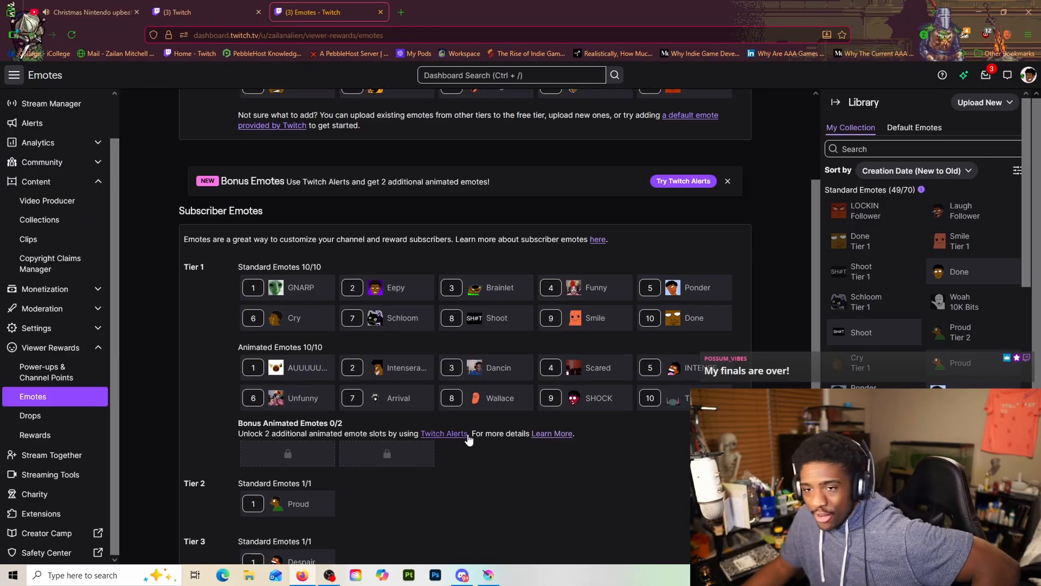
Review the subscriber emotes from Tier 1 to Tier 3, checking Brainlet, Funny, Done and Cry among the Tier 1 standard emotes
{"action": "scroll", "coordinate": [468, 331], "scroll_direction": "down", "scroll_amount": 1}
{"action": "scroll", "coordinate": [468, 330], "scroll_direction": "down", "scroll_amount": 1}
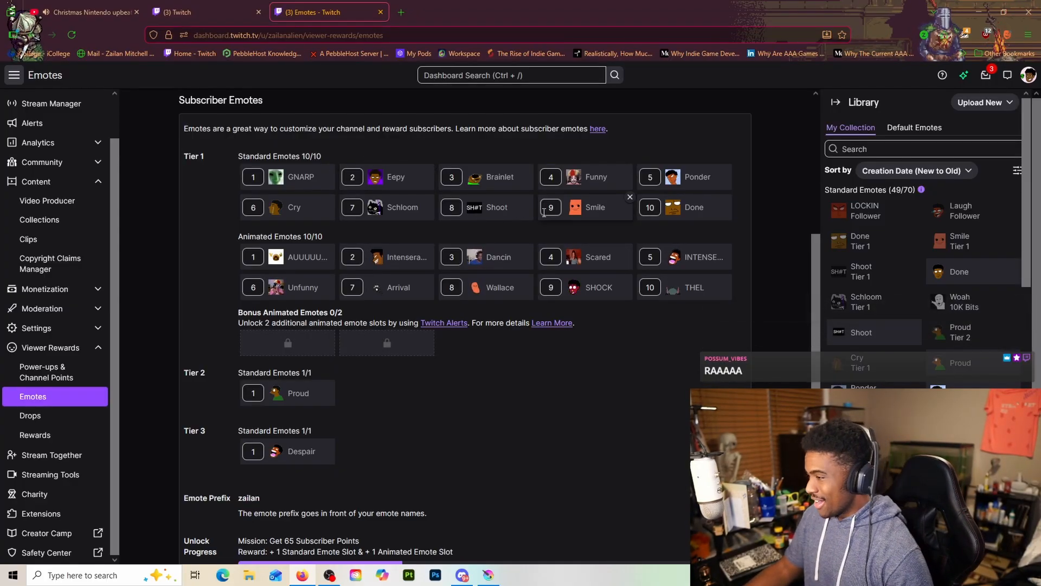
{"action": "left_click", "coordinate": [481, 178]}
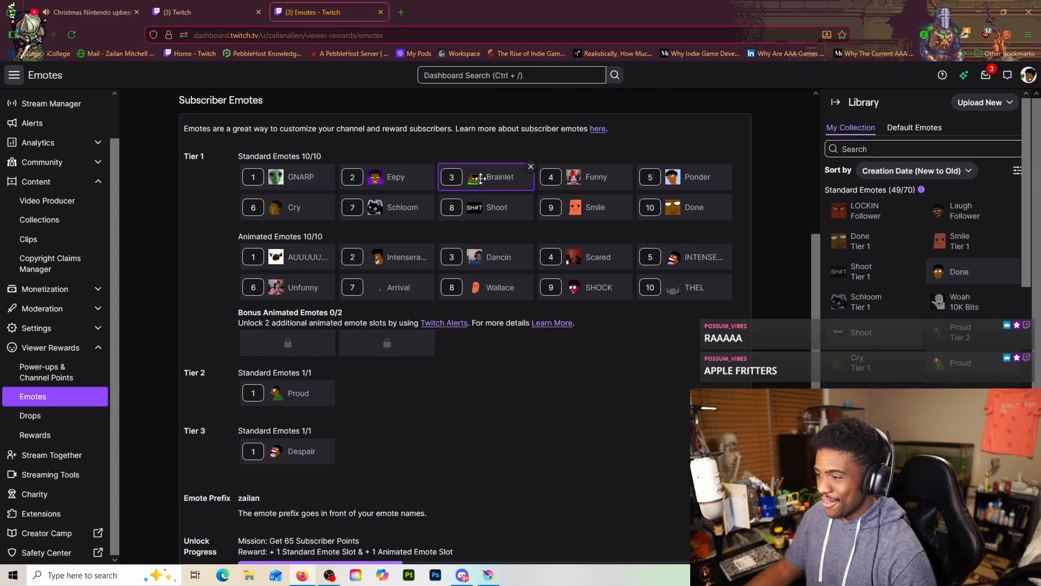
{"action": "left_click", "coordinate": [608, 179]}
{"action": "left_click", "coordinate": [677, 219]}
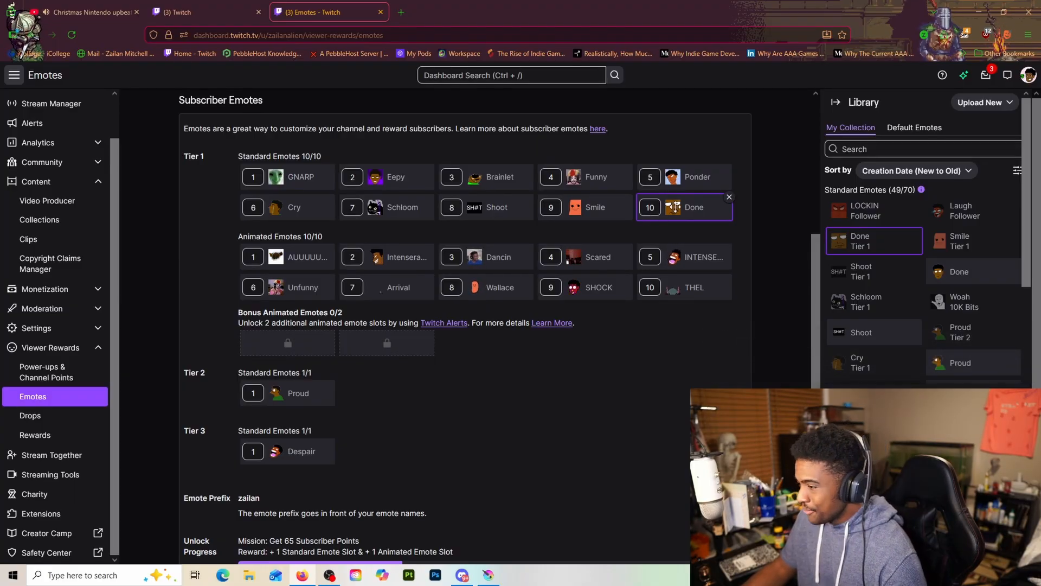
{"action": "left_click", "coordinate": [296, 212]}
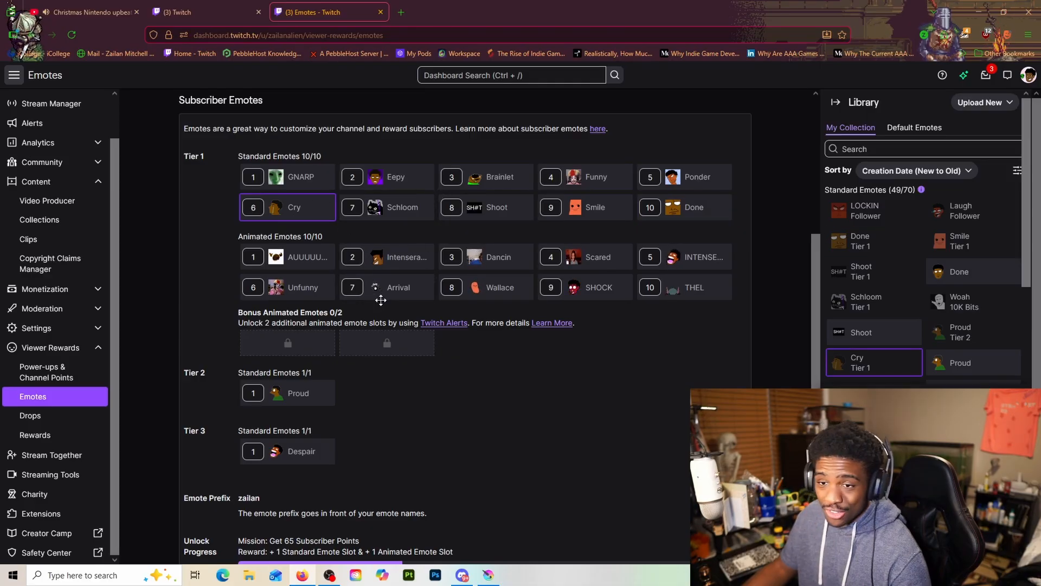
{"action": "scroll", "coordinate": [308, 310], "scroll_direction": "down", "scroll_amount": 2}
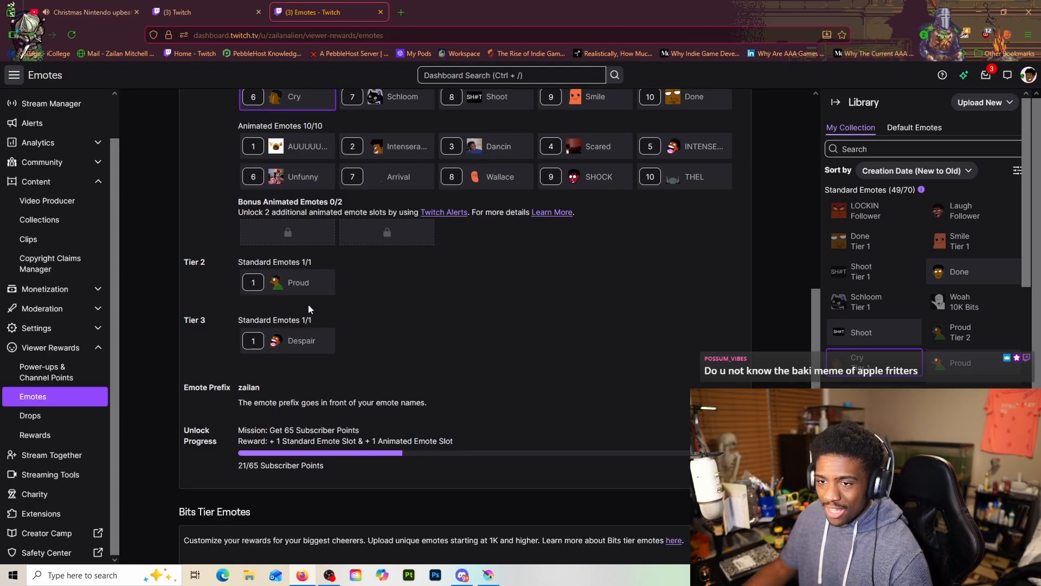
{"action": "scroll", "coordinate": [424, 231], "scroll_direction": "up", "scroll_amount": 2}
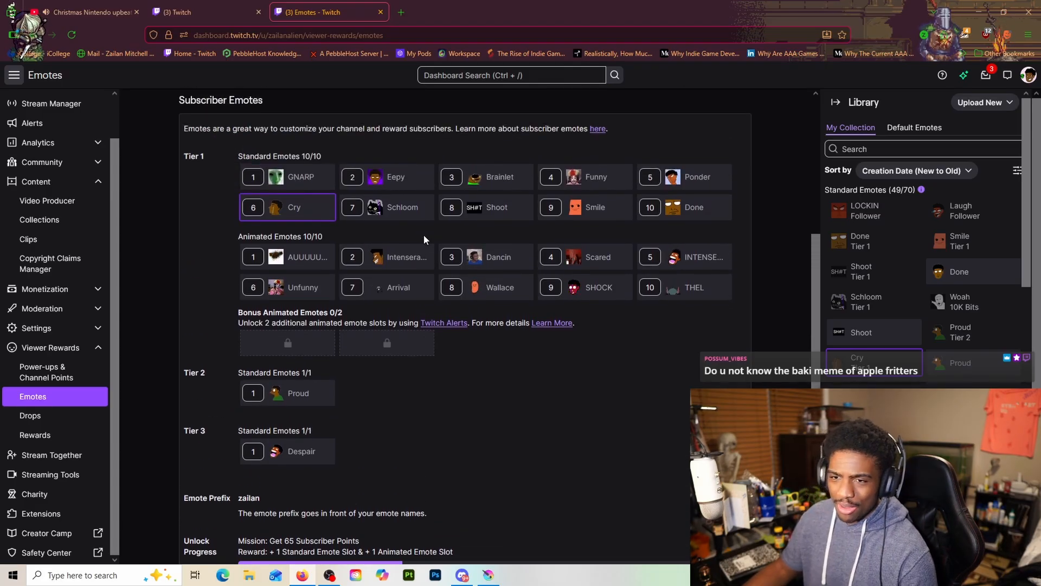
Examine the free Follower Emotes, comparing CRIIIINGE with ASCEND and OUCH
{"action": "scroll", "coordinate": [424, 235], "scroll_direction": "up", "scroll_amount": 2}
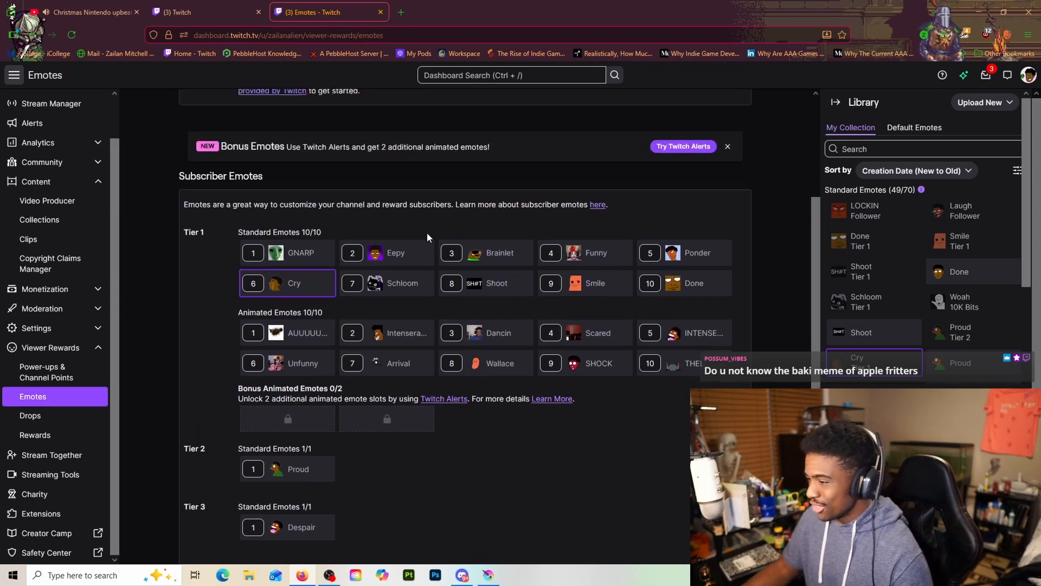
{"action": "scroll", "coordinate": [426, 234], "scroll_direction": "up", "scroll_amount": 3}
{"action": "left_click", "coordinate": [311, 258]}
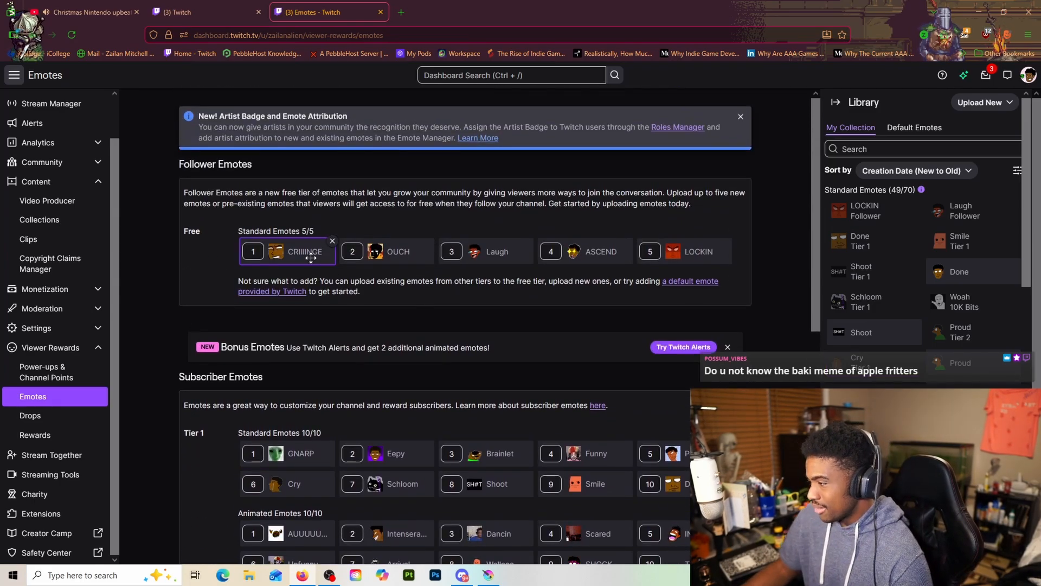
{"action": "left_click", "coordinate": [609, 260]}
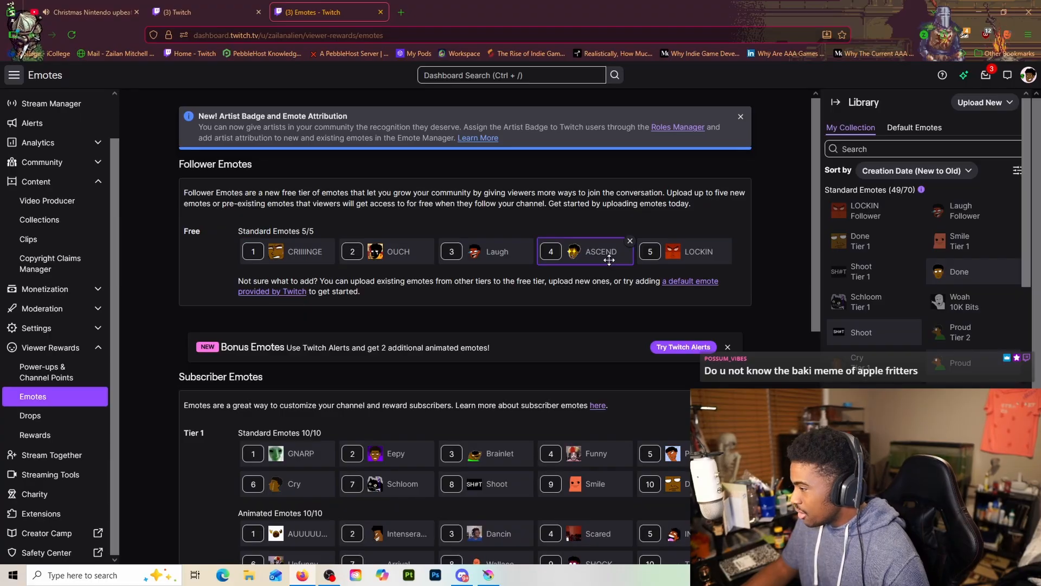
{"action": "left_click", "coordinate": [299, 252]}
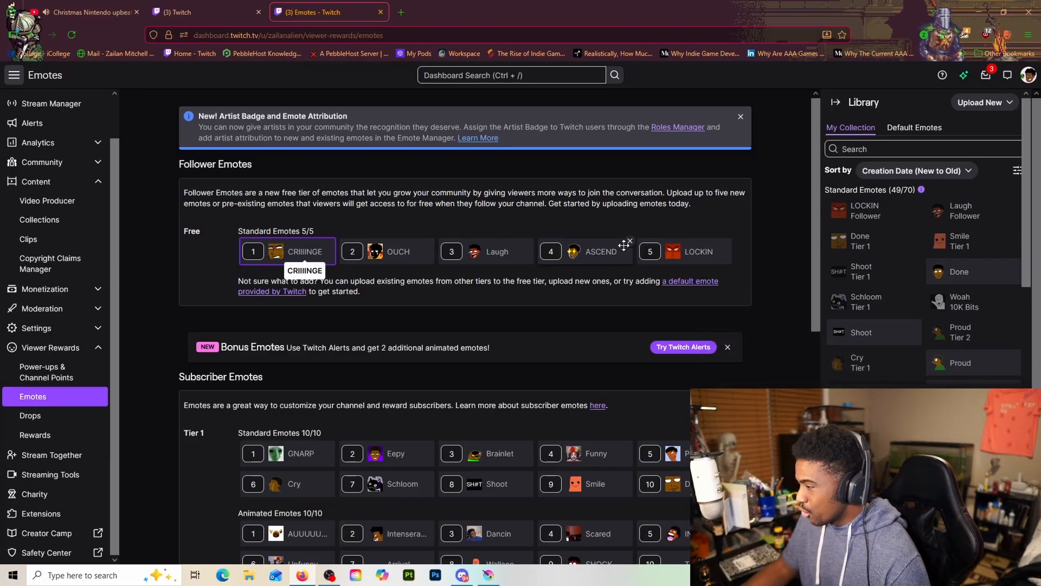
{"action": "left_click", "coordinate": [624, 247]}
{"action": "scroll", "coordinate": [477, 321], "scroll_direction": "down", "scroll_amount": 2}
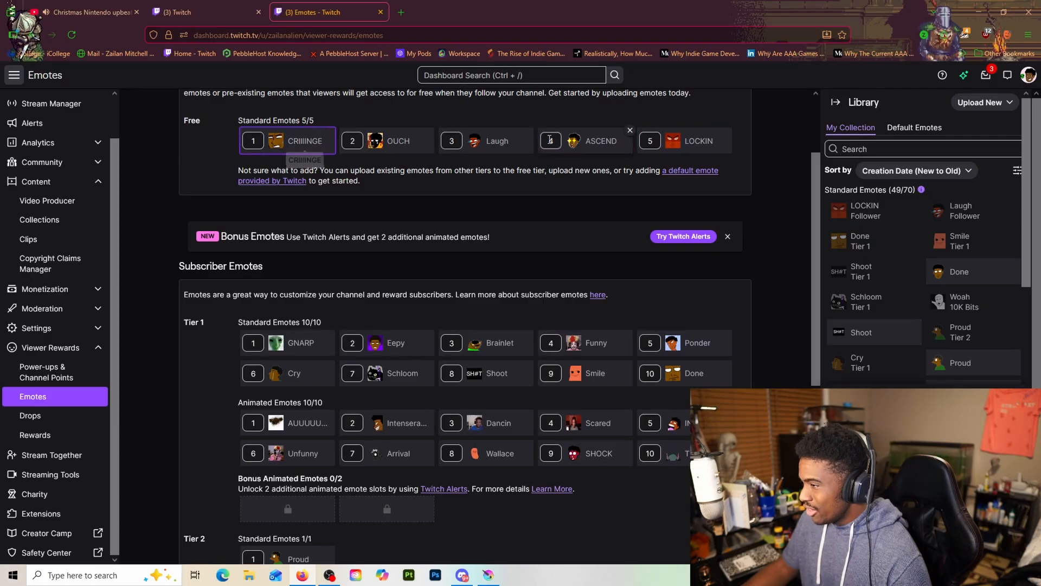
{"action": "left_click", "coordinate": [408, 147]}
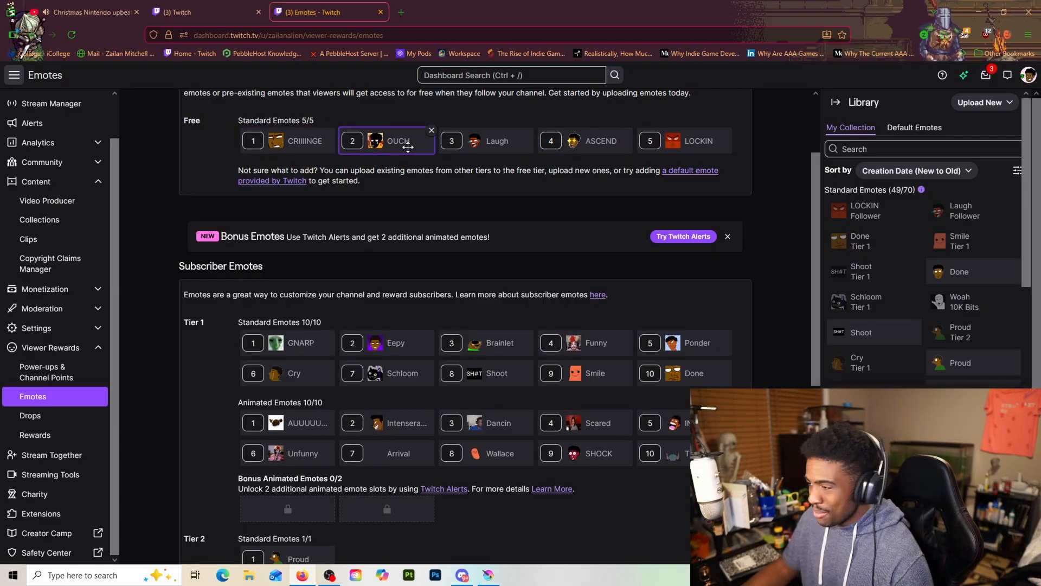
{"action": "left_click", "coordinate": [303, 144]}
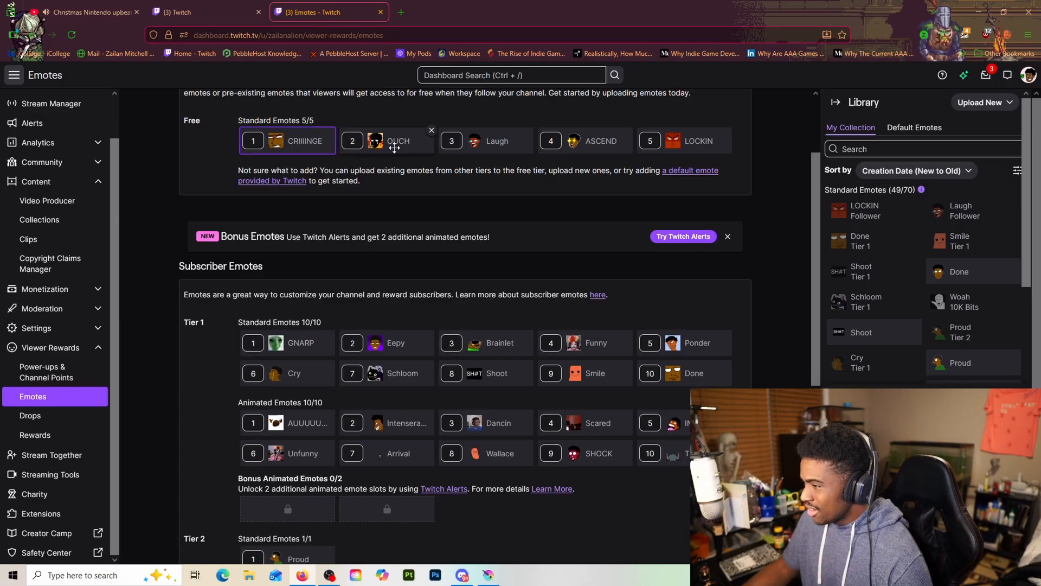
{"action": "left_click", "coordinate": [394, 147]}
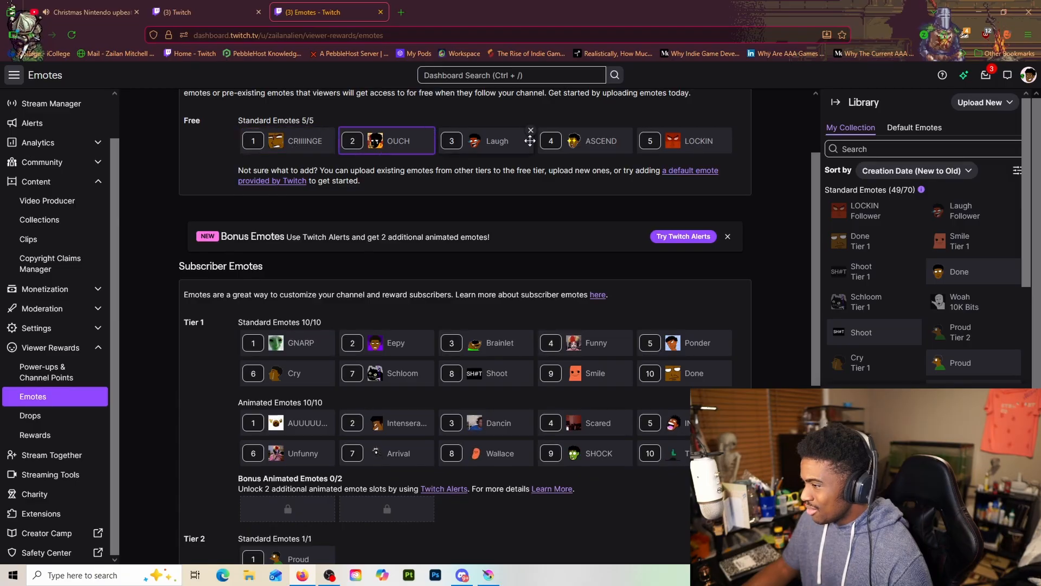
{"action": "left_click", "coordinate": [273, 143]}
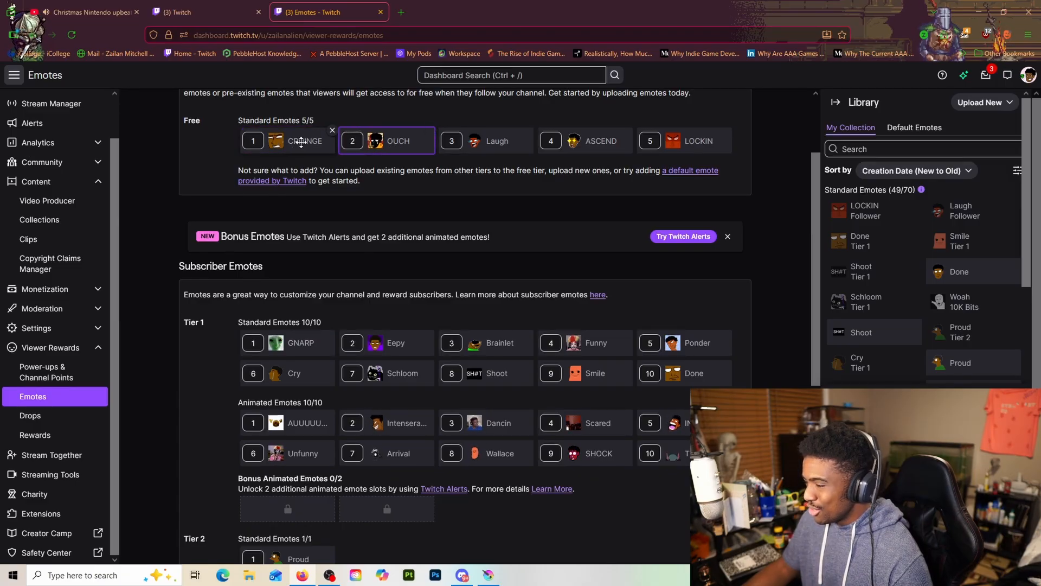
{"action": "left_click", "coordinate": [385, 140]}
{"action": "left_click", "coordinate": [292, 142]}
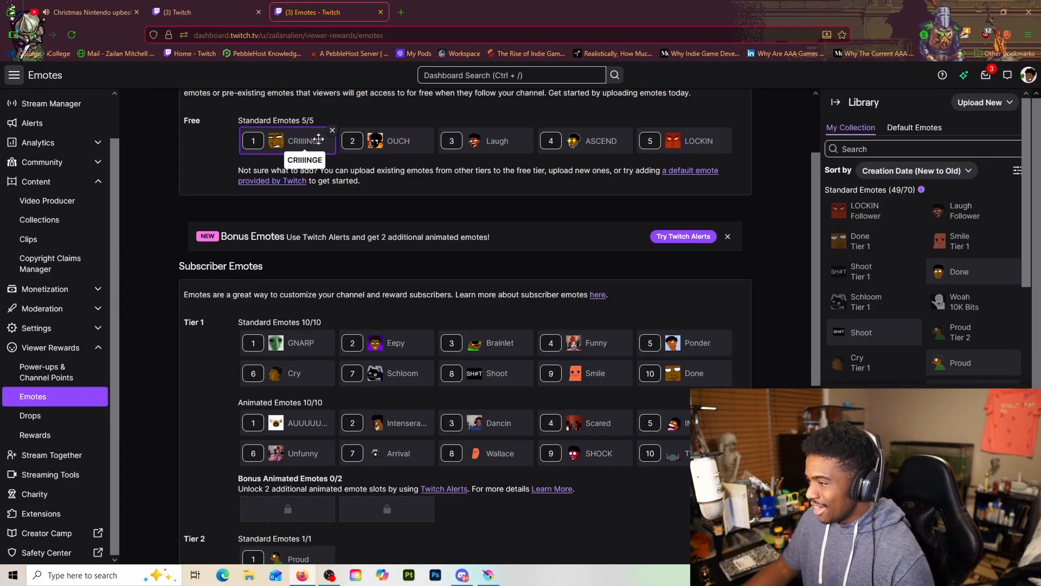
{"action": "left_click", "coordinate": [380, 140]}
{"action": "left_click", "coordinate": [290, 144]}
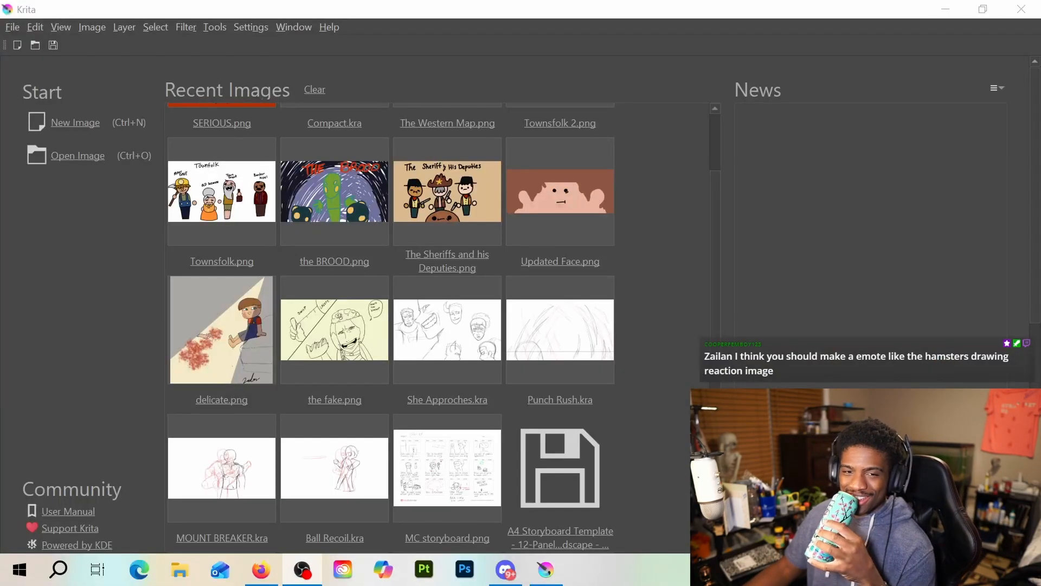
Switch to Krita and open Shock and Awe.png from the recent images
{"action": "scroll", "coordinate": [528, 277], "scroll_direction": "up", "scroll_amount": 5}
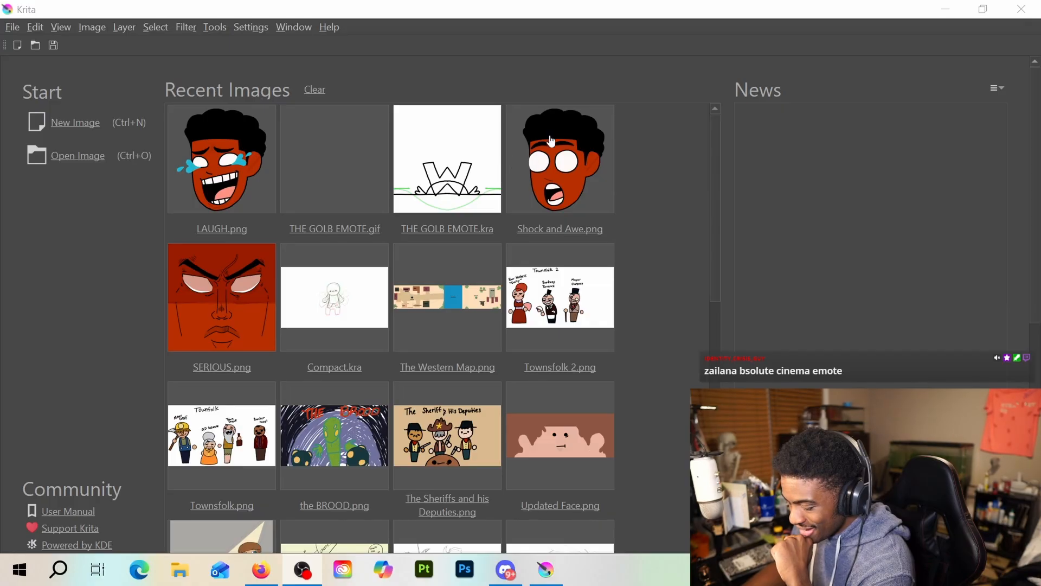
{"action": "left_click", "coordinate": [551, 139]}
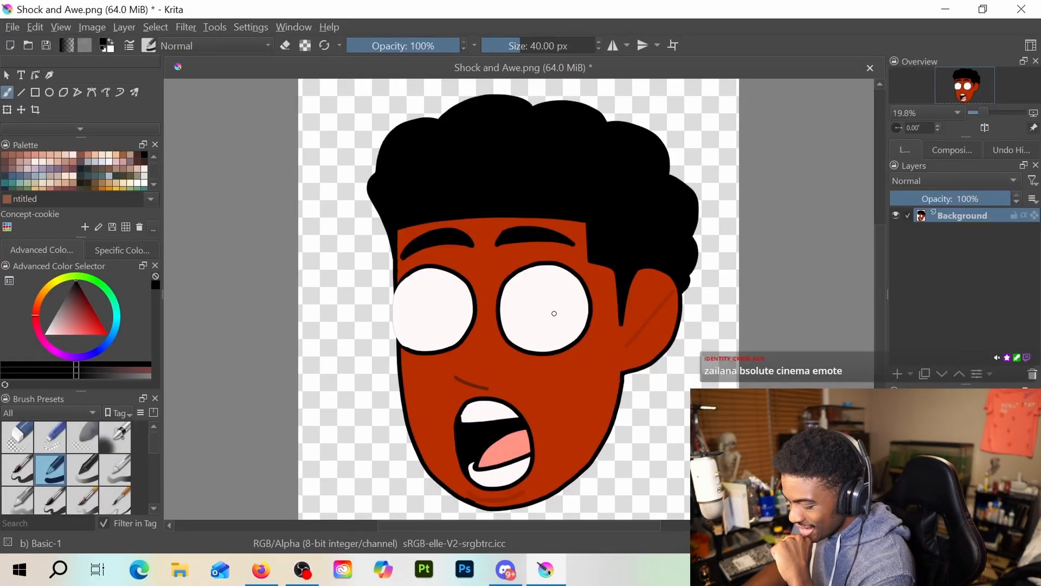
{"action": "scroll", "coordinate": [508, 324], "scroll_direction": "up", "scroll_amount": 2}
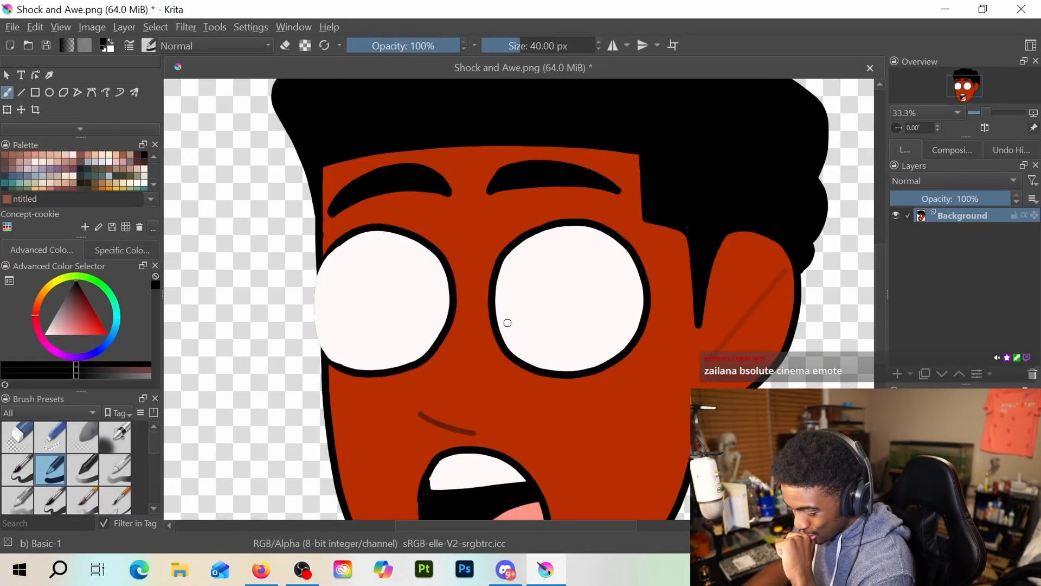
{"action": "left_click", "coordinate": [7, 28]}
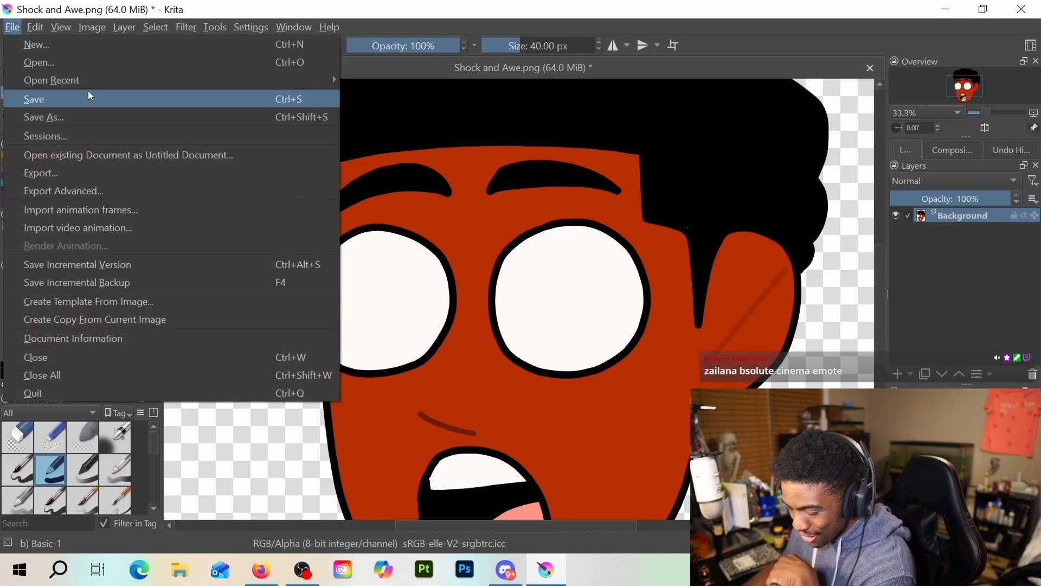
{"action": "mouse_move", "coordinate": [98, 73]}
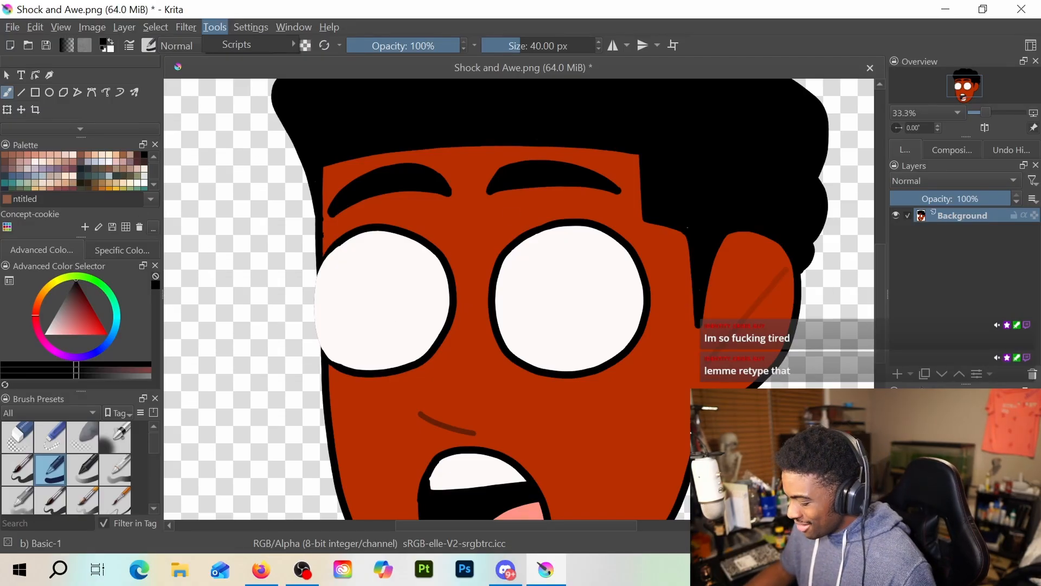
Draw a black face outline along the outer edge of the left eye on a new paint layer and tidy it with the 50 px eraser
{"action": "left_click", "coordinate": [903, 376]}
{"action": "left_click", "coordinate": [901, 375]}
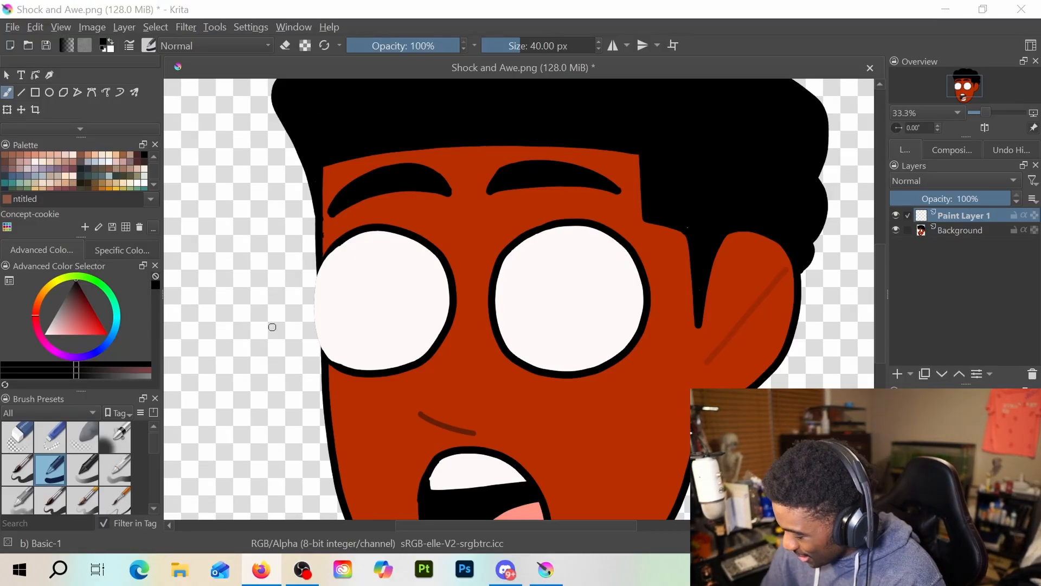
{"action": "left_click_drag", "start_coordinate": [320, 264], "coordinate": [320, 274]}
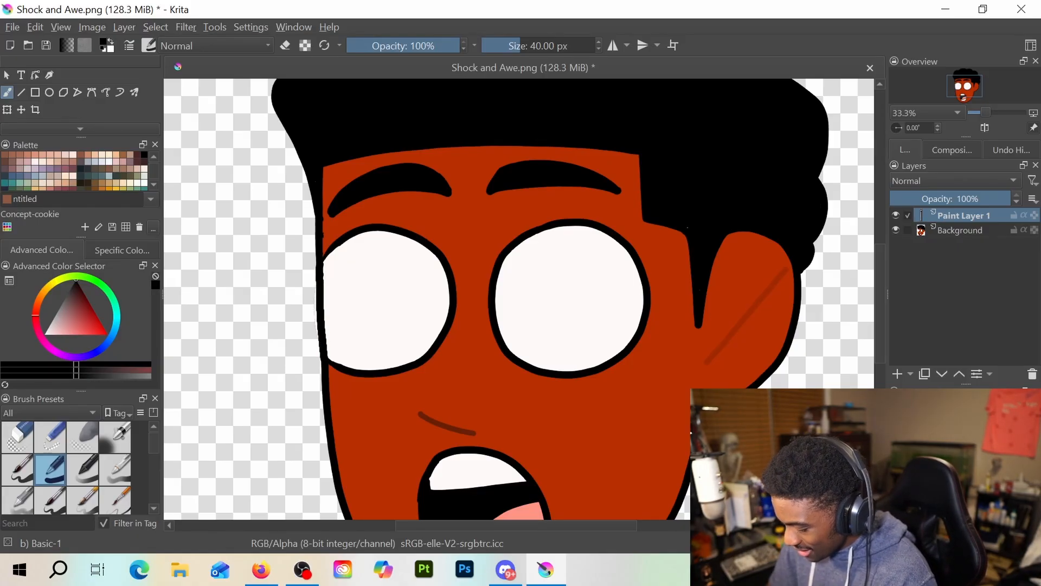
{"action": "key", "text": "e"}
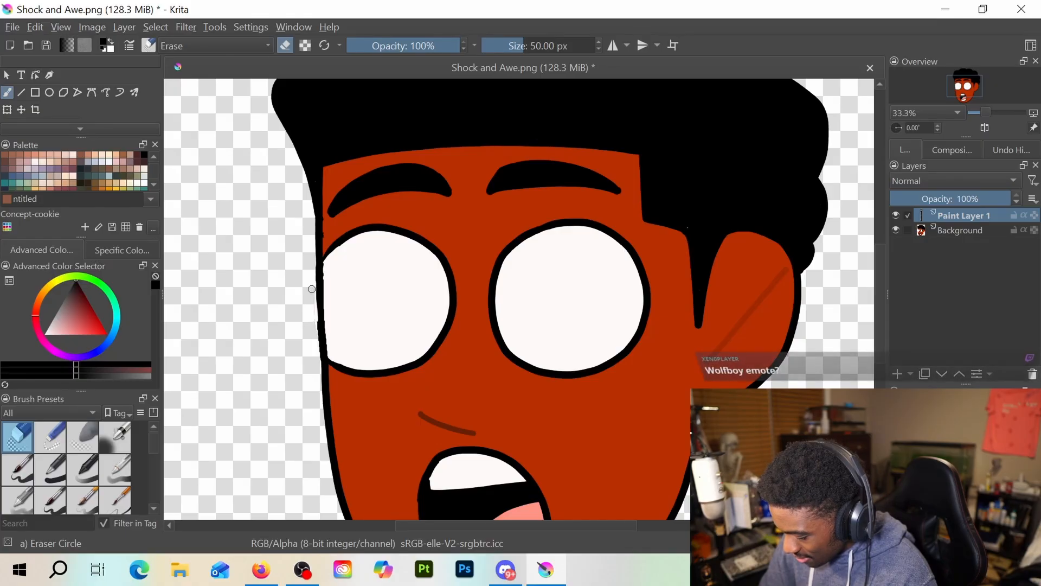
{"action": "left_click", "coordinate": [320, 338], "text": "ctrl"}
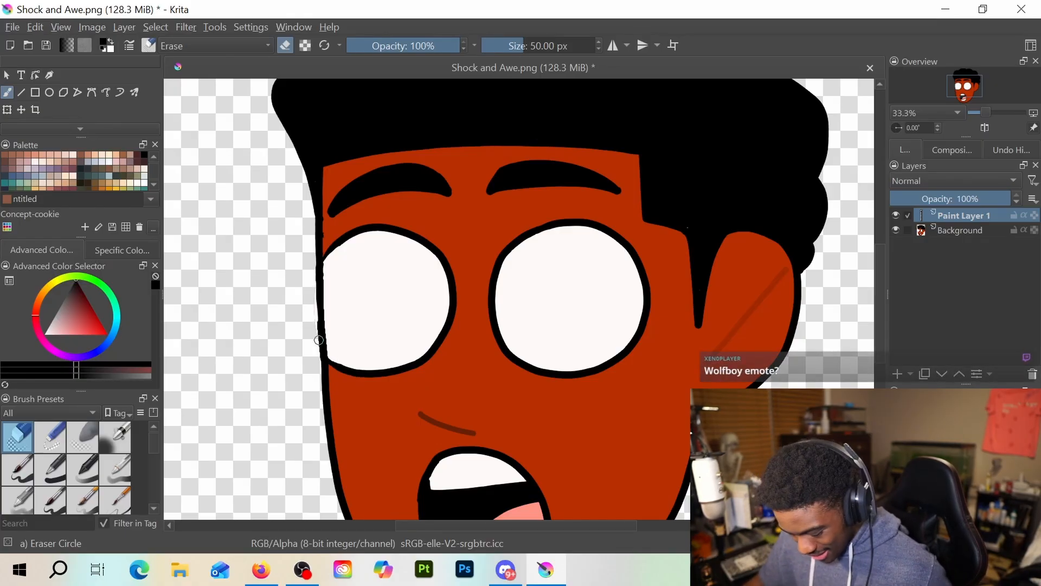
Make the Background layer active, sample the reddish-brown skin colour between the eyes and return to the freehand brush
{"action": "left_click", "coordinate": [939, 230]}
{"action": "key", "text": "e"}
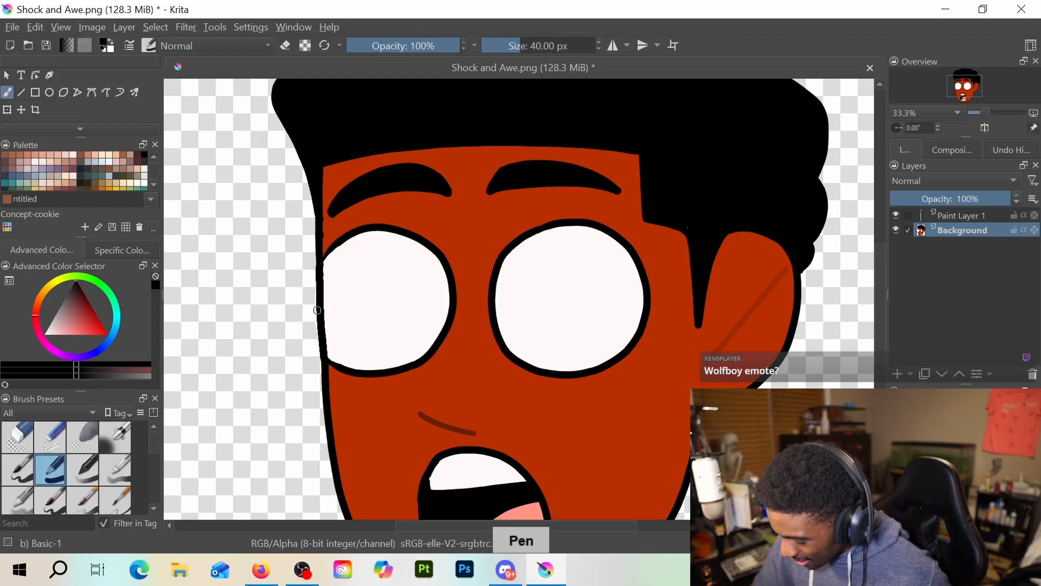
{"action": "key", "text": "e"}
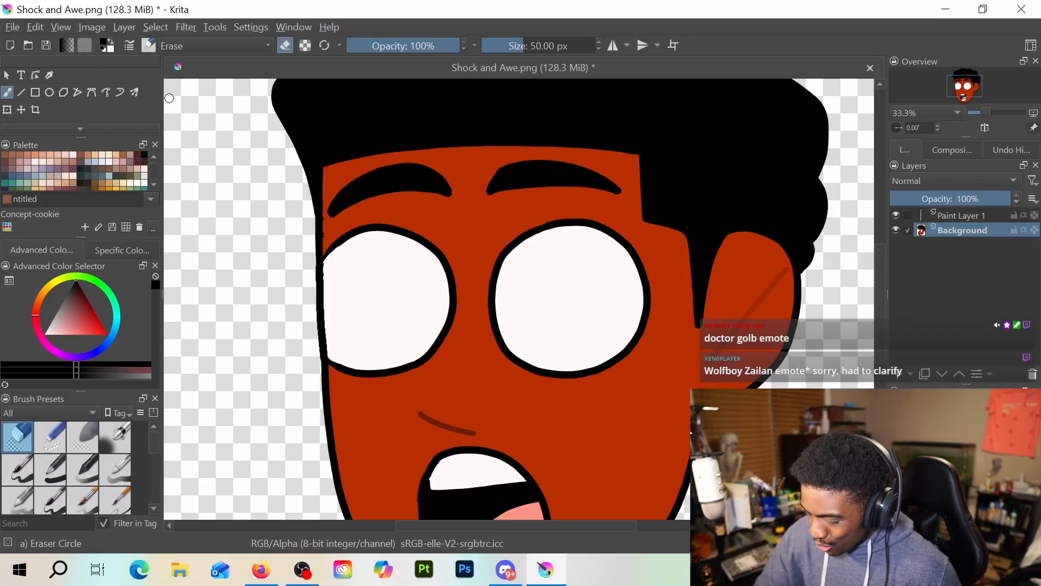
{"action": "scroll", "coordinate": [63, 94], "scroll_direction": "down", "scroll_amount": 2}
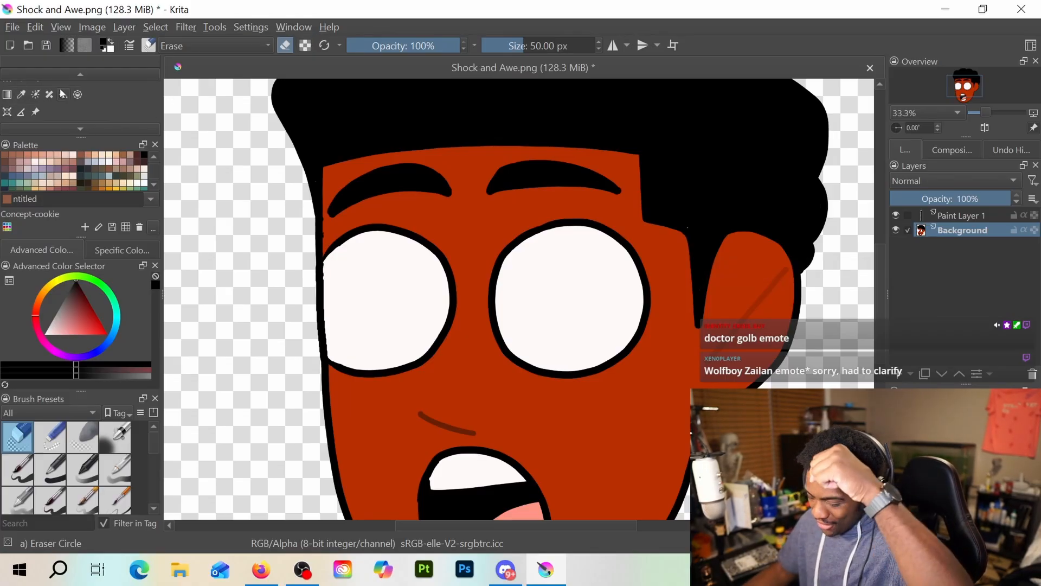
{"action": "left_click", "coordinate": [21, 94]}
{"action": "left_click", "coordinate": [495, 225]}
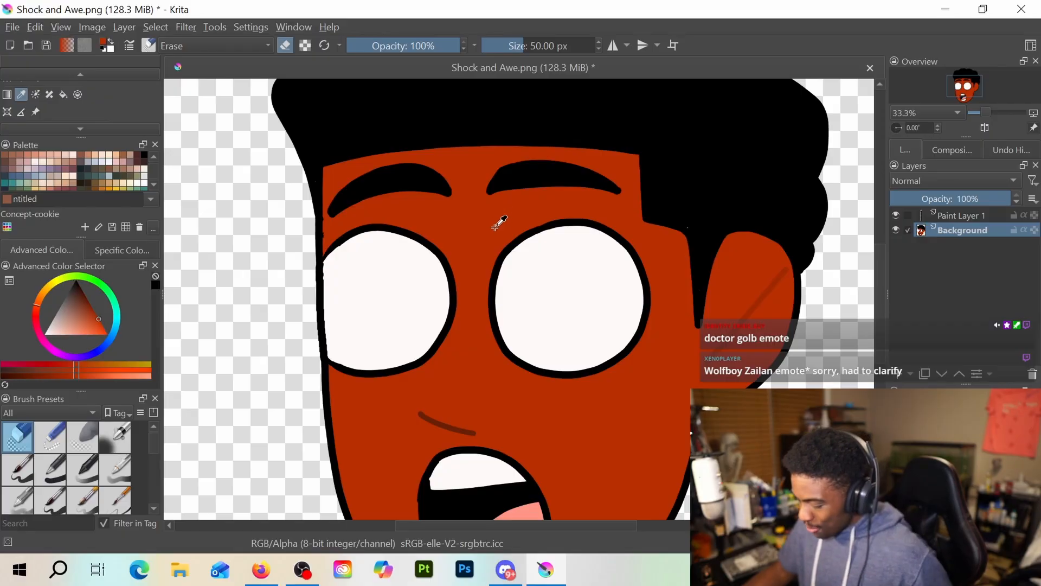
{"action": "scroll", "coordinate": [23, 98], "scroll_direction": "up", "scroll_amount": 2}
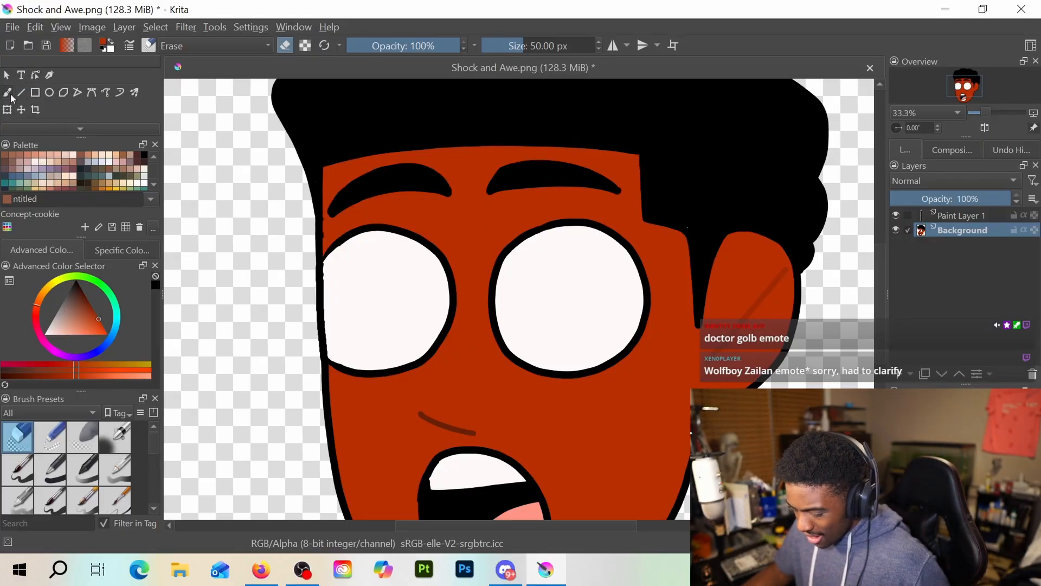
{"action": "left_click", "coordinate": [8, 94]}
{"action": "left_click_drag", "start_coordinate": [525, 46], "coordinate": [534, 47]}
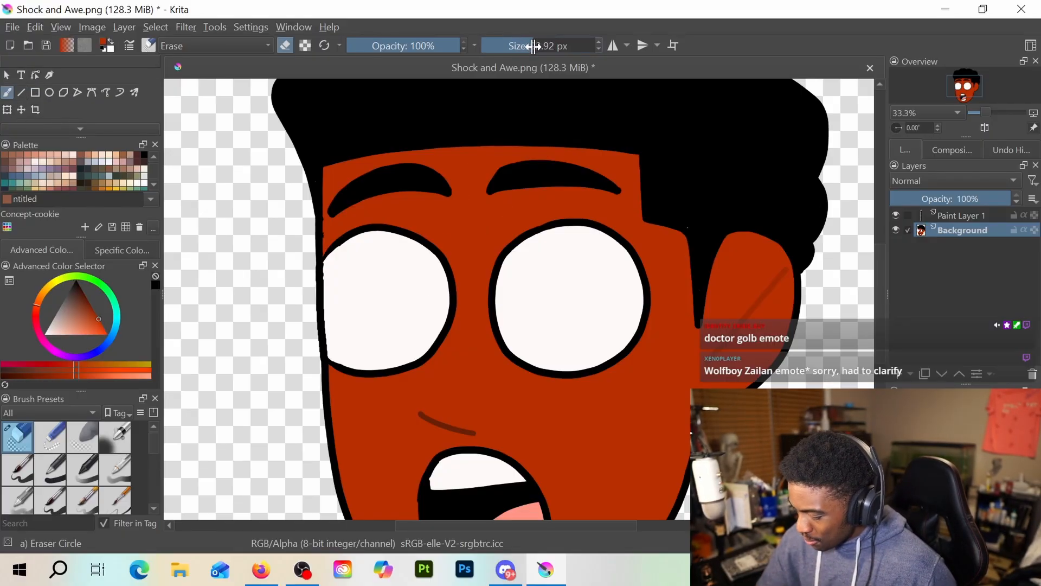
{"action": "left_click_drag", "start_coordinate": [453, 241], "coordinate": [448, 358]}
{"action": "key", "text": "ctrl+z"}
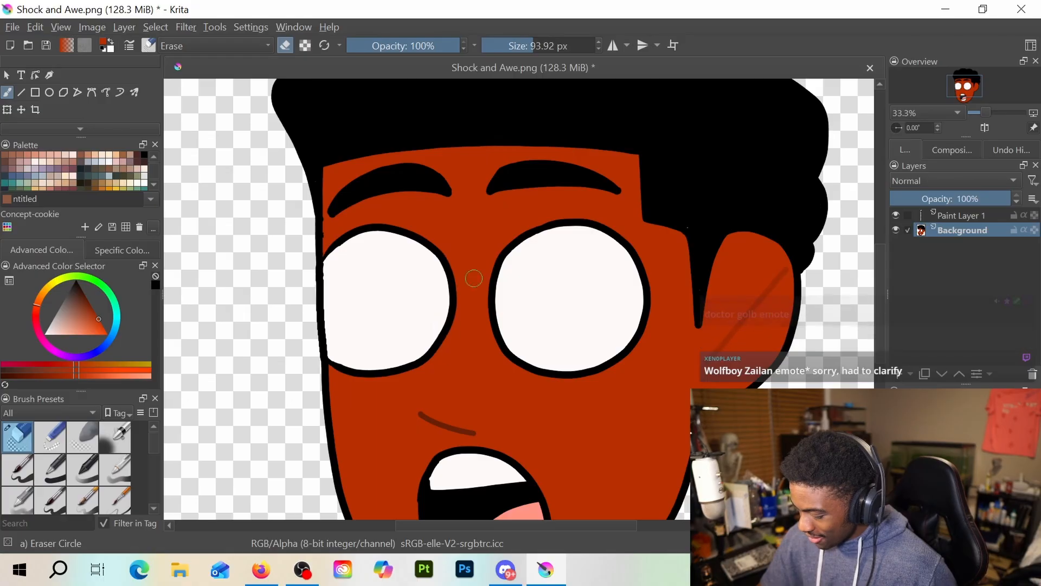
Paint over the left eye with the skin colour using the Basic-1 brush, enlarged to 134.20 px
{"action": "key", "text": "/"}
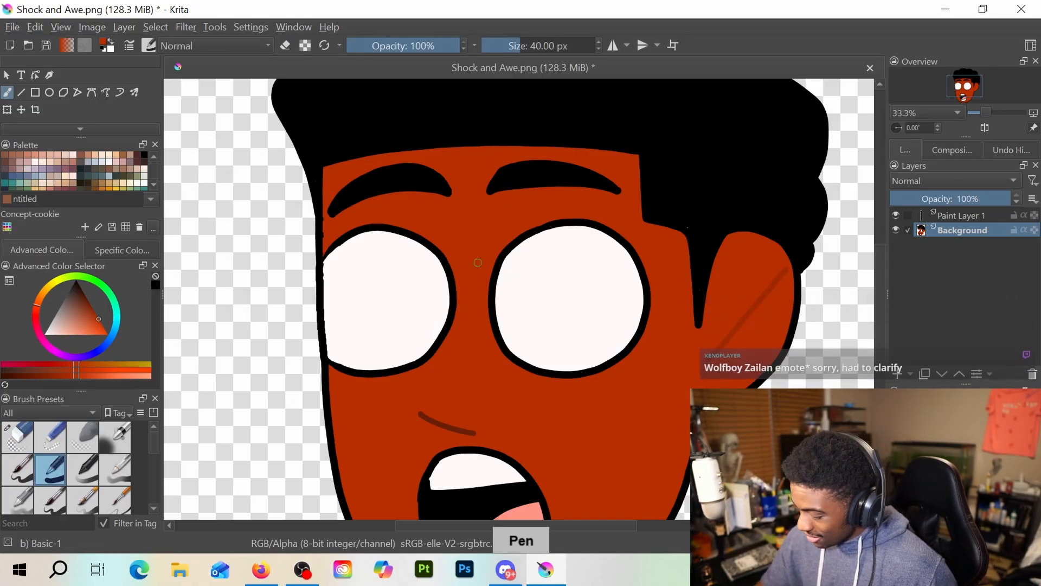
{"action": "mouse_move", "coordinate": [432, 250]}
{"action": "left_mouse_down"}
{"action": "mouse_move", "coordinate": [446, 261]}
{"action": "mouse_move", "coordinate": [449, 329]}
{"action": "left_mouse_up"}
{"action": "left_click_drag", "start_coordinate": [517, 47], "coordinate": [540, 47]}
{"action": "mouse_move", "coordinate": [444, 303]}
{"action": "left_mouse_down"}
{"action": "mouse_move", "coordinate": [437, 357]}
{"action": "mouse_move", "coordinate": [426, 239]}
{"action": "mouse_move", "coordinate": [415, 231]}
{"action": "mouse_move", "coordinate": [387, 365]}
{"action": "mouse_move", "coordinate": [393, 223]}
{"action": "mouse_move", "coordinate": [381, 377]}
{"action": "mouse_move", "coordinate": [374, 224]}
{"action": "mouse_move", "coordinate": [363, 274]}
{"action": "mouse_move", "coordinate": [347, 238]}
{"action": "mouse_move", "coordinate": [345, 258]}
{"action": "mouse_move", "coordinate": [361, 236]}
{"action": "mouse_move", "coordinate": [364, 263]}
{"action": "mouse_move", "coordinate": [358, 246]}
{"action": "mouse_move", "coordinate": [350, 323]}
{"action": "mouse_move", "coordinate": [363, 396]}
{"action": "mouse_move", "coordinate": [351, 380]}
{"action": "mouse_move", "coordinate": [341, 238]}
{"action": "mouse_move", "coordinate": [341, 364]}
{"action": "left_mouse_up"}
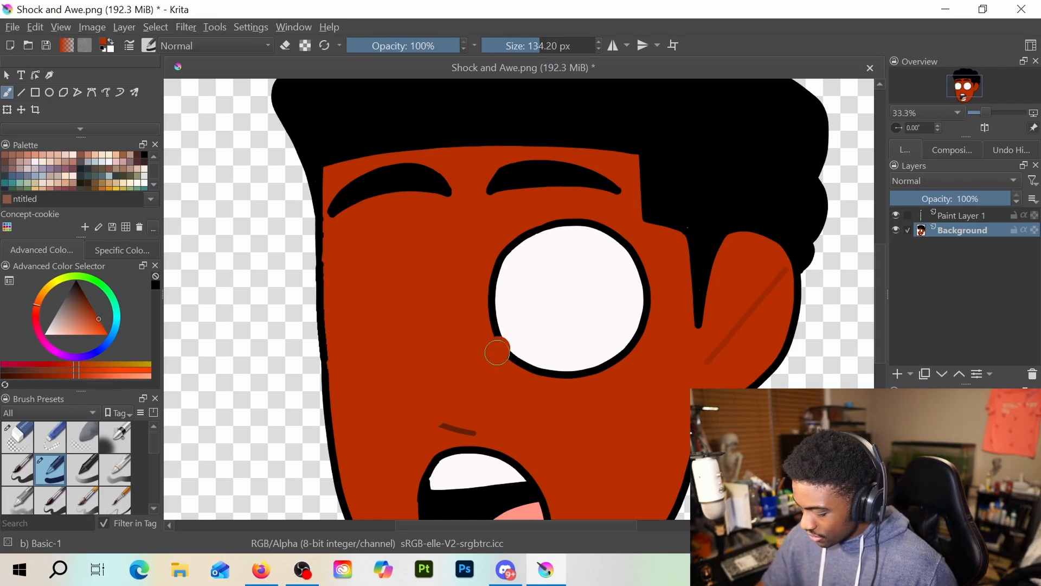
Paint over the right eye and both eyebrows on the Background layer with the reddish-brown skin colour
{"action": "mouse_move", "coordinate": [493, 349]}
{"action": "left_mouse_down"}
{"action": "mouse_move", "coordinate": [500, 376]}
{"action": "mouse_move", "coordinate": [540, 374]}
{"action": "mouse_move", "coordinate": [544, 350]}
{"action": "mouse_move", "coordinate": [601, 271]}
{"action": "mouse_move", "coordinate": [607, 236]}
{"action": "mouse_move", "coordinate": [599, 364]}
{"action": "mouse_move", "coordinate": [611, 337]}
{"action": "left_mouse_up"}
{"action": "mouse_move", "coordinate": [493, 188]}
{"action": "left_mouse_down"}
{"action": "mouse_move", "coordinate": [568, 181]}
{"action": "mouse_move", "coordinate": [522, 163]}
{"action": "mouse_move", "coordinate": [543, 185]}
{"action": "mouse_move", "coordinate": [609, 186]}
{"action": "left_mouse_up"}
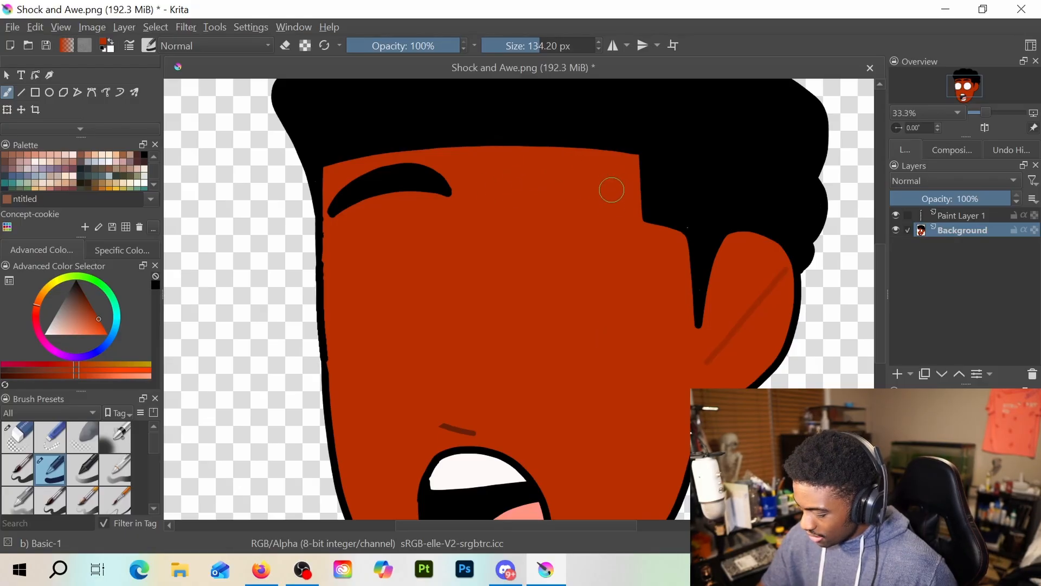
{"action": "mouse_move", "coordinate": [450, 187]}
{"action": "left_mouse_down"}
{"action": "mouse_move", "coordinate": [421, 170]}
{"action": "mouse_move", "coordinate": [446, 186]}
{"action": "mouse_move", "coordinate": [339, 214]}
{"action": "left_mouse_up"}
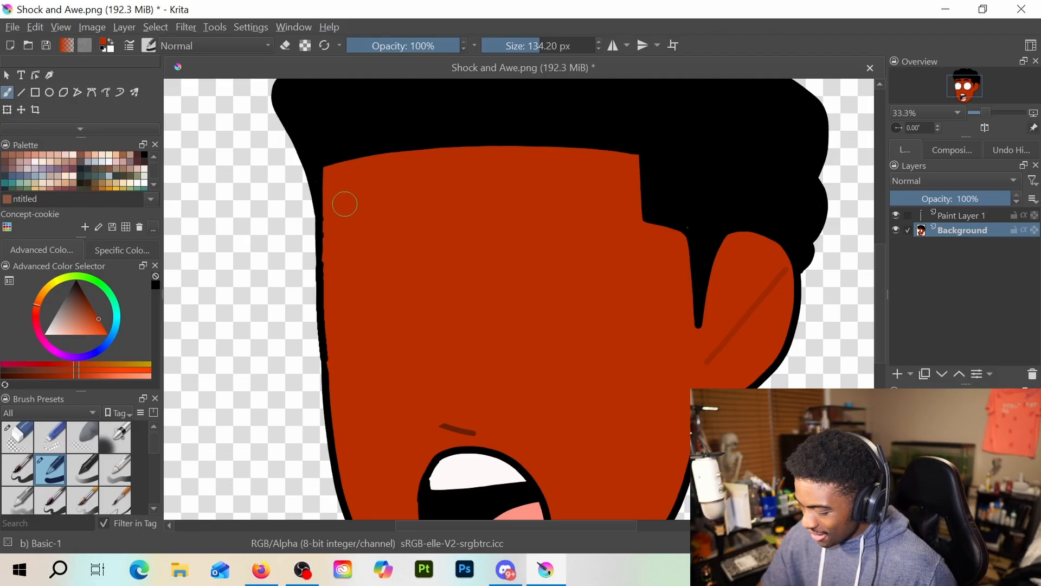
{"action": "scroll", "coordinate": [414, 271], "scroll_direction": "down", "scroll_amount": 1}
{"action": "left_click_drag", "start_coordinate": [414, 271], "coordinate": [402, 262]}
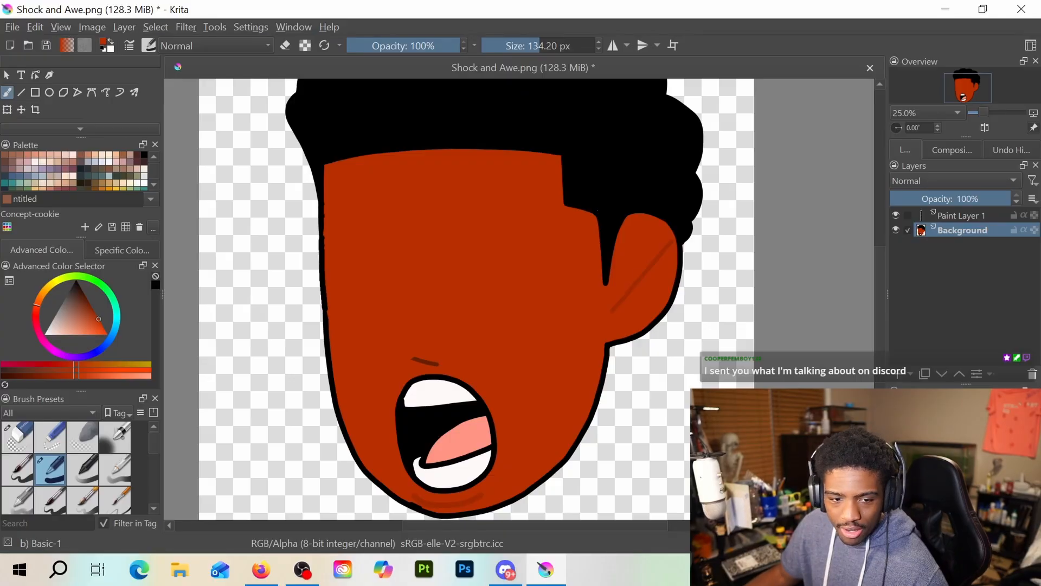
Switch to Discord and open the unread direct message containing the hand-drawn character images
{"action": "key", "text": "alt+Tab"}
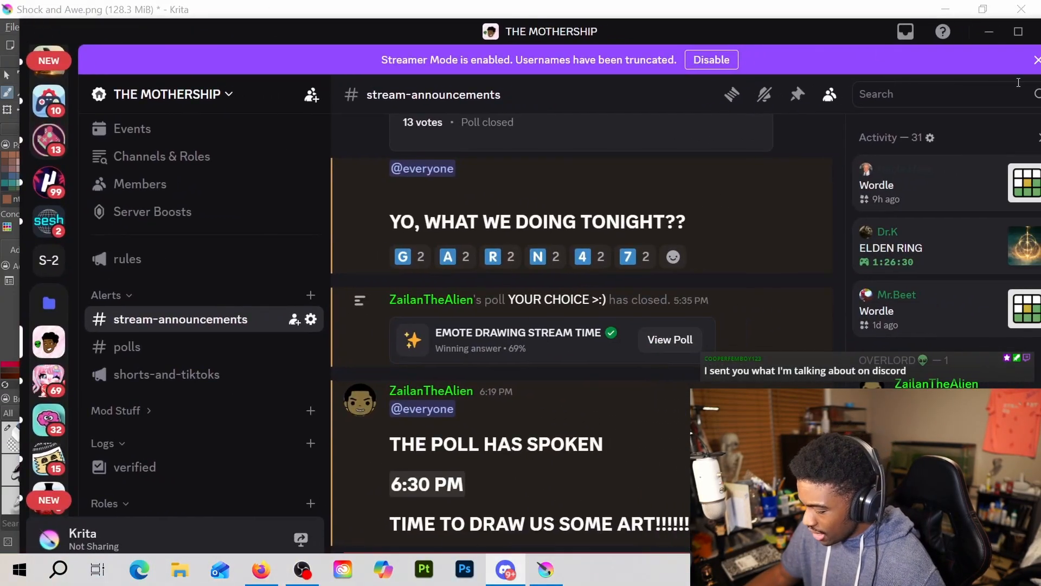
{"action": "scroll", "coordinate": [194, 271], "scroll_direction": "down", "scroll_amount": 8}
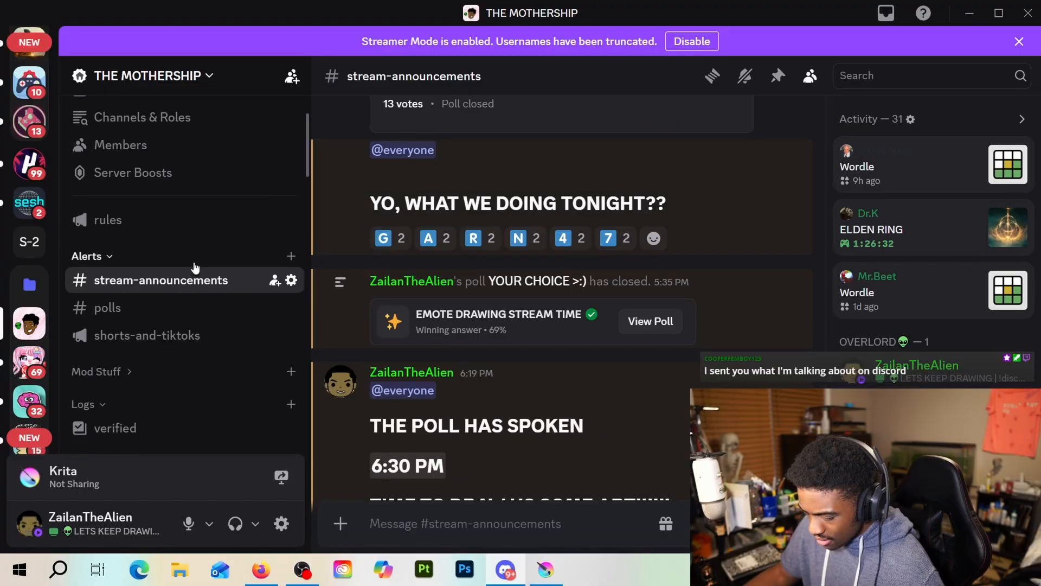
{"action": "scroll", "coordinate": [186, 294], "scroll_direction": "down", "scroll_amount": 3}
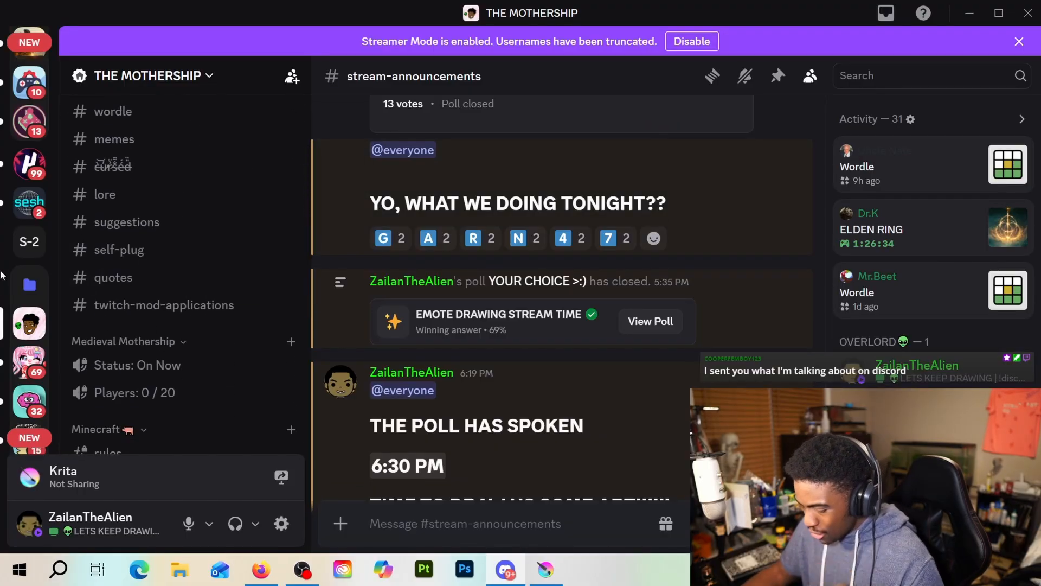
{"action": "scroll", "coordinate": [15, 235], "scroll_direction": "down", "scroll_amount": 5}
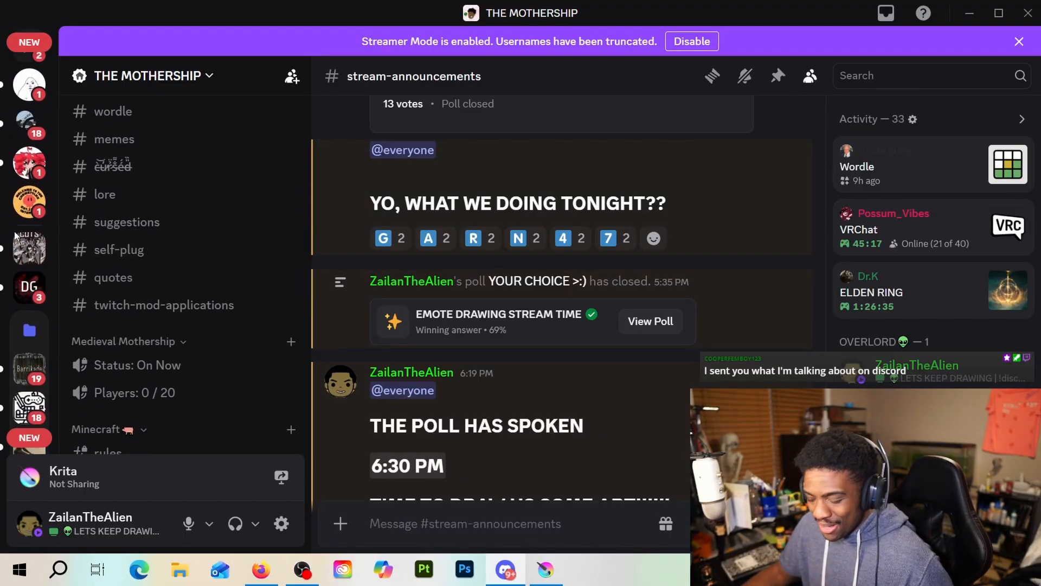
{"action": "left_click", "coordinate": [30, 84]}
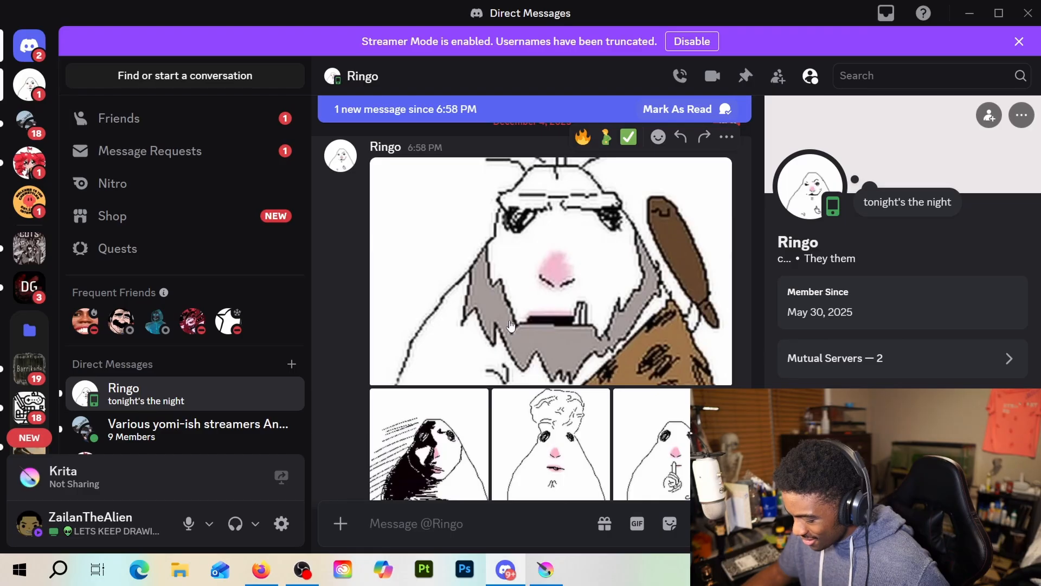
View the message's attached images one after another at full size until back at the caveman drawing, and minimize Discord
{"action": "left_click", "coordinate": [508, 292]}
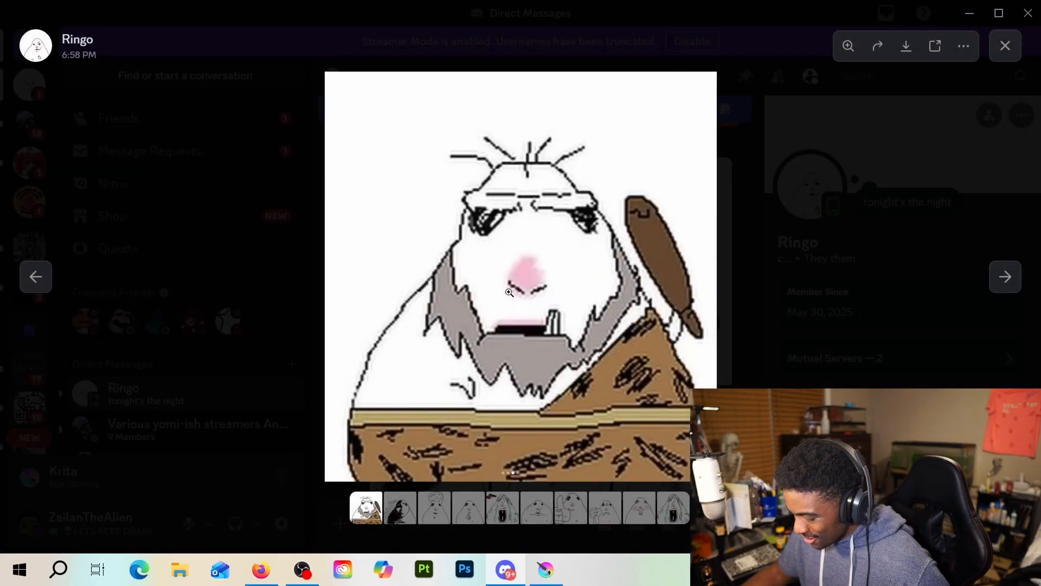
{"action": "left_click", "coordinate": [1006, 278]}
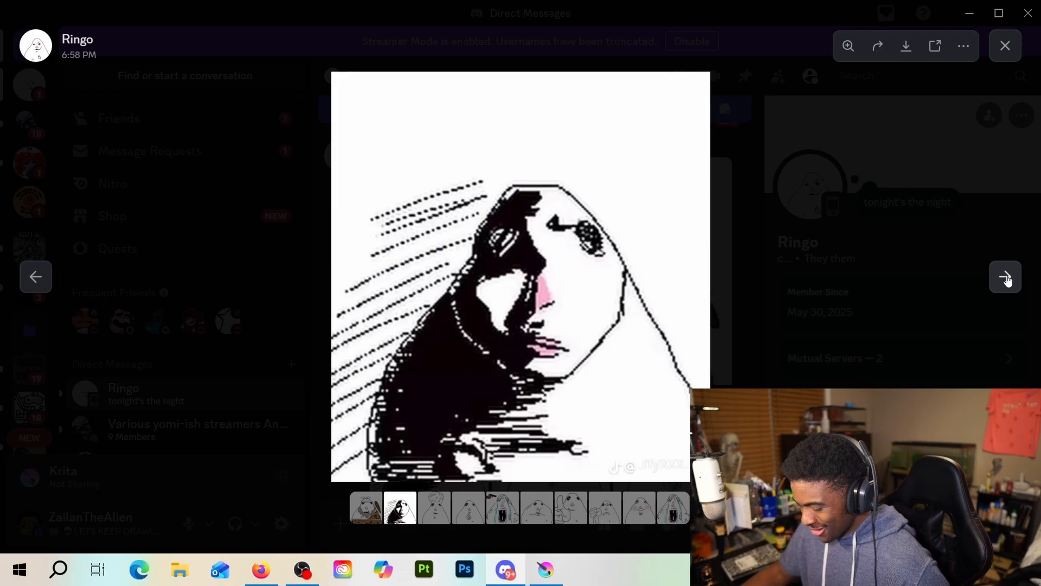
{"action": "left_click", "coordinate": [1006, 278]}
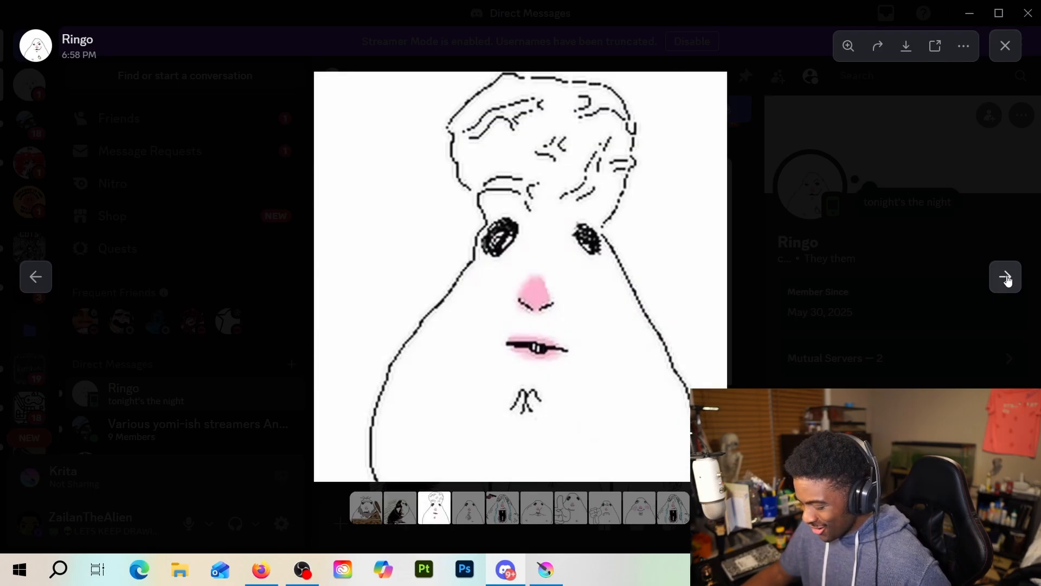
{"action": "left_click", "coordinate": [1006, 278]}
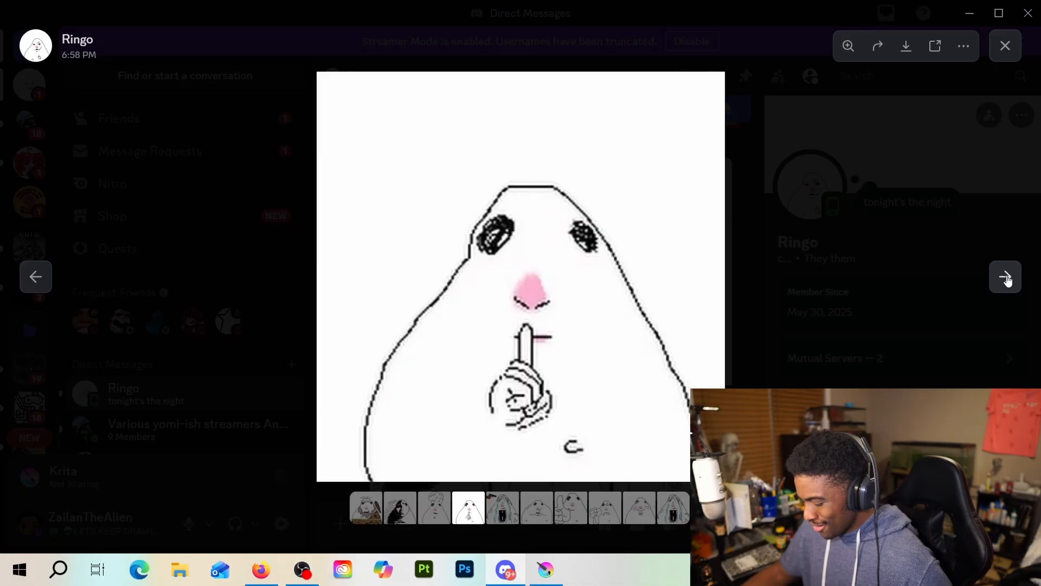
{"action": "left_click", "coordinate": [1006, 277]}
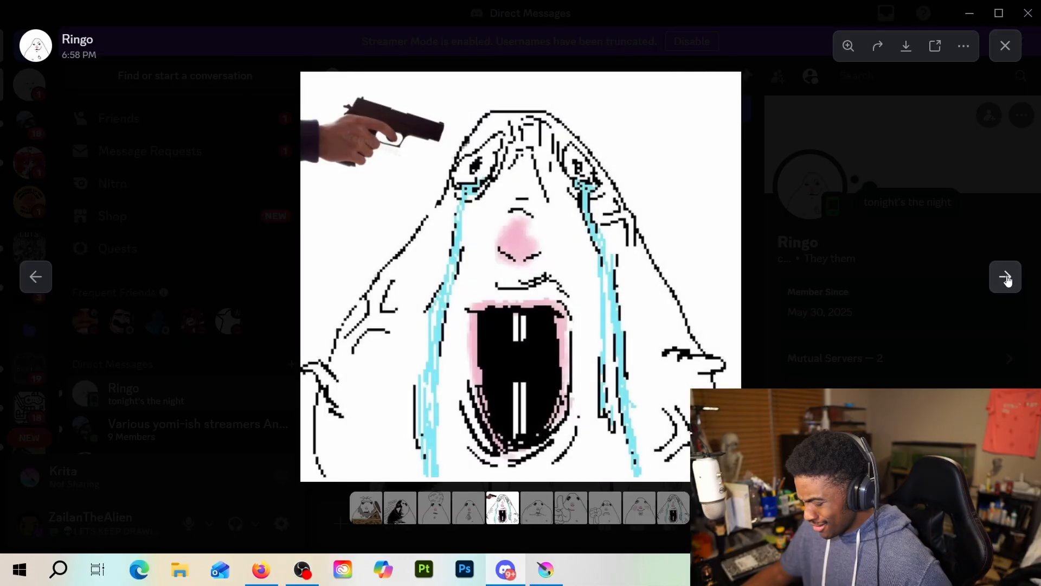
{"action": "left_click", "coordinate": [1006, 278]}
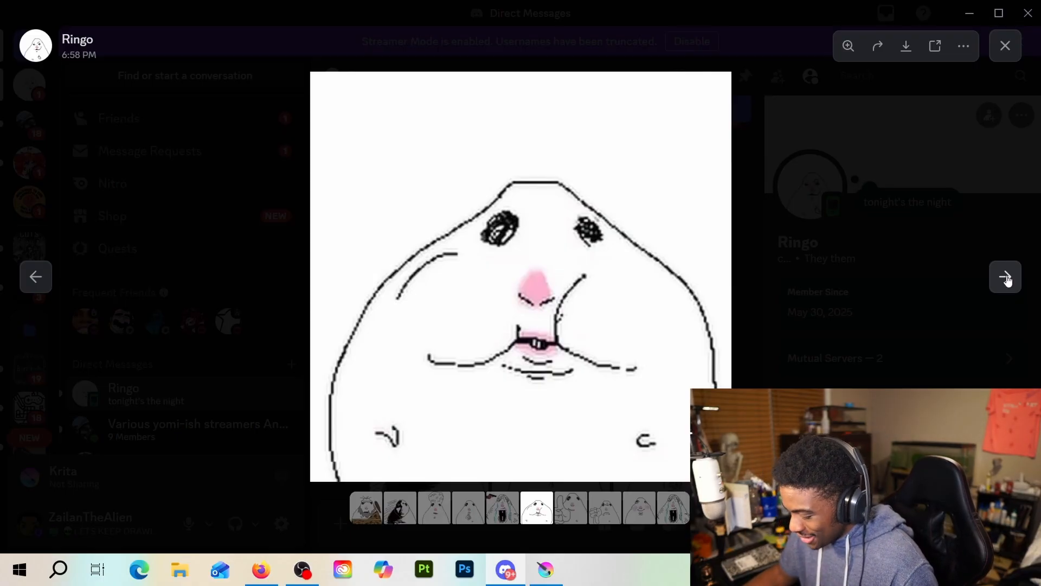
{"action": "left_click", "coordinate": [1006, 278]}
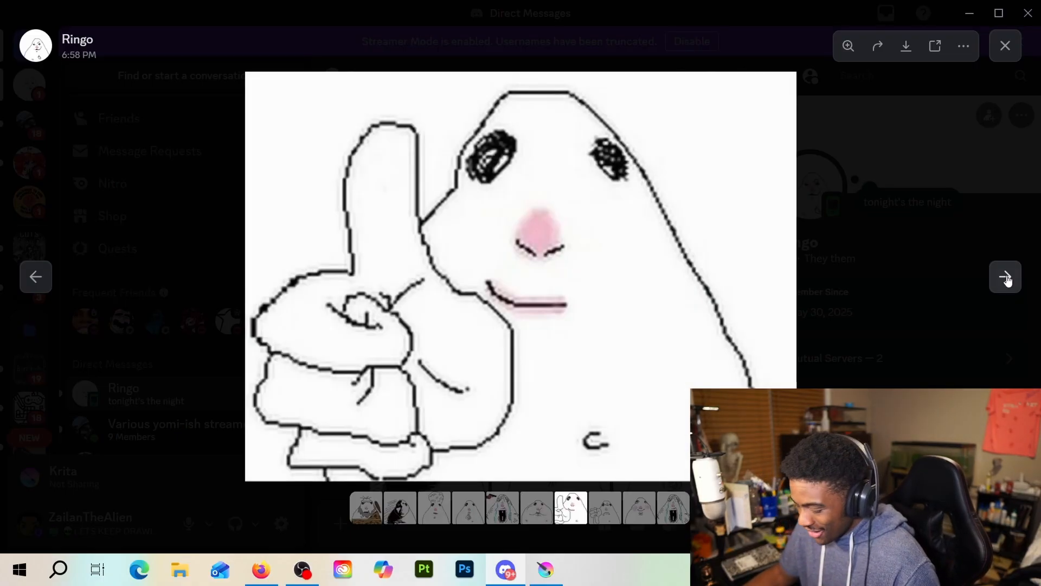
{"action": "left_click", "coordinate": [1006, 278]}
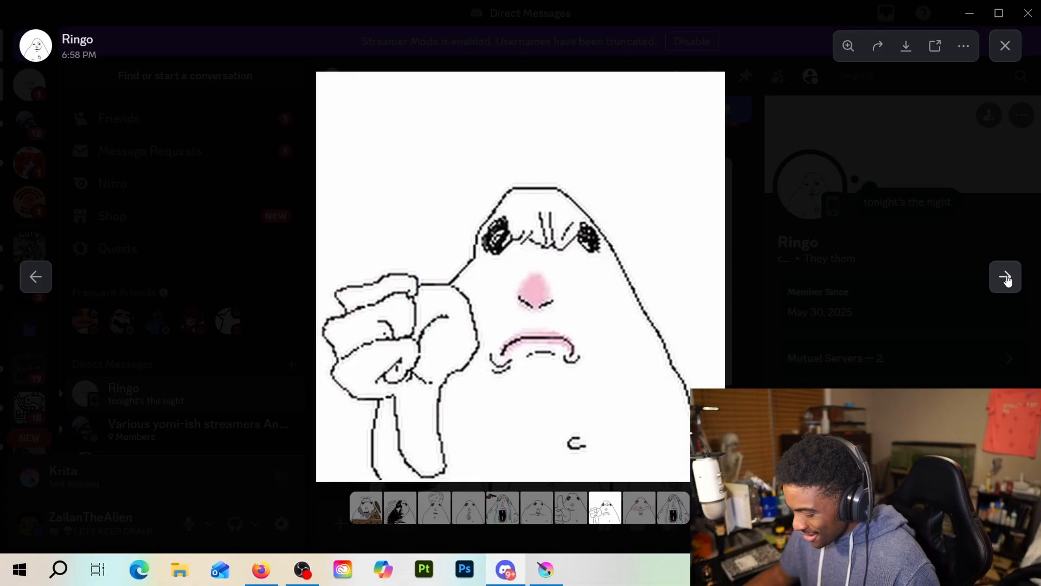
{"action": "left_click", "coordinate": [1006, 278]}
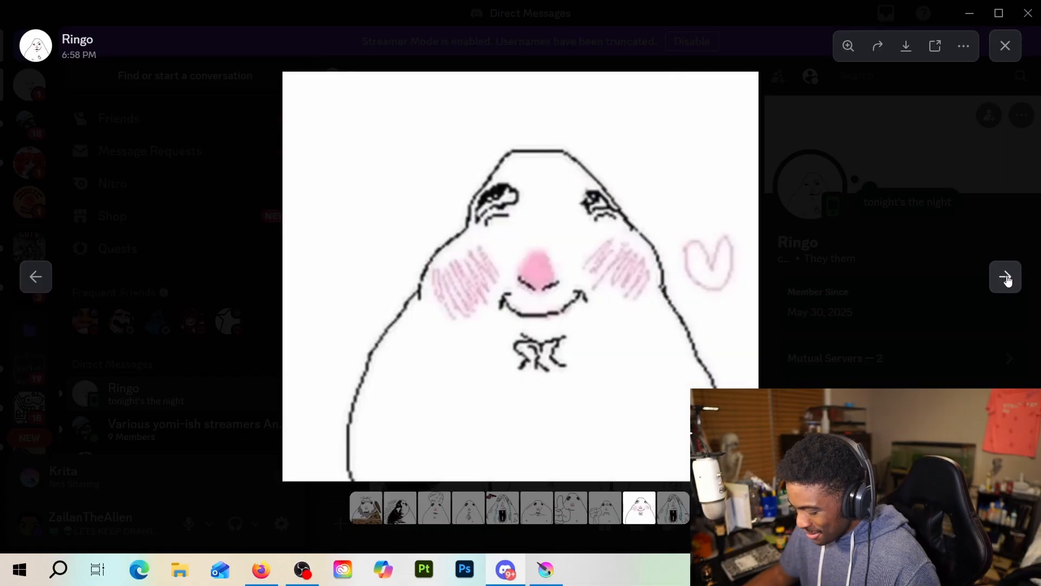
{"action": "left_click", "coordinate": [1006, 278]}
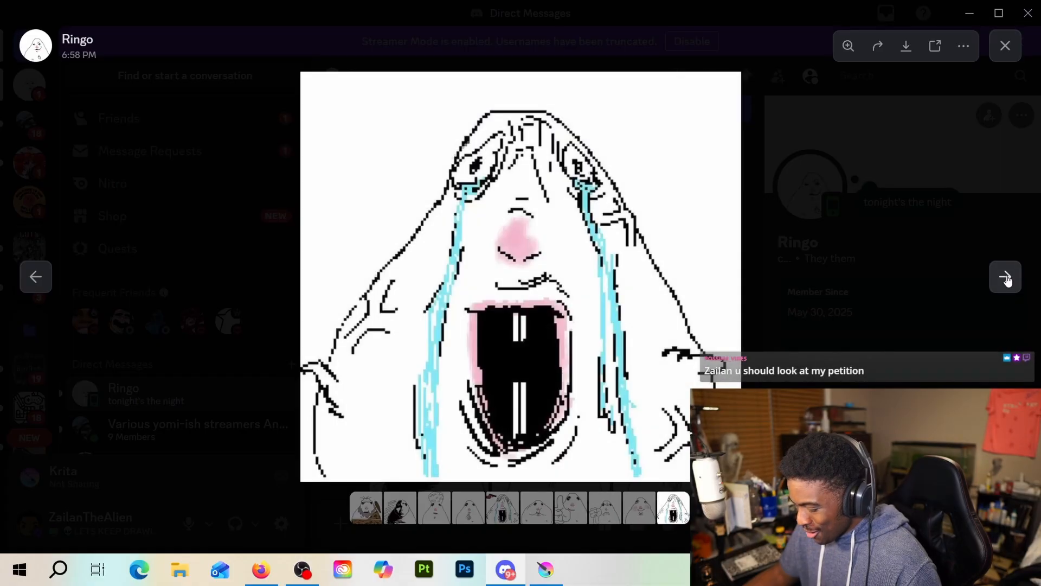
{"action": "left_click", "coordinate": [1006, 278]}
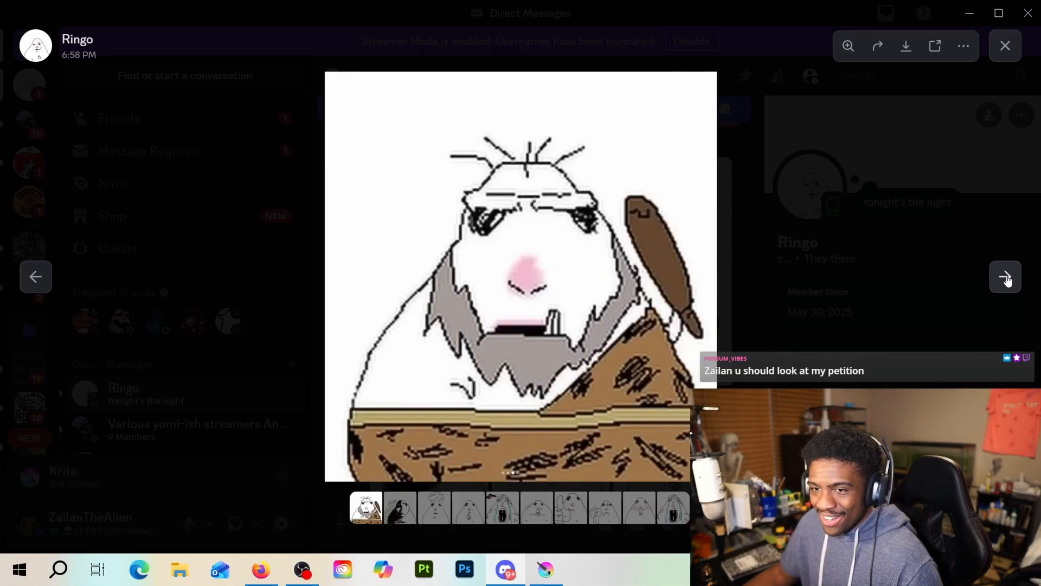
{"action": "left_click", "coordinate": [968, 14]}
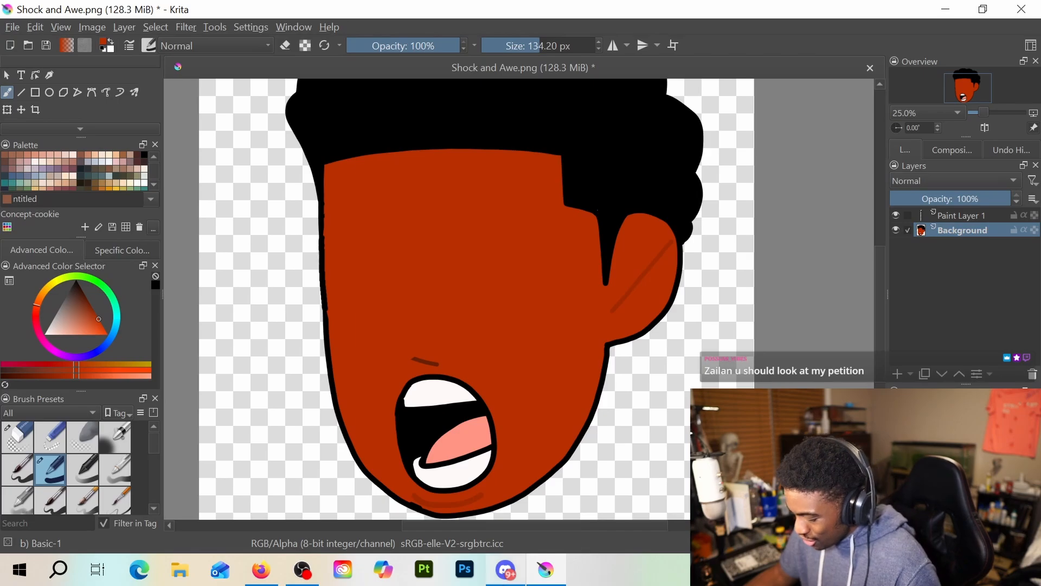
Switch back to Discord and open THE MOTHERSHIP server
{"action": "left_click", "coordinate": [505, 569]}
{"action": "left_click", "coordinate": [105, 238]}
{"action": "scroll", "coordinate": [27, 272], "scroll_direction": "down", "scroll_amount": 3}
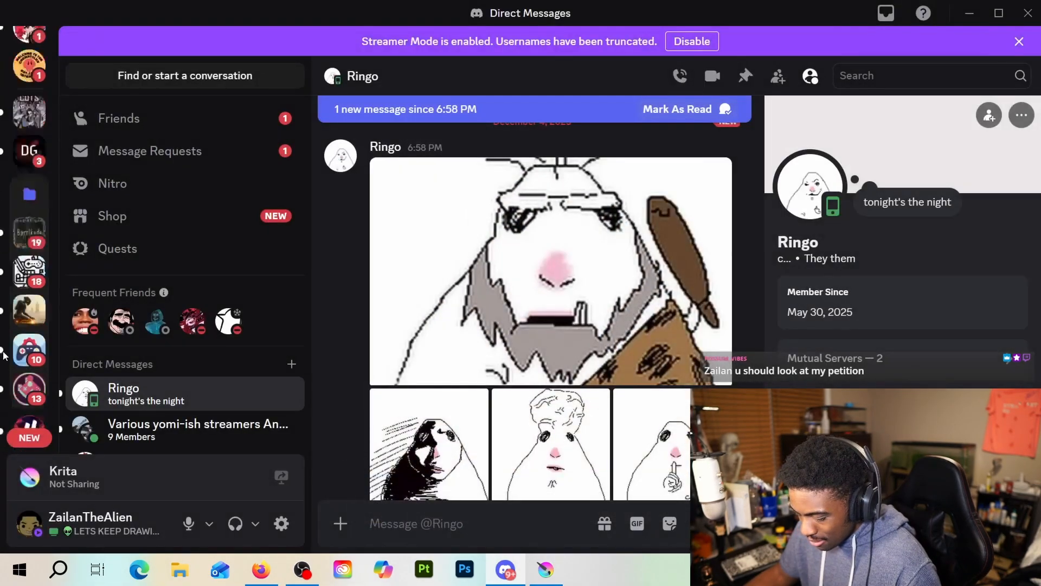
{"action": "left_click", "coordinate": [26, 238]}
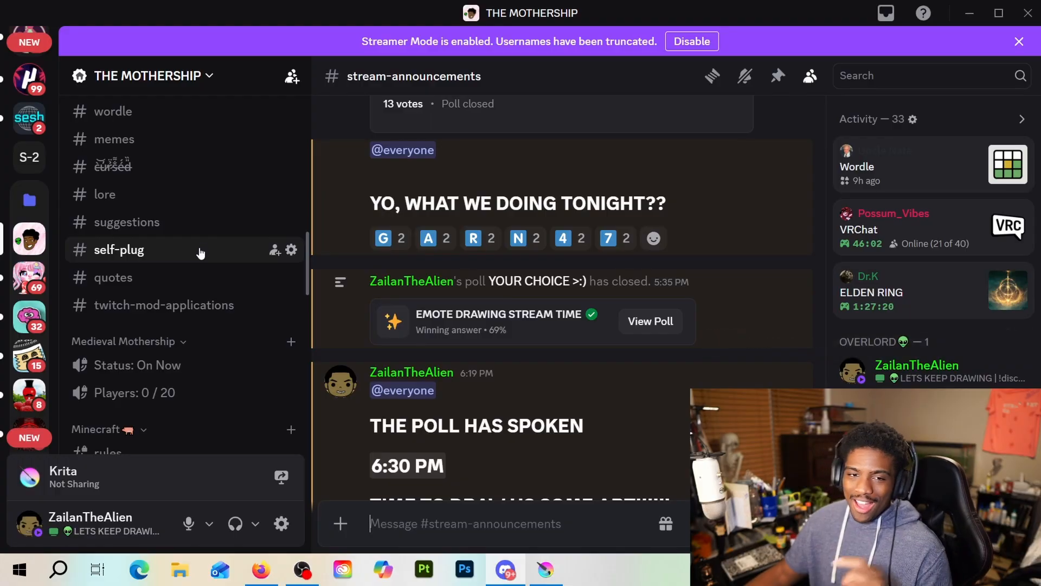
Find and open the Minecraft chat channel in the server's channel list and examine the reactions to the server theme petition
{"action": "scroll", "coordinate": [209, 250], "scroll_direction": "down", "scroll_amount": 5}
{"action": "scroll", "coordinate": [212, 261], "scroll_direction": "down", "scroll_amount": 4}
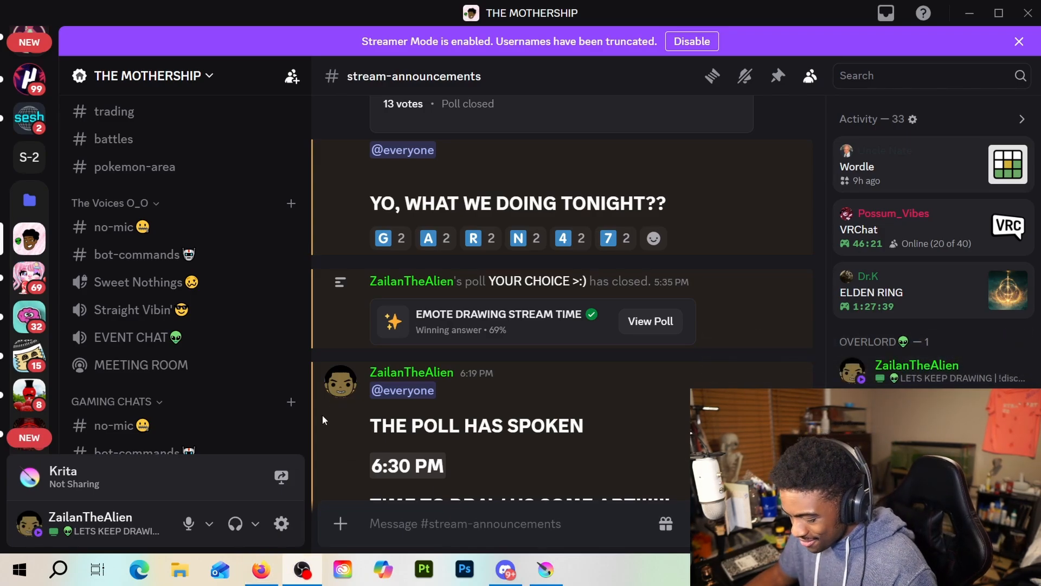
{"action": "scroll", "coordinate": [179, 315], "scroll_direction": "down", "scroll_amount": 4}
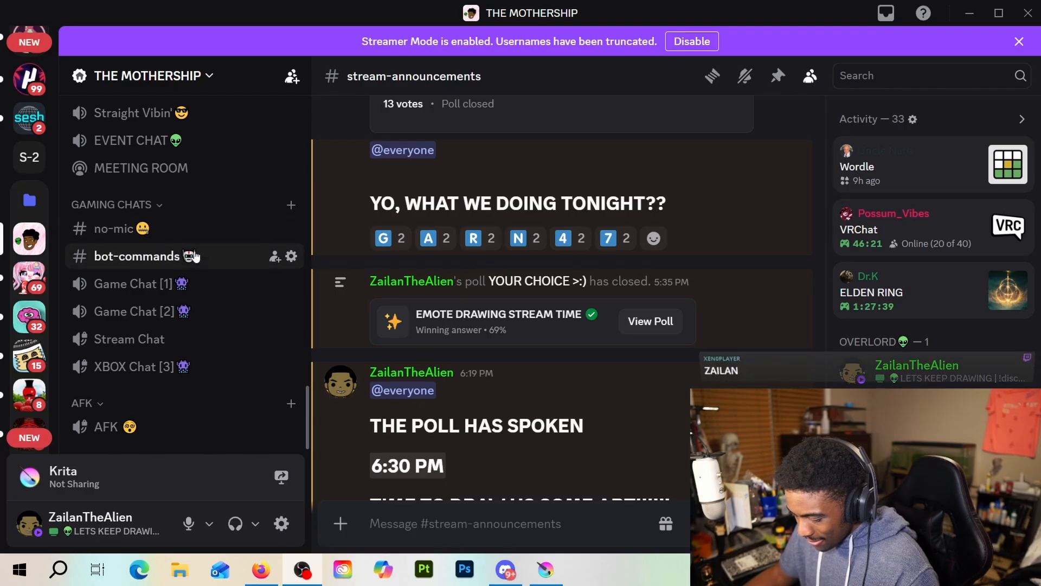
{"action": "scroll", "coordinate": [192, 304], "scroll_direction": "up", "scroll_amount": 7}
{"action": "scroll", "coordinate": [185, 320], "scroll_direction": "down", "scroll_amount": 2}
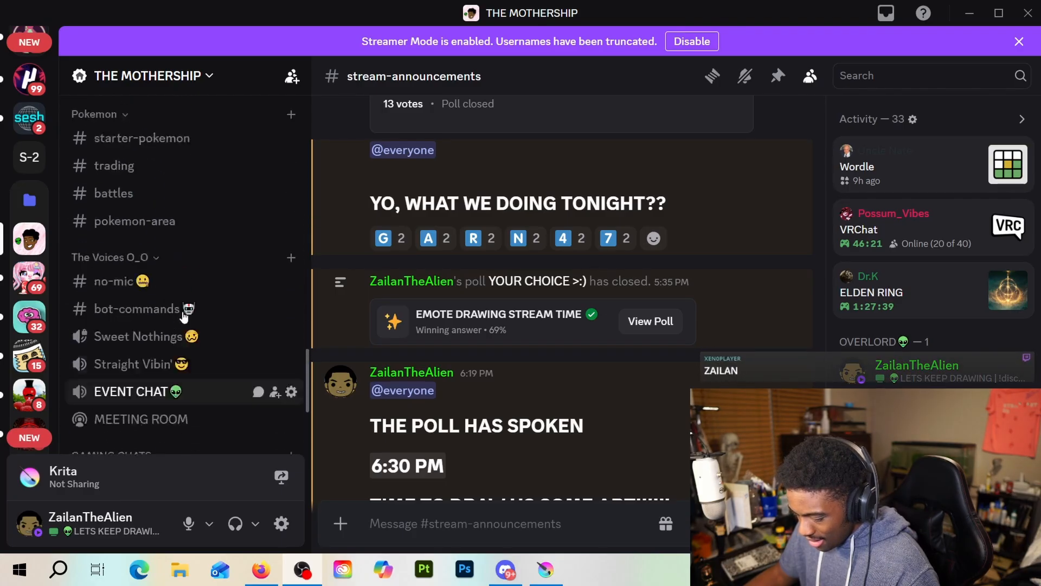
{"action": "scroll", "coordinate": [182, 311], "scroll_direction": "up", "scroll_amount": 9}
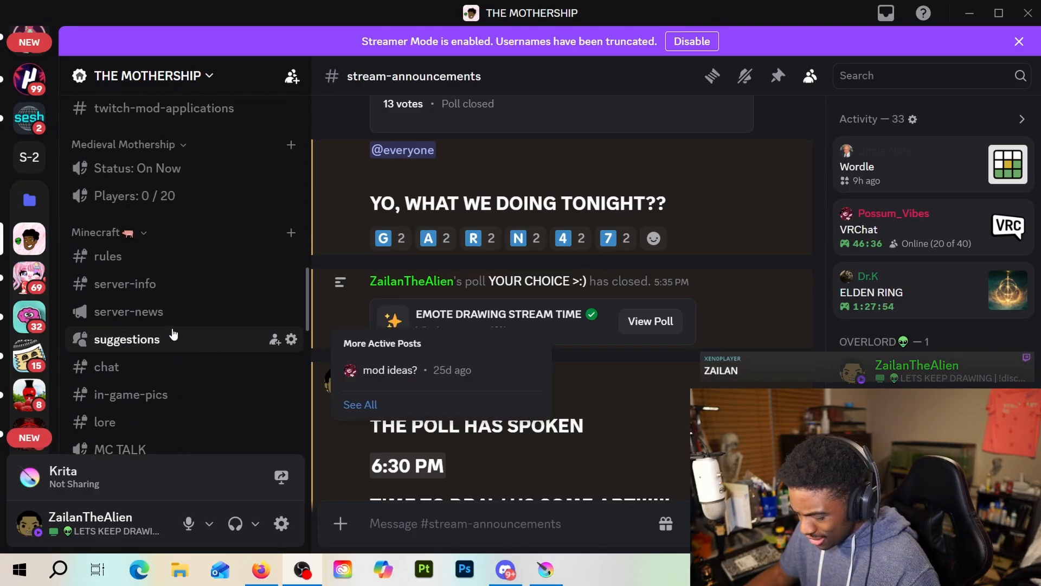
{"action": "scroll", "coordinate": [173, 308], "scroll_direction": "up", "scroll_amount": 3}
{"action": "scroll", "coordinate": [173, 310], "scroll_direction": "down", "scroll_amount": 7}
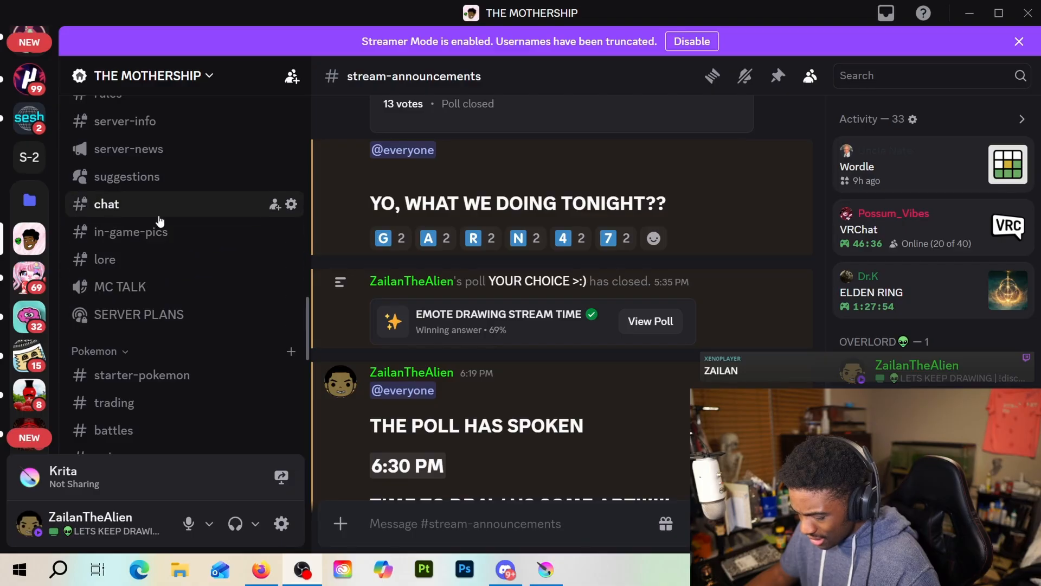
{"action": "left_click", "coordinate": [180, 211]}
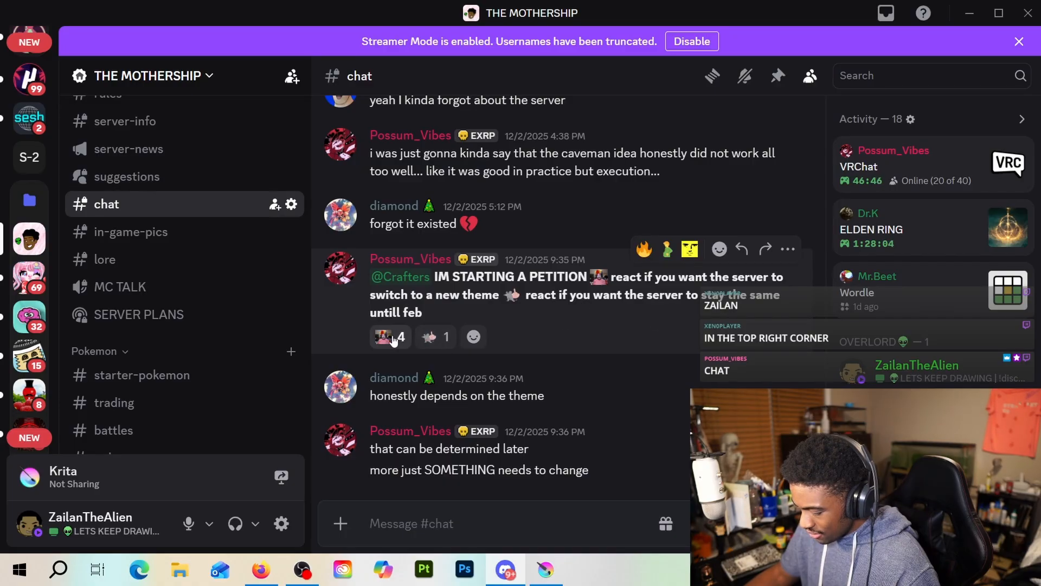
{"action": "mouse_move", "coordinate": [394, 340]}
{"action": "mouse_move", "coordinate": [433, 343]}
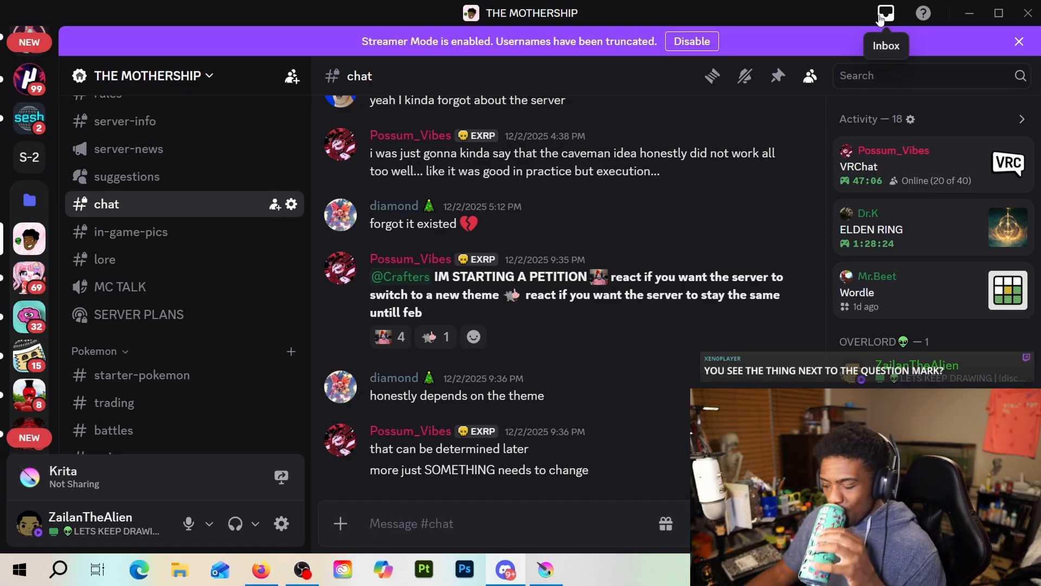
Look through the unread messages in the Discord inbox, close it and check the petition's first reaction
{"action": "left_click", "coordinate": [881, 20]}
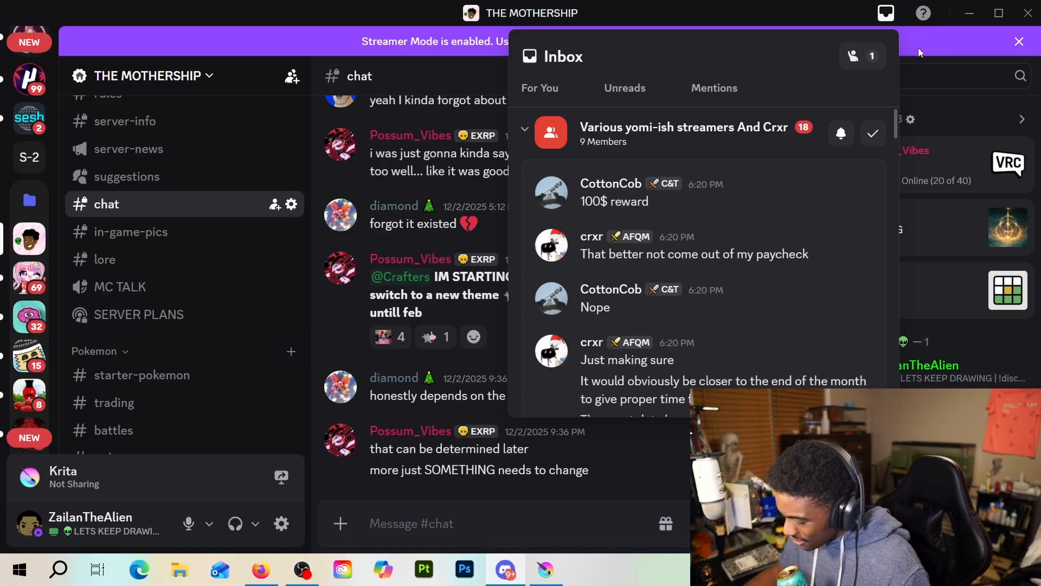
{"action": "scroll", "coordinate": [825, 282], "scroll_direction": "down", "scroll_amount": 15}
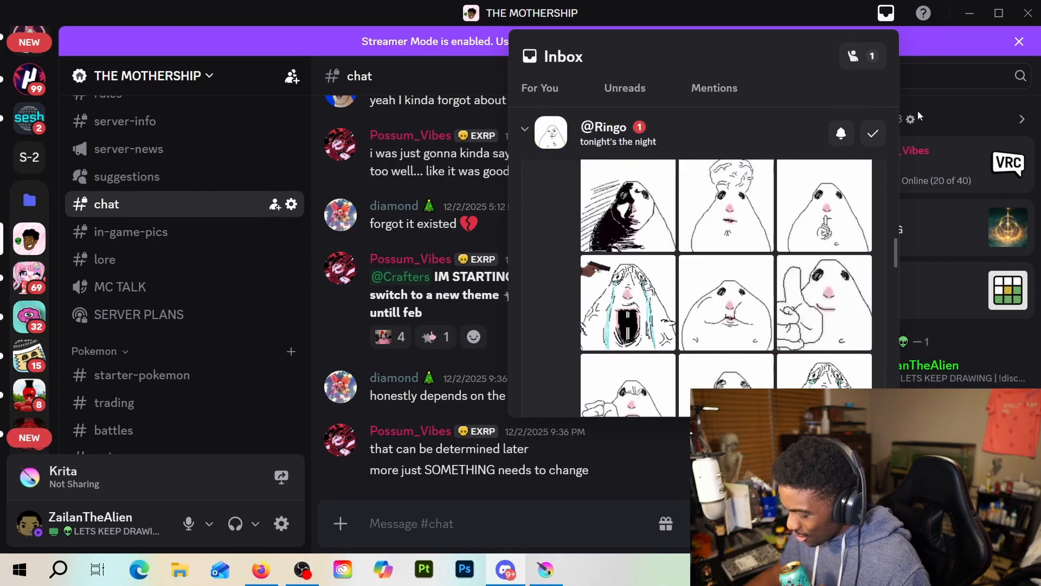
{"action": "left_click", "coordinate": [918, 115]}
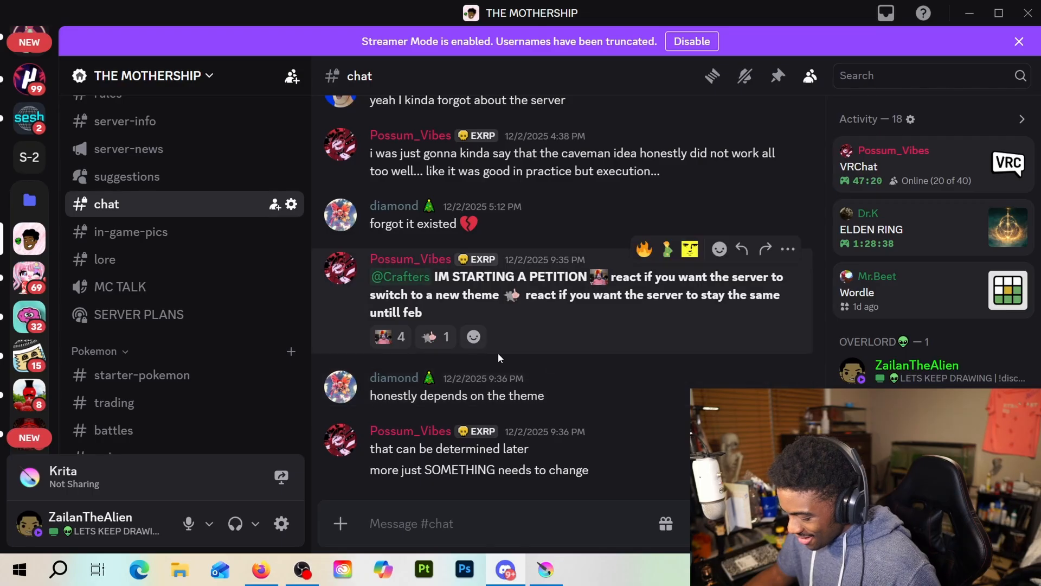
{"action": "mouse_move", "coordinate": [403, 350]}
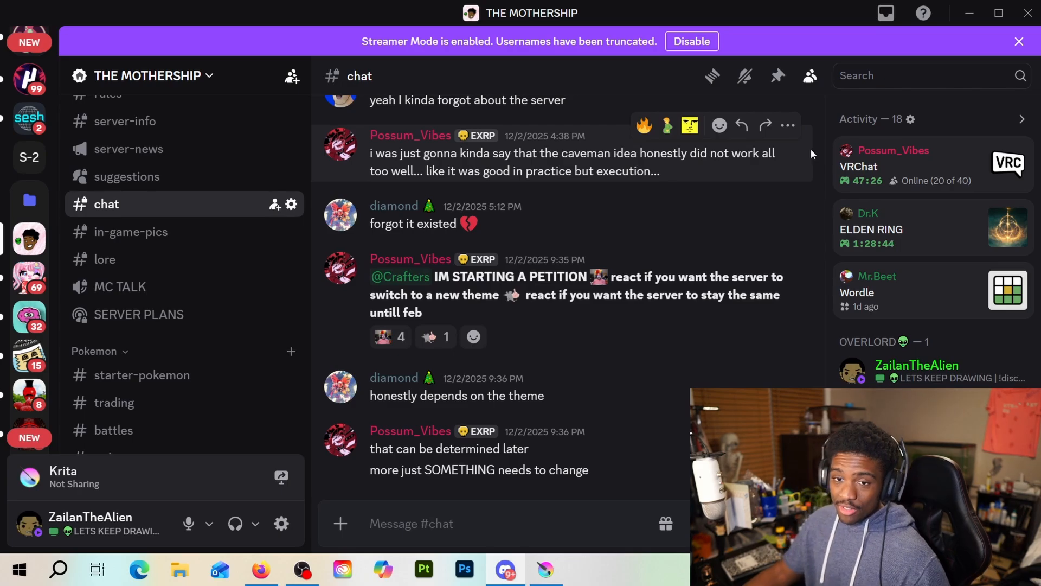
Return to Krita and paint over the nose line, mouth and chin crease with the skin colour
{"action": "left_click", "coordinate": [970, 15]}
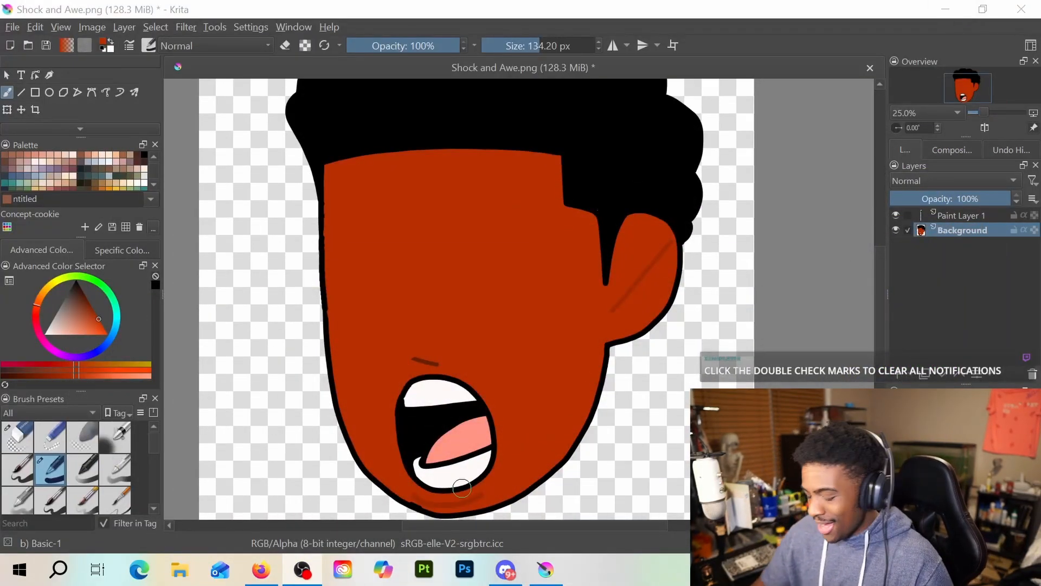
{"action": "mouse_move", "coordinate": [411, 360]}
{"action": "left_mouse_down"}
{"action": "mouse_move", "coordinate": [440, 369]}
{"action": "mouse_move", "coordinate": [395, 402]}
{"action": "mouse_move", "coordinate": [418, 389]}
{"action": "mouse_move", "coordinate": [451, 395]}
{"action": "mouse_move", "coordinate": [443, 436]}
{"action": "mouse_move", "coordinate": [468, 465]}
{"action": "mouse_move", "coordinate": [491, 467]}
{"action": "mouse_move", "coordinate": [418, 437]}
{"action": "mouse_move", "coordinate": [451, 454]}
{"action": "mouse_move", "coordinate": [424, 470]}
{"action": "mouse_move", "coordinate": [419, 453]}
{"action": "mouse_move", "coordinate": [433, 437]}
{"action": "mouse_move", "coordinate": [424, 477]}
{"action": "mouse_move", "coordinate": [478, 481]}
{"action": "mouse_move", "coordinate": [468, 469]}
{"action": "mouse_move", "coordinate": [478, 493]}
{"action": "left_mouse_up"}
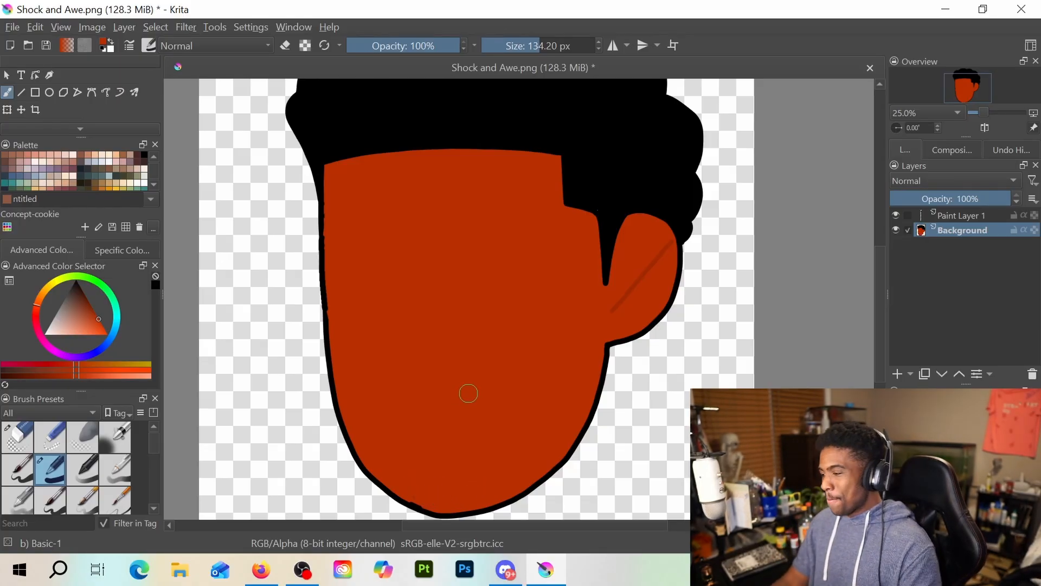
Set the brush to black at a size of 35.99 px and make Paint Layer 1 the active layer
{"action": "key", "text": "alt+Tab"}
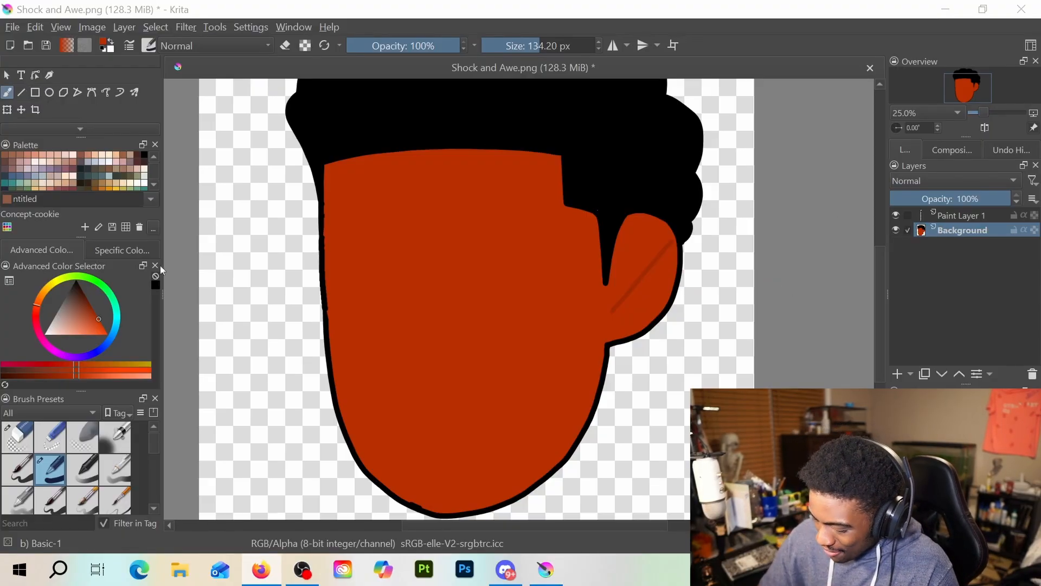
{"action": "left_click", "coordinate": [143, 155]}
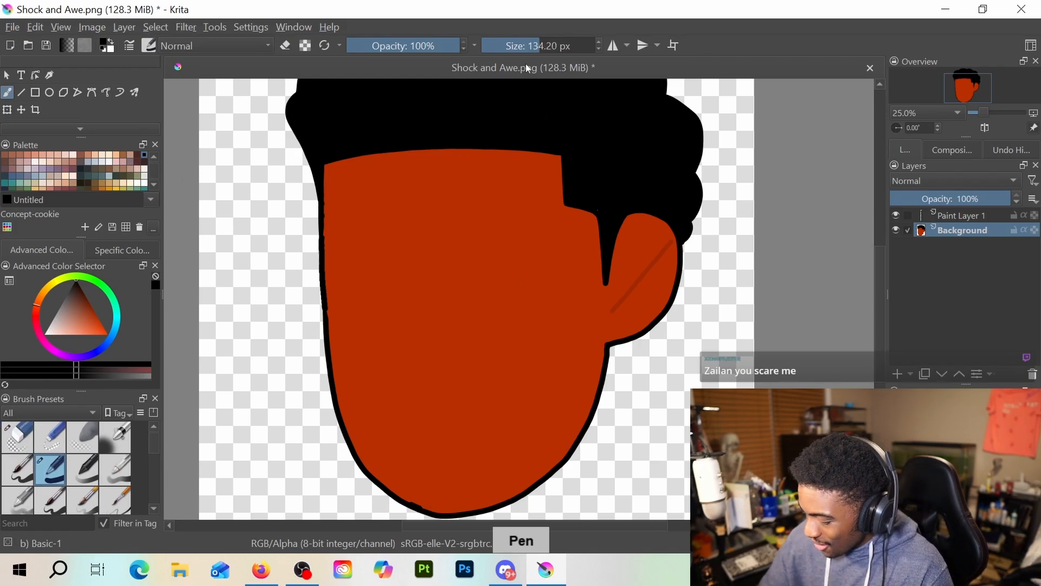
{"action": "left_click", "coordinate": [521, 47]}
{"action": "left_click_drag", "start_coordinate": [521, 48], "coordinate": [519, 50]}
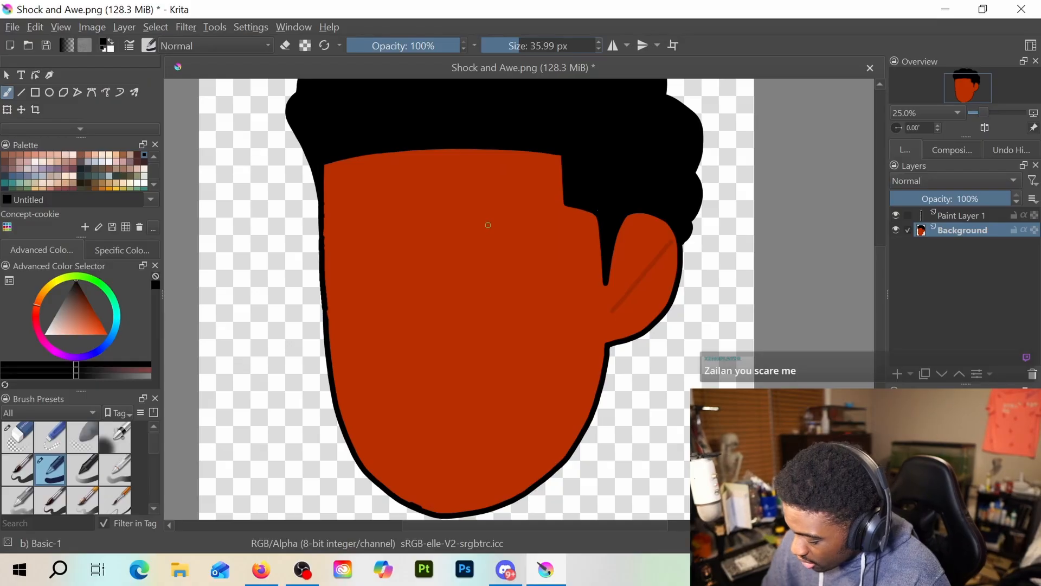
{"action": "key", "text": "Page_Up"}
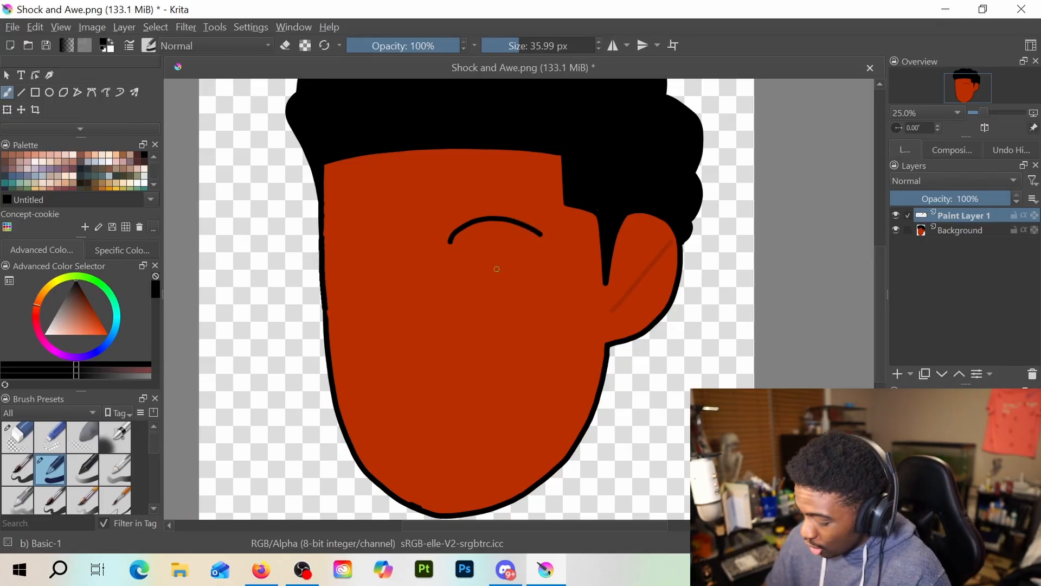
{"action": "key", "text": "ctrl+z"}
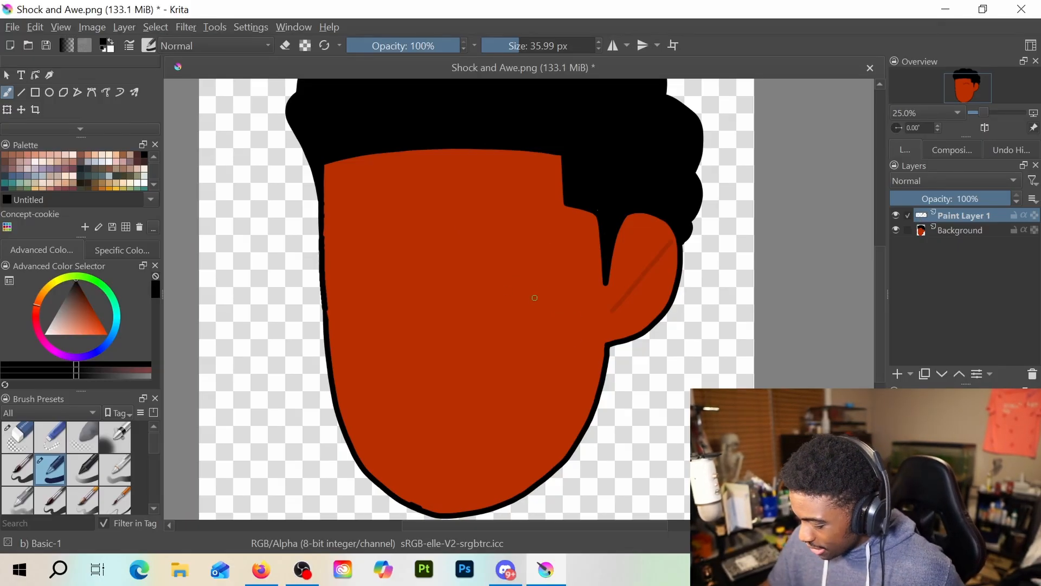
{"action": "scroll", "coordinate": [534, 298], "scroll_direction": "up", "scroll_amount": 2}
{"action": "scroll", "coordinate": [591, 339], "scroll_direction": "down", "scroll_amount": 2}
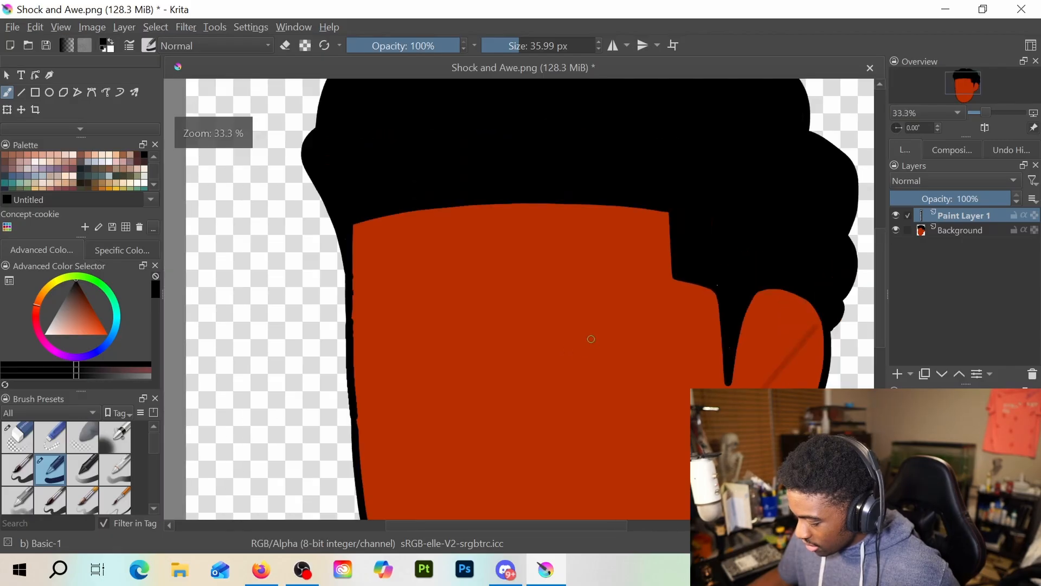
{"action": "scroll", "coordinate": [578, 331], "scroll_direction": "up", "scroll_amount": 1}
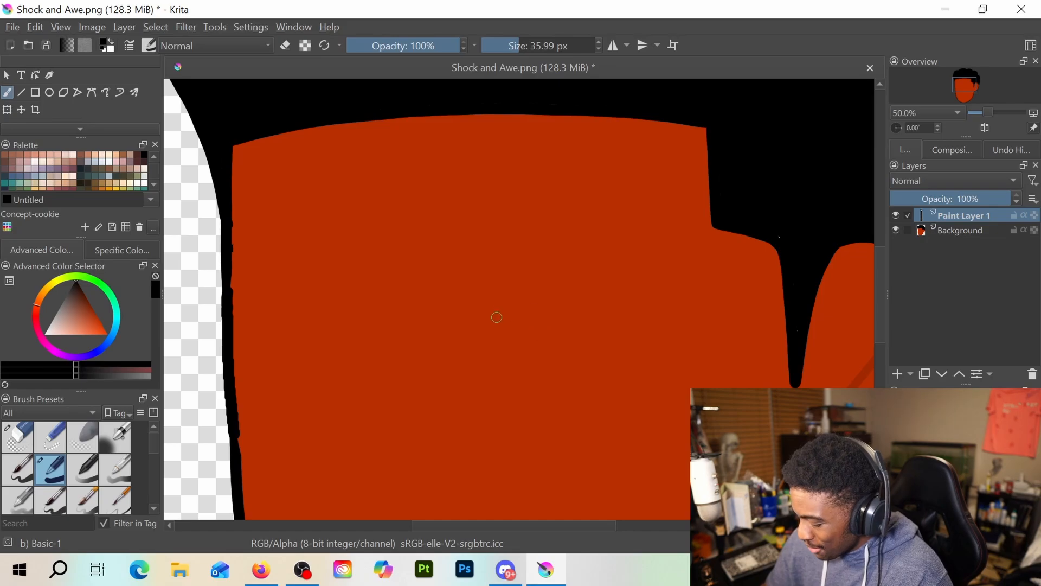
{"action": "mouse_move", "coordinate": [474, 331]}
{"action": "left_mouse_down"}
{"action": "mouse_move", "coordinate": [535, 293]}
{"action": "mouse_move", "coordinate": [582, 292]}
{"action": "mouse_move", "coordinate": [642, 320]}
{"action": "left_mouse_up"}
{"action": "left_click_drag", "start_coordinate": [489, 391], "coordinate": [638, 362]}
{"action": "key", "text": "ctrl+z"}
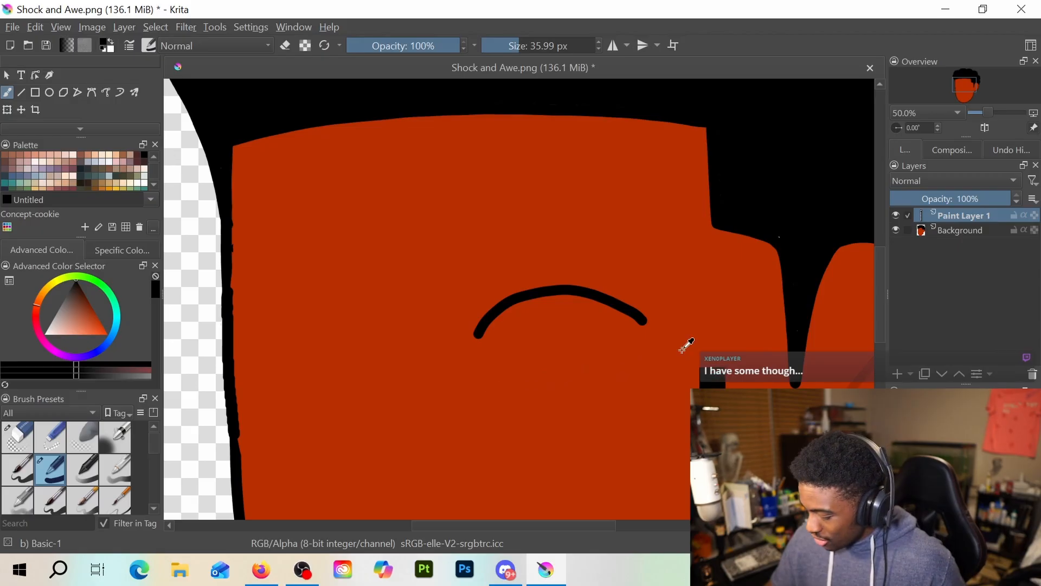
{"action": "key", "text": "ctrl+z"}
{"action": "mouse_move", "coordinate": [469, 312]}
{"action": "left_mouse_down"}
{"action": "mouse_move", "coordinate": [508, 283]}
{"action": "mouse_move", "coordinate": [557, 277]}
{"action": "mouse_move", "coordinate": [653, 308]}
{"action": "left_mouse_up"}
{"action": "key", "text": "ctrl+z"}
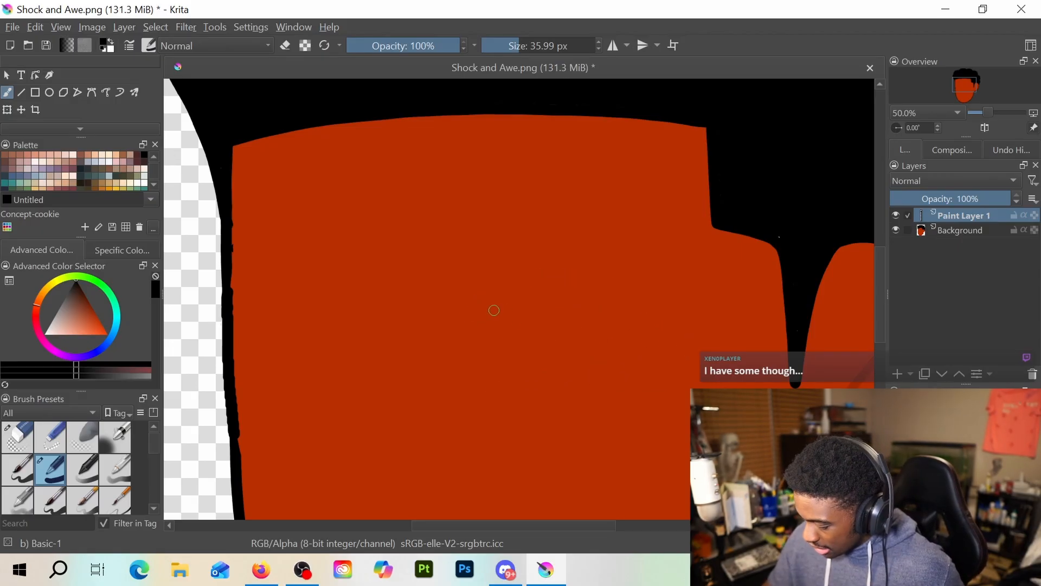
Draw a black arched upper lid and a nearly straight lower lid line for each of the two eyes on the blank face
{"action": "mouse_move", "coordinate": [480, 315]}
{"action": "left_mouse_down"}
{"action": "mouse_move", "coordinate": [497, 291]}
{"action": "mouse_move", "coordinate": [537, 272]}
{"action": "mouse_move", "coordinate": [585, 275]}
{"action": "mouse_move", "coordinate": [671, 306]}
{"action": "left_mouse_up"}
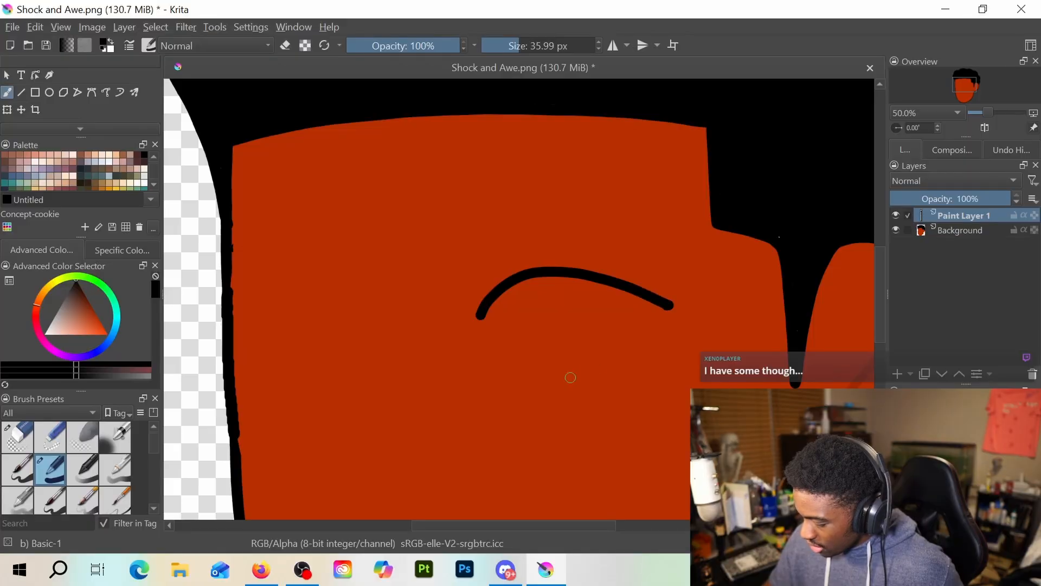
{"action": "left_click_drag", "start_coordinate": [495, 389], "coordinate": [655, 376]}
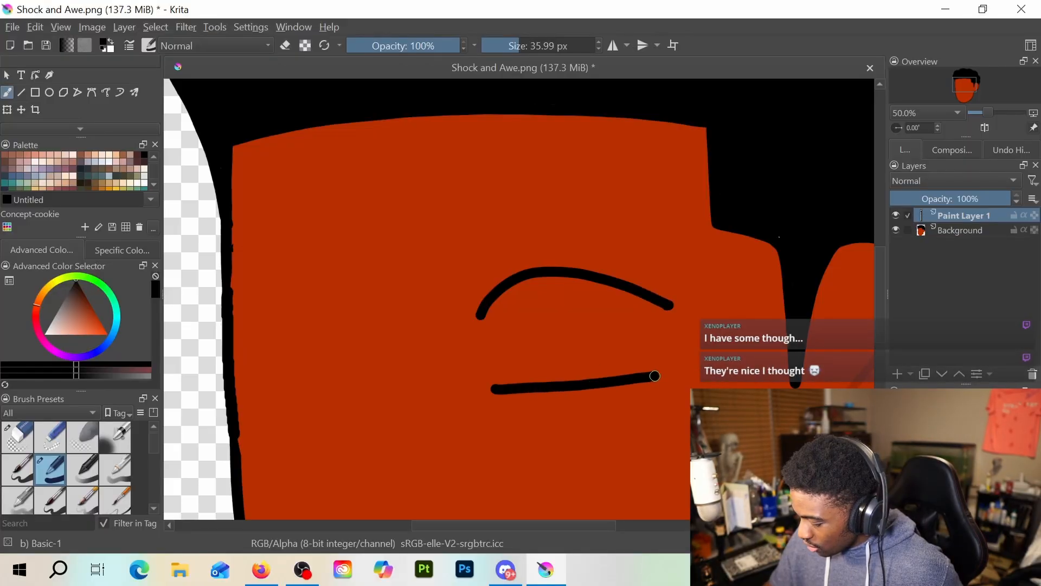
{"action": "mouse_move", "coordinate": [381, 330]}
{"action": "left_mouse_down"}
{"action": "mouse_move", "coordinate": [273, 299]}
{"action": "mouse_move", "coordinate": [239, 333]}
{"action": "left_mouse_up"}
{"action": "key", "text": "ctrl+z"}
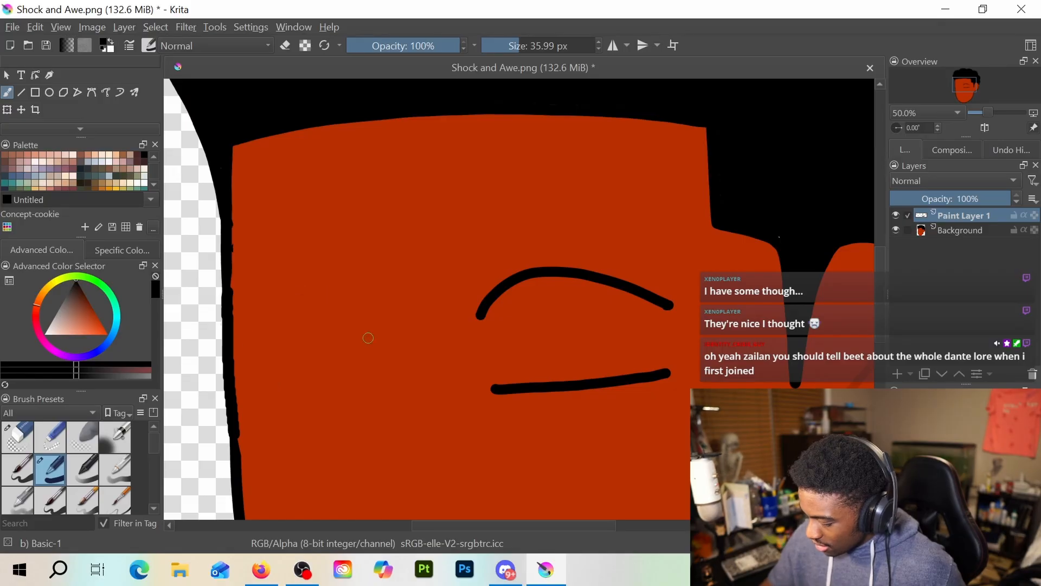
{"action": "mouse_move", "coordinate": [385, 335]}
{"action": "left_mouse_down"}
{"action": "mouse_move", "coordinate": [364, 317]}
{"action": "mouse_move", "coordinate": [285, 298]}
{"action": "mouse_move", "coordinate": [237, 329]}
{"action": "left_mouse_up"}
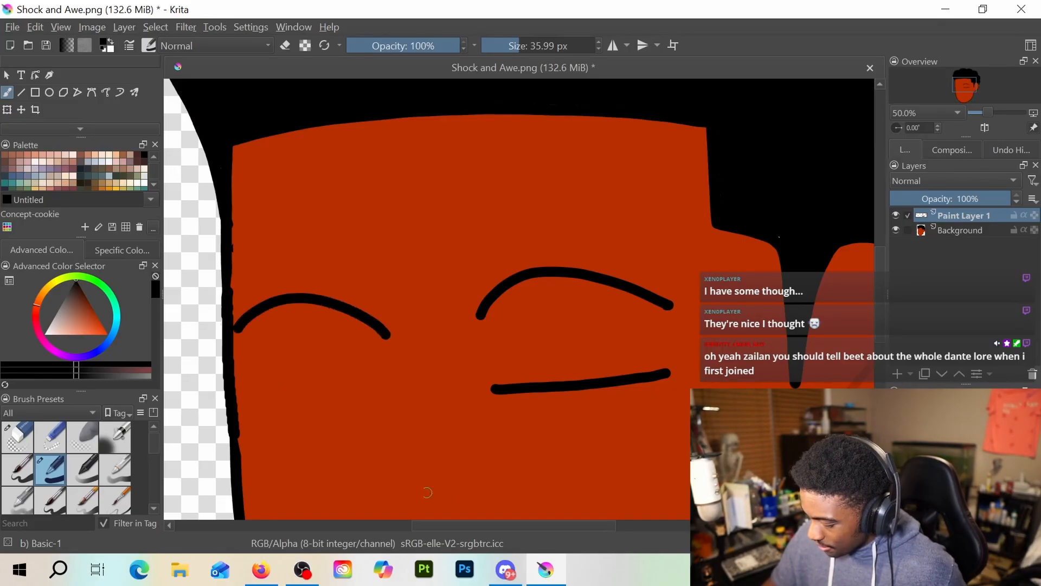
{"action": "left_click_drag", "start_coordinate": [241, 413], "coordinate": [373, 401]}
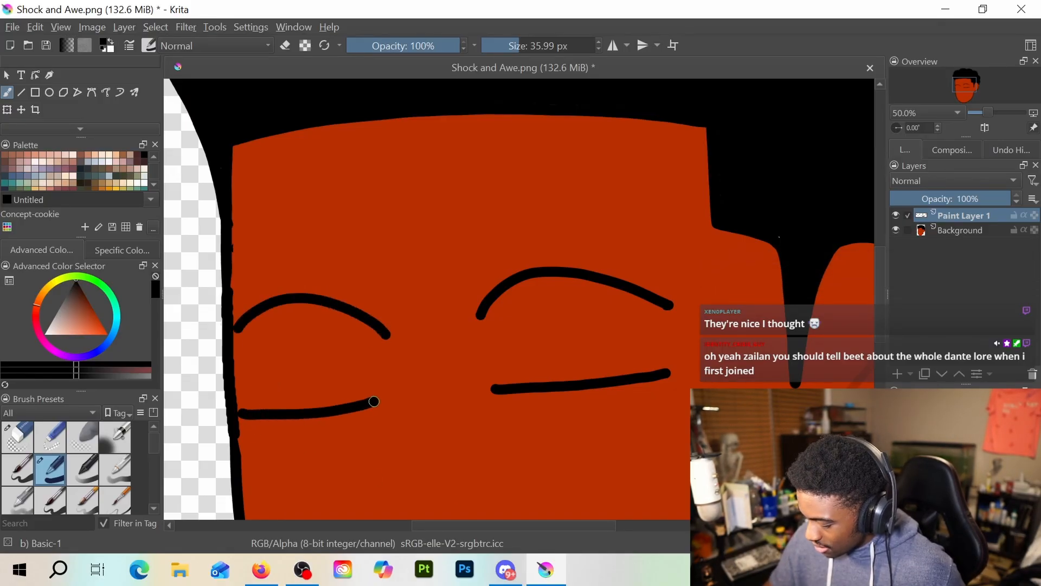
{"action": "key", "text": "ctrl+z"}
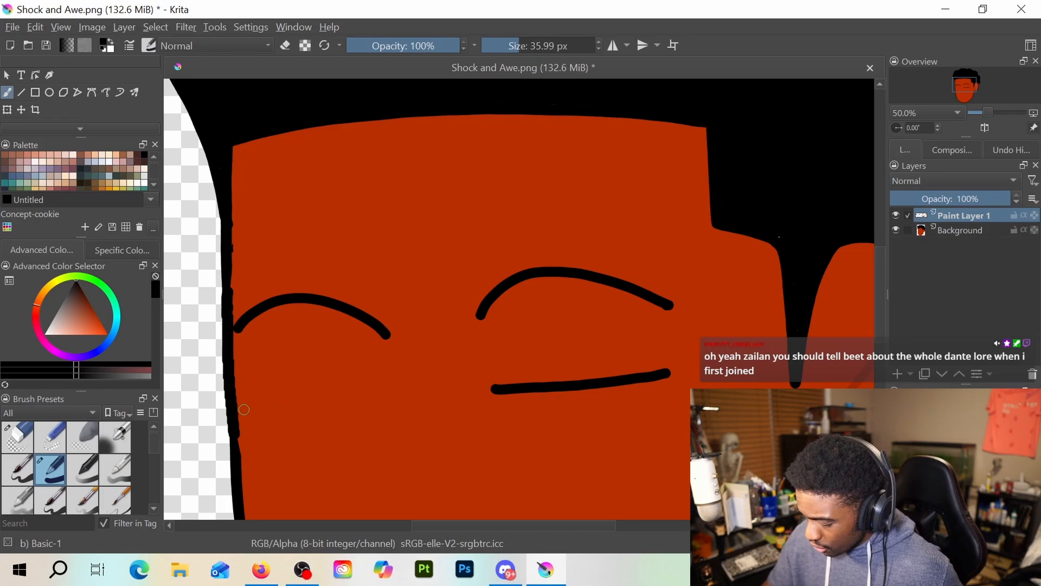
{"action": "left_click_drag", "start_coordinate": [243, 410], "coordinate": [372, 402]}
{"action": "key", "text": "ctrl+z"}
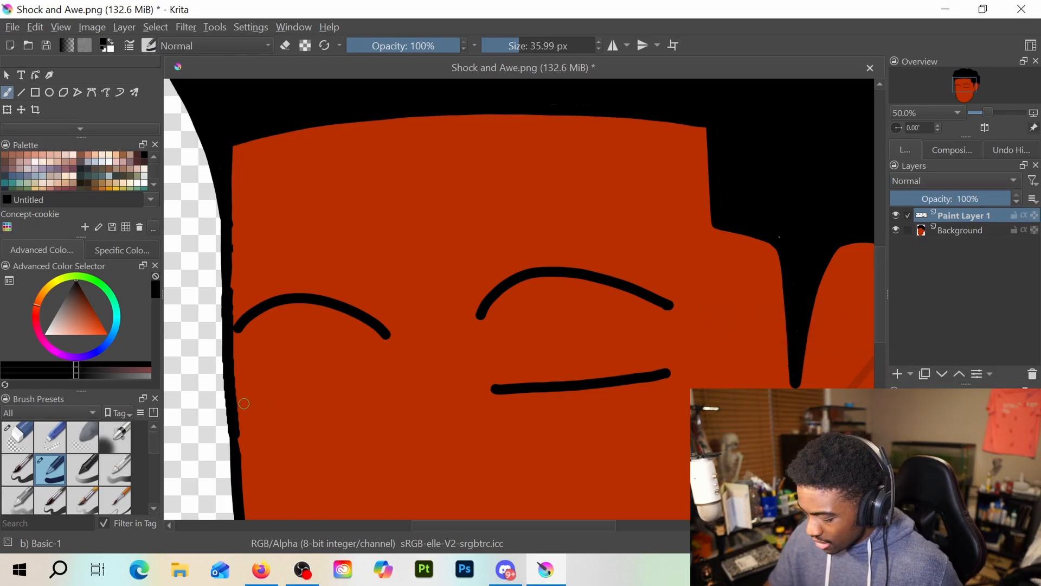
{"action": "left_click_drag", "start_coordinate": [244, 404], "coordinate": [371, 398]}
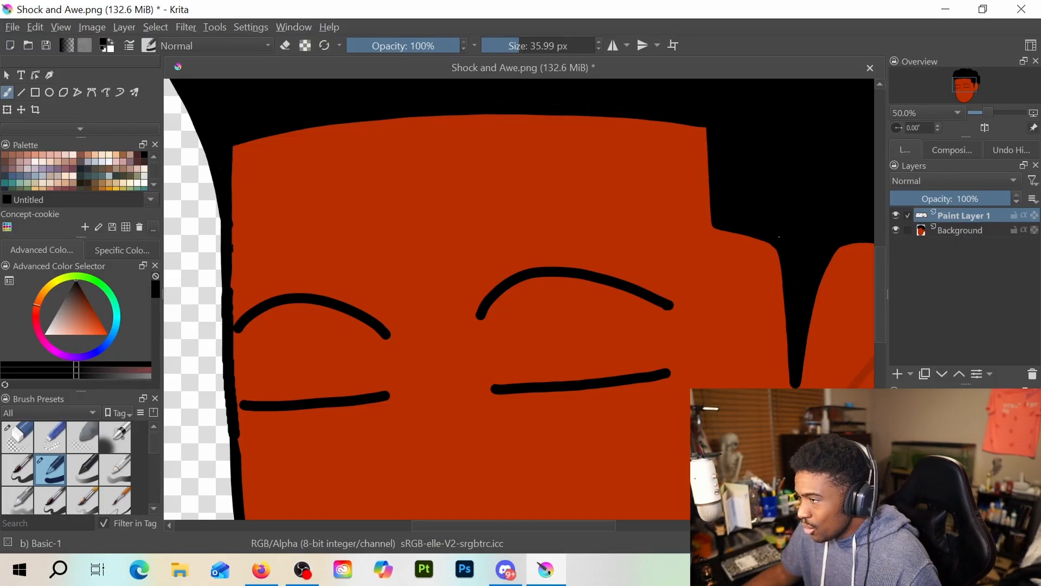
Switch to Discord and open the general channel under THE LEGENDARY CHATS in THE MOTHERSHIP server
{"action": "key", "text": "alt+Tab"}
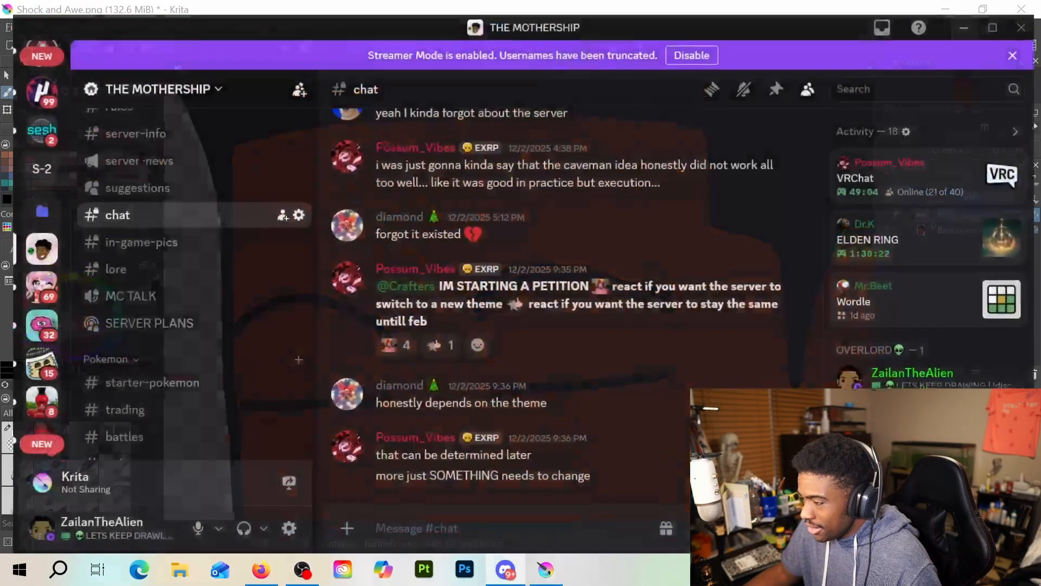
{"action": "scroll", "coordinate": [201, 330], "scroll_direction": "down", "scroll_amount": 5}
{"action": "scroll", "coordinate": [201, 332], "scroll_direction": "up", "scroll_amount": 10}
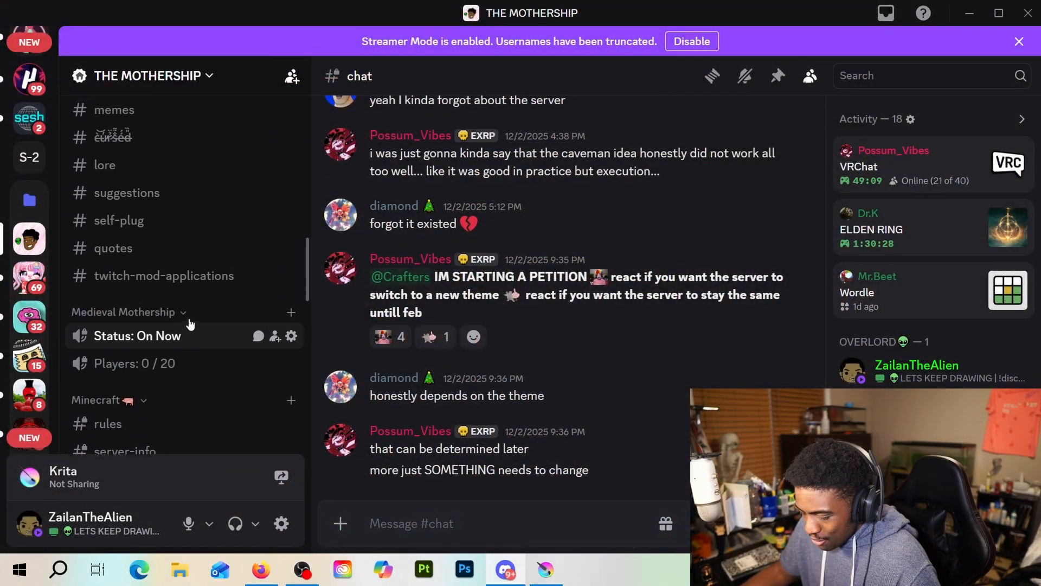
{"action": "left_click", "coordinate": [177, 382]}
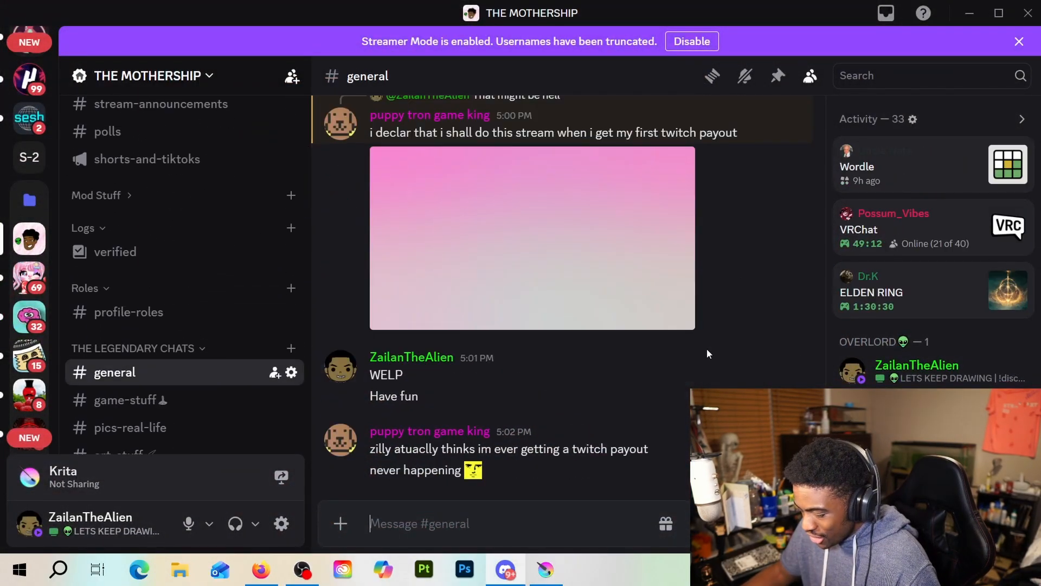
Look back through the general channel's older messages and images as far as late November 2025
{"action": "scroll", "coordinate": [699, 355], "scroll_direction": "down", "scroll_amount": 10}
{"action": "scroll", "coordinate": [698, 360], "scroll_direction": "up", "scroll_amount": 15}
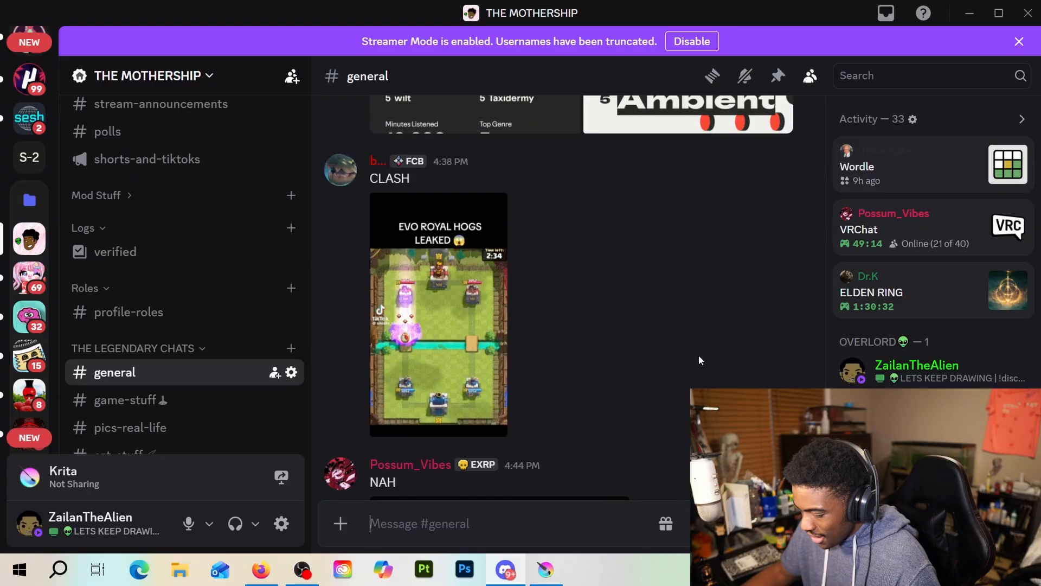
{"action": "scroll", "coordinate": [698, 360], "scroll_direction": "up", "scroll_amount": 15}
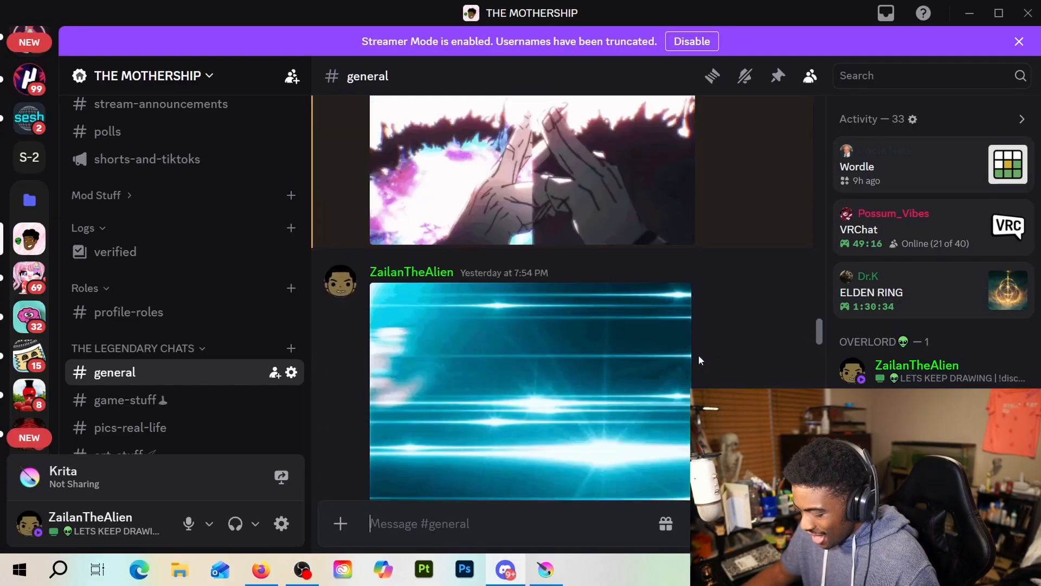
{"action": "scroll", "coordinate": [698, 353], "scroll_direction": "down", "scroll_amount": 8}
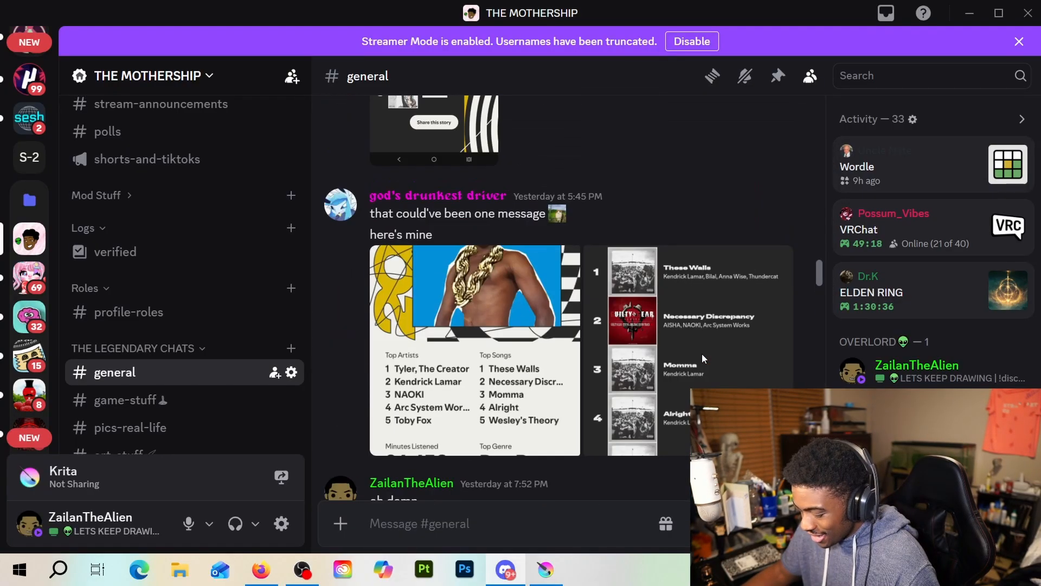
{"action": "scroll", "coordinate": [808, 195], "scroll_direction": "up", "scroll_amount": 3}
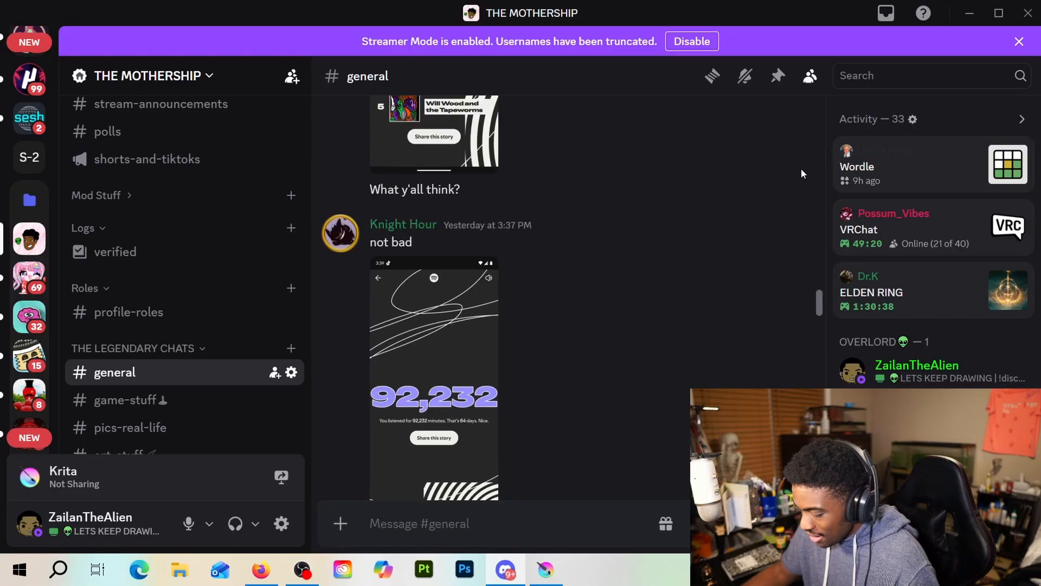
{"action": "scroll", "coordinate": [814, 271], "scroll_direction": "up", "scroll_amount": 5}
{"action": "left_click_drag", "start_coordinate": [811, 234], "coordinate": [809, 157]}
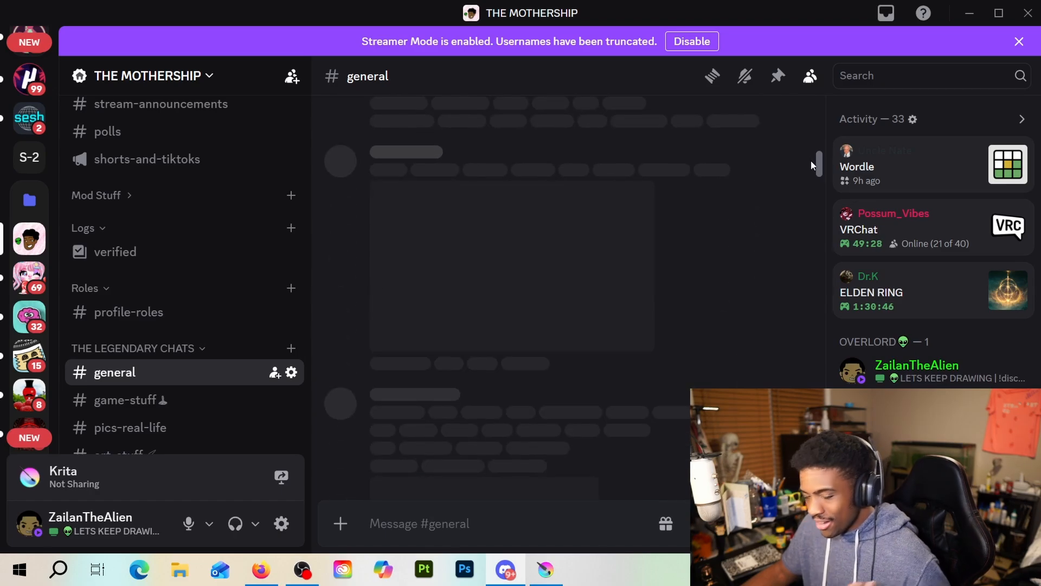
{"action": "scroll", "coordinate": [750, 278], "scroll_direction": "up", "scroll_amount": 12}
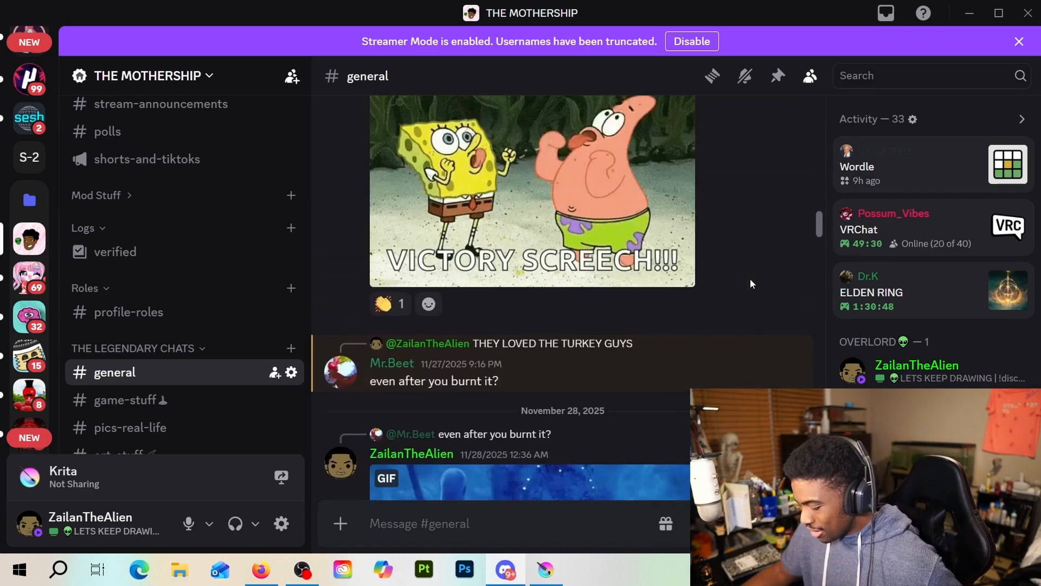
{"action": "scroll", "coordinate": [750, 278], "scroll_direction": "down", "scroll_amount": 5}
{"action": "scroll", "coordinate": [750, 276], "scroll_direction": "up", "scroll_amount": 5}
{"action": "scroll", "coordinate": [749, 272], "scroll_direction": "up", "scroll_amount": 5}
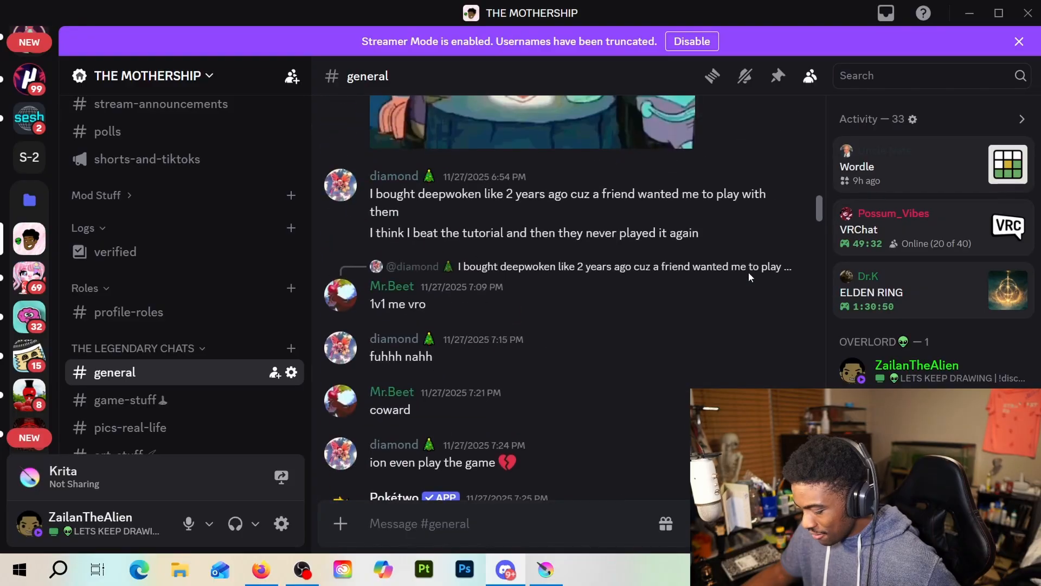
{"action": "scroll", "coordinate": [746, 270], "scroll_direction": "down", "scroll_amount": 10}
{"action": "scroll", "coordinate": [744, 269], "scroll_direction": "up", "scroll_amount": 2}
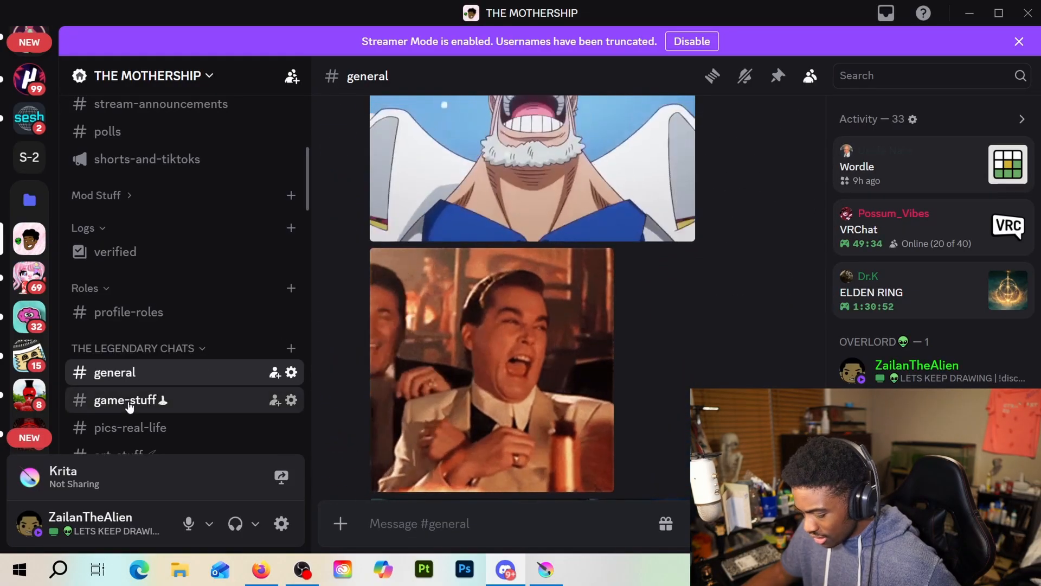
Open the game-stuff channel and look through its posts up to the most recent one
{"action": "left_click", "coordinate": [133, 401]}
{"action": "scroll", "coordinate": [727, 337], "scroll_direction": "up", "scroll_amount": 10}
{"action": "scroll", "coordinate": [720, 315], "scroll_direction": "up", "scroll_amount": 13}
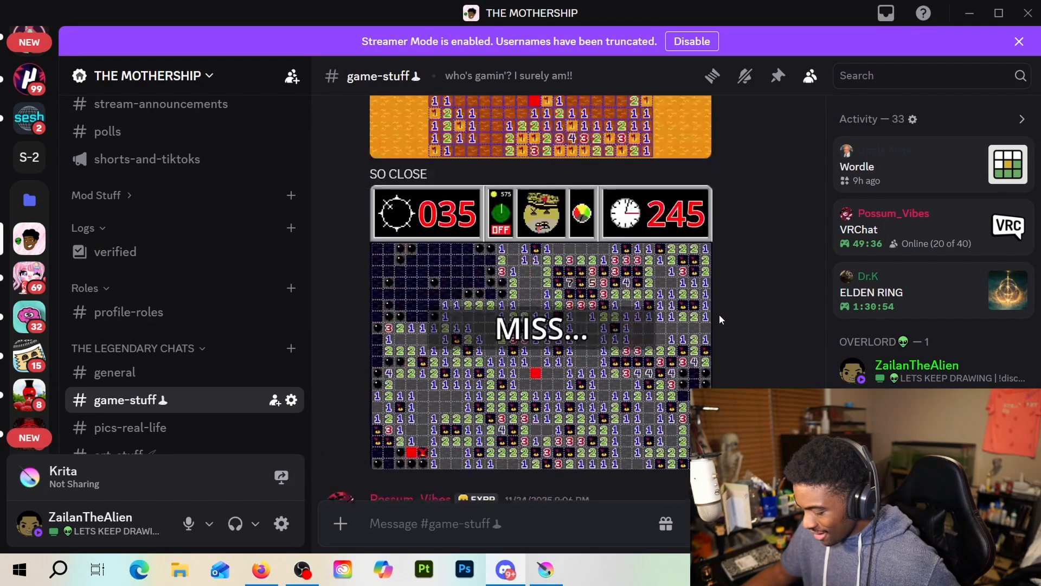
{"action": "scroll", "coordinate": [719, 315], "scroll_direction": "down", "scroll_amount": 14}
{"action": "scroll", "coordinate": [712, 312], "scroll_direction": "down", "scroll_amount": 10}
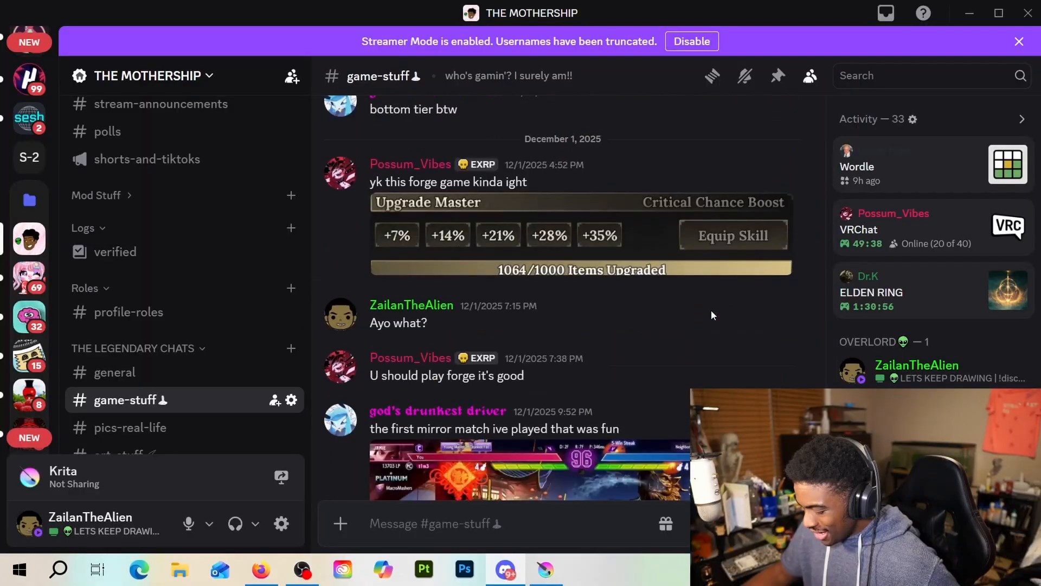
{"action": "scroll", "coordinate": [711, 313], "scroll_direction": "down", "scroll_amount": 2}
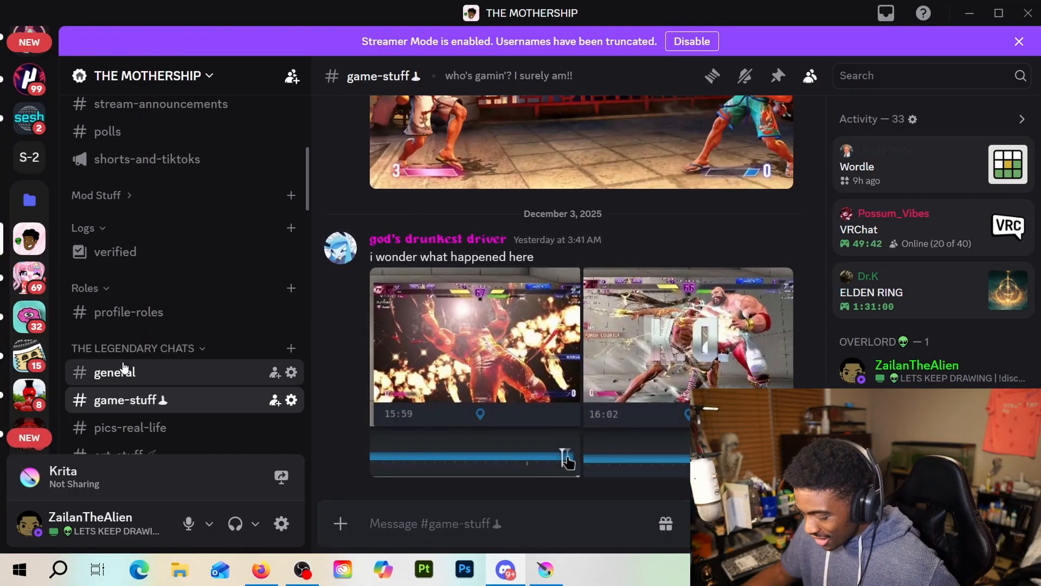
Reopen the general channel, look through its messages again, and minimize Discord to return to Krita
{"action": "left_click", "coordinate": [108, 372]}
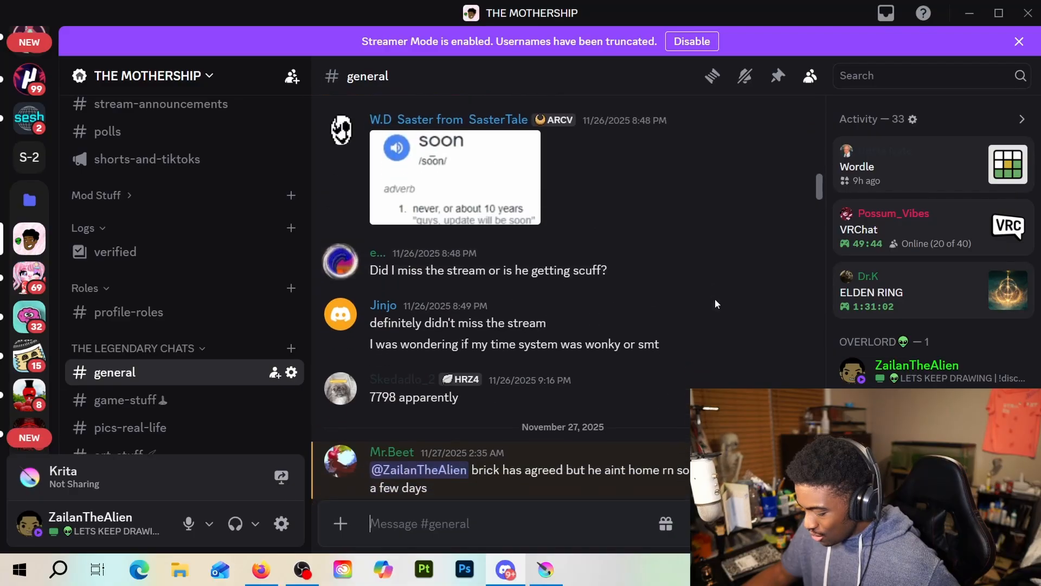
{"action": "scroll", "coordinate": [714, 299], "scroll_direction": "down", "scroll_amount": 2}
{"action": "scroll", "coordinate": [715, 299], "scroll_direction": "down", "scroll_amount": 5}
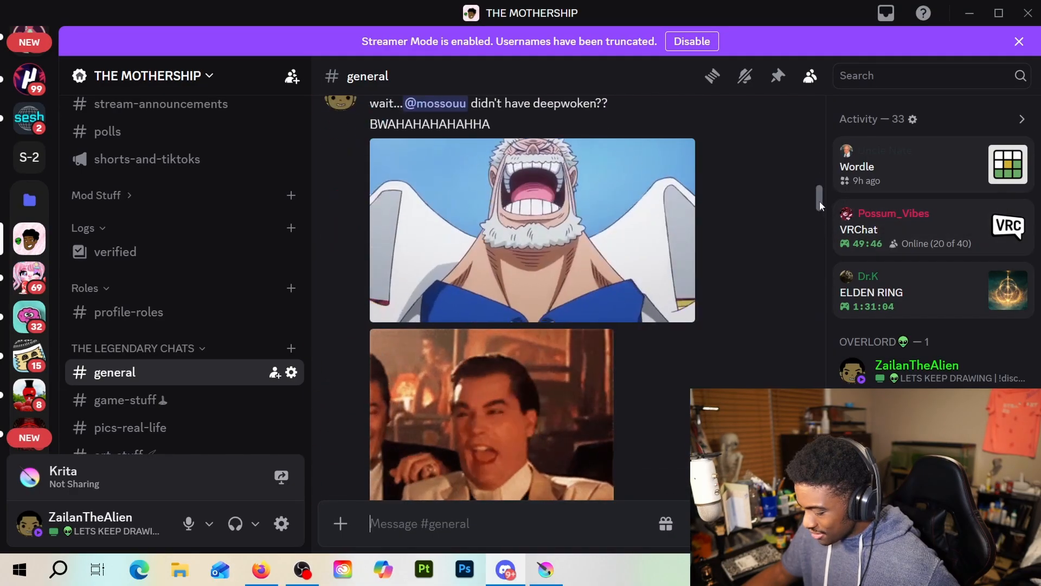
{"action": "left_click_drag", "start_coordinate": [819, 201], "coordinate": [808, 149]}
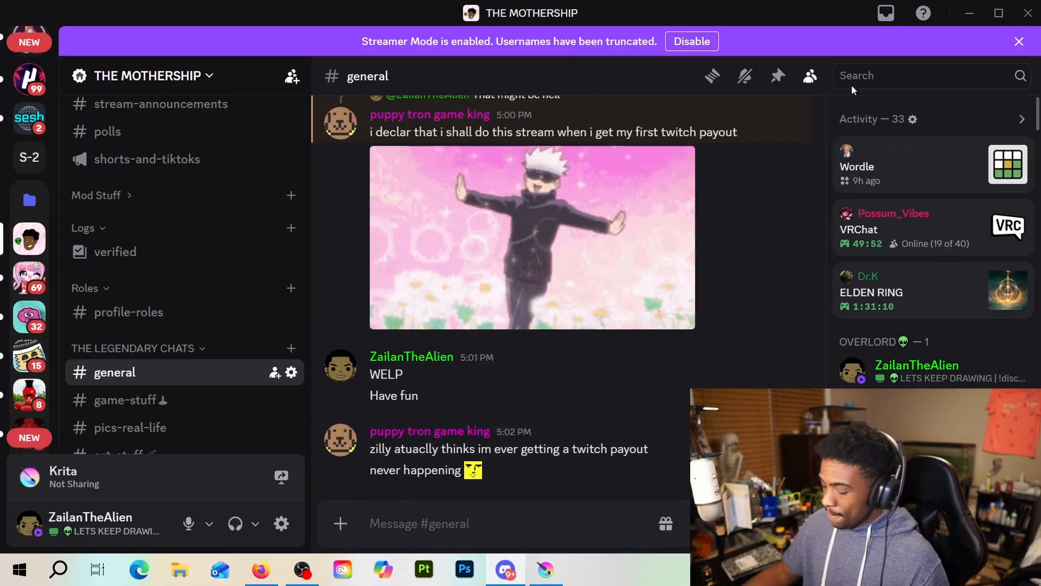
{"action": "left_click", "coordinate": [969, 14]}
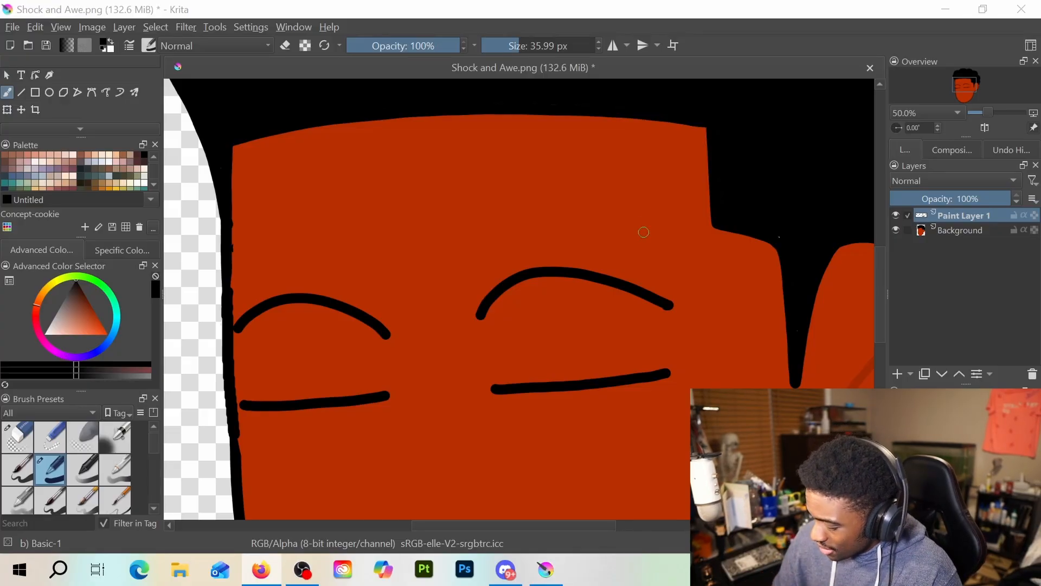
Draw a thick, angled black eyebrow above the right eye, with an upturned inner line, and fill its interior solid black
{"action": "mouse_move", "coordinate": [661, 239]}
{"action": "left_mouse_down"}
{"action": "mouse_move", "coordinate": [638, 224]}
{"action": "mouse_move", "coordinate": [481, 267]}
{"action": "mouse_move", "coordinate": [435, 267]}
{"action": "left_mouse_up"}
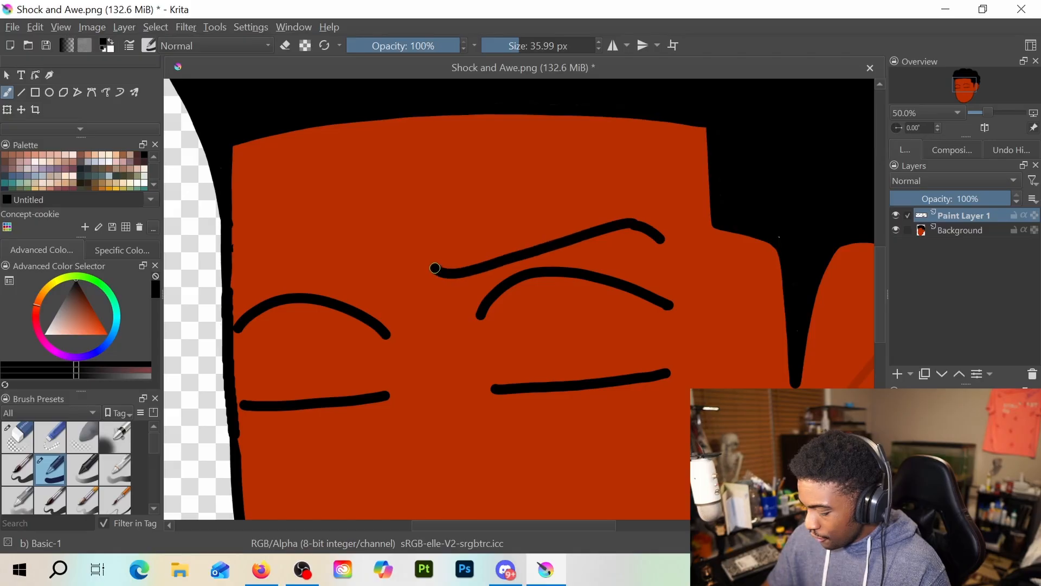
{"action": "mouse_move", "coordinate": [421, 212]}
{"action": "left_mouse_down"}
{"action": "mouse_move", "coordinate": [426, 255]}
{"action": "mouse_move", "coordinate": [445, 269]}
{"action": "mouse_move", "coordinate": [449, 247]}
{"action": "mouse_move", "coordinate": [528, 231]}
{"action": "mouse_move", "coordinate": [600, 199]}
{"action": "mouse_move", "coordinate": [653, 234]}
{"action": "left_mouse_up"}
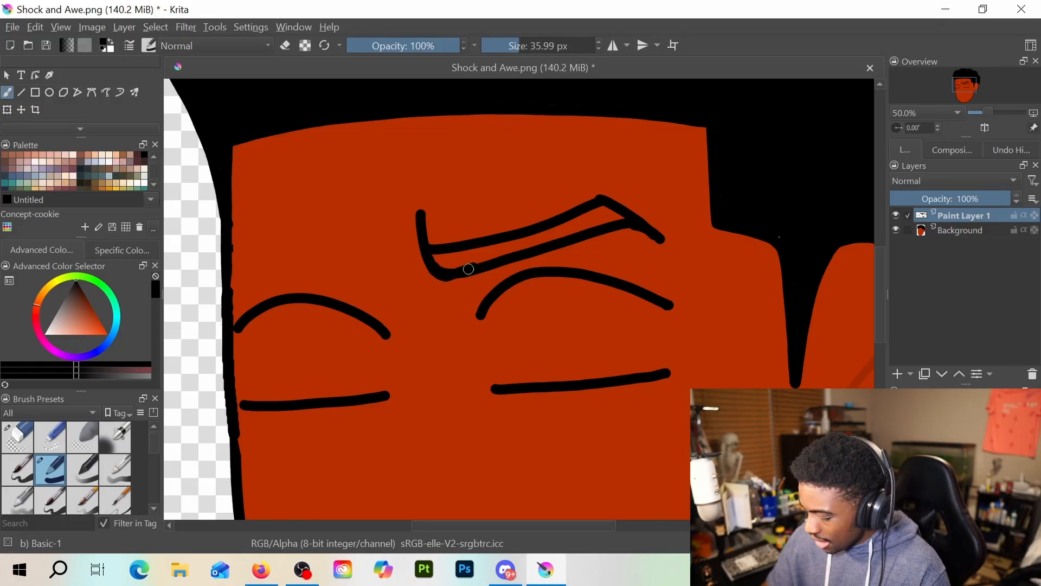
{"action": "left_click_drag", "start_coordinate": [469, 269], "coordinate": [517, 250]}
{"action": "left_click_drag", "start_coordinate": [432, 255], "coordinate": [446, 259]}
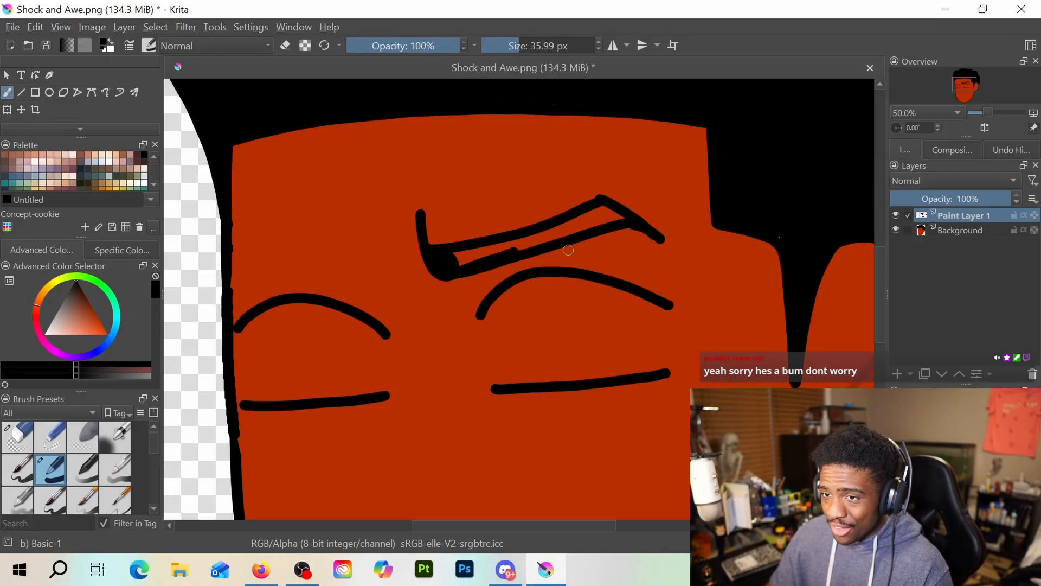
{"action": "mouse_move", "coordinate": [456, 253]}
{"action": "left_mouse_down"}
{"action": "mouse_move", "coordinate": [481, 250]}
{"action": "mouse_move", "coordinate": [460, 259]}
{"action": "mouse_move", "coordinate": [510, 244]}
{"action": "mouse_move", "coordinate": [448, 266]}
{"action": "mouse_move", "coordinate": [554, 239]}
{"action": "mouse_move", "coordinate": [598, 209]}
{"action": "mouse_move", "coordinate": [591, 217]}
{"action": "mouse_move", "coordinate": [591, 203]}
{"action": "mouse_move", "coordinate": [508, 242]}
{"action": "mouse_move", "coordinate": [590, 216]}
{"action": "left_mouse_up"}
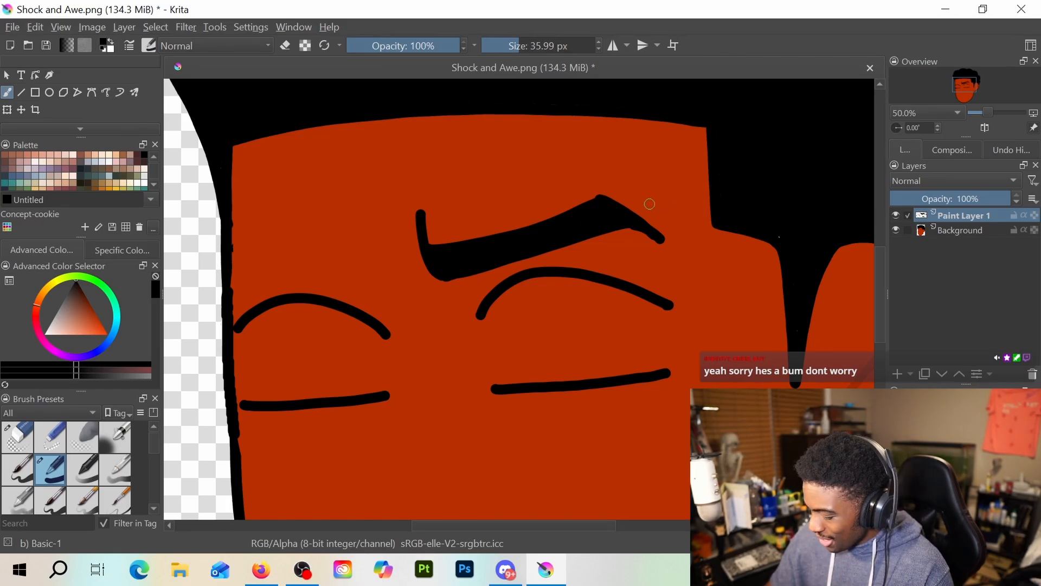
Reduce the brush size to 12.12 px and smooth the right eyebrow's peak and the underside of its outer tail
{"action": "scroll", "coordinate": [651, 205], "scroll_direction": "up", "scroll_amount": 3}
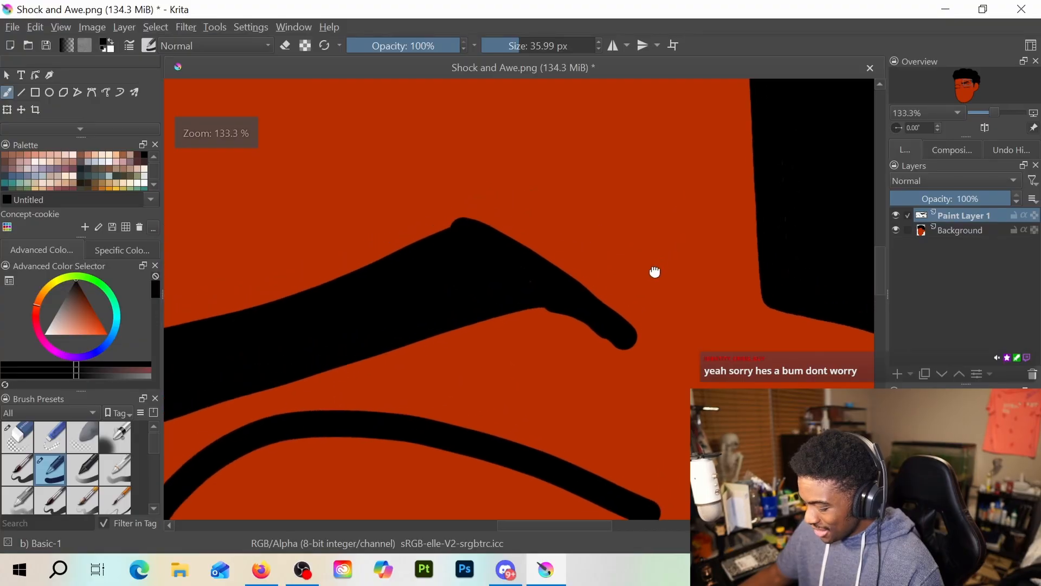
{"action": "left_click_drag", "start_coordinate": [654, 271], "coordinate": [648, 277]}
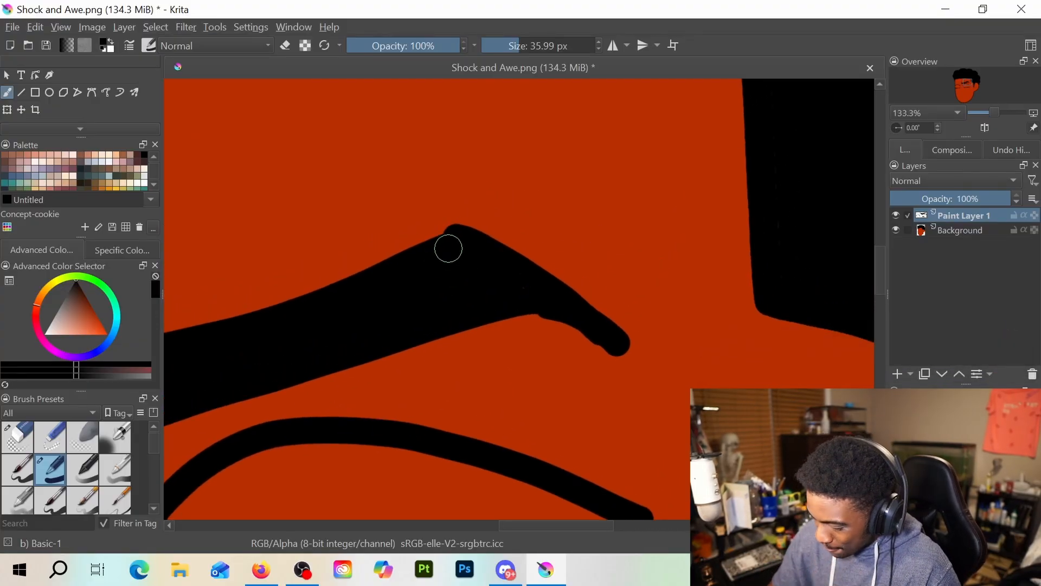
{"action": "key", "text": "bracketleft"}
{"action": "key", "text": "bracketleft"}
{"action": "key", "text": "bracketleft"}
{"action": "key", "text": "bracketleft"}
{"action": "key", "text": "bracketleft"}
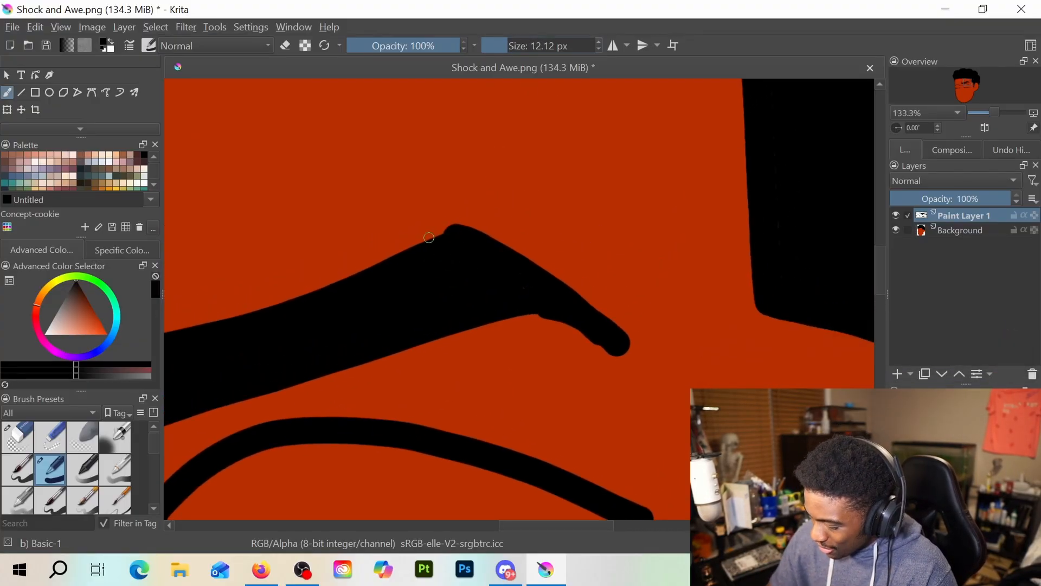
{"action": "left_click_drag", "start_coordinate": [429, 238], "coordinate": [447, 232]}
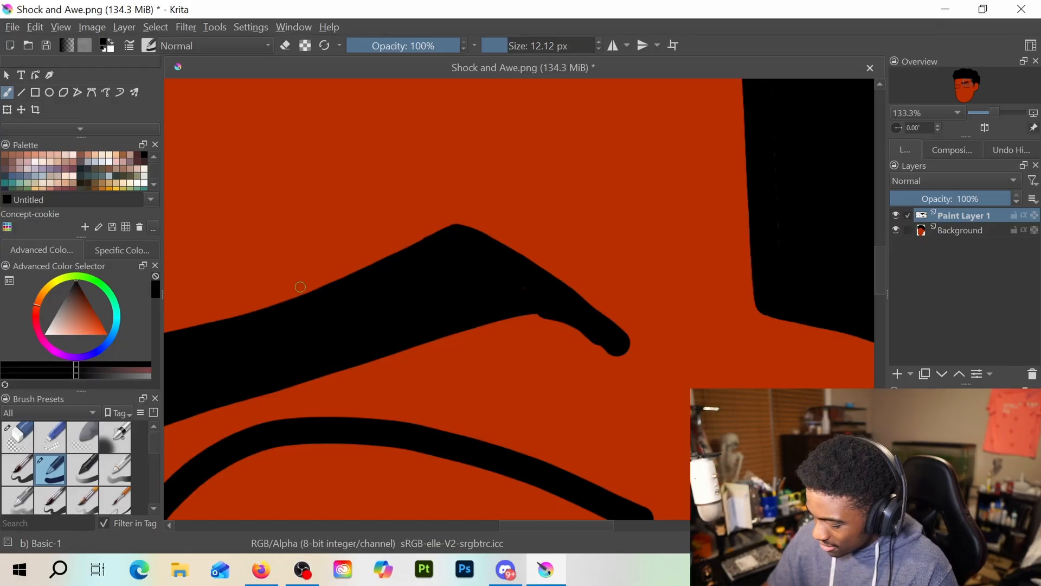
{"action": "left_click_drag", "start_coordinate": [541, 313], "coordinate": [597, 341]}
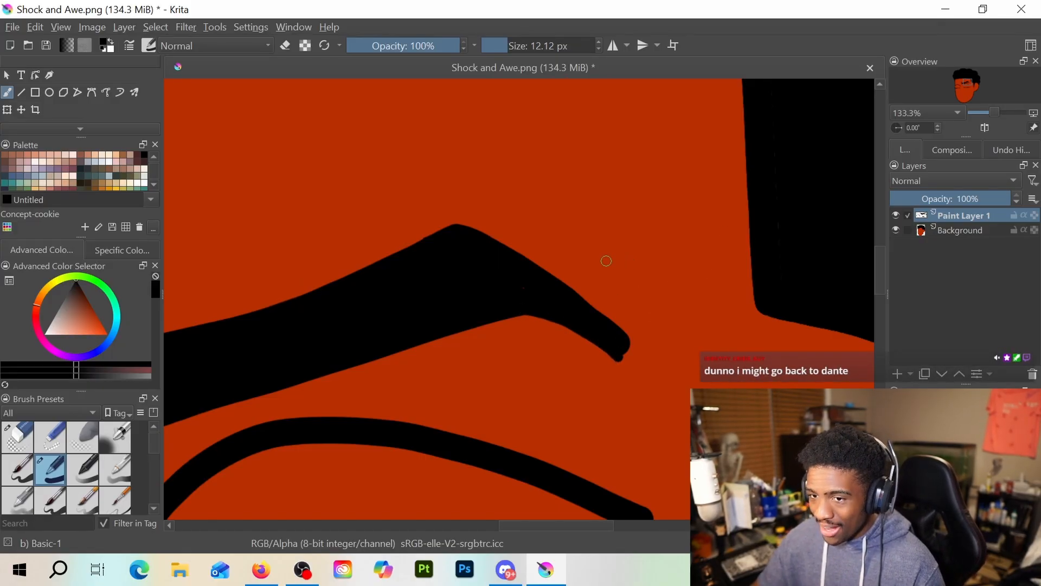
Erase the right eyebrow's blunt outer end into a tapered point with the 35.99 px Eraser Circle, and return to the Basic-1 brush
{"action": "key", "text": "e"}
{"action": "left_click", "coordinate": [520, 48]}
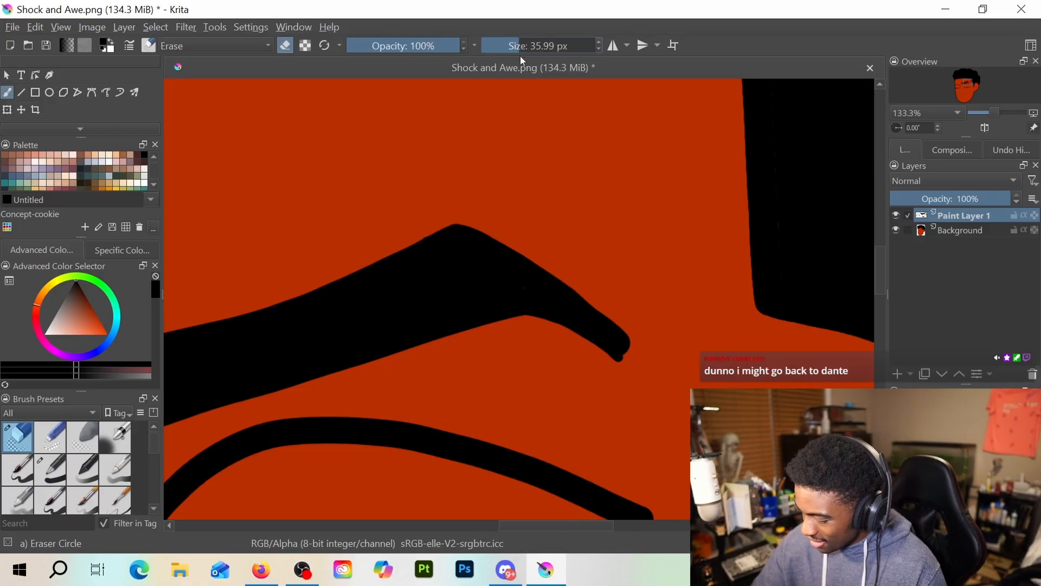
{"action": "mouse_move", "coordinate": [595, 285]}
{"action": "left_mouse_down"}
{"action": "mouse_move", "coordinate": [641, 369]}
{"action": "mouse_move", "coordinate": [593, 292]}
{"action": "mouse_move", "coordinate": [564, 270]}
{"action": "mouse_move", "coordinate": [628, 343]}
{"action": "mouse_move", "coordinate": [605, 307]}
{"action": "mouse_move", "coordinate": [580, 279]}
{"action": "mouse_move", "coordinate": [625, 346]}
{"action": "left_mouse_up"}
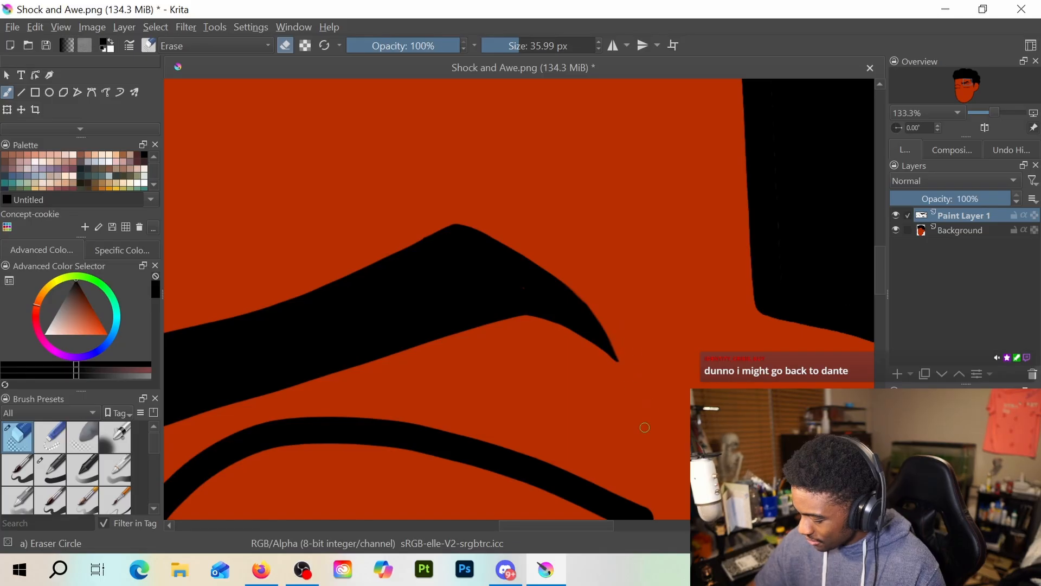
{"action": "scroll", "coordinate": [625, 427], "scroll_direction": "down", "scroll_amount": 2}
{"action": "left_click_drag", "start_coordinate": [413, 412], "coordinate": [578, 380]}
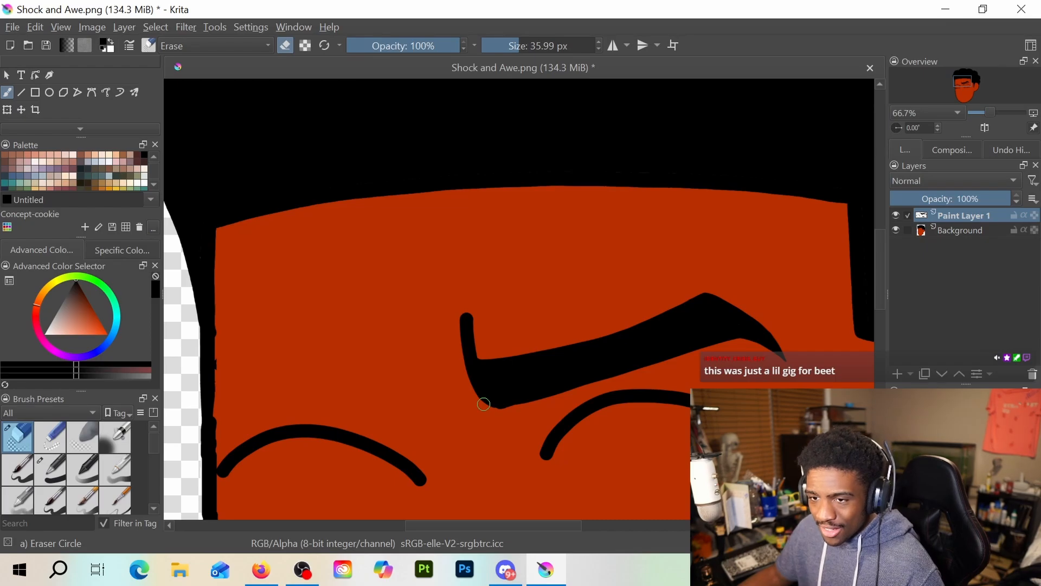
{"action": "key", "text": "slash"}
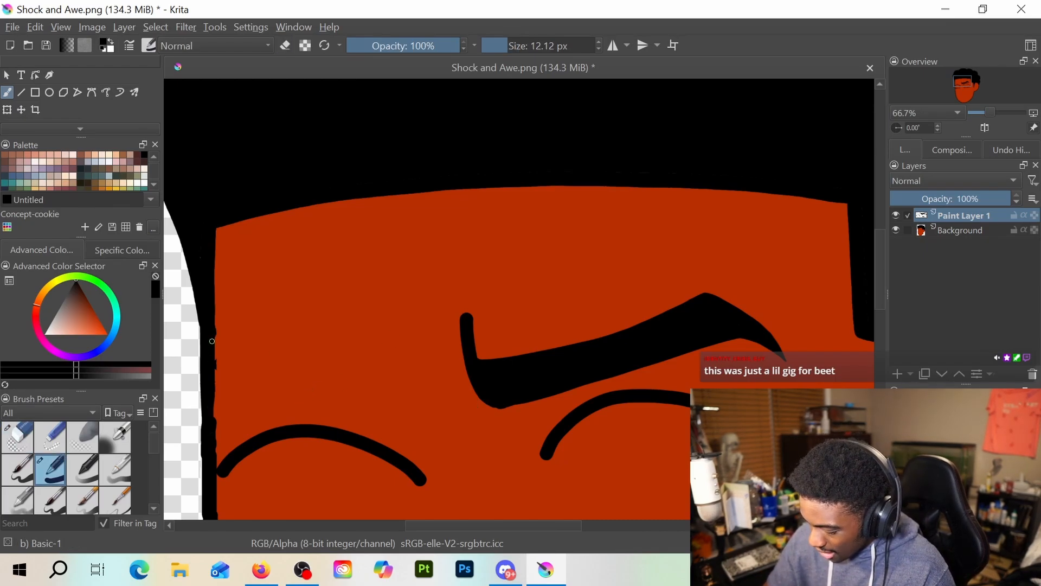
{"action": "left_click_drag", "start_coordinate": [212, 411], "coordinate": [210, 338]}
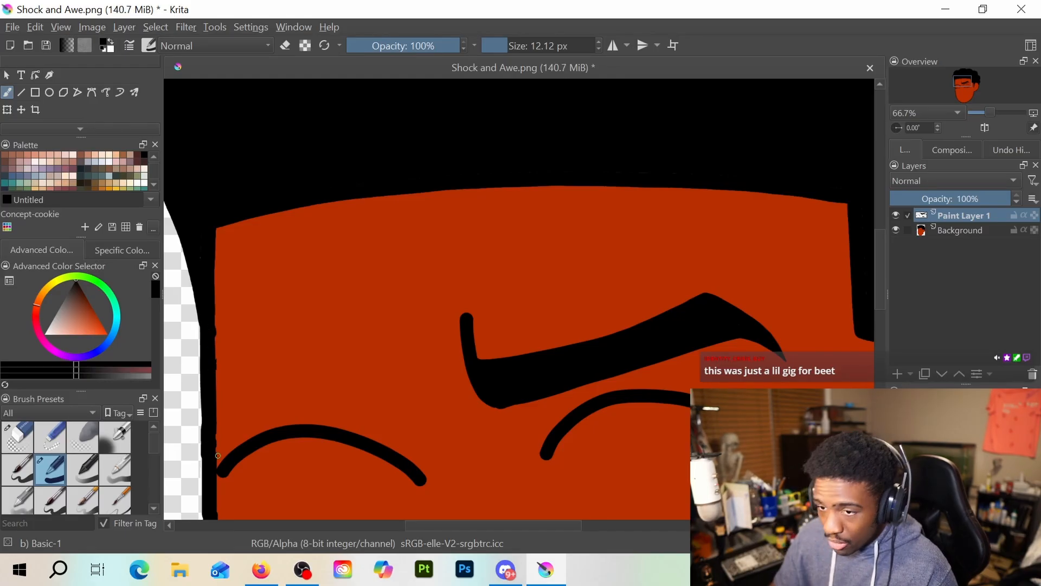
{"action": "key", "text": "ctrl+z"}
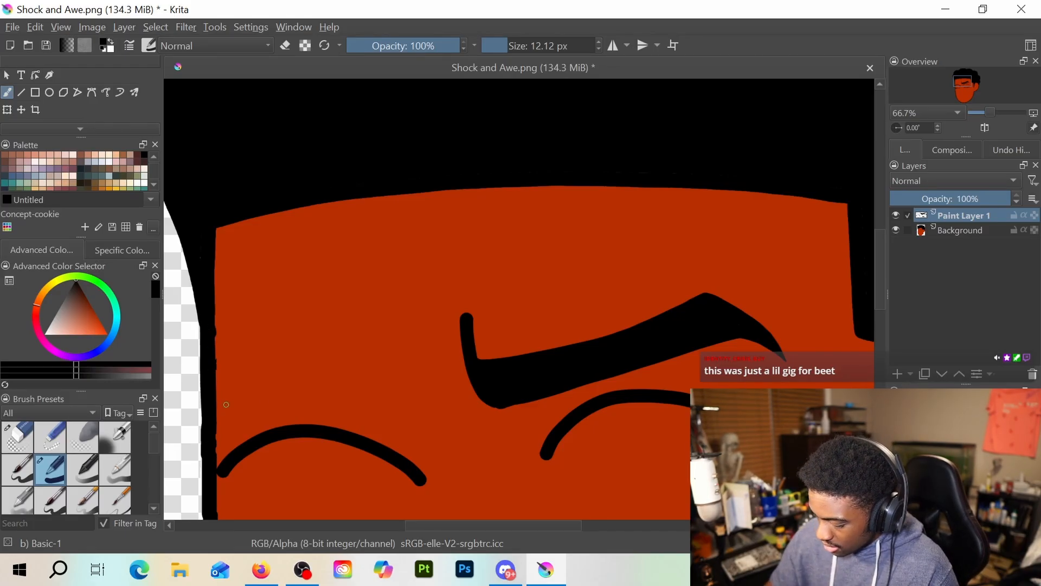
{"action": "left_click_drag", "start_coordinate": [218, 414], "coordinate": [240, 377]}
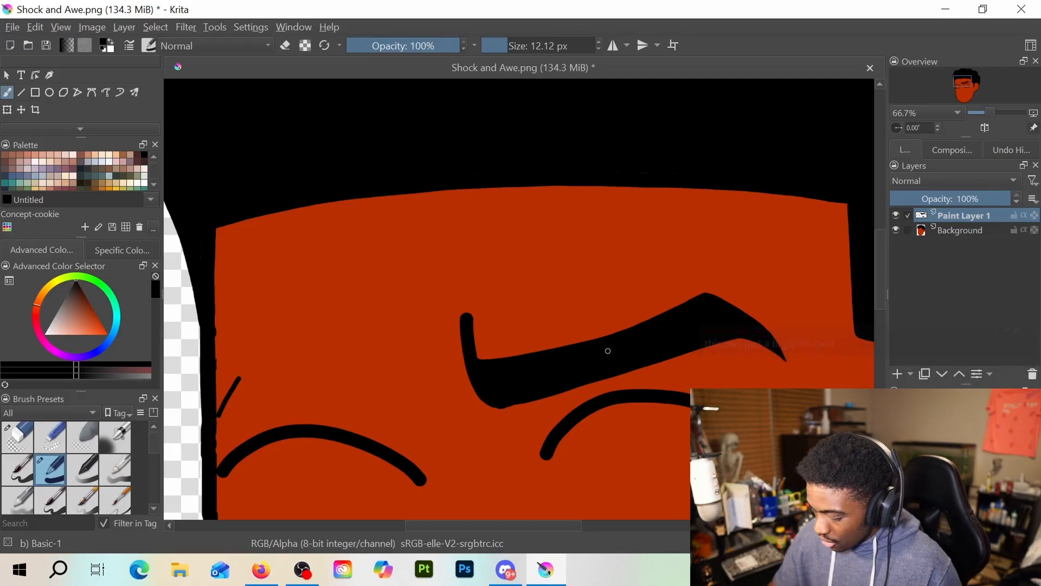
{"action": "key", "text": "ctrl+z"}
Outline the left eyebrow above the left eye in black with an 18.23 px brush, from the face's edge to a flared inner end
{"action": "left_click_drag", "start_coordinate": [495, 45], "coordinate": [505, 45]}
{"action": "mouse_move", "coordinate": [217, 424]}
{"action": "left_mouse_down"}
{"action": "mouse_move", "coordinate": [235, 390]}
{"action": "mouse_move", "coordinate": [353, 412]}
{"action": "mouse_move", "coordinate": [416, 399]}
{"action": "left_mouse_up"}
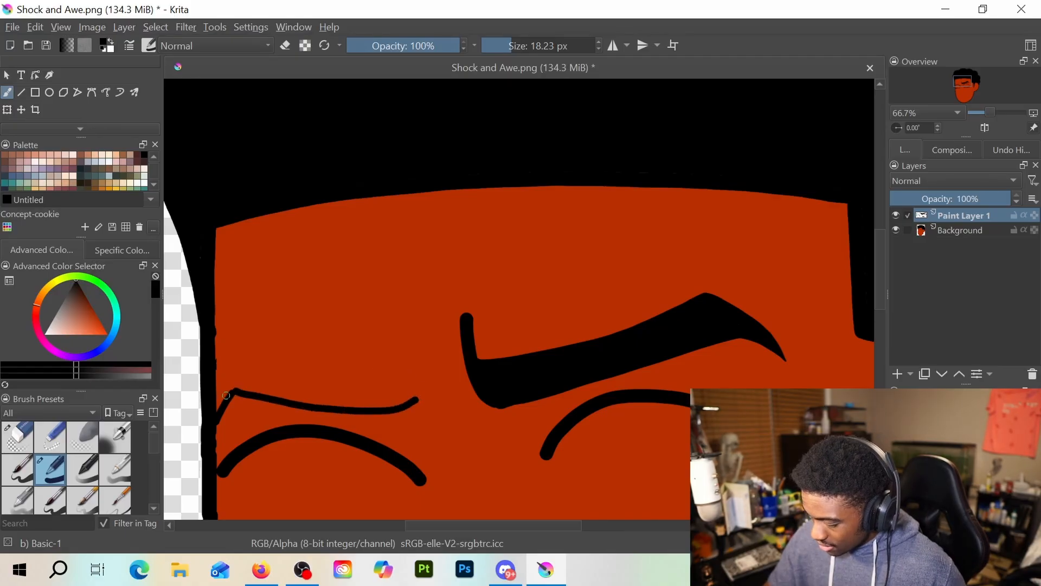
{"action": "mouse_move", "coordinate": [217, 419]}
{"action": "left_mouse_down"}
{"action": "mouse_move", "coordinate": [240, 347]}
{"action": "mouse_move", "coordinate": [394, 373]}
{"action": "left_mouse_up"}
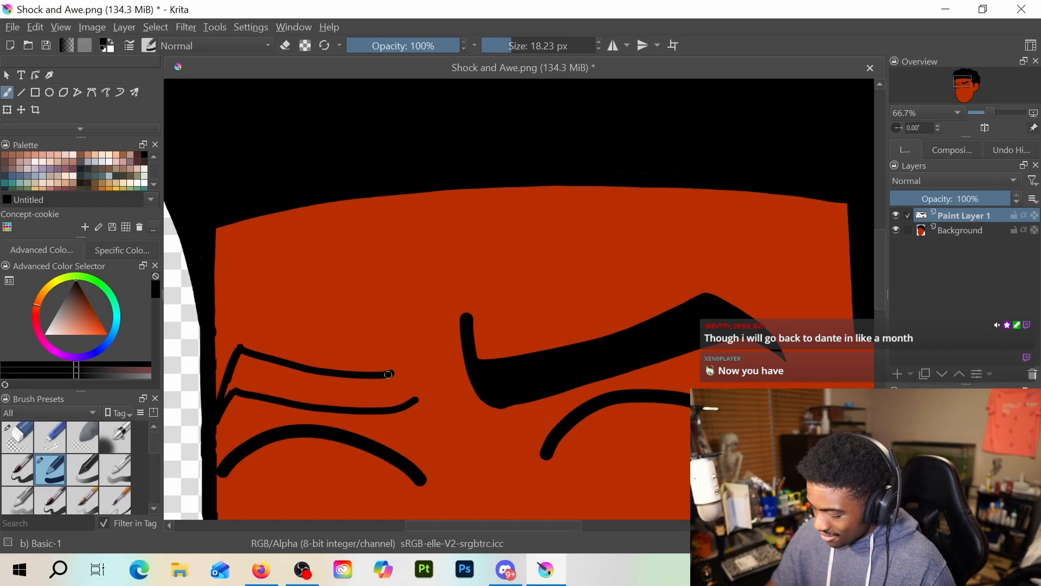
{"action": "left_click_drag", "start_coordinate": [409, 360], "coordinate": [418, 394]}
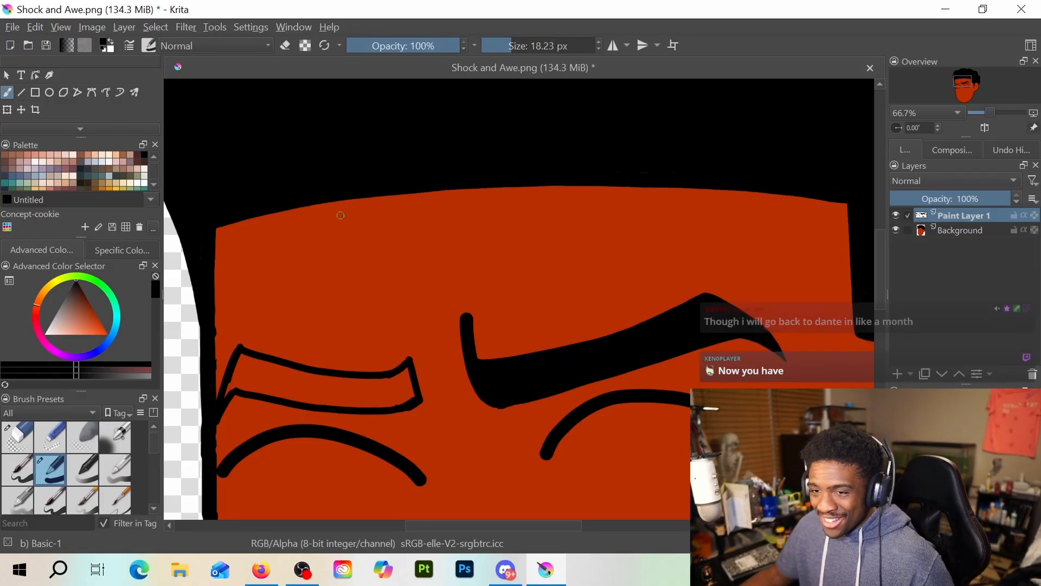
Smooth the lower edge and upper corner of the left eyebrow outline's inner end
{"action": "left_click_drag", "start_coordinate": [308, 363], "coordinate": [329, 272]}
{"action": "scroll", "coordinate": [367, 241], "scroll_direction": "up", "scroll_amount": 2}
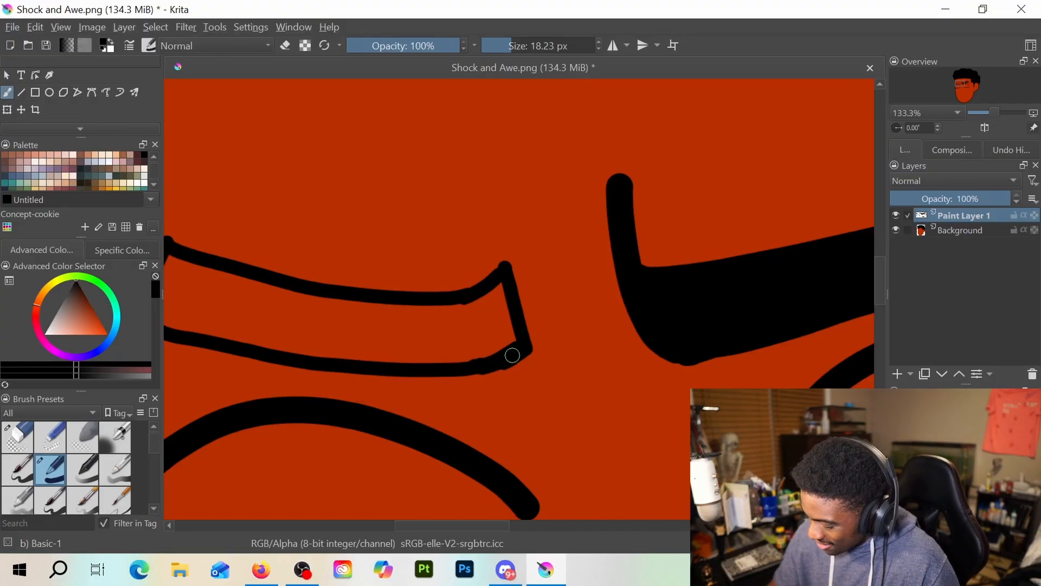
{"action": "left_click_drag", "start_coordinate": [511, 356], "coordinate": [435, 369]}
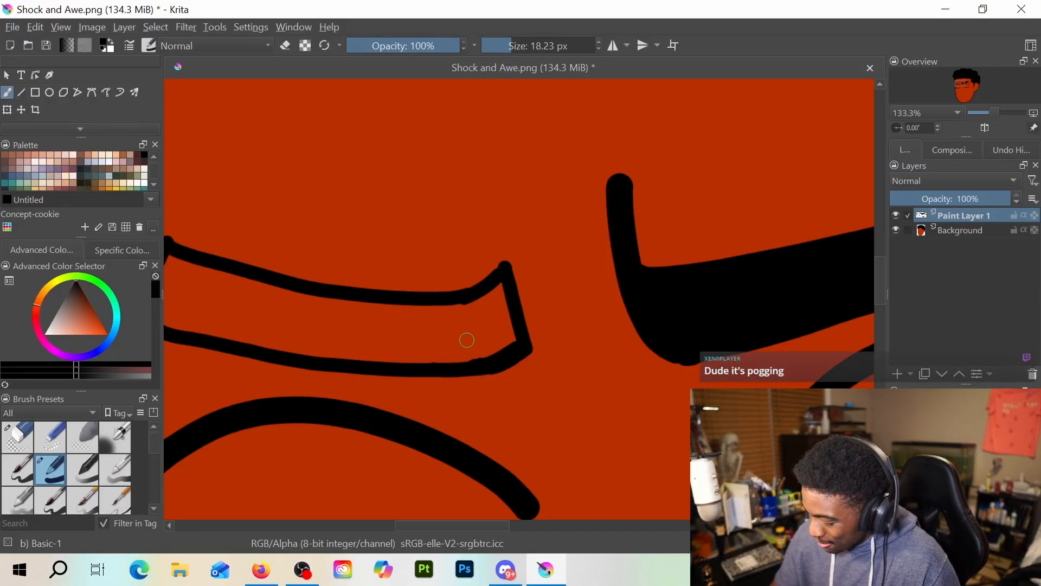
{"action": "left_click_drag", "start_coordinate": [502, 266], "coordinate": [495, 274]}
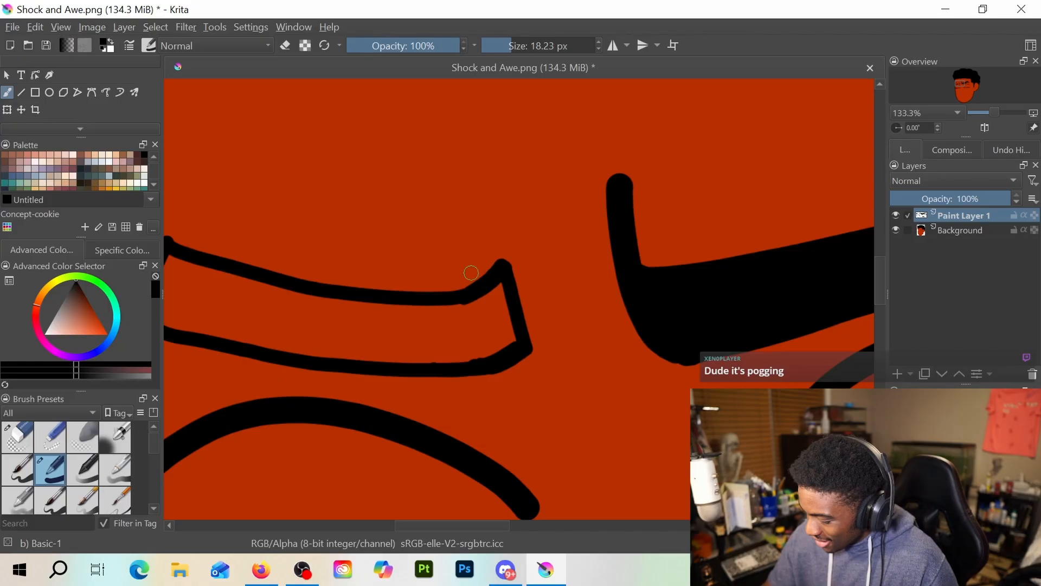
Fill the left eyebrow outline solid black, enlarging the brush to 27.40 px for the main area
{"action": "scroll", "coordinate": [471, 273], "scroll_direction": "down", "scroll_amount": 1}
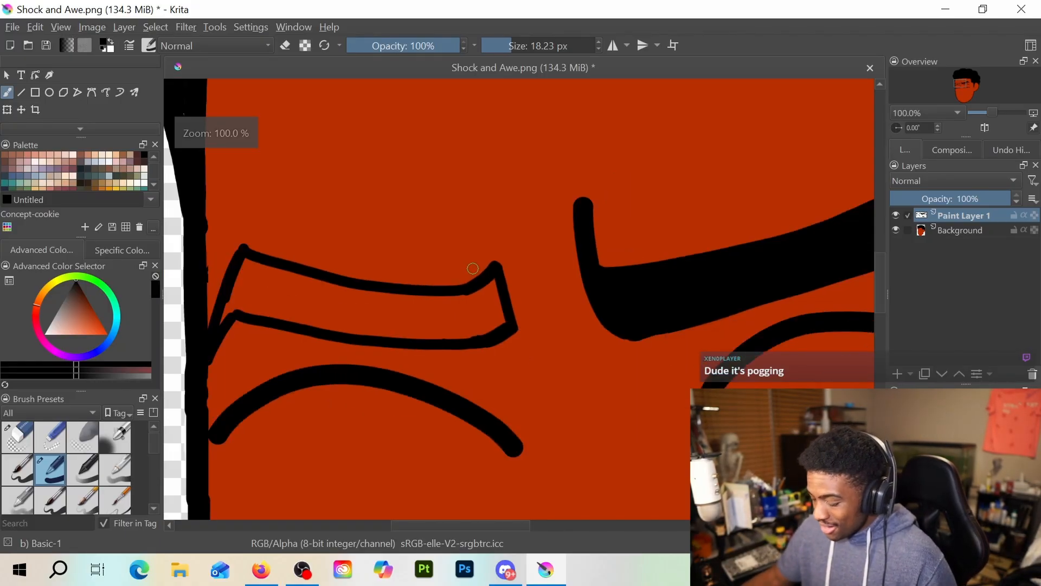
{"action": "left_click_drag", "start_coordinate": [471, 273], "coordinate": [578, 283]}
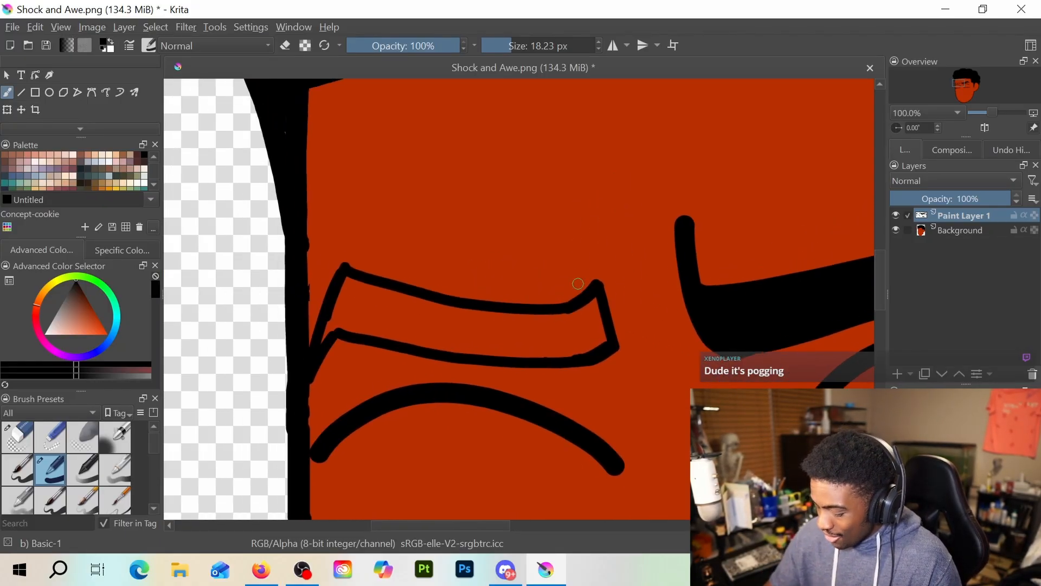
{"action": "mouse_move", "coordinate": [336, 297]}
{"action": "left_mouse_down"}
{"action": "mouse_move", "coordinate": [321, 343]}
{"action": "mouse_move", "coordinate": [348, 277]}
{"action": "mouse_move", "coordinate": [335, 328]}
{"action": "mouse_move", "coordinate": [353, 283]}
{"action": "mouse_move", "coordinate": [418, 313]}
{"action": "left_mouse_up"}
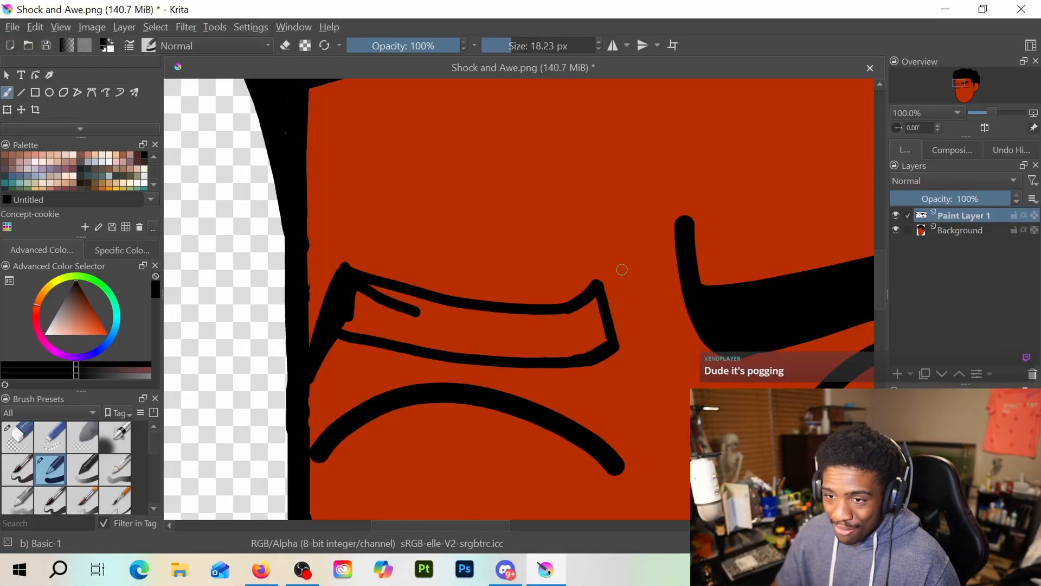
{"action": "left_click_drag", "start_coordinate": [526, 47], "coordinate": [516, 44]}
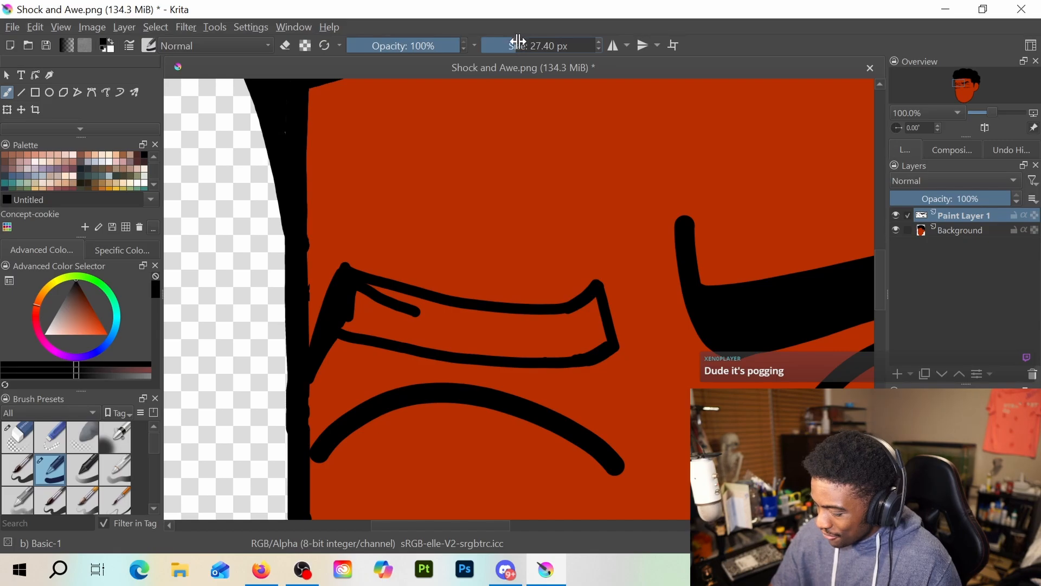
{"action": "mouse_move", "coordinate": [360, 310]}
{"action": "left_mouse_down"}
{"action": "mouse_move", "coordinate": [427, 320]}
{"action": "mouse_move", "coordinate": [367, 294]}
{"action": "mouse_move", "coordinate": [446, 314]}
{"action": "mouse_move", "coordinate": [377, 302]}
{"action": "mouse_move", "coordinate": [349, 307]}
{"action": "mouse_move", "coordinate": [345, 318]}
{"action": "mouse_move", "coordinate": [372, 329]}
{"action": "mouse_move", "coordinate": [373, 308]}
{"action": "mouse_move", "coordinate": [371, 321]}
{"action": "mouse_move", "coordinate": [350, 323]}
{"action": "mouse_move", "coordinate": [439, 334]}
{"action": "mouse_move", "coordinate": [393, 318]}
{"action": "mouse_move", "coordinate": [452, 335]}
{"action": "mouse_move", "coordinate": [341, 322]}
{"action": "mouse_move", "coordinate": [462, 349]}
{"action": "mouse_move", "coordinate": [533, 346]}
{"action": "mouse_move", "coordinate": [434, 324]}
{"action": "mouse_move", "coordinate": [500, 337]}
{"action": "mouse_move", "coordinate": [422, 307]}
{"action": "mouse_move", "coordinate": [475, 322]}
{"action": "mouse_move", "coordinate": [467, 312]}
{"action": "mouse_move", "coordinate": [553, 317]}
{"action": "mouse_move", "coordinate": [507, 323]}
{"action": "mouse_move", "coordinate": [549, 331]}
{"action": "mouse_move", "coordinate": [521, 345]}
{"action": "mouse_move", "coordinate": [564, 345]}
{"action": "mouse_move", "coordinate": [521, 351]}
{"action": "mouse_move", "coordinate": [596, 336]}
{"action": "mouse_move", "coordinate": [579, 349]}
{"action": "mouse_move", "coordinate": [596, 323]}
{"action": "mouse_move", "coordinate": [599, 339]}
{"action": "mouse_move", "coordinate": [592, 309]}
{"action": "mouse_move", "coordinate": [557, 328]}
{"action": "mouse_move", "coordinate": [594, 303]}
{"action": "mouse_move", "coordinate": [570, 318]}
{"action": "left_mouse_up"}
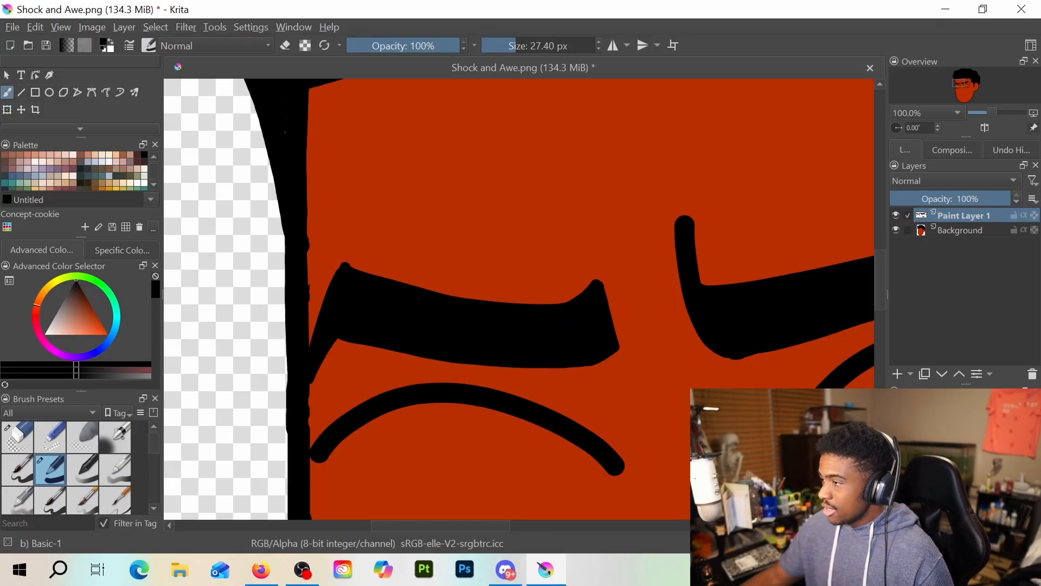
Add a slanted black stroke across the left eyebrow's inner end, extending above and below it, and blend it into the brow
{"action": "key", "text": "alt+Tab"}
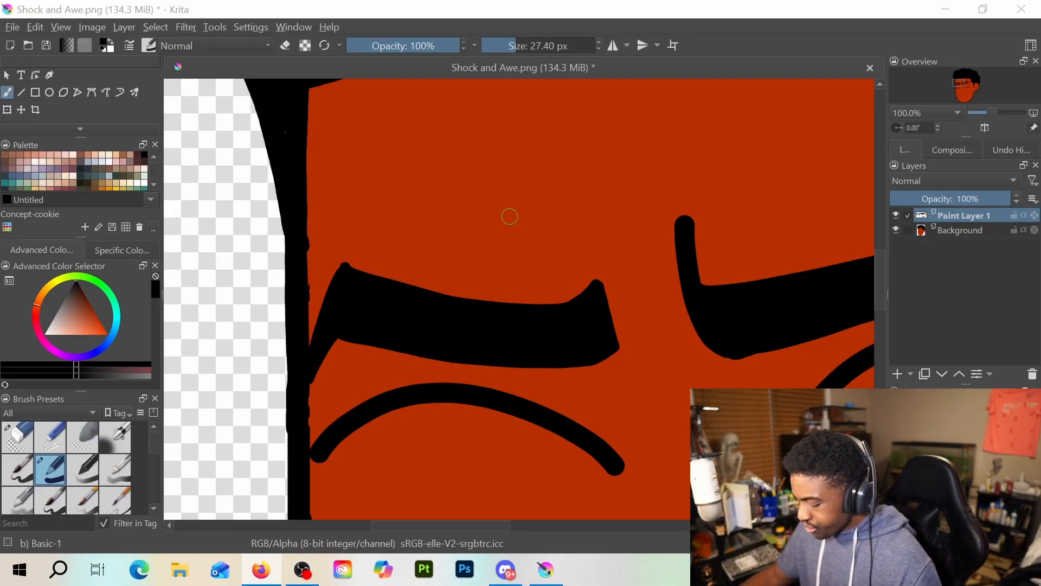
{"action": "scroll", "coordinate": [610, 238], "scroll_direction": "down", "scroll_amount": 4}
{"action": "scroll", "coordinate": [615, 233], "scroll_direction": "up", "scroll_amount": 2}
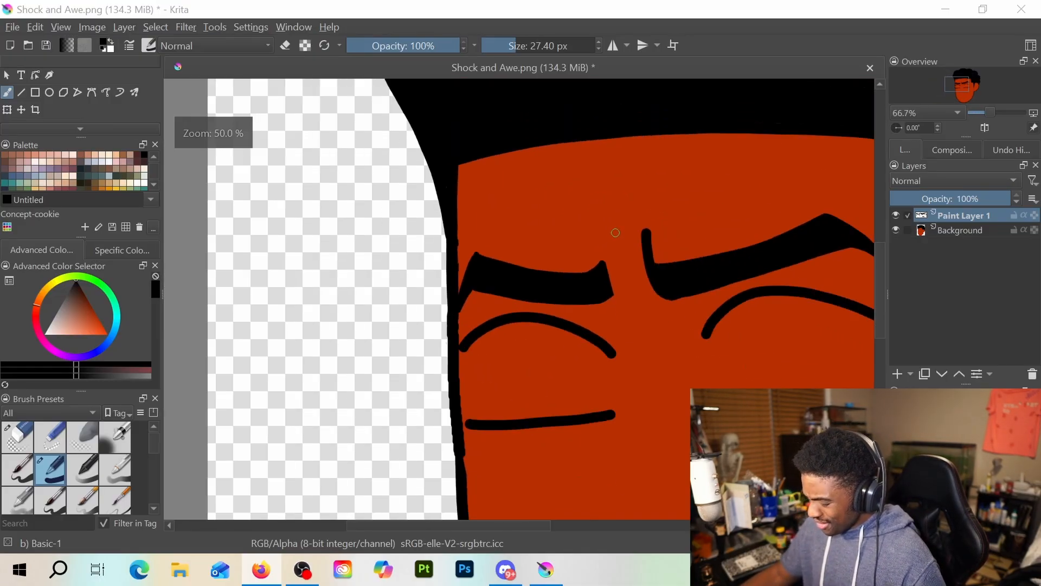
{"action": "scroll", "coordinate": [615, 232], "scroll_direction": "down", "scroll_amount": 2}
{"action": "scroll", "coordinate": [616, 239], "scroll_direction": "up", "scroll_amount": 4}
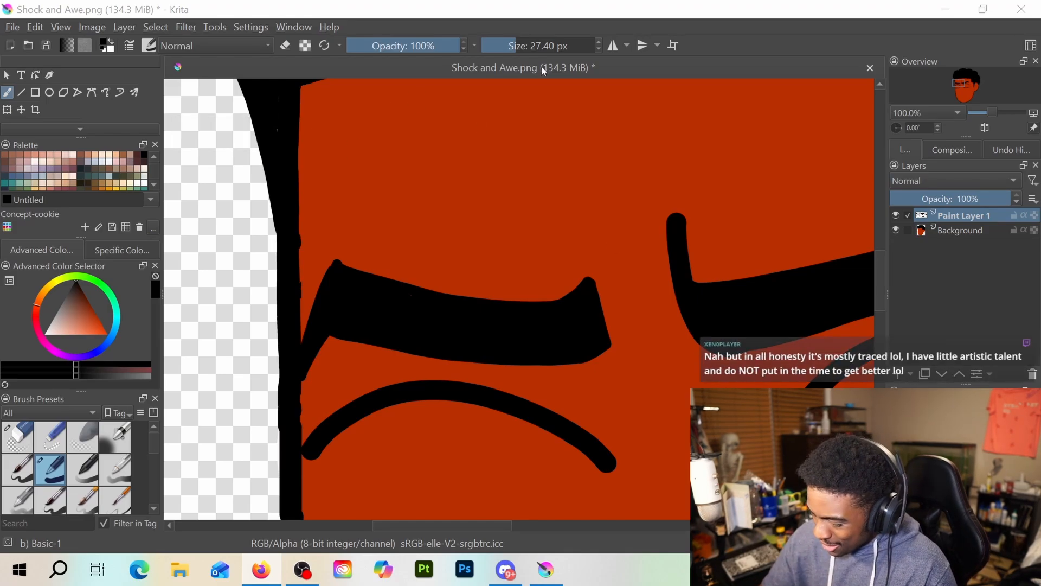
{"action": "left_click_drag", "start_coordinate": [579, 238], "coordinate": [604, 326]}
{"action": "mouse_move", "coordinate": [590, 283]}
{"action": "left_mouse_down"}
{"action": "mouse_move", "coordinate": [617, 361]}
{"action": "mouse_move", "coordinate": [628, 335]}
{"action": "mouse_move", "coordinate": [519, 264]}
{"action": "left_mouse_up"}
{"action": "scroll", "coordinate": [632, 344], "scroll_direction": "down", "scroll_amount": 2}
{"action": "scroll", "coordinate": [520, 264], "scroll_direction": "up", "scroll_amount": 1}
{"action": "scroll", "coordinate": [542, 312], "scroll_direction": "down", "scroll_amount": 1}
{"action": "left_click_drag", "start_coordinate": [535, 307], "coordinate": [489, 199]}
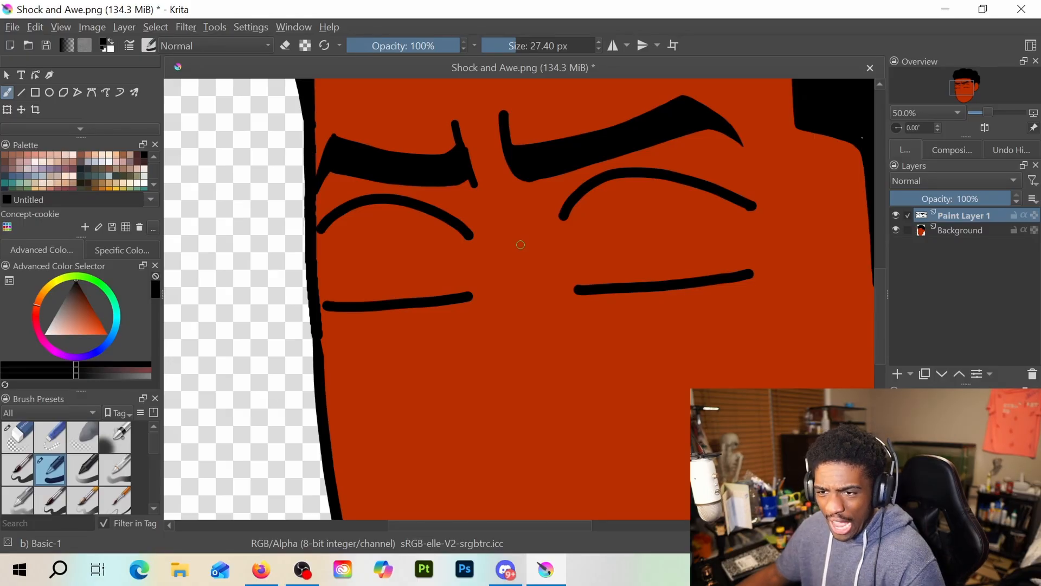
{"action": "scroll", "coordinate": [535, 265], "scroll_direction": "down", "scroll_amount": 1}
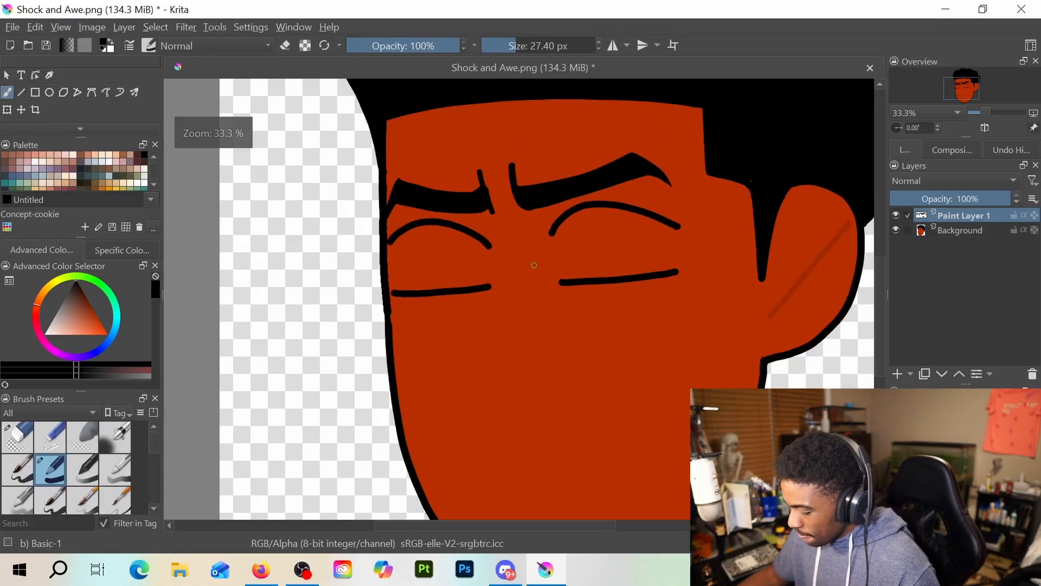
{"action": "scroll", "coordinate": [534, 265], "scroll_direction": "down", "scroll_amount": 1}
{"action": "scroll", "coordinate": [549, 284], "scroll_direction": "up", "scroll_amount": 1}
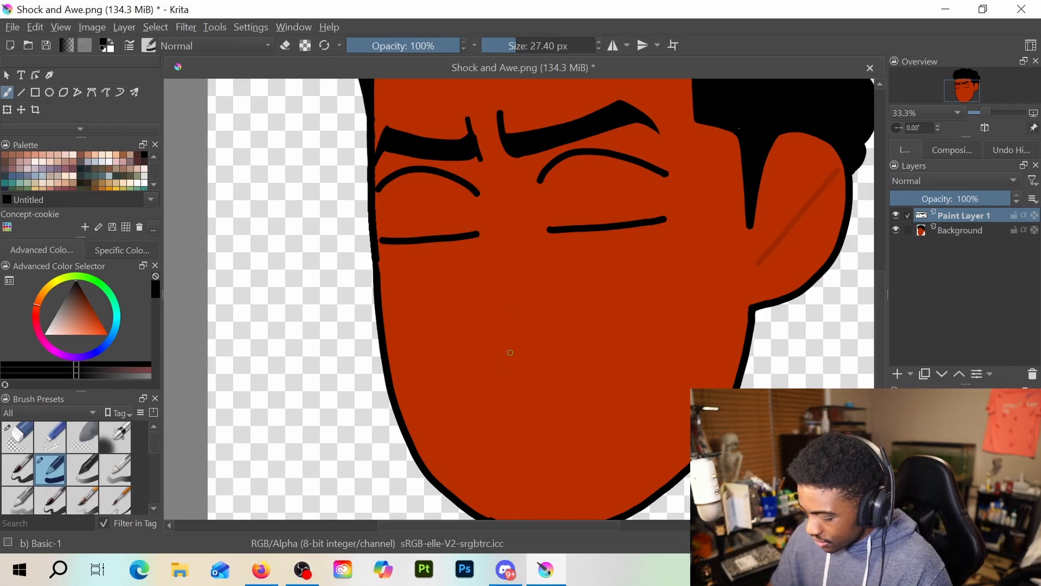
Sample the face's orange-red skin tone as the brush colour and return to the freehand brush
{"action": "left_click_drag", "start_coordinate": [78, 280], "coordinate": [78, 288]}
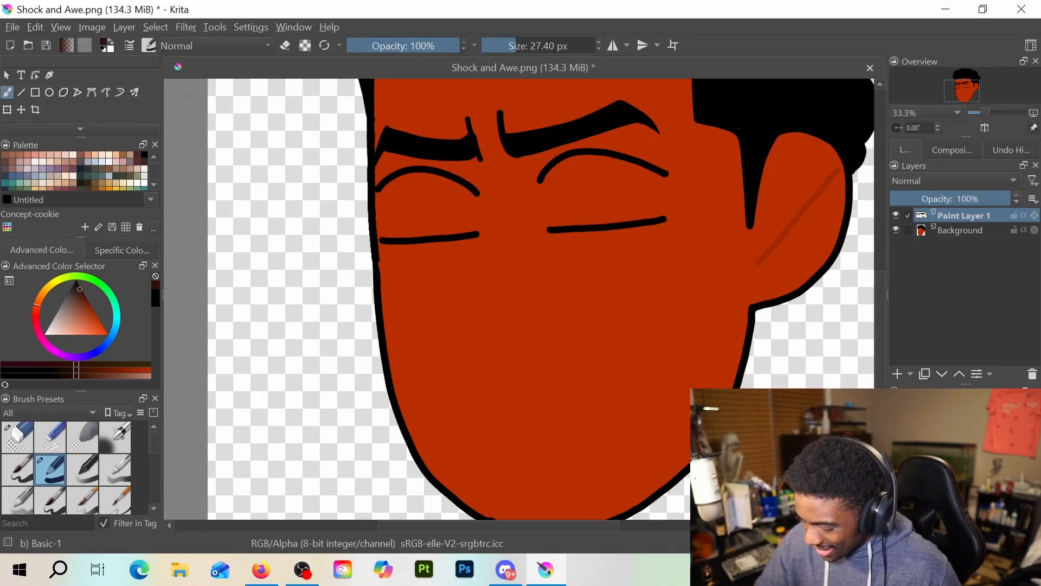
{"action": "scroll", "coordinate": [82, 87], "scroll_direction": "down", "scroll_amount": 3}
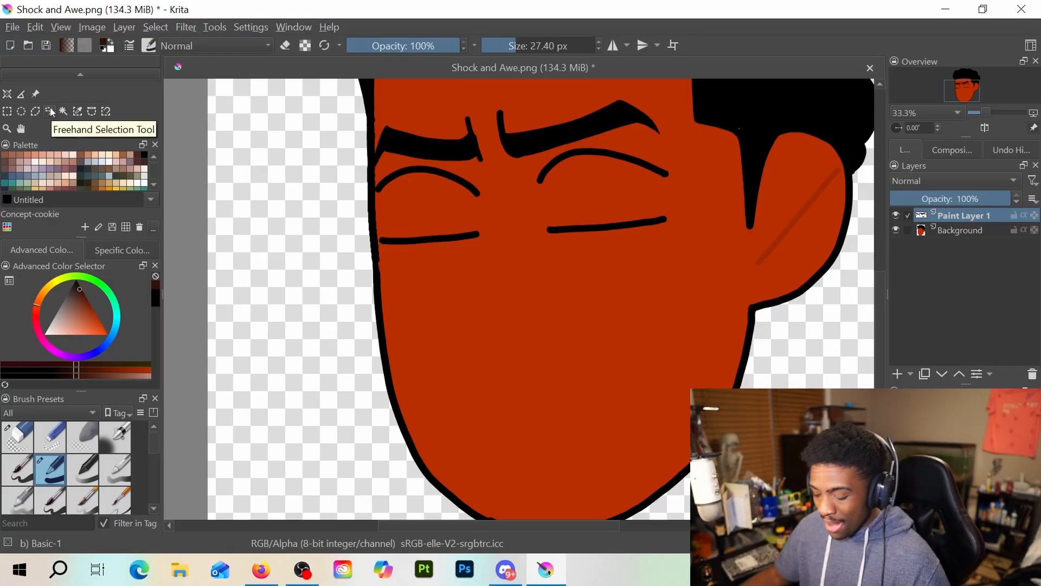
{"action": "scroll", "coordinate": [54, 110], "scroll_direction": "up", "scroll_amount": 3}
{"action": "left_click", "coordinate": [21, 109]}
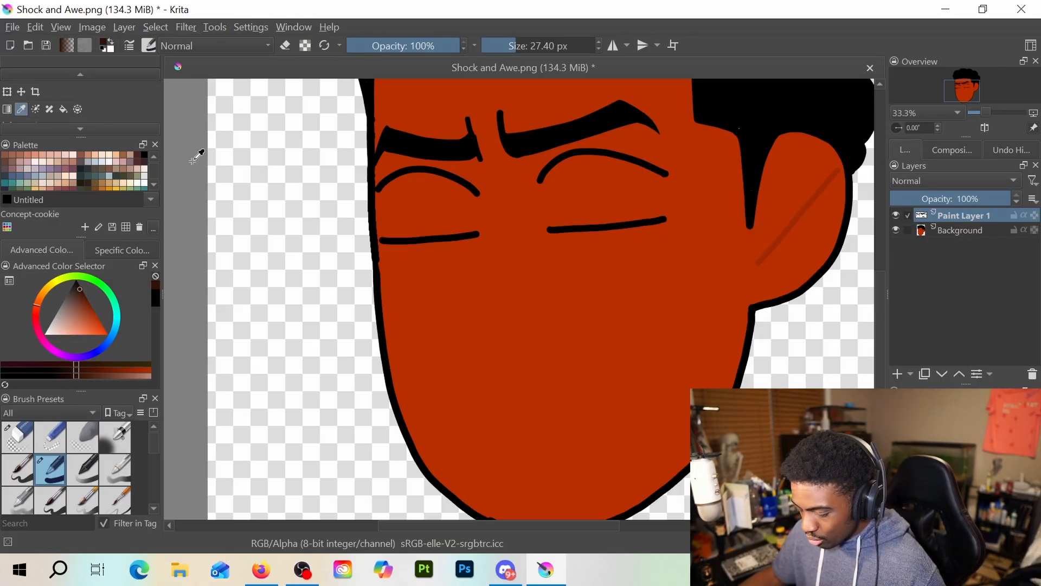
{"action": "left_click", "coordinate": [471, 269]}
{"action": "scroll", "coordinate": [44, 109], "scroll_direction": "up", "scroll_amount": 1}
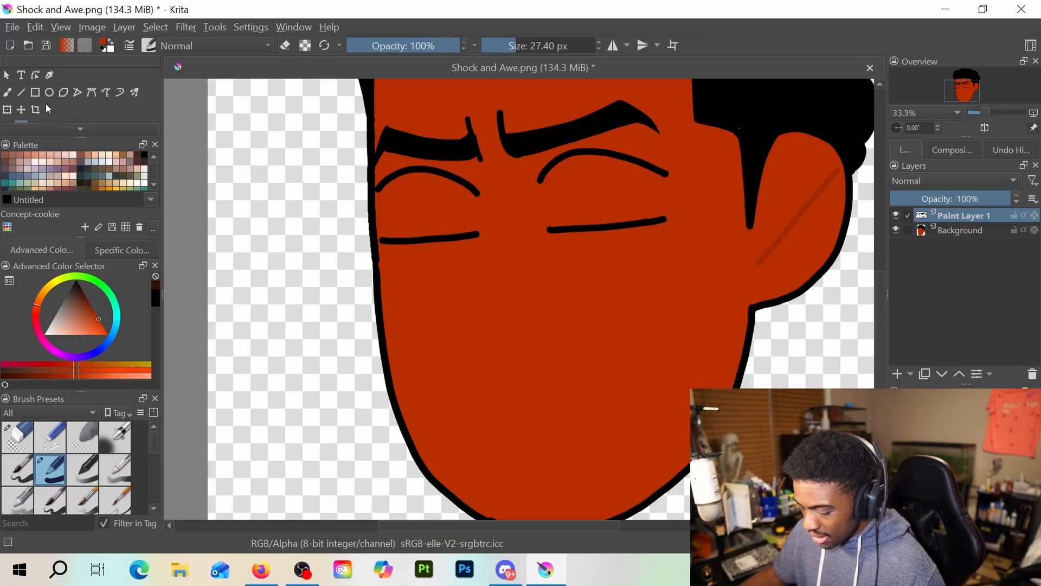
{"action": "left_click", "coordinate": [8, 94]}
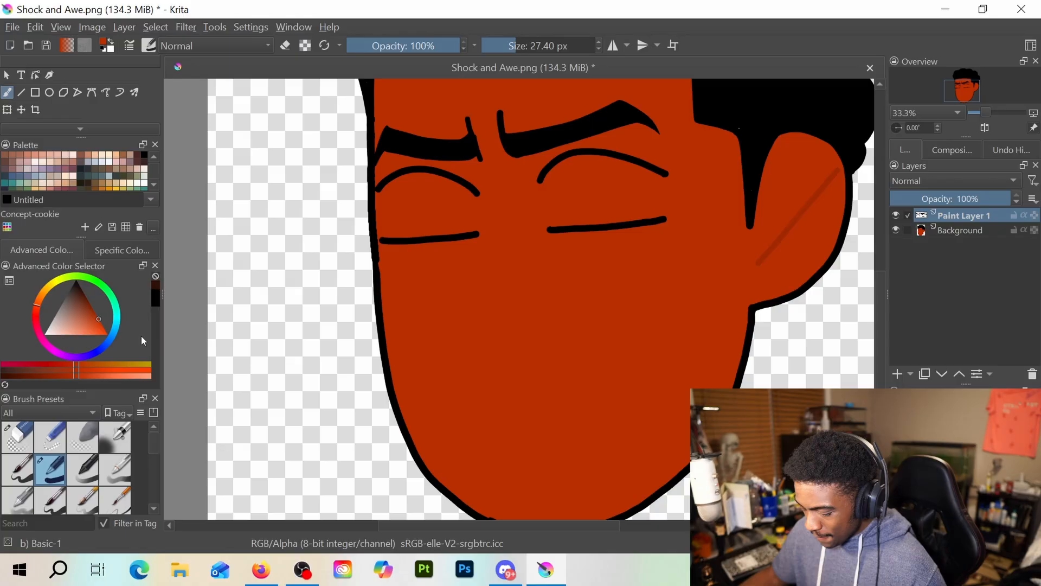
Darken the sampled skin tone slightly and sketch the nose bridge, side and curved tip between and below the eyes
{"action": "left_click", "coordinate": [98, 318]}
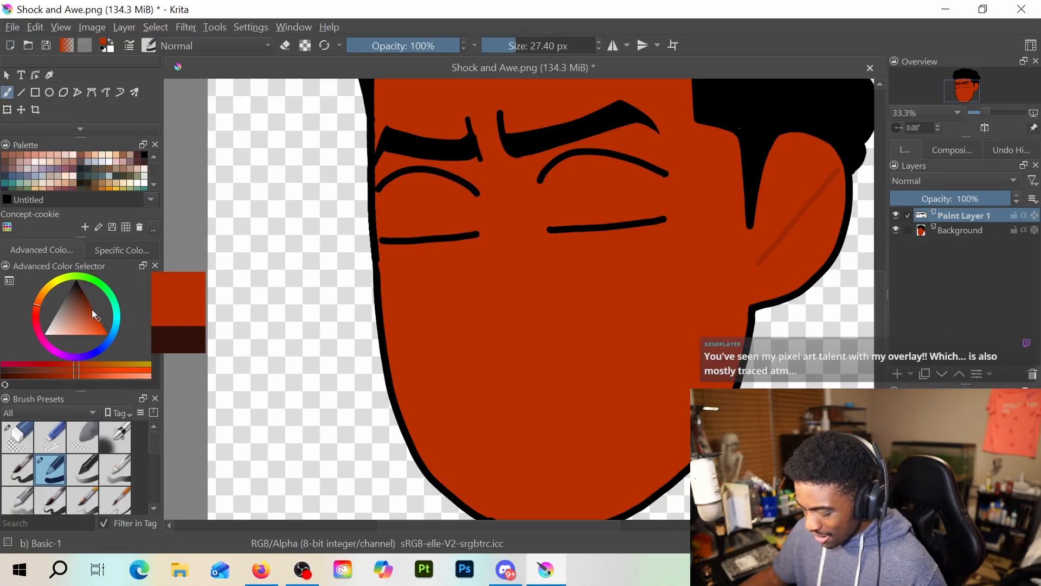
{"action": "left_click", "coordinate": [97, 318]}
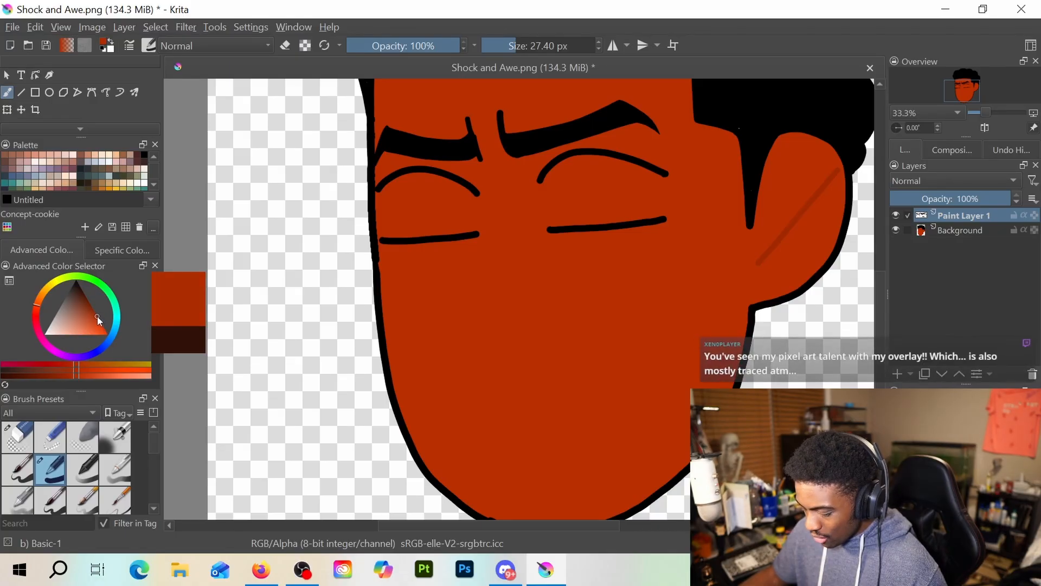
{"action": "left_click_drag", "start_coordinate": [96, 317], "coordinate": [96, 312]}
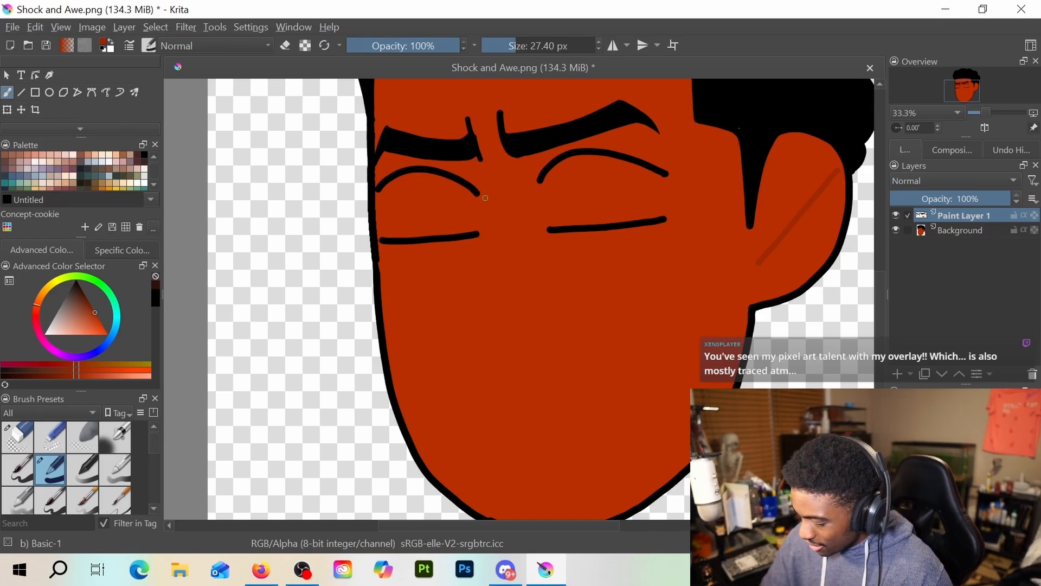
{"action": "mouse_move", "coordinate": [486, 200]}
{"action": "left_mouse_down"}
{"action": "mouse_move", "coordinate": [494, 235]}
{"action": "mouse_move", "coordinate": [456, 307]}
{"action": "mouse_move", "coordinate": [510, 349]}
{"action": "left_mouse_up"}
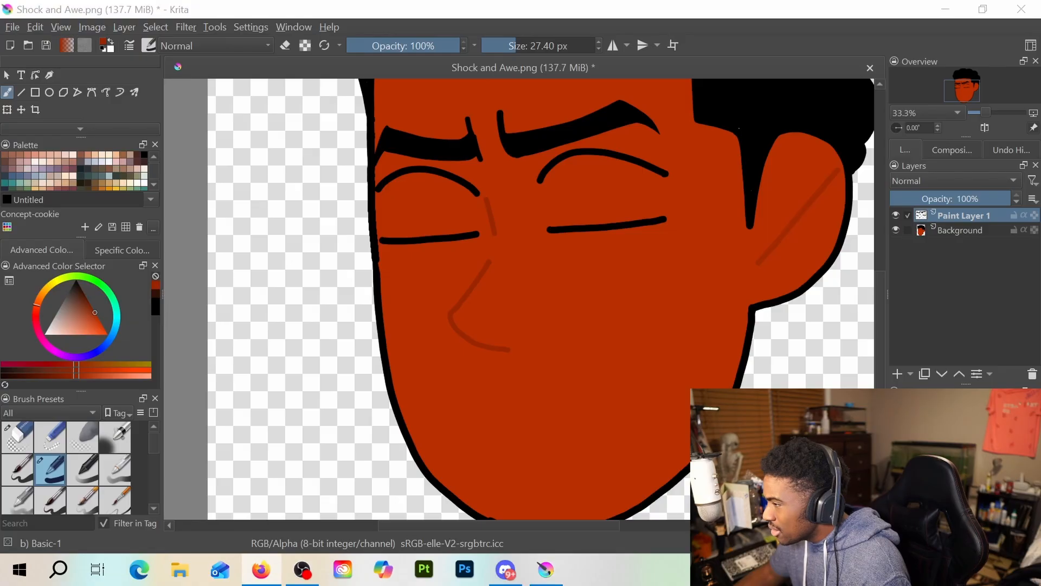
Open a File Explorer window and move it off the canvas
{"action": "left_click", "coordinate": [179, 568]}
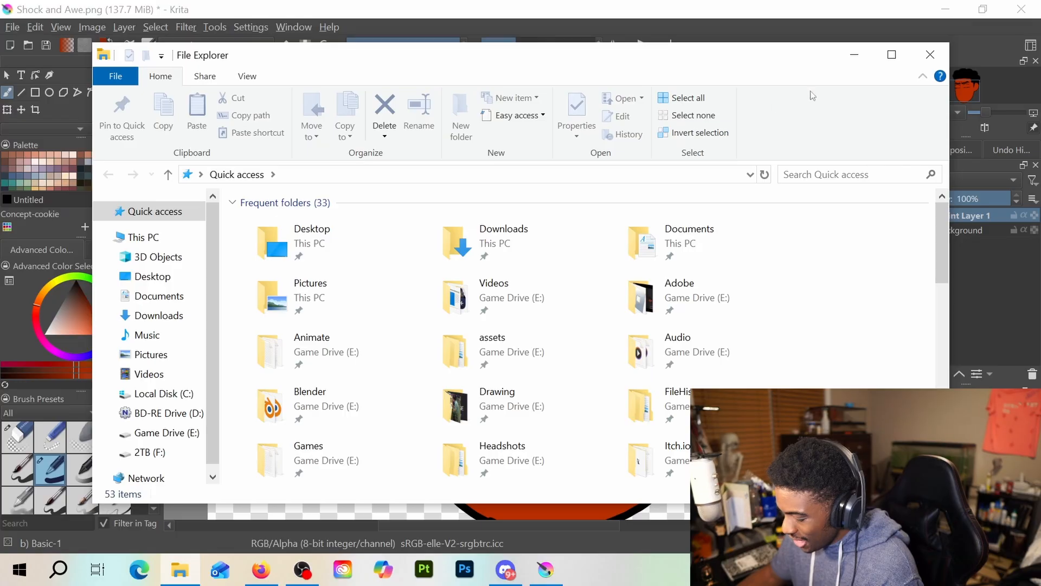
{"action": "left_click_drag", "start_coordinate": [733, 69], "coordinate": [761, 0]}
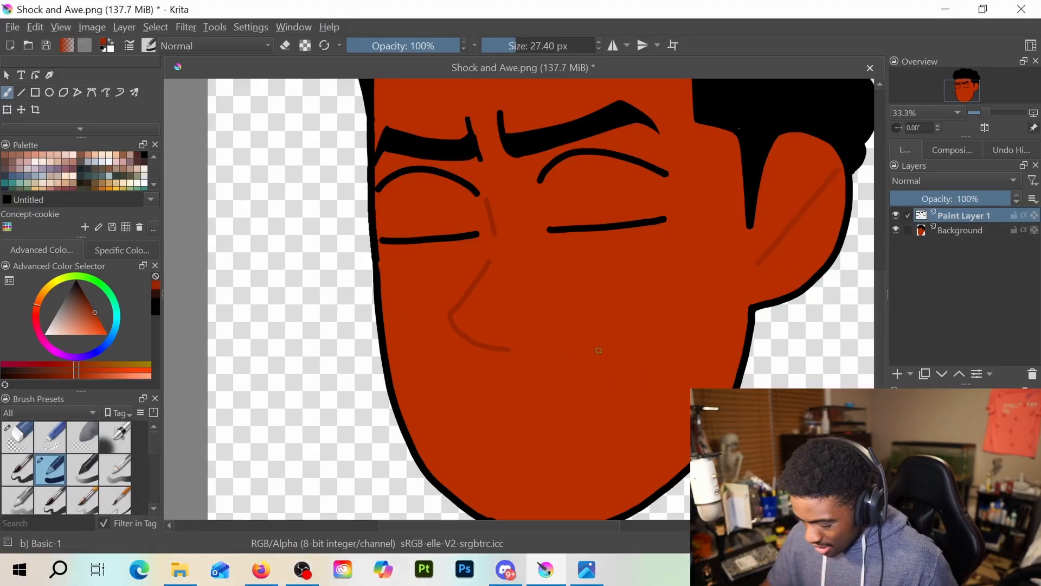
Undo the dark red nose strokes and set the brush colour back to black
{"action": "key", "text": "ctrl+z"}
{"action": "key", "text": "ctrl+z"}
{"action": "key", "text": "ctrl+z"}
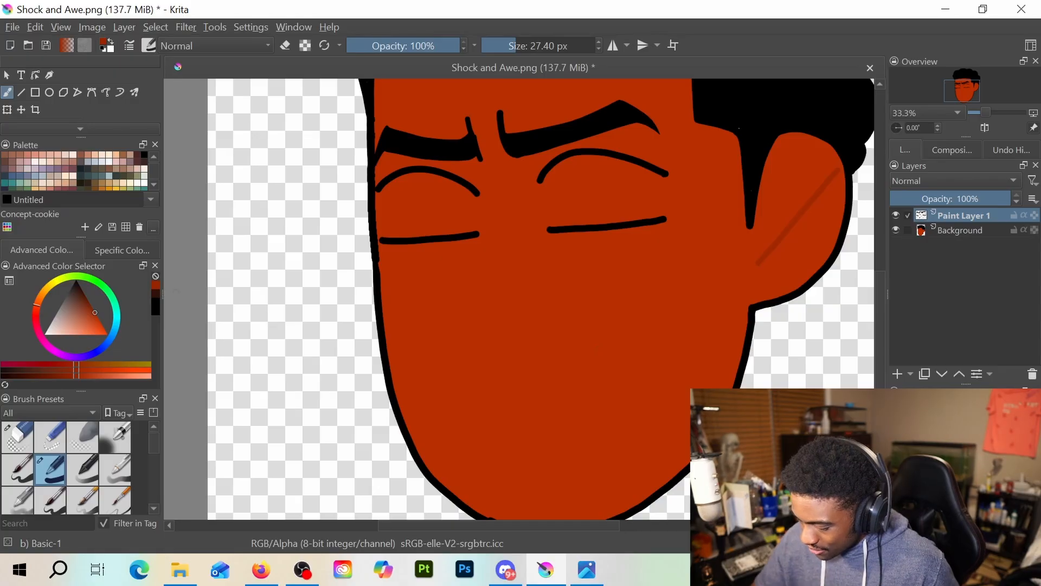
{"action": "left_click", "coordinate": [155, 308]}
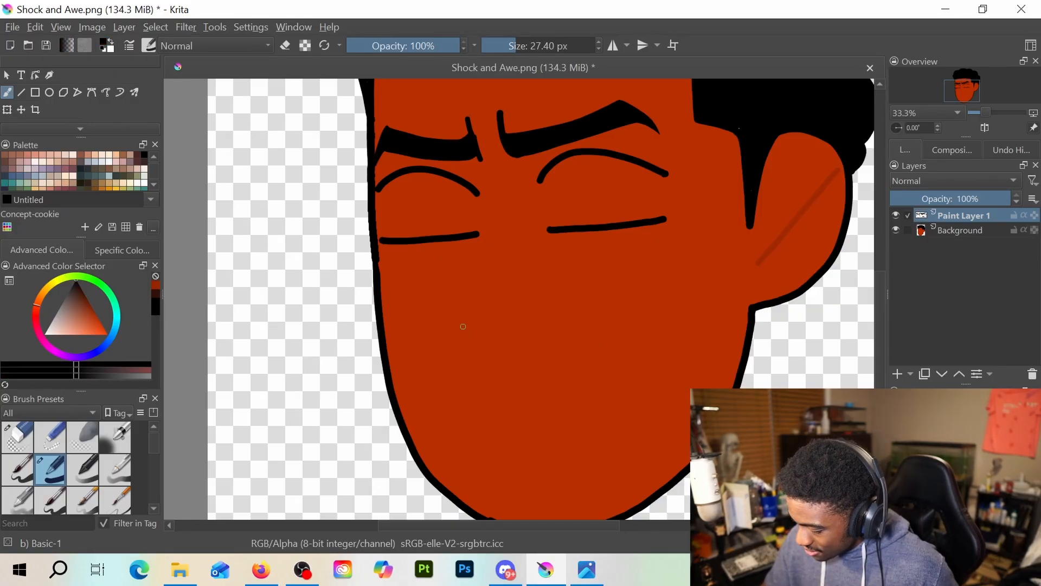
Try a black nose made of a curved underside, a short bridge stroke beside the left eye and a slanted side stroke
{"action": "left_click_drag", "start_coordinate": [461, 321], "coordinate": [511, 346]}
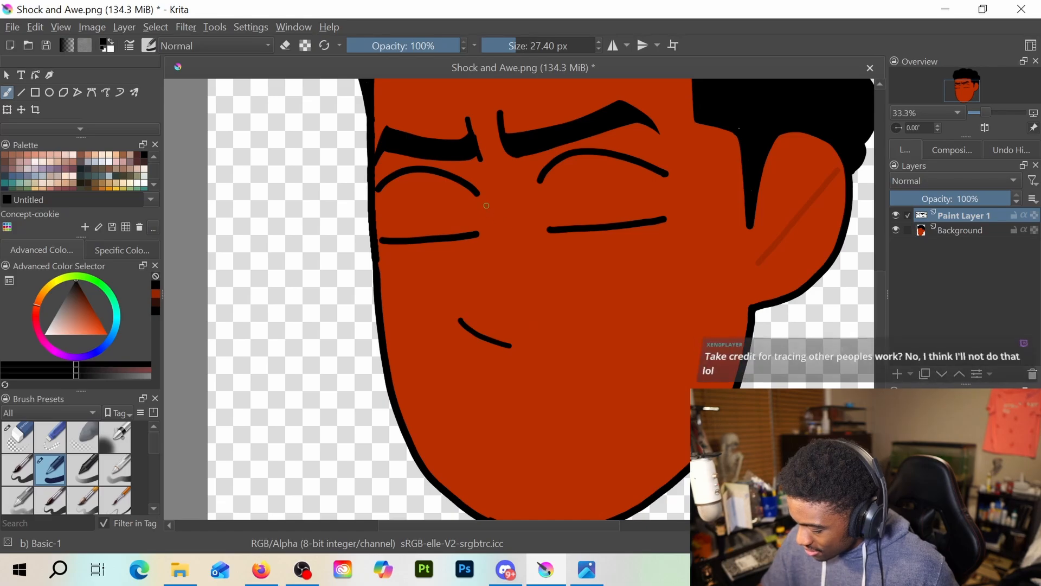
{"action": "left_click_drag", "start_coordinate": [487, 195], "coordinate": [491, 221]}
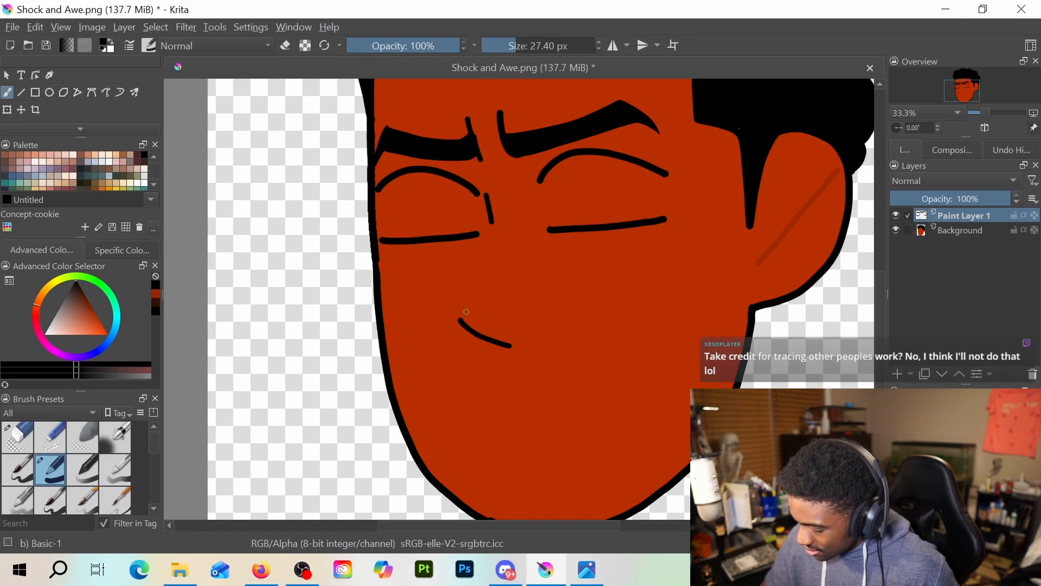
{"action": "left_click_drag", "start_coordinate": [466, 297], "coordinate": [464, 320]}
{"action": "key", "text": "ctrl+z"}
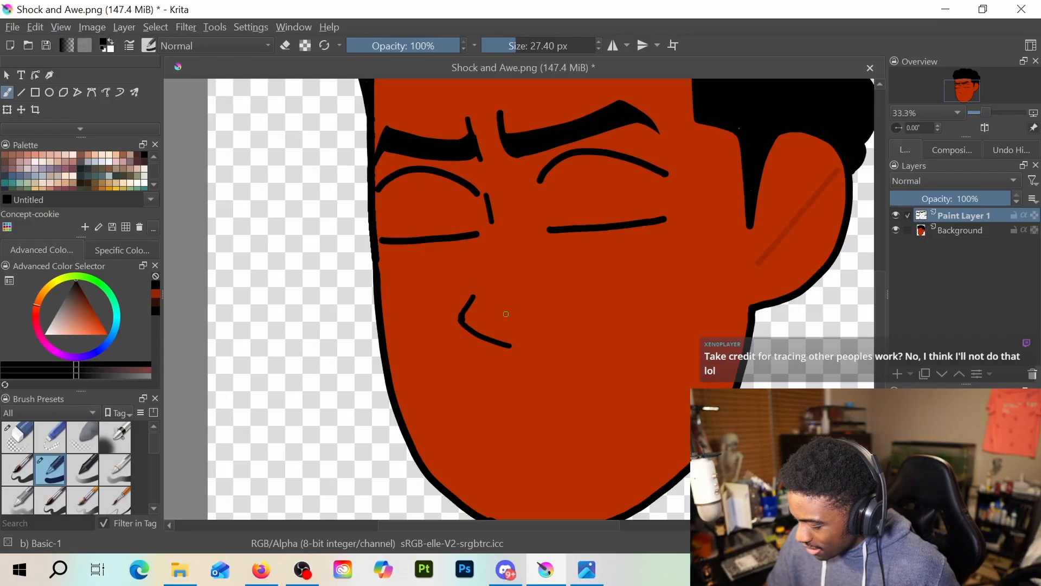
{"action": "key", "text": "ctrl+z"}
{"action": "key", "text": "ctrl+z"}
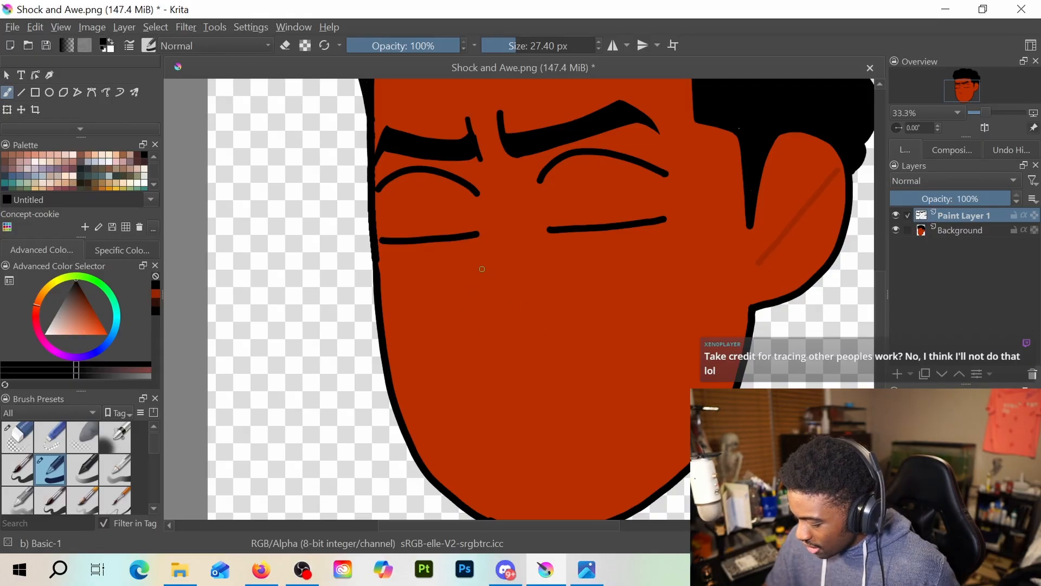
Try several black nose outlines slanting down from between the eyes, some curving into the tip, undoing each attempt
{"action": "left_click_drag", "start_coordinate": [482, 270], "coordinate": [459, 300]}
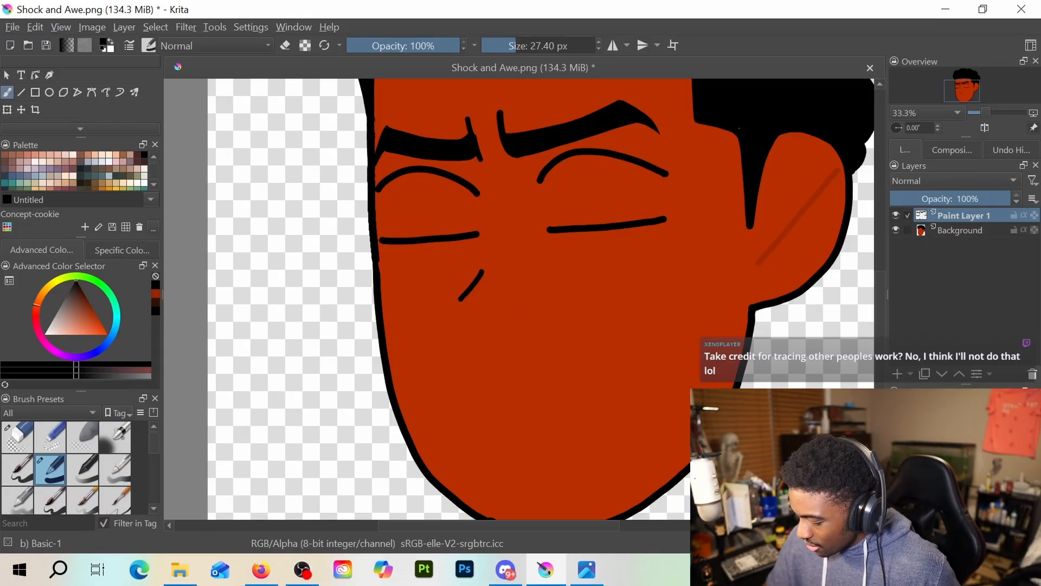
{"action": "key", "text": "ctrl+z"}
{"action": "mouse_move", "coordinate": [485, 253]}
{"action": "left_mouse_down"}
{"action": "mouse_move", "coordinate": [448, 299]}
{"action": "mouse_move", "coordinate": [484, 334]}
{"action": "left_mouse_up"}
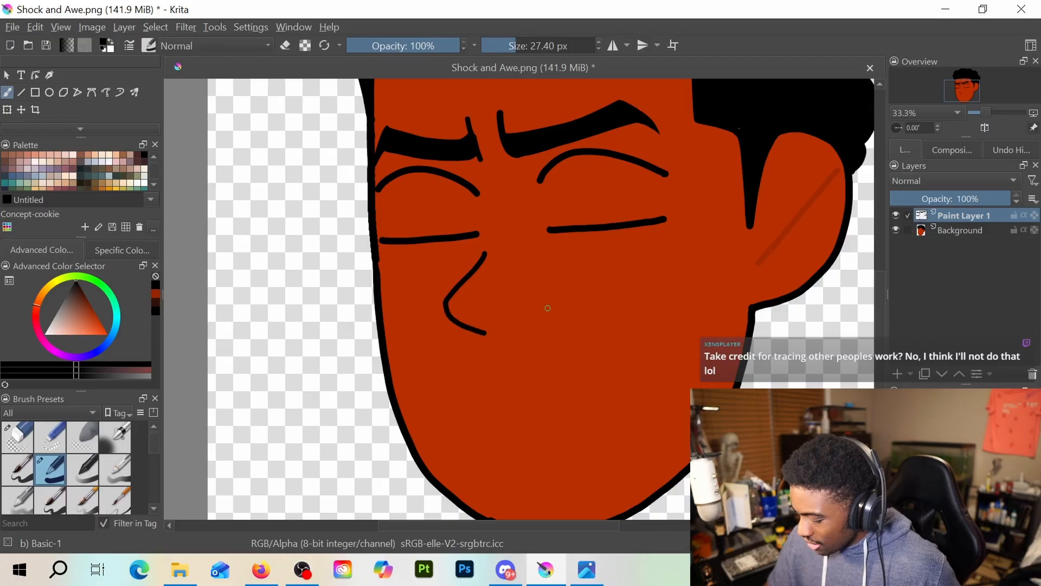
{"action": "key", "text": "ctrl+z"}
{"action": "left_click_drag", "start_coordinate": [486, 250], "coordinate": [471, 287]}
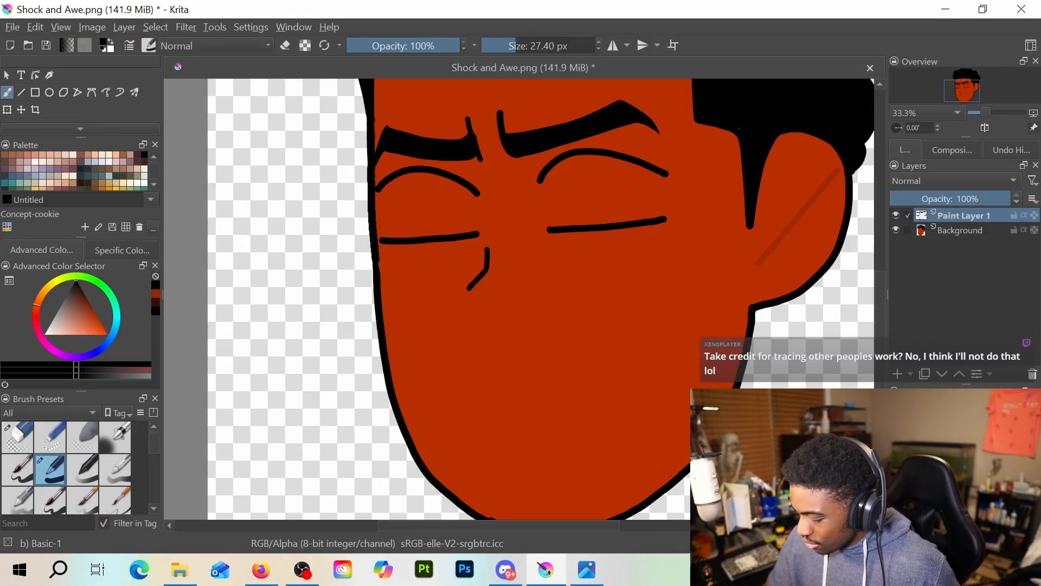
{"action": "key", "text": "ctrl+z"}
{"action": "key", "text": "ctrl+z"}
{"action": "mouse_move", "coordinate": [484, 252]}
{"action": "left_mouse_down"}
{"action": "mouse_move", "coordinate": [448, 297]}
{"action": "mouse_move", "coordinate": [490, 321]}
{"action": "left_mouse_up"}
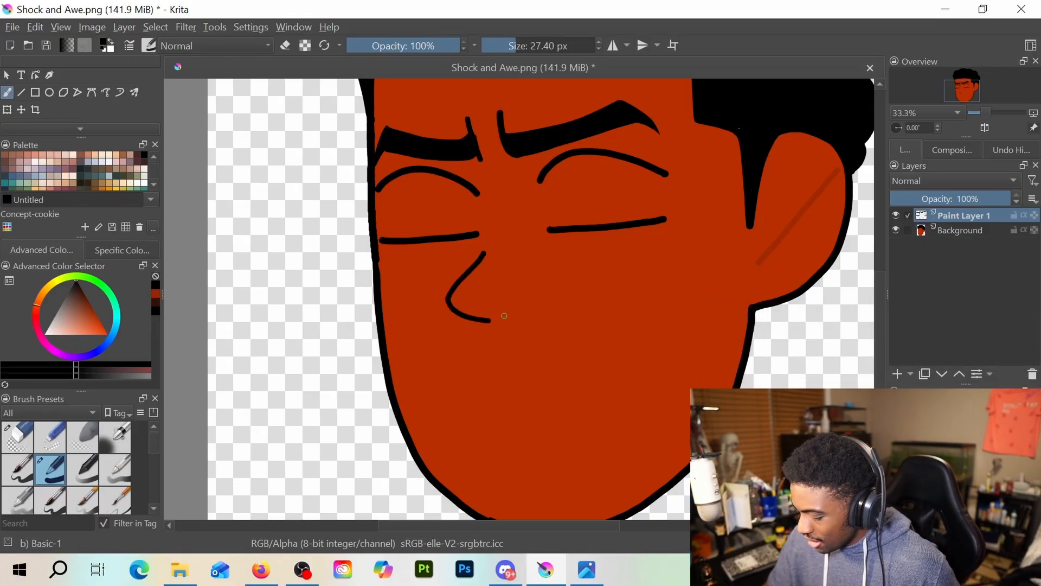
{"action": "key", "text": "ctrl+z"}
{"action": "key", "text": "ctrl+z"}
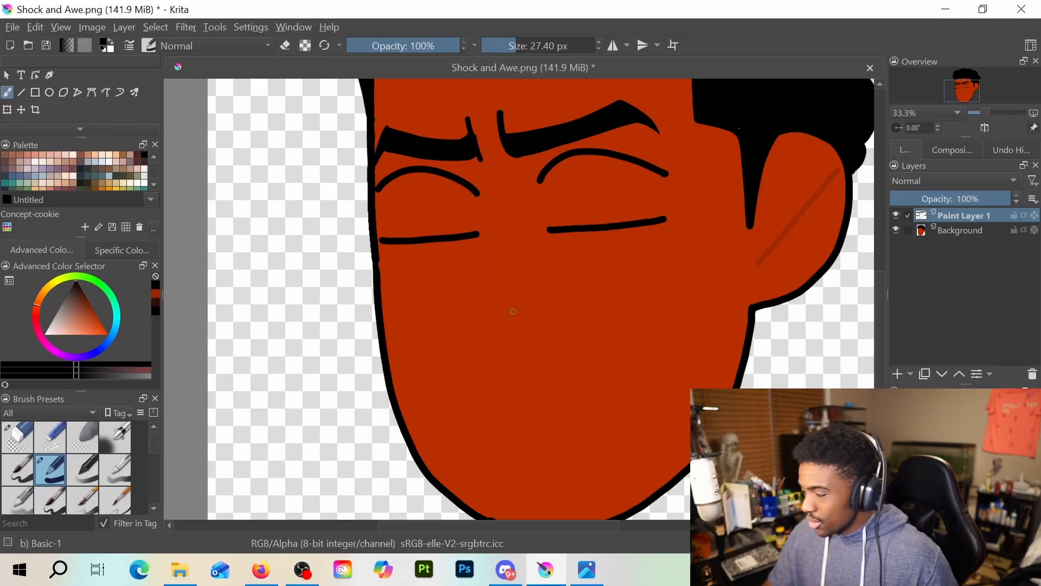
Draw a short curved black line below the eyes as the underside of the nose with the 27.40 px brush
{"action": "left_click_drag", "start_coordinate": [460, 322], "coordinate": [514, 339]}
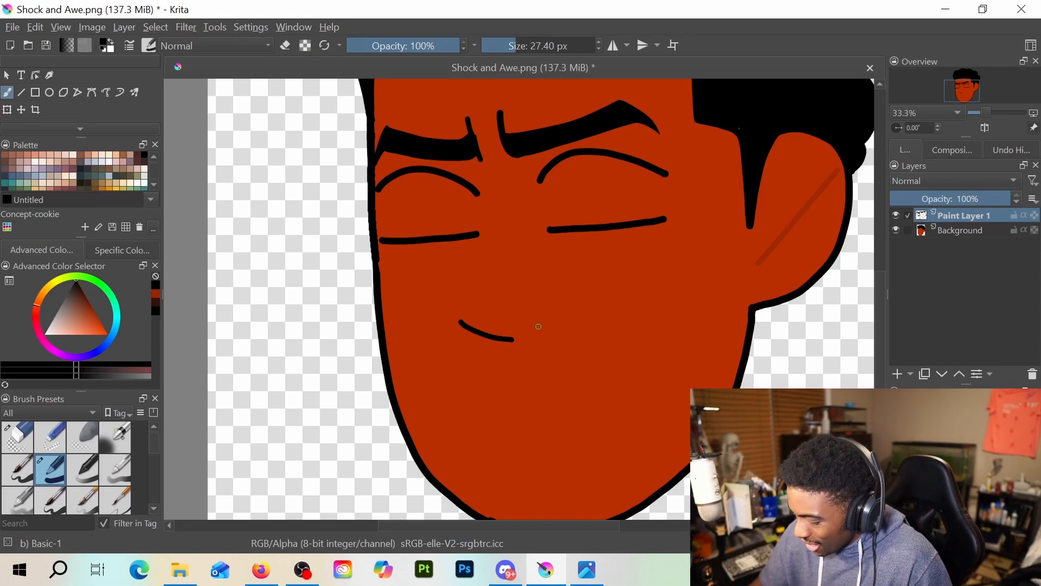
Clean up the left eyebrow's inner end by erasing the bump on its slanted edge and filling the lower corner black
{"action": "scroll", "coordinate": [504, 201], "scroll_direction": "up", "scroll_amount": 3}
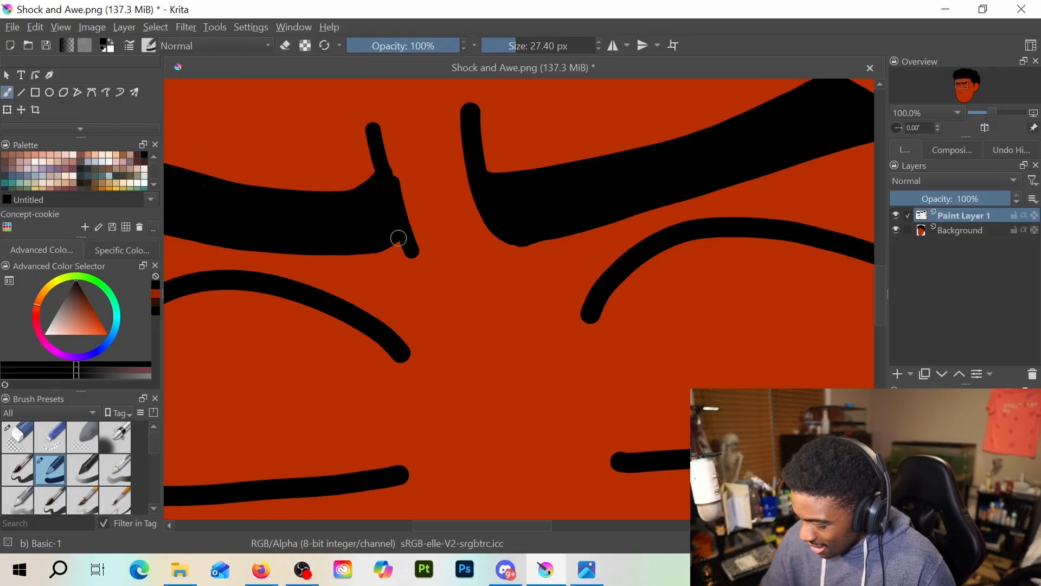
{"action": "key", "text": "e"}
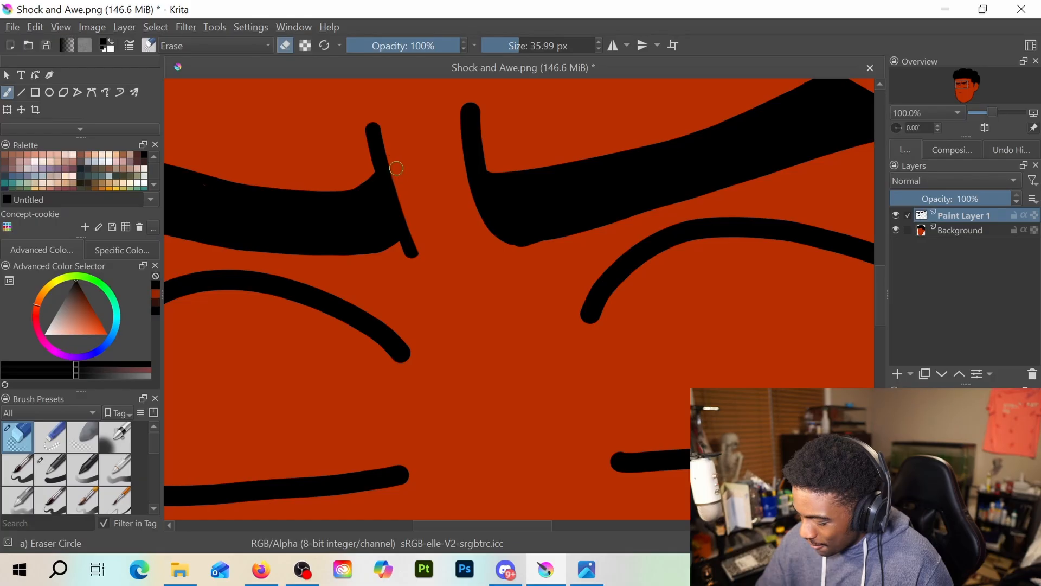
{"action": "key", "text": "e"}
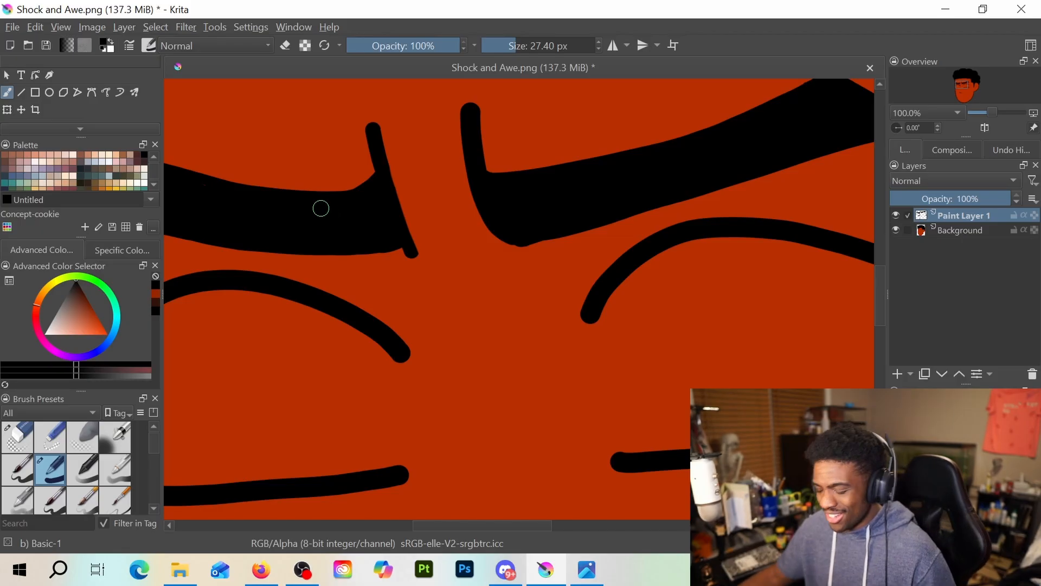
{"action": "scroll", "coordinate": [320, 207], "scroll_direction": "down", "scroll_amount": 3}
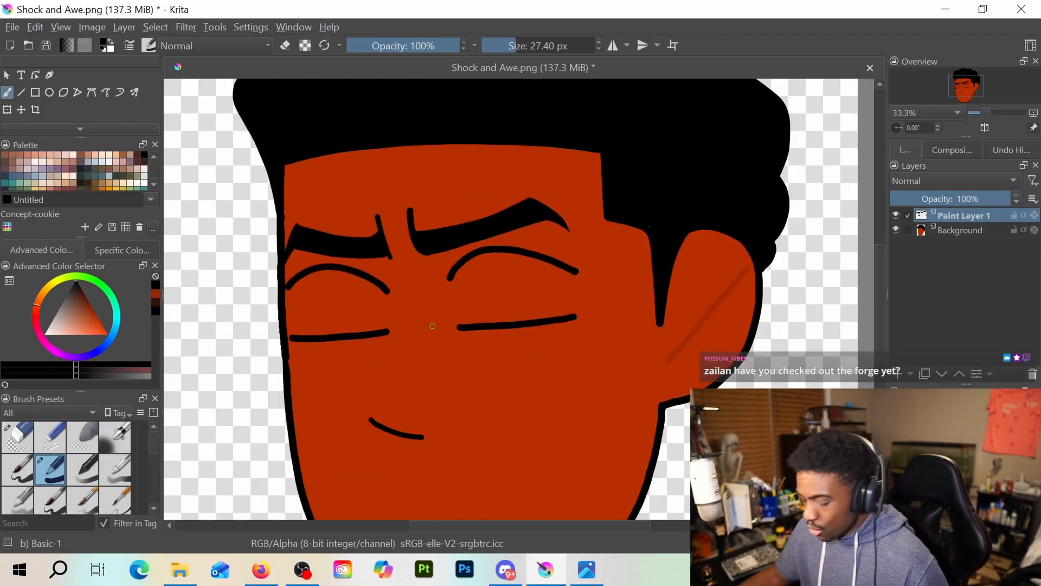
{"action": "scroll", "coordinate": [432, 326], "scroll_direction": "up", "scroll_amount": 5}
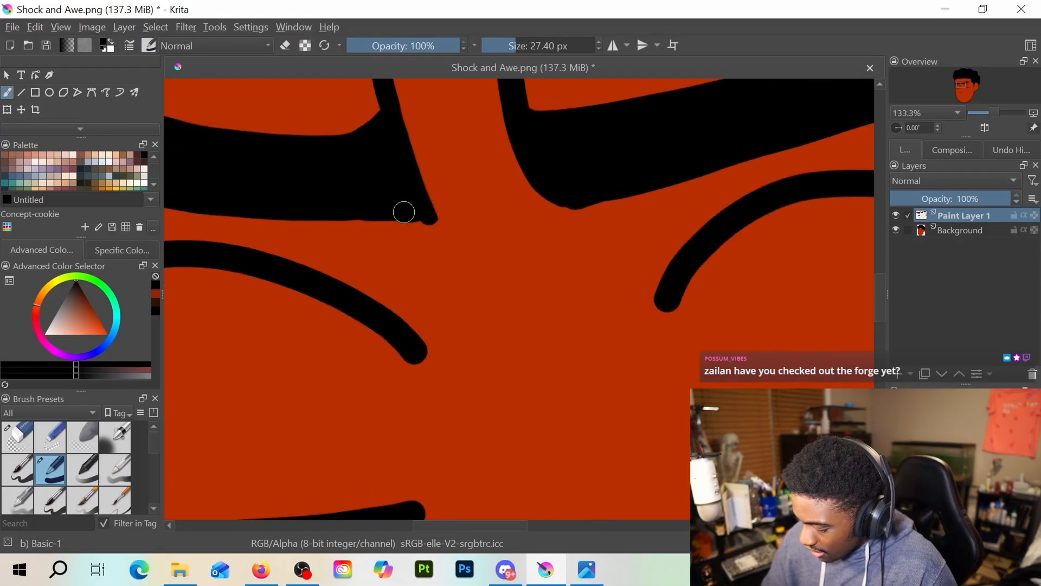
{"action": "left_click_drag", "start_coordinate": [404, 212], "coordinate": [430, 210]}
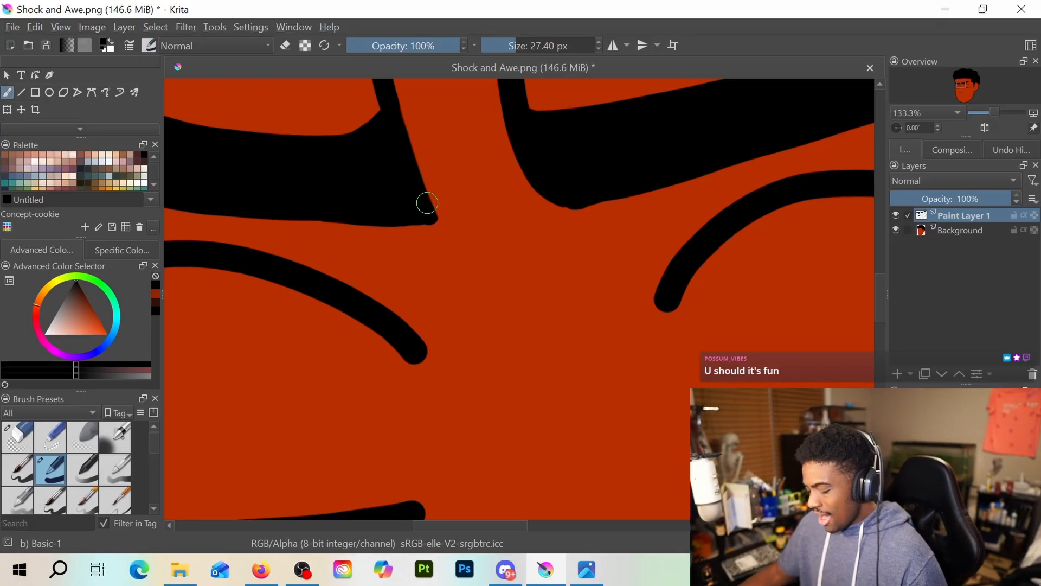
{"action": "scroll", "coordinate": [427, 203], "scroll_direction": "down", "scroll_amount": 4}
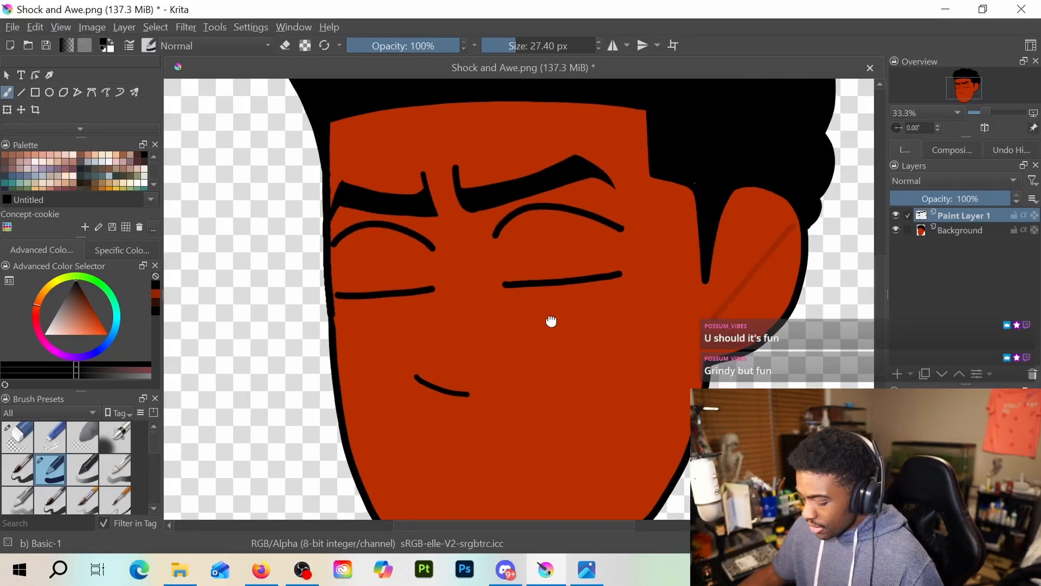
Draw the mouth below the nose as a long black line rising to the right, with a small upturned right end
{"action": "scroll", "coordinate": [550, 279], "scroll_direction": "down", "scroll_amount": 1}
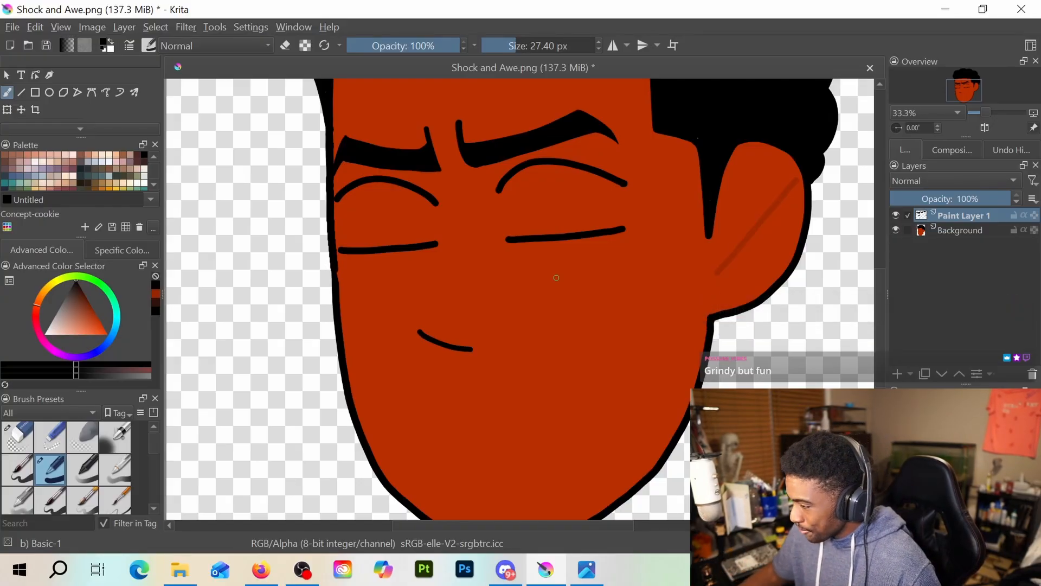
{"action": "left_click_drag", "start_coordinate": [520, 364], "coordinate": [505, 311]}
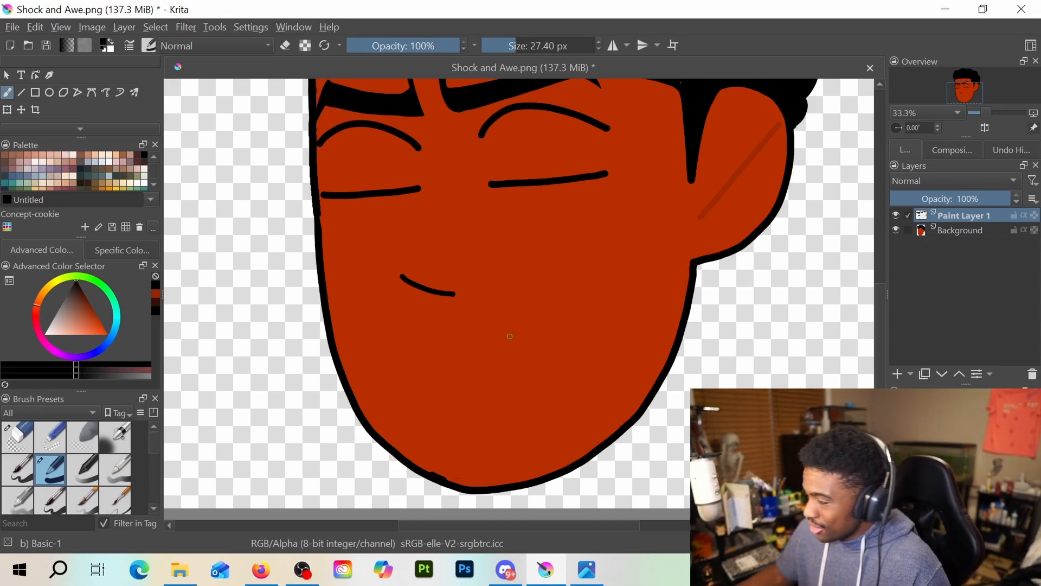
{"action": "key", "text": "alt+Tab"}
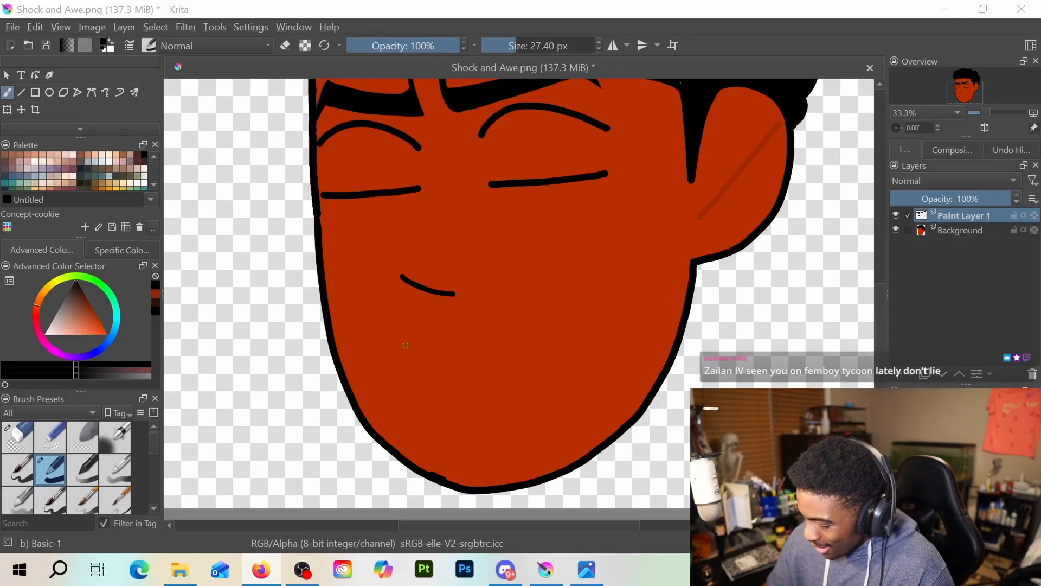
{"action": "left_click_drag", "start_coordinate": [400, 333], "coordinate": [575, 296]}
Erase the long rising mouth line below the nose with the Eraser Circle brush enlarged to 141.86 px
{"action": "key", "text": "e"}
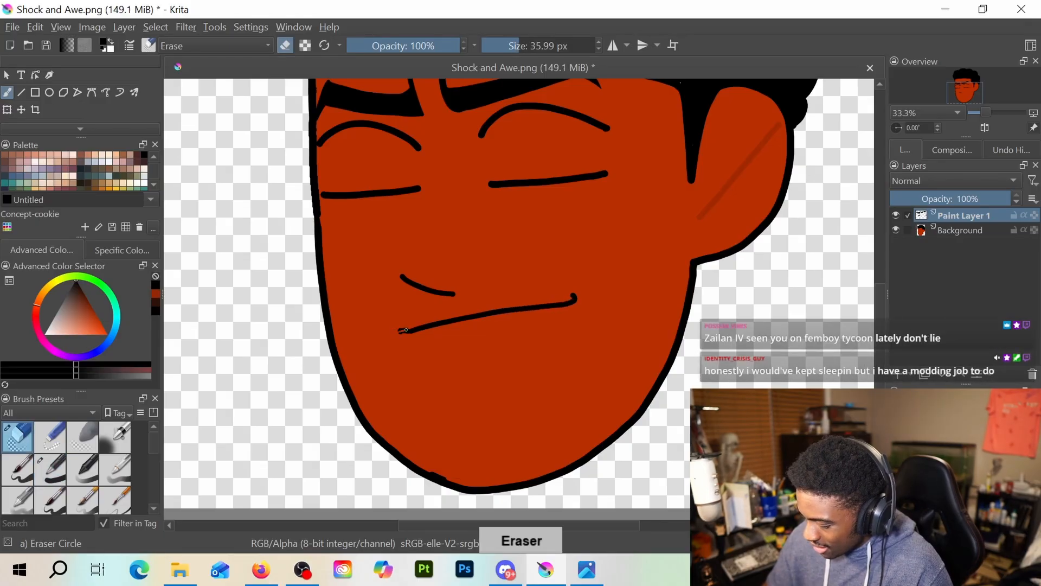
{"action": "left_click", "coordinate": [541, 45]}
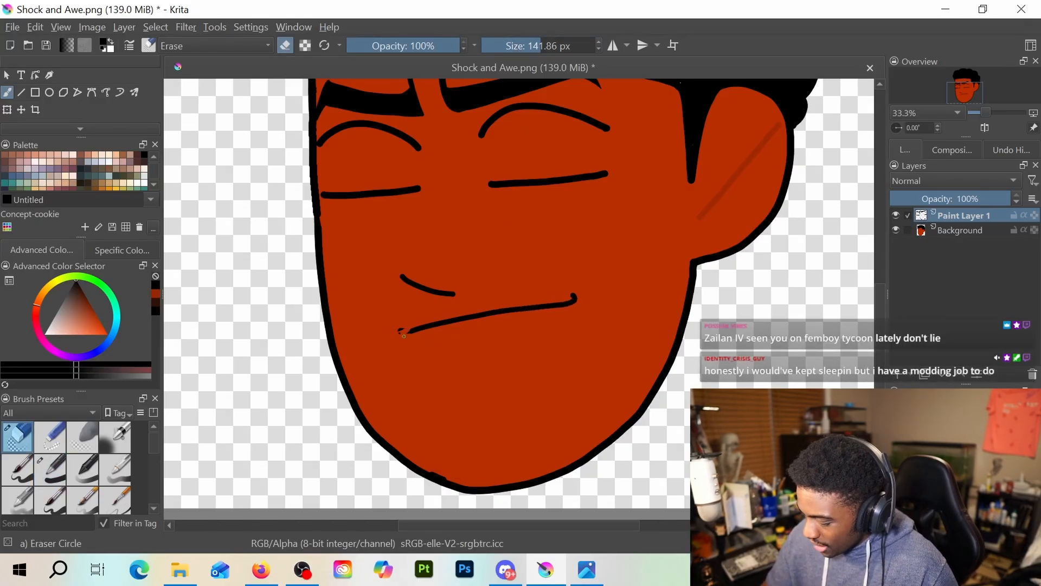
{"action": "left_click_drag", "start_coordinate": [403, 330], "coordinate": [576, 296]}
{"action": "key", "text": "e"}
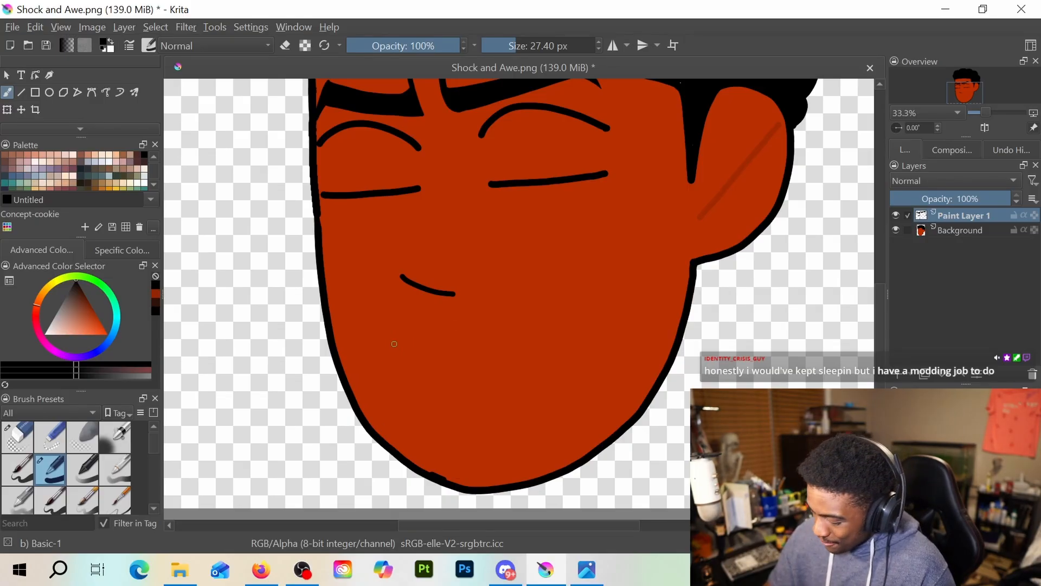
Try several black open-mouth outlines below the nose with an angular left side and rounded right end, undoing each attempt
{"action": "left_click_drag", "start_coordinate": [393, 342], "coordinate": [408, 389]}
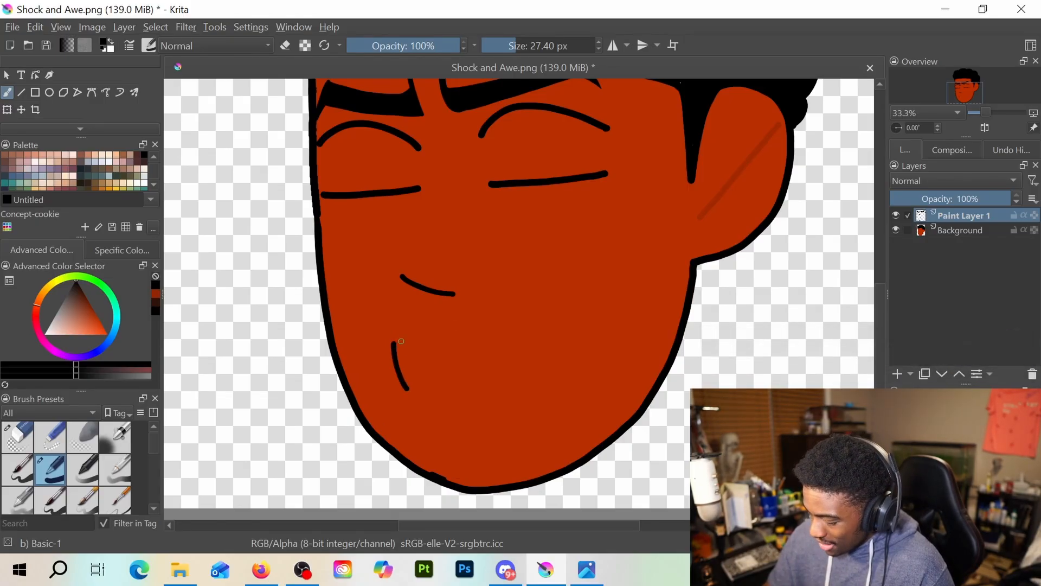
{"action": "mouse_move", "coordinate": [385, 342]}
{"action": "left_mouse_down"}
{"action": "mouse_move", "coordinate": [548, 308]}
{"action": "mouse_move", "coordinate": [576, 352]}
{"action": "mouse_move", "coordinate": [569, 375]}
{"action": "mouse_move", "coordinate": [406, 390]}
{"action": "left_mouse_up"}
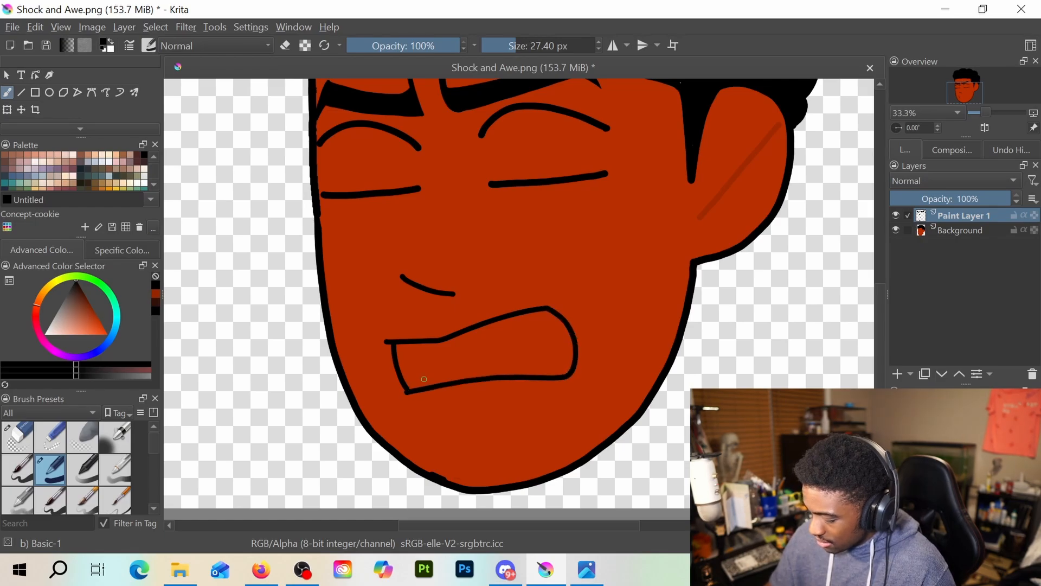
{"action": "key", "text": "ctrl+z"}
{"action": "key", "text": "ctrl+z"}
{"action": "key", "text": "ctrl+z"}
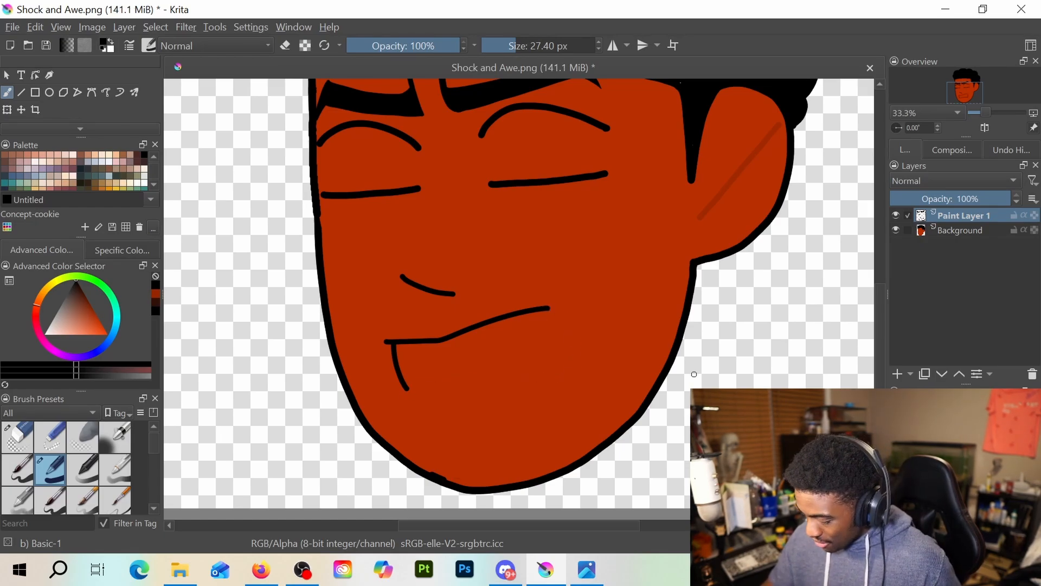
{"action": "mouse_move", "coordinate": [398, 328]}
{"action": "left_mouse_down"}
{"action": "mouse_move", "coordinate": [423, 337]}
{"action": "mouse_move", "coordinate": [569, 306]}
{"action": "mouse_move", "coordinate": [596, 318]}
{"action": "mouse_move", "coordinate": [606, 343]}
{"action": "mouse_move", "coordinate": [593, 363]}
{"action": "mouse_move", "coordinate": [499, 372]}
{"action": "left_mouse_up"}
{"action": "mouse_move", "coordinate": [399, 331]}
{"action": "left_mouse_down"}
{"action": "mouse_move", "coordinate": [429, 389]}
{"action": "mouse_move", "coordinate": [496, 379]}
{"action": "left_mouse_up"}
{"action": "key", "text": "ctrl+z"}
{"action": "key", "text": "ctrl+z"}
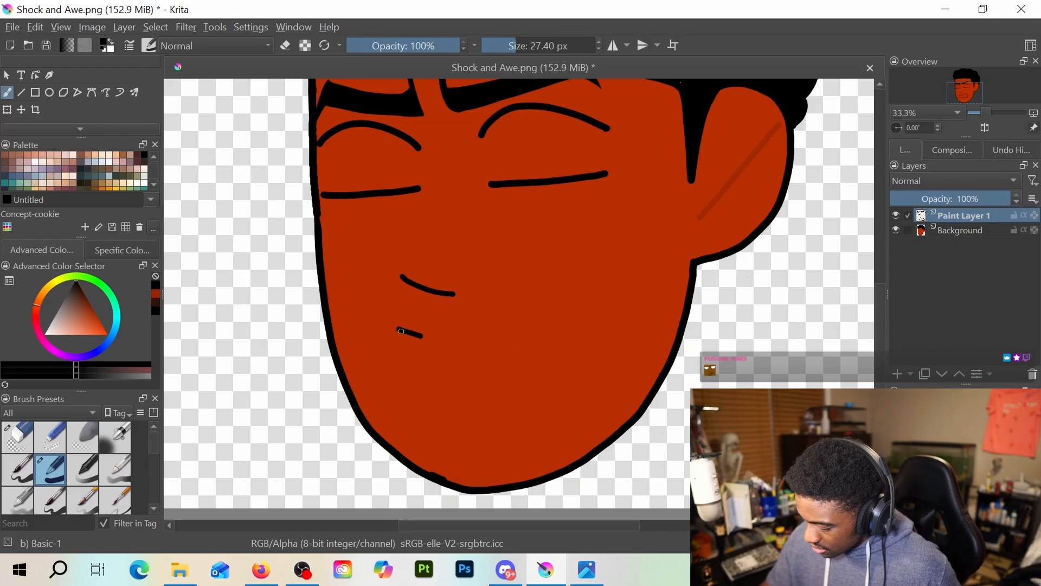
{"action": "mouse_move", "coordinate": [395, 328]}
{"action": "left_mouse_down"}
{"action": "mouse_move", "coordinate": [410, 382]}
{"action": "mouse_move", "coordinate": [432, 333]}
{"action": "mouse_move", "coordinate": [510, 312]}
{"action": "mouse_move", "coordinate": [579, 310]}
{"action": "mouse_move", "coordinate": [605, 345]}
{"action": "mouse_move", "coordinate": [599, 367]}
{"action": "mouse_move", "coordinate": [556, 376]}
{"action": "mouse_move", "coordinate": [429, 384]}
{"action": "left_mouse_up"}
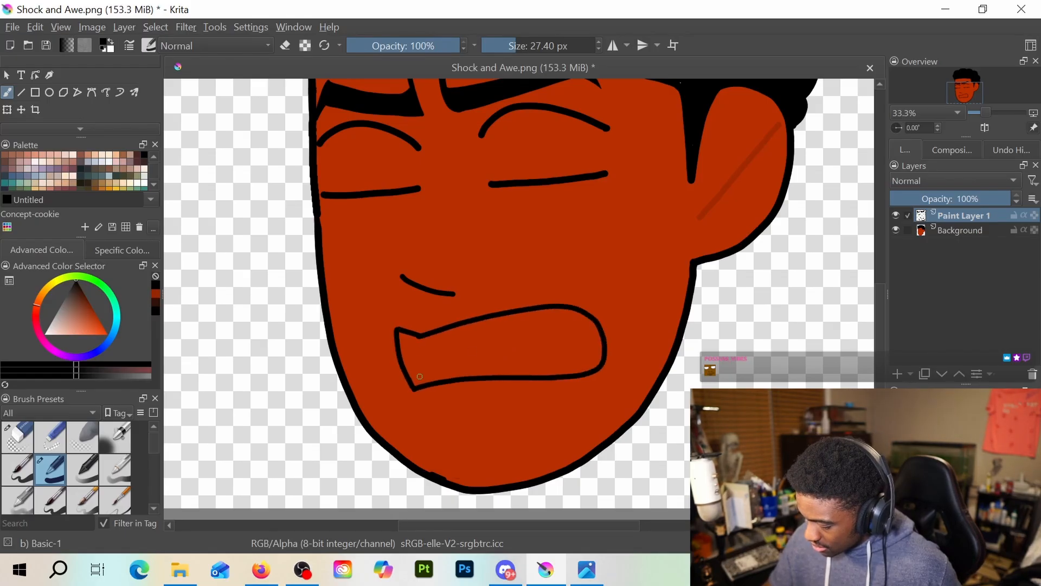
{"action": "key", "text": "ctrl+z"}
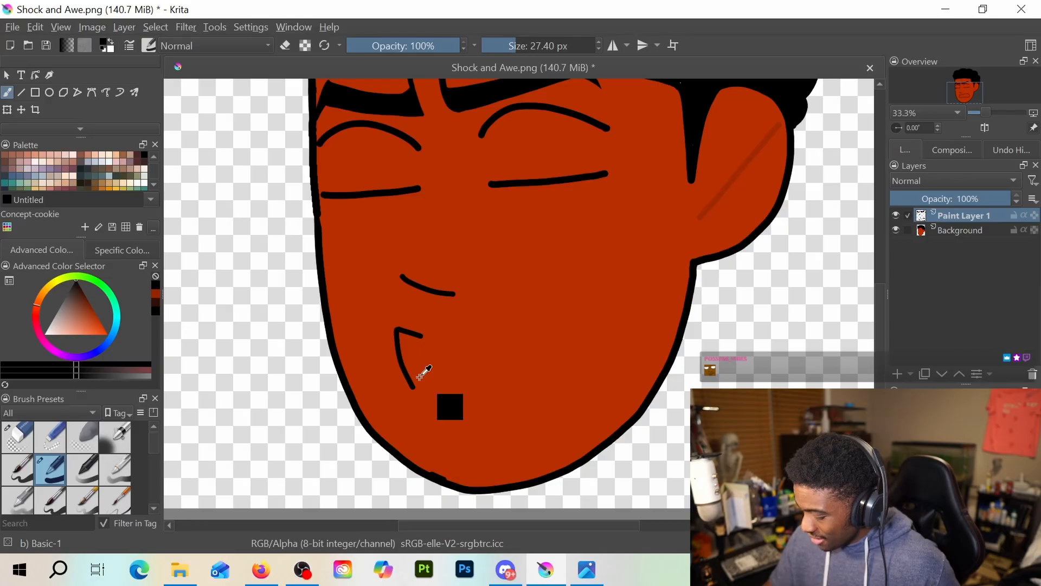
{"action": "key", "text": "ctrl+z"}
{"action": "key", "text": "ctrl+z"}
Try open-mouth outlines that start with a small notch and curve or taper back at the right end, undoing them all
{"action": "mouse_move", "coordinate": [399, 327]}
{"action": "left_mouse_down"}
{"action": "mouse_move", "coordinate": [540, 305]}
{"action": "mouse_move", "coordinate": [585, 315]}
{"action": "mouse_move", "coordinate": [606, 342]}
{"action": "mouse_move", "coordinate": [594, 365]}
{"action": "mouse_move", "coordinate": [560, 369]}
{"action": "left_mouse_up"}
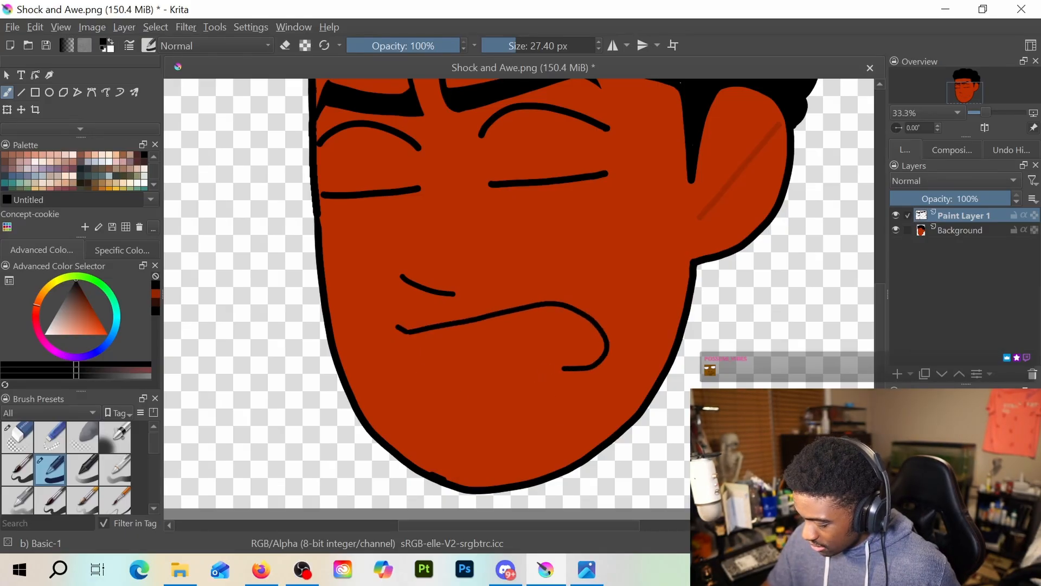
{"action": "key", "text": "ctrl+z"}
{"action": "mouse_move", "coordinate": [406, 331]}
{"action": "left_mouse_down"}
{"action": "mouse_move", "coordinate": [519, 315]}
{"action": "mouse_move", "coordinate": [556, 328]}
{"action": "mouse_move", "coordinate": [584, 358]}
{"action": "mouse_move", "coordinate": [530, 374]}
{"action": "left_mouse_up"}
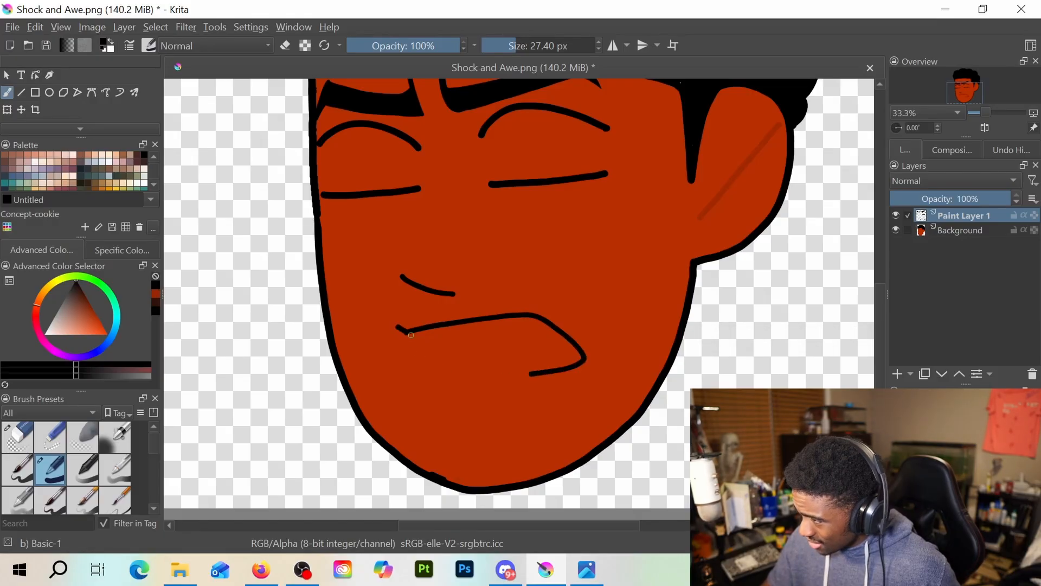
{"action": "mouse_move", "coordinate": [405, 334]}
{"action": "left_mouse_down"}
{"action": "mouse_move", "coordinate": [413, 376]}
{"action": "mouse_move", "coordinate": [511, 378]}
{"action": "left_mouse_up"}
{"action": "key", "text": "ctrl+z"}
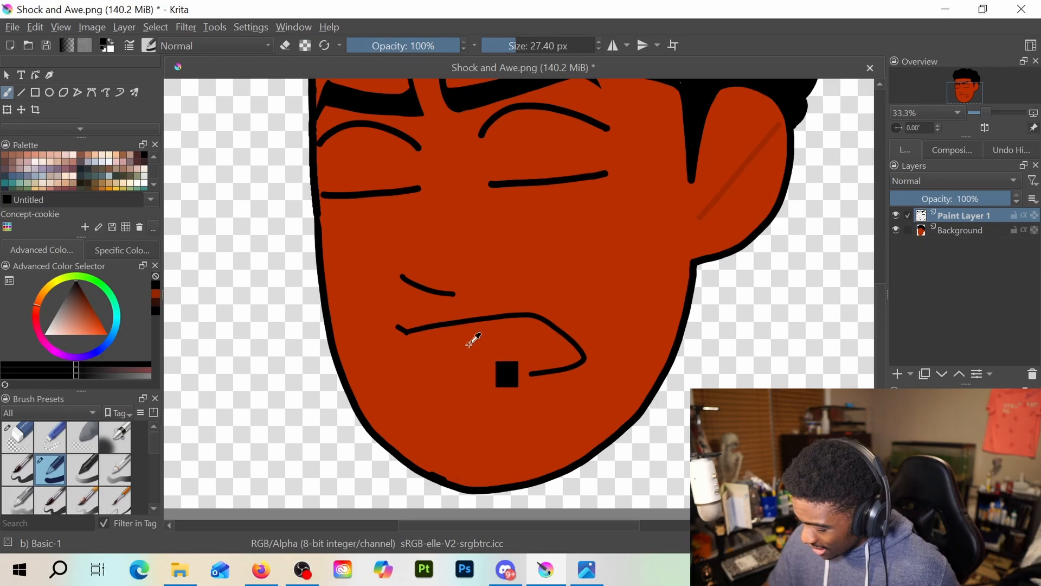
{"action": "mouse_move", "coordinate": [398, 328]}
{"action": "left_mouse_down"}
{"action": "mouse_move", "coordinate": [421, 387]}
{"action": "mouse_move", "coordinate": [536, 372]}
{"action": "left_mouse_up"}
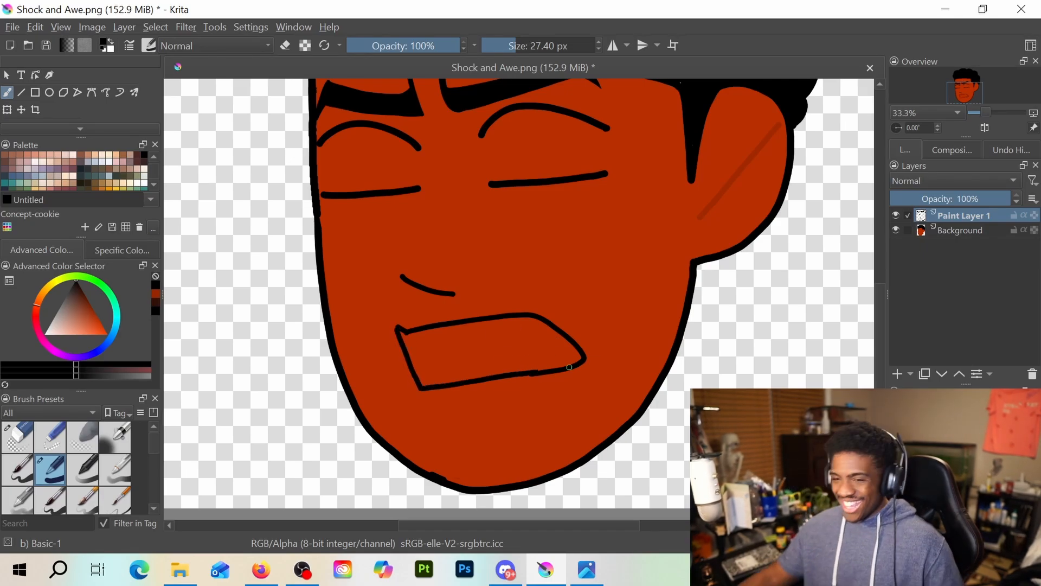
{"action": "key", "text": "ctrl+z"}
{"action": "key", "text": "ctrl+z"}
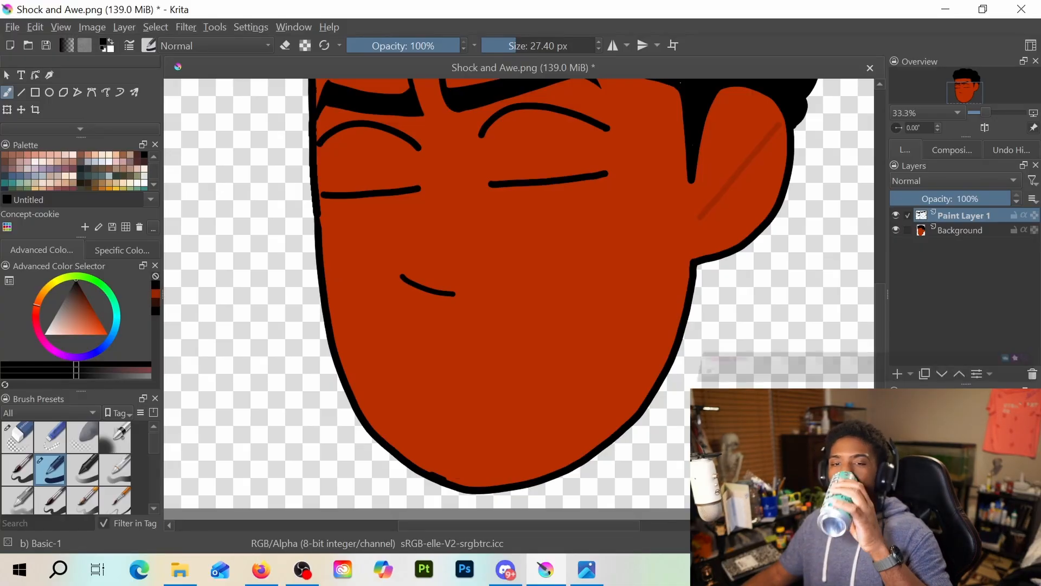
{"action": "key", "text": "alt+Tab"}
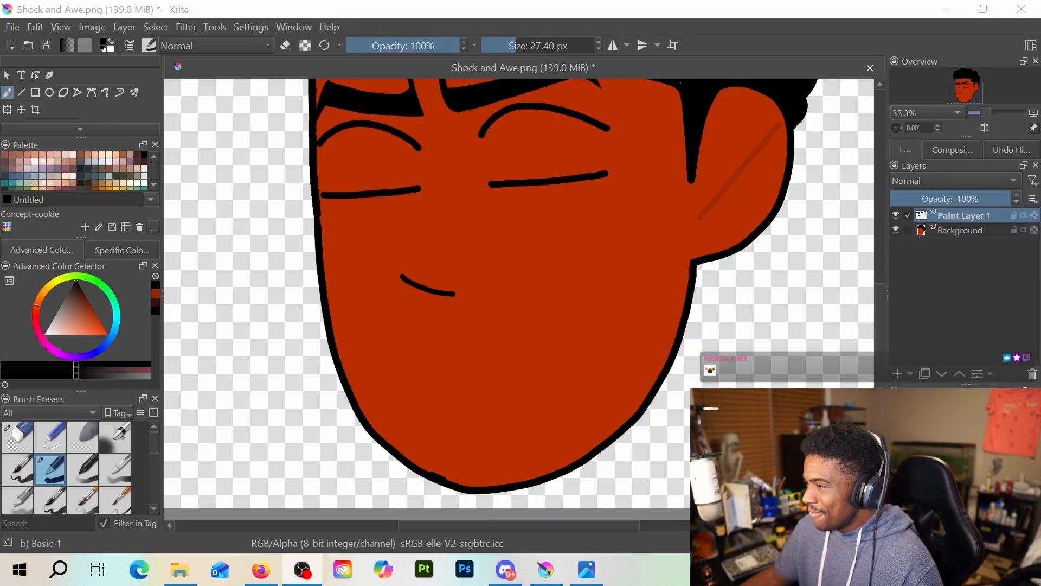
{"action": "key", "text": "alt+Tab"}
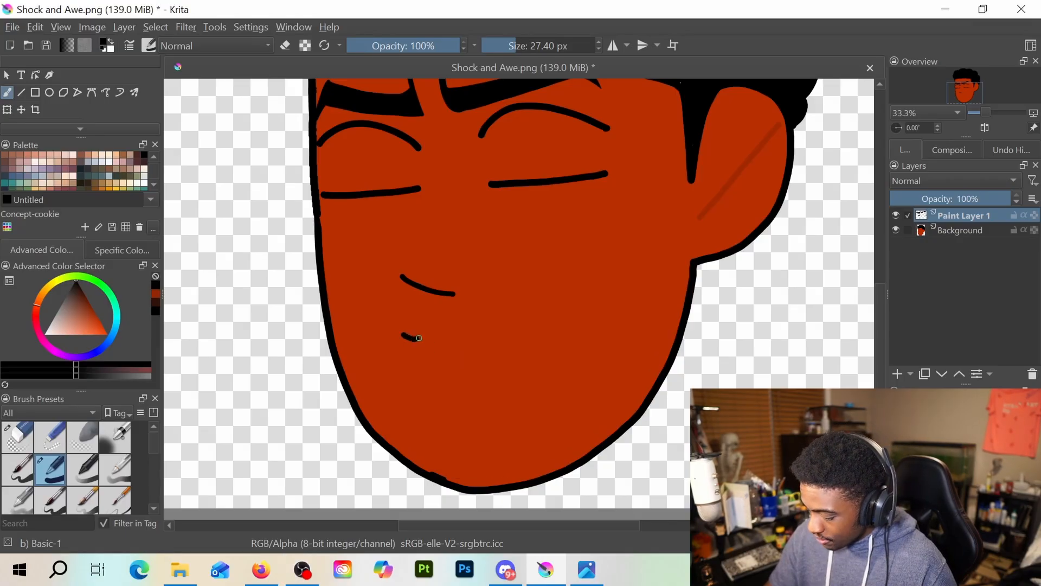
Draw a closed black open-mouth outline with a pointed left corner and rounded right end, plus a short slanted crease above its right side
{"action": "mouse_move", "coordinate": [402, 334]}
{"action": "left_mouse_down"}
{"action": "mouse_move", "coordinate": [533, 308]}
{"action": "mouse_move", "coordinate": [569, 316]}
{"action": "mouse_move", "coordinate": [585, 340]}
{"action": "mouse_move", "coordinate": [578, 372]}
{"action": "left_mouse_up"}
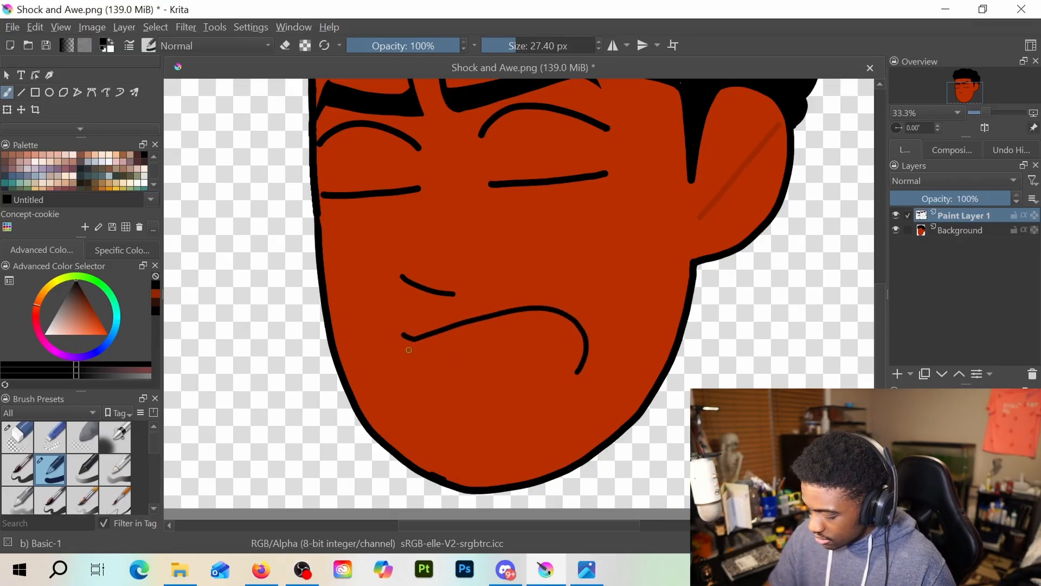
{"action": "mouse_move", "coordinate": [400, 334]}
{"action": "left_mouse_down"}
{"action": "mouse_move", "coordinate": [431, 402]}
{"action": "mouse_move", "coordinate": [567, 385]}
{"action": "mouse_move", "coordinate": [585, 372]}
{"action": "mouse_move", "coordinate": [565, 385]}
{"action": "left_mouse_up"}
{"action": "key", "text": "e"}
{"action": "key", "text": "e"}
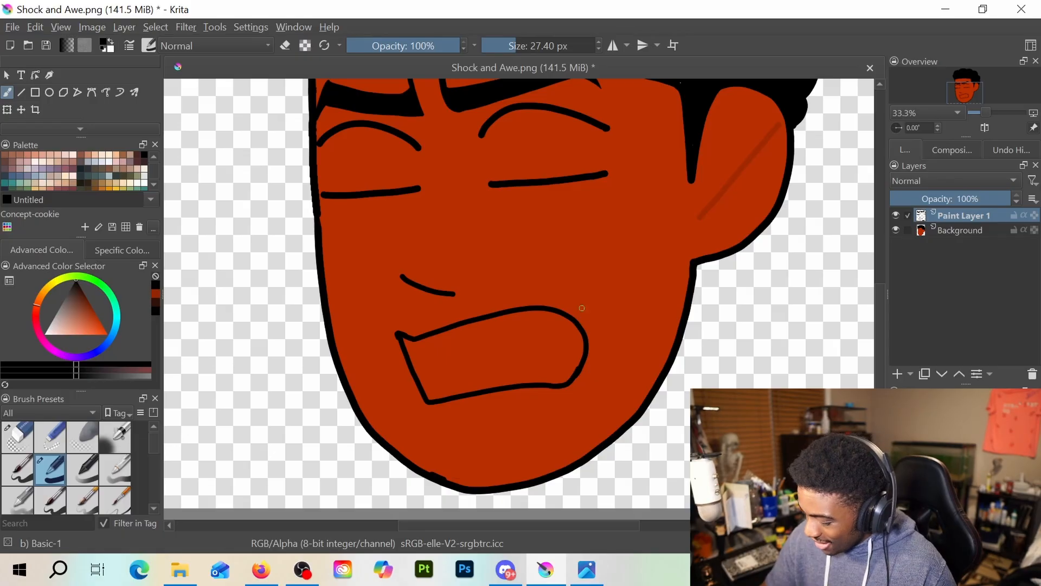
{"action": "left_click_drag", "start_coordinate": [562, 279], "coordinate": [588, 305]}
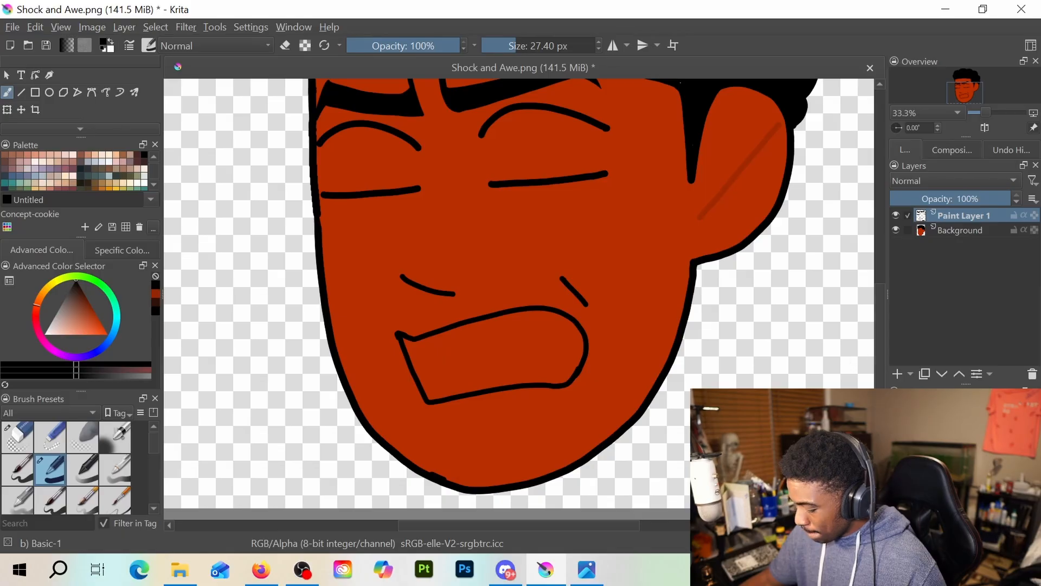
Select the area inside the mouth outline by contiguous selection and fill it with white on Paint Layer 1
{"action": "scroll", "coordinate": [27, 92], "scroll_direction": "down", "scroll_amount": 3}
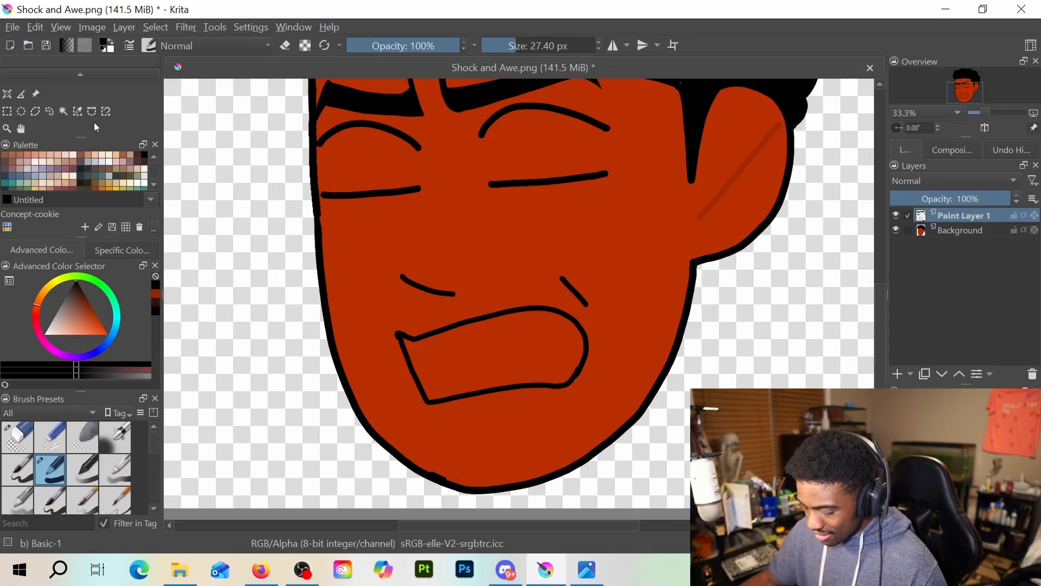
{"action": "left_click", "coordinate": [63, 112]}
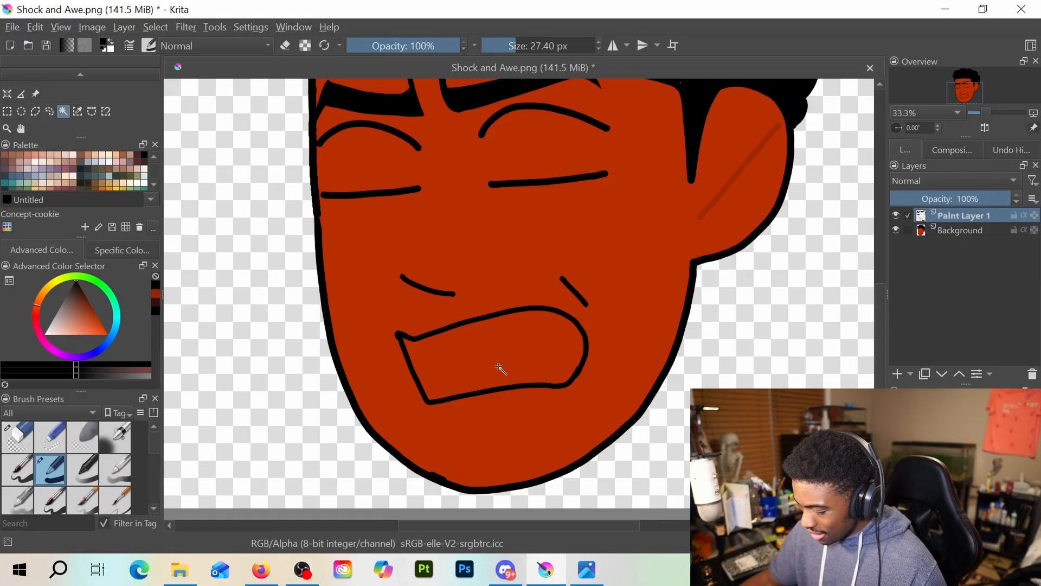
{"action": "scroll", "coordinate": [500, 369], "scroll_direction": "up", "scroll_amount": 3}
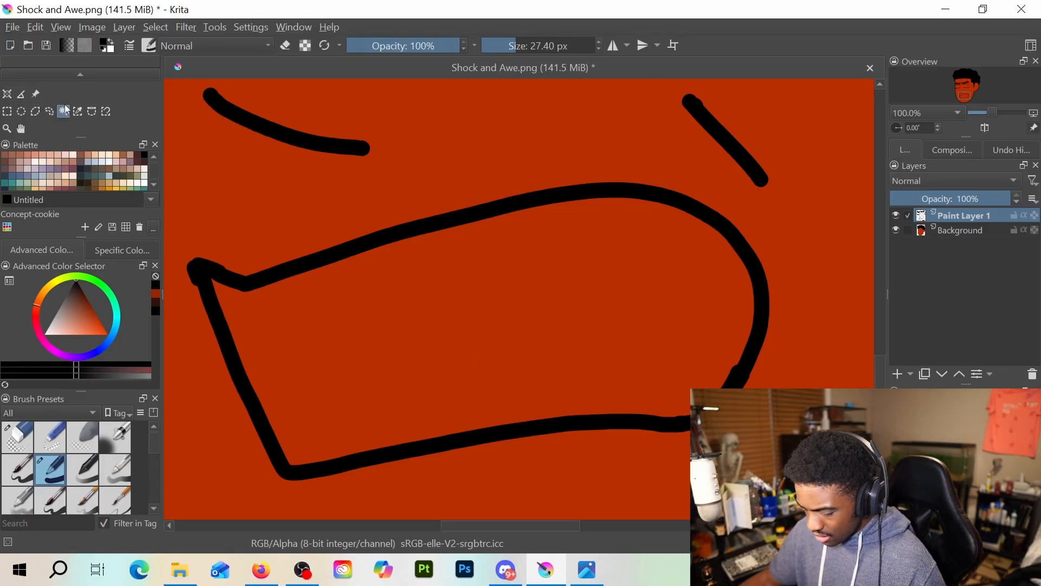
{"action": "left_click", "coordinate": [421, 325]}
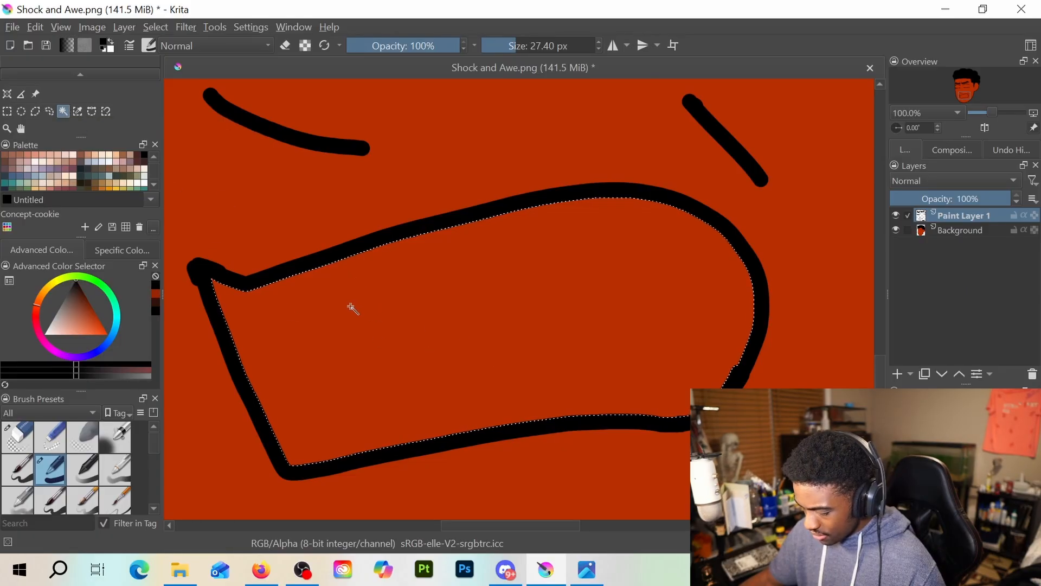
{"action": "scroll", "coordinate": [36, 111], "scroll_direction": "up", "scroll_amount": 2}
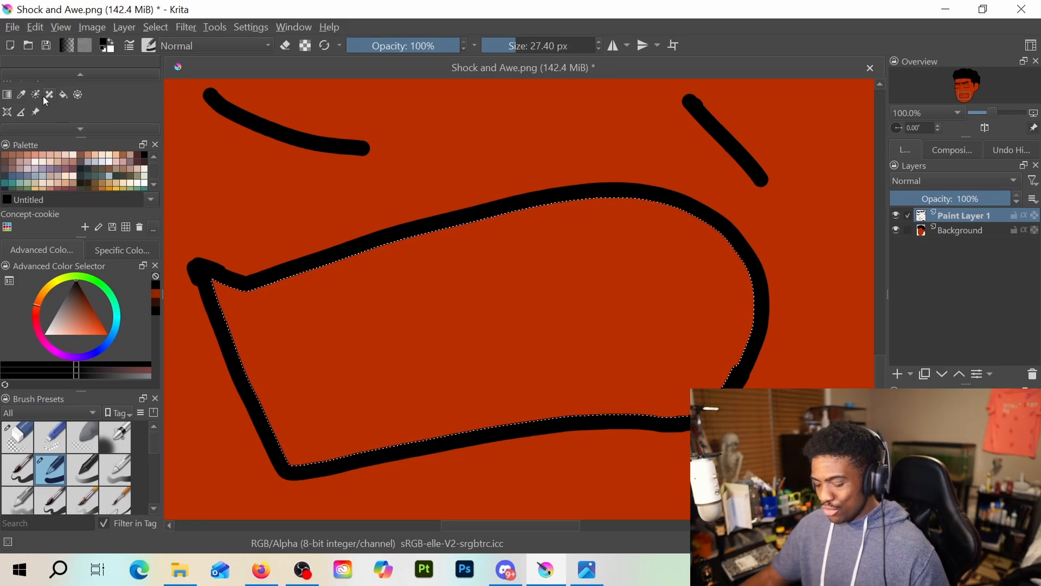
{"action": "left_click", "coordinate": [62, 94]}
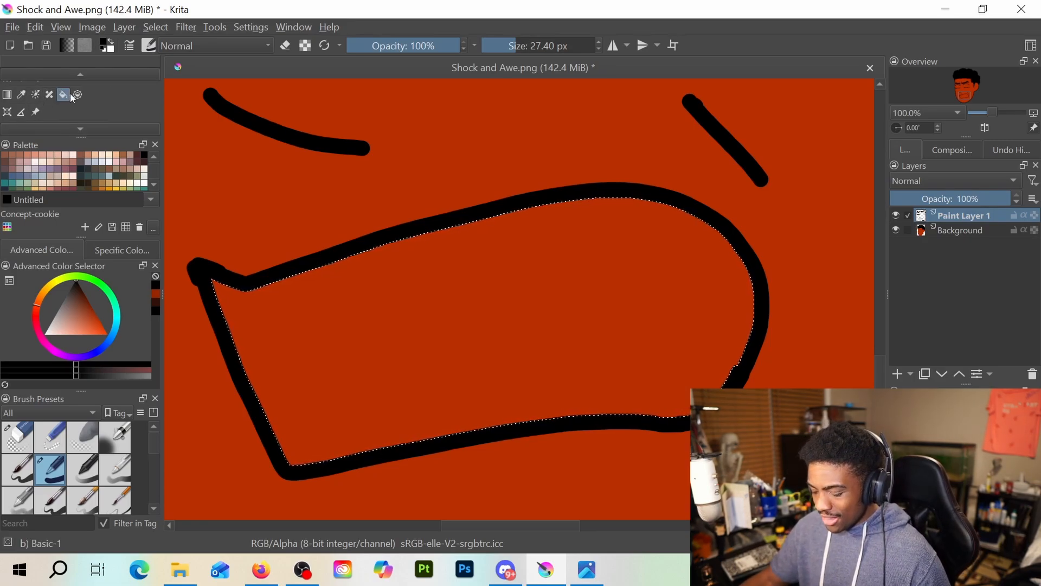
{"action": "left_click", "coordinate": [113, 43]}
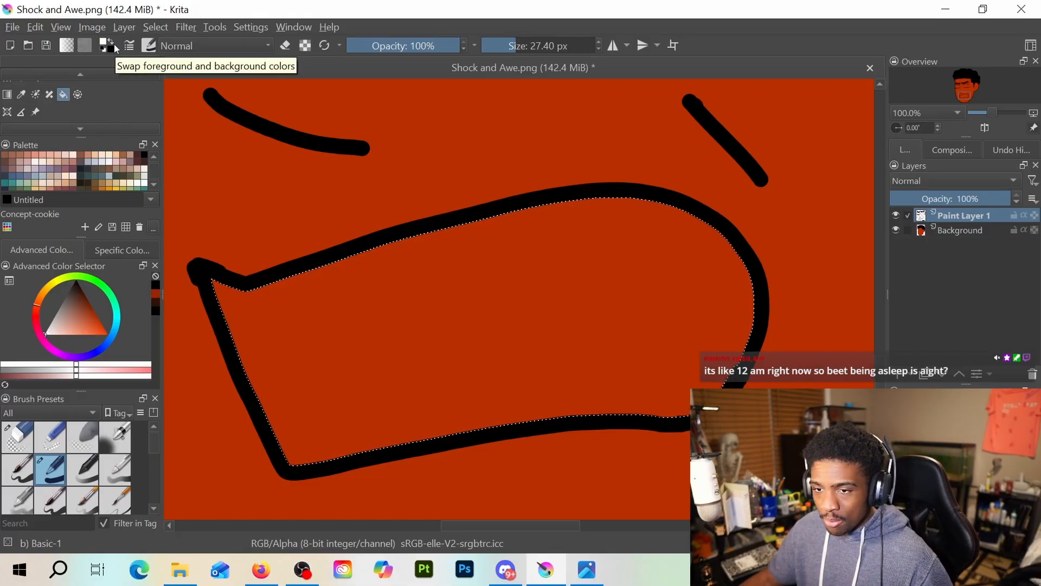
{"action": "left_click", "coordinate": [114, 47]}
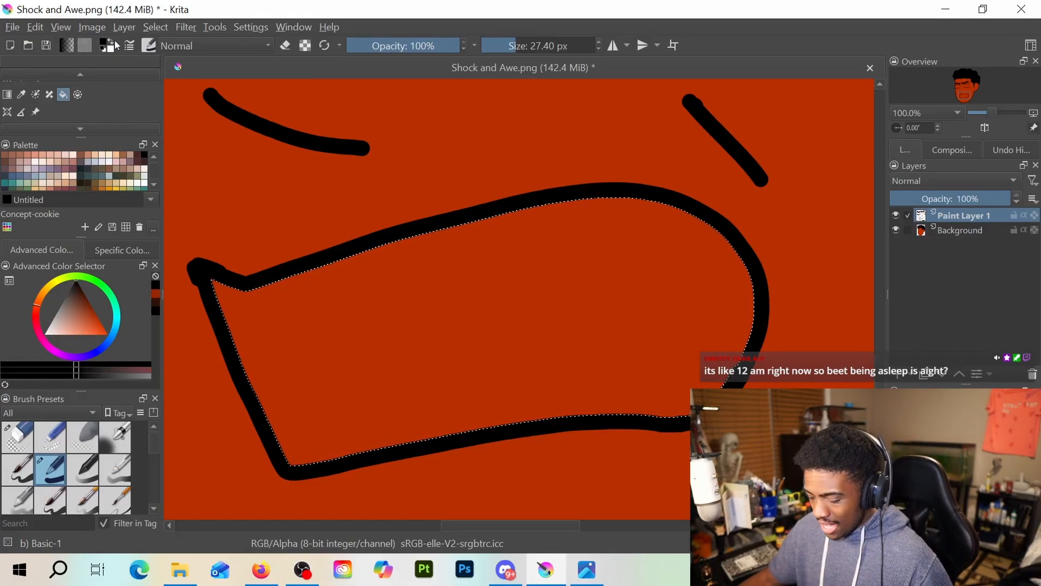
{"action": "left_click", "coordinate": [114, 47]}
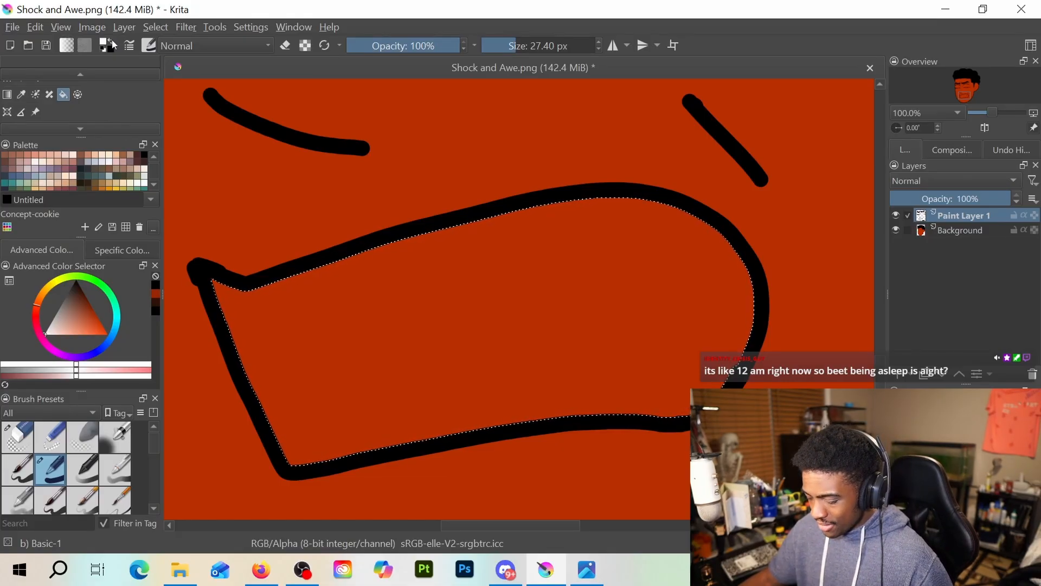
{"action": "left_click", "coordinate": [404, 293]}
{"action": "scroll", "coordinate": [420, 282], "scroll_direction": "down", "scroll_amount": 5}
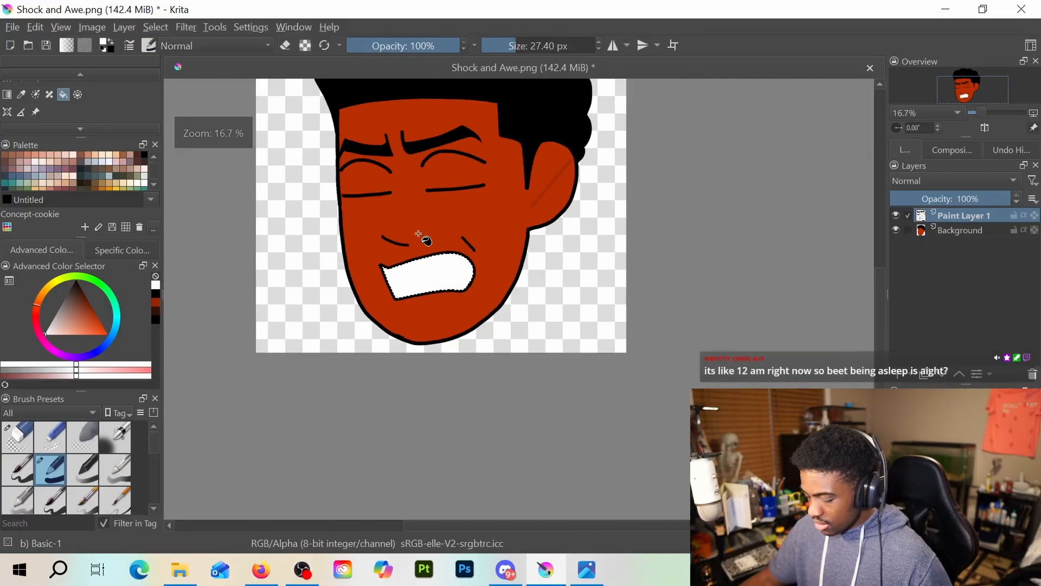
{"action": "scroll", "coordinate": [418, 272], "scroll_direction": "up", "scroll_amount": 3}
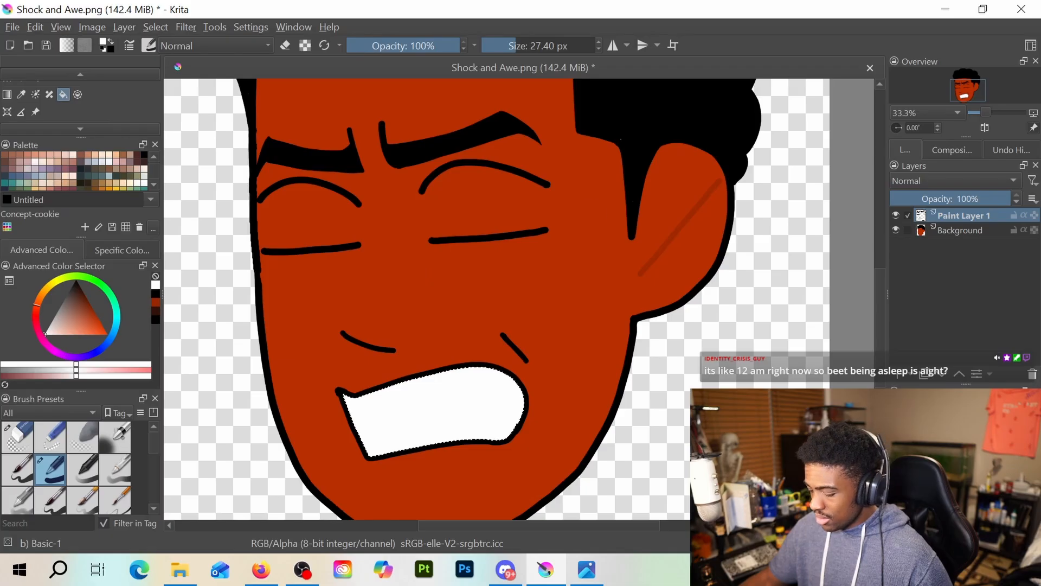
Add a new paint layer above Paint Layer 1, clear the mouth selection and return to the freehand brush
{"action": "left_click", "coordinate": [896, 374]}
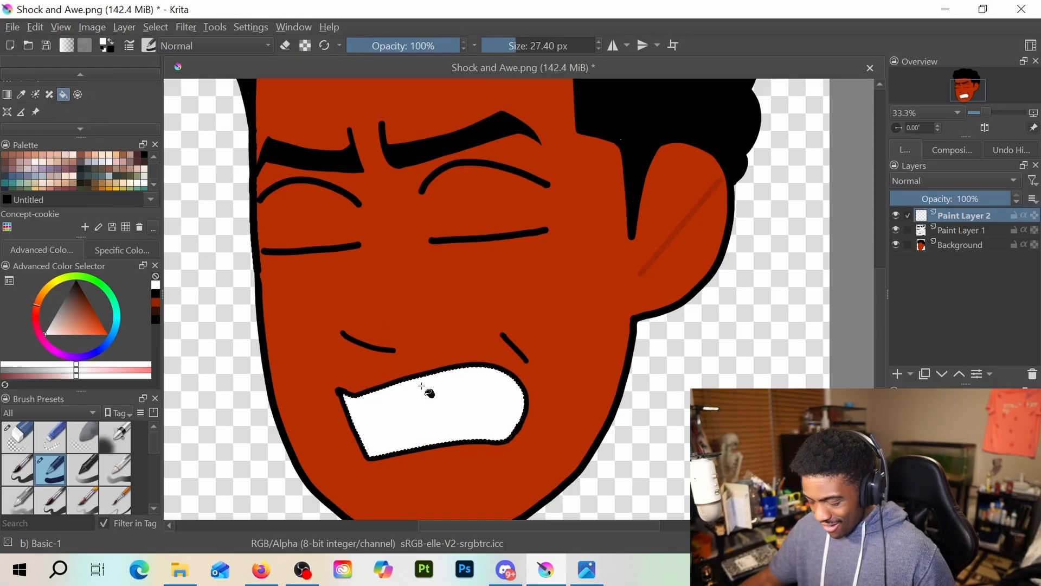
{"action": "key", "text": "ctrl+shift+a"}
{"action": "scroll", "coordinate": [56, 109], "scroll_direction": "up", "scroll_amount": 1}
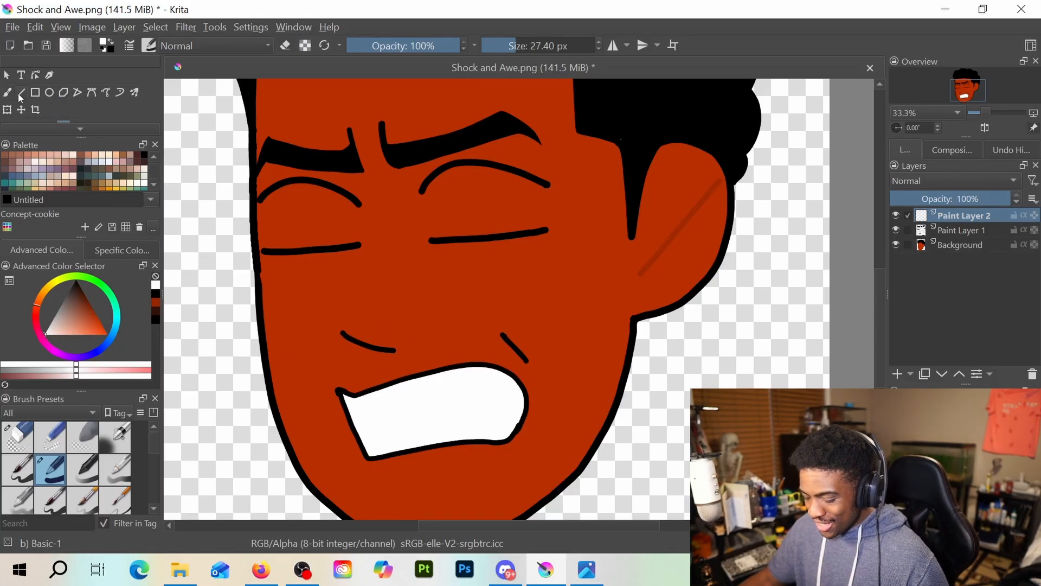
{"action": "left_click", "coordinate": [7, 92]}
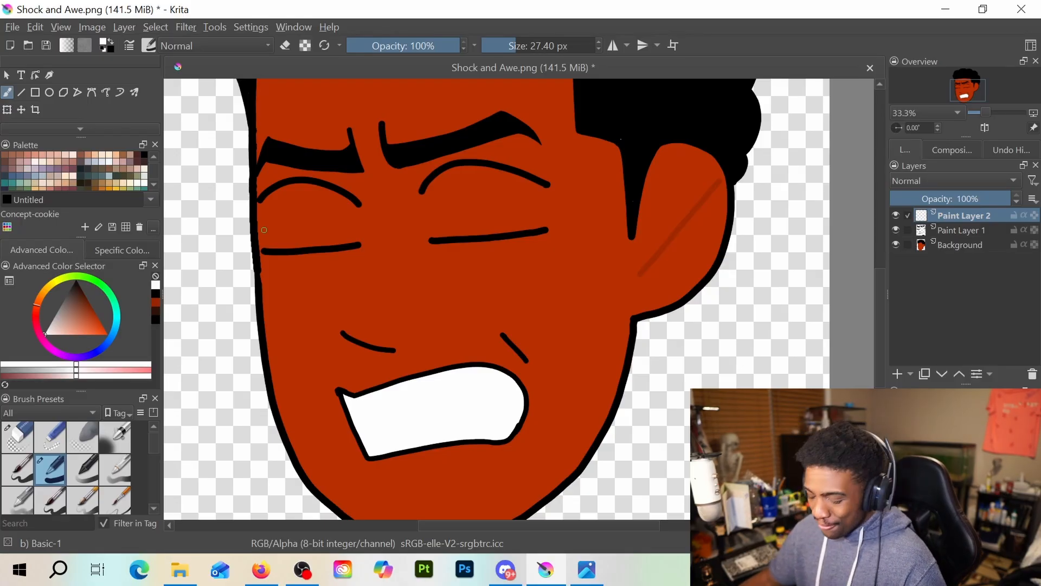
{"action": "left_click", "coordinate": [68, 129]}
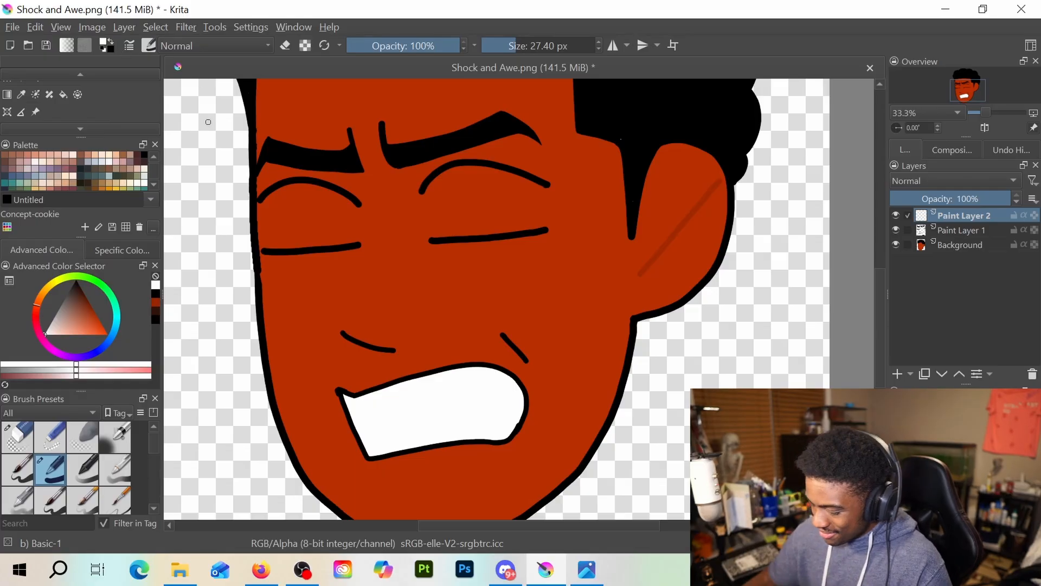
{"action": "key", "text": "e"}
{"action": "key", "text": "e"}
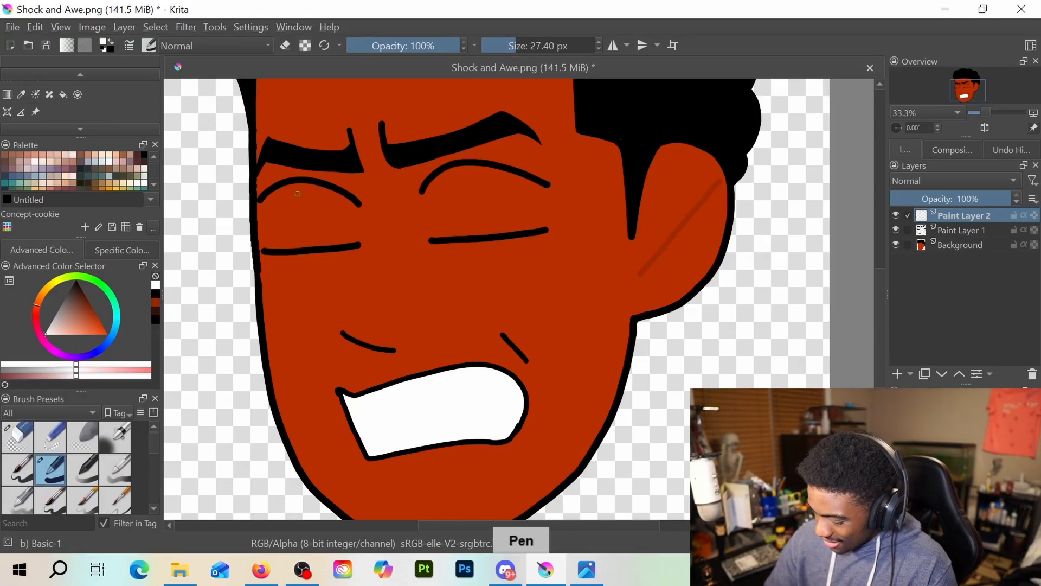
Paint both eyes white with a 60.40 px brush on Paint Layer 2, moving that layer below Paint Layer 1
{"action": "left_click_drag", "start_coordinate": [517, 48], "coordinate": [527, 43]}
{"action": "mouse_move", "coordinate": [286, 197]}
{"action": "left_mouse_down"}
{"action": "mouse_move", "coordinate": [274, 205]}
{"action": "mouse_move", "coordinate": [293, 225]}
{"action": "mouse_move", "coordinate": [312, 184]}
{"action": "mouse_move", "coordinate": [321, 192]}
{"action": "left_mouse_up"}
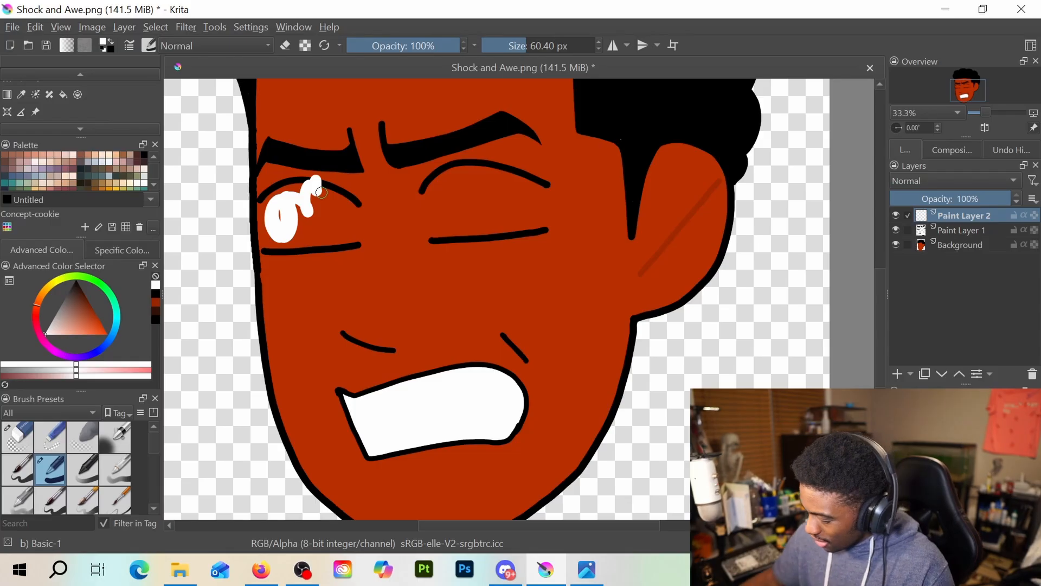
{"action": "mouse_move", "coordinate": [963, 215]}
{"action": "left_mouse_down"}
{"action": "mouse_move", "coordinate": [961, 275]}
{"action": "mouse_move", "coordinate": [965, 222]}
{"action": "left_mouse_up"}
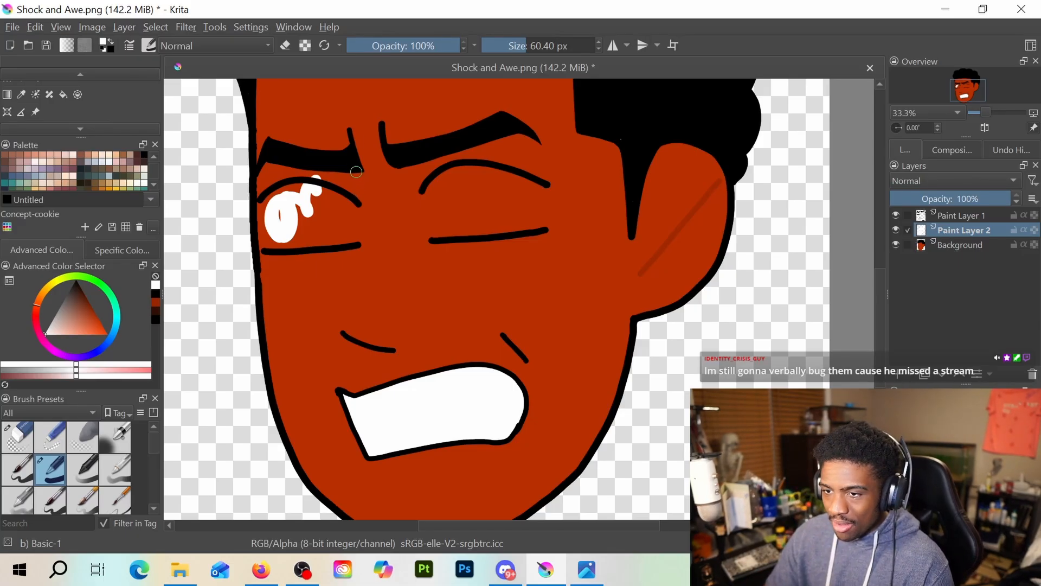
{"action": "mouse_move", "coordinate": [298, 219]}
{"action": "left_mouse_down"}
{"action": "mouse_move", "coordinate": [290, 197]}
{"action": "mouse_move", "coordinate": [273, 223]}
{"action": "mouse_move", "coordinate": [275, 200]}
{"action": "mouse_move", "coordinate": [272, 237]}
{"action": "mouse_move", "coordinate": [298, 246]}
{"action": "mouse_move", "coordinate": [270, 241]}
{"action": "mouse_move", "coordinate": [271, 197]}
{"action": "mouse_move", "coordinate": [271, 240]}
{"action": "mouse_move", "coordinate": [265, 203]}
{"action": "mouse_move", "coordinate": [273, 248]}
{"action": "mouse_move", "coordinate": [275, 218]}
{"action": "mouse_move", "coordinate": [301, 193]}
{"action": "mouse_move", "coordinate": [307, 229]}
{"action": "mouse_move", "coordinate": [313, 199]}
{"action": "mouse_move", "coordinate": [303, 197]}
{"action": "mouse_move", "coordinate": [309, 237]}
{"action": "mouse_move", "coordinate": [312, 201]}
{"action": "mouse_move", "coordinate": [316, 241]}
{"action": "mouse_move", "coordinate": [333, 209]}
{"action": "mouse_move", "coordinate": [324, 196]}
{"action": "mouse_move", "coordinate": [326, 230]}
{"action": "mouse_move", "coordinate": [340, 236]}
{"action": "mouse_move", "coordinate": [339, 194]}
{"action": "mouse_move", "coordinate": [348, 242]}
{"action": "mouse_move", "coordinate": [346, 201]}
{"action": "mouse_move", "coordinate": [345, 242]}
{"action": "left_mouse_up"}
{"action": "mouse_move", "coordinate": [445, 183]}
{"action": "left_mouse_down"}
{"action": "mouse_move", "coordinate": [440, 238]}
{"action": "mouse_move", "coordinate": [434, 188]}
{"action": "mouse_move", "coordinate": [440, 209]}
{"action": "mouse_move", "coordinate": [454, 202]}
{"action": "mouse_move", "coordinate": [450, 183]}
{"action": "mouse_move", "coordinate": [452, 233]}
{"action": "mouse_move", "coordinate": [458, 174]}
{"action": "mouse_move", "coordinate": [452, 198]}
{"action": "mouse_move", "coordinate": [464, 218]}
{"action": "mouse_move", "coordinate": [457, 174]}
{"action": "mouse_move", "coordinate": [436, 194]}
{"action": "mouse_move", "coordinate": [458, 215]}
{"action": "mouse_move", "coordinate": [474, 173]}
{"action": "mouse_move", "coordinate": [460, 227]}
{"action": "mouse_move", "coordinate": [470, 227]}
{"action": "mouse_move", "coordinate": [459, 232]}
{"action": "mouse_move", "coordinate": [510, 231]}
{"action": "mouse_move", "coordinate": [481, 221]}
{"action": "mouse_move", "coordinate": [487, 181]}
{"action": "mouse_move", "coordinate": [480, 200]}
{"action": "mouse_move", "coordinate": [494, 216]}
{"action": "mouse_move", "coordinate": [471, 175]}
{"action": "mouse_move", "coordinate": [502, 176]}
{"action": "mouse_move", "coordinate": [511, 230]}
{"action": "mouse_move", "coordinate": [519, 192]}
{"action": "mouse_move", "coordinate": [514, 208]}
{"action": "mouse_move", "coordinate": [524, 214]}
{"action": "mouse_move", "coordinate": [514, 192]}
{"action": "mouse_move", "coordinate": [529, 213]}
{"action": "mouse_move", "coordinate": [533, 194]}
{"action": "mouse_move", "coordinate": [533, 216]}
{"action": "mouse_move", "coordinate": [540, 198]}
{"action": "mouse_move", "coordinate": [538, 218]}
{"action": "mouse_move", "coordinate": [539, 187]}
{"action": "mouse_move", "coordinate": [498, 168]}
{"action": "mouse_move", "coordinate": [533, 187]}
{"action": "mouse_move", "coordinate": [539, 212]}
{"action": "mouse_move", "coordinate": [536, 184]}
{"action": "mouse_move", "coordinate": [540, 222]}
{"action": "mouse_move", "coordinate": [535, 185]}
{"action": "left_mouse_up"}
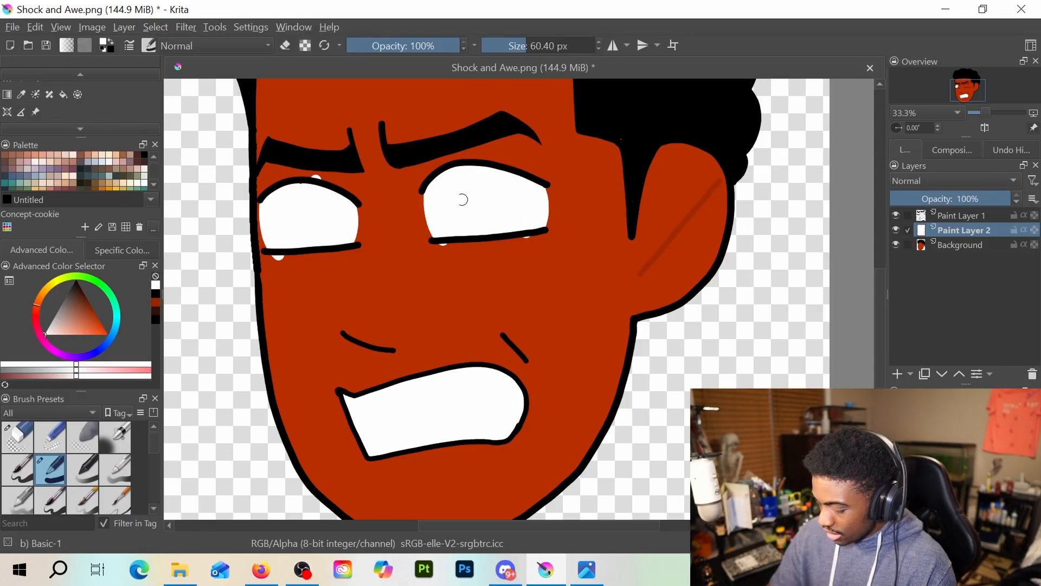
Erase the white paint spilling past the upper and lower lid lines of both eyes on Paint Layer 2
{"action": "key", "text": "e"}
{"action": "key", "text": "e"}
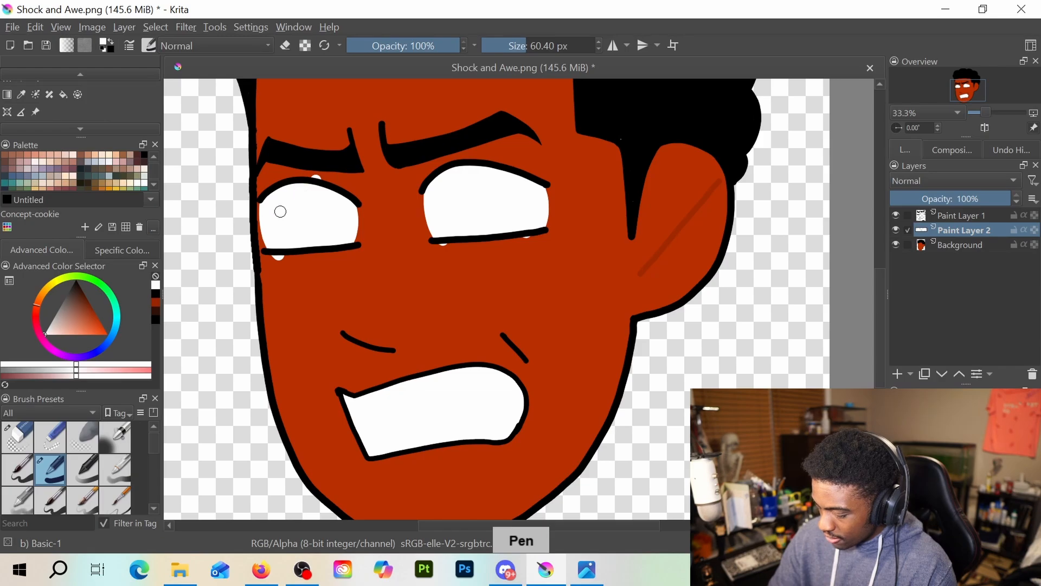
{"action": "key", "text": "e"}
{"action": "mouse_move", "coordinate": [299, 245]}
{"action": "left_mouse_down"}
{"action": "mouse_move", "coordinate": [280, 259]}
{"action": "mouse_move", "coordinate": [293, 258]}
{"action": "left_mouse_up"}
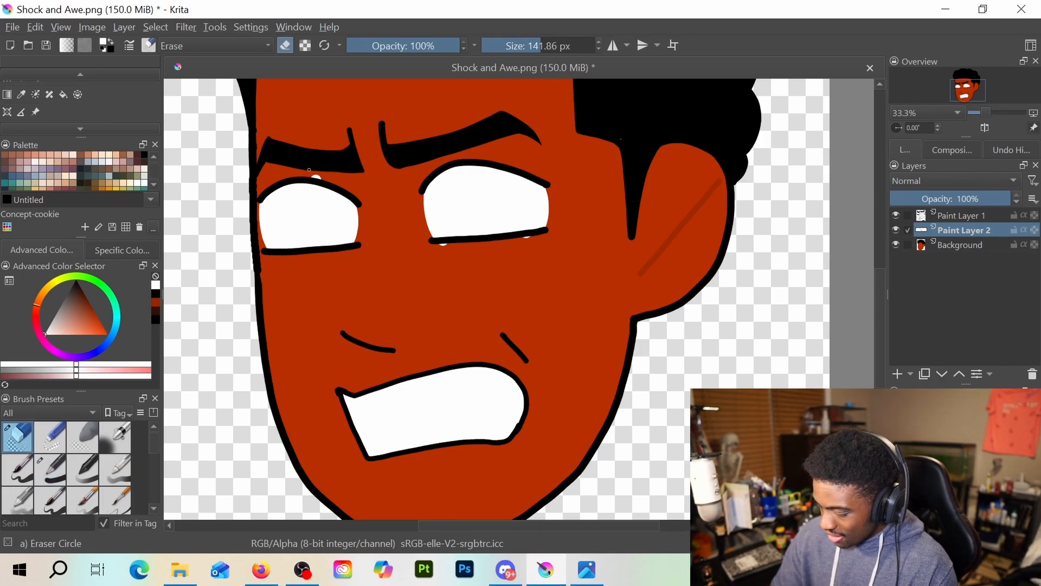
{"action": "left_click", "coordinate": [318, 177]}
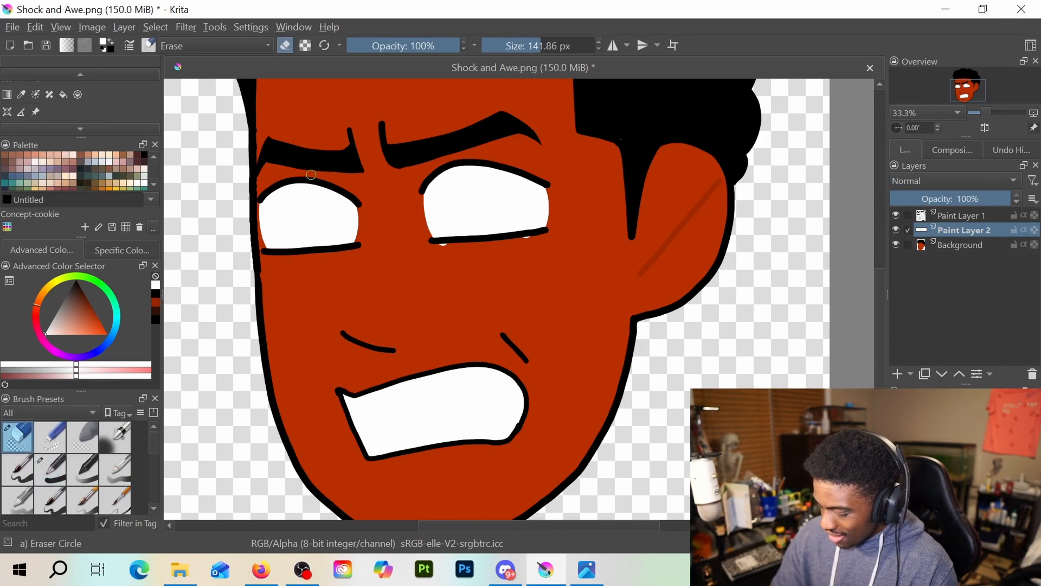
{"action": "left_click", "coordinate": [444, 247]}
{"action": "left_click_drag", "start_coordinate": [478, 247], "coordinate": [552, 241]}
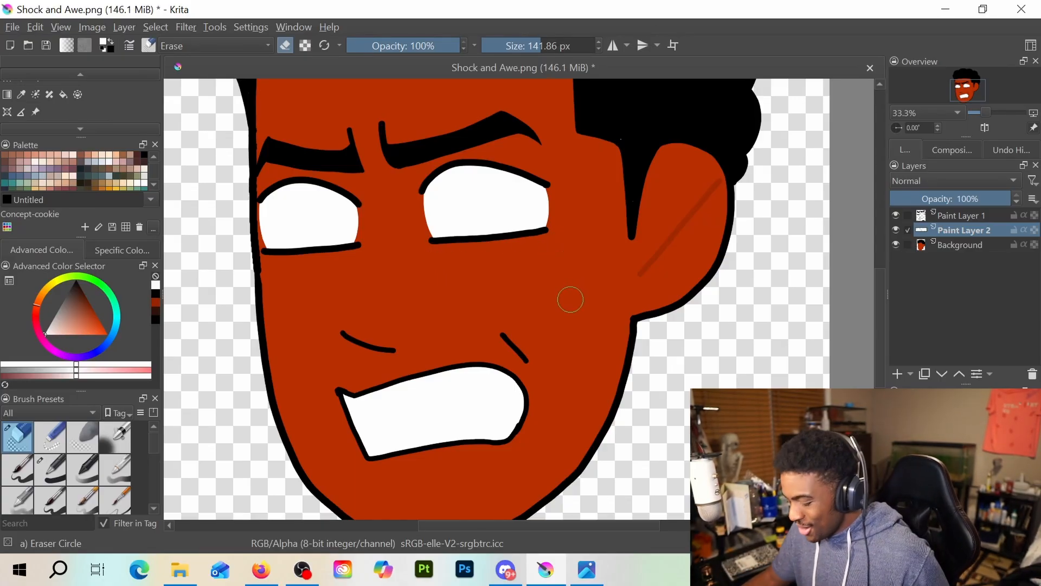
Extend the left eye's white outward on both sides to the ends of its lid lines with the 60.40 px brush
{"action": "scroll", "coordinate": [551, 323], "scroll_direction": "down", "scroll_amount": 3}
{"action": "scroll", "coordinate": [455, 249], "scroll_direction": "up", "scroll_amount": 3}
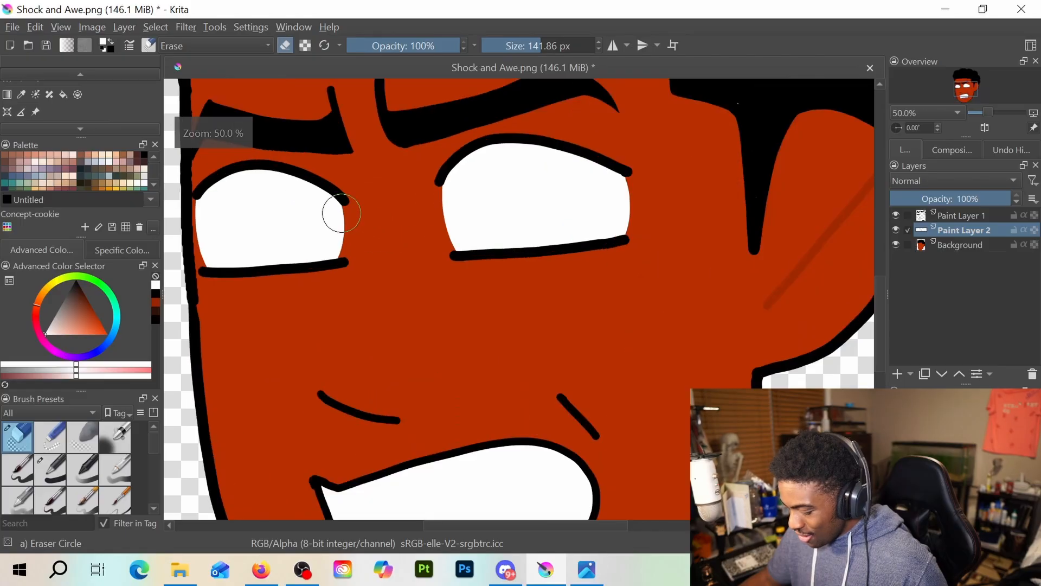
{"action": "key", "text": "slash"}
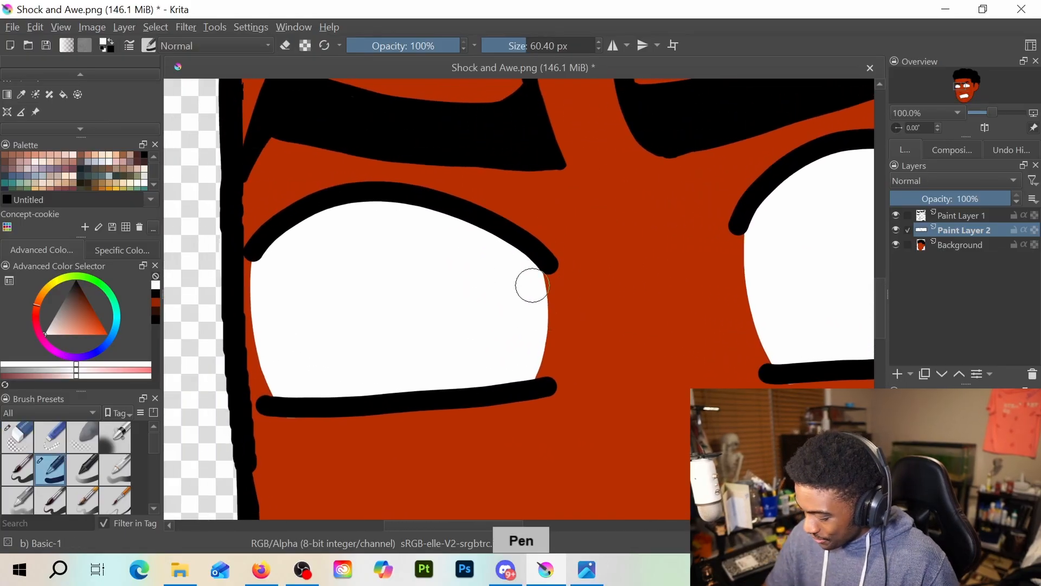
{"action": "mouse_move", "coordinate": [533, 276]}
{"action": "left_mouse_down"}
{"action": "mouse_move", "coordinate": [541, 314]}
{"action": "mouse_move", "coordinate": [526, 370]}
{"action": "mouse_move", "coordinate": [535, 371]}
{"action": "mouse_move", "coordinate": [533, 275]}
{"action": "mouse_move", "coordinate": [542, 312]}
{"action": "mouse_move", "coordinate": [532, 371]}
{"action": "mouse_move", "coordinate": [536, 274]}
{"action": "left_mouse_up"}
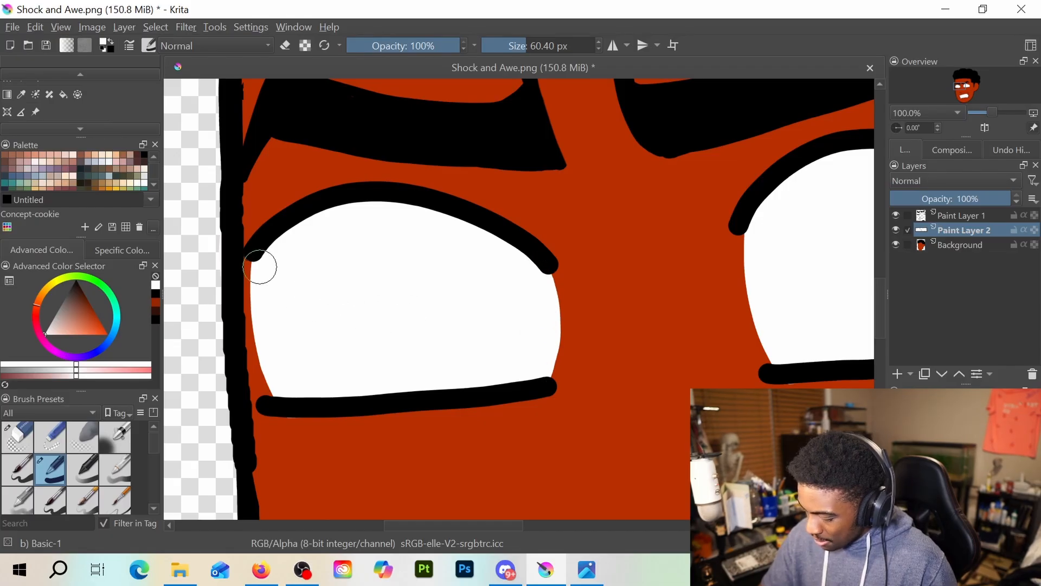
{"action": "mouse_move", "coordinate": [261, 262]}
{"action": "left_mouse_down"}
{"action": "mouse_move", "coordinate": [278, 367]}
{"action": "mouse_move", "coordinate": [272, 352]}
{"action": "mouse_move", "coordinate": [268, 295]}
{"action": "mouse_move", "coordinate": [289, 382]}
{"action": "mouse_move", "coordinate": [263, 277]}
{"action": "mouse_move", "coordinate": [281, 374]}
{"action": "mouse_move", "coordinate": [266, 315]}
{"action": "mouse_move", "coordinate": [273, 363]}
{"action": "mouse_move", "coordinate": [298, 397]}
{"action": "left_mouse_up"}
{"action": "scroll", "coordinate": [336, 384], "scroll_direction": "down", "scroll_amount": 1}
{"action": "scroll", "coordinate": [337, 384], "scroll_direction": "down", "scroll_amount": 4}
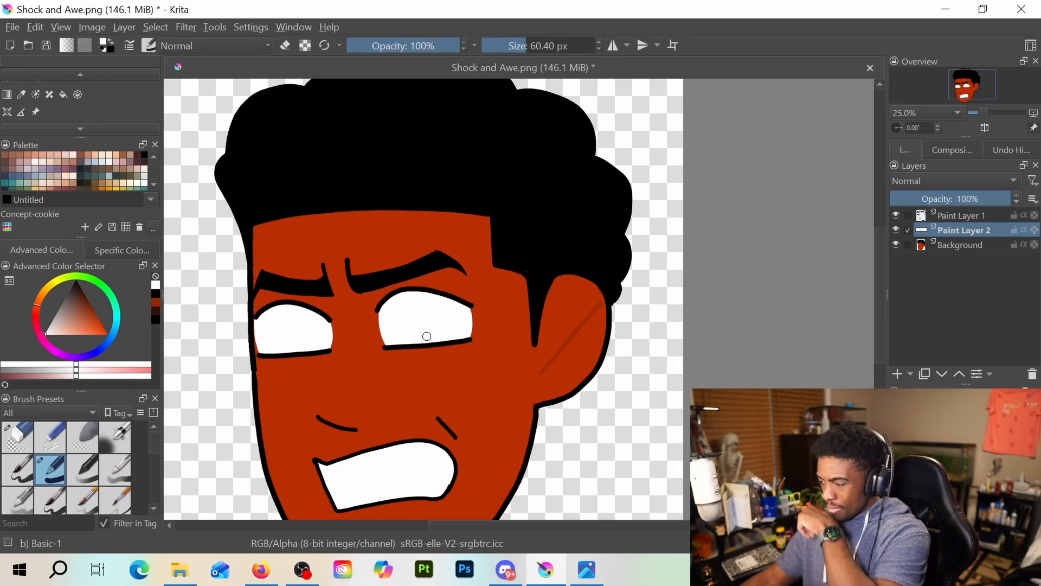
Make Paint Layer 1 active, switch the painting colour to black and set the brush size to 40.89 px
{"action": "scroll", "coordinate": [482, 332], "scroll_direction": "up", "scroll_amount": 1}
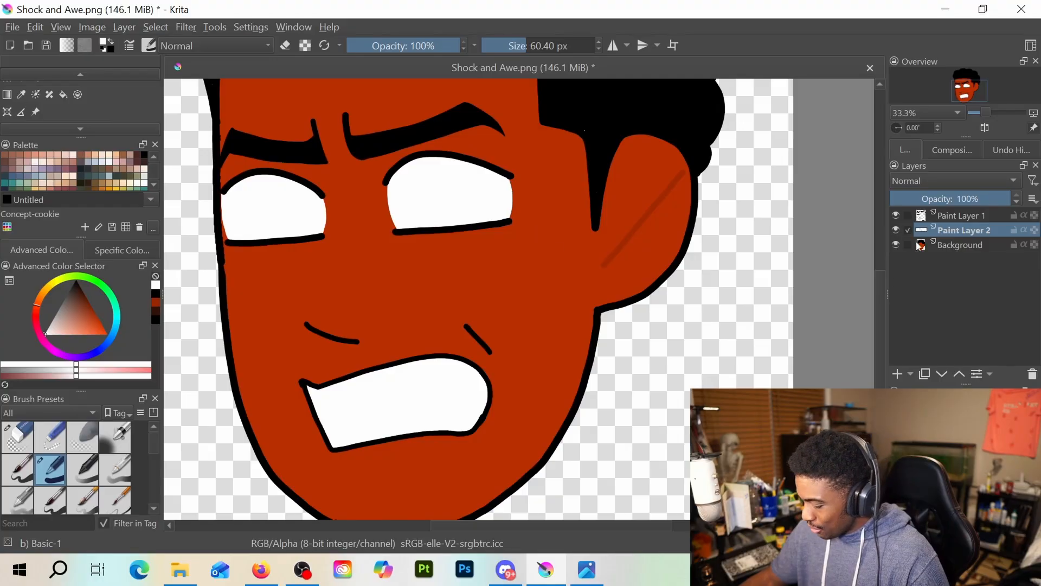
{"action": "left_click", "coordinate": [963, 216]}
{"action": "scroll", "coordinate": [481, 257], "scroll_direction": "down", "scroll_amount": 1}
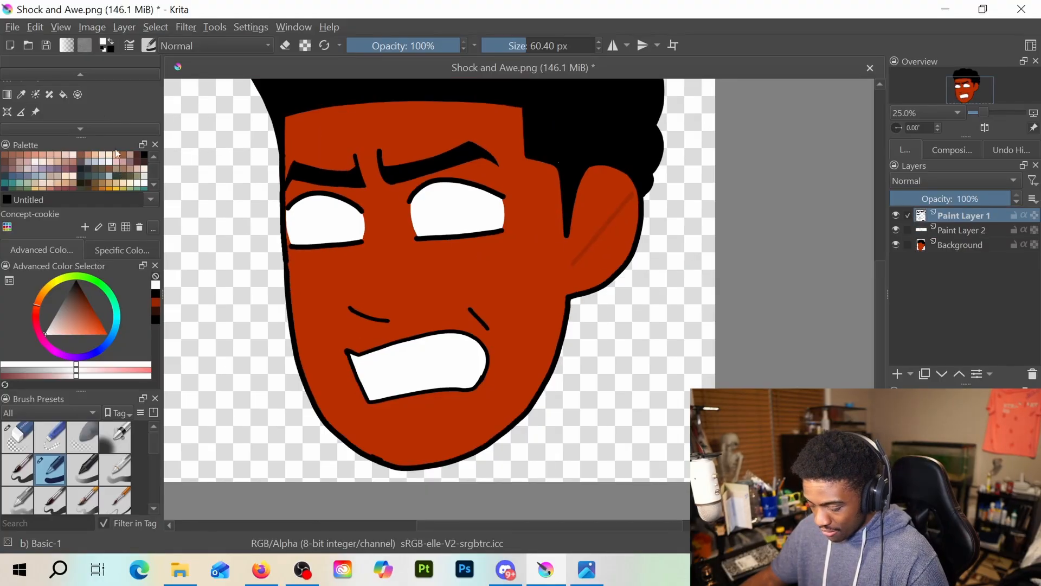
{"action": "scroll", "coordinate": [82, 106], "scroll_direction": "up", "scroll_amount": 2}
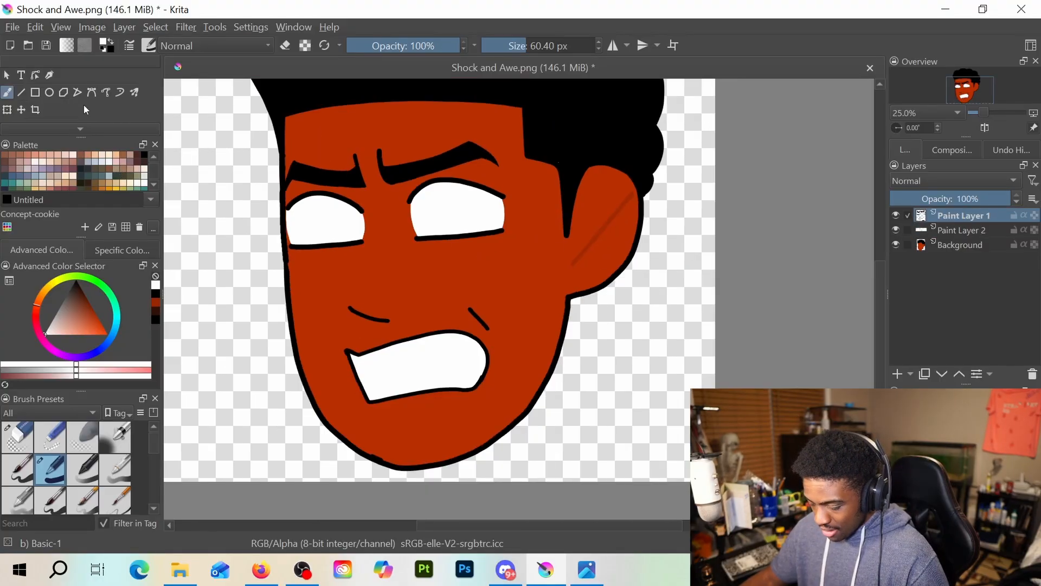
{"action": "left_click", "coordinate": [111, 46]}
{"action": "left_click_drag", "start_coordinate": [524, 46], "coordinate": [521, 46]}
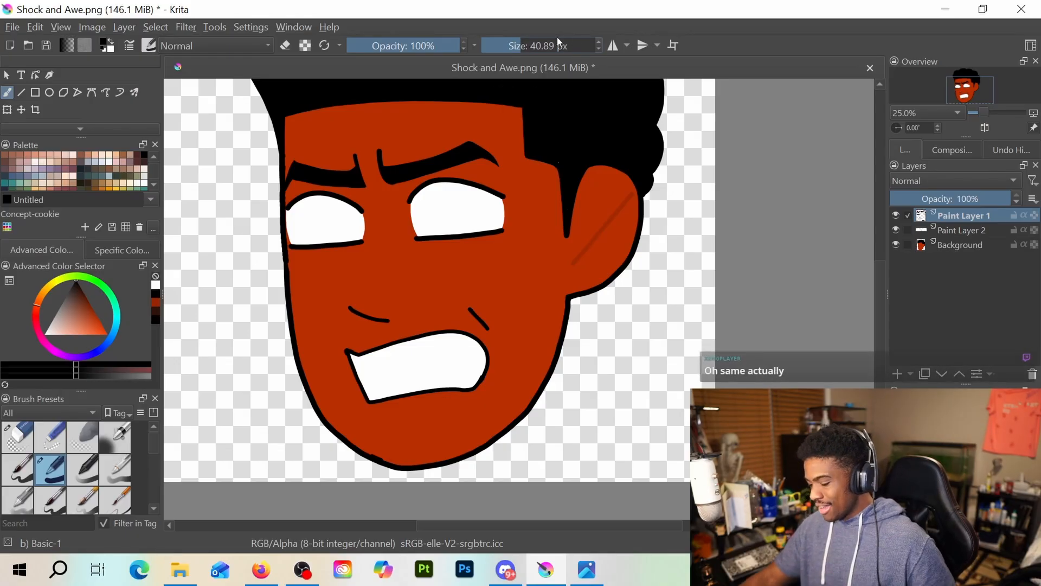
{"action": "mouse_move", "coordinate": [532, 42]}
{"action": "left_mouse_down"}
{"action": "mouse_move", "coordinate": [543, 43]}
{"action": "mouse_move", "coordinate": [521, 37]}
{"action": "left_mouse_up"}
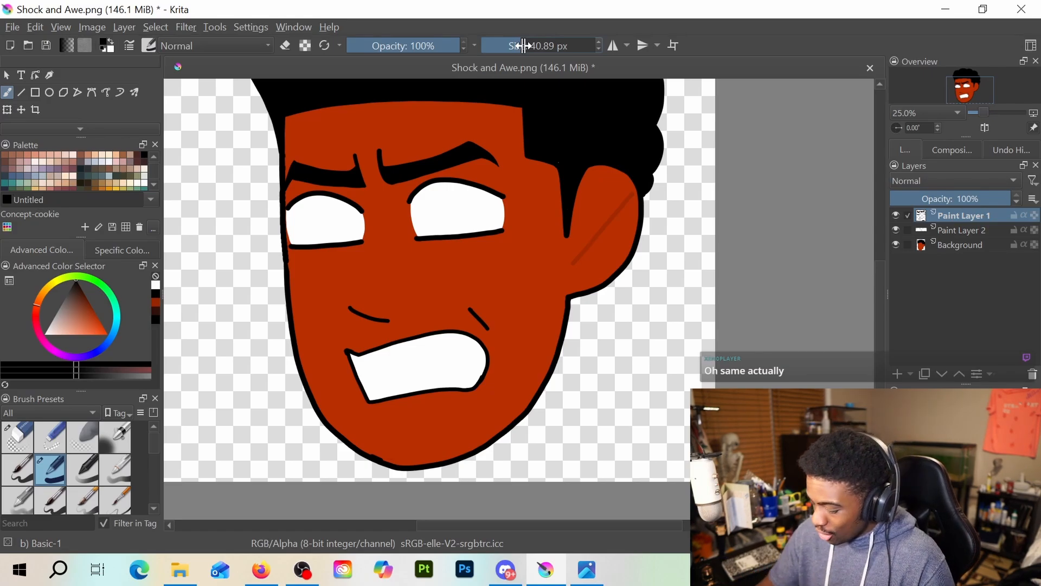
{"action": "scroll", "coordinate": [351, 286], "scroll_direction": "up", "scroll_amount": 1}
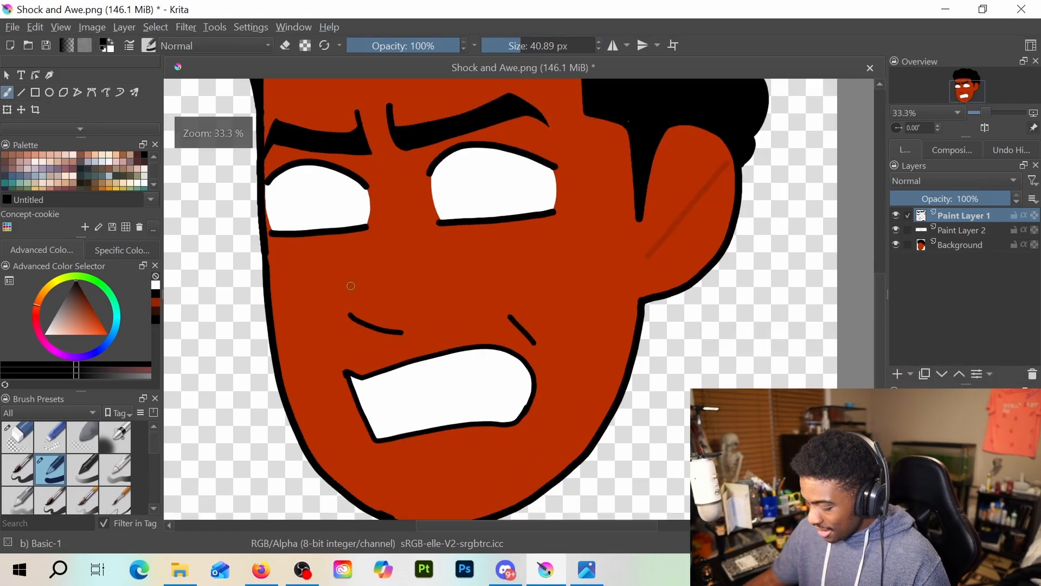
{"action": "scroll", "coordinate": [351, 286], "scroll_direction": "up", "scroll_amount": 1}
{"action": "scroll", "coordinate": [355, 279], "scroll_direction": "down", "scroll_amount": 1}
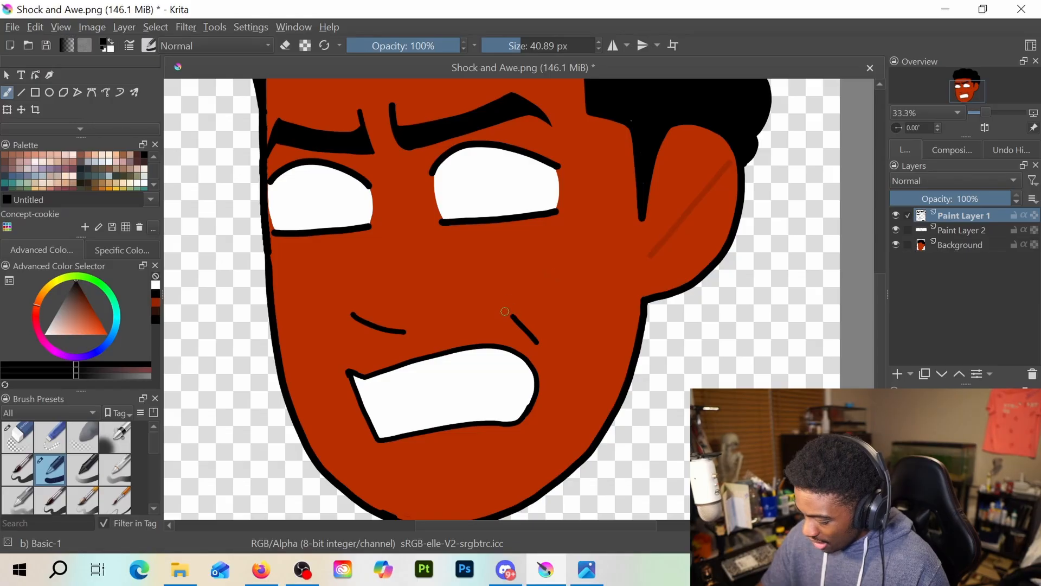
Erase the short slanted crease above the mouth's right side on Paint Layer 1
{"action": "key", "text": "e"}
{"action": "left_click_drag", "start_coordinate": [513, 314], "coordinate": [539, 343]}
{"action": "key", "text": "e"}
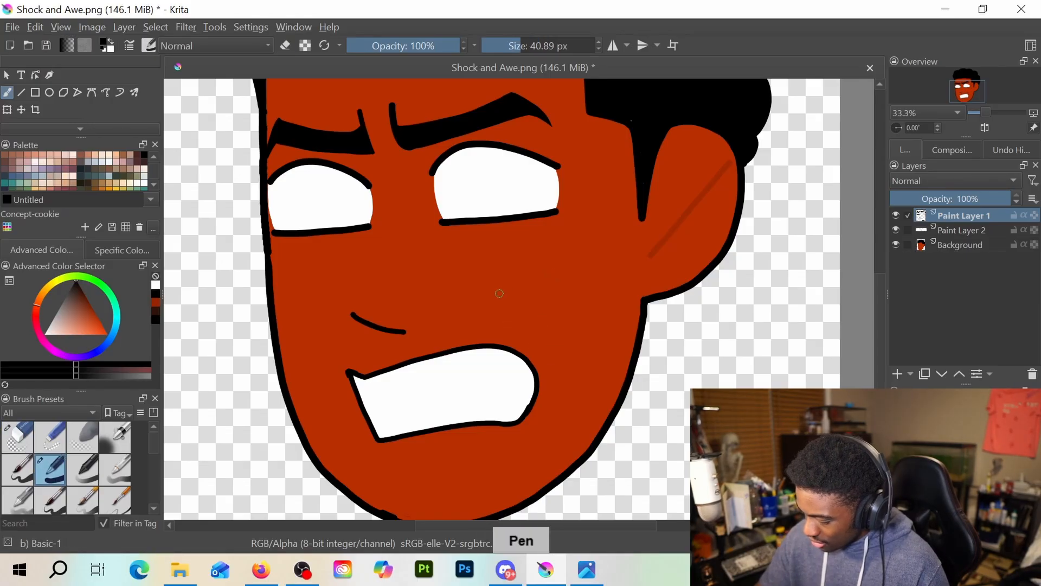
Draw a longer slanted black crease beside the mouth's right end with a 23.67 px brush, undoing the thicker and overlong attempts
{"action": "left_click_drag", "start_coordinate": [496, 289], "coordinate": [553, 373]}
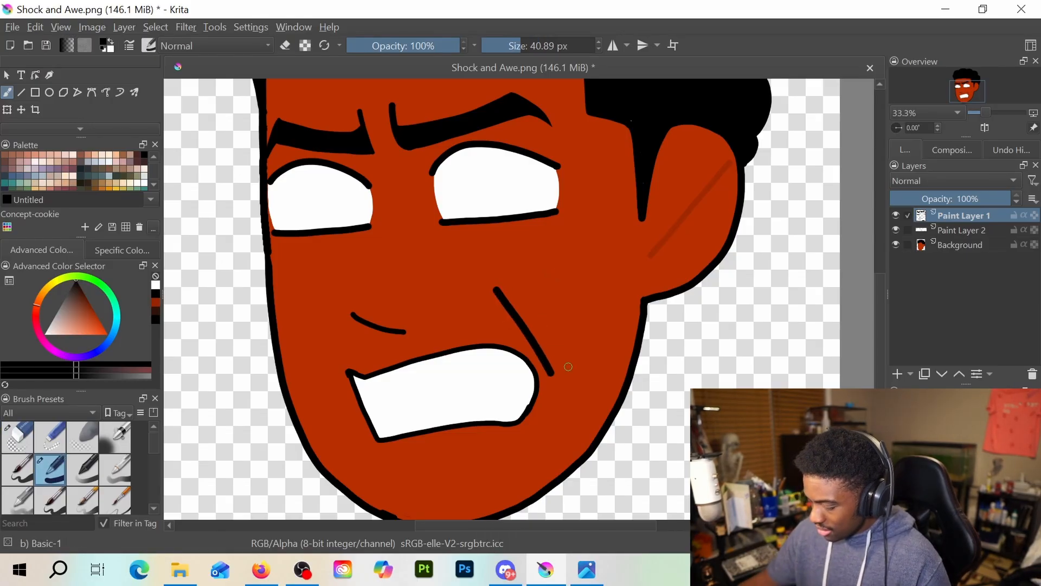
{"action": "key", "text": "ctrl+z"}
{"action": "left_click_drag", "start_coordinate": [516, 45], "coordinate": [497, 46]}
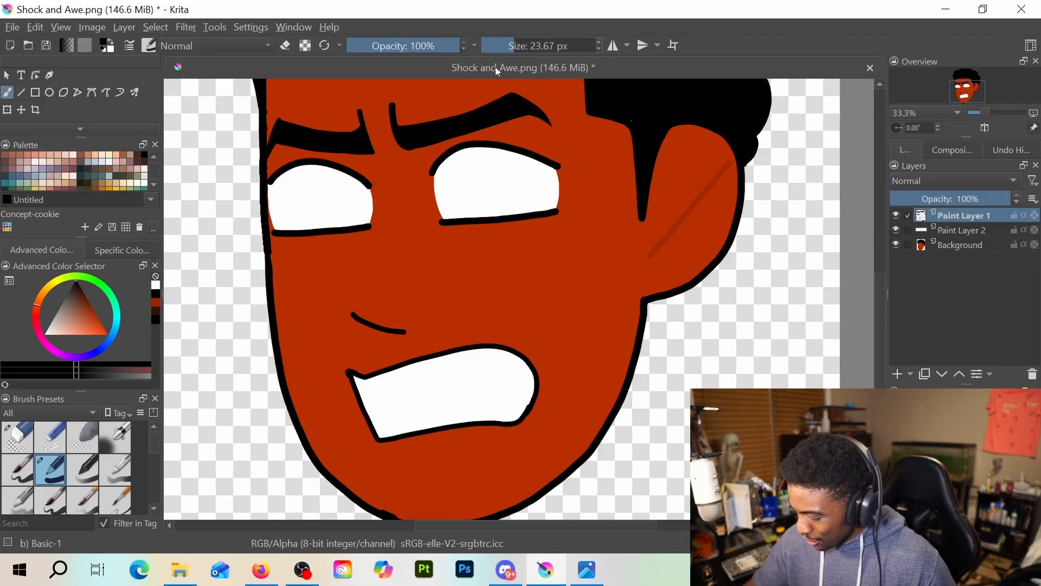
{"action": "left_click_drag", "start_coordinate": [504, 293], "coordinate": [562, 381]}
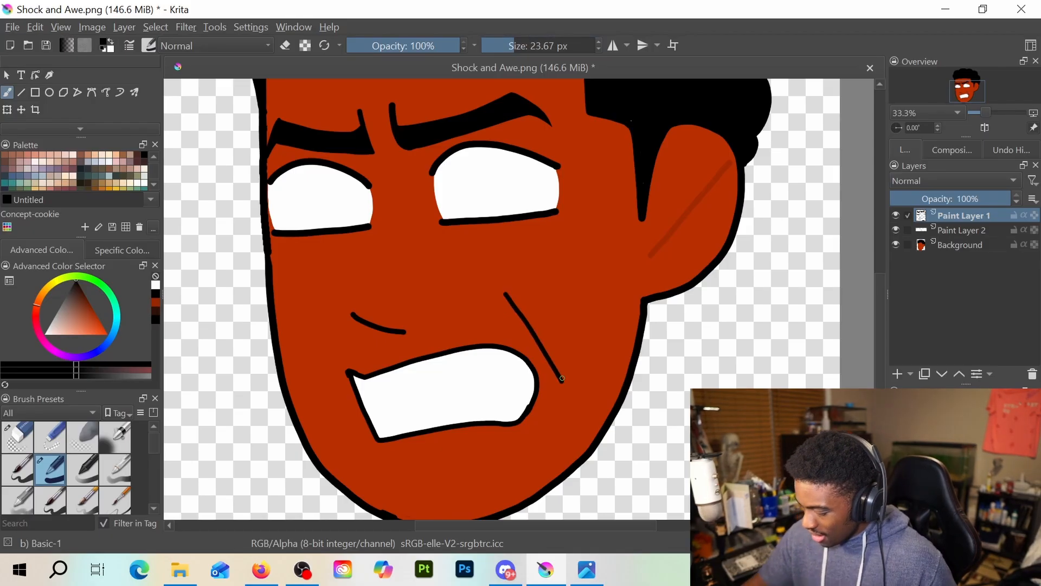
{"action": "key", "text": "ctrl+z"}
{"action": "left_click_drag", "start_coordinate": [509, 296], "coordinate": [555, 367]}
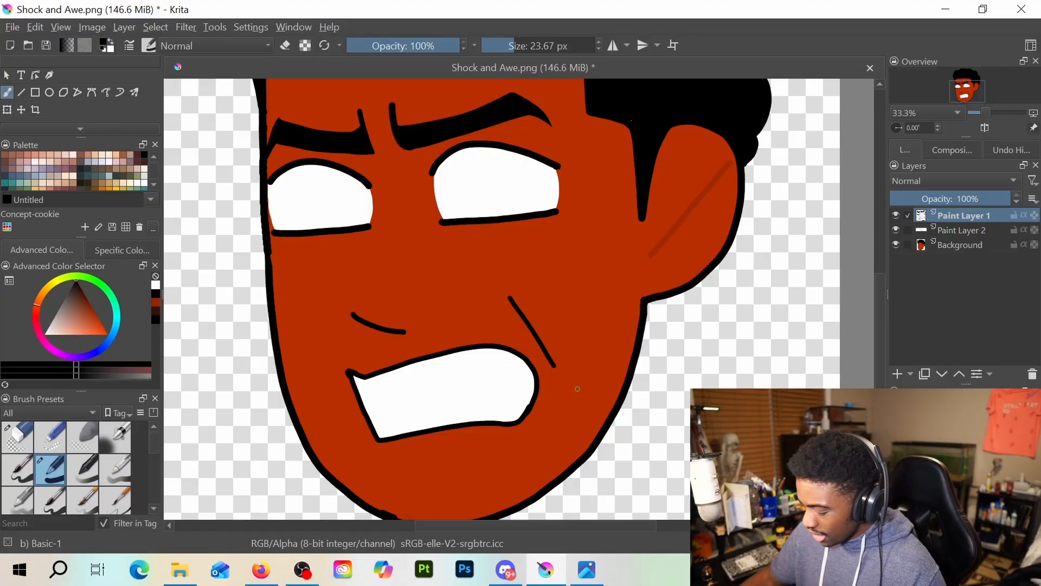
{"action": "scroll", "coordinate": [571, 360], "scroll_direction": "down", "scroll_amount": 2}
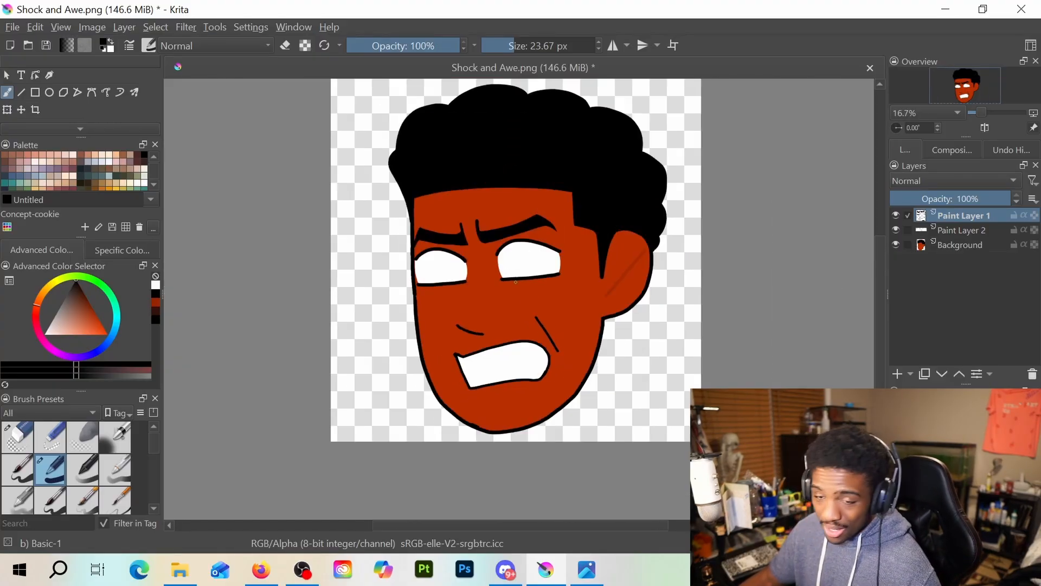
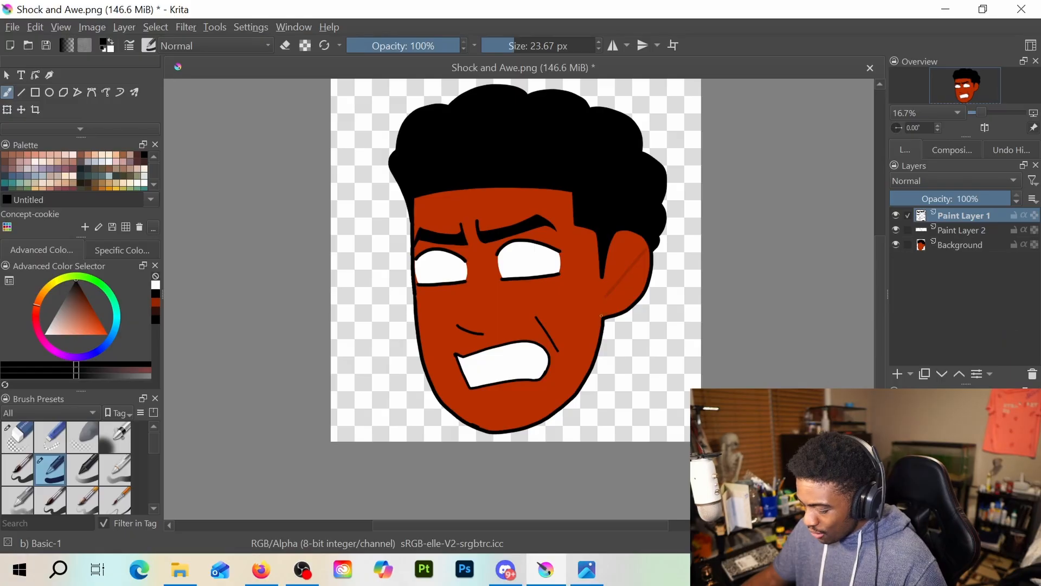
Draw a small hooked dark red crease on the forehead above the right eyebrow's inner end with the 23.67 px brush, undoing rejected attempts
{"action": "scroll", "coordinate": [592, 307], "scroll_direction": "up", "scroll_amount": 2}
{"action": "left_click_drag", "start_coordinate": [481, 268], "coordinate": [648, 406]}
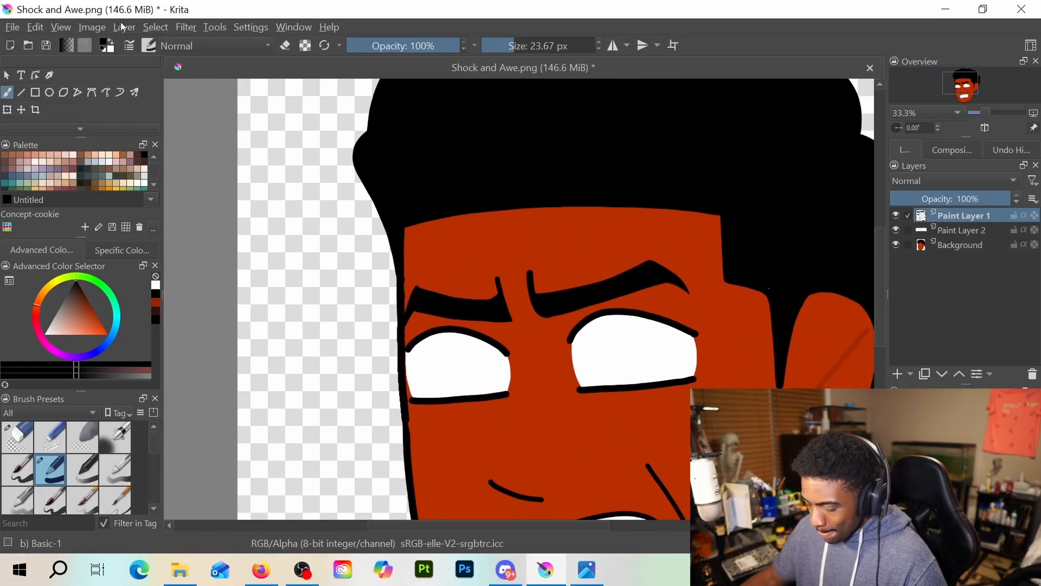
{"action": "left_click", "coordinate": [156, 301]}
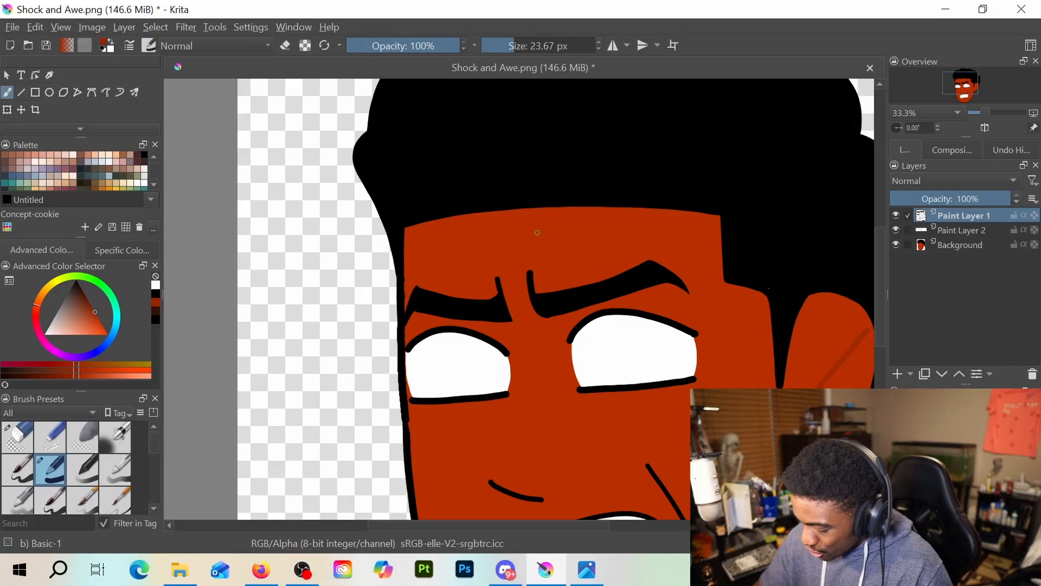
{"action": "left_click_drag", "start_coordinate": [552, 246], "coordinate": [521, 257]}
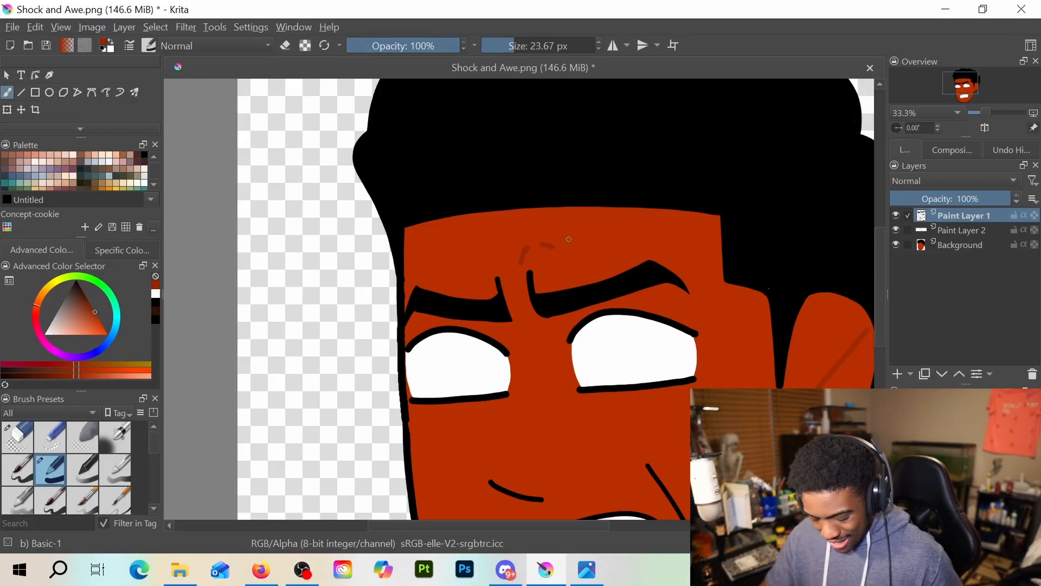
{"action": "key", "text": "ctrl+z"}
{"action": "key", "text": "ctrl+z"}
{"action": "left_click_drag", "start_coordinate": [545, 259], "coordinate": [517, 258]}
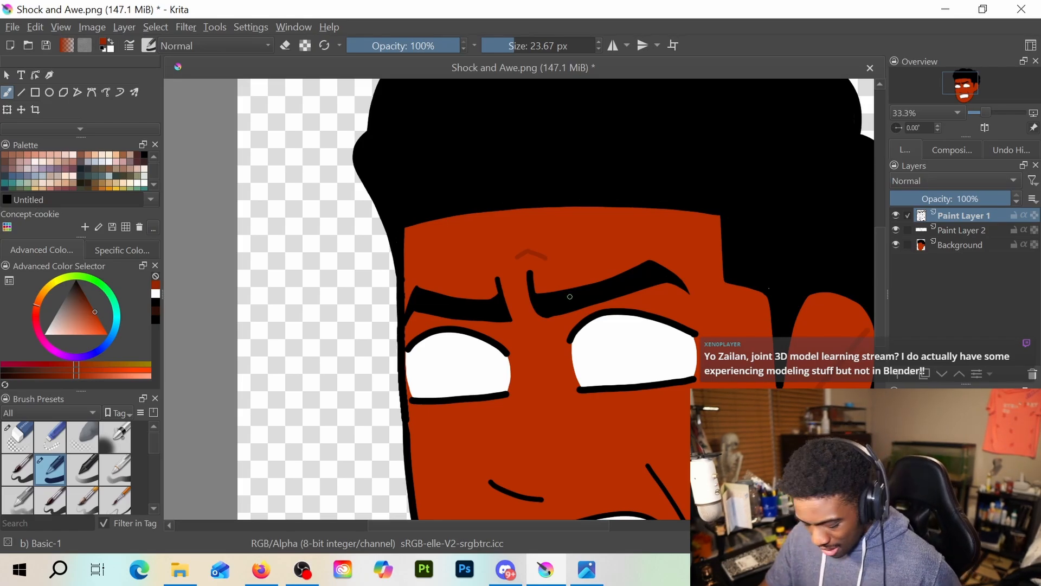
{"action": "key", "text": "ctrl+z"}
{"action": "key", "text": "ctrl+z"}
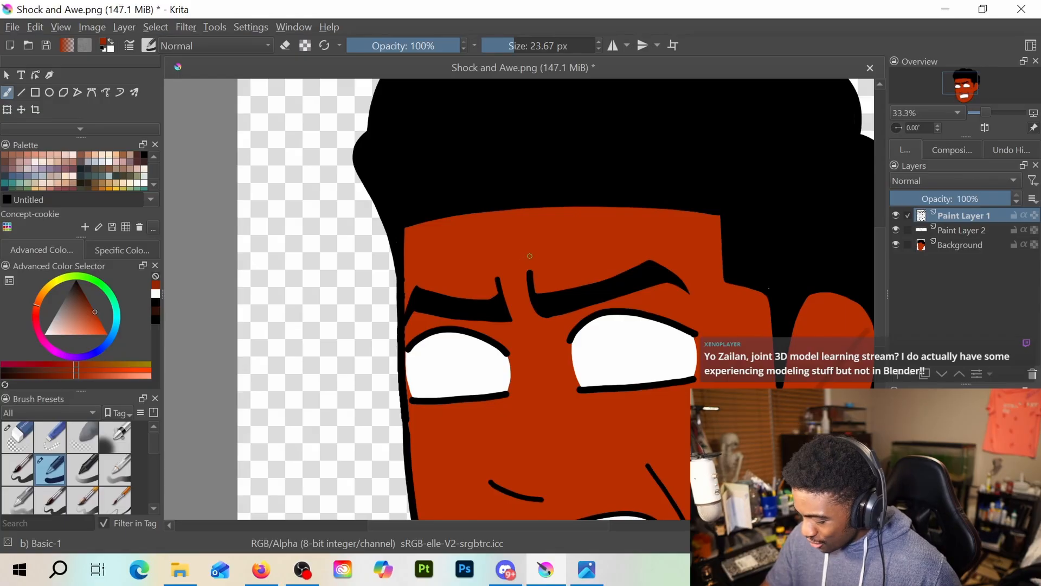
{"action": "mouse_move", "coordinate": [515, 268]}
{"action": "left_mouse_down"}
{"action": "mouse_move", "coordinate": [563, 253]}
{"action": "mouse_move", "coordinate": [535, 257]}
{"action": "left_mouse_up"}
{"action": "key", "text": "ctrl+z"}
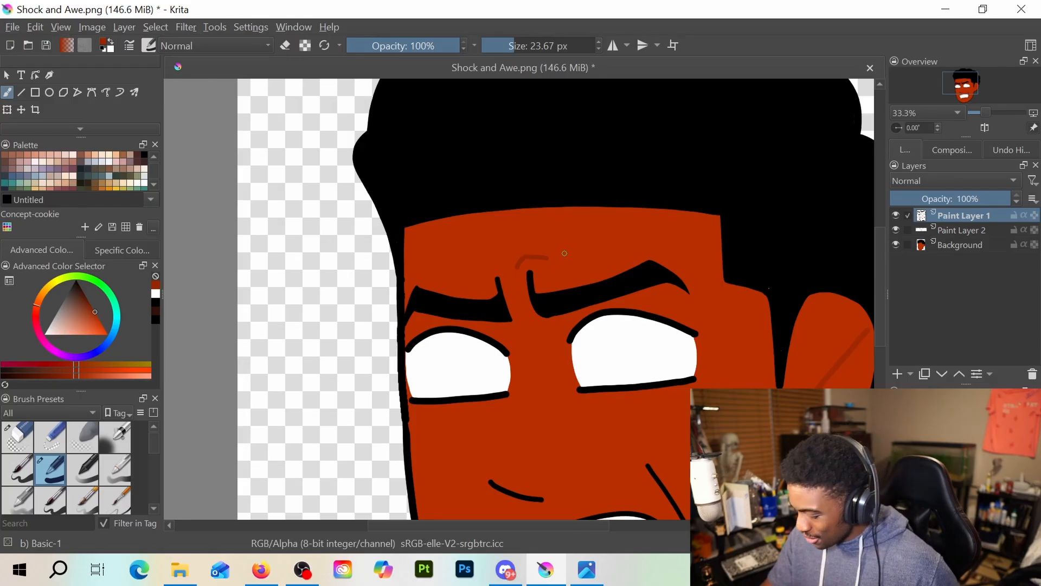
Draw an angled dark red crease beneath the mouth, bending its right end down towards the chin
{"action": "scroll", "coordinate": [569, 339], "scroll_direction": "down", "scroll_amount": 2}
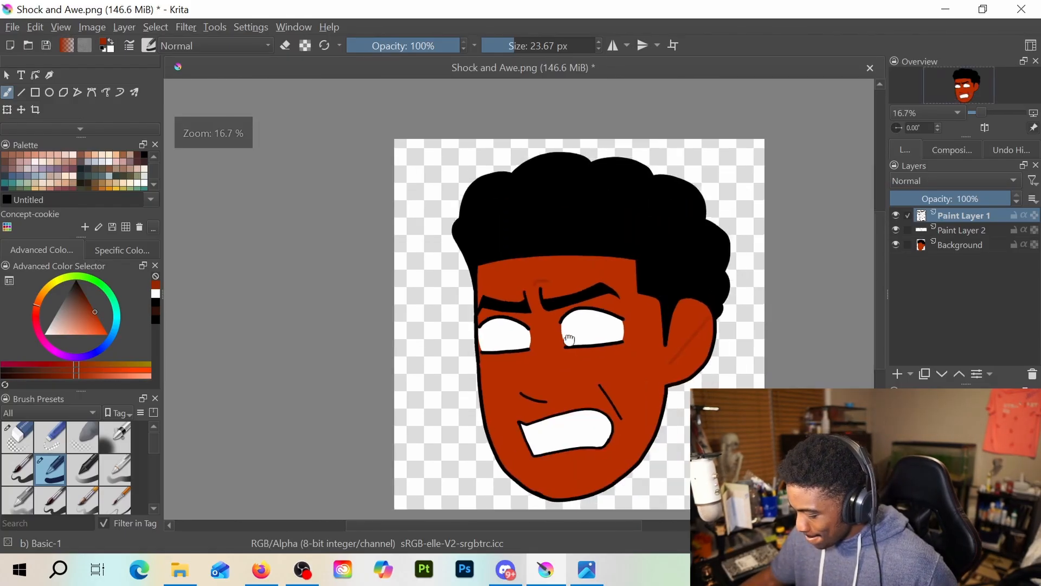
{"action": "left_click_drag", "start_coordinate": [569, 338], "coordinate": [534, 282]}
{"action": "scroll", "coordinate": [544, 402], "scroll_direction": "up", "scroll_amount": 2}
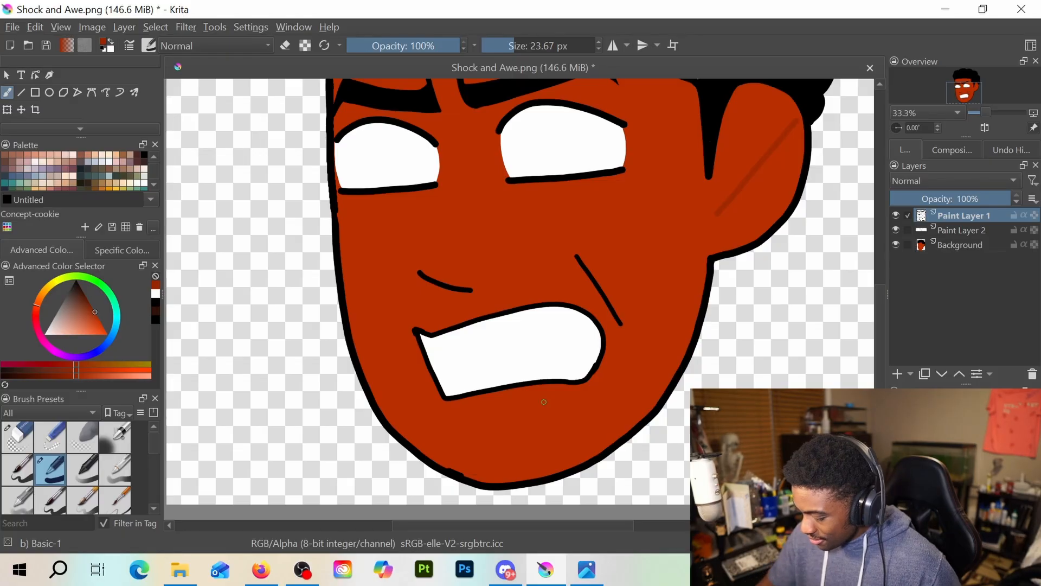
{"action": "left_click_drag", "start_coordinate": [480, 408], "coordinate": [536, 402]}
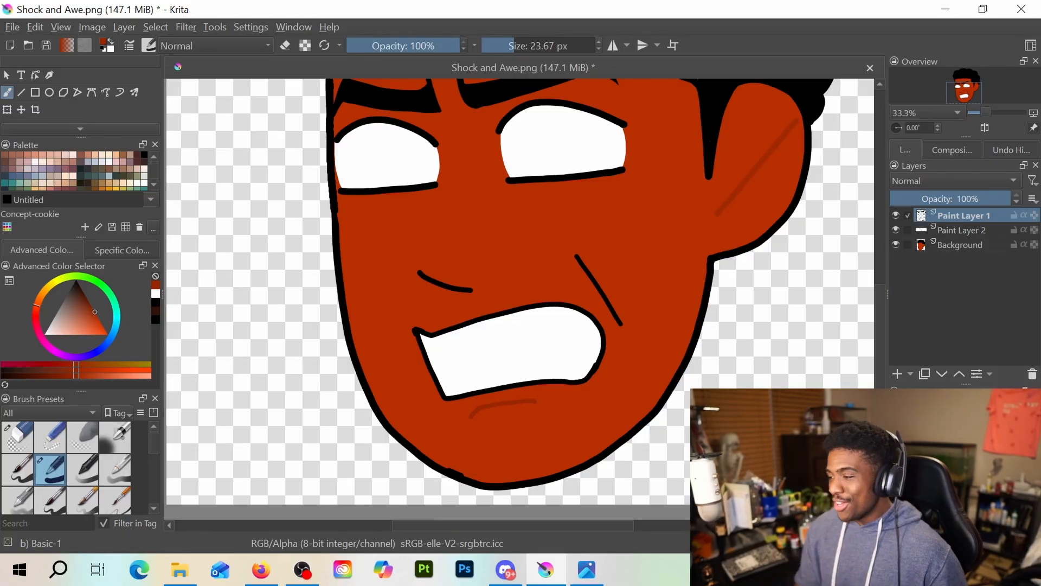
{"action": "left_click_drag", "start_coordinate": [533, 401], "coordinate": [545, 405]}
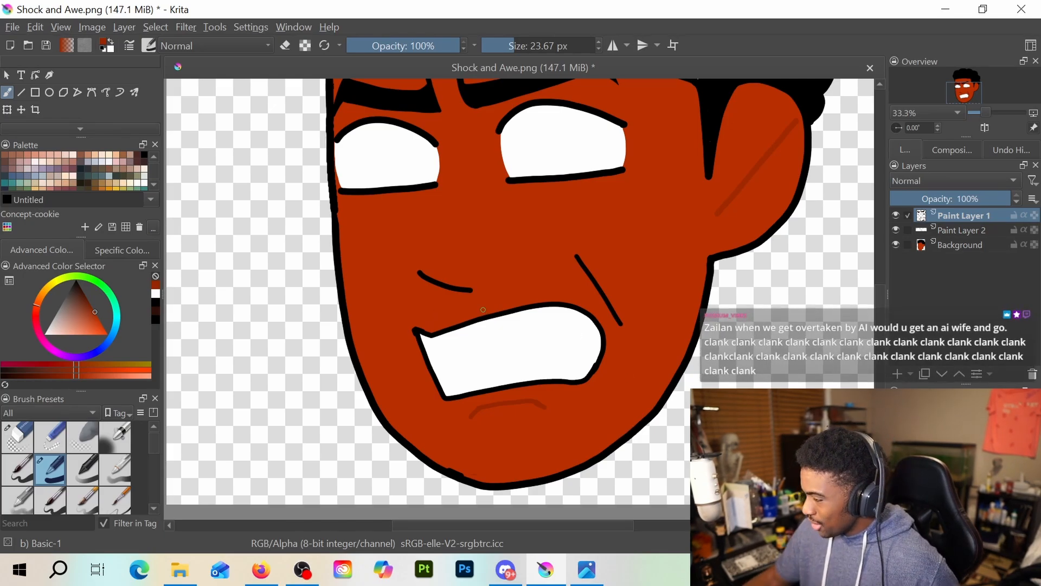
Draw a short dark red crease under the right eye's inner corner and two small wrinkles beside its outer corner
{"action": "mouse_move", "coordinate": [531, 232]}
{"action": "left_mouse_down"}
{"action": "mouse_move", "coordinate": [551, 313]}
{"action": "mouse_move", "coordinate": [541, 343]}
{"action": "left_mouse_up"}
{"action": "scroll", "coordinate": [544, 297], "scroll_direction": "up", "scroll_amount": 1}
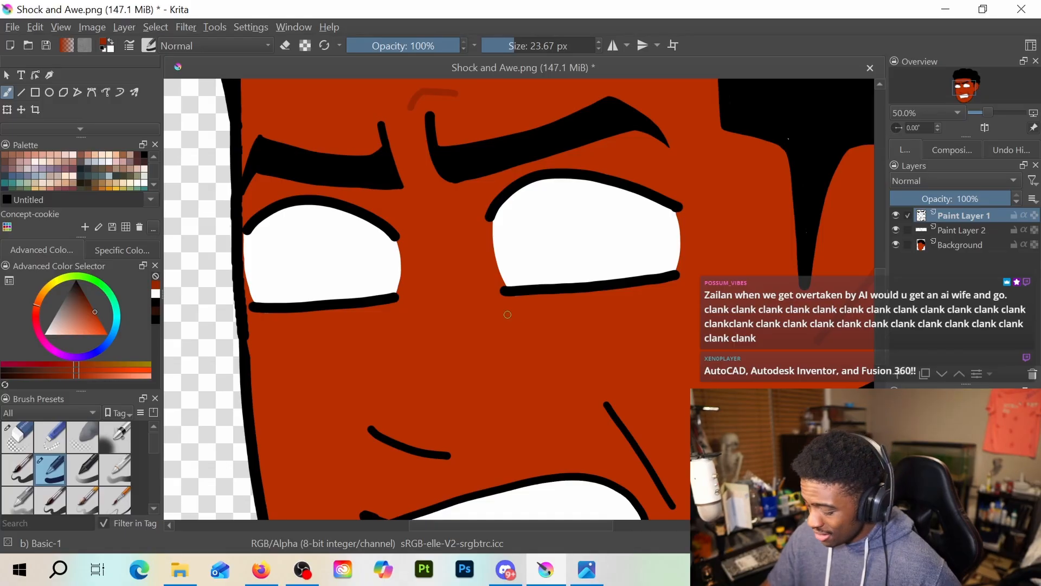
{"action": "left_click_drag", "start_coordinate": [495, 302], "coordinate": [503, 318]}
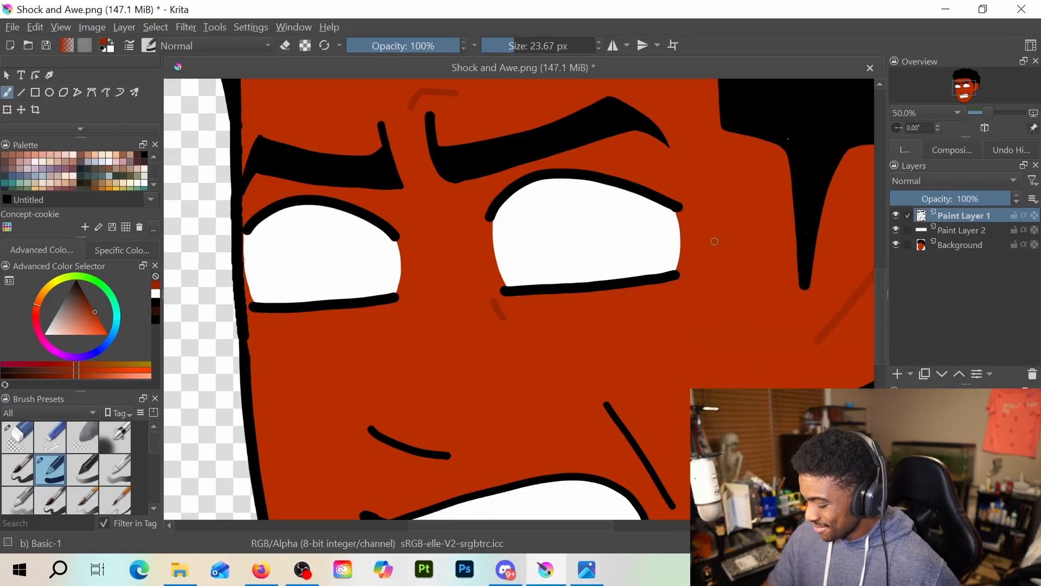
{"action": "mouse_move", "coordinate": [714, 243]}
{"action": "left_mouse_down"}
{"action": "mouse_move", "coordinate": [738, 228]}
{"action": "mouse_move", "coordinate": [728, 255]}
{"action": "mouse_move", "coordinate": [762, 251]}
{"action": "left_mouse_up"}
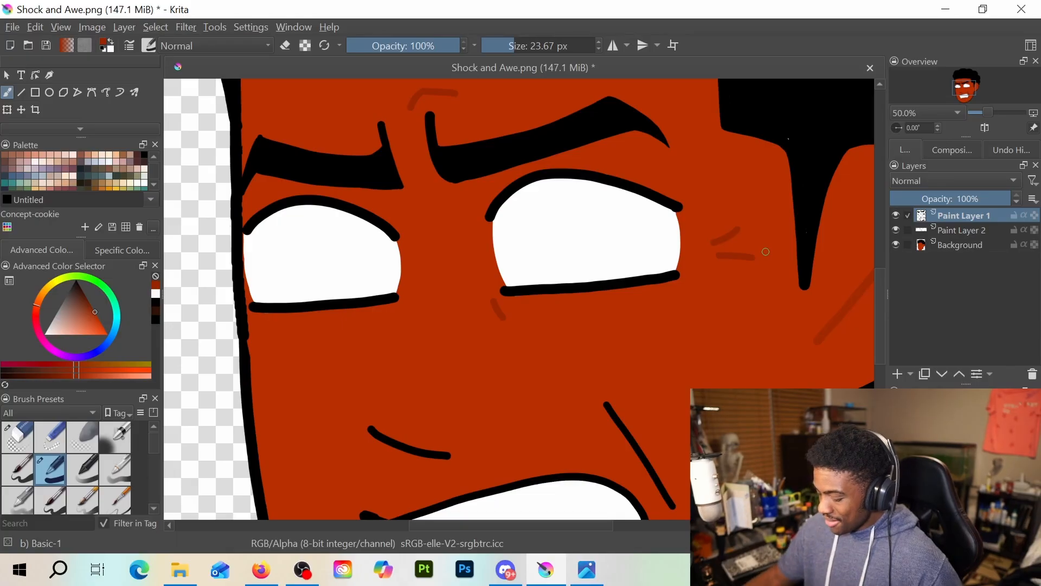
Erase the angled crease beneath the mouth and redraw it as a longer, smoothly curved dark red line
{"action": "scroll", "coordinate": [644, 232], "scroll_direction": "down", "scroll_amount": 2}
{"action": "scroll", "coordinate": [644, 232], "scroll_direction": "down", "scroll_amount": 2}
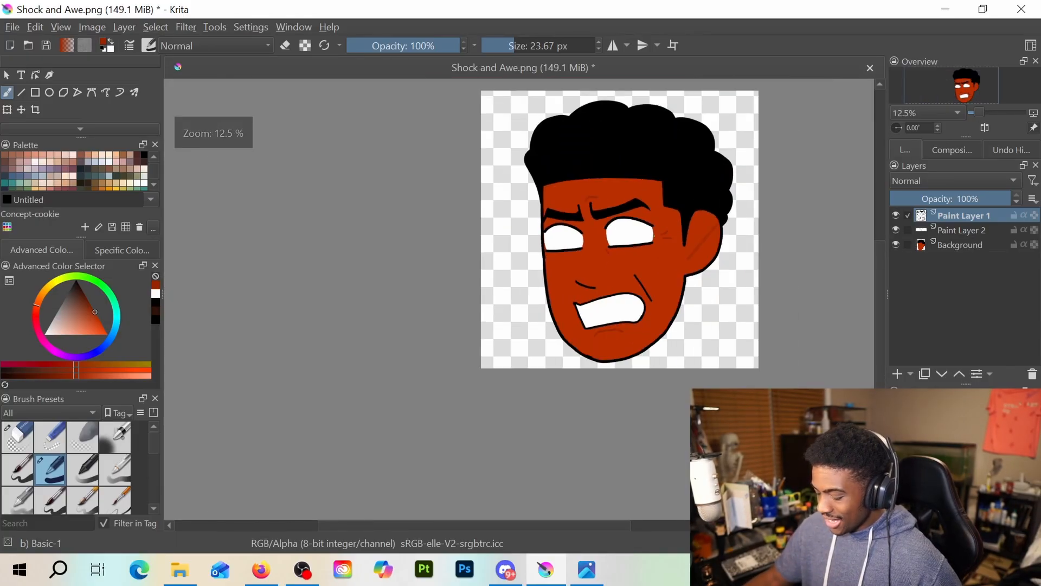
{"action": "scroll", "coordinate": [648, 276], "scroll_direction": "up", "scroll_amount": 5}
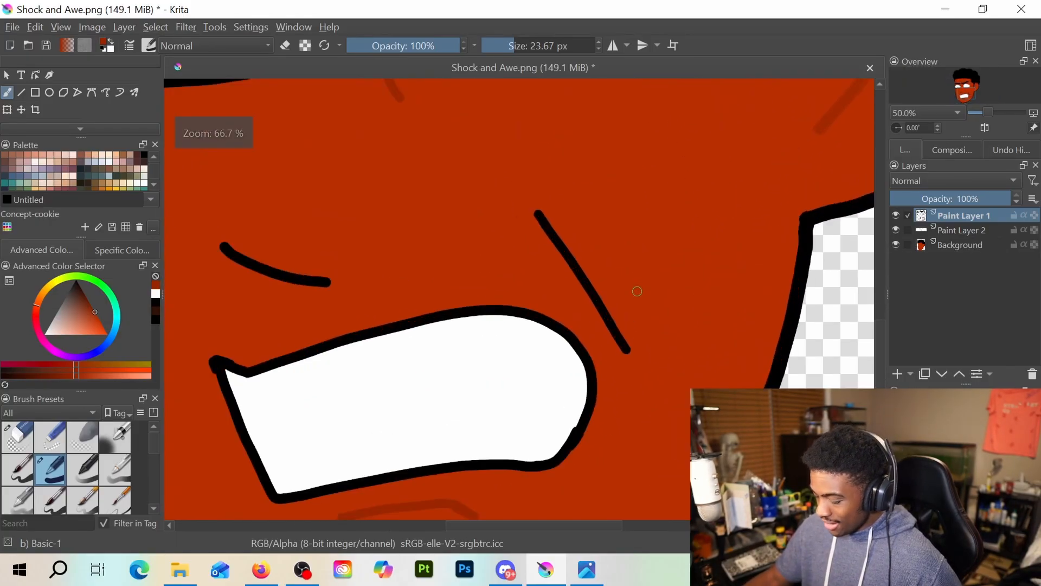
{"action": "scroll", "coordinate": [637, 292], "scroll_direction": "down", "scroll_amount": 2}
{"action": "scroll", "coordinate": [407, 382], "scroll_direction": "up", "scroll_amount": 2}
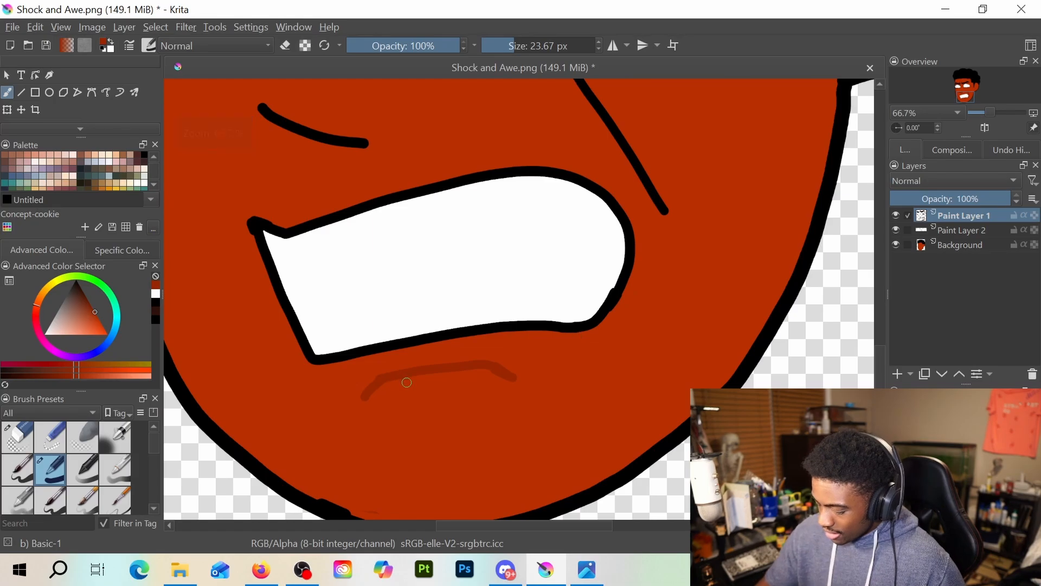
{"action": "key", "text": "e"}
{"action": "key", "text": "e"}
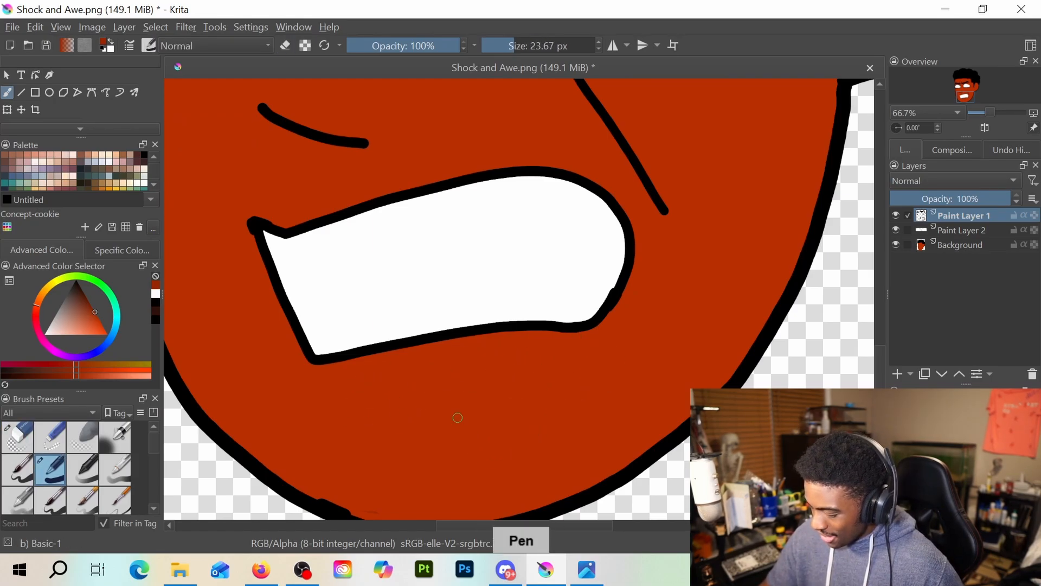
{"action": "mouse_move", "coordinate": [350, 391]}
{"action": "left_mouse_down"}
{"action": "mouse_move", "coordinate": [480, 361]}
{"action": "mouse_move", "coordinate": [576, 365]}
{"action": "left_mouse_up"}
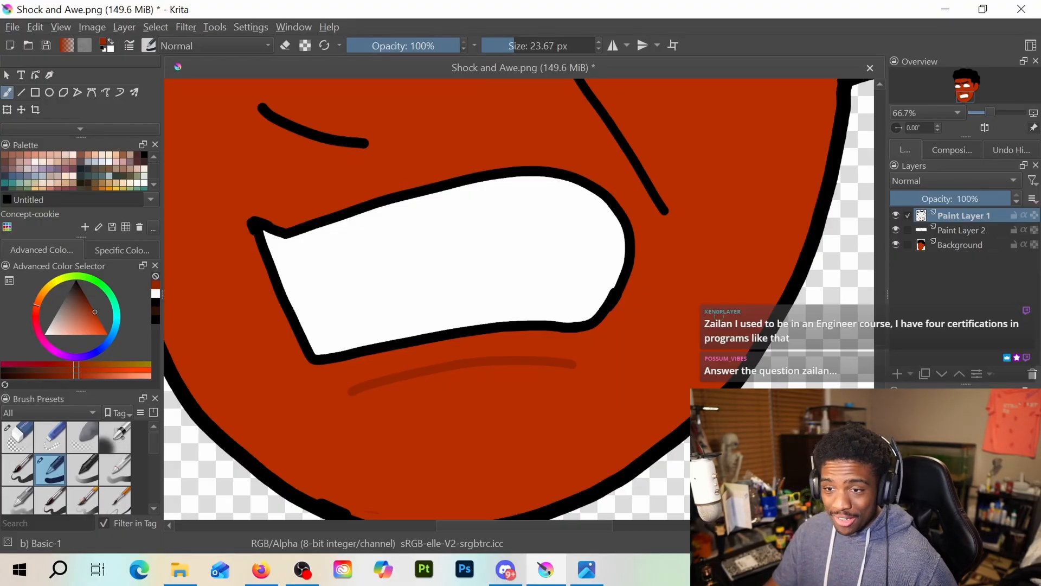
Add a new paint layer above Paint Layer 1
{"action": "scroll", "coordinate": [710, 287], "scroll_direction": "down", "scroll_amount": 3}
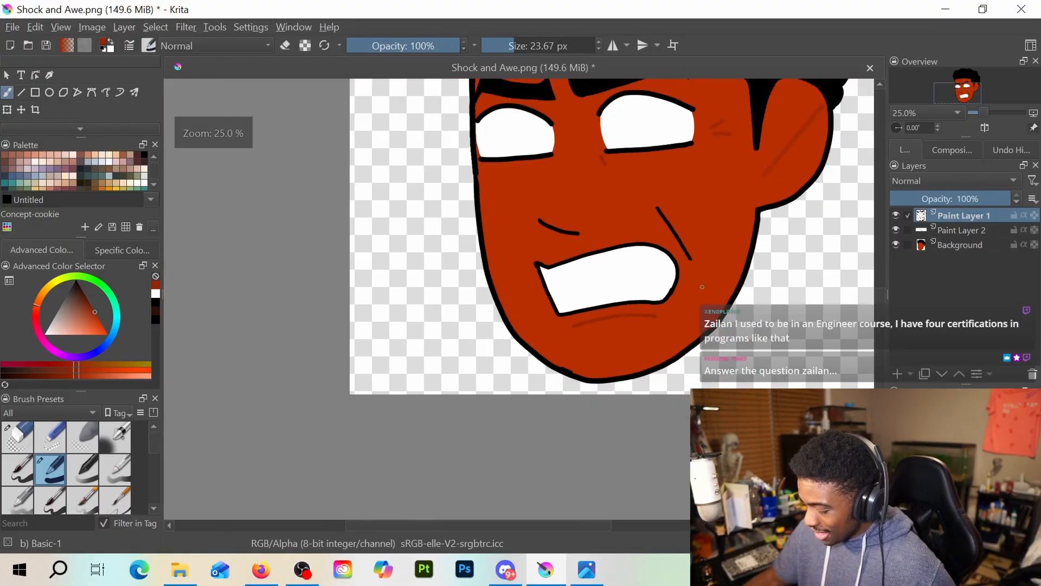
{"action": "left_click_drag", "start_coordinate": [697, 291], "coordinate": [662, 393]}
{"action": "left_click_drag", "start_coordinate": [618, 307], "coordinate": [611, 365]}
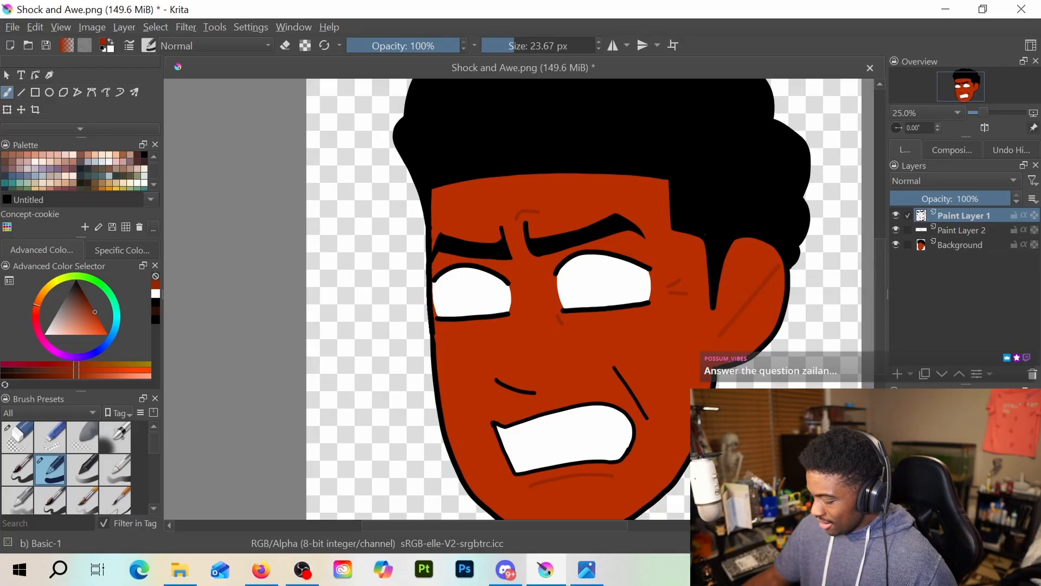
{"action": "left_click", "coordinate": [897, 373]}
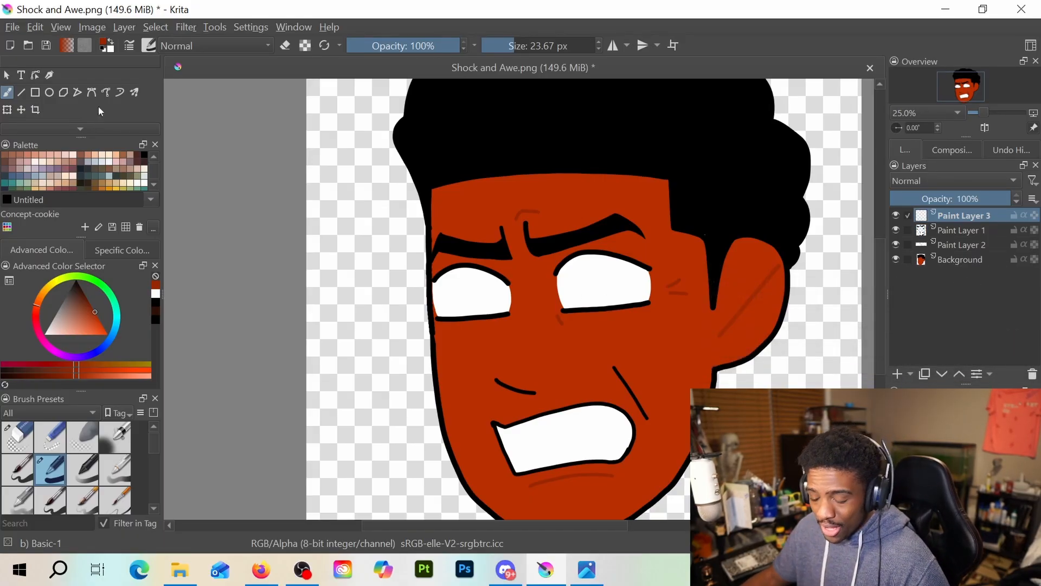
Try light blue-violet strokes between the eyes on the new layer, then undo them
{"action": "scroll", "coordinate": [90, 175], "scroll_direction": "down", "scroll_amount": 5}
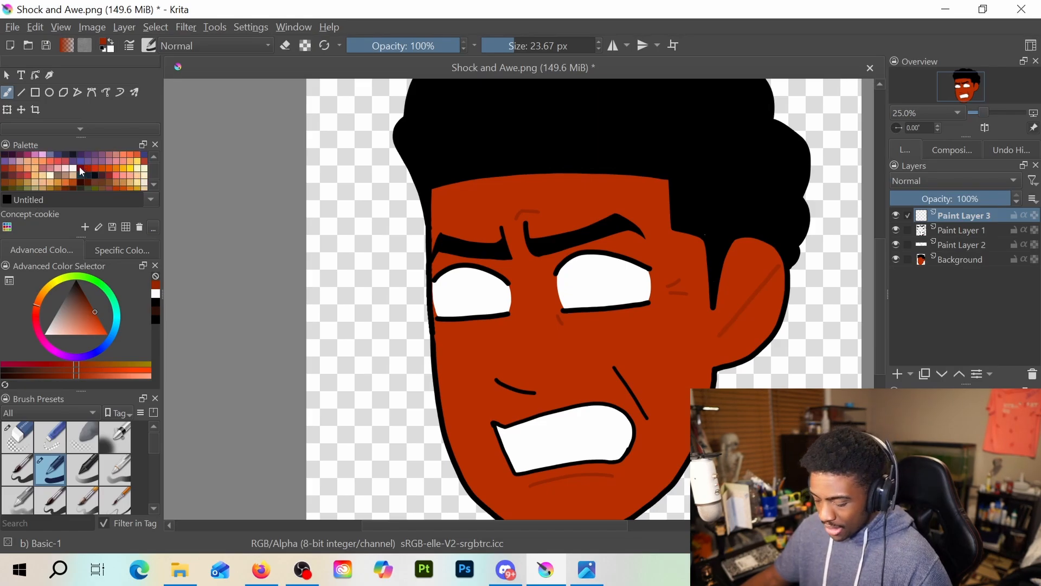
{"action": "left_click", "coordinate": [84, 162]}
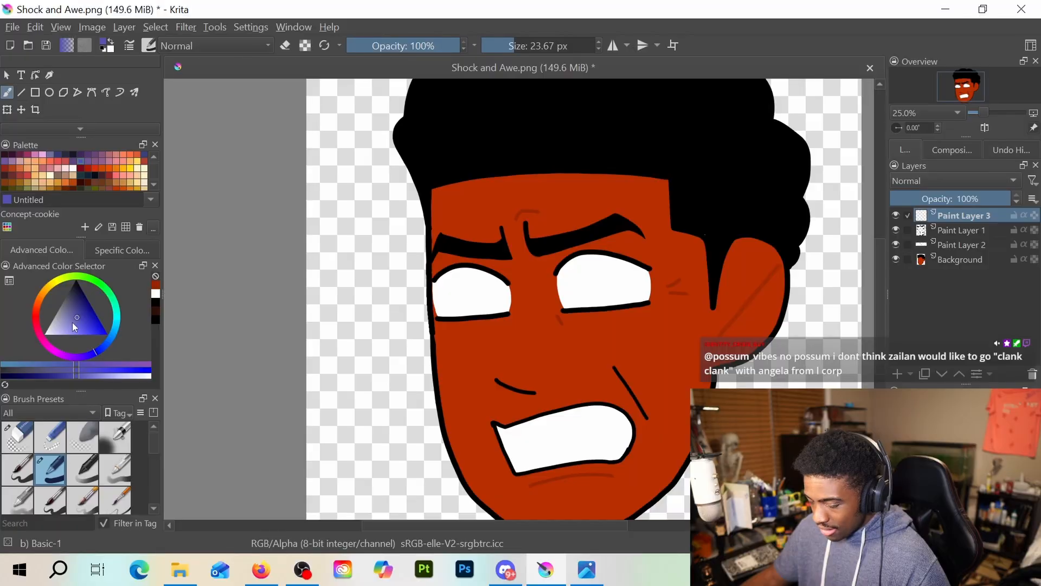
{"action": "left_click_drag", "start_coordinate": [77, 320], "coordinate": [69, 325]}
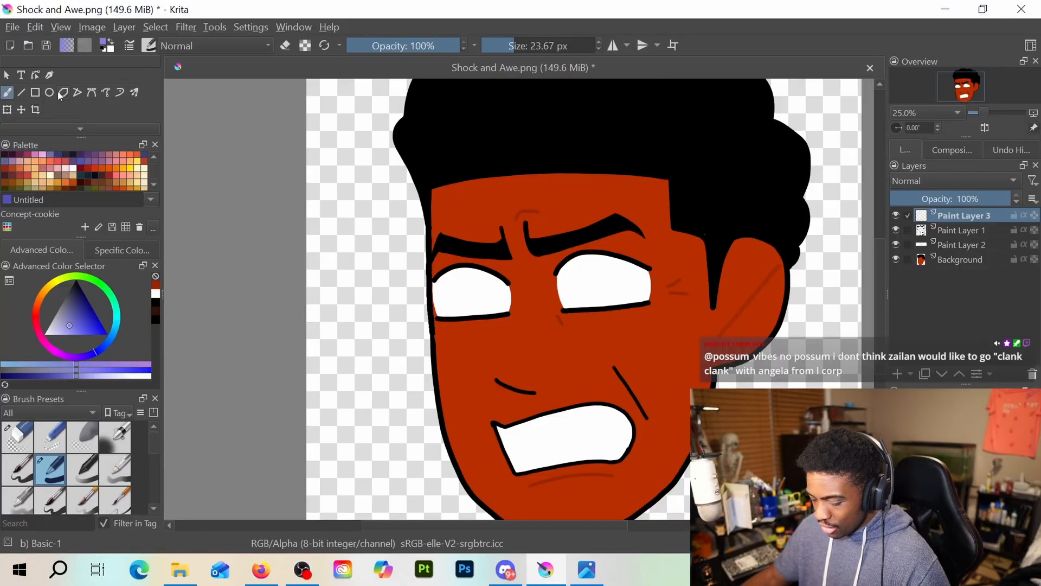
{"action": "scroll", "coordinate": [60, 96], "scroll_direction": "down", "scroll_amount": 5}
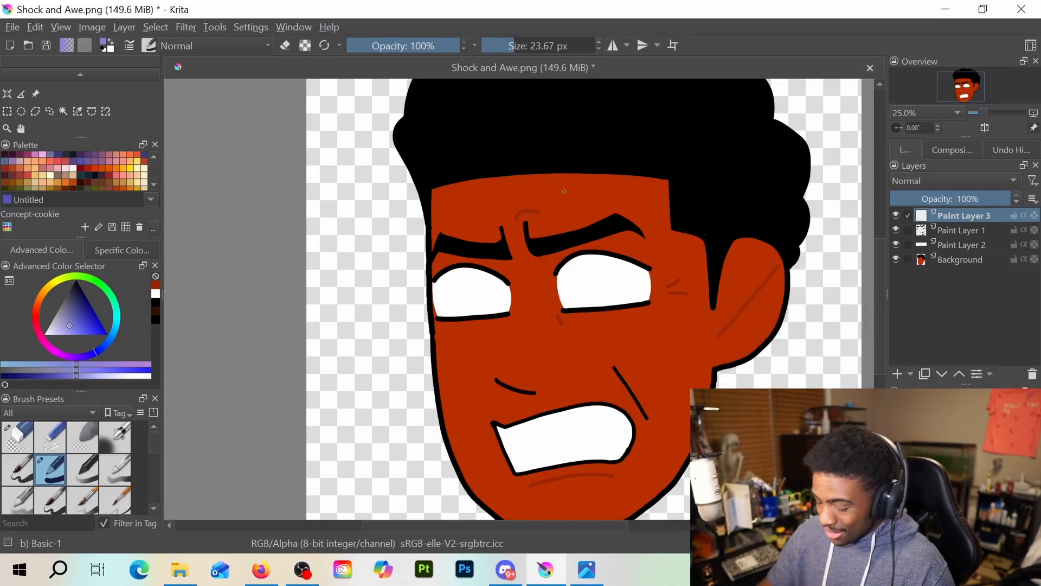
{"action": "left_click_drag", "start_coordinate": [514, 265], "coordinate": [522, 297]}
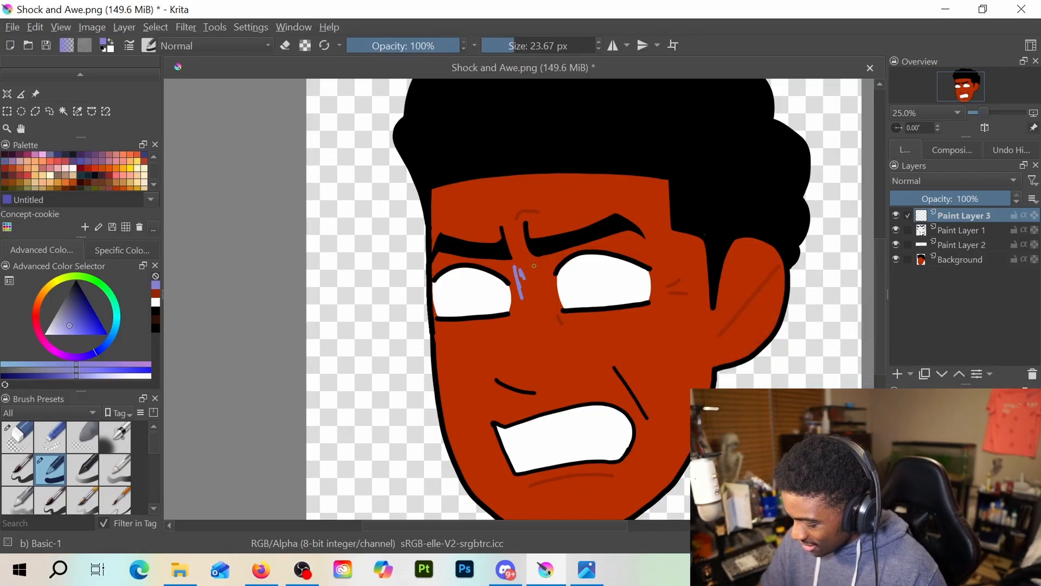
{"action": "key", "text": "ctrl+z"}
{"action": "key", "text": "ctrl+z"}
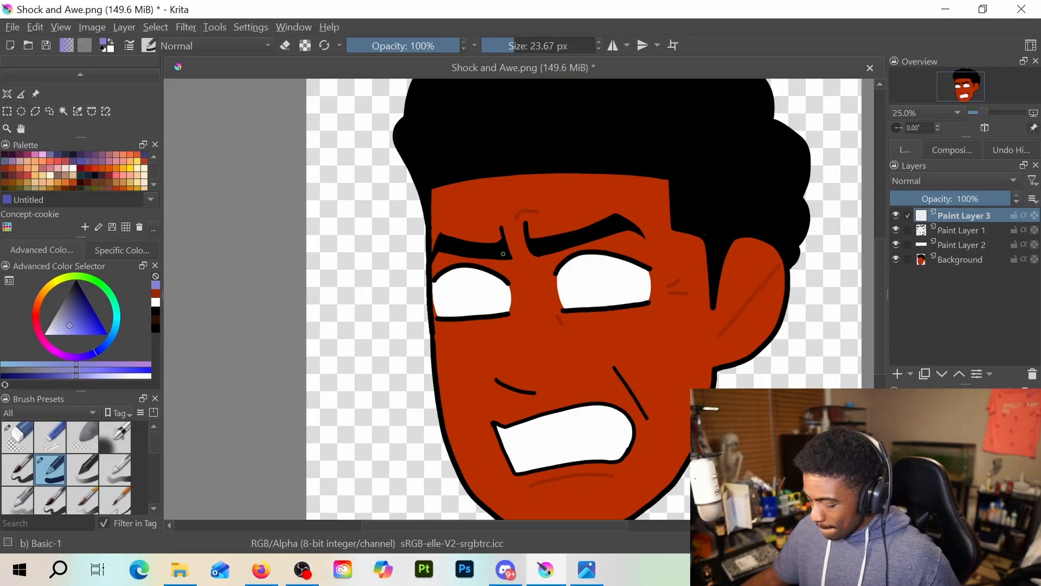
Switch the painting colour to muted purple and set the brush opacity to 60%, undoing a trial stroke beside the left eye
{"action": "scroll", "coordinate": [533, 274], "scroll_direction": "down", "scroll_amount": 3}
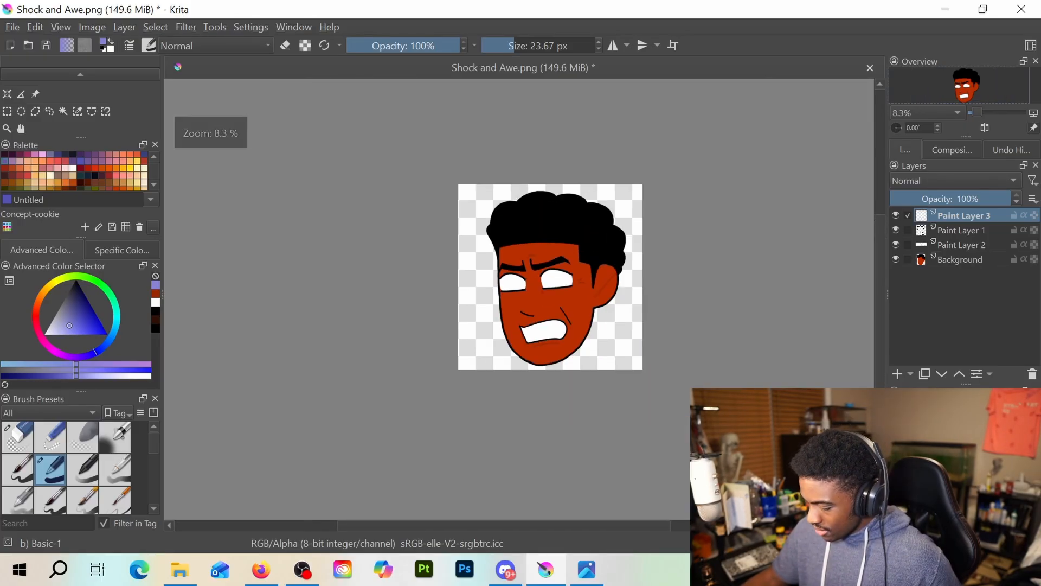
{"action": "scroll", "coordinate": [536, 272], "scroll_direction": "up", "scroll_amount": 3}
{"action": "scroll", "coordinate": [537, 273], "scroll_direction": "up", "scroll_amount": 3}
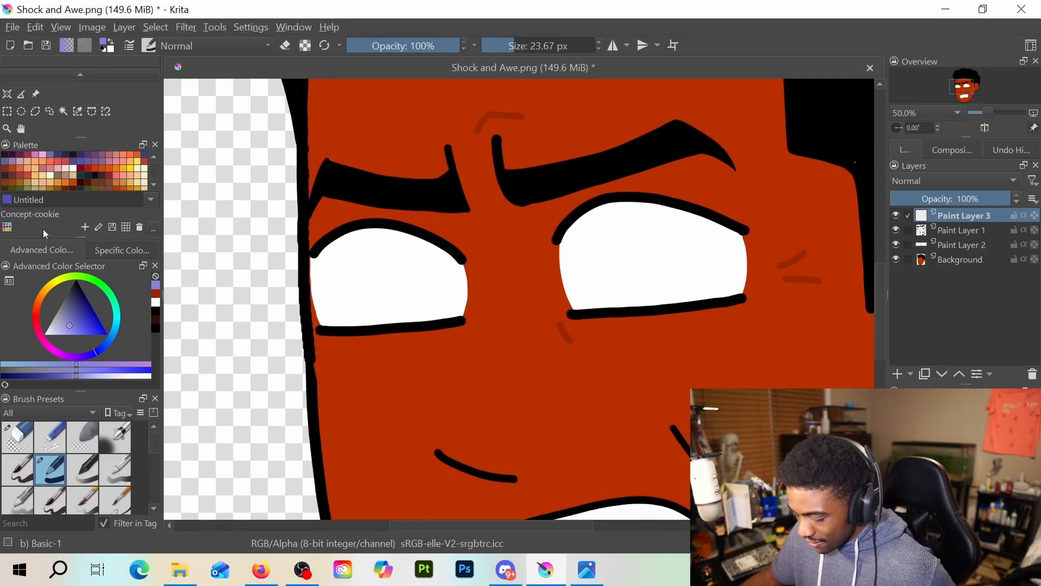
{"action": "left_click", "coordinate": [95, 161]}
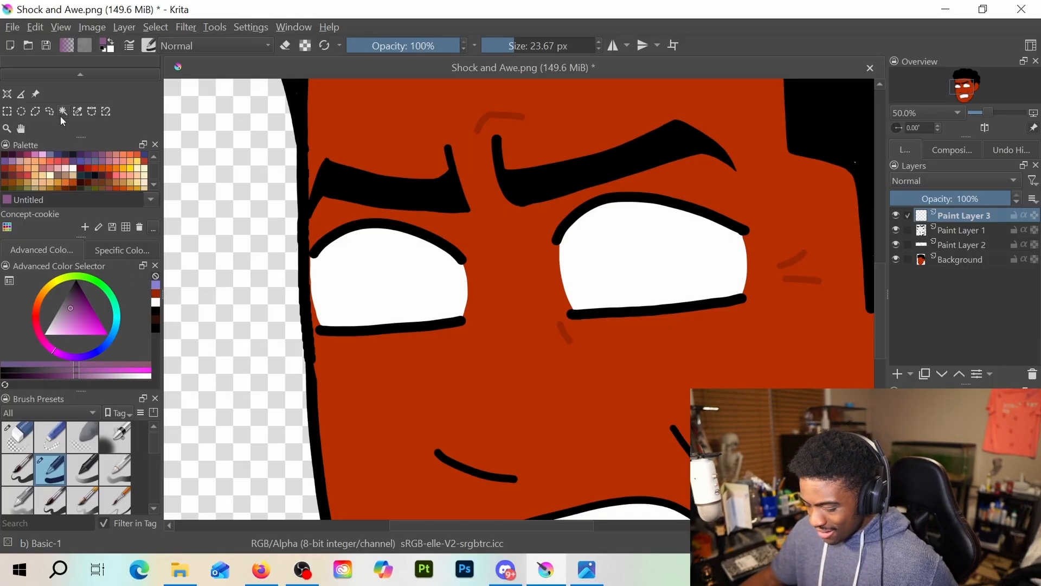
{"action": "scroll", "coordinate": [60, 116], "scroll_direction": "up", "scroll_amount": 2}
{"action": "scroll", "coordinate": [51, 114], "scroll_direction": "up", "scroll_amount": 2}
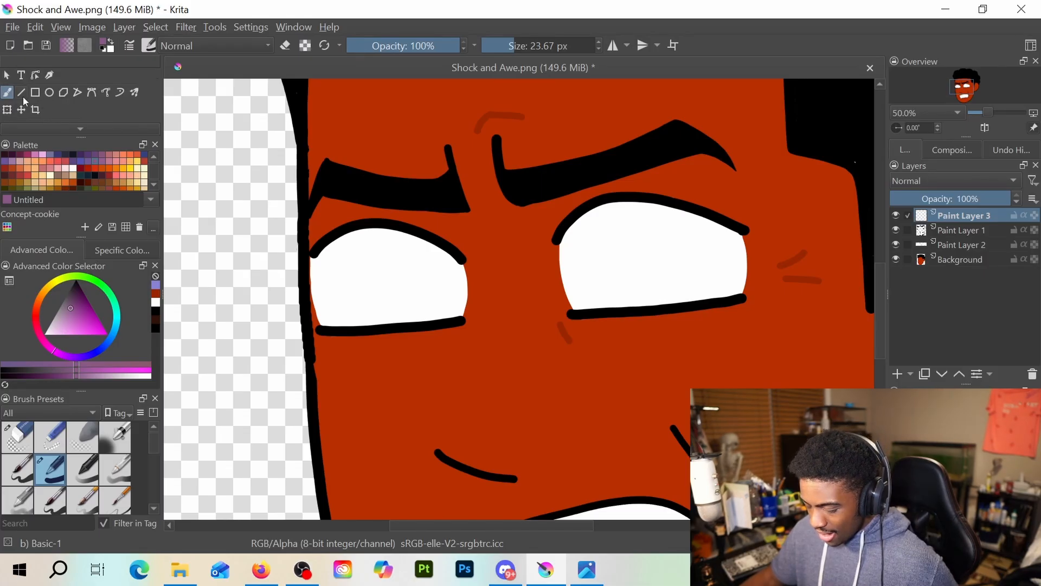
{"action": "scroll", "coordinate": [25, 92], "scroll_direction": "down", "scroll_amount": 3}
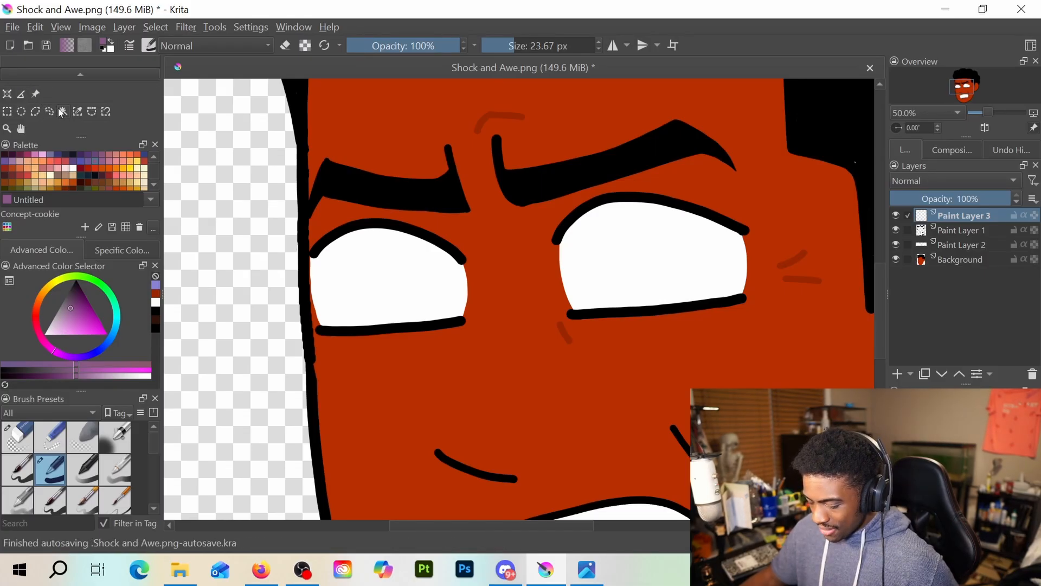
{"action": "scroll", "coordinate": [46, 103], "scroll_direction": "up", "scroll_amount": 3}
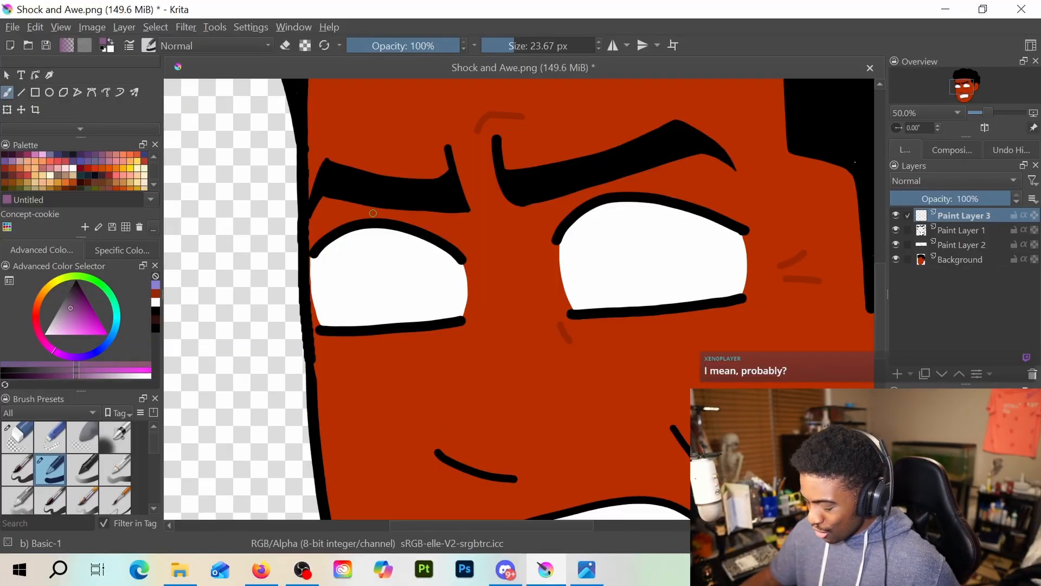
{"action": "left_click", "coordinate": [419, 46]}
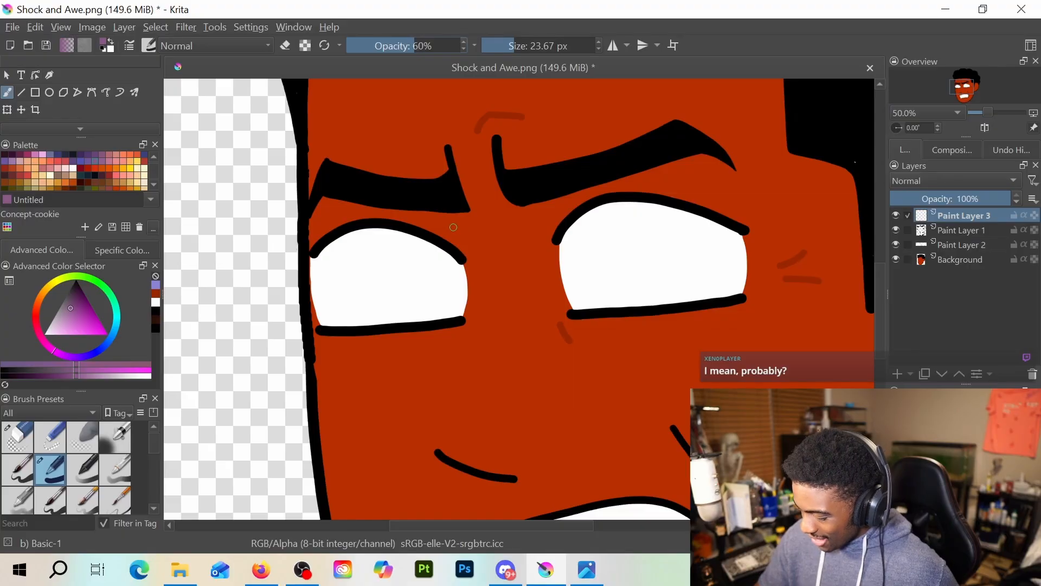
{"action": "left_click_drag", "start_coordinate": [452, 218], "coordinate": [457, 241]}
{"action": "key", "text": "ctrl+z"}
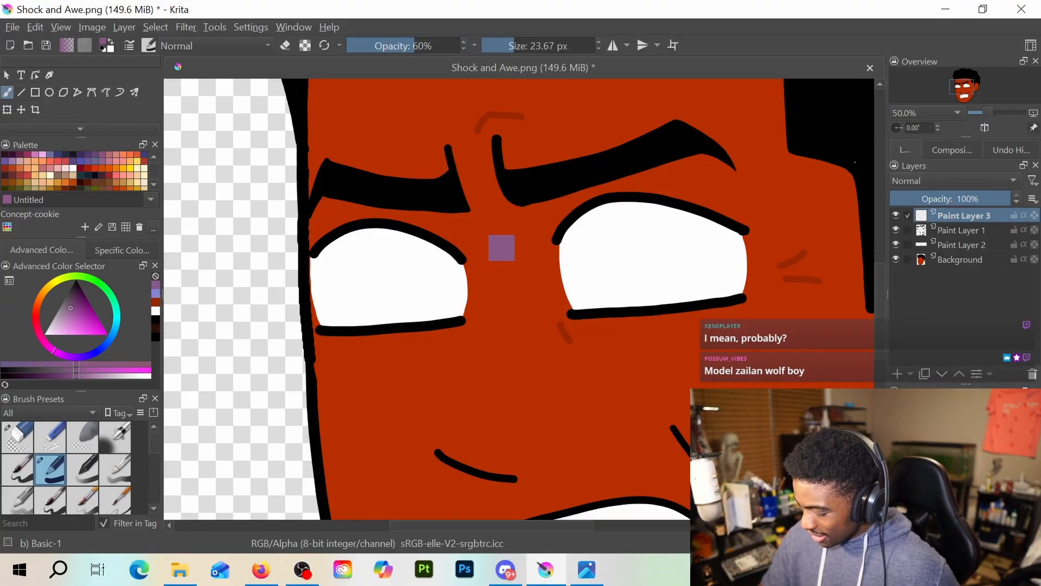
Try translucent muted purple strokes between the eyes with the brush size at 166.60 px, undoing each one
{"action": "left_click", "coordinate": [539, 44]}
{"action": "left_click_drag", "start_coordinate": [539, 43], "coordinate": [544, 44]}
{"action": "mouse_move", "coordinate": [498, 286]}
{"action": "left_mouse_down"}
{"action": "mouse_move", "coordinate": [495, 307]}
{"action": "mouse_move", "coordinate": [506, 309]}
{"action": "mouse_move", "coordinate": [538, 226]}
{"action": "mouse_move", "coordinate": [563, 225]}
{"action": "mouse_move", "coordinate": [543, 273]}
{"action": "mouse_move", "coordinate": [558, 313]}
{"action": "mouse_move", "coordinate": [640, 214]}
{"action": "left_mouse_up"}
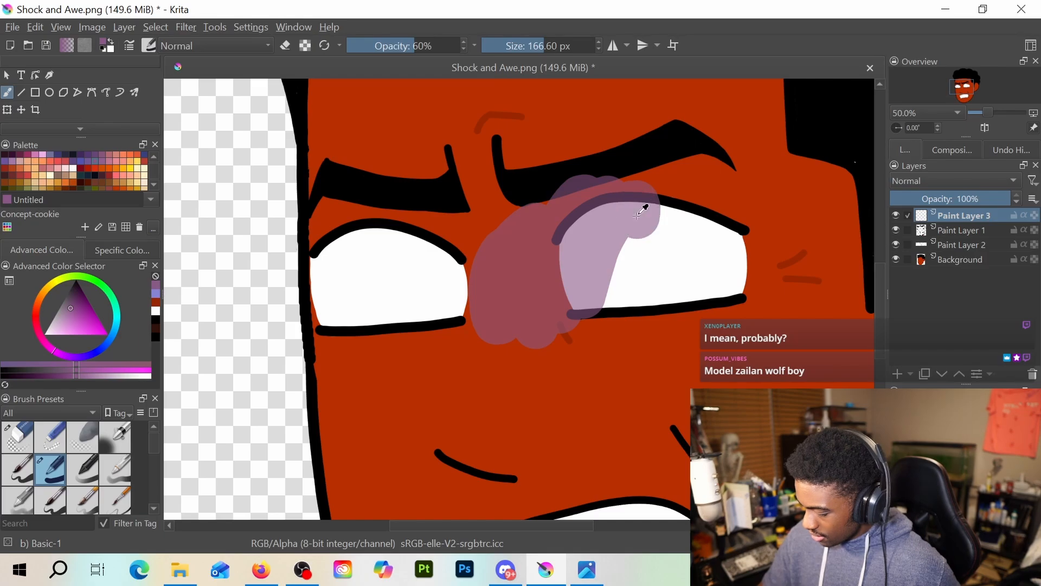
{"action": "key", "text": "ctrl+z"}
{"action": "mouse_move", "coordinate": [474, 212]}
{"action": "left_mouse_down"}
{"action": "mouse_move", "coordinate": [483, 255]}
{"action": "mouse_move", "coordinate": [564, 206]}
{"action": "left_mouse_up"}
{"action": "key", "text": "ctrl+z"}
{"action": "left_click_drag", "start_coordinate": [458, 228], "coordinate": [473, 243]}
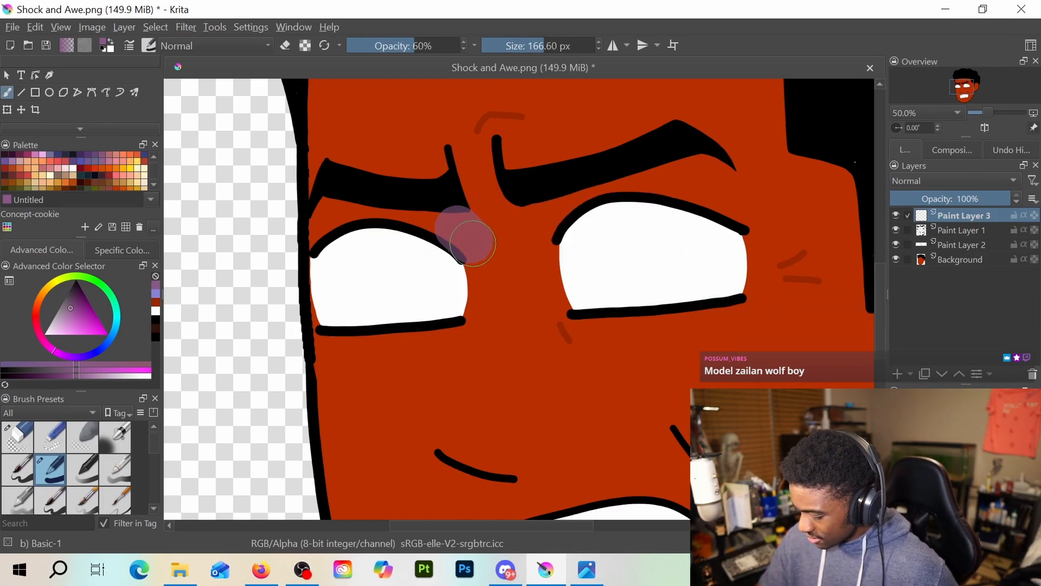
{"action": "key", "text": "ctrl+z"}
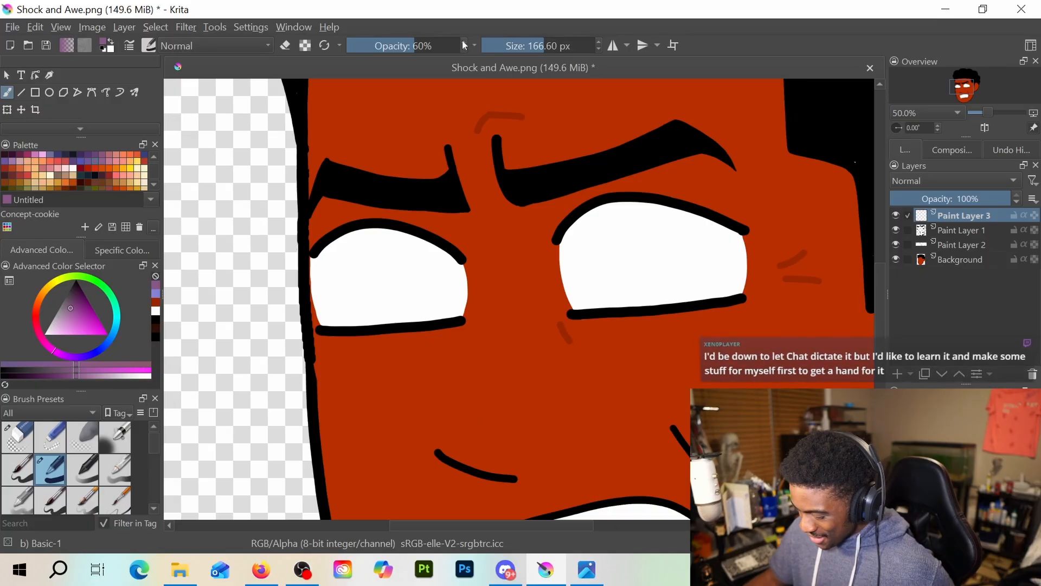
Set the brush opacity to 100% and the brush size to 23.67 px
{"action": "left_click_drag", "start_coordinate": [419, 47], "coordinate": [531, 47]}
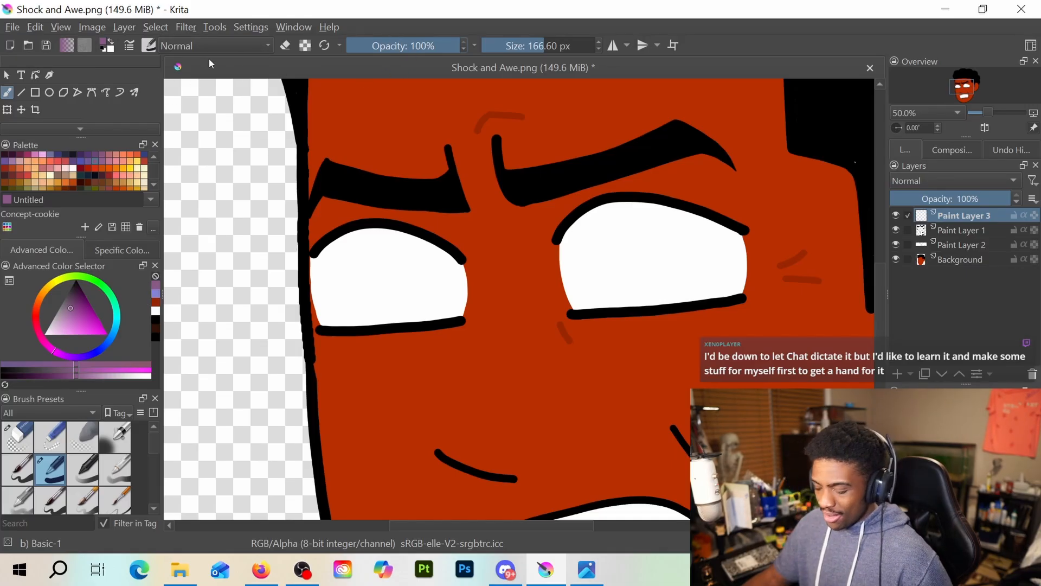
{"action": "left_click", "coordinate": [507, 50]}
{"action": "left_click_drag", "start_coordinate": [507, 50], "coordinate": [496, 54]}
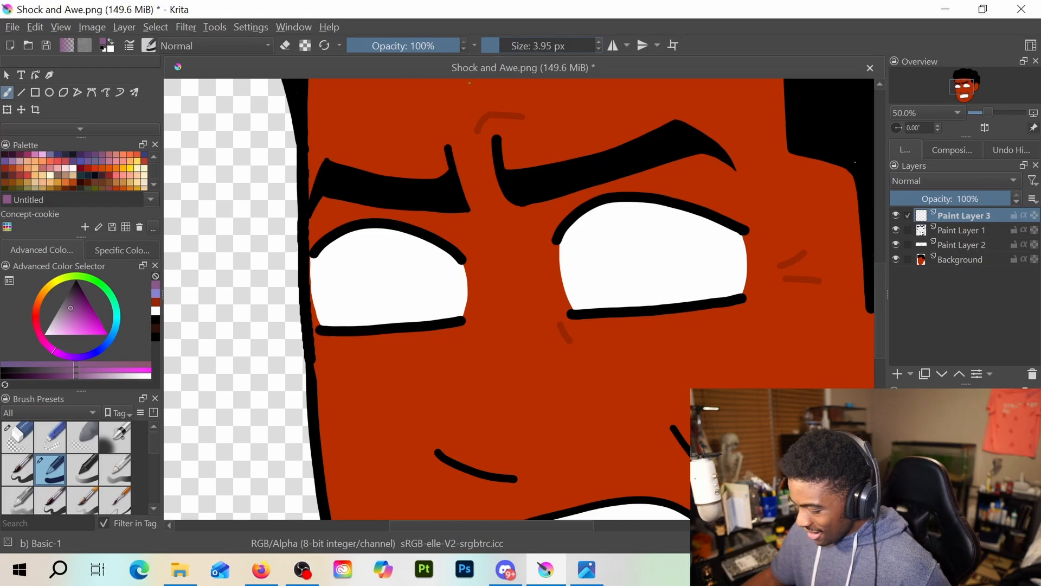
{"action": "left_click_drag", "start_coordinate": [467, 227], "coordinate": [471, 244]}
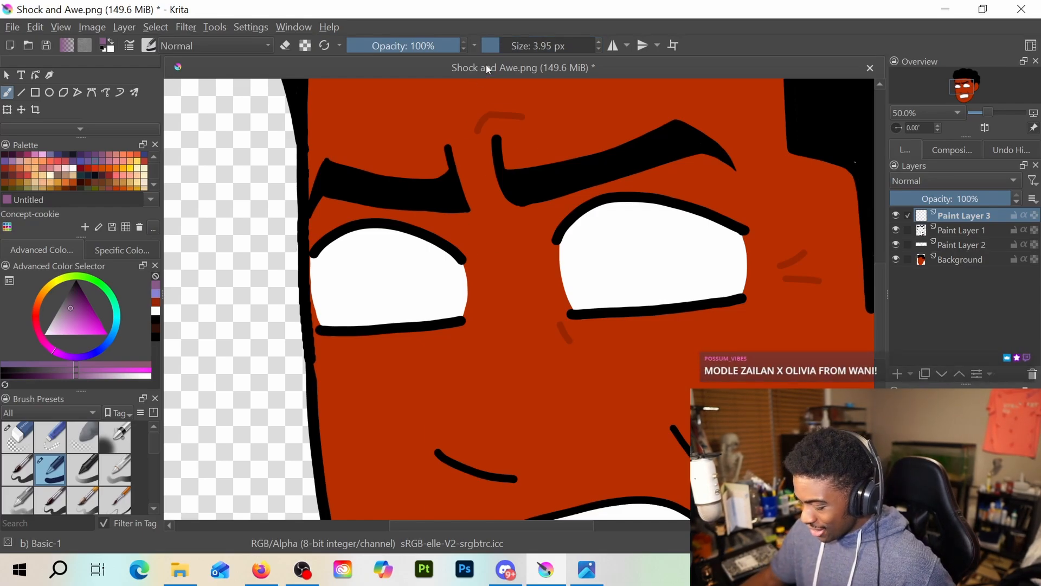
{"action": "left_click_drag", "start_coordinate": [495, 45], "coordinate": [517, 45]}
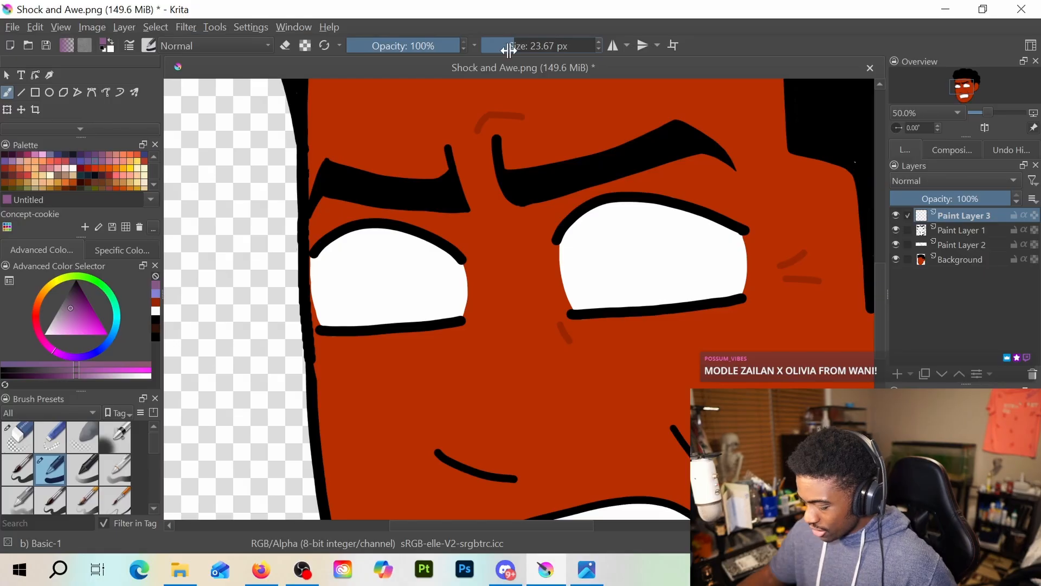
Try muted purple vertical hatching between the inner brows, then undo the strokes
{"action": "mouse_move", "coordinate": [483, 283]}
{"action": "left_mouse_down"}
{"action": "mouse_move", "coordinate": [473, 215]}
{"action": "mouse_move", "coordinate": [488, 304]}
{"action": "left_mouse_up"}
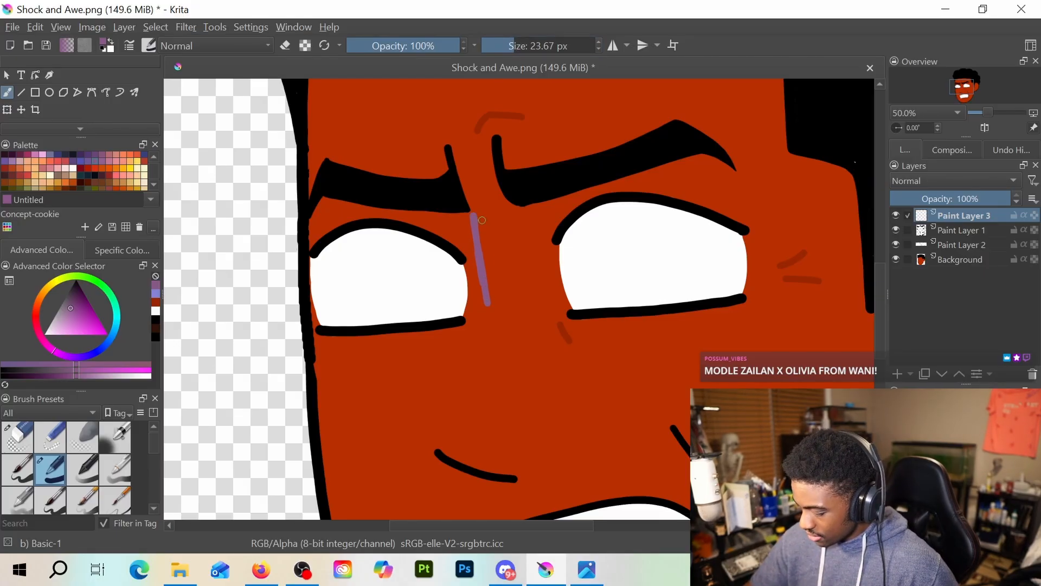
{"action": "left_click_drag", "start_coordinate": [482, 218], "coordinate": [493, 244]}
{"action": "left_click_drag", "start_coordinate": [492, 183], "coordinate": [512, 315]}
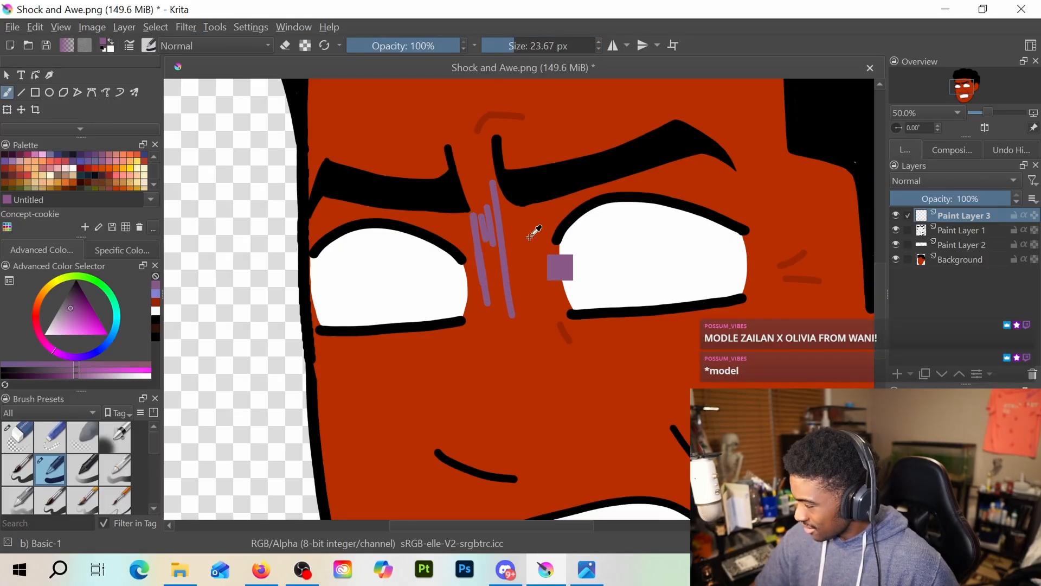
{"action": "key", "text": "ctrl+z"}
{"action": "key", "text": "ctrl+z"}
{"action": "key", "text": "ctrl+z"}
{"action": "key", "text": "ctrl+z"}
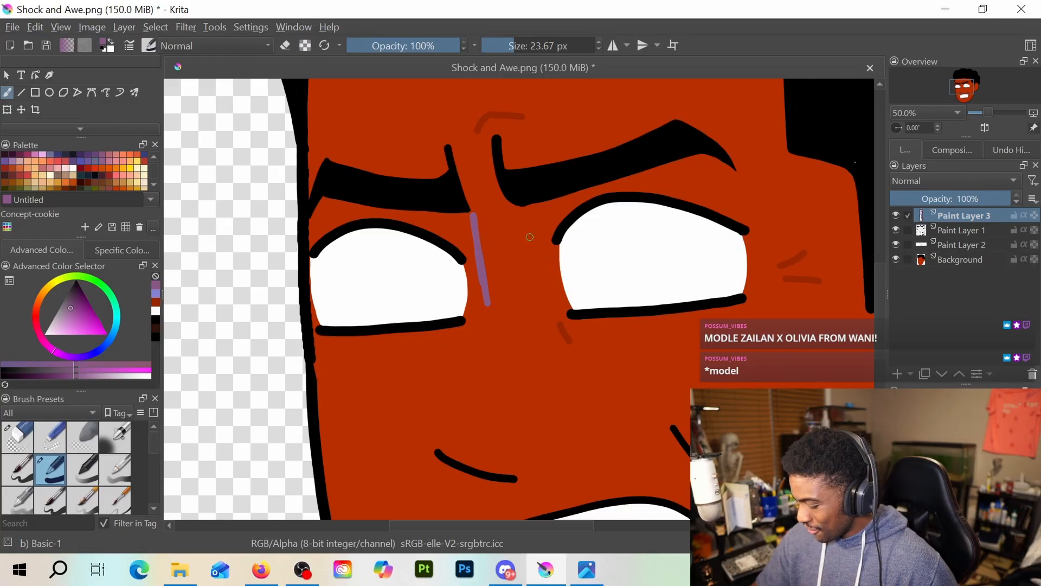
Try a row of short purple hatch lines beneath the inner end of the right brow, then undo it
{"action": "mouse_move", "coordinate": [524, 210]}
{"action": "left_mouse_down"}
{"action": "mouse_move", "coordinate": [536, 281]}
{"action": "mouse_move", "coordinate": [536, 210]}
{"action": "mouse_move", "coordinate": [539, 239]}
{"action": "left_mouse_up"}
{"action": "left_click_drag", "start_coordinate": [549, 197], "coordinate": [545, 230]}
{"action": "mouse_move", "coordinate": [556, 195]}
{"action": "left_mouse_down"}
{"action": "mouse_move", "coordinate": [552, 223]}
{"action": "mouse_move", "coordinate": [559, 217]}
{"action": "left_mouse_up"}
{"action": "left_click_drag", "start_coordinate": [568, 193], "coordinate": [567, 205]}
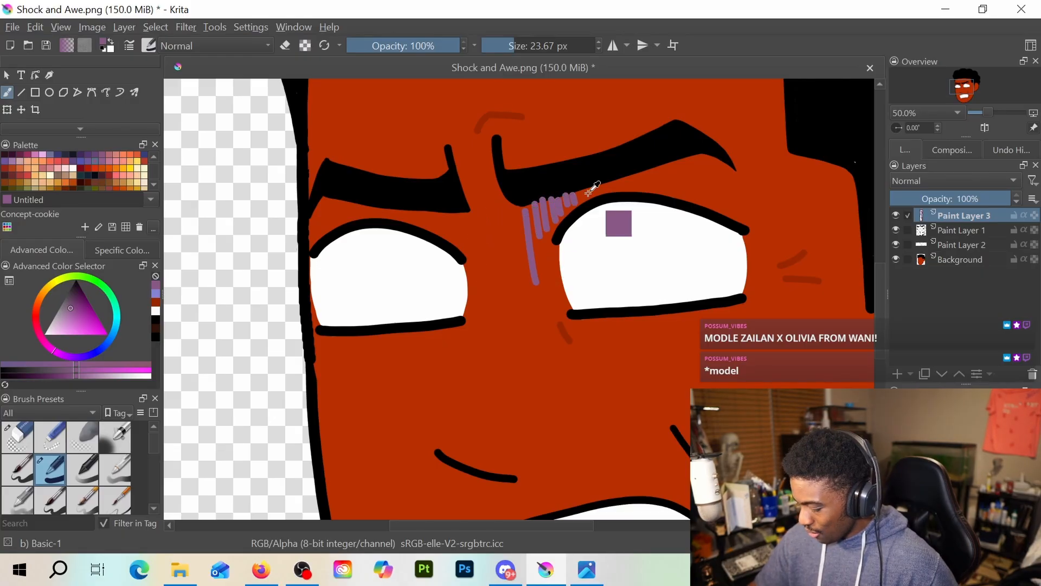
{"action": "key", "text": "ctrl+z"}
{"action": "key", "text": "ctrl+z"}
{"action": "key", "text": "ctrl+z"}
{"action": "key", "text": "ctrl+z"}
{"action": "key", "text": "ctrl+z"}
{"action": "key", "text": "ctrl+z"}
{"action": "key", "text": "ctrl+z"}
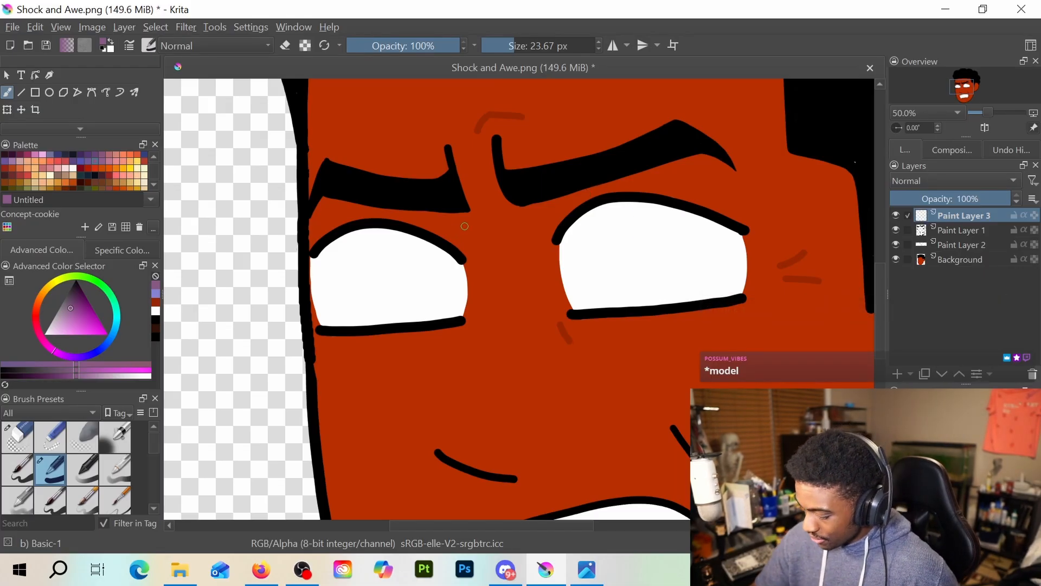
Try purple vertical shading lines of uneven length beside the left brow's inner end, then undo them
{"action": "left_click_drag", "start_coordinate": [471, 222], "coordinate": [474, 244]}
{"action": "mouse_move", "coordinate": [477, 204]}
{"action": "left_mouse_down"}
{"action": "mouse_move", "coordinate": [489, 292]}
{"action": "mouse_move", "coordinate": [487, 240]}
{"action": "left_mouse_up"}
{"action": "left_click_drag", "start_coordinate": [489, 213], "coordinate": [495, 237]}
{"action": "left_click_drag", "start_coordinate": [499, 215], "coordinate": [507, 233]}
{"action": "left_click_drag", "start_coordinate": [513, 219], "coordinate": [514, 229]}
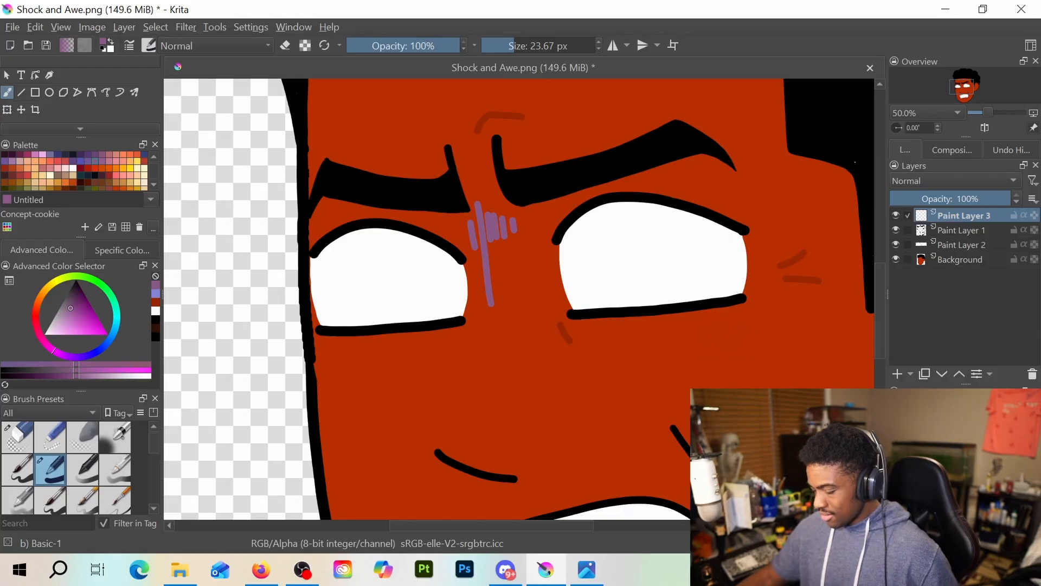
{"action": "scroll", "coordinate": [555, 228], "scroll_direction": "down", "scroll_amount": 5}
{"action": "scroll", "coordinate": [556, 229], "scroll_direction": "up", "scroll_amount": 4}
{"action": "scroll", "coordinate": [556, 229], "scroll_direction": "up", "scroll_amount": 1}
{"action": "key", "text": "ctrl+z"}
{"action": "key", "text": "ctrl+z"}
{"action": "key", "text": "ctrl+z"}
{"action": "key", "text": "ctrl+z"}
{"action": "key", "text": "ctrl+z"}
{"action": "key", "text": "ctrl+z"}
{"action": "key", "text": "ctrl+z"}
{"action": "key", "text": "ctrl+z"}
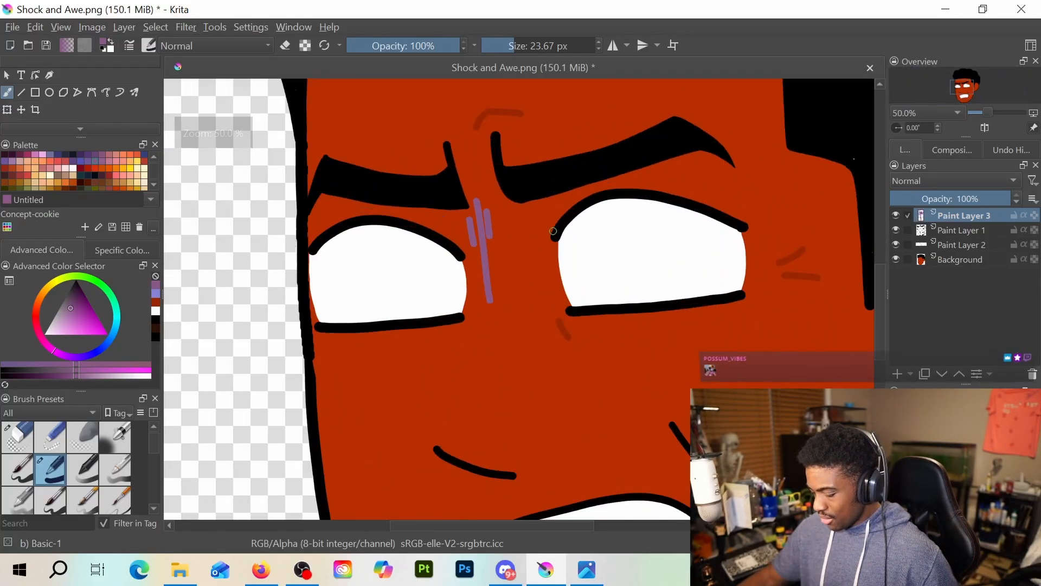
{"action": "scroll", "coordinate": [553, 231], "scroll_direction": "down", "scroll_amount": 2}
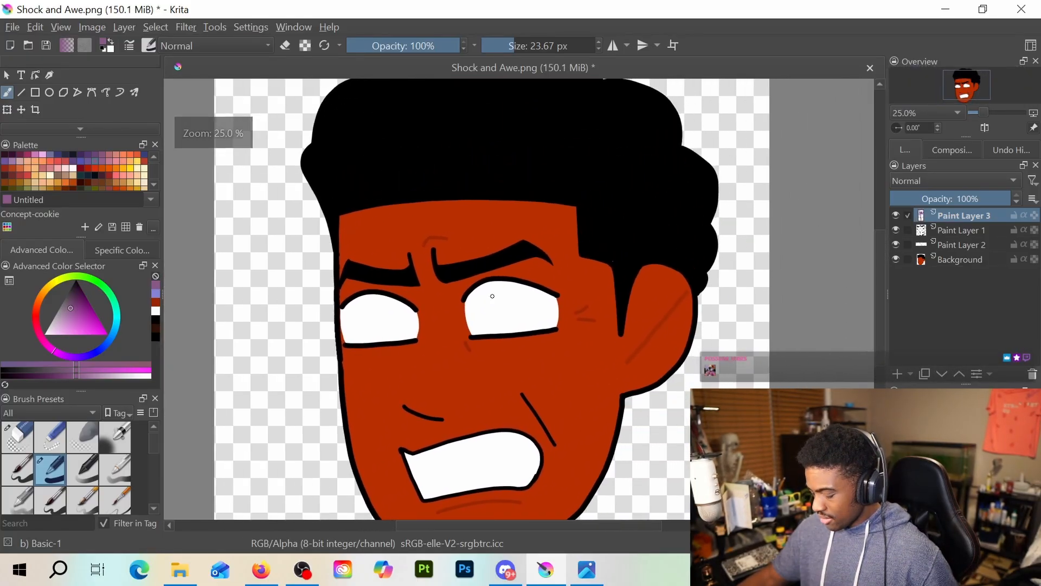
Try saturated blue vertical lines on the temple beside the right eye, then undo them
{"action": "left_click", "coordinate": [156, 291]}
{"action": "left_click_drag", "start_coordinate": [98, 327], "coordinate": [151, 319]}
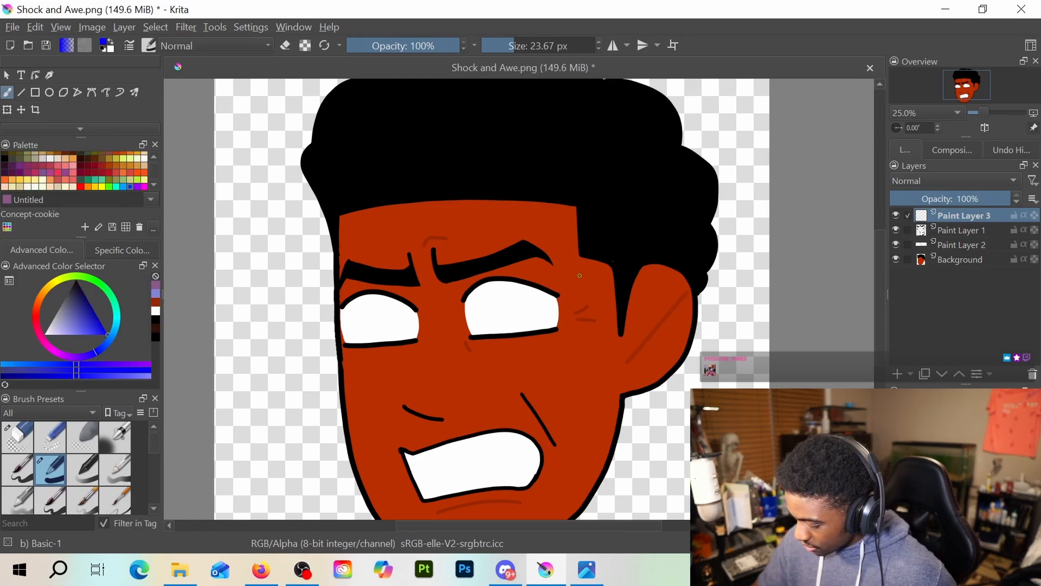
{"action": "left_click_drag", "start_coordinate": [583, 262], "coordinate": [587, 306]}
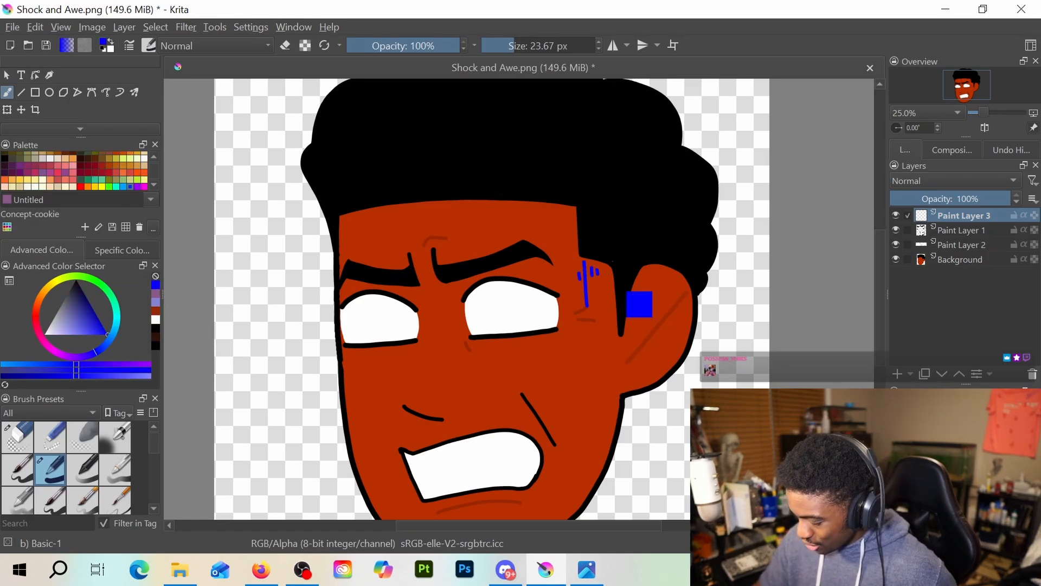
{"action": "key", "text": "ctrl+z"}
{"action": "key", "text": "ctrl+z"}
{"action": "key", "text": "ctrl+z"}
{"action": "key", "text": "ctrl+z"}
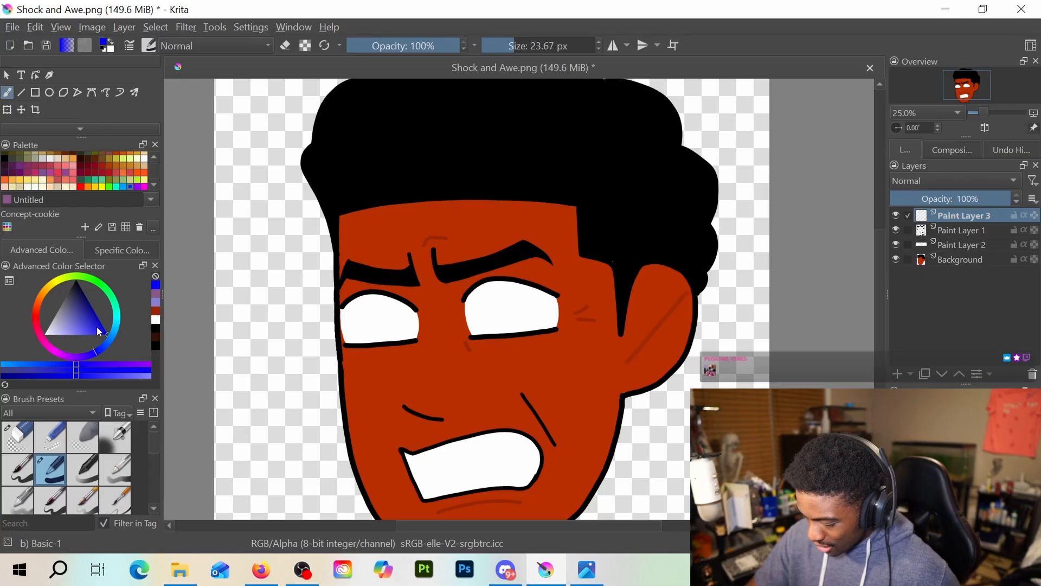
Choose a softer blue-violet and draw a row of uneven vertical strokes across the temple and sideburn hairline on Paint Layer 3
{"action": "left_click_drag", "start_coordinate": [98, 332], "coordinate": [85, 332]}
{"action": "left_click_drag", "start_coordinate": [584, 266], "coordinate": [586, 301]}
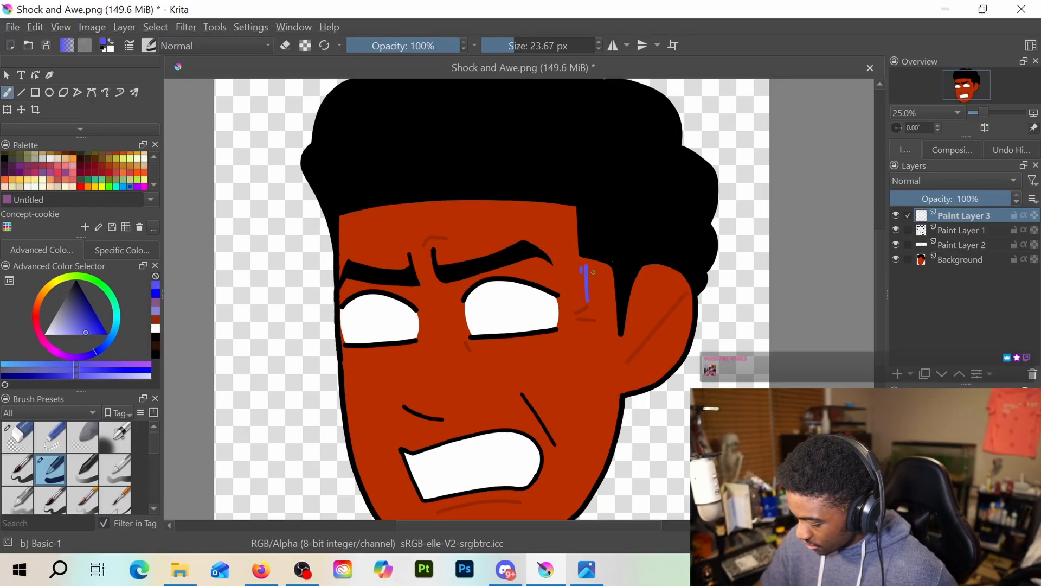
{"action": "key", "text": "ctrl+z"}
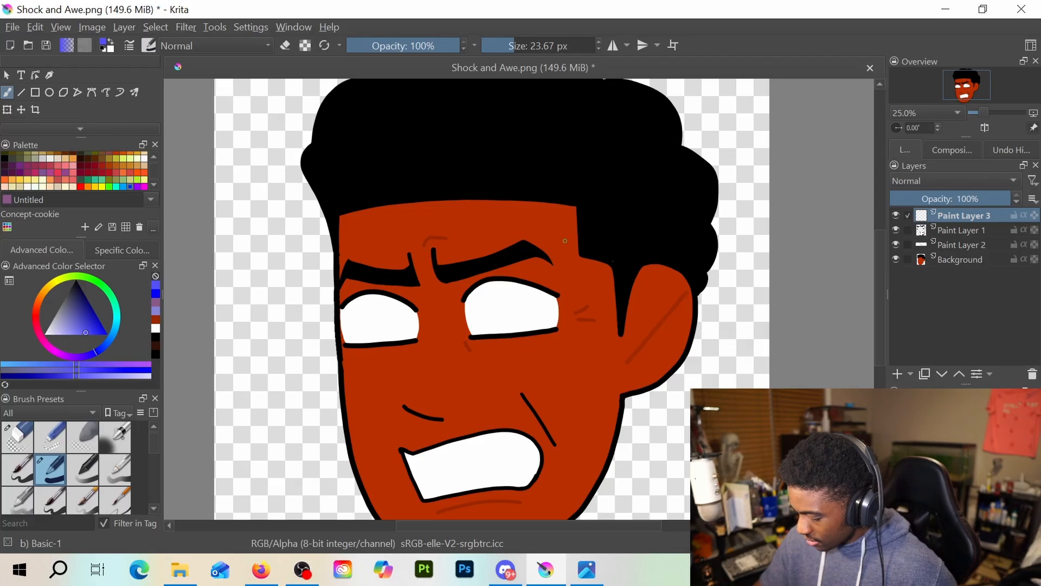
{"action": "left_click_drag", "start_coordinate": [578, 246], "coordinate": [586, 288]}
{"action": "left_click_drag", "start_coordinate": [592, 247], "coordinate": [591, 260]}
{"action": "left_click_drag", "start_coordinate": [598, 250], "coordinate": [598, 261]}
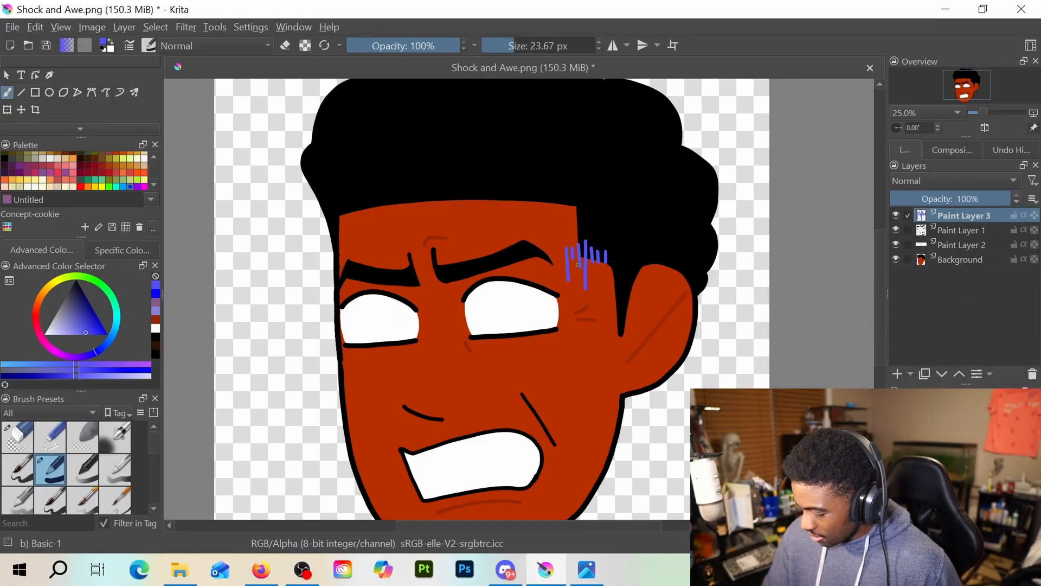
{"action": "left_click_drag", "start_coordinate": [614, 254], "coordinate": [617, 293]}
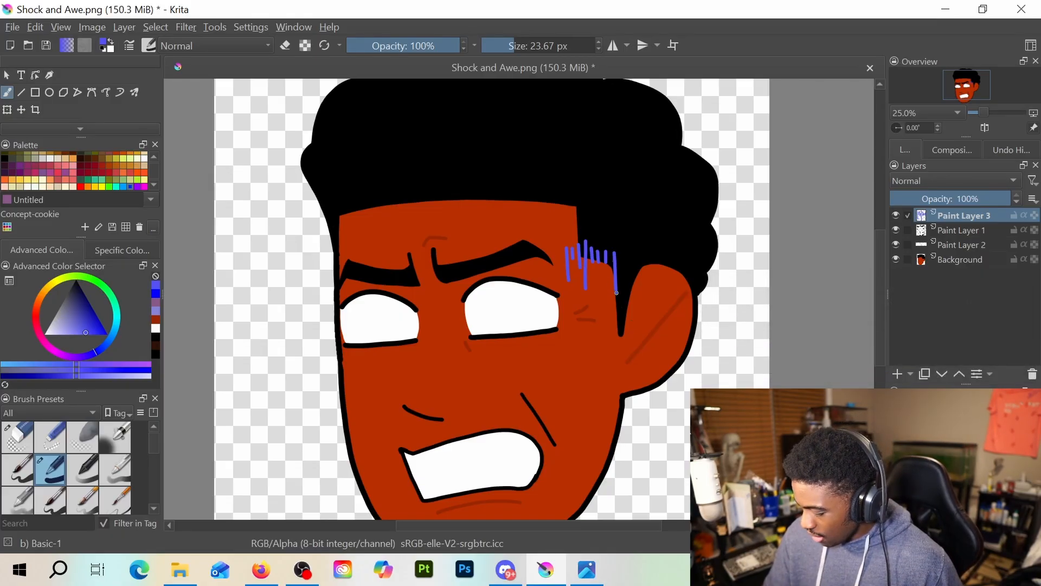
{"action": "left_click_drag", "start_coordinate": [625, 233], "coordinate": [626, 253]}
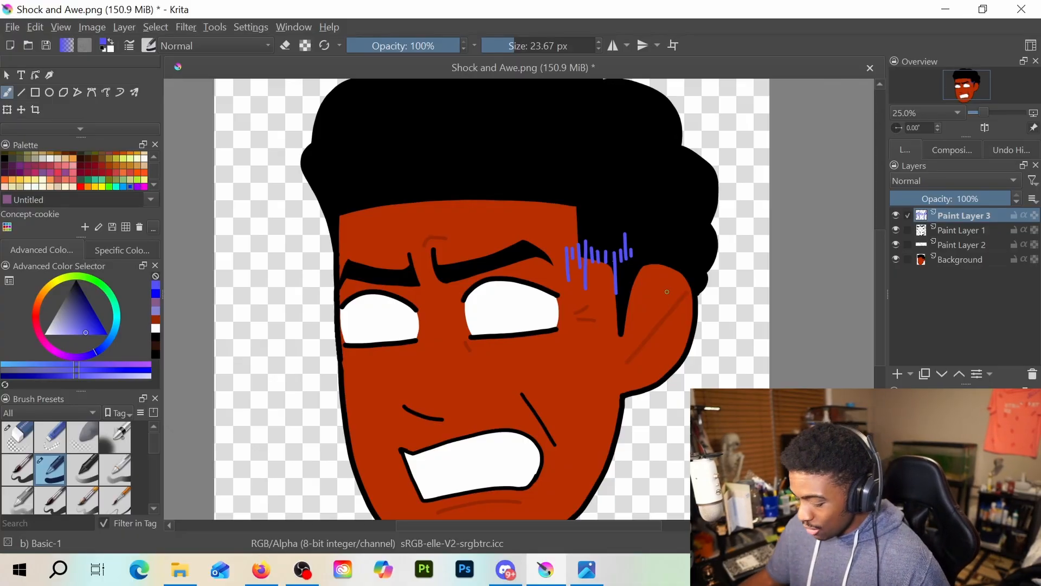
Examine how the blue-violet temple strokes read against the whole head at different zoom levels
{"action": "scroll", "coordinate": [613, 282], "scroll_direction": "down", "scroll_amount": 2}
{"action": "scroll", "coordinate": [631, 262], "scroll_direction": "up", "scroll_amount": 2}
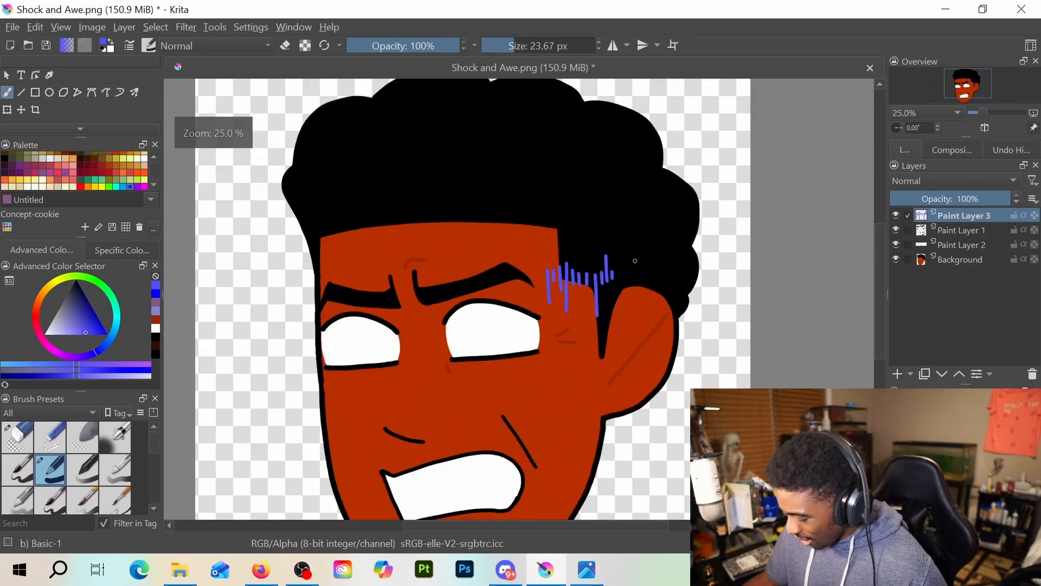
{"action": "scroll", "coordinate": [634, 260], "scroll_direction": "down", "scroll_amount": 1}
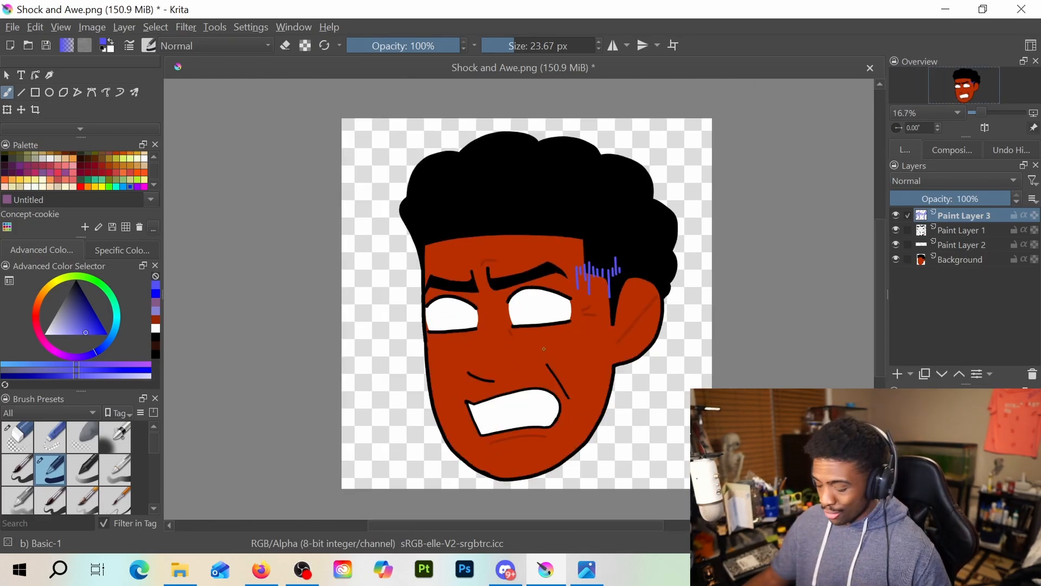
{"action": "scroll", "coordinate": [564, 358], "scroll_direction": "up", "scroll_amount": 1}
{"action": "scroll", "coordinate": [565, 359], "scroll_direction": "down", "scroll_amount": 1}
{"action": "left_click_drag", "start_coordinate": [632, 332], "coordinate": [577, 333]}
{"action": "scroll", "coordinate": [542, 328], "scroll_direction": "up", "scroll_amount": 1}
{"action": "scroll", "coordinate": [541, 329], "scroll_direction": "down", "scroll_amount": 1}
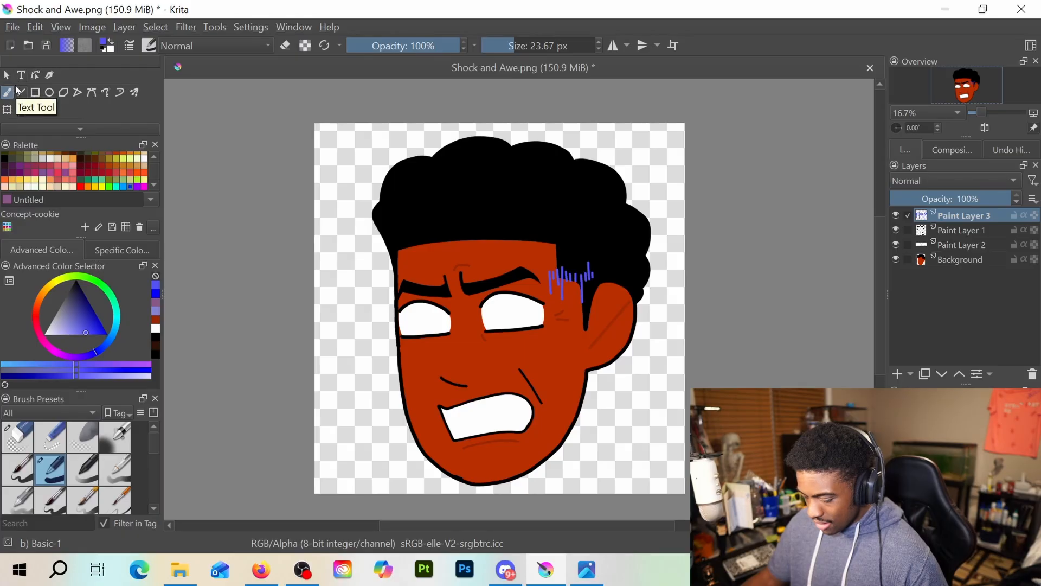
Select all four layers and transform them together, enlarging the head to about twice its size and centring the face on the canvas
{"action": "left_click", "coordinate": [962, 259], "text": "shift"}
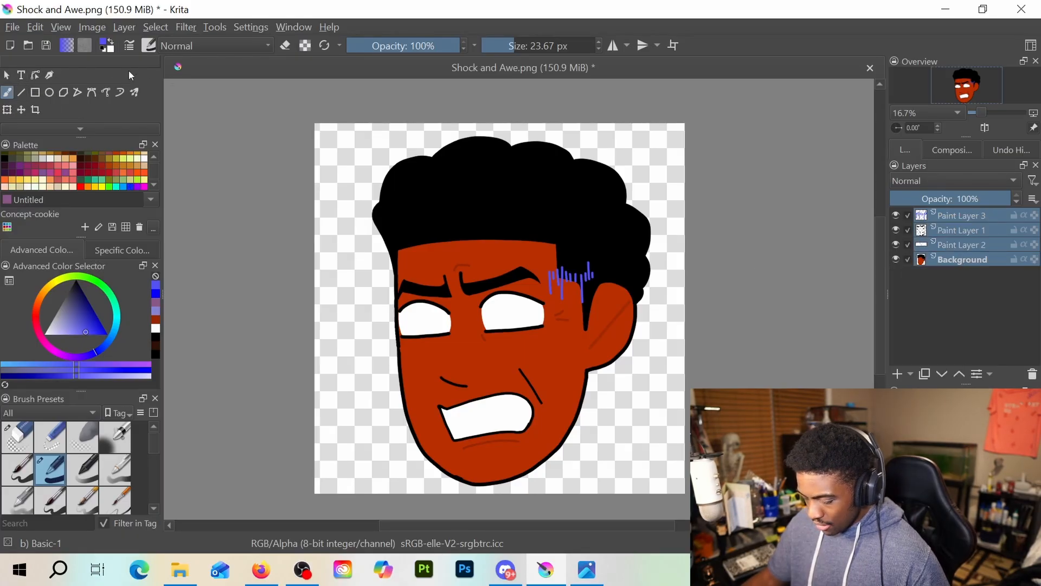
{"action": "key", "text": "ctrl+t"}
{"action": "scroll", "coordinate": [604, 334], "scroll_direction": "down", "scroll_amount": 2}
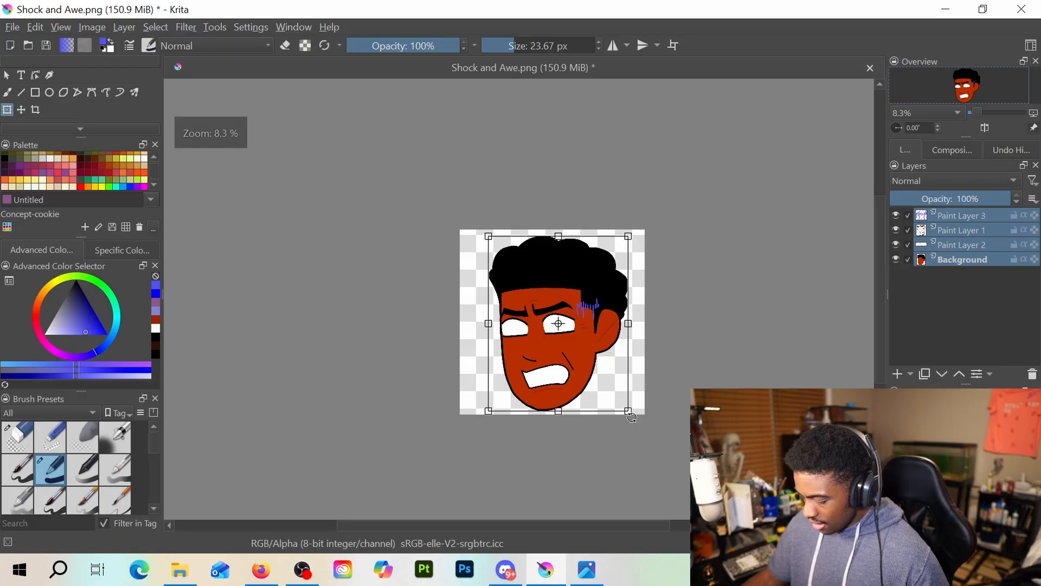
{"action": "left_click_drag", "start_coordinate": [627, 411], "coordinate": [741, 482]}
{"action": "key", "text": "ctrl+z"}
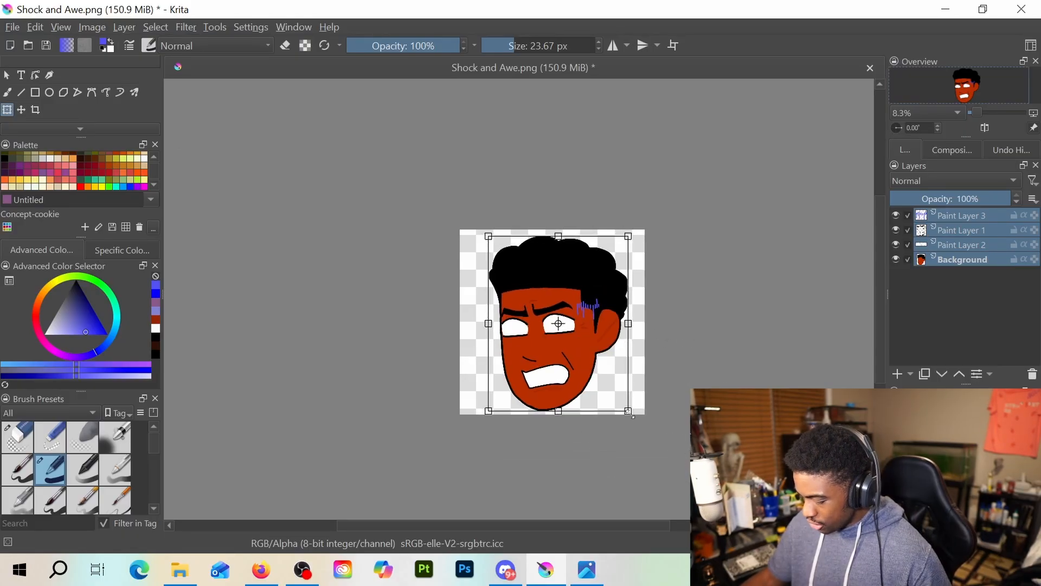
{"action": "left_click_drag", "start_coordinate": [629, 413], "coordinate": [668, 441]}
{"action": "left_click_drag", "start_coordinate": [598, 385], "coordinate": [600, 298]}
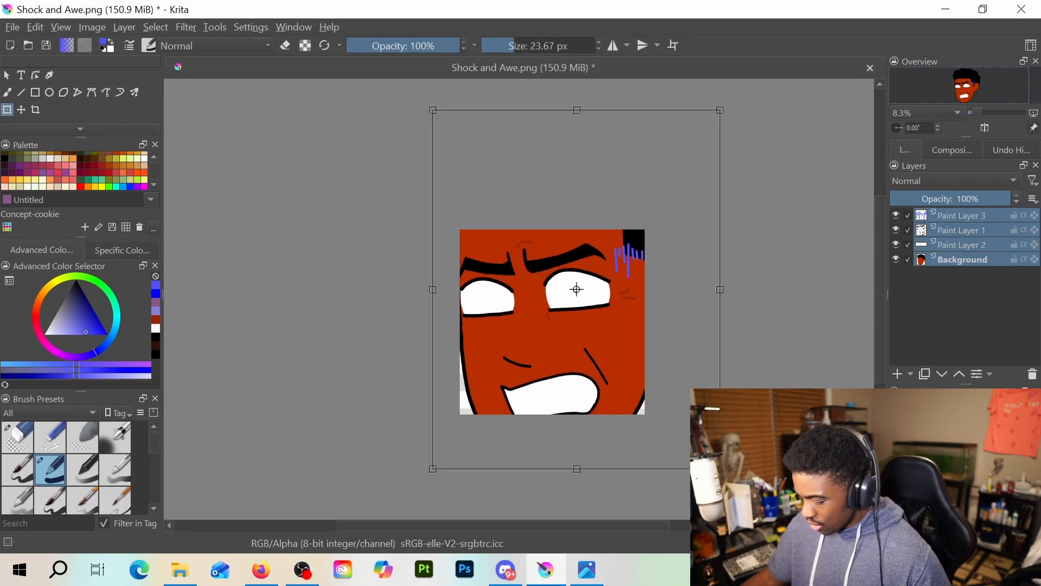
Refine the transform's scale and reposition the enlarged head so the brows, eyes and mouth fill the canvas
{"action": "left_click_drag", "start_coordinate": [720, 469], "coordinate": [743, 498]}
{"action": "left_click_drag", "start_coordinate": [636, 396], "coordinate": [614, 360]}
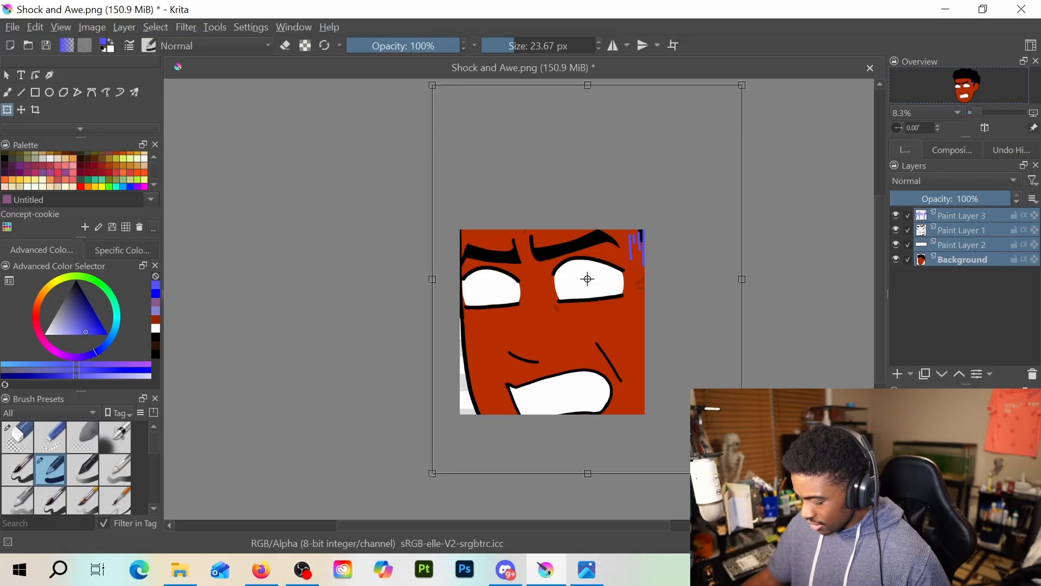
{"action": "left_click_drag", "start_coordinate": [742, 473], "coordinate": [720, 445]}
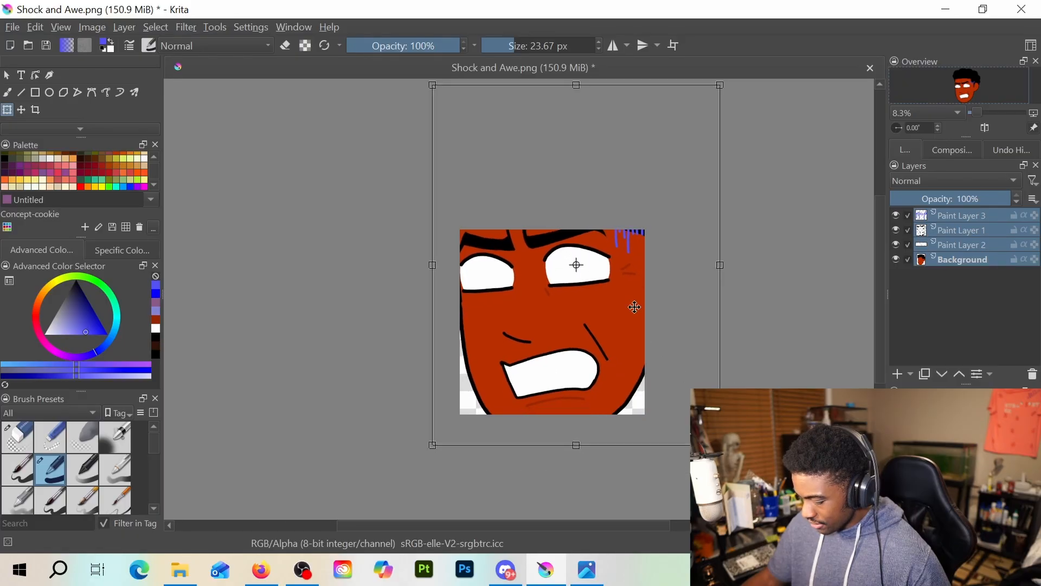
{"action": "left_click_drag", "start_coordinate": [634, 307], "coordinate": [603, 353]}
{"action": "scroll", "coordinate": [578, 304], "scroll_direction": "up", "scroll_amount": 2}
{"action": "scroll", "coordinate": [604, 355], "scroll_direction": "down", "scroll_amount": 1}
{"action": "scroll", "coordinate": [603, 353], "scroll_direction": "down", "scroll_amount": 1}
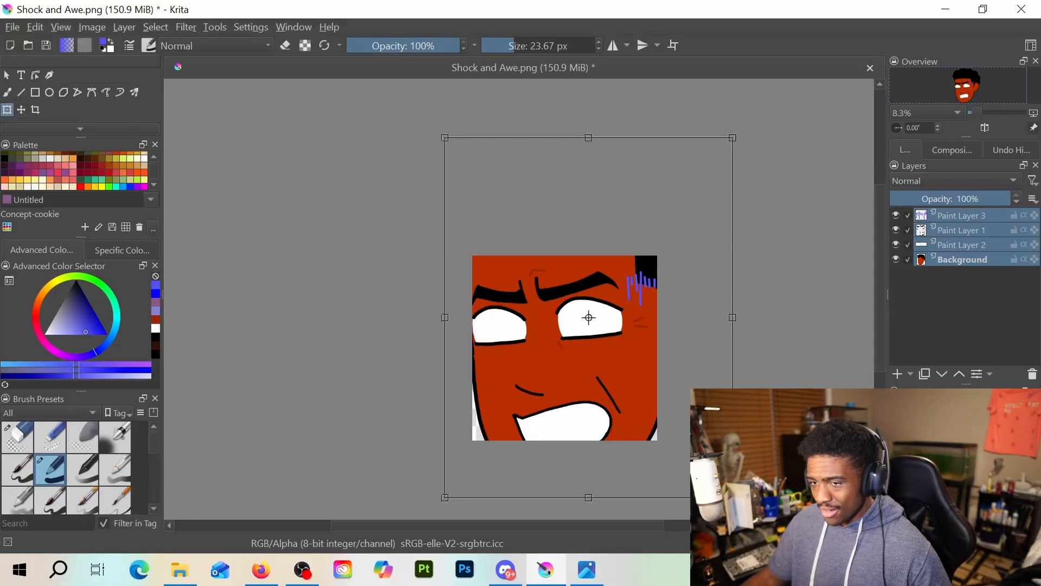
{"action": "key", "text": "alt+Tab"}
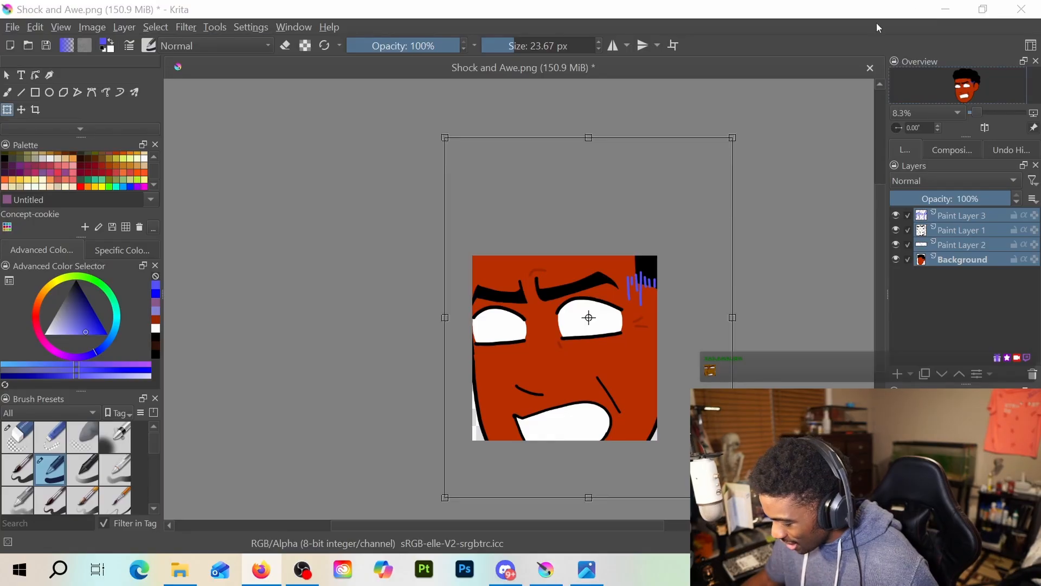
{"action": "left_click", "coordinate": [800, 354]}
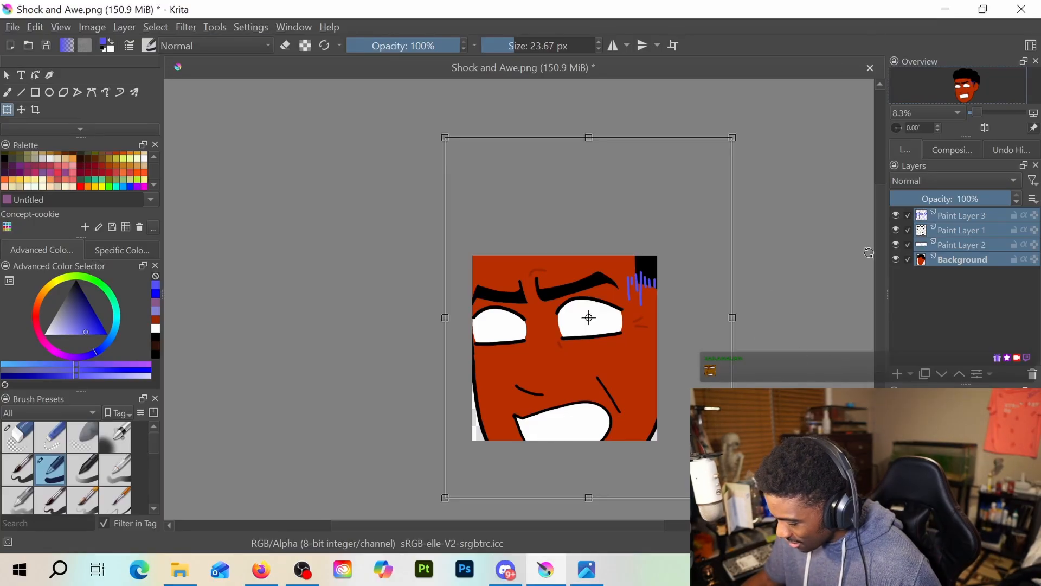
Apply the transform, make Paint Layer 3 the active layer and set the freehand brush size to 46.22 px
{"action": "left_click", "coordinate": [948, 240]}
{"action": "left_click", "coordinate": [963, 225]}
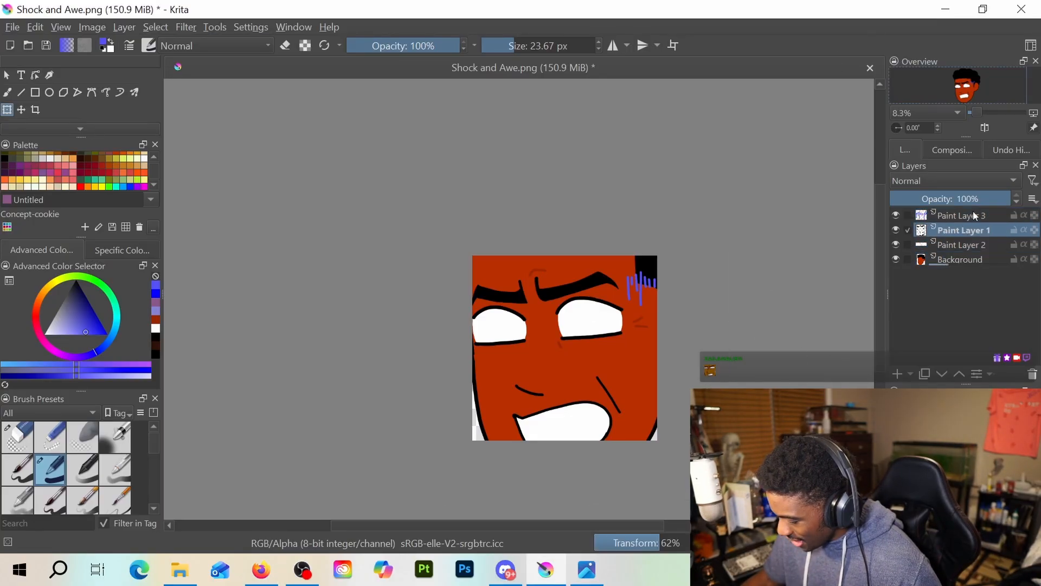
{"action": "left_click", "coordinate": [973, 216]}
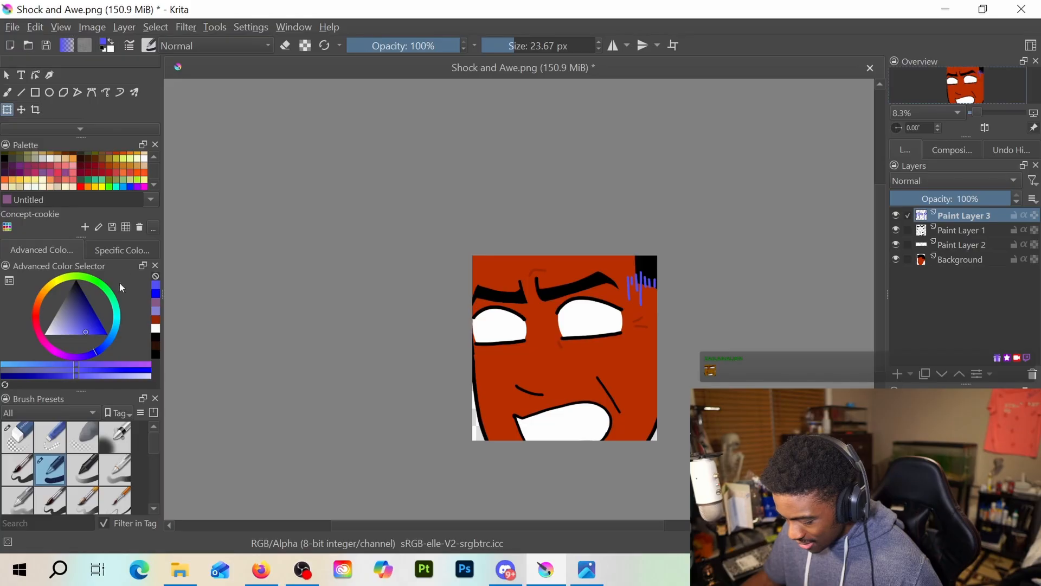
{"action": "left_click", "coordinate": [7, 92]}
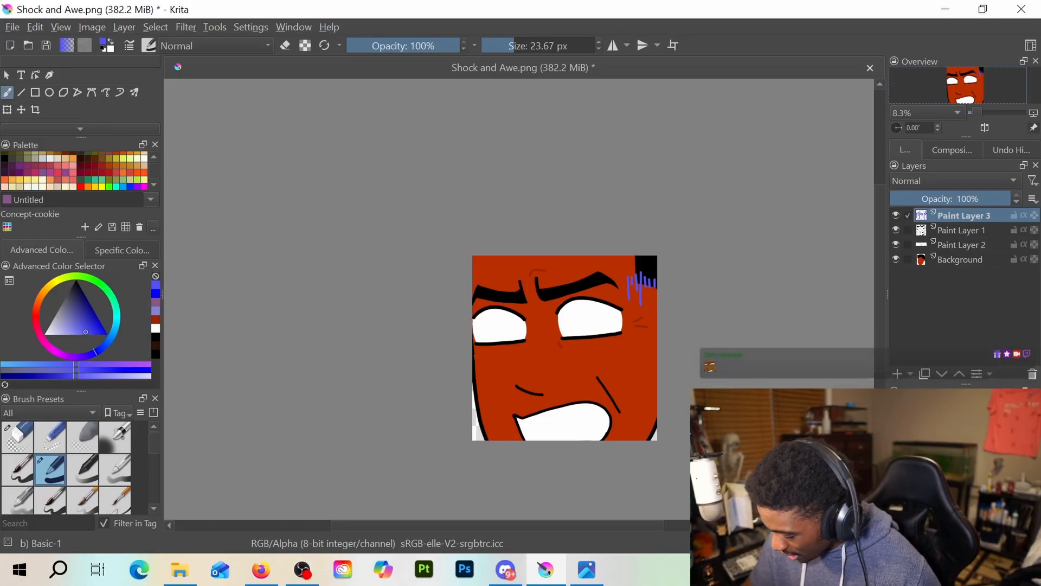
{"action": "left_click_drag", "start_coordinate": [628, 352], "coordinate": [633, 362]}
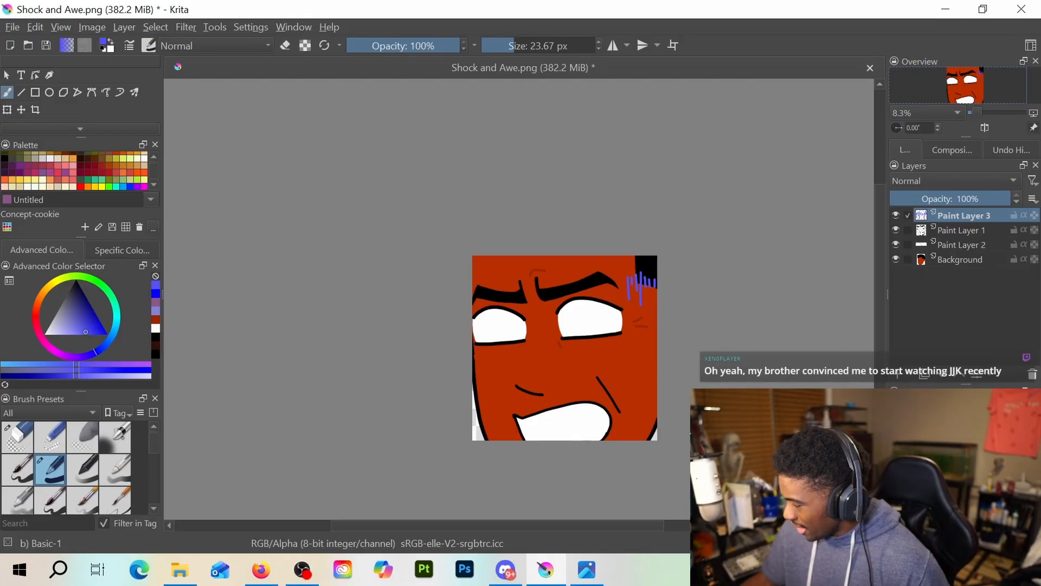
{"action": "scroll", "coordinate": [588, 380], "scroll_direction": "up", "scroll_amount": 2}
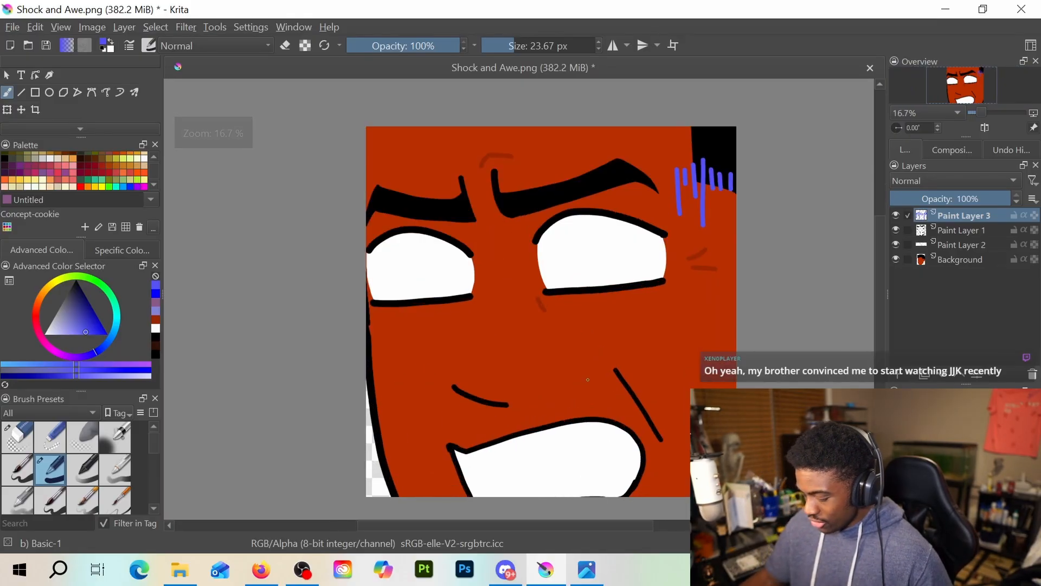
{"action": "left_click_drag", "start_coordinate": [517, 45], "coordinate": [523, 44]}
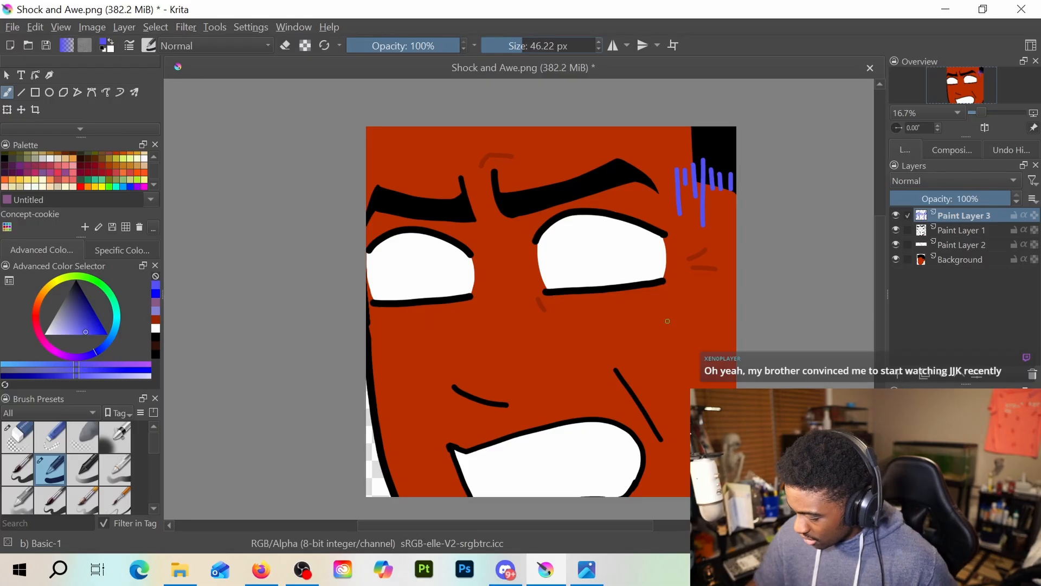
Try a curved blue-violet sweat mark on the cheek beneath the temple strokes, undoing each version
{"action": "mouse_move", "coordinate": [669, 315]}
{"action": "left_mouse_down"}
{"action": "mouse_move", "coordinate": [678, 356]}
{"action": "mouse_move", "coordinate": [690, 358]}
{"action": "left_mouse_up"}
{"action": "key", "text": "ctrl+z"}
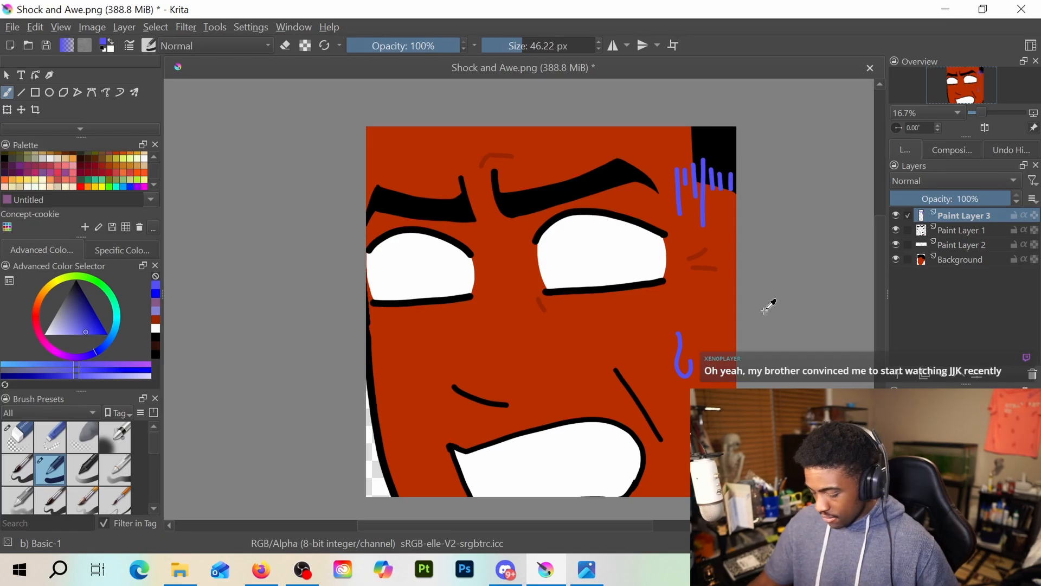
{"action": "key", "text": "ctrl+z"}
{"action": "left_click_drag", "start_coordinate": [698, 329], "coordinate": [708, 353]}
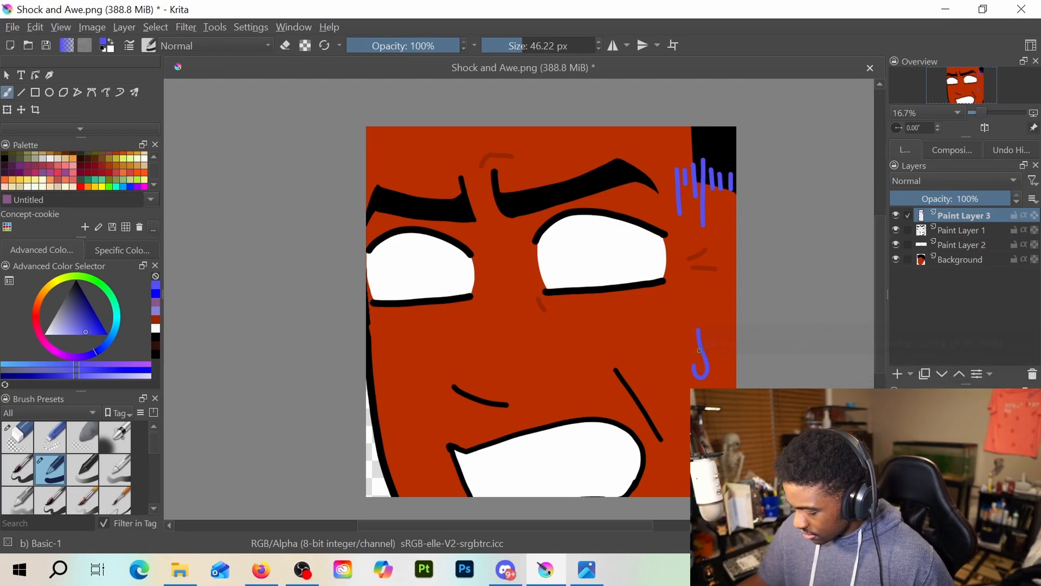
{"action": "scroll", "coordinate": [624, 326], "scroll_direction": "down", "scroll_amount": 1}
{"action": "key", "text": "ctrl+z"}
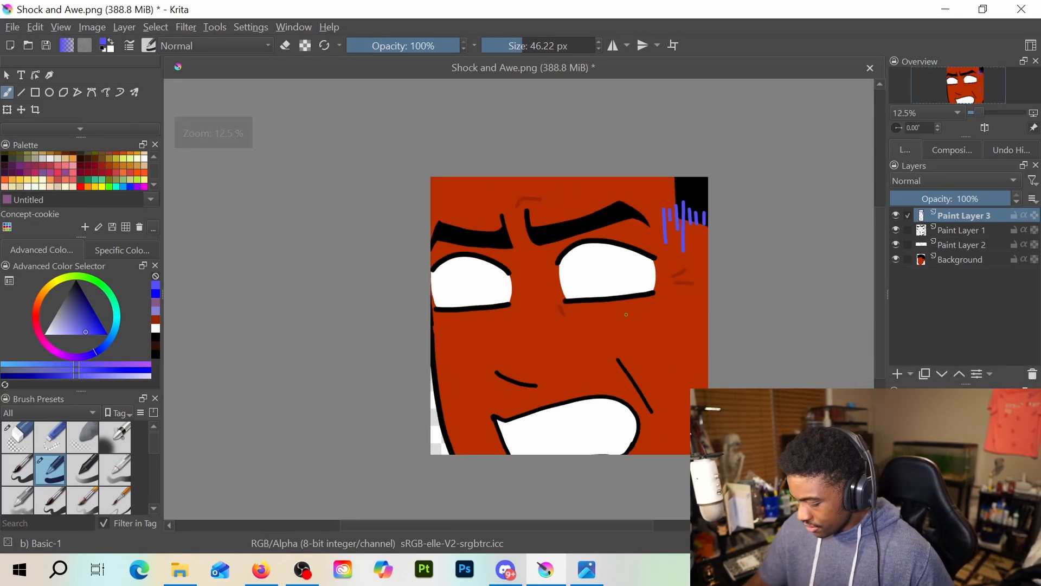
Try a small hooked blue-violet sweat mark on the opposite cheek, close to the jaw outline, and undo it
{"action": "mouse_move", "coordinate": [444, 359]}
{"action": "left_mouse_down"}
{"action": "mouse_move", "coordinate": [456, 384]}
{"action": "mouse_move", "coordinate": [445, 386]}
{"action": "mouse_move", "coordinate": [454, 383]}
{"action": "left_mouse_up"}
{"action": "key", "text": "e"}
{"action": "key", "text": "e"}
{"action": "key", "text": "e"}
{"action": "key", "text": "e"}
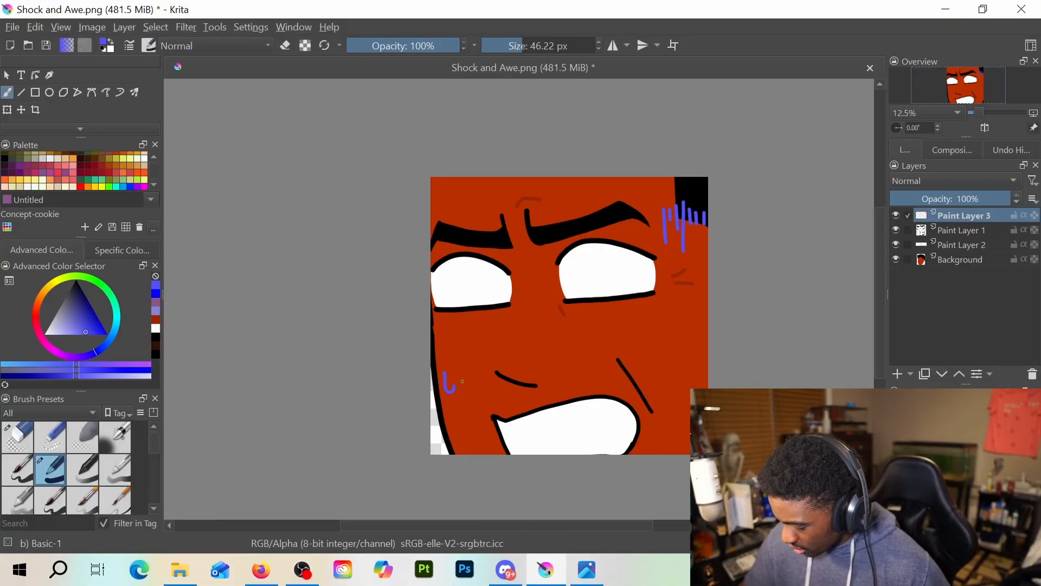
{"action": "key", "text": "ctrl+z"}
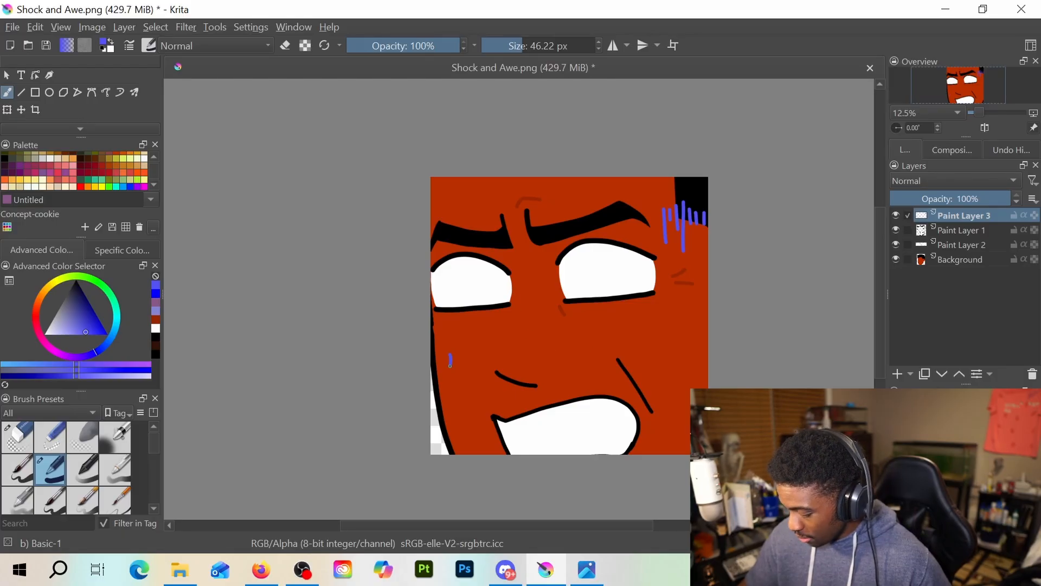
Draw a small hooked blue-violet sweat mark on the cheek just below the temple strokes
{"action": "key", "text": "ctrl+z"}
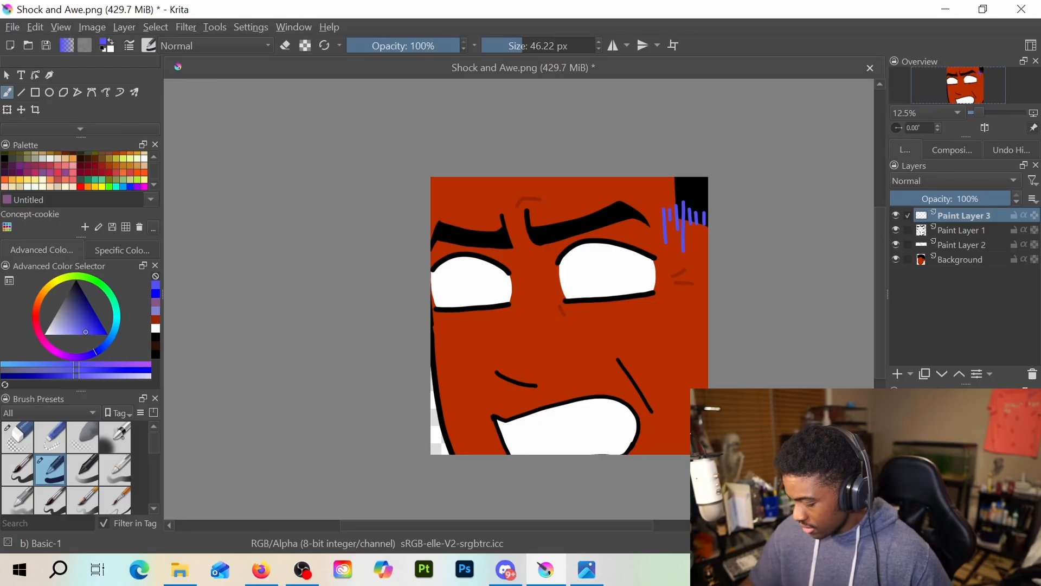
{"action": "key", "text": "ctrl+z"}
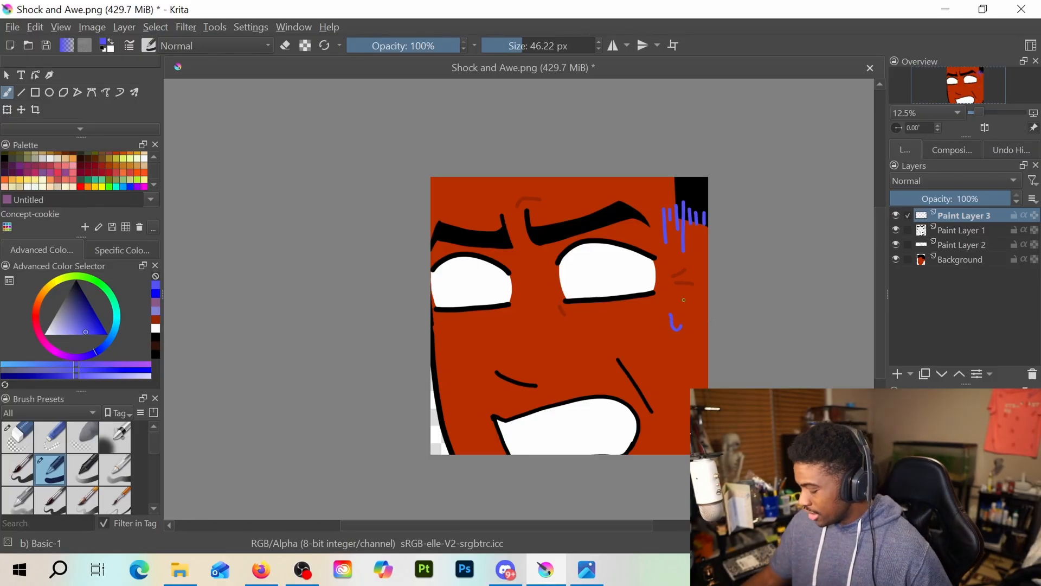
{"action": "scroll", "coordinate": [701, 378], "scroll_direction": "down", "scroll_amount": 1}
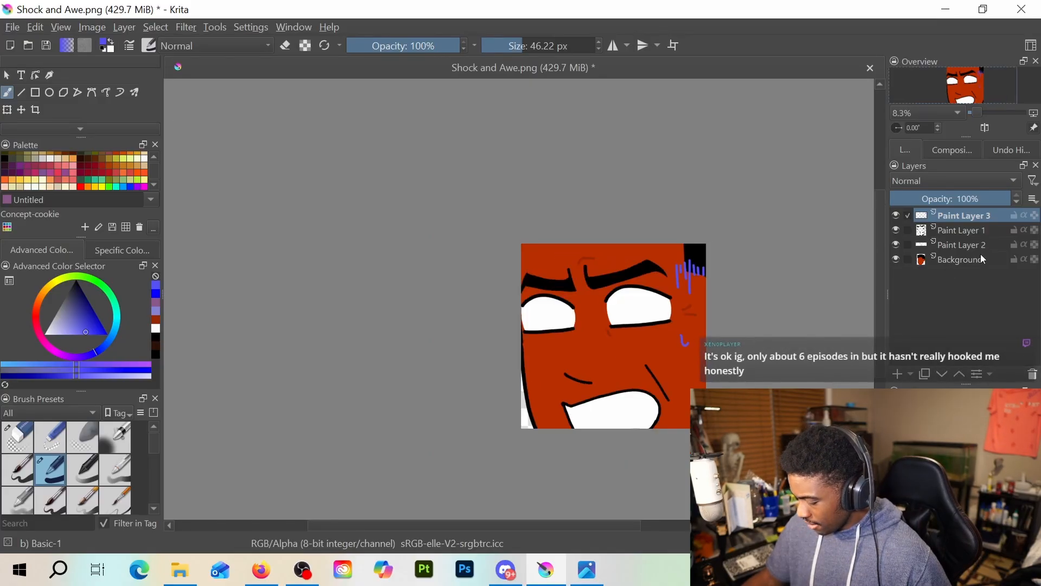
Transform all four layers together, rescaling and shifting the head so the eyes and the whole mouth fit the canvas
{"action": "left_click", "coordinate": [979, 256], "text": "shift"}
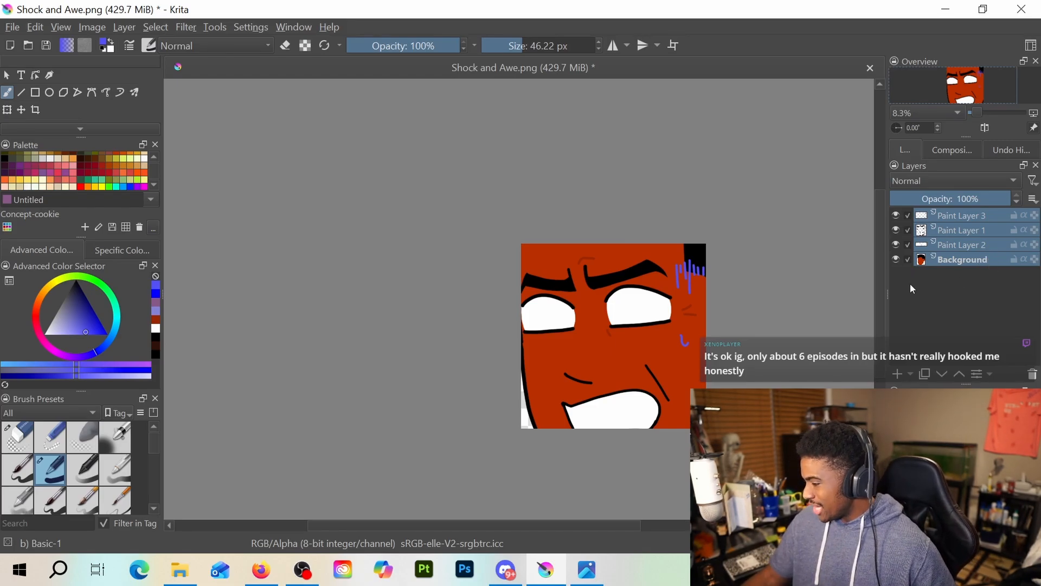
{"action": "left_click", "coordinate": [7, 110]}
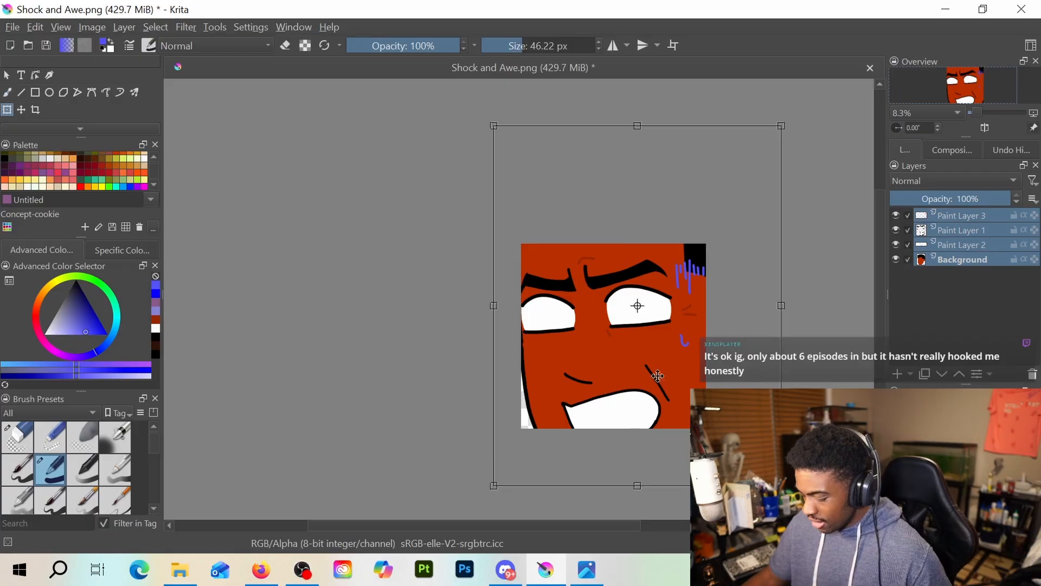
{"action": "left_click_drag", "start_coordinate": [781, 485], "coordinate": [764, 458]}
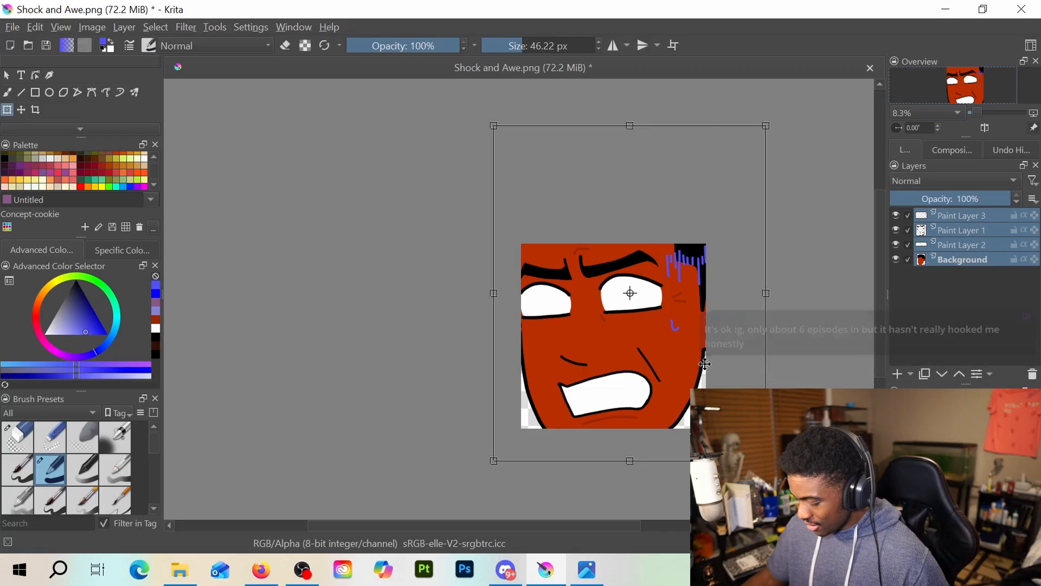
{"action": "left_click_drag", "start_coordinate": [711, 344], "coordinate": [711, 354]}
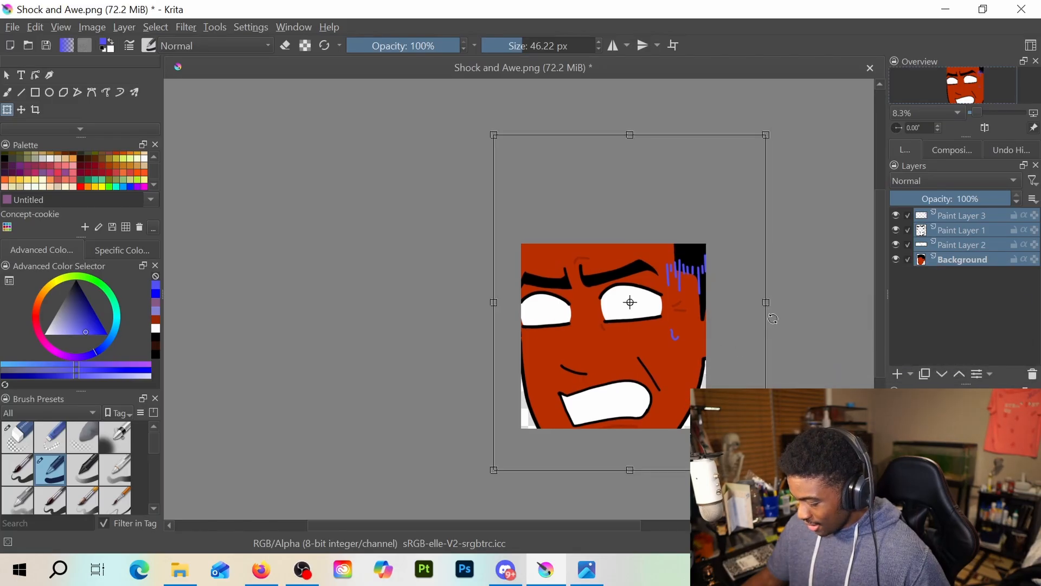
{"action": "left_click_drag", "start_coordinate": [767, 303], "coordinate": [781, 304]}
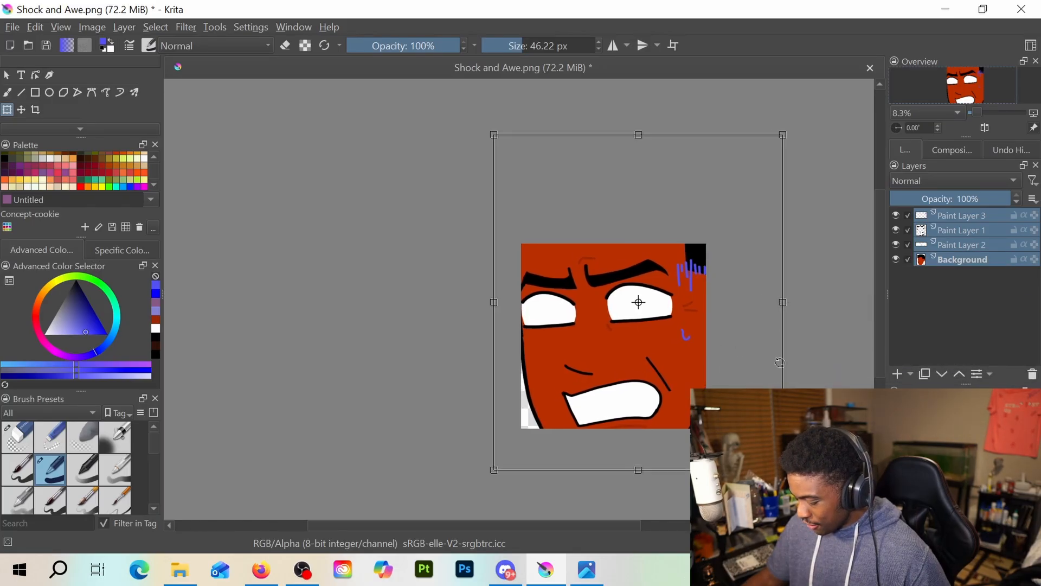
{"action": "key", "text": "ctrl+z"}
{"action": "mouse_move", "coordinate": [676, 378]}
{"action": "left_mouse_down"}
{"action": "mouse_move", "coordinate": [682, 391]}
{"action": "mouse_move", "coordinate": [673, 369]}
{"action": "left_mouse_up"}
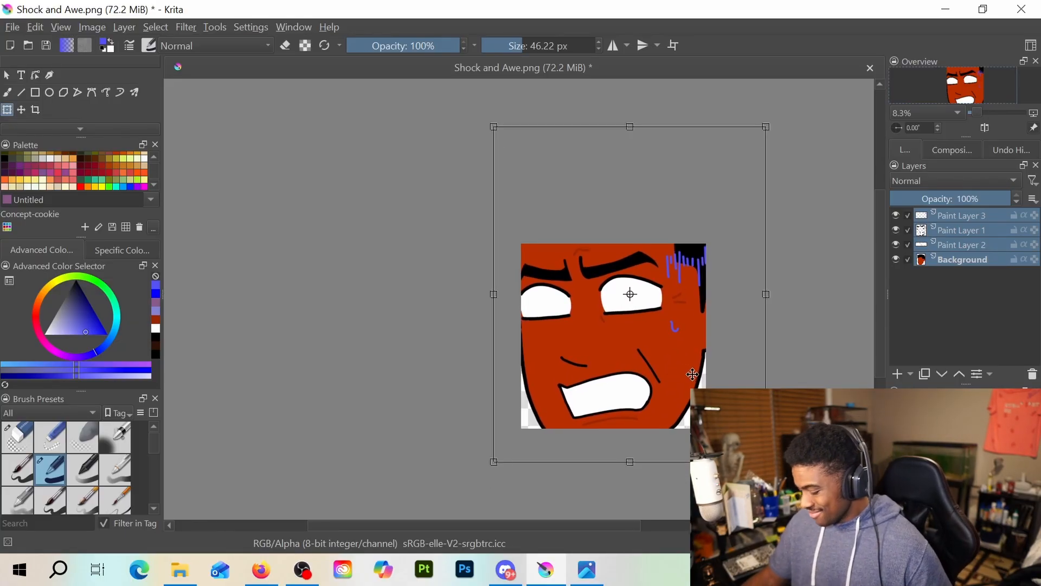
{"action": "left_click_drag", "start_coordinate": [630, 294], "coordinate": [642, 315]}
{"action": "left_click_drag", "start_coordinate": [692, 400], "coordinate": [699, 371]}
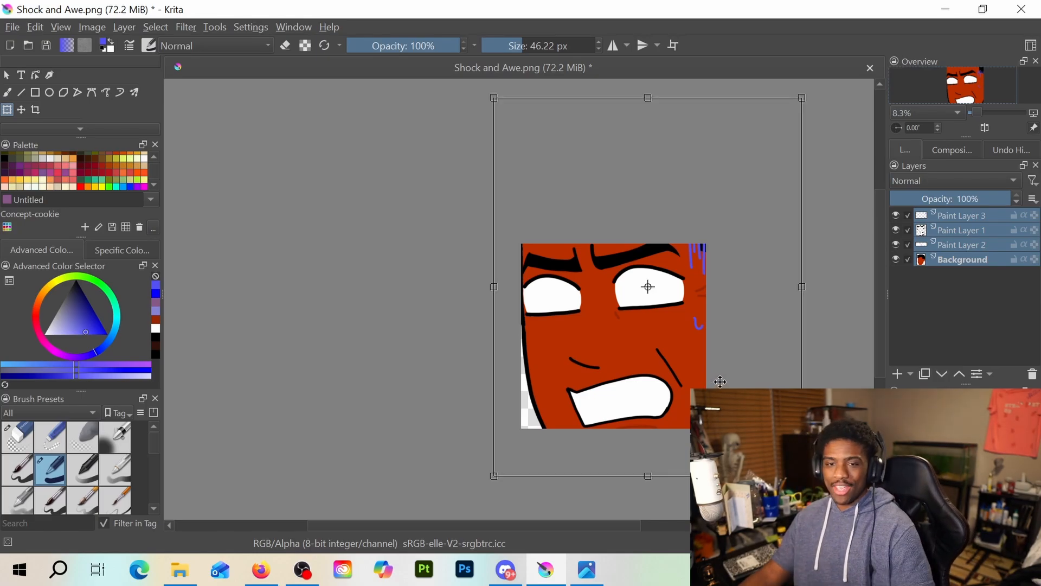
{"action": "left_click", "coordinate": [10, 31]}
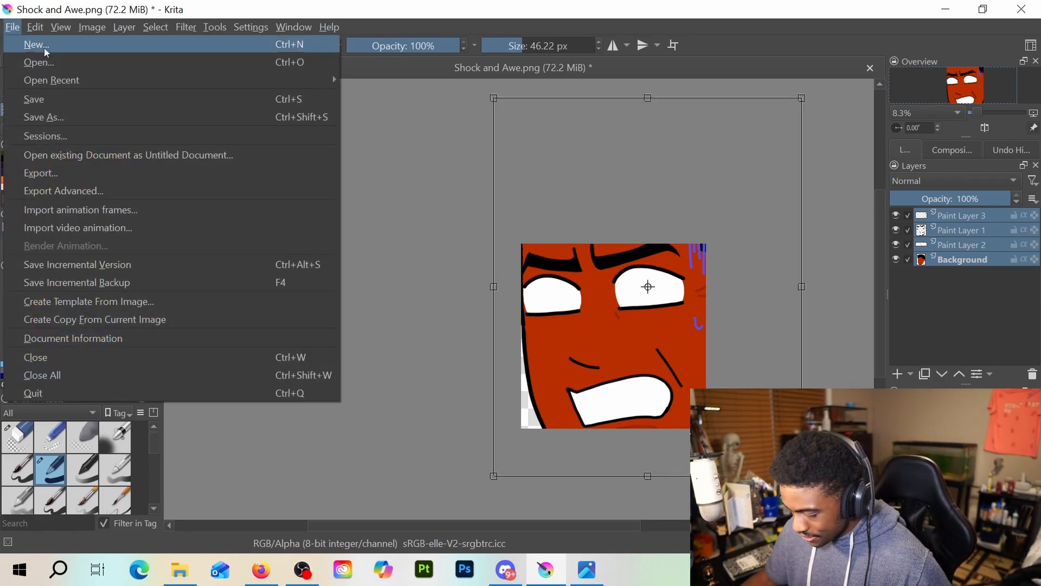
{"action": "left_click", "coordinate": [92, 115]}
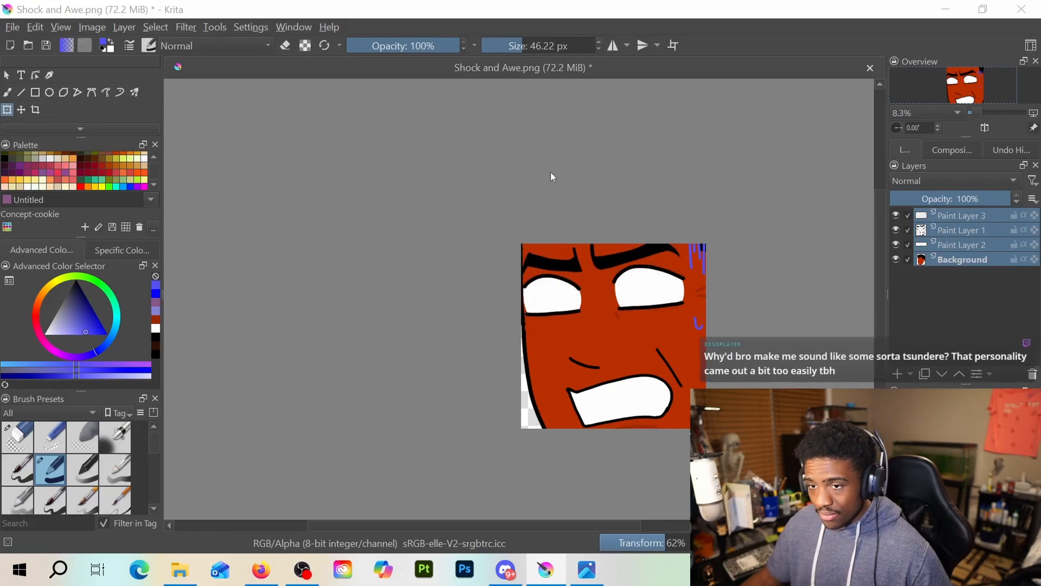
{"action": "left_click_drag", "start_coordinate": [316, 26], "coordinate": [611, 0]}
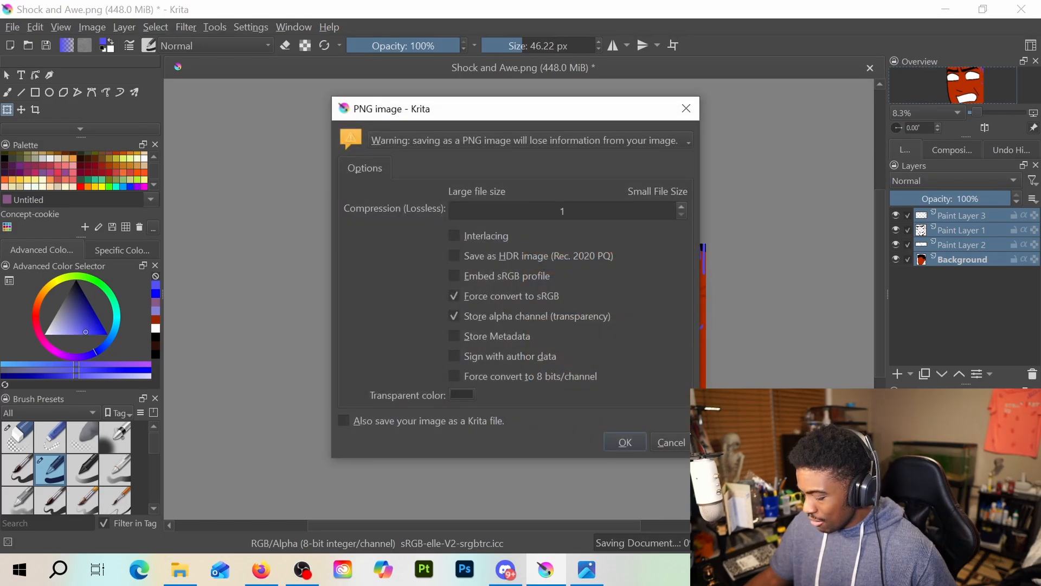
{"action": "left_click", "coordinate": [670, 444]}
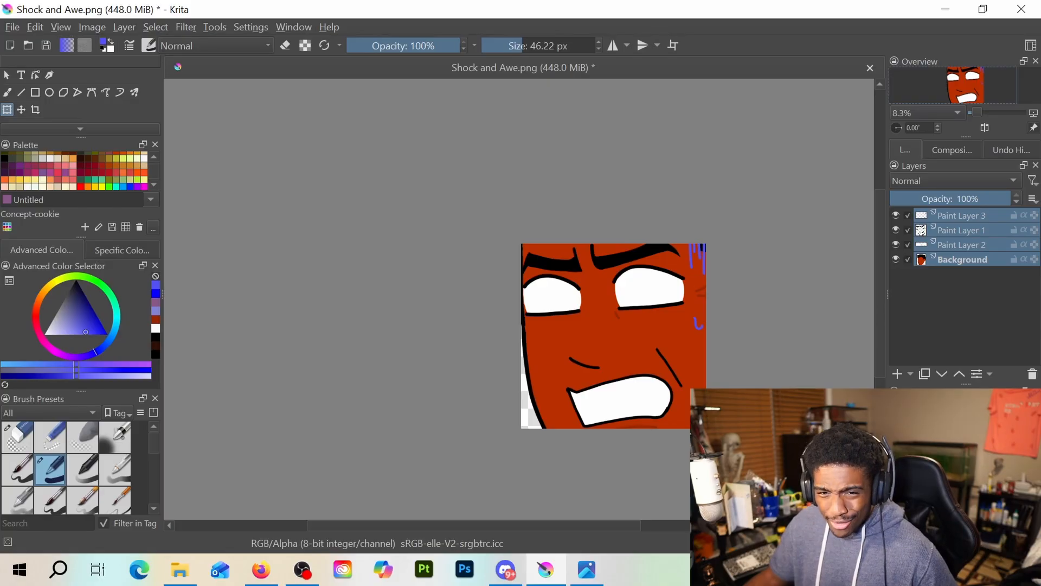
Erase the black upper eyelid lines of both eyes on Paint Layer 1 with the round eraser
{"action": "scroll", "coordinate": [643, 353], "scroll_direction": "up", "scroll_amount": 3}
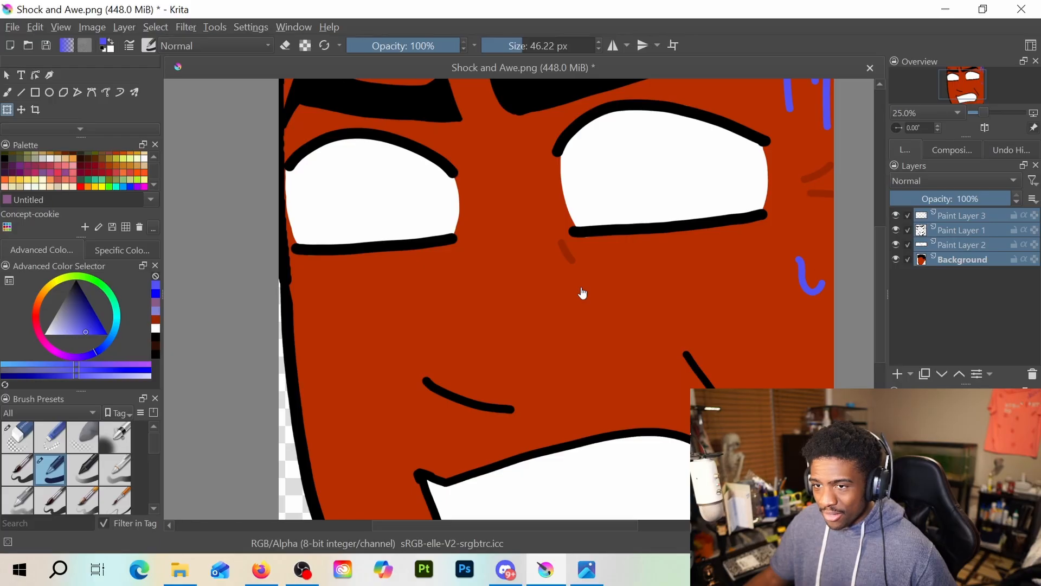
{"action": "left_click", "coordinate": [955, 247]}
{"action": "left_click", "coordinate": [958, 234]}
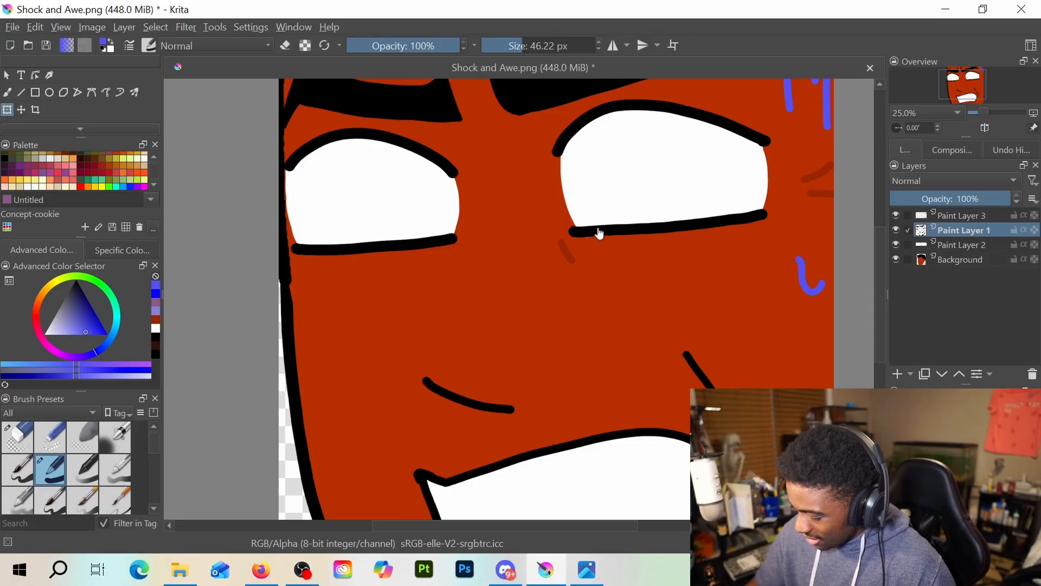
{"action": "left_click", "coordinate": [8, 92]}
{"action": "key", "text": "e"}
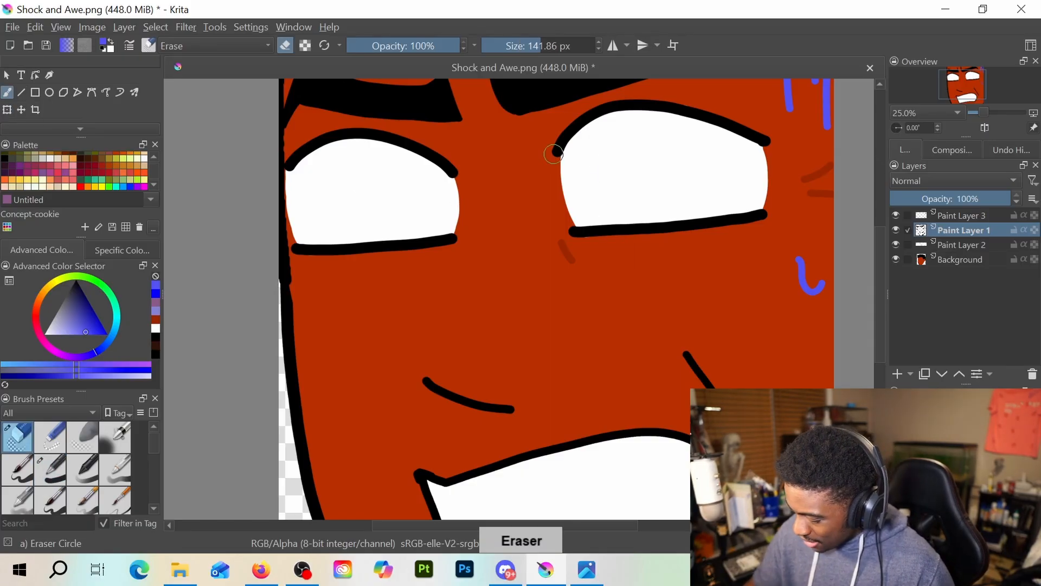
{"action": "mouse_move", "coordinate": [558, 146]}
{"action": "left_mouse_down"}
{"action": "mouse_move", "coordinate": [674, 118]}
{"action": "mouse_move", "coordinate": [742, 127]}
{"action": "mouse_move", "coordinate": [614, 113]}
{"action": "mouse_move", "coordinate": [571, 135]}
{"action": "mouse_move", "coordinate": [652, 102]}
{"action": "mouse_move", "coordinate": [578, 130]}
{"action": "mouse_move", "coordinate": [760, 137]}
{"action": "mouse_move", "coordinate": [731, 139]}
{"action": "left_mouse_up"}
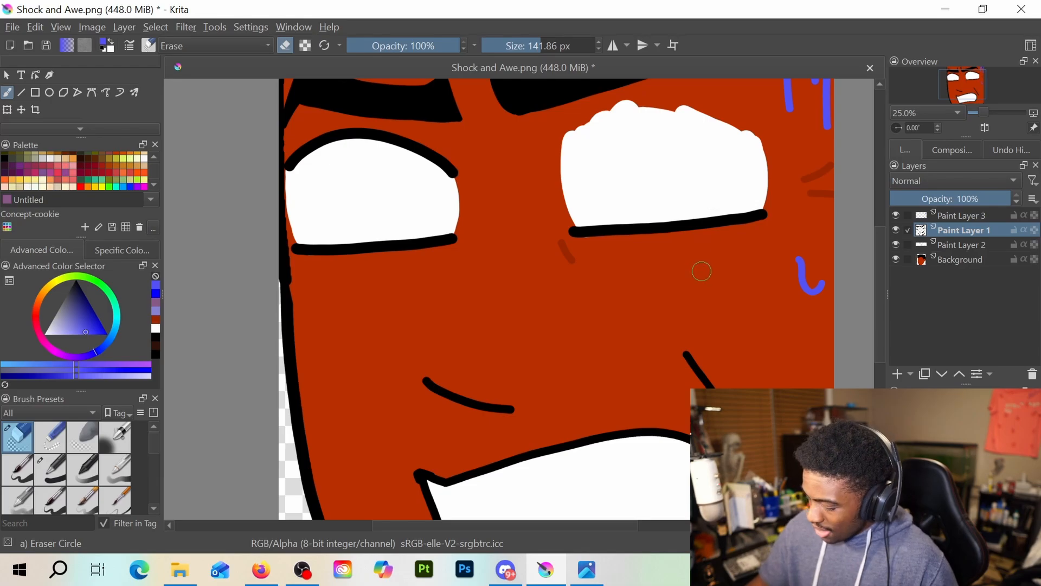
{"action": "mouse_move", "coordinate": [449, 174]}
{"action": "left_mouse_down"}
{"action": "mouse_move", "coordinate": [338, 140]}
{"action": "mouse_move", "coordinate": [302, 169]}
{"action": "mouse_move", "coordinate": [307, 148]}
{"action": "mouse_move", "coordinate": [393, 141]}
{"action": "mouse_move", "coordinate": [483, 165]}
{"action": "mouse_move", "coordinate": [443, 150]}
{"action": "mouse_move", "coordinate": [467, 182]}
{"action": "left_mouse_up"}
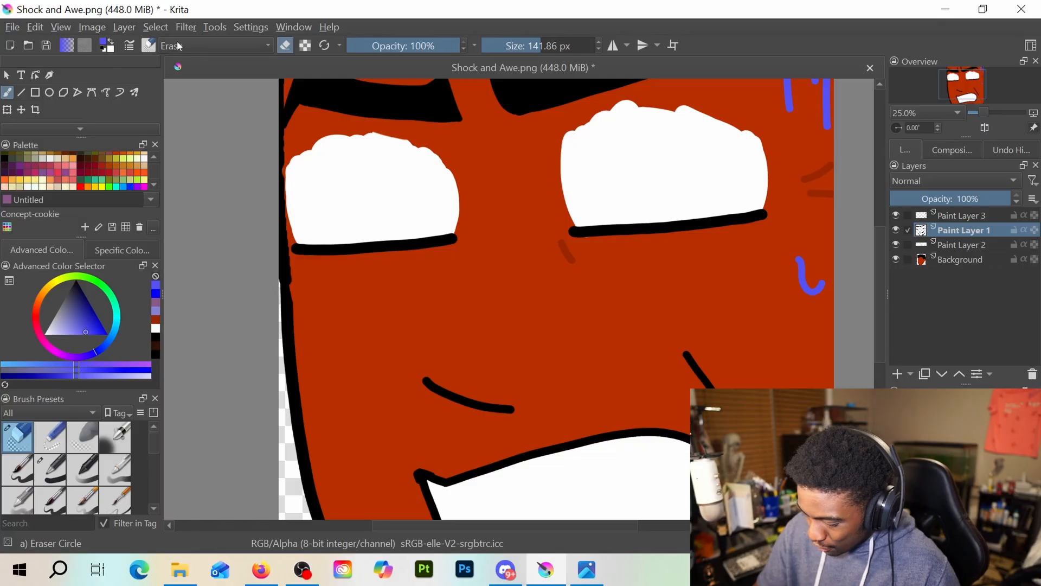
Try redrawing the upper eyelids as lower, flatter black arcs with the 46.22 px pen
{"action": "key", "text": "slash"}
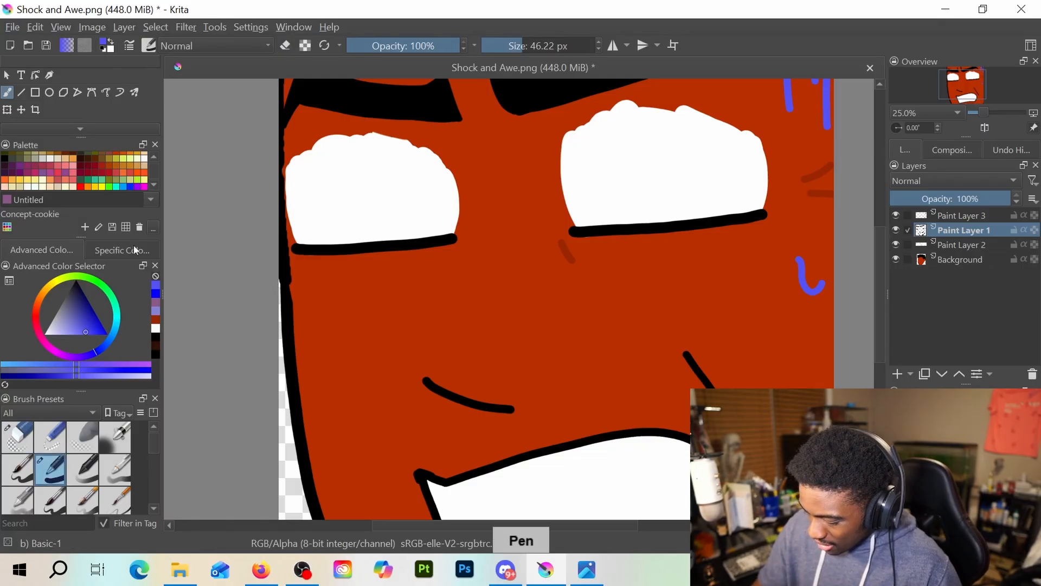
{"action": "left_click", "coordinate": [155, 350]}
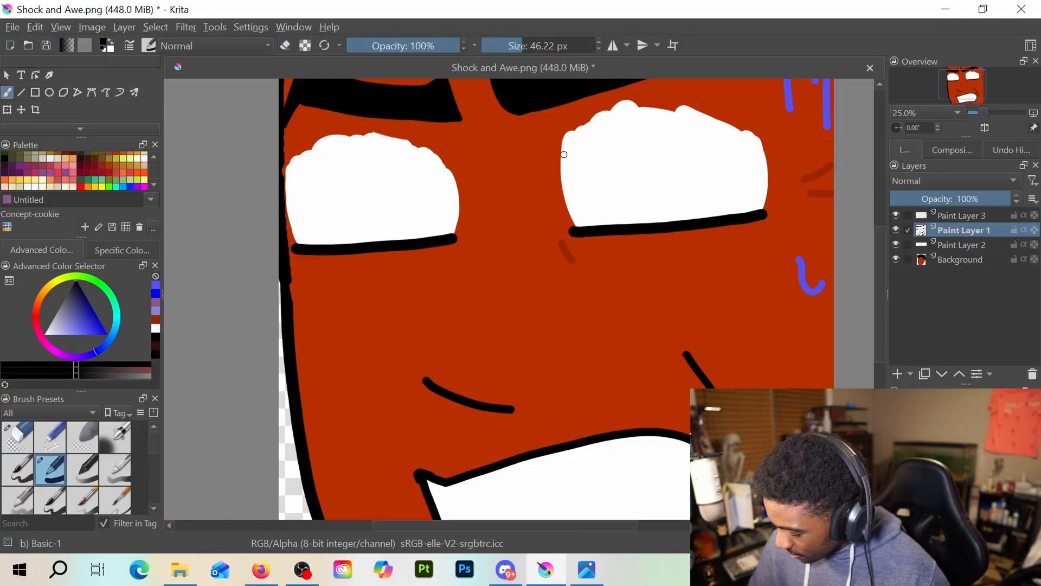
{"action": "mouse_move", "coordinate": [561, 162]}
{"action": "left_mouse_down"}
{"action": "mouse_move", "coordinate": [627, 130]}
{"action": "mouse_move", "coordinate": [666, 126]}
{"action": "mouse_move", "coordinate": [765, 155]}
{"action": "left_mouse_up"}
{"action": "mouse_move", "coordinate": [456, 187]}
{"action": "left_mouse_down"}
{"action": "mouse_move", "coordinate": [364, 156]}
{"action": "mouse_move", "coordinate": [295, 179]}
{"action": "left_mouse_up"}
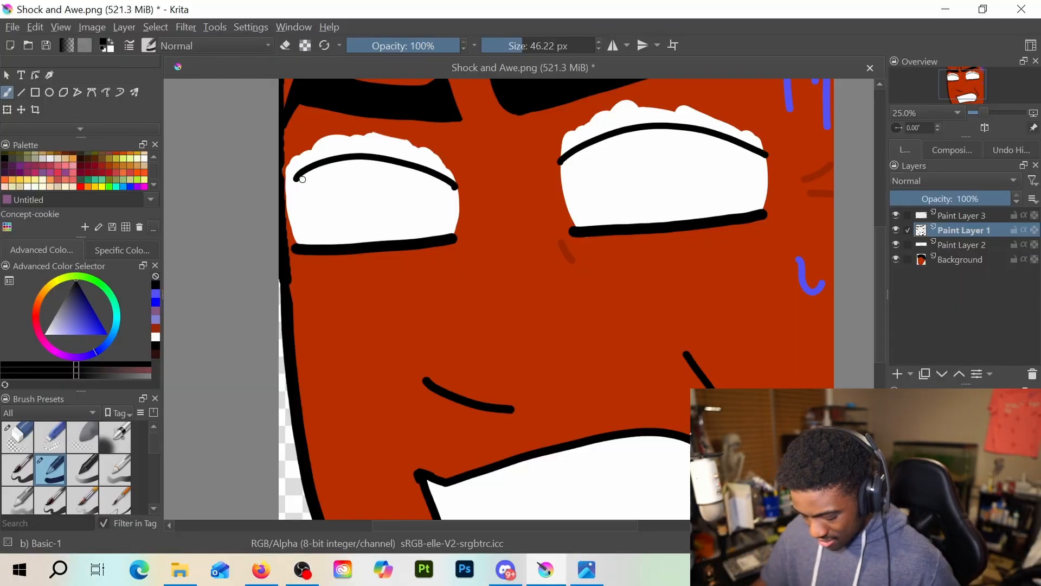
{"action": "key", "text": "ctrl+z"}
{"action": "key", "text": "ctrl+z"}
{"action": "mouse_move", "coordinate": [561, 173]}
{"action": "left_mouse_down"}
{"action": "mouse_move", "coordinate": [633, 144]}
{"action": "mouse_move", "coordinate": [759, 145]}
{"action": "left_mouse_up"}
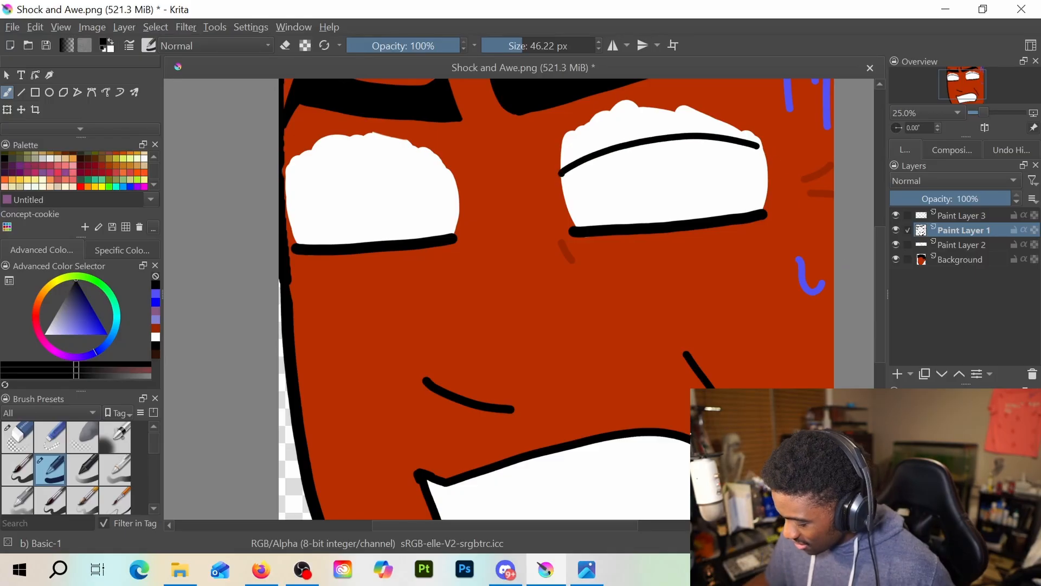
Undo the redrawn eyelid arc and the eyelid erasures on both eyes
{"action": "key", "text": "ctrl+z"}
{"action": "key", "text": "ctrl+z"}
{"action": "key", "text": "ctrl+z"}
{"action": "key", "text": "minus"}
{"action": "key", "text": "minus"}
{"action": "key", "text": "minus"}
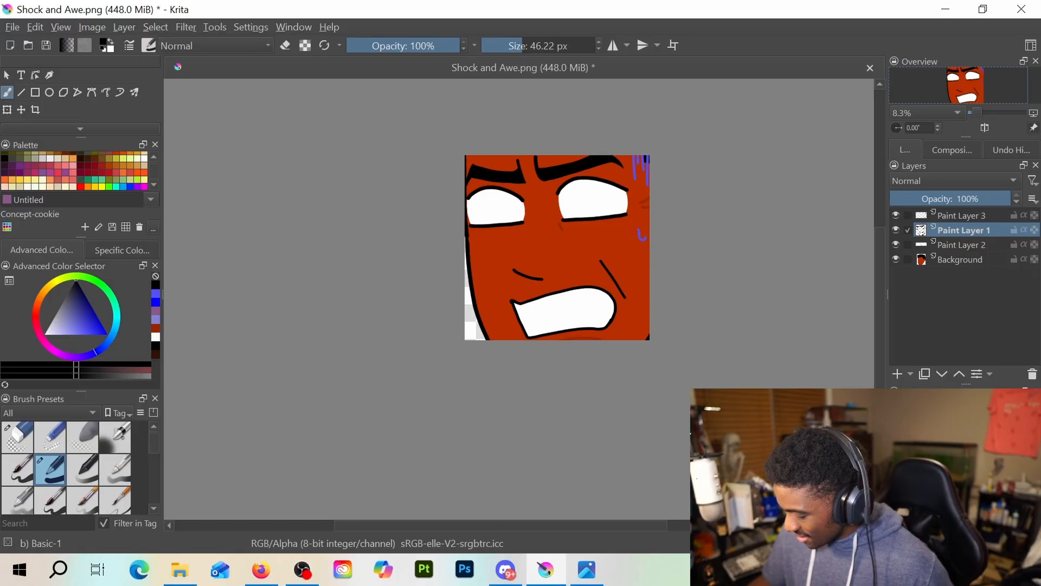
Erase the whole mouth, both outline and white fill, and the slanted cheek line beside it with the round eraser
{"action": "scroll", "coordinate": [608, 328], "scroll_direction": "up", "scroll_amount": 2}
{"action": "scroll", "coordinate": [608, 328], "scroll_direction": "down", "scroll_amount": 1}
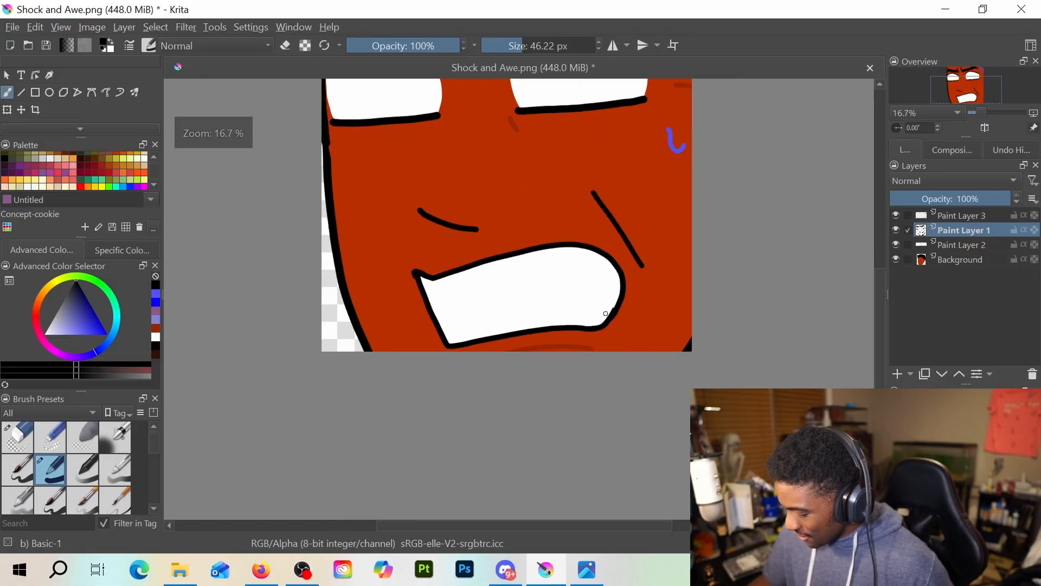
{"action": "key", "text": "e"}
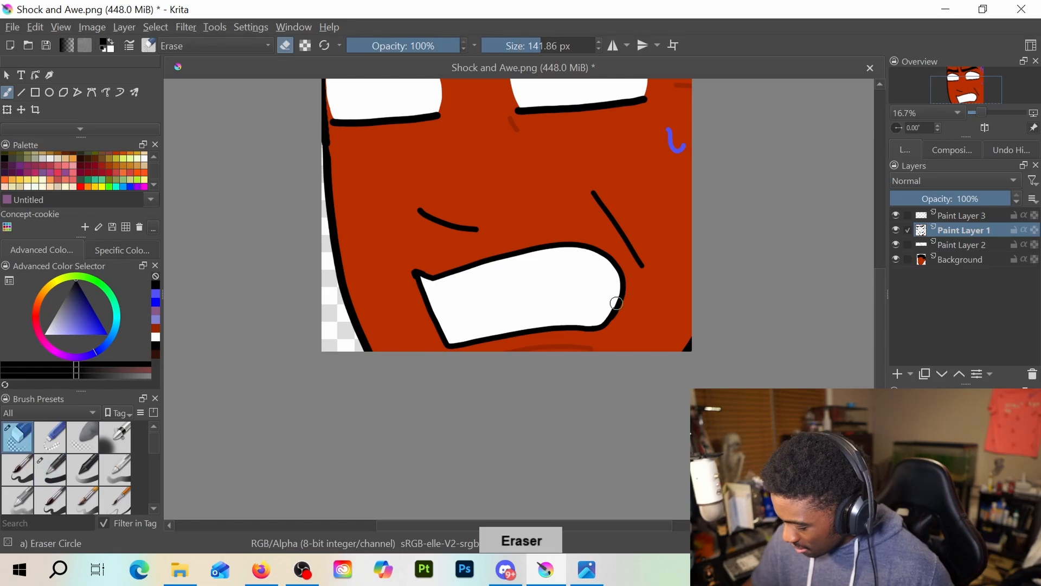
{"action": "mouse_move", "coordinate": [609, 306]}
{"action": "left_mouse_down"}
{"action": "mouse_move", "coordinate": [621, 283]}
{"action": "mouse_move", "coordinate": [615, 321]}
{"action": "mouse_move", "coordinate": [623, 286]}
{"action": "mouse_move", "coordinate": [608, 309]}
{"action": "mouse_move", "coordinate": [620, 279]}
{"action": "mouse_move", "coordinate": [539, 252]}
{"action": "mouse_move", "coordinate": [424, 279]}
{"action": "mouse_move", "coordinate": [433, 275]}
{"action": "mouse_move", "coordinate": [420, 270]}
{"action": "mouse_move", "coordinate": [437, 330]}
{"action": "mouse_move", "coordinate": [571, 249]}
{"action": "mouse_move", "coordinate": [622, 299]}
{"action": "mouse_move", "coordinate": [612, 283]}
{"action": "mouse_move", "coordinate": [613, 320]}
{"action": "mouse_move", "coordinate": [439, 342]}
{"action": "mouse_move", "coordinate": [487, 296]}
{"action": "mouse_move", "coordinate": [476, 282]}
{"action": "mouse_move", "coordinate": [483, 259]}
{"action": "mouse_move", "coordinate": [524, 250]}
{"action": "mouse_move", "coordinate": [525, 261]}
{"action": "mouse_move", "coordinate": [459, 342]}
{"action": "mouse_move", "coordinate": [519, 315]}
{"action": "mouse_move", "coordinate": [544, 325]}
{"action": "mouse_move", "coordinate": [588, 290]}
{"action": "mouse_move", "coordinate": [582, 279]}
{"action": "mouse_move", "coordinate": [584, 309]}
{"action": "mouse_move", "coordinate": [544, 328]}
{"action": "mouse_move", "coordinate": [478, 332]}
{"action": "left_mouse_up"}
{"action": "key", "text": "ctrl+z"}
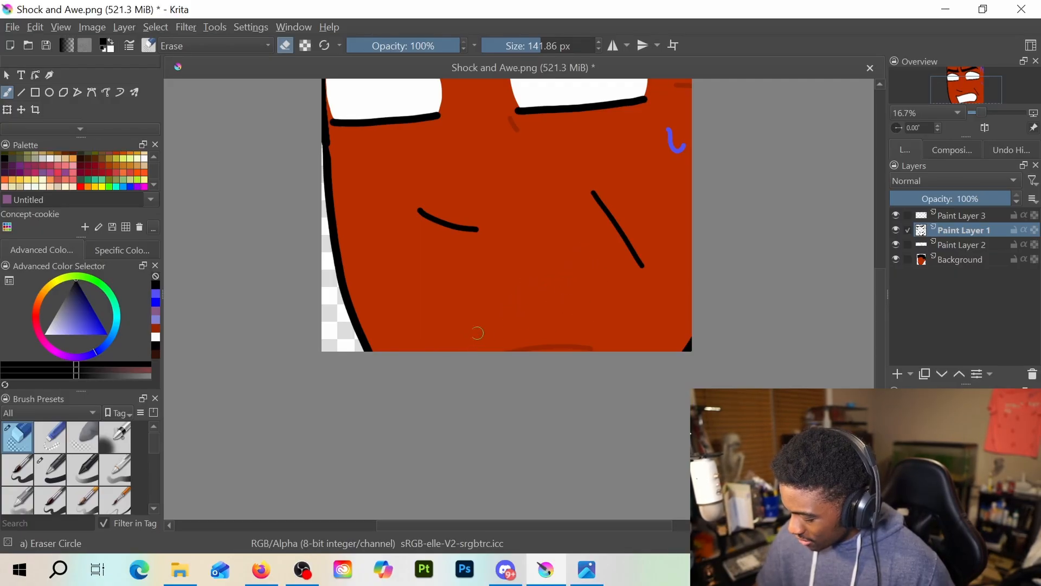
{"action": "mouse_move", "coordinate": [596, 196]}
{"action": "left_mouse_down"}
{"action": "mouse_move", "coordinate": [646, 276]}
{"action": "mouse_move", "coordinate": [594, 190]}
{"action": "mouse_move", "coordinate": [623, 223]}
{"action": "left_mouse_up"}
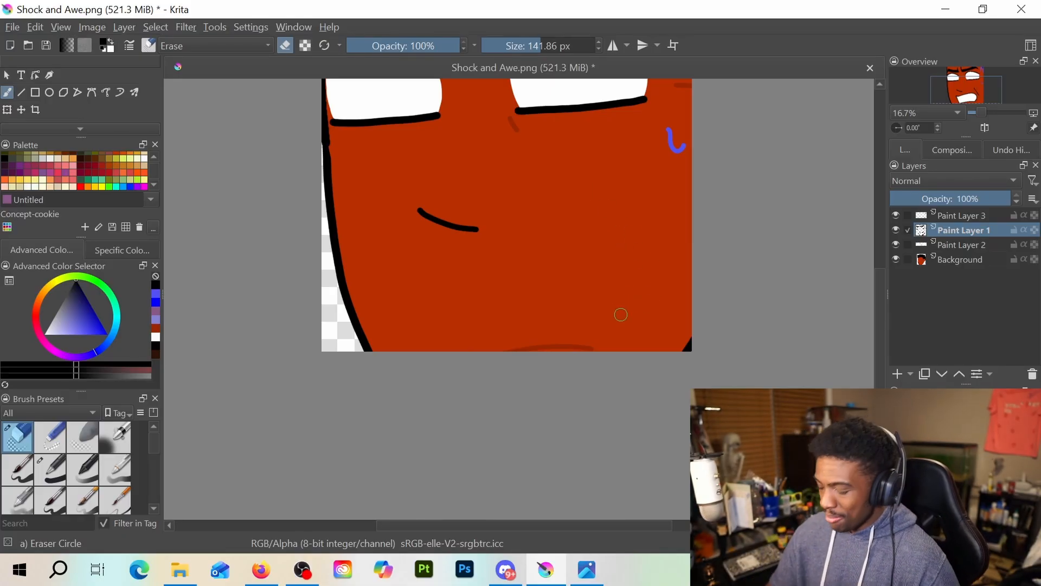
Try drawing a smaller, narrower black mouth outline below the nose with the 46.22 px pen, and undo it
{"action": "key", "text": "slash"}
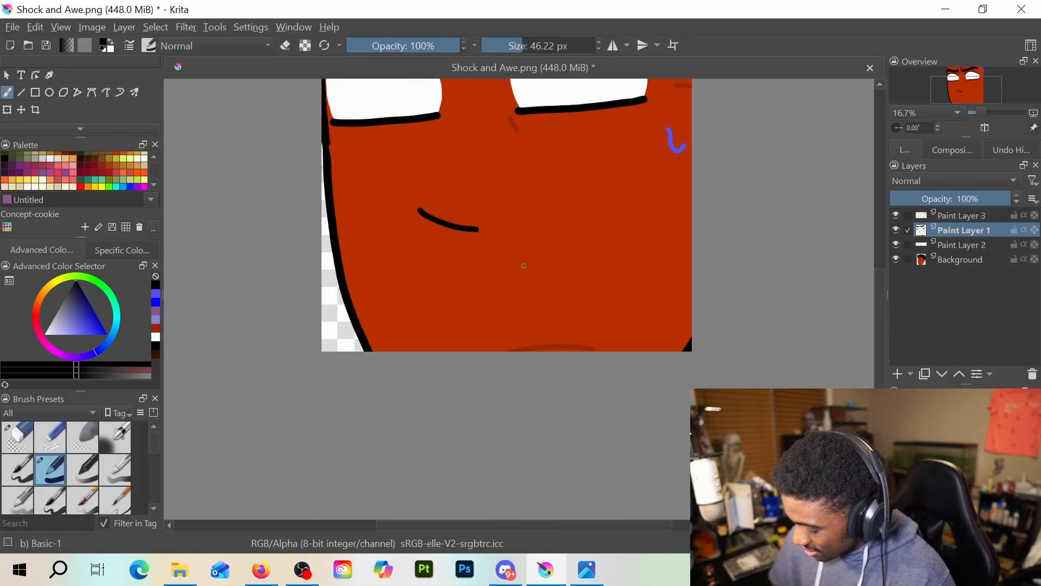
{"action": "mouse_move", "coordinate": [431, 263]}
{"action": "left_mouse_down"}
{"action": "mouse_move", "coordinate": [549, 249]}
{"action": "mouse_move", "coordinate": [576, 263]}
{"action": "mouse_move", "coordinate": [558, 277]}
{"action": "left_mouse_up"}
{"action": "mouse_move", "coordinate": [429, 265]}
{"action": "left_mouse_down"}
{"action": "mouse_move", "coordinate": [437, 295]}
{"action": "mouse_move", "coordinate": [563, 278]}
{"action": "left_mouse_up"}
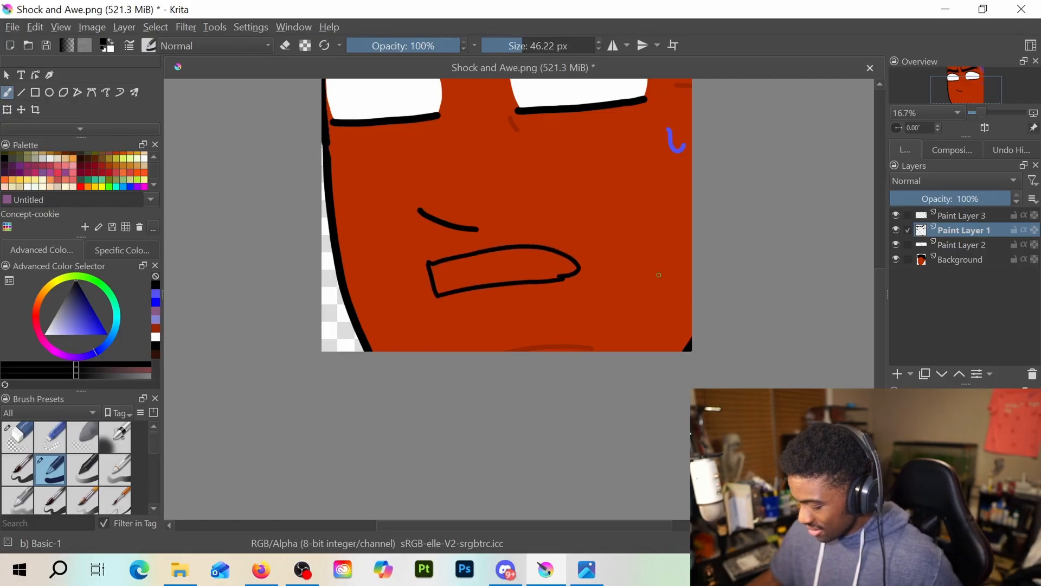
{"action": "scroll", "coordinate": [659, 242], "scroll_direction": "down", "scroll_amount": 1}
{"action": "left_click_drag", "start_coordinate": [602, 212], "coordinate": [579, 311]}
{"action": "key", "text": "ctrl+z"}
{"action": "key", "text": "ctrl+z"}
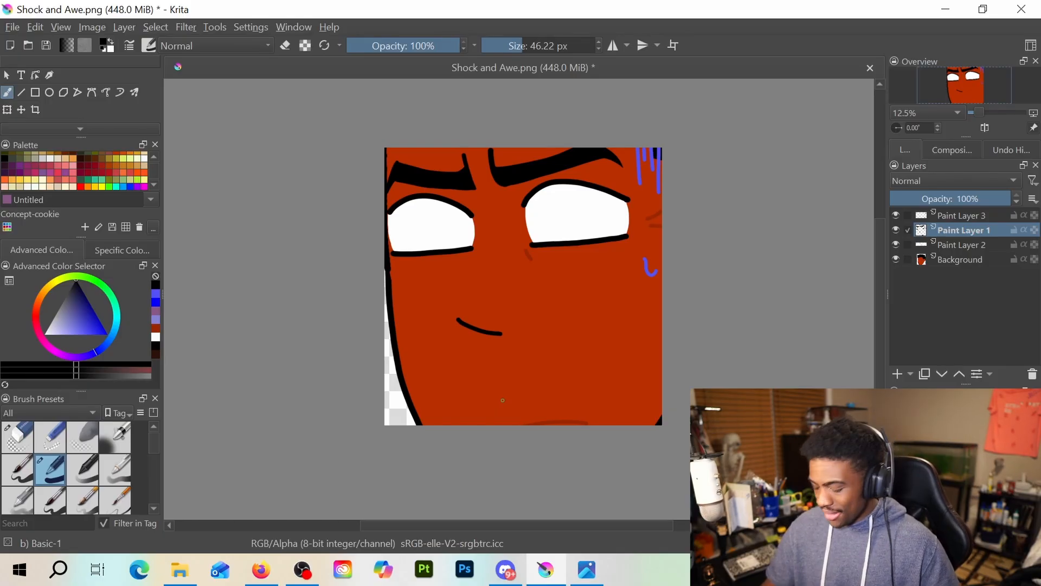
Try a long black upper mouth line arching up toward the cheek, and remove it again
{"action": "key", "text": "e"}
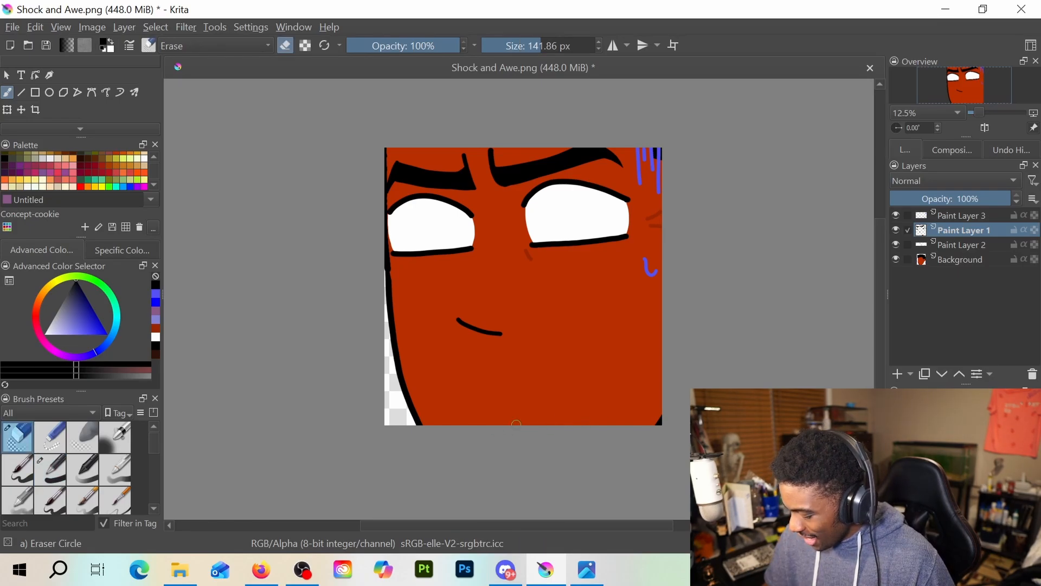
{"action": "key", "text": "e"}
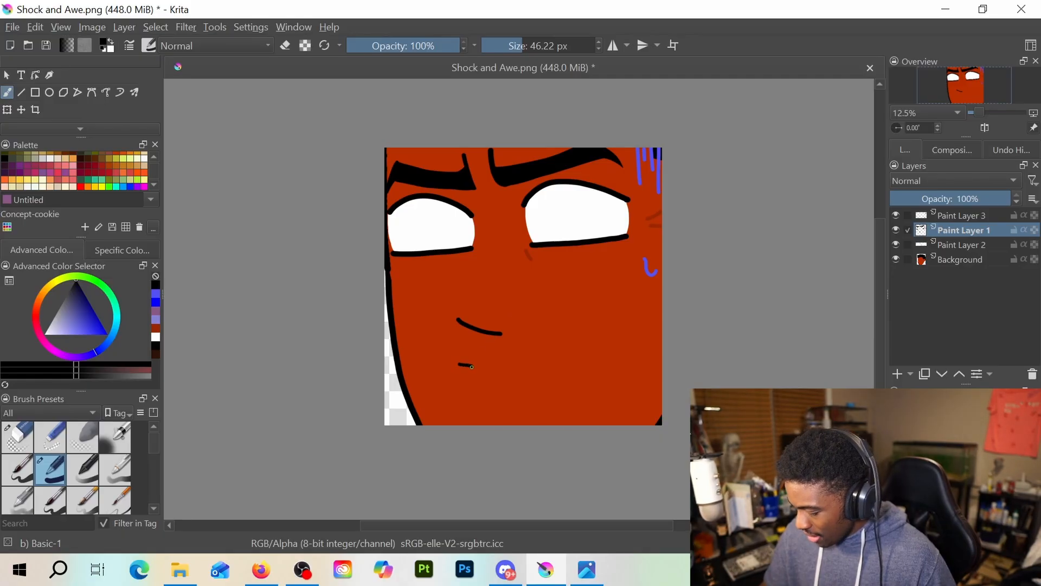
{"action": "mouse_move", "coordinate": [472, 366]}
{"action": "left_mouse_down"}
{"action": "mouse_move", "coordinate": [565, 346]}
{"action": "mouse_move", "coordinate": [601, 367]}
{"action": "left_mouse_up"}
{"action": "key", "text": "e"}
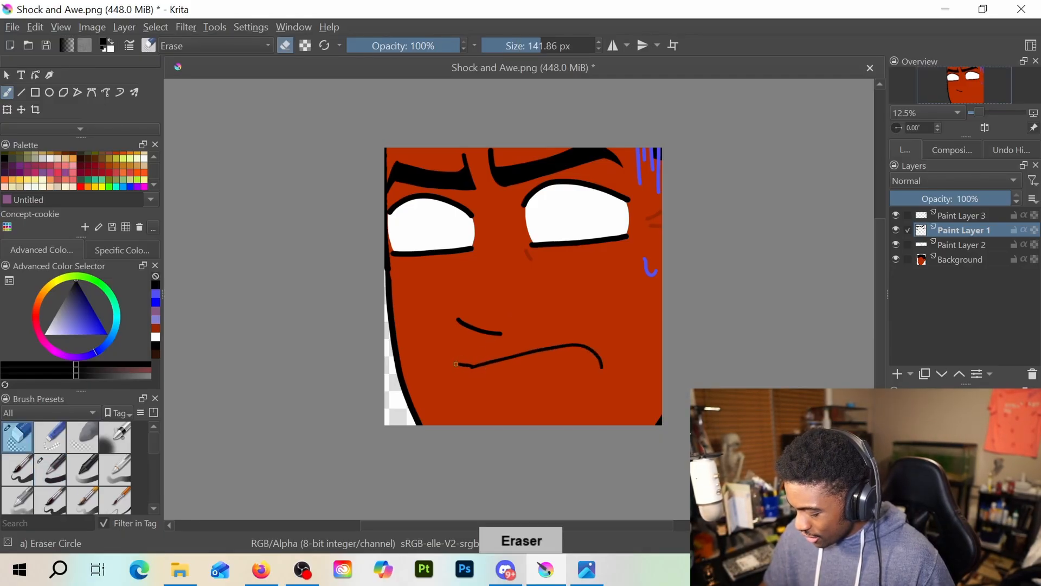
{"action": "mouse_move", "coordinate": [486, 367]}
{"action": "left_mouse_down"}
{"action": "mouse_move", "coordinate": [576, 344]}
{"action": "mouse_move", "coordinate": [598, 368]}
{"action": "left_mouse_up"}
{"action": "key", "text": "e"}
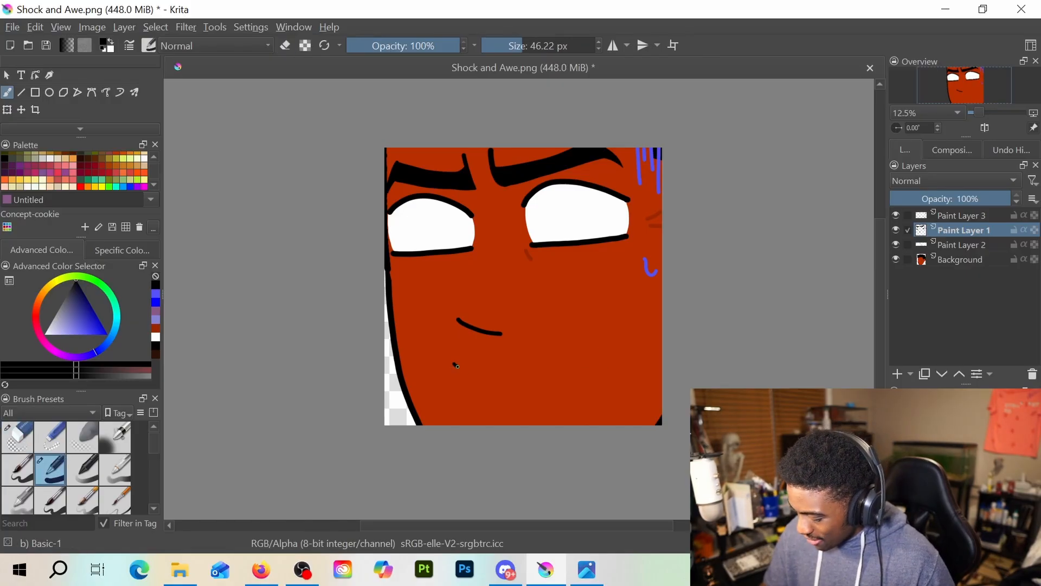
Try a closed, boxy mouth outline with a gently arched upper lip, and undo all its strokes
{"action": "mouse_move", "coordinate": [457, 366]}
{"action": "left_mouse_down"}
{"action": "mouse_move", "coordinate": [557, 359]}
{"action": "mouse_move", "coordinate": [584, 371]}
{"action": "left_mouse_up"}
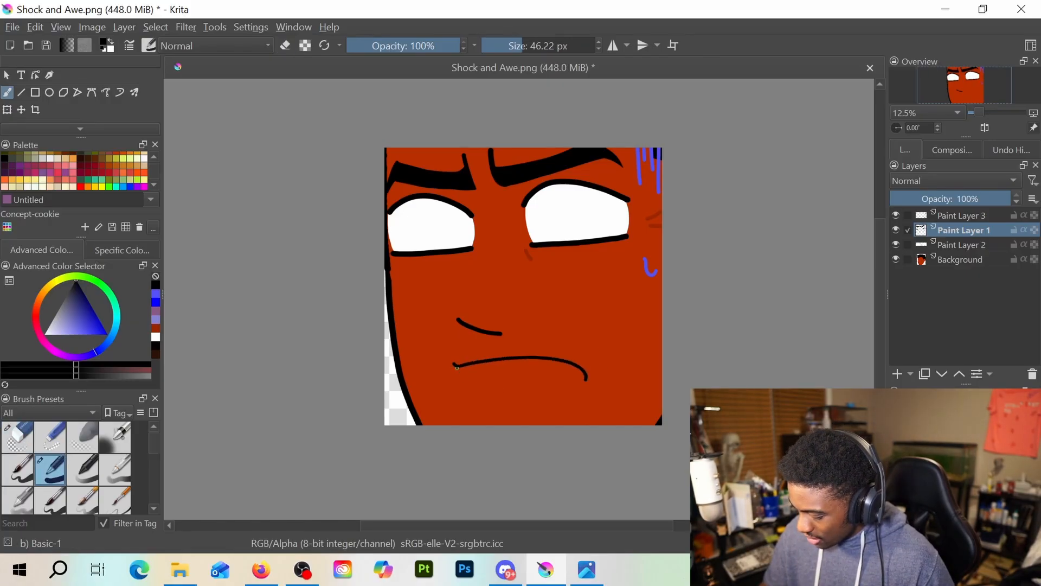
{"action": "mouse_move", "coordinate": [454, 364]}
{"action": "left_mouse_down"}
{"action": "mouse_move", "coordinate": [461, 394]}
{"action": "mouse_move", "coordinate": [519, 403]}
{"action": "mouse_move", "coordinate": [581, 397]}
{"action": "mouse_move", "coordinate": [587, 376]}
{"action": "left_mouse_up"}
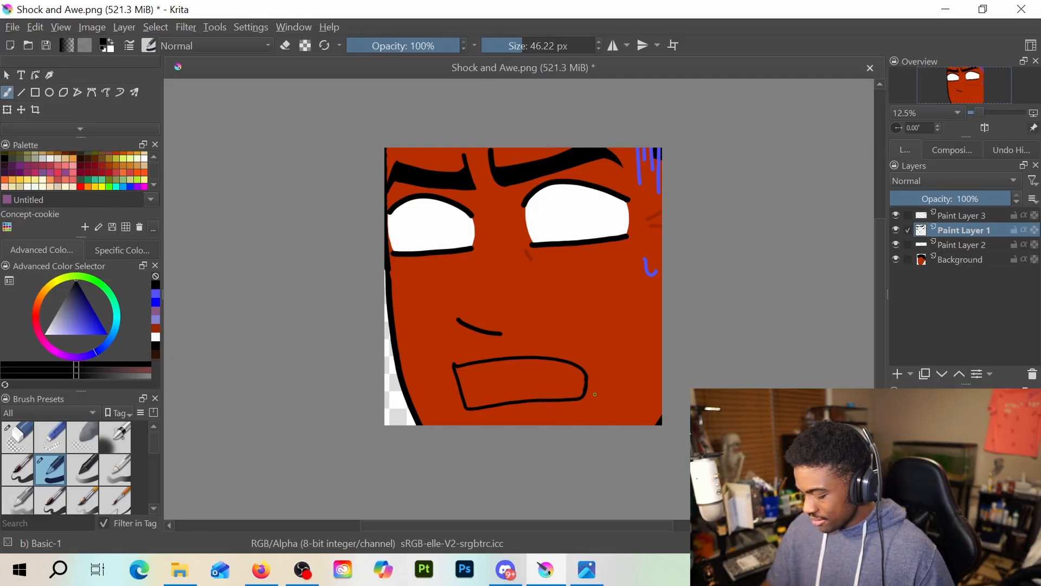
{"action": "key", "text": "ctrl+z"}
{"action": "key", "text": "ctrl+z"}
{"action": "key", "text": "ctrl+z"}
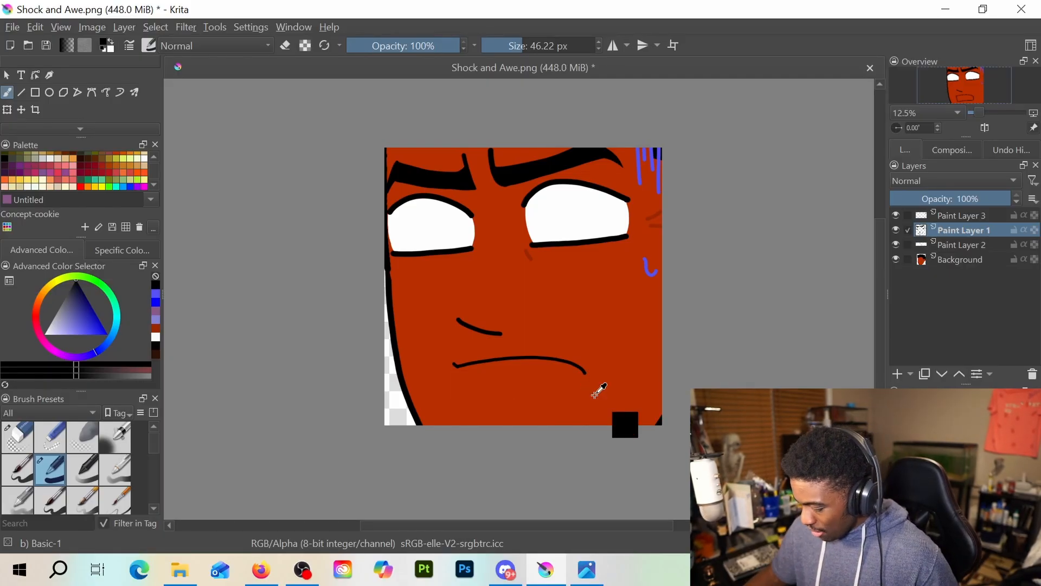
{"action": "key", "text": "ctrl+z"}
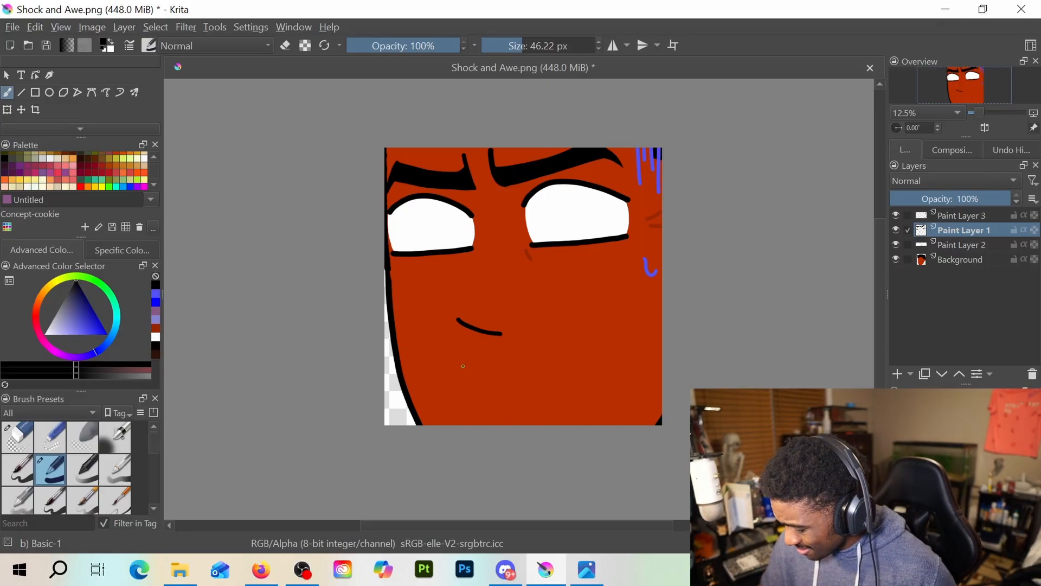
Try several upper-lip strokes and a flatter, tapered mouth outline with the 46.22 px pen, undoing each attempt
{"action": "mouse_move", "coordinate": [458, 369]}
{"action": "left_mouse_down"}
{"action": "mouse_move", "coordinate": [570, 347]}
{"action": "mouse_move", "coordinate": [596, 354]}
{"action": "left_mouse_up"}
{"action": "key", "text": "ctrl+z"}
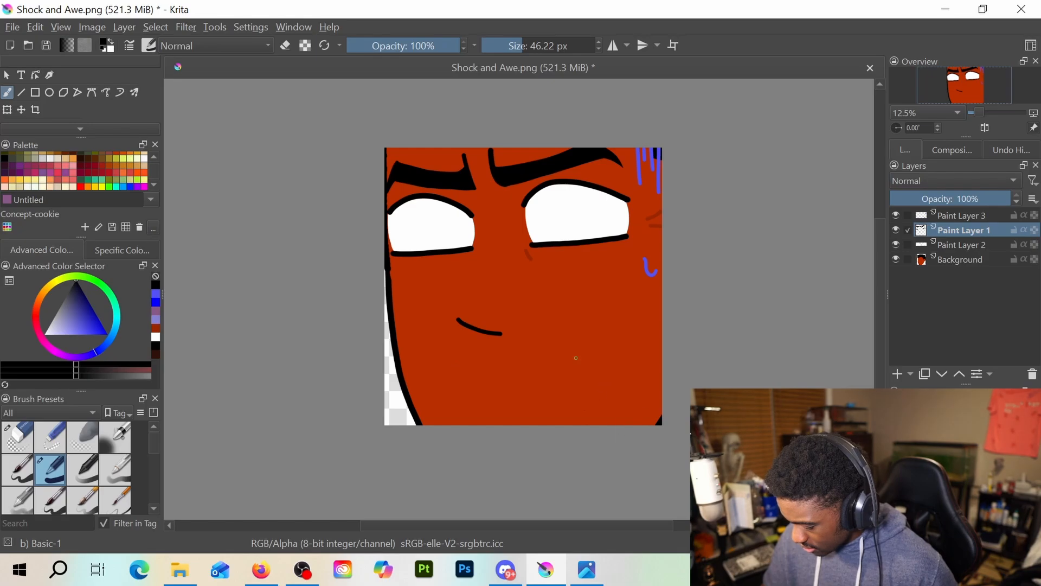
{"action": "mouse_move", "coordinate": [480, 360]}
{"action": "left_mouse_down"}
{"action": "mouse_move", "coordinate": [571, 353]}
{"action": "mouse_move", "coordinate": [585, 370]}
{"action": "mouse_move", "coordinate": [582, 385]}
{"action": "mouse_move", "coordinate": [532, 383]}
{"action": "left_mouse_up"}
{"action": "key", "text": "ctrl+z"}
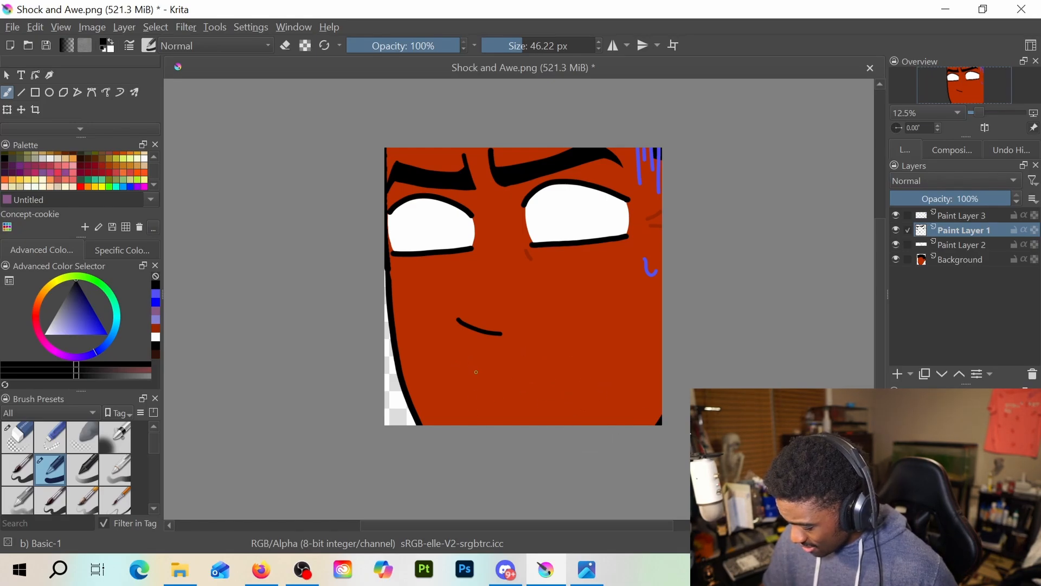
{"action": "mouse_move", "coordinate": [466, 363]}
{"action": "left_mouse_down"}
{"action": "mouse_move", "coordinate": [573, 359]}
{"action": "mouse_move", "coordinate": [589, 375]}
{"action": "left_mouse_up"}
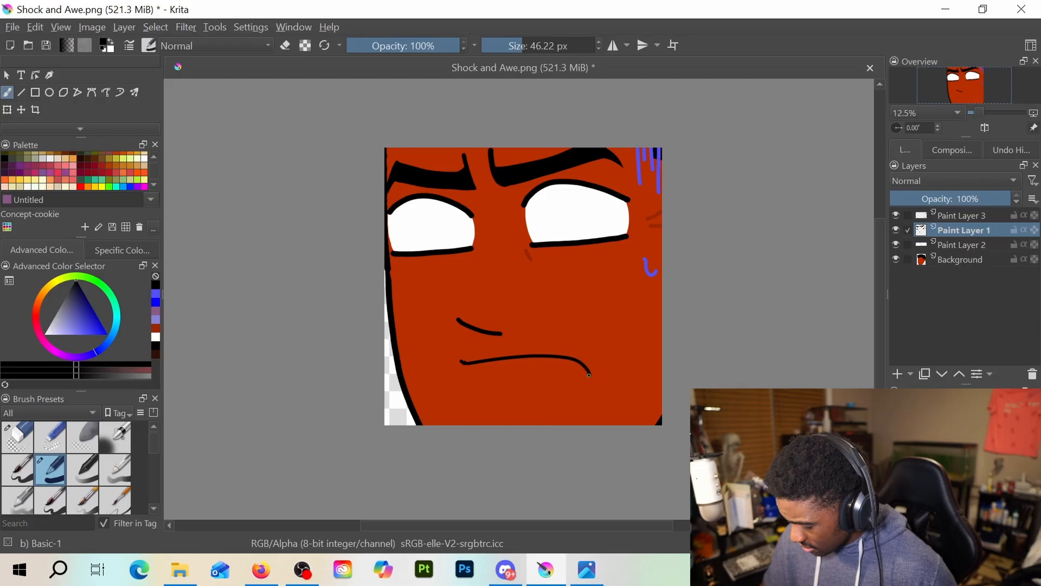
{"action": "mouse_move", "coordinate": [466, 368]}
{"action": "left_mouse_down"}
{"action": "mouse_move", "coordinate": [474, 393]}
{"action": "mouse_move", "coordinate": [586, 382]}
{"action": "left_mouse_up"}
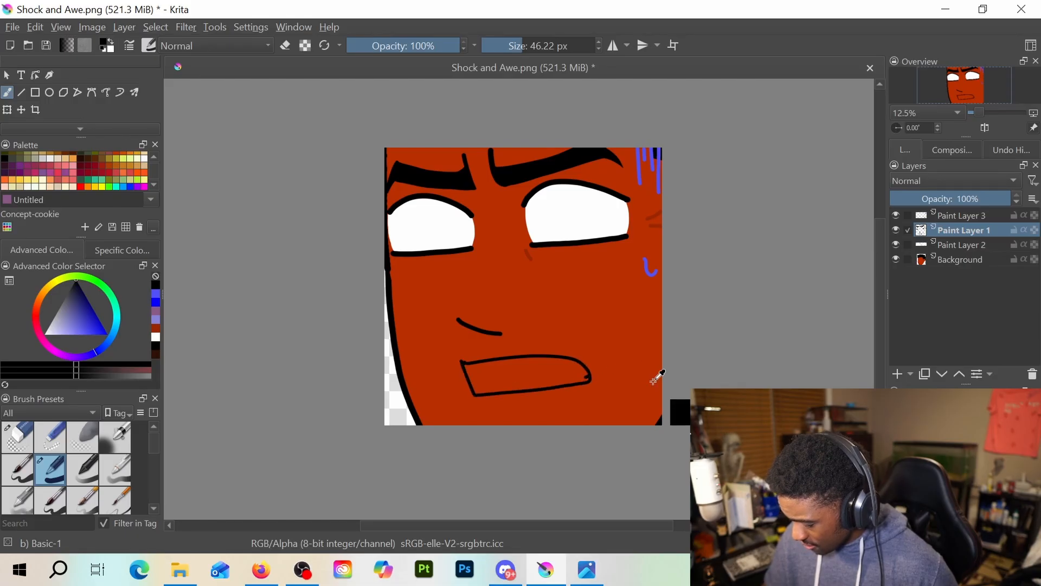
{"action": "key", "text": "ctrl+z"}
{"action": "key", "text": "ctrl+z"}
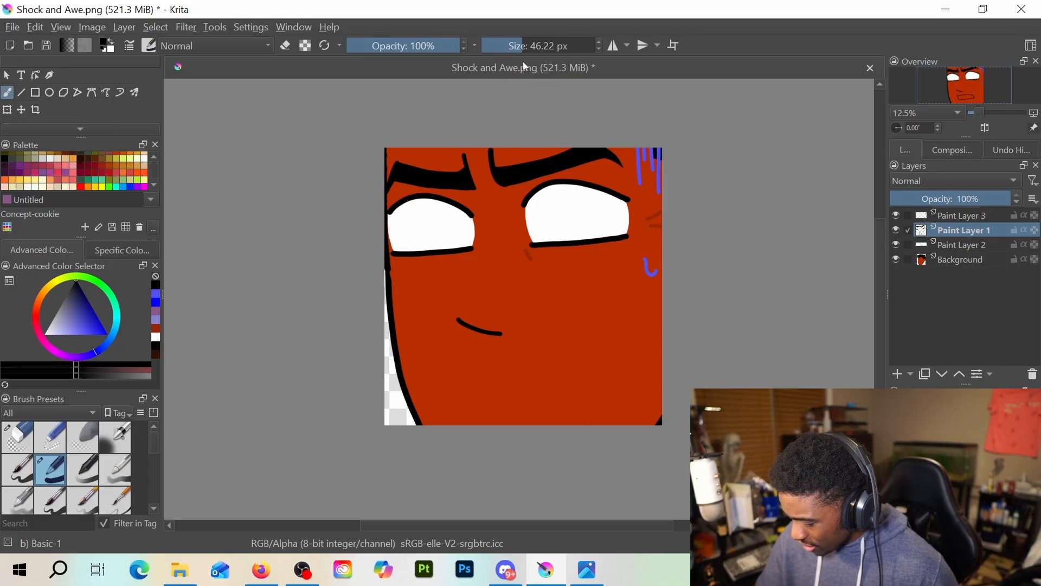
Set the pen size to 72.14 px, try a thicker frowning mouth with a short lower-lip line, and undo the strokes
{"action": "left_click_drag", "start_coordinate": [518, 44], "coordinate": [541, 44]}
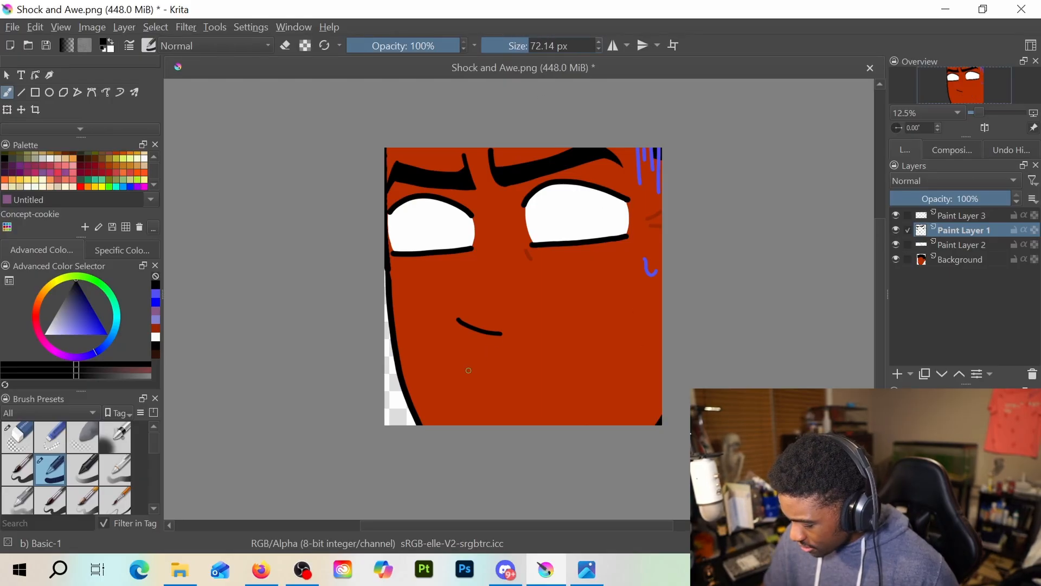
{"action": "mouse_move", "coordinate": [460, 369]}
{"action": "left_mouse_down"}
{"action": "mouse_move", "coordinate": [514, 357]}
{"action": "mouse_move", "coordinate": [577, 362]}
{"action": "left_mouse_up"}
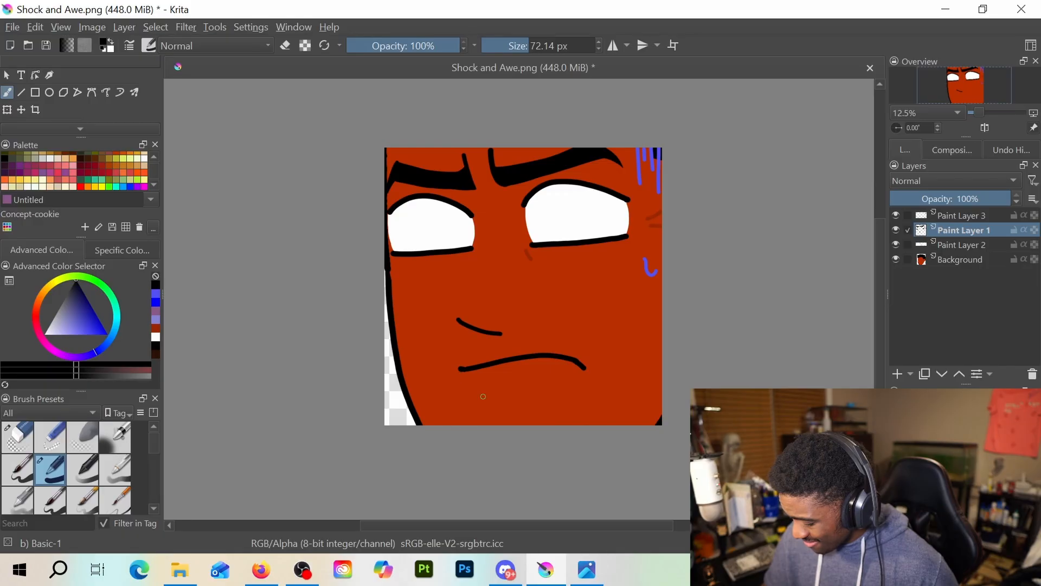
{"action": "left_click_drag", "start_coordinate": [484, 396], "coordinate": [554, 388]}
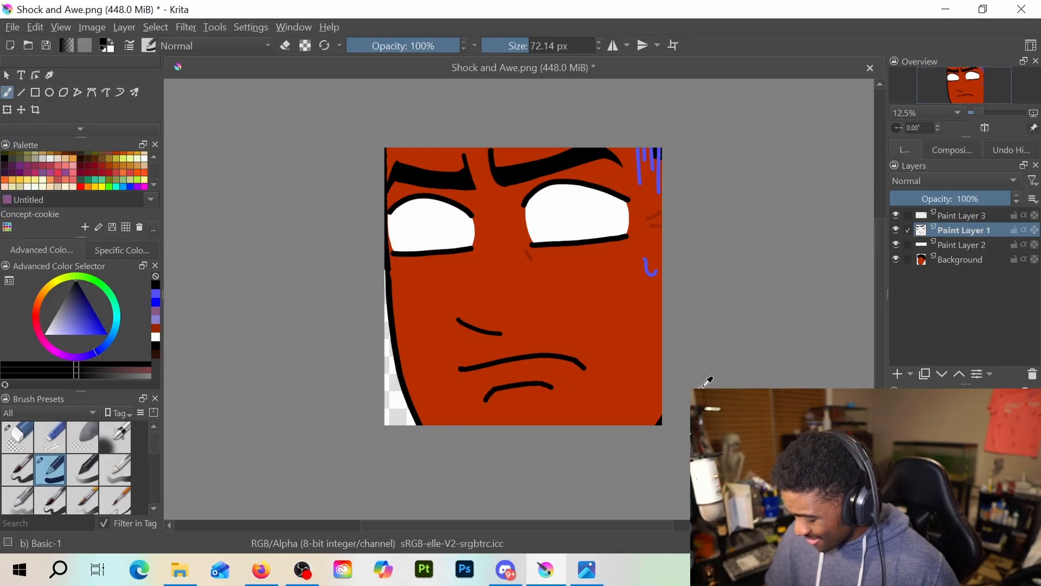
{"action": "key", "text": "ctrl+z"}
{"action": "key", "text": "ctrl+z"}
{"action": "key", "text": "ctrl+z"}
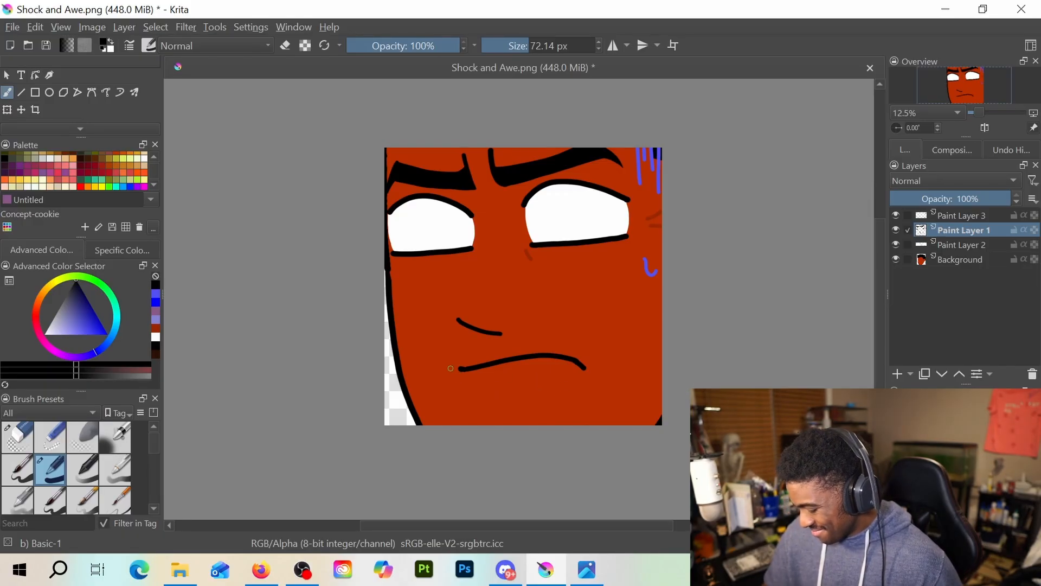
{"action": "mouse_move", "coordinate": [460, 371]}
{"action": "left_mouse_down"}
{"action": "mouse_move", "coordinate": [478, 402]}
{"action": "mouse_move", "coordinate": [588, 374]}
{"action": "mouse_move", "coordinate": [590, 385]}
{"action": "left_mouse_up"}
{"action": "key", "text": "ctrl+z"}
{"action": "key", "text": "ctrl+z"}
{"action": "key", "text": "ctrl+z"}
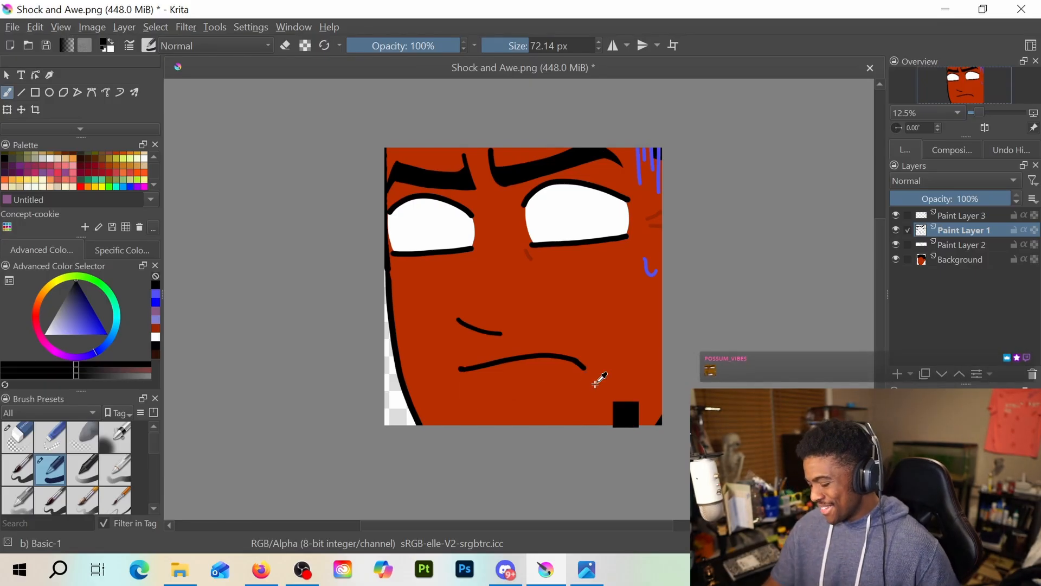
{"action": "key", "text": "ctrl+z"}
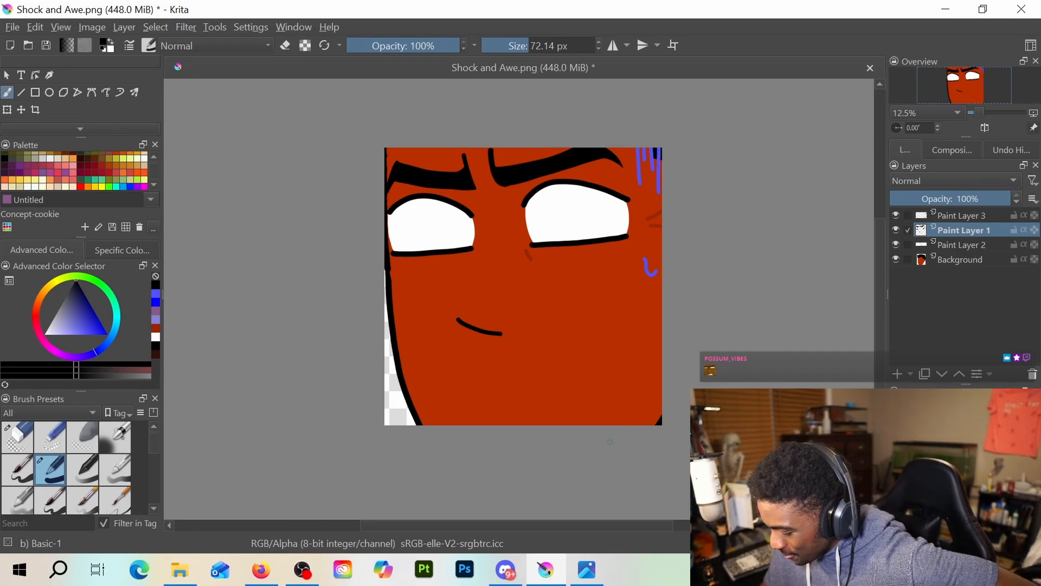
Erase both thick black eyebrows on Paint Layer 1 with the round eraser
{"action": "key", "text": "e"}
{"action": "mouse_move", "coordinate": [486, 156]}
{"action": "left_mouse_down"}
{"action": "mouse_move", "coordinate": [506, 173]}
{"action": "mouse_move", "coordinate": [501, 192]}
{"action": "mouse_move", "coordinate": [542, 167]}
{"action": "mouse_move", "coordinate": [616, 159]}
{"action": "left_mouse_up"}
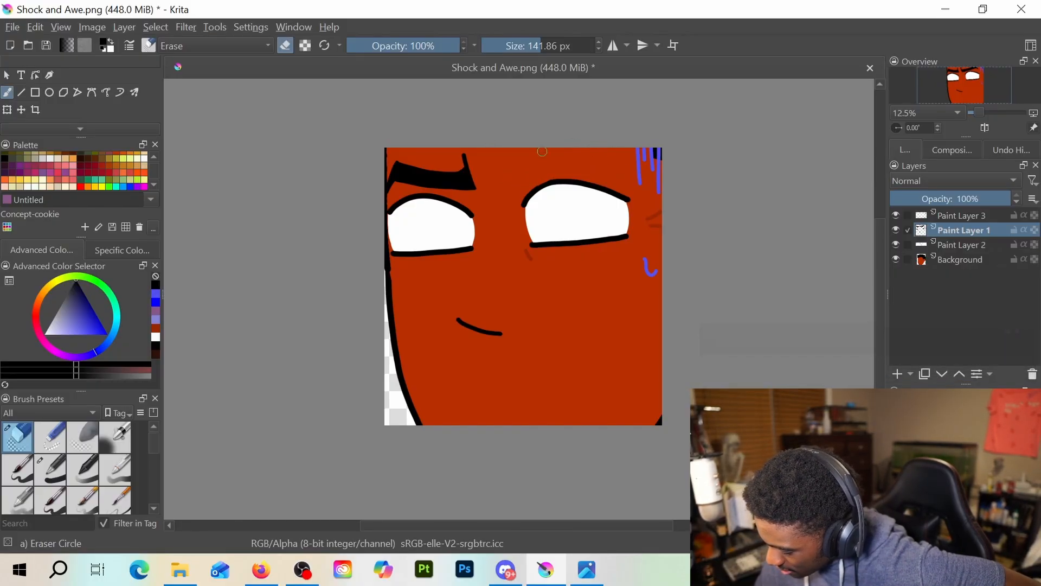
{"action": "mouse_move", "coordinate": [468, 158]}
{"action": "left_mouse_down"}
{"action": "mouse_move", "coordinate": [473, 188]}
{"action": "mouse_move", "coordinate": [406, 167]}
{"action": "mouse_move", "coordinate": [392, 177]}
{"action": "mouse_move", "coordinate": [400, 161]}
{"action": "mouse_move", "coordinate": [461, 185]}
{"action": "mouse_move", "coordinate": [402, 176]}
{"action": "mouse_move", "coordinate": [443, 184]}
{"action": "left_mouse_up"}
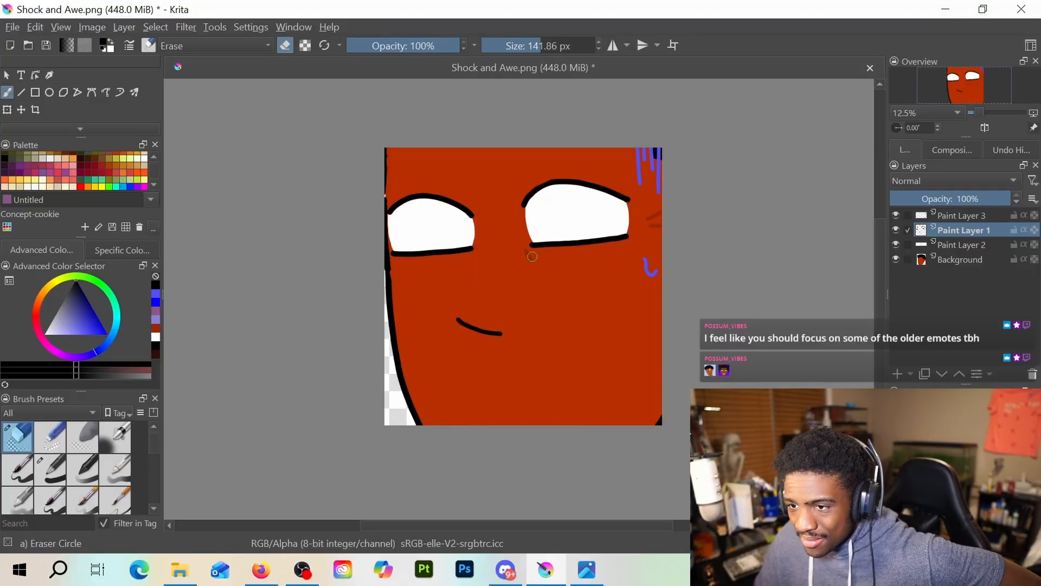
Erase the black upper eyelid lines of both eyes on Paint Layer 1, keeping the lower lid lines
{"action": "key", "text": "/"}
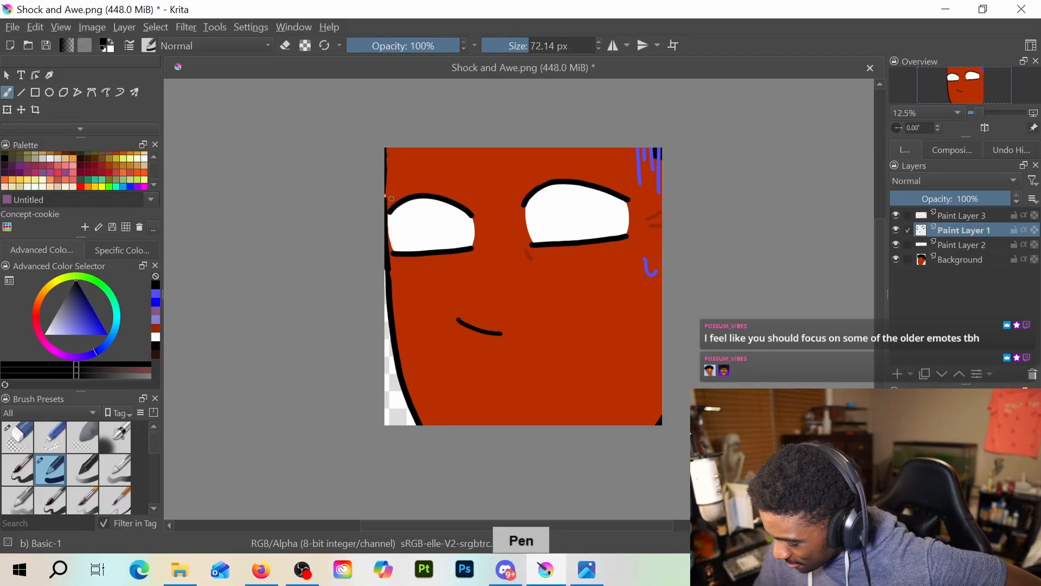
{"action": "key", "text": "/"}
{"action": "mouse_move", "coordinate": [407, 204]}
{"action": "left_mouse_down"}
{"action": "mouse_move", "coordinate": [394, 209]}
{"action": "mouse_move", "coordinate": [423, 196]}
{"action": "mouse_move", "coordinate": [477, 217]}
{"action": "left_mouse_up"}
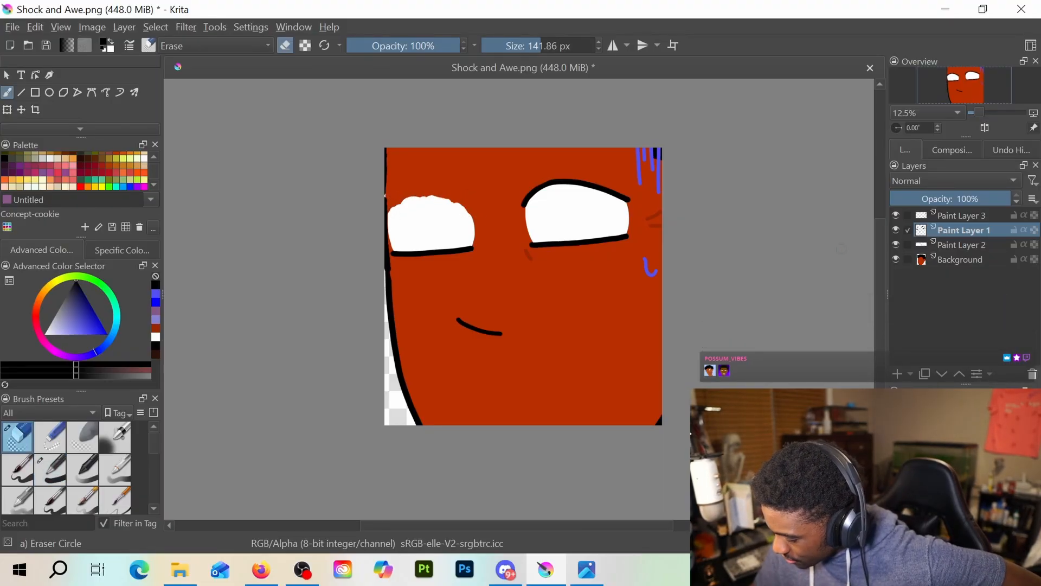
{"action": "mouse_move", "coordinate": [536, 204]}
{"action": "left_mouse_down"}
{"action": "mouse_move", "coordinate": [575, 184]}
{"action": "mouse_move", "coordinate": [564, 178]}
{"action": "mouse_move", "coordinate": [636, 194]}
{"action": "left_mouse_up"}
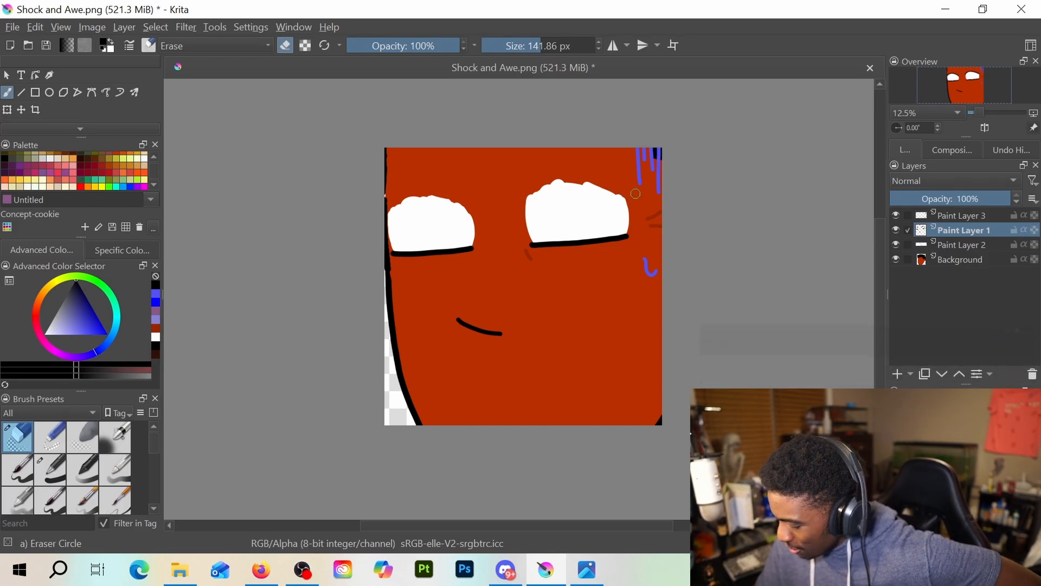
Erase the upper part of both white eye shapes on Paint Layer 2 into lower, flatter curves
{"action": "left_click", "coordinate": [957, 215]}
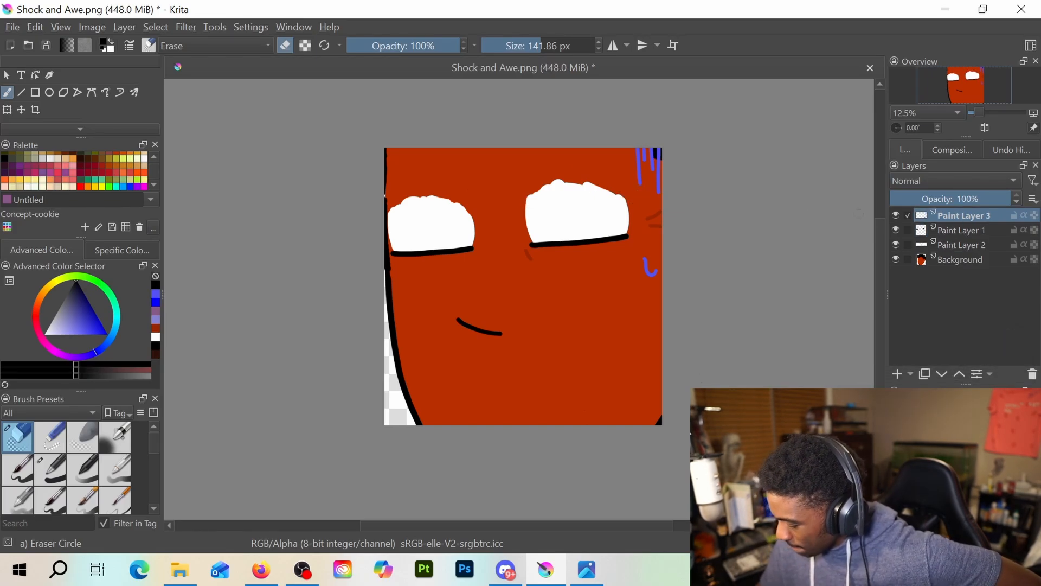
{"action": "left_click", "coordinate": [948, 247]}
{"action": "mouse_move", "coordinate": [525, 207]}
{"action": "left_mouse_down"}
{"action": "mouse_move", "coordinate": [549, 185]}
{"action": "mouse_move", "coordinate": [529, 202]}
{"action": "mouse_move", "coordinate": [601, 185]}
{"action": "mouse_move", "coordinate": [534, 199]}
{"action": "mouse_move", "coordinate": [574, 180]}
{"action": "mouse_move", "coordinate": [520, 213]}
{"action": "mouse_move", "coordinate": [574, 183]}
{"action": "mouse_move", "coordinate": [550, 193]}
{"action": "mouse_move", "coordinate": [616, 201]}
{"action": "left_mouse_up"}
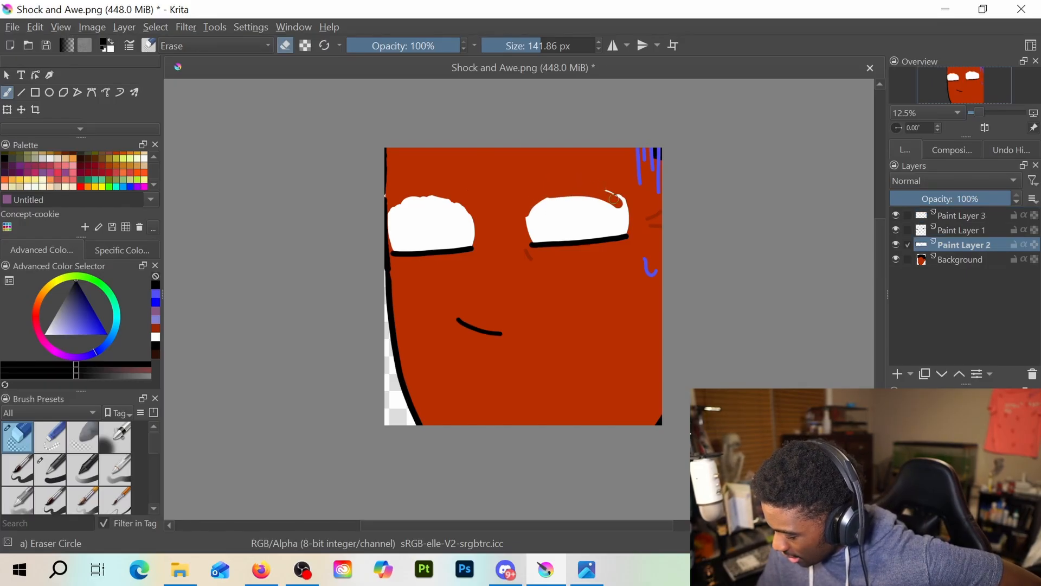
{"action": "left_click_drag", "start_coordinate": [538, 204], "coordinate": [622, 208]}
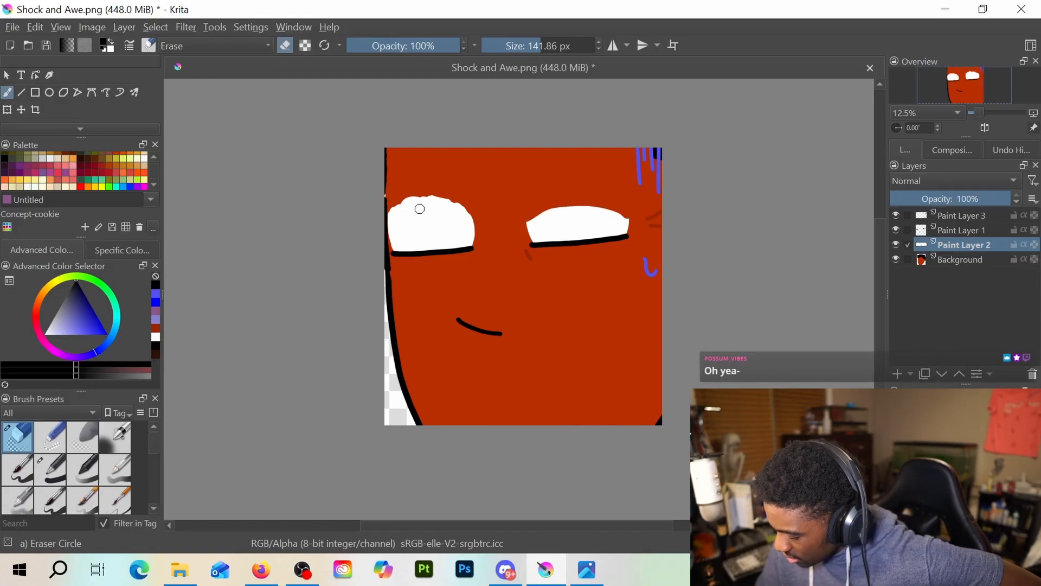
{"action": "mouse_move", "coordinate": [420, 209]}
{"action": "left_mouse_down"}
{"action": "mouse_move", "coordinate": [453, 201]}
{"action": "mouse_move", "coordinate": [403, 208]}
{"action": "mouse_move", "coordinate": [483, 213]}
{"action": "mouse_move", "coordinate": [391, 214]}
{"action": "mouse_move", "coordinate": [421, 205]}
{"action": "mouse_move", "coordinate": [389, 221]}
{"action": "mouse_move", "coordinate": [476, 221]}
{"action": "left_mouse_up"}
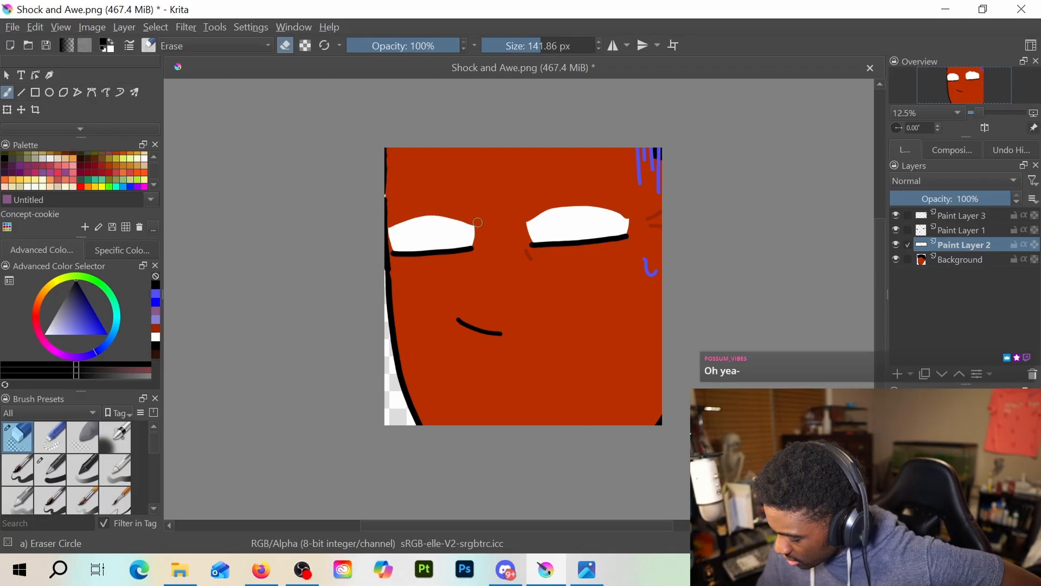
Draw curved black upper eyelid lines over both eyes on Paint Layer 1 with the 72.14 px pen
{"action": "left_click", "coordinate": [949, 234]}
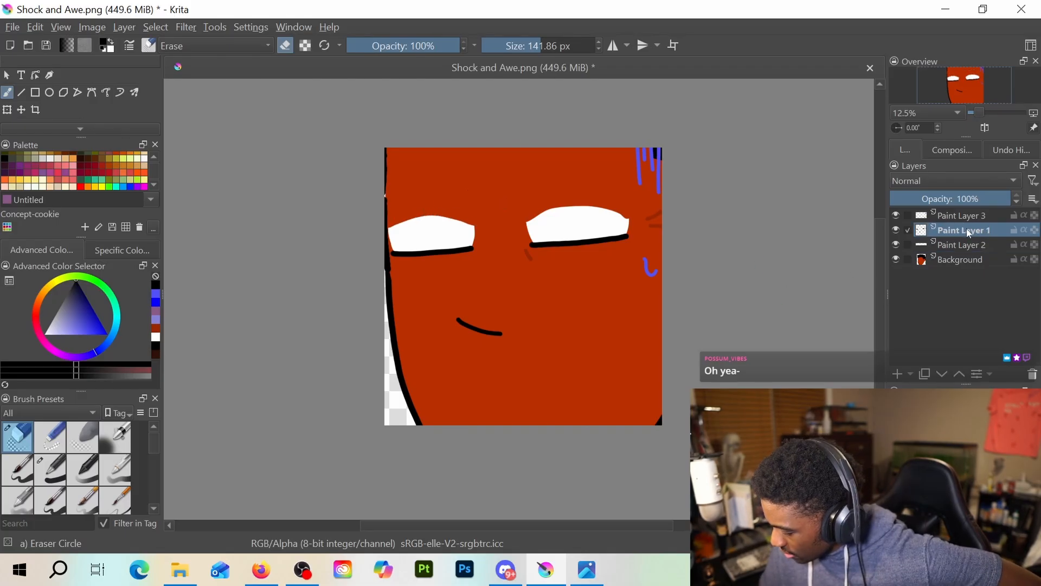
{"action": "key", "text": "e"}
{"action": "mouse_move", "coordinate": [525, 223]}
{"action": "left_mouse_down"}
{"action": "mouse_move", "coordinate": [552, 207]}
{"action": "mouse_move", "coordinate": [599, 209]}
{"action": "left_mouse_up"}
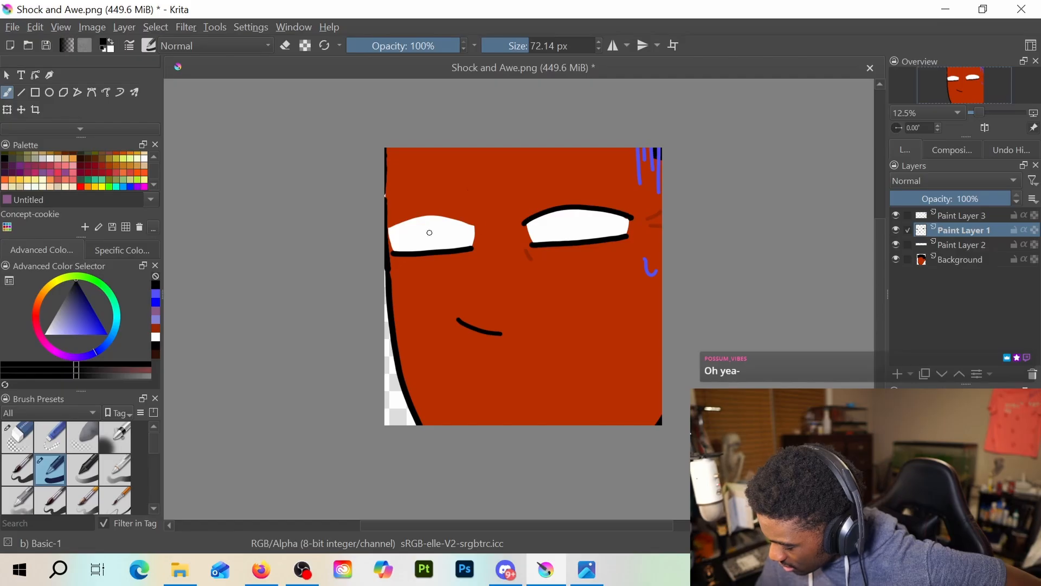
{"action": "left_click_drag", "start_coordinate": [404, 224], "coordinate": [463, 223]}
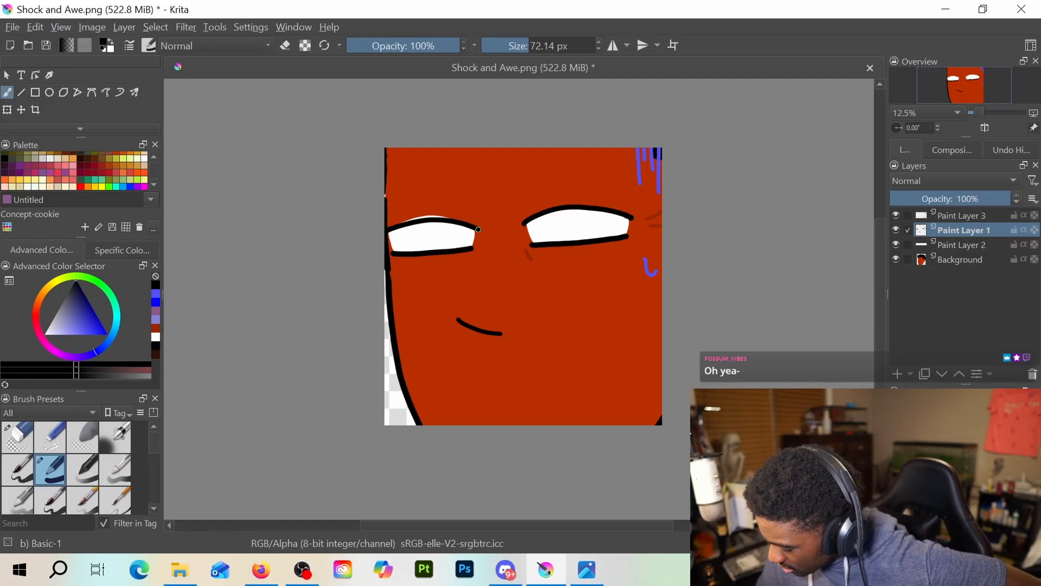
Erase the white that sticks out above the left eye's upper lid line on Paint Layer 2
{"action": "key", "text": "e"}
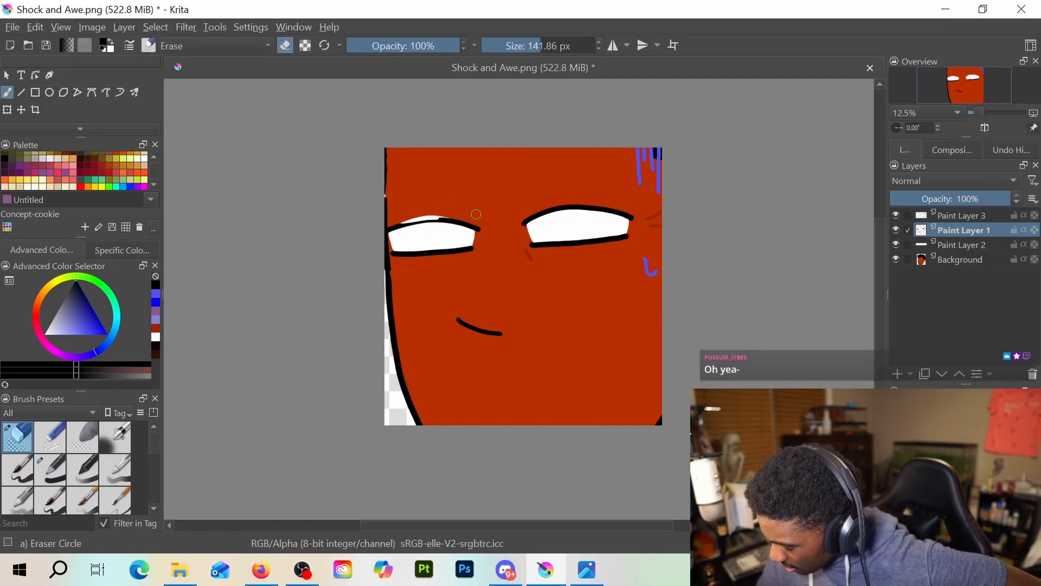
{"action": "left_click", "coordinate": [961, 246]}
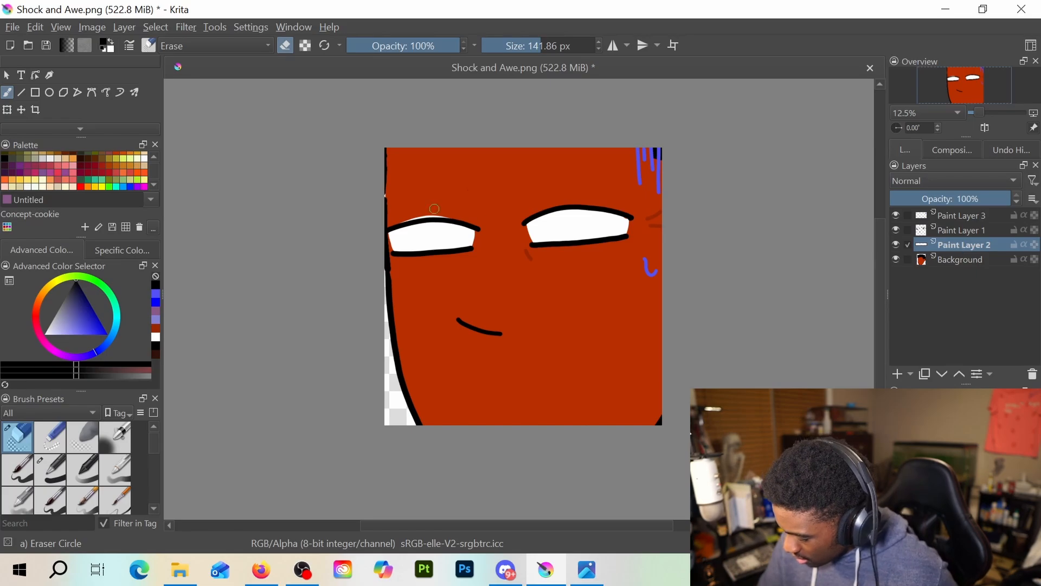
{"action": "left_click_drag", "start_coordinate": [402, 222], "coordinate": [469, 216]}
Outline a thick, raised black eyebrow above the right eye on Paint Layer 2 with the pen
{"action": "key", "text": "e"}
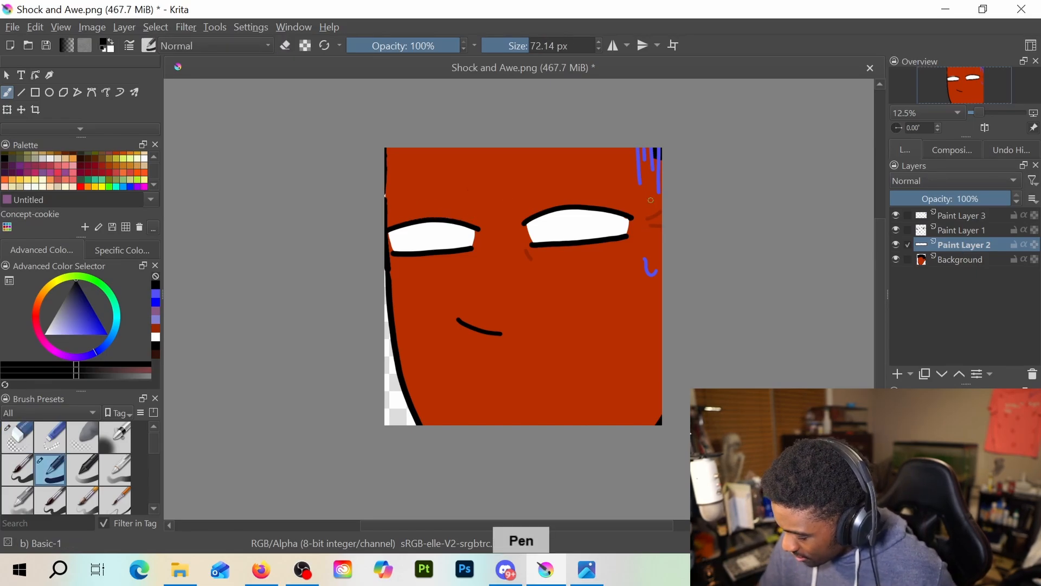
{"action": "mouse_move", "coordinate": [620, 188]}
{"action": "left_mouse_down"}
{"action": "mouse_move", "coordinate": [506, 196]}
{"action": "mouse_move", "coordinate": [502, 186]}
{"action": "mouse_move", "coordinate": [515, 199]}
{"action": "mouse_move", "coordinate": [602, 169]}
{"action": "mouse_move", "coordinate": [632, 193]}
{"action": "left_mouse_up"}
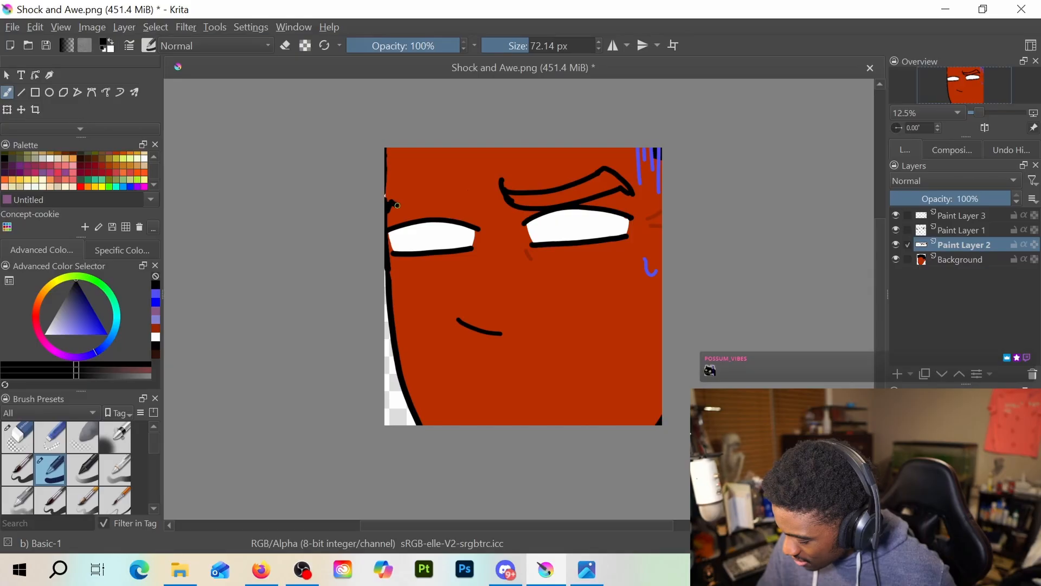
{"action": "left_click_drag", "start_coordinate": [398, 205], "coordinate": [466, 210]}
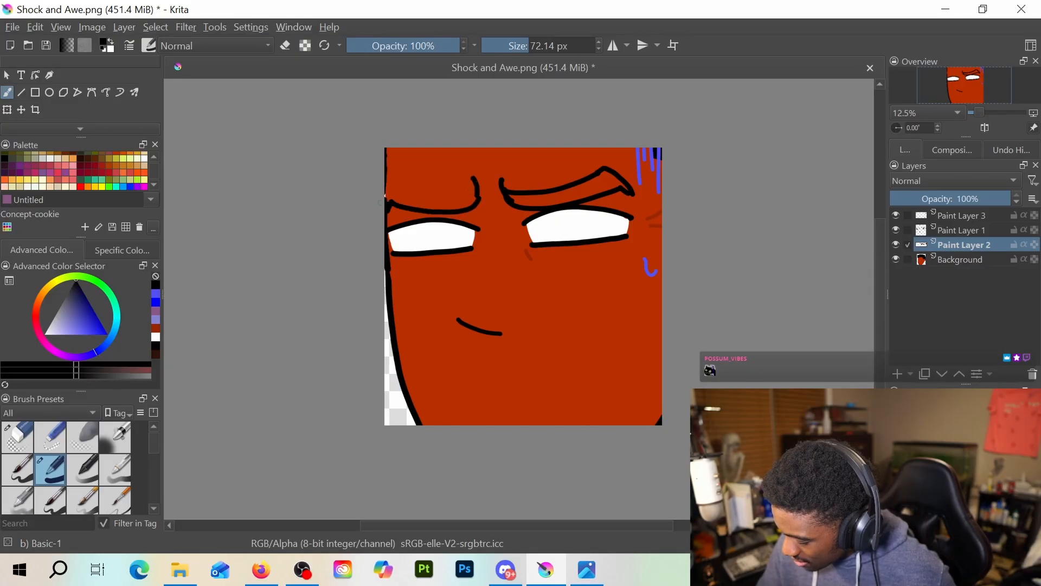
{"action": "left_click_drag", "start_coordinate": [386, 187], "coordinate": [457, 197]}
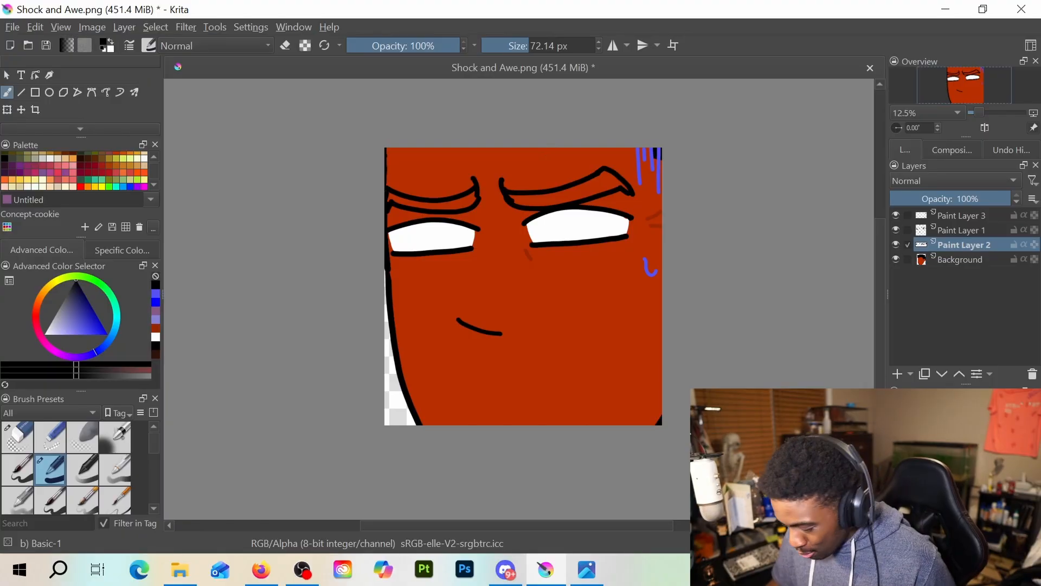
{"action": "key", "text": "ctrl+z"}
{"action": "key", "text": "ctrl+z"}
{"action": "key", "text": "ctrl+z"}
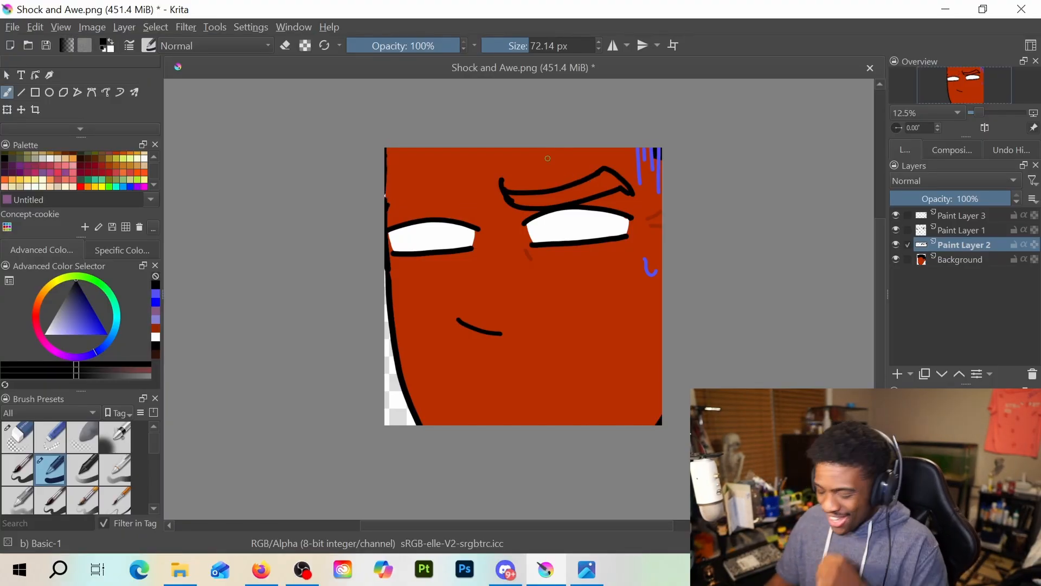
Erase the flared inner end of the right eyebrow outline and close it with a short slanted edge
{"action": "key", "text": "e"}
{"action": "left_click_drag", "start_coordinate": [501, 180], "coordinate": [515, 201]}
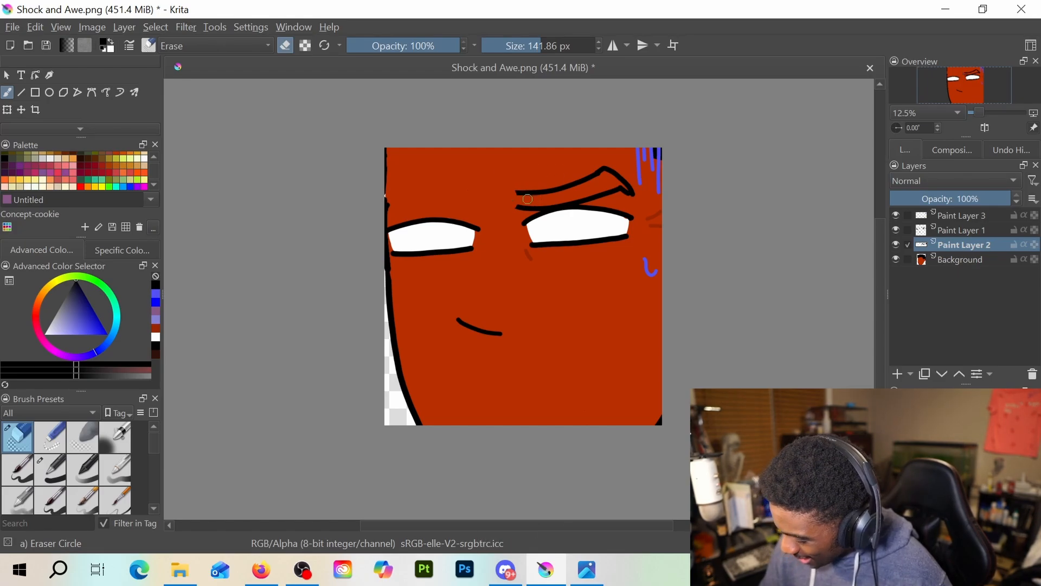
{"action": "key", "text": "e"}
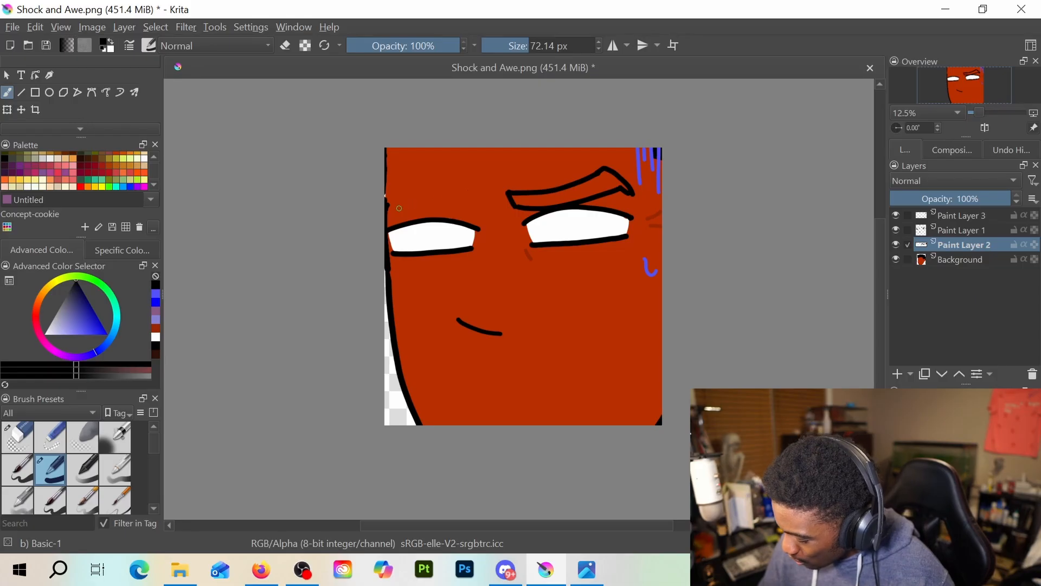
Draw the left eyebrow's lower edge just above the upper lid line and trim its inner end with the eraser
{"action": "left_click_drag", "start_coordinate": [388, 208], "coordinate": [476, 201]}
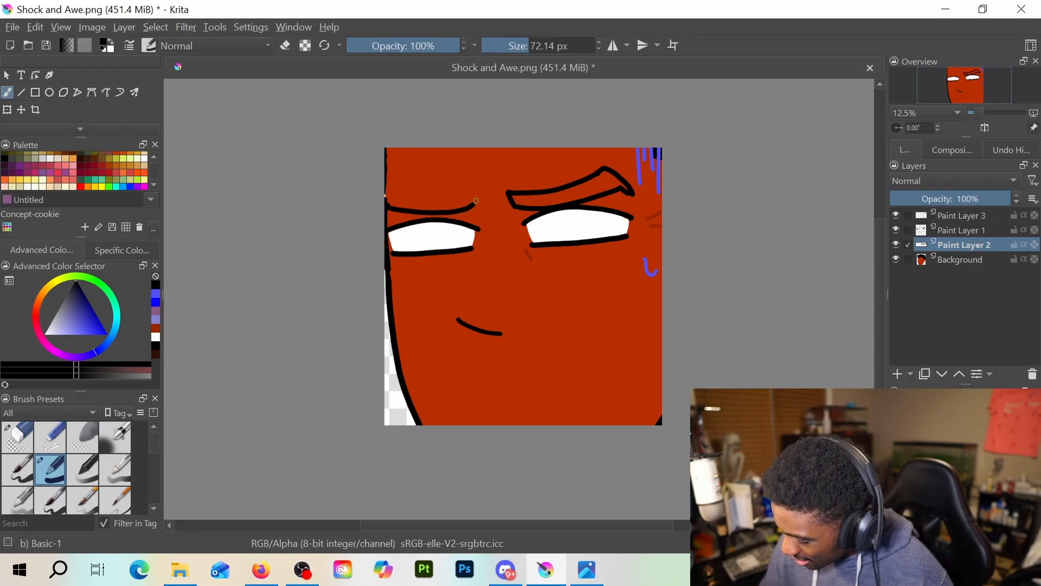
{"action": "key", "text": "ctrl+z"}
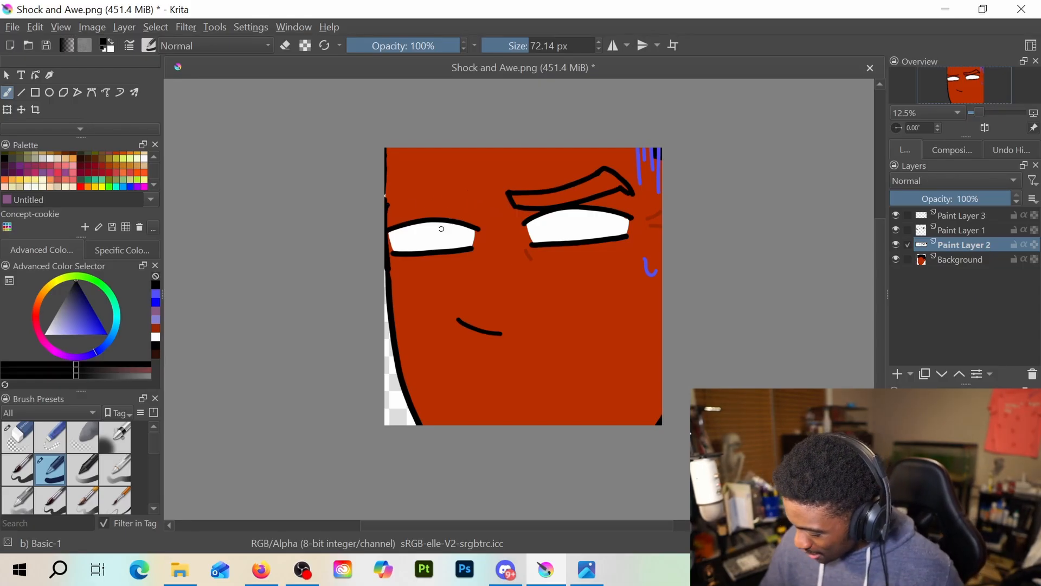
{"action": "left_click_drag", "start_coordinate": [388, 215], "coordinate": [479, 211]}
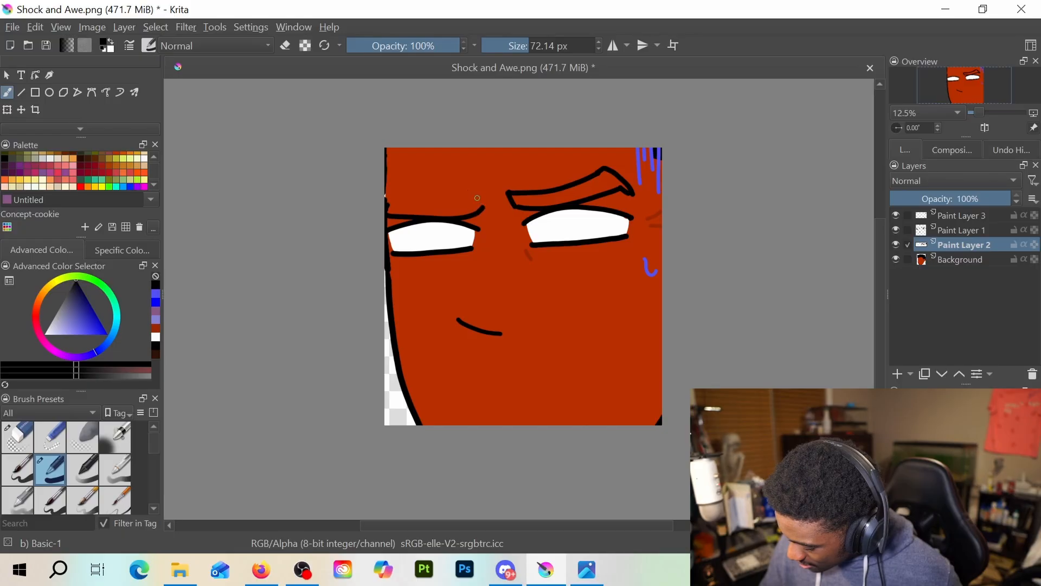
{"action": "key", "text": "e"}
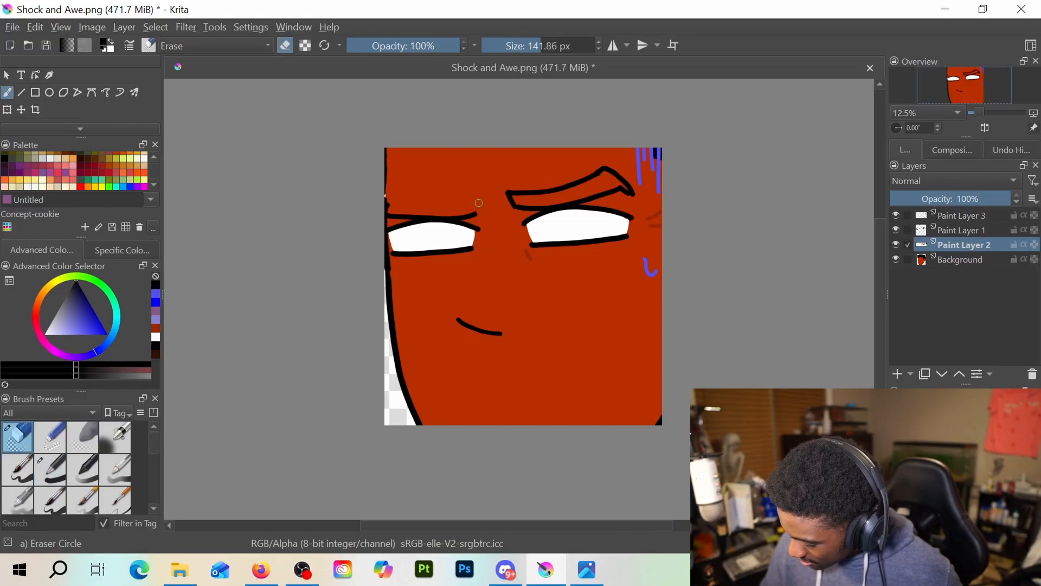
{"action": "key", "text": "e"}
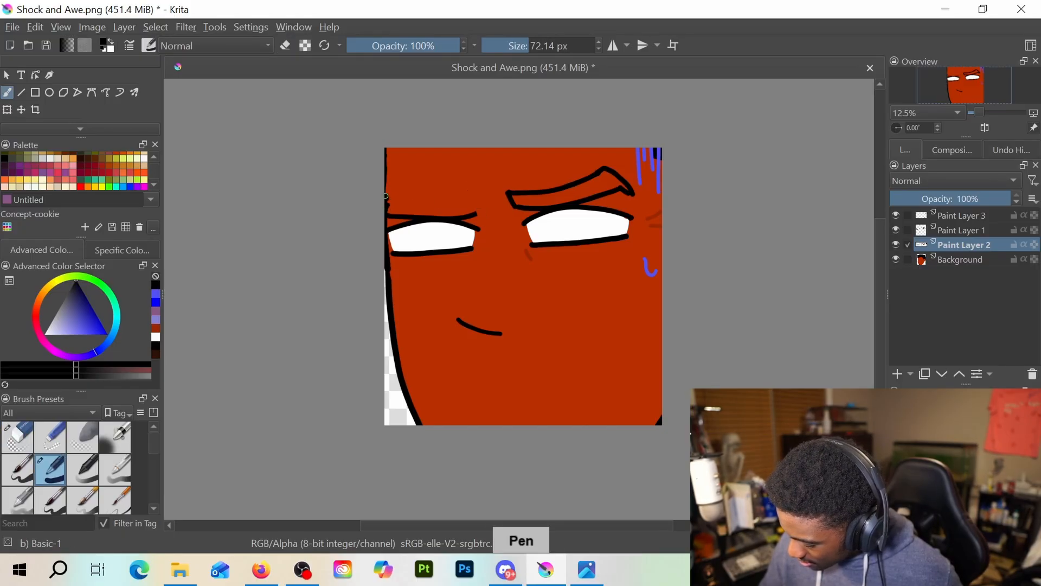
{"action": "left_click_drag", "start_coordinate": [385, 196], "coordinate": [453, 199]}
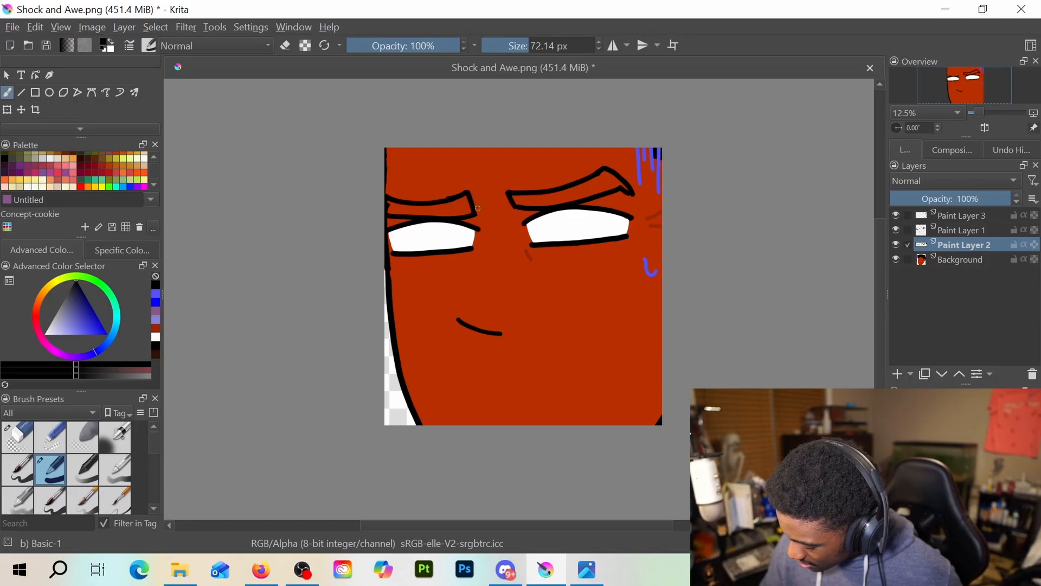
{"action": "key", "text": "ctrl+z"}
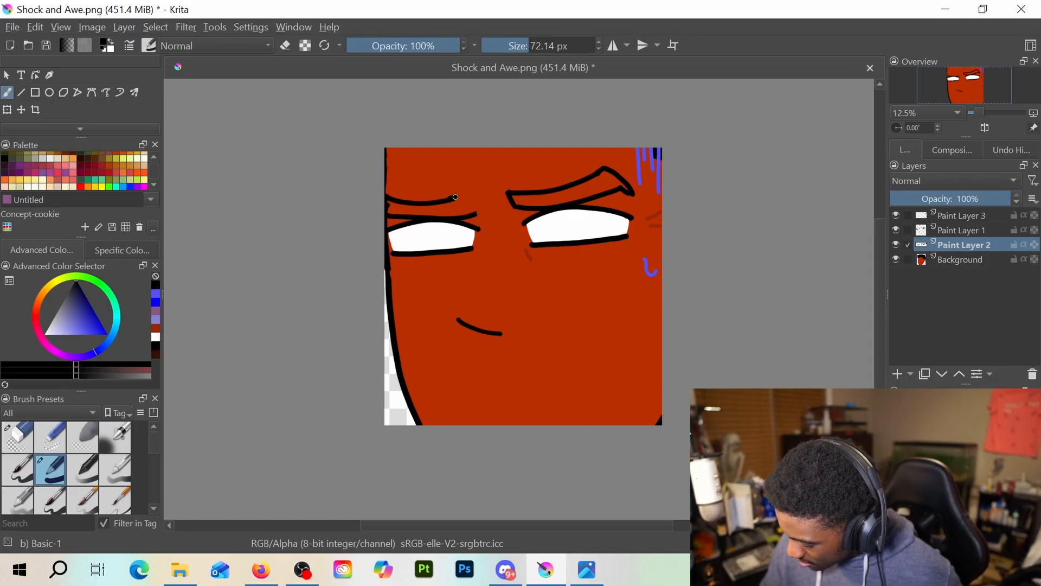
{"action": "key", "text": "ctrl+z"}
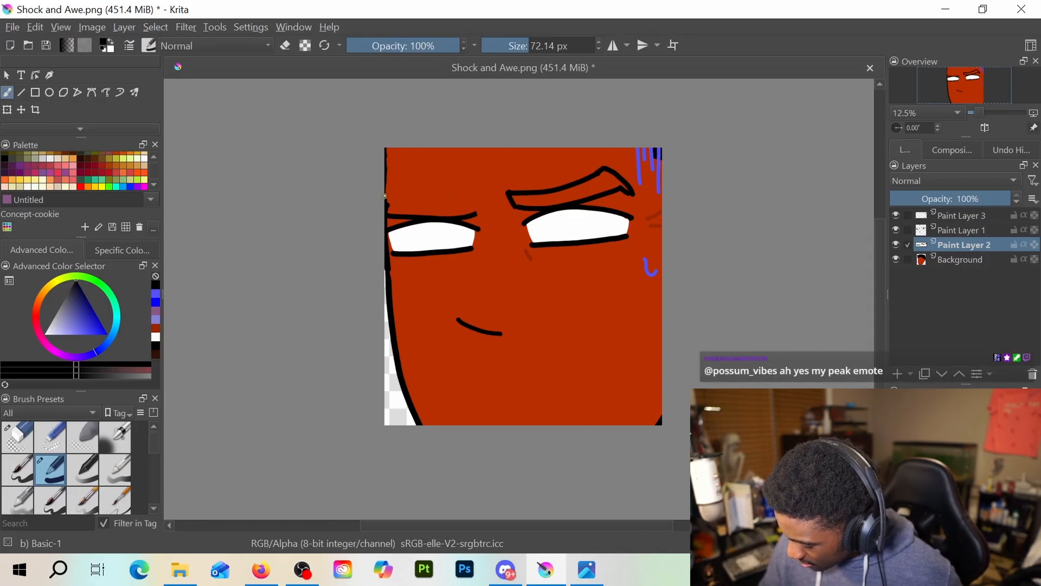
{"action": "left_click_drag", "start_coordinate": [386, 197], "coordinate": [464, 193]}
{"action": "key", "text": "ctrl+z"}
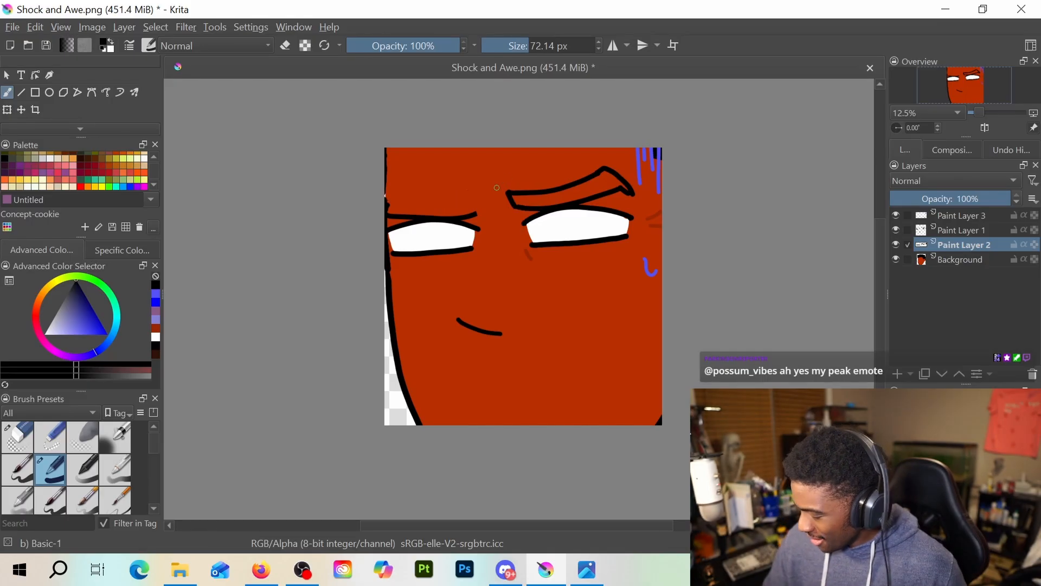
Complete the left eyebrow outline with an upper edge and a slanted inner end, and tidy its corners with the eraser
{"action": "left_click_drag", "start_coordinate": [387, 202], "coordinate": [457, 201]}
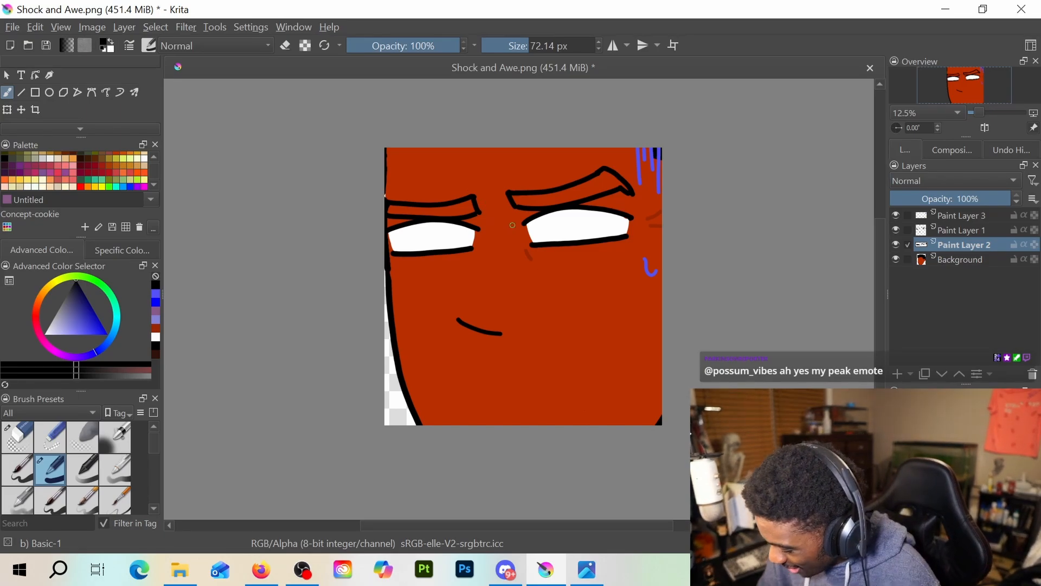
{"action": "scroll", "coordinate": [511, 224], "scroll_direction": "up", "scroll_amount": 3}
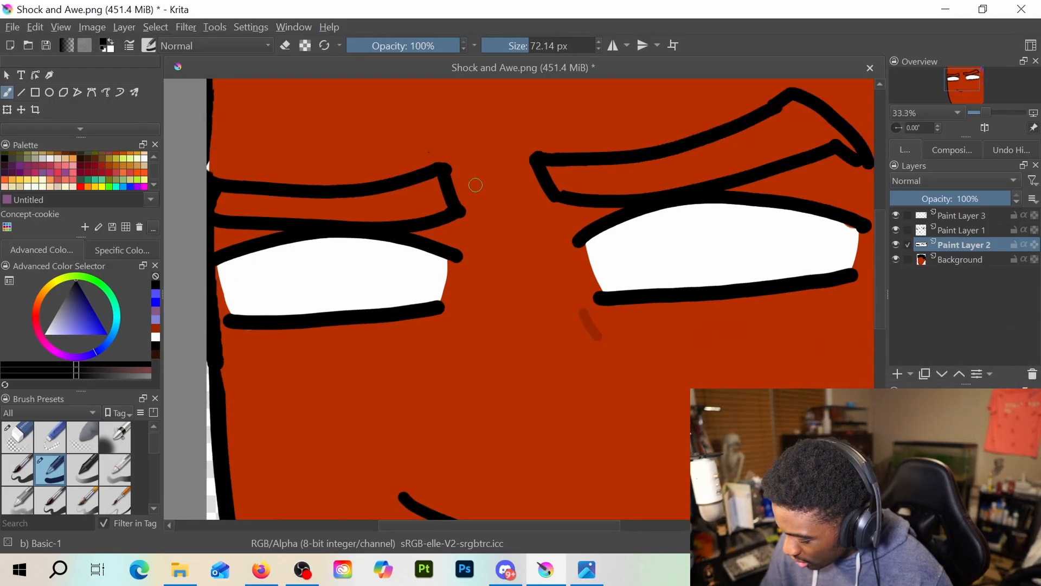
{"action": "key", "text": "e"}
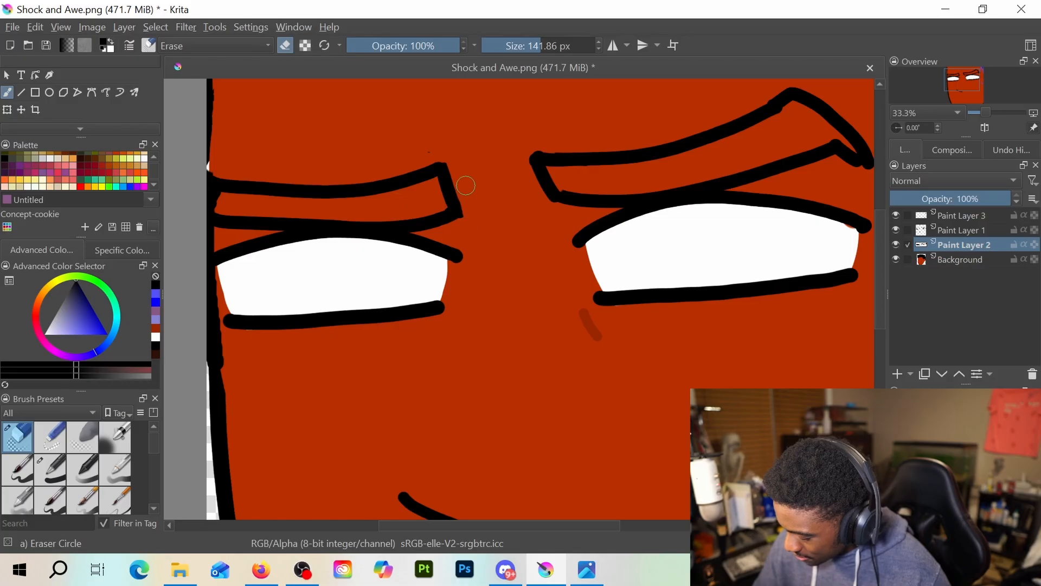
{"action": "key", "text": "e"}
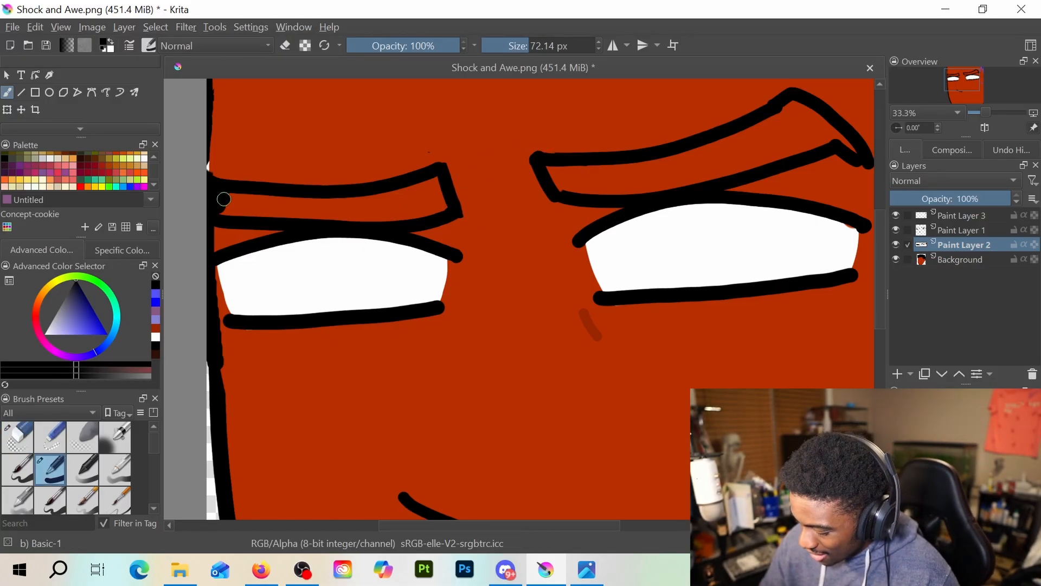
Fill both eyebrow outlines solid black and extend the right eyebrow's outer tip downward
{"action": "mouse_move", "coordinate": [223, 199]}
{"action": "left_mouse_down"}
{"action": "mouse_move", "coordinate": [271, 199]}
{"action": "mouse_move", "coordinate": [224, 208]}
{"action": "mouse_move", "coordinate": [261, 210]}
{"action": "mouse_move", "coordinate": [323, 208]}
{"action": "mouse_move", "coordinate": [278, 200]}
{"action": "mouse_move", "coordinate": [333, 203]}
{"action": "mouse_move", "coordinate": [276, 215]}
{"action": "mouse_move", "coordinate": [379, 211]}
{"action": "mouse_move", "coordinate": [320, 208]}
{"action": "mouse_move", "coordinate": [431, 183]}
{"action": "mouse_move", "coordinate": [437, 208]}
{"action": "mouse_move", "coordinate": [358, 218]}
{"action": "mouse_move", "coordinate": [425, 197]}
{"action": "mouse_move", "coordinate": [320, 221]}
{"action": "mouse_move", "coordinate": [384, 207]}
{"action": "mouse_move", "coordinate": [396, 191]}
{"action": "mouse_move", "coordinate": [447, 203]}
{"action": "left_mouse_up"}
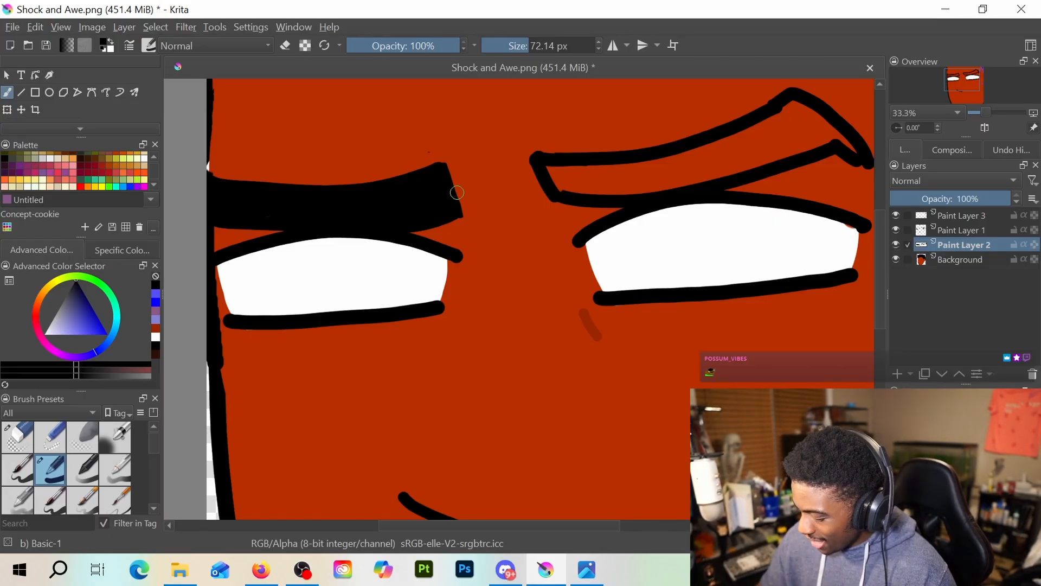
{"action": "mouse_move", "coordinate": [552, 172]}
{"action": "left_mouse_down"}
{"action": "mouse_move", "coordinate": [577, 188]}
{"action": "mouse_move", "coordinate": [661, 185]}
{"action": "mouse_move", "coordinate": [648, 171]}
{"action": "mouse_move", "coordinate": [570, 169]}
{"action": "mouse_move", "coordinate": [596, 186]}
{"action": "mouse_move", "coordinate": [634, 171]}
{"action": "mouse_move", "coordinate": [588, 176]}
{"action": "mouse_move", "coordinate": [693, 159]}
{"action": "mouse_move", "coordinate": [645, 179]}
{"action": "mouse_move", "coordinate": [738, 157]}
{"action": "mouse_move", "coordinate": [675, 182]}
{"action": "mouse_move", "coordinate": [770, 147]}
{"action": "mouse_move", "coordinate": [695, 183]}
{"action": "mouse_move", "coordinate": [797, 144]}
{"action": "mouse_move", "coordinate": [754, 165]}
{"action": "mouse_move", "coordinate": [621, 174]}
{"action": "mouse_move", "coordinate": [739, 138]}
{"action": "mouse_move", "coordinate": [725, 174]}
{"action": "mouse_move", "coordinate": [740, 147]}
{"action": "mouse_move", "coordinate": [763, 148]}
{"action": "mouse_move", "coordinate": [720, 158]}
{"action": "mouse_move", "coordinate": [775, 121]}
{"action": "mouse_move", "coordinate": [742, 160]}
{"action": "mouse_move", "coordinate": [786, 143]}
{"action": "mouse_move", "coordinate": [789, 113]}
{"action": "mouse_move", "coordinate": [782, 117]}
{"action": "mouse_move", "coordinate": [804, 113]}
{"action": "mouse_move", "coordinate": [819, 133]}
{"action": "mouse_move", "coordinate": [798, 143]}
{"action": "mouse_move", "coordinate": [826, 125]}
{"action": "mouse_move", "coordinate": [793, 148]}
{"action": "mouse_move", "coordinate": [835, 136]}
{"action": "mouse_move", "coordinate": [806, 146]}
{"action": "mouse_move", "coordinate": [807, 113]}
{"action": "mouse_move", "coordinate": [865, 125]}
{"action": "mouse_move", "coordinate": [832, 131]}
{"action": "mouse_move", "coordinate": [858, 151]}
{"action": "left_mouse_up"}
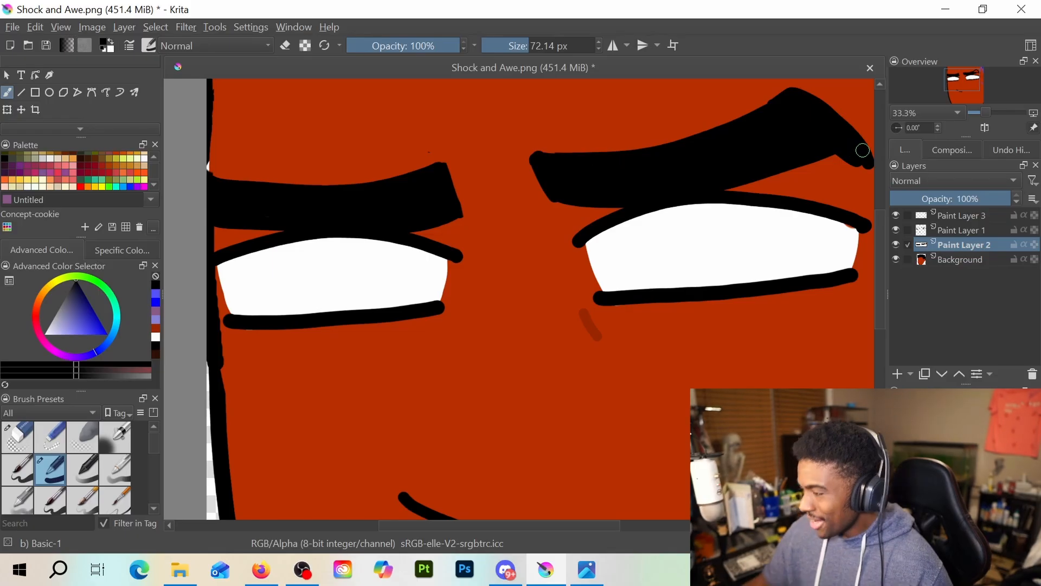
{"action": "left_click_drag", "start_coordinate": [776, 202], "coordinate": [594, 236]}
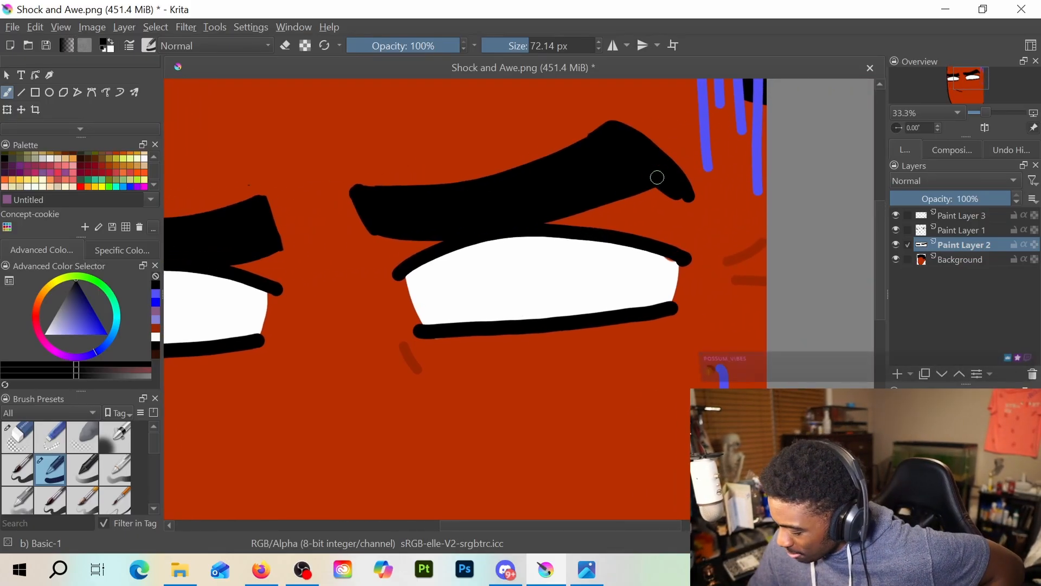
{"action": "key", "text": "e"}
{"action": "key", "text": "e"}
{"action": "mouse_move", "coordinate": [667, 184]}
{"action": "left_mouse_down"}
{"action": "mouse_move", "coordinate": [681, 205]}
{"action": "mouse_move", "coordinate": [683, 186]}
{"action": "mouse_move", "coordinate": [689, 212]}
{"action": "left_mouse_up"}
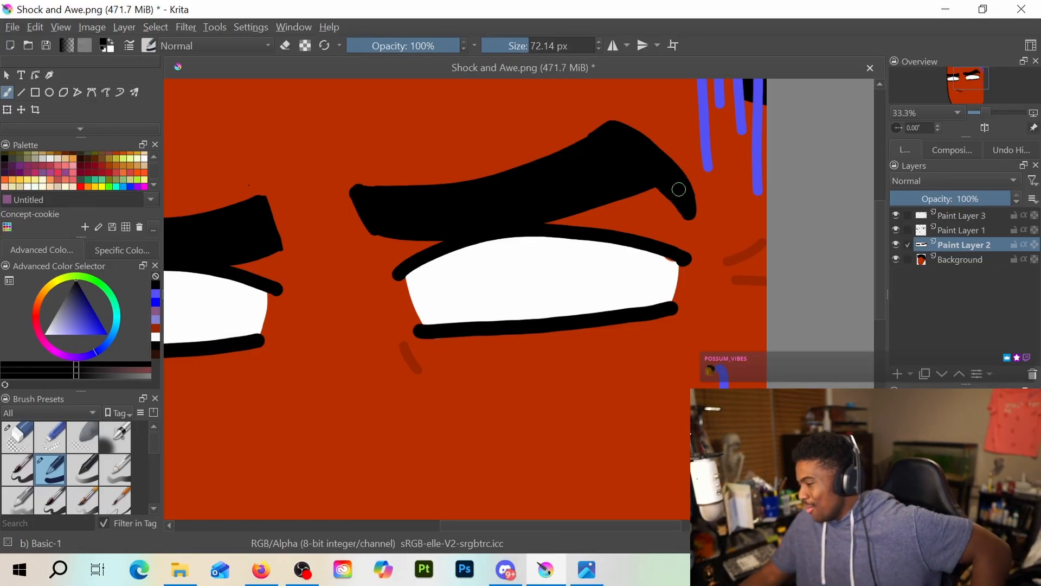
{"action": "scroll", "coordinate": [672, 189], "scroll_direction": "down", "scroll_amount": 1}
{"action": "scroll", "coordinate": [671, 181], "scroll_direction": "down", "scroll_amount": 1}
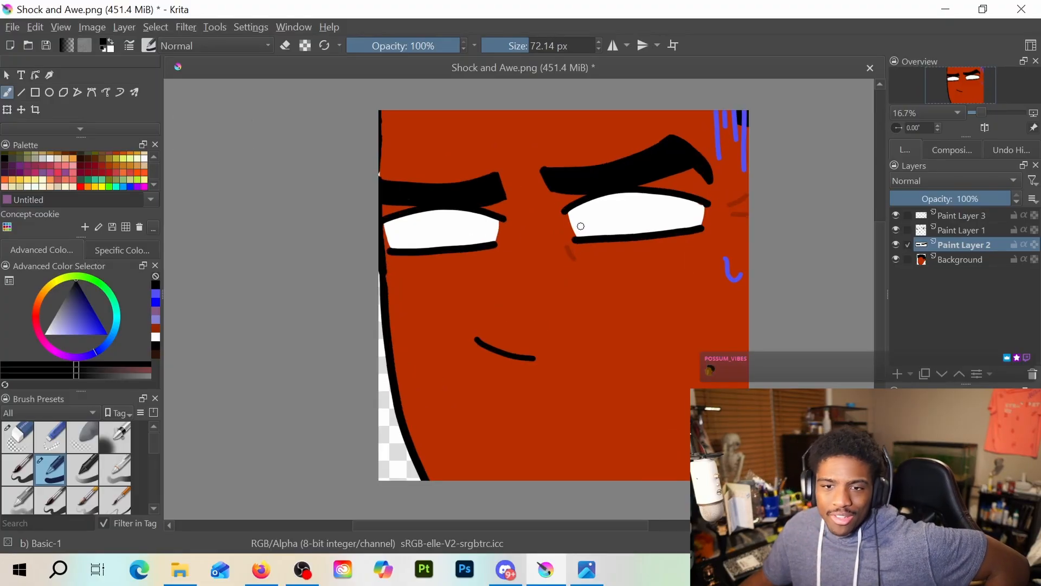
Erase the dark wrinkle marks at the outer side of the right eye on Paint Layer 1
{"action": "left_click_drag", "start_coordinate": [585, 303], "coordinate": [576, 212]}
{"action": "scroll", "coordinate": [547, 287], "scroll_direction": "down", "scroll_amount": 1}
{"action": "scroll", "coordinate": [545, 287], "scroll_direction": "up", "scroll_amount": 1}
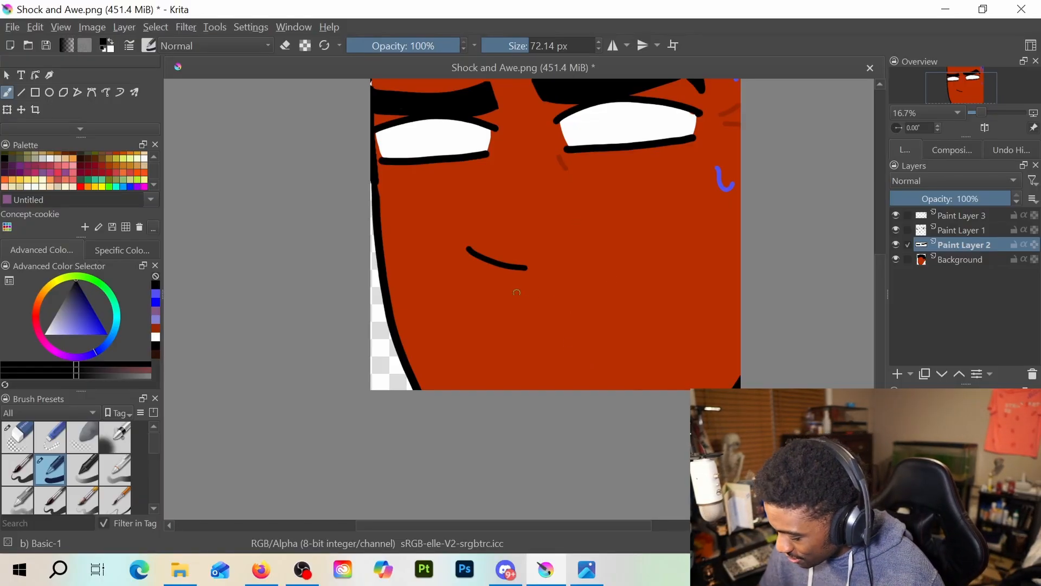
{"action": "key", "text": "e"}
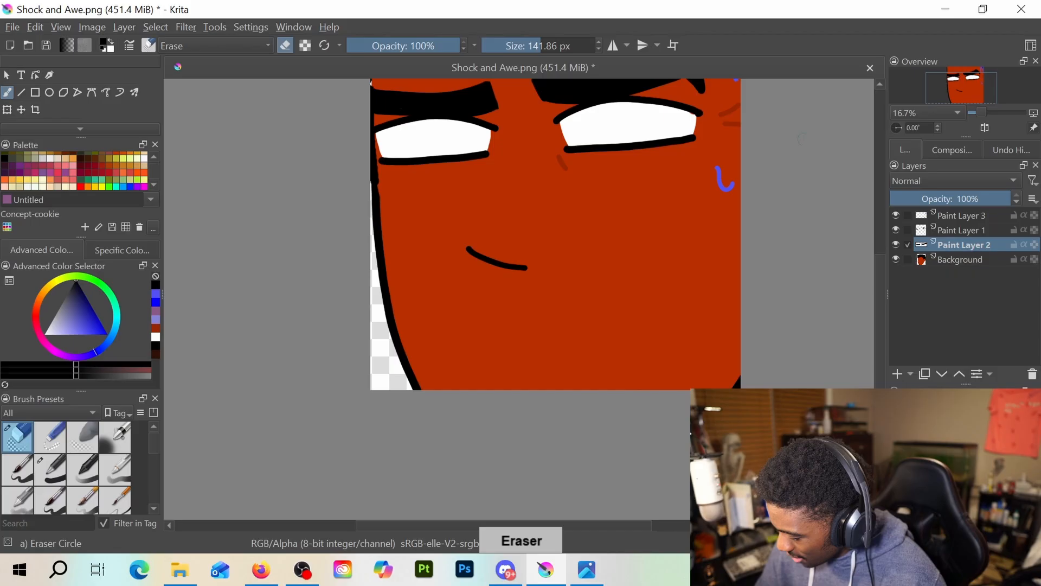
{"action": "left_click", "coordinate": [961, 230]}
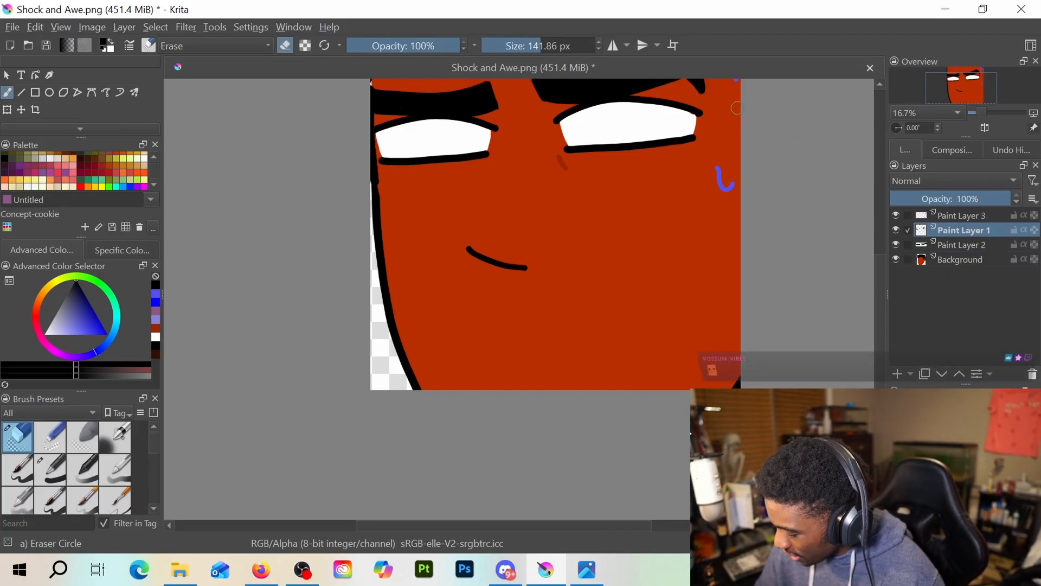
Try an open mouth outline and a curved frowning lip line below the nose with the 72.14 px brush
{"action": "key", "text": "e"}
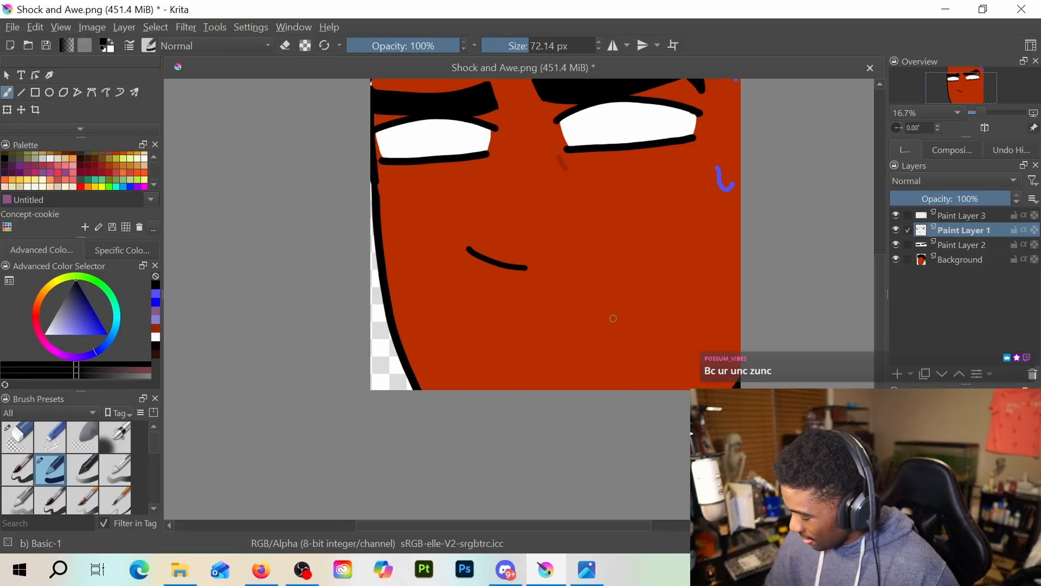
{"action": "mouse_move", "coordinate": [486, 311]}
{"action": "left_mouse_down"}
{"action": "mouse_move", "coordinate": [589, 285]}
{"action": "mouse_move", "coordinate": [652, 312]}
{"action": "left_mouse_up"}
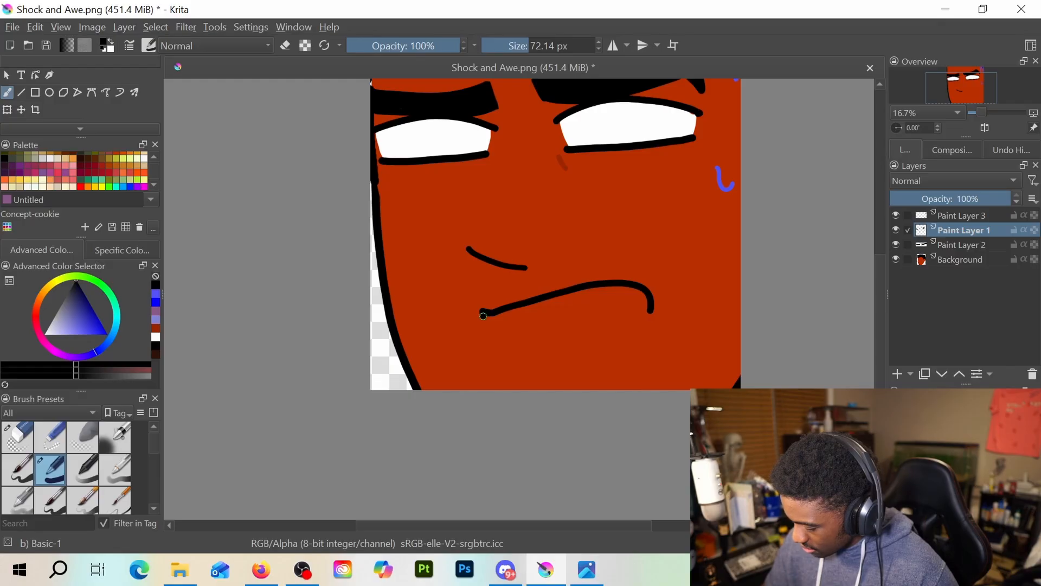
{"action": "mouse_move", "coordinate": [483, 315]}
{"action": "left_mouse_down"}
{"action": "mouse_move", "coordinate": [500, 372]}
{"action": "mouse_move", "coordinate": [638, 336]}
{"action": "mouse_move", "coordinate": [650, 319]}
{"action": "left_mouse_up"}
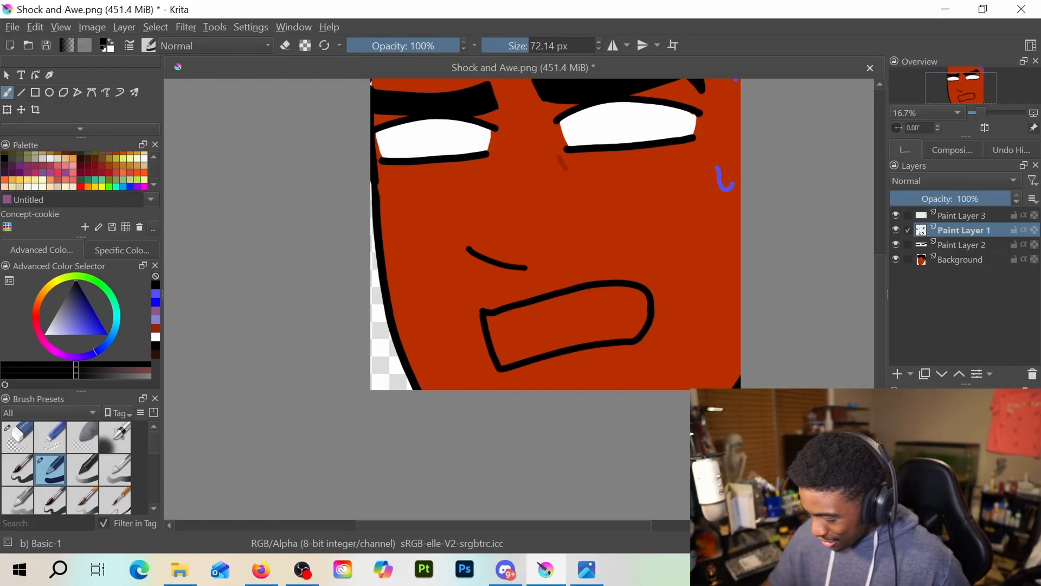
{"action": "key", "text": "ctrl+z"}
{"action": "key", "text": "ctrl+z"}
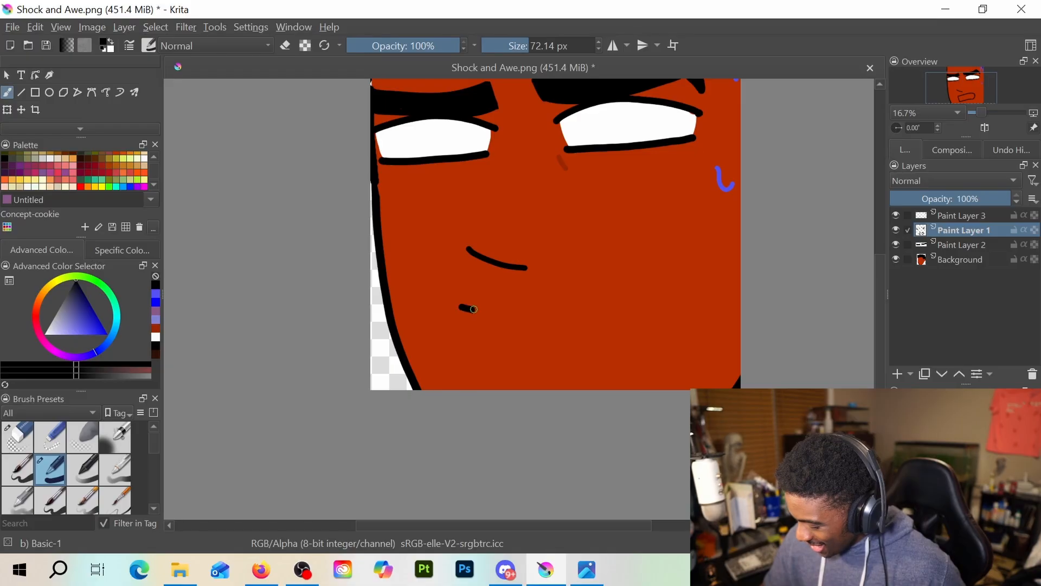
{"action": "mouse_move", "coordinate": [473, 309]}
{"action": "left_mouse_down"}
{"action": "mouse_move", "coordinate": [588, 269]}
{"action": "mouse_move", "coordinate": [634, 274]}
{"action": "mouse_move", "coordinate": [650, 295]}
{"action": "left_mouse_up"}
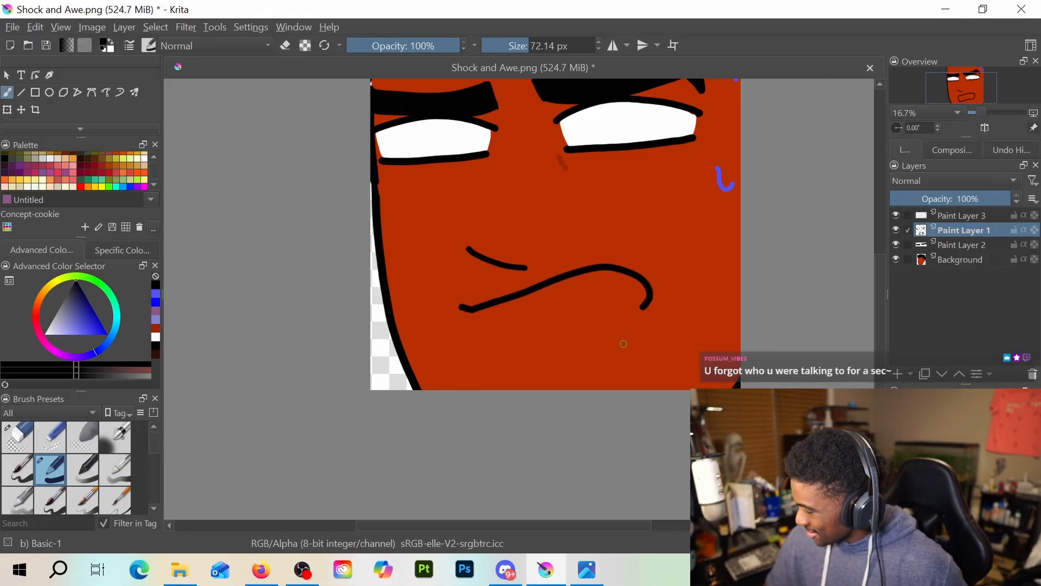
{"action": "key", "text": "ctrl+z"}
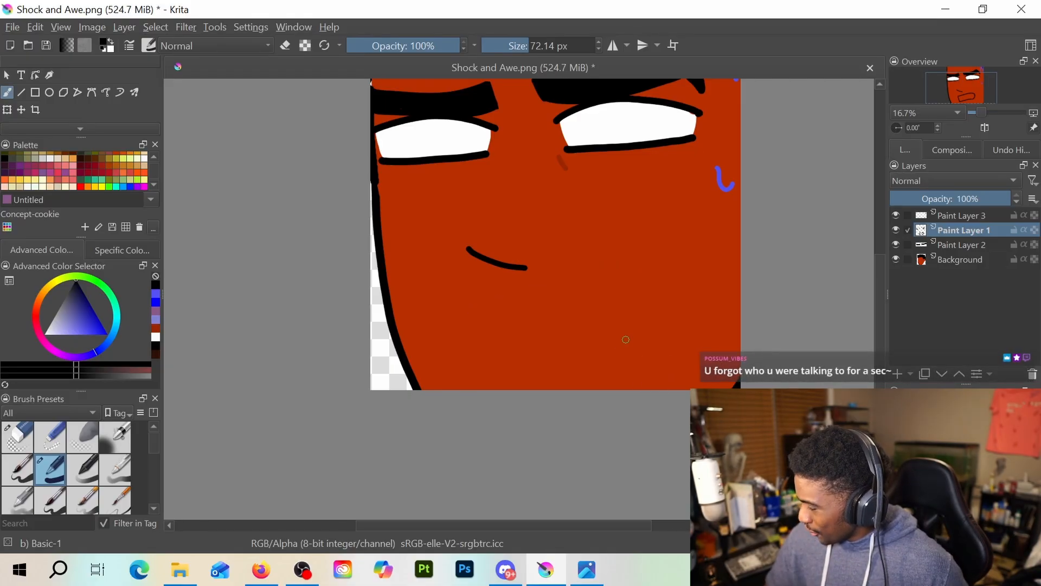
Reduce the brush size to 40.89 px and try several slanted upper-lip lines below the nose
{"action": "left_click", "coordinate": [520, 47]}
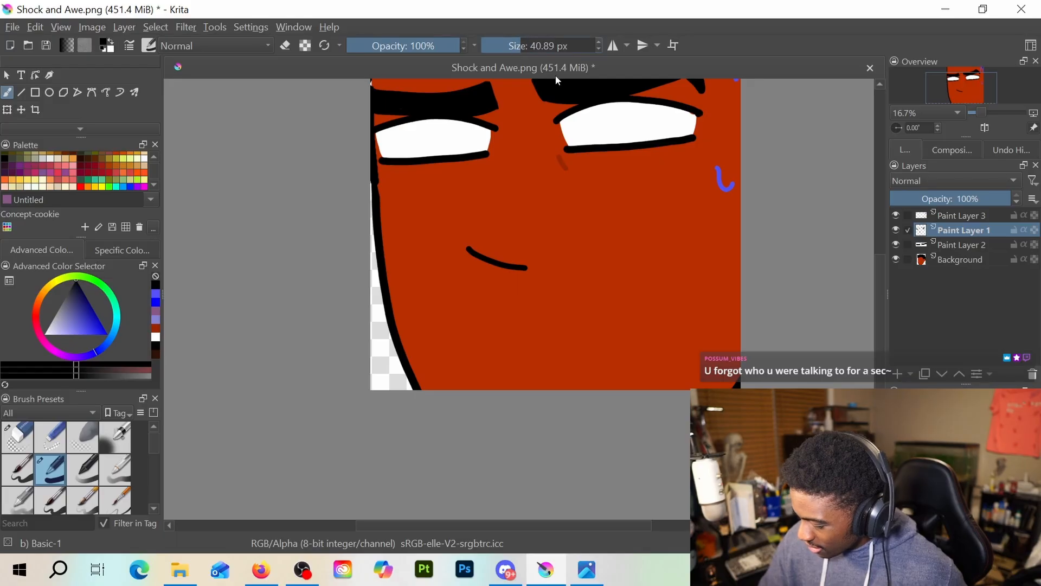
{"action": "left_click_drag", "start_coordinate": [465, 312], "coordinate": [632, 267]}
{"action": "key", "text": "ctrl+z"}
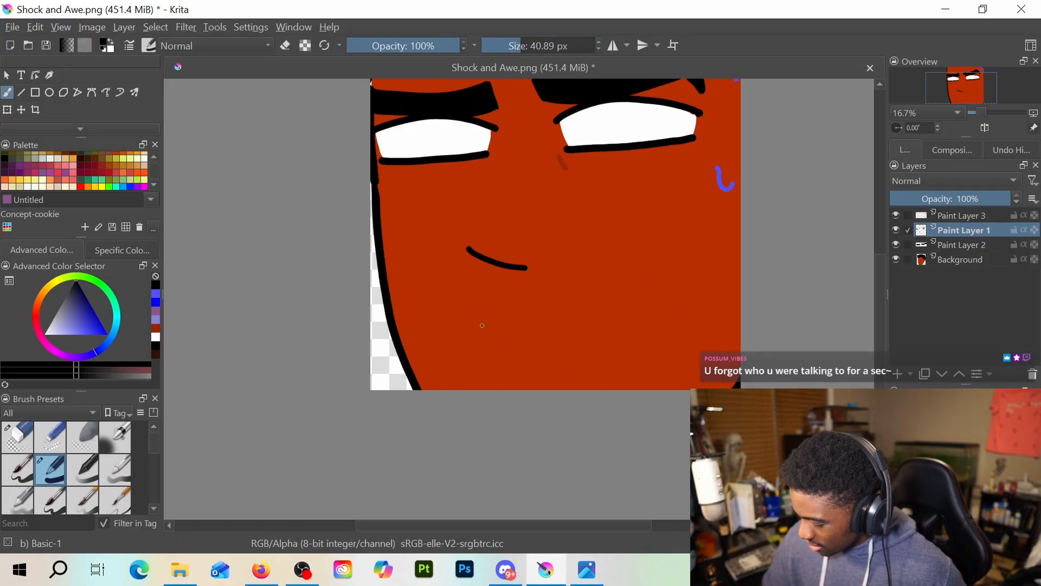
{"action": "mouse_move", "coordinate": [482, 326]}
{"action": "left_mouse_down"}
{"action": "mouse_move", "coordinate": [574, 283]}
{"action": "mouse_move", "coordinate": [625, 275]}
{"action": "left_mouse_up"}
{"action": "key", "text": "ctrl+z"}
{"action": "left_click_drag", "start_coordinate": [490, 328], "coordinate": [639, 282]}
{"action": "key", "text": "ctrl+z"}
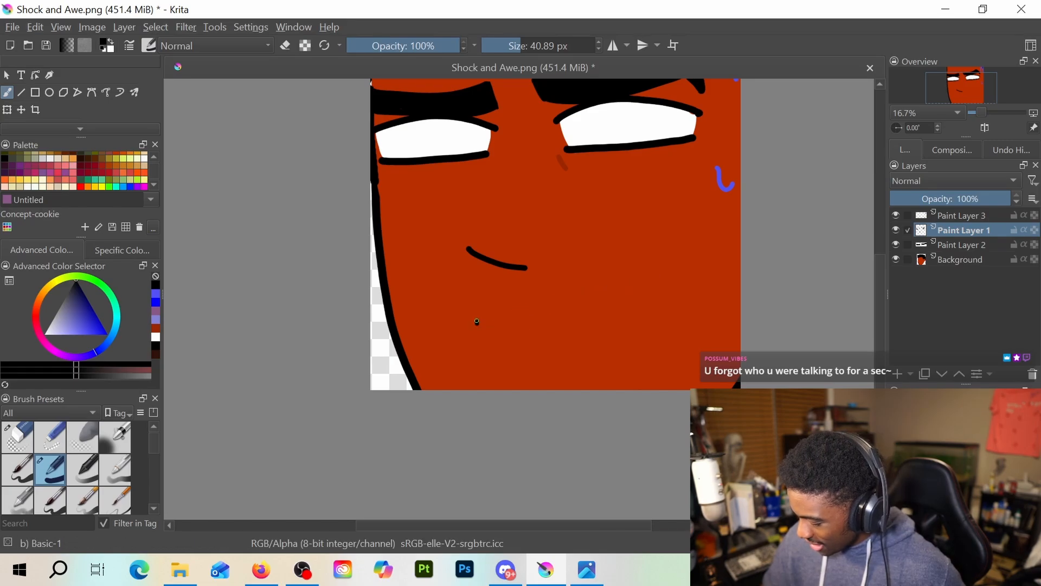
{"action": "left_click_drag", "start_coordinate": [477, 322], "coordinate": [554, 298]}
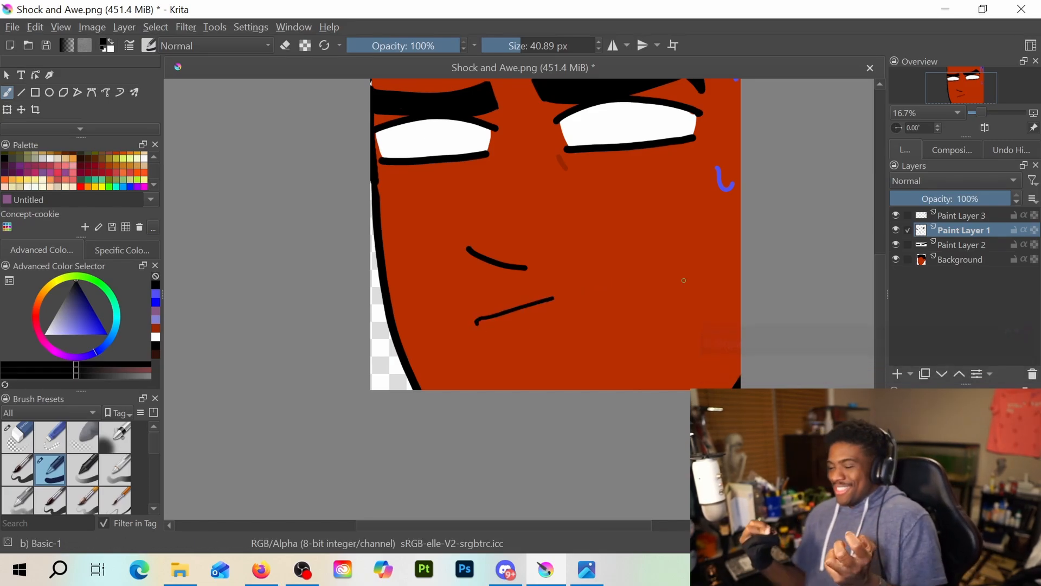
{"action": "key", "text": "ctrl+z"}
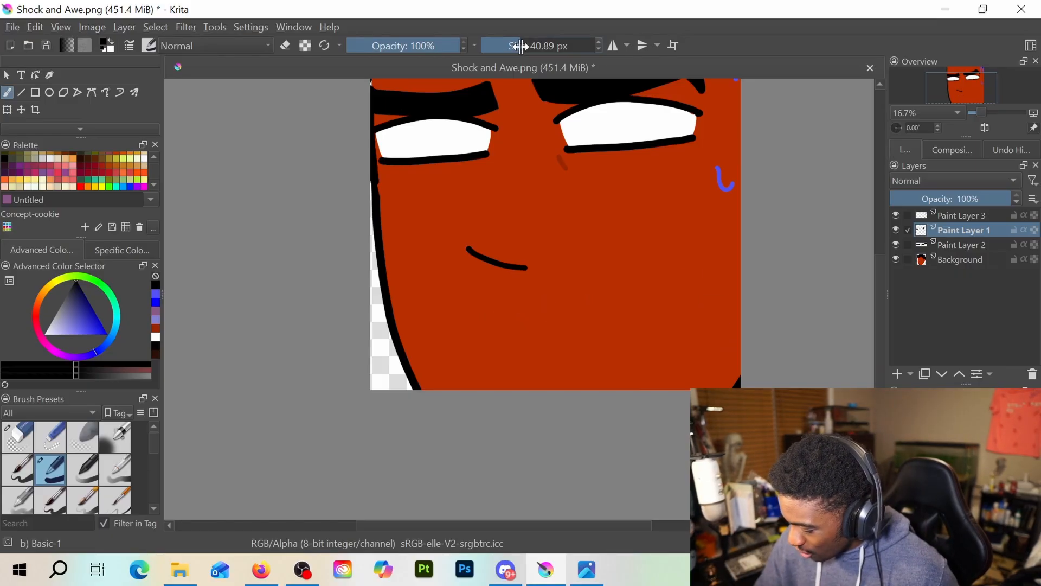
Set the brush size to 54.02 px and try a slanted mouth line rising towards the right cheek
{"action": "left_click_drag", "start_coordinate": [521, 46], "coordinate": [537, 46]}
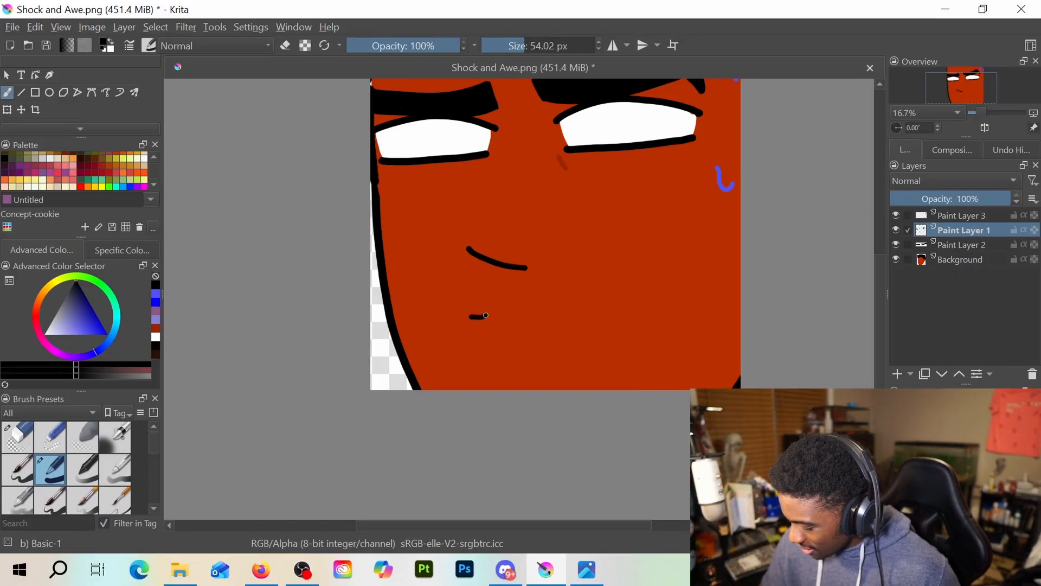
{"action": "left_click_drag", "start_coordinate": [486, 315], "coordinate": [637, 271]}
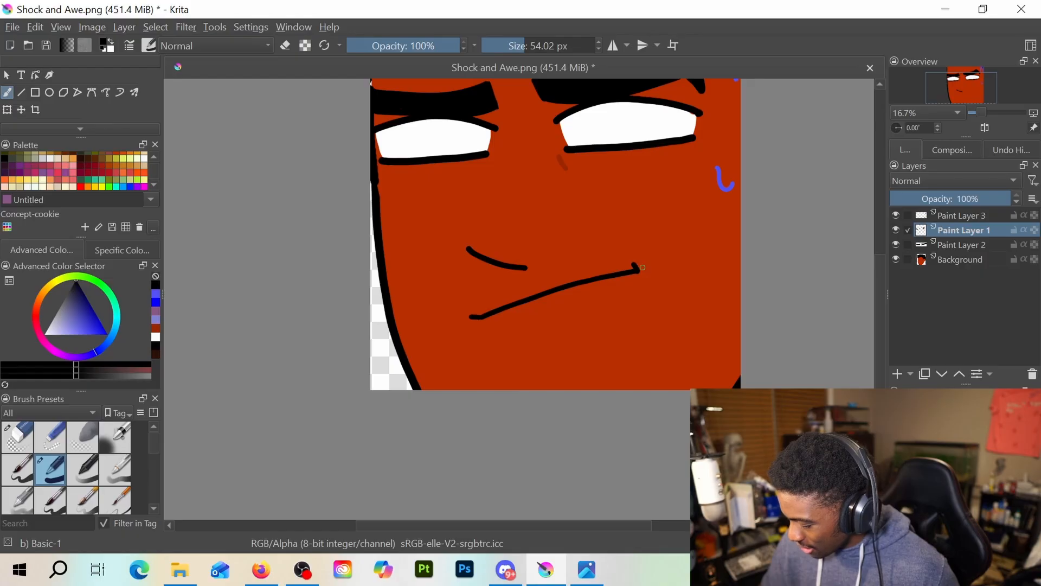
{"action": "key", "text": "ctrl+z"}
{"action": "key", "text": "ctrl+z"}
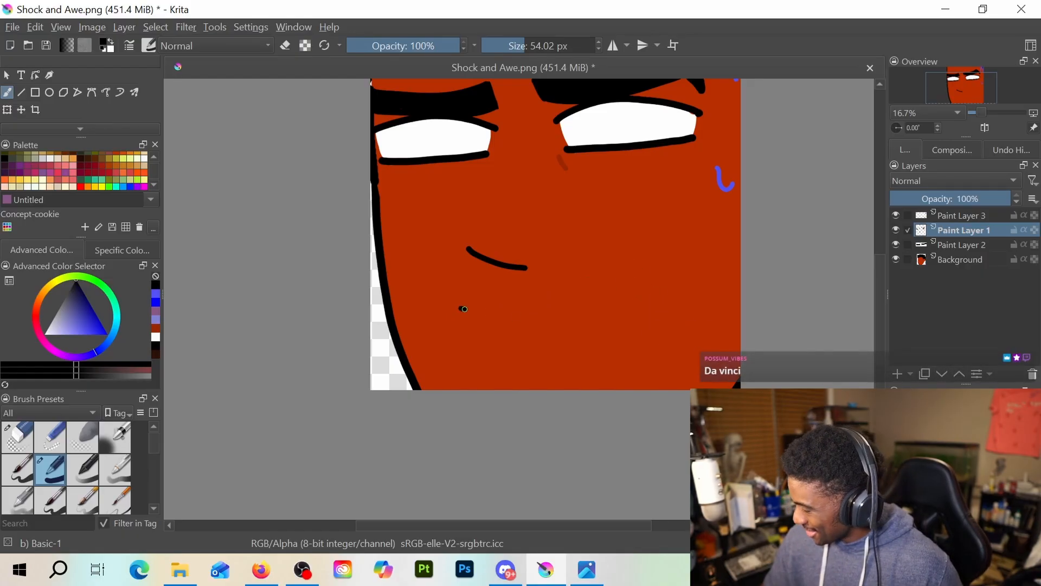
Try two open mouth outlines below the nose, each with a straight left side and a rounded right end
{"action": "mouse_move", "coordinate": [462, 308]}
{"action": "left_mouse_down"}
{"action": "mouse_move", "coordinate": [577, 273]}
{"action": "mouse_move", "coordinate": [614, 282]}
{"action": "mouse_move", "coordinate": [625, 323]}
{"action": "left_mouse_up"}
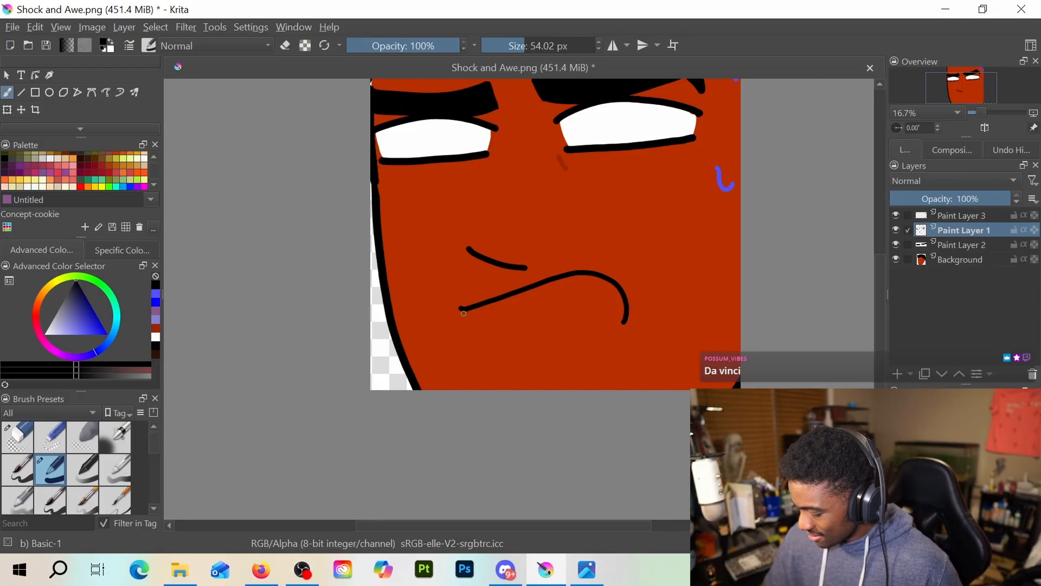
{"action": "mouse_move", "coordinate": [463, 313]}
{"action": "left_mouse_down"}
{"action": "mouse_move", "coordinate": [479, 341]}
{"action": "mouse_move", "coordinate": [528, 348]}
{"action": "mouse_move", "coordinate": [608, 329]}
{"action": "left_mouse_up"}
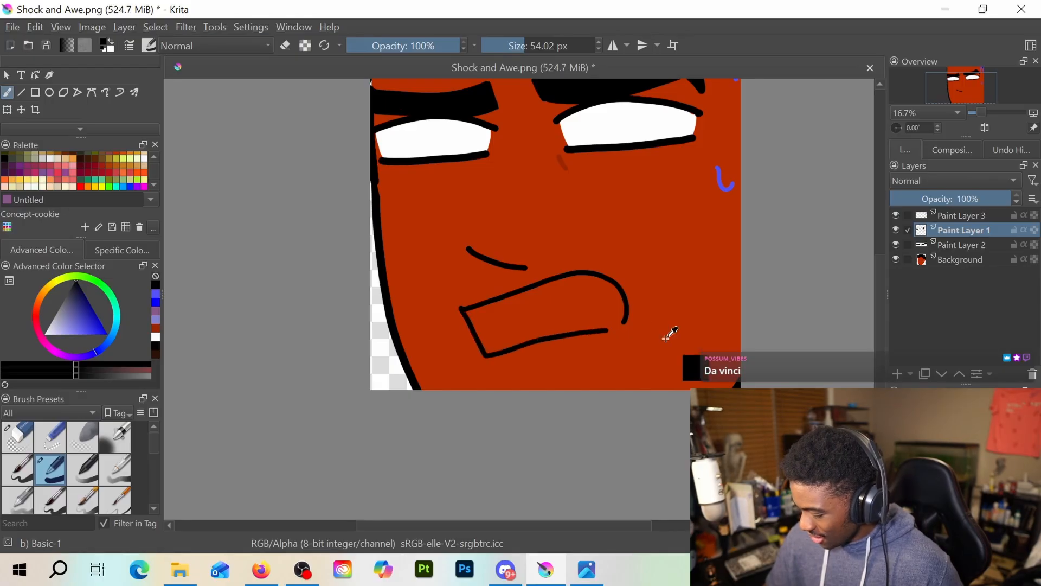
{"action": "key", "text": "ctrl+z"}
{"action": "key", "text": "ctrl+z"}
{"action": "mouse_move", "coordinate": [504, 313]}
{"action": "left_mouse_down"}
{"action": "mouse_move", "coordinate": [617, 276]}
{"action": "mouse_move", "coordinate": [664, 298]}
{"action": "mouse_move", "coordinate": [665, 331]}
{"action": "left_mouse_up"}
{"action": "mouse_move", "coordinate": [502, 315]}
{"action": "left_mouse_down"}
{"action": "mouse_move", "coordinate": [499, 336]}
{"action": "mouse_move", "coordinate": [533, 357]}
{"action": "mouse_move", "coordinate": [655, 340]}
{"action": "left_mouse_up"}
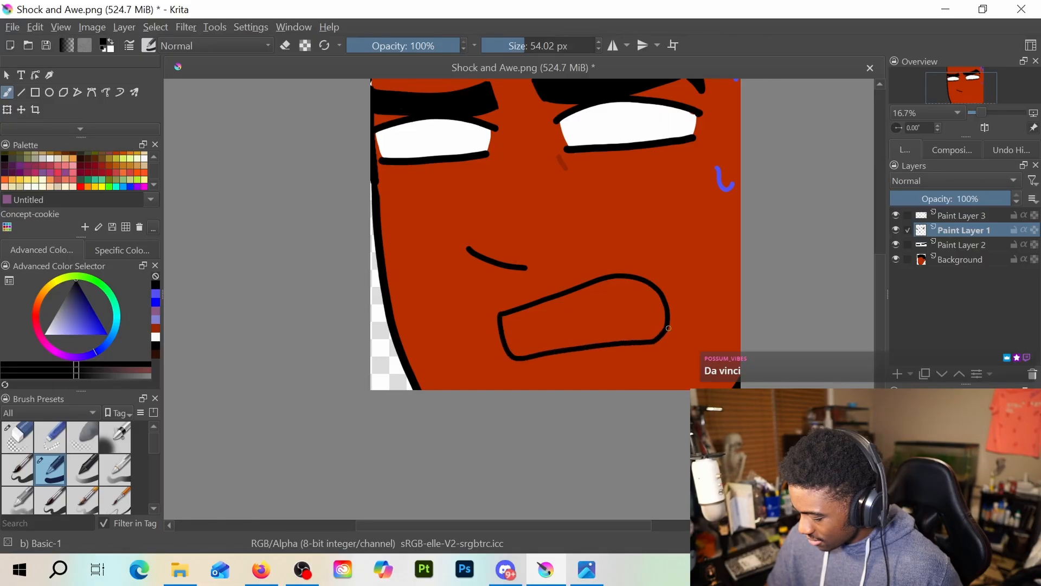
{"action": "key", "text": "ctrl+z"}
{"action": "key", "text": "ctrl+z"}
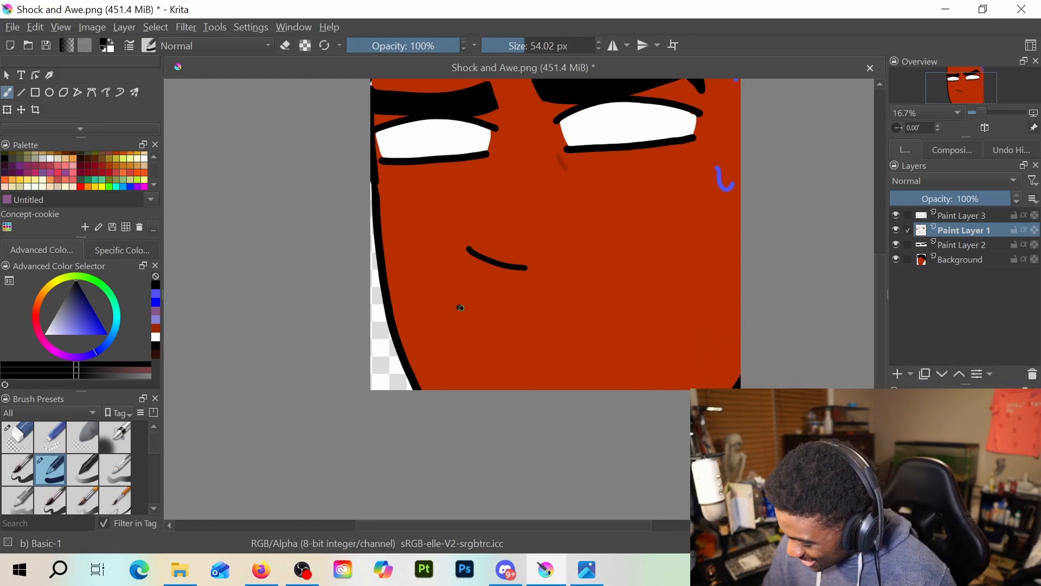
Try a nearly flat frowning mouth line with a short tick at its left corner, and remove it again
{"action": "left_click_drag", "start_coordinate": [461, 307], "coordinate": [609, 294]}
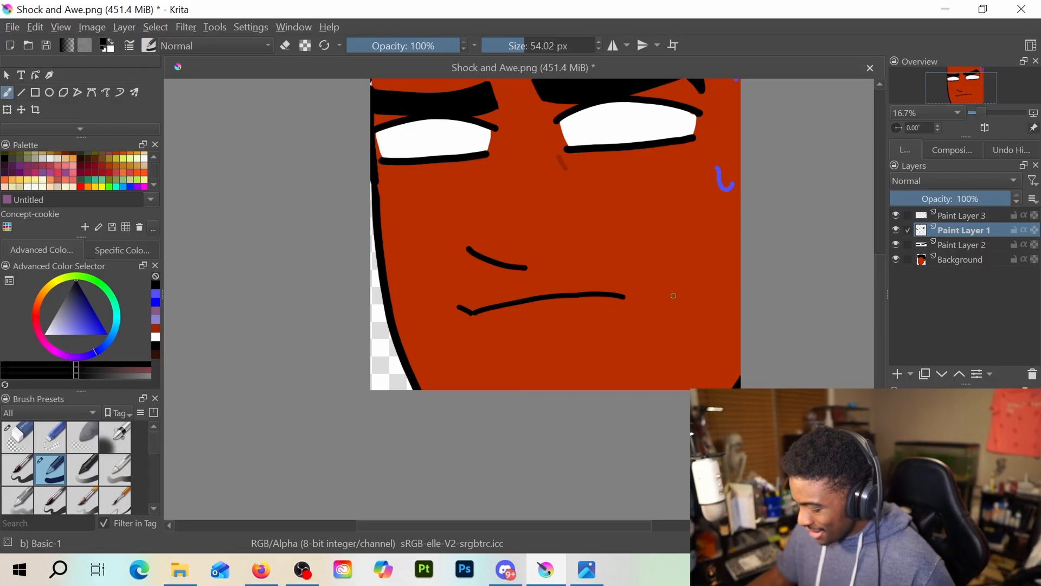
{"action": "scroll", "coordinate": [650, 271], "scroll_direction": "down", "scroll_amount": 1}
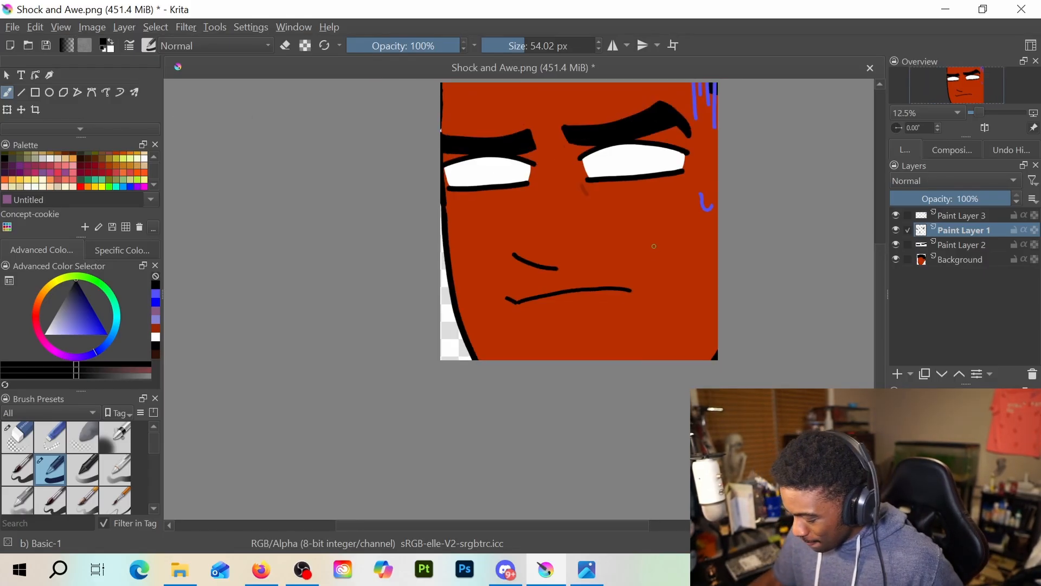
{"action": "key", "text": "e"}
{"action": "left_click_drag", "start_coordinate": [504, 299], "coordinate": [641, 292]}
{"action": "key", "text": "e"}
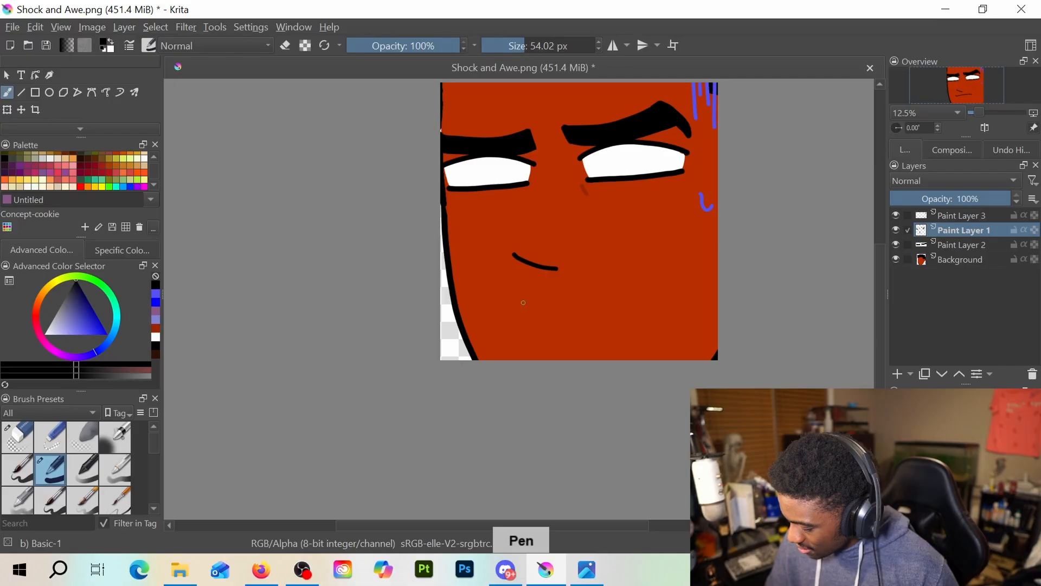
{"action": "key", "text": "e"}
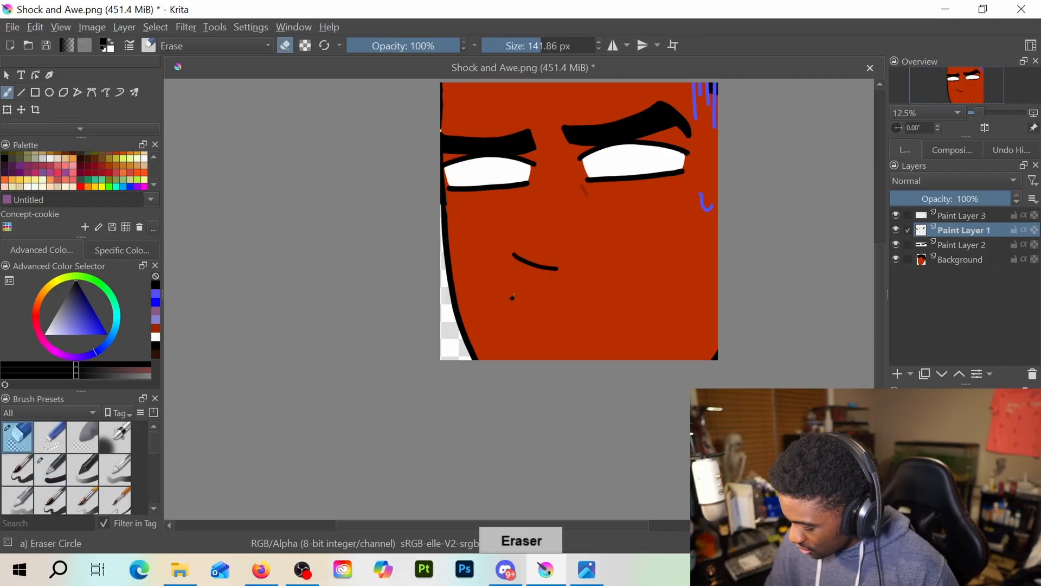
{"action": "left_click", "coordinate": [503, 303]}
{"action": "key", "text": "e"}
{"action": "mouse_move", "coordinate": [501, 298]}
{"action": "left_mouse_down"}
{"action": "mouse_move", "coordinate": [606, 285]}
{"action": "mouse_move", "coordinate": [643, 291]}
{"action": "left_mouse_up"}
{"action": "key", "text": "ctrl+z"}
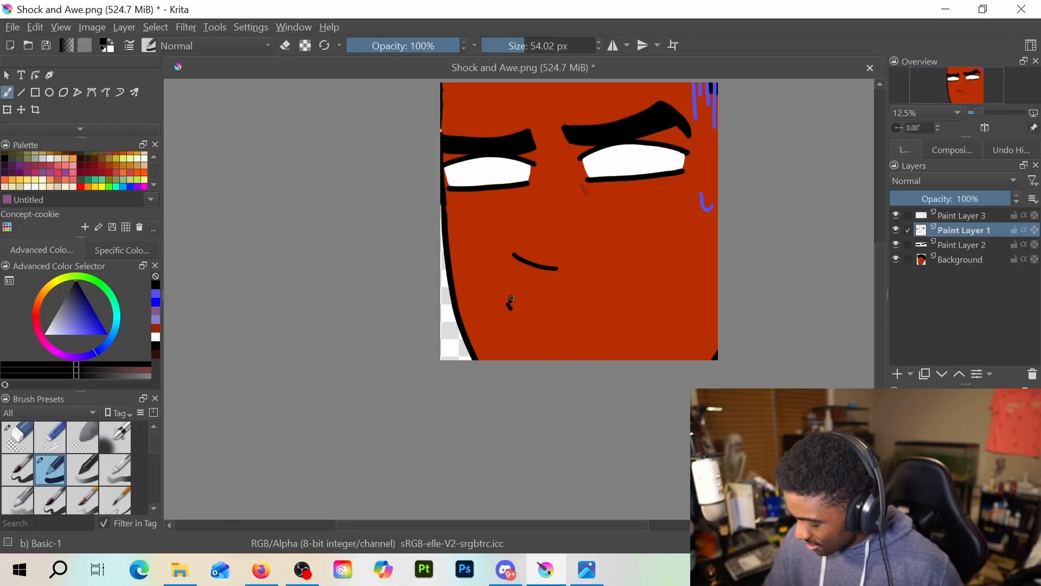
Try an arched frown line with an angled left corner mark and a short curved crease beside the right end
{"action": "left_click_drag", "start_coordinate": [522, 310], "coordinate": [640, 292]}
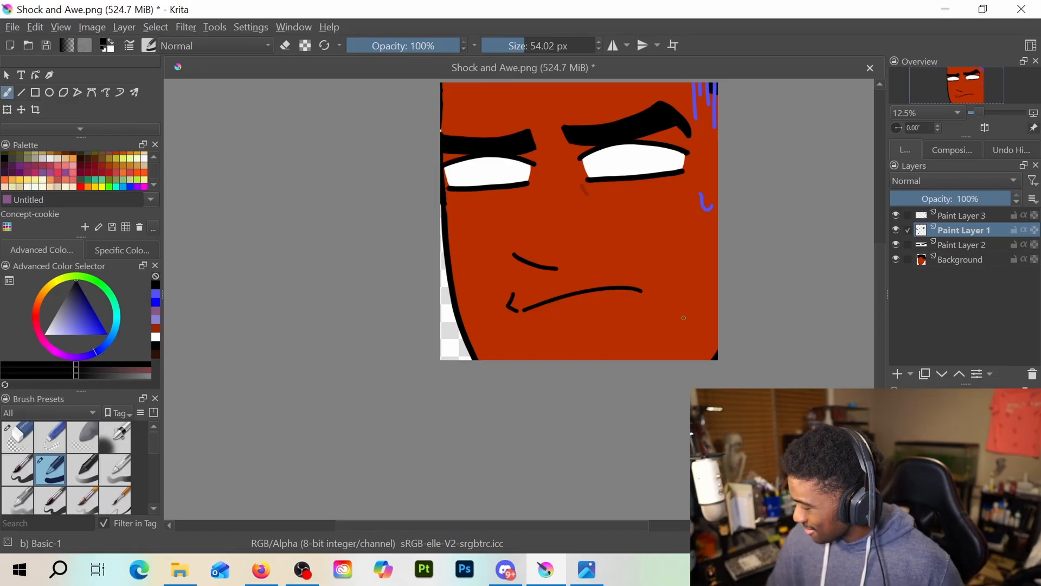
{"action": "left_click_drag", "start_coordinate": [660, 277], "coordinate": [667, 286]}
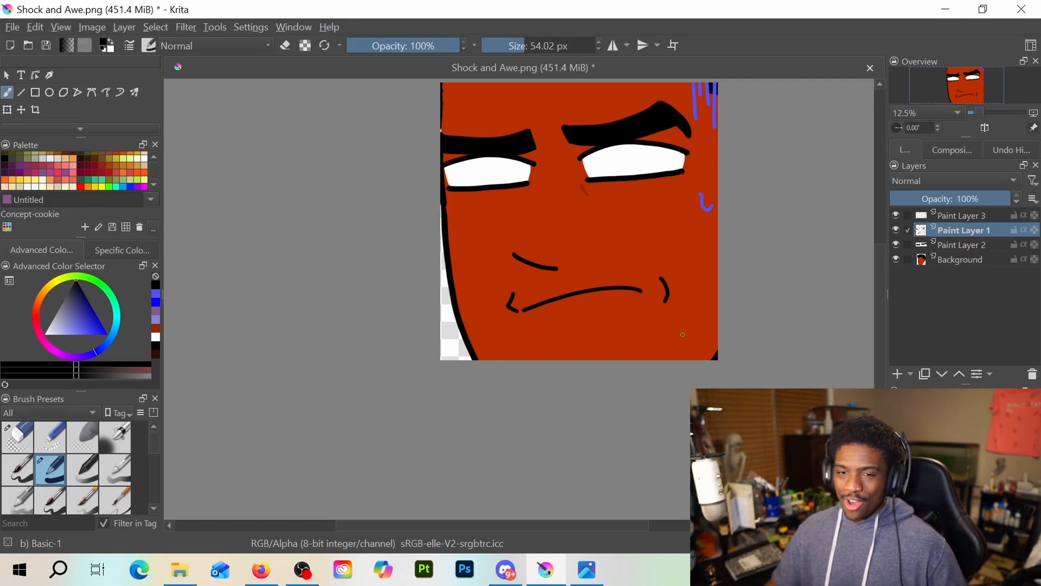
{"action": "mouse_move", "coordinate": [520, 313]}
{"action": "left_mouse_down"}
{"action": "mouse_move", "coordinate": [531, 336]}
{"action": "mouse_move", "coordinate": [605, 321]}
{"action": "left_mouse_up"}
{"action": "key", "text": "ctrl+z"}
{"action": "key", "text": "ctrl+z"}
{"action": "key", "text": "ctrl+z"}
{"action": "key", "text": "ctrl+z"}
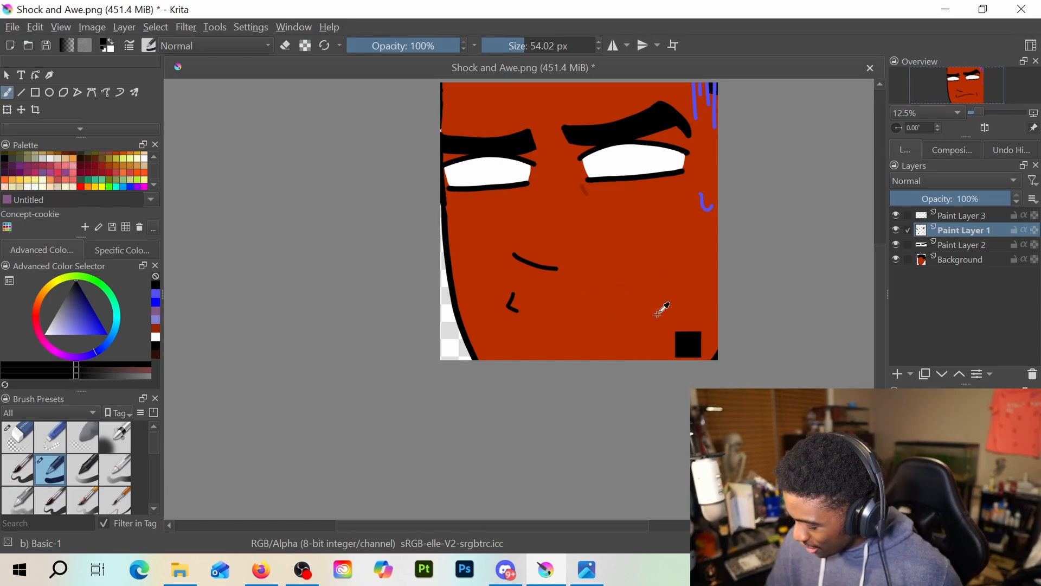
{"action": "mouse_move", "coordinate": [518, 297]}
{"action": "left_mouse_down"}
{"action": "mouse_move", "coordinate": [638, 278]}
{"action": "mouse_move", "coordinate": [646, 321]}
{"action": "left_mouse_up"}
{"action": "key", "text": "ctrl+z"}
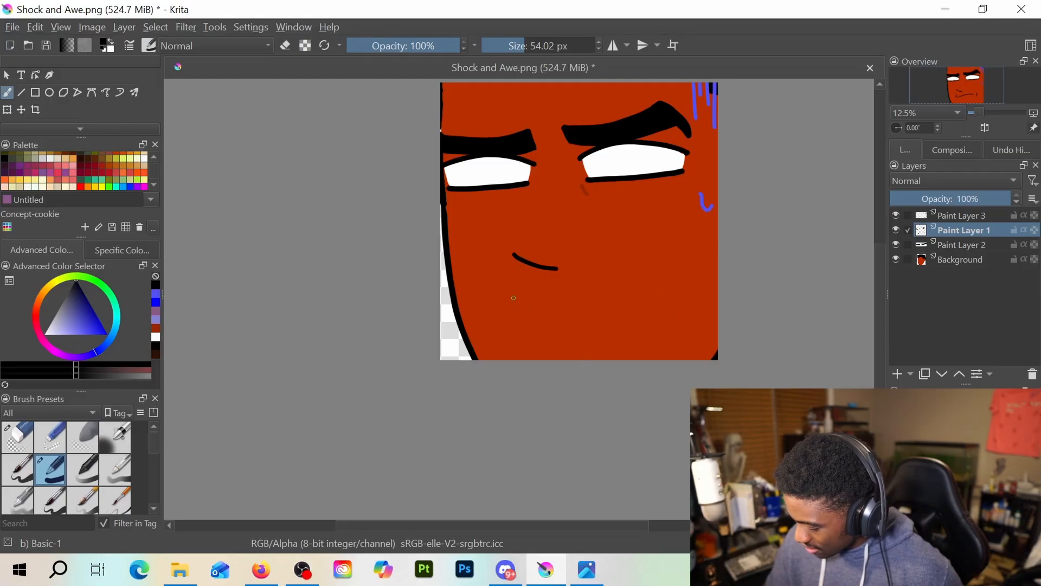
Try two open mouth outlines close under the nose, with an arched upper lip curling around at the right
{"action": "mouse_move", "coordinate": [517, 292]}
{"action": "left_mouse_down"}
{"action": "mouse_move", "coordinate": [624, 279]}
{"action": "mouse_move", "coordinate": [641, 321]}
{"action": "mouse_move", "coordinate": [602, 327]}
{"action": "left_mouse_up"}
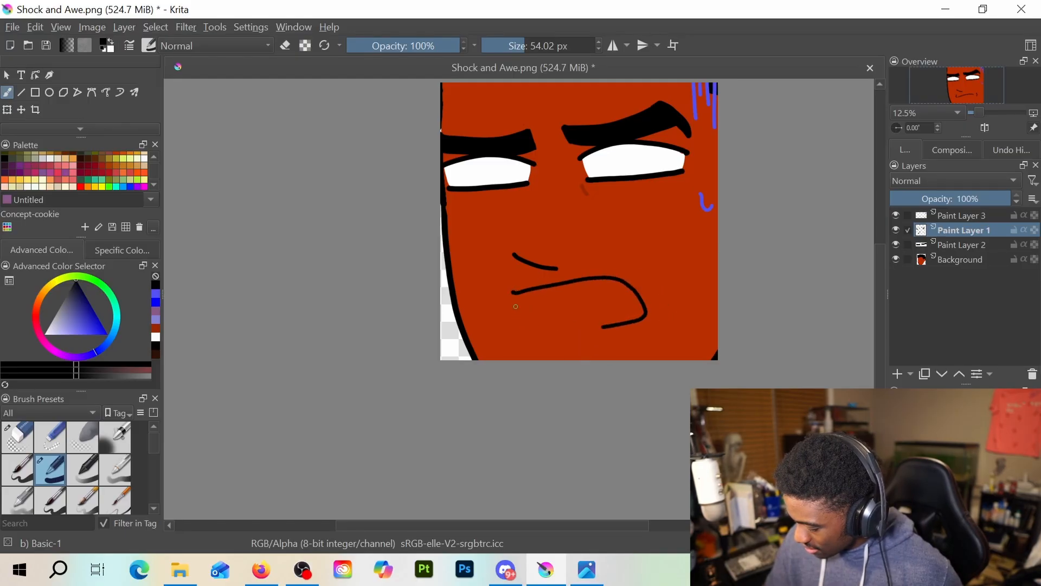
{"action": "mouse_move", "coordinate": [511, 294]}
{"action": "left_mouse_down"}
{"action": "mouse_move", "coordinate": [531, 327]}
{"action": "mouse_move", "coordinate": [575, 324]}
{"action": "left_mouse_up"}
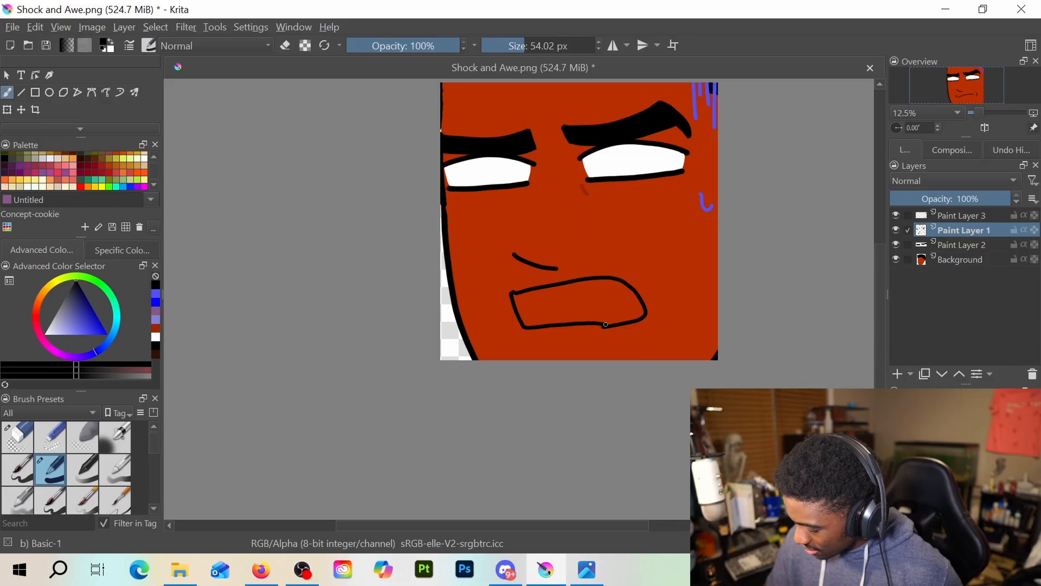
{"action": "key", "text": "ctrl+z"}
{"action": "key", "text": "ctrl+z"}
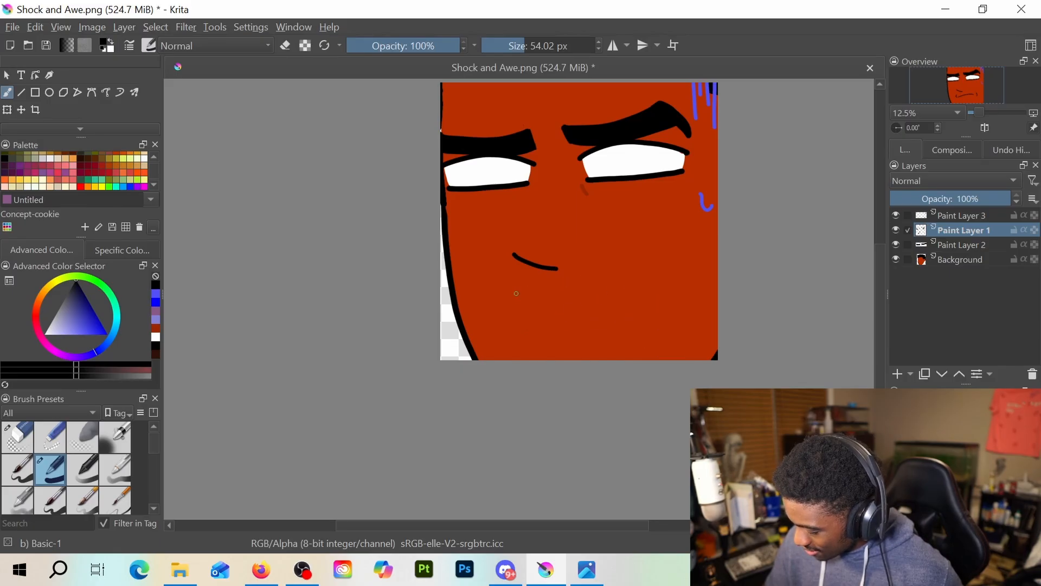
{"action": "mouse_move", "coordinate": [517, 293]}
{"action": "left_mouse_down"}
{"action": "mouse_move", "coordinate": [611, 280]}
{"action": "mouse_move", "coordinate": [644, 317]}
{"action": "mouse_move", "coordinate": [603, 330]}
{"action": "left_mouse_up"}
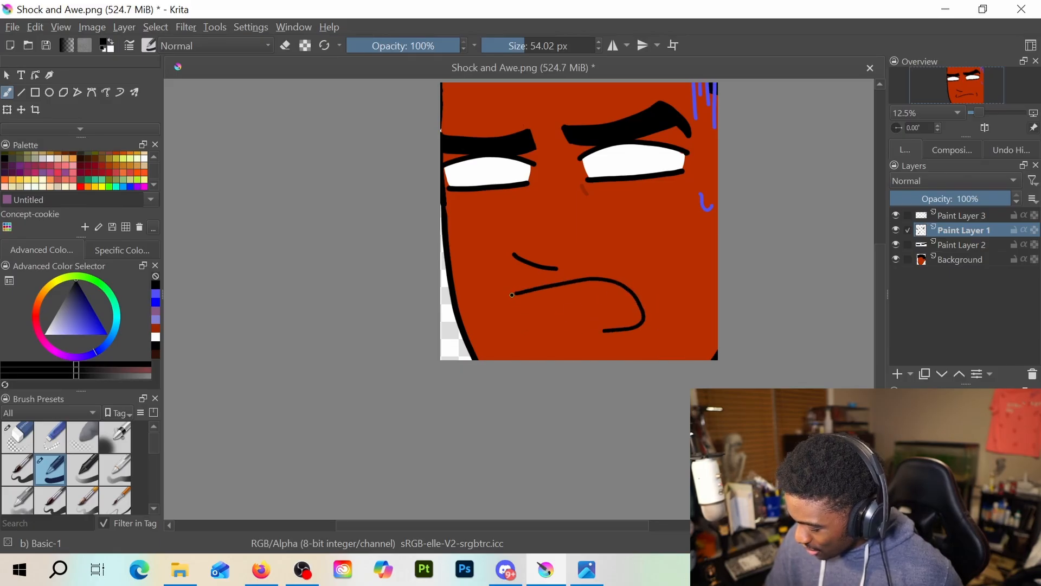
{"action": "mouse_move", "coordinate": [512, 294]}
{"action": "left_mouse_down"}
{"action": "mouse_move", "coordinate": [523, 334]}
{"action": "mouse_move", "coordinate": [610, 325]}
{"action": "left_mouse_up"}
{"action": "key", "text": "ctrl+z"}
{"action": "key", "text": "ctrl+z"}
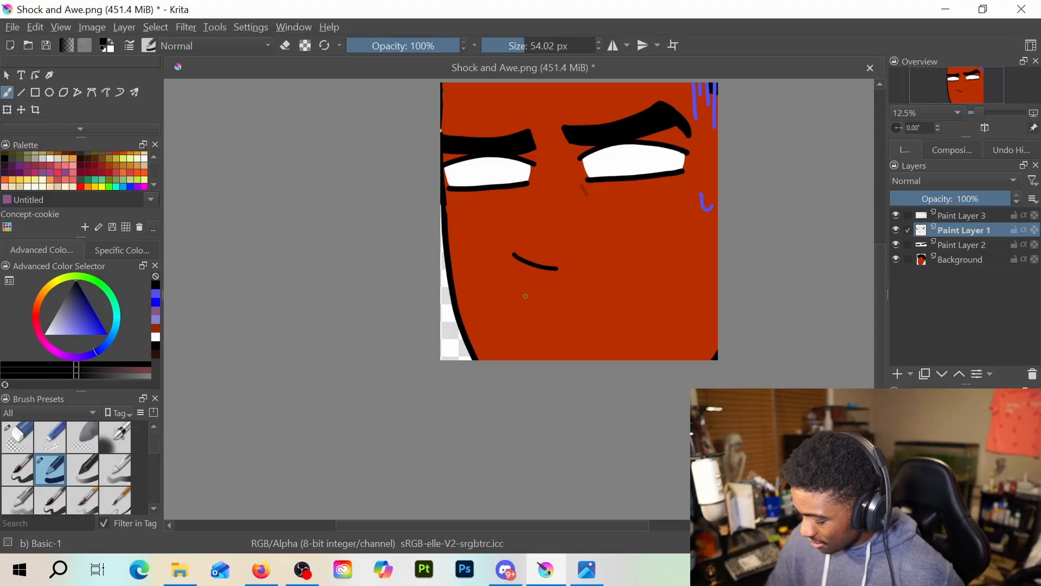
Try a larger open mouth outline slightly lower on the face, with a short crease beside its right end
{"action": "mouse_move", "coordinate": [527, 298]}
{"action": "left_mouse_down"}
{"action": "mouse_move", "coordinate": [614, 283]}
{"action": "mouse_move", "coordinate": [642, 291]}
{"action": "left_mouse_up"}
{"action": "mouse_move", "coordinate": [519, 300]}
{"action": "left_mouse_down"}
{"action": "mouse_move", "coordinate": [533, 342]}
{"action": "mouse_move", "coordinate": [648, 328]}
{"action": "left_mouse_up"}
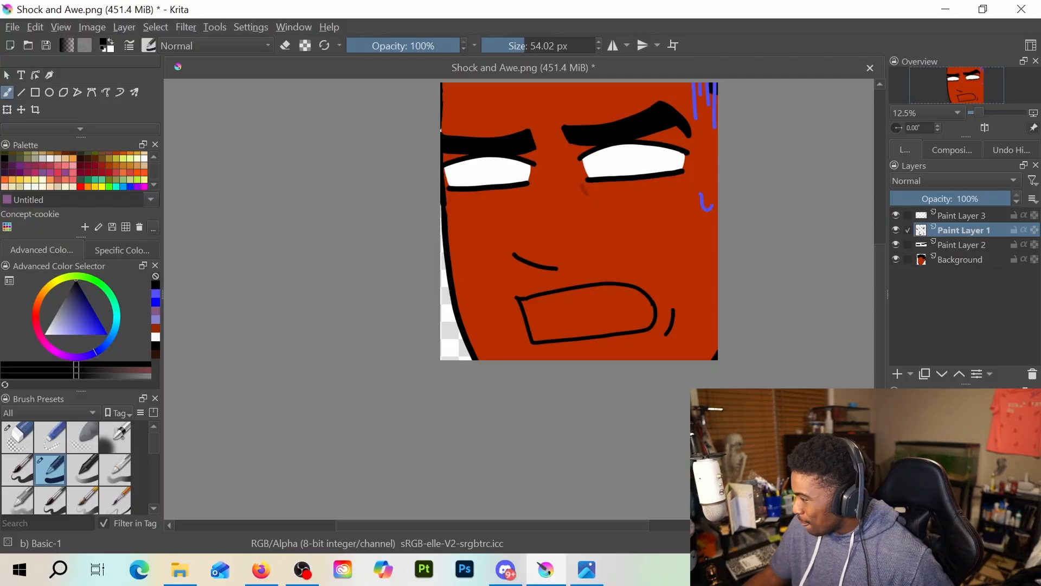
{"action": "key", "text": "ctrl+z"}
{"action": "key", "text": "ctrl+z"}
{"action": "key", "text": "ctrl+z"}
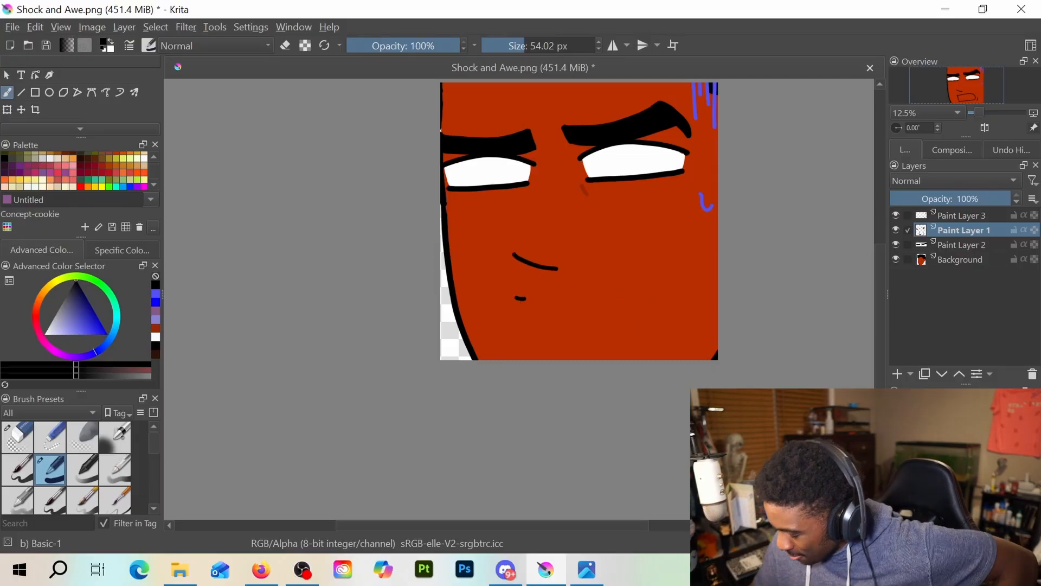
Draw a small angled mark left of the mouth area and an arched upper lip that curls around at the right end
{"action": "key", "text": "e"}
{"action": "mouse_move", "coordinate": [518, 297]}
{"action": "left_mouse_down"}
{"action": "mouse_move", "coordinate": [509, 301]}
{"action": "mouse_move", "coordinate": [638, 295]}
{"action": "mouse_move", "coordinate": [613, 329]}
{"action": "left_mouse_up"}
{"action": "key", "text": "e"}
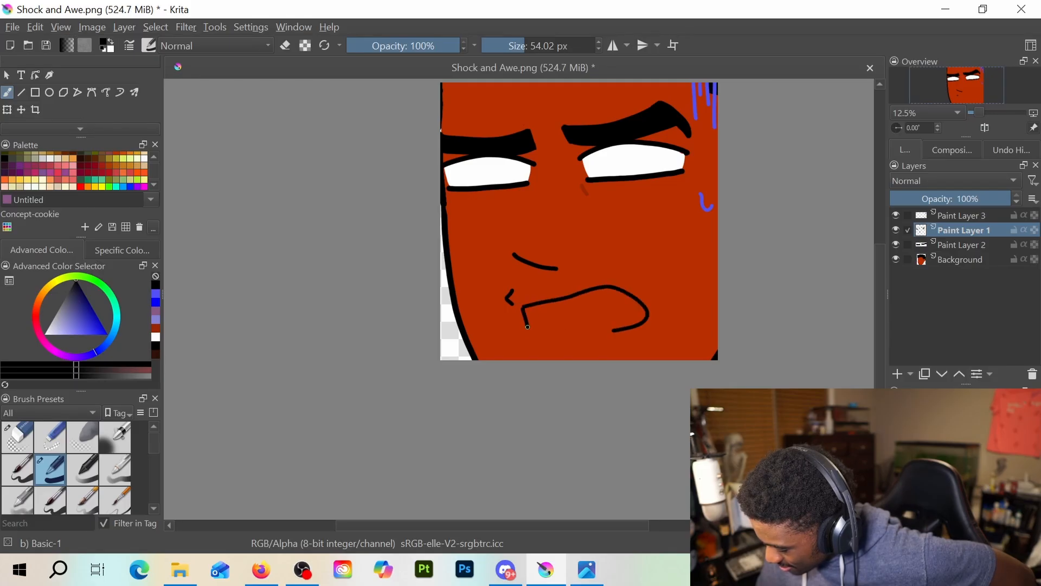
Close the mouth outline with a nearly flat lower edge and add a short curved crease beside its right end
{"action": "left_click_drag", "start_coordinate": [527, 326], "coordinate": [641, 320]}
{"action": "key", "text": "e"}
{"action": "key", "text": "e"}
{"action": "key", "text": "e"}
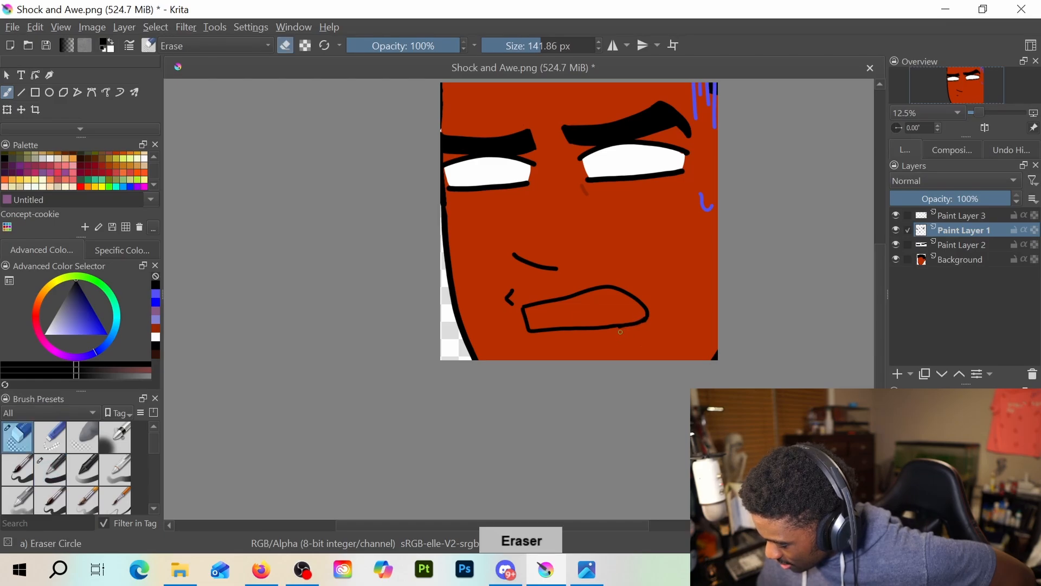
{"action": "key", "text": "e"}
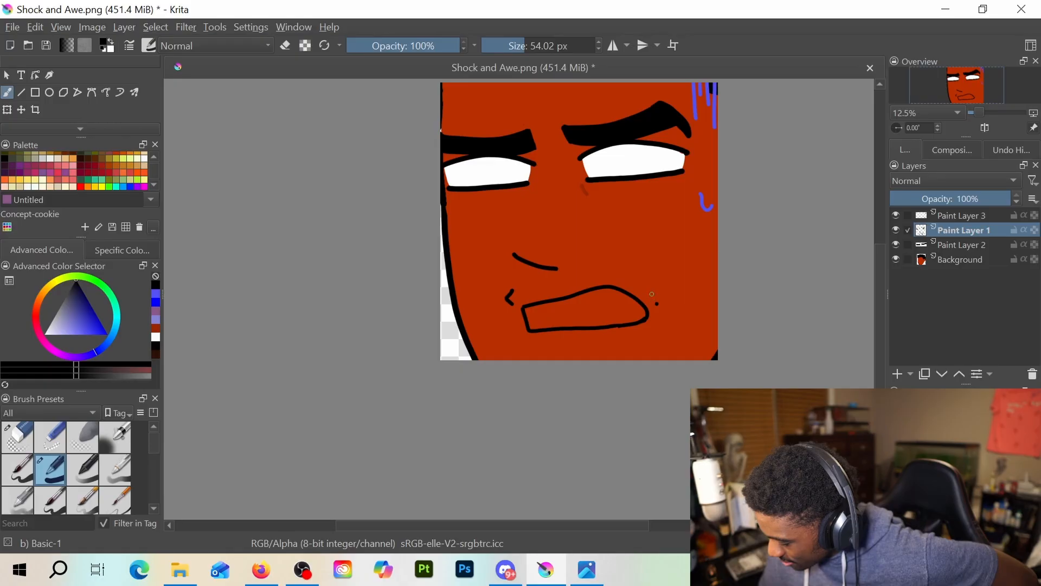
{"action": "key", "text": "e"}
{"action": "left_click_drag", "start_coordinate": [657, 324], "coordinate": [657, 302]}
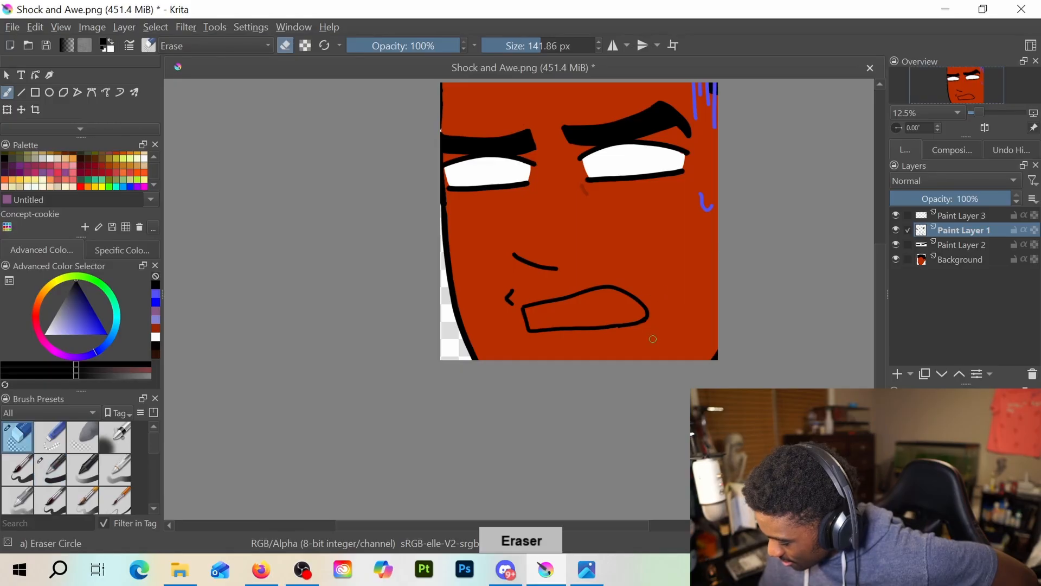
{"action": "key", "text": "e"}
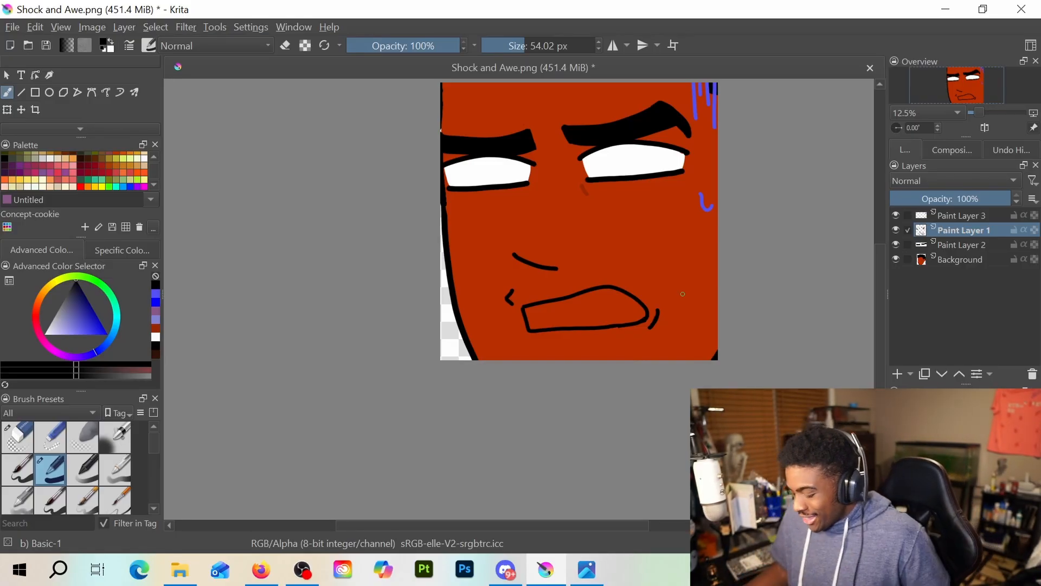
Clean up the mouth outline's upper-left corner so the upper lip and the short side line join solidly
{"action": "scroll", "coordinate": [416, 436], "scroll_direction": "up", "scroll_amount": 1}
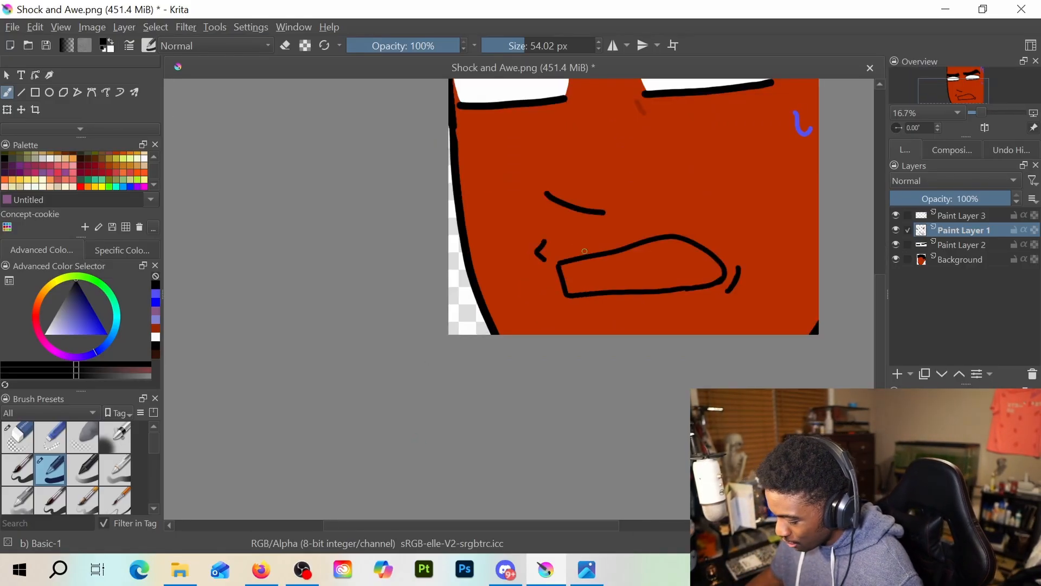
{"action": "scroll", "coordinate": [585, 251], "scroll_direction": "up", "scroll_amount": 4}
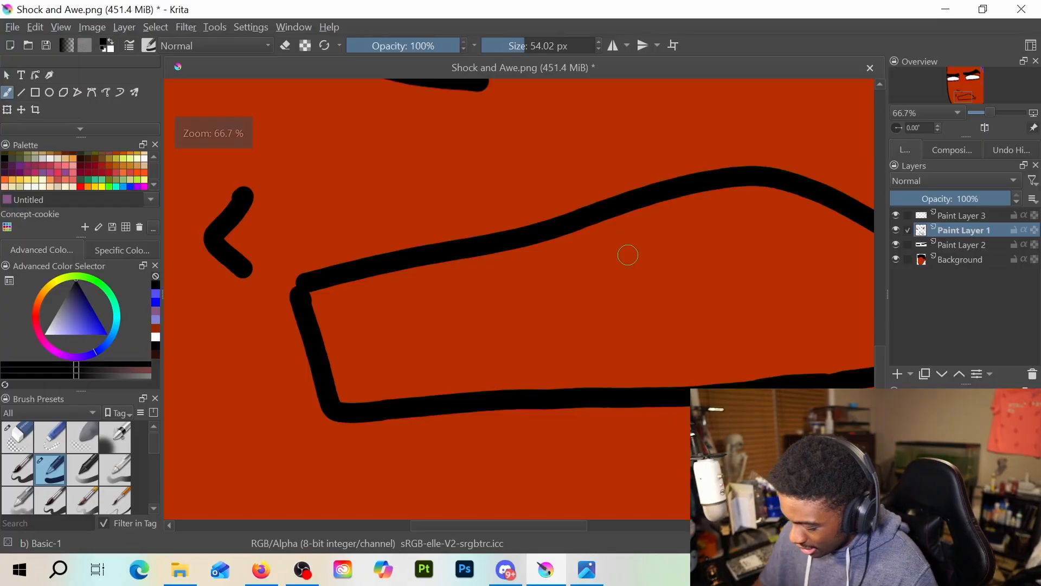
{"action": "key", "text": "e"}
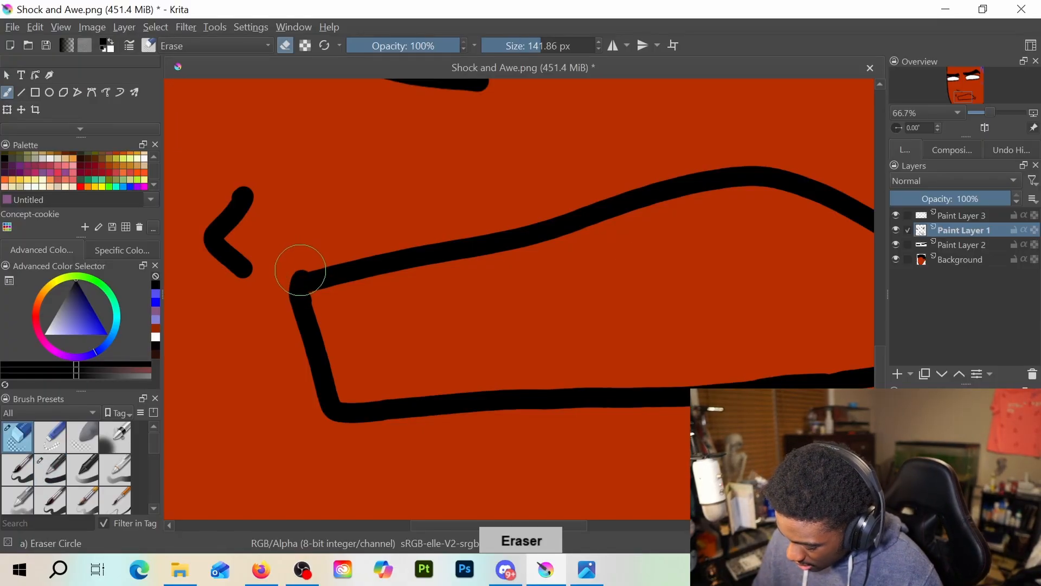
{"action": "left_click_drag", "start_coordinate": [300, 269], "coordinate": [340, 270]}
{"action": "key", "text": "e"}
{"action": "key", "text": "e"}
{"action": "key", "text": "e"}
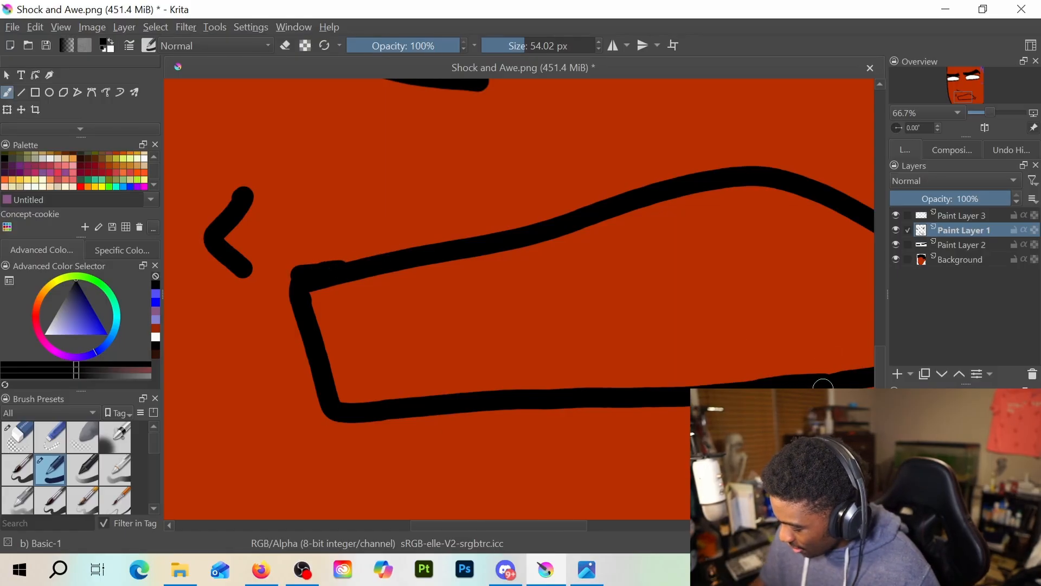
{"action": "left_click_drag", "start_coordinate": [712, 309], "coordinate": [594, 339]}
{"action": "key", "text": "e"}
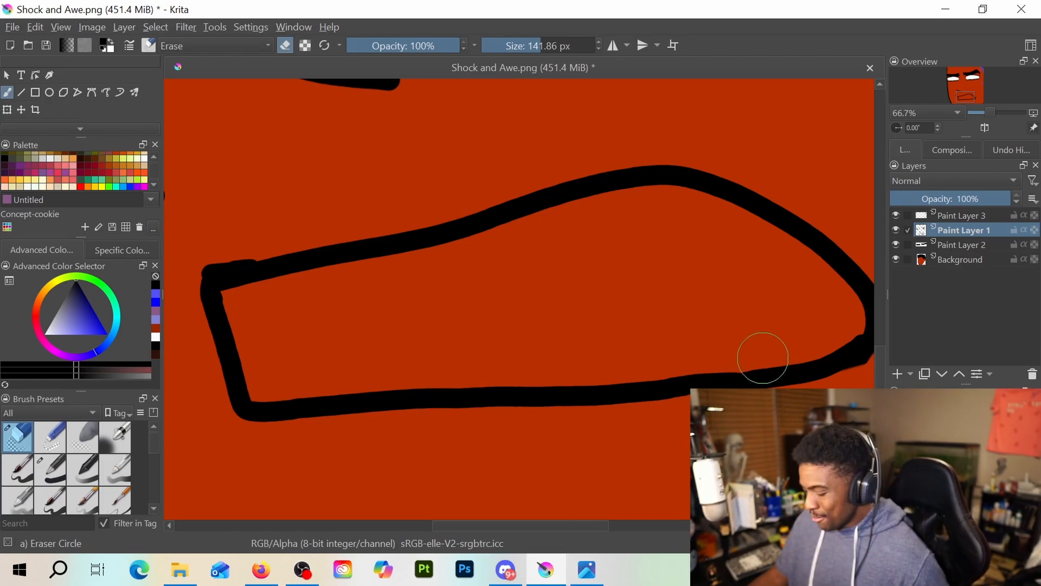
Select the inside of the mouth outline on Paint Layer 1 by contiguous area and fill it with white on Paint Layer 3
{"action": "scroll", "coordinate": [763, 358], "scroll_direction": "down", "scroll_amount": 4}
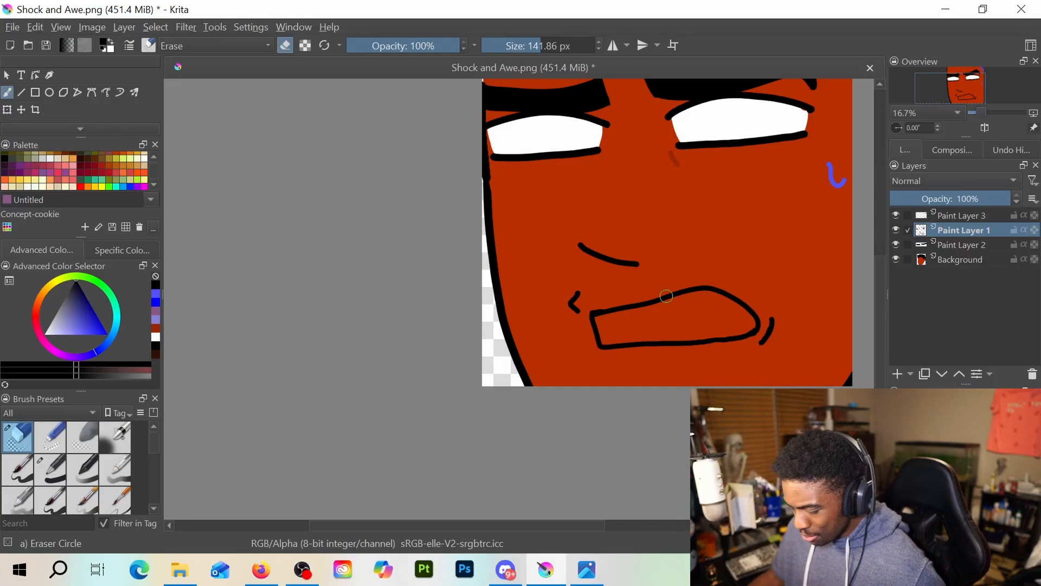
{"action": "scroll", "coordinate": [77, 113], "scroll_direction": "down", "scroll_amount": 2}
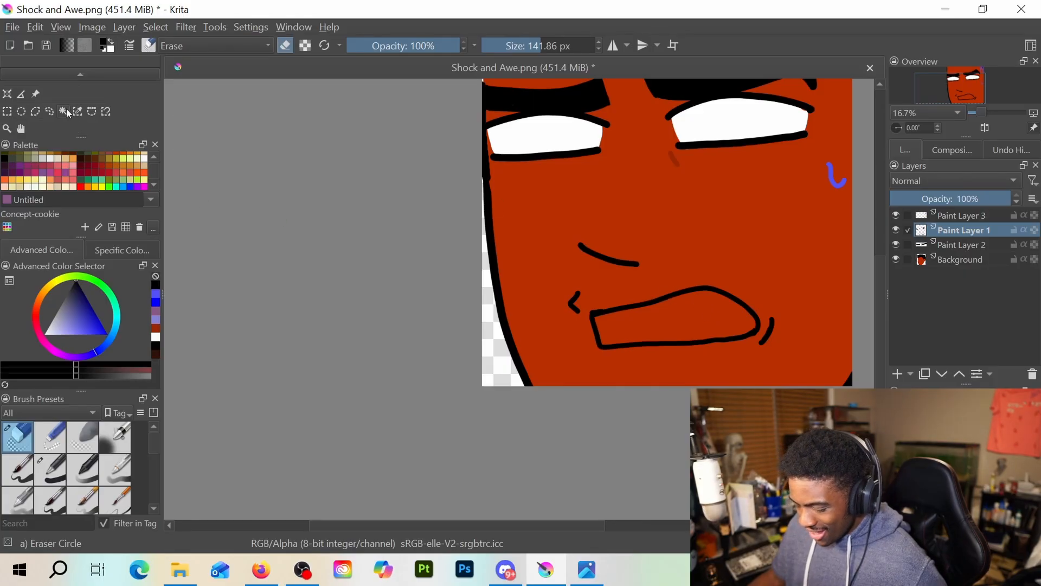
{"action": "left_click", "coordinate": [66, 110]}
{"action": "left_click", "coordinate": [639, 330]}
{"action": "scroll", "coordinate": [681, 301], "scroll_direction": "up", "scroll_amount": 1}
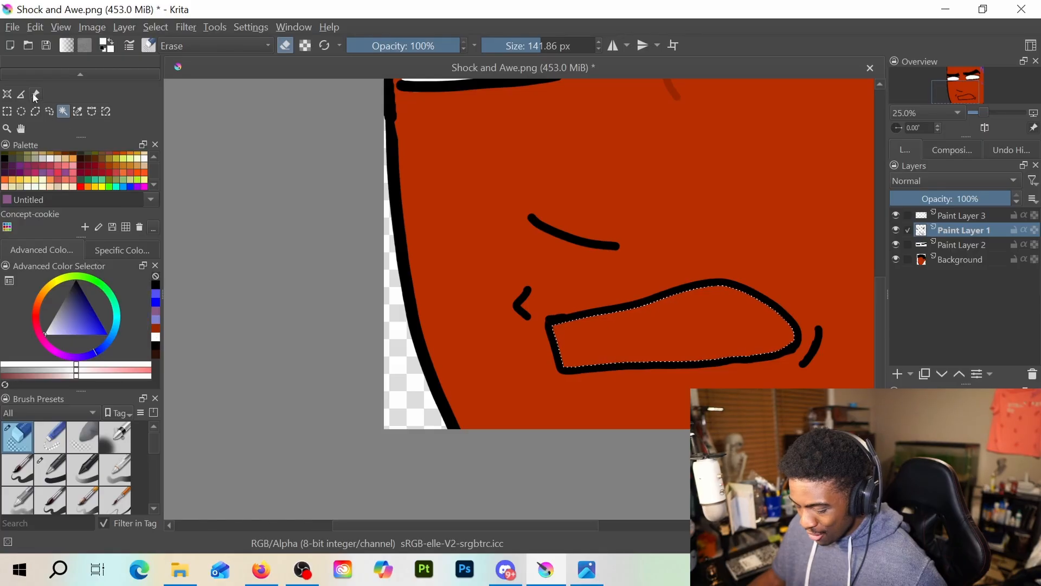
{"action": "scroll", "coordinate": [42, 104], "scroll_direction": "up", "scroll_amount": 1}
{"action": "left_click", "coordinate": [63, 95]}
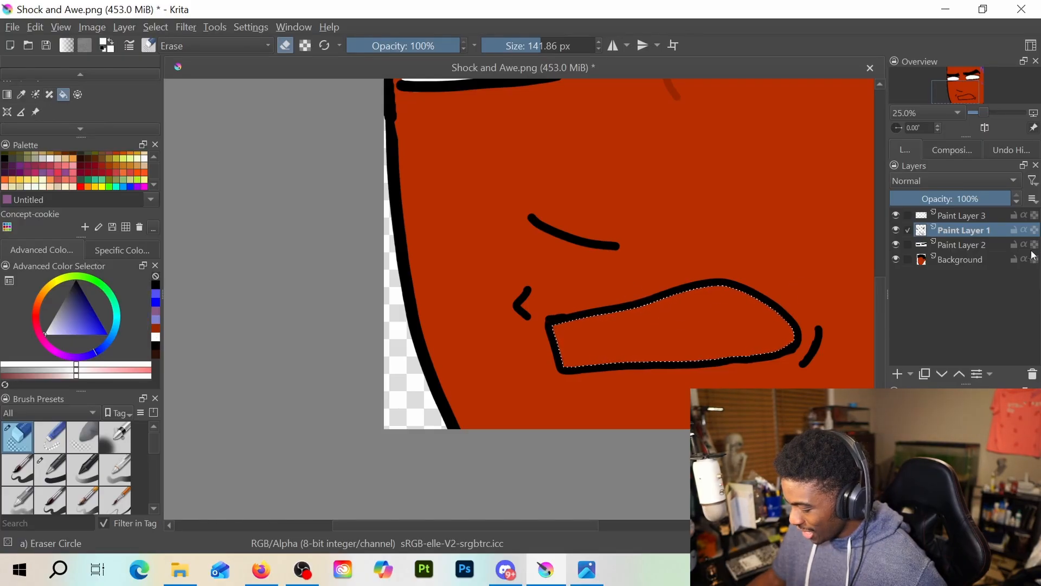
{"action": "left_click", "coordinate": [982, 216]}
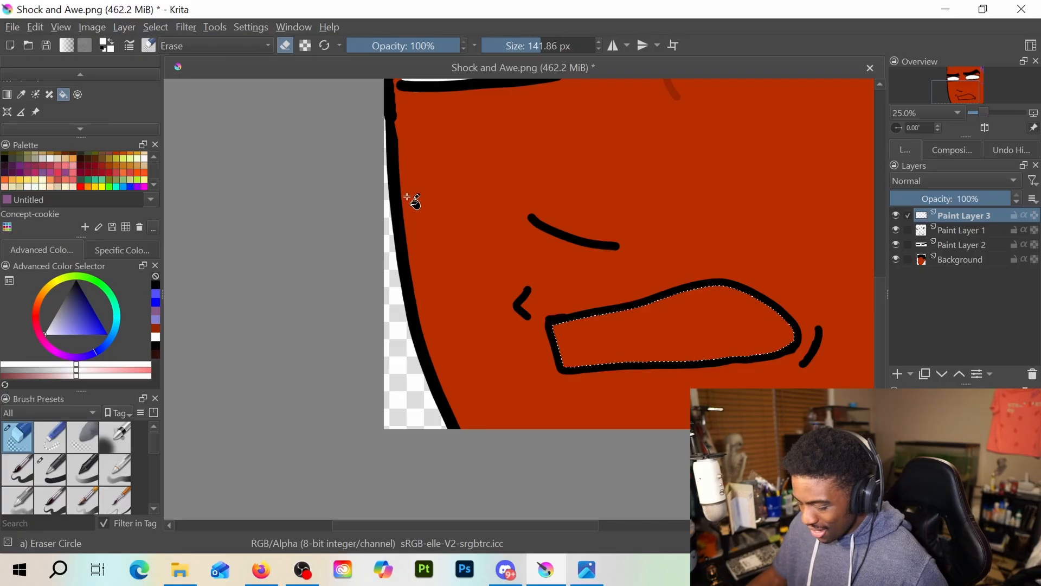
{"action": "key", "text": "b"}
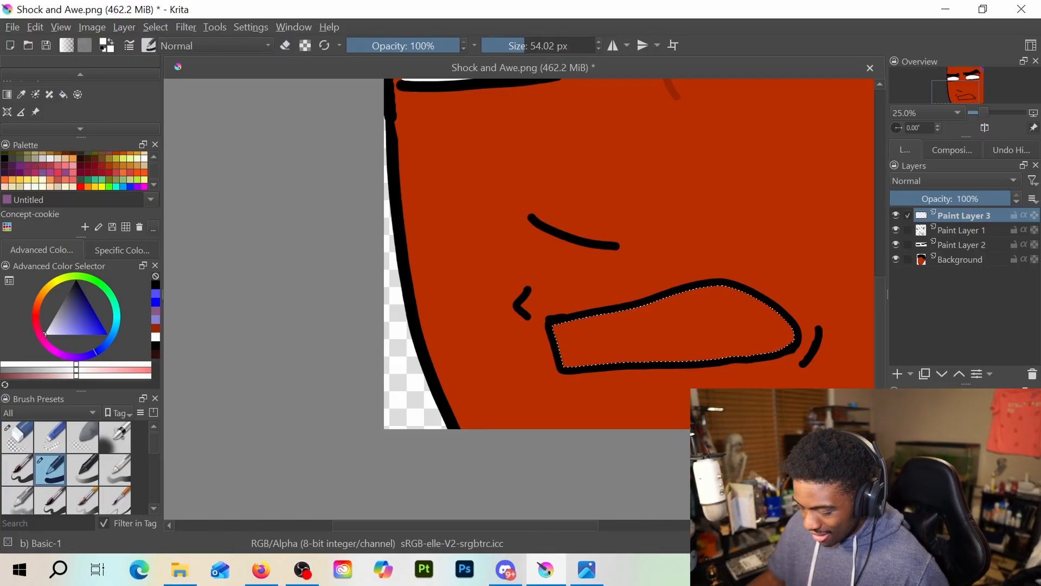
{"action": "left_click", "coordinate": [64, 95]}
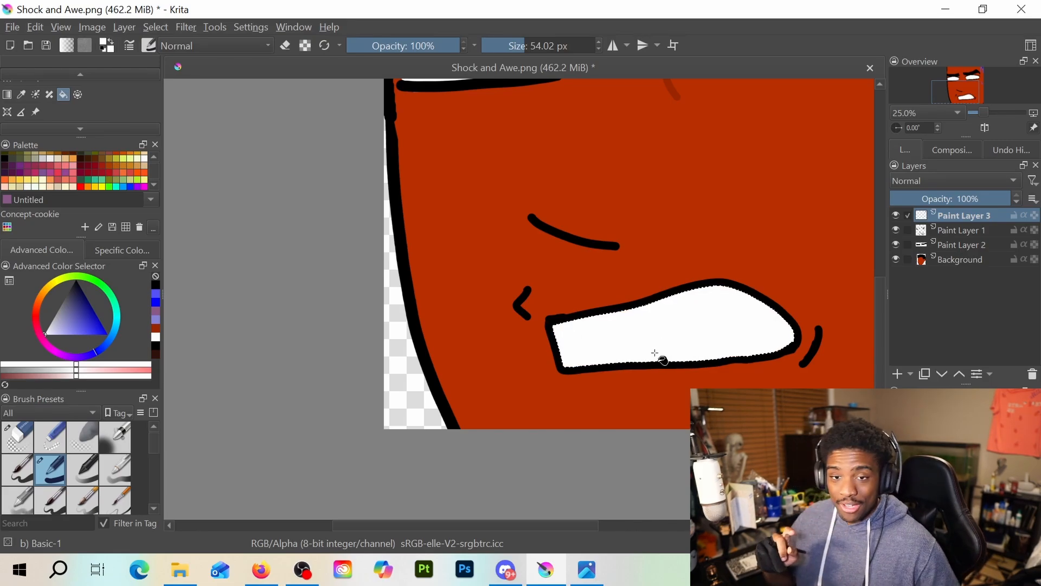
Deselect the filled mouth area
{"action": "scroll", "coordinate": [651, 296], "scroll_direction": "down", "scroll_amount": 3}
{"action": "scroll", "coordinate": [672, 213], "scroll_direction": "up", "scroll_amount": 2}
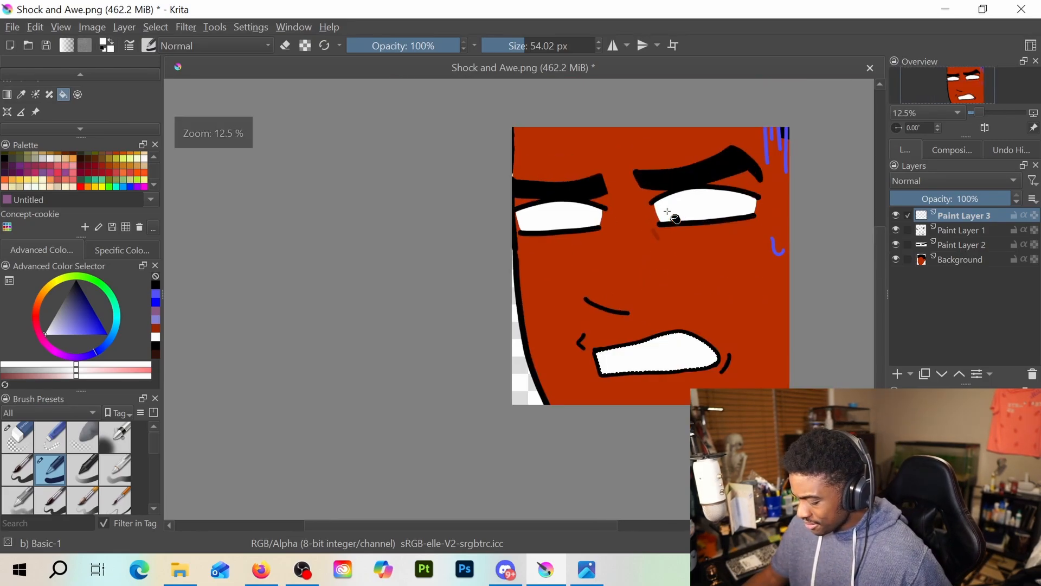
{"action": "left_click_drag", "start_coordinate": [656, 227], "coordinate": [629, 241]}
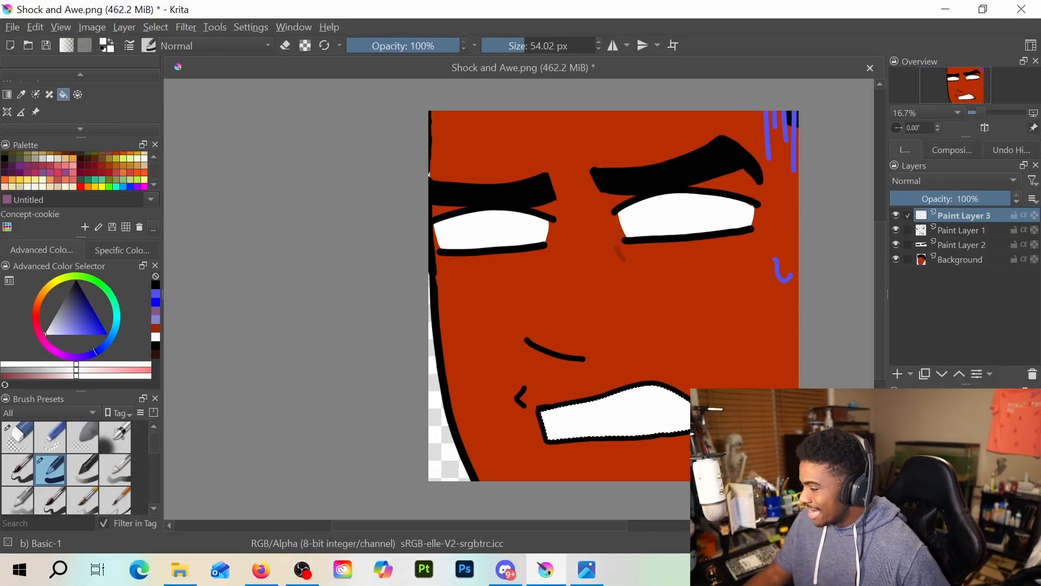
{"action": "key", "text": "alt+Tab"}
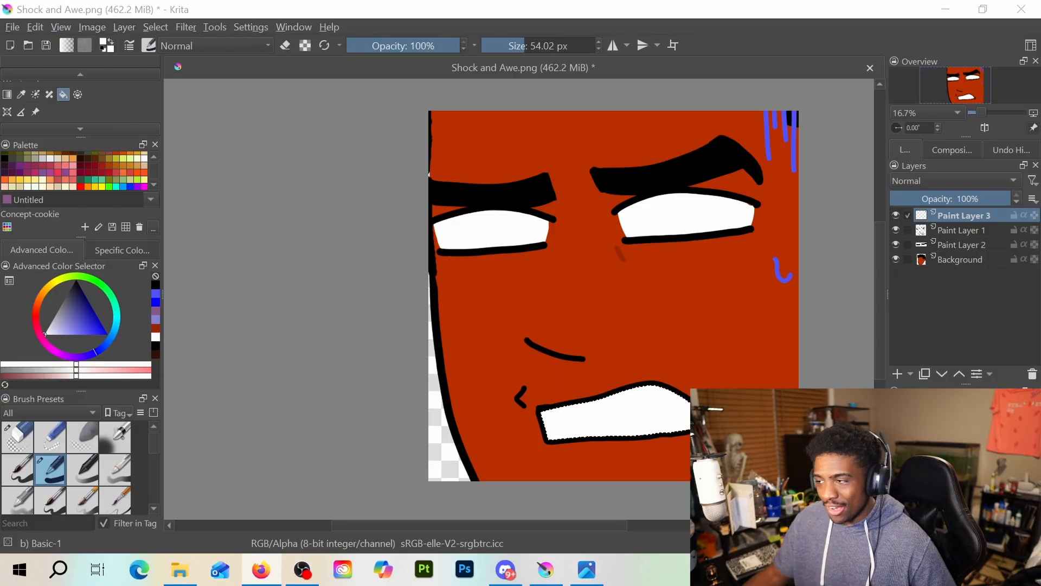
{"action": "scroll", "coordinate": [511, 348], "scroll_direction": "down", "scroll_amount": 1}
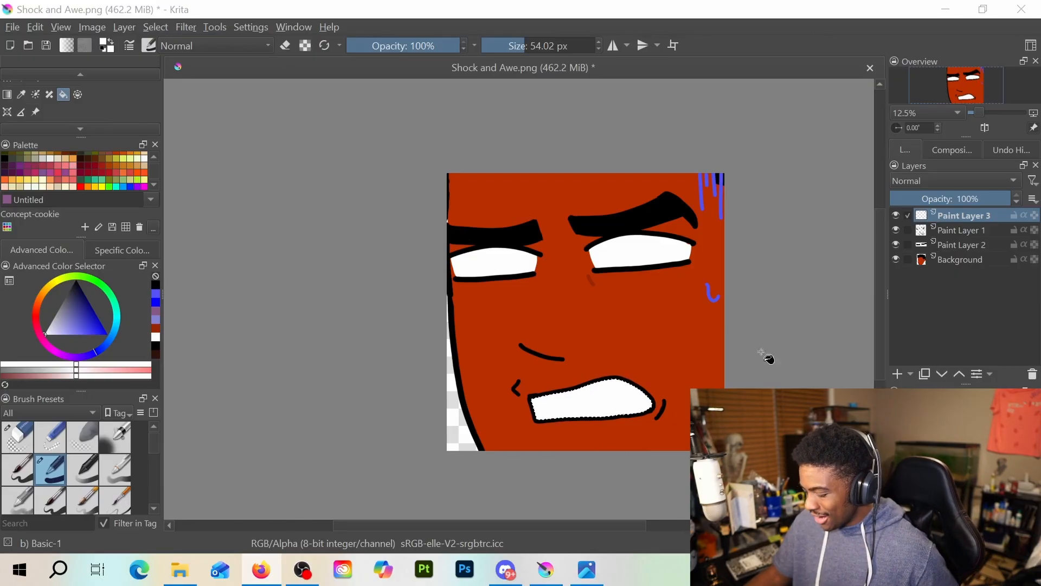
{"action": "right_click", "coordinate": [786, 353]}
{"action": "left_click", "coordinate": [825, 234]}
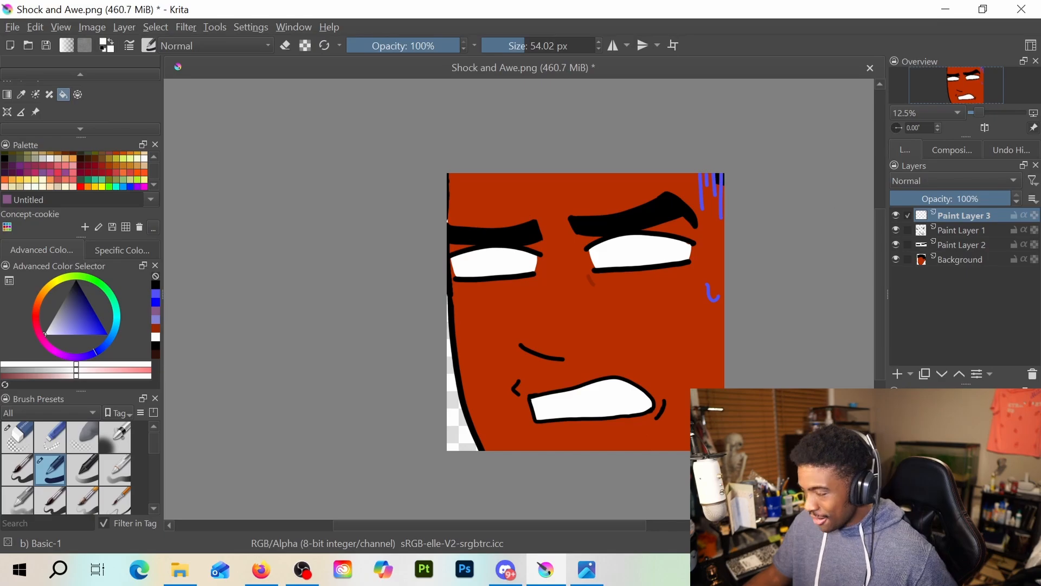
{"action": "key", "text": "alt+Tab"}
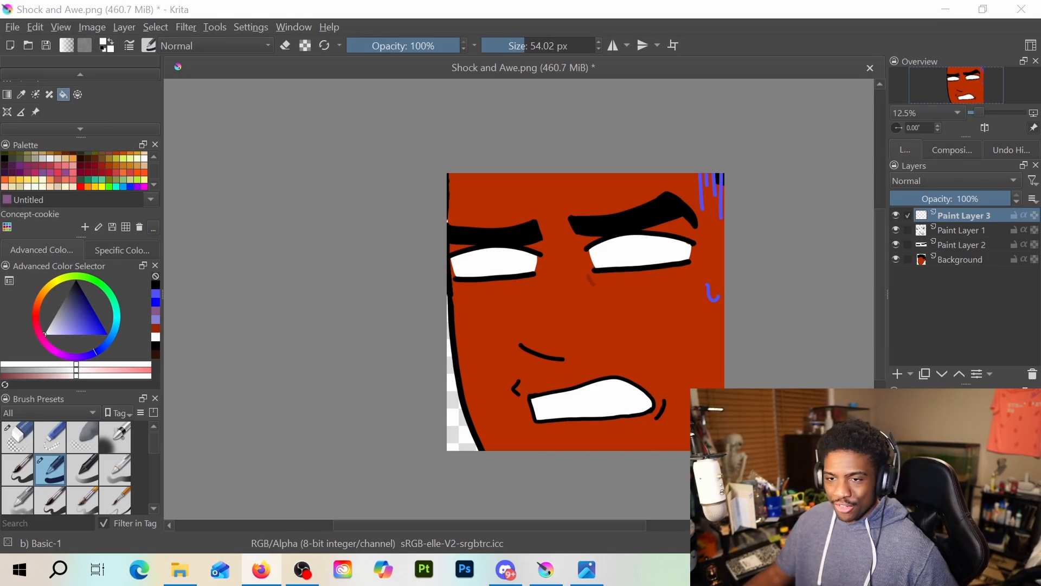
{"action": "left_click_drag", "start_coordinate": [785, 320], "coordinate": [745, 335]}
{"action": "scroll", "coordinate": [39, 101], "scroll_direction": "up", "scroll_amount": 2}
Try a slanted black nose bridge line rising from the left end of the nose line, and remove it again
{"action": "key", "text": "b"}
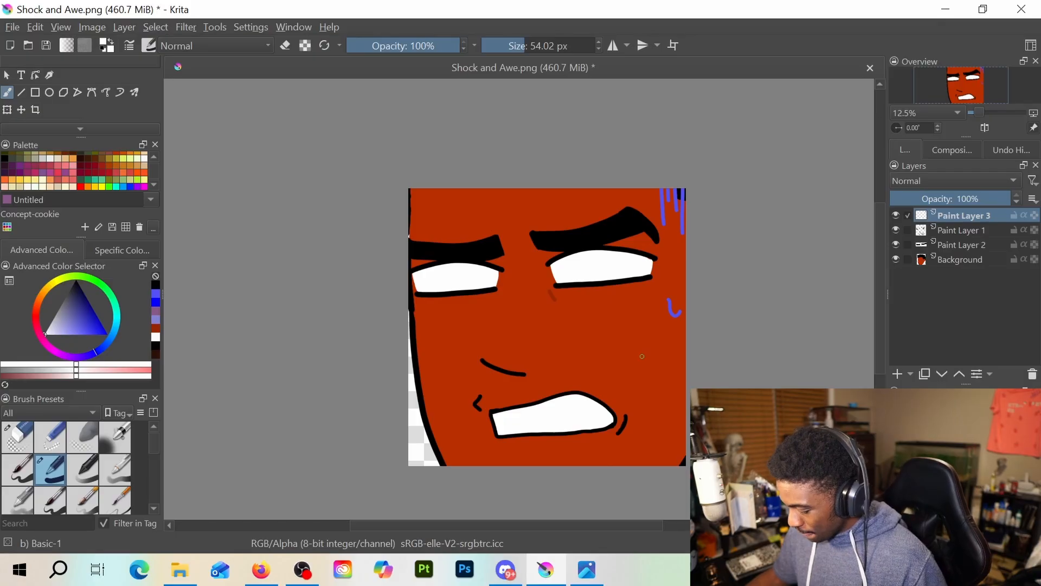
{"action": "scroll", "coordinate": [648, 350], "scroll_direction": "down", "scroll_amount": 1}
{"action": "scroll", "coordinate": [642, 354], "scroll_direction": "up", "scroll_amount": 1}
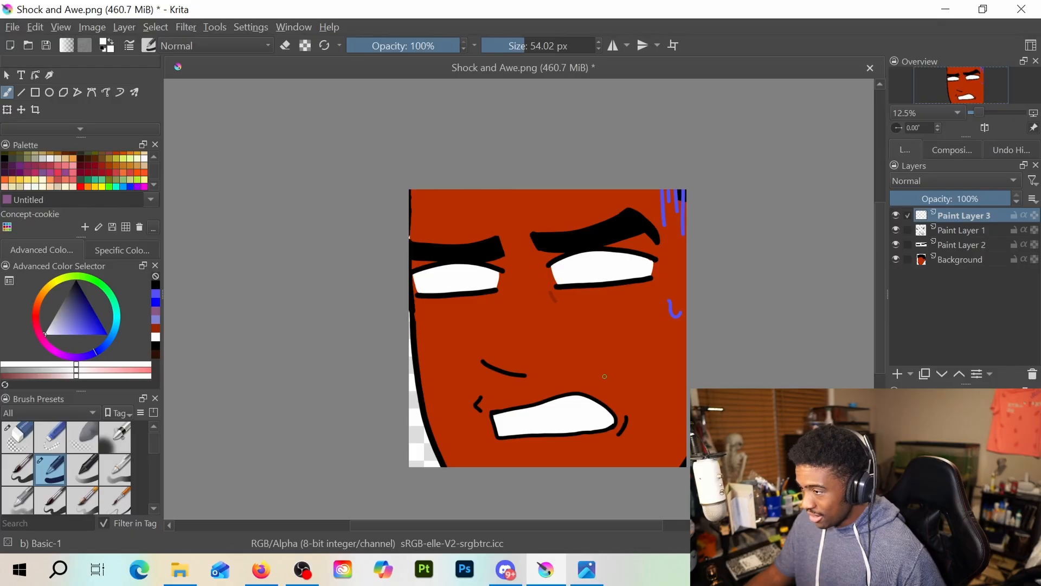
{"action": "scroll", "coordinate": [605, 375], "scroll_direction": "up", "scroll_amount": 2}
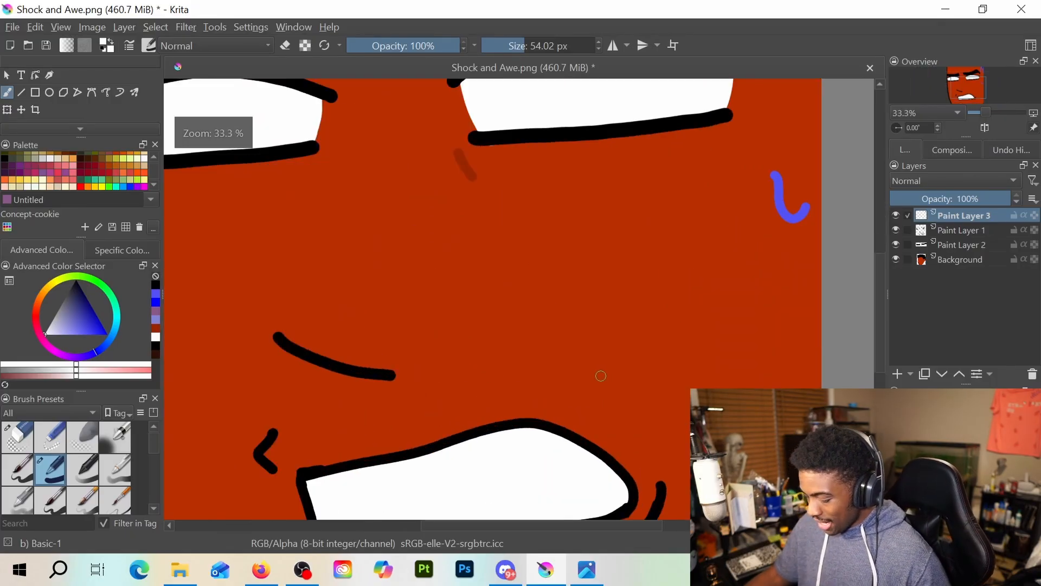
{"action": "left_click_drag", "start_coordinate": [358, 343], "coordinate": [390, 298]}
{"action": "key", "text": "ctrl+z"}
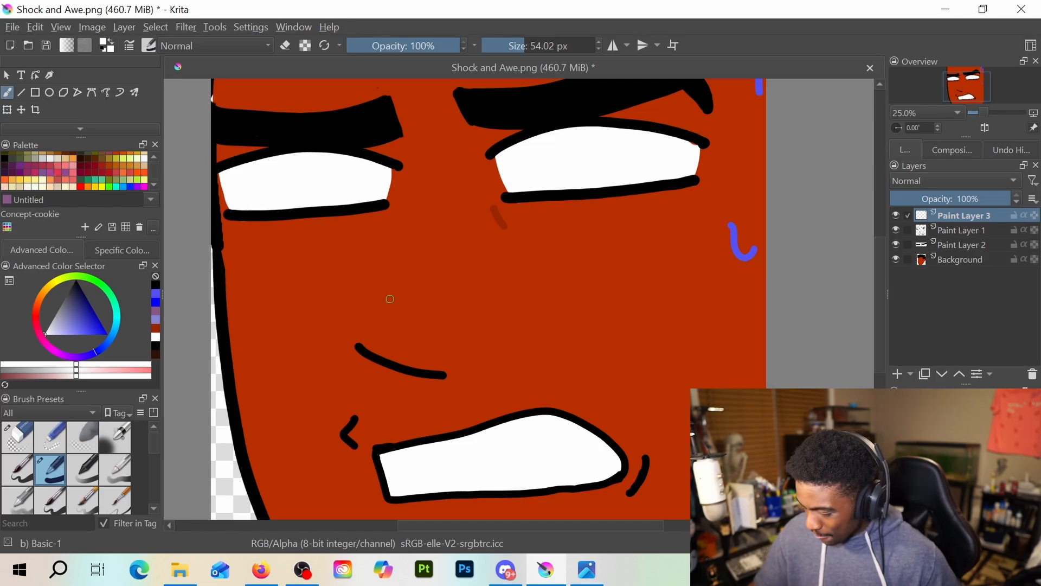
{"action": "left_click", "coordinate": [103, 49]}
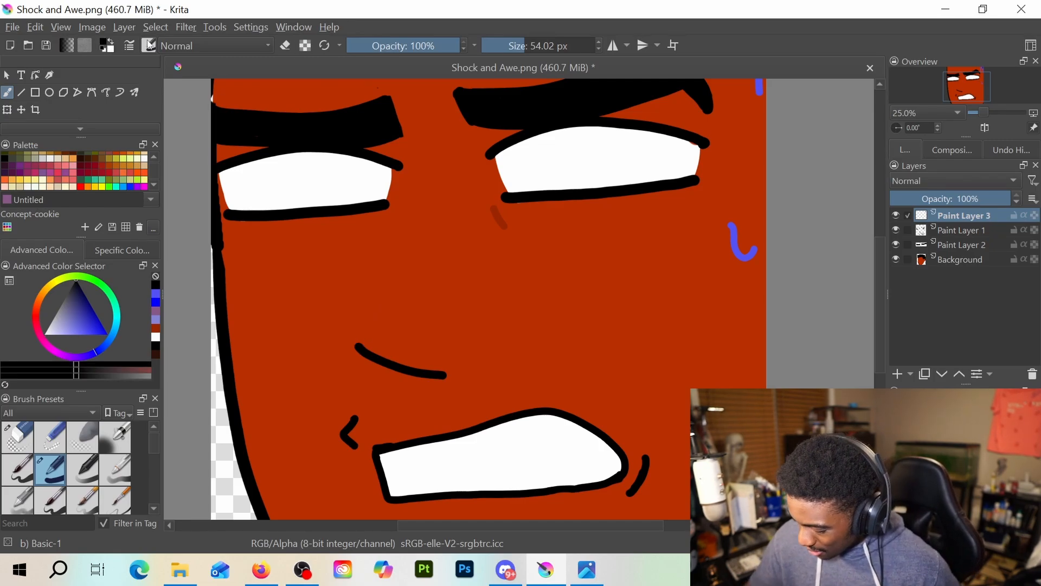
{"action": "left_click_drag", "start_coordinate": [363, 347], "coordinate": [388, 297]}
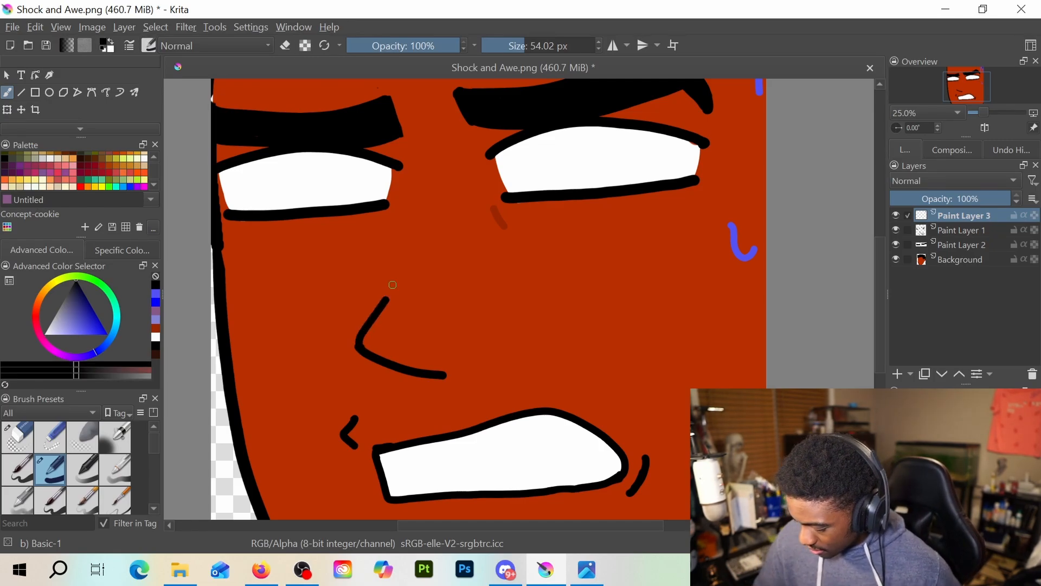
{"action": "key", "text": "ctrl+z"}
Erase the curved nose line above the mouth on Paint Layer 1
{"action": "key", "text": "e"}
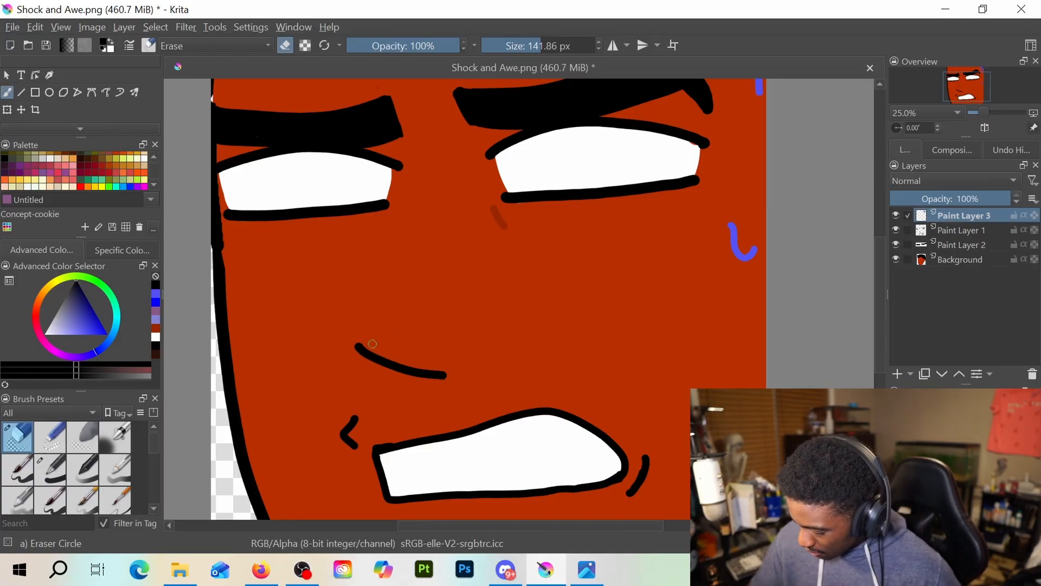
{"action": "left_click", "coordinate": [959, 245]}
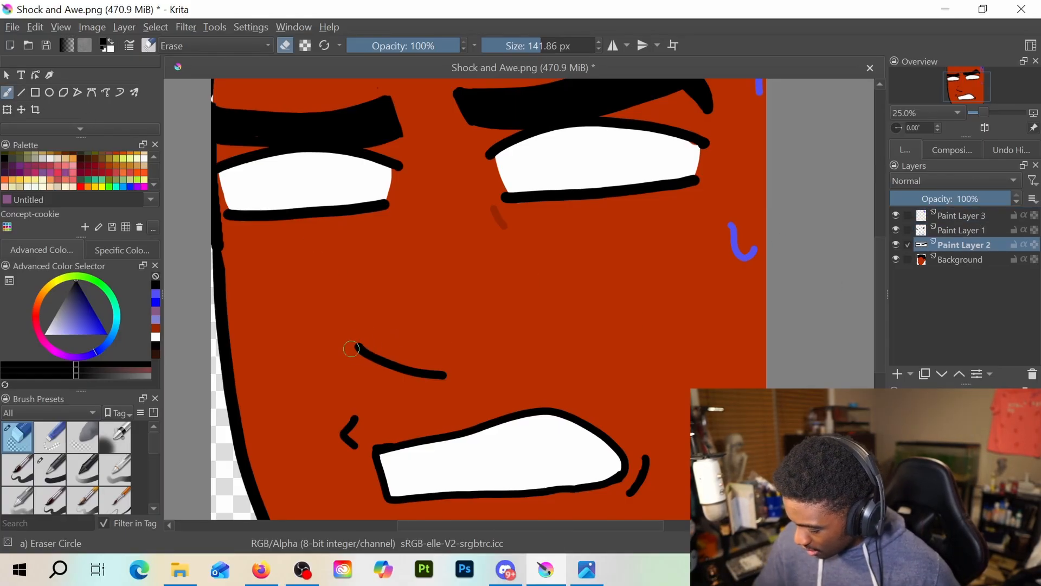
{"action": "left_click", "coordinate": [960, 230]}
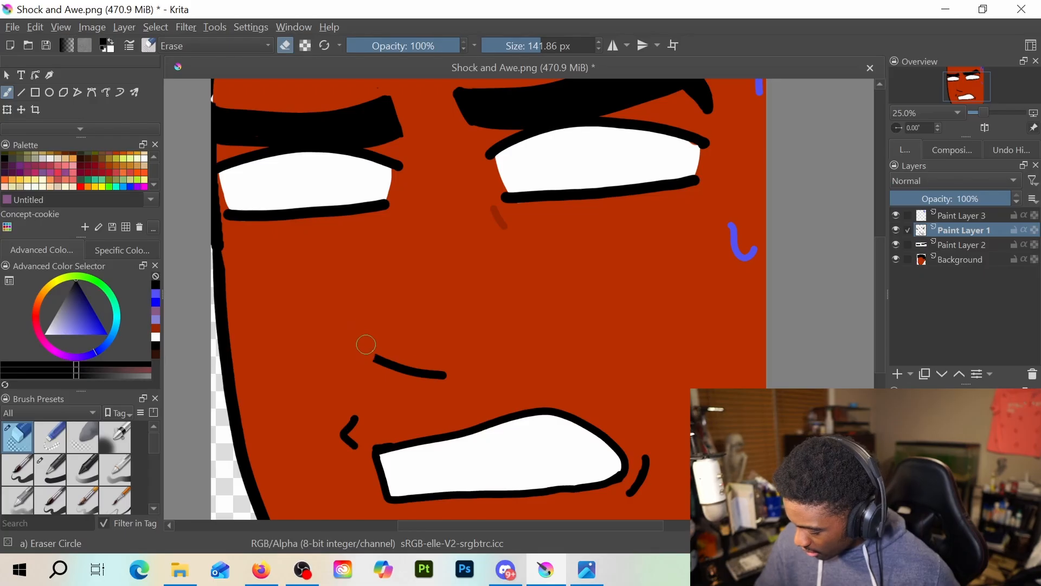
{"action": "mouse_move", "coordinate": [365, 344]}
{"action": "left_mouse_down"}
{"action": "mouse_move", "coordinate": [379, 372]}
{"action": "mouse_move", "coordinate": [442, 374]}
{"action": "left_mouse_up"}
Try new angular nose outlines with a slanted bridge and a short curved underside, and undo them
{"action": "key", "text": "slash"}
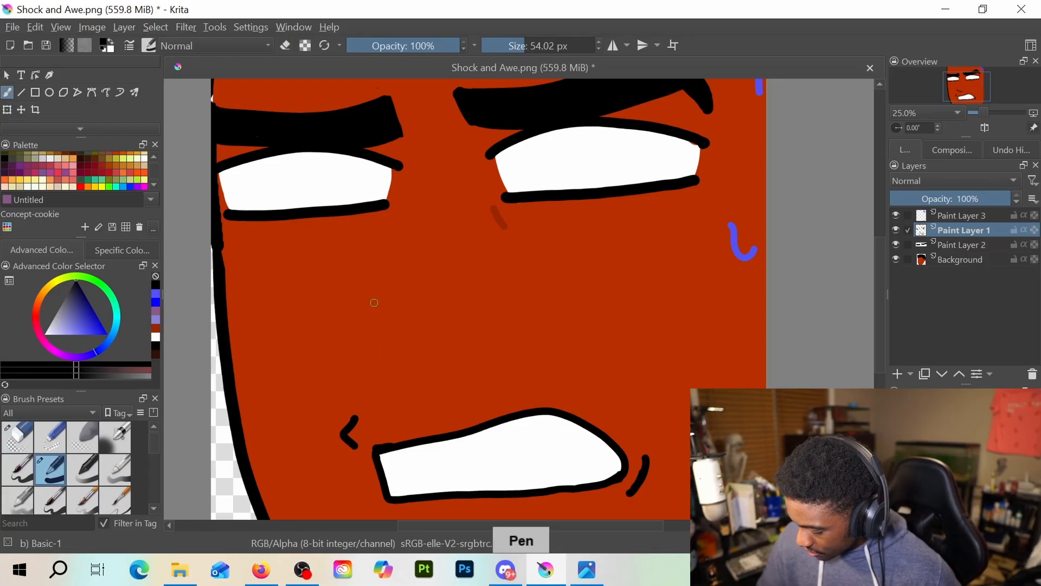
{"action": "mouse_move", "coordinate": [383, 298]}
{"action": "left_mouse_down"}
{"action": "mouse_move", "coordinate": [349, 337]}
{"action": "mouse_move", "coordinate": [358, 356]}
{"action": "mouse_move", "coordinate": [406, 378]}
{"action": "left_mouse_up"}
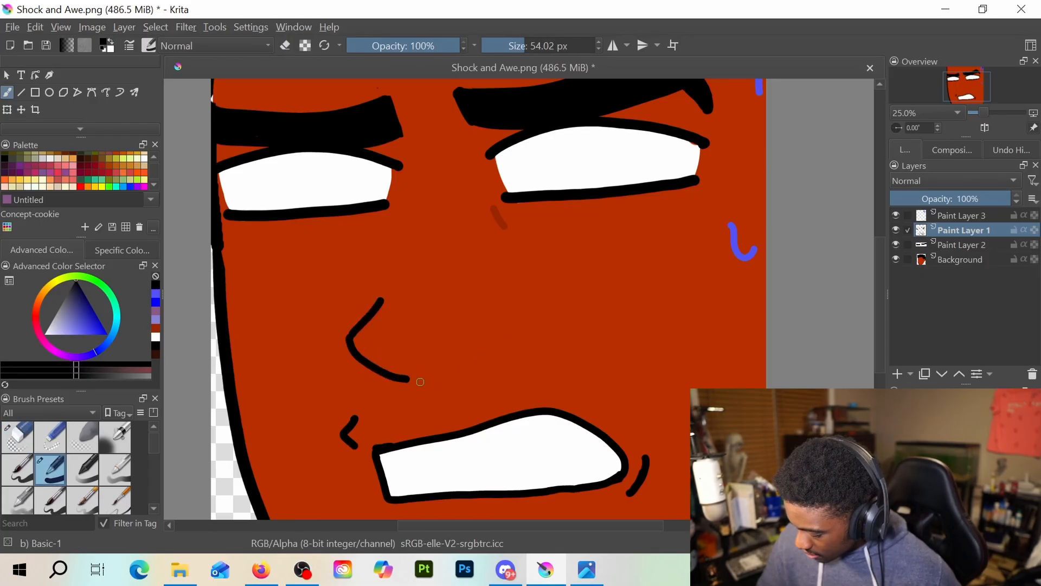
{"action": "key", "text": "ctrl+z"}
{"action": "mouse_move", "coordinate": [356, 330]}
{"action": "left_mouse_down"}
{"action": "mouse_move", "coordinate": [354, 366]}
{"action": "mouse_move", "coordinate": [391, 371]}
{"action": "left_mouse_up"}
{"action": "key", "text": "ctrl+z"}
{"action": "key", "text": "ctrl+z"}
{"action": "key", "text": "ctrl+z"}
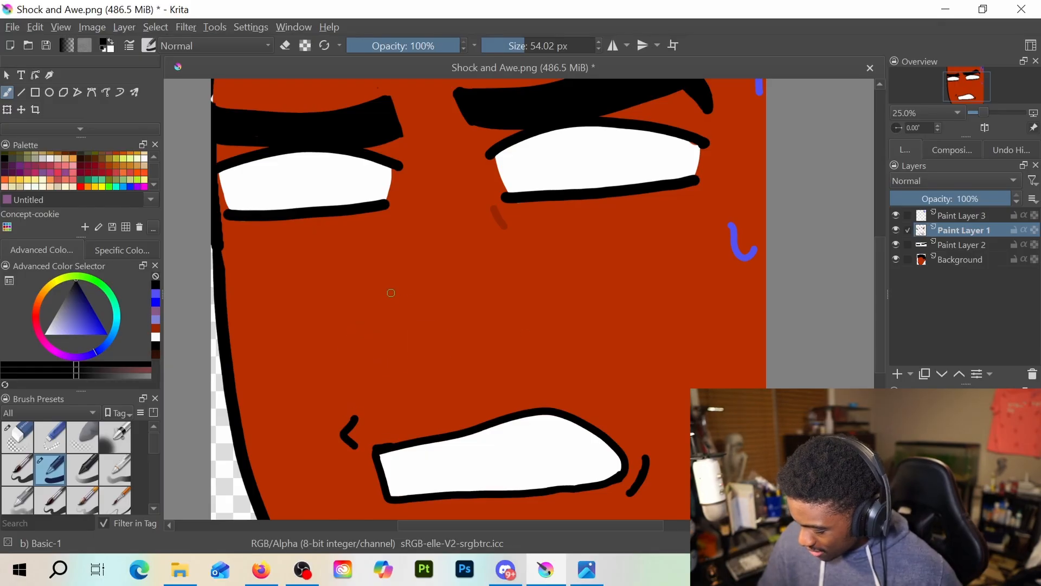
Try a nose outline built from a slanted bridge stroke and a separate curved underside, and undo it
{"action": "left_click_drag", "start_coordinate": [393, 283], "coordinate": [349, 329]}
{"action": "mouse_move", "coordinate": [346, 334]}
{"action": "left_mouse_down"}
{"action": "mouse_move", "coordinate": [348, 349]}
{"action": "mouse_move", "coordinate": [426, 368]}
{"action": "left_mouse_up"}
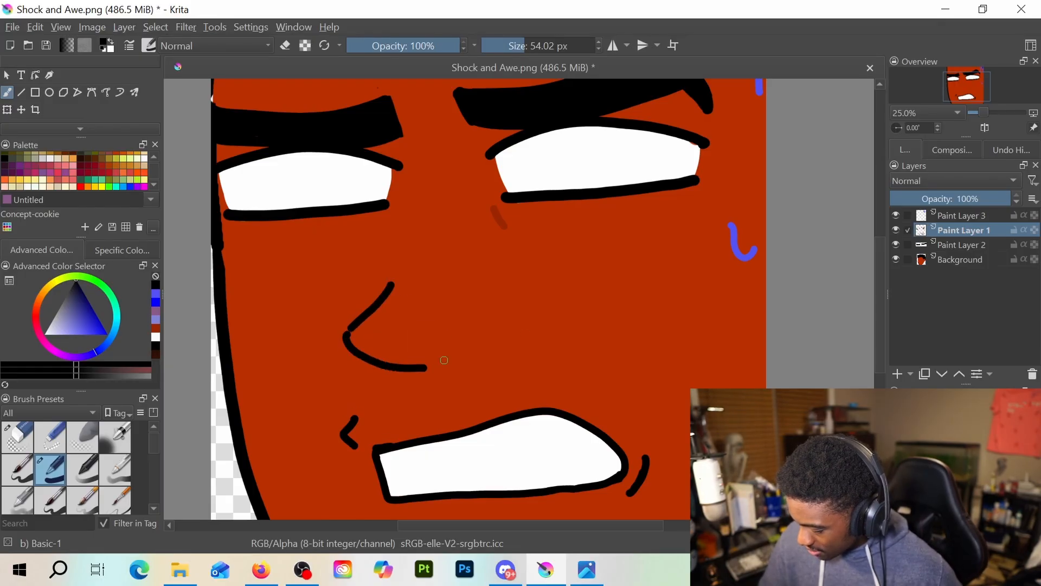
{"action": "left_click_drag", "start_coordinate": [347, 342], "coordinate": [359, 318]}
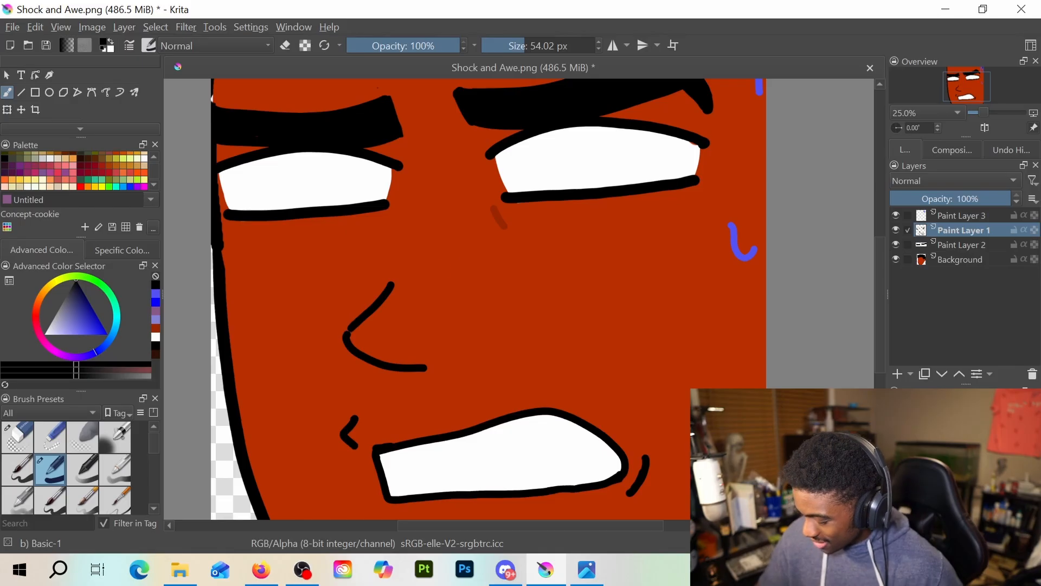
{"action": "key", "text": "ctrl+z"}
{"action": "key", "text": "ctrl+z"}
{"action": "key", "text": "ctrl+z"}
Try nose outlines drawn as one continuous stroke, with a slanted bridge and rounded tip, and undo them
{"action": "mouse_move", "coordinate": [388, 274]}
{"action": "left_mouse_down"}
{"action": "mouse_move", "coordinate": [345, 324]}
{"action": "mouse_move", "coordinate": [402, 365]}
{"action": "left_mouse_up"}
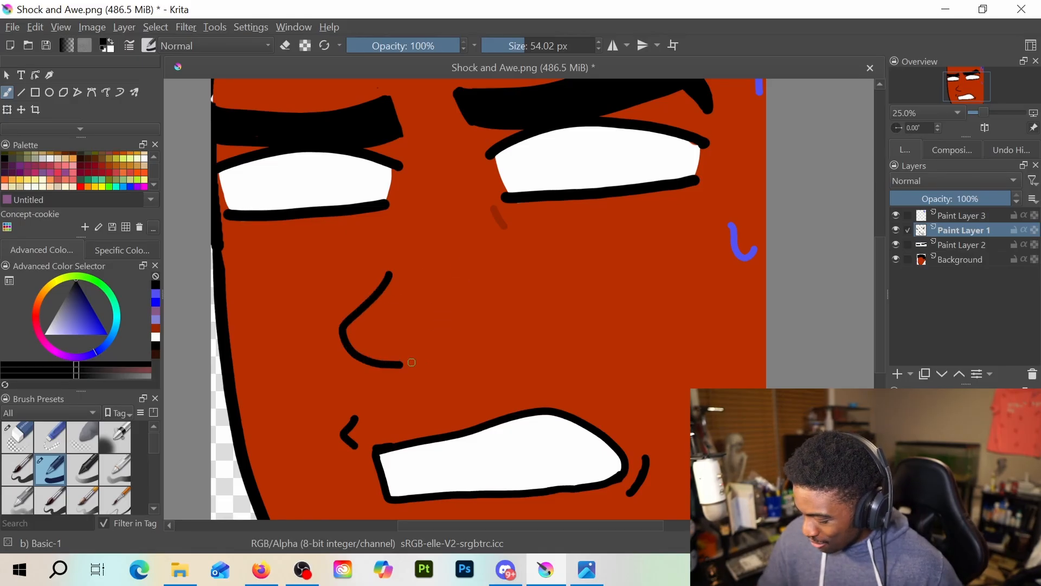
{"action": "scroll", "coordinate": [512, 287], "scroll_direction": "down", "scroll_amount": 2}
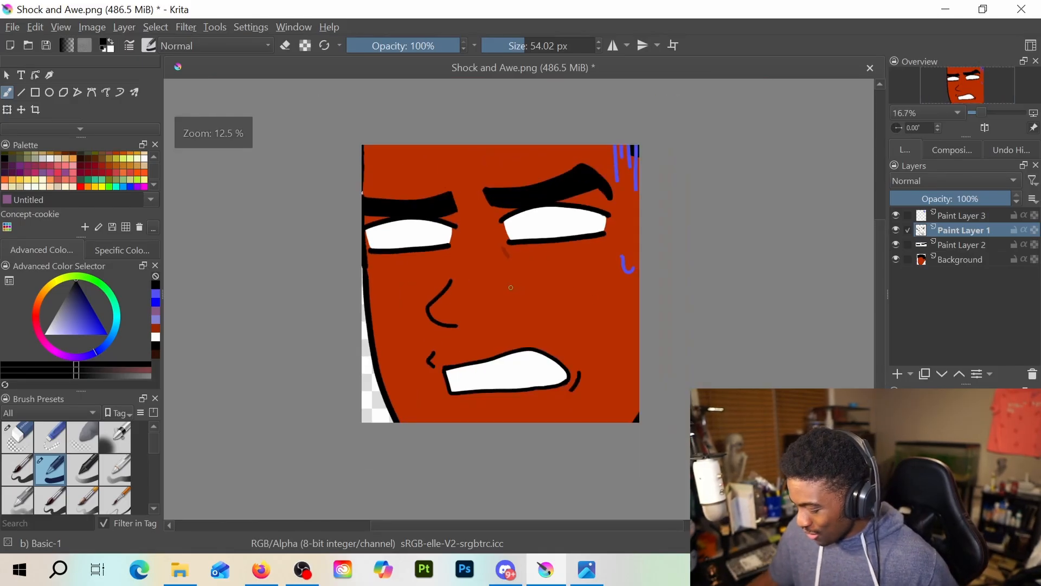
{"action": "left_click_drag", "start_coordinate": [510, 306], "coordinate": [510, 357]}
{"action": "key", "text": "ctrl+z"}
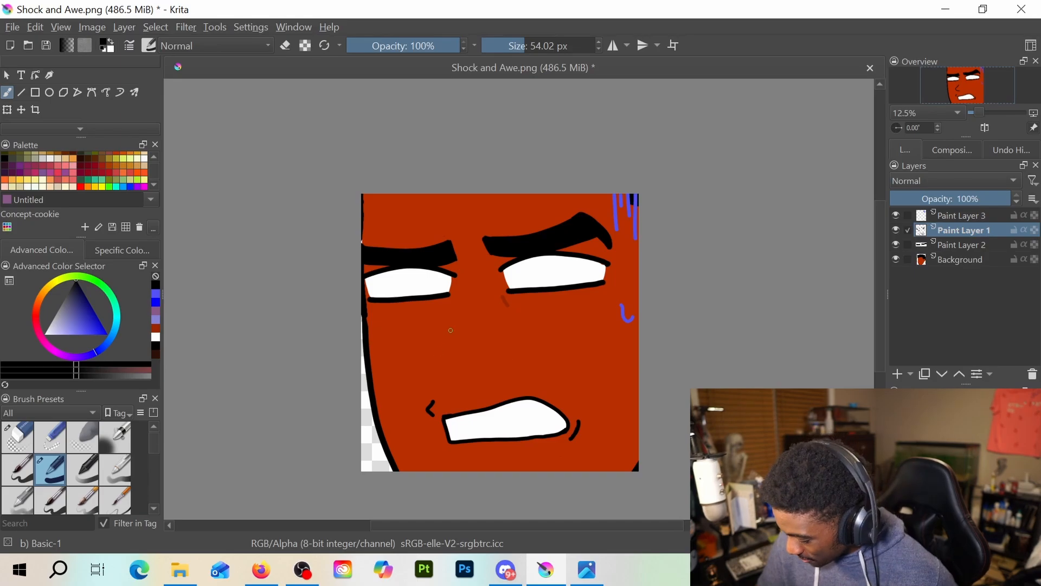
{"action": "mouse_move", "coordinate": [452, 323]}
{"action": "left_mouse_down"}
{"action": "mouse_move", "coordinate": [423, 354]}
{"action": "mouse_move", "coordinate": [435, 374]}
{"action": "mouse_move", "coordinate": [463, 383]}
{"action": "left_mouse_up"}
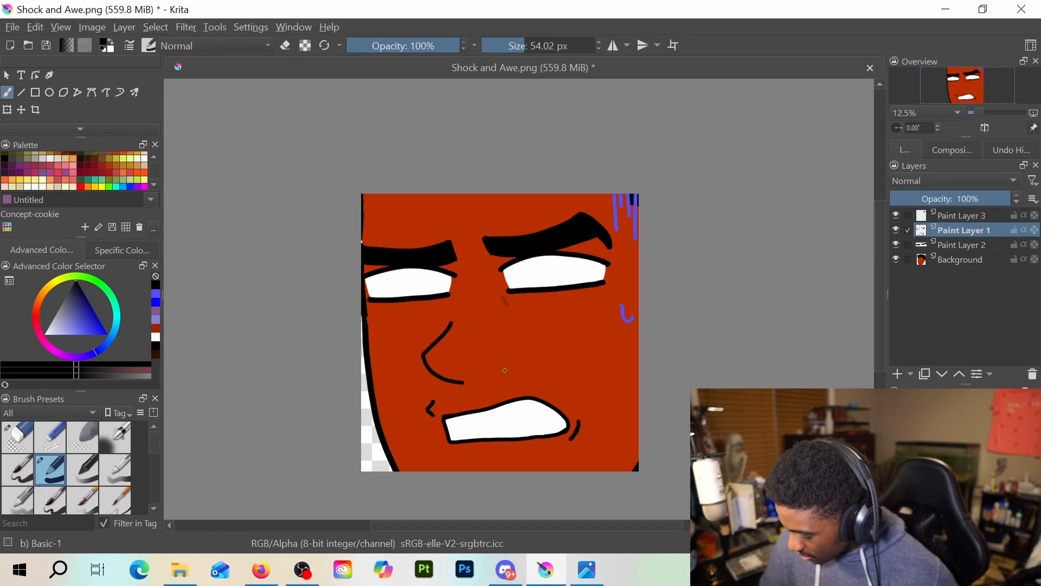
{"action": "key", "text": "ctrl+z"}
Draw a short curved black nose underside above the mouth and a short vertical line down from the left eye's inner corner
{"action": "left_click_drag", "start_coordinate": [438, 343], "coordinate": [450, 381]}
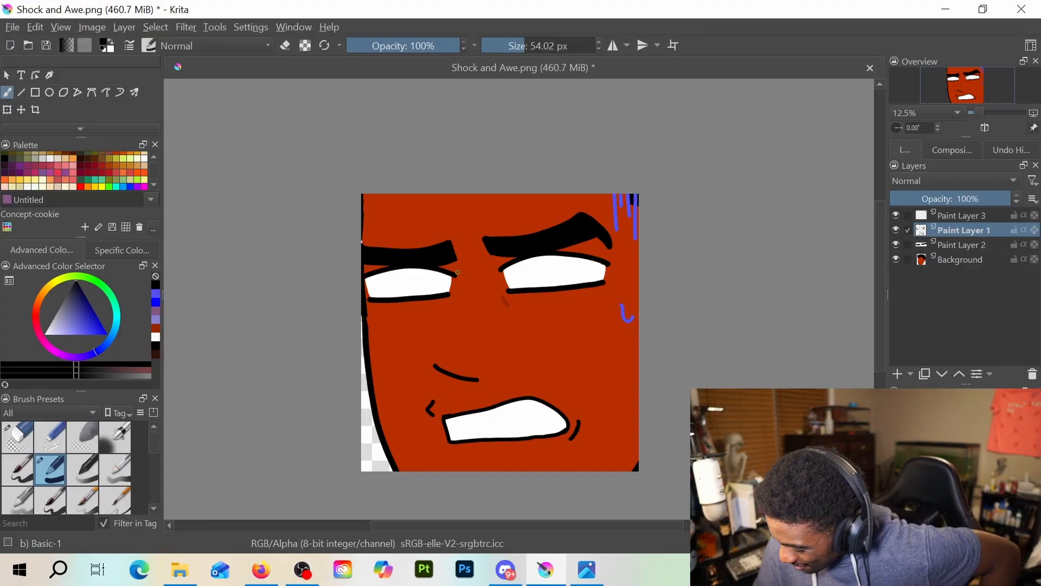
{"action": "left_click_drag", "start_coordinate": [457, 277], "coordinate": [462, 297]}
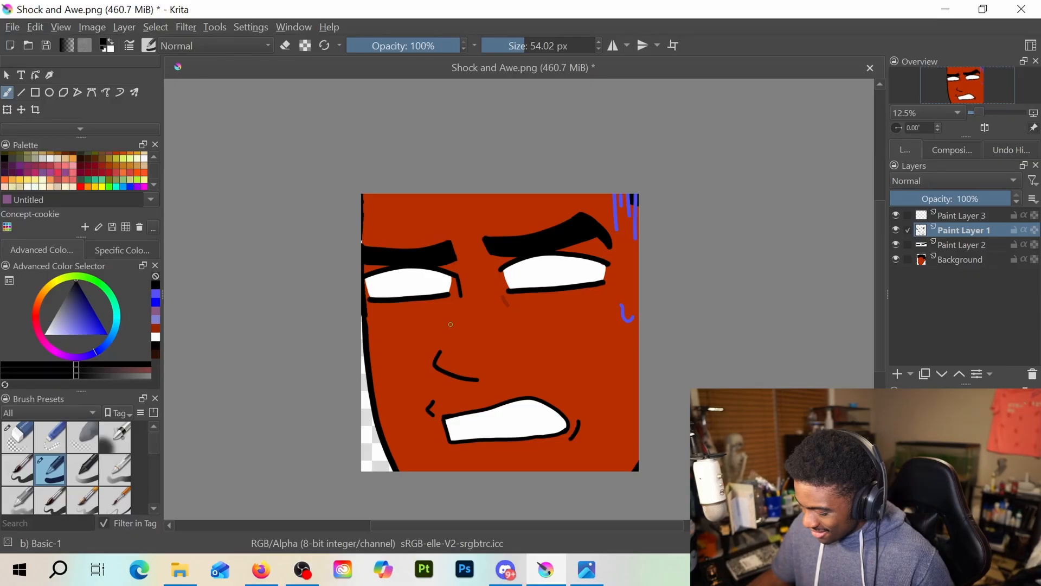
{"action": "key", "text": "ctrl+z"}
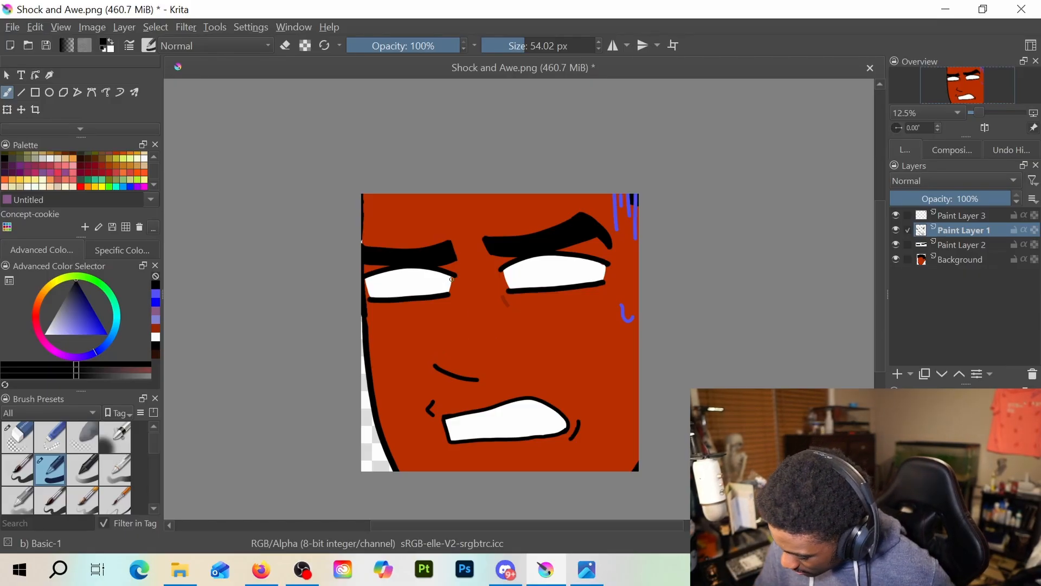
{"action": "left_click_drag", "start_coordinate": [452, 276], "coordinate": [456, 300]}
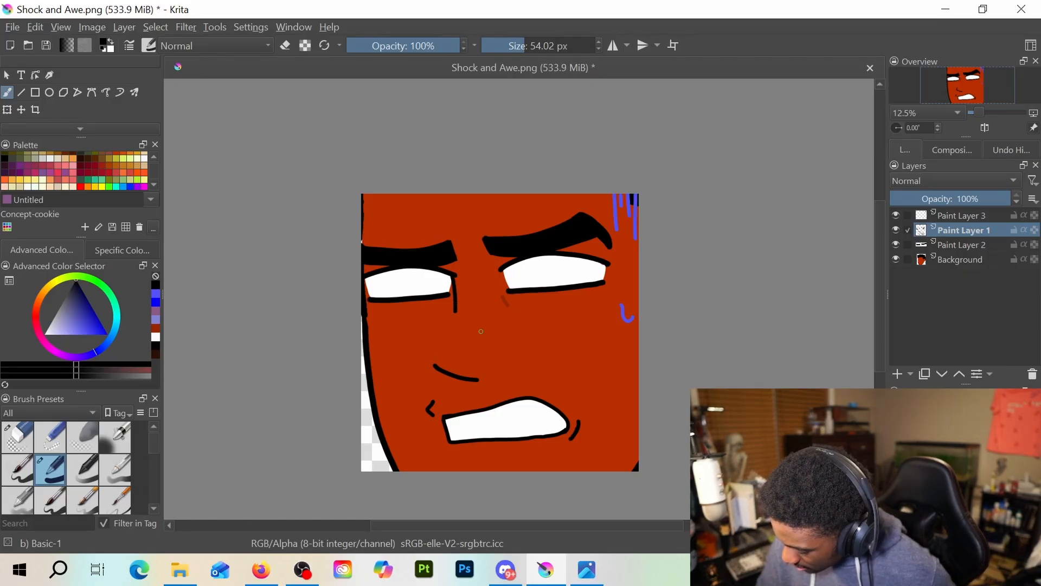
Erase the short curved nose line and redraw the nose with a slanted bridge, pointed tip and curved underside
{"action": "key", "text": "e"}
{"action": "key", "text": "e"}
{"action": "key", "text": "e"}
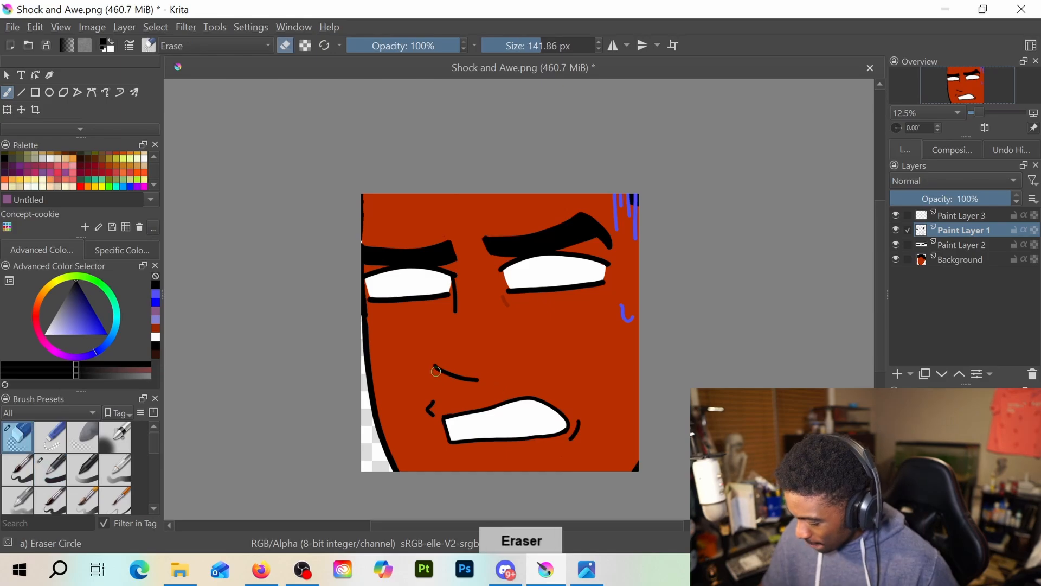
{"action": "mouse_move", "coordinate": [436, 368]}
{"action": "left_mouse_down"}
{"action": "mouse_move", "coordinate": [471, 380]}
{"action": "mouse_move", "coordinate": [444, 347]}
{"action": "mouse_move", "coordinate": [426, 376]}
{"action": "mouse_move", "coordinate": [459, 390]}
{"action": "left_mouse_up"}
{"action": "key", "text": "e"}
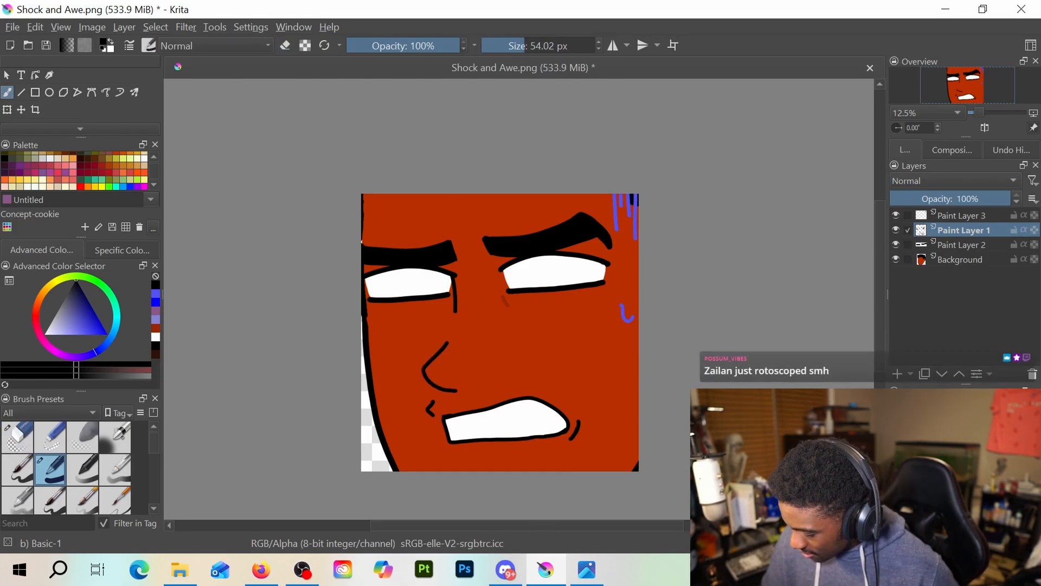
{"action": "key", "text": "ctrl+z"}
{"action": "mouse_move", "coordinate": [446, 341]}
{"action": "left_mouse_down"}
{"action": "mouse_move", "coordinate": [424, 369]}
{"action": "mouse_move", "coordinate": [471, 387]}
{"action": "left_mouse_up"}
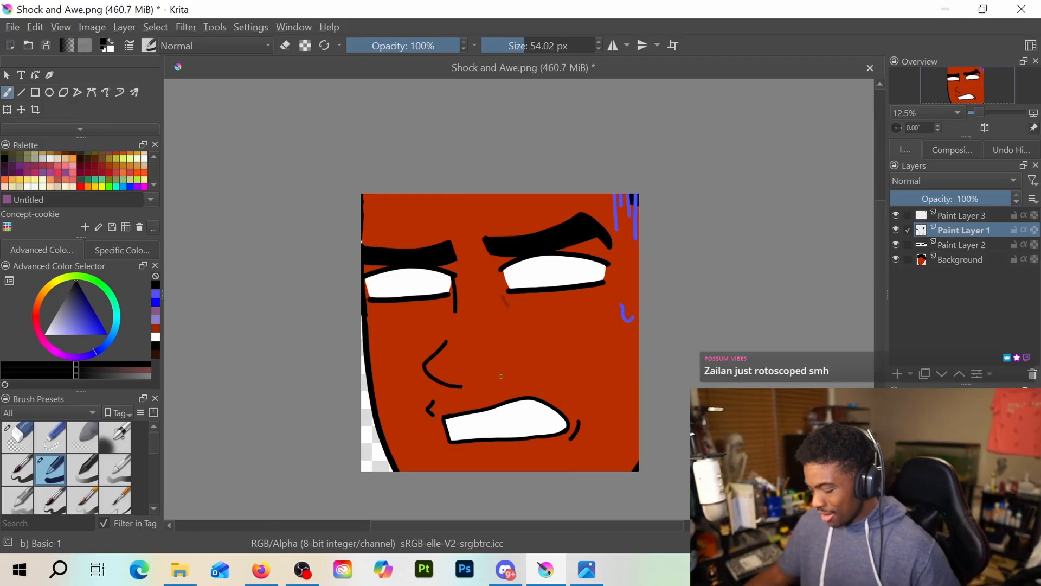
Erase the protruding tip of the left eye's upper lid where it meets the vertical line on Paint Layer 1
{"action": "scroll", "coordinate": [457, 319], "scroll_direction": "up", "scroll_amount": 2}
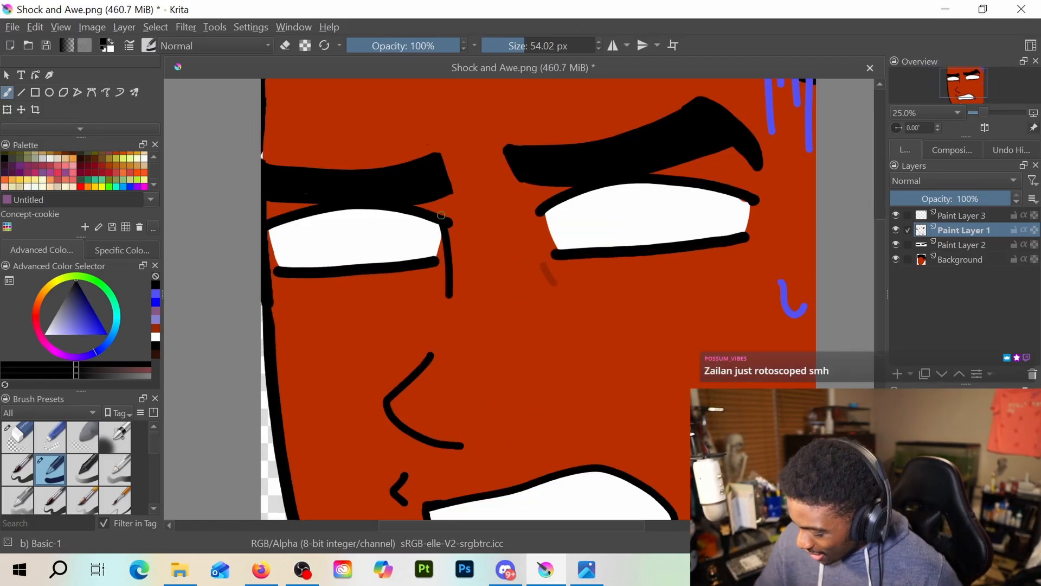
{"action": "key", "text": "e"}
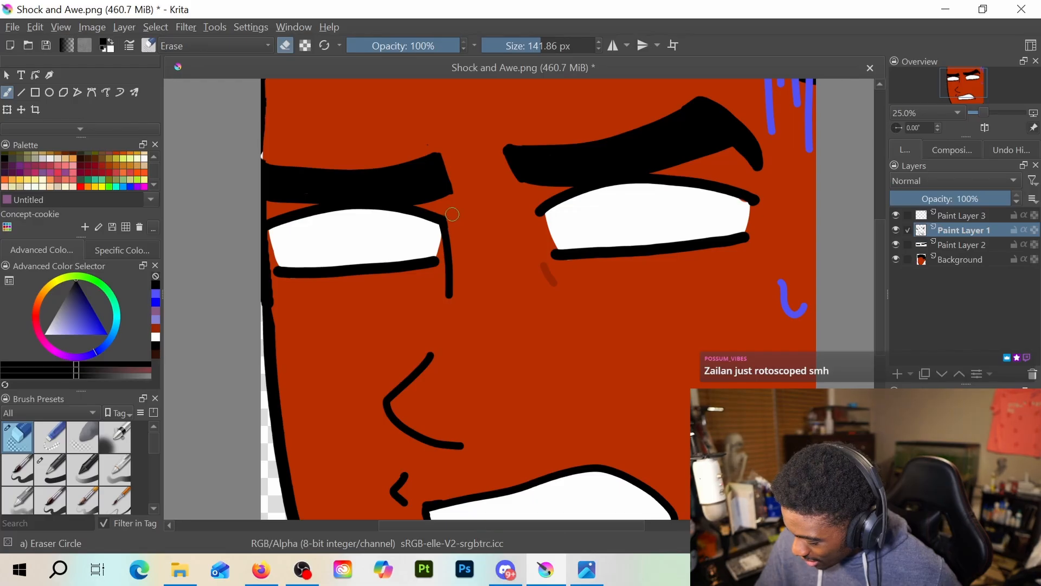
{"action": "scroll", "coordinate": [472, 246], "scroll_direction": "down", "scroll_amount": 3}
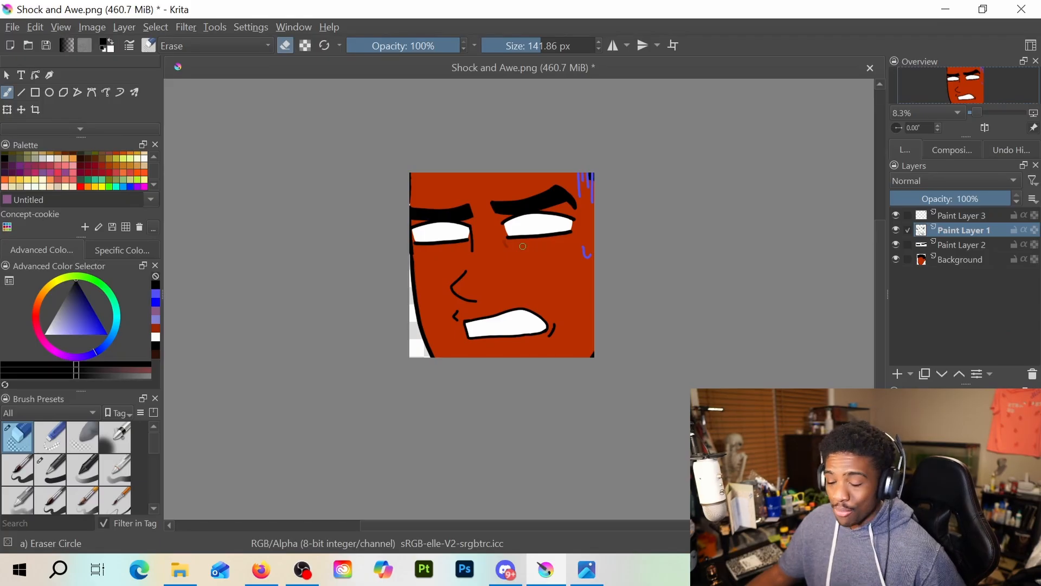
{"action": "scroll", "coordinate": [395, 199], "scroll_direction": "up", "scroll_amount": 2}
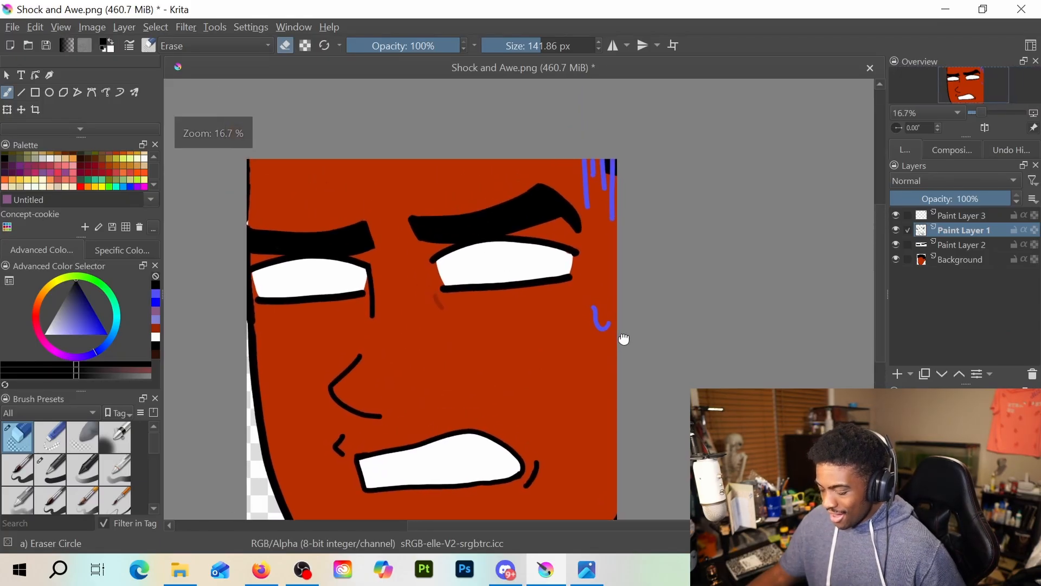
Save the drawing under the new name Cringe.png as a PNG image, keeping the alpha channel and compression at 1
{"action": "left_click", "coordinate": [34, 27]}
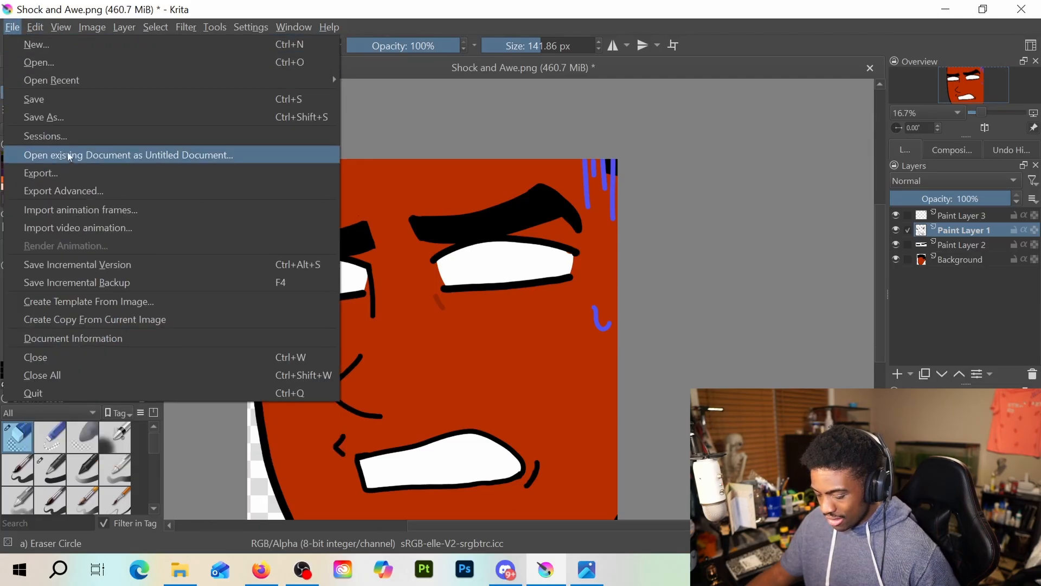
{"action": "left_click", "coordinate": [68, 117]}
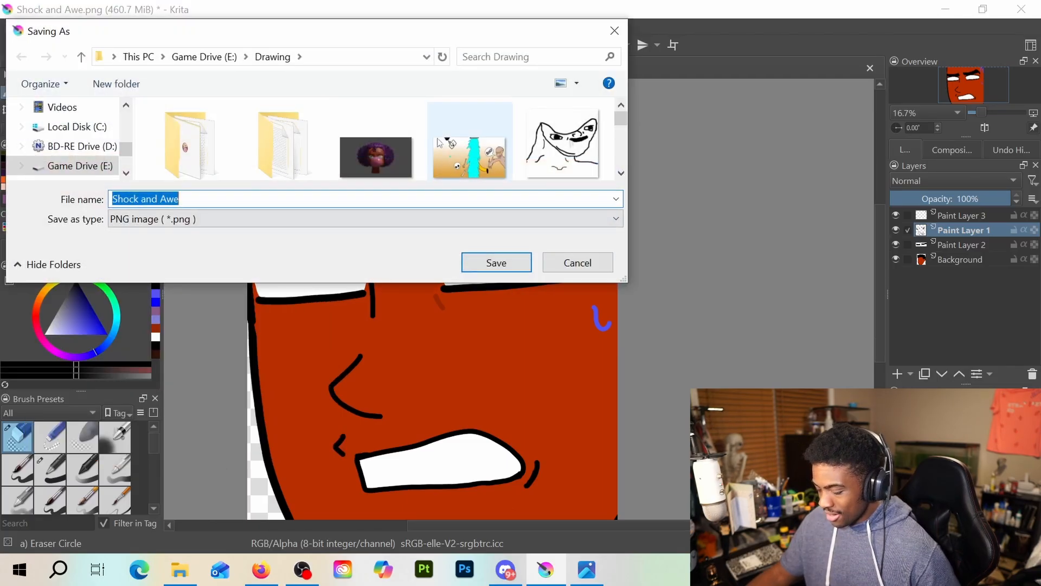
{"action": "key", "text": "Escape"}
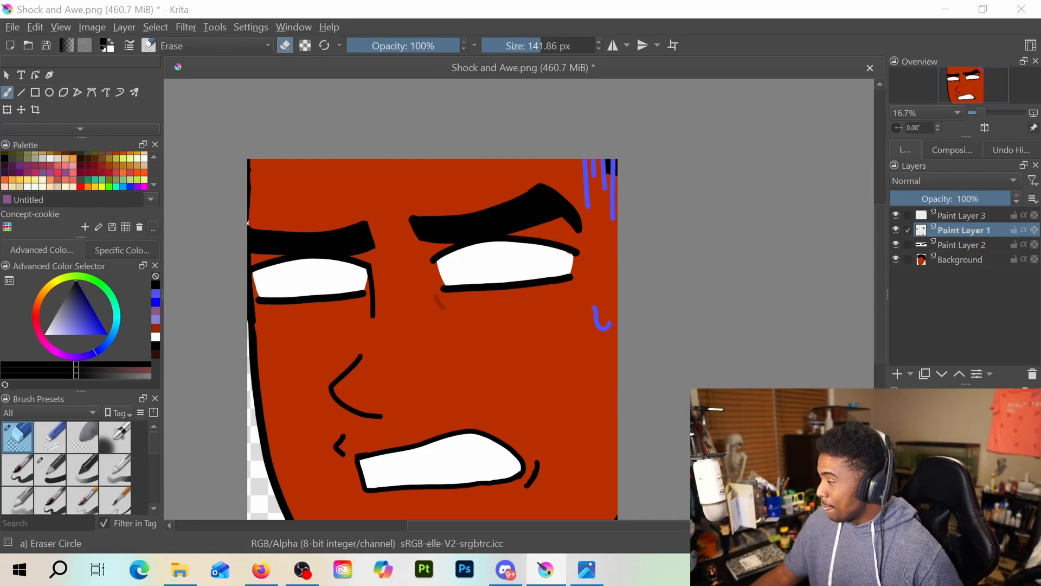
{"action": "key", "text": "ctrl+s"}
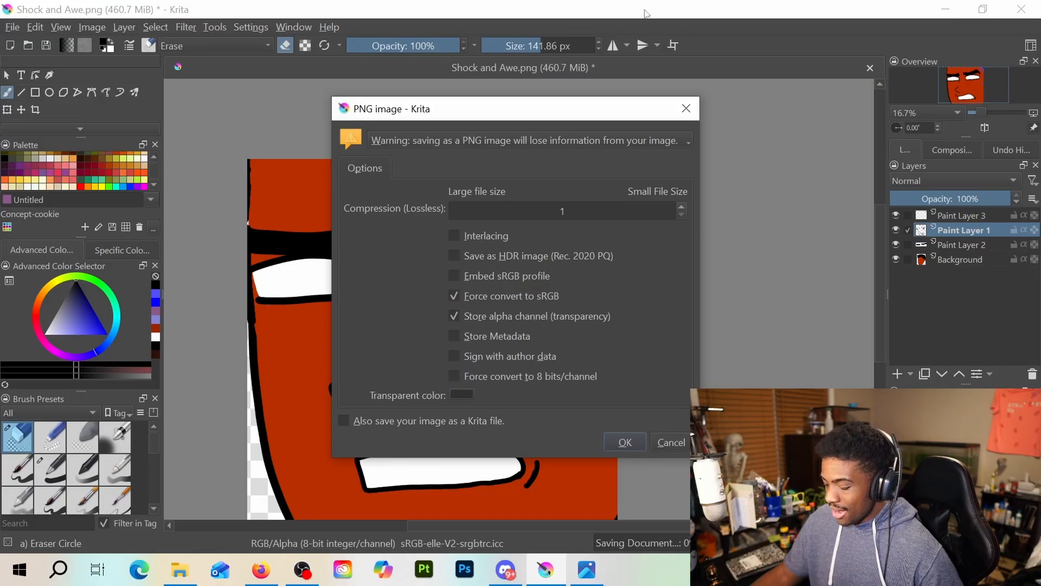
{"action": "left_click", "coordinate": [631, 440]}
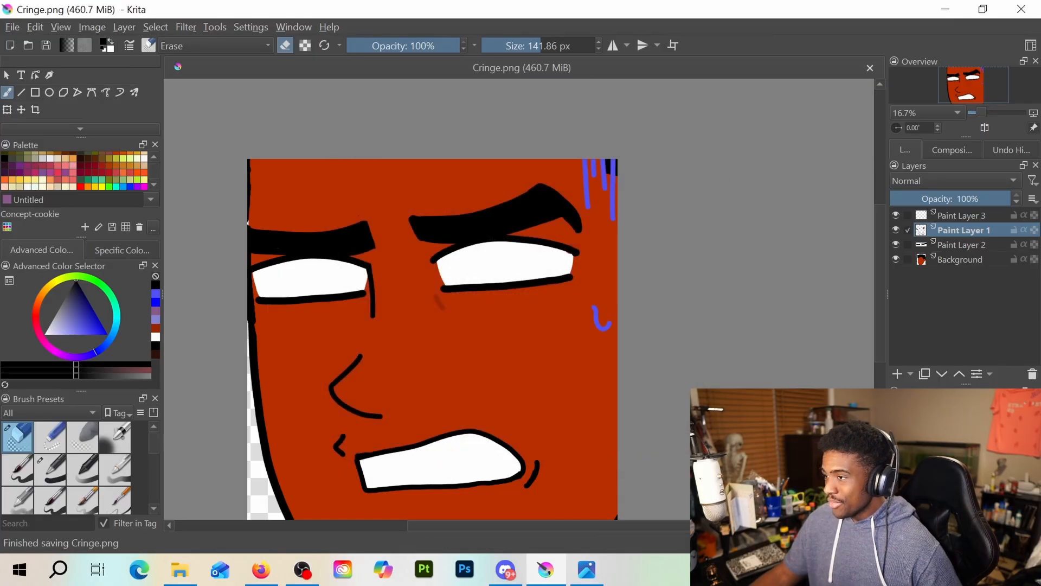
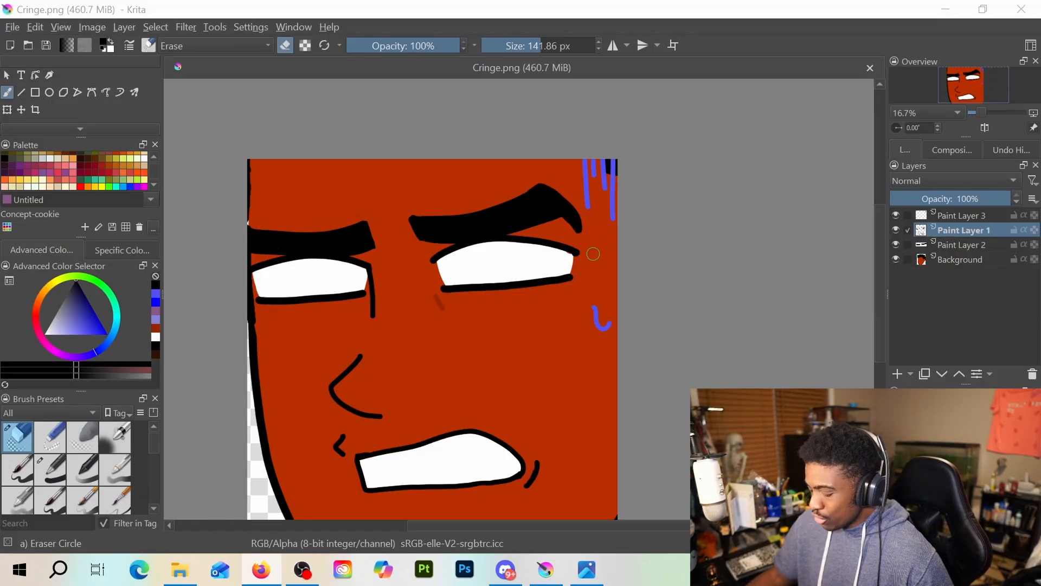
Transform all four layers together, scaling the head down and moving it so the hair and chin come inside the canvas
{"action": "scroll", "coordinate": [593, 254], "scroll_direction": "down", "scroll_amount": 1}
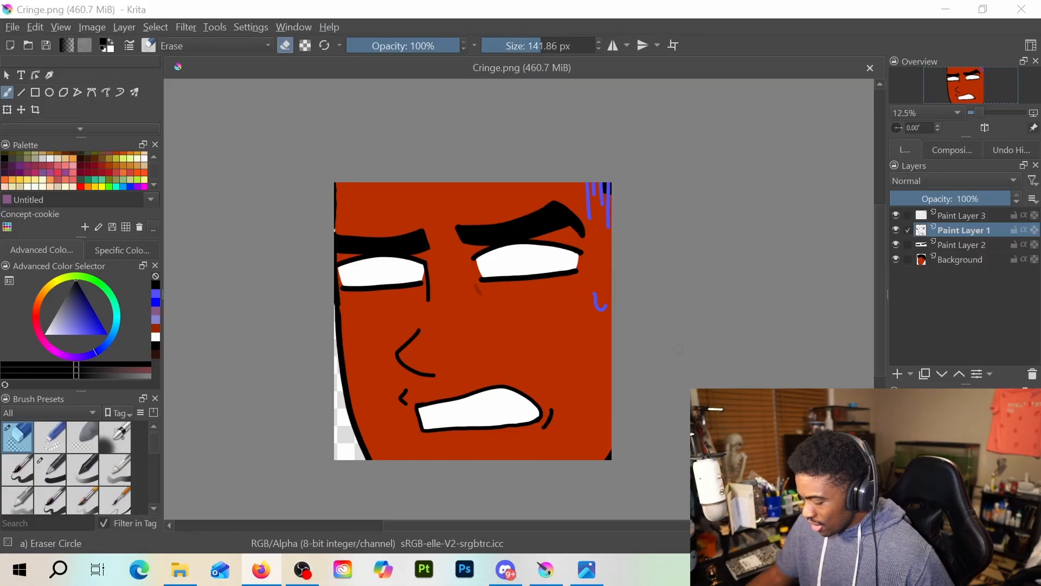
{"action": "scroll", "coordinate": [580, 351], "scroll_direction": "down", "scroll_amount": 2}
{"action": "left_click", "coordinate": [968, 259], "text": "shift"}
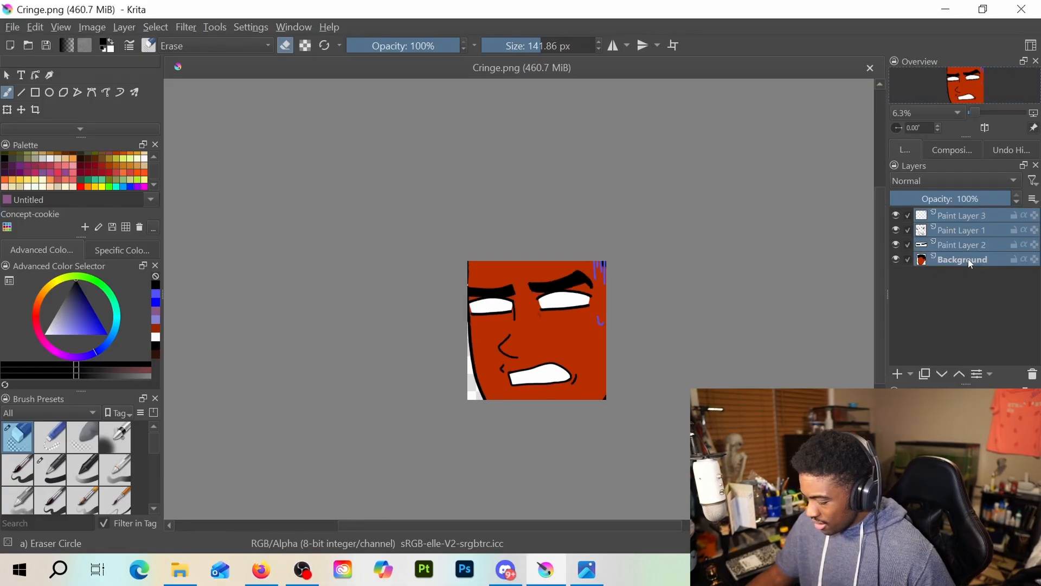
{"action": "scroll", "coordinate": [736, 408], "scroll_direction": "down", "scroll_amount": 1}
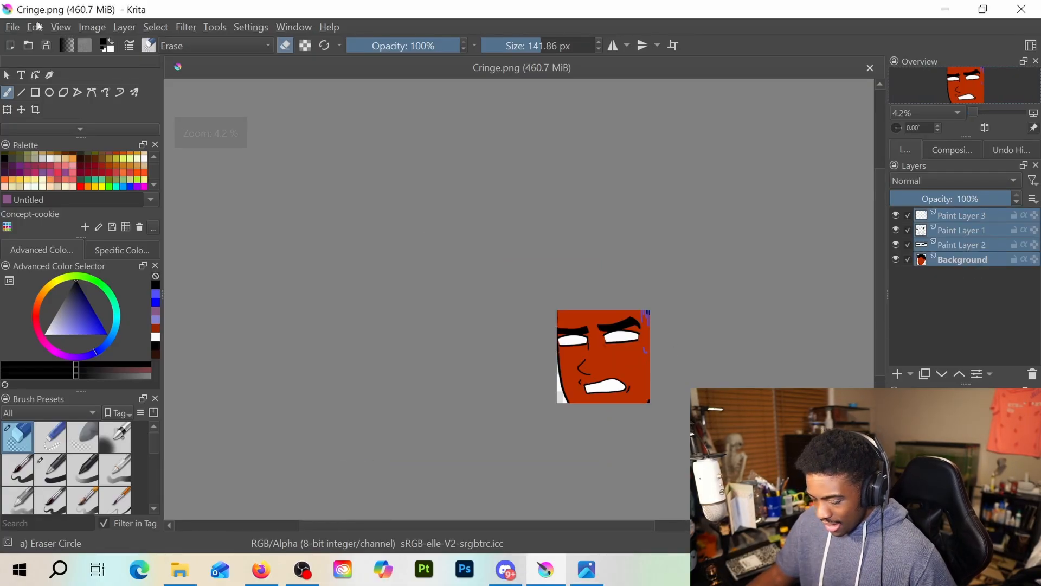
{"action": "left_click", "coordinate": [7, 110]}
{"action": "scroll", "coordinate": [621, 332], "scroll_direction": "up", "scroll_amount": 3}
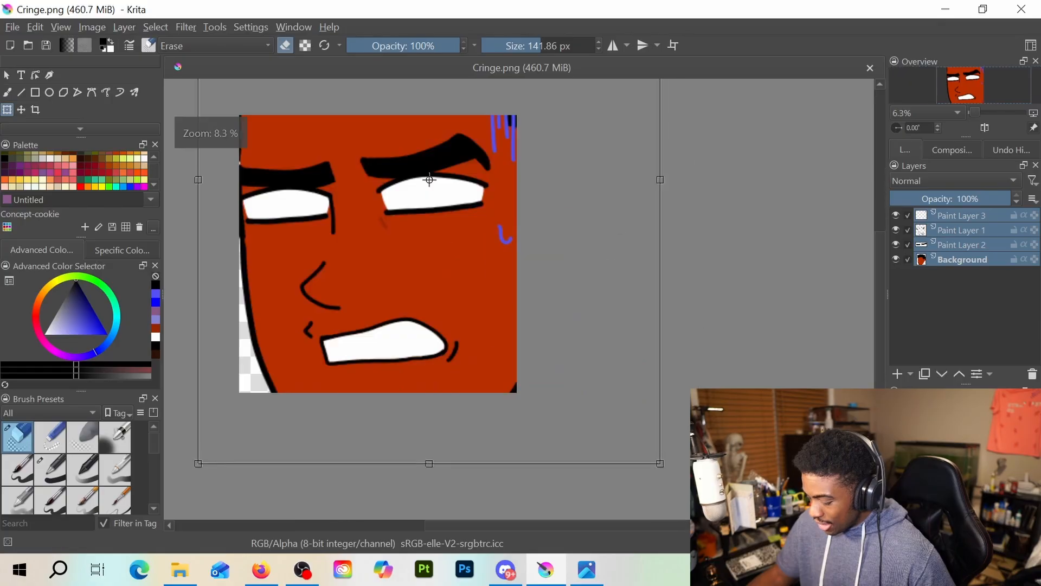
{"action": "scroll", "coordinate": [618, 347], "scroll_direction": "down", "scroll_amount": 1}
{"action": "left_click_drag", "start_coordinate": [609, 335], "coordinate": [626, 360]}
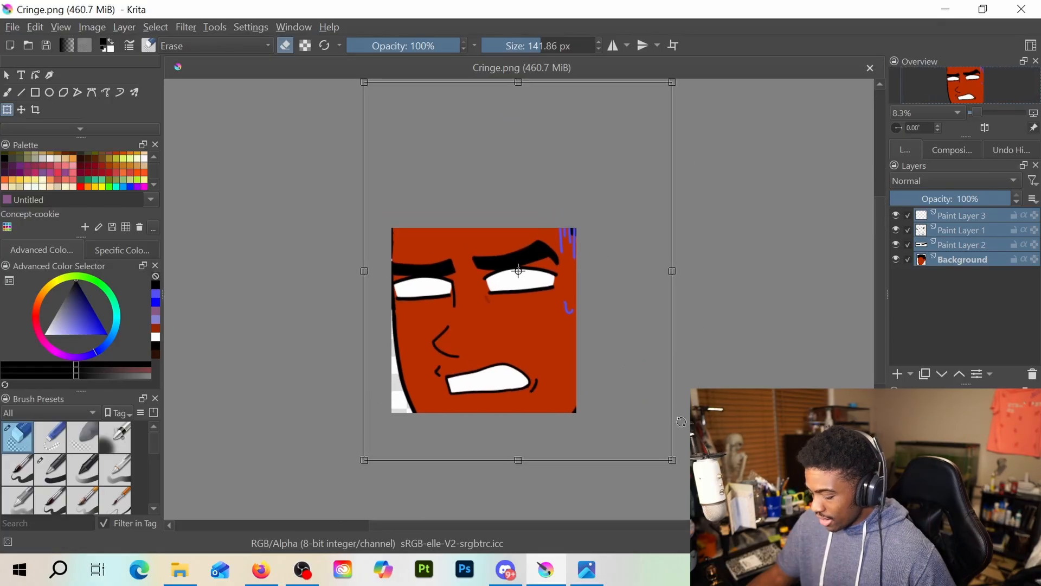
{"action": "left_click_drag", "start_coordinate": [672, 460], "coordinate": [586, 370]}
{"action": "key", "text": "ctrl+z"}
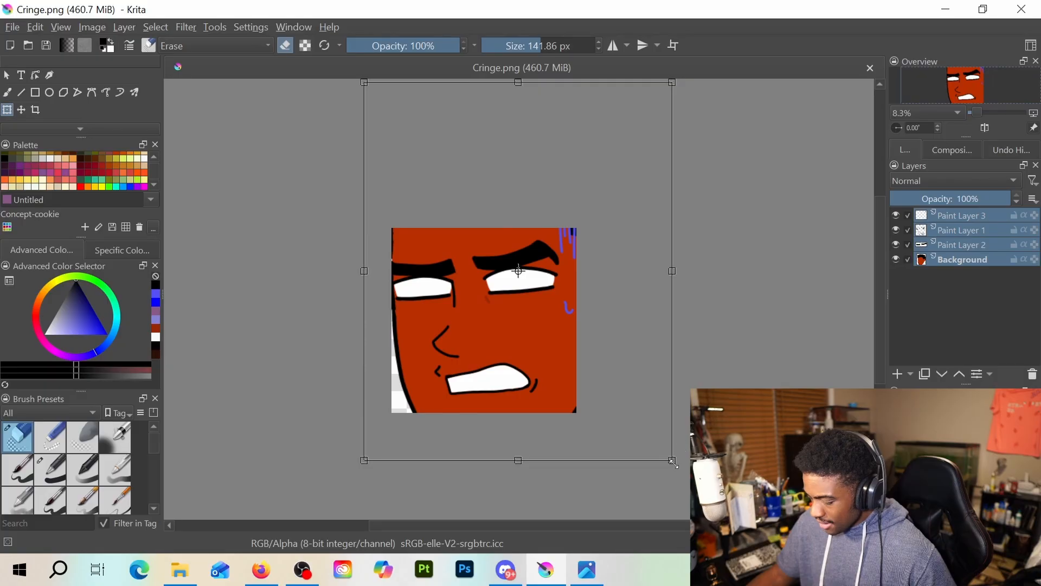
{"action": "left_click_drag", "start_coordinate": [672, 459], "coordinate": [538, 317]}
{"action": "left_click_drag", "start_coordinate": [493, 214], "coordinate": [538, 297]}
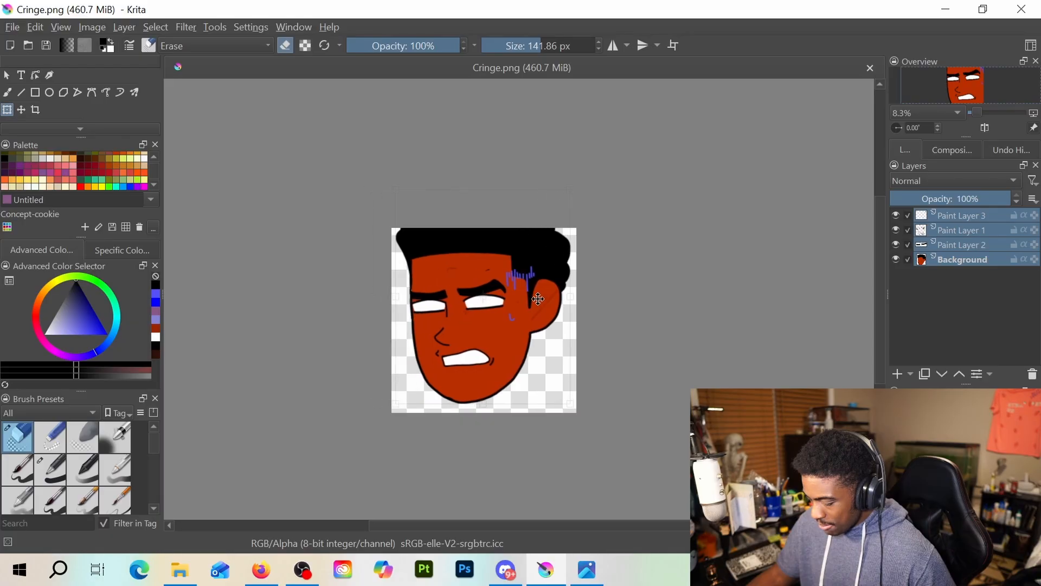
Fine-tune the head's size and position so it sits centred with a small margin inside the canvas, and apply the transform
{"action": "left_click_drag", "start_coordinate": [570, 404], "coordinate": [548, 376]}
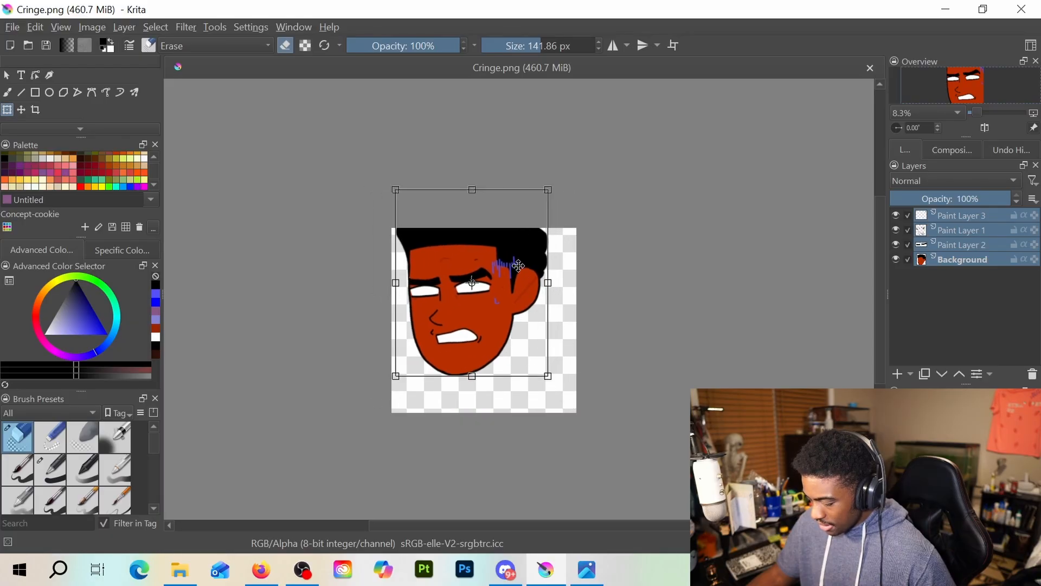
{"action": "left_click_drag", "start_coordinate": [522, 266], "coordinate": [523, 297]}
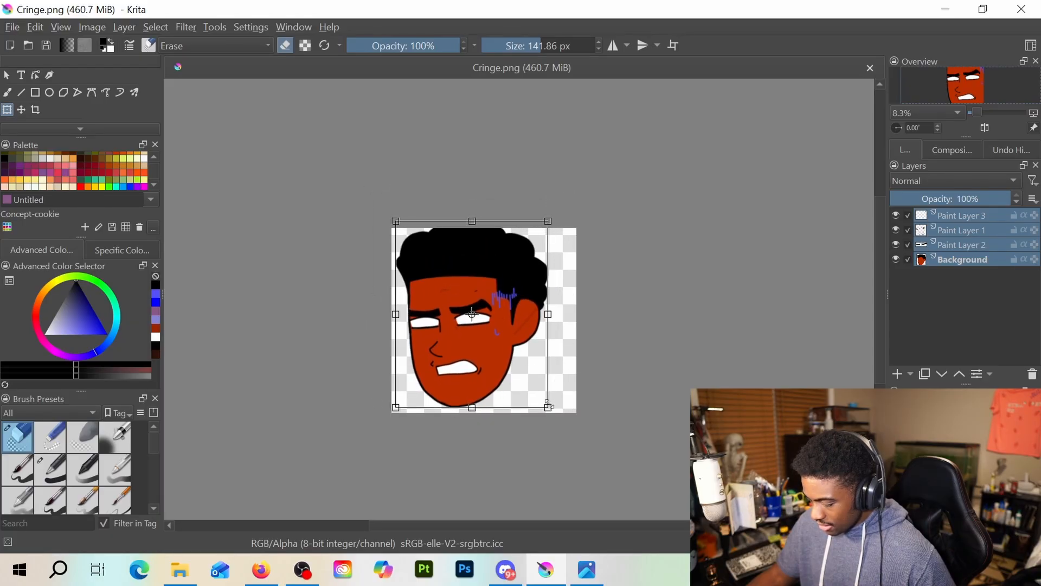
{"action": "left_click_drag", "start_coordinate": [549, 404], "coordinate": [530, 386]}
{"action": "left_click_drag", "start_coordinate": [504, 279], "coordinate": [527, 303]}
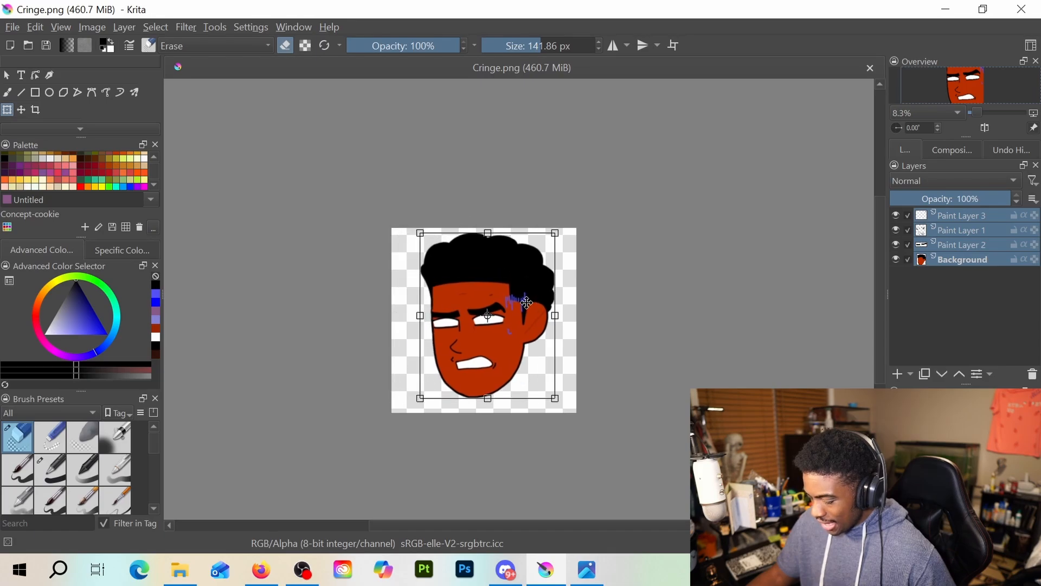
{"action": "left_click_drag", "start_coordinate": [560, 399], "coordinate": [569, 410]}
{"action": "left_click_drag", "start_coordinate": [549, 340], "coordinate": [543, 339]}
{"action": "scroll", "coordinate": [543, 339], "scroll_direction": "up", "scroll_amount": 3}
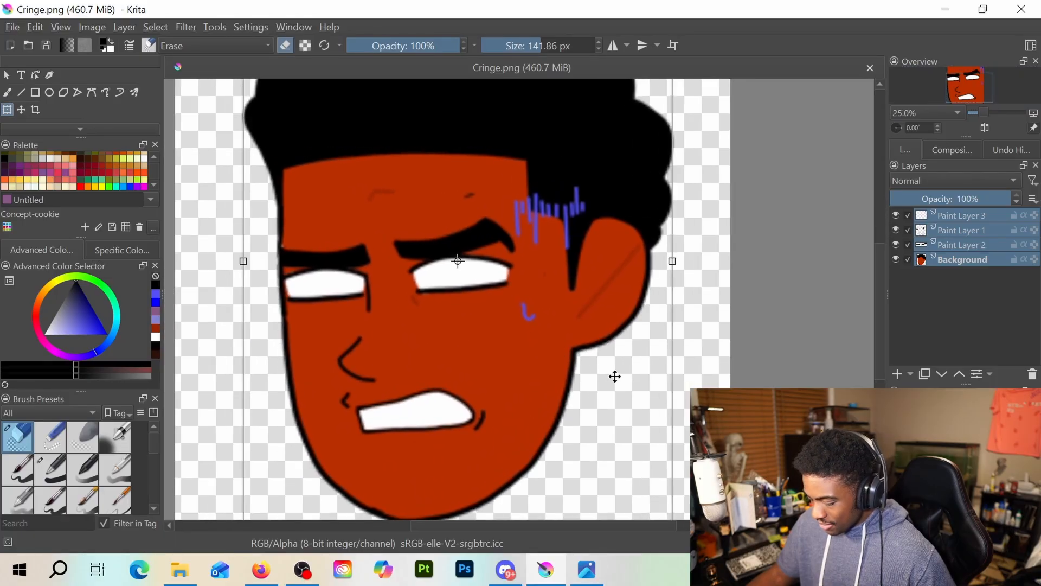
{"action": "left_click_drag", "start_coordinate": [573, 348], "coordinate": [558, 346]}
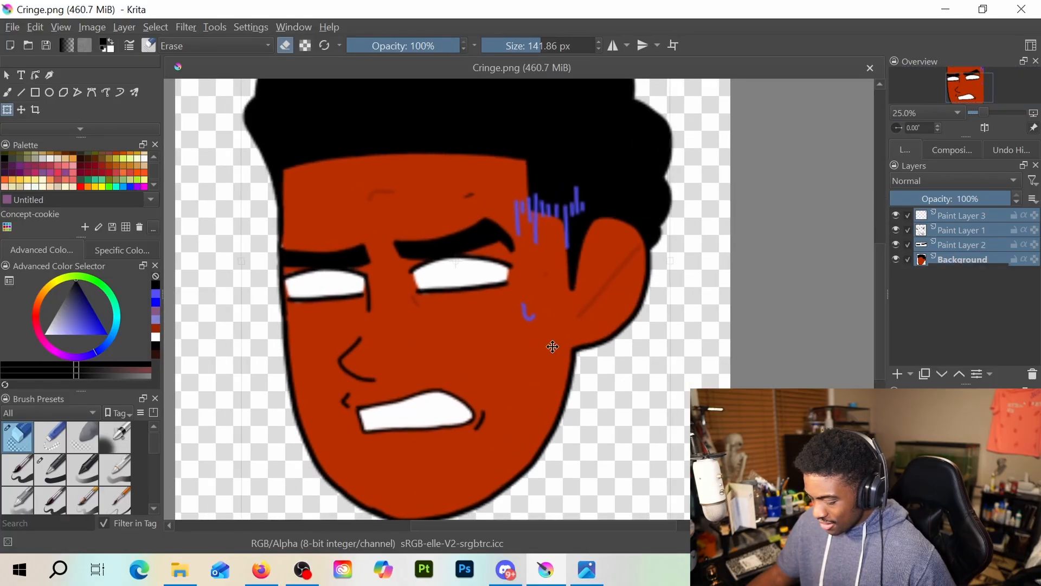
{"action": "left_click", "coordinate": [976, 342]}
{"action": "scroll", "coordinate": [622, 318], "scroll_direction": "down", "scroll_amount": 2}
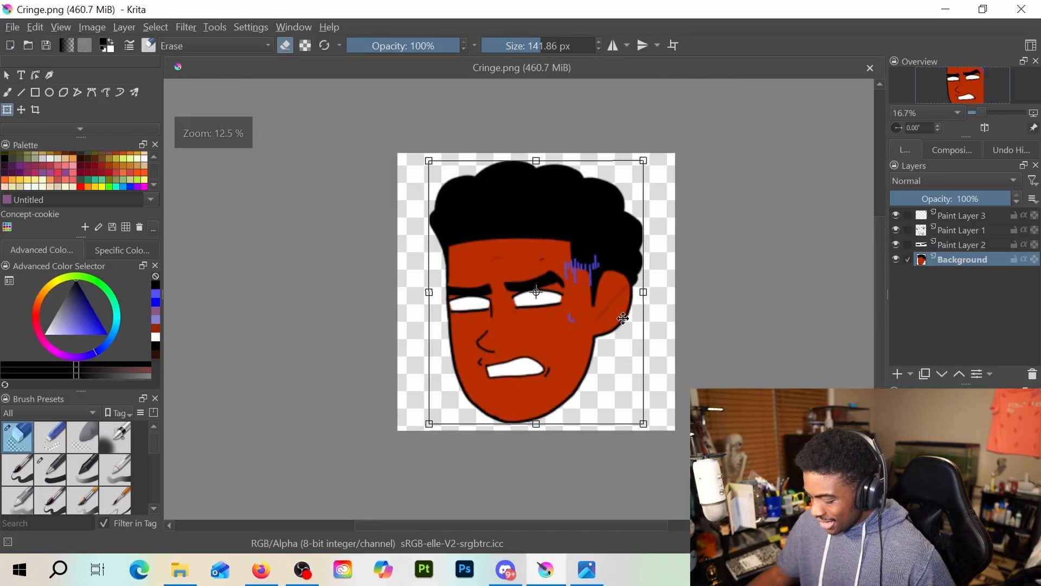
Delete Paint Layer 2, Paint Layer 1 and Paint Layer 3, keeping only the Background layer with the bare head
{"action": "left_click", "coordinate": [981, 245]}
{"action": "scroll", "coordinate": [599, 281], "scroll_direction": "up", "scroll_amount": 3}
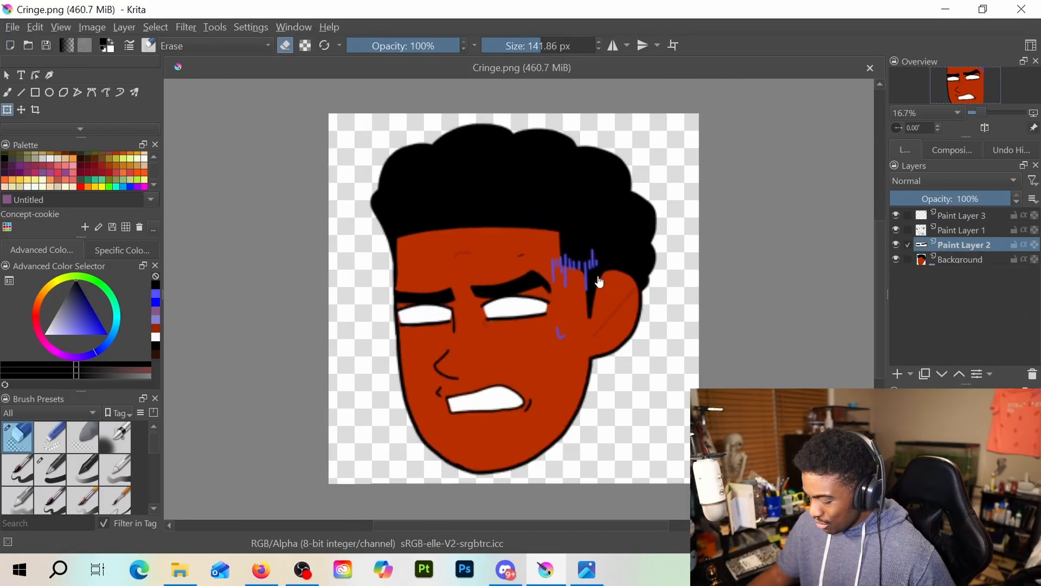
{"action": "scroll", "coordinate": [598, 282], "scroll_direction": "down", "scroll_amount": 2}
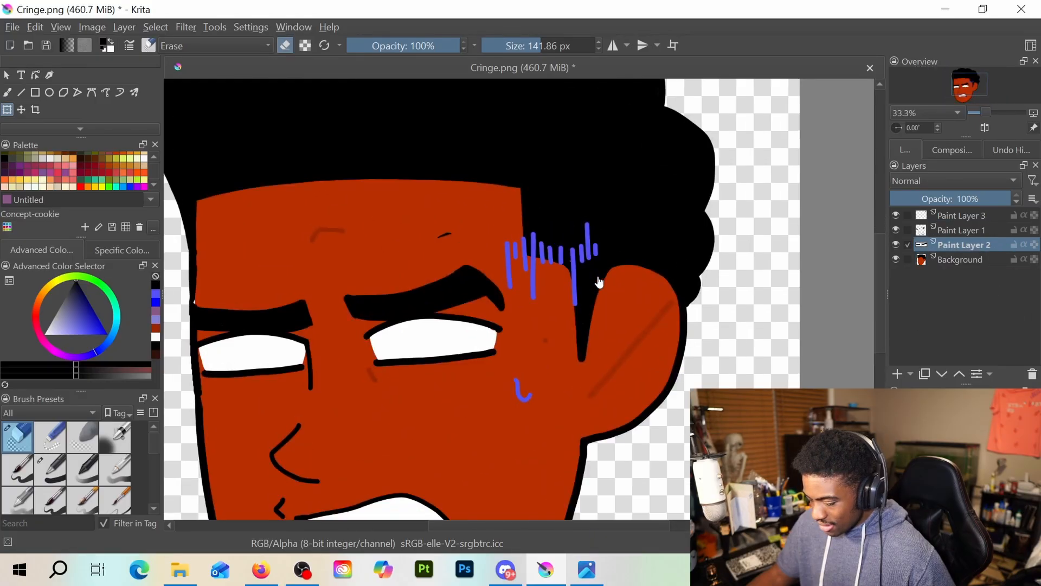
{"action": "scroll", "coordinate": [599, 282], "scroll_direction": "up", "scroll_amount": 3}
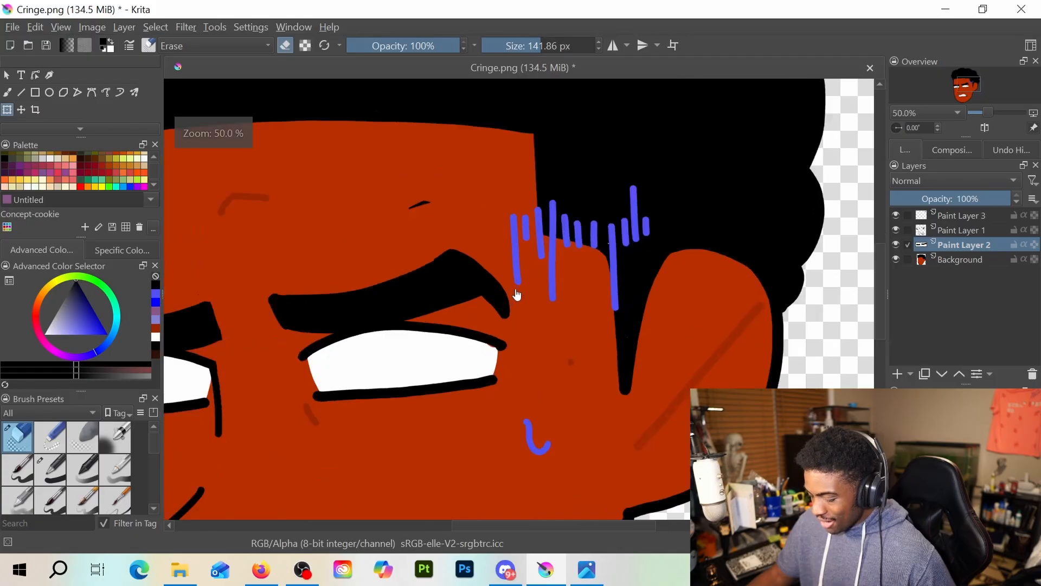
{"action": "scroll", "coordinate": [517, 294], "scroll_direction": "down", "scroll_amount": 2}
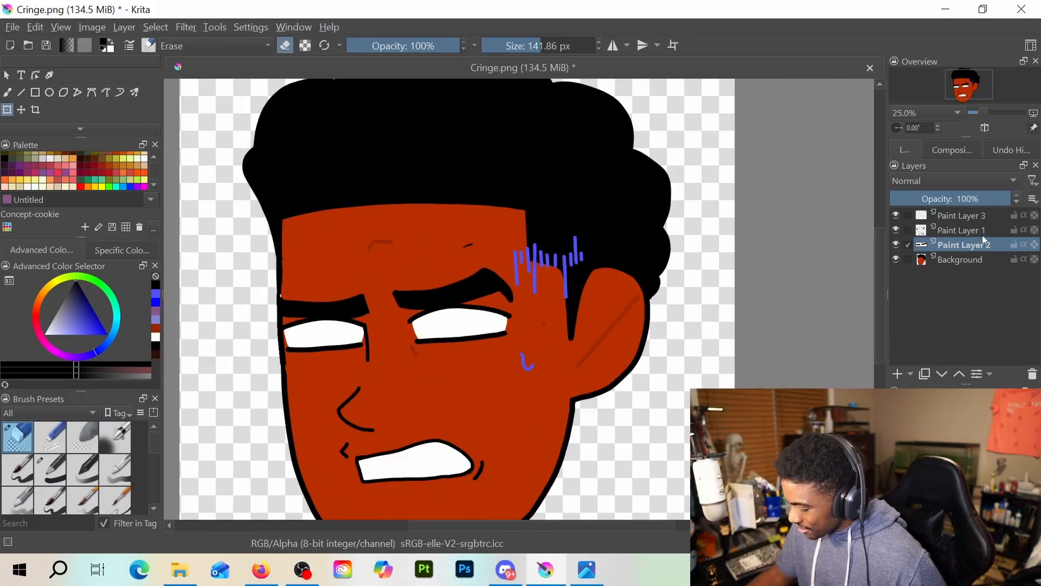
{"action": "left_click", "coordinate": [1032, 374]}
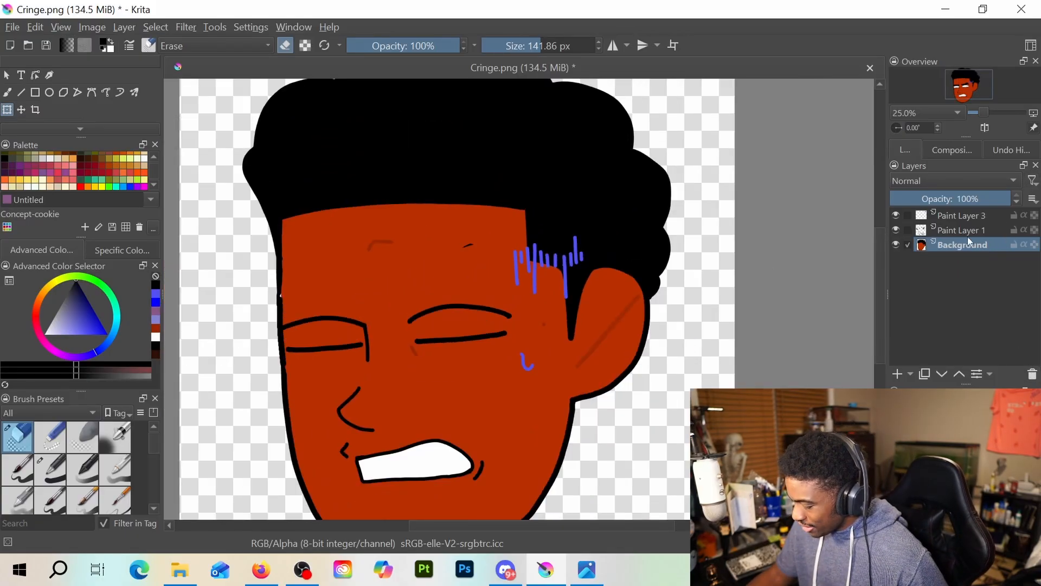
{"action": "left_click", "coordinate": [968, 231]}
{"action": "left_click", "coordinate": [1032, 374]}
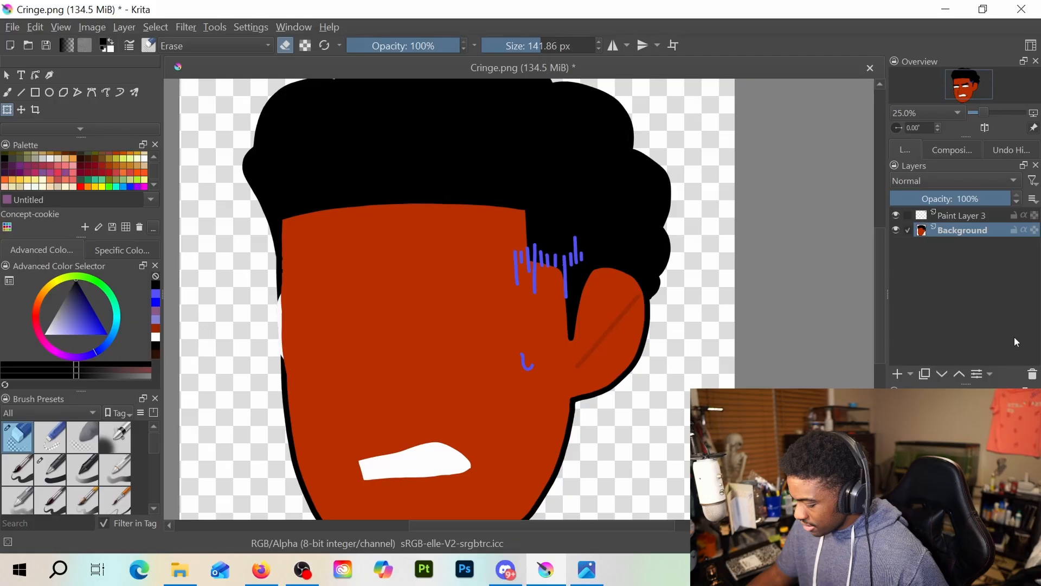
{"action": "left_click", "coordinate": [964, 218]}
{"action": "left_click", "coordinate": [1033, 374]}
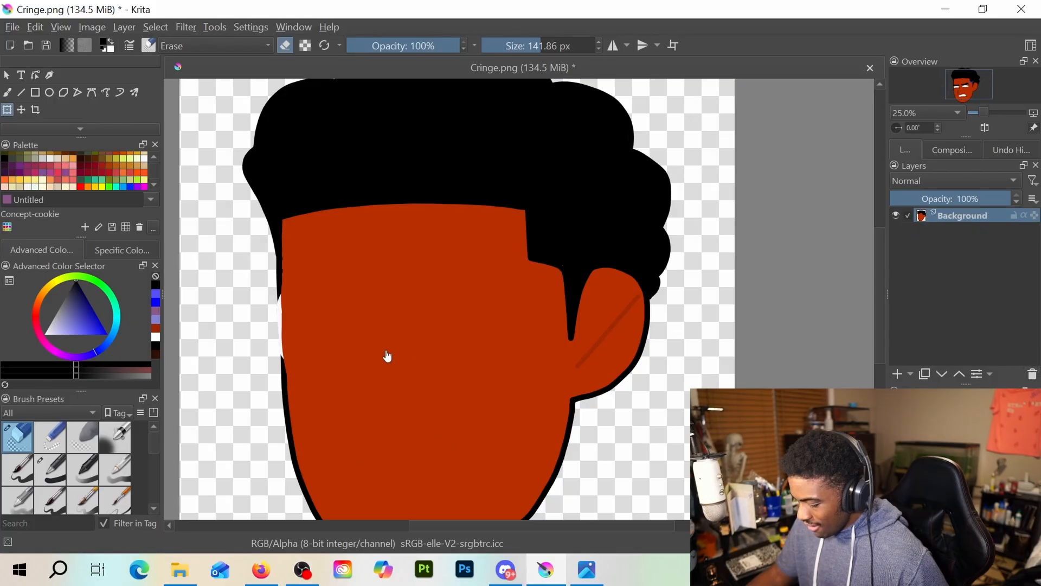
Add a new paint layer above the Background and choose the Basic-1 brush for repairing the head's left outline
{"action": "scroll", "coordinate": [387, 356], "scroll_direction": "up", "scroll_amount": 2}
{"action": "left_click_drag", "start_coordinate": [386, 351], "coordinate": [594, 382]}
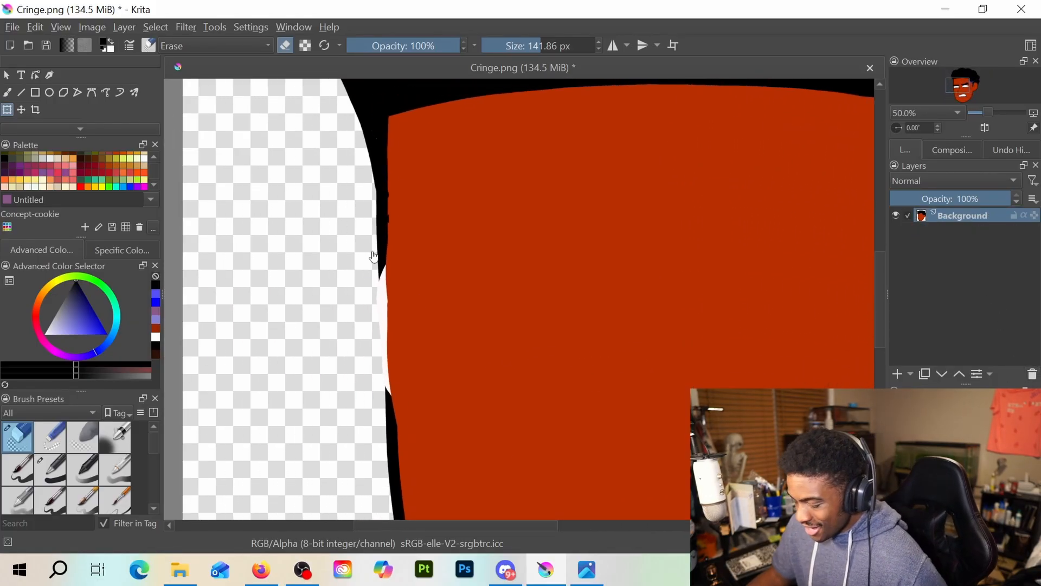
{"action": "key", "text": "alt+Tab"}
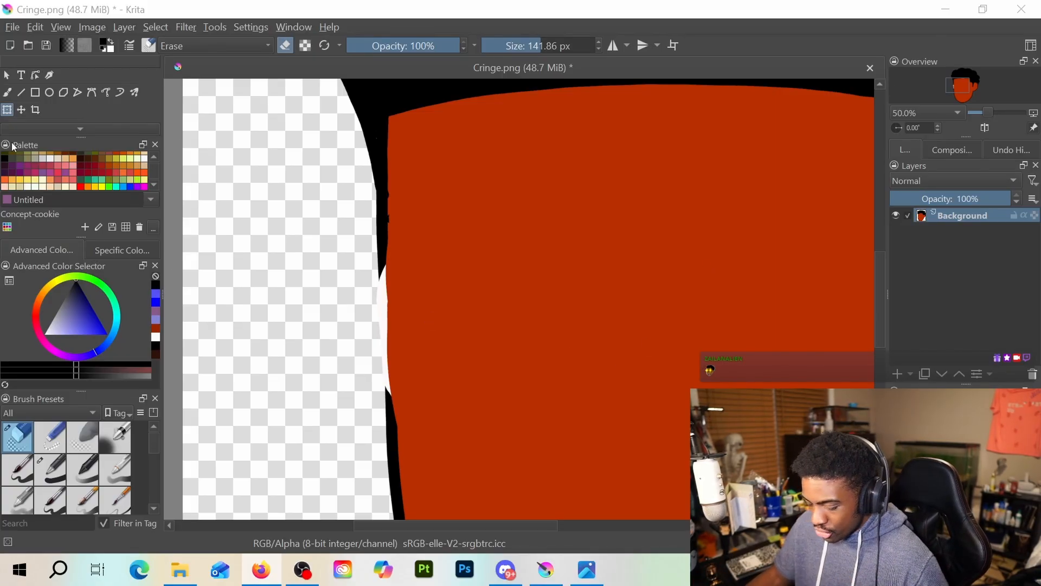
{"action": "left_click", "coordinate": [339, 307]}
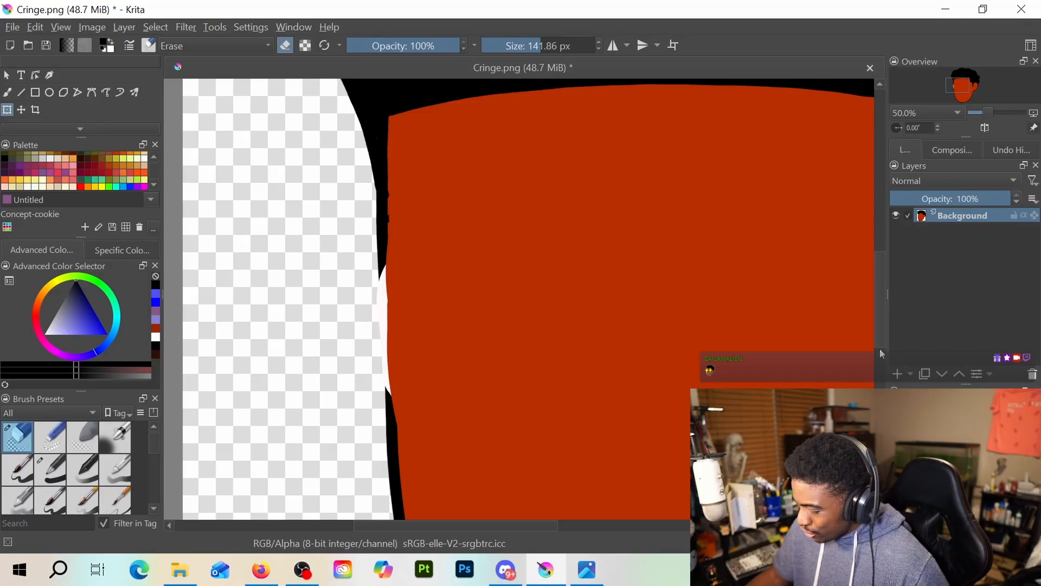
{"action": "left_click", "coordinate": [898, 374]}
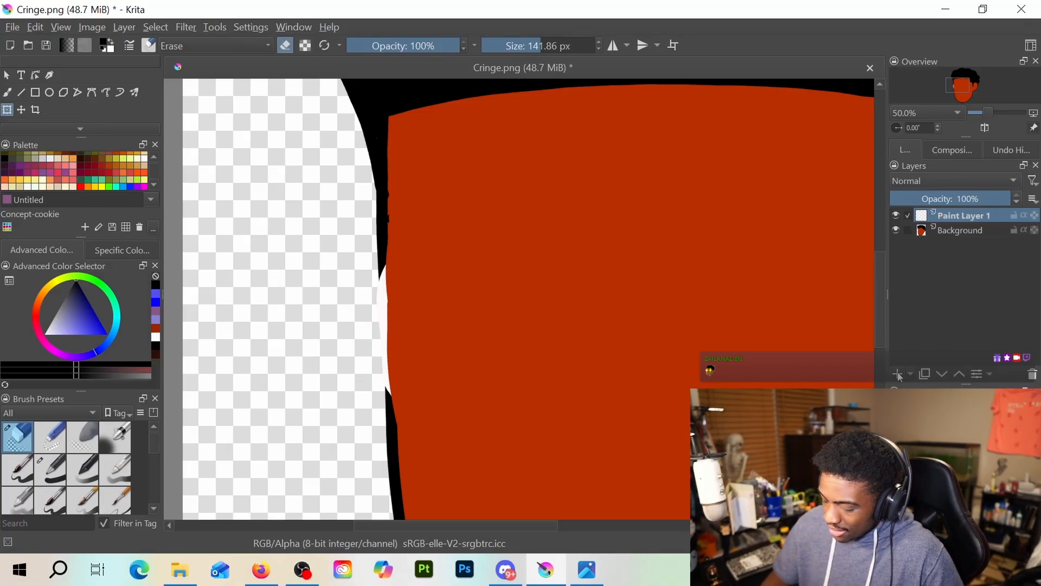
{"action": "key", "text": "b"}
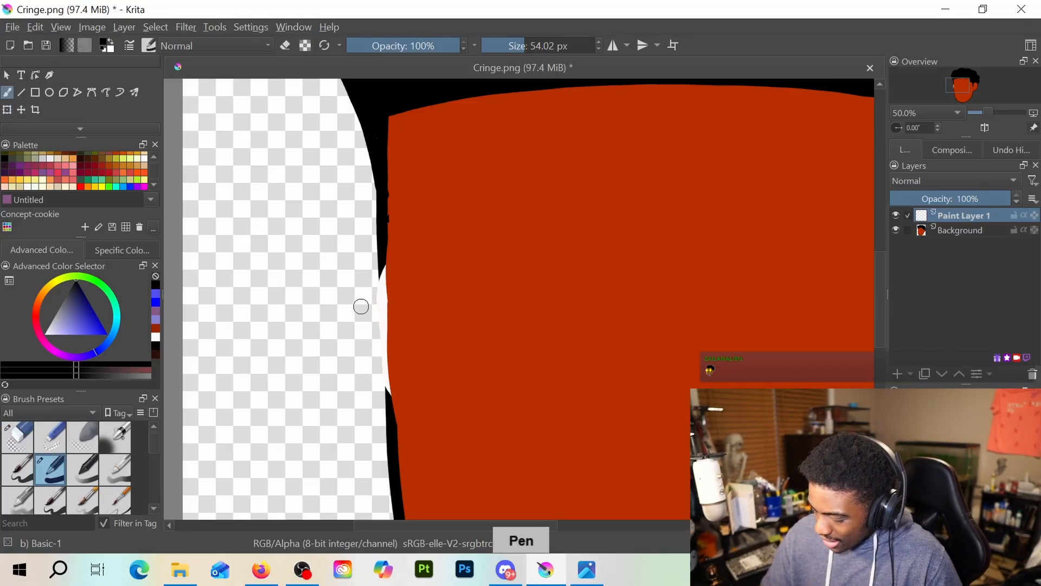
Try black strokes over the gap in the face's left outline at brush sizes 54.02 px and 19.25 px, undoing each
{"action": "left_click_drag", "start_coordinate": [382, 269], "coordinate": [388, 336]}
{"action": "key", "text": "ctrl+z"}
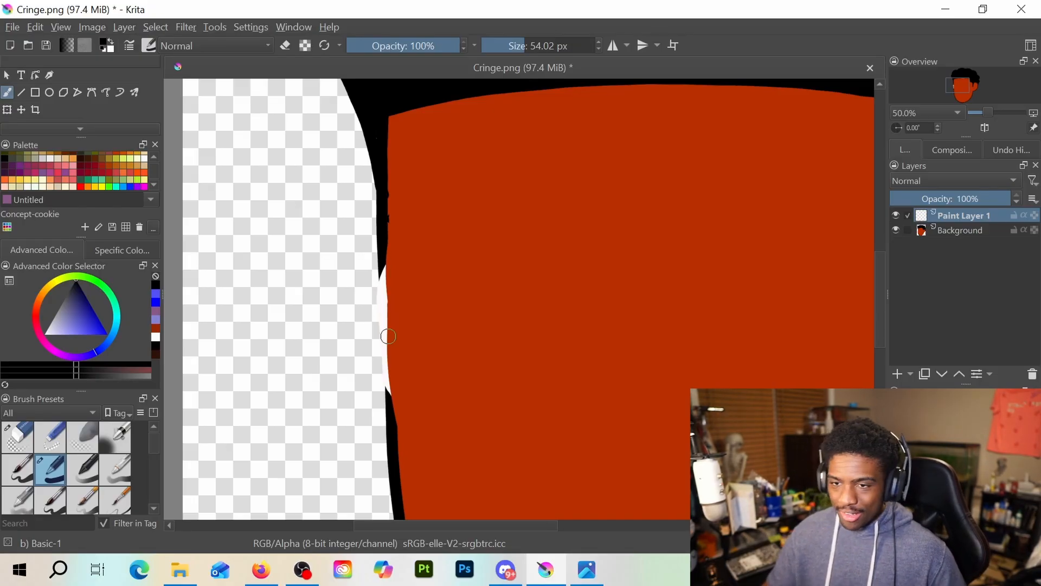
{"action": "left_click", "coordinate": [514, 46]}
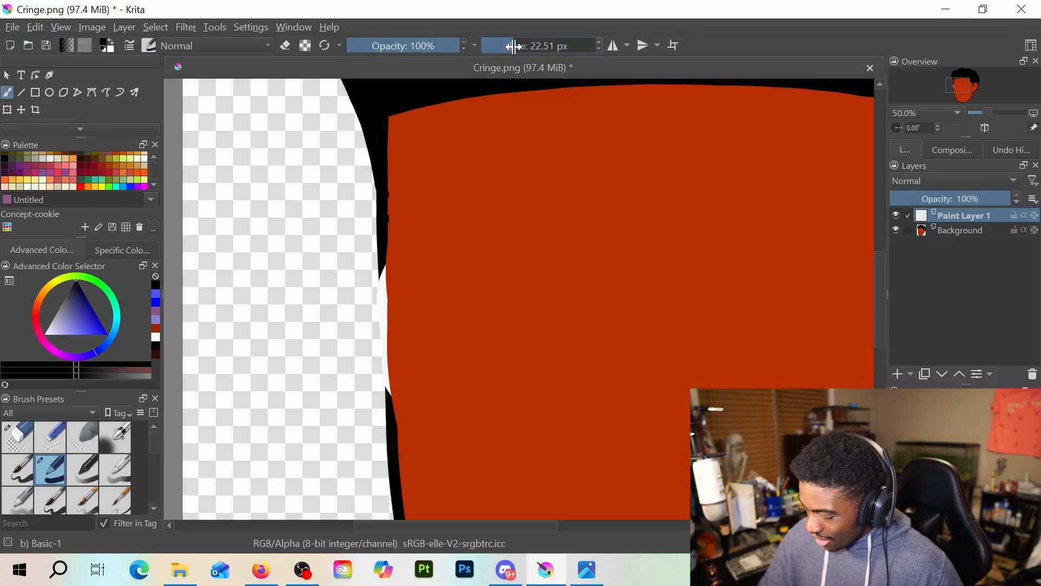
{"action": "left_click_drag", "start_coordinate": [514, 46], "coordinate": [511, 47]}
{"action": "left_click_drag", "start_coordinate": [379, 267], "coordinate": [383, 293]}
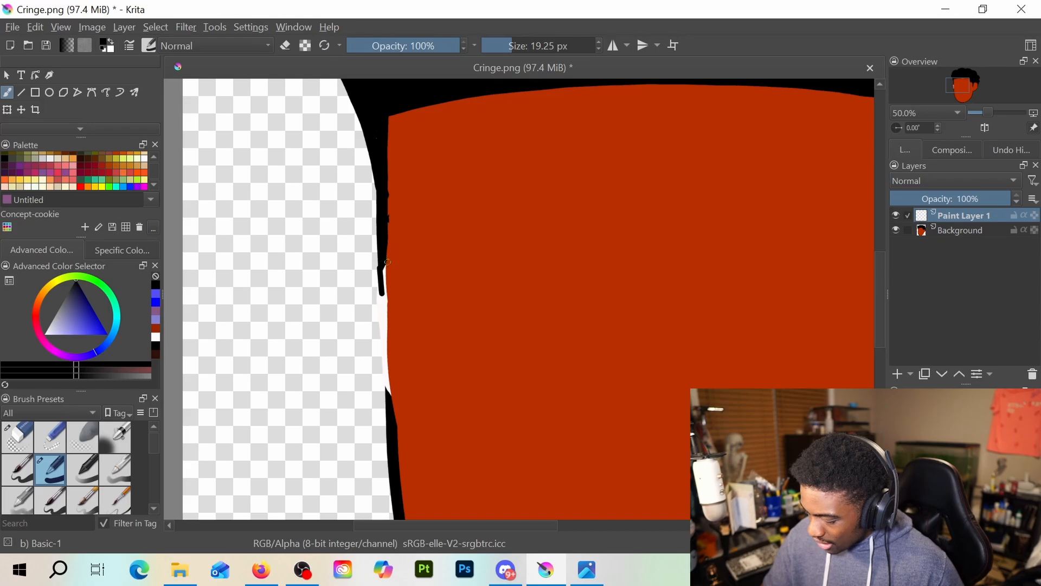
{"action": "key", "text": "ctrl+z"}
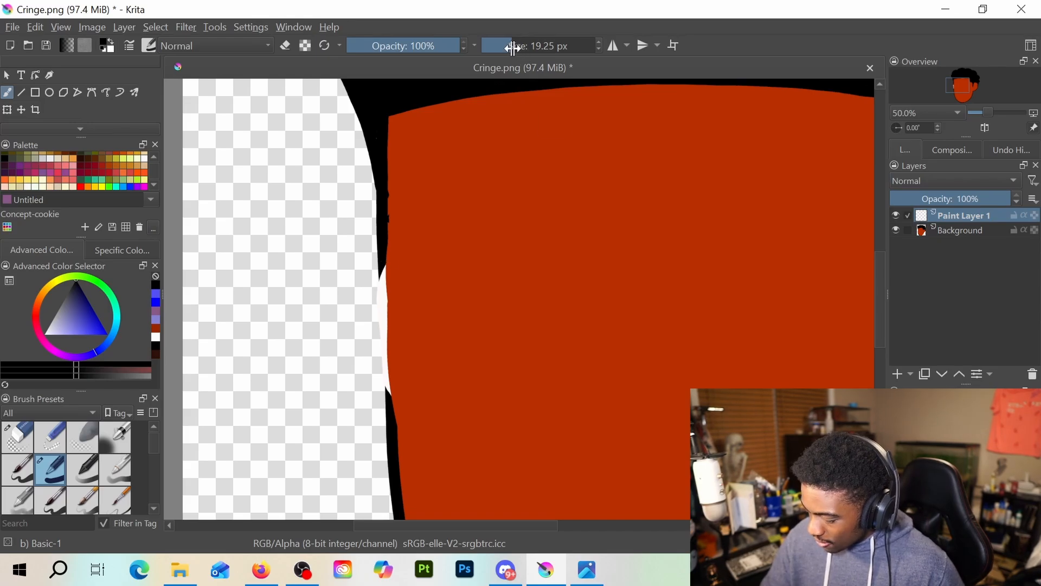
Set the brush size to 27.40 px and redraw the stroke until one black line closes the gap in the face's left outline
{"action": "left_click_drag", "start_coordinate": [515, 50], "coordinate": [518, 52]}
{"action": "left_click_drag", "start_coordinate": [382, 264], "coordinate": [381, 303]}
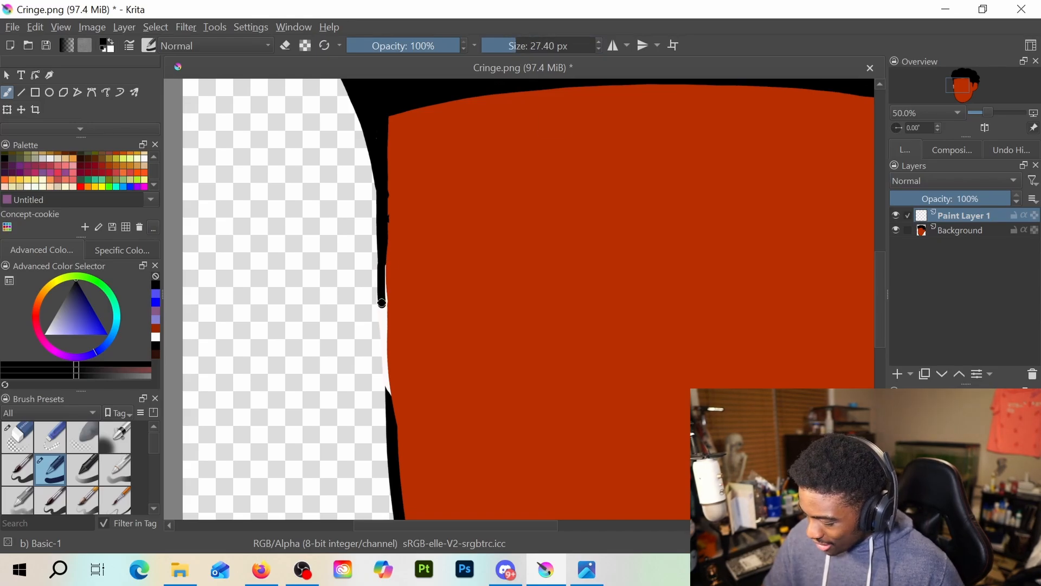
{"action": "left_click_drag", "start_coordinate": [383, 263], "coordinate": [388, 378]}
{"action": "key", "text": "ctrl+z"}
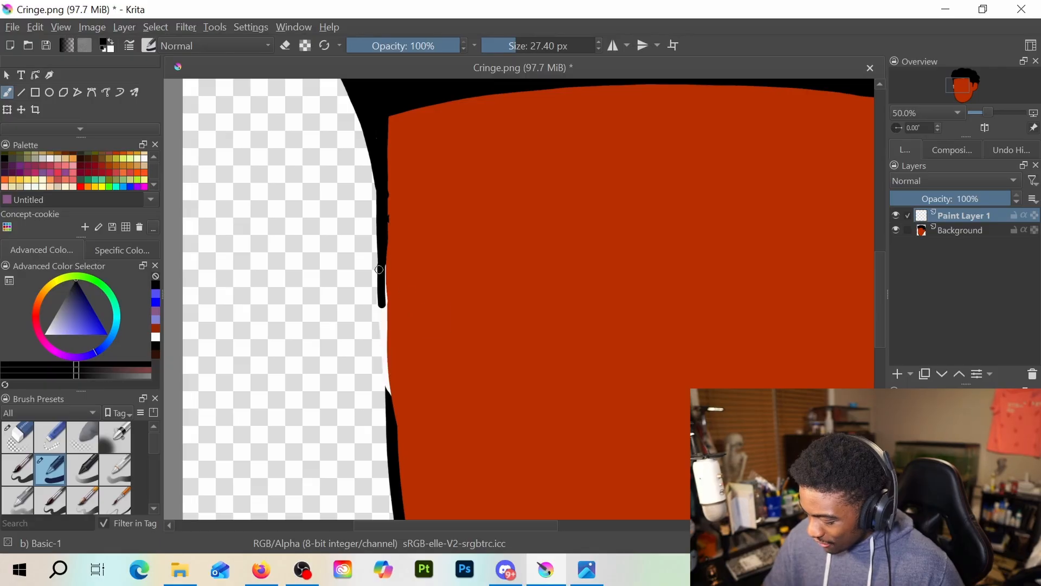
{"action": "key", "text": "ctrl+z"}
{"action": "left_click_drag", "start_coordinate": [383, 278], "coordinate": [384, 365]}
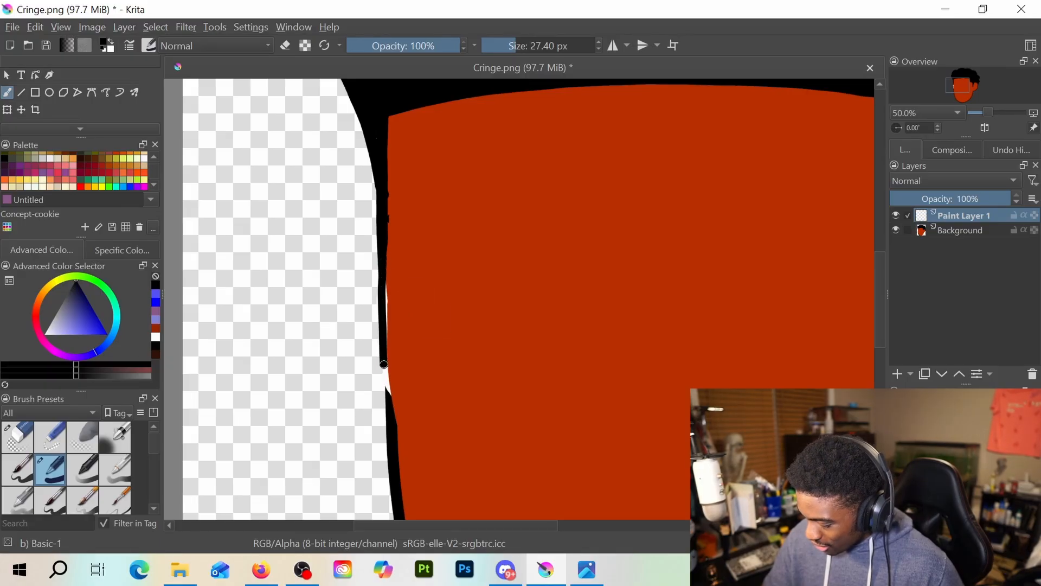
{"action": "key", "text": "ctrl+z"}
{"action": "left_click_drag", "start_coordinate": [382, 261], "coordinate": [386, 351]}
{"action": "key", "text": "ctrl+z"}
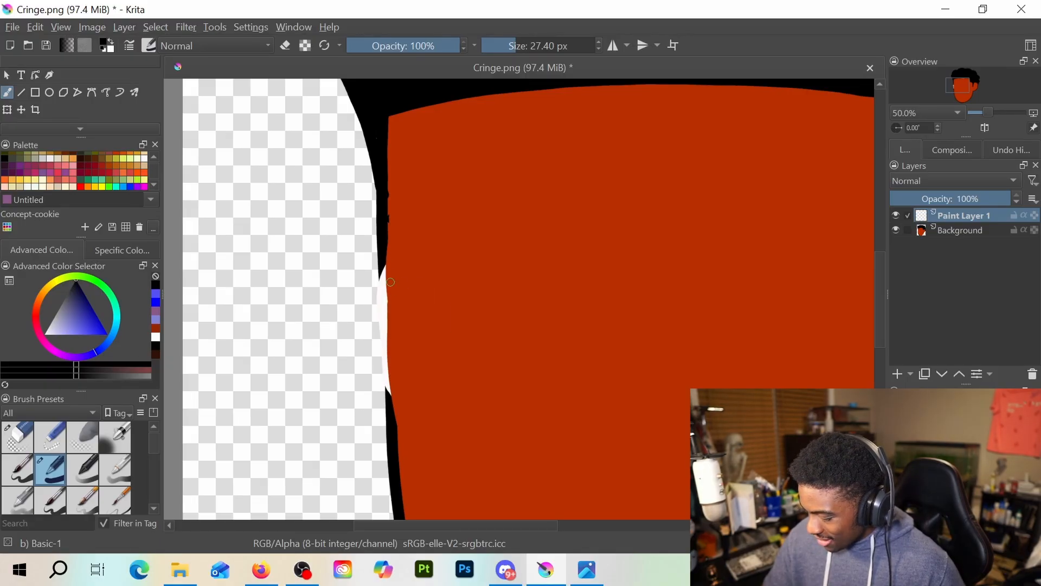
{"action": "left_click_drag", "start_coordinate": [382, 259], "coordinate": [385, 339]}
{"action": "key", "text": "ctrl+z"}
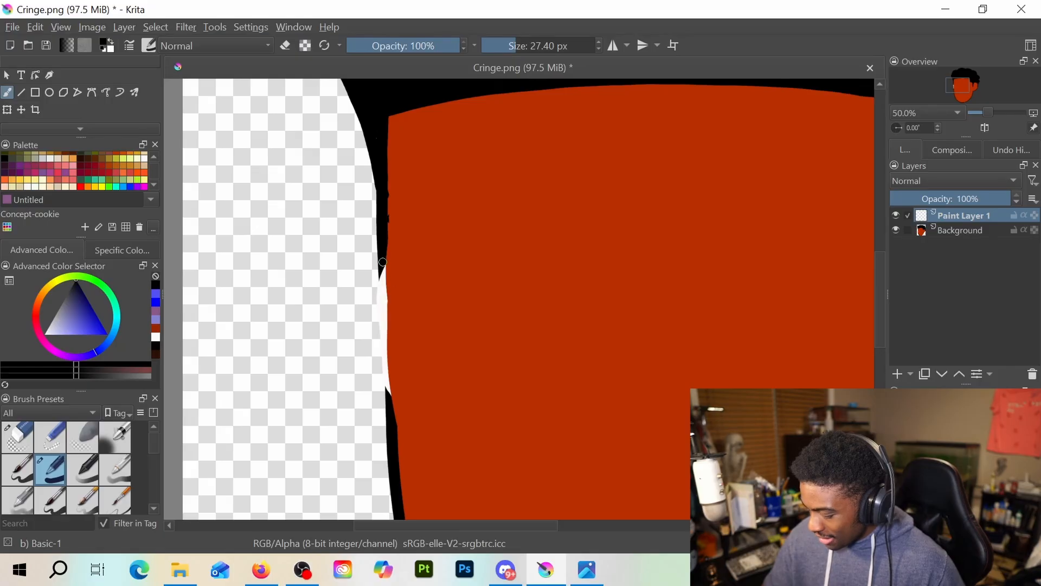
{"action": "left_click_drag", "start_coordinate": [382, 258], "coordinate": [387, 380]}
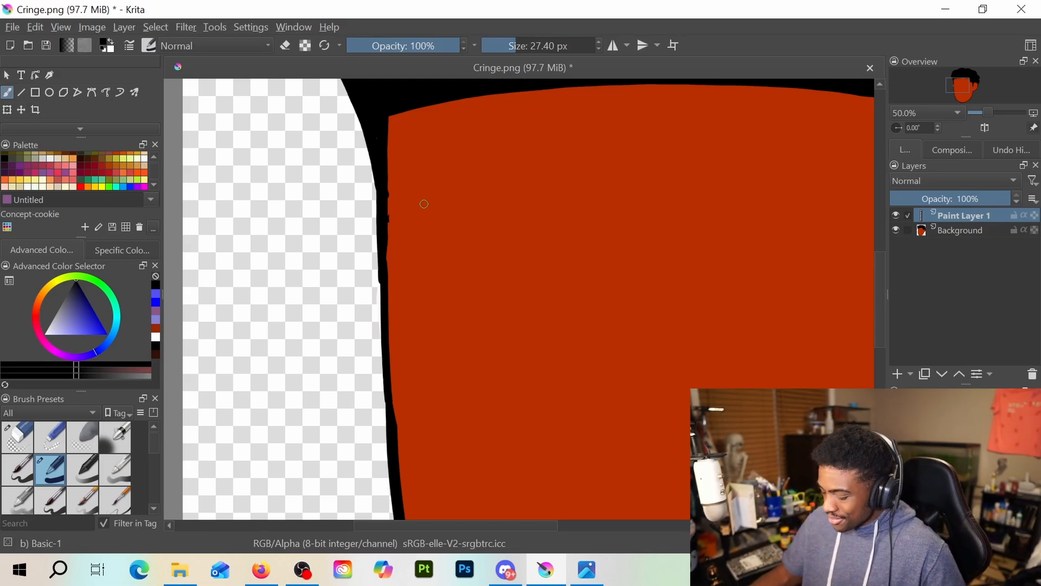
Add a new paint layer above Paint Layer 1 and set the painting colour to bright yellow
{"action": "scroll", "coordinate": [424, 209], "scroll_direction": "down", "scroll_amount": 3}
{"action": "scroll", "coordinate": [424, 213], "scroll_direction": "up", "scroll_amount": 1}
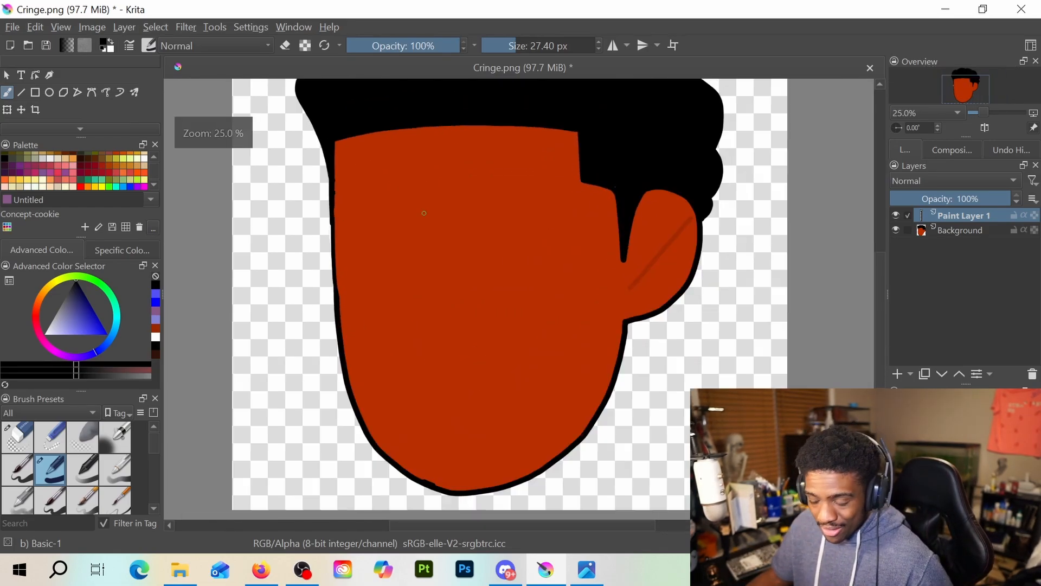
{"action": "left_click_drag", "start_coordinate": [421, 214], "coordinate": [429, 300]}
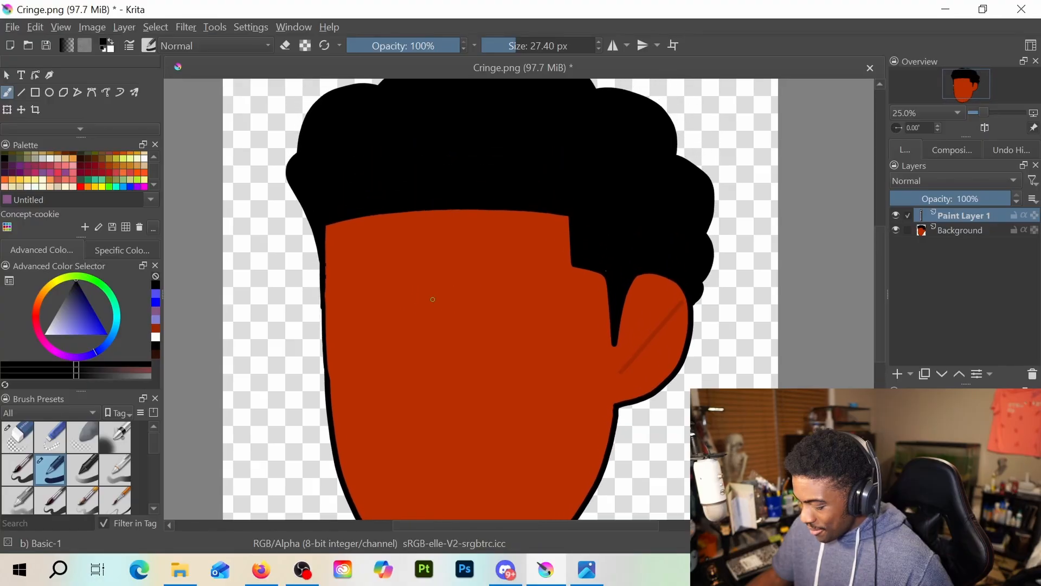
{"action": "left_click", "coordinate": [896, 373]}
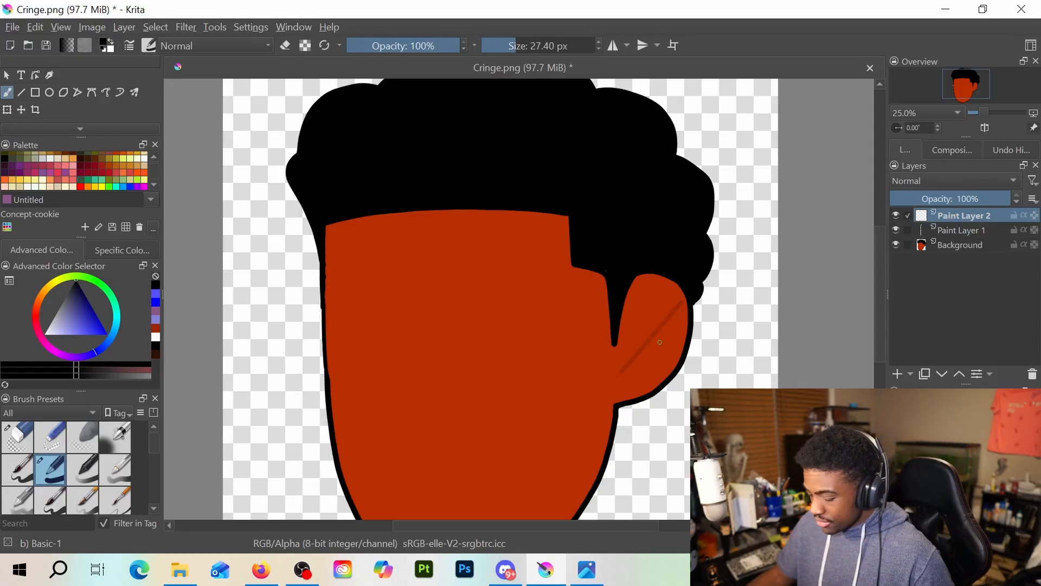
{"action": "left_click", "coordinate": [101, 187]}
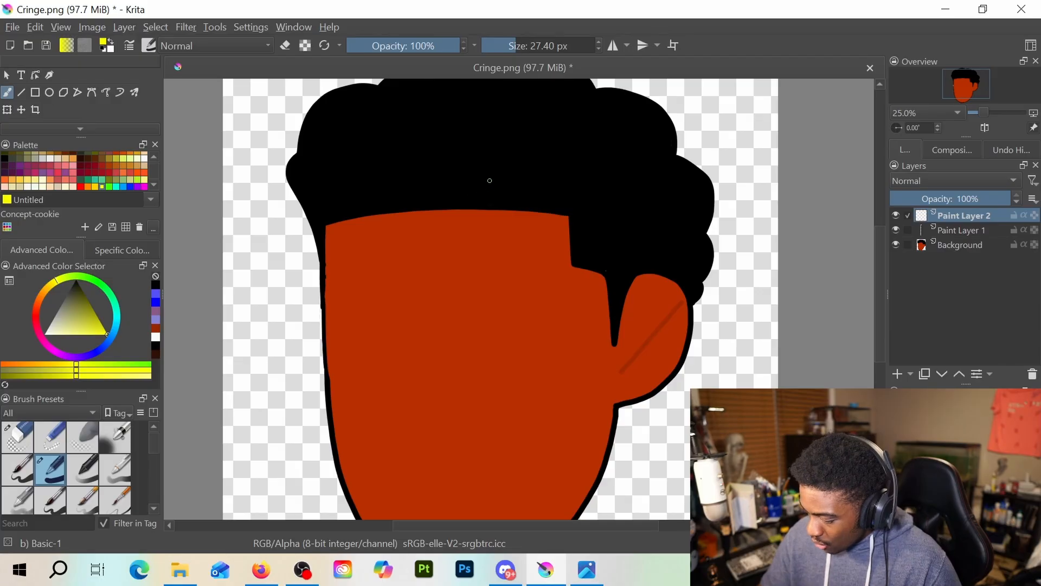
Undo a yellow test stroke over the hairline and switch the brush preset to Pixel Art Fill
{"action": "left_click_drag", "start_coordinate": [488, 166], "coordinate": [476, 271]}
{"action": "key", "text": "ctrl+z"}
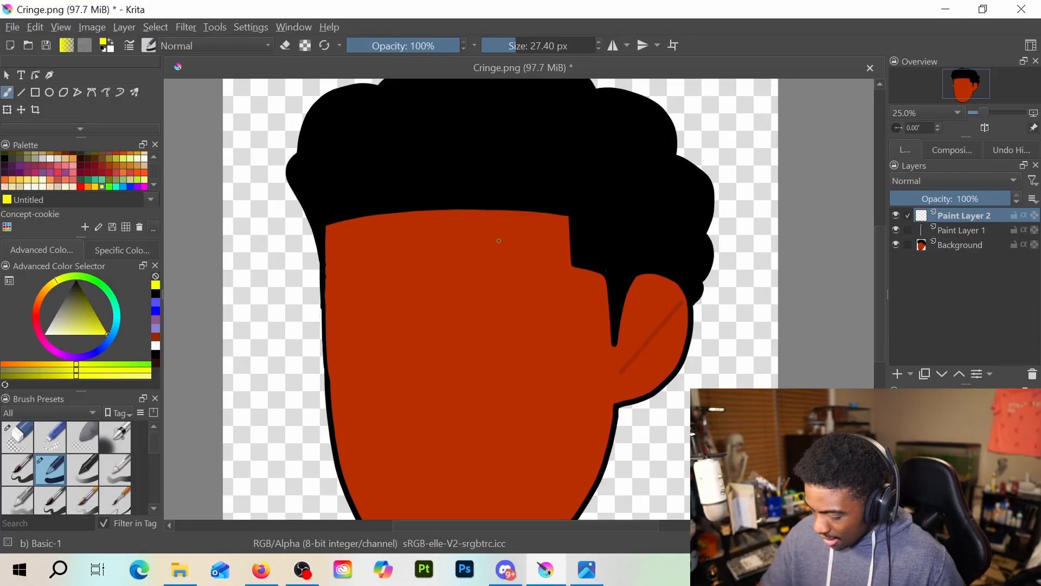
{"action": "left_click", "coordinate": [148, 46]}
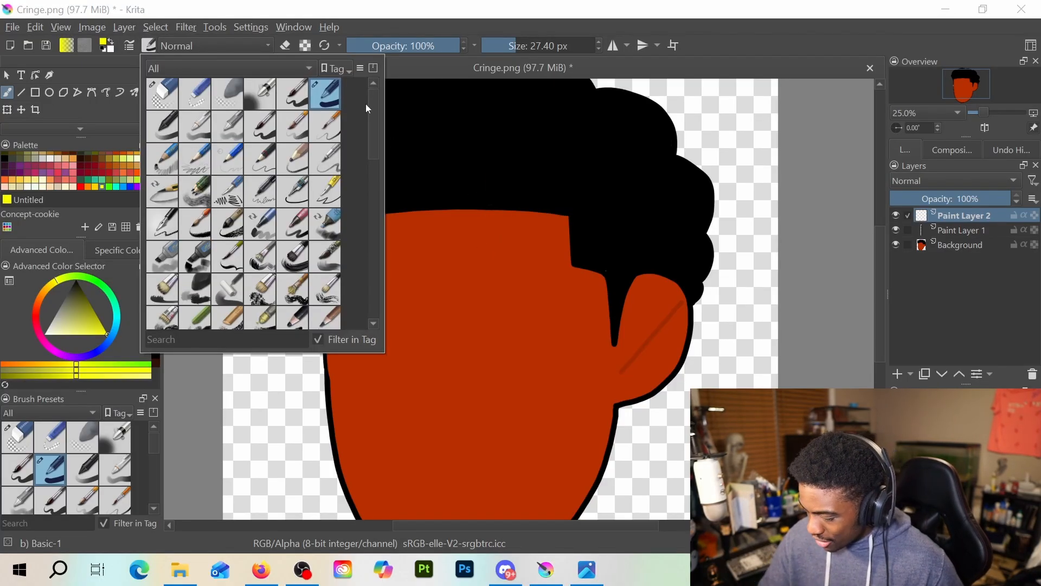
{"action": "mouse_move", "coordinate": [371, 106]}
{"action": "left_mouse_down"}
{"action": "mouse_move", "coordinate": [356, 272]}
{"action": "mouse_move", "coordinate": [357, 217]}
{"action": "left_mouse_up"}
{"action": "left_click", "coordinate": [168, 232]}
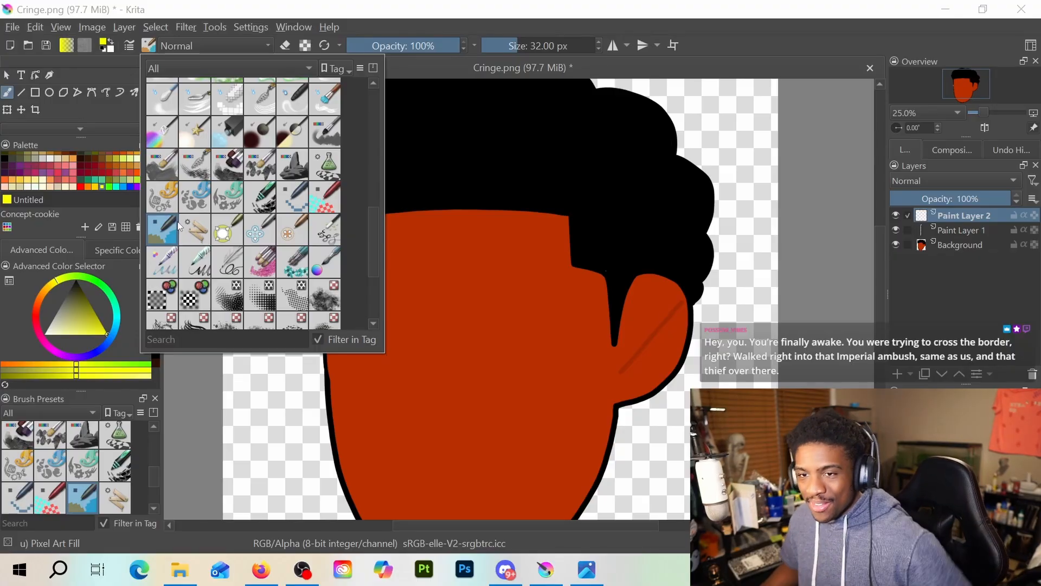
{"action": "mouse_move", "coordinate": [182, 226]}
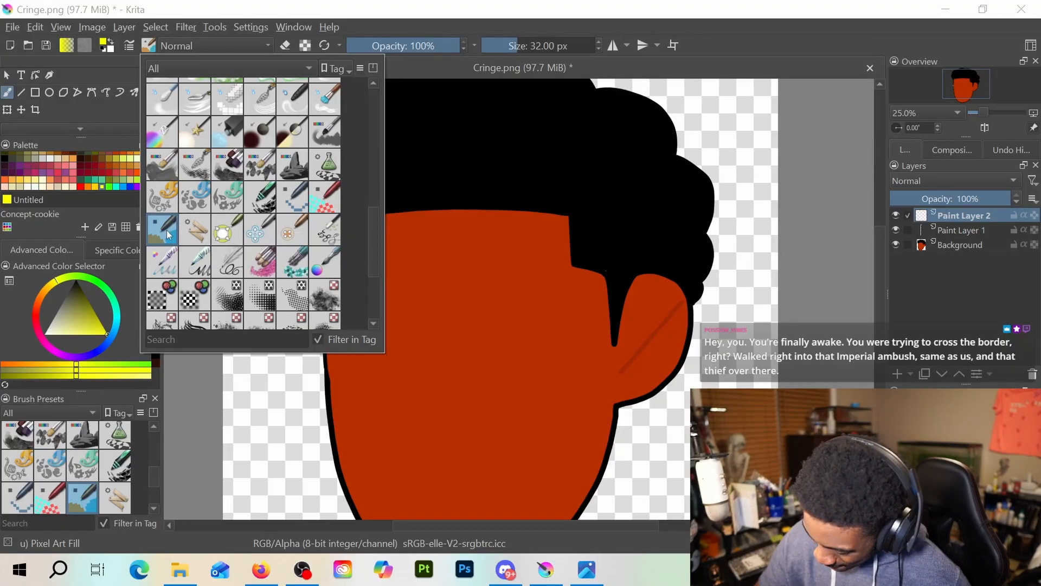
{"action": "left_click", "coordinate": [208, 430]}
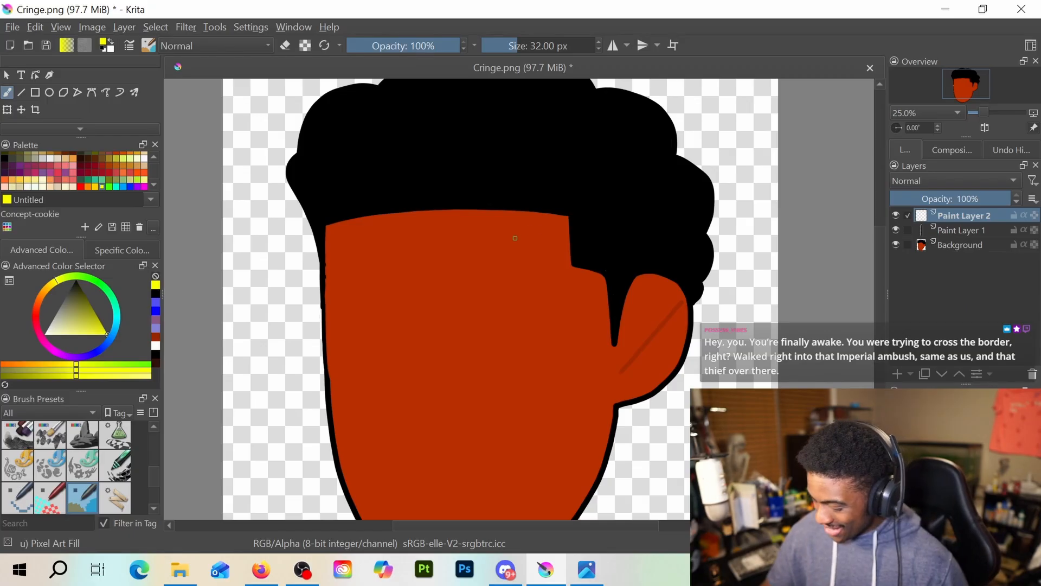
Undo a test stroke made at 32.00 px and set the brush size to 58.22 px
{"action": "left_click_drag", "start_coordinate": [486, 174], "coordinate": [466, 273]}
{"action": "key", "text": "ctrl+z"}
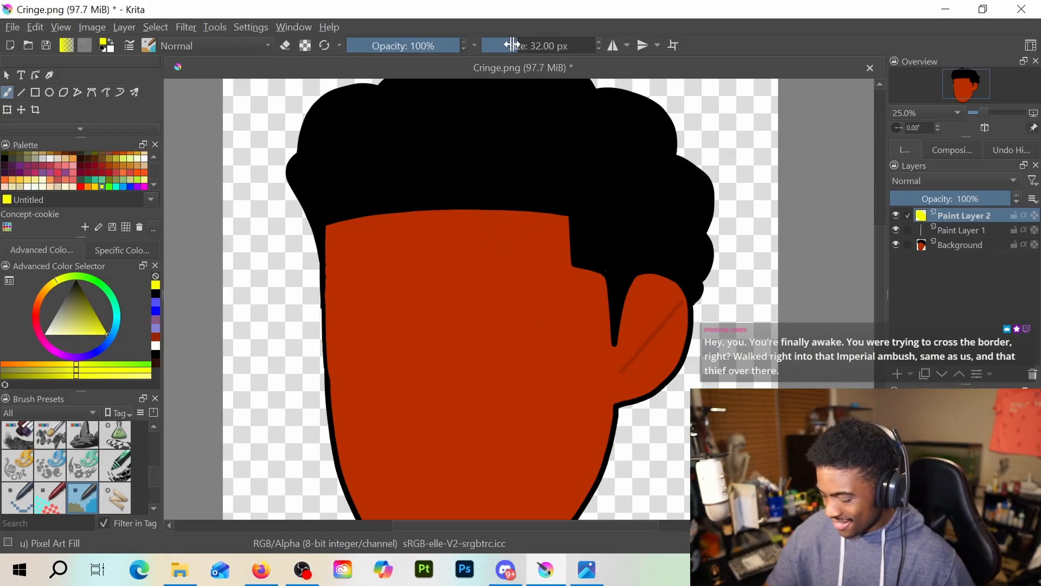
{"action": "left_click_drag", "start_coordinate": [502, 45], "coordinate": [564, 69]}
Try two curved yellow strokes forming the upper point of a star over the forehead, undoing both
{"action": "left_click_drag", "start_coordinate": [488, 158], "coordinate": [458, 280]}
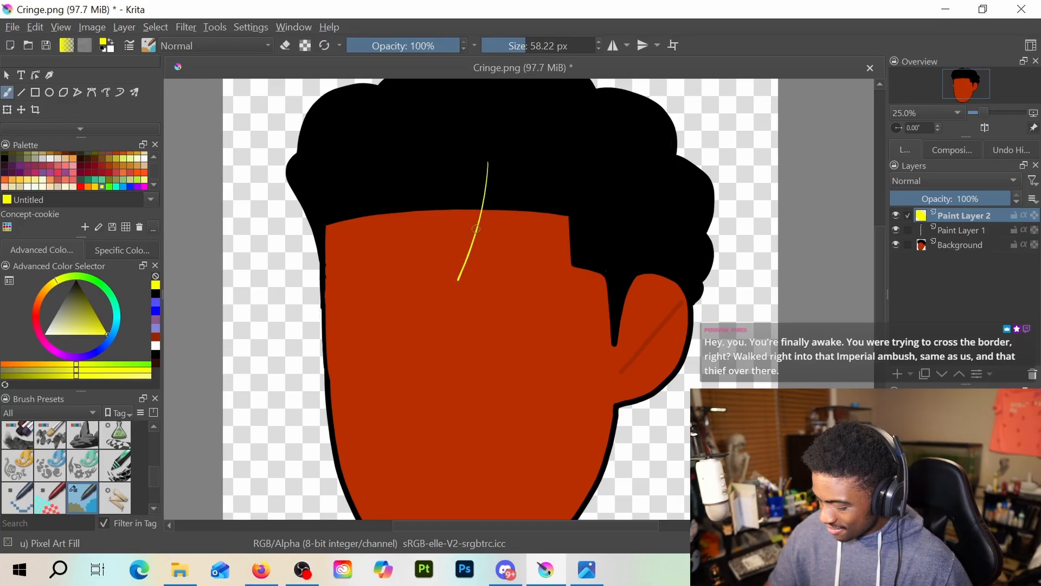
{"action": "mouse_move", "coordinate": [488, 159]}
{"action": "left_mouse_down"}
{"action": "mouse_move", "coordinate": [492, 219]}
{"action": "mouse_move", "coordinate": [540, 305]}
{"action": "left_mouse_up"}
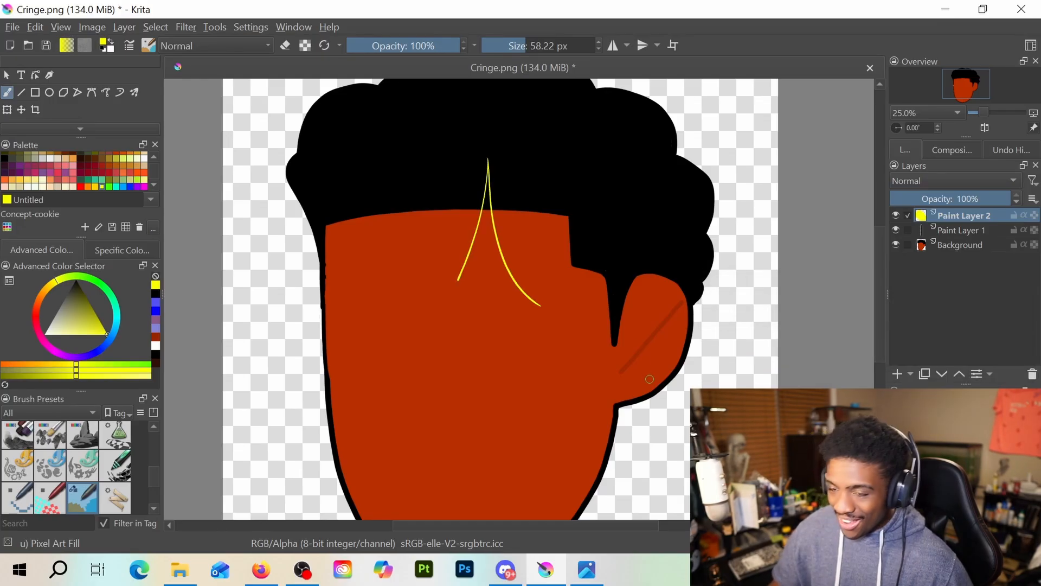
{"action": "key", "text": "ctrl+z"}
{"action": "key", "text": "ctrl+z"}
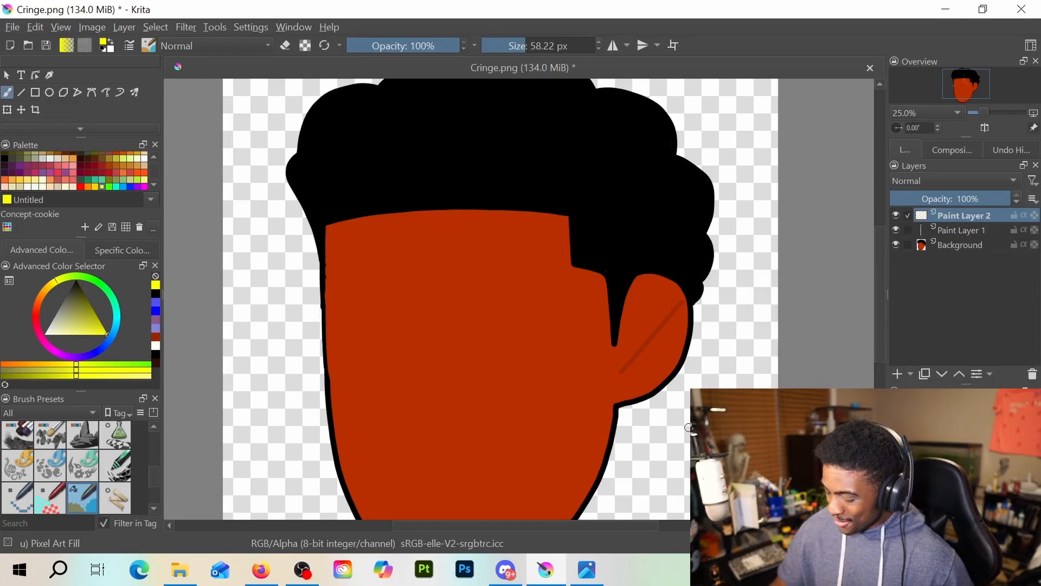
Try outlining mirrored yellow stars with horizontal mirroring about X 1632 px, undoing the strokes and turning mirroring off
{"action": "left_click", "coordinate": [613, 46]}
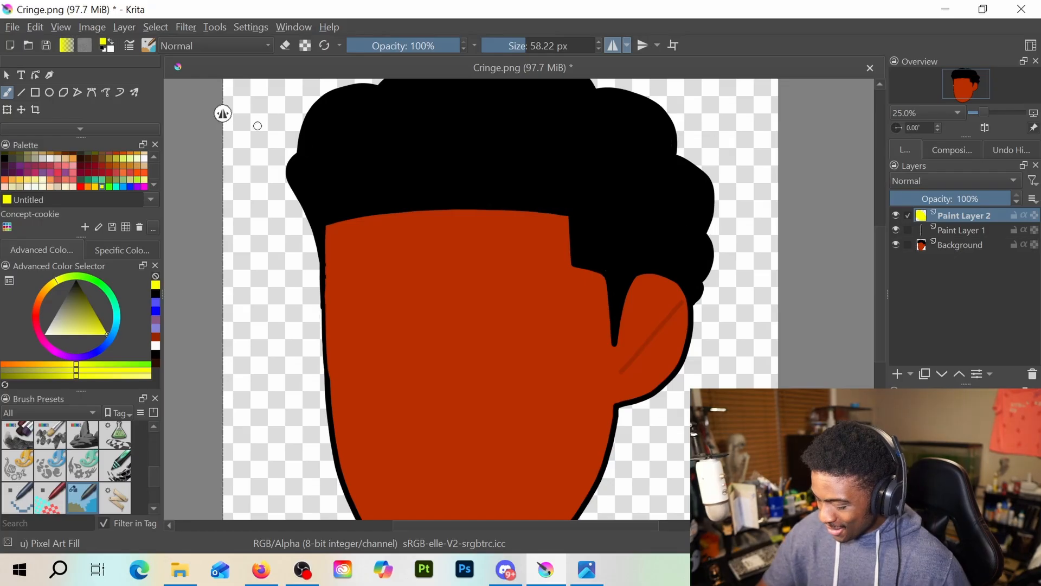
{"action": "left_click_drag", "start_coordinate": [222, 114], "coordinate": [444, 131]}
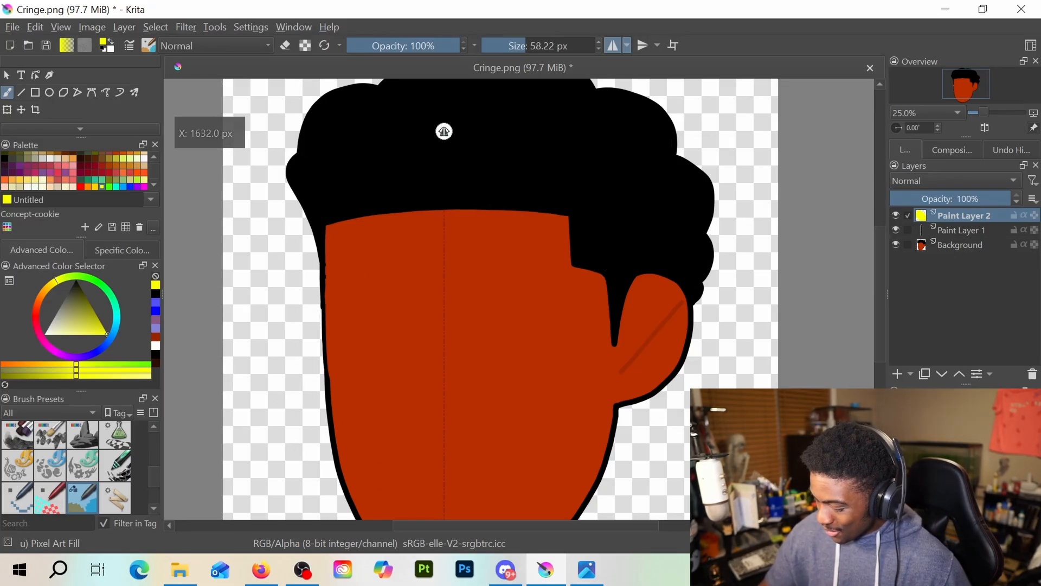
{"action": "mouse_move", "coordinate": [485, 247]}
{"action": "left_mouse_down"}
{"action": "mouse_move", "coordinate": [503, 153]}
{"action": "mouse_move", "coordinate": [536, 241]}
{"action": "mouse_move", "coordinate": [575, 260]}
{"action": "mouse_move", "coordinate": [535, 327]}
{"action": "mouse_move", "coordinate": [523, 398]}
{"action": "mouse_move", "coordinate": [494, 280]}
{"action": "left_mouse_up"}
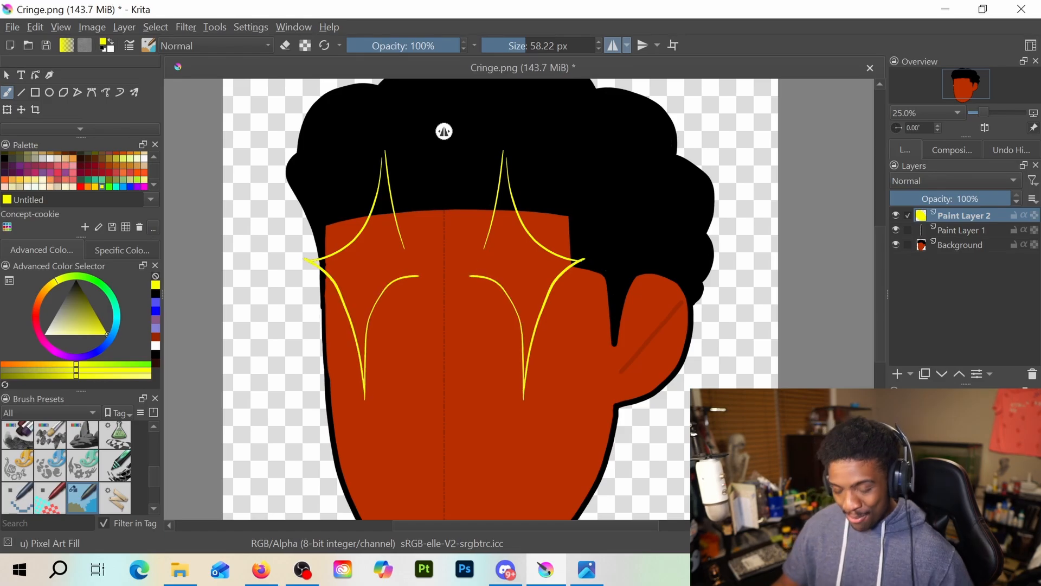
{"action": "key", "text": "ctrl+z"}
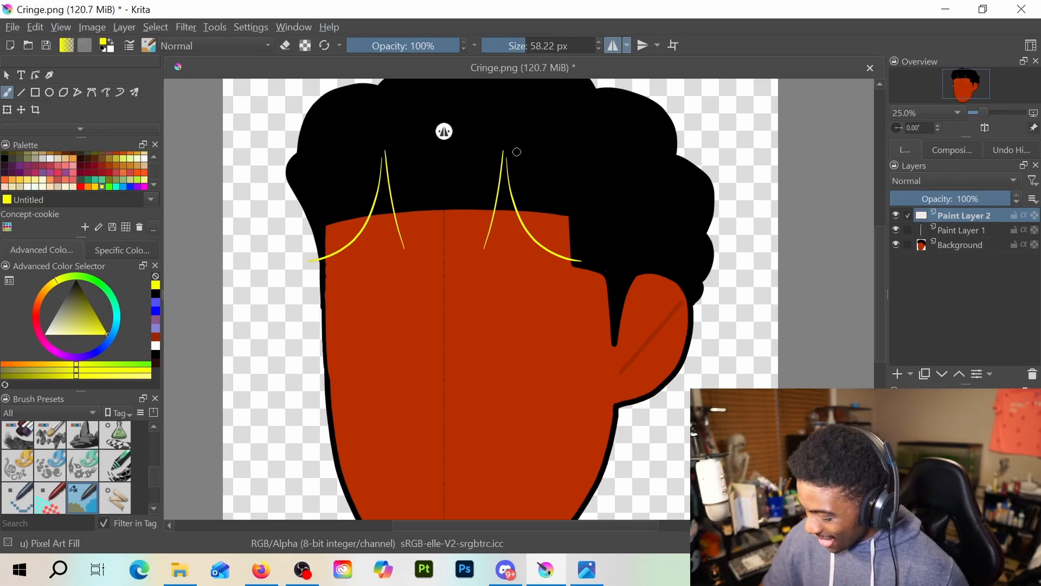
{"action": "key", "text": "ctrl+z"}
{"action": "key", "text": "ctrl+z"}
{"action": "mouse_move", "coordinate": [475, 264]}
{"action": "left_mouse_down"}
{"action": "mouse_move", "coordinate": [494, 119]}
{"action": "mouse_move", "coordinate": [519, 230]}
{"action": "mouse_move", "coordinate": [542, 257]}
{"action": "mouse_move", "coordinate": [613, 271]}
{"action": "mouse_move", "coordinate": [579, 282]}
{"action": "mouse_move", "coordinate": [532, 320]}
{"action": "mouse_move", "coordinate": [505, 452]}
{"action": "mouse_move", "coordinate": [494, 314]}
{"action": "mouse_move", "coordinate": [460, 284]}
{"action": "left_mouse_up"}
{"action": "key", "text": "ctrl+z"}
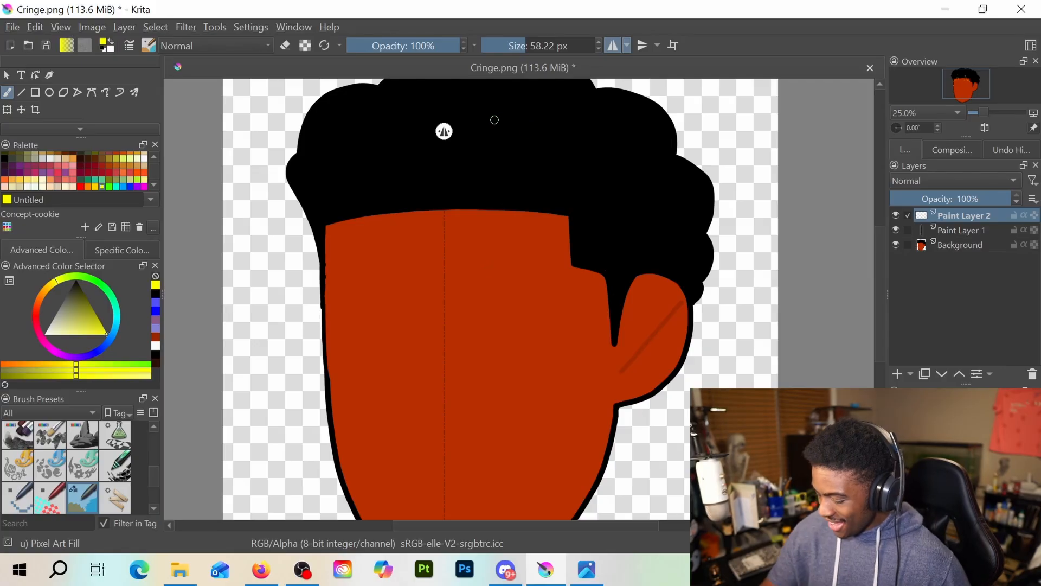
{"action": "left_click", "coordinate": [613, 45]}
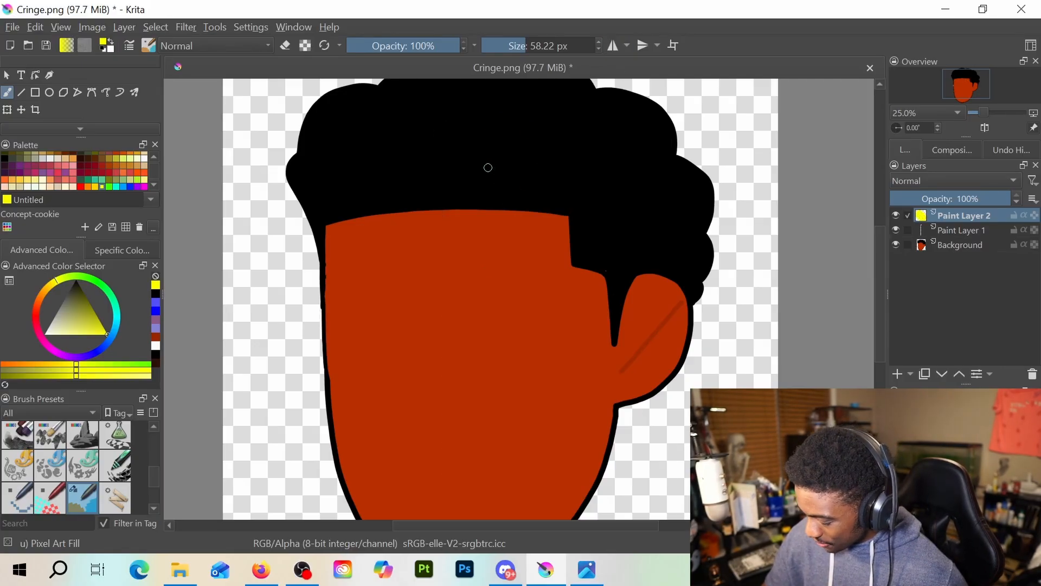
Try outlining one large four-pointed yellow star over the right half of the face without mirroring, undoing its strokes
{"action": "left_click_drag", "start_coordinate": [490, 159], "coordinate": [465, 263]}
{"action": "mouse_move", "coordinate": [490, 140]}
{"action": "left_mouse_down"}
{"action": "mouse_move", "coordinate": [512, 250]}
{"action": "mouse_move", "coordinate": [569, 285]}
{"action": "left_mouse_up"}
{"action": "key", "text": "ctrl+z"}
{"action": "key", "text": "ctrl+z"}
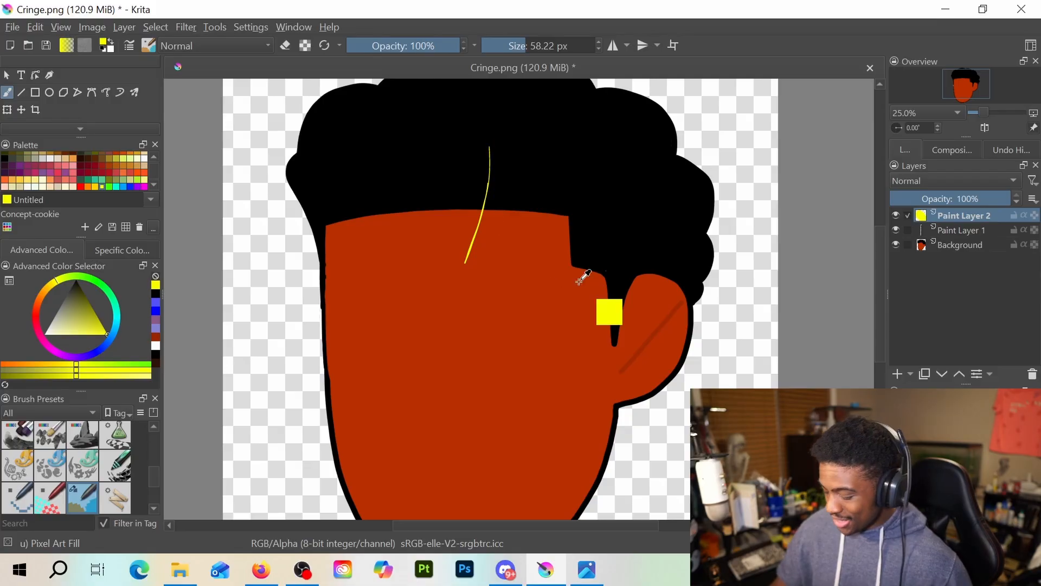
{"action": "mouse_move", "coordinate": [466, 274]}
{"action": "left_mouse_down"}
{"action": "mouse_move", "coordinate": [495, 129]}
{"action": "mouse_move", "coordinate": [505, 228]}
{"action": "mouse_move", "coordinate": [530, 267]}
{"action": "mouse_move", "coordinate": [586, 286]}
{"action": "mouse_move", "coordinate": [538, 307]}
{"action": "mouse_move", "coordinate": [511, 344]}
{"action": "mouse_move", "coordinate": [495, 436]}
{"action": "mouse_move", "coordinate": [487, 333]}
{"action": "mouse_move", "coordinate": [472, 310]}
{"action": "left_mouse_up"}
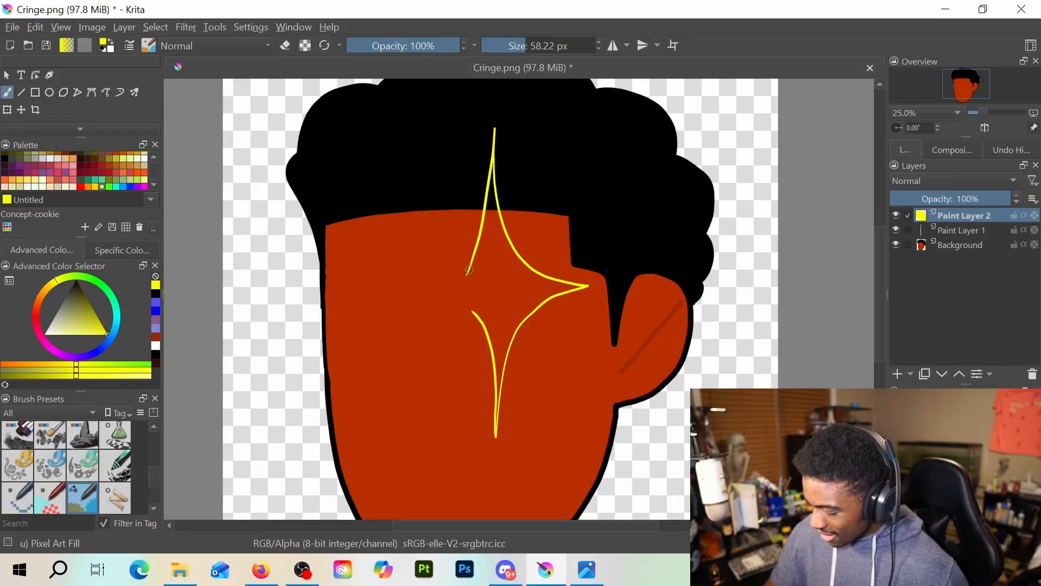
{"action": "mouse_move", "coordinate": [466, 274]}
{"action": "left_mouse_down"}
{"action": "mouse_move", "coordinate": [445, 301]}
{"action": "mouse_move", "coordinate": [471, 311]}
{"action": "left_mouse_up"}
{"action": "key", "text": "ctrl+z"}
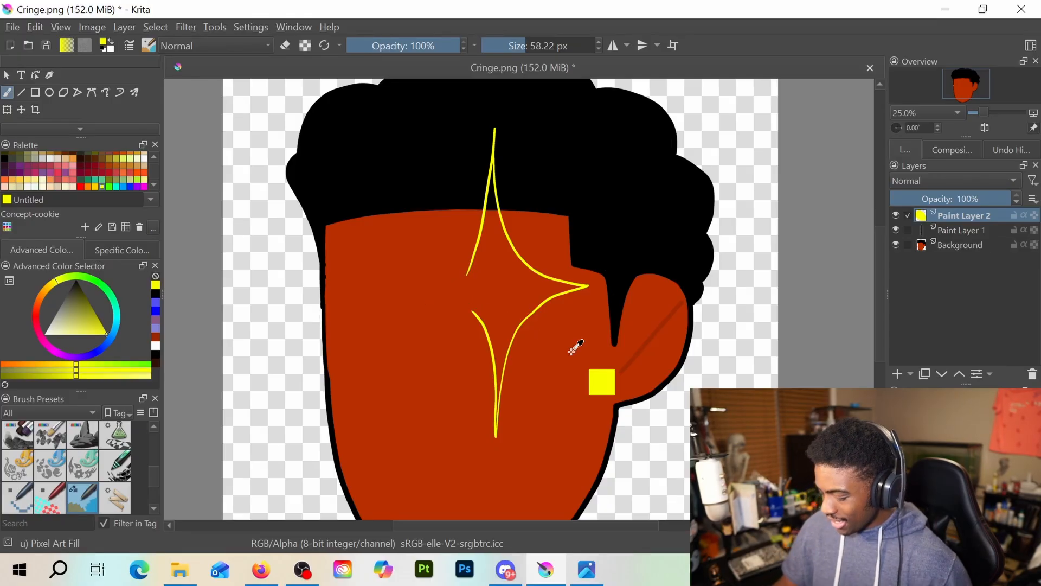
{"action": "key", "text": "ctrl+z"}
Redraw the outline of a four-pointed yellow star over the left eye area, reaching past the face's left edge
{"action": "scroll", "coordinate": [552, 304], "scroll_direction": "down", "scroll_amount": 1}
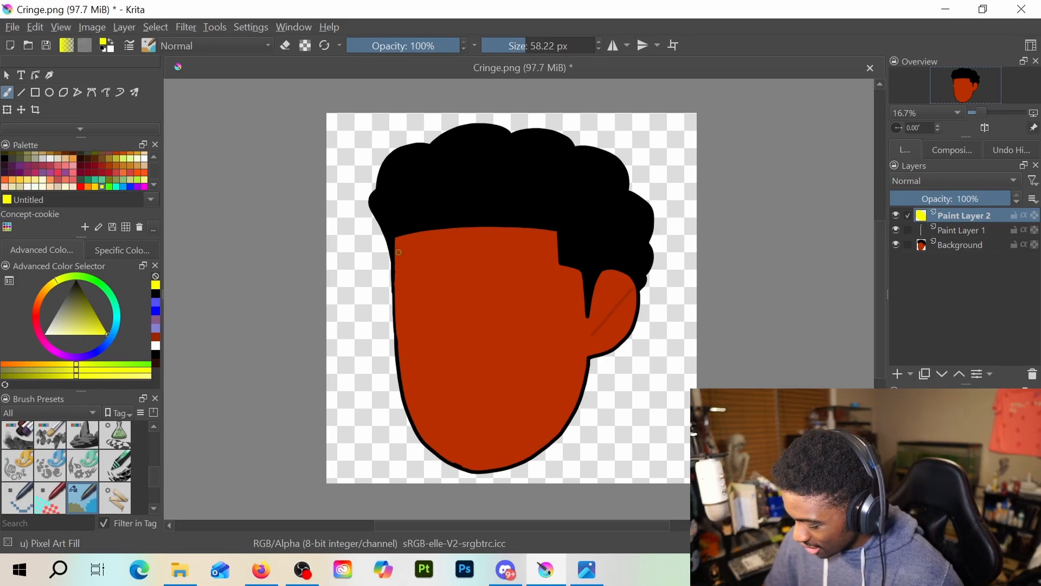
{"action": "mouse_move", "coordinate": [403, 268]}
{"action": "left_mouse_down"}
{"action": "mouse_move", "coordinate": [404, 199]}
{"action": "mouse_move", "coordinate": [416, 257]}
{"action": "mouse_move", "coordinate": [468, 269]}
{"action": "left_mouse_up"}
{"action": "key", "text": "ctrl+z"}
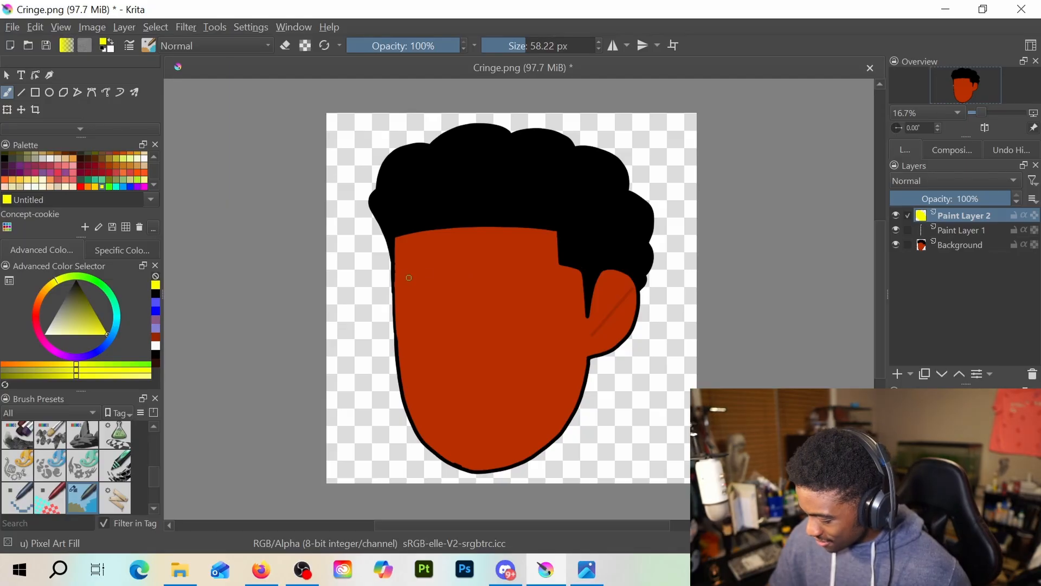
{"action": "mouse_move", "coordinate": [401, 281]}
{"action": "left_mouse_down"}
{"action": "mouse_move", "coordinate": [420, 190]}
{"action": "mouse_move", "coordinate": [436, 261]}
{"action": "mouse_move", "coordinate": [483, 280]}
{"action": "mouse_move", "coordinate": [458, 284]}
{"action": "mouse_move", "coordinate": [424, 329]}
{"action": "left_mouse_up"}
{"action": "key", "text": "ctrl+z"}
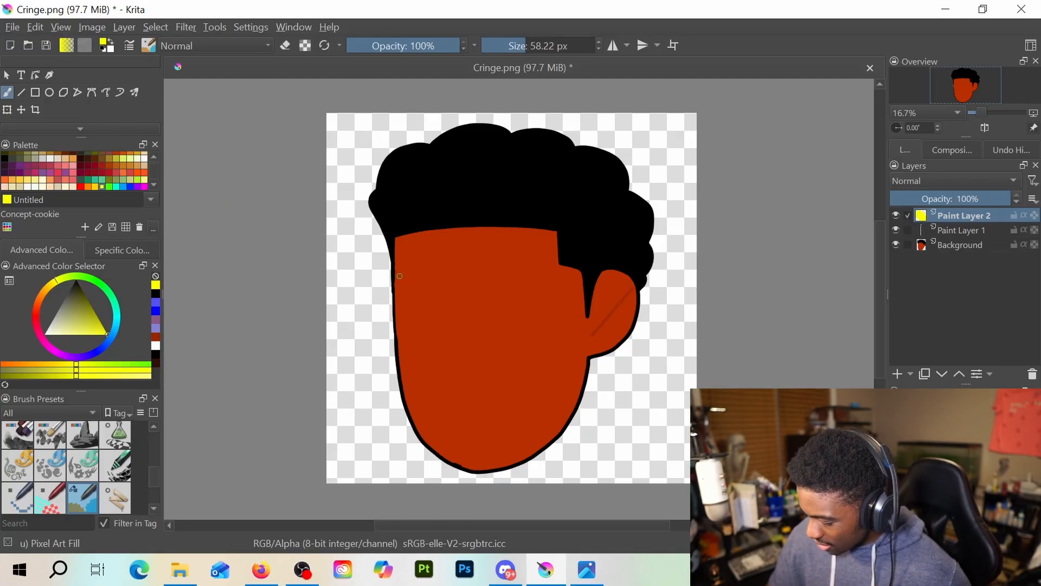
{"action": "mouse_move", "coordinate": [401, 283]}
{"action": "left_mouse_down"}
{"action": "mouse_move", "coordinate": [409, 200]}
{"action": "mouse_move", "coordinate": [415, 259]}
{"action": "mouse_move", "coordinate": [436, 278]}
{"action": "mouse_move", "coordinate": [467, 279]}
{"action": "mouse_move", "coordinate": [416, 318]}
{"action": "mouse_move", "coordinate": [409, 379]}
{"action": "mouse_move", "coordinate": [401, 316]}
{"action": "mouse_move", "coordinate": [366, 298]}
{"action": "mouse_move", "coordinate": [390, 280]}
{"action": "mouse_move", "coordinate": [351, 292]}
{"action": "left_mouse_up"}
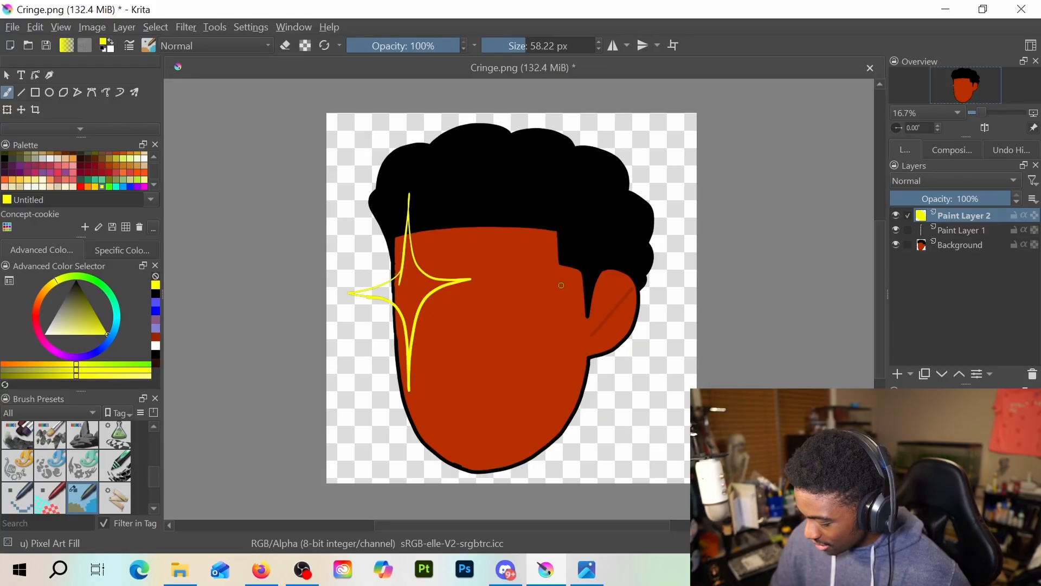
Try outlining a second four-pointed yellow star over the right eye area, undoing its strokes
{"action": "mouse_move", "coordinate": [505, 278]}
{"action": "left_mouse_down"}
{"action": "mouse_move", "coordinate": [519, 203]}
{"action": "mouse_move", "coordinate": [541, 277]}
{"action": "mouse_move", "coordinate": [588, 288]}
{"action": "mouse_move", "coordinate": [527, 332]}
{"action": "mouse_move", "coordinate": [519, 373]}
{"action": "mouse_move", "coordinate": [506, 297]}
{"action": "mouse_move", "coordinate": [461, 292]}
{"action": "mouse_move", "coordinate": [497, 296]}
{"action": "left_mouse_up"}
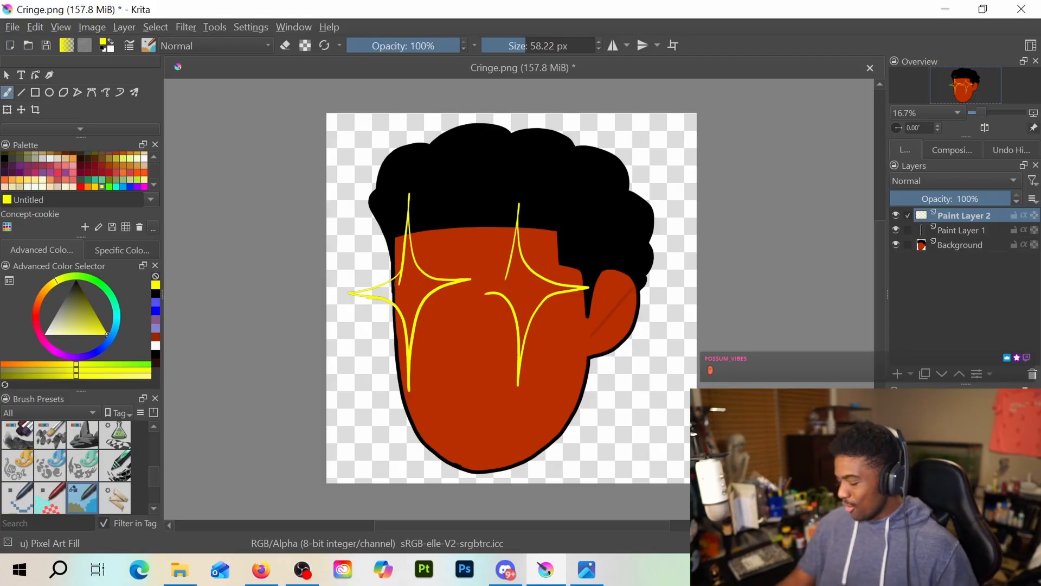
{"action": "key", "text": "ctrl+z"}
{"action": "key", "text": "ctrl+z"}
Trim the stray line end at the left star's upper-left inner corner with the Eraser Circle brush and return to Pixel Art Fill
{"action": "key", "text": "e"}
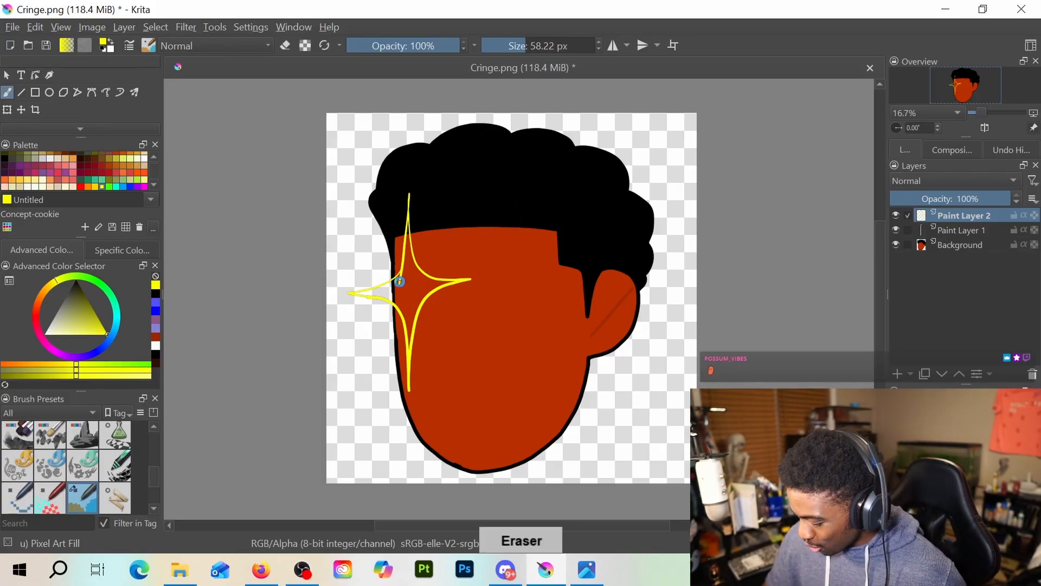
{"action": "key", "text": "e"}
{"action": "key", "text": "e"}
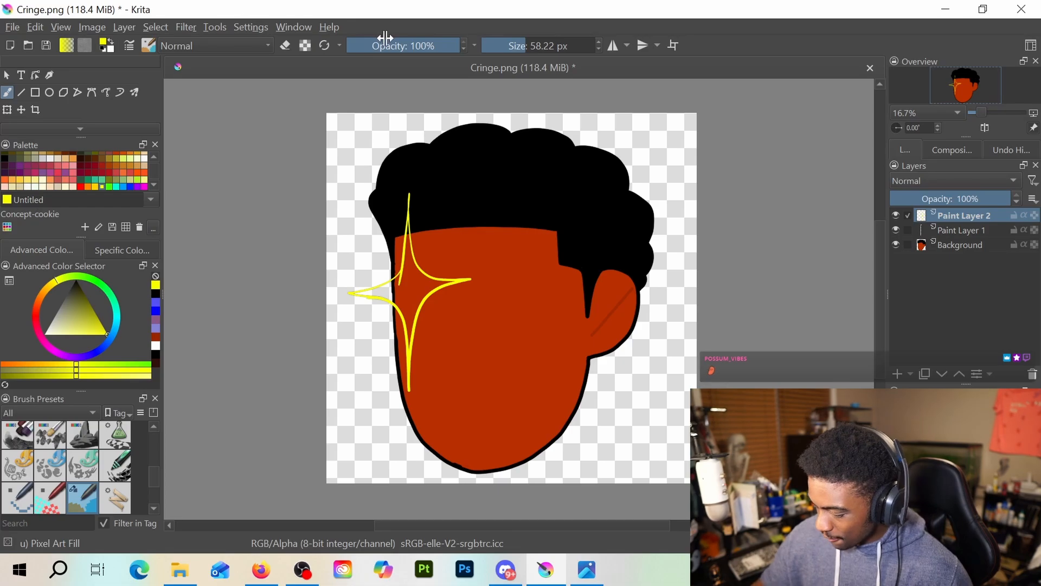
{"action": "key", "text": "e"}
{"action": "key", "text": "ctrl+t"}
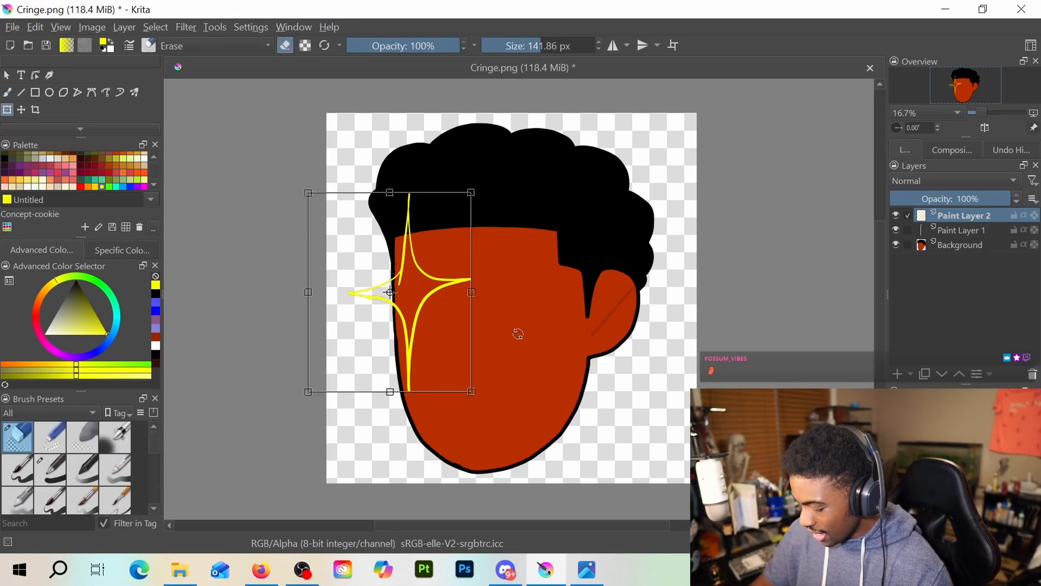
{"action": "left_click", "coordinate": [7, 93]}
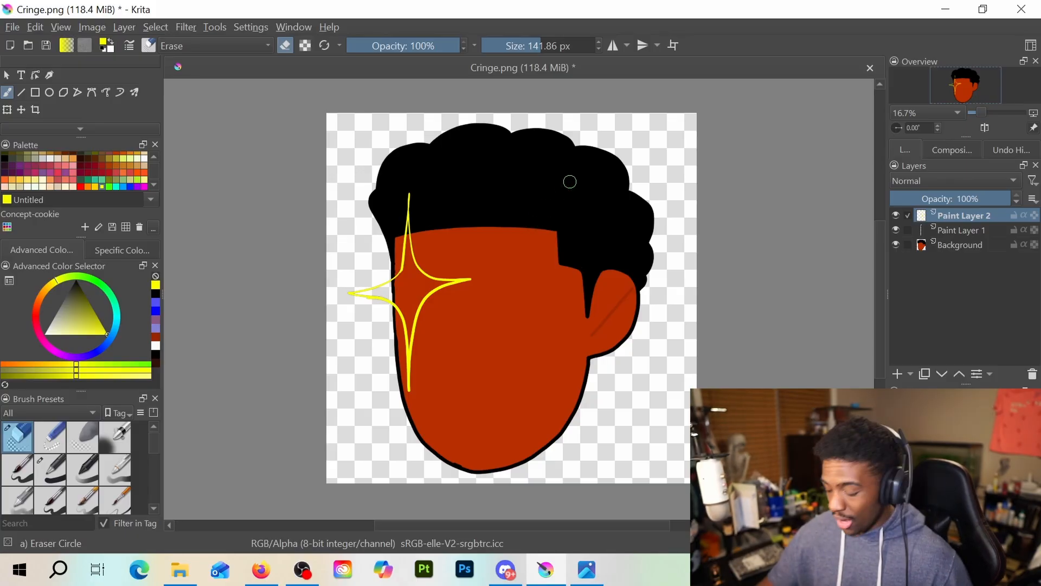
{"action": "key", "text": "e"}
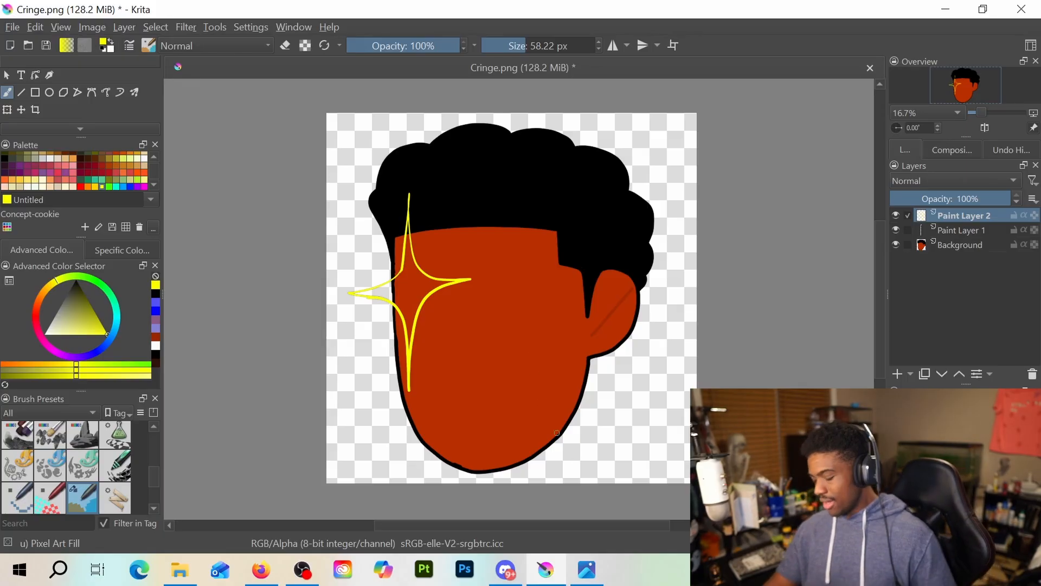
Erase the yellow star over the left eye area with the Eraser Circle brush at 141.86 px
{"action": "key", "text": "e"}
{"action": "mouse_move", "coordinate": [425, 188]}
{"action": "left_mouse_down"}
{"action": "mouse_move", "coordinate": [376, 344]}
{"action": "mouse_move", "coordinate": [380, 251]}
{"action": "mouse_move", "coordinate": [415, 182]}
{"action": "mouse_move", "coordinate": [399, 226]}
{"action": "mouse_move", "coordinate": [406, 381]}
{"action": "left_mouse_up"}
{"action": "key", "text": "e"}
{"action": "key", "text": "e"}
{"action": "mouse_move", "coordinate": [416, 259]}
{"action": "left_mouse_down"}
{"action": "mouse_move", "coordinate": [398, 321]}
{"action": "mouse_move", "coordinate": [443, 268]}
{"action": "mouse_move", "coordinate": [471, 271]}
{"action": "mouse_move", "coordinate": [458, 293]}
{"action": "left_mouse_up"}
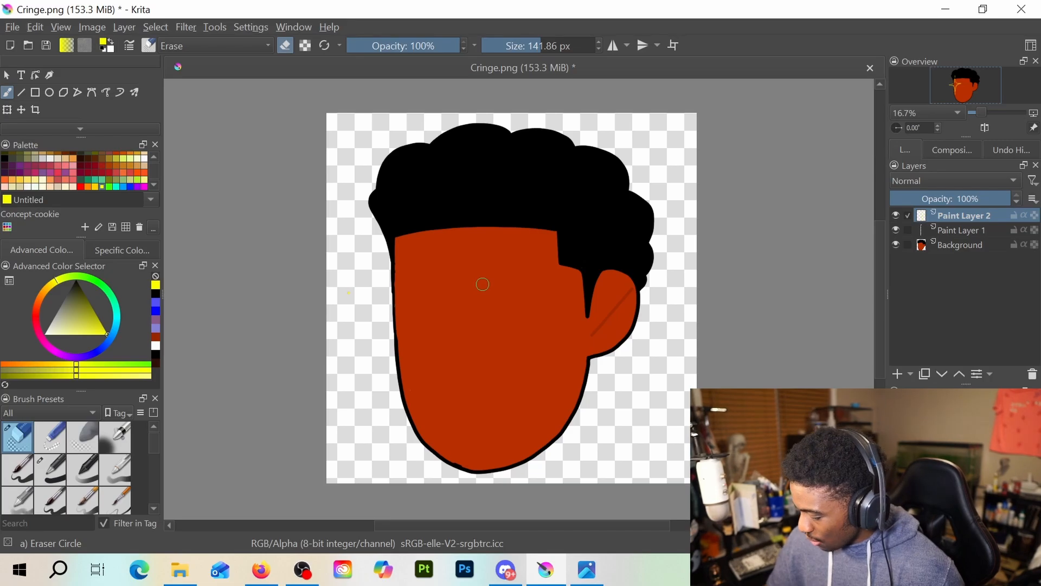
Try outlining a four-pointed yellow star over the right eye area with the Pixel Art Fill brush and undo its strokes
{"action": "key", "text": "e"}
{"action": "mouse_move", "coordinate": [496, 279]}
{"action": "left_mouse_down"}
{"action": "mouse_move", "coordinate": [505, 202]}
{"action": "mouse_move", "coordinate": [508, 256]}
{"action": "mouse_move", "coordinate": [527, 283]}
{"action": "mouse_move", "coordinate": [570, 297]}
{"action": "mouse_move", "coordinate": [535, 306]}
{"action": "mouse_move", "coordinate": [512, 342]}
{"action": "mouse_move", "coordinate": [502, 401]}
{"action": "mouse_move", "coordinate": [494, 318]}
{"action": "mouse_move", "coordinate": [473, 310]}
{"action": "mouse_move", "coordinate": [476, 291]}
{"action": "mouse_move", "coordinate": [447, 297]}
{"action": "mouse_move", "coordinate": [496, 314]}
{"action": "left_mouse_up"}
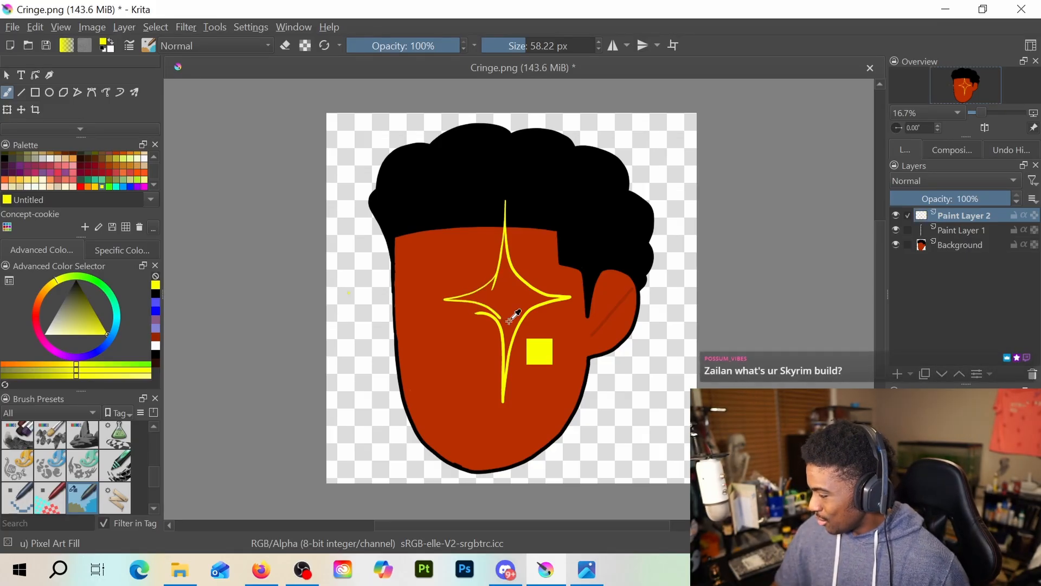
{"action": "key", "text": "ctrl+z"}
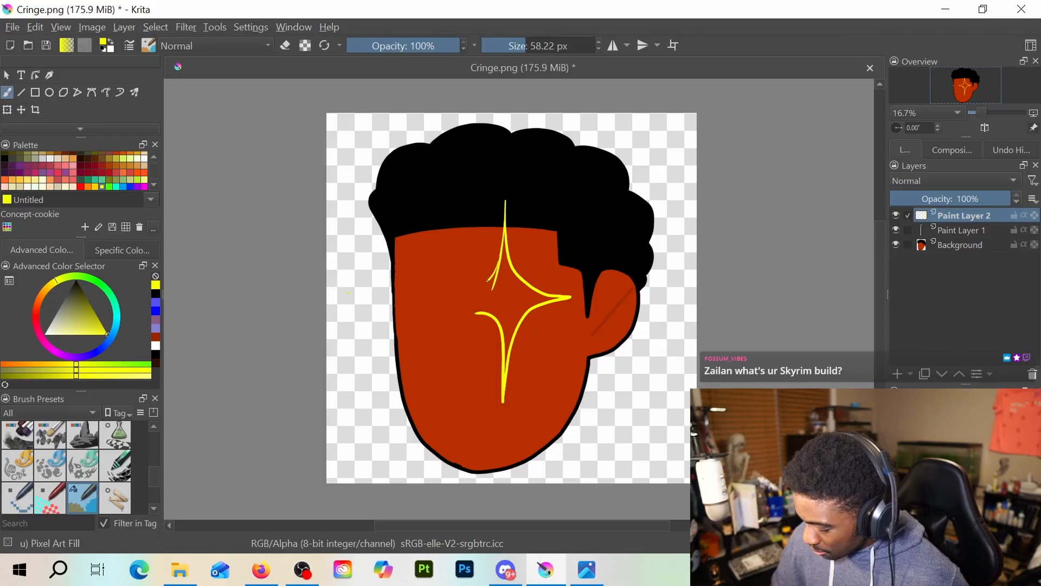
{"action": "key", "text": "ctrl+z"}
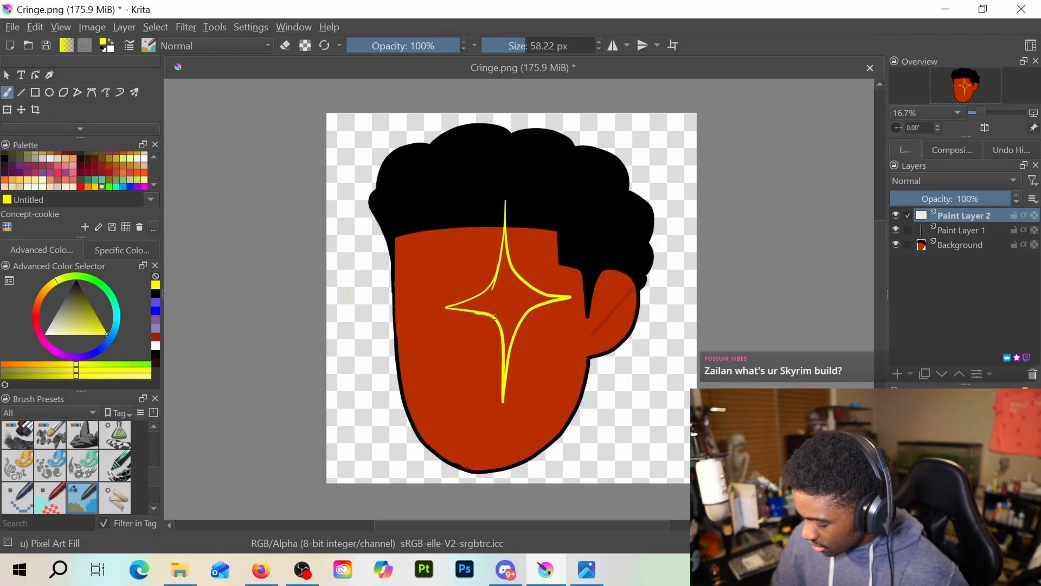
{"action": "key", "text": "ctrl+z"}
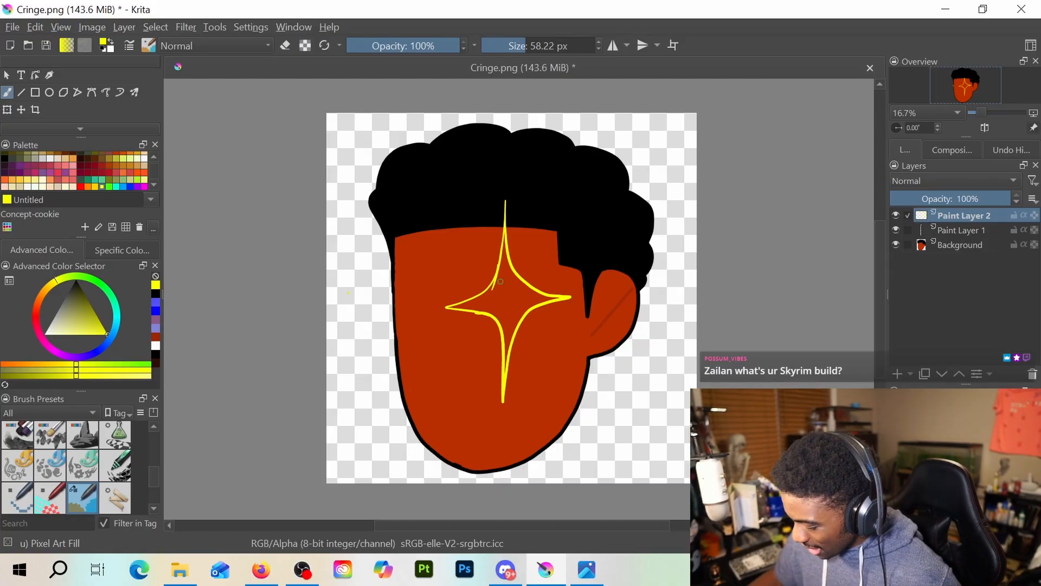
{"action": "scroll", "coordinate": [467, 267], "scroll_direction": "up", "scroll_amount": 2}
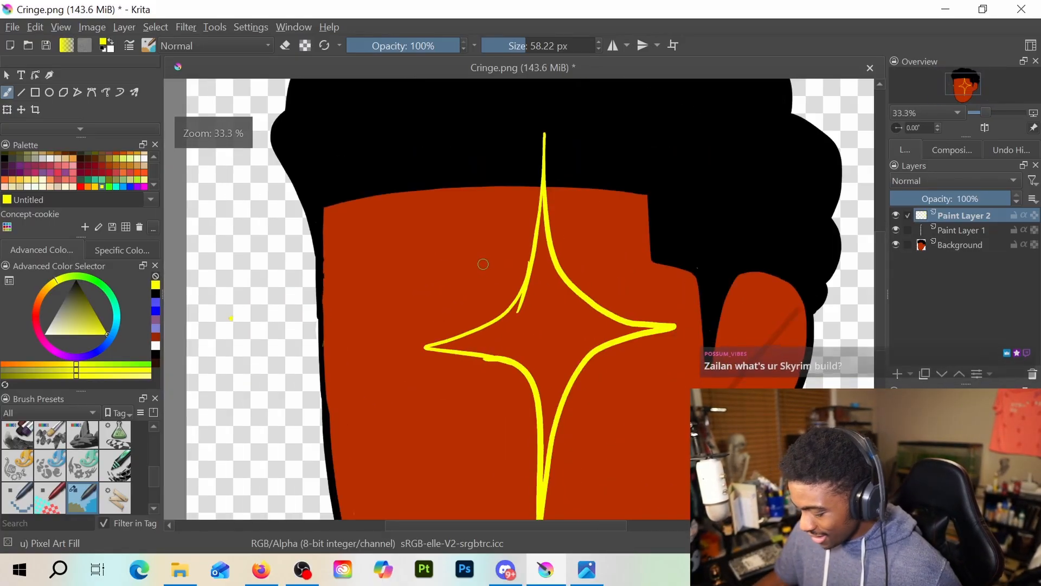
{"action": "key", "text": "ctrl+z"}
{"action": "key", "text": "ctrl+z"}
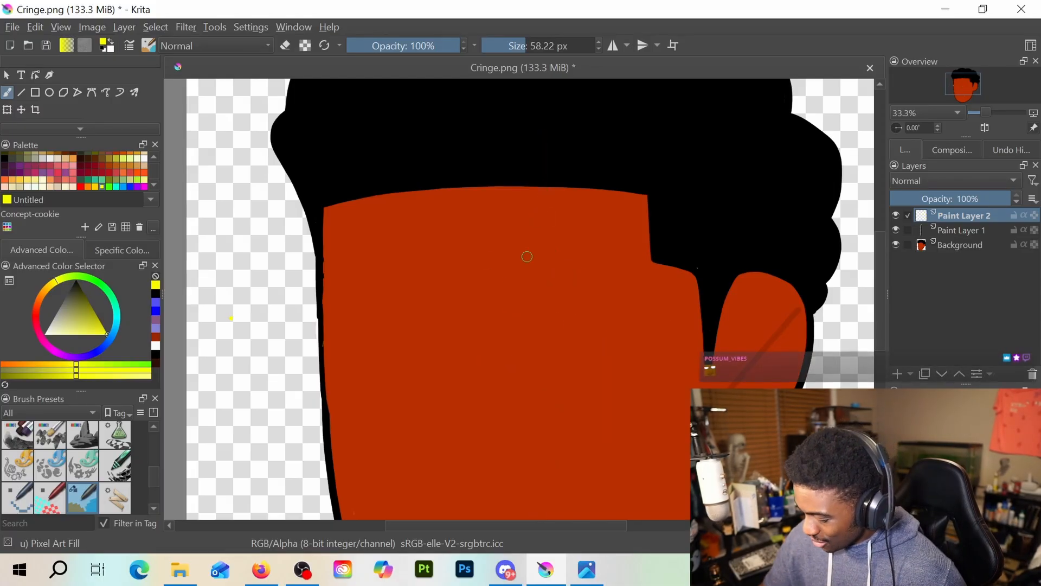
Outline a four-pointed yellow star over the right eye area, its upper point reaching into the hair and its right point near the sideburn
{"action": "mouse_move", "coordinate": [526, 275]}
{"action": "left_mouse_down"}
{"action": "mouse_move", "coordinate": [547, 102]}
{"action": "mouse_move", "coordinate": [568, 240]}
{"action": "left_mouse_up"}
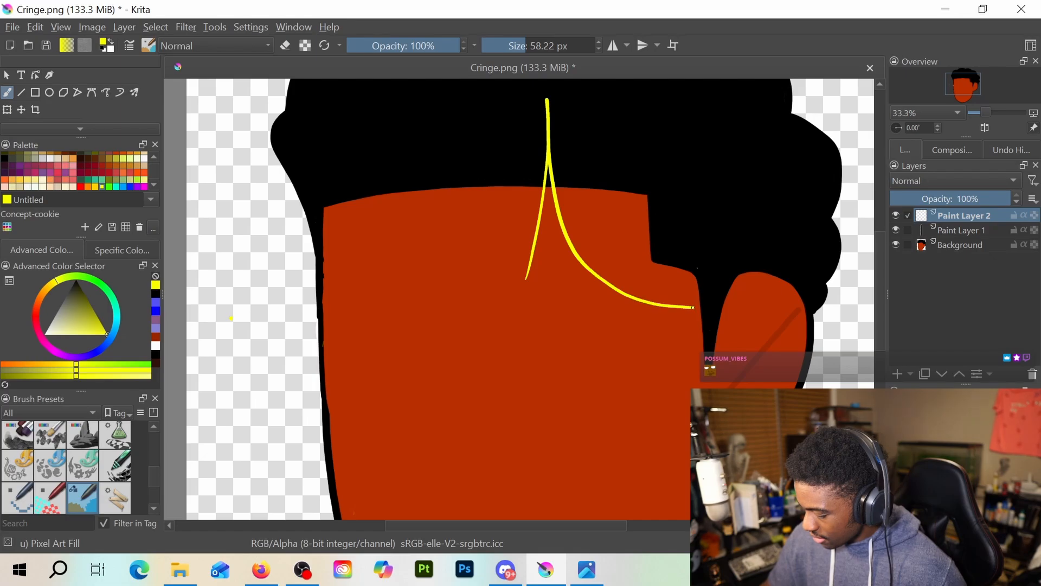
{"action": "mouse_move", "coordinate": [694, 307]}
{"action": "left_mouse_down"}
{"action": "mouse_move", "coordinate": [596, 326]}
{"action": "mouse_move", "coordinate": [563, 393]}
{"action": "mouse_move", "coordinate": [549, 504]}
{"action": "mouse_move", "coordinate": [537, 356]}
{"action": "mouse_move", "coordinate": [510, 320]}
{"action": "left_mouse_up"}
{"action": "key", "text": "e"}
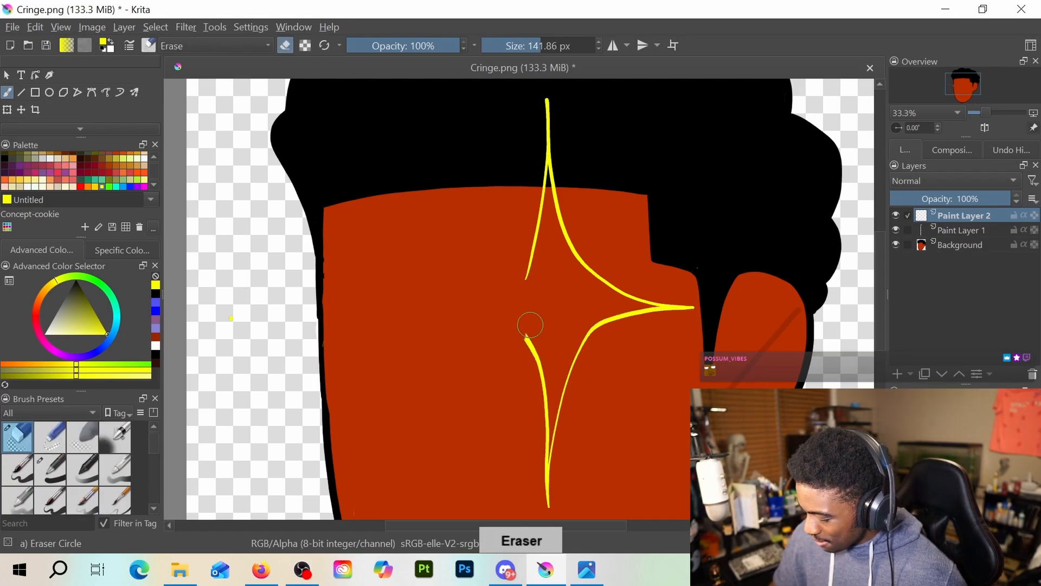
{"action": "key", "text": "e"}
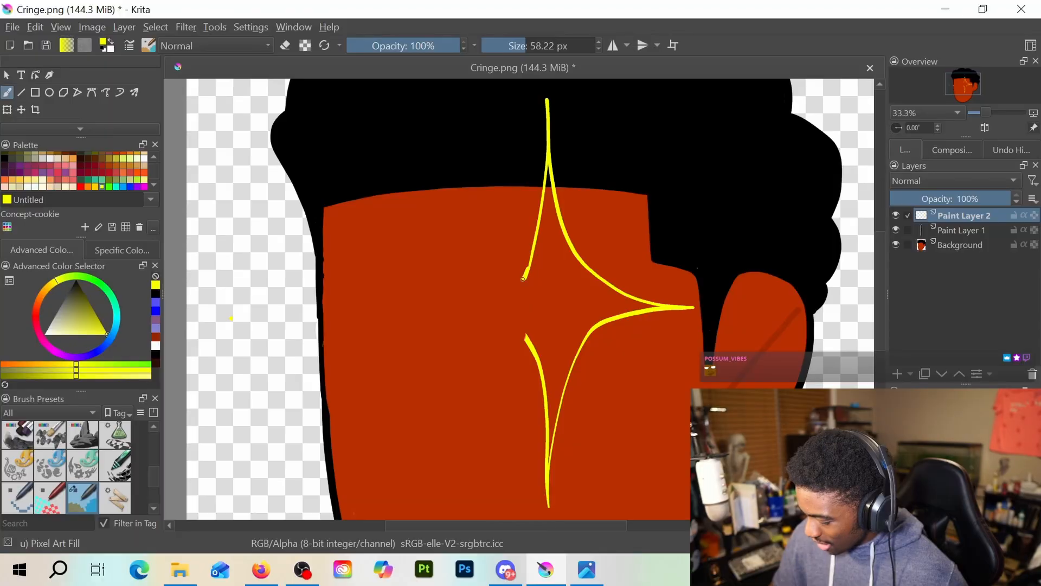
{"action": "left_click_drag", "start_coordinate": [526, 280], "coordinate": [432, 324]}
Trim the stray line ends at the star's two left inner corners with the Eraser Circle brush and return to Pixel Art Fill
{"action": "key", "text": "e"}
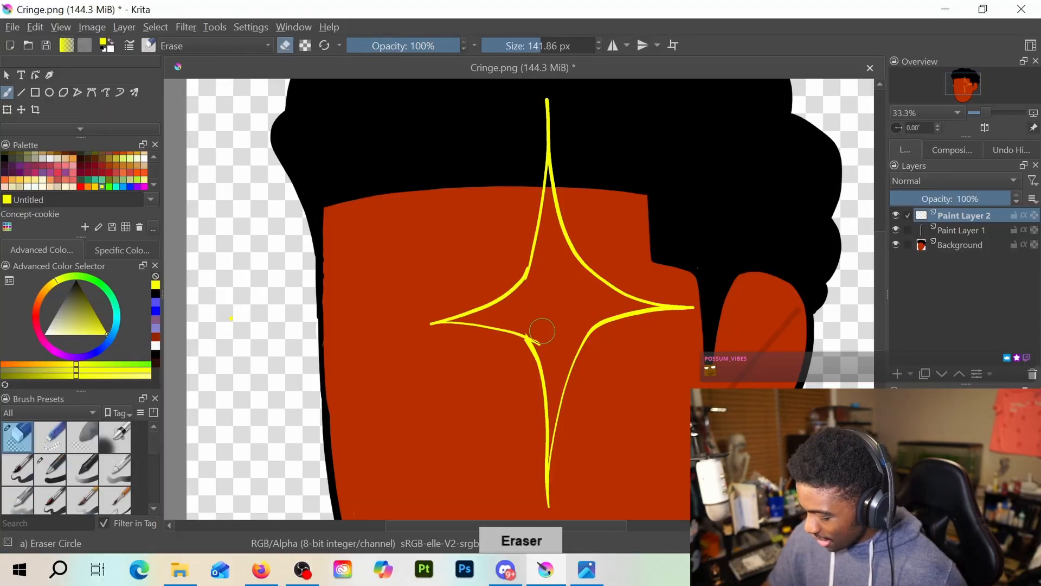
{"action": "left_click_drag", "start_coordinate": [527, 327], "coordinate": [532, 335]}
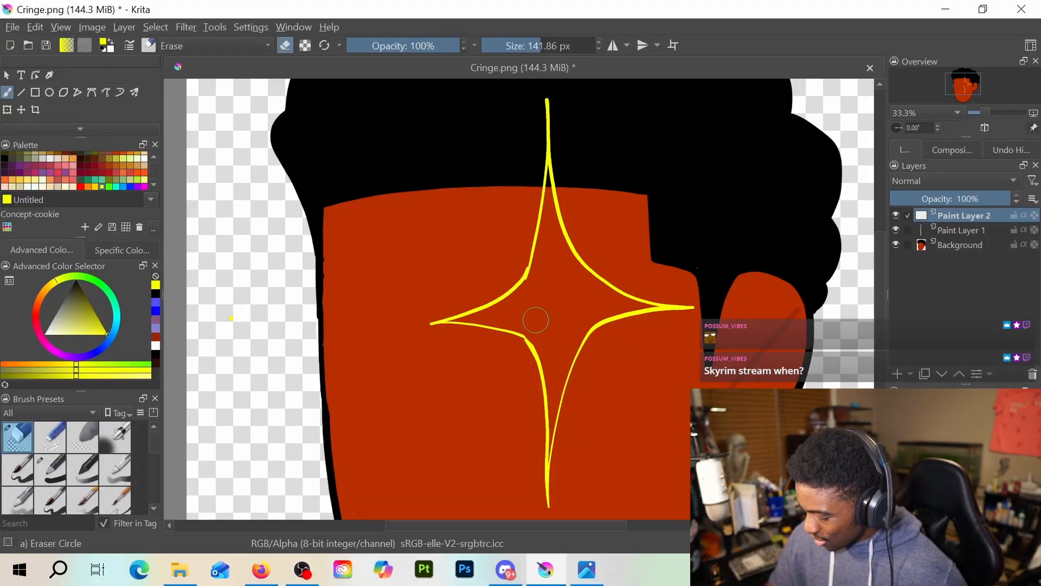
{"action": "key", "text": "e"}
{"action": "key", "text": "e"}
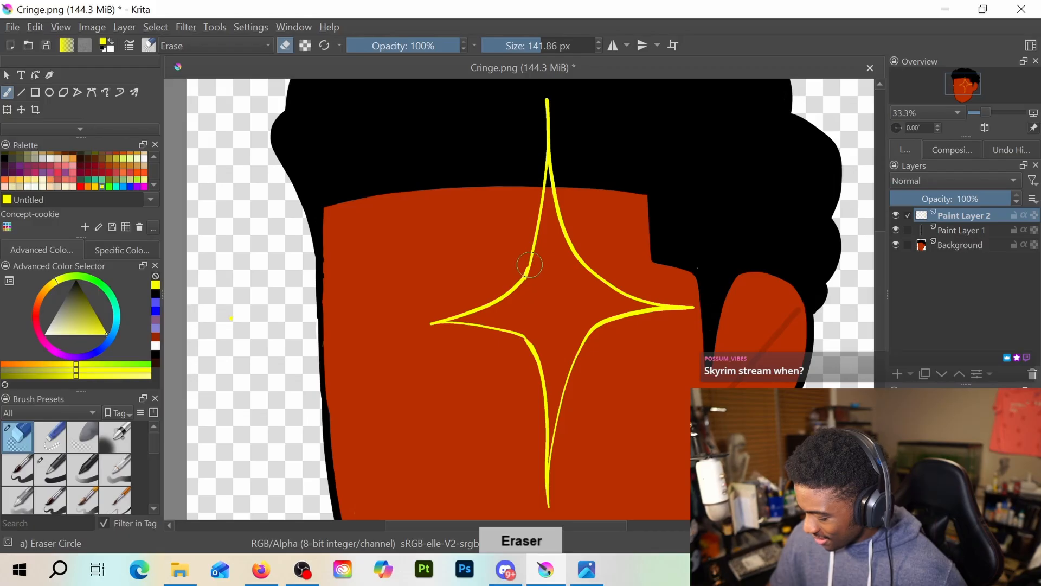
{"action": "key", "text": "e"}
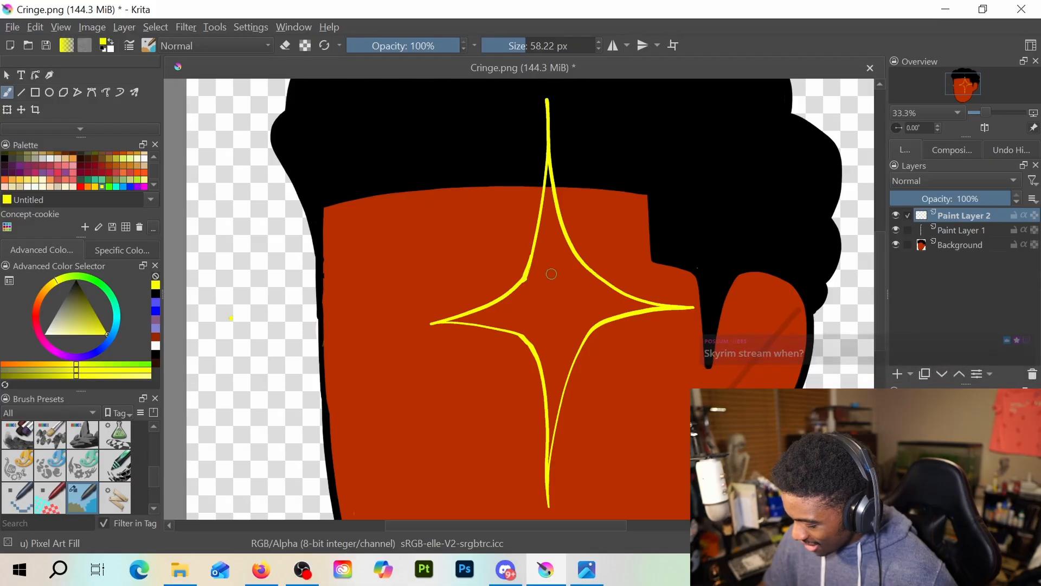
Select the area inside the star outline by contiguous selection and fill it with yellow
{"action": "scroll", "coordinate": [609, 259], "scroll_direction": "down", "scroll_amount": 2}
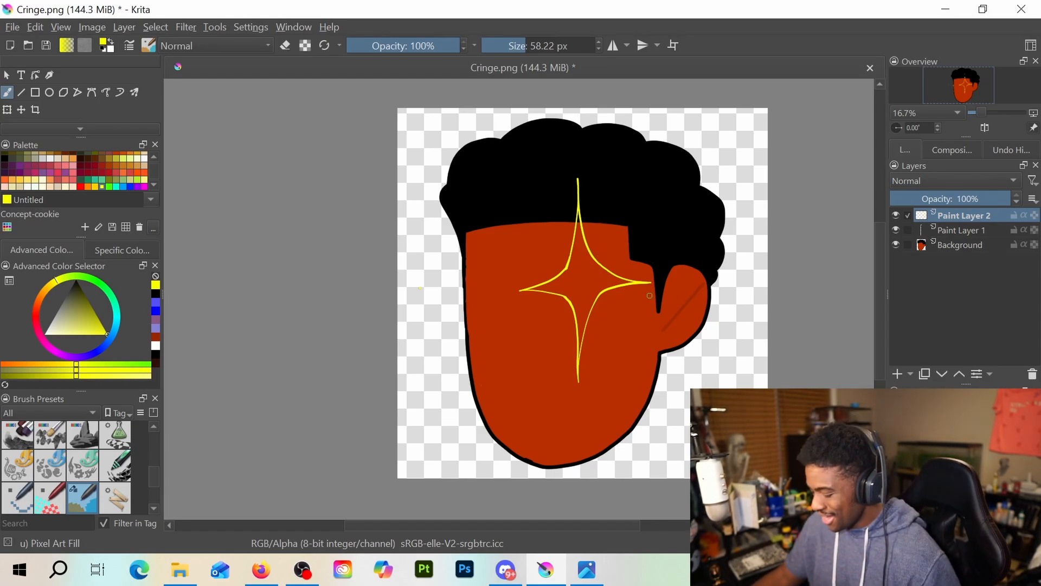
{"action": "scroll", "coordinate": [74, 96], "scroll_direction": "down", "scroll_amount": 3}
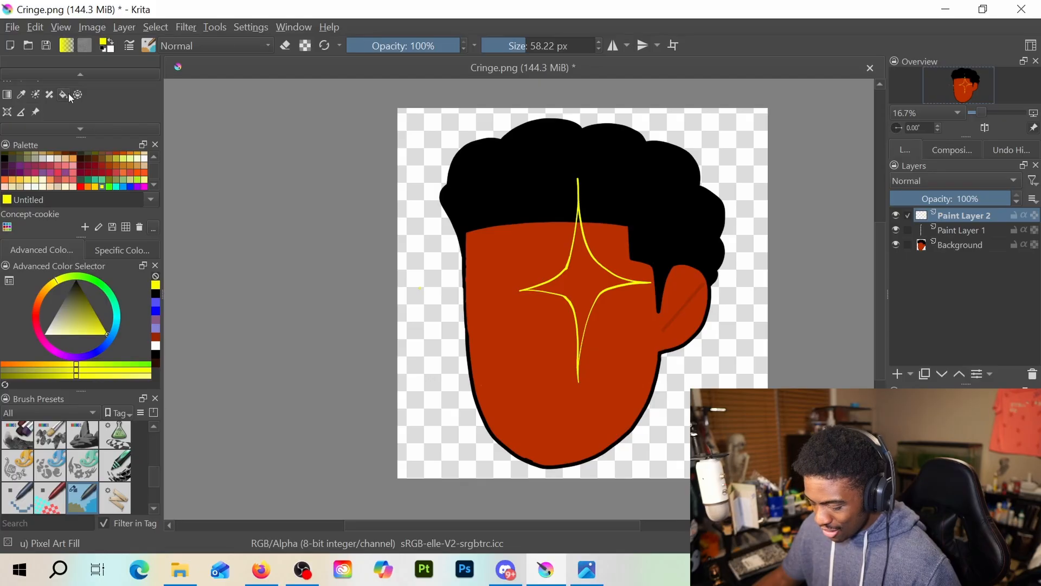
{"action": "left_click", "coordinate": [65, 112]}
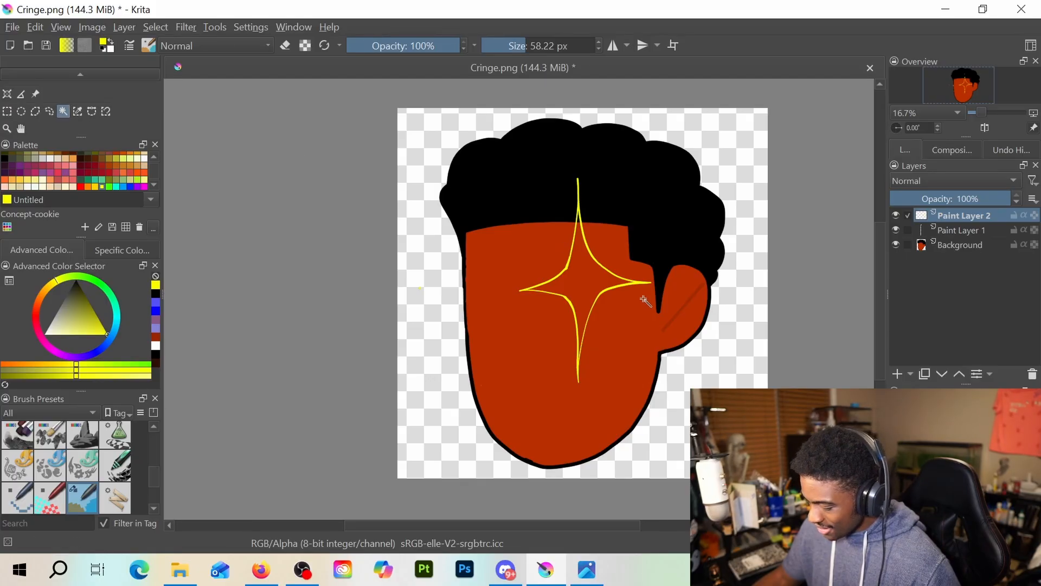
{"action": "left_click", "coordinate": [589, 282]}
{"action": "scroll", "coordinate": [590, 282], "scroll_direction": "up", "scroll_amount": 2}
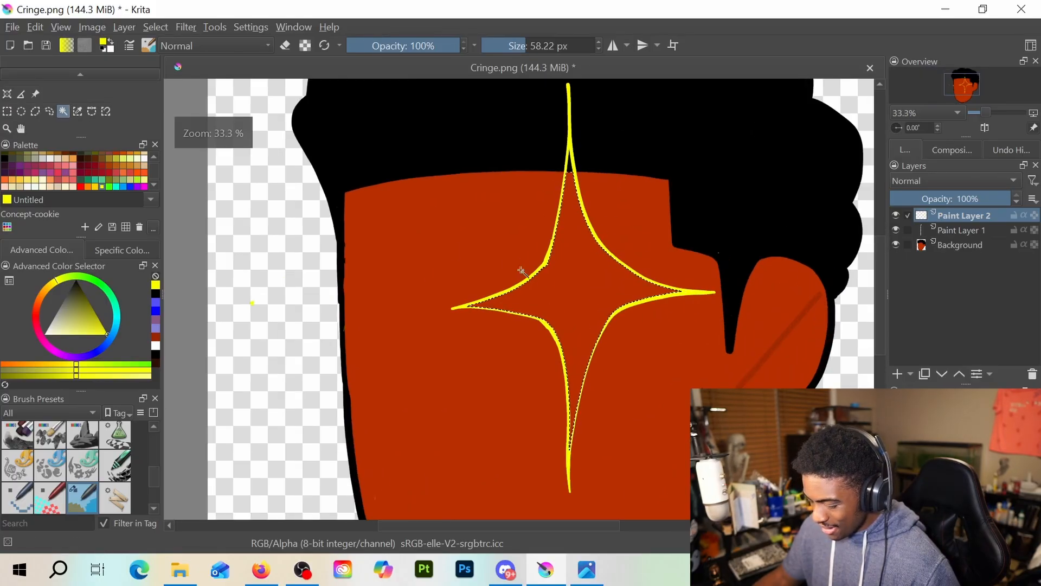
{"action": "scroll", "coordinate": [69, 95], "scroll_direction": "up", "scroll_amount": 2}
{"action": "left_click", "coordinate": [62, 109]}
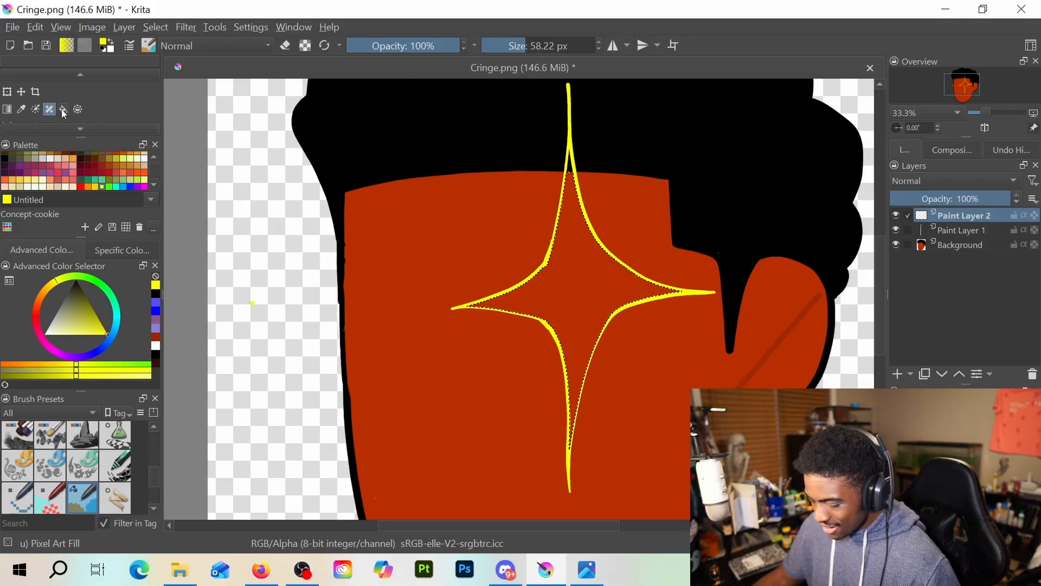
{"action": "left_click", "coordinate": [631, 298]}
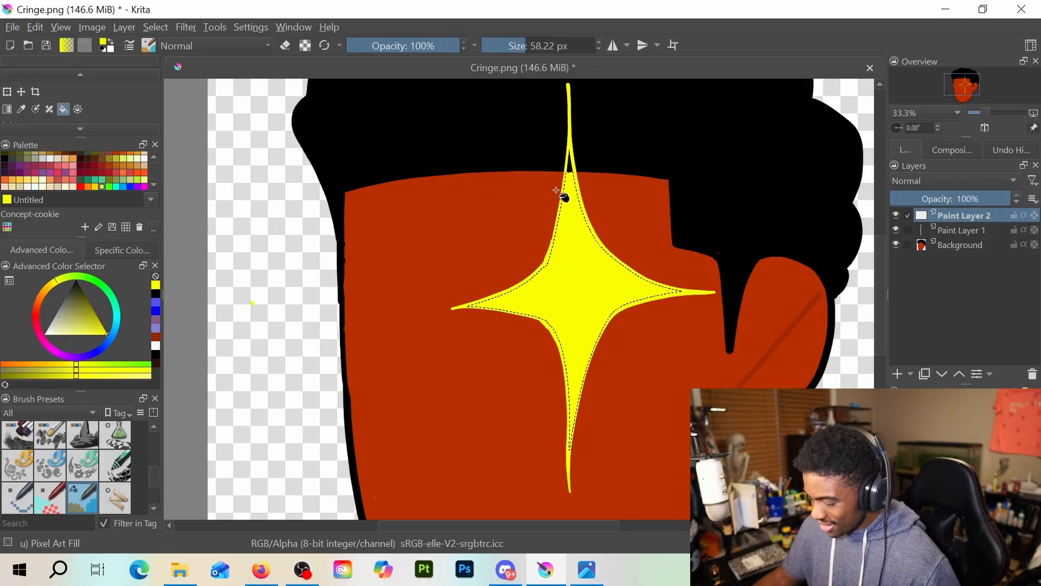
Clear the selection and paint the unfilled gap in the star's upper point yellow with the Freehand Brush
{"action": "scroll", "coordinate": [56, 100], "scroll_direction": "up", "scroll_amount": 2}
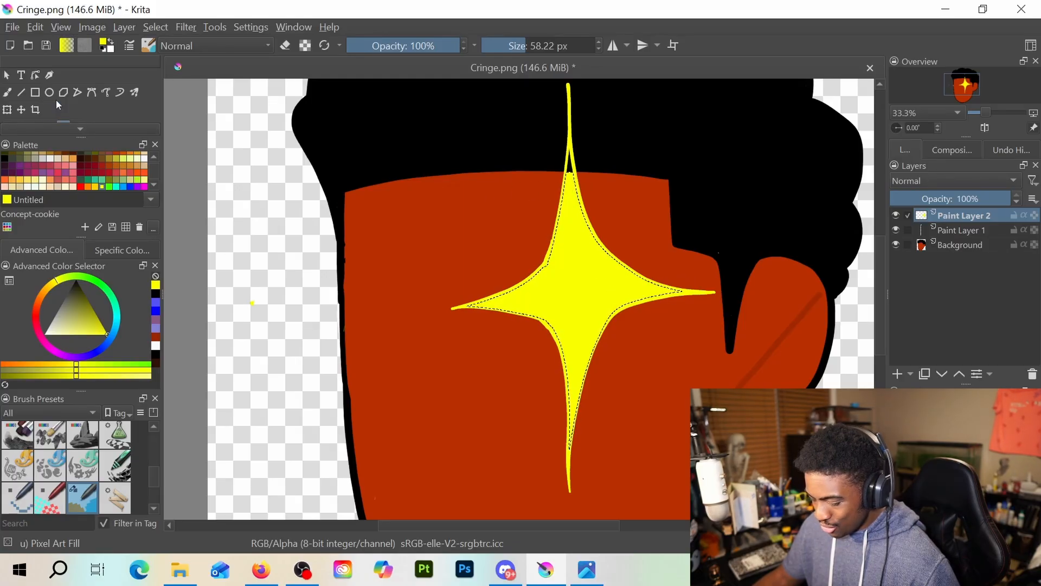
{"action": "scroll", "coordinate": [569, 217], "scroll_direction": "up", "scroll_amount": 2}
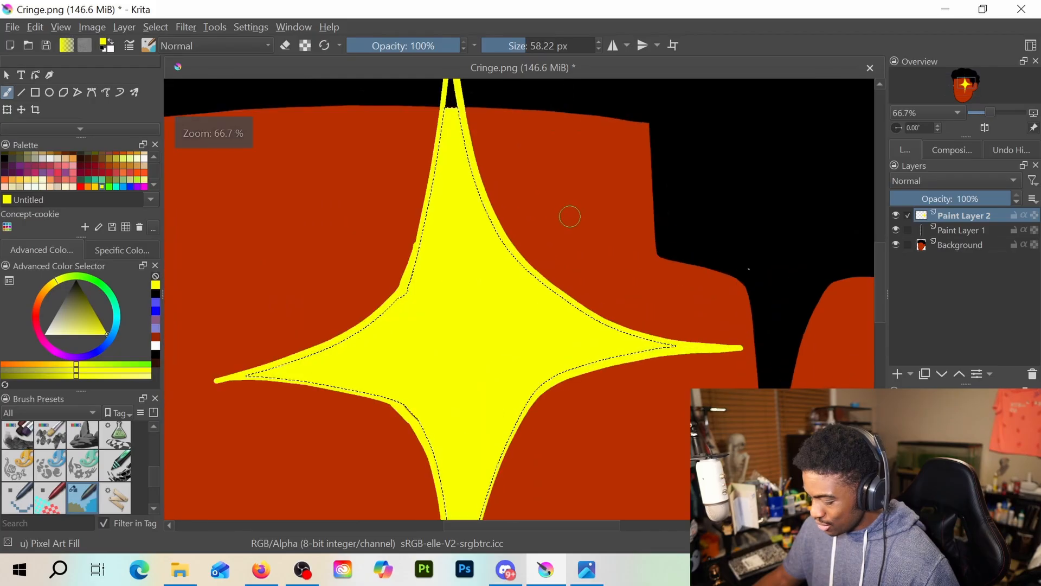
{"action": "key", "text": "ctrl+shift+a"}
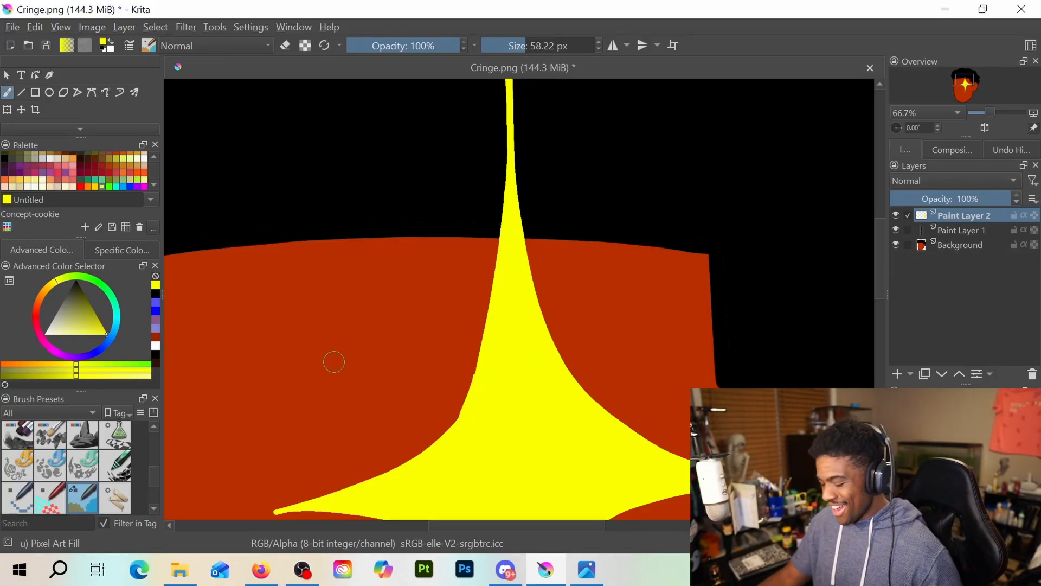
{"action": "scroll", "coordinate": [363, 332], "scroll_direction": "down", "scroll_amount": 4}
{"action": "scroll", "coordinate": [364, 332], "scroll_direction": "up", "scroll_amount": 4}
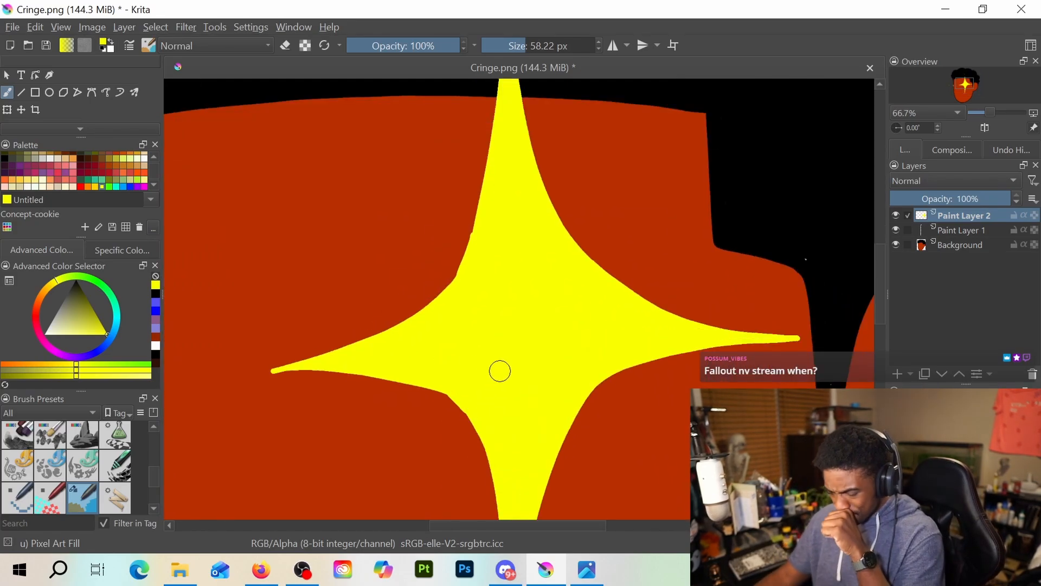
{"action": "scroll", "coordinate": [456, 289], "scroll_direction": "down", "scroll_amount": 4}
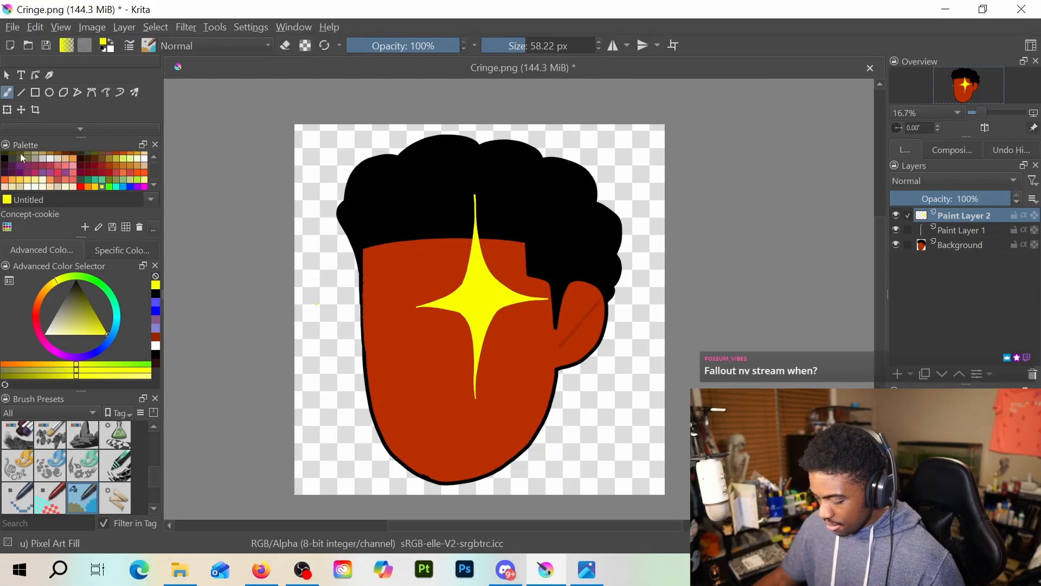
Try moving the yellow star on Paint Layer 2 with the Transform tool and undo the move
{"action": "left_click", "coordinate": [11, 109]}
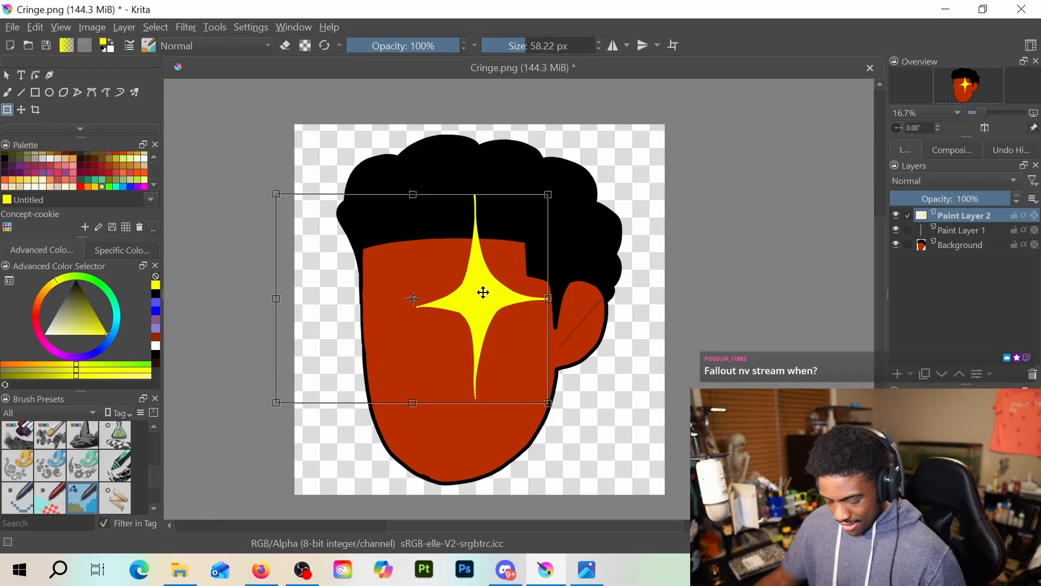
{"action": "mouse_move", "coordinate": [492, 281]}
{"action": "left_mouse_down"}
{"action": "mouse_move", "coordinate": [414, 271]}
{"action": "mouse_move", "coordinate": [493, 288]}
{"action": "left_mouse_up"}
{"action": "key", "text": "ctrl+z"}
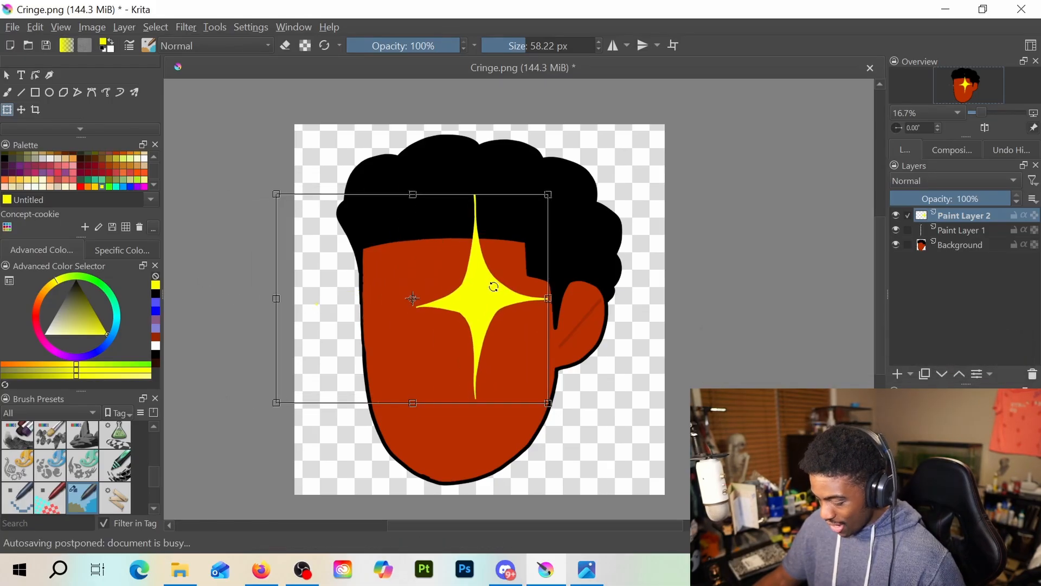
{"action": "right_click", "coordinate": [496, 251]}
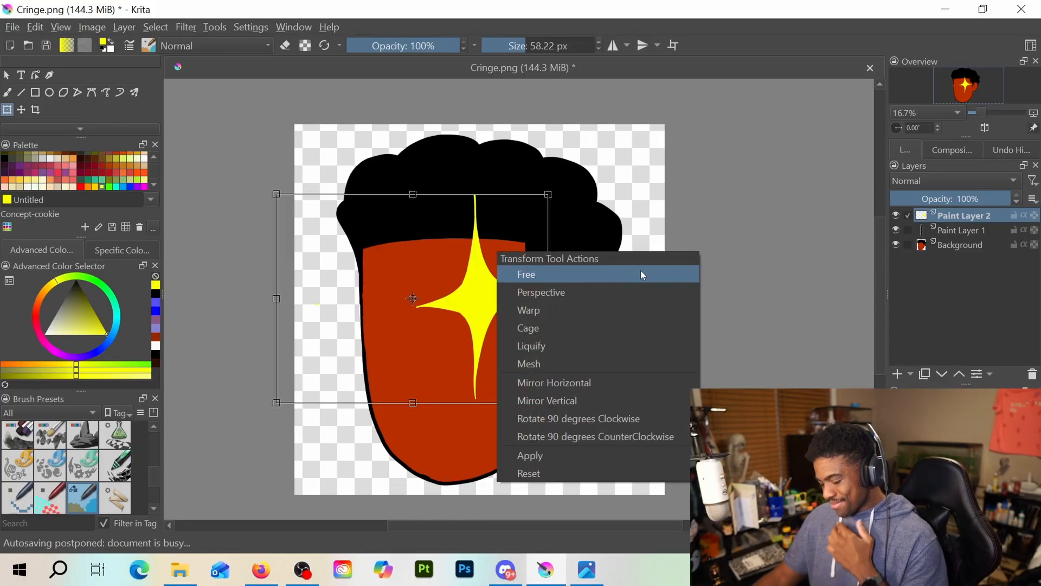
{"action": "right_click", "coordinate": [959, 213]}
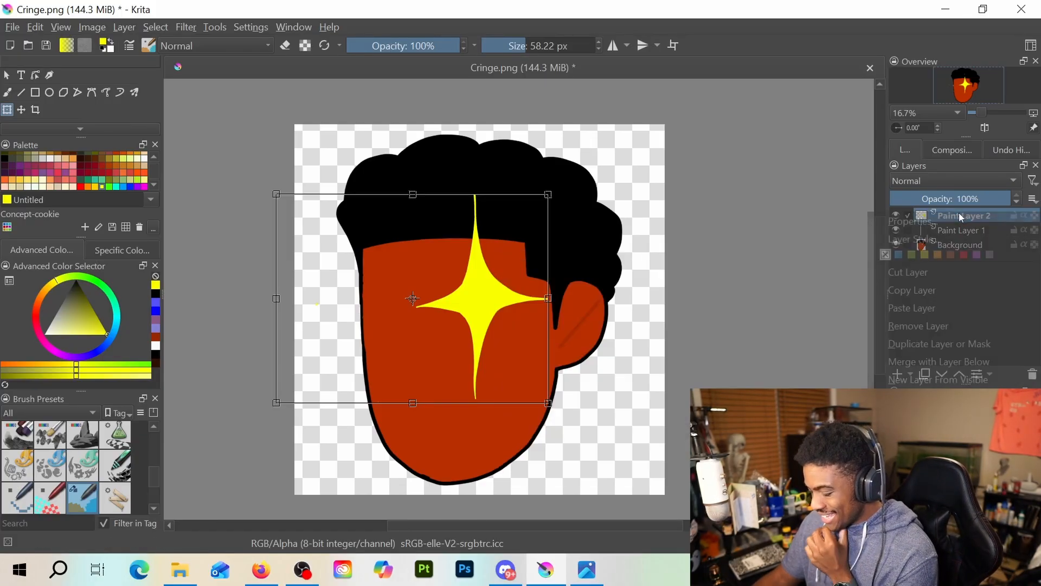
{"action": "left_click", "coordinate": [933, 288]}
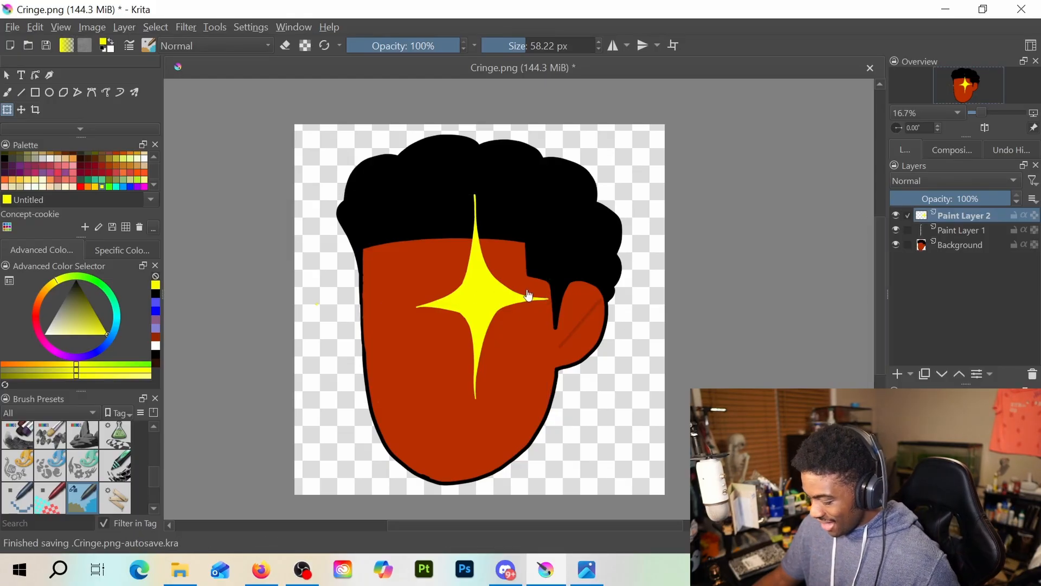
{"action": "left_click", "coordinate": [496, 293]}
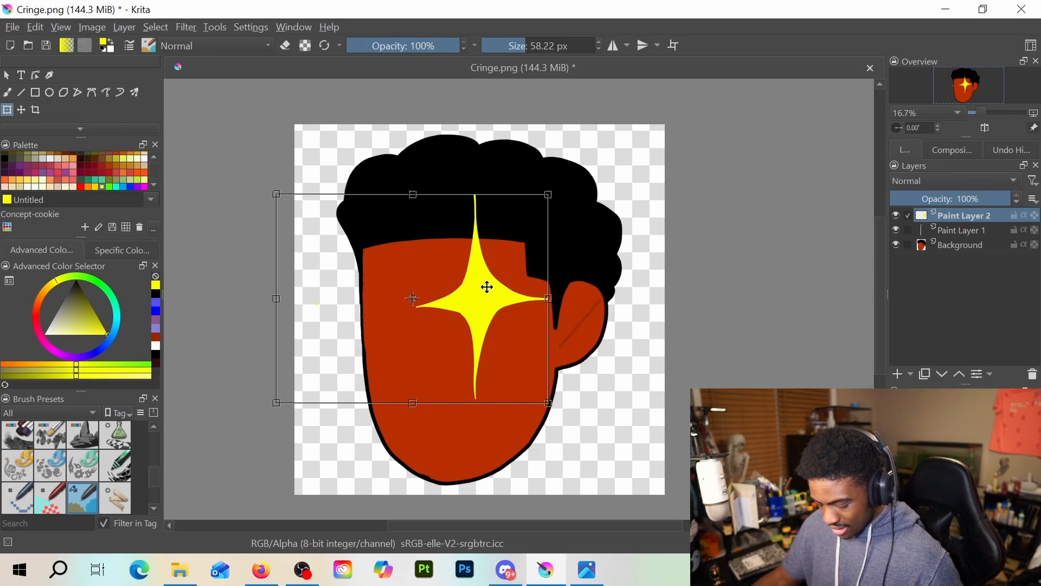
{"action": "right_click", "coordinate": [504, 286]}
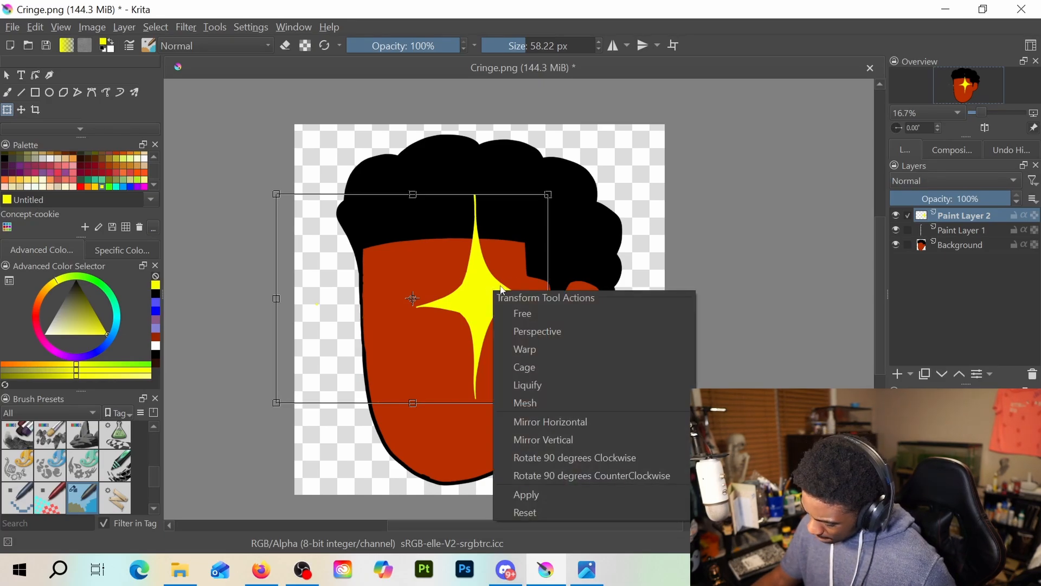
Duplicate Paint Layer 2 and move the copied star with the Transform tool over the left eye area, past the face's left edge
{"action": "left_click", "coordinate": [961, 218]}
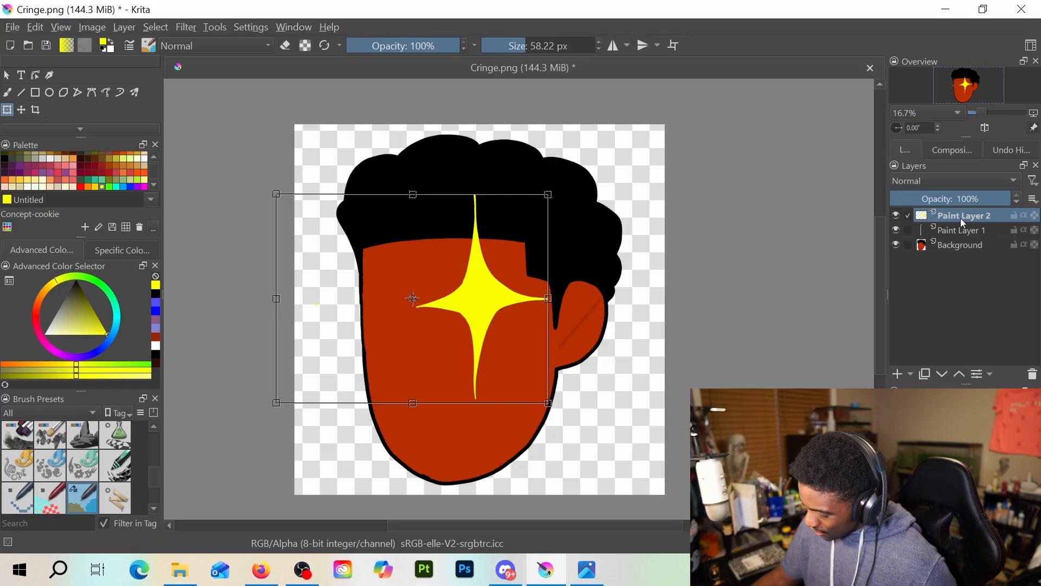
{"action": "right_click", "coordinate": [961, 218]}
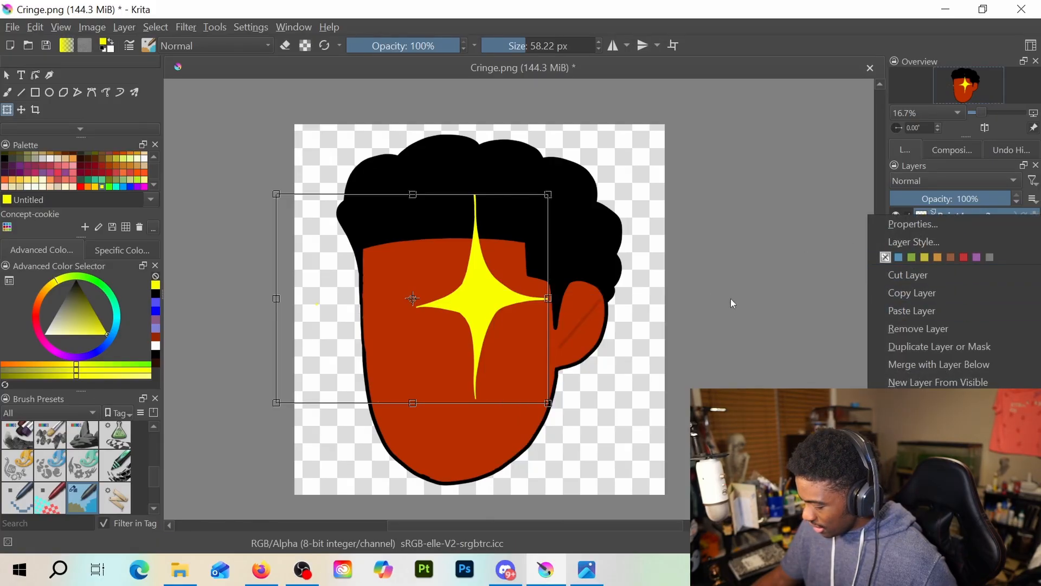
{"action": "left_click", "coordinate": [964, 342]}
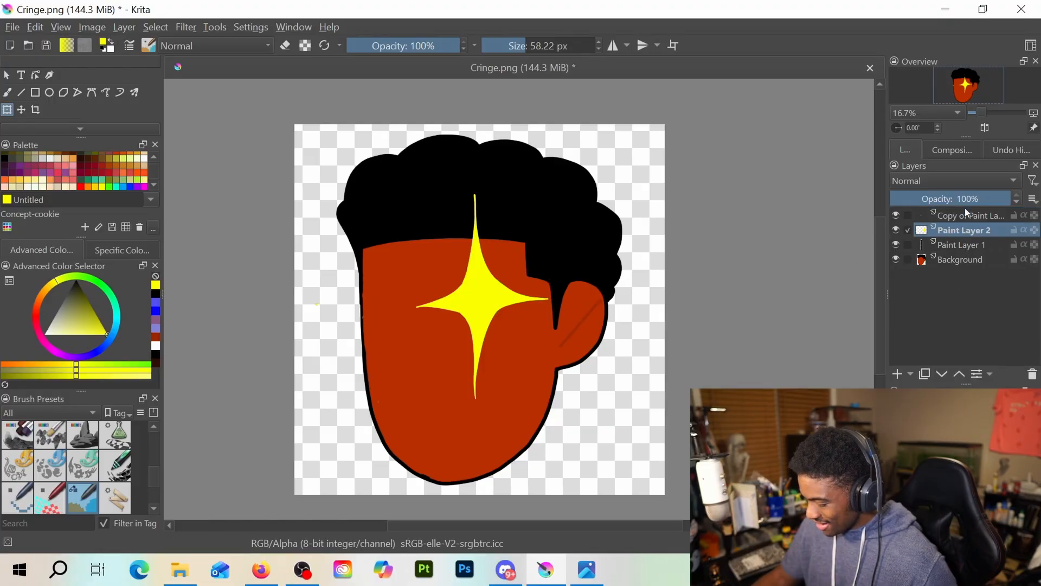
{"action": "left_click_drag", "start_coordinate": [481, 262], "coordinate": [387, 277]}
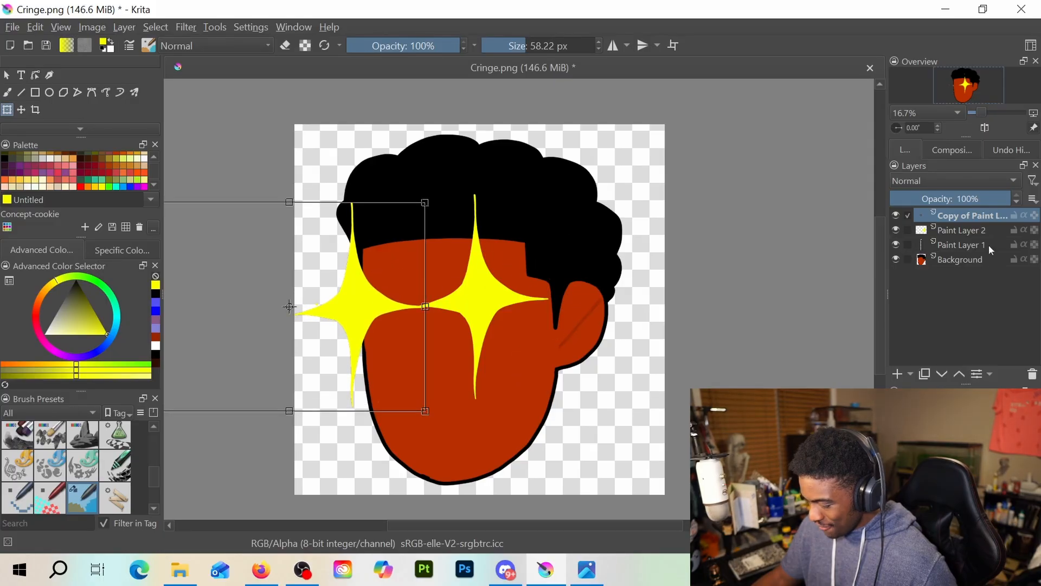
Move the stars on Paint Layer 2 and its copy slightly right across the face with the Transform tool
{"action": "left_click", "coordinate": [961, 230]}
{"action": "mouse_move", "coordinate": [506, 291]}
{"action": "left_mouse_down"}
{"action": "mouse_move", "coordinate": [520, 284]}
{"action": "mouse_move", "coordinate": [507, 289]}
{"action": "left_mouse_up"}
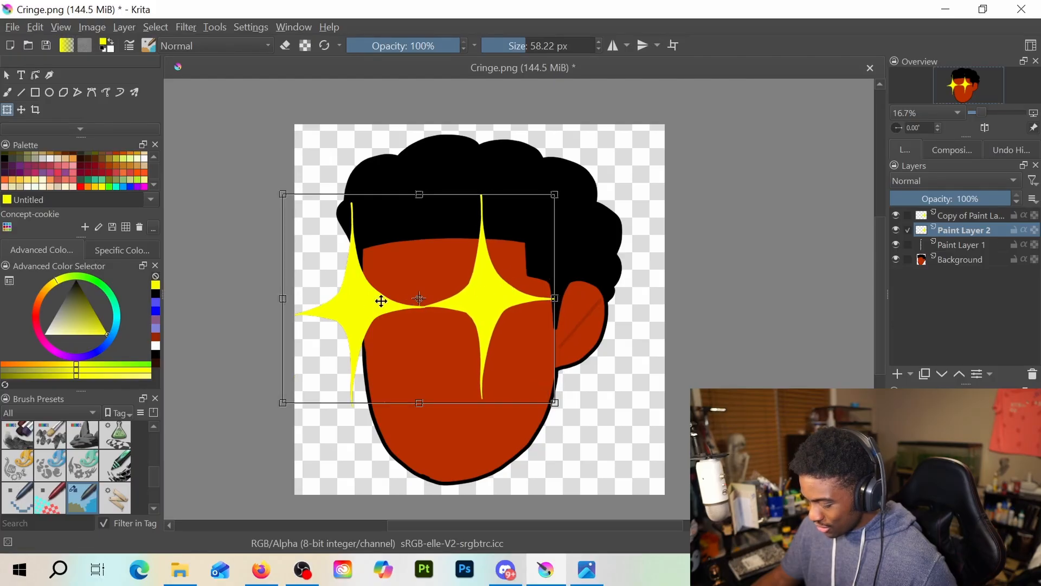
{"action": "left_click", "coordinate": [970, 216]}
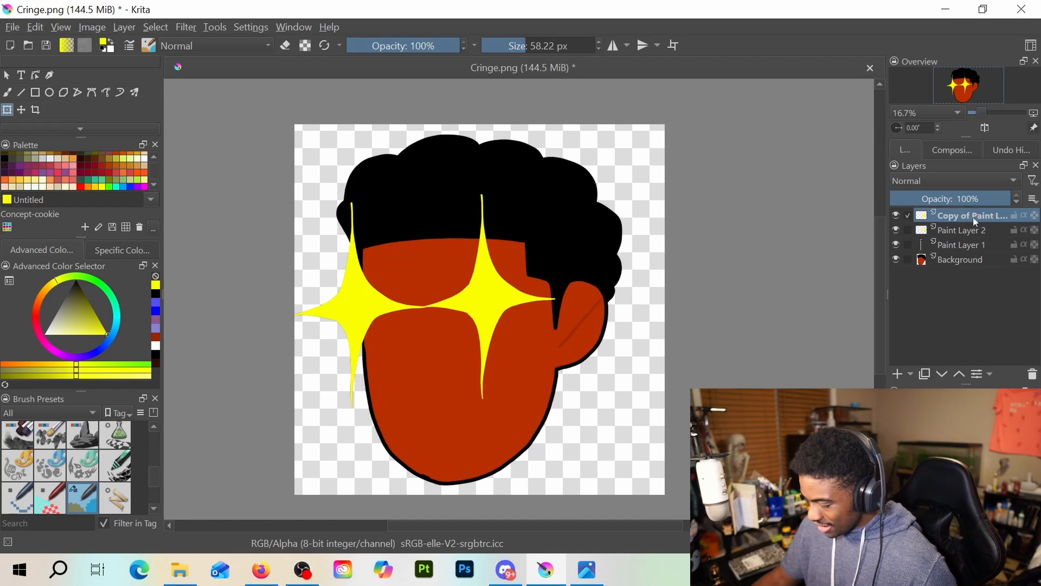
{"action": "left_click_drag", "start_coordinate": [364, 281], "coordinate": [383, 282]}
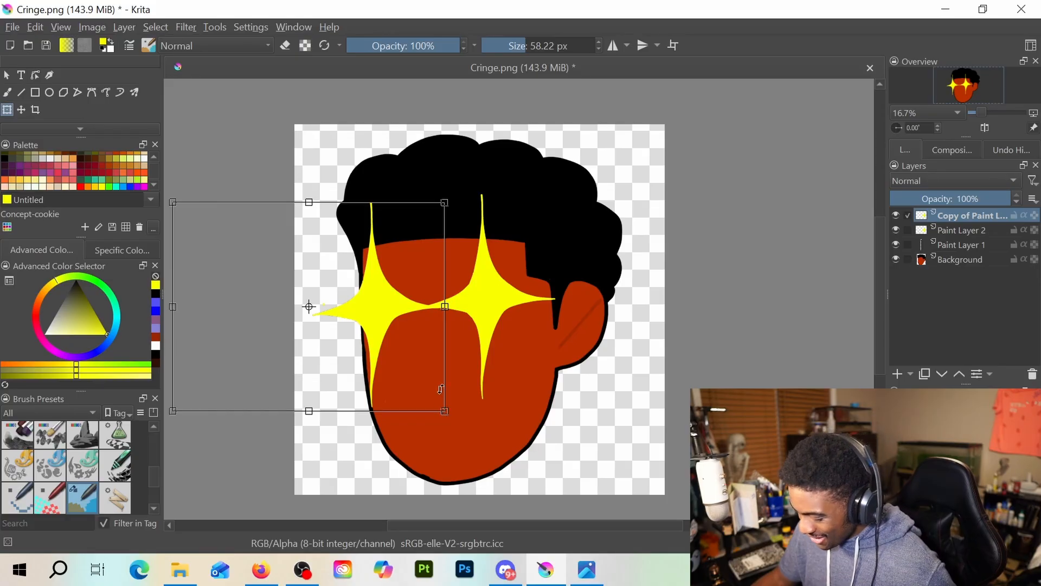
Scale both stars down slightly and shift the Paint Layer 2 star further toward the ear
{"action": "left_click_drag", "start_coordinate": [444, 413], "coordinate": [436, 400]}
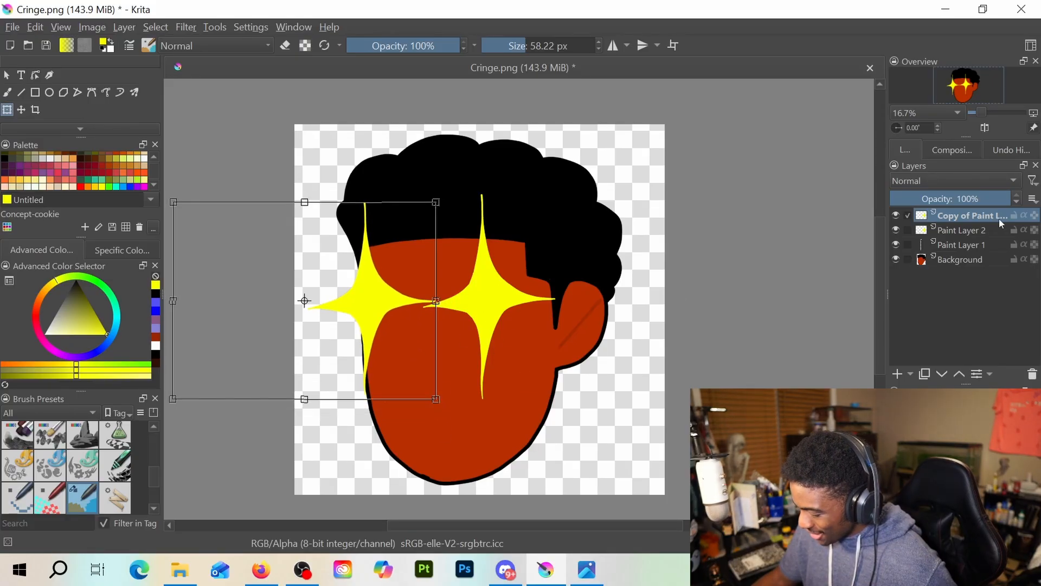
{"action": "left_click", "coordinate": [1000, 230]}
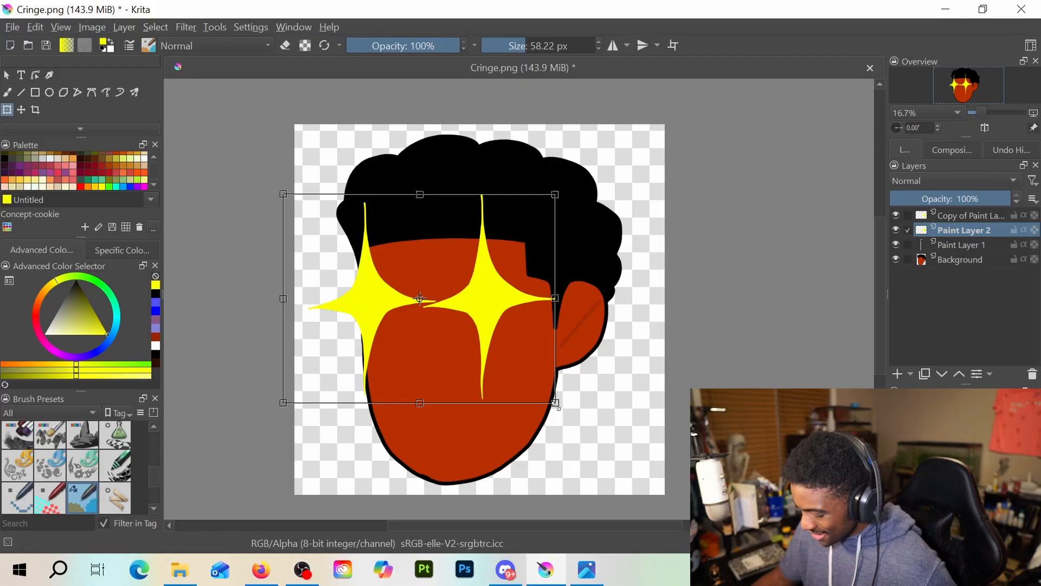
{"action": "left_click_drag", "start_coordinate": [557, 405], "coordinate": [549, 398]}
{"action": "mouse_move", "coordinate": [498, 311]}
{"action": "left_mouse_down"}
{"action": "mouse_move", "coordinate": [495, 302]}
{"action": "mouse_move", "coordinate": [511, 310]}
{"action": "left_mouse_up"}
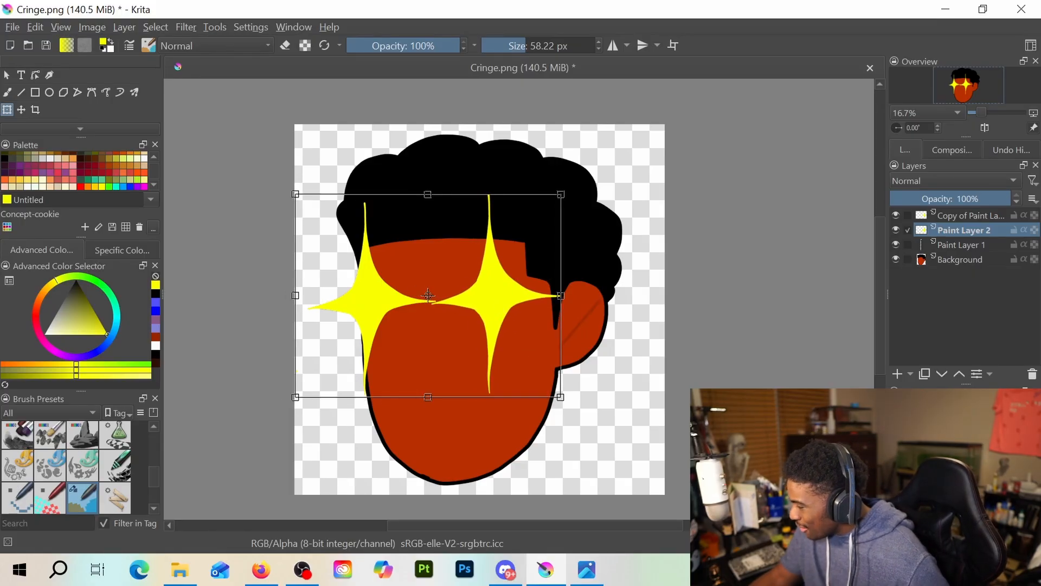
Lower both stars slightly on the face, nudging the copied star right and the Paint Layer 2 star left to bring them closer together
{"action": "key", "text": "alt+Tab"}
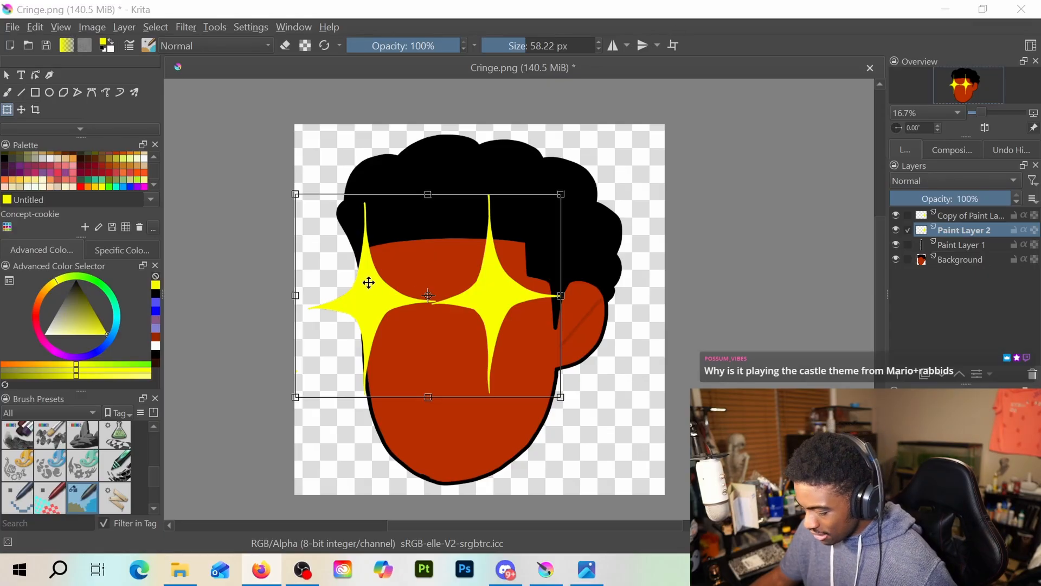
{"action": "left_click", "coordinate": [962, 215]}
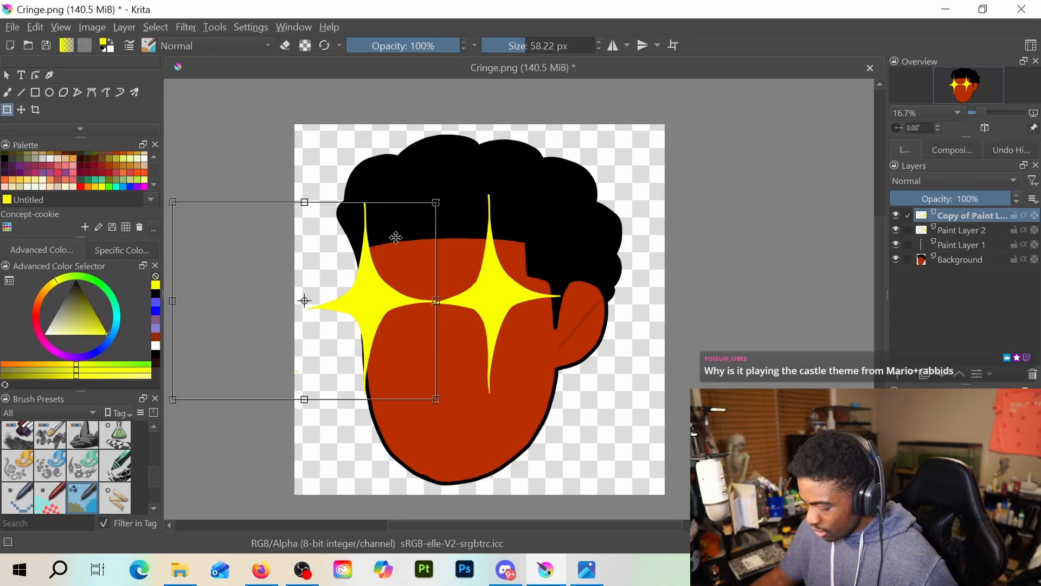
{"action": "left_click_drag", "start_coordinate": [396, 238], "coordinate": [394, 270]}
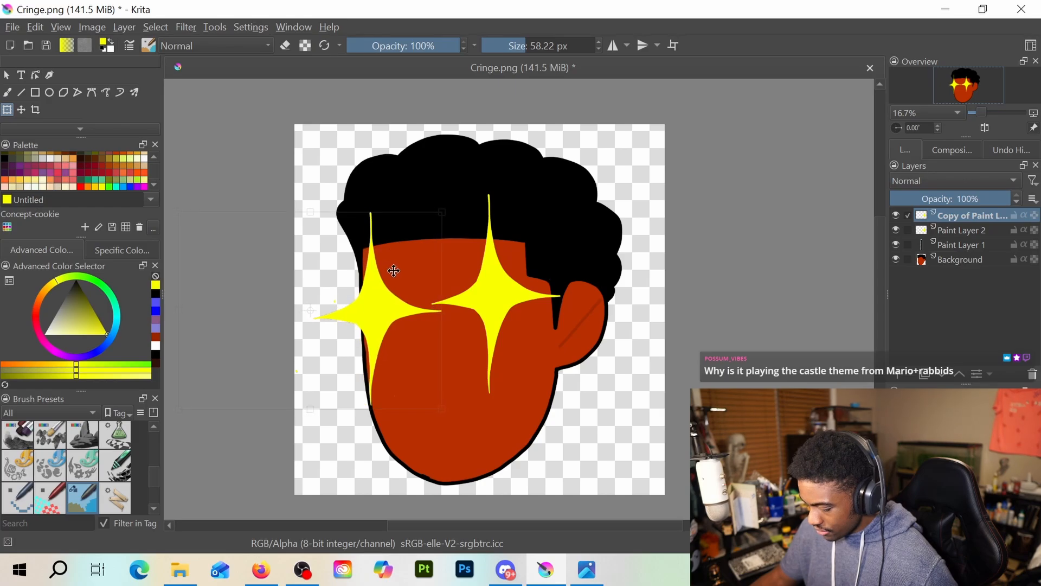
{"action": "left_click", "coordinate": [973, 231]}
{"action": "left_click_drag", "start_coordinate": [519, 247], "coordinate": [519, 257]}
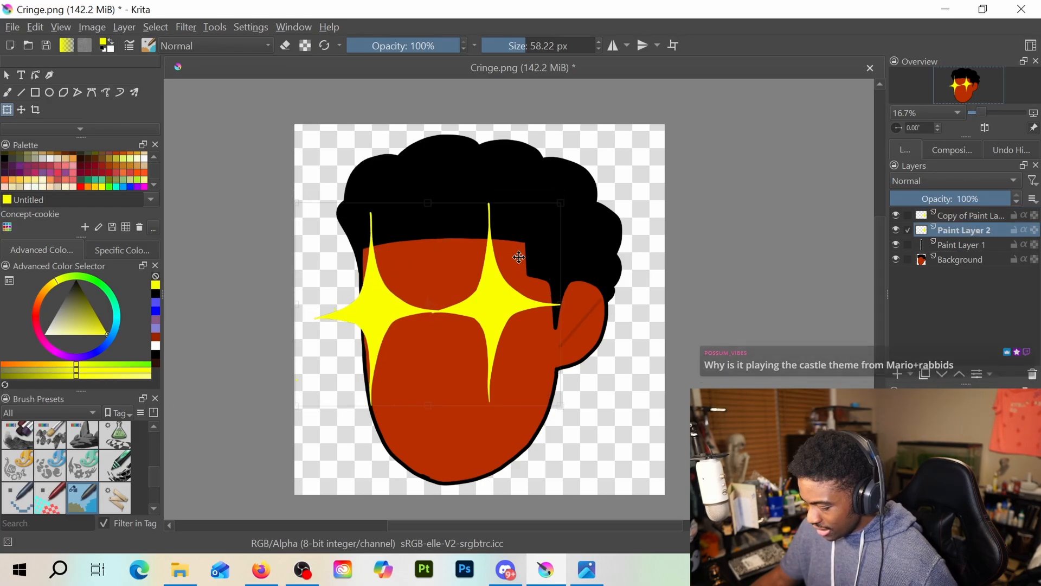
{"action": "mouse_move", "coordinate": [507, 303]}
{"action": "left_mouse_down"}
{"action": "mouse_move", "coordinate": [488, 304]}
{"action": "mouse_move", "coordinate": [516, 304]}
{"action": "mouse_move", "coordinate": [483, 307]}
{"action": "mouse_move", "coordinate": [495, 308]}
{"action": "left_mouse_up"}
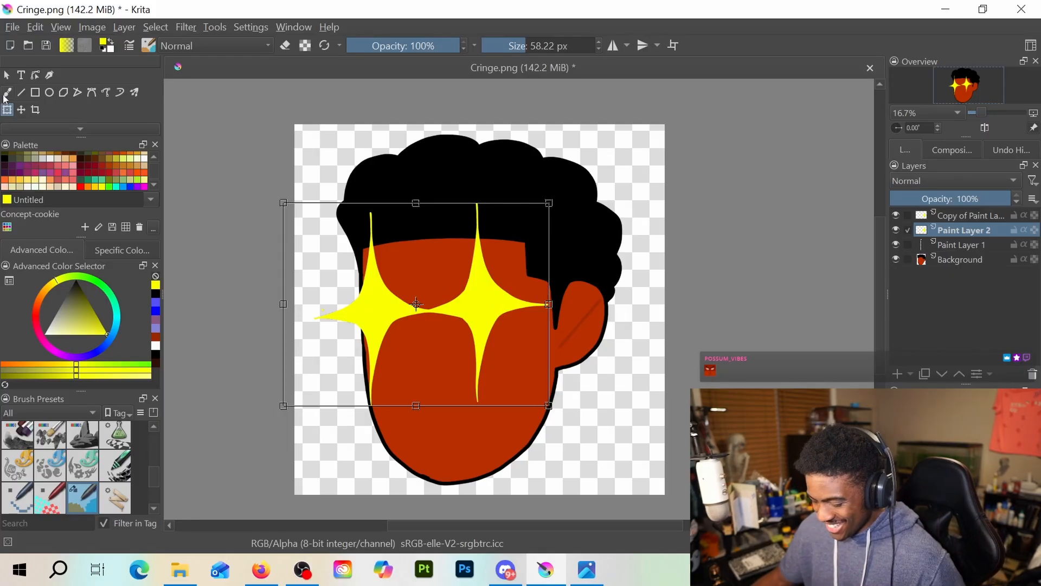
Add a new paint layer above the copied star layer and set up the Freehand Brush with black and the Basic-1 preset
{"action": "key", "text": "b"}
{"action": "left_click", "coordinate": [960, 216]}
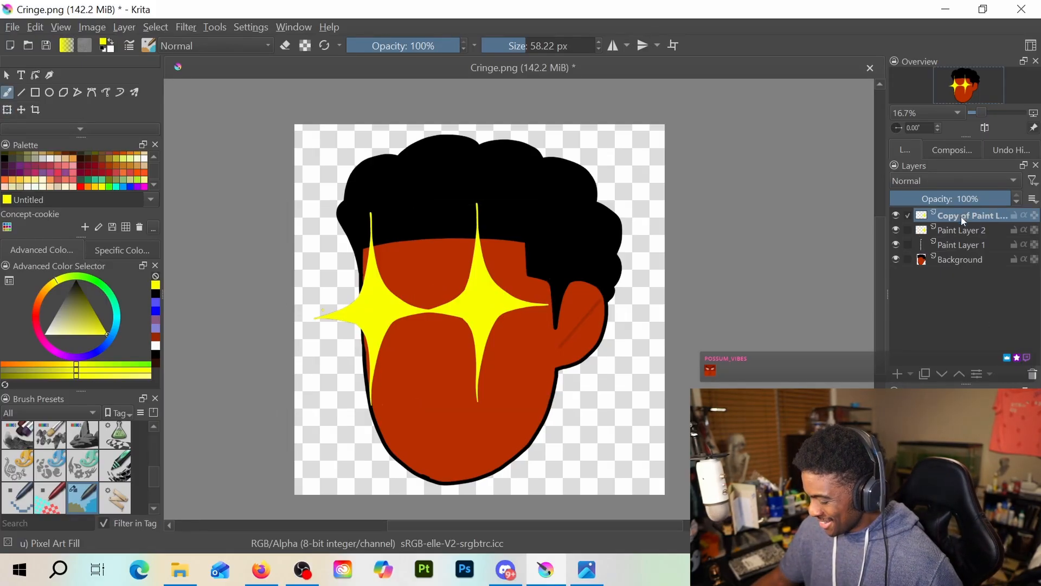
{"action": "left_click", "coordinate": [899, 373]}
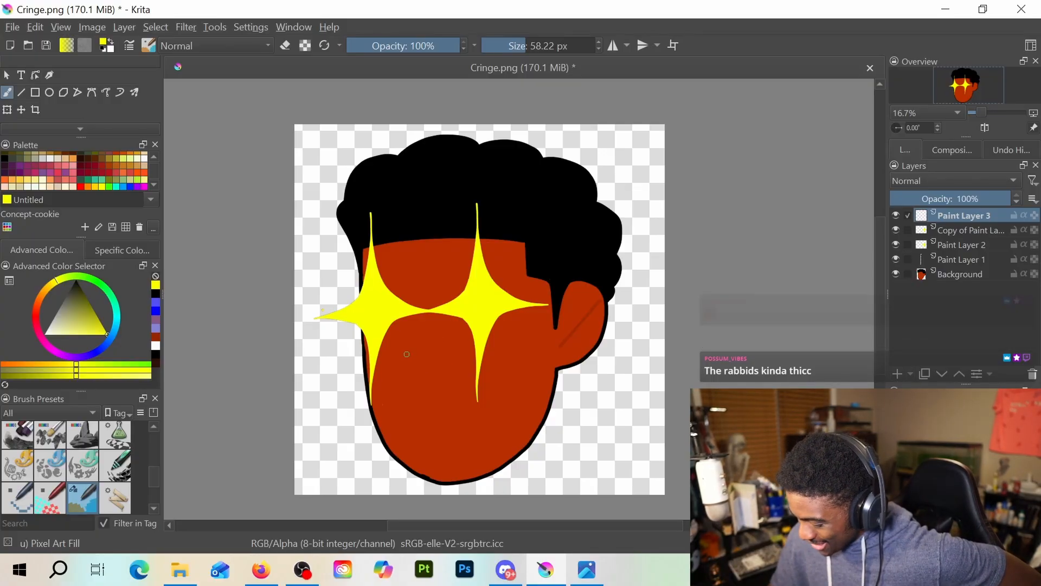
{"action": "left_click", "coordinate": [103, 49]}
{"action": "left_click", "coordinate": [148, 45]}
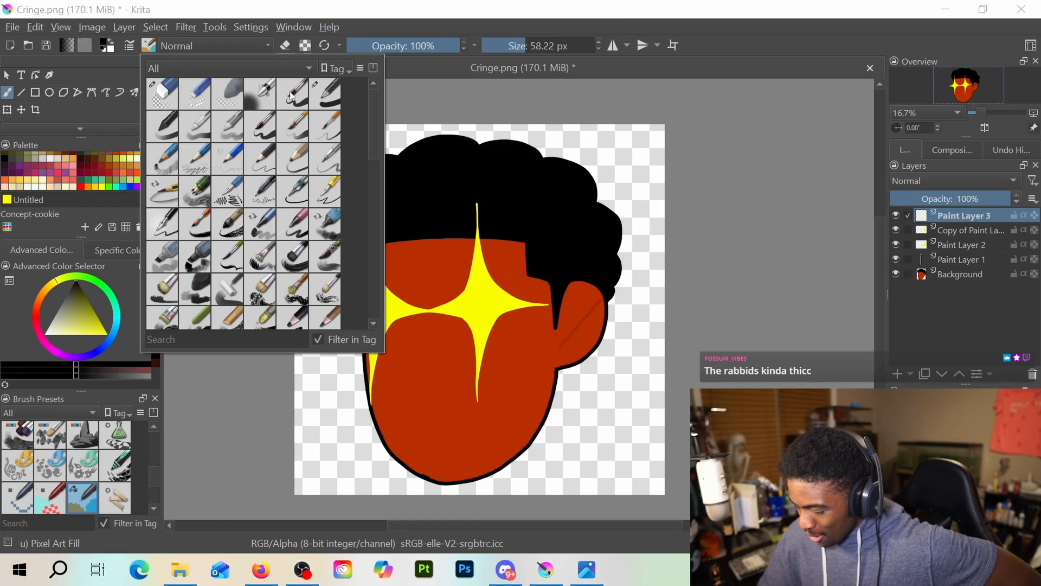
{"action": "left_click", "coordinate": [246, 437]}
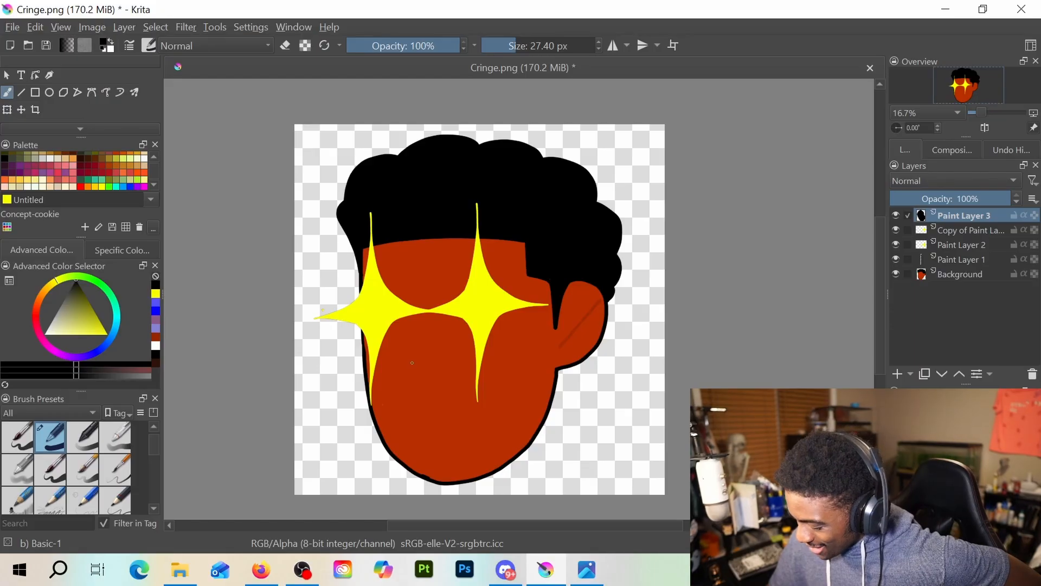
Set the brush size to 32.95 px and draw a short curved nose line with an open oval mouth and teeth line below it
{"action": "left_click_drag", "start_coordinate": [403, 361], "coordinate": [442, 375]}
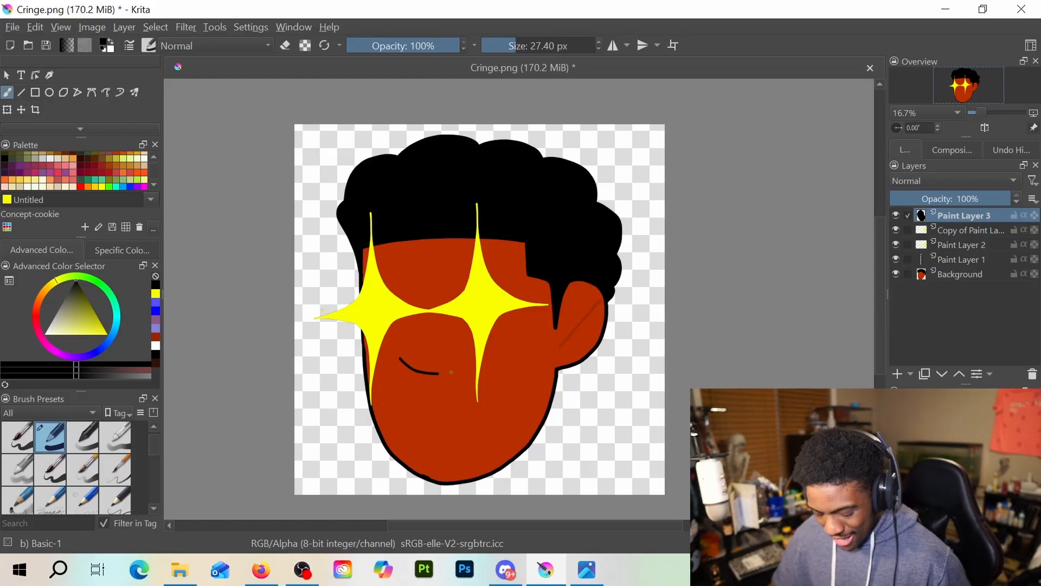
{"action": "key", "text": "ctrl+z"}
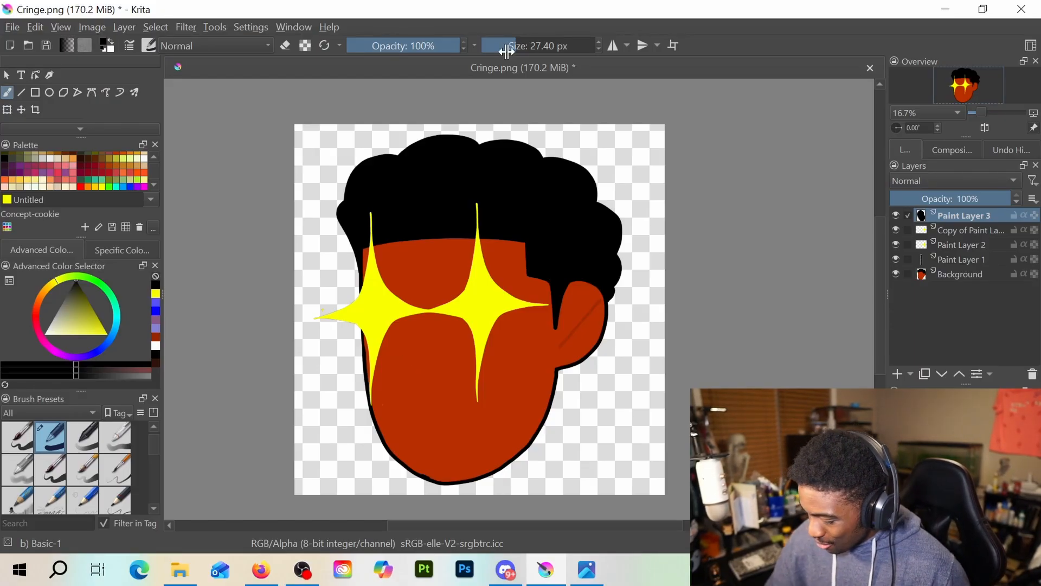
{"action": "left_click_drag", "start_coordinate": [513, 45], "coordinate": [518, 45]}
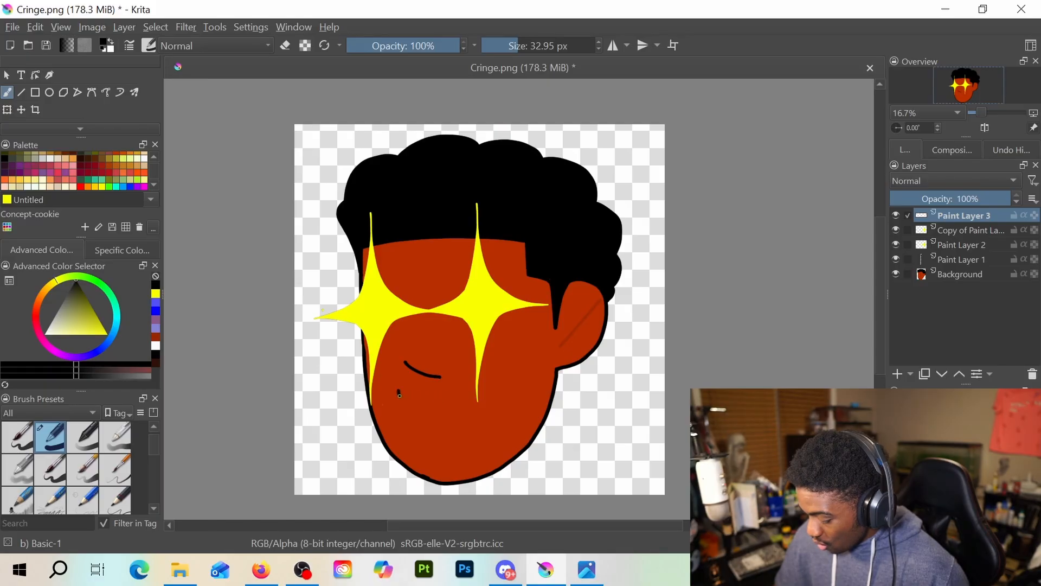
{"action": "mouse_move", "coordinate": [399, 390]}
{"action": "left_mouse_down"}
{"action": "mouse_move", "coordinate": [423, 389]}
{"action": "mouse_move", "coordinate": [454, 418]}
{"action": "mouse_move", "coordinate": [461, 448]}
{"action": "mouse_move", "coordinate": [451, 466]}
{"action": "mouse_move", "coordinate": [427, 461]}
{"action": "mouse_move", "coordinate": [406, 426]}
{"action": "mouse_move", "coordinate": [399, 394]}
{"action": "mouse_move", "coordinate": [437, 397]}
{"action": "left_mouse_up"}
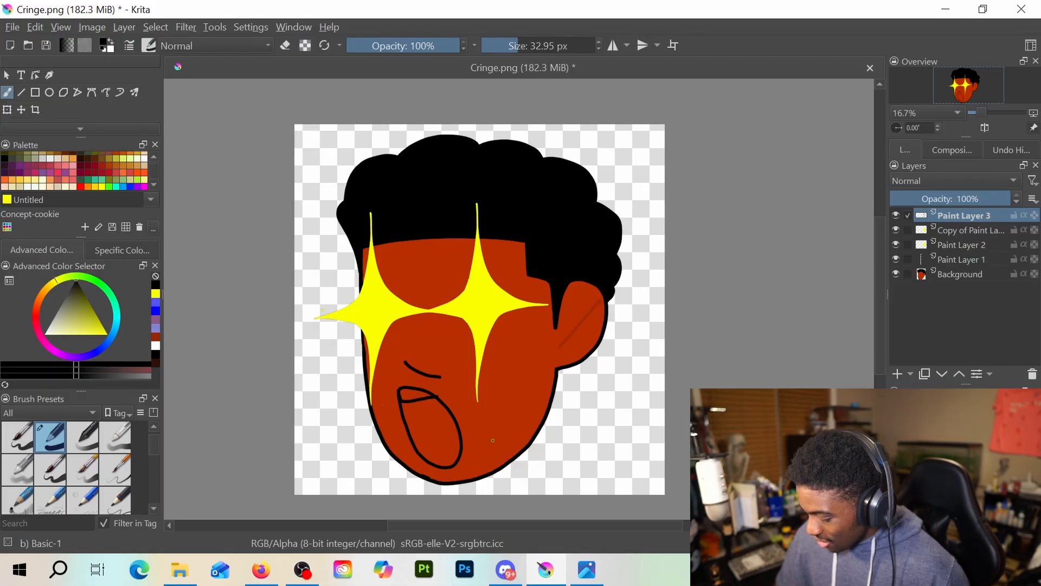
Try drawing a curved tongue line inside the open mouth on Paint Layer 3
{"action": "key", "text": "e"}
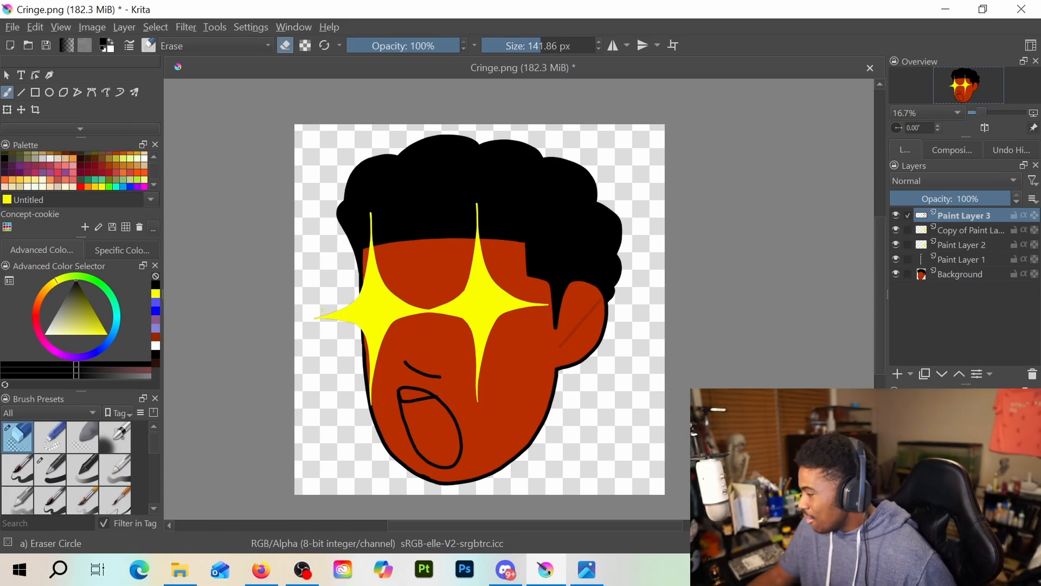
{"action": "key", "text": "alt+Tab"}
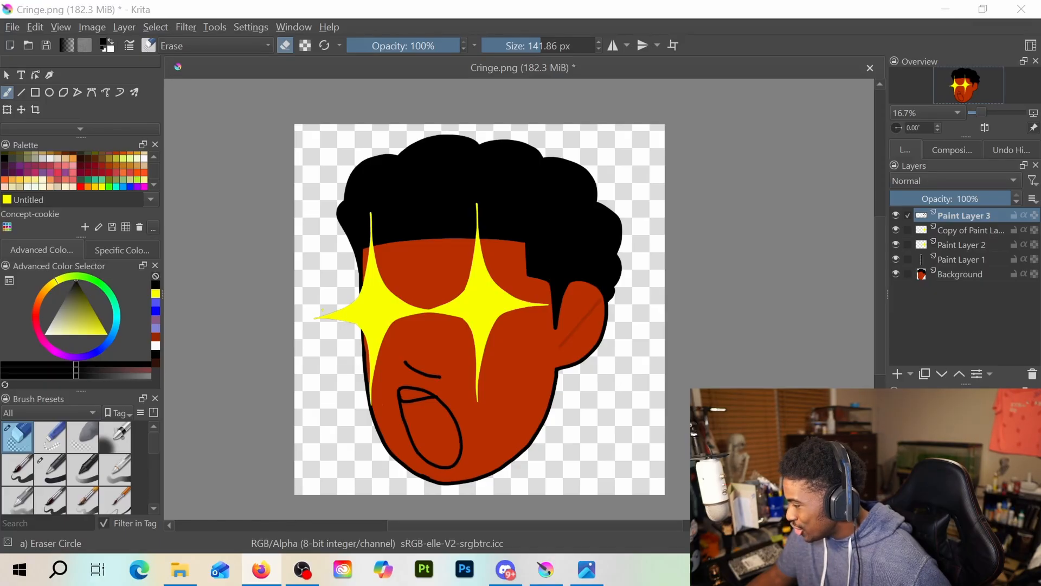
{"action": "scroll", "coordinate": [390, 328], "scroll_direction": "up", "scroll_amount": 2}
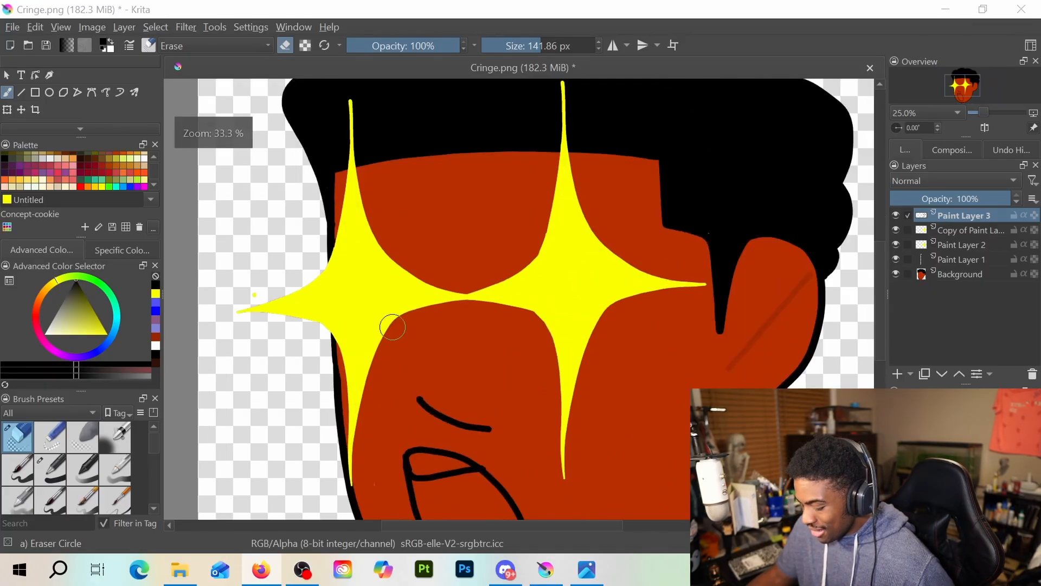
{"action": "left_click_drag", "start_coordinate": [399, 308], "coordinate": [378, 194]}
{"action": "left_click_drag", "start_coordinate": [455, 279], "coordinate": [453, 240]}
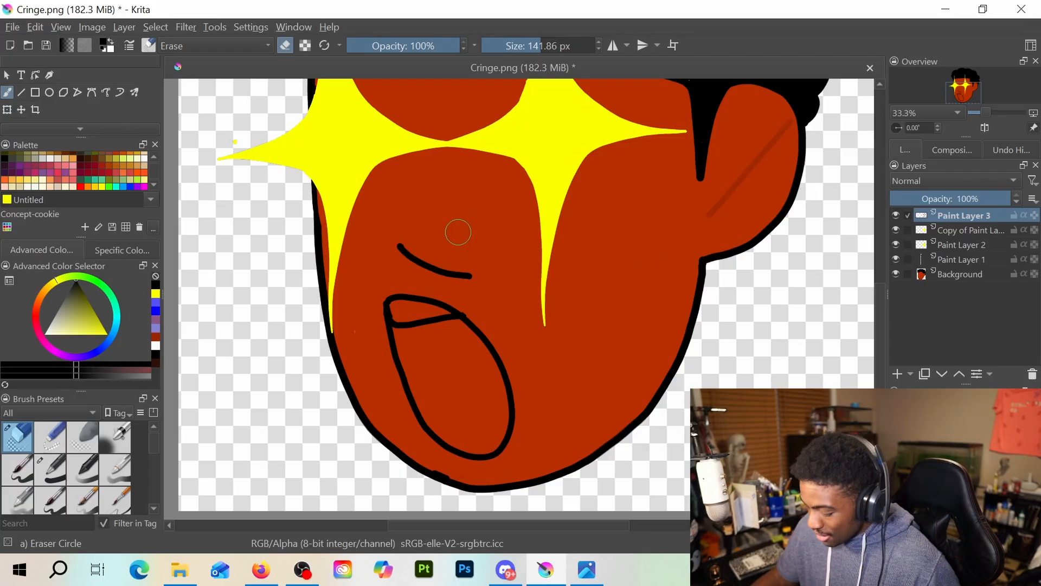
{"action": "key", "text": "/"}
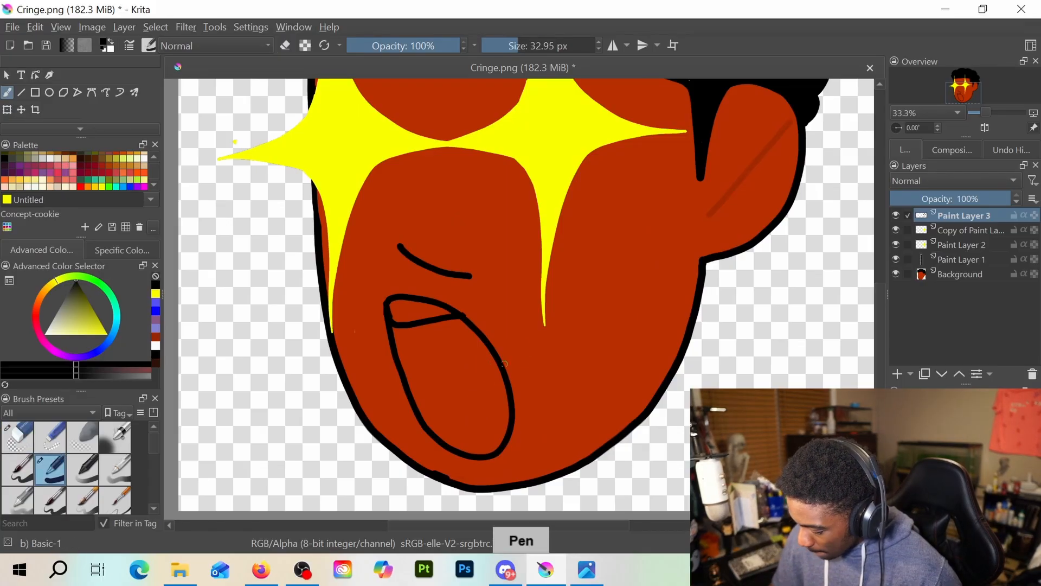
{"action": "mouse_move", "coordinate": [468, 386]}
{"action": "left_mouse_down"}
{"action": "mouse_move", "coordinate": [442, 417]}
{"action": "mouse_move", "coordinate": [496, 413]}
{"action": "left_mouse_up"}
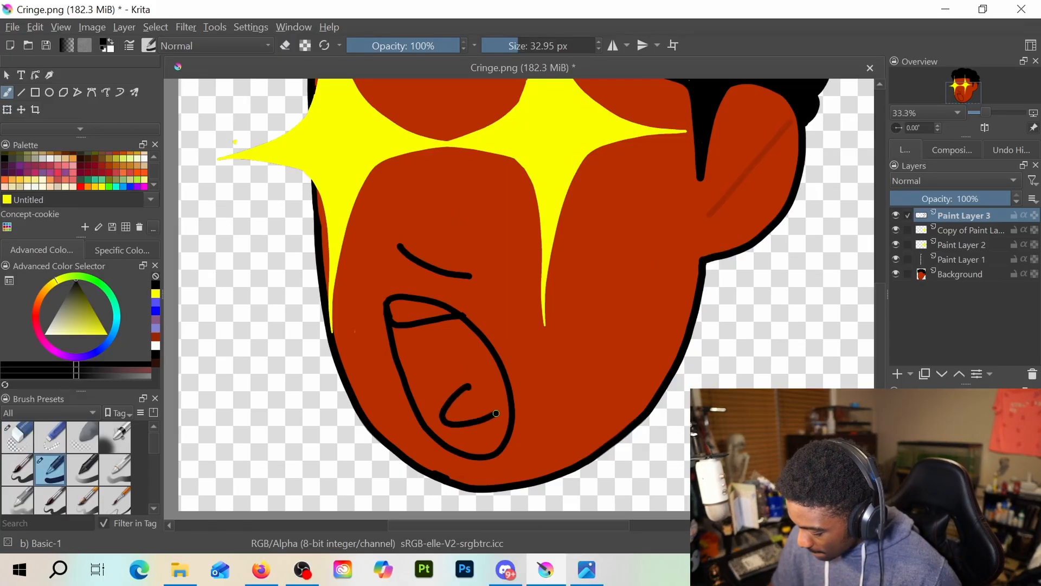
{"action": "key", "text": "/"}
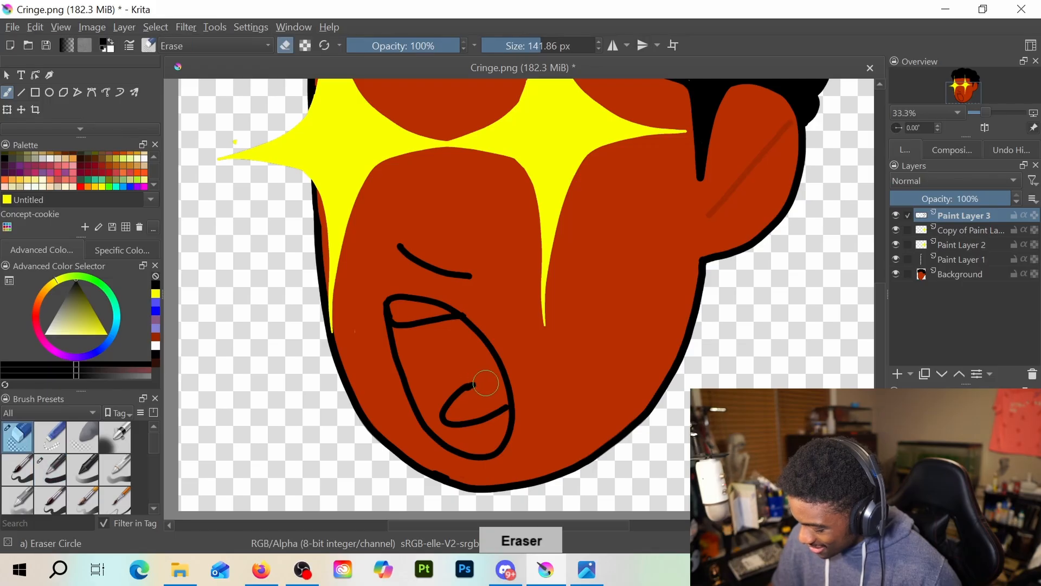
{"action": "mouse_move", "coordinate": [465, 386]}
{"action": "left_mouse_down"}
{"action": "mouse_move", "coordinate": [475, 414]}
{"action": "mouse_move", "coordinate": [453, 406]}
{"action": "mouse_move", "coordinate": [493, 409]}
{"action": "left_mouse_up"}
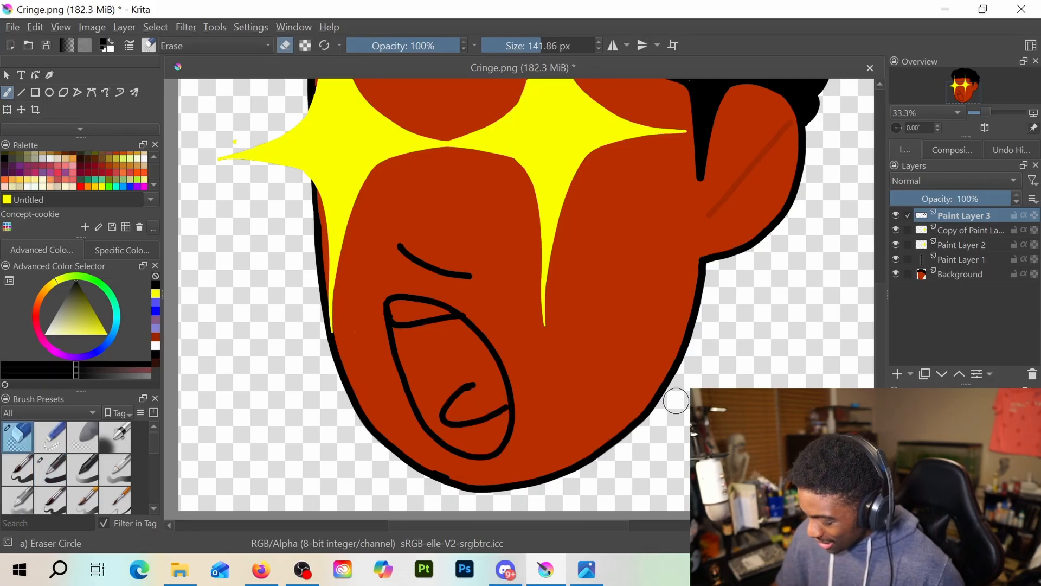
Add another paint layer and draw an inner and an outer black tongue curve inside the lower part of the mouth
{"action": "left_click", "coordinate": [897, 374]}
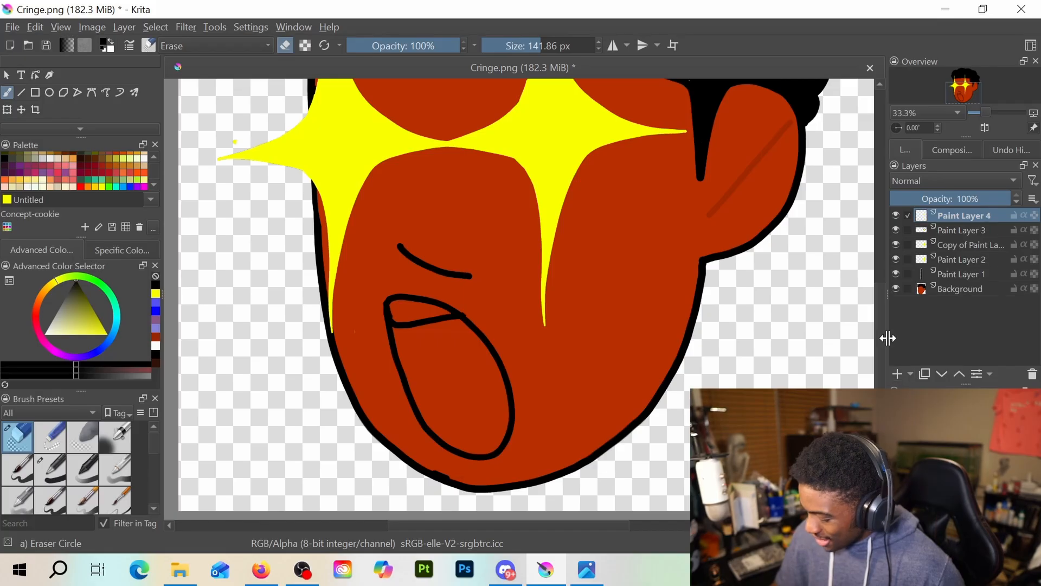
{"action": "key", "text": "e"}
{"action": "key", "text": "e"}
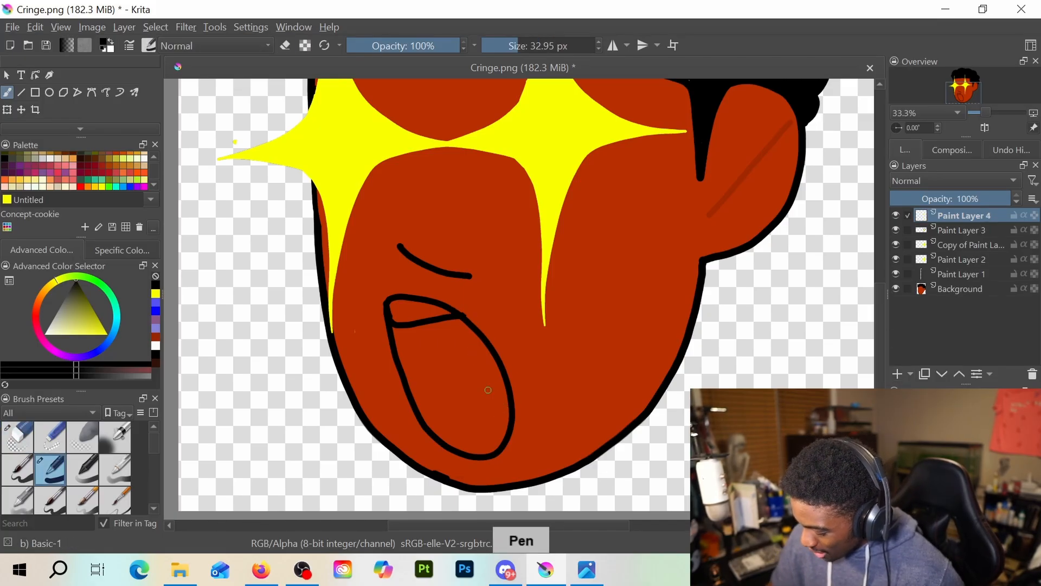
{"action": "mouse_move", "coordinate": [497, 365]}
{"action": "left_mouse_down"}
{"action": "mouse_move", "coordinate": [461, 393]}
{"action": "mouse_move", "coordinate": [459, 414]}
{"action": "mouse_move", "coordinate": [505, 408]}
{"action": "left_mouse_up"}
{"action": "key", "text": "ctrl+z"}
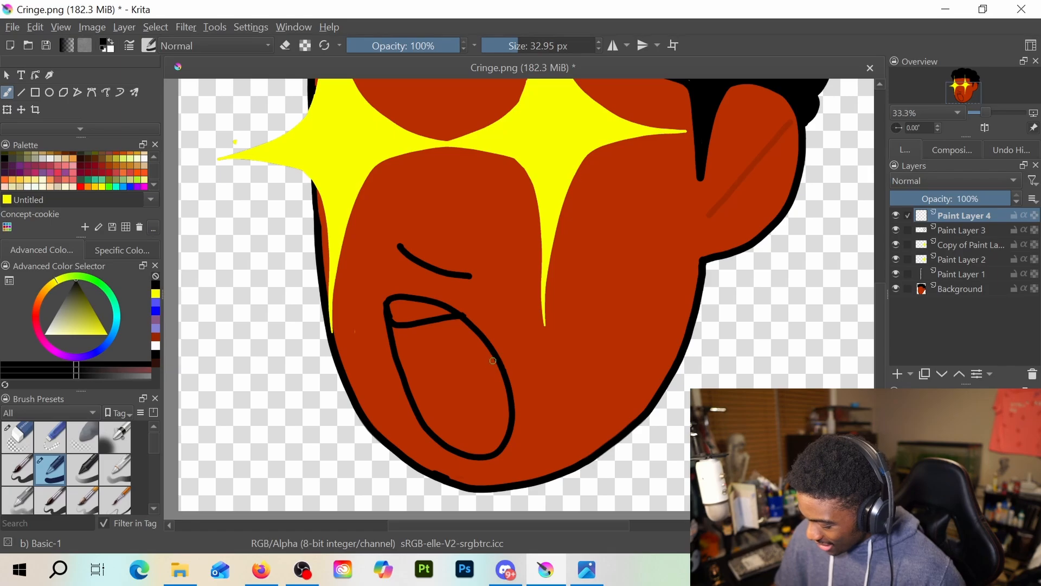
{"action": "mouse_move", "coordinate": [464, 370]}
{"action": "left_mouse_down"}
{"action": "mouse_move", "coordinate": [448, 403]}
{"action": "mouse_move", "coordinate": [470, 416]}
{"action": "mouse_move", "coordinate": [514, 398]}
{"action": "left_mouse_up"}
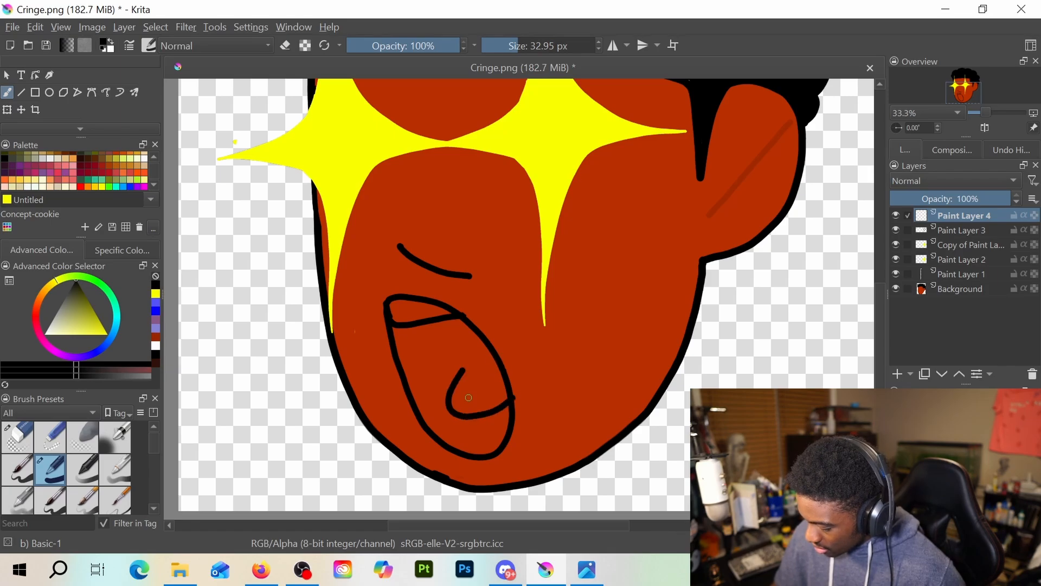
{"action": "mouse_move", "coordinate": [457, 382]}
{"action": "left_mouse_down"}
{"action": "mouse_move", "coordinate": [455, 357]}
{"action": "mouse_move", "coordinate": [428, 388]}
{"action": "mouse_move", "coordinate": [425, 412]}
{"action": "mouse_move", "coordinate": [442, 428]}
{"action": "left_mouse_up"}
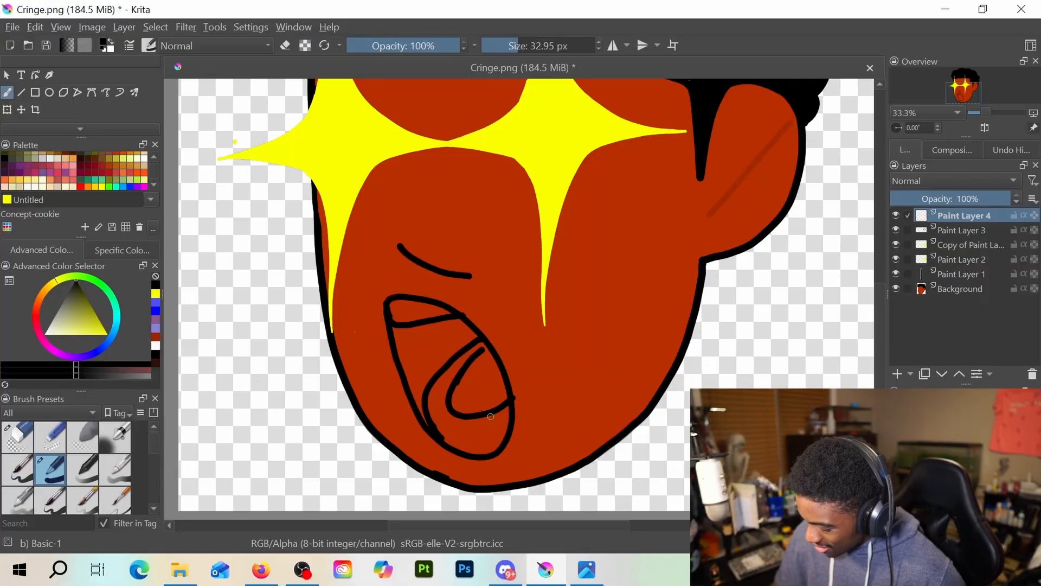
Erase the inner tongue curve and redraw it smaller, closer to the mouth's right edge
{"action": "key", "text": "e"}
{"action": "mouse_move", "coordinate": [478, 355]}
{"action": "left_mouse_down"}
{"action": "mouse_move", "coordinate": [459, 386]}
{"action": "mouse_move", "coordinate": [479, 356]}
{"action": "left_mouse_up"}
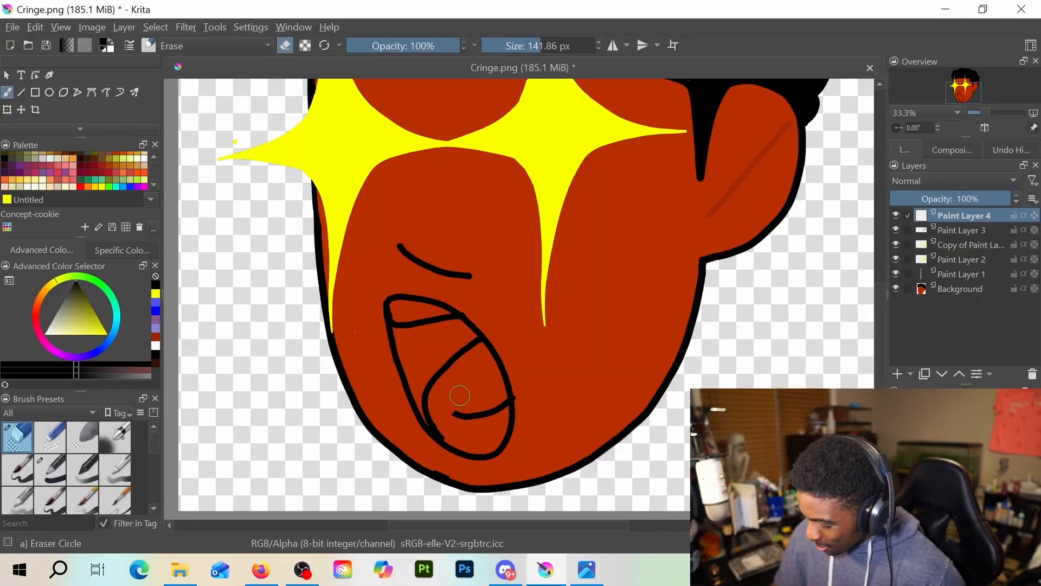
{"action": "mouse_move", "coordinate": [459, 396]}
{"action": "left_mouse_down"}
{"action": "mouse_move", "coordinate": [480, 410]}
{"action": "mouse_move", "coordinate": [509, 390]}
{"action": "left_mouse_up"}
{"action": "key", "text": "e"}
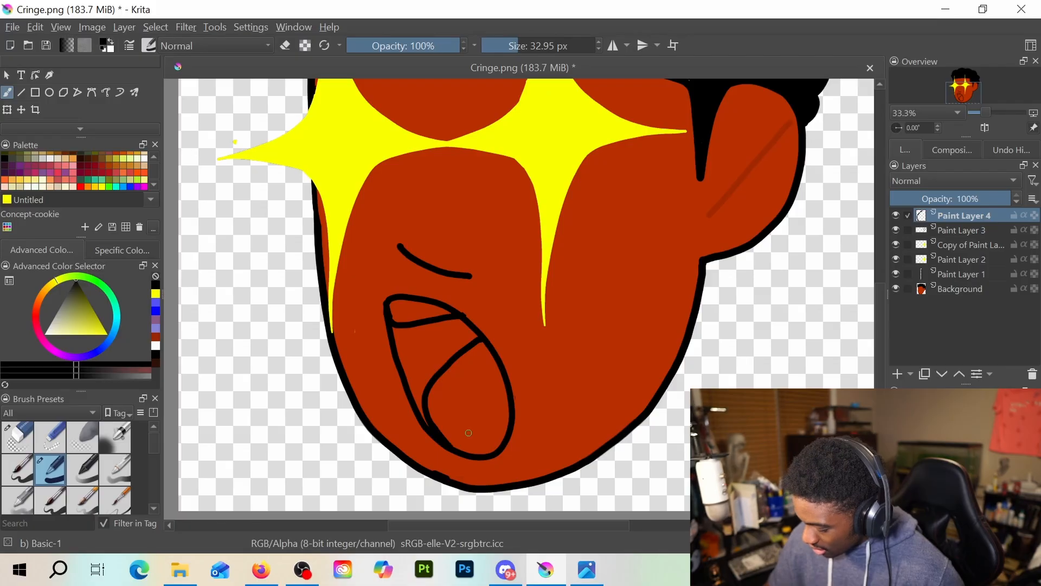
{"action": "mouse_move", "coordinate": [488, 345]}
{"action": "left_mouse_down"}
{"action": "mouse_move", "coordinate": [461, 408]}
{"action": "mouse_move", "coordinate": [493, 409]}
{"action": "mouse_move", "coordinate": [511, 395]}
{"action": "left_mouse_up"}
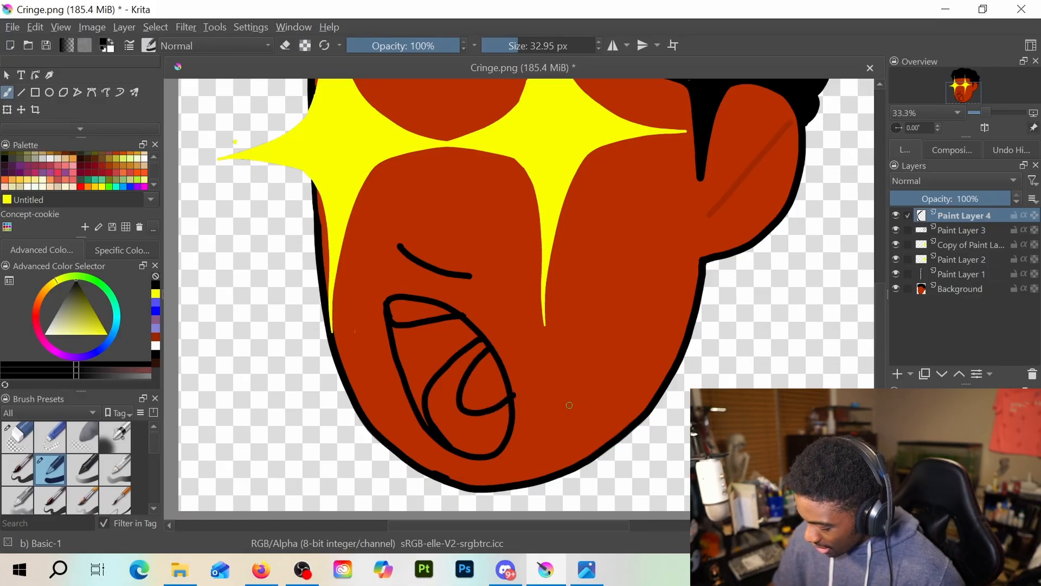
Erase the tongue line's overhang past the mouth's edge and touch up the outline at the teeth corner on Paint Layer 3
{"action": "key", "text": "e"}
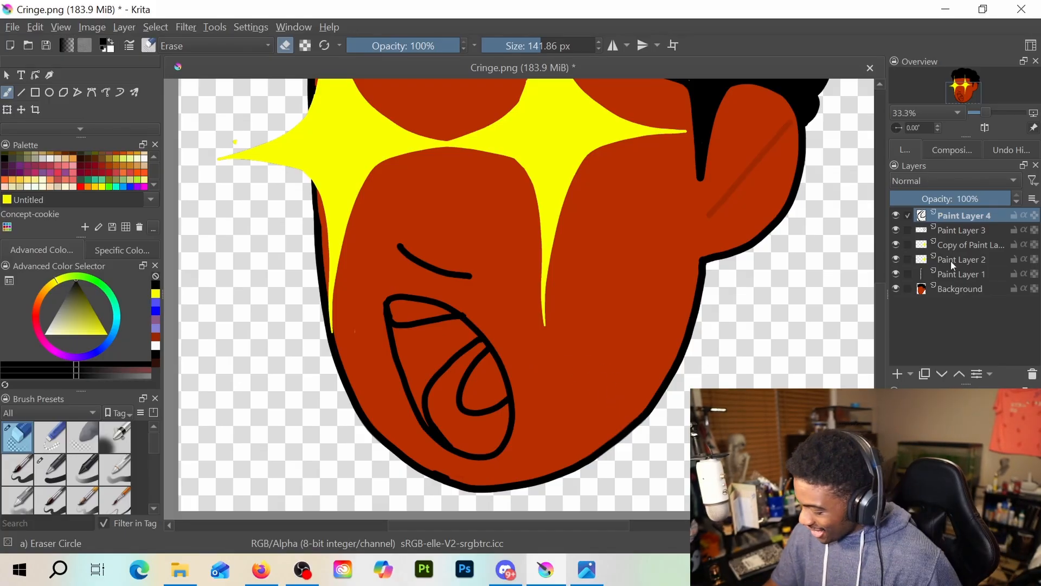
{"action": "left_click", "coordinate": [978, 231]}
{"action": "key", "text": "slash"}
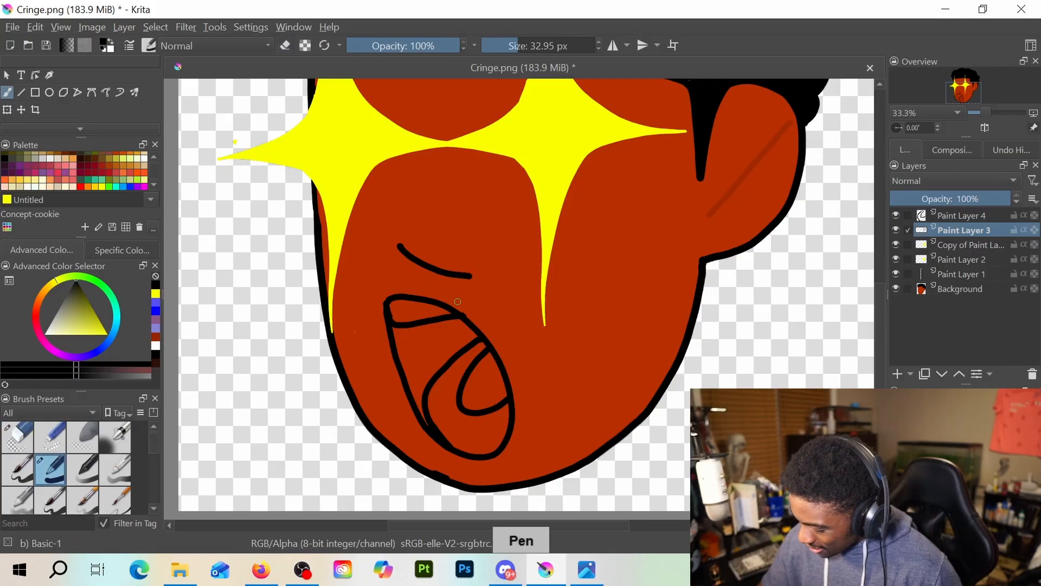
{"action": "left_click_drag", "start_coordinate": [465, 307], "coordinate": [466, 310]}
{"action": "key", "text": "slash"}
{"action": "key", "text": "slash"}
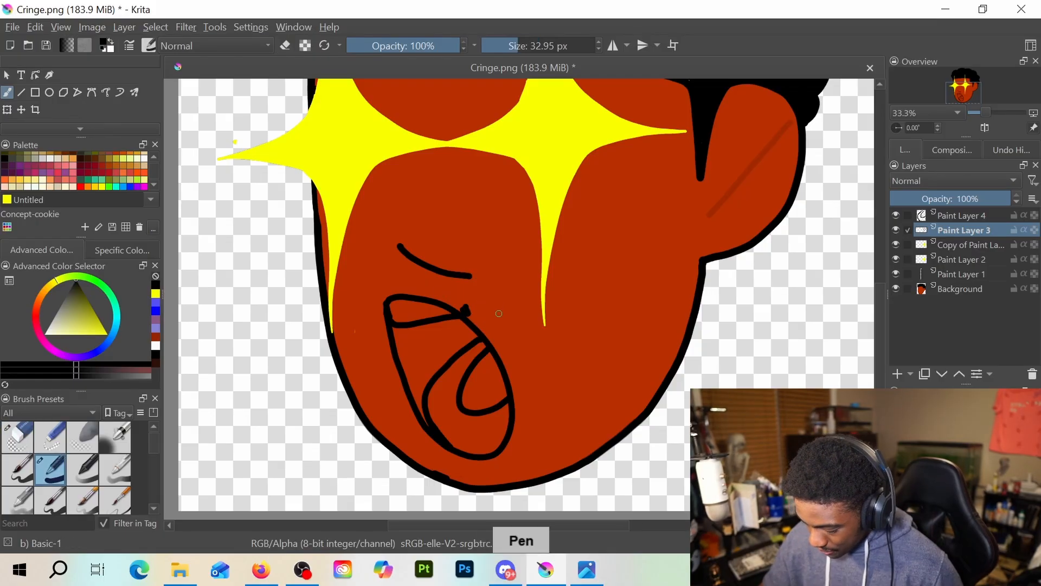
{"action": "key", "text": "slash"}
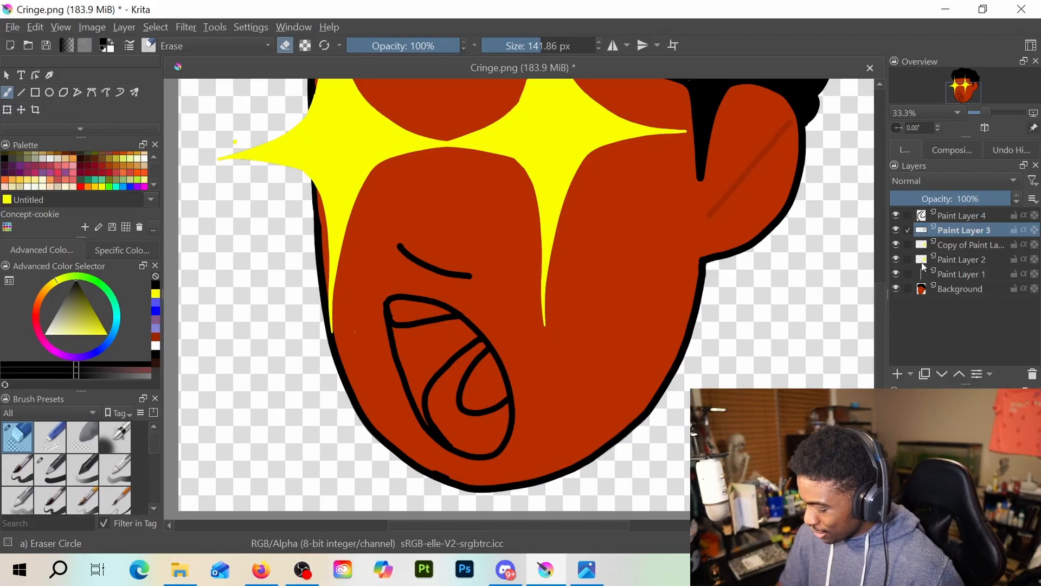
Select the crescent area around the inner tongue curve on Paint Layer 4 and set up a white fill
{"action": "left_click", "coordinate": [971, 215]}
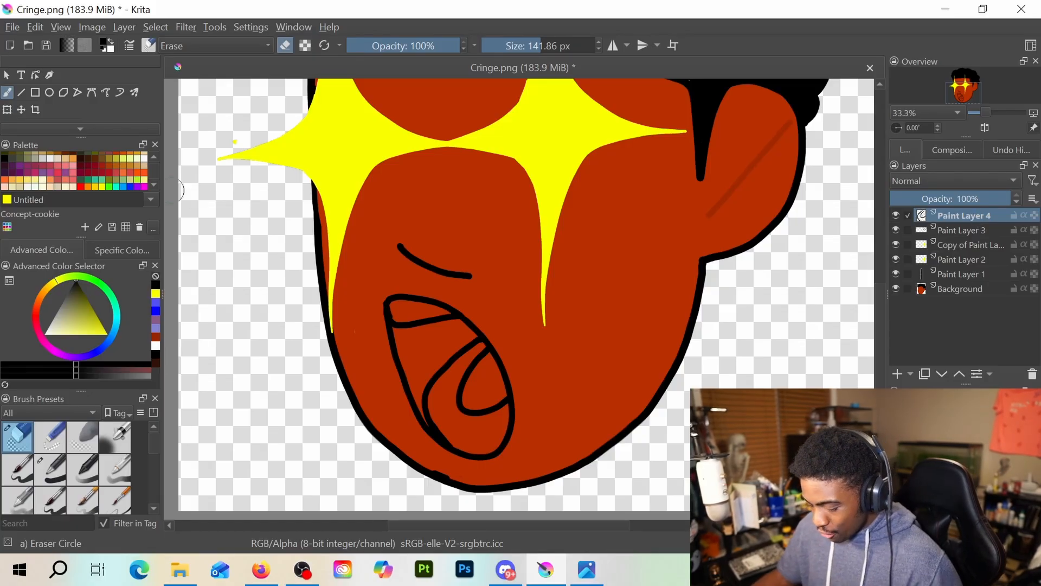
{"action": "scroll", "coordinate": [80, 94], "scroll_direction": "down", "scroll_amount": 2}
{"action": "left_click", "coordinate": [63, 111]}
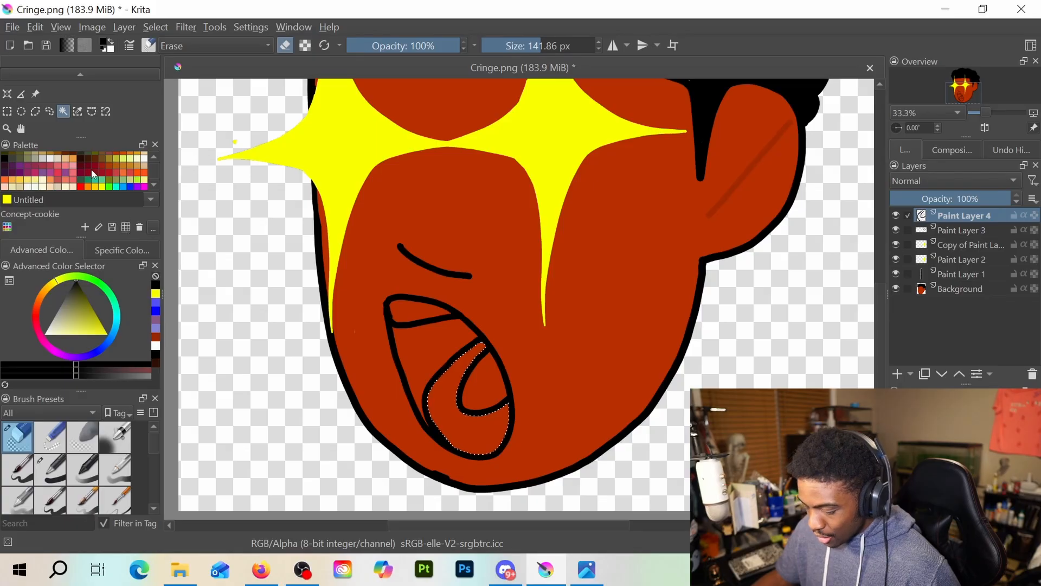
{"action": "scroll", "coordinate": [93, 172], "scroll_direction": "down", "scroll_amount": 2}
{"action": "left_click", "coordinate": [157, 347]}
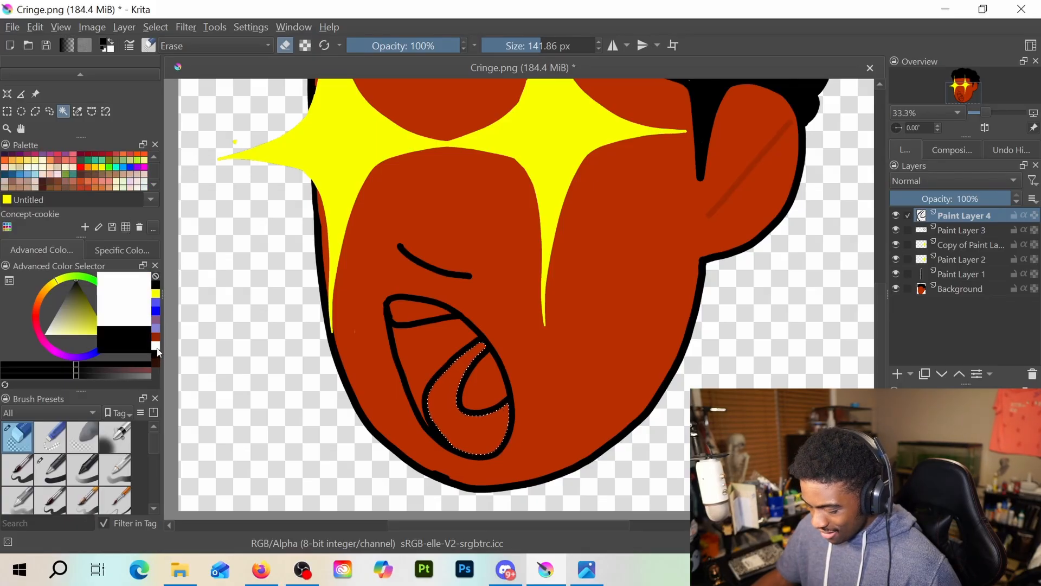
{"action": "scroll", "coordinate": [57, 109], "scroll_direction": "up", "scroll_amount": 2}
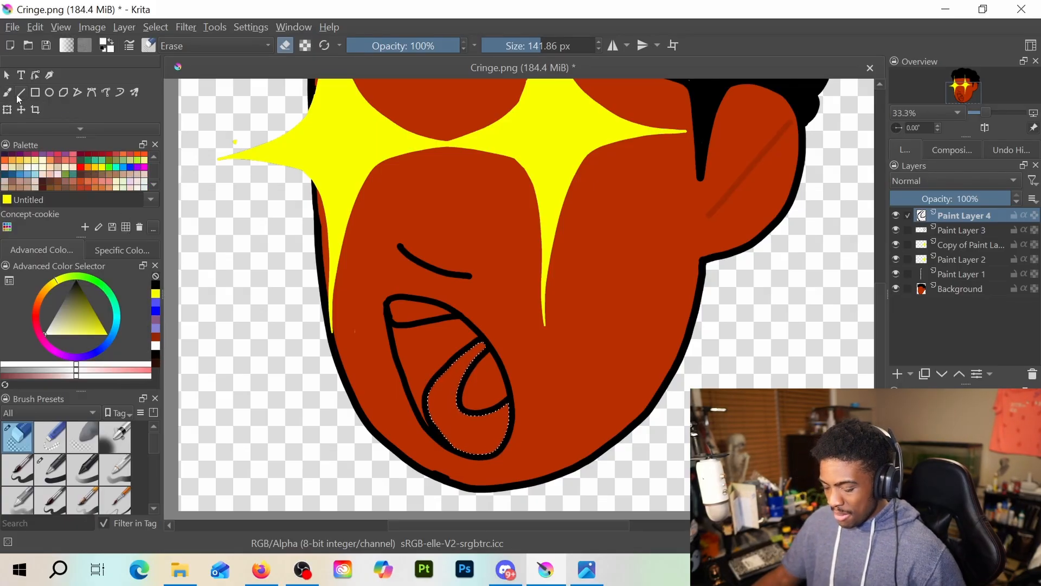
{"action": "scroll", "coordinate": [53, 101], "scroll_direction": "down", "scroll_amount": 2}
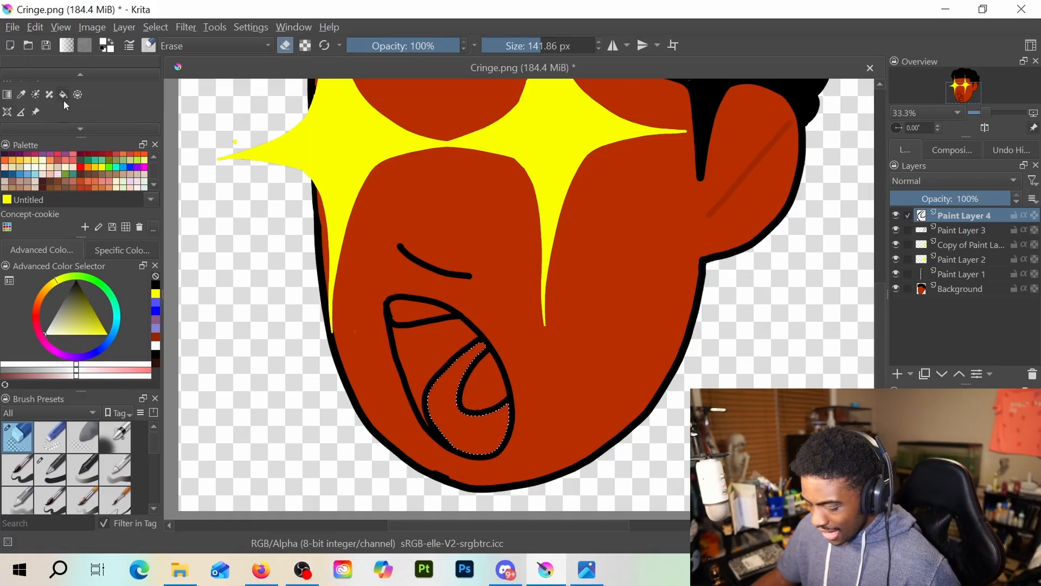
{"action": "left_click", "coordinate": [63, 95]}
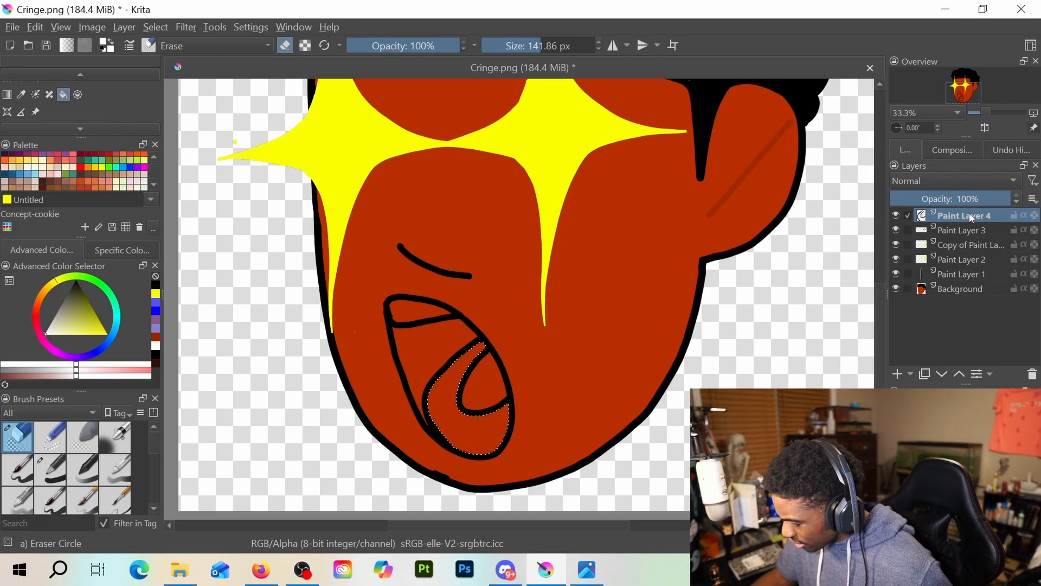
Move Paint Layer 4 below Paint Layer 2, leave erase mode and fill the selected crescent in the lower mouth with white
{"action": "mouse_move", "coordinate": [971, 218]}
{"action": "left_mouse_down"}
{"action": "mouse_move", "coordinate": [984, 293]}
{"action": "mouse_move", "coordinate": [977, 258]}
{"action": "left_mouse_up"}
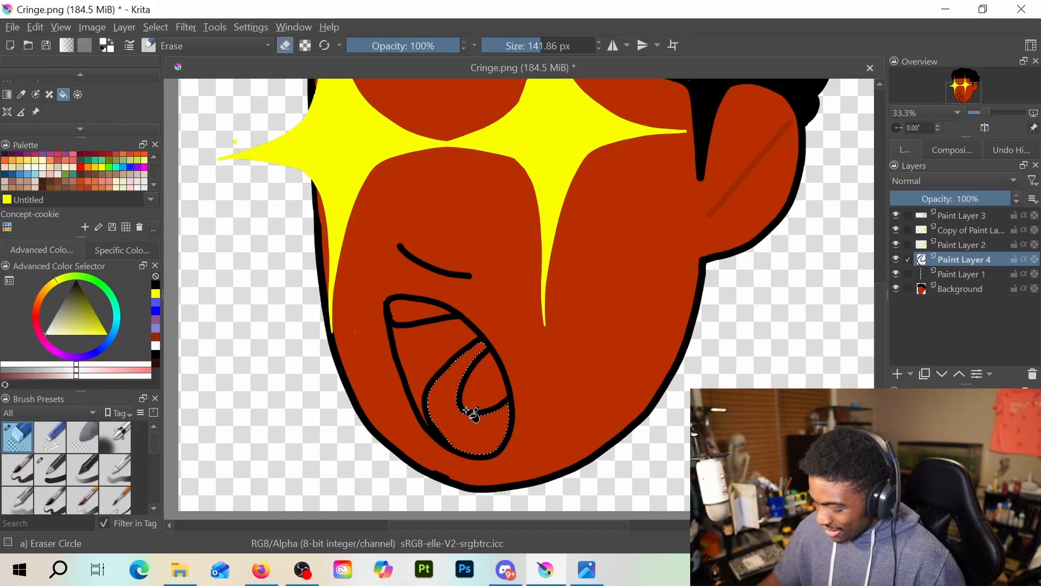
{"action": "key", "text": "b"}
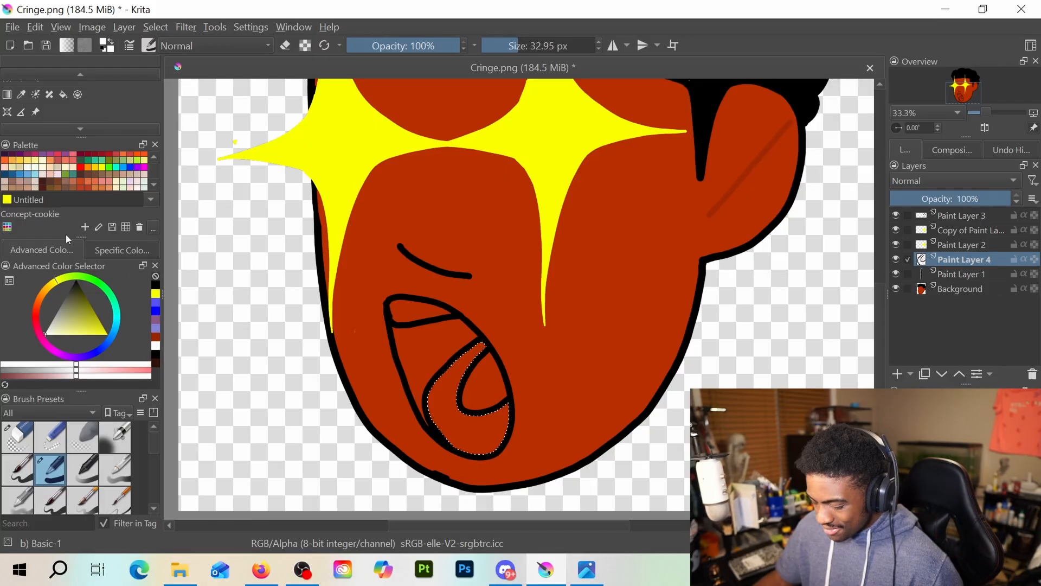
{"action": "left_click", "coordinate": [63, 95]}
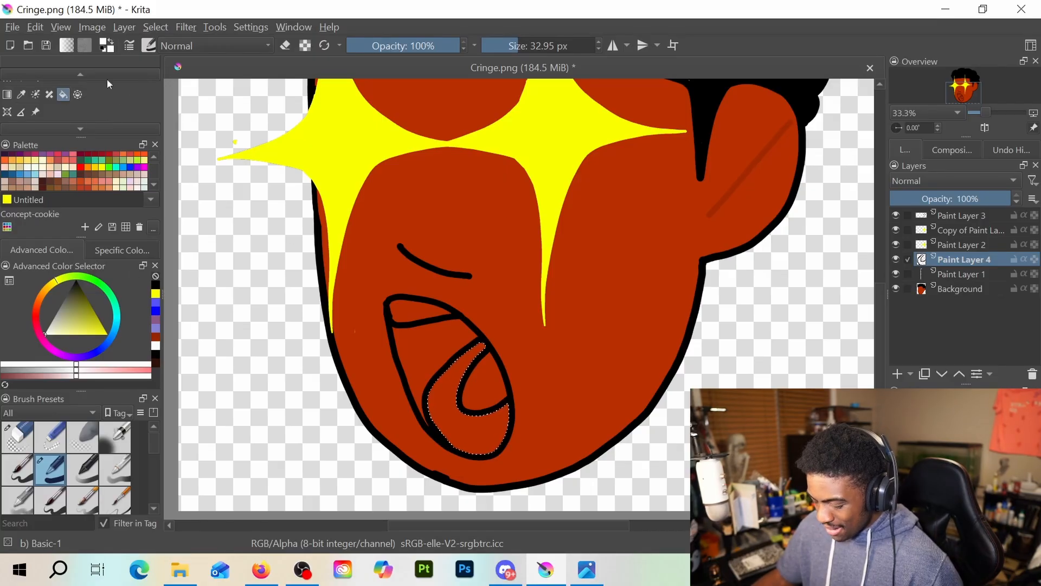
{"action": "scroll", "coordinate": [96, 99], "scroll_direction": "down", "scroll_amount": 1}
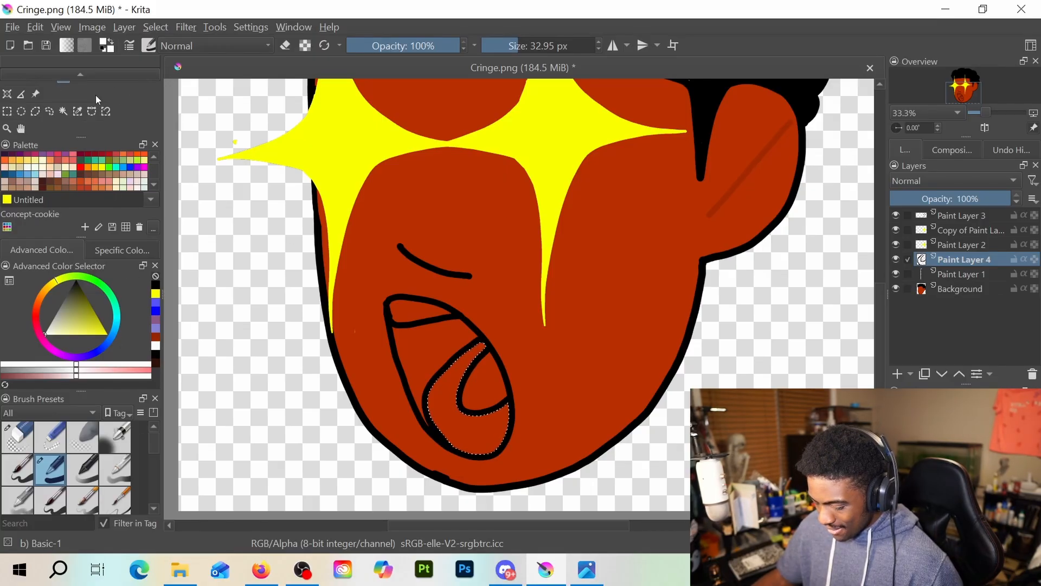
{"action": "left_click", "coordinate": [64, 112]}
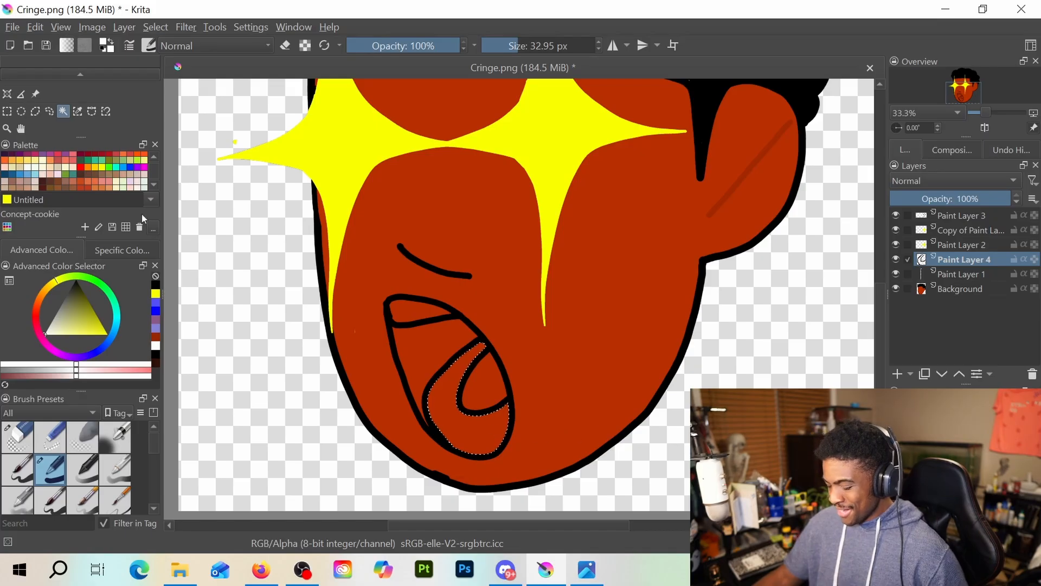
{"action": "scroll", "coordinate": [63, 110], "scroll_direction": "up", "scroll_amount": 1}
{"action": "left_click", "coordinate": [63, 94]}
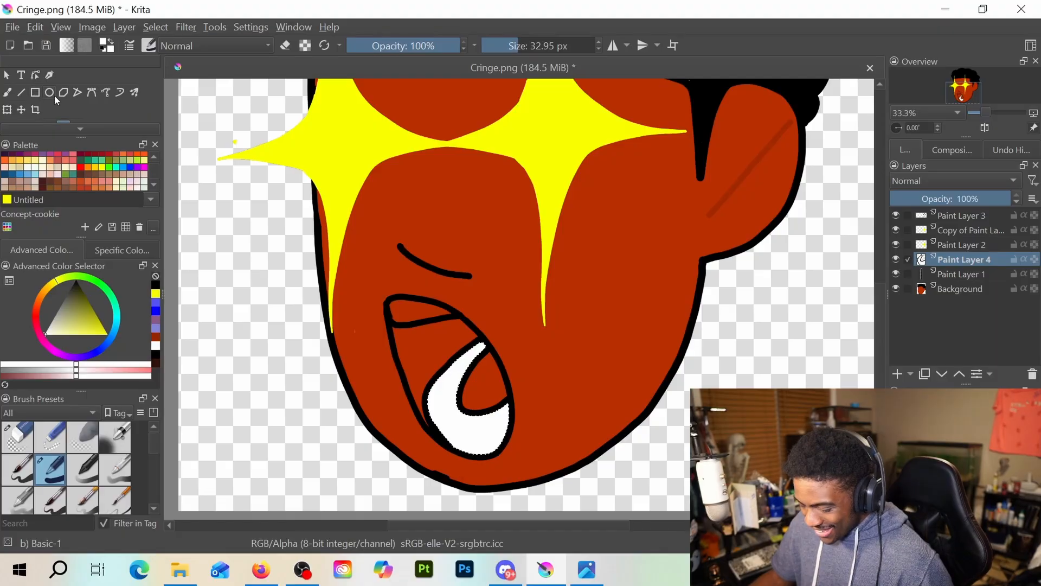
Select the upper teeth area by contiguous selection and fill it with white
{"action": "scroll", "coordinate": [54, 97], "scroll_direction": "down", "scroll_amount": 2}
{"action": "left_click", "coordinate": [63, 111]}
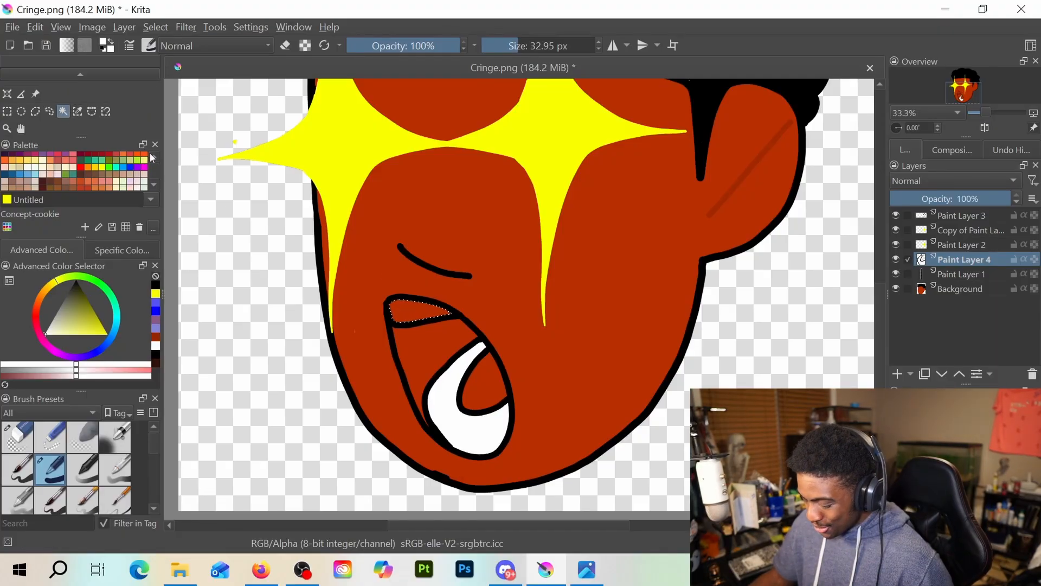
{"action": "scroll", "coordinate": [75, 112], "scroll_direction": "up", "scroll_amount": 2}
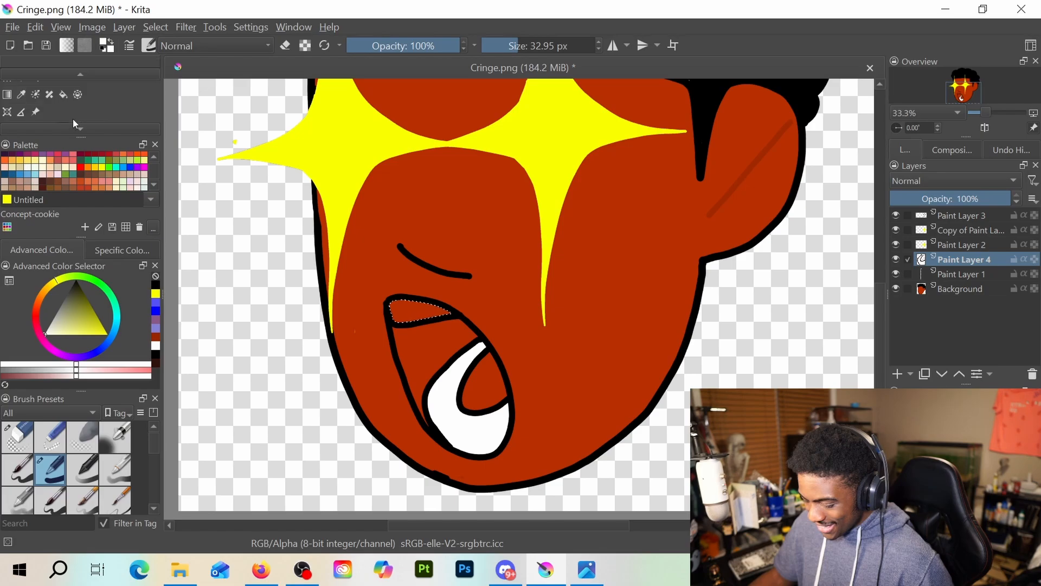
{"action": "left_click", "coordinate": [63, 95]}
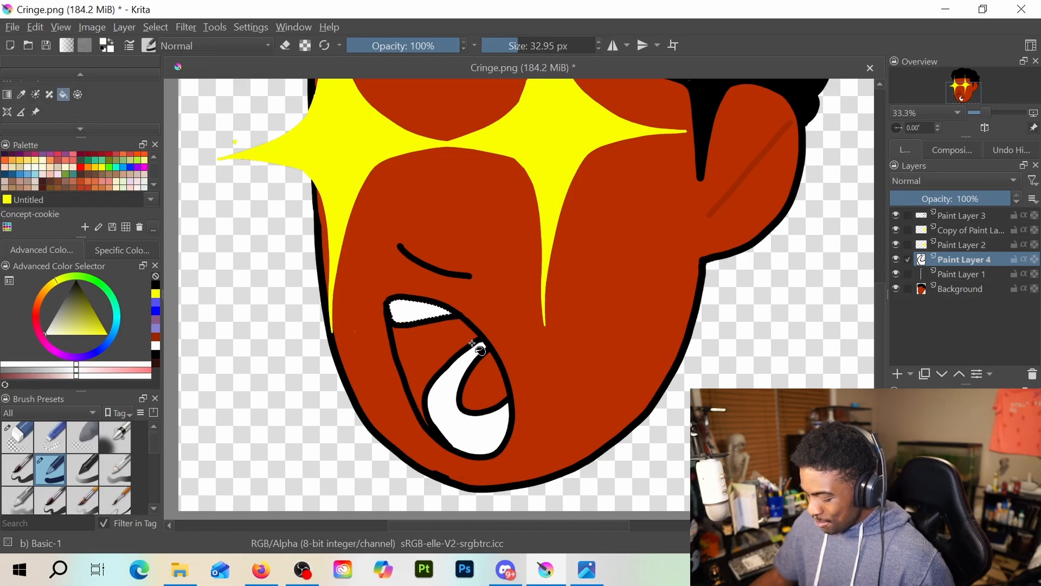
Select the open mouth area between the upper teeth and the white crescent and fill it with black
{"action": "scroll", "coordinate": [472, 343], "scroll_direction": "down", "scroll_amount": 1}
{"action": "scroll", "coordinate": [469, 340], "scroll_direction": "up", "scroll_amount": 1}
{"action": "scroll", "coordinate": [81, 108], "scroll_direction": "down", "scroll_amount": 1}
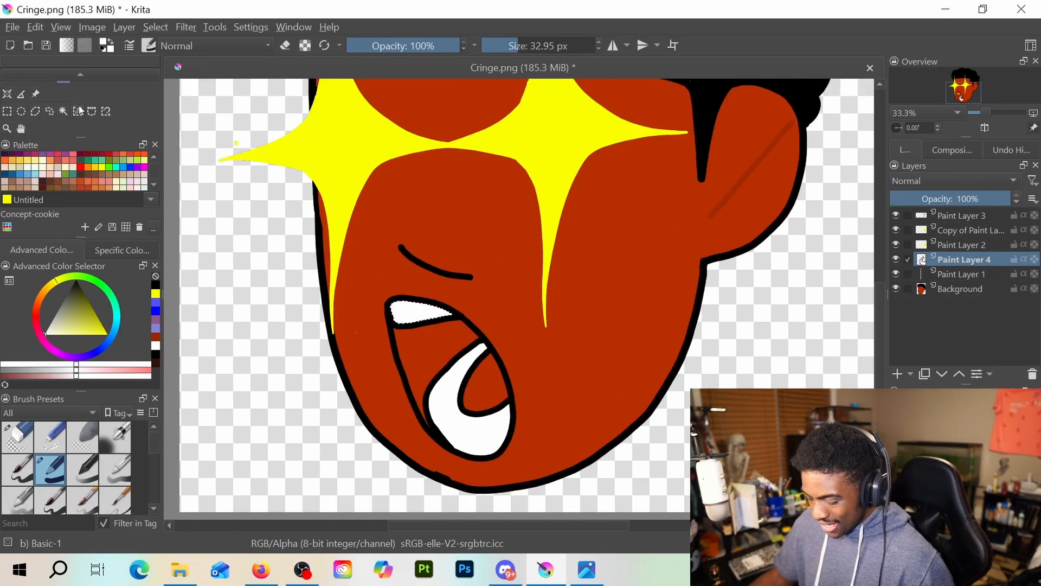
{"action": "left_click", "coordinate": [63, 111]}
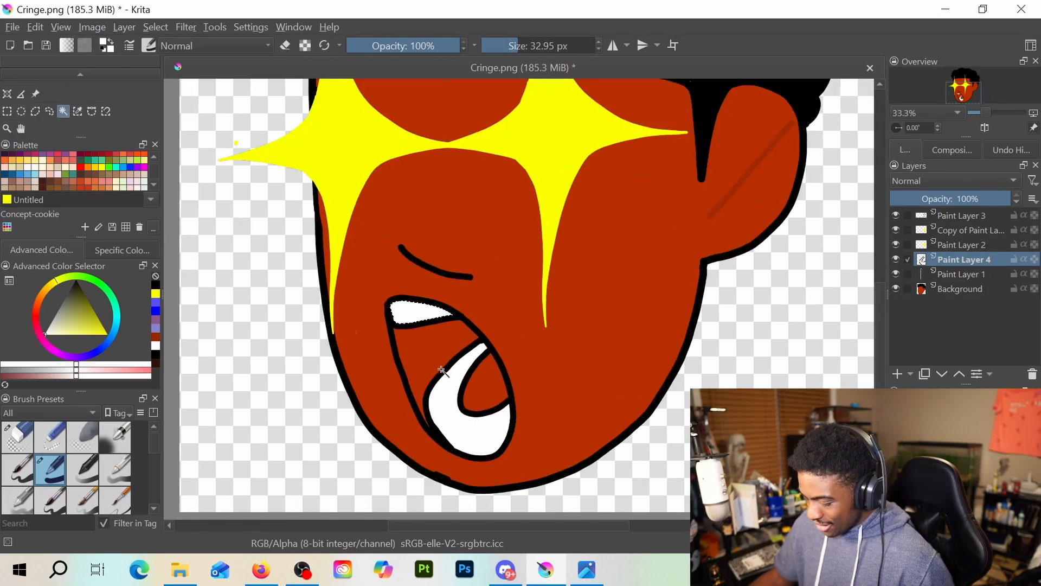
{"action": "left_click", "coordinate": [156, 285]}
{"action": "scroll", "coordinate": [46, 119], "scroll_direction": "up", "scroll_amount": 1}
{"action": "left_click", "coordinate": [64, 110]}
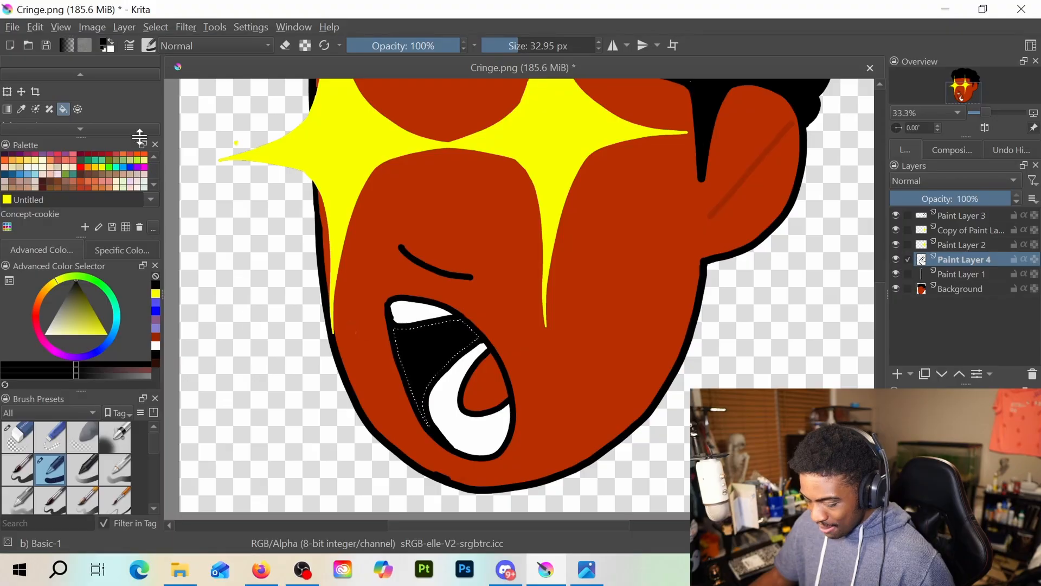
Pick a light pink from the palette, select the inner shape at the mouth's right edge and fill it
{"action": "scroll", "coordinate": [114, 171], "scroll_direction": "up", "scroll_amount": 1}
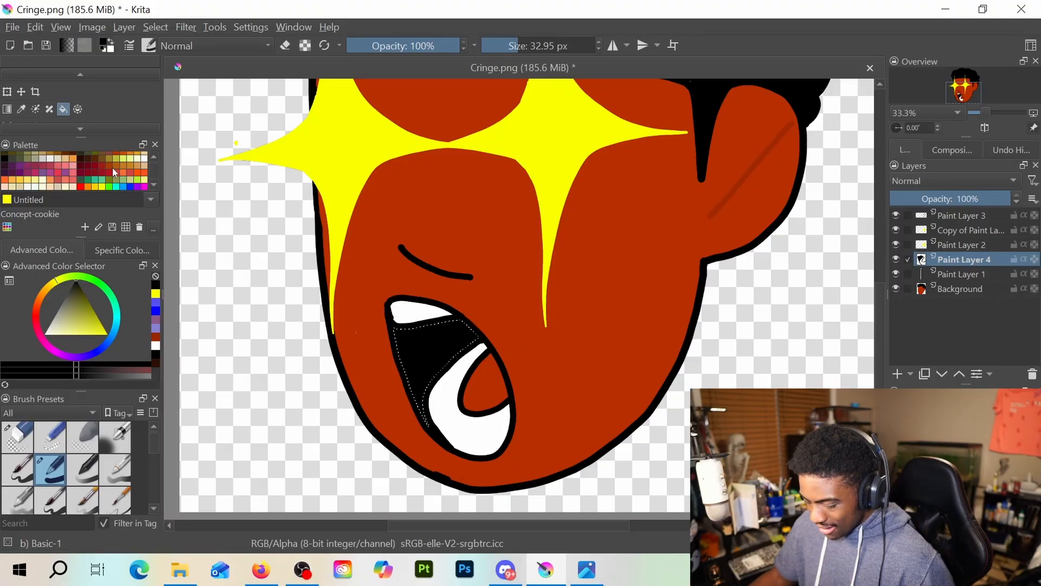
{"action": "left_click", "coordinate": [74, 166]}
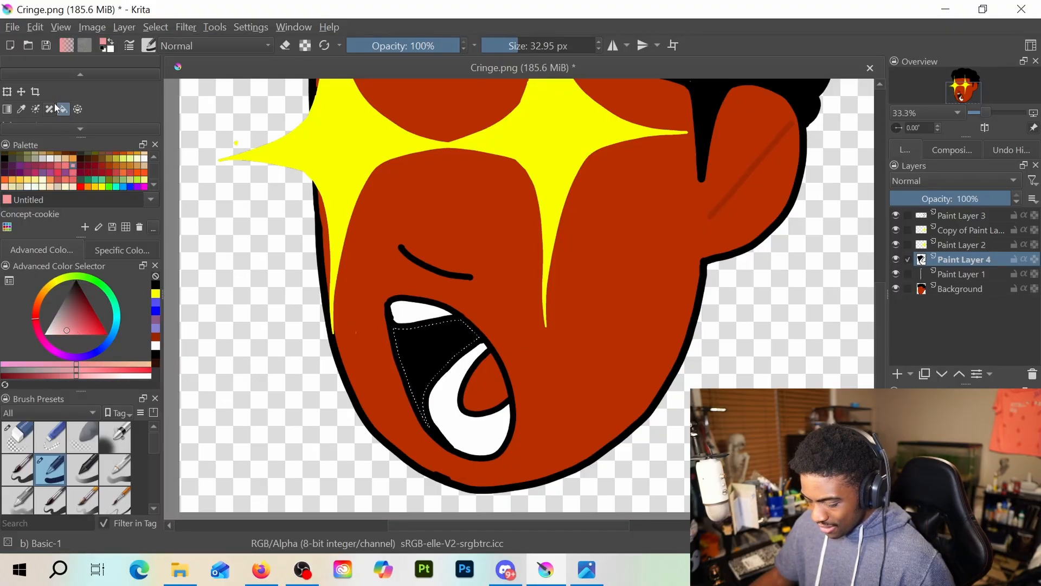
{"action": "scroll", "coordinate": [82, 95], "scroll_direction": "up", "scroll_amount": 2}
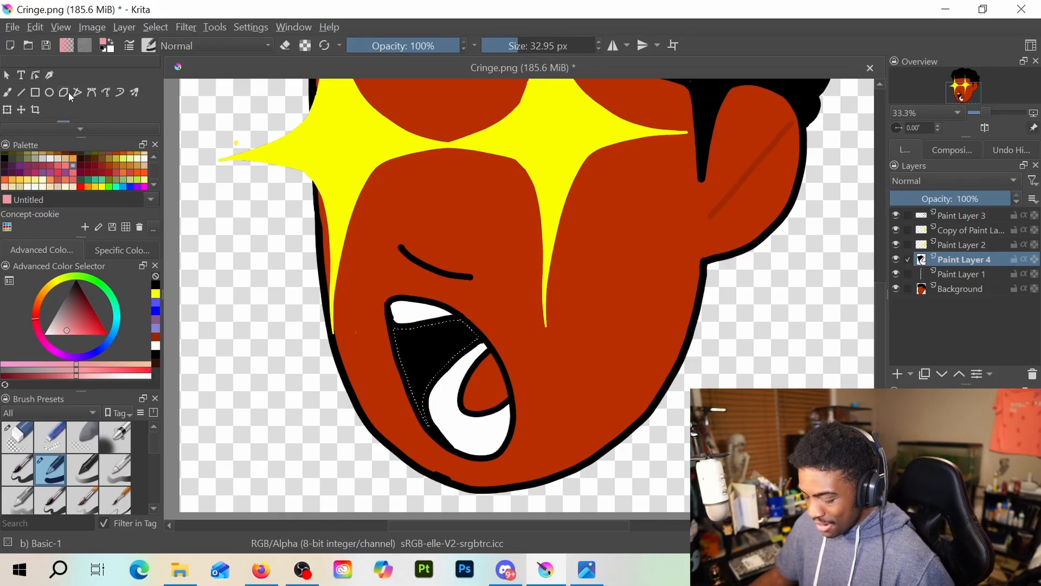
{"action": "scroll", "coordinate": [67, 89], "scroll_direction": "down", "scroll_amount": 2}
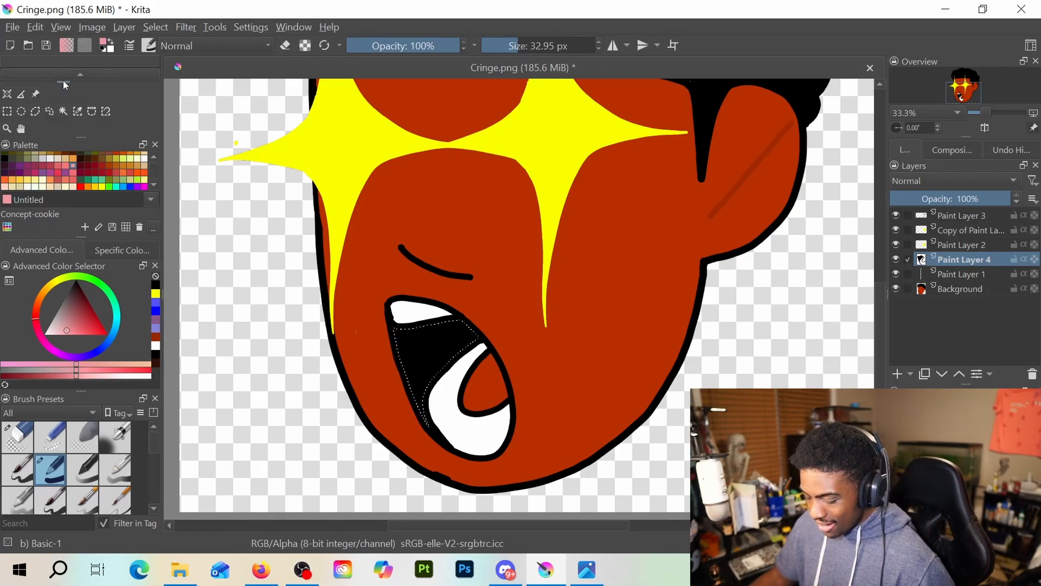
{"action": "left_click", "coordinate": [63, 111]}
{"action": "left_click", "coordinate": [480, 368]}
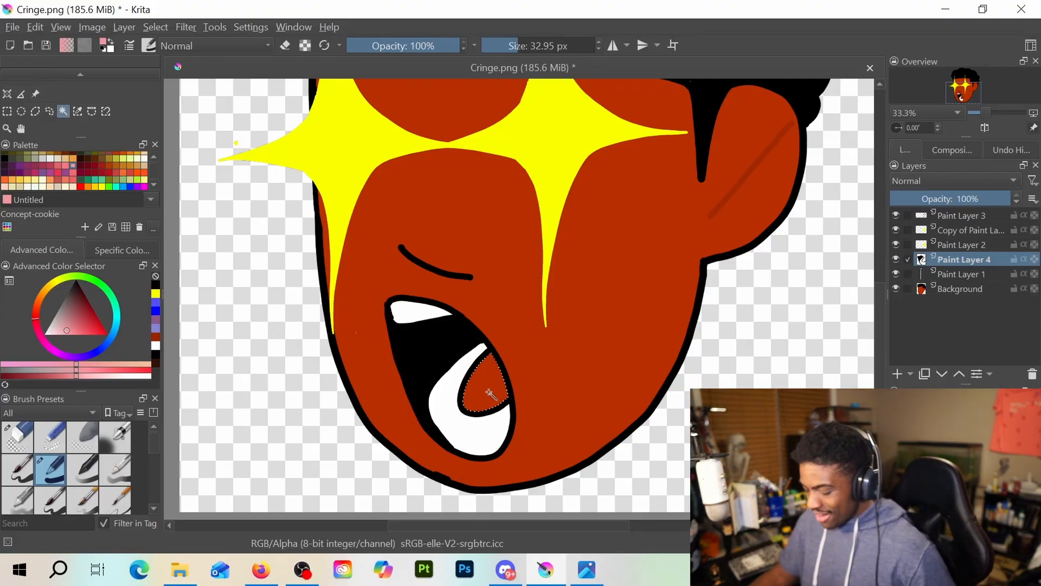
{"action": "scroll", "coordinate": [81, 109], "scroll_direction": "up", "scroll_amount": 2}
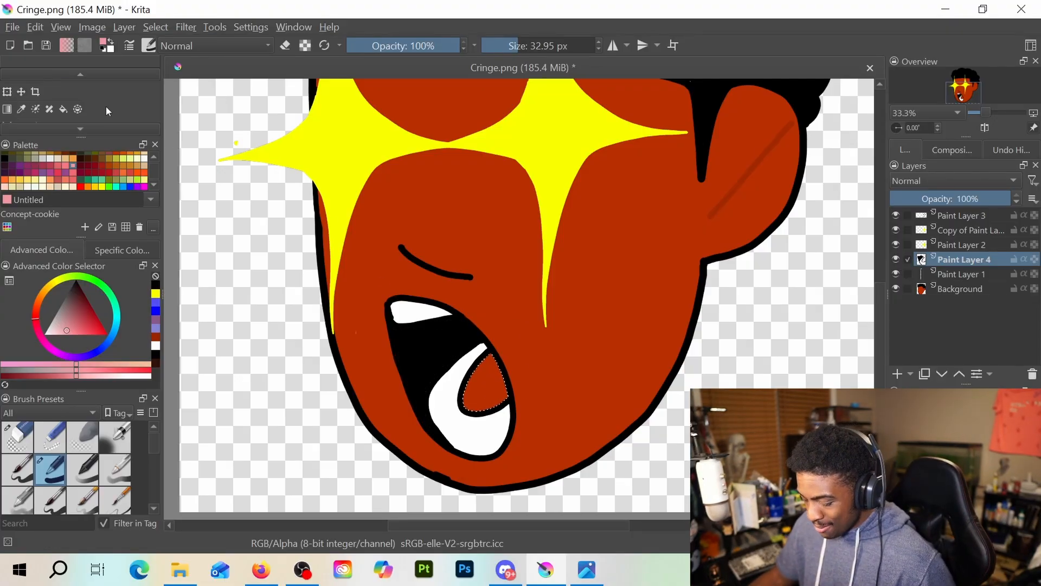
{"action": "left_click", "coordinate": [63, 109]}
{"action": "left_click", "coordinate": [498, 394]}
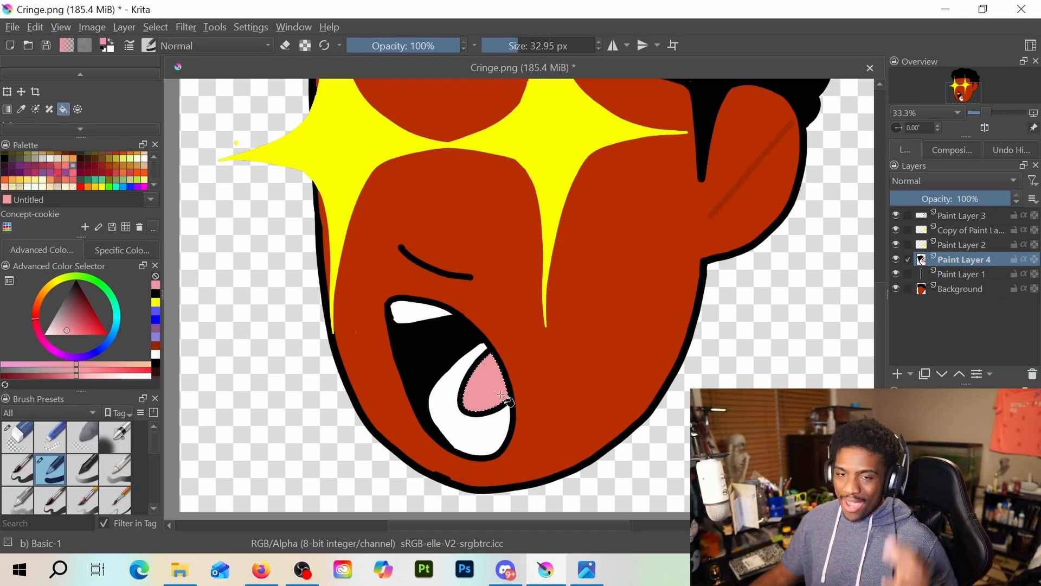
Clear the active selection and inspect the whole head and the coloured mouth
{"action": "scroll", "coordinate": [537, 303], "scroll_direction": "down", "scroll_amount": 3}
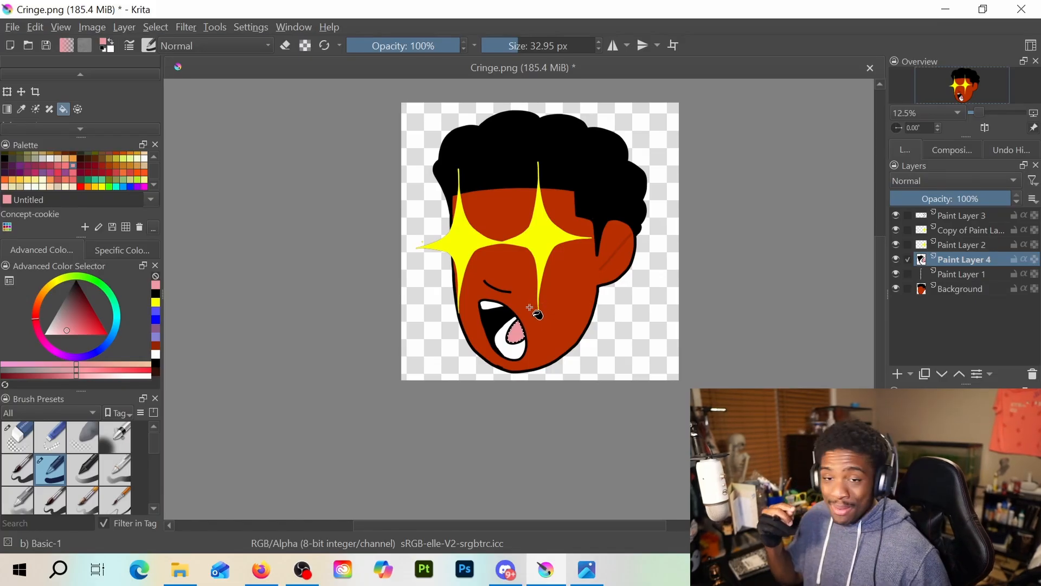
{"action": "scroll", "coordinate": [491, 328], "scroll_direction": "up", "scroll_amount": 3}
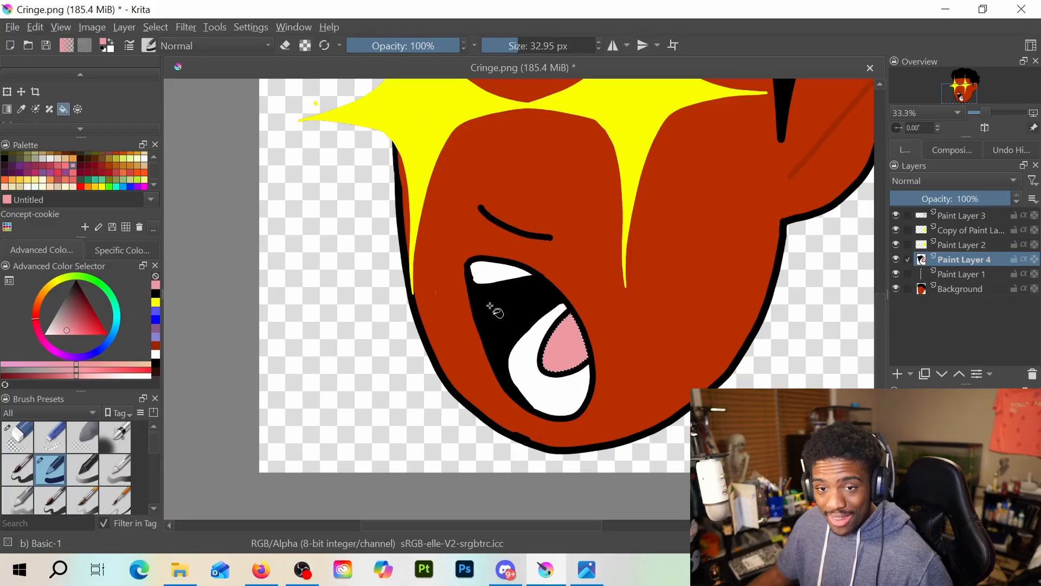
{"action": "scroll", "coordinate": [541, 273], "scroll_direction": "down", "scroll_amount": 2}
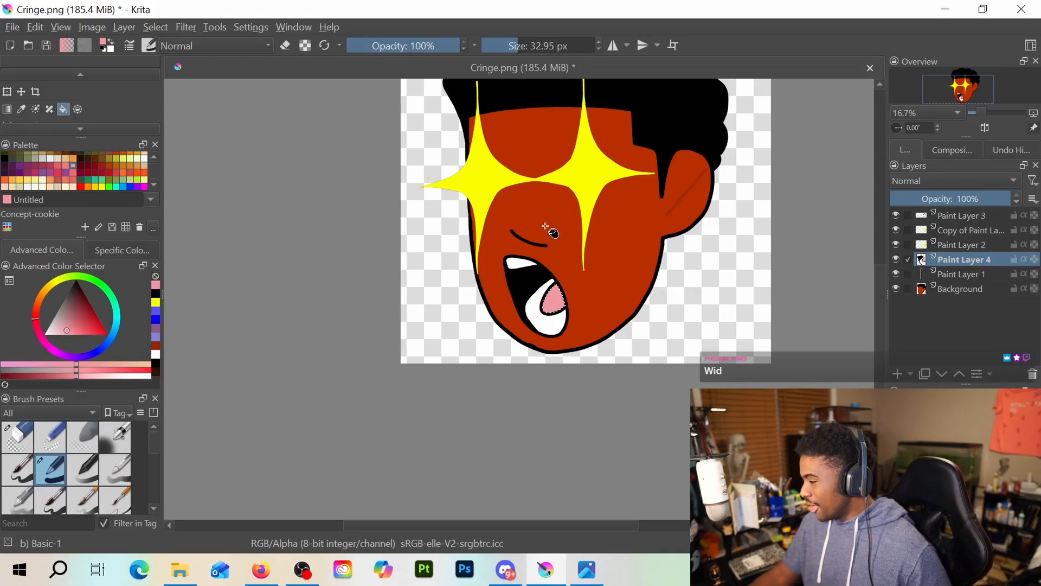
{"action": "left_click_drag", "start_coordinate": [618, 217], "coordinate": [582, 325]}
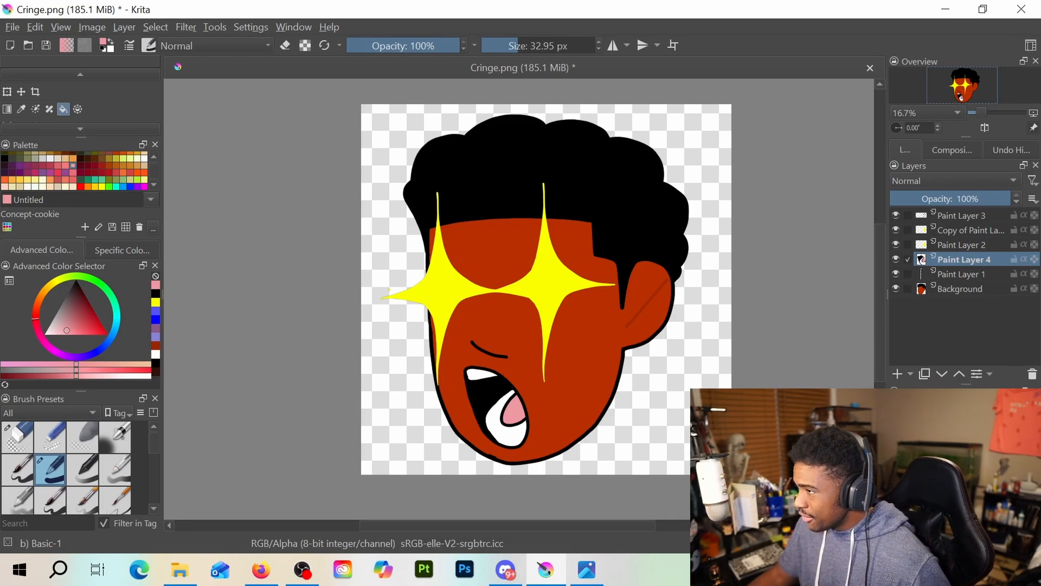
{"action": "key", "text": "alt+Tab"}
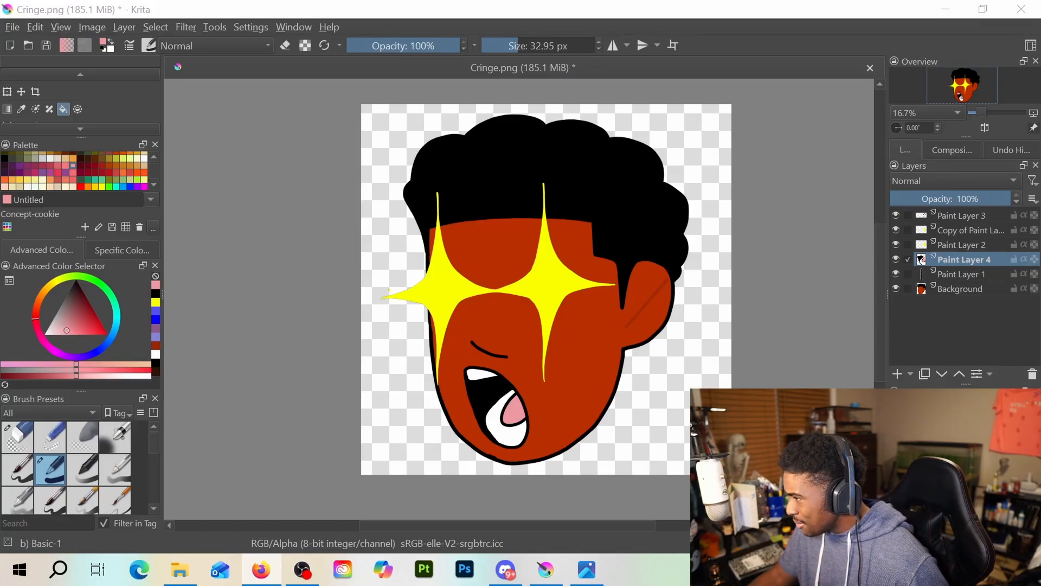
{"action": "scroll", "coordinate": [512, 412], "scroll_direction": "up", "scroll_amount": 2}
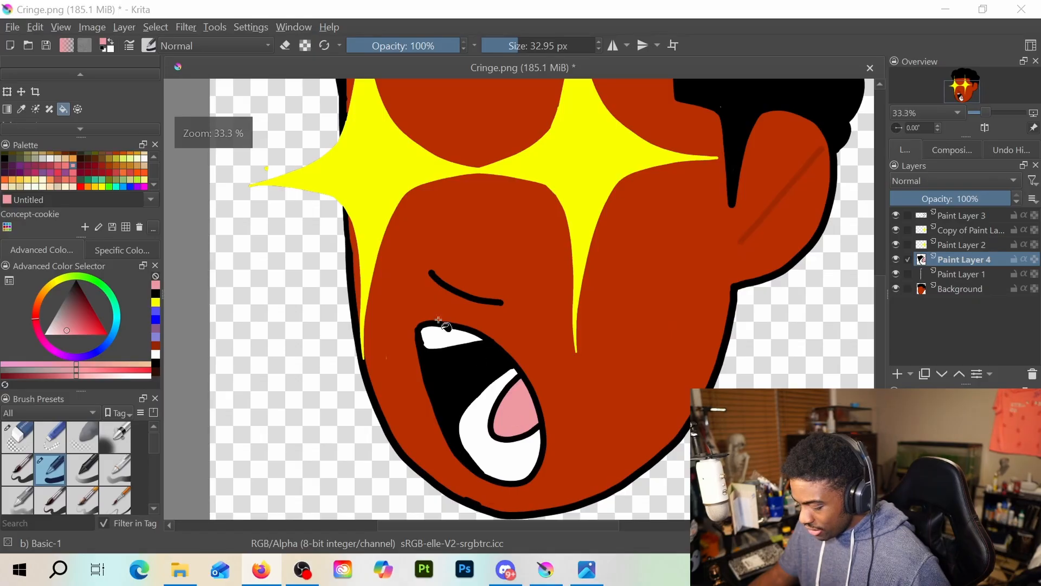
Brush a small curved black crease beside the mouth's upper-left corner and a curved black chin line beneath the mouth on Paint Layer 4
{"action": "scroll", "coordinate": [22, 103], "scroll_direction": "up", "scroll_amount": 2}
{"action": "left_click", "coordinate": [11, 96]}
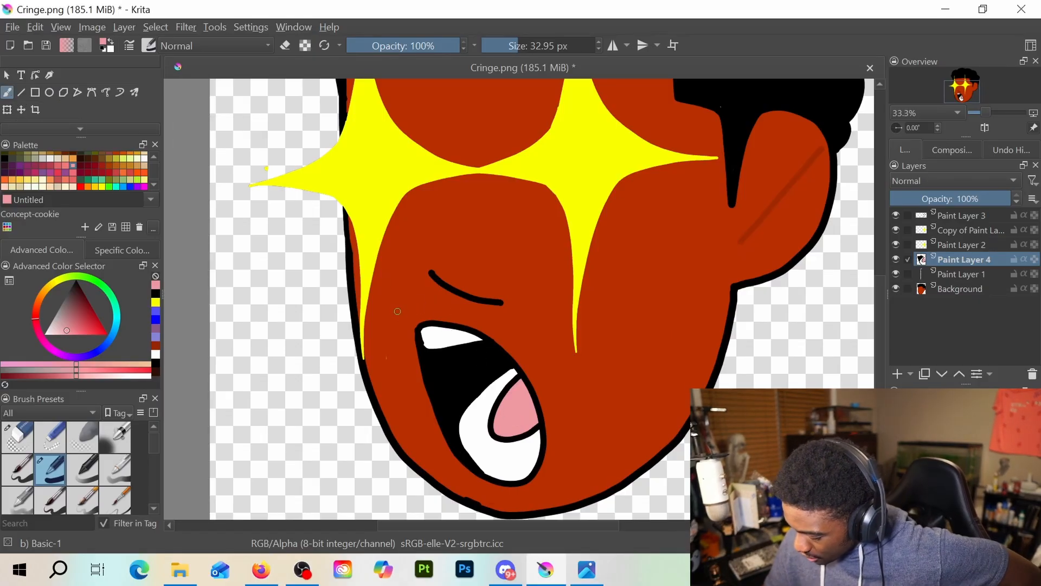
{"action": "mouse_move", "coordinate": [404, 300]}
{"action": "left_mouse_down"}
{"action": "mouse_move", "coordinate": [389, 314]}
{"action": "mouse_move", "coordinate": [404, 332]}
{"action": "left_mouse_up"}
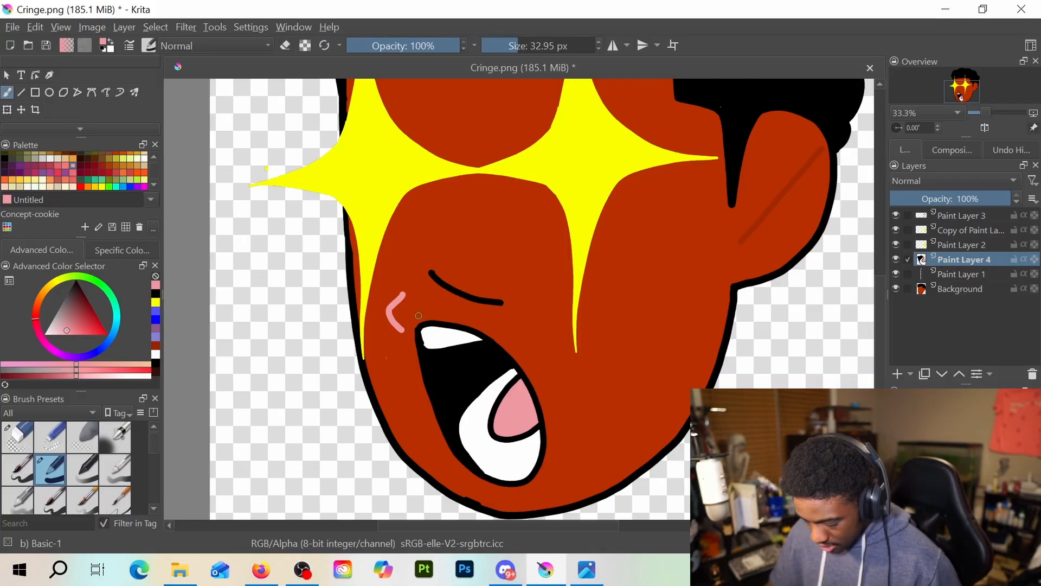
{"action": "key", "text": "ctrl+z"}
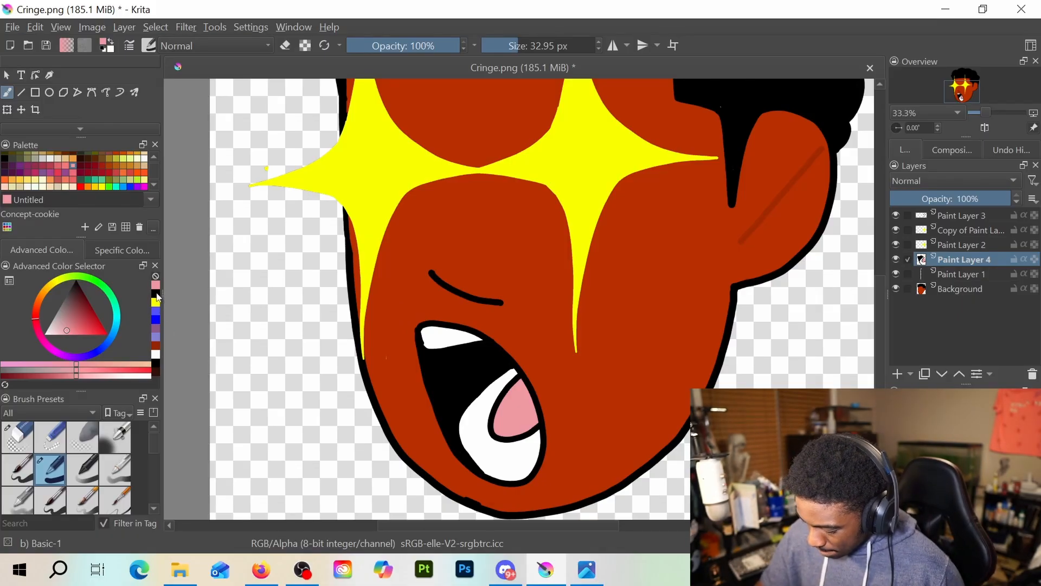
{"action": "left_click", "coordinate": [156, 365]}
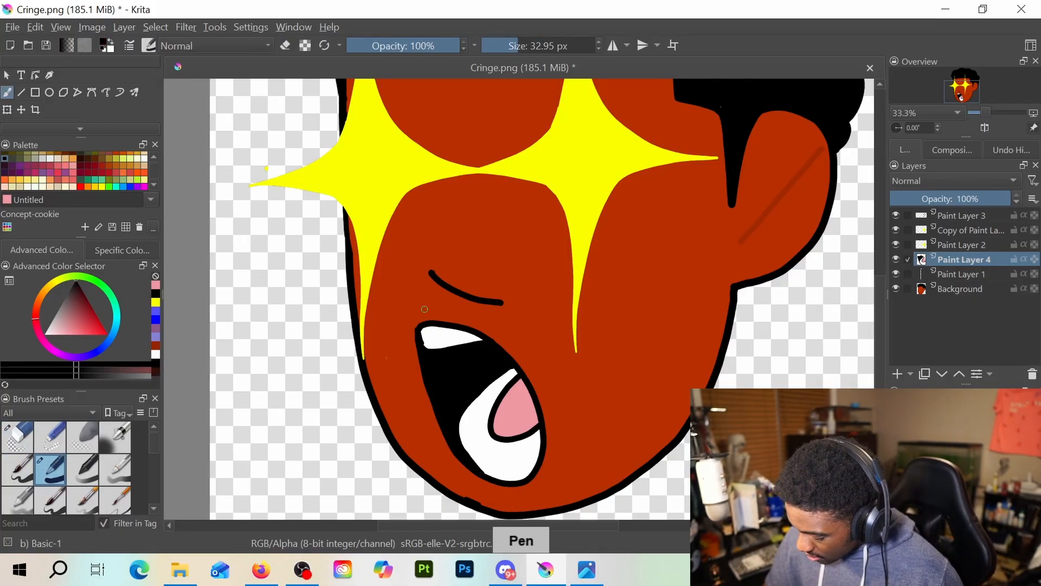
{"action": "mouse_move", "coordinate": [415, 296]}
{"action": "left_mouse_down"}
{"action": "mouse_move", "coordinate": [399, 313]}
{"action": "mouse_move", "coordinate": [419, 331]}
{"action": "left_mouse_up"}
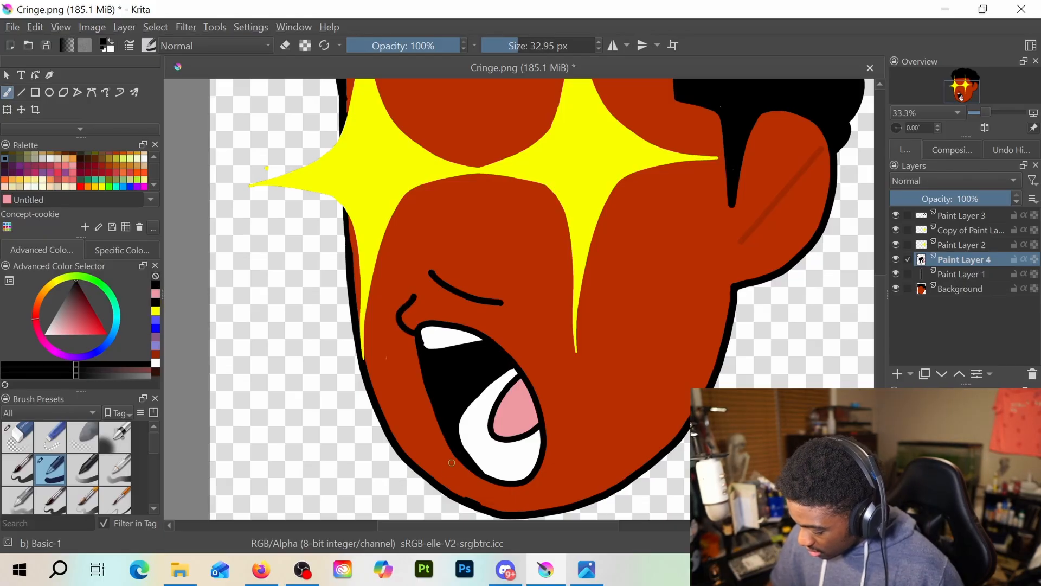
{"action": "mouse_move", "coordinate": [451, 463]}
{"action": "left_mouse_down"}
{"action": "mouse_move", "coordinate": [507, 498]}
{"action": "mouse_move", "coordinate": [452, 471]}
{"action": "mouse_move", "coordinate": [470, 494]}
{"action": "mouse_move", "coordinate": [546, 491]}
{"action": "left_mouse_up"}
{"action": "key", "text": "ctrl+z"}
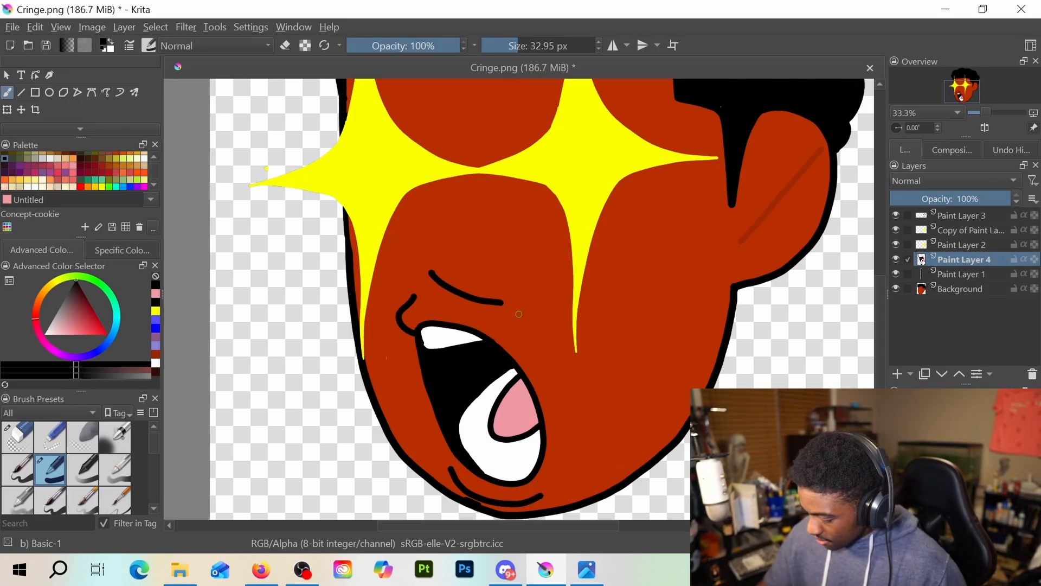
Find the layer holding the curved nose line above the mouth, Paint Layer 3, and erase that line with the Eraser Circle brush
{"action": "key", "text": "e"}
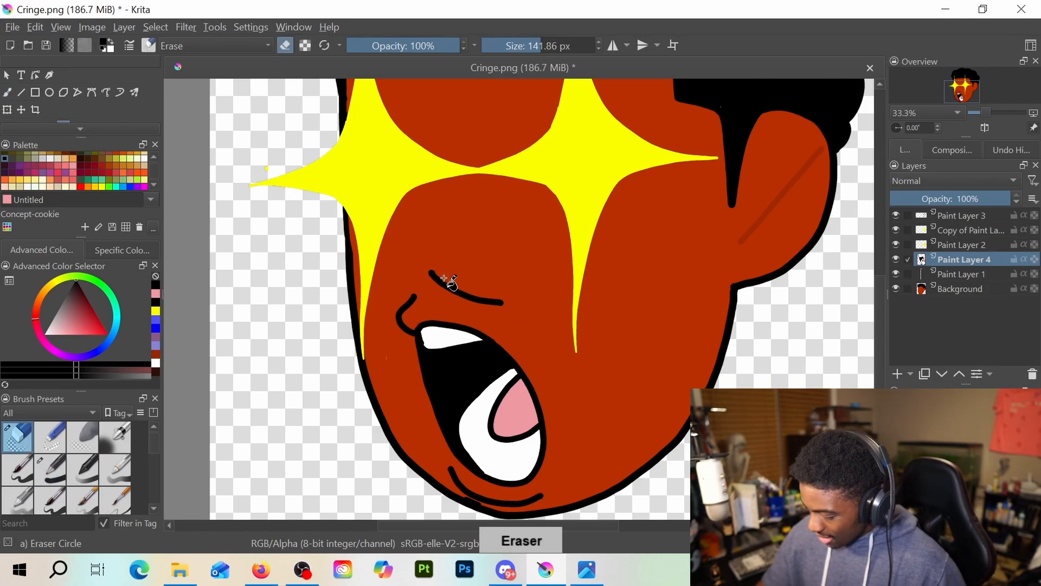
{"action": "left_click", "coordinate": [961, 246]}
{"action": "key", "text": "e"}
{"action": "key", "text": "e"}
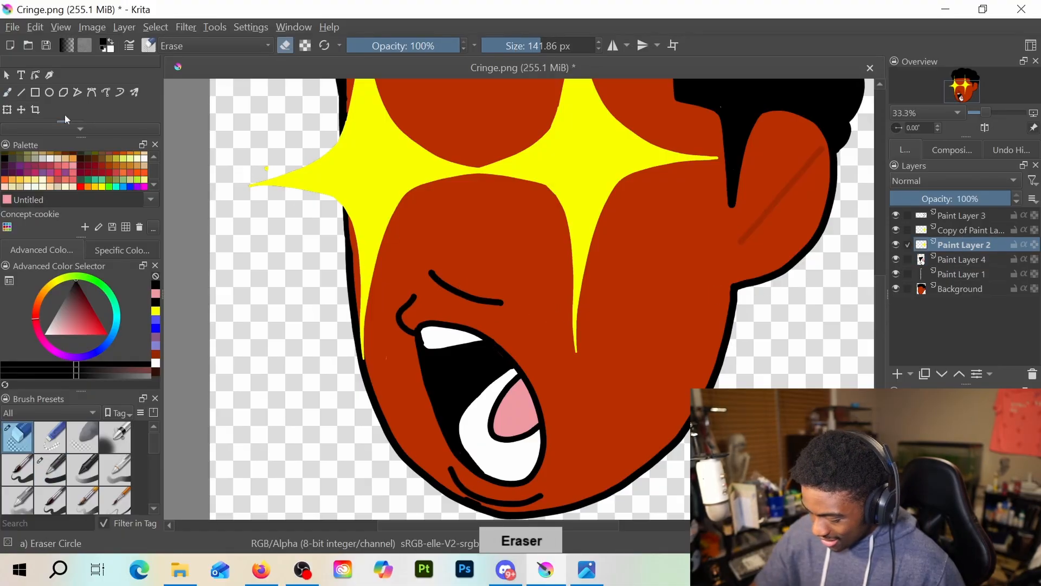
{"action": "left_click", "coordinate": [7, 93]}
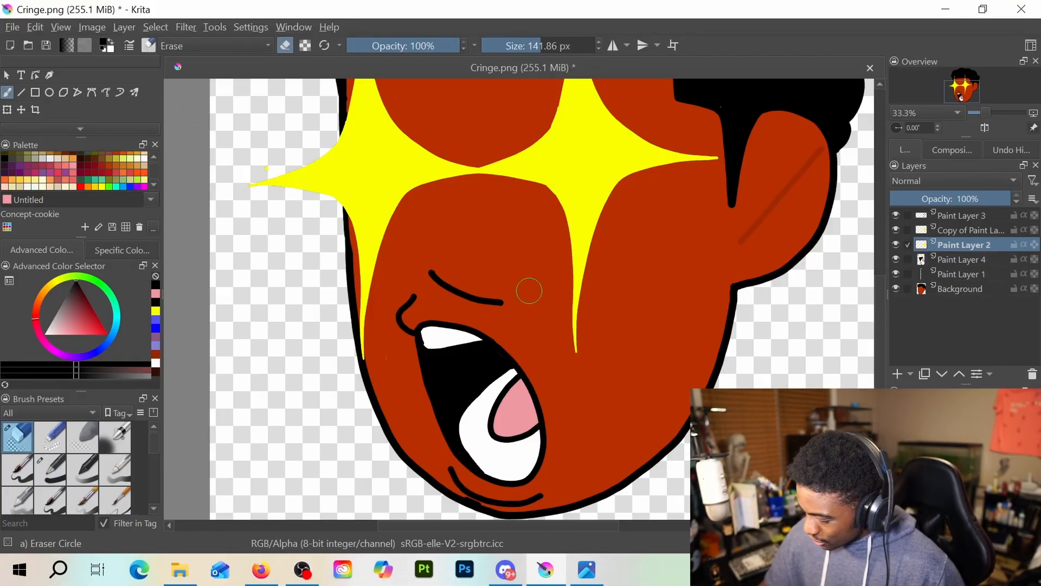
{"action": "left_click", "coordinate": [963, 230]}
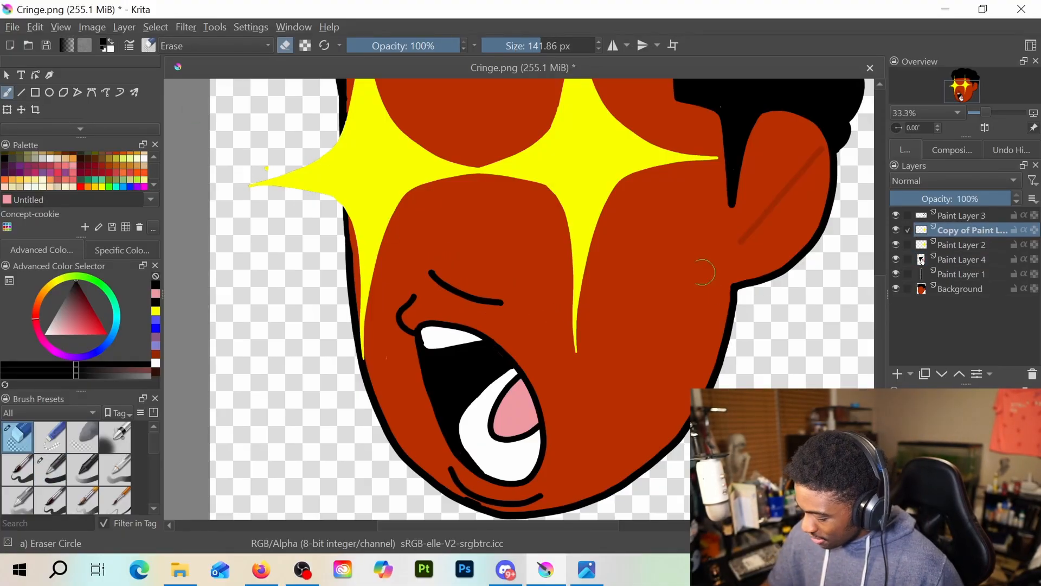
{"action": "left_click", "coordinate": [965, 274]}
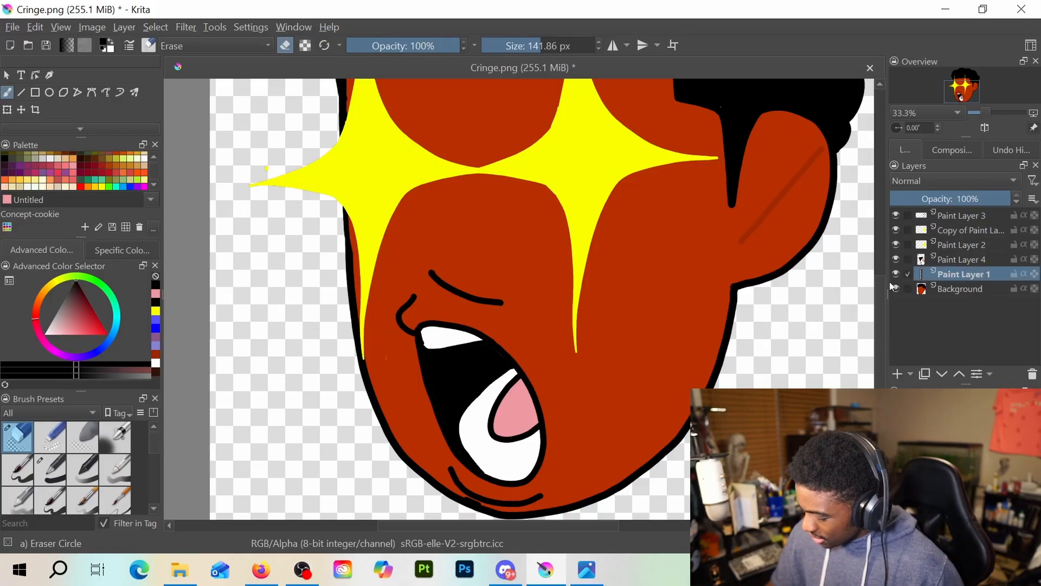
{"action": "left_click", "coordinate": [955, 289]}
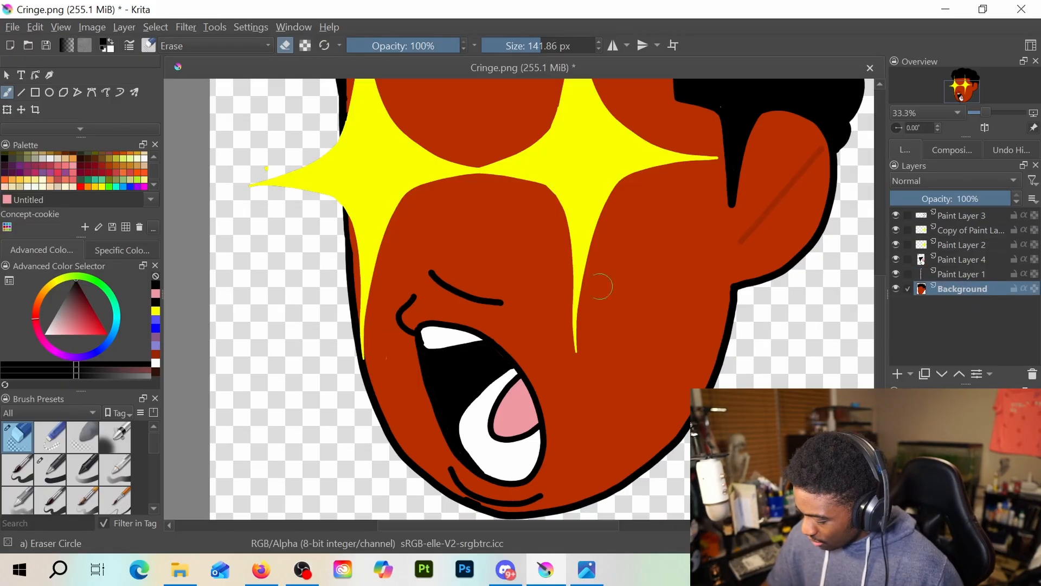
{"action": "left_click", "coordinate": [961, 274]}
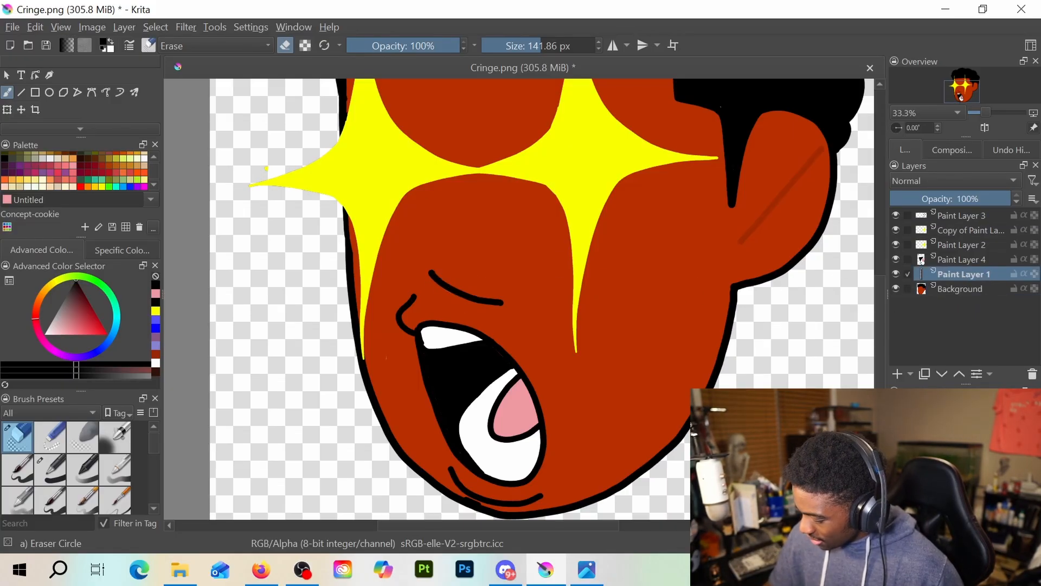
{"action": "left_click", "coordinate": [973, 263]}
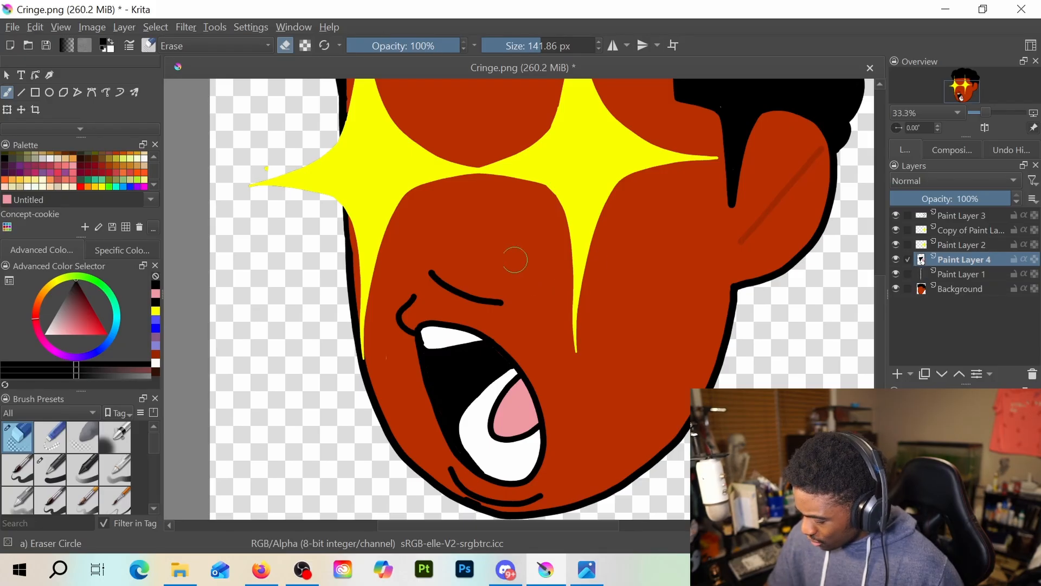
{"action": "left_click", "coordinate": [973, 247]}
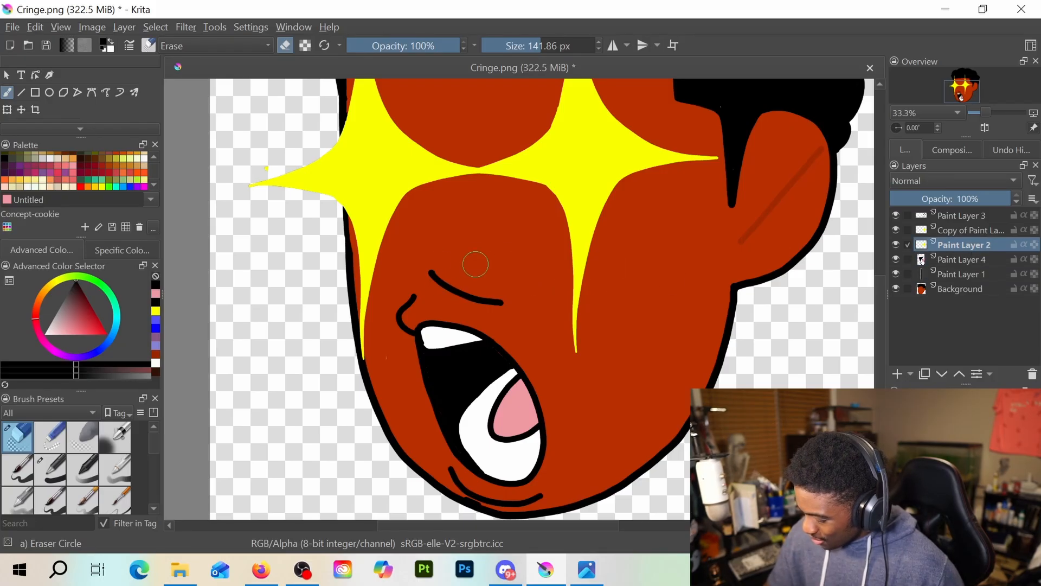
{"action": "left_click", "coordinate": [973, 231]}
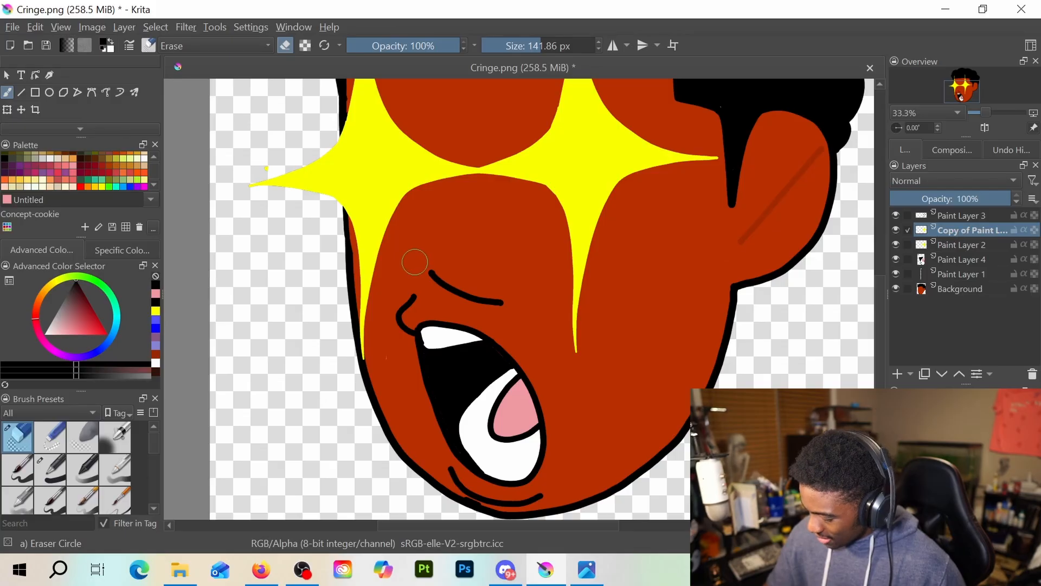
{"action": "left_click", "coordinate": [954, 220]}
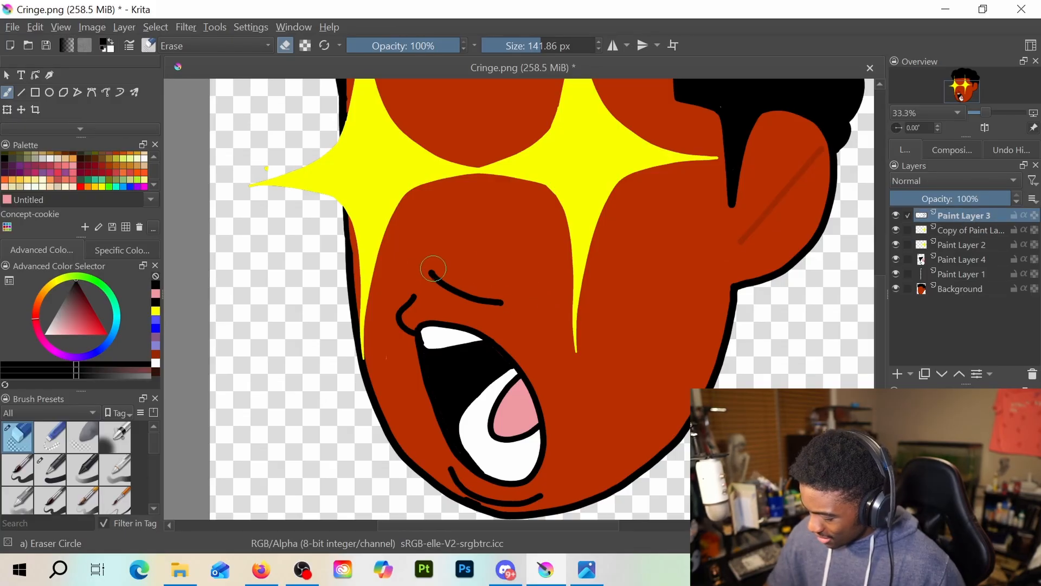
{"action": "left_click_drag", "start_coordinate": [433, 269], "coordinate": [509, 298]}
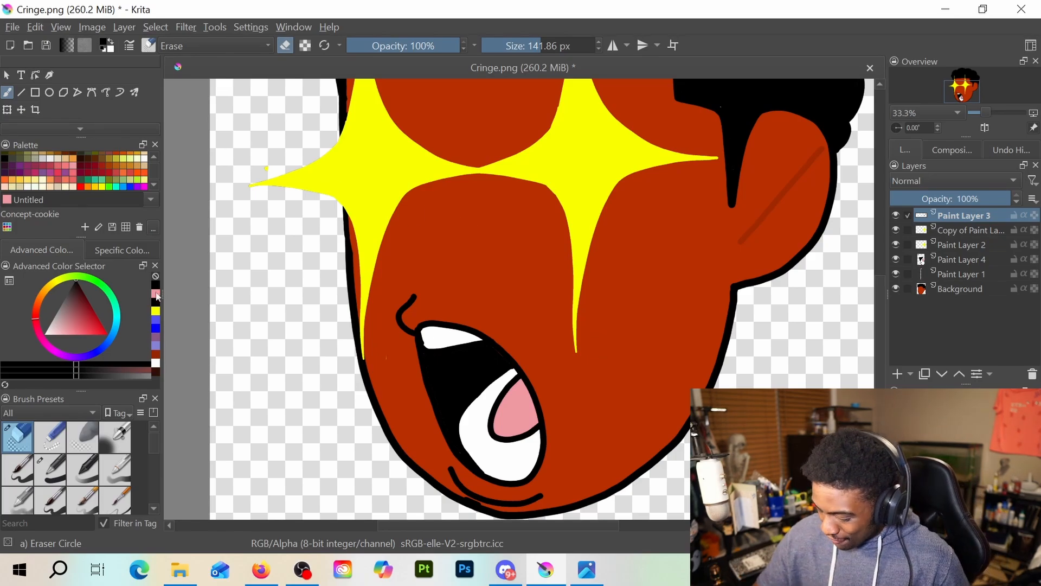
Draw a hooked black nose outline between the star eyes and the mouth on Paint Layer 3 with the Basic-1 brush
{"action": "key", "text": "slash"}
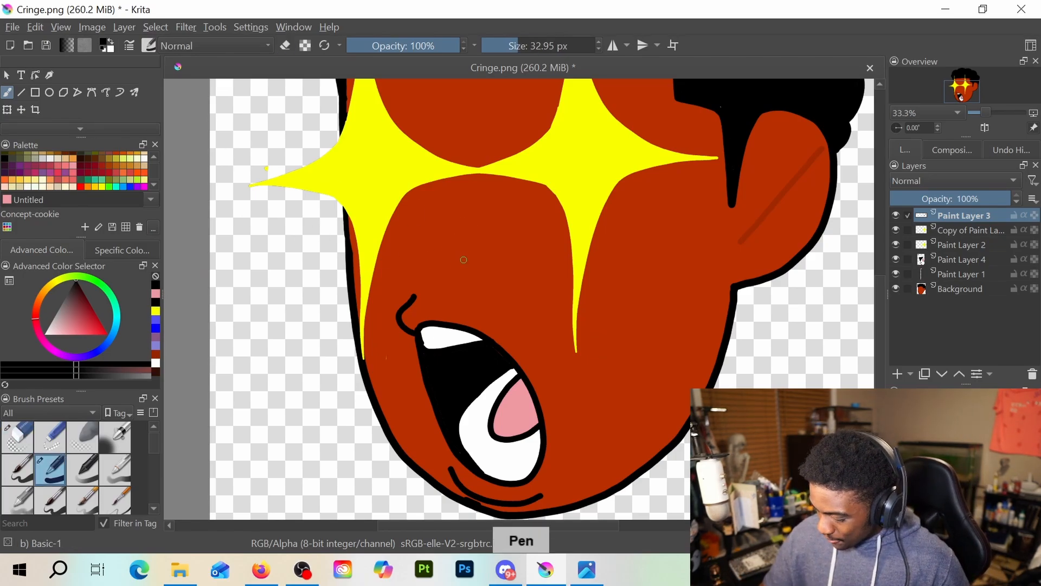
{"action": "left_click_drag", "start_coordinate": [444, 192], "coordinate": [440, 208]}
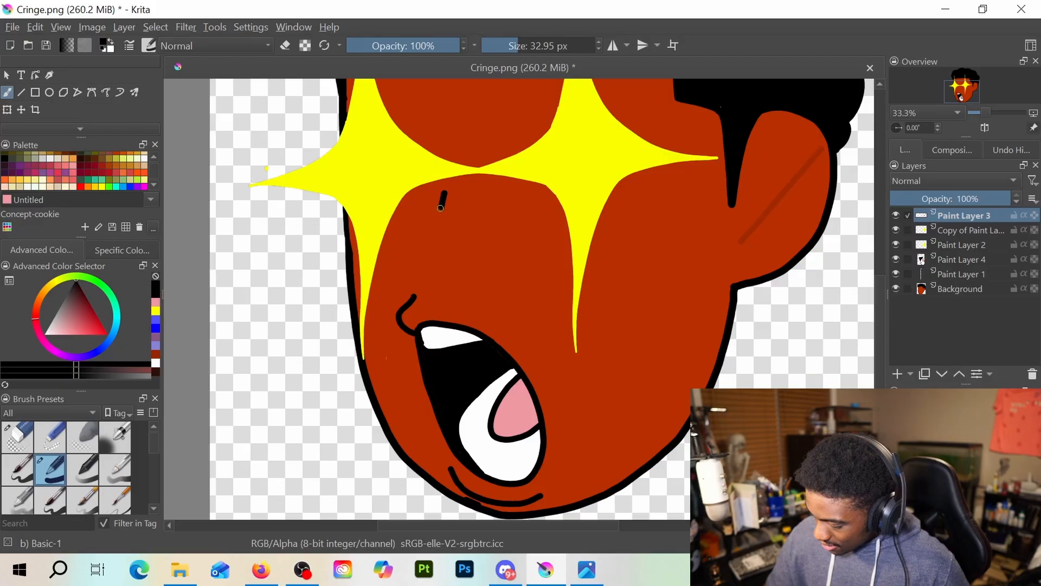
{"action": "key", "text": "ctrl+z"}
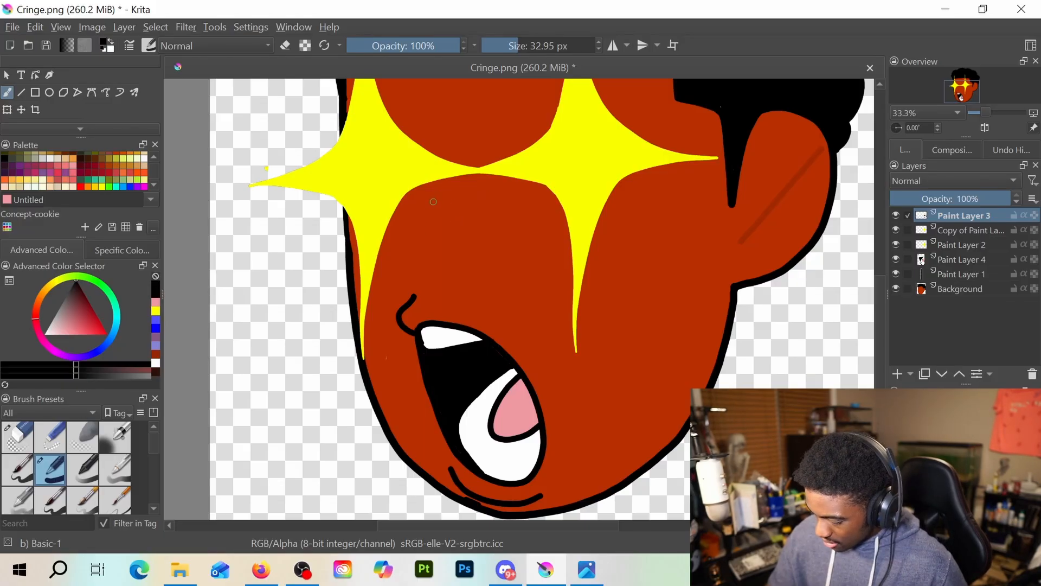
{"action": "mouse_move", "coordinate": [448, 203]}
{"action": "left_mouse_down"}
{"action": "mouse_move", "coordinate": [404, 238]}
{"action": "mouse_move", "coordinate": [429, 276]}
{"action": "mouse_move", "coordinate": [444, 278]}
{"action": "left_mouse_up"}
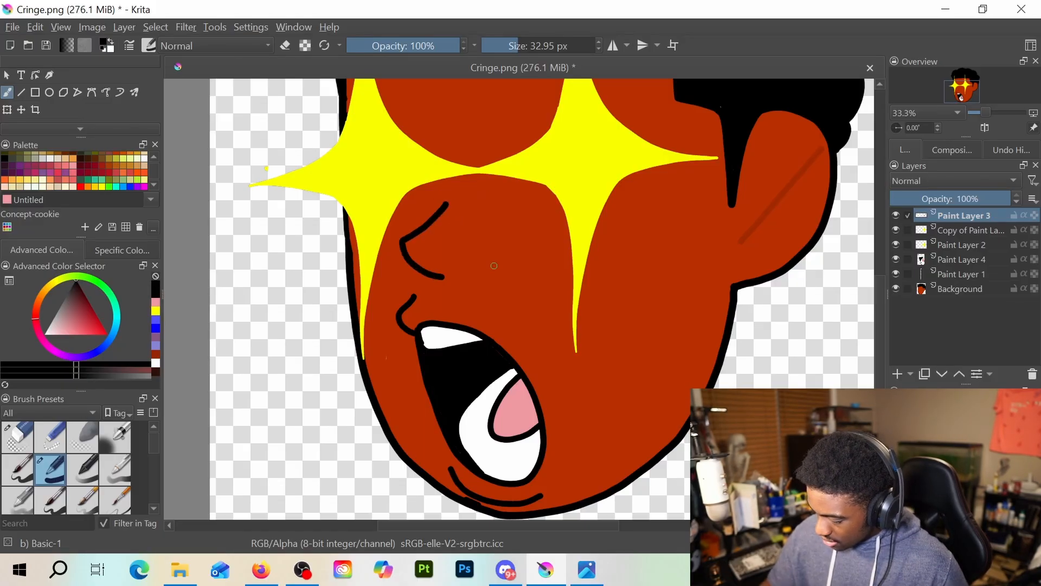
Shift both star eyes slightly left with the Transform tool, one on the copied paint layer and one on Paint Layer 2, and check the whole head
{"action": "scroll", "coordinate": [494, 266], "scroll_direction": "down", "scroll_amount": 2}
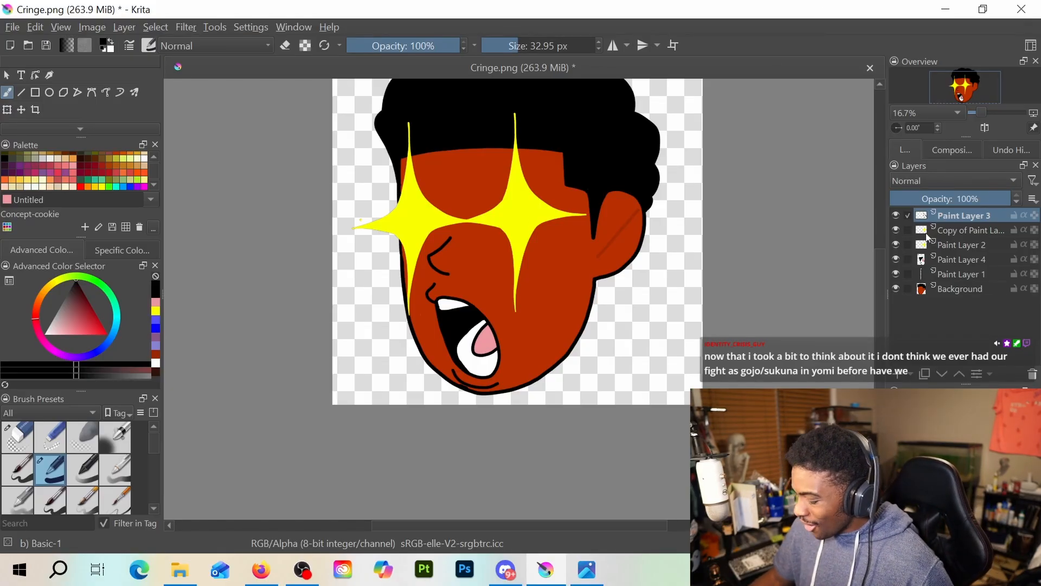
{"action": "left_click", "coordinate": [948, 230]}
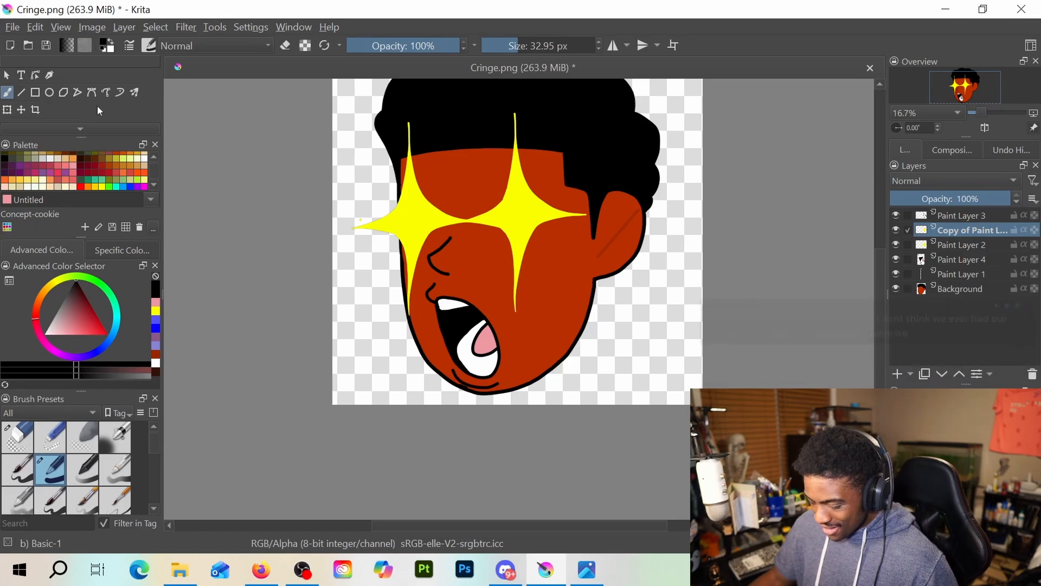
{"action": "left_click", "coordinate": [7, 111]}
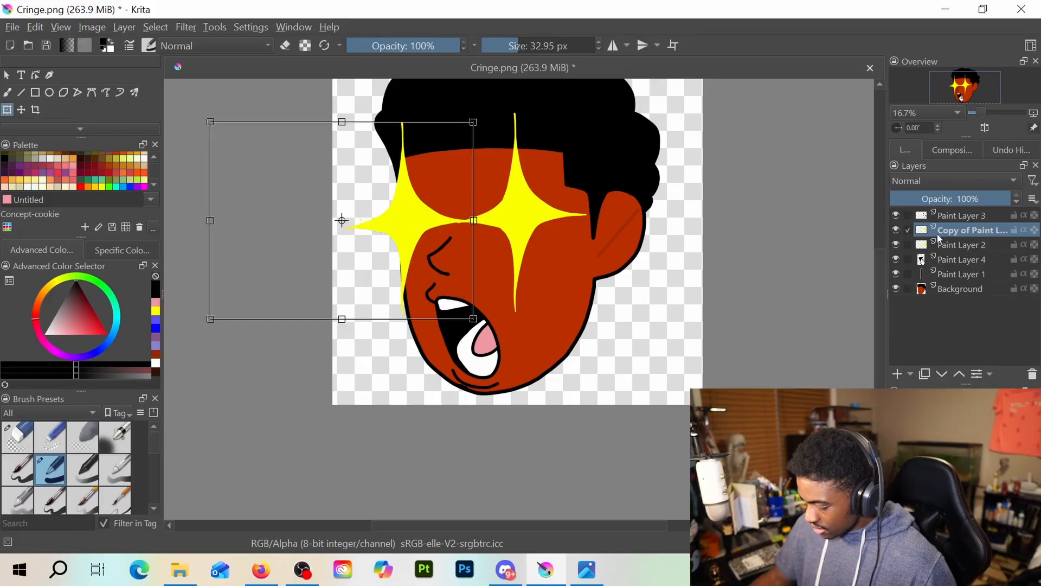
{"action": "left_click", "coordinate": [940, 244]}
{"action": "mouse_move", "coordinate": [516, 214]}
{"action": "left_mouse_down"}
{"action": "mouse_move", "coordinate": [532, 221]}
{"action": "mouse_move", "coordinate": [504, 223]}
{"action": "mouse_move", "coordinate": [539, 221]}
{"action": "mouse_move", "coordinate": [511, 214]}
{"action": "left_mouse_up"}
{"action": "scroll", "coordinate": [618, 209], "scroll_direction": "down", "scroll_amount": 2}
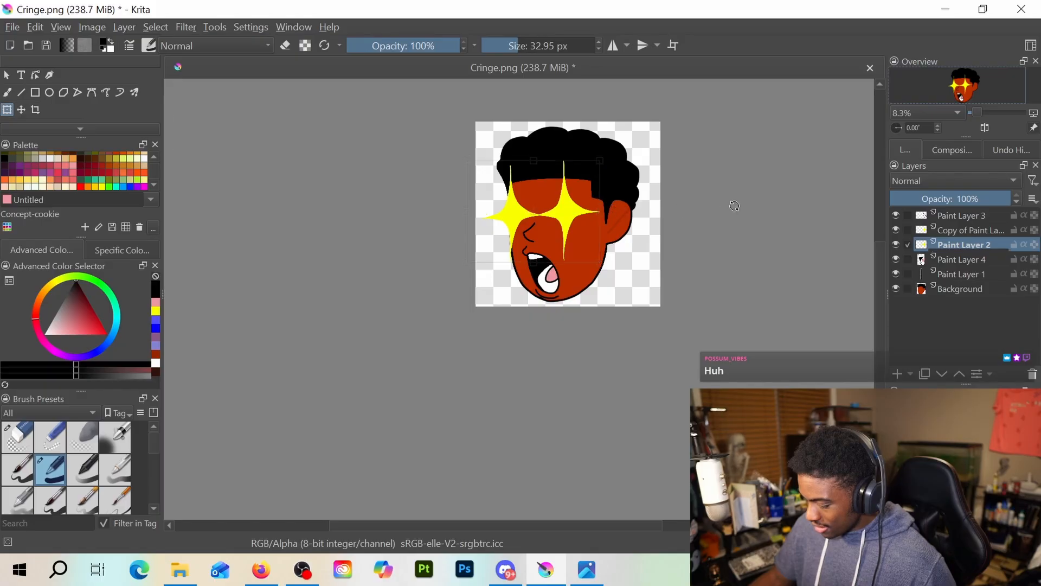
{"action": "scroll", "coordinate": [716, 239], "scroll_direction": "up", "scroll_amount": 2}
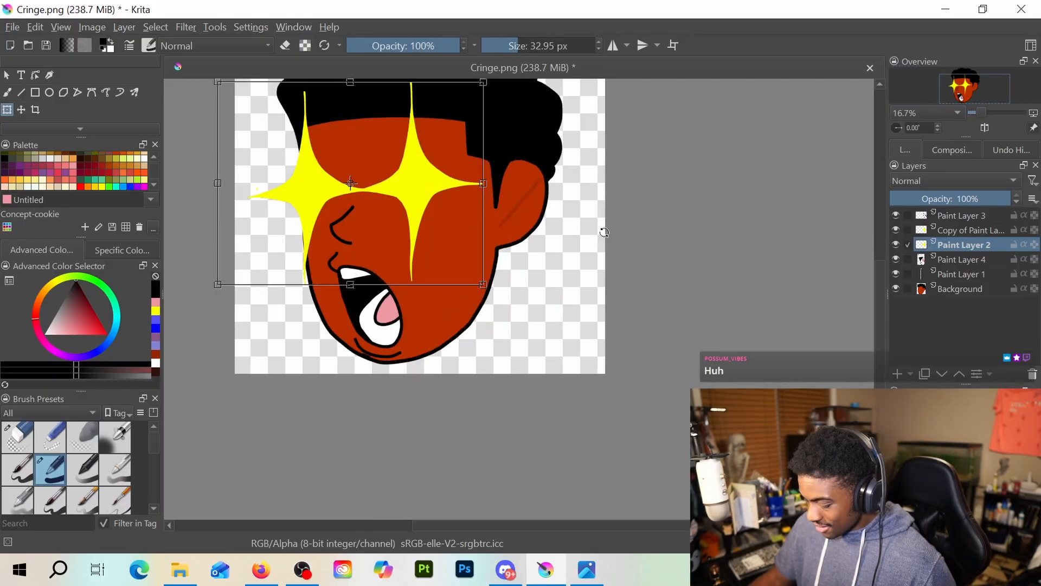
{"action": "scroll", "coordinate": [604, 232], "scroll_direction": "down", "scroll_amount": 1}
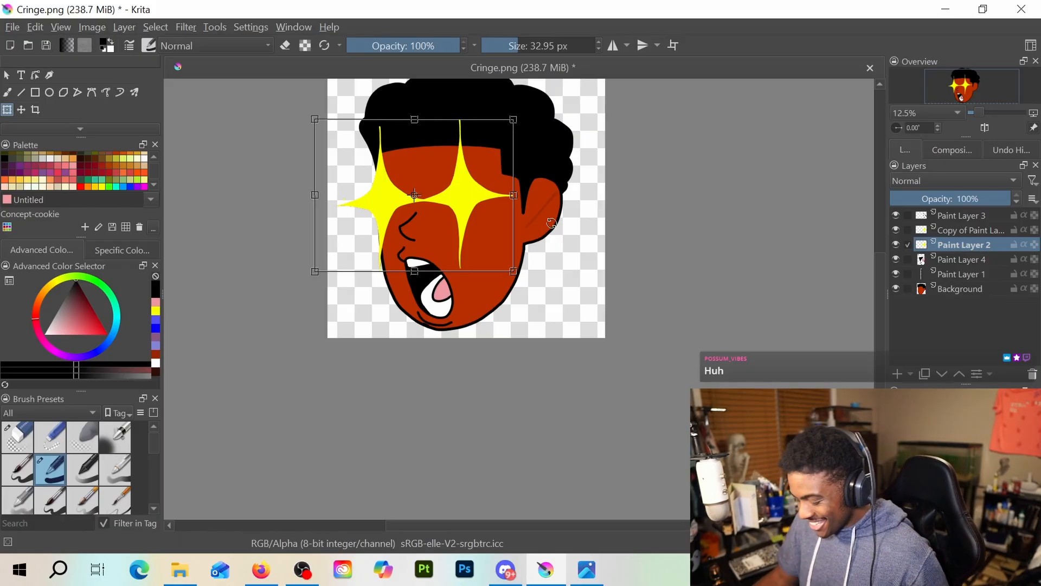
{"action": "scroll", "coordinate": [555, 219], "scroll_direction": "down", "scroll_amount": 1}
{"action": "scroll", "coordinate": [556, 219], "scroll_direction": "up", "scroll_amount": 1}
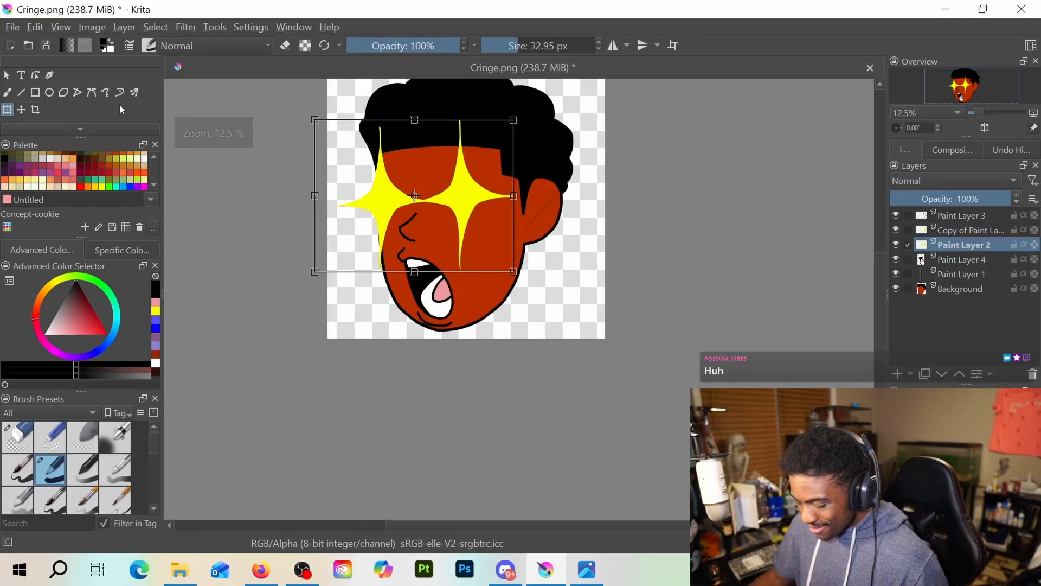
Save the finished emote under a new name as the PNG image Ascned in the Drawing folder, accepting the existing PNG export options
{"action": "left_click", "coordinate": [15, 26]}
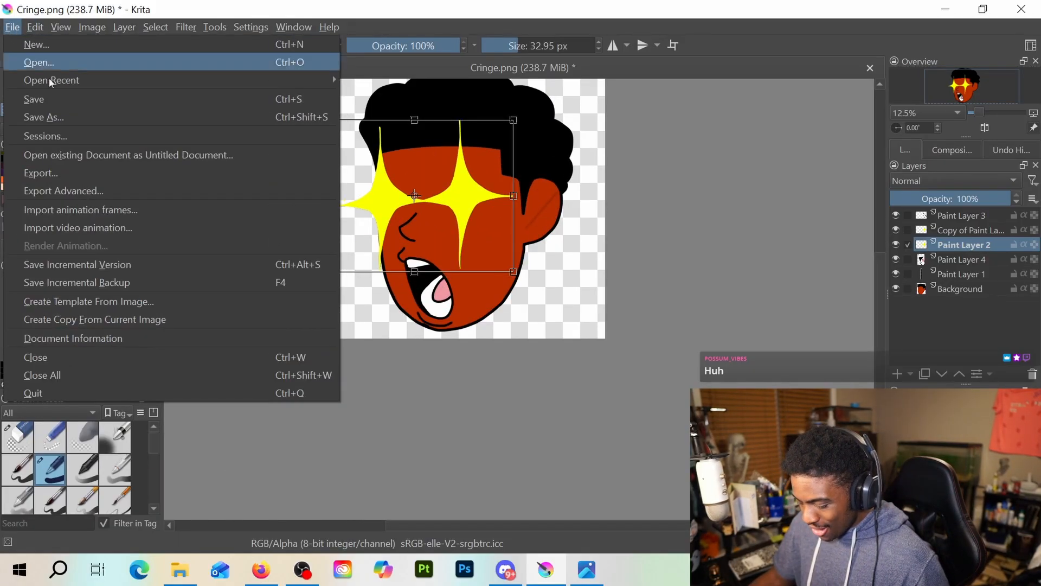
{"action": "left_click", "coordinate": [70, 115]}
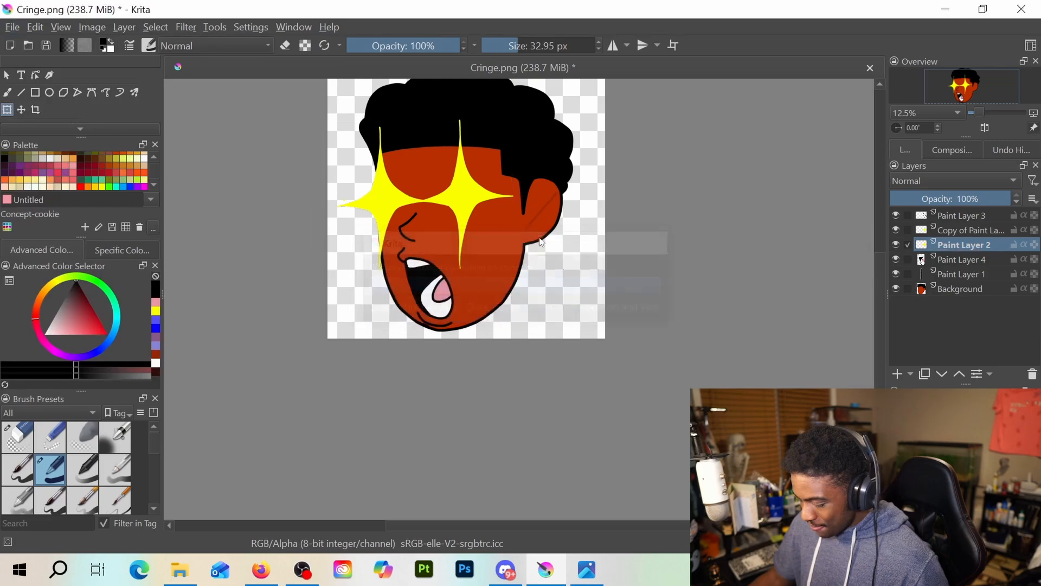
{"action": "key", "text": "BackSpace"}
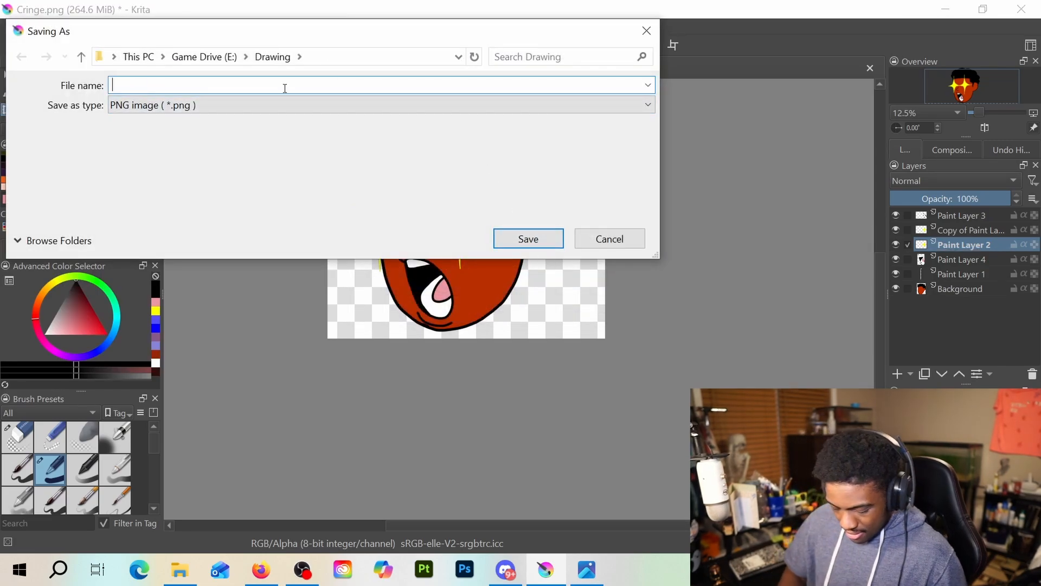
{"action": "type", "text": "aSC"}
{"action": "key", "text": "BackSpace"}
{"action": "key", "text": "BackSpace"}
{"action": "key", "text": "BackSpace"}
{"action": "type", "text": "A"}
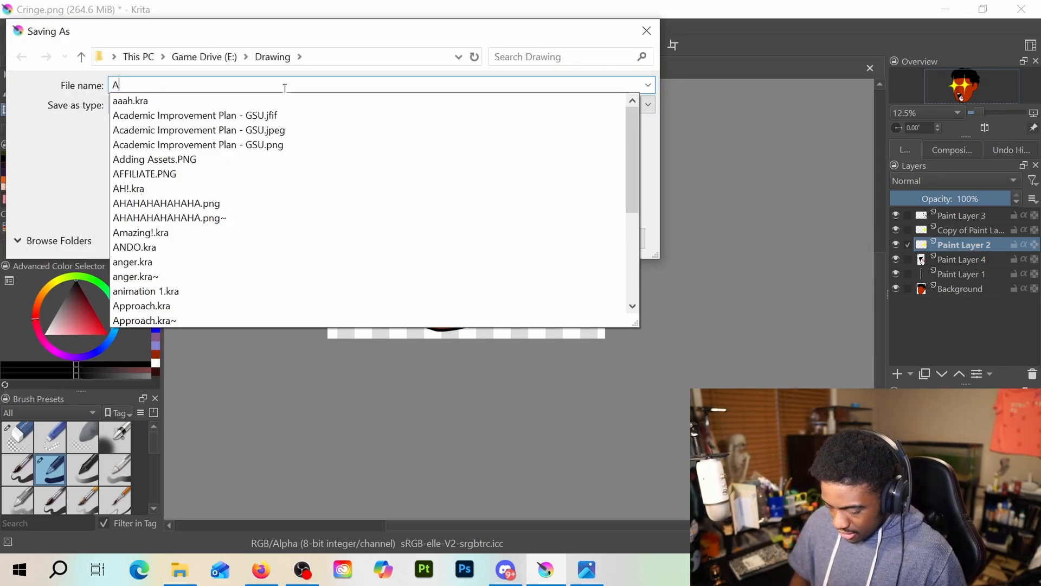
{"action": "type", "text": "scned"}
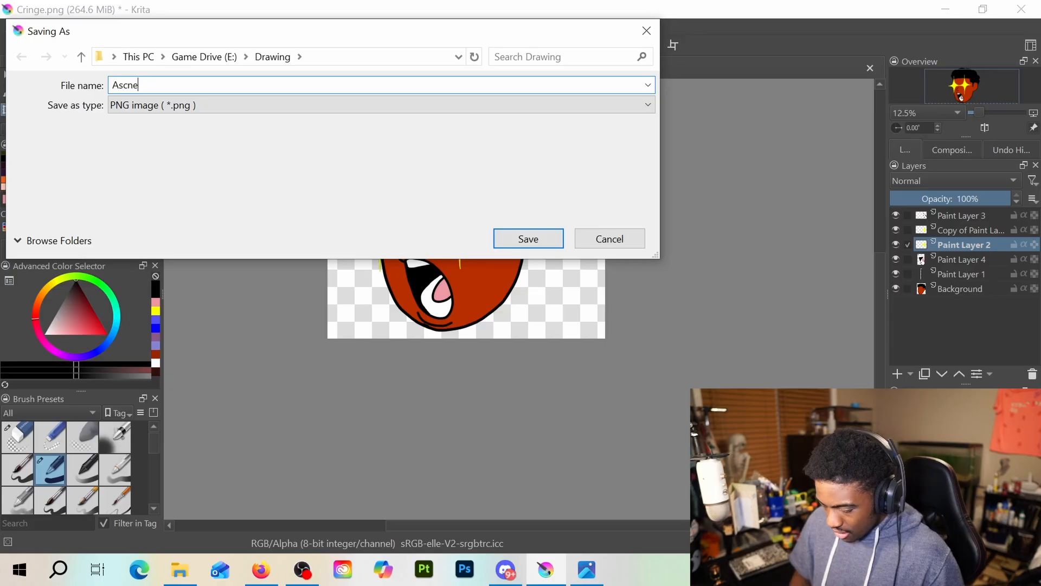
{"action": "key", "text": "Return"}
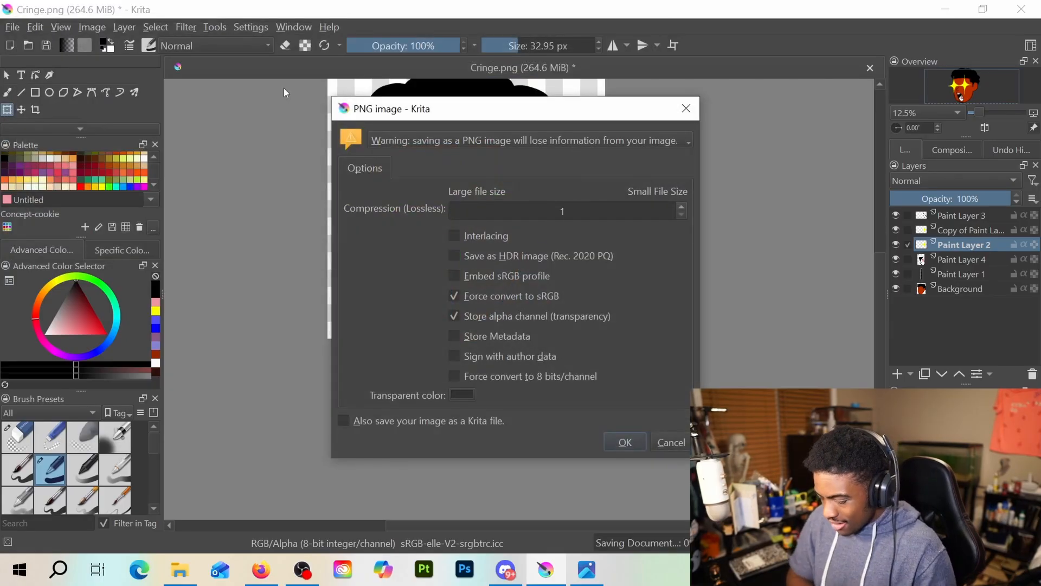
{"action": "left_click", "coordinate": [611, 448]}
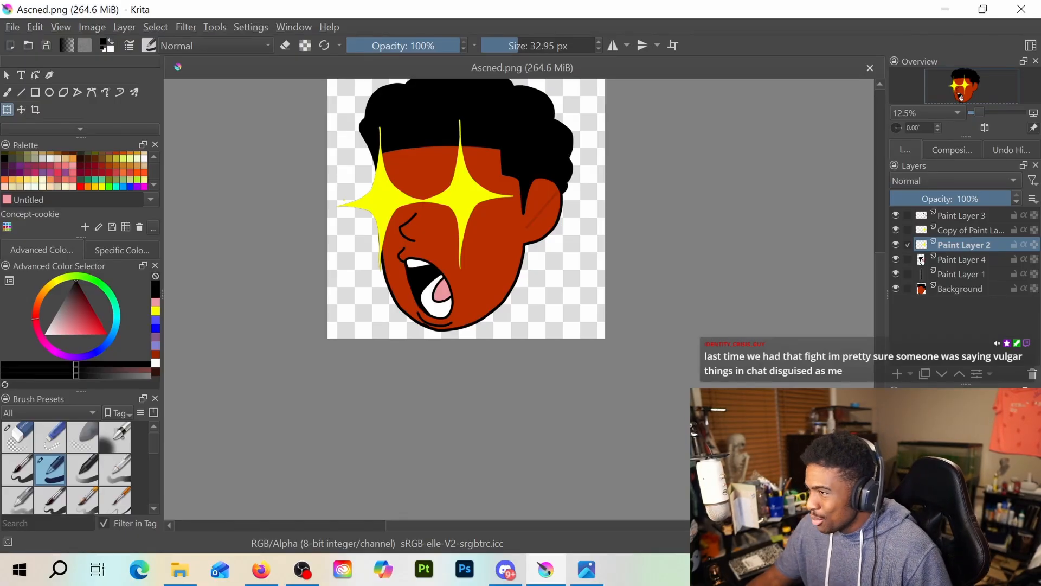
Switch to the image viewer, compare the exported Ascned.png with the older Ascend.png emote, close the viewer and return to the Krita canvas
{"action": "key", "text": "alt+Tab"}
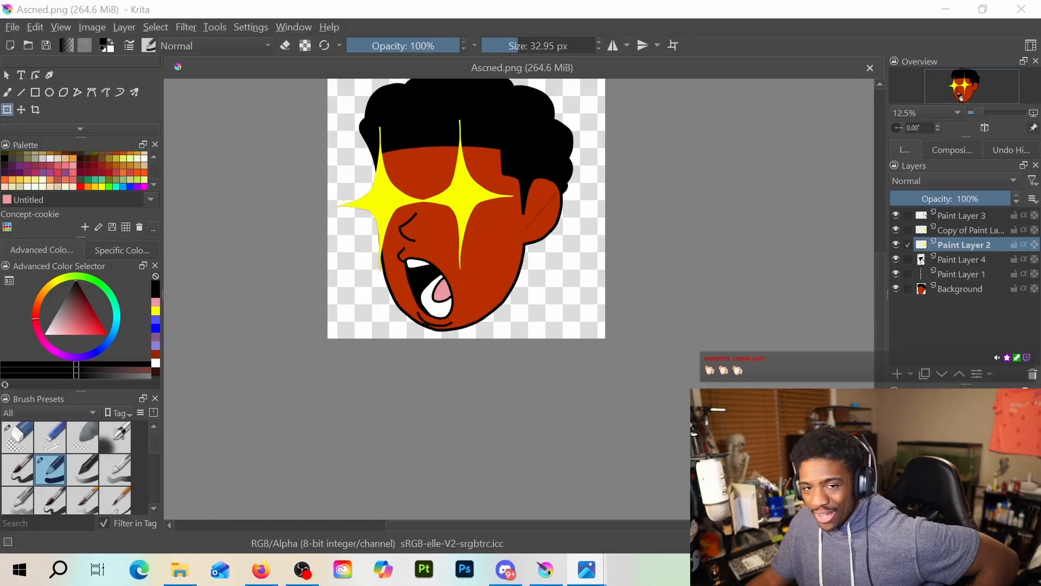
{"action": "left_click_drag", "start_coordinate": [520, 0], "coordinate": [522, 46]}
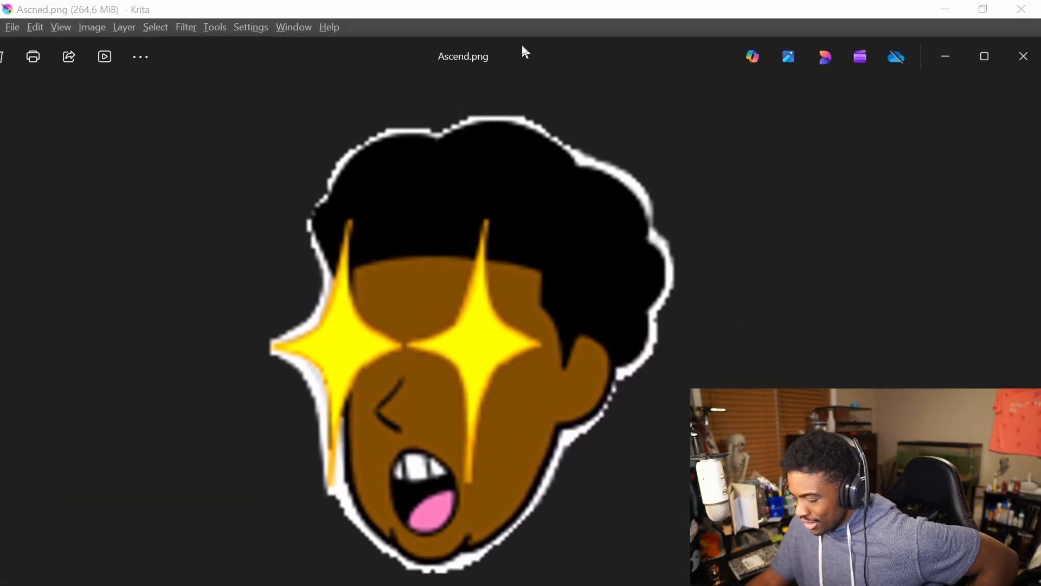
{"action": "left_click", "coordinate": [986, 55]}
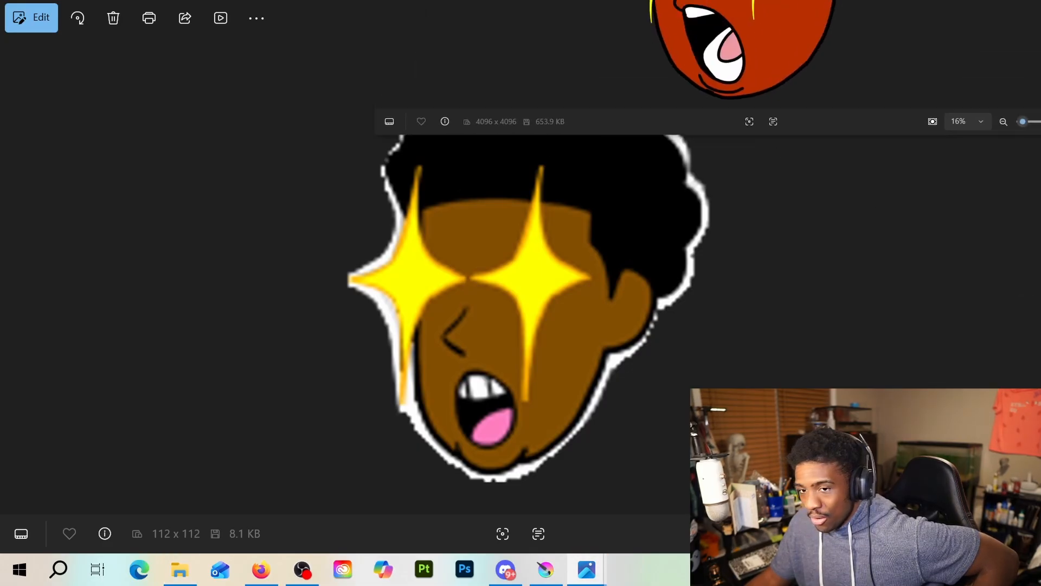
{"action": "left_click_drag", "start_coordinate": [802, 0], "coordinate": [537, 134]}
{"action": "left_click", "coordinate": [913, 126]}
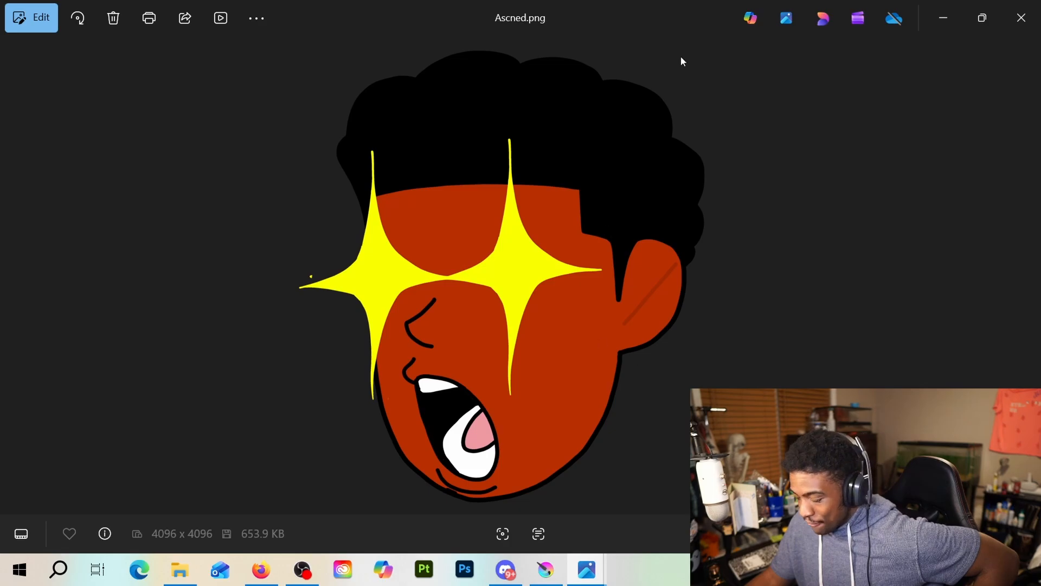
{"action": "mouse_move", "coordinate": [737, 36]}
{"action": "left_mouse_down"}
{"action": "mouse_move", "coordinate": [623, 116]}
{"action": "mouse_move", "coordinate": [561, 501]}
{"action": "mouse_move", "coordinate": [576, 524]}
{"action": "mouse_move", "coordinate": [667, 19]}
{"action": "mouse_move", "coordinate": [668, 583]}
{"action": "mouse_move", "coordinate": [708, 166]}
{"action": "mouse_move", "coordinate": [724, 152]}
{"action": "mouse_move", "coordinate": [732, 472]}
{"action": "mouse_move", "coordinate": [766, 33]}
{"action": "mouse_move", "coordinate": [780, 585]}
{"action": "mouse_move", "coordinate": [753, 91]}
{"action": "mouse_move", "coordinate": [729, 39]}
{"action": "left_mouse_up"}
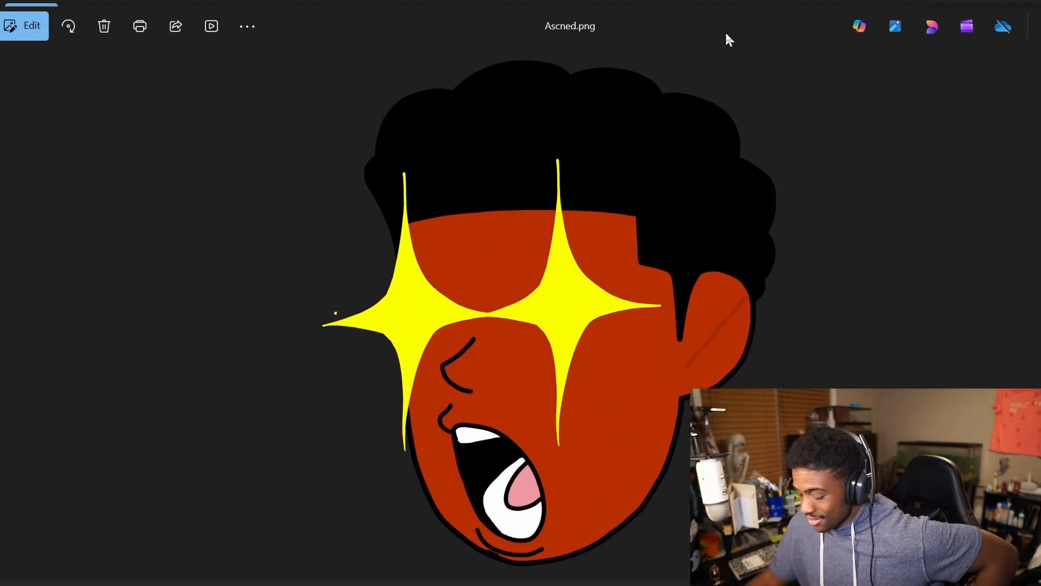
{"action": "left_click_drag", "start_coordinate": [730, 39], "coordinate": [440, 223]}
{"action": "left_click", "coordinate": [828, 230]}
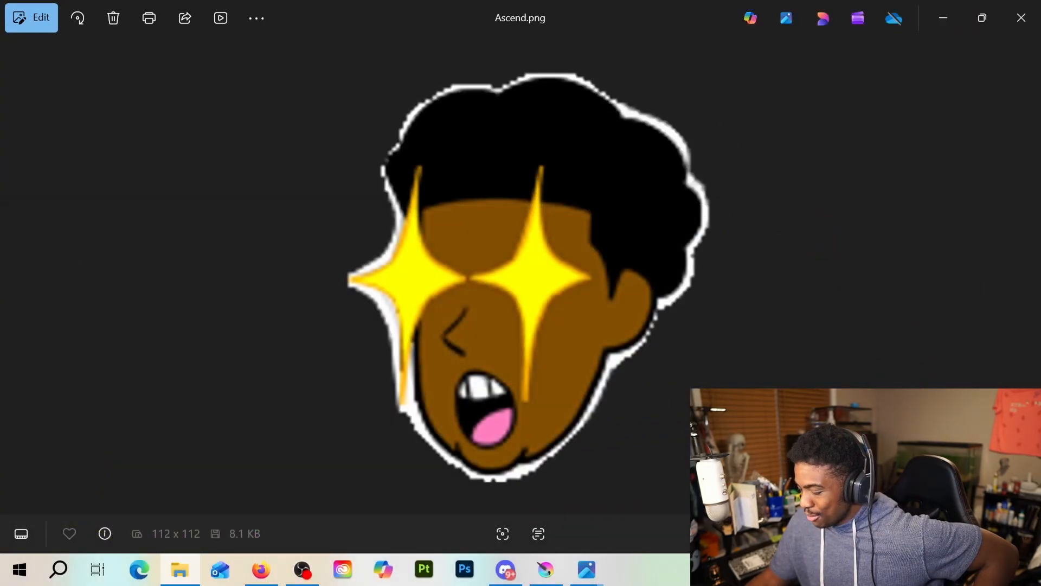
{"action": "left_click", "coordinate": [1021, 18]}
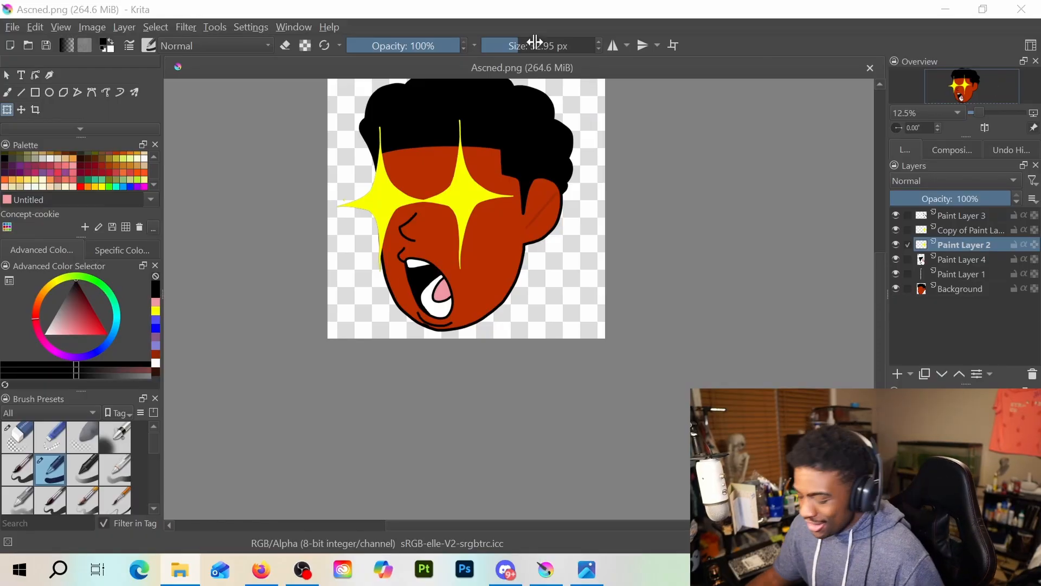
{"action": "left_click_drag", "start_coordinate": [637, 209], "coordinate": [650, 288]}
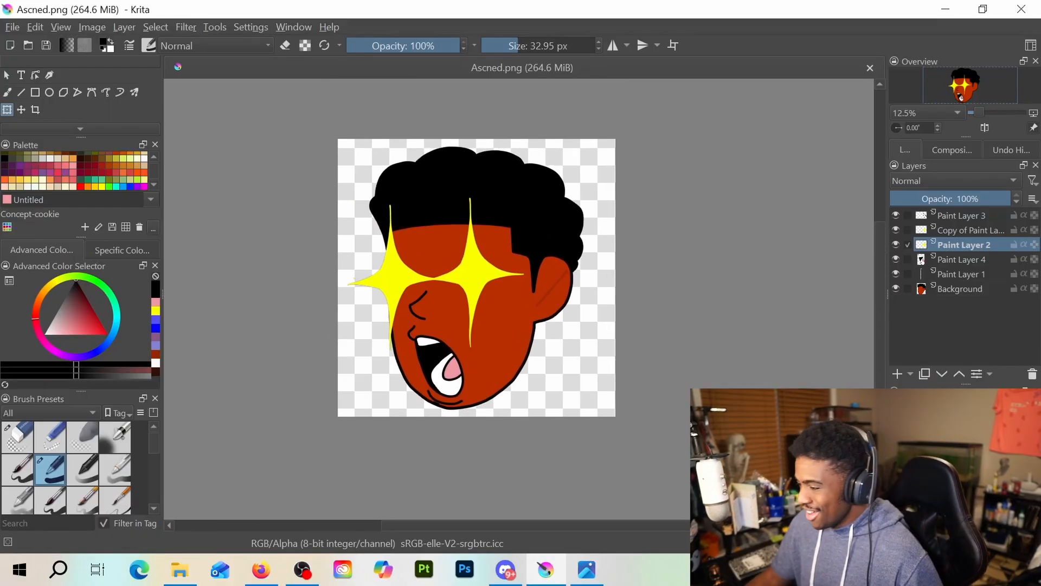
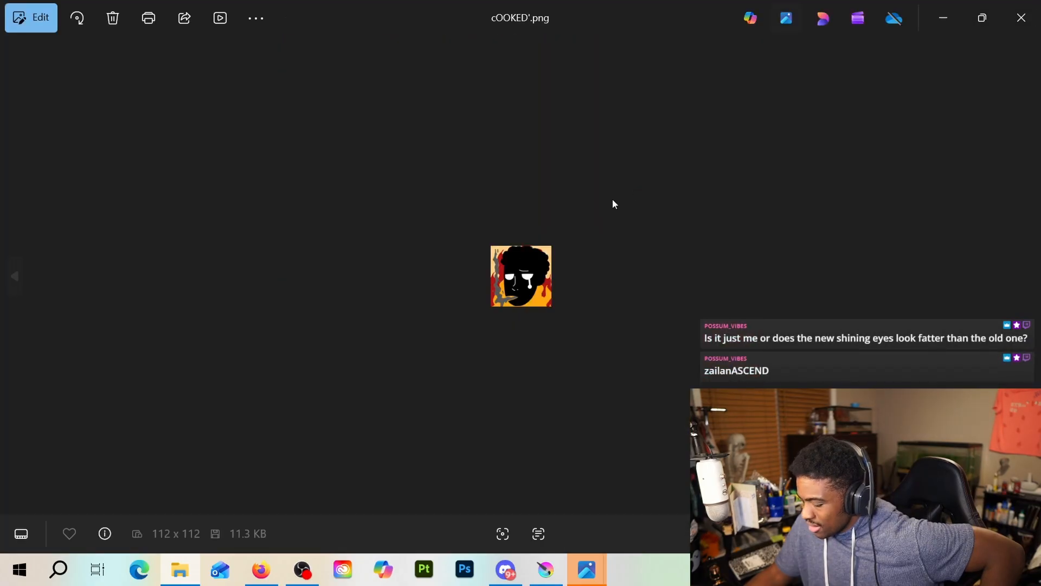
Examine the cOOKED'.png emote enlarged, glance at the Discord general channel, and return to the Krita canvas
{"action": "scroll", "coordinate": [539, 232], "scroll_direction": "up", "scroll_amount": 5}
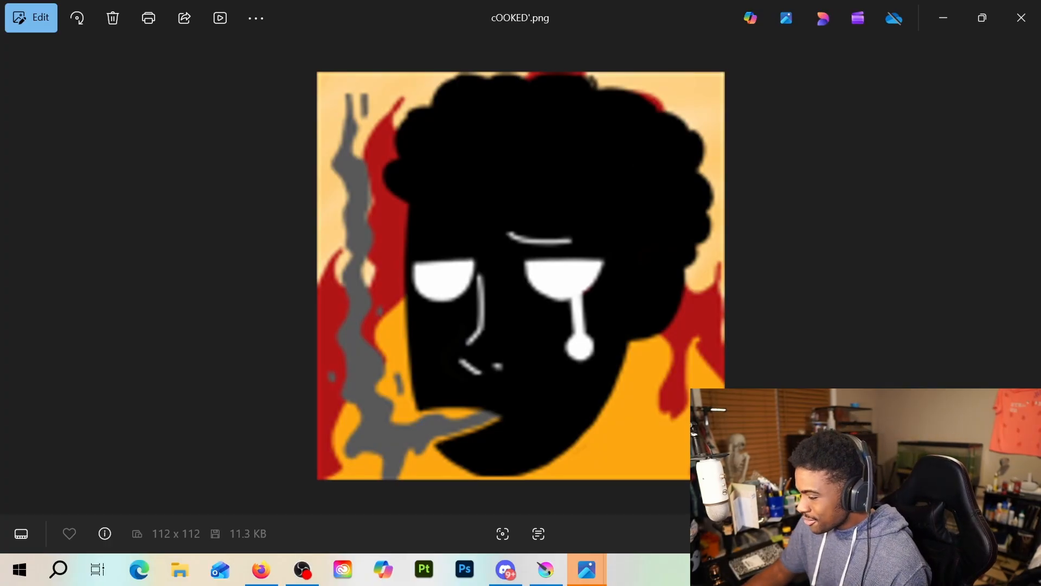
{"action": "left_click", "coordinate": [505, 569]}
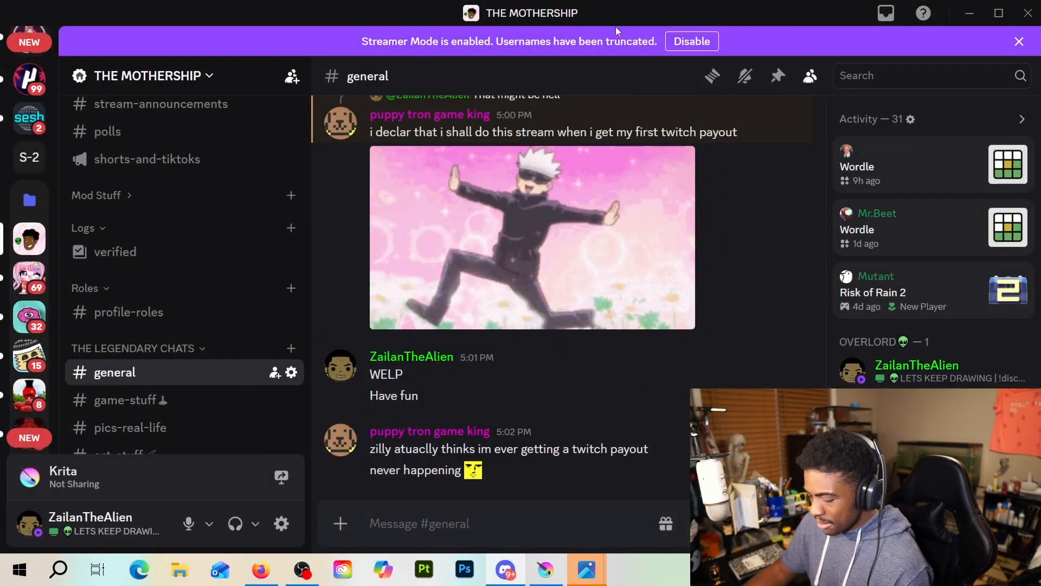
{"action": "left_click_drag", "start_coordinate": [618, 16], "coordinate": [658, 0]}
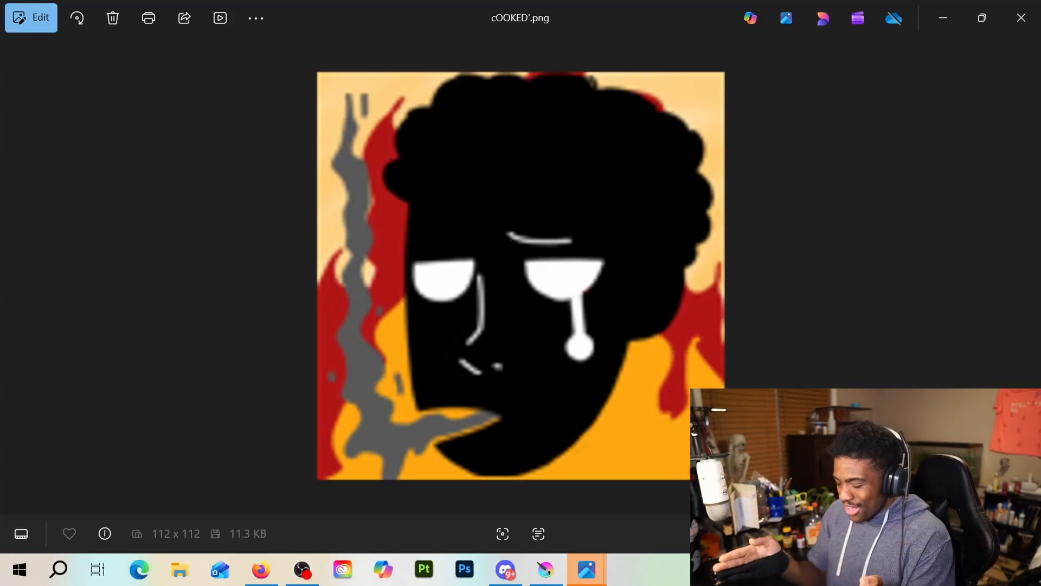
{"action": "left_click", "coordinate": [1021, 17]}
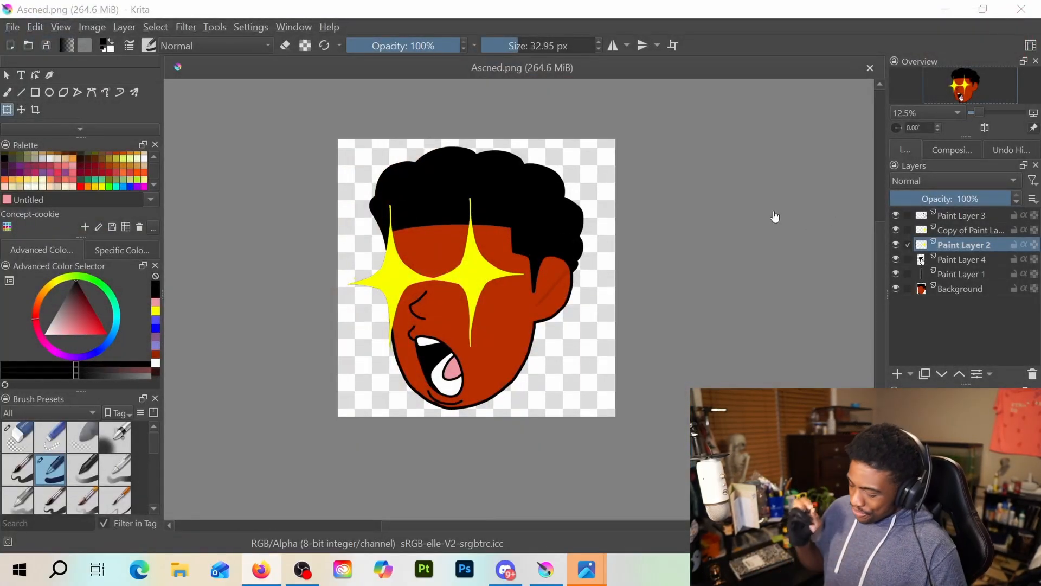
Delete every paint layer above Background, including the star eyes, nose and mouth, leaving only the blank head
{"action": "left_click", "coordinate": [976, 286]}
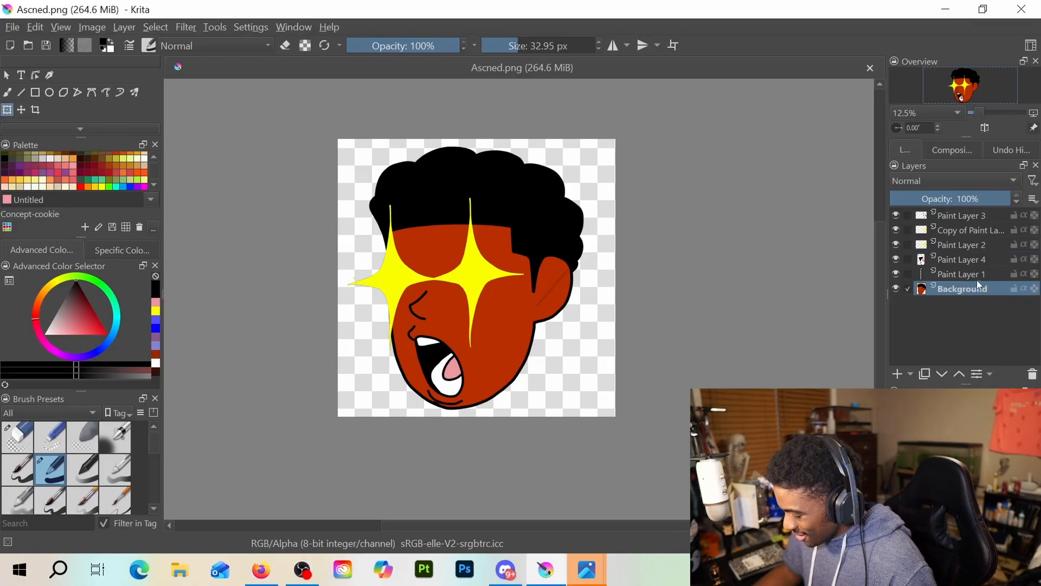
{"action": "left_click", "coordinate": [971, 277]}
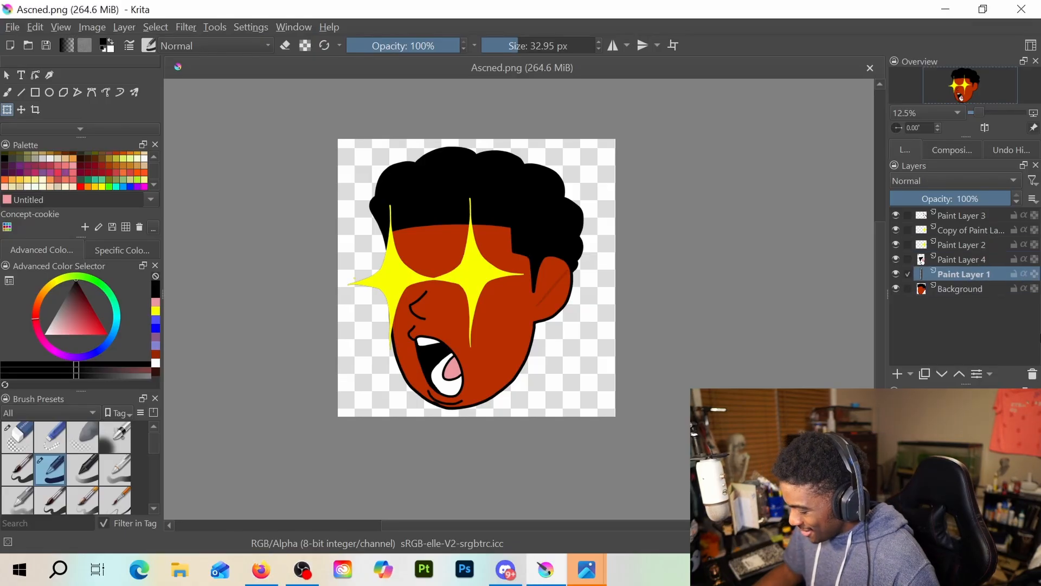
{"action": "key", "text": "shift+Delete"}
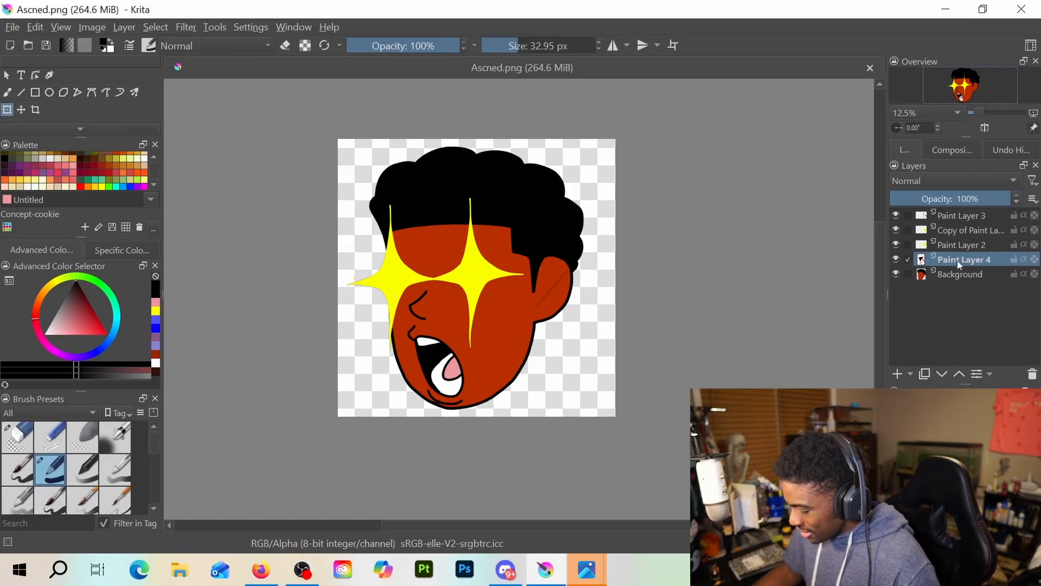
{"action": "left_click", "coordinate": [1031, 373]}
{"action": "key", "text": "Up"}
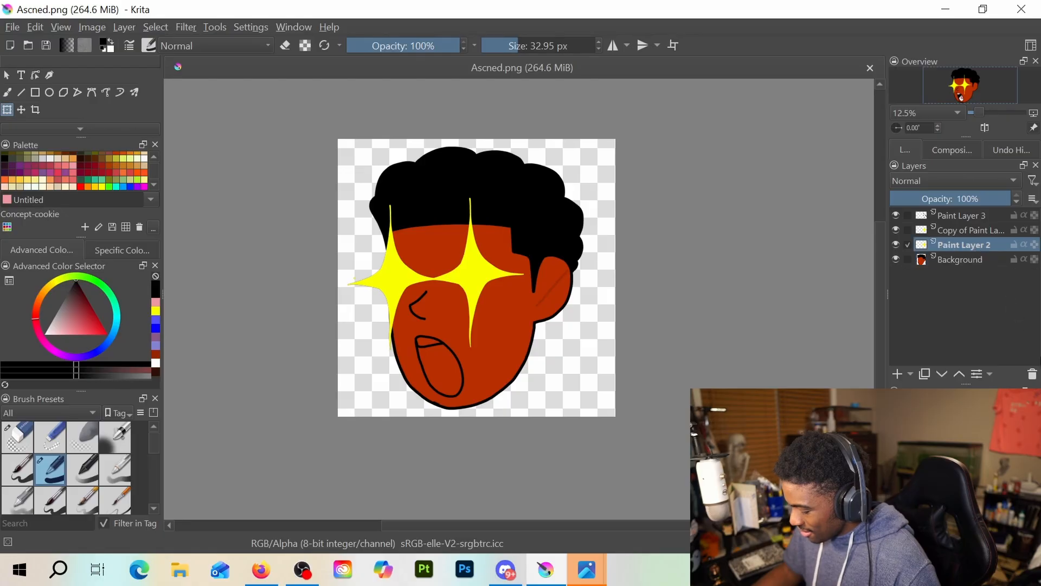
{"action": "left_click", "coordinate": [1033, 374]}
{"action": "key", "text": "Up"}
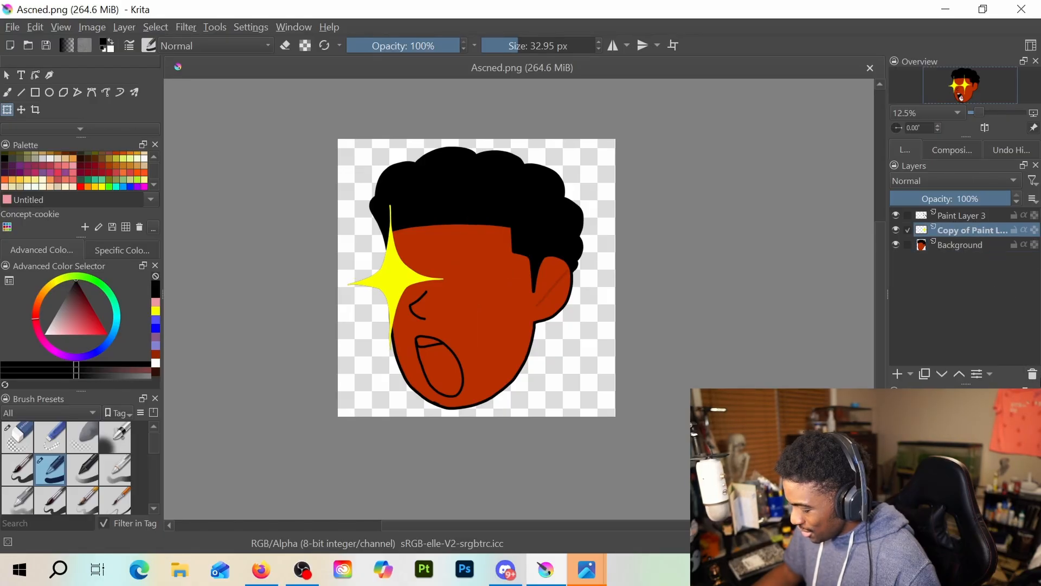
{"action": "left_click", "coordinate": [1033, 374]}
{"action": "key", "text": "Up"}
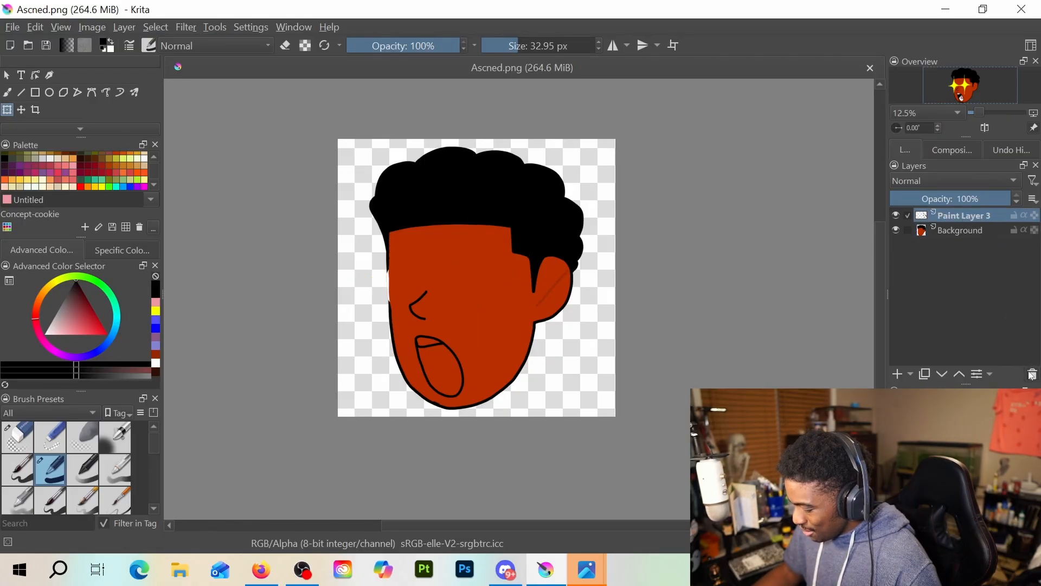
{"action": "left_click", "coordinate": [1032, 373]}
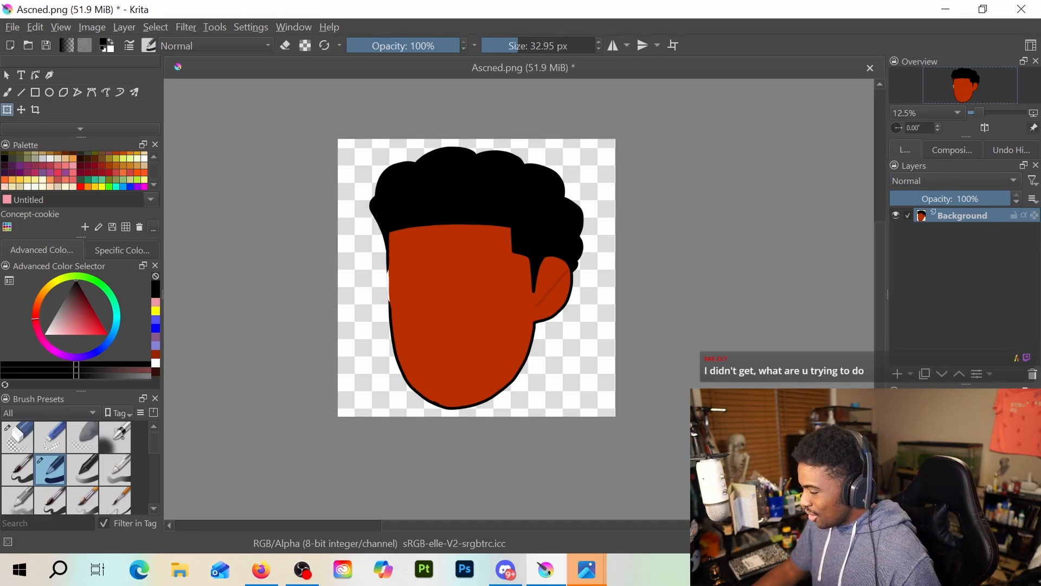
Switch to the image viewer, study the enlarged cOOKED'.png emote as reference, close all open image windows and return to Krita
{"action": "key", "text": "alt+Tab"}
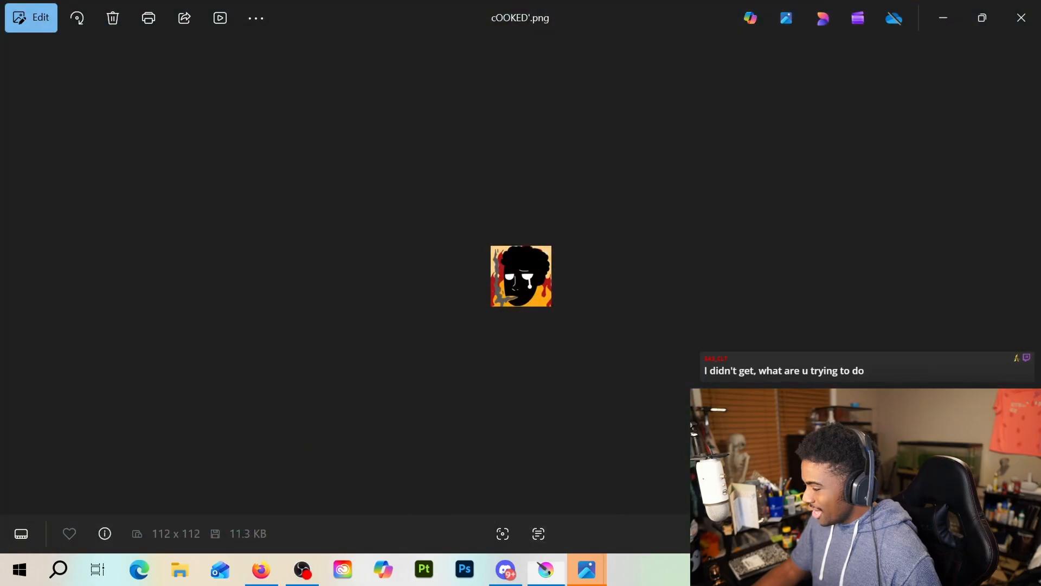
{"action": "scroll", "coordinate": [546, 332], "scroll_direction": "up", "scroll_amount": 5}
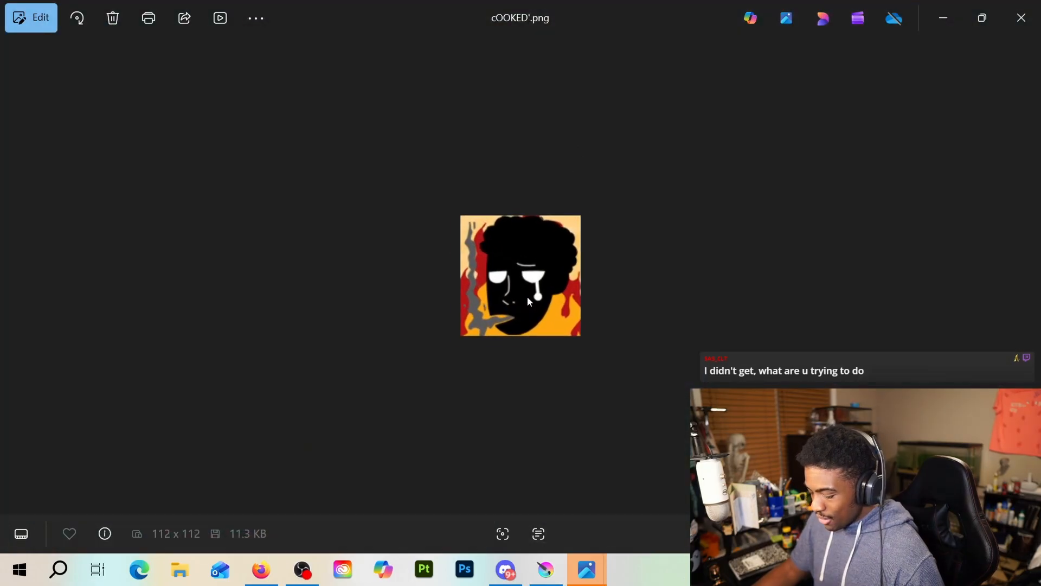
{"action": "scroll", "coordinate": [524, 295], "scroll_direction": "up", "scroll_amount": 1}
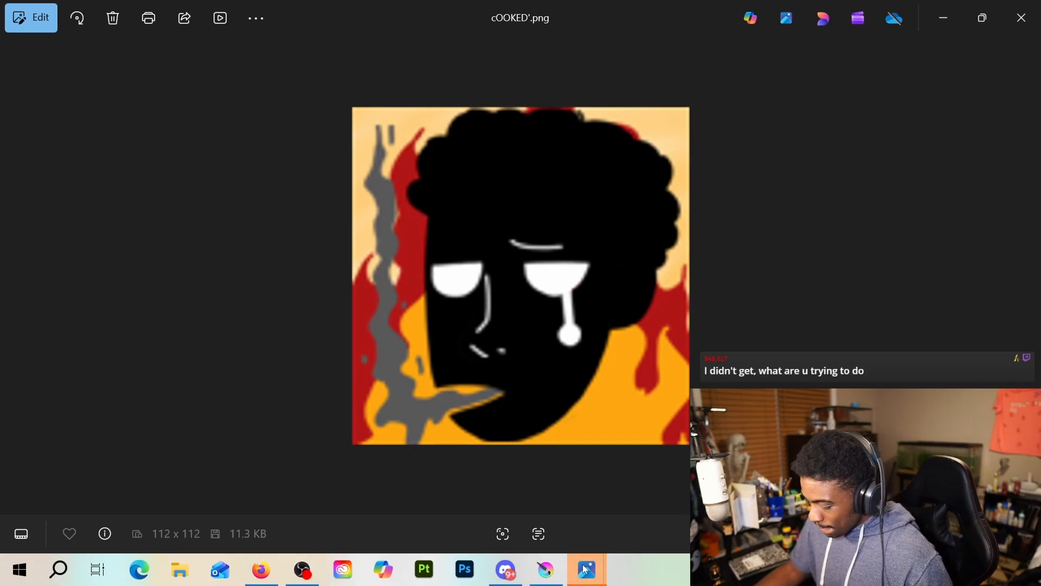
{"action": "mouse_move", "coordinate": [586, 569]}
{"action": "left_click", "coordinate": [662, 447]}
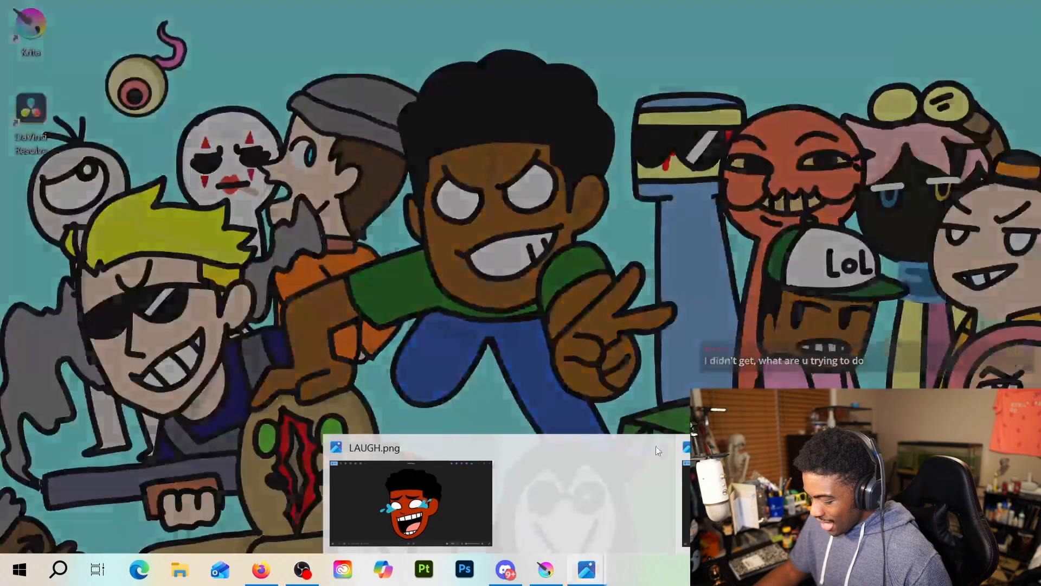
{"action": "left_click", "coordinate": [571, 447]}
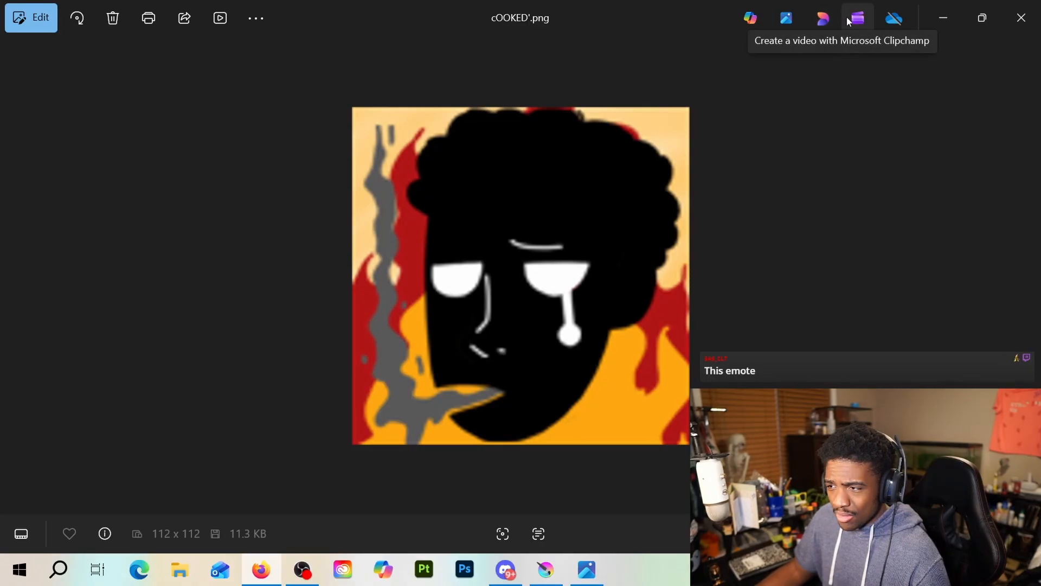
{"action": "left_click", "coordinate": [1016, 30]}
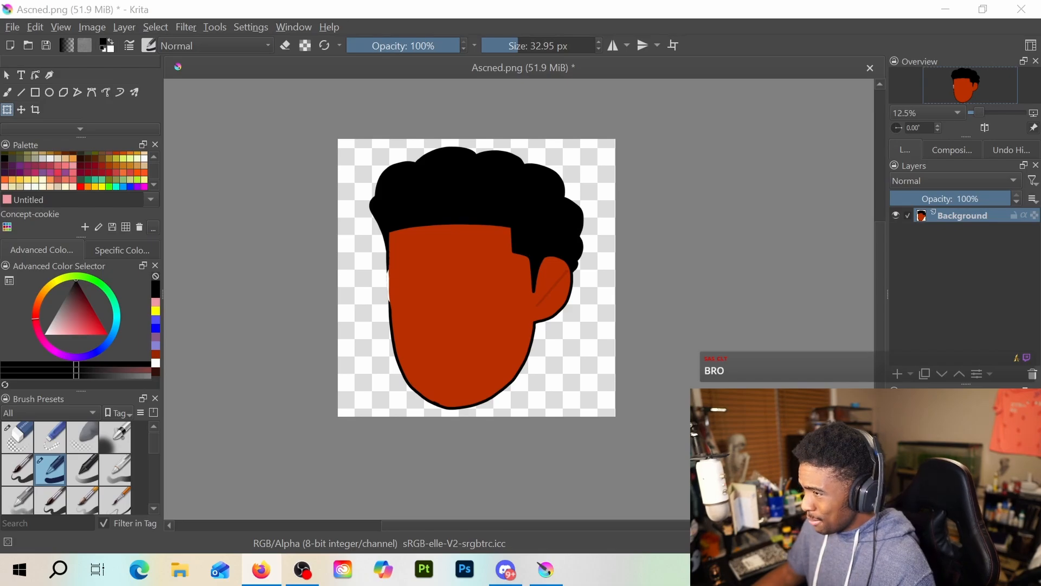
Add a new empty paint layer above Background and switch from the Transform tool to the Freehand Brush with Basic-1
{"action": "scroll", "coordinate": [448, 325], "scroll_direction": "up", "scroll_amount": 3}
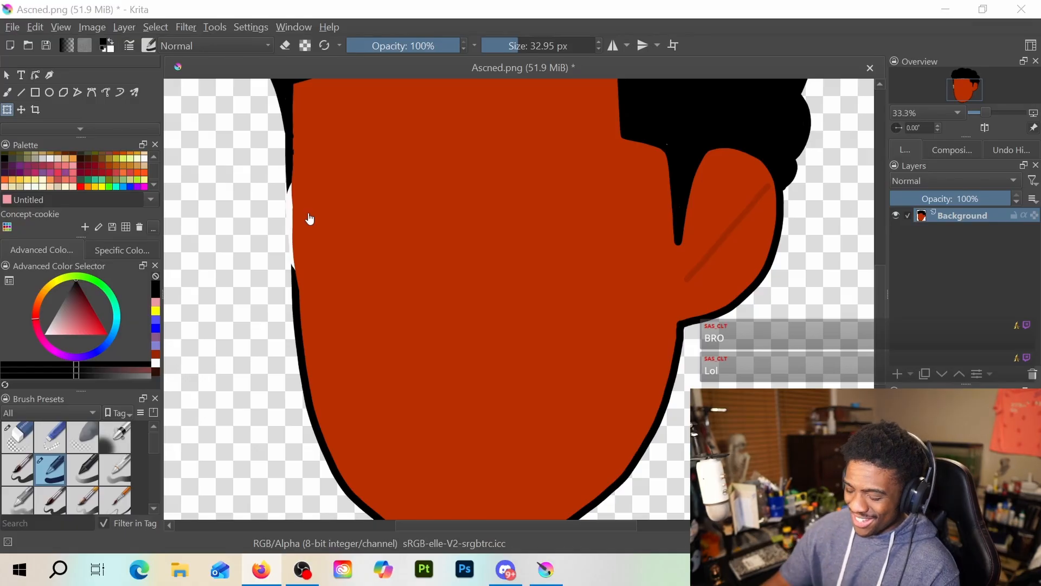
{"action": "left_click", "coordinate": [253, 273]}
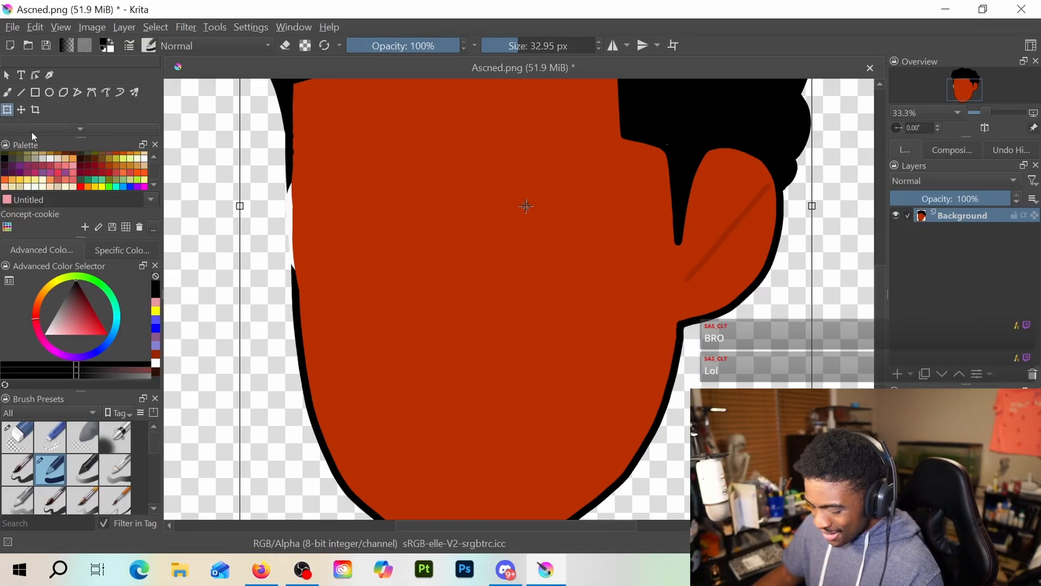
{"action": "left_click", "coordinate": [7, 92]}
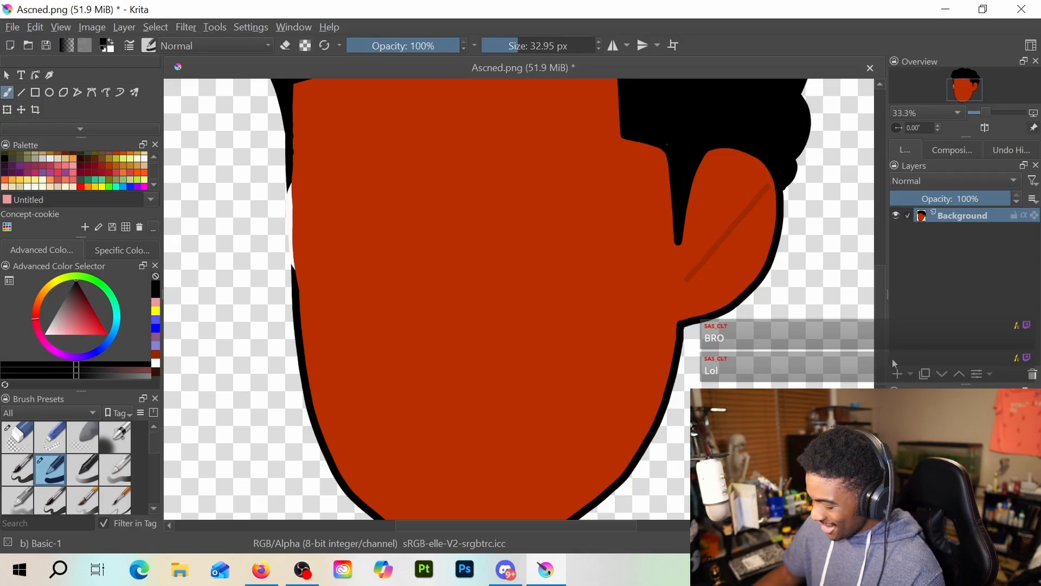
{"action": "left_click", "coordinate": [897, 373]}
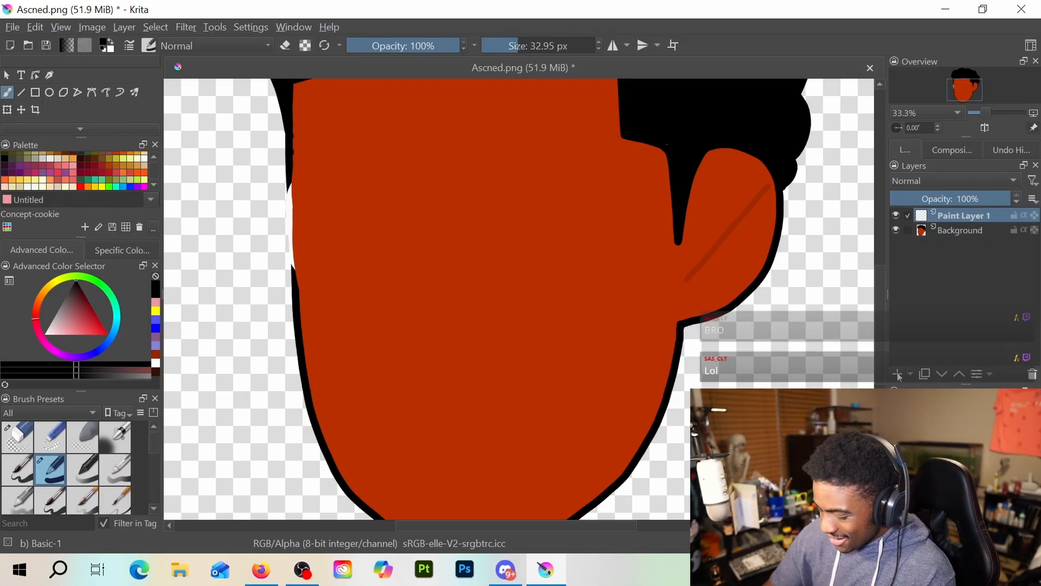
{"action": "scroll", "coordinate": [295, 173], "scroll_direction": "up", "scroll_amount": 2}
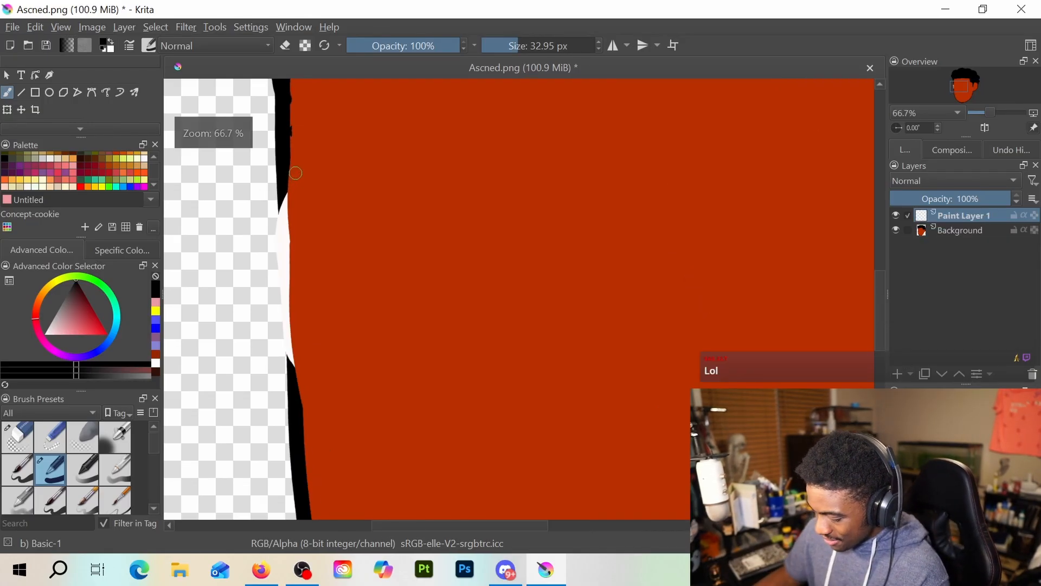
{"action": "scroll", "coordinate": [296, 173], "scroll_direction": "up", "scroll_amount": 1}
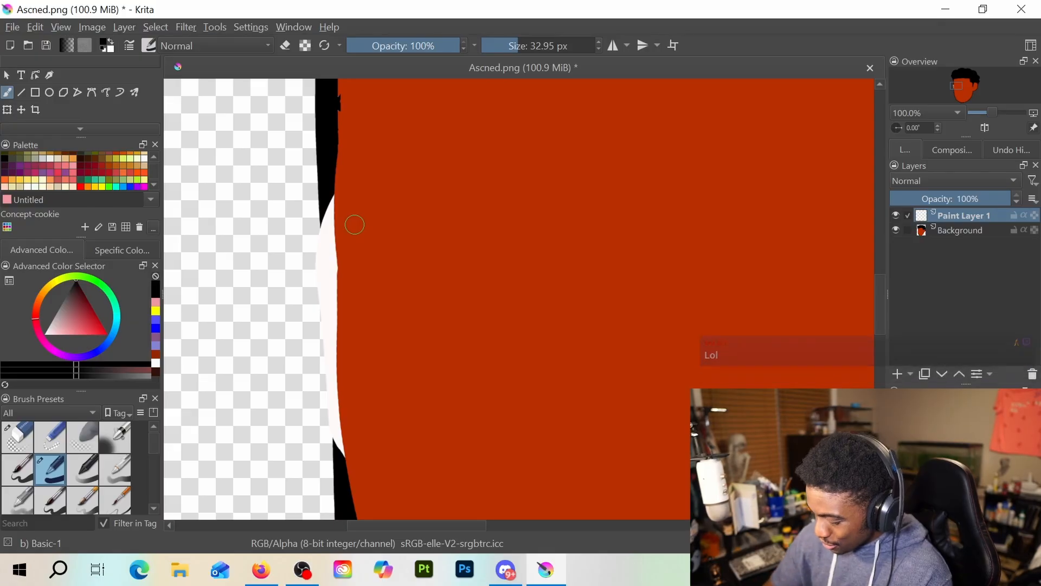
{"action": "left_click_drag", "start_coordinate": [325, 208], "coordinate": [326, 229]}
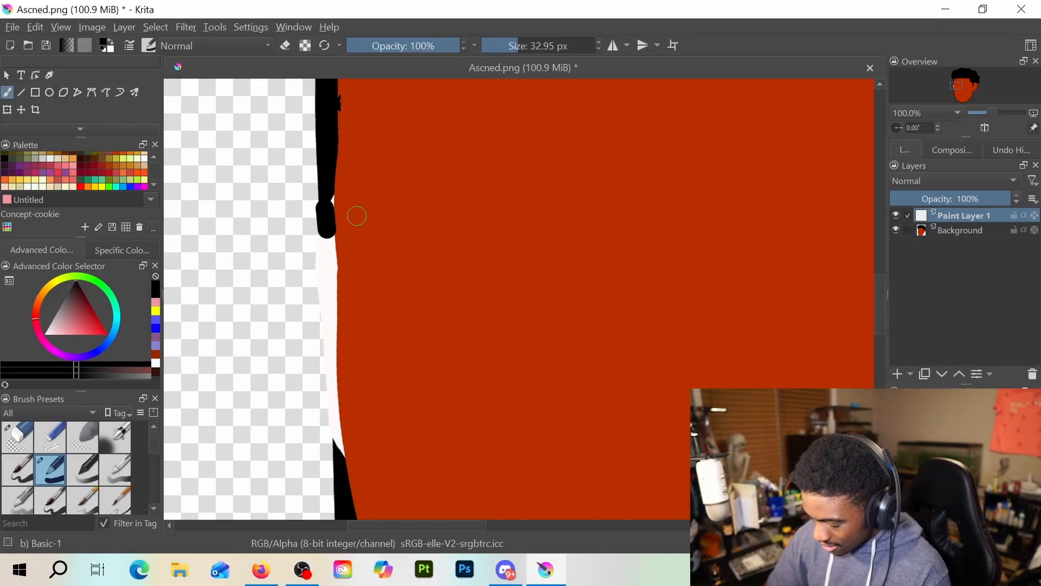
{"action": "key", "text": "ctrl+z"}
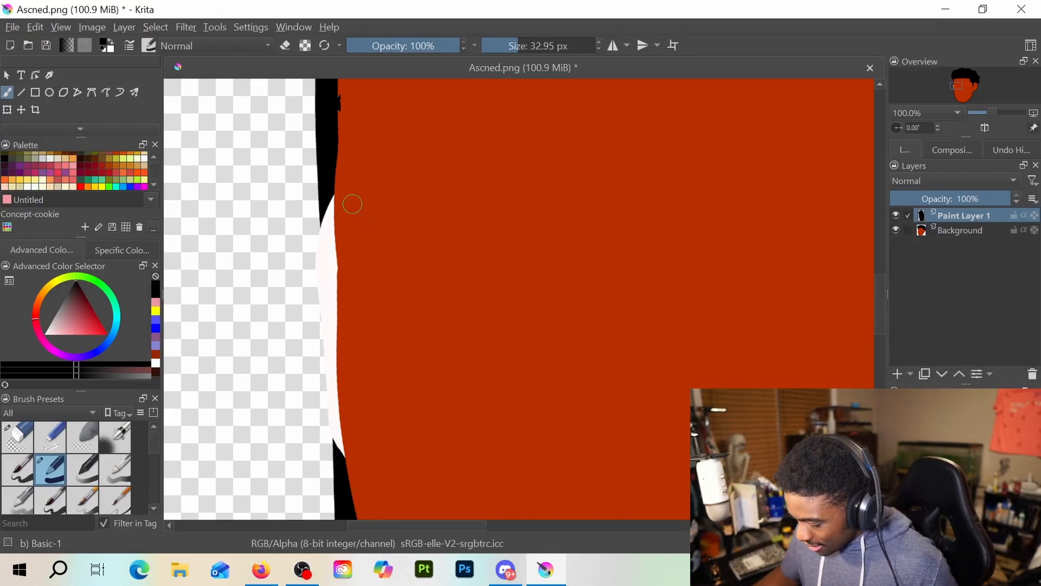
Select the white gap in the face's left outline by contiguous area, fill it with black on Paint Layer 1, and clear the selection
{"action": "scroll", "coordinate": [367, 211], "scroll_direction": "down", "scroll_amount": 1}
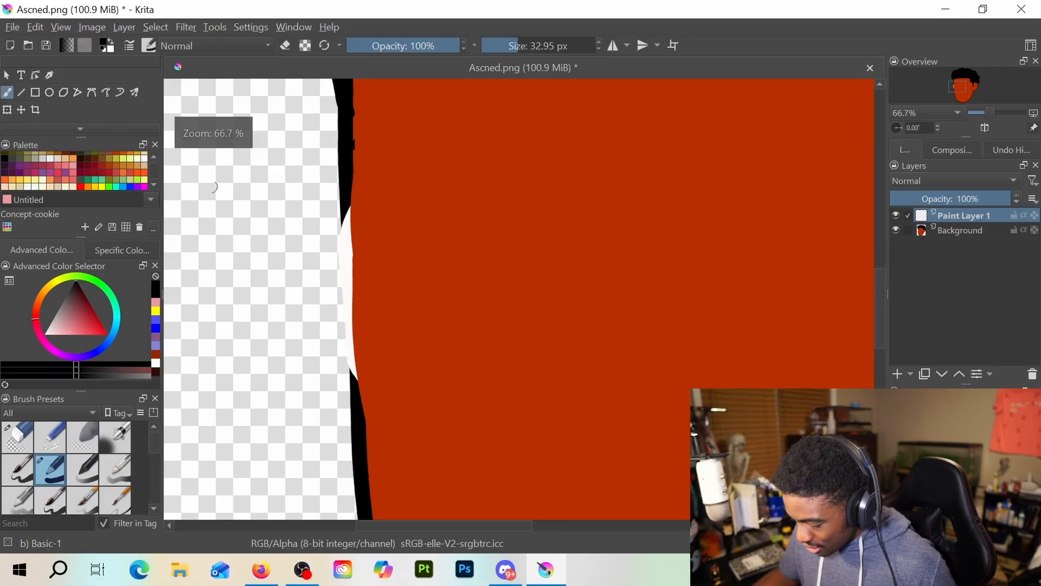
{"action": "scroll", "coordinate": [51, 100], "scroll_direction": "down", "scroll_amount": 3}
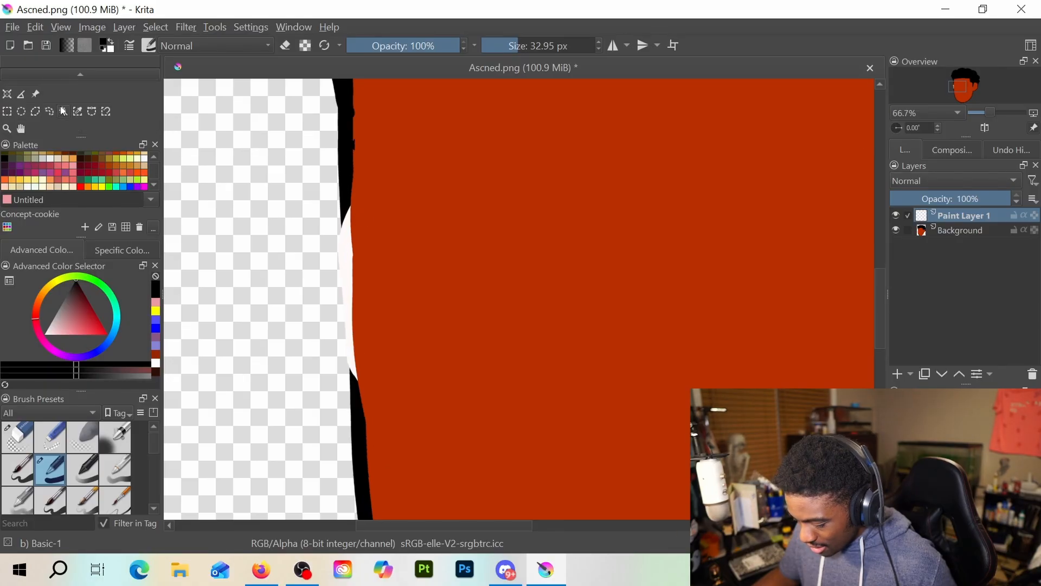
{"action": "left_click", "coordinate": [63, 111]}
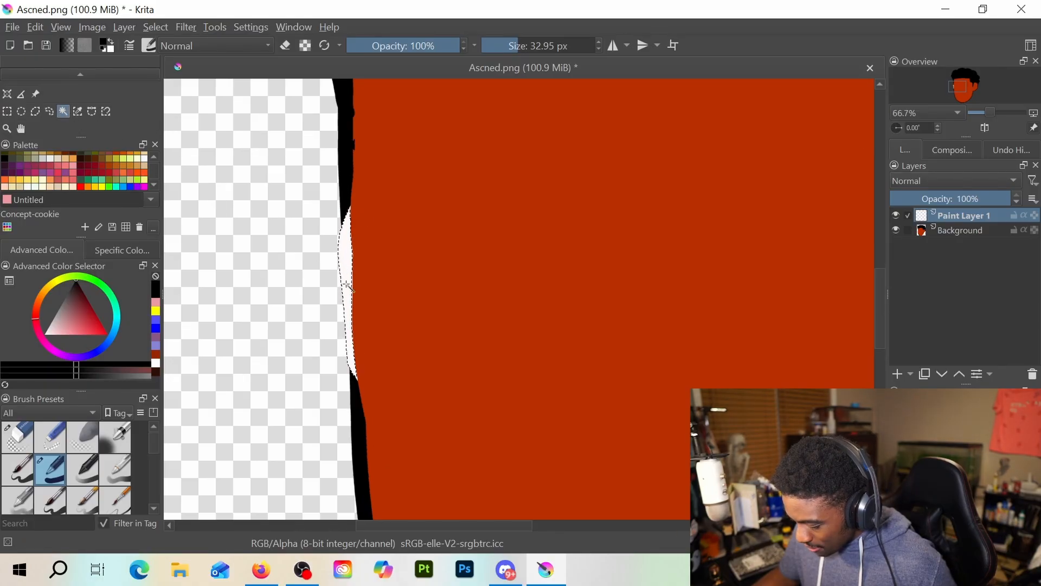
{"action": "scroll", "coordinate": [26, 110], "scroll_direction": "up", "scroll_amount": 2}
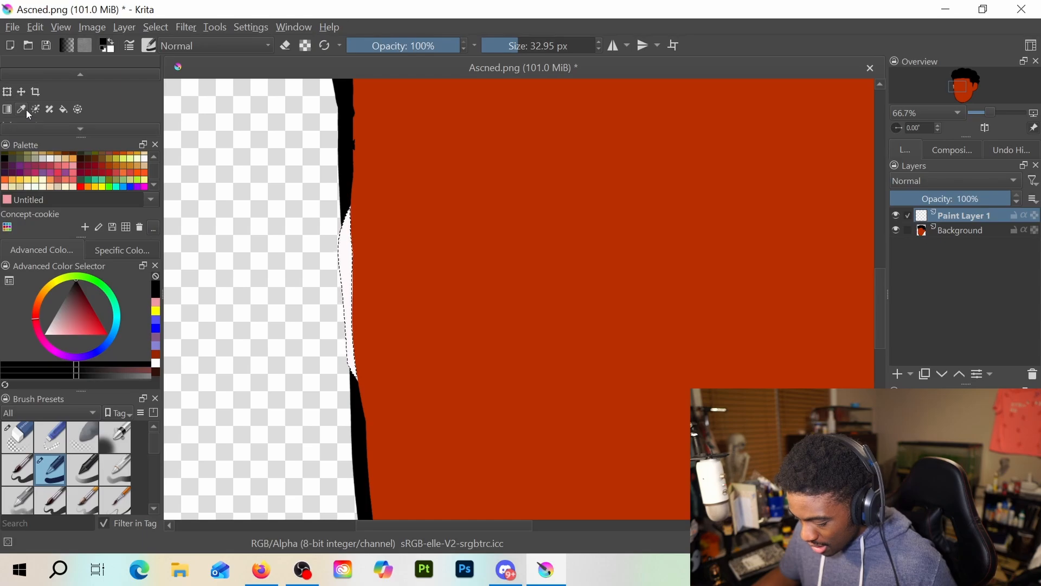
{"action": "scroll", "coordinate": [26, 110], "scroll_direction": "down", "scroll_amount": 2}
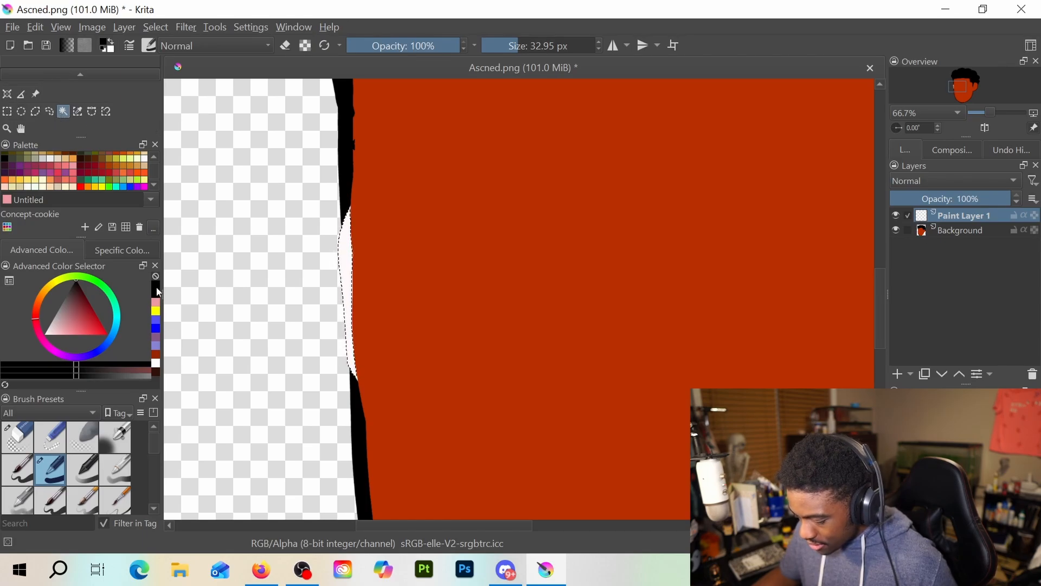
{"action": "scroll", "coordinate": [69, 123], "scroll_direction": "up", "scroll_amount": 3}
{"action": "scroll", "coordinate": [30, 100], "scroll_direction": "down", "scroll_amount": 1}
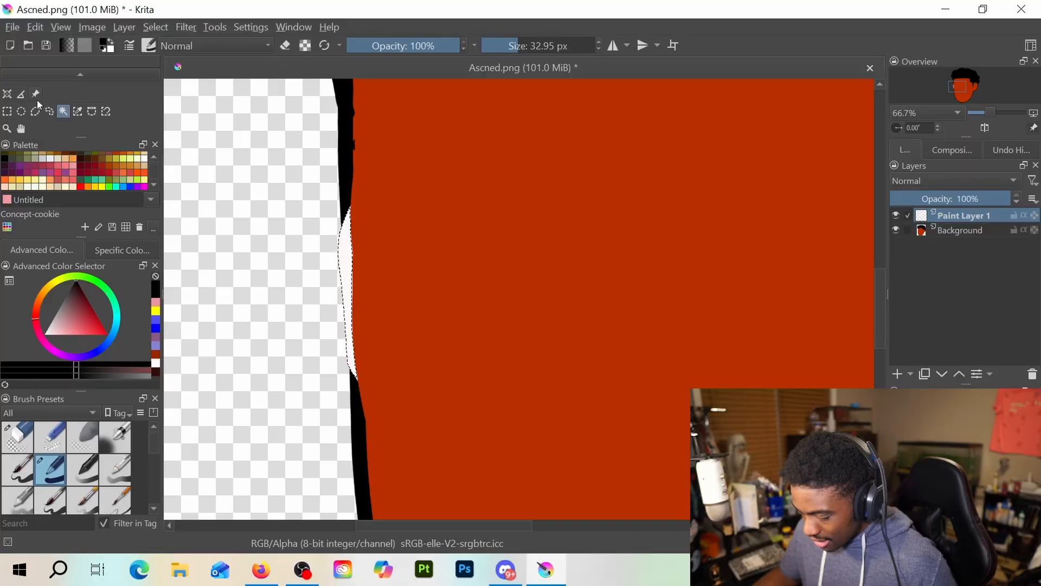
{"action": "left_click", "coordinate": [63, 109]}
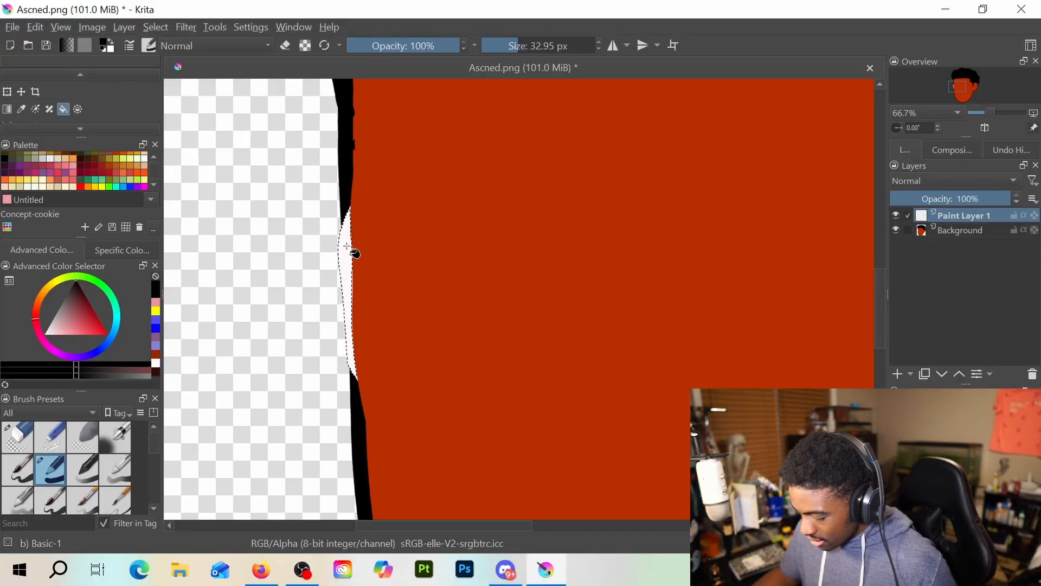
{"action": "scroll", "coordinate": [363, 331], "scroll_direction": "down", "scroll_amount": 2}
{"action": "left_click", "coordinate": [364, 331]}
{"action": "scroll", "coordinate": [364, 332], "scroll_direction": "up", "scroll_amount": 1}
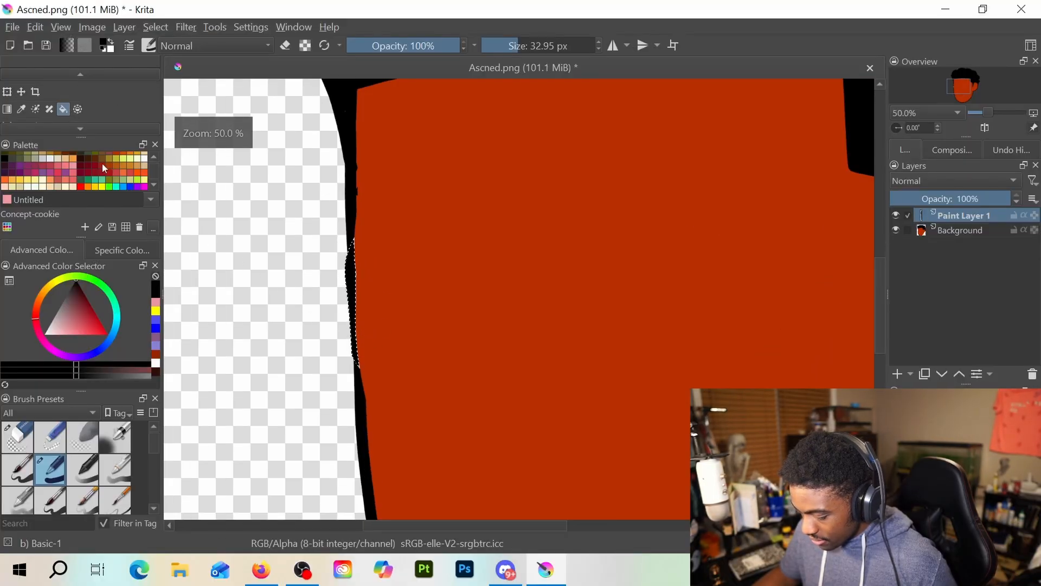
{"action": "scroll", "coordinate": [38, 109], "scroll_direction": "up", "scroll_amount": 1}
{"action": "left_click", "coordinate": [11, 93]}
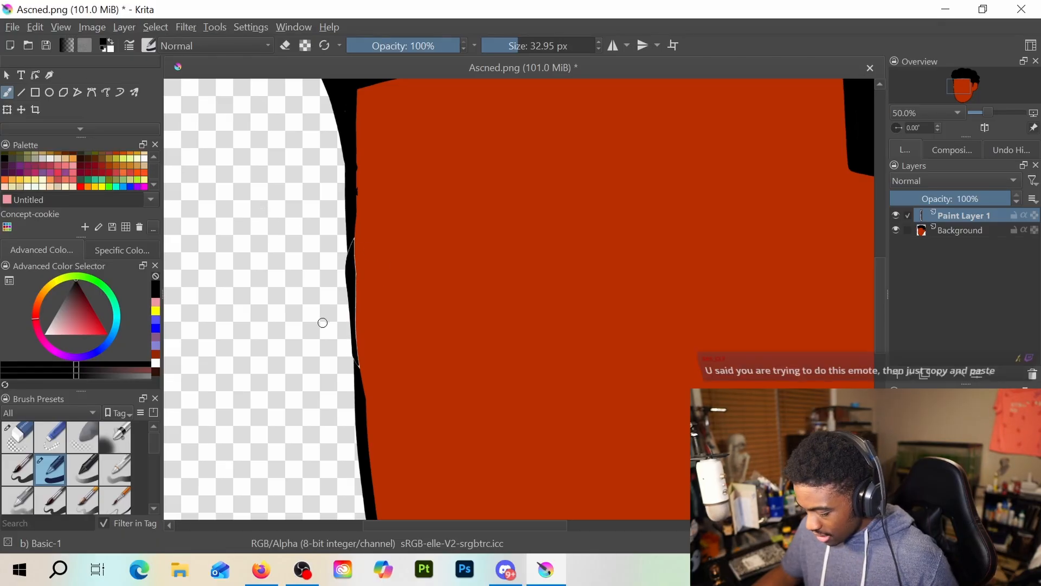
{"action": "left_click_drag", "start_coordinate": [306, 307], "coordinate": [304, 346]}
{"action": "key", "text": "ctrl+z"}
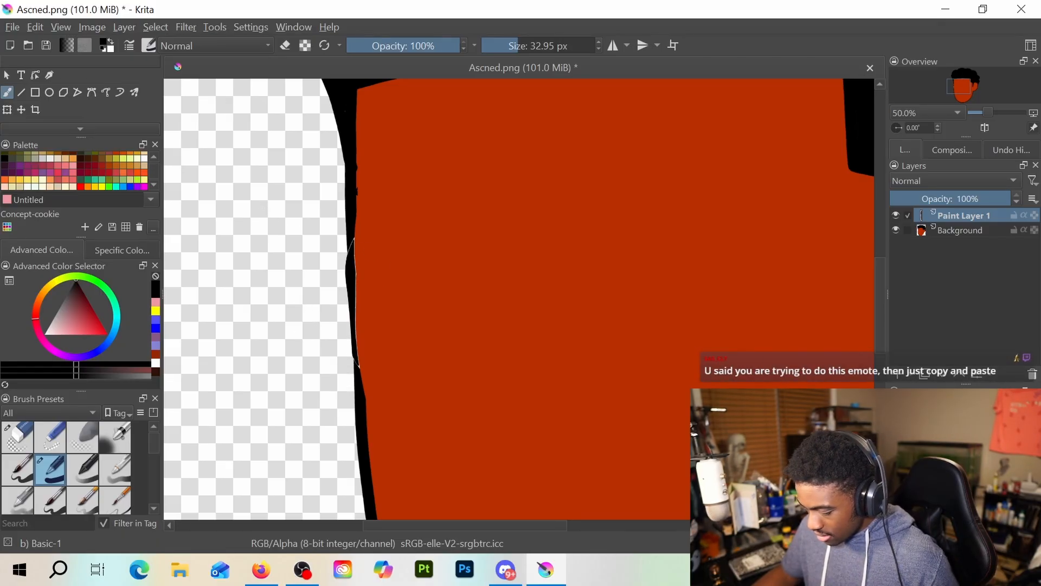
{"action": "scroll", "coordinate": [309, 333], "scroll_direction": "down", "scroll_amount": 3}
{"action": "scroll", "coordinate": [309, 333], "scroll_direction": "down", "scroll_amount": 1}
{"action": "scroll", "coordinate": [310, 332], "scroll_direction": "up", "scroll_amount": 1}
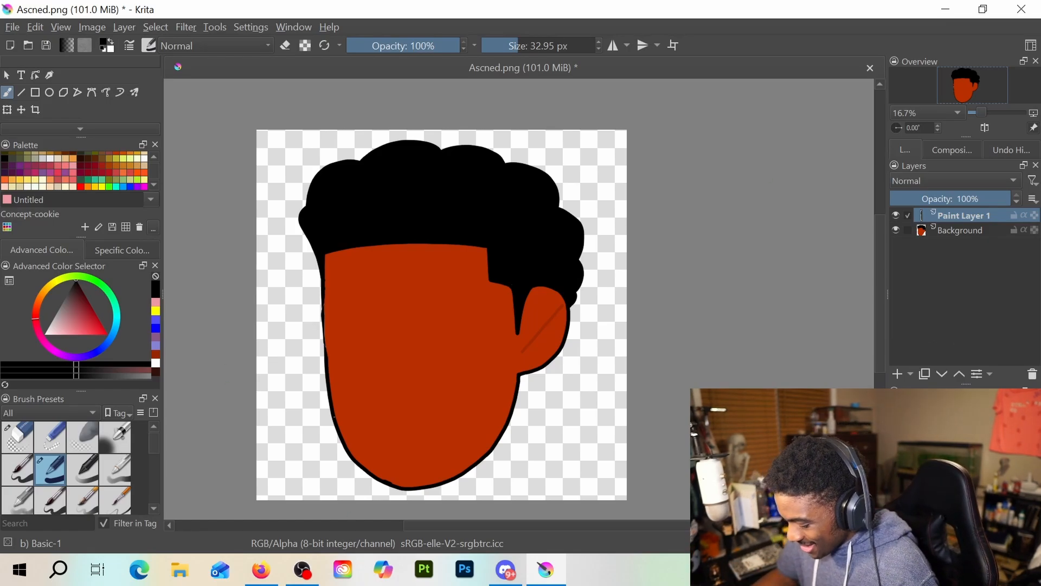
{"action": "scroll", "coordinate": [391, 332], "scroll_direction": "up", "scroll_amount": 2}
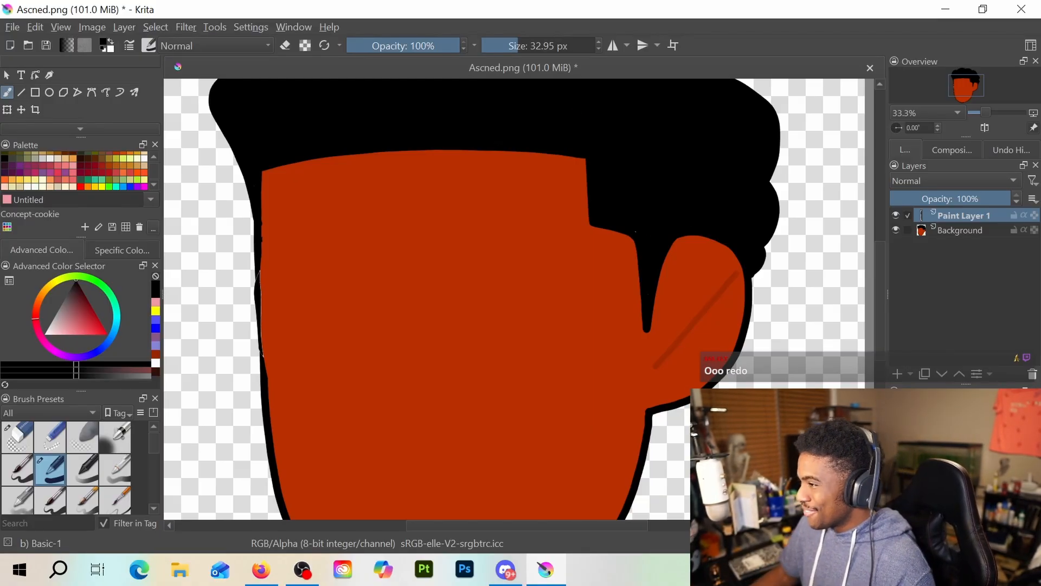
{"action": "key", "text": "alt+Tab"}
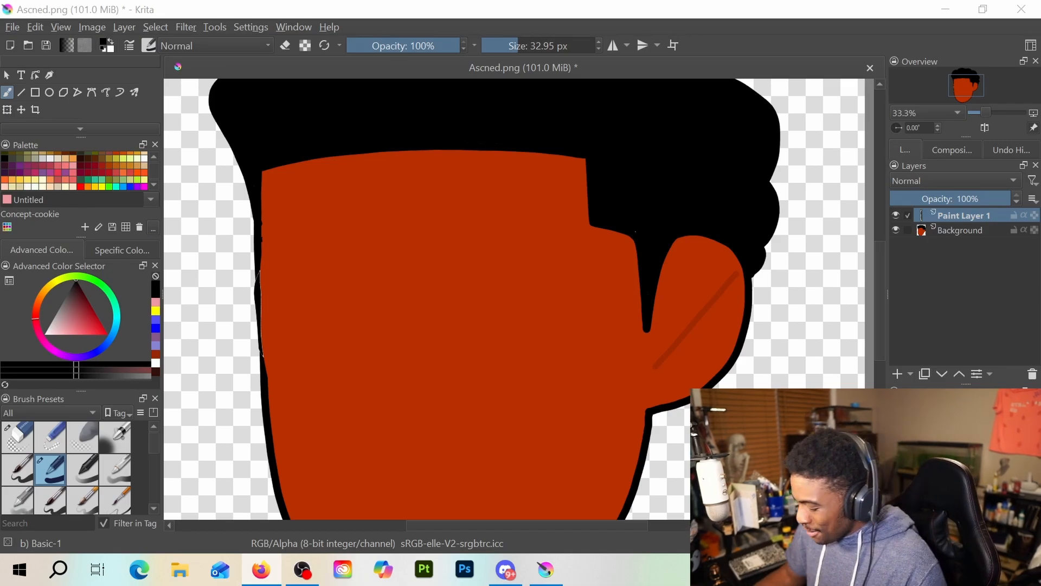
Doodle a small angry figure with a question mark in black beside the chin on Paint Layer 1
{"action": "key", "text": "minus"}
{"action": "key", "text": "minus"}
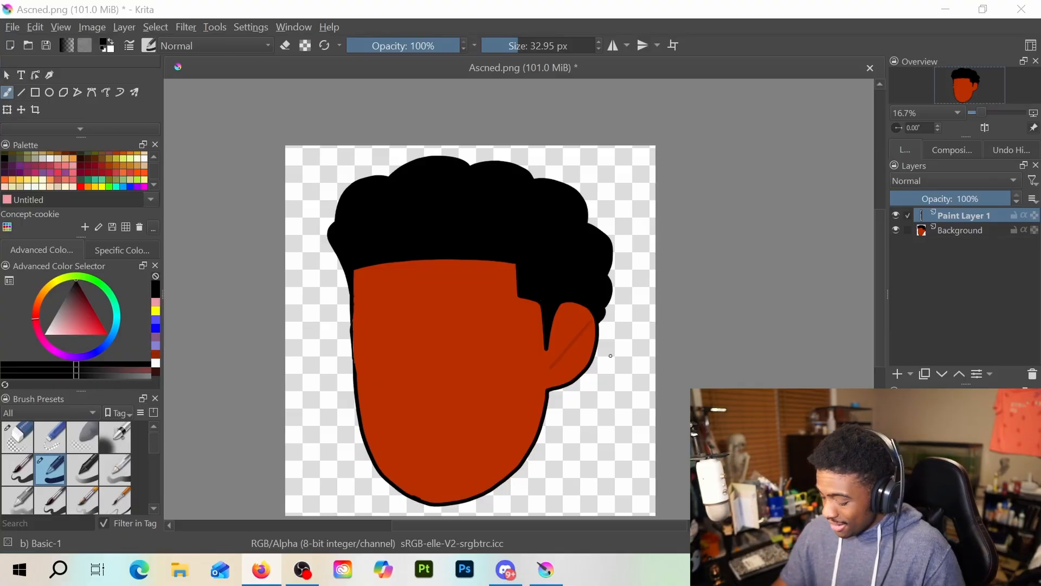
{"action": "mouse_move", "coordinate": [590, 419]}
{"action": "left_mouse_down"}
{"action": "mouse_move", "coordinate": [590, 452]}
{"action": "mouse_move", "coordinate": [600, 417]}
{"action": "mouse_move", "coordinate": [613, 429]}
{"action": "left_mouse_up"}
{"action": "mouse_move", "coordinate": [602, 420]}
{"action": "left_mouse_down"}
{"action": "mouse_move", "coordinate": [581, 446]}
{"action": "mouse_move", "coordinate": [605, 449]}
{"action": "left_mouse_up"}
{"action": "mouse_move", "coordinate": [610, 447]}
{"action": "left_mouse_down"}
{"action": "mouse_move", "coordinate": [612, 434]}
{"action": "mouse_move", "coordinate": [616, 456]}
{"action": "mouse_move", "coordinate": [592, 432]}
{"action": "mouse_move", "coordinate": [603, 421]}
{"action": "mouse_move", "coordinate": [600, 468]}
{"action": "mouse_move", "coordinate": [617, 467]}
{"action": "mouse_move", "coordinate": [602, 480]}
{"action": "mouse_move", "coordinate": [619, 475]}
{"action": "mouse_move", "coordinate": [619, 462]}
{"action": "mouse_move", "coordinate": [622, 476]}
{"action": "mouse_move", "coordinate": [611, 479]}
{"action": "left_mouse_up"}
{"action": "left_click", "coordinate": [605, 430]}
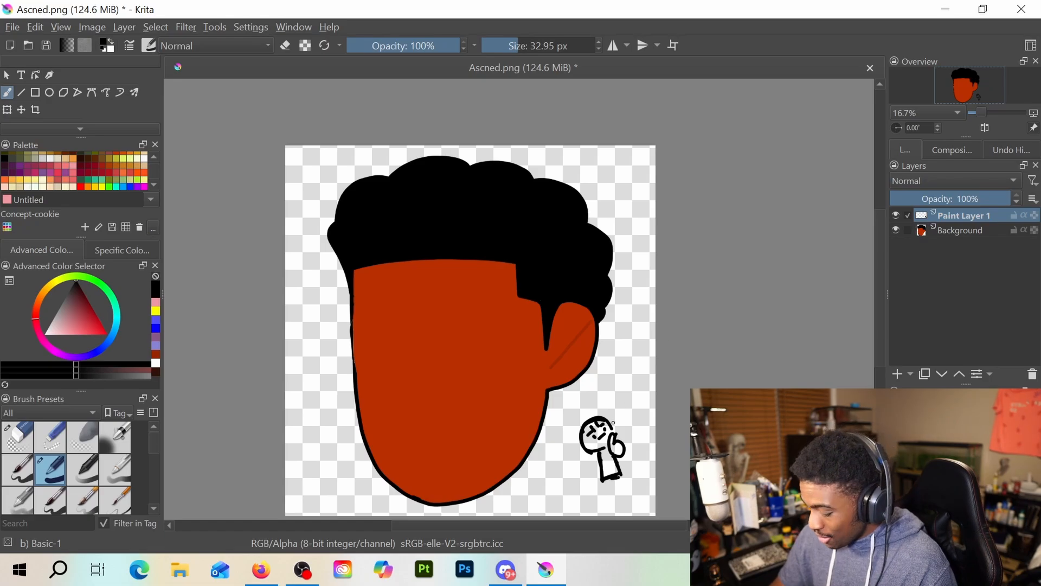
{"action": "left_click_drag", "start_coordinate": [611, 402], "coordinate": [616, 410]}
{"action": "left_click", "coordinate": [616, 415]}
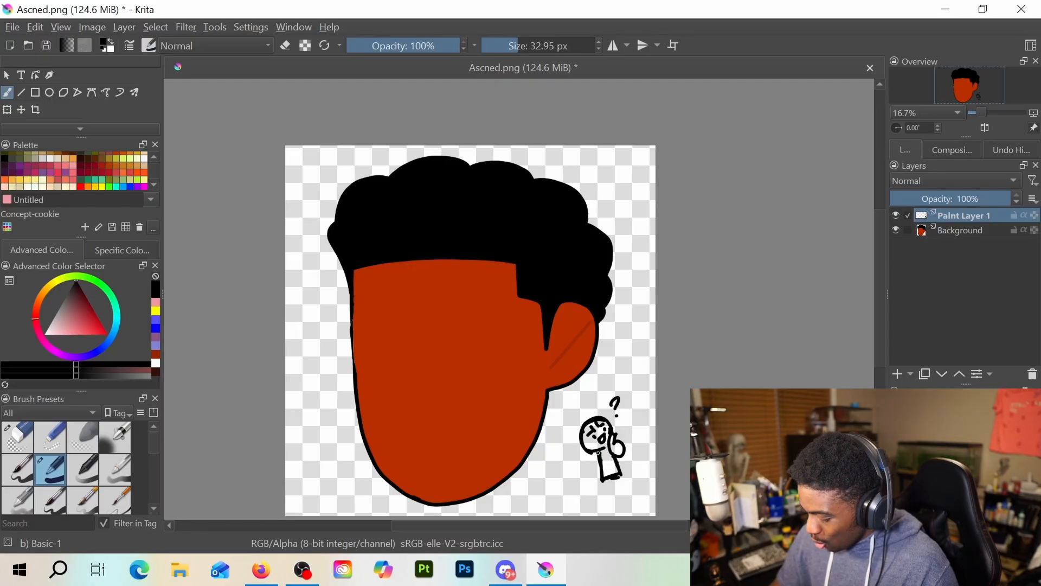
{"action": "mouse_move", "coordinate": [598, 454]}
{"action": "left_mouse_down"}
{"action": "mouse_move", "coordinate": [592, 474]}
{"action": "mouse_move", "coordinate": [601, 468]}
{"action": "left_mouse_up"}
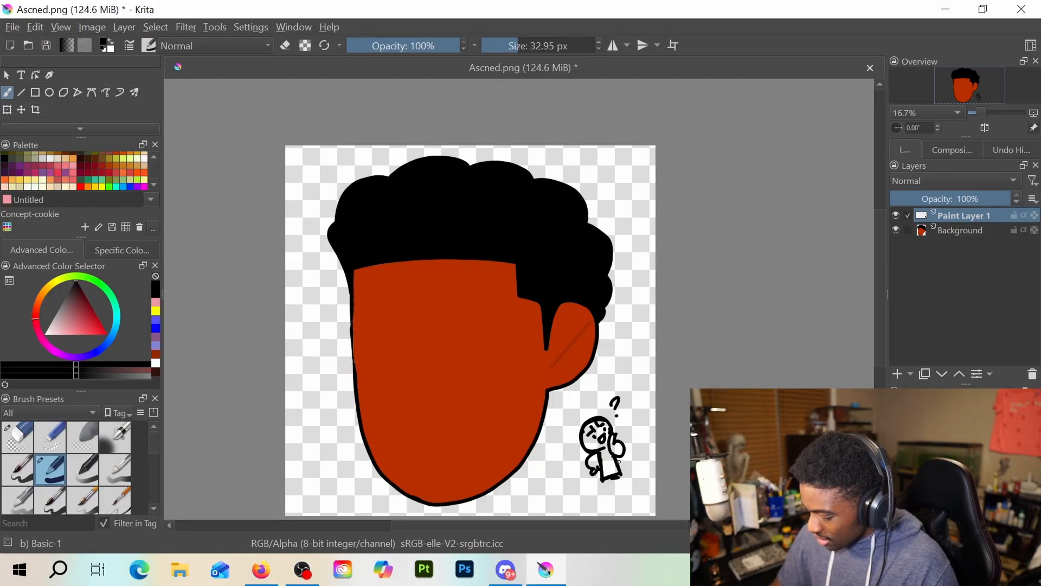
Erase the doodled figure and question mark with Eraser Circle, and switch back to the Basic-1 brush
{"action": "key", "text": "e"}
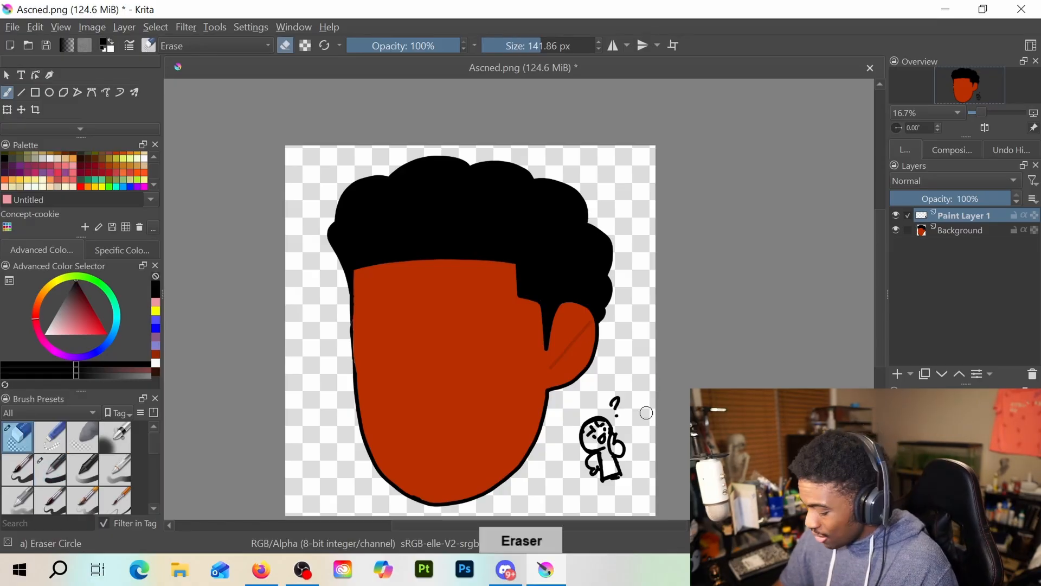
{"action": "mouse_move", "coordinate": [646, 413]}
{"action": "left_mouse_down"}
{"action": "mouse_move", "coordinate": [584, 454]}
{"action": "mouse_move", "coordinate": [581, 476]}
{"action": "mouse_move", "coordinate": [612, 452]}
{"action": "mouse_move", "coordinate": [622, 457]}
{"action": "mouse_move", "coordinate": [600, 477]}
{"action": "left_mouse_up"}
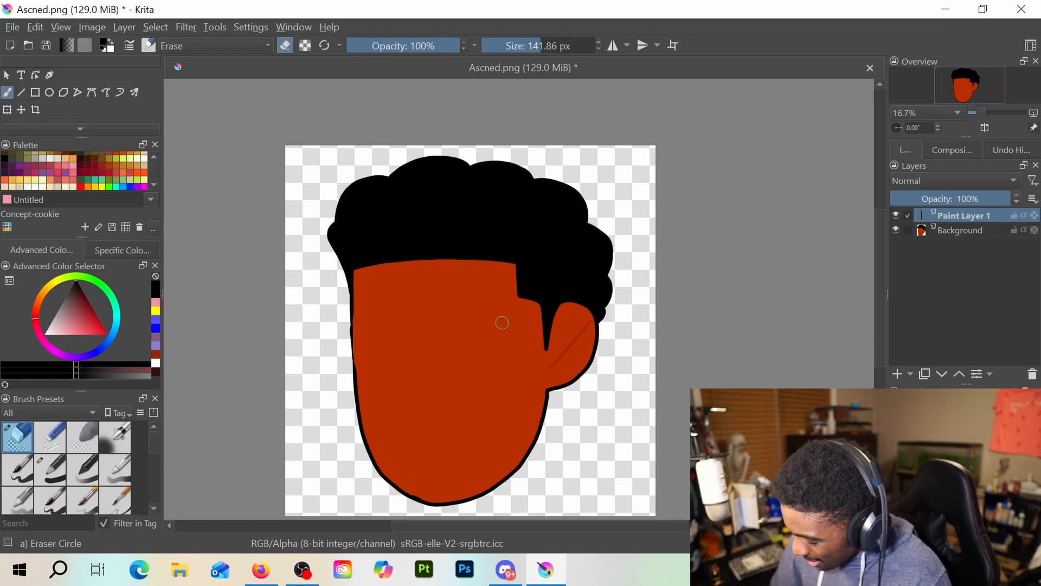
{"action": "key", "text": "slash"}
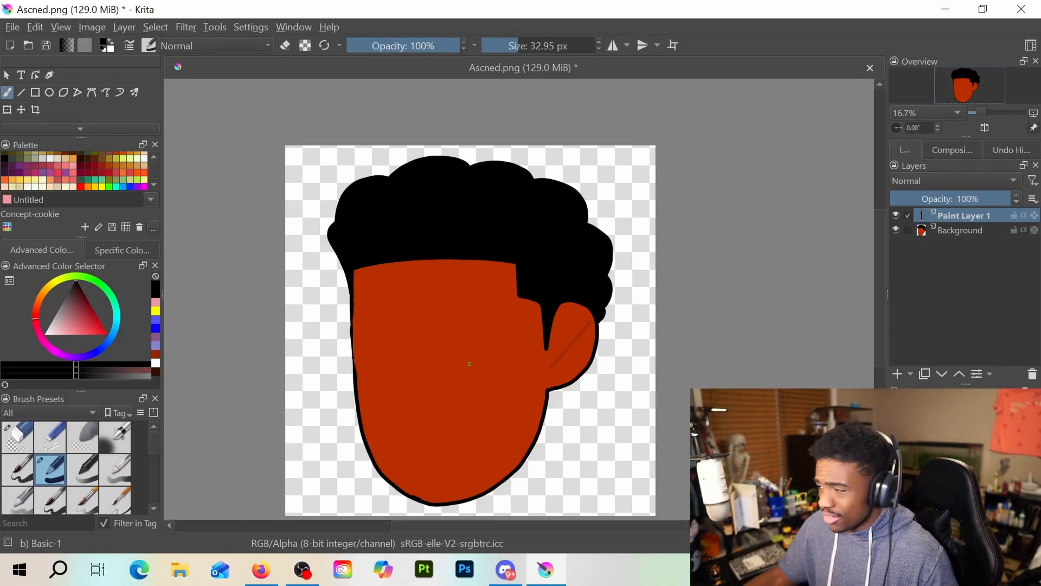
Bring the Untitled.jpg face image into the Ascned.png document as a new layer, using the local file as source
{"action": "key", "text": "alt+Tab"}
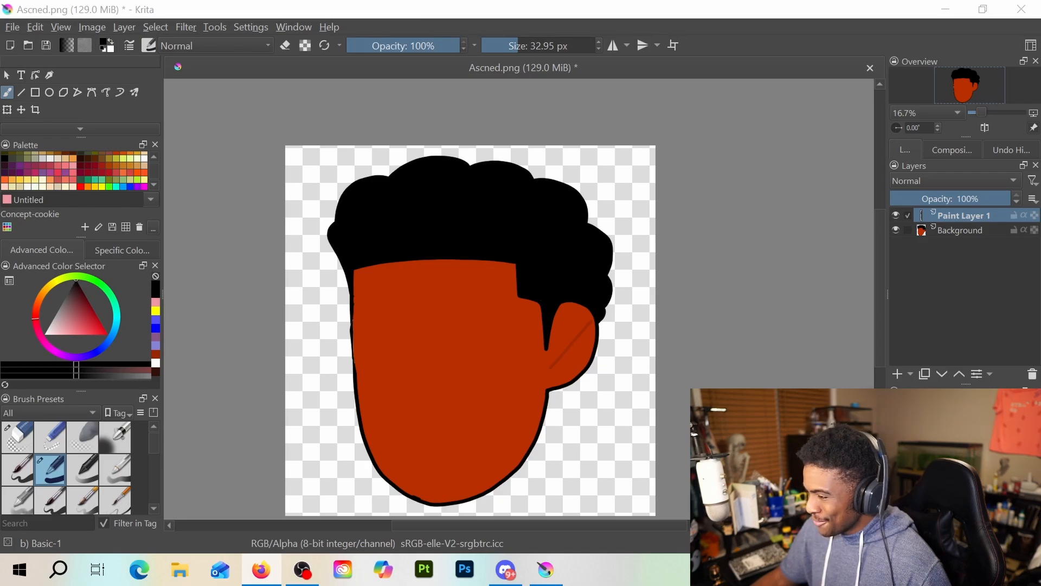
{"action": "left_click_drag", "start_coordinate": [646, 2], "coordinate": [455, 382]}
{"action": "left_click", "coordinate": [509, 390]}
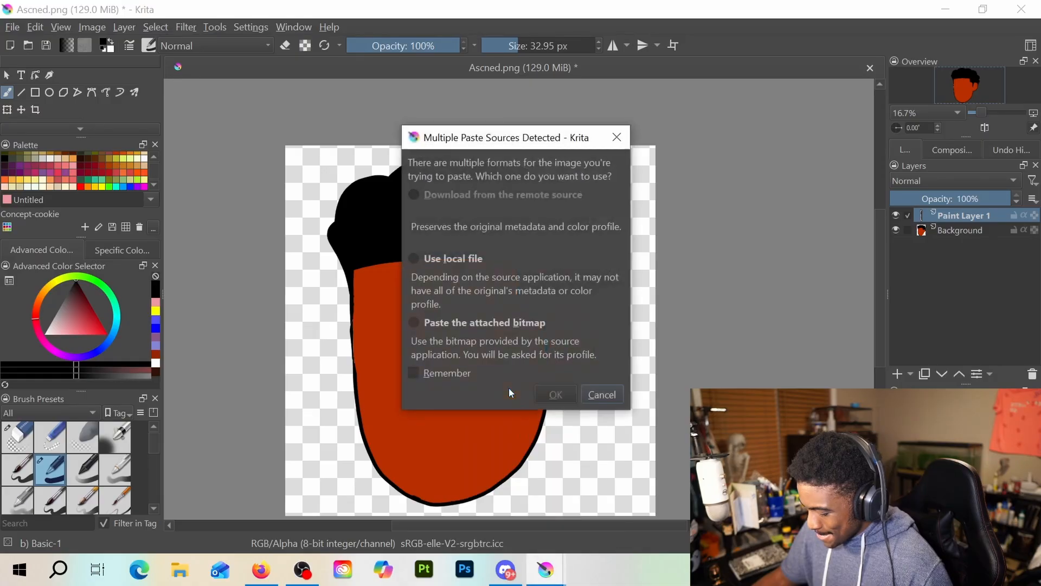
{"action": "left_click", "coordinate": [434, 256]}
{"action": "left_click", "coordinate": [564, 393]}
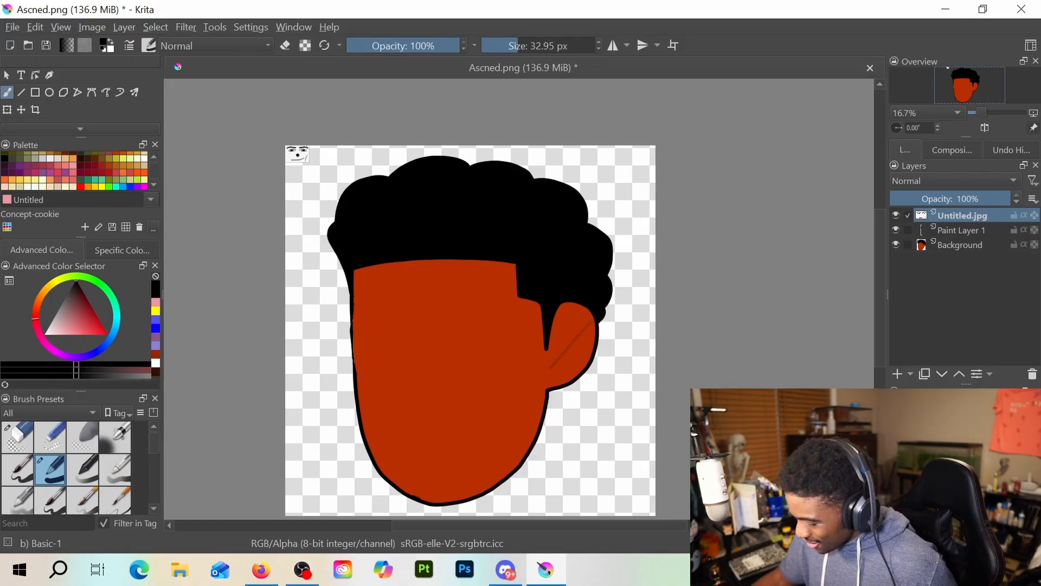
Delete the Untitled.jpg layer from the layer stack
{"action": "scroll", "coordinate": [271, 157], "scroll_direction": "up", "scroll_amount": 5}
{"action": "scroll", "coordinate": [271, 158], "scroll_direction": "down", "scroll_amount": 6}
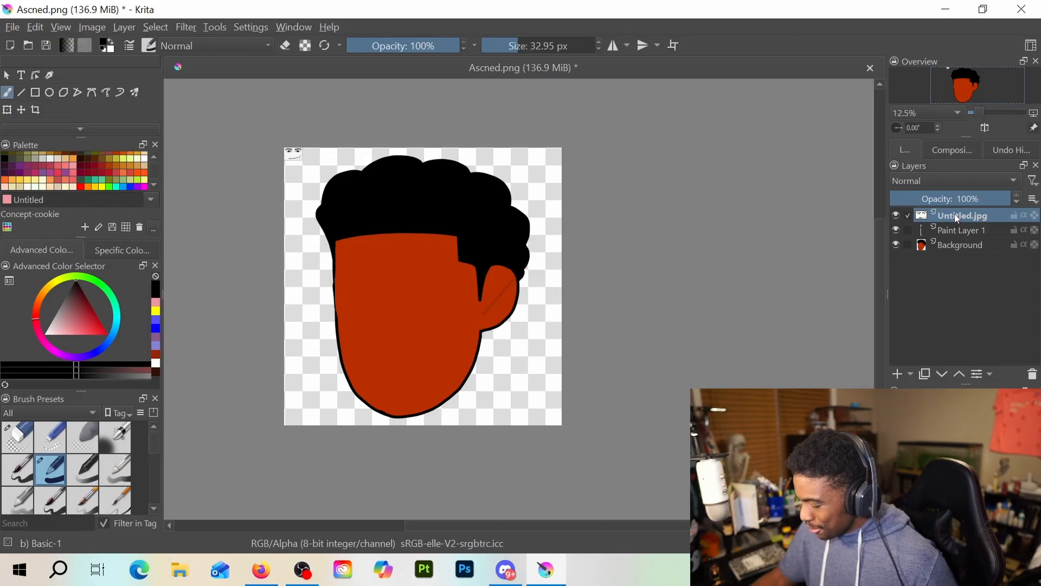
{"action": "key", "text": "Delete"}
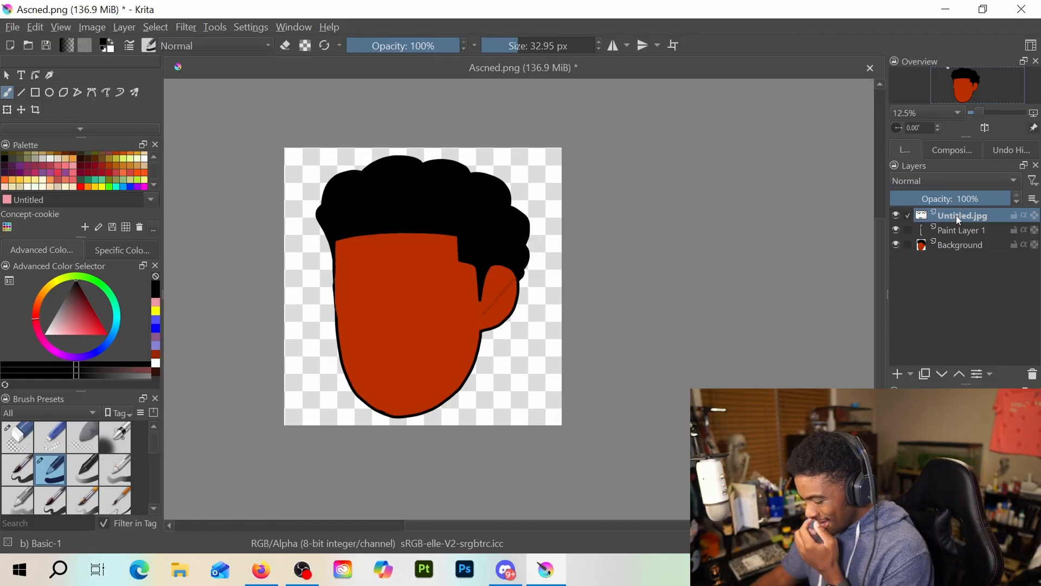
{"action": "left_click", "coordinate": [1032, 374]}
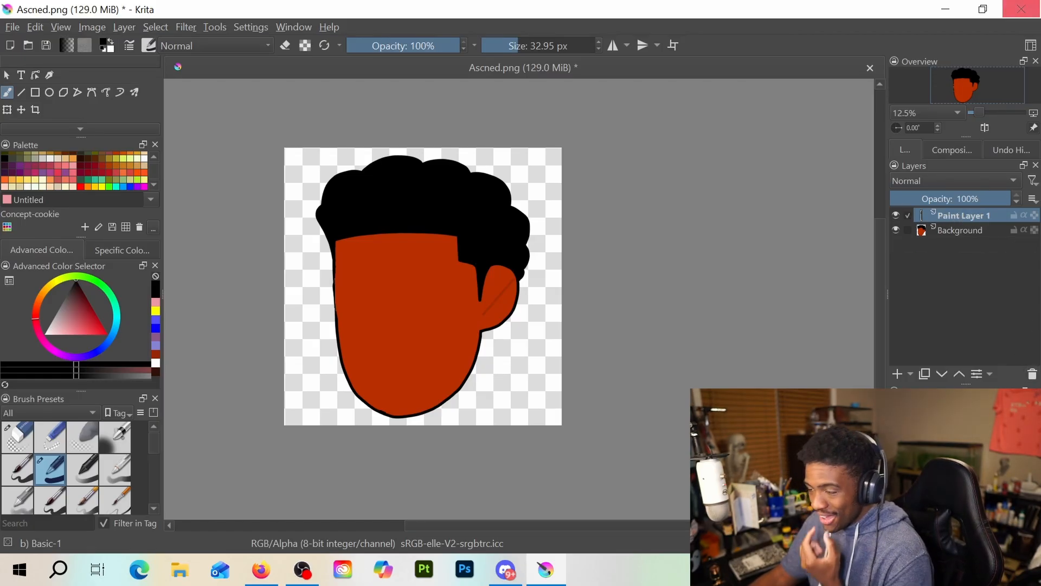
Try drawing the right-hand eye with black upper and lower lid lines on Paint Layer 1, and undo the strokes
{"action": "key", "text": "alt+Tab"}
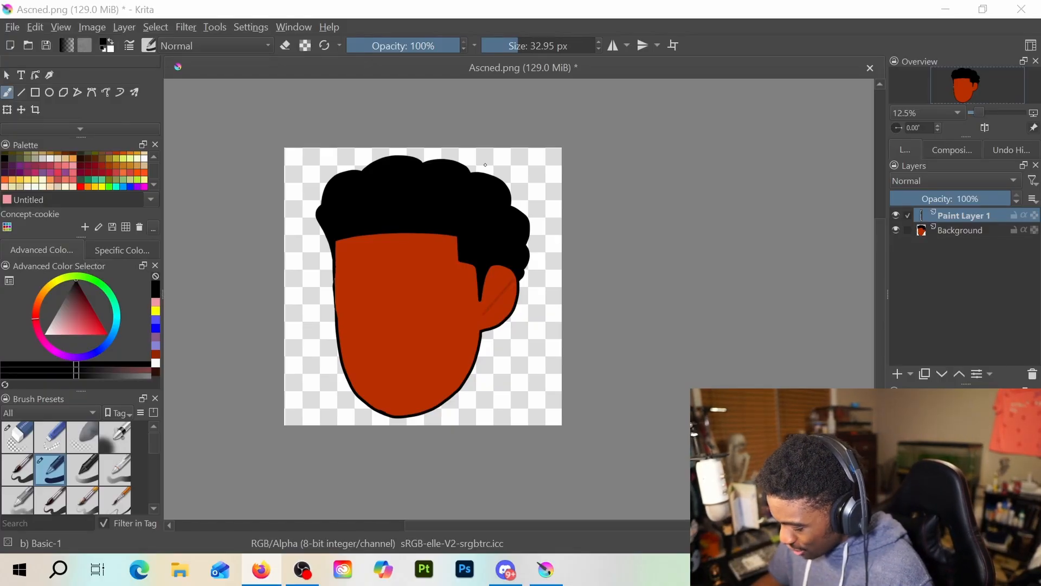
{"action": "scroll", "coordinate": [427, 311], "scroll_direction": "up", "scroll_amount": 2}
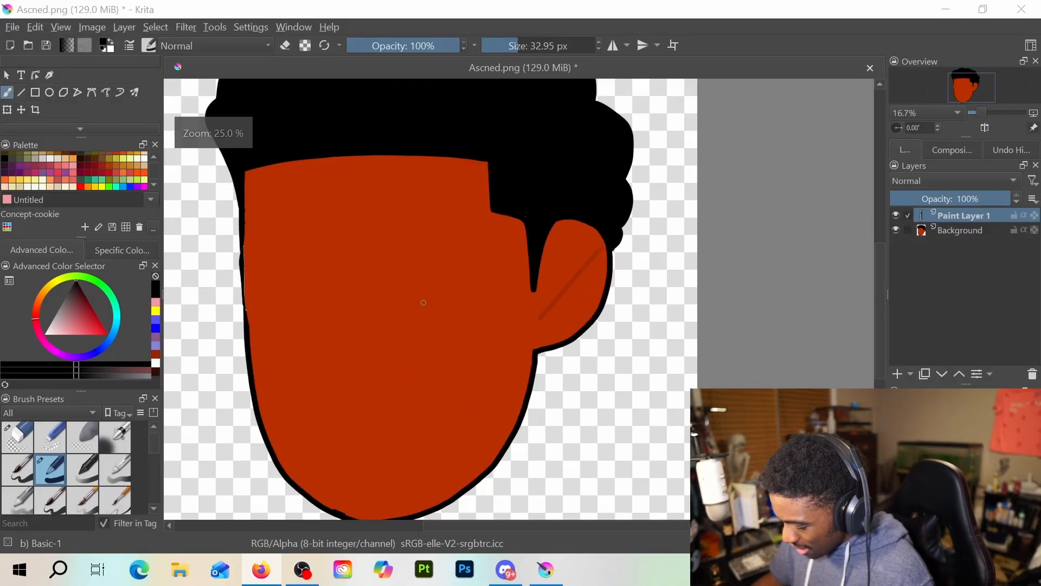
{"action": "left_click_drag", "start_coordinate": [428, 310], "coordinate": [492, 308]}
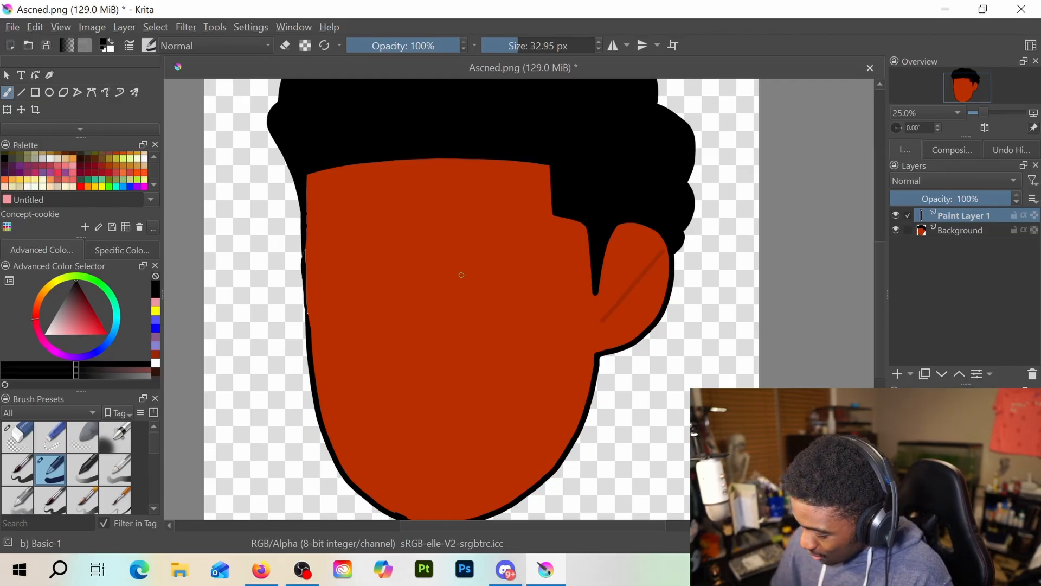
{"action": "key", "text": "e"}
{"action": "key", "text": "e"}
{"action": "mouse_move", "coordinate": [439, 262]}
{"action": "left_mouse_down"}
{"action": "mouse_move", "coordinate": [446, 247]}
{"action": "mouse_move", "coordinate": [529, 249]}
{"action": "left_mouse_up"}
{"action": "mouse_move", "coordinate": [440, 282]}
{"action": "left_mouse_down"}
{"action": "mouse_move", "coordinate": [459, 299]}
{"action": "mouse_move", "coordinate": [501, 300]}
{"action": "mouse_move", "coordinate": [529, 279]}
{"action": "left_mouse_up"}
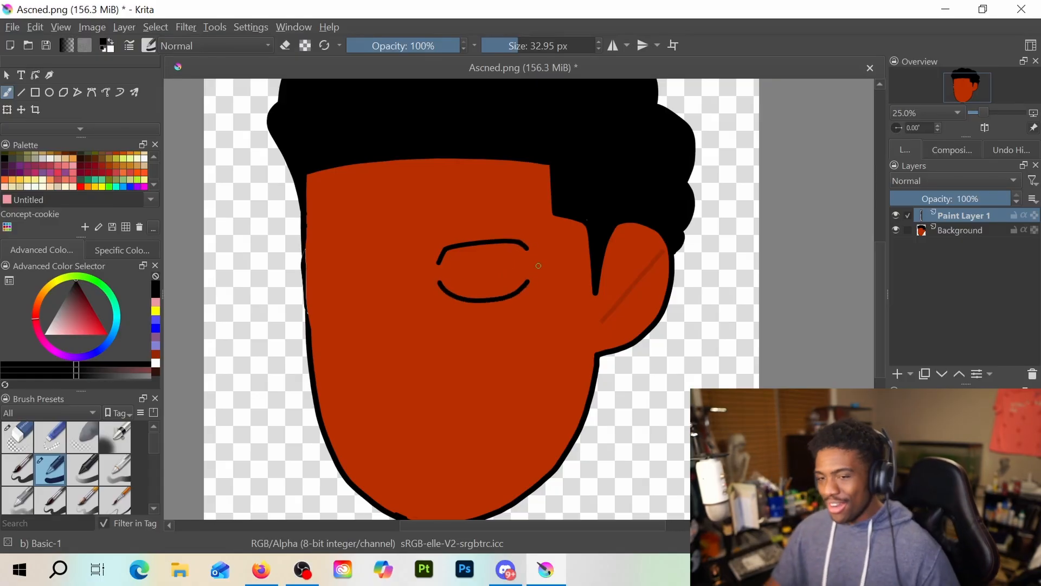
{"action": "key", "text": "ctrl+z"}
{"action": "key", "text": "ctrl+z"}
{"action": "key", "text": "ctrl+z"}
{"action": "key", "text": "ctrl+z"}
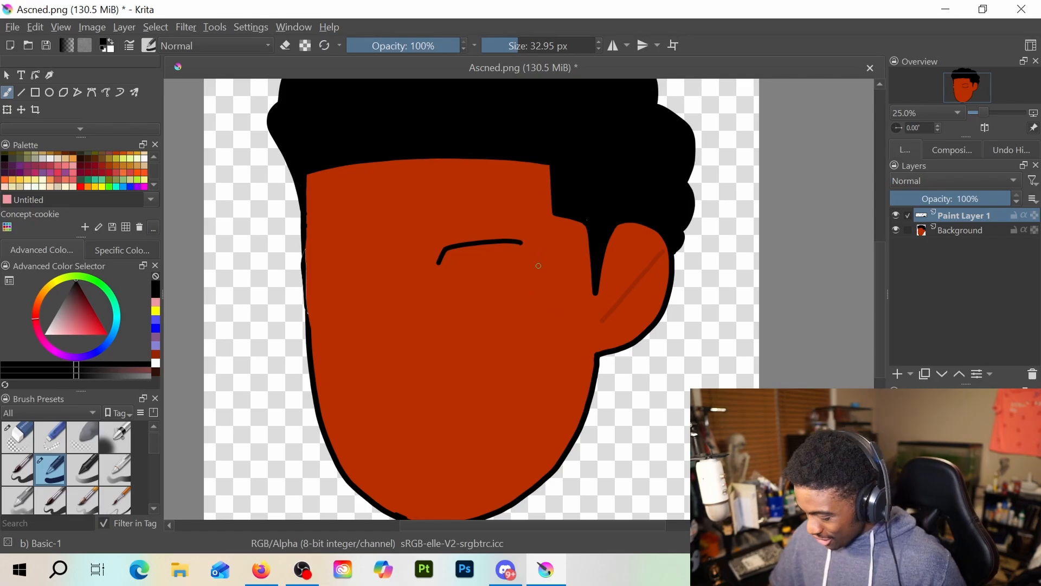
Try redrawing the right-hand eye wider and adding the left-hand upper lid line, and undo all eye strokes
{"action": "mouse_move", "coordinate": [436, 247]}
{"action": "left_mouse_down"}
{"action": "mouse_move", "coordinate": [432, 259]}
{"action": "mouse_move", "coordinate": [504, 239]}
{"action": "mouse_move", "coordinate": [530, 239]}
{"action": "mouse_move", "coordinate": [533, 250]}
{"action": "left_mouse_up"}
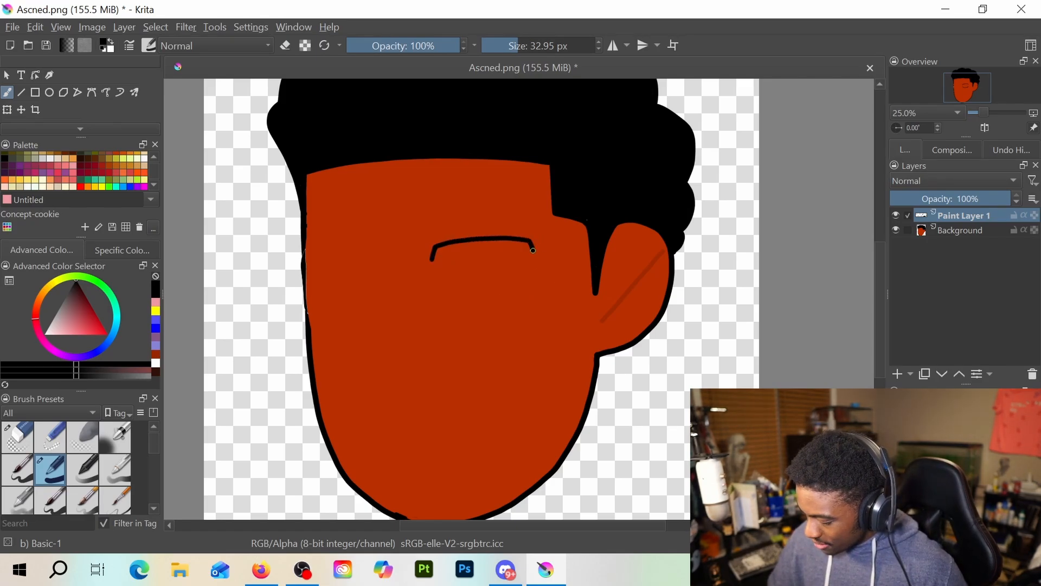
{"action": "mouse_move", "coordinate": [432, 280]}
{"action": "left_mouse_down"}
{"action": "mouse_move", "coordinate": [461, 298]}
{"action": "mouse_move", "coordinate": [509, 297]}
{"action": "mouse_move", "coordinate": [533, 274]}
{"action": "left_mouse_up"}
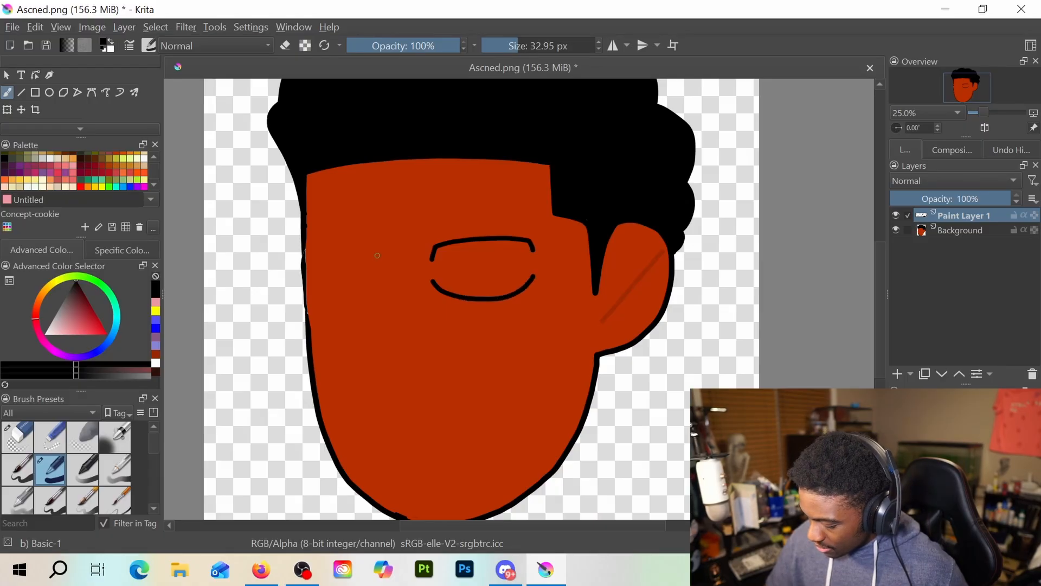
{"action": "mouse_move", "coordinate": [383, 261]}
{"action": "left_mouse_down"}
{"action": "mouse_move", "coordinate": [378, 249]}
{"action": "mouse_move", "coordinate": [321, 257]}
{"action": "mouse_move", "coordinate": [316, 286]}
{"action": "mouse_move", "coordinate": [340, 308]}
{"action": "mouse_move", "coordinate": [379, 298]}
{"action": "mouse_move", "coordinate": [393, 282]}
{"action": "left_mouse_up"}
{"action": "key", "text": "ctrl+z"}
{"action": "key", "text": "ctrl+z"}
{"action": "key", "text": "ctrl+z"}
{"action": "key", "text": "ctrl+z"}
{"action": "key", "text": "ctrl+z"}
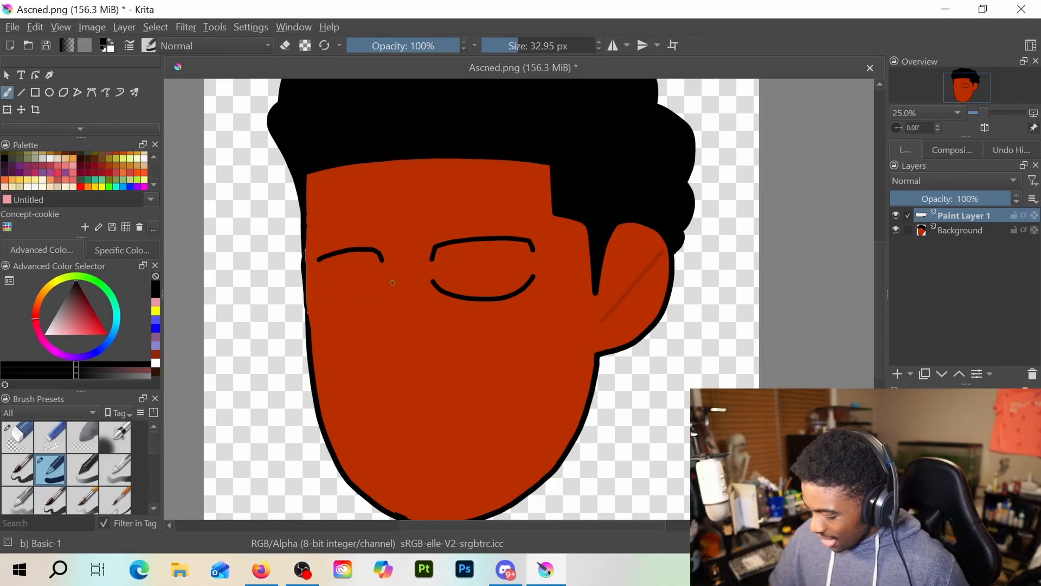
{"action": "key", "text": "ctrl+z"}
{"action": "key", "text": "ctrl+z"}
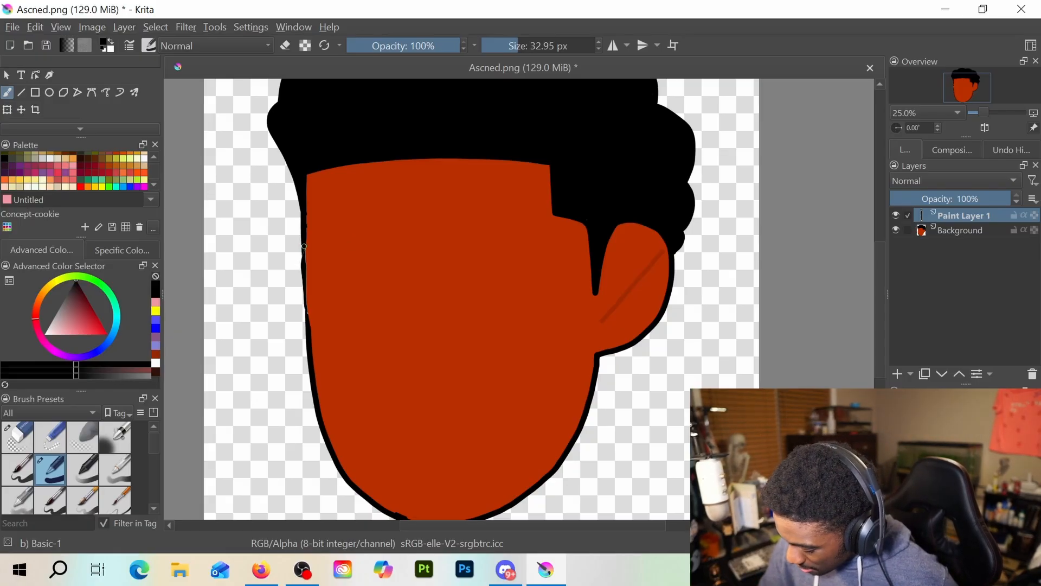
Try thickening the uneven stretch of the face's left outline with a black stroke, and undo it
{"action": "mouse_move", "coordinate": [304, 244]}
{"action": "left_mouse_down"}
{"action": "mouse_move", "coordinate": [309, 318]}
{"action": "mouse_move", "coordinate": [316, 311]}
{"action": "left_mouse_up"}
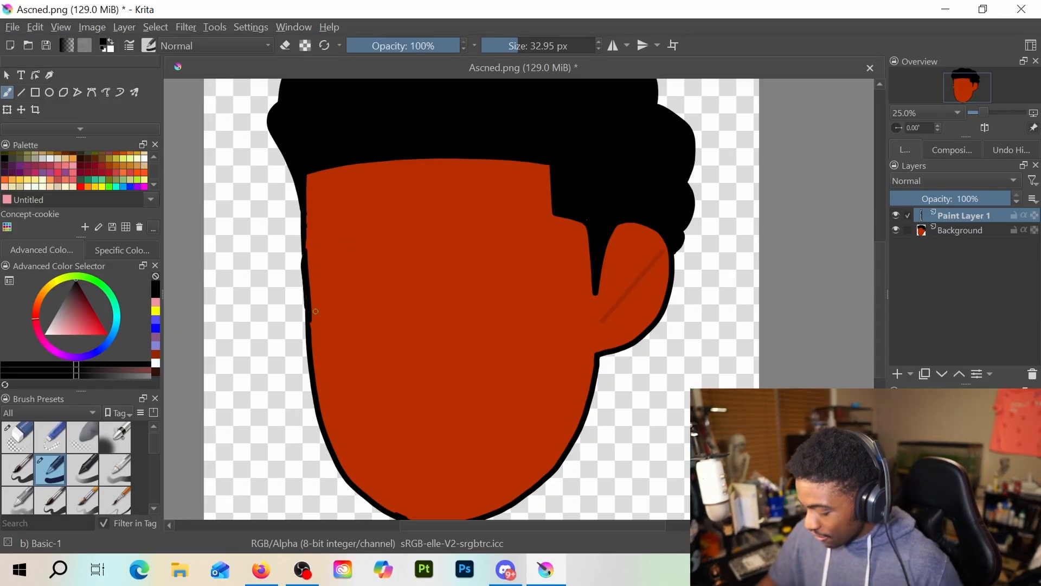
{"action": "key", "text": "ctrl+z"}
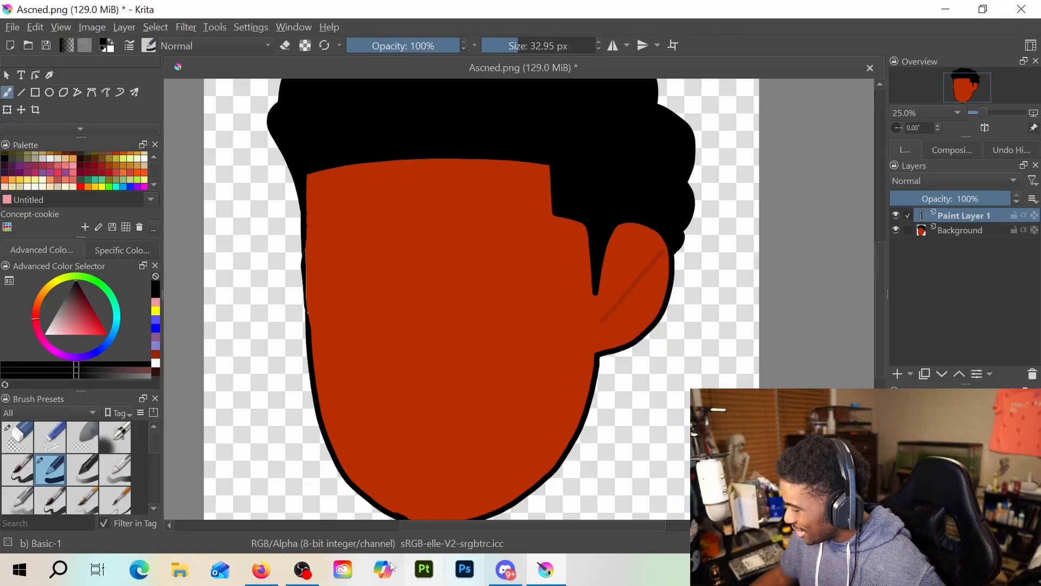
Switch to Discord and maximize its window on the direct message conversation containing the grid of line-drawn reaction pictures
{"action": "key", "text": "alt+Tab"}
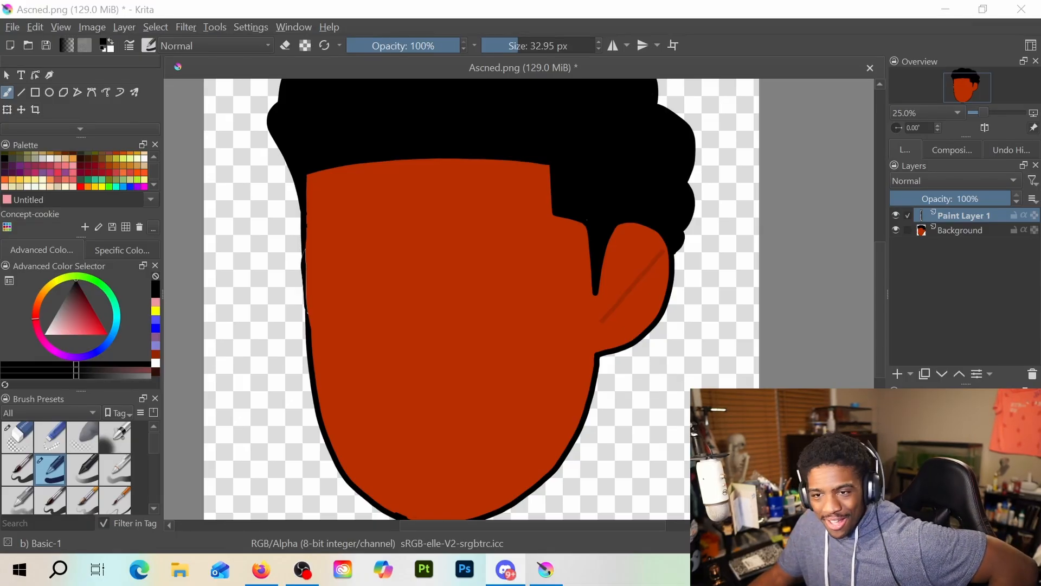
{"action": "left_click_drag", "start_coordinate": [326, 584], "coordinate": [332, 93]}
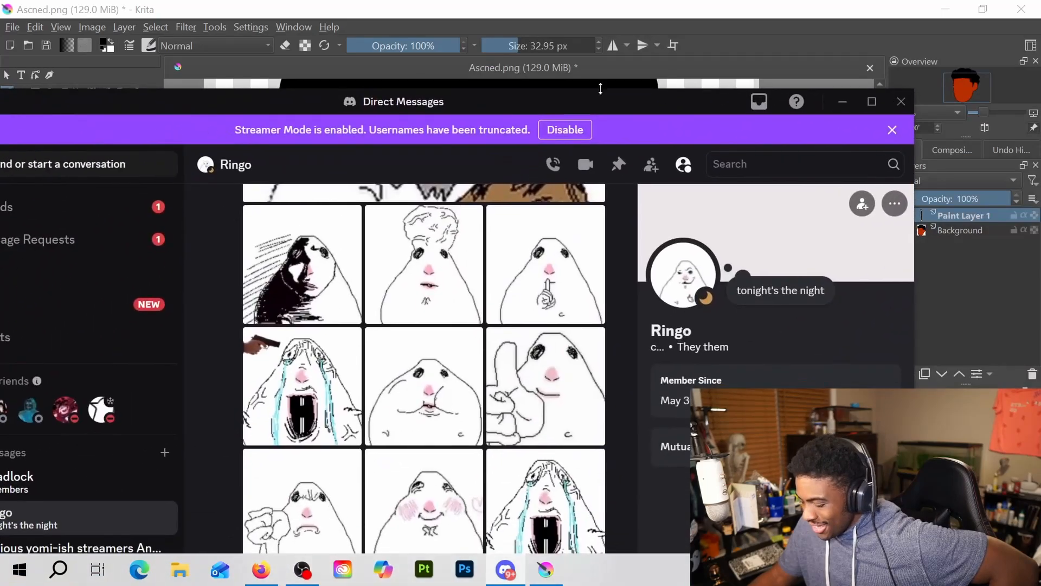
{"action": "left_click", "coordinate": [871, 99]}
{"action": "scroll", "coordinate": [443, 286], "scroll_direction": "up", "scroll_amount": 3}
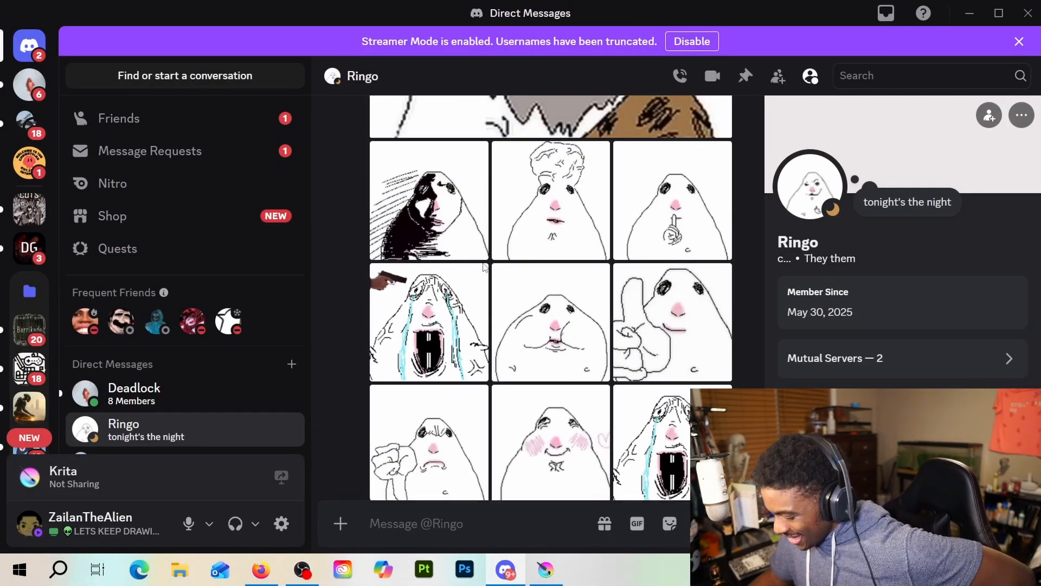
Browse the line-drawn reaction pictures at full size, examining the faces, hand poses and expressions up to the thumbs-down drawing
{"action": "left_click", "coordinate": [442, 286]}
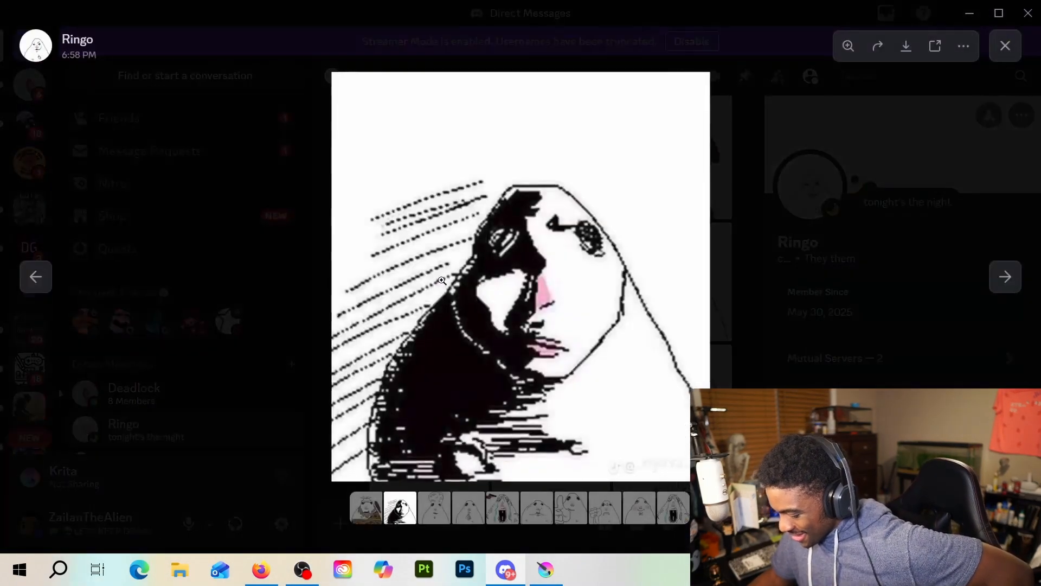
{"action": "left_click", "coordinate": [1004, 276]}
{"action": "left_click", "coordinate": [1016, 275]}
{"action": "left_click", "coordinate": [1016, 275]}
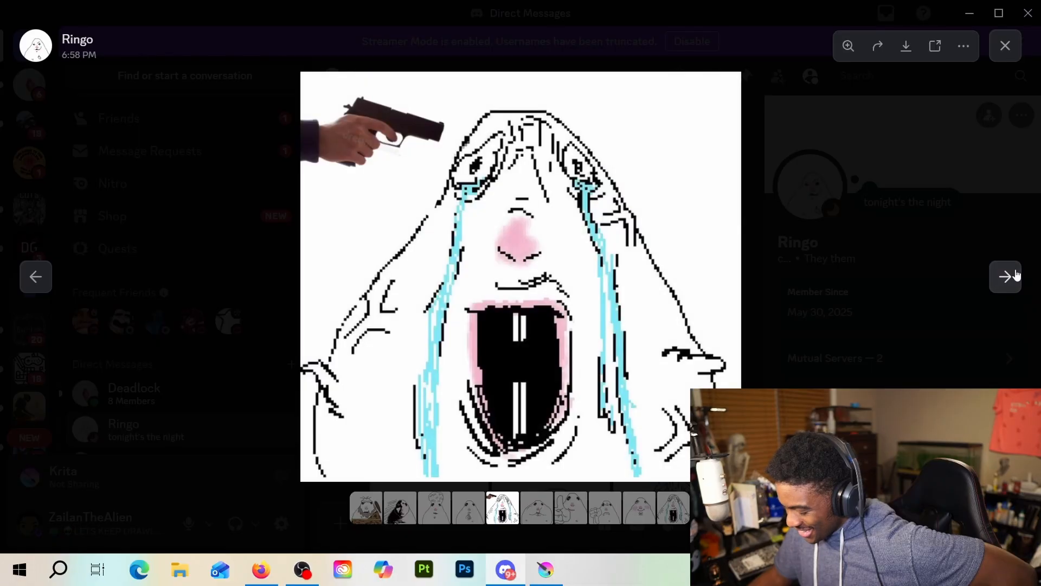
{"action": "left_click", "coordinate": [1016, 275]}
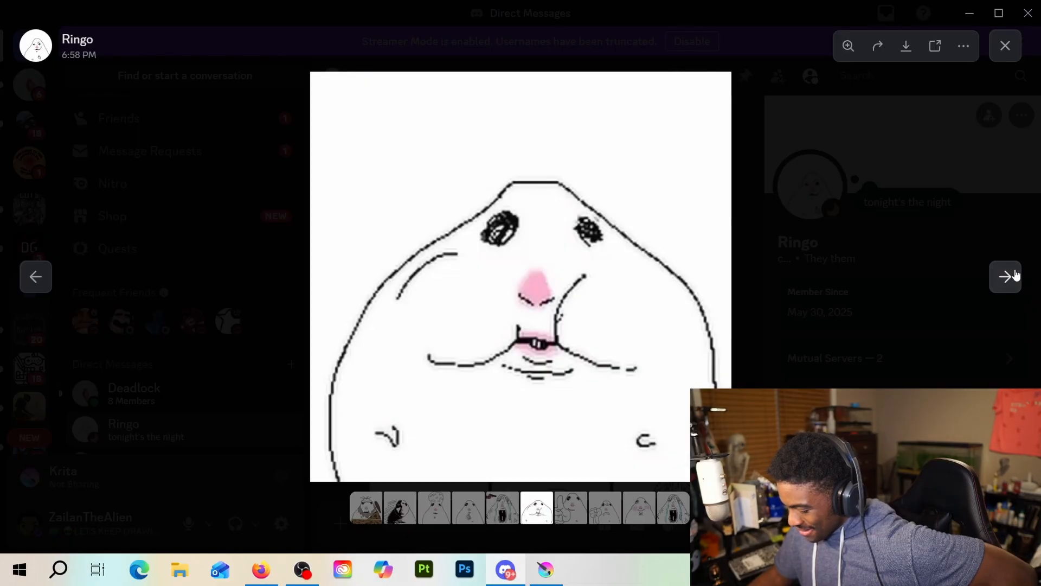
{"action": "left_click", "coordinate": [1016, 275]}
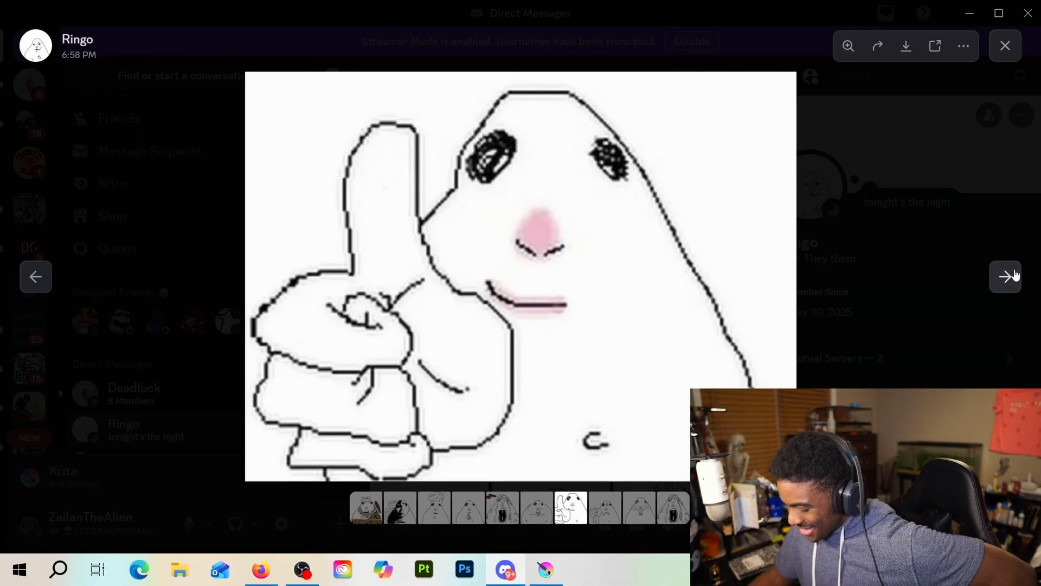
{"action": "left_click", "coordinate": [1016, 274]}
{"action": "left_click", "coordinate": [1016, 275]}
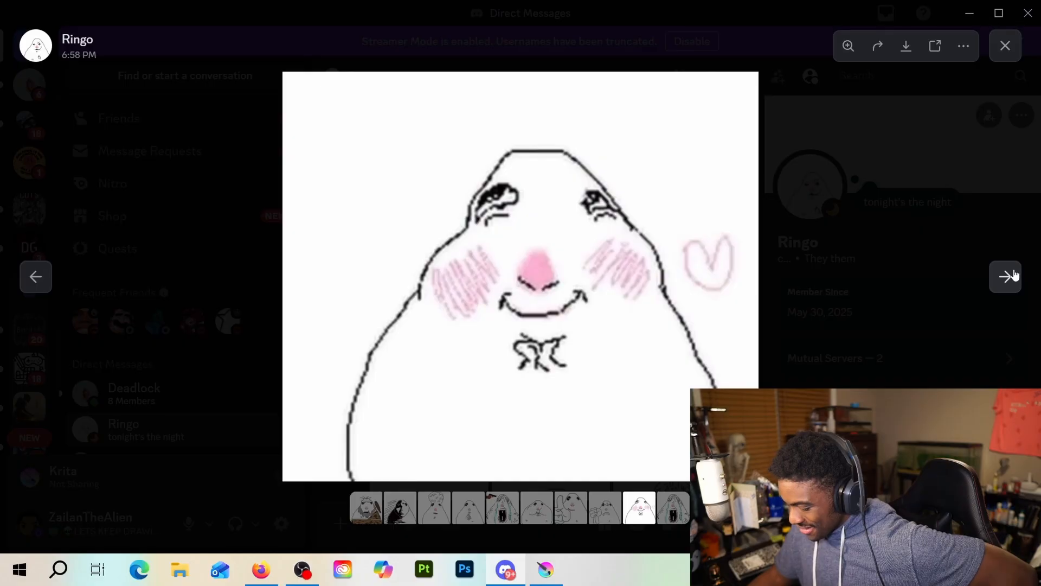
{"action": "left_click", "coordinate": [45, 280]}
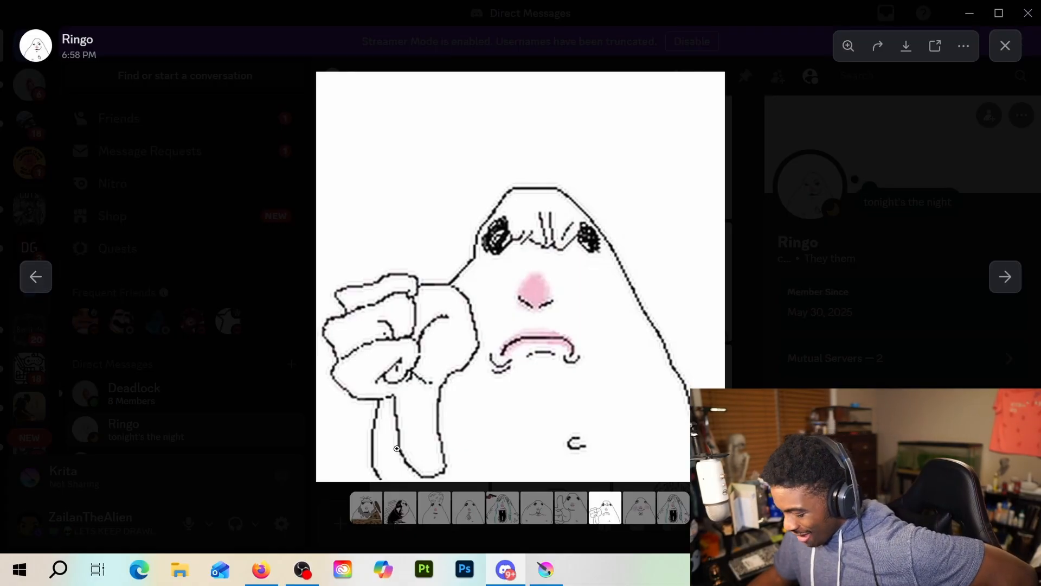
Switch to Paint with a blank untitled canvas and maximize its window
{"action": "left_click_drag", "start_coordinate": [461, 22], "coordinate": [1040, 0]}
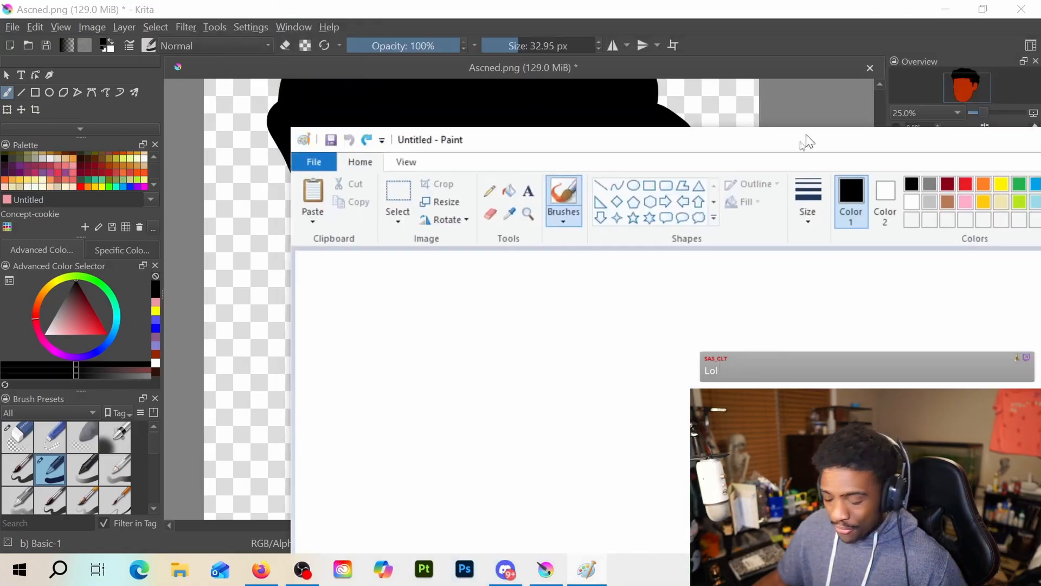
{"action": "left_click_drag", "start_coordinate": [802, 139], "coordinate": [435, 82]}
{"action": "left_click", "coordinate": [890, 83]}
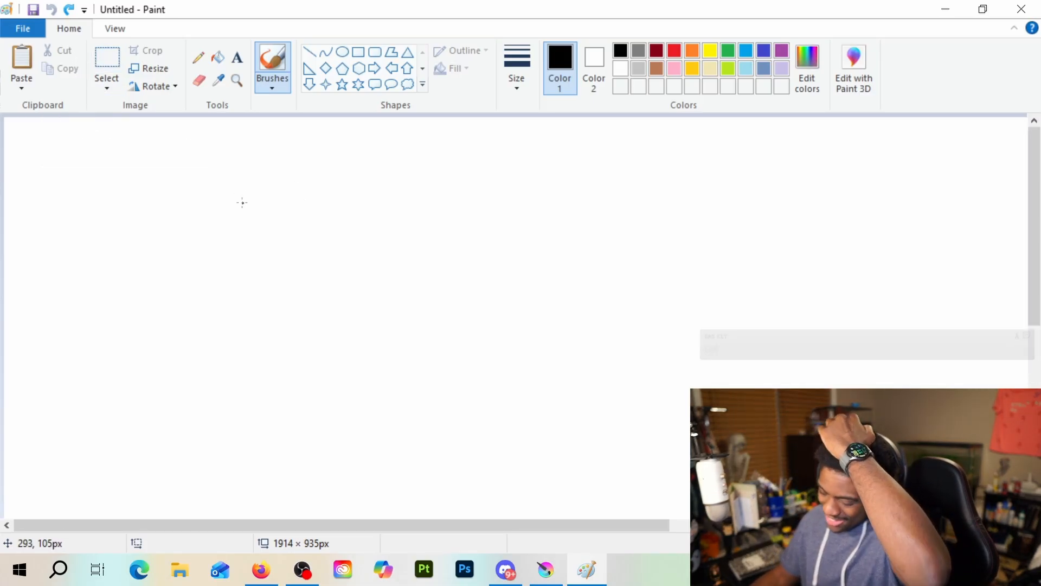
Resize the blank canvas to 128 percent horizontally and vertically with the aspect ratio maintained
{"action": "left_click", "coordinate": [160, 74]}
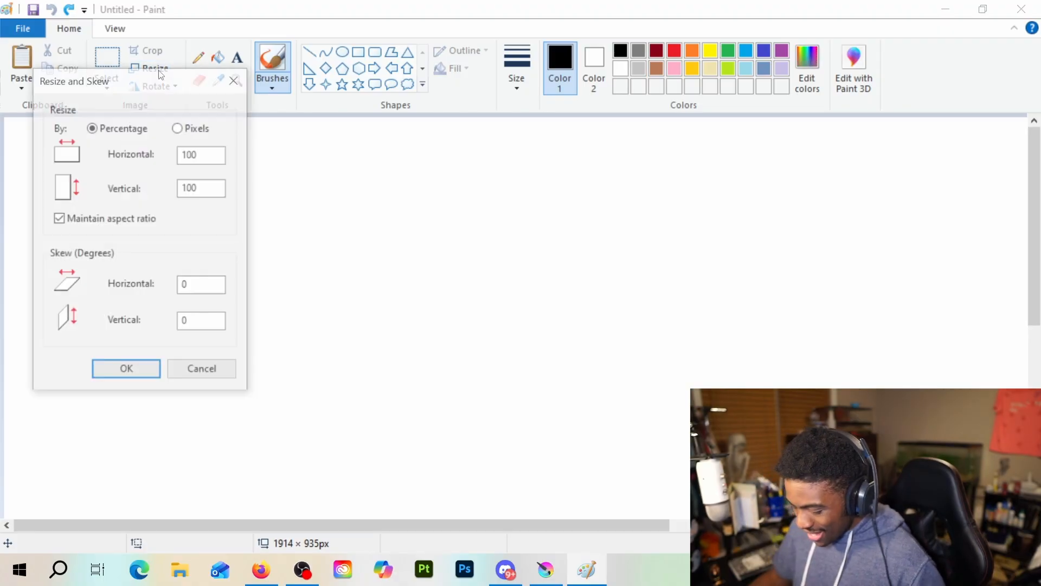
{"action": "left_click", "coordinate": [206, 152]}
{"action": "left_click_drag", "start_coordinate": [206, 153], "coordinate": [160, 144]}
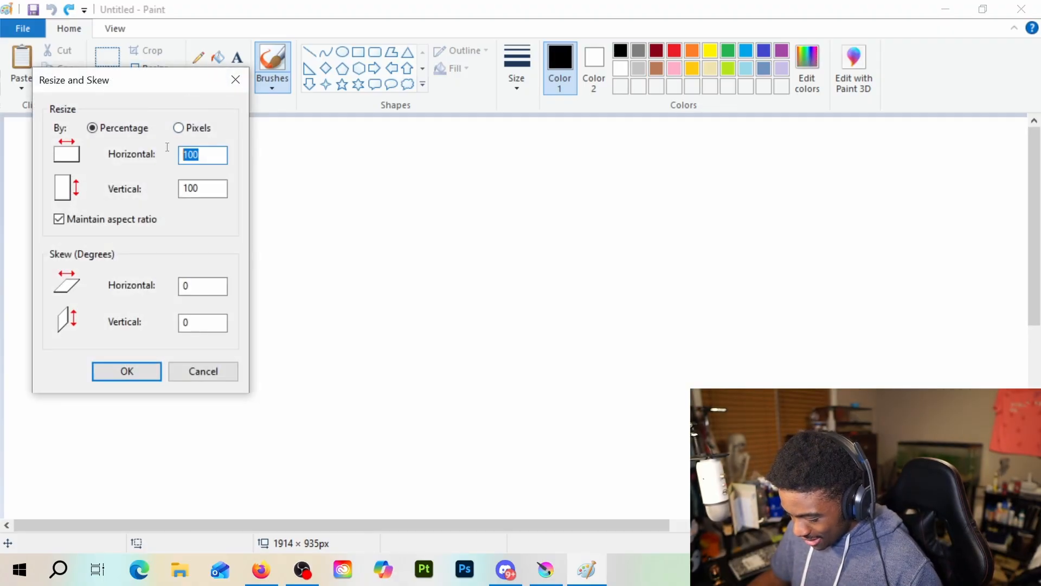
{"action": "type", "text": "096"}
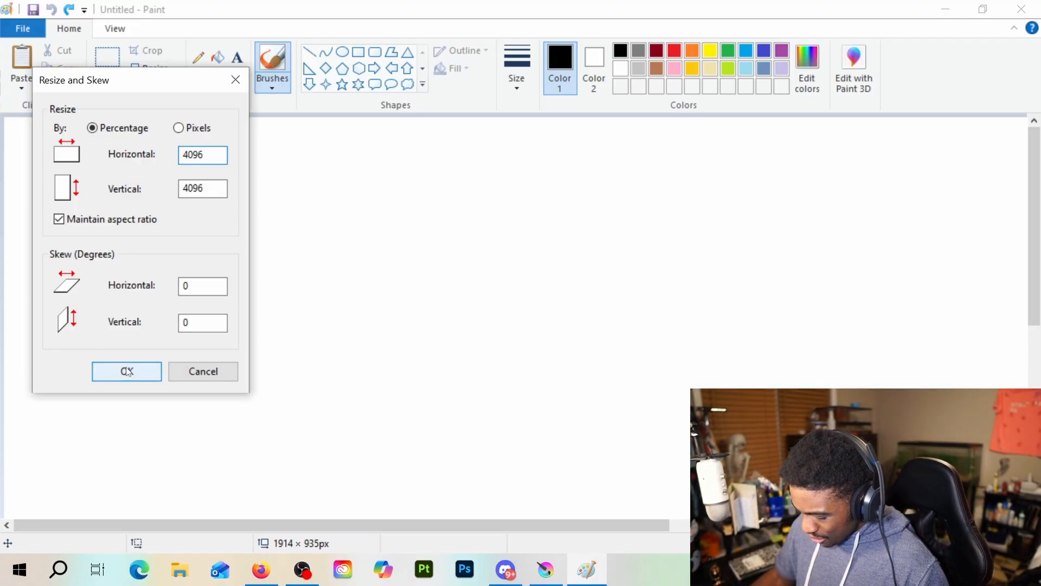
{"action": "key", "text": "BackSpace"}
{"action": "key", "text": "BackSpace"}
{"action": "key", "text": "BackSpace"}
{"action": "key", "text": "BackSpace"}
{"action": "type", "text": "12"}
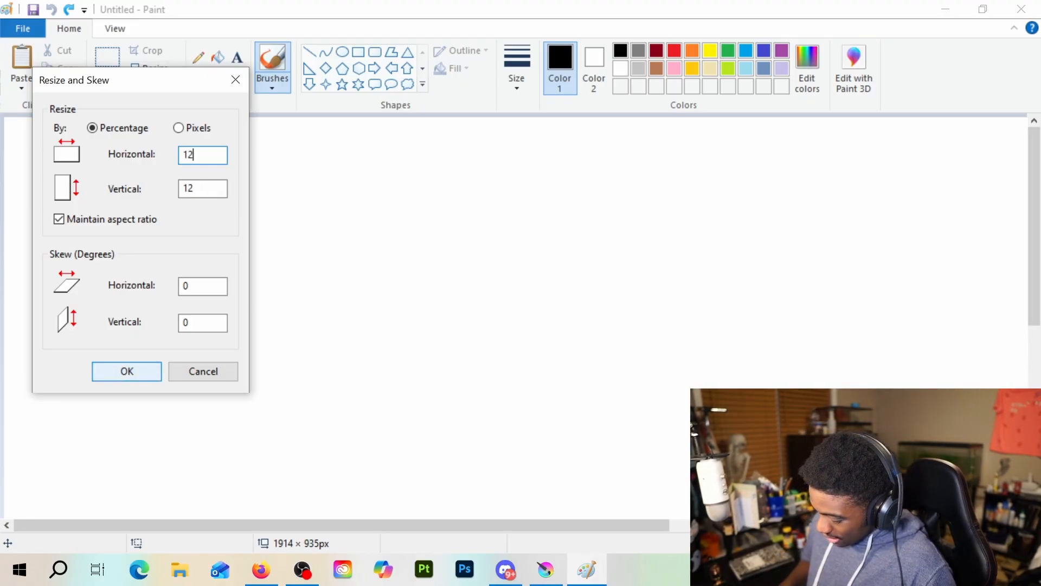
{"action": "type", "text": "8"}
{"action": "left_click", "coordinate": [126, 371]}
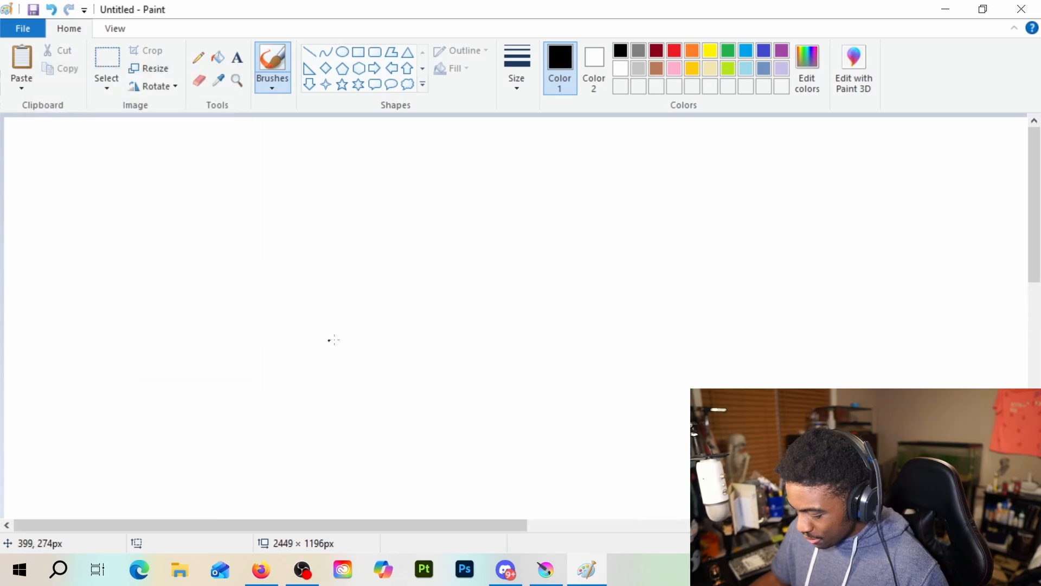
Try drawing the figure's outline with black brush strokes rising from the lower part of the canvas, and undo them
{"action": "scroll", "coordinate": [358, 334], "scroll_direction": "down", "scroll_amount": 5}
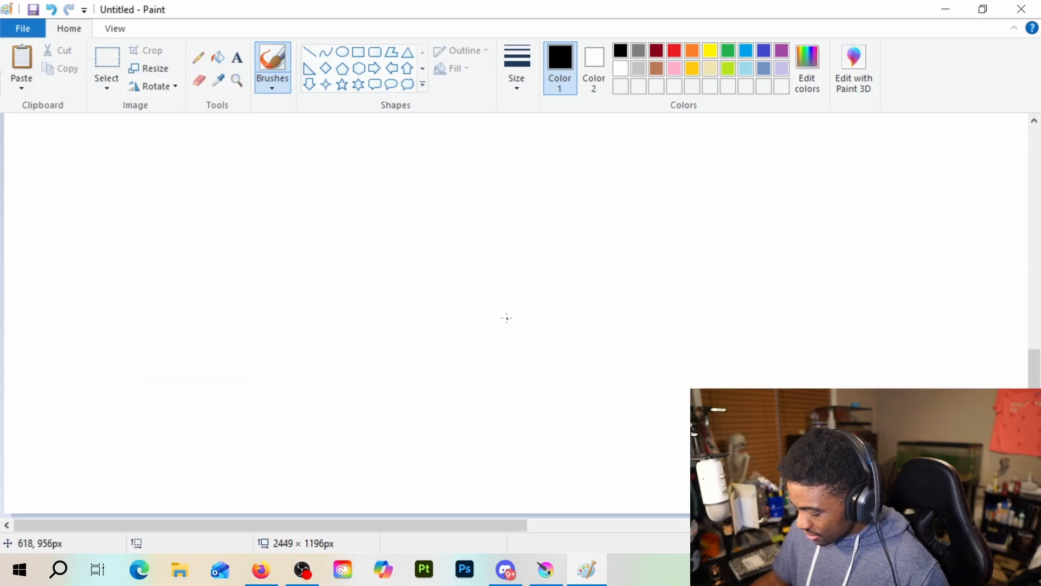
{"action": "scroll", "coordinate": [507, 318], "scroll_direction": "up", "scroll_amount": 5}
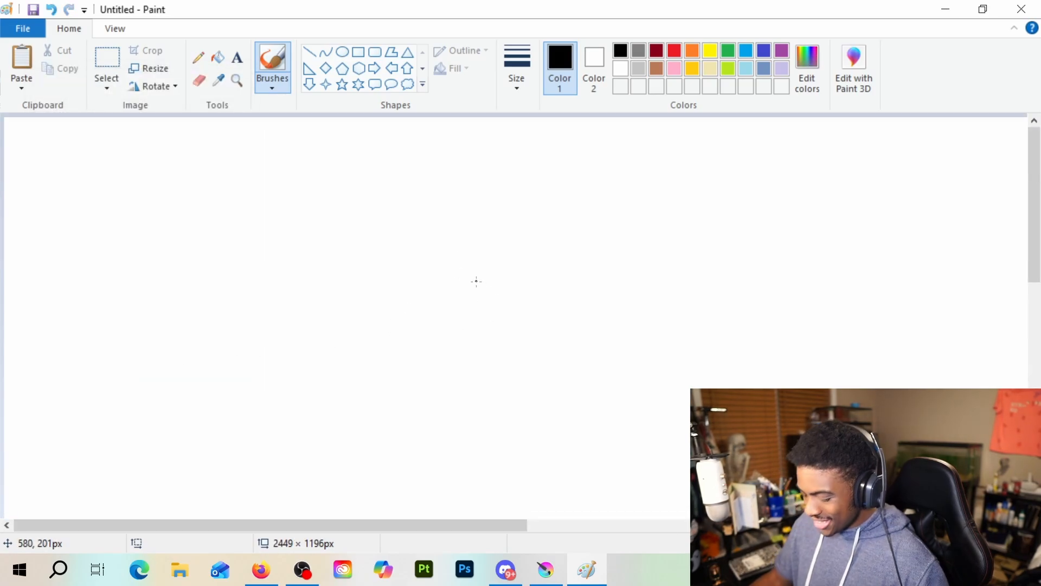
{"action": "scroll", "coordinate": [450, 318], "scroll_direction": "down", "scroll_amount": 1}
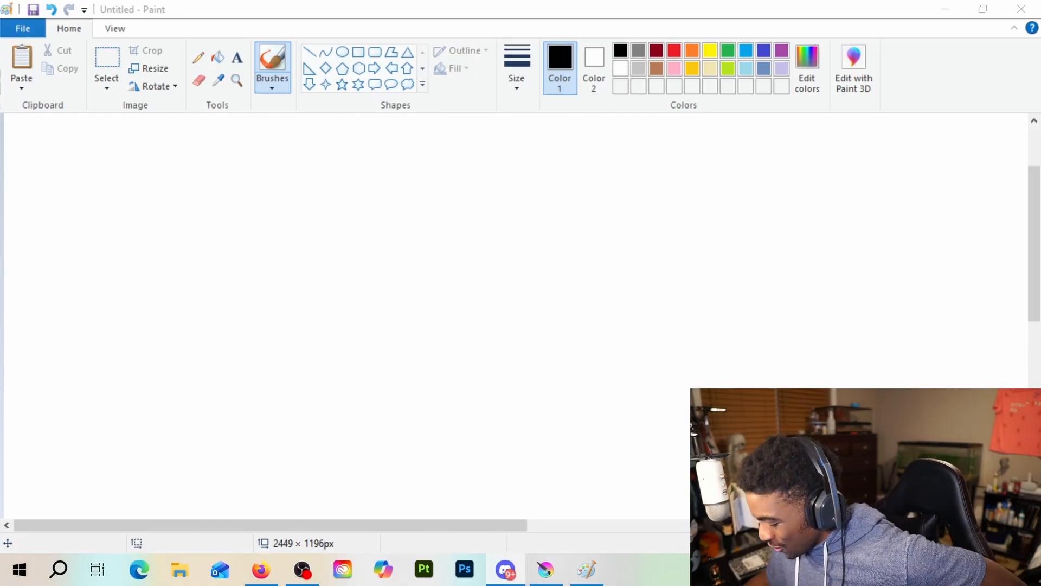
{"action": "left_click", "coordinate": [351, 496]}
{"action": "mouse_move", "coordinate": [371, 450]}
{"action": "left_mouse_down"}
{"action": "mouse_move", "coordinate": [368, 485]}
{"action": "mouse_move", "coordinate": [325, 511]}
{"action": "mouse_move", "coordinate": [331, 490]}
{"action": "mouse_move", "coordinate": [326, 513]}
{"action": "mouse_move", "coordinate": [387, 324]}
{"action": "mouse_move", "coordinate": [359, 222]}
{"action": "mouse_move", "coordinate": [371, 170]}
{"action": "mouse_move", "coordinate": [405, 128]}
{"action": "mouse_move", "coordinate": [541, 114]}
{"action": "mouse_move", "coordinate": [633, 141]}
{"action": "mouse_move", "coordinate": [648, 181]}
{"action": "mouse_move", "coordinate": [645, 229]}
{"action": "mouse_move", "coordinate": [609, 305]}
{"action": "left_mouse_up"}
{"action": "key", "text": "ctrl+z"}
{"action": "key", "text": "ctrl+z"}
{"action": "key", "text": "ctrl+z"}
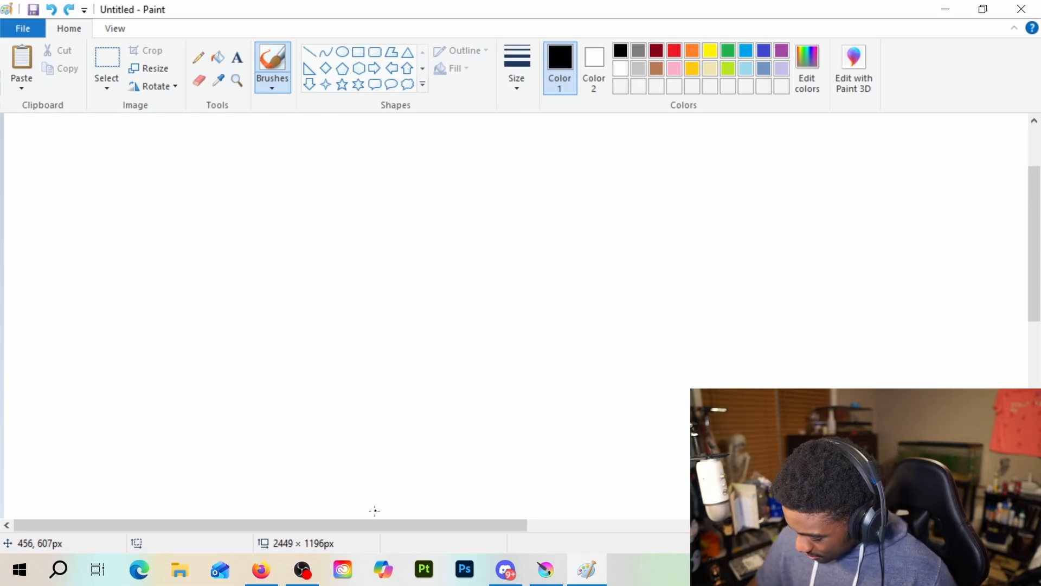
{"action": "mouse_move", "coordinate": [369, 512]}
{"action": "left_mouse_down"}
{"action": "mouse_move", "coordinate": [397, 401]}
{"action": "mouse_move", "coordinate": [453, 259]}
{"action": "mouse_move", "coordinate": [453, 318]}
{"action": "mouse_move", "coordinate": [453, 292]}
{"action": "mouse_move", "coordinate": [465, 293]}
{"action": "mouse_move", "coordinate": [472, 268]}
{"action": "mouse_move", "coordinate": [475, 285]}
{"action": "left_mouse_up"}
{"action": "key", "text": "ctrl+z"}
{"action": "key", "text": "ctrl+z"}
{"action": "key", "text": "ctrl+z"}
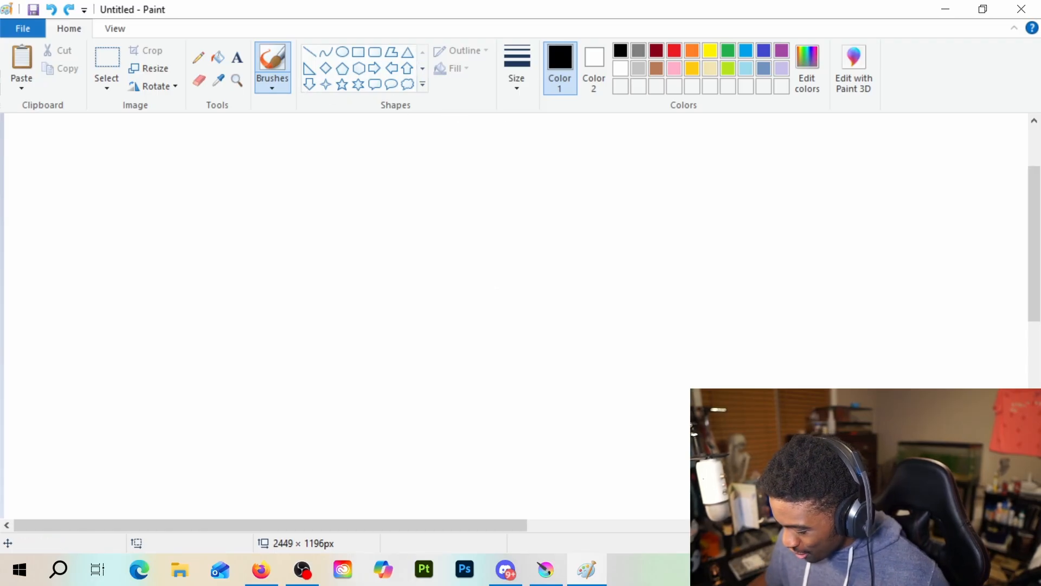
Choose the thinnest brush size and try several black strokes for the left side of the figure's outline
{"action": "left_click", "coordinate": [517, 76]}
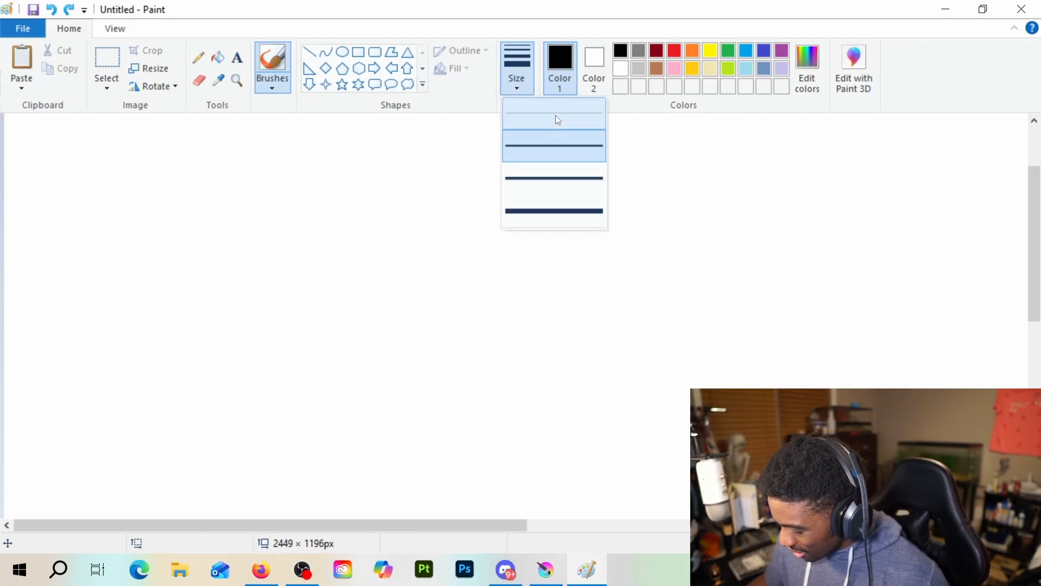
{"action": "left_click", "coordinate": [556, 116]}
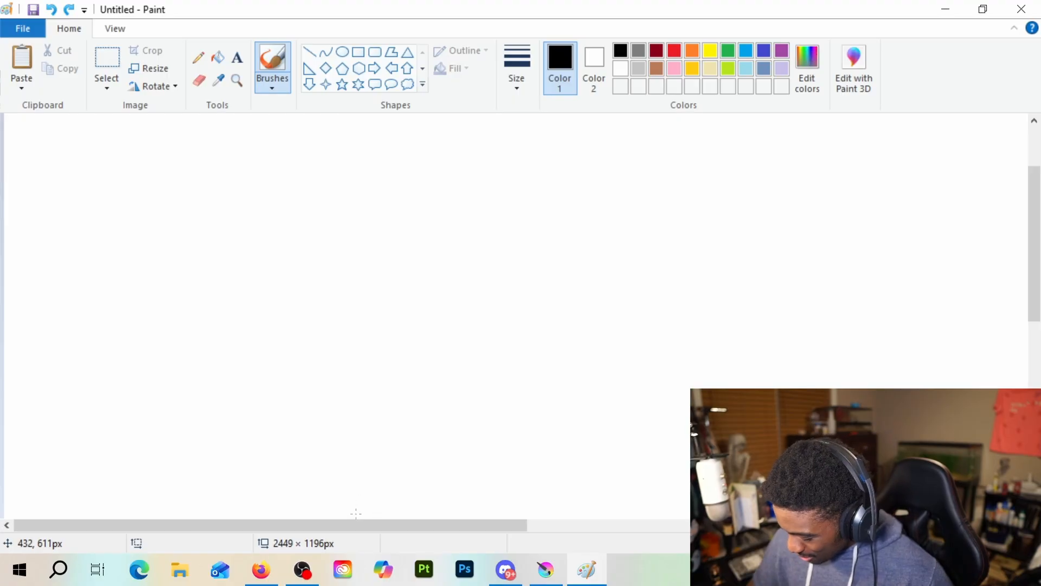
{"action": "left_click_drag", "start_coordinate": [355, 514], "coordinate": [401, 416]}
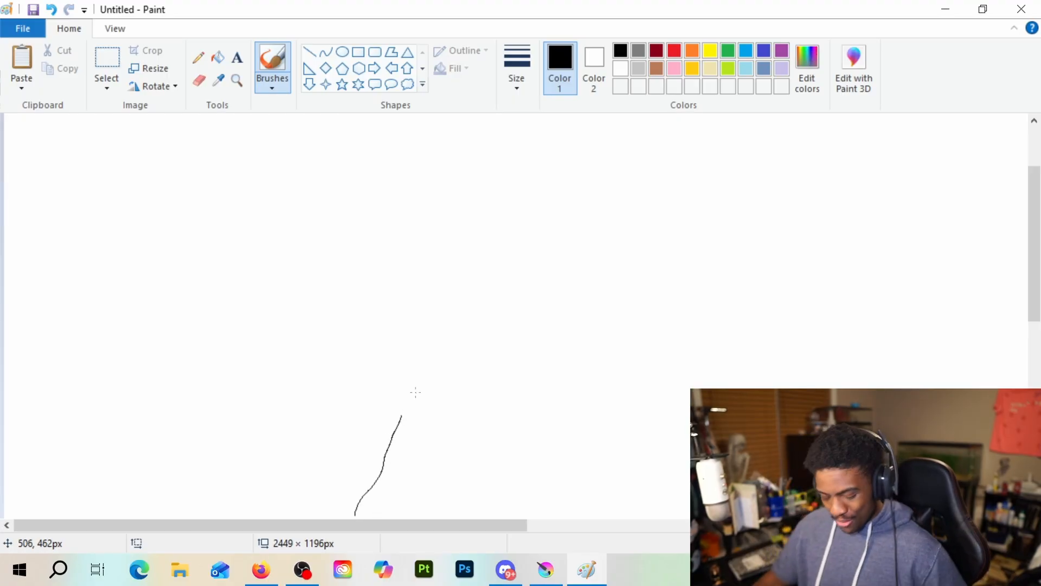
{"action": "key", "text": "ctrl+z"}
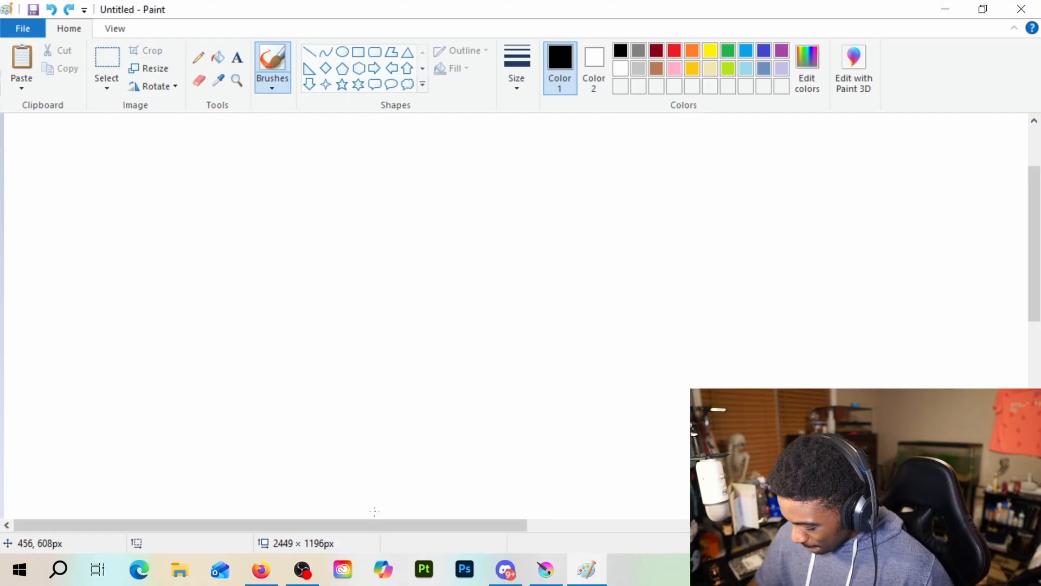
{"action": "mouse_move", "coordinate": [375, 495]}
{"action": "left_mouse_down"}
{"action": "mouse_move", "coordinate": [420, 352]}
{"action": "mouse_move", "coordinate": [418, 239]}
{"action": "mouse_move", "coordinate": [437, 169]}
{"action": "left_mouse_up"}
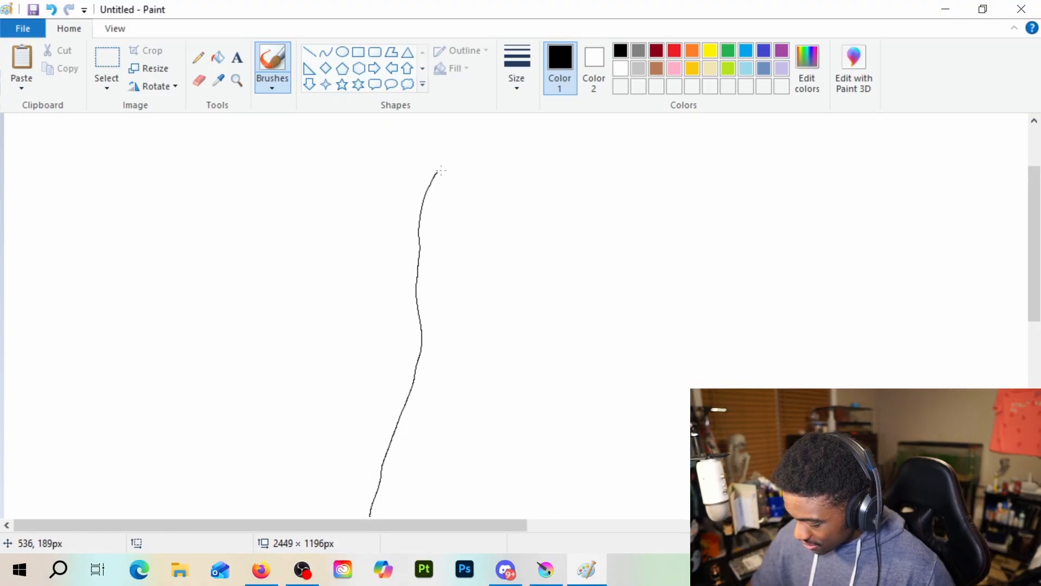
{"action": "key", "text": "ctrl+z"}
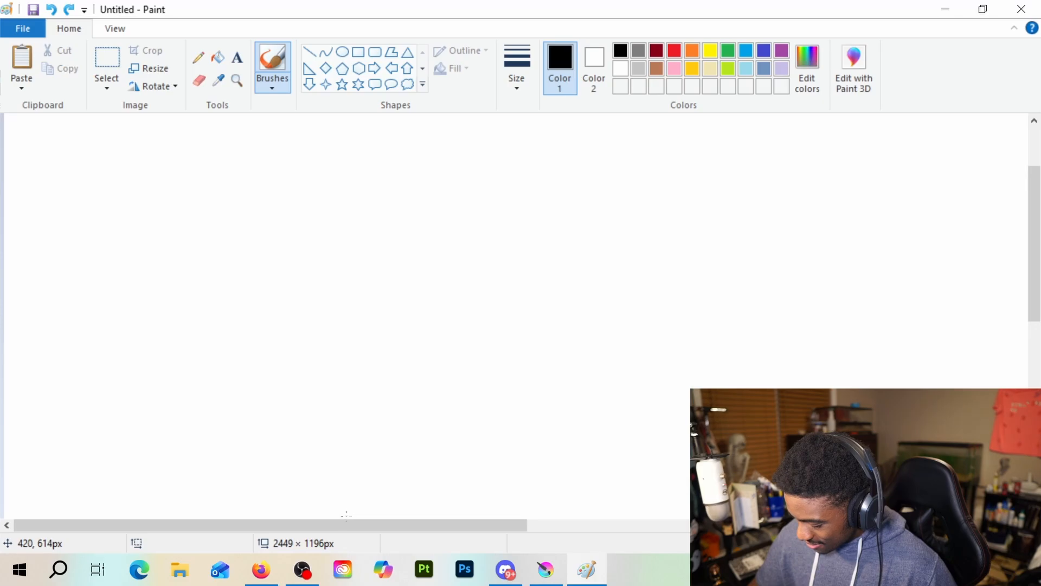
{"action": "left_click_drag", "start_coordinate": [349, 497], "coordinate": [386, 395]}
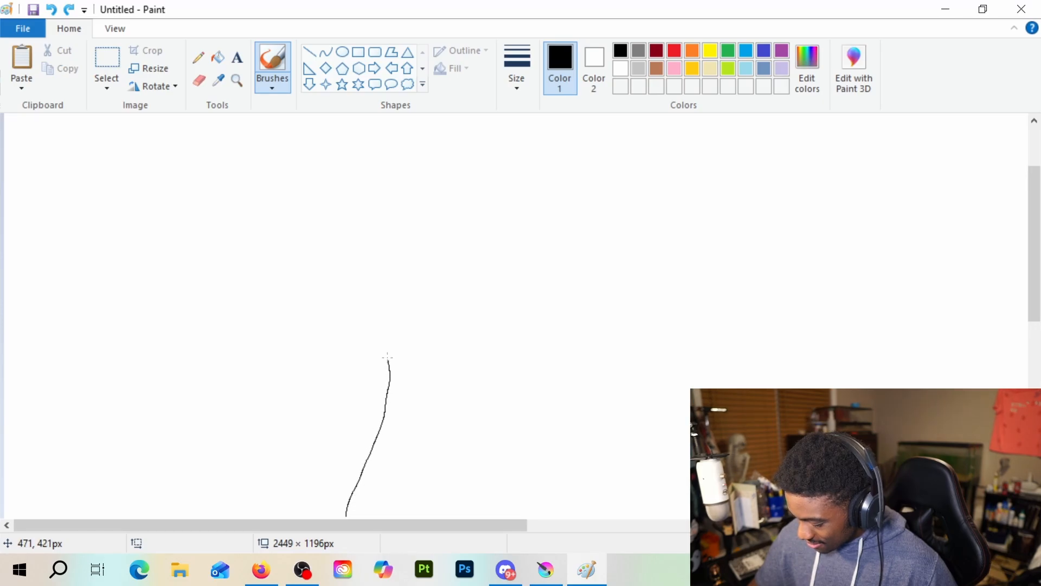
Undo the last side stroke and draw a large rounded dome, open at the bottom, for the top of the head
{"action": "mouse_move", "coordinate": [387, 356]}
{"action": "left_mouse_down"}
{"action": "mouse_move", "coordinate": [380, 309]}
{"action": "mouse_move", "coordinate": [390, 250]}
{"action": "mouse_move", "coordinate": [422, 205]}
{"action": "mouse_move", "coordinate": [455, 188]}
{"action": "mouse_move", "coordinate": [366, 220]}
{"action": "mouse_move", "coordinate": [353, 271]}
{"action": "mouse_move", "coordinate": [378, 333]}
{"action": "left_mouse_up"}
{"action": "key", "text": "ctrl+z"}
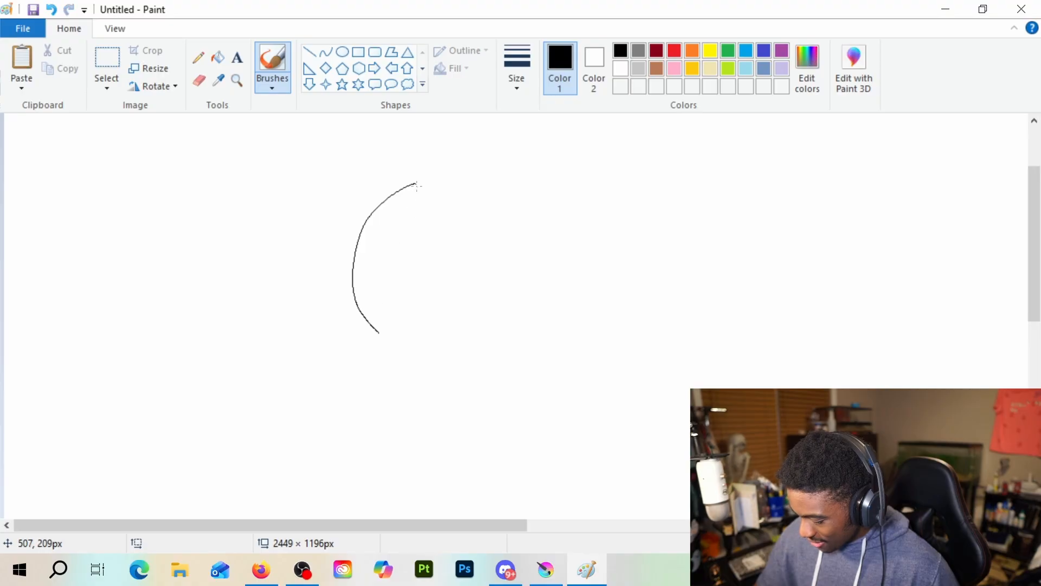
{"action": "mouse_move", "coordinate": [414, 185]}
{"action": "left_mouse_down"}
{"action": "mouse_move", "coordinate": [510, 170]}
{"action": "mouse_move", "coordinate": [574, 189]}
{"action": "mouse_move", "coordinate": [617, 235]}
{"action": "mouse_move", "coordinate": [622, 288]}
{"action": "mouse_move", "coordinate": [606, 325]}
{"action": "mouse_move", "coordinate": [575, 337]}
{"action": "left_mouse_up"}
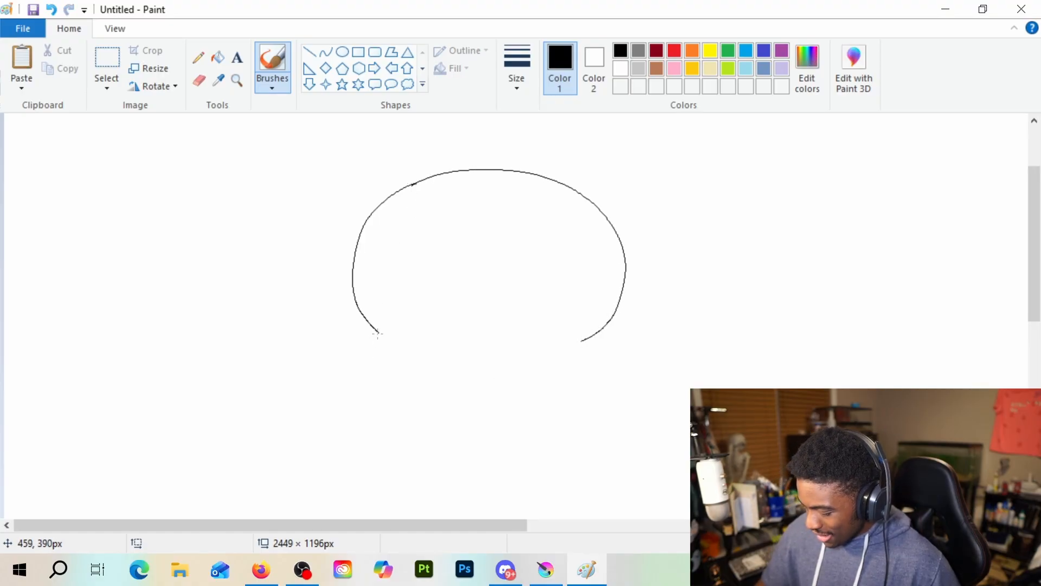
Try drawing wide lower-face curves from both ends of the dome, and undo them
{"action": "mouse_move", "coordinate": [378, 334]}
{"action": "left_mouse_down"}
{"action": "mouse_move", "coordinate": [350, 375]}
{"action": "mouse_move", "coordinate": [367, 421]}
{"action": "mouse_move", "coordinate": [446, 449]}
{"action": "left_mouse_up"}
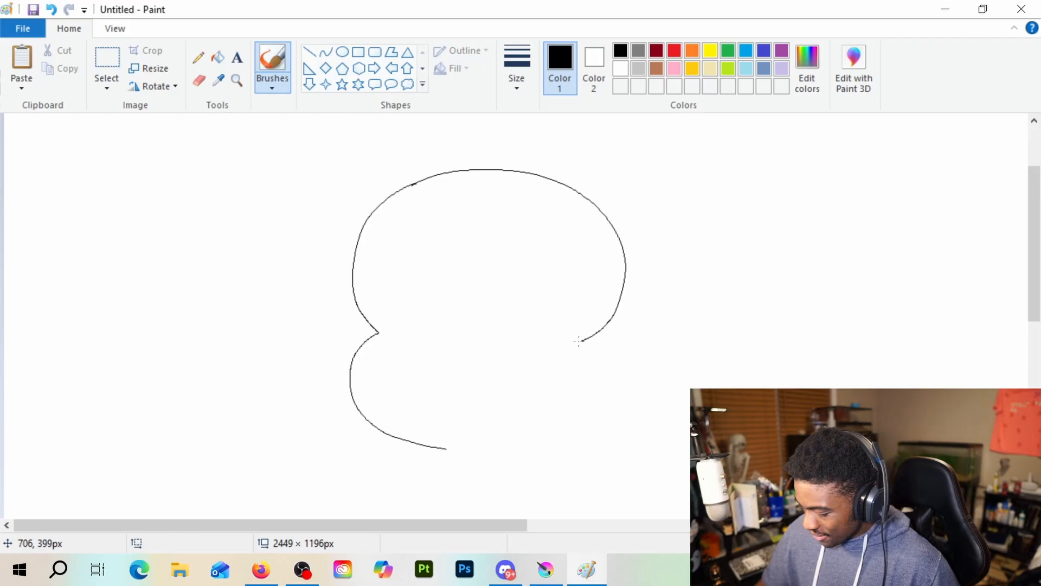
{"action": "mouse_move", "coordinate": [578, 340]}
{"action": "left_mouse_down"}
{"action": "mouse_move", "coordinate": [574, 395]}
{"action": "mouse_move", "coordinate": [529, 431]}
{"action": "left_mouse_up"}
{"action": "key", "text": "ctrl+z"}
{"action": "key", "text": "ctrl+z"}
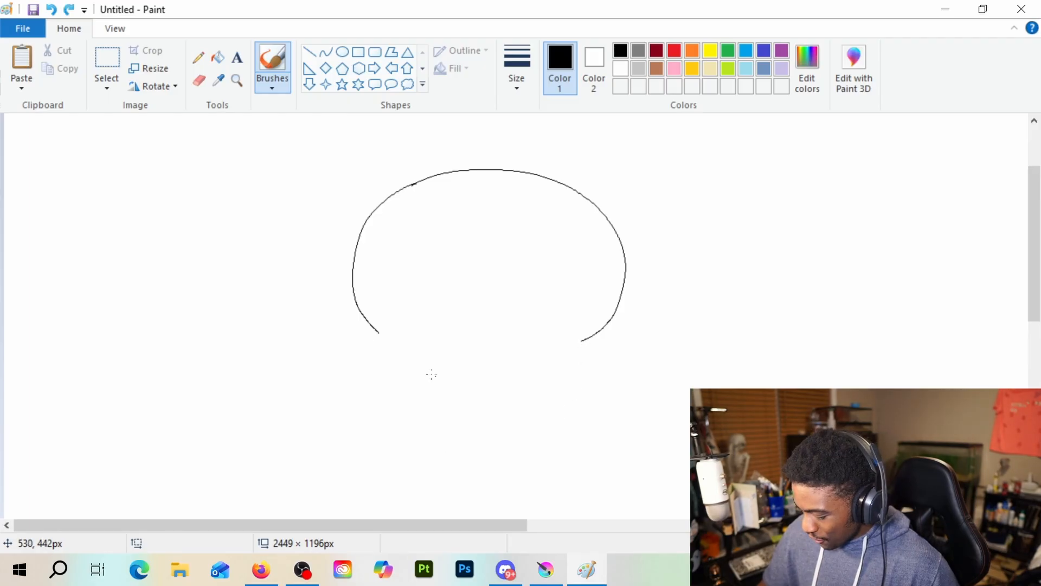
Draw short rounded cheek curves below both ends of the dome and an eyelid line on the right half of the face
{"action": "mouse_move", "coordinate": [378, 333]}
{"action": "left_mouse_down"}
{"action": "mouse_move", "coordinate": [377, 363]}
{"action": "mouse_move", "coordinate": [396, 406]}
{"action": "left_mouse_up"}
{"action": "mouse_move", "coordinate": [581, 341]}
{"action": "left_mouse_down"}
{"action": "mouse_move", "coordinate": [573, 388]}
{"action": "mouse_move", "coordinate": [534, 418]}
{"action": "left_mouse_up"}
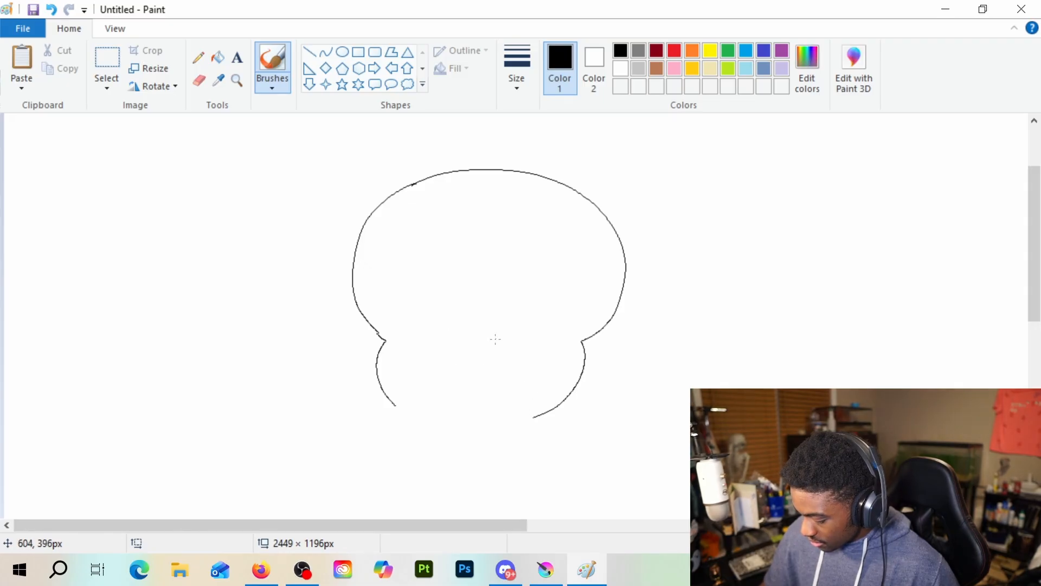
{"action": "left_click_drag", "start_coordinate": [489, 346], "coordinate": [535, 351]}
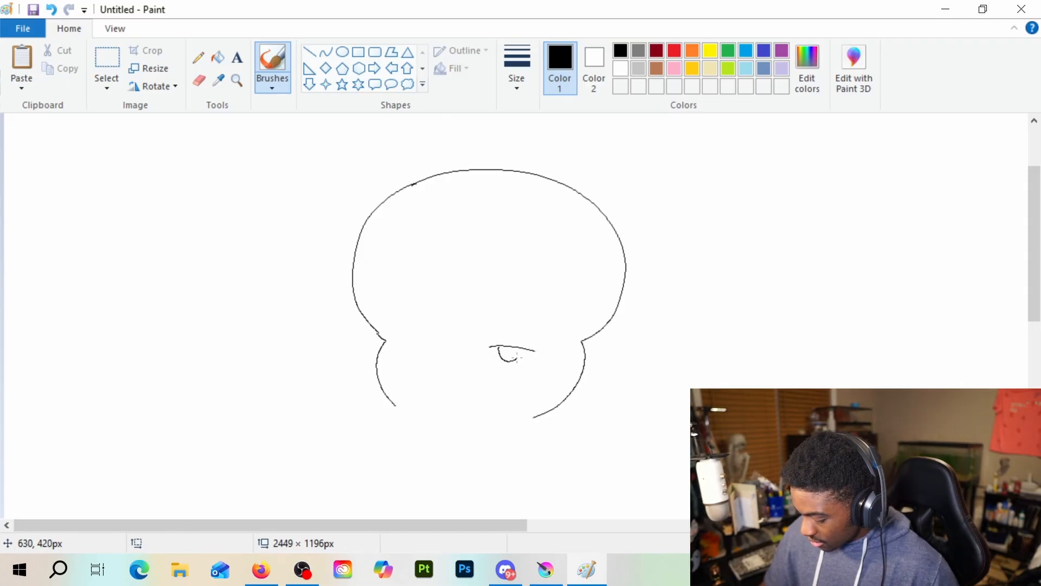
Try drawing a lidded left eye with scribbled rings, and undo it together with the right eye's iris
{"action": "mouse_move", "coordinate": [403, 354]}
{"action": "left_mouse_down"}
{"action": "mouse_move", "coordinate": [454, 351]}
{"action": "mouse_move", "coordinate": [432, 364]}
{"action": "mouse_move", "coordinate": [417, 356]}
{"action": "mouse_move", "coordinate": [431, 359]}
{"action": "left_mouse_up"}
{"action": "key", "text": "ctrl+z"}
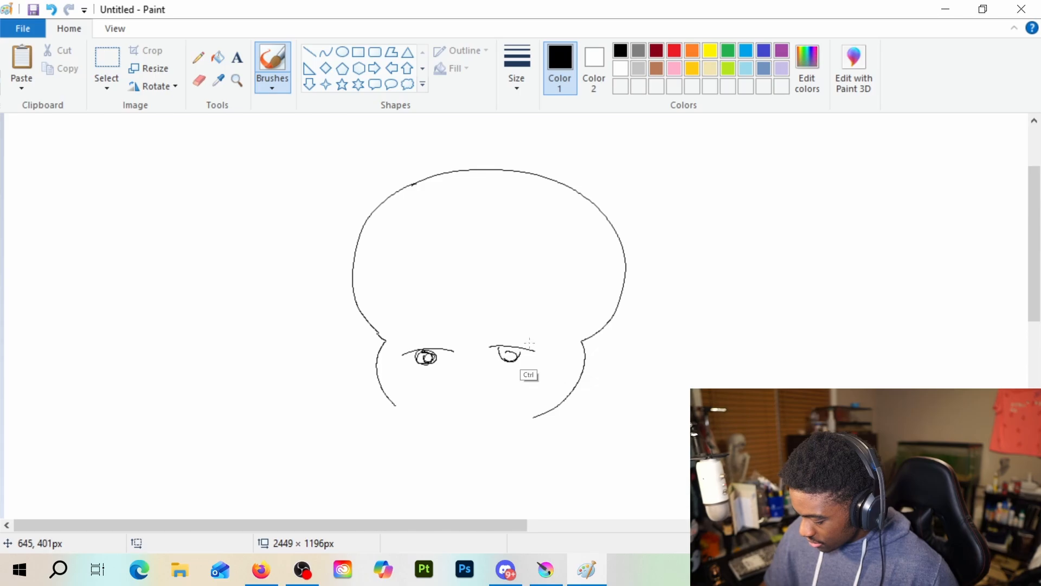
{"action": "key", "text": "ctrl+z"}
{"action": "key", "text": "ctrl+z"}
{"action": "key", "text": "ctrl+z"}
{"action": "key", "text": "ctrl+z"}
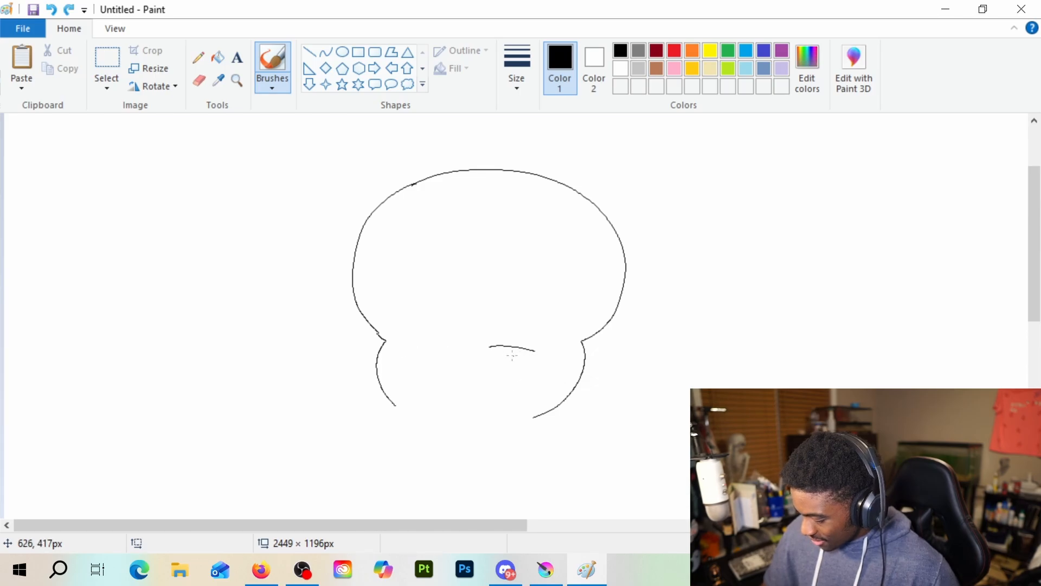
Draw scribbled ringed irises for both eyes with a lid on the left one, and a wavy mouth with curled corners
{"action": "mouse_move", "coordinate": [519, 355]}
{"action": "left_mouse_down"}
{"action": "mouse_move", "coordinate": [497, 359]}
{"action": "mouse_move", "coordinate": [513, 353]}
{"action": "mouse_move", "coordinate": [515, 367]}
{"action": "mouse_move", "coordinate": [513, 342]}
{"action": "mouse_move", "coordinate": [505, 347]}
{"action": "mouse_move", "coordinate": [527, 360]}
{"action": "left_mouse_up"}
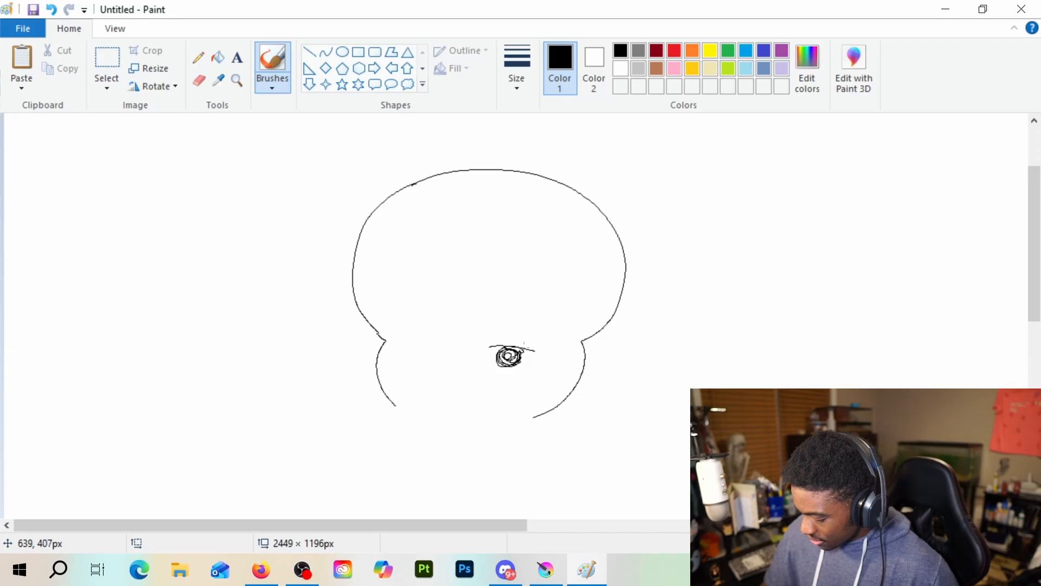
{"action": "mouse_move", "coordinate": [413, 348]}
{"action": "left_mouse_down"}
{"action": "mouse_move", "coordinate": [447, 349]}
{"action": "mouse_move", "coordinate": [425, 359]}
{"action": "left_mouse_up"}
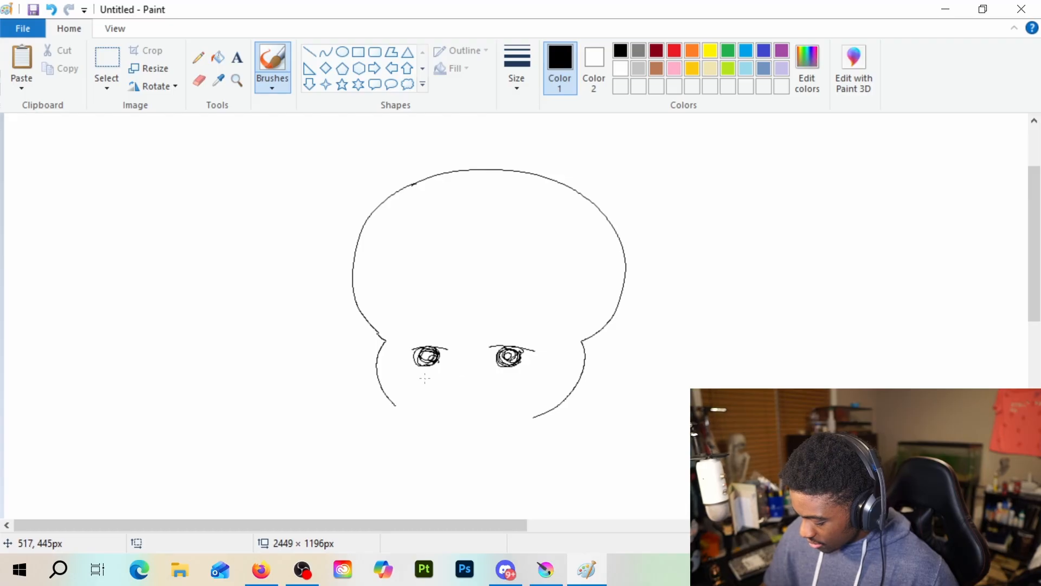
{"action": "mouse_move", "coordinate": [412, 377]}
{"action": "left_mouse_down"}
{"action": "mouse_move", "coordinate": [467, 369]}
{"action": "mouse_move", "coordinate": [536, 378]}
{"action": "left_mouse_up"}
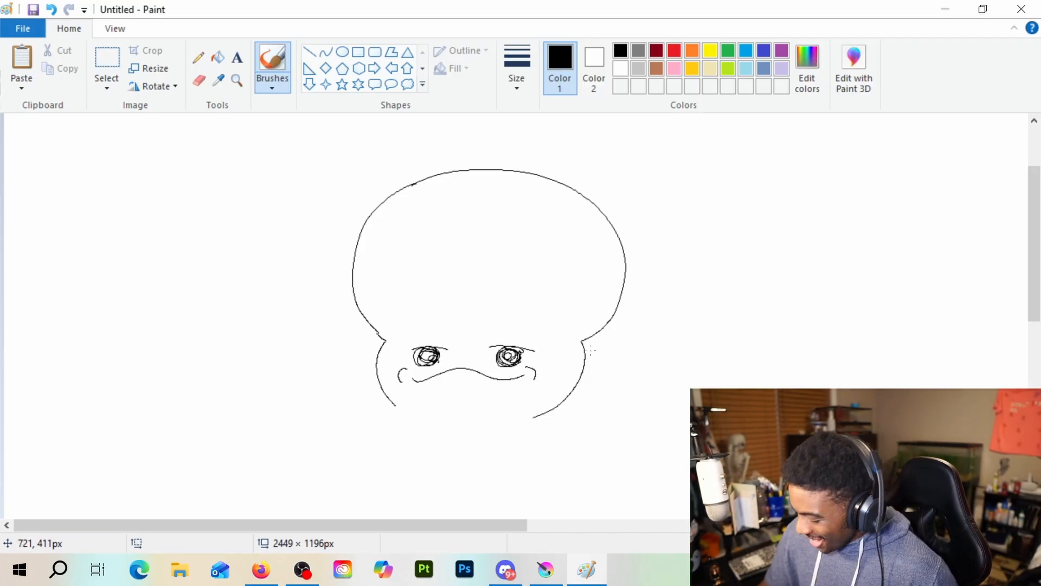
Draw two feathery, lobed gills on each side of the face, and undo the stray stroke
{"action": "mouse_move", "coordinate": [584, 342]}
{"action": "left_mouse_down"}
{"action": "mouse_move", "coordinate": [692, 307]}
{"action": "mouse_move", "coordinate": [639, 335]}
{"action": "mouse_move", "coordinate": [634, 343]}
{"action": "mouse_move", "coordinate": [655, 356]}
{"action": "mouse_move", "coordinate": [583, 365]}
{"action": "mouse_move", "coordinate": [595, 373]}
{"action": "mouse_move", "coordinate": [587, 380]}
{"action": "mouse_move", "coordinate": [663, 389]}
{"action": "mouse_move", "coordinate": [657, 402]}
{"action": "mouse_move", "coordinate": [620, 394]}
{"action": "mouse_move", "coordinate": [611, 408]}
{"action": "mouse_move", "coordinate": [575, 392]}
{"action": "left_mouse_up"}
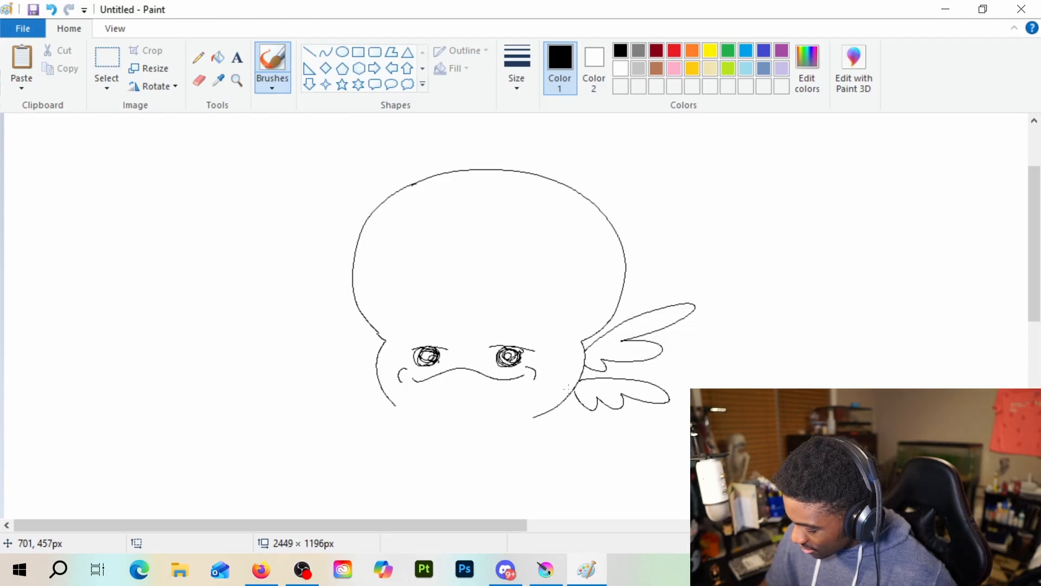
{"action": "mouse_move", "coordinate": [363, 339]}
{"action": "left_mouse_down"}
{"action": "mouse_move", "coordinate": [310, 355]}
{"action": "mouse_move", "coordinate": [326, 344]}
{"action": "mouse_move", "coordinate": [319, 369]}
{"action": "mouse_move", "coordinate": [374, 339]}
{"action": "mouse_move", "coordinate": [337, 298]}
{"action": "mouse_move", "coordinate": [319, 302]}
{"action": "mouse_move", "coordinate": [337, 329]}
{"action": "mouse_move", "coordinate": [320, 341]}
{"action": "mouse_move", "coordinate": [355, 349]}
{"action": "mouse_move", "coordinate": [346, 358]}
{"action": "mouse_move", "coordinate": [365, 366]}
{"action": "mouse_move", "coordinate": [377, 357]}
{"action": "mouse_move", "coordinate": [300, 391]}
{"action": "mouse_move", "coordinate": [341, 388]}
{"action": "mouse_move", "coordinate": [332, 412]}
{"action": "mouse_move", "coordinate": [364, 391]}
{"action": "left_mouse_up"}
{"action": "key", "text": "ctrl+z"}
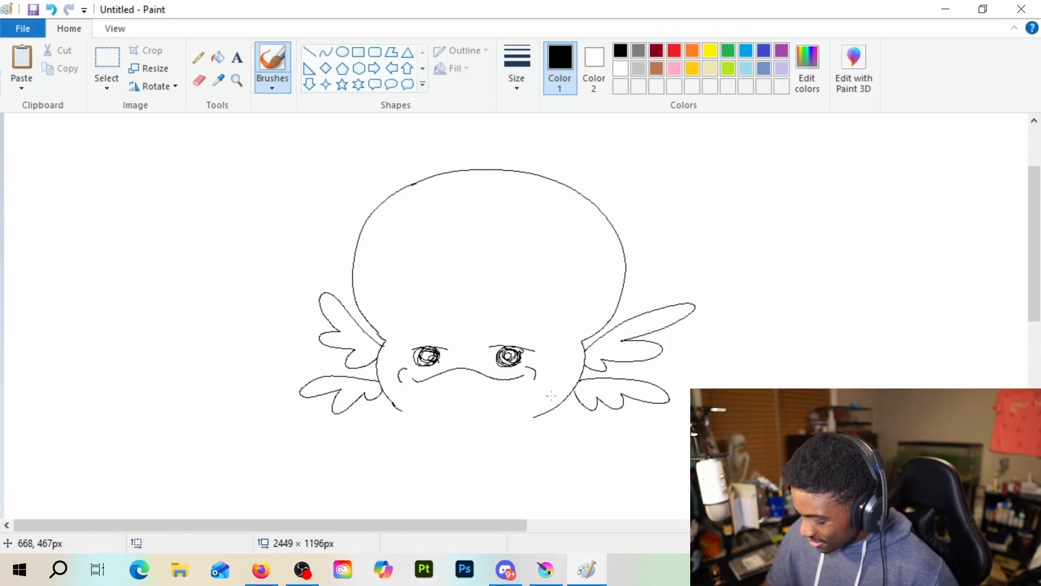
Try drawing vein strokes near the dome's upper right edge with the thinnest brush size, and undo them
{"action": "left_click", "coordinate": [516, 69]}
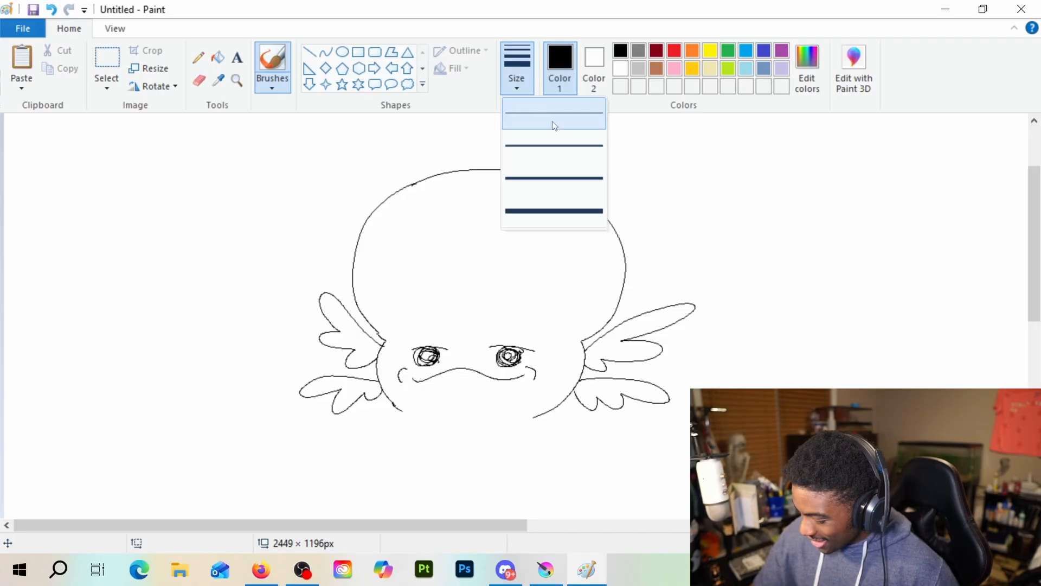
{"action": "left_click", "coordinate": [553, 123]}
{"action": "mouse_move", "coordinate": [569, 194]}
{"action": "left_mouse_down"}
{"action": "mouse_move", "coordinate": [543, 220]}
{"action": "mouse_move", "coordinate": [558, 229]}
{"action": "left_mouse_up"}
{"action": "key", "text": "ctrl+z"}
{"action": "key", "text": "ctrl+z"}
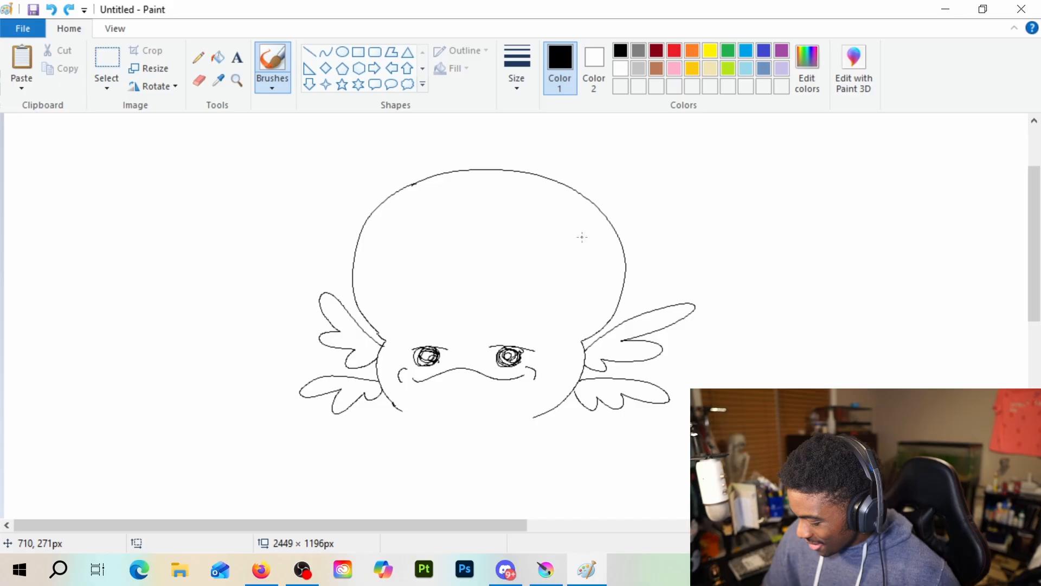
Choose the third brush size and draw a branching vein running down from the dome's upper right edge
{"action": "left_click", "coordinate": [529, 71]}
{"action": "left_click", "coordinate": [570, 179]}
{"action": "left_click_drag", "start_coordinate": [561, 187], "coordinate": [525, 222]}
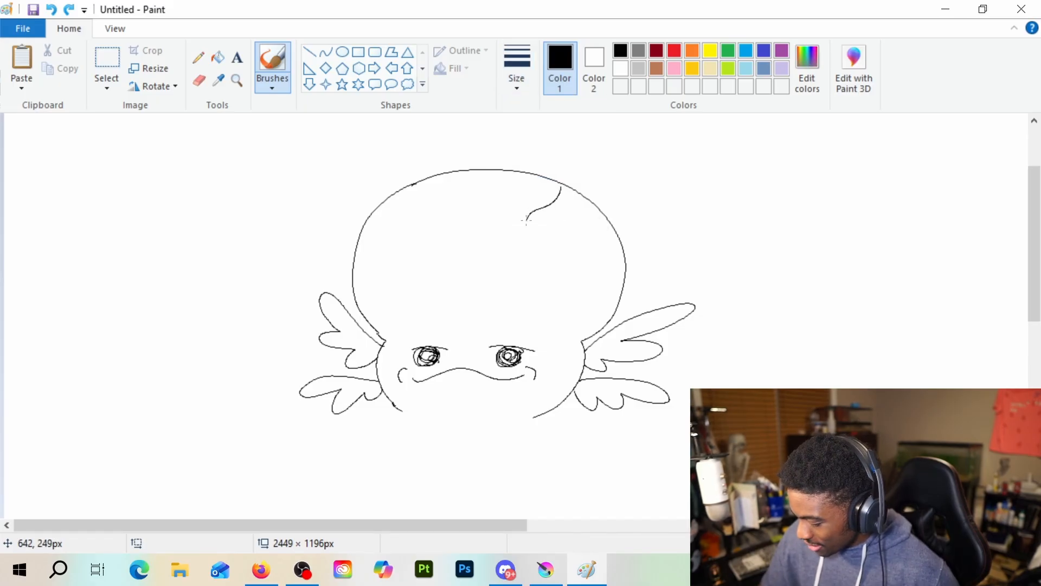
{"action": "left_click_drag", "start_coordinate": [569, 190], "coordinate": [555, 255]}
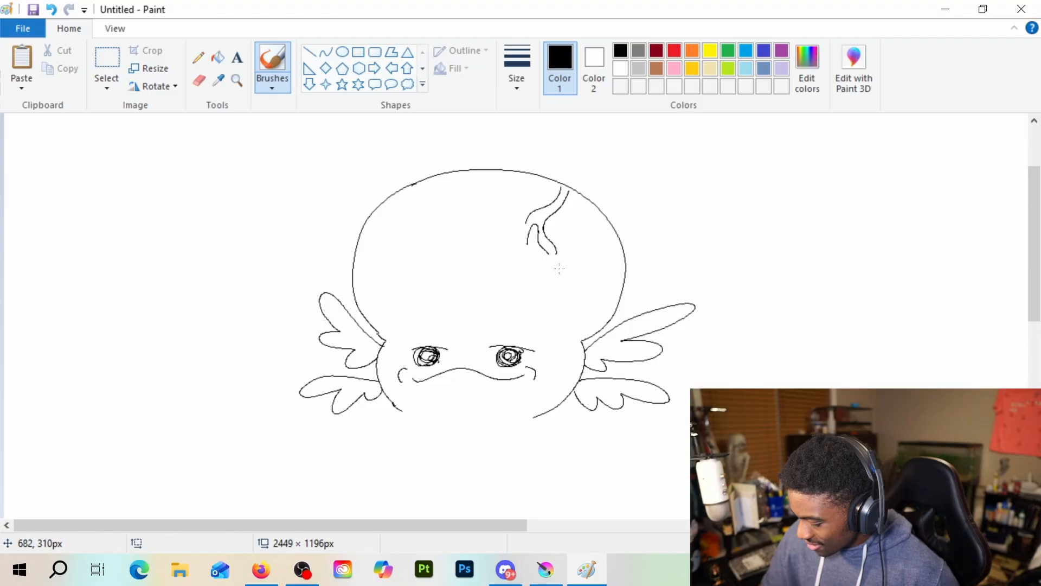
{"action": "left_click_drag", "start_coordinate": [377, 231], "coordinate": [386, 274]}
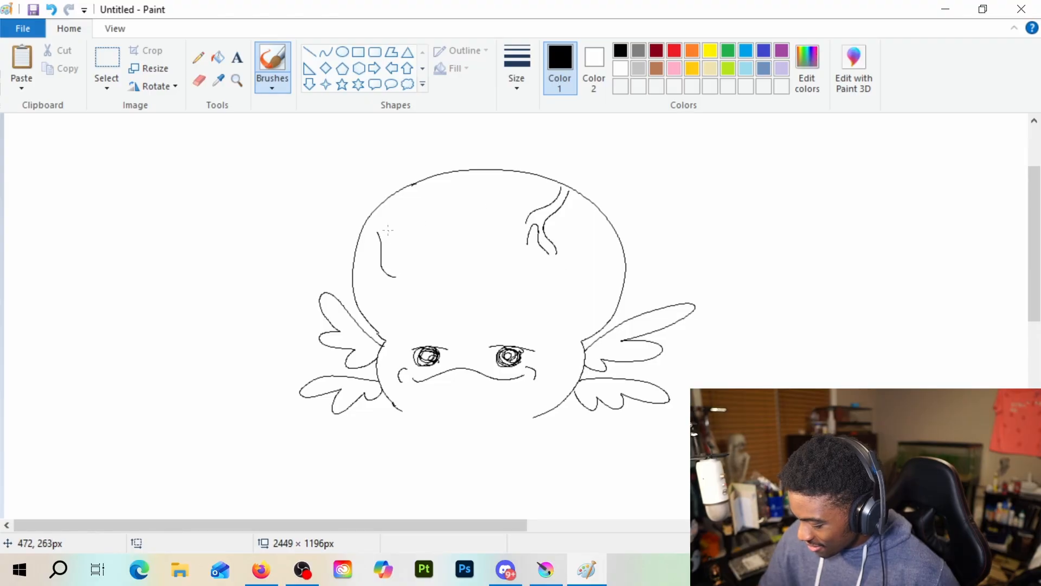
{"action": "key", "text": "ctrl+z"}
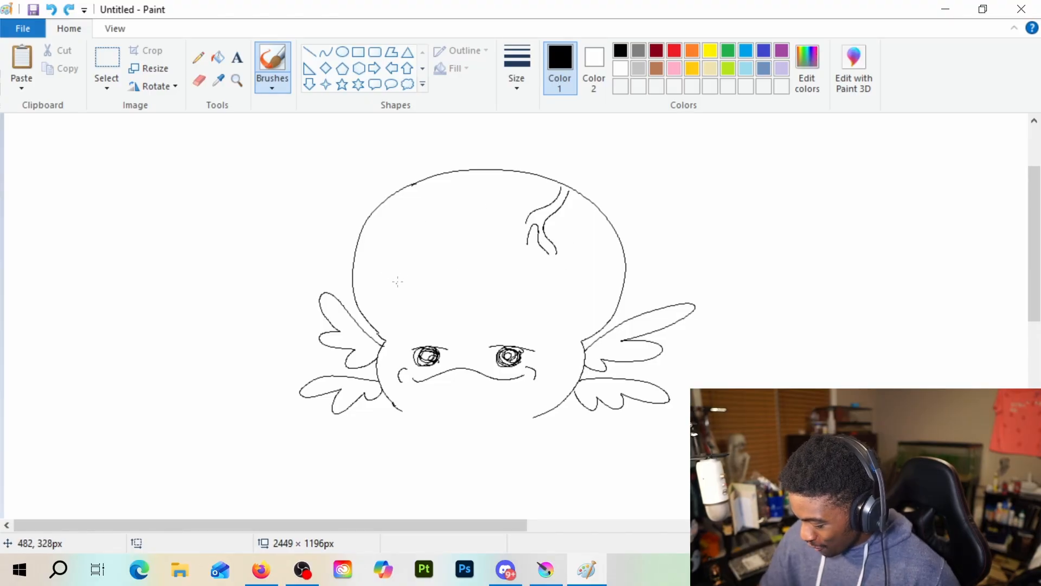
{"action": "left_click_drag", "start_coordinate": [526, 219], "coordinate": [510, 240]}
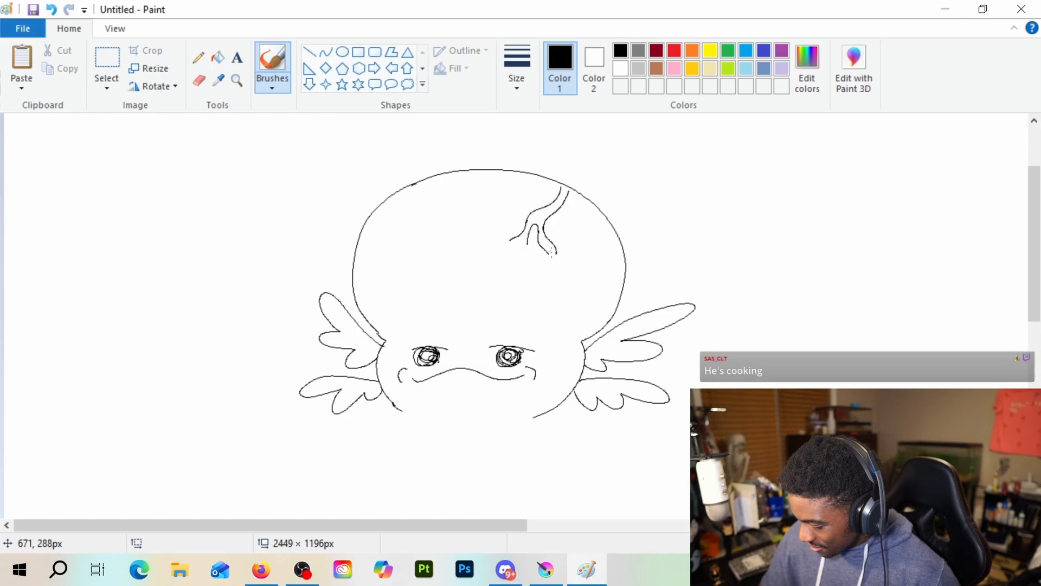
Try drawing two short vein lines on the left side of the forehead, and undo them
{"action": "left_click_drag", "start_coordinate": [393, 244], "coordinate": [400, 271]}
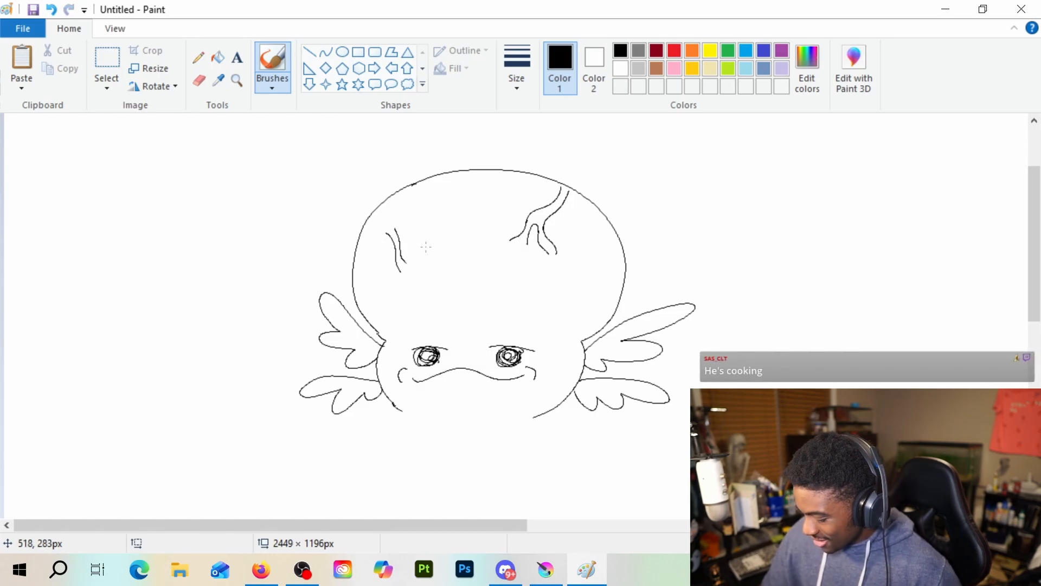
{"action": "key", "text": "ctrl+z"}
{"action": "key", "text": "ctrl+z"}
Draw a cross-shaped vein mark on the upper left forehead, small veins at the temples, right edge and centre, and a chin curve
{"action": "left_click_drag", "start_coordinate": [372, 242], "coordinate": [393, 260]}
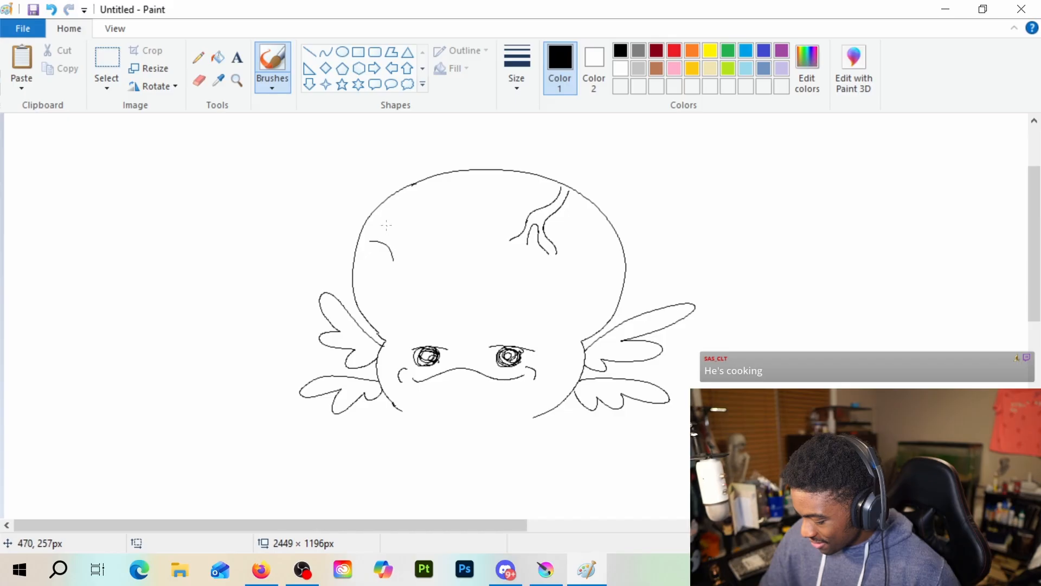
{"action": "left_click_drag", "start_coordinate": [386, 223], "coordinate": [409, 240]}
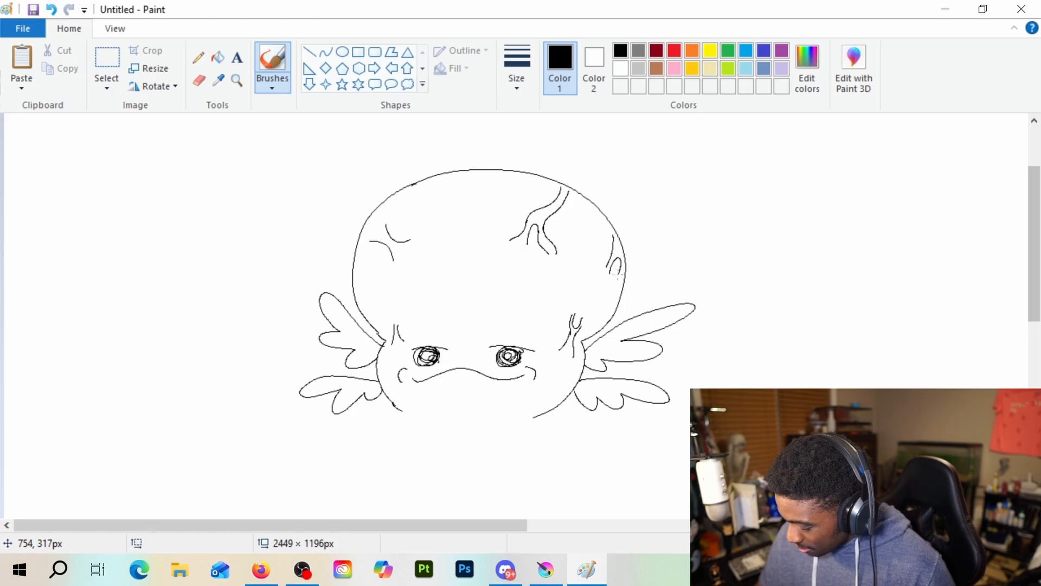
{"action": "mouse_move", "coordinate": [412, 248]}
{"action": "left_mouse_down"}
{"action": "mouse_move", "coordinate": [371, 240]}
{"action": "mouse_move", "coordinate": [378, 218]}
{"action": "left_mouse_up"}
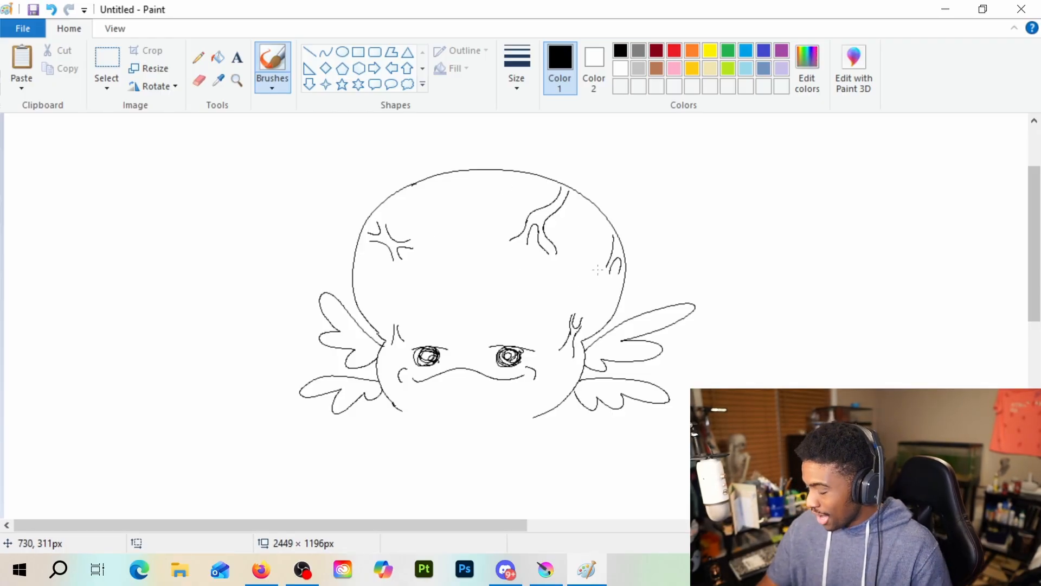
{"action": "mouse_move", "coordinate": [483, 287]}
{"action": "left_mouse_down"}
{"action": "mouse_move", "coordinate": [470, 284]}
{"action": "mouse_move", "coordinate": [489, 278]}
{"action": "left_mouse_up"}
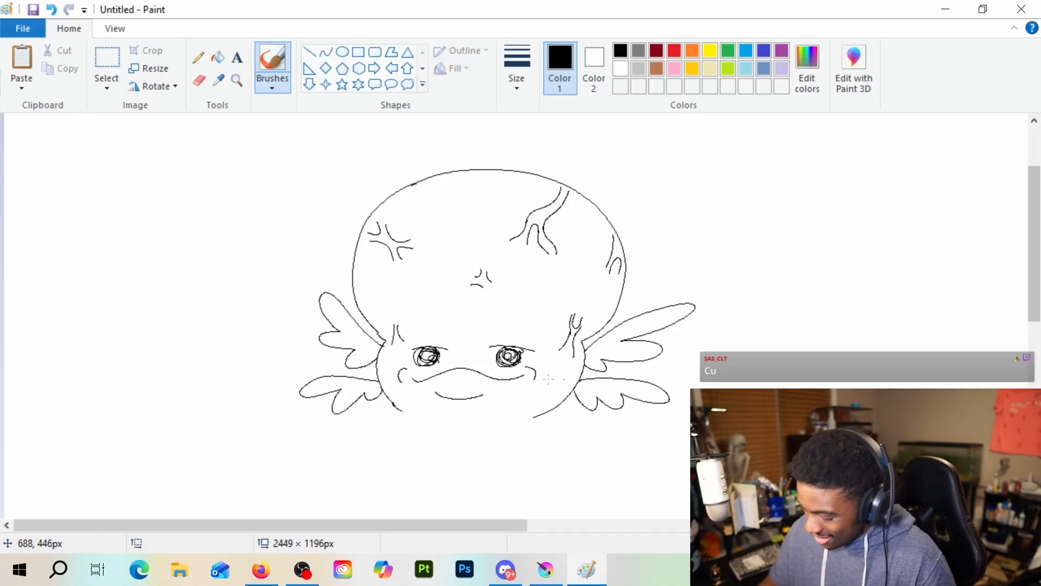
Extend the left jaw curve and draw two body side lines curving down from the ends of the jaw
{"action": "left_click_drag", "start_coordinate": [393, 405], "coordinate": [408, 414]}
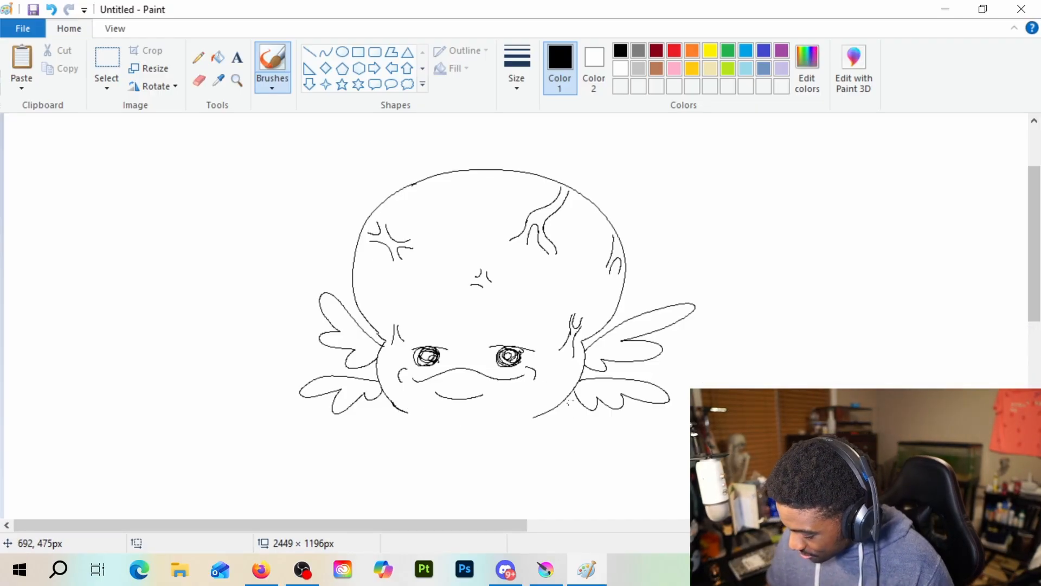
{"action": "mouse_move", "coordinate": [533, 418]}
{"action": "left_mouse_down"}
{"action": "mouse_move", "coordinate": [556, 425]}
{"action": "mouse_move", "coordinate": [562, 466]}
{"action": "left_mouse_up"}
{"action": "key", "text": "ctrl+z"}
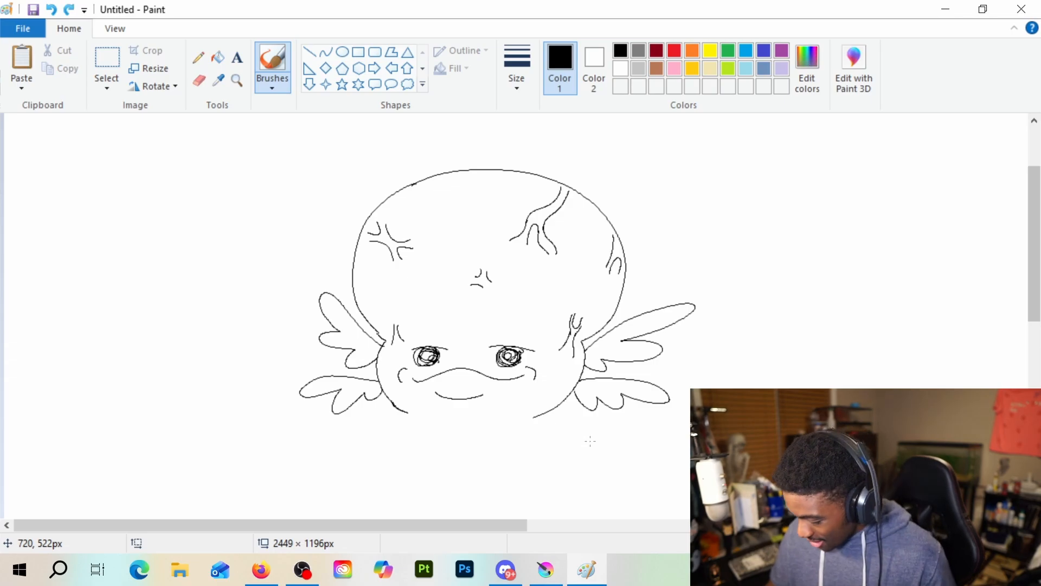
{"action": "left_click_drag", "start_coordinate": [535, 419], "coordinate": [550, 515]}
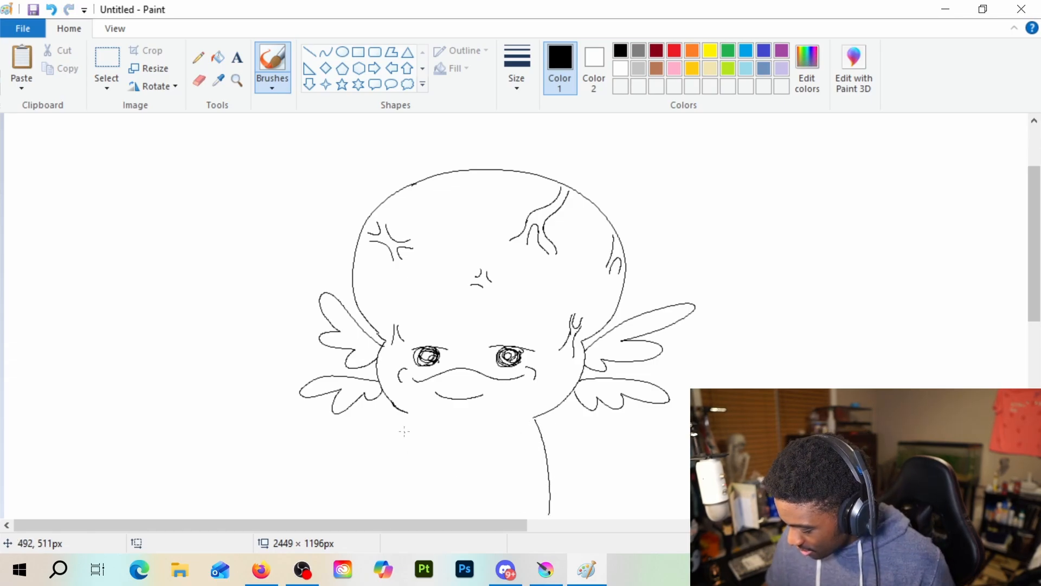
{"action": "left_click_drag", "start_coordinate": [407, 414], "coordinate": [390, 491]}
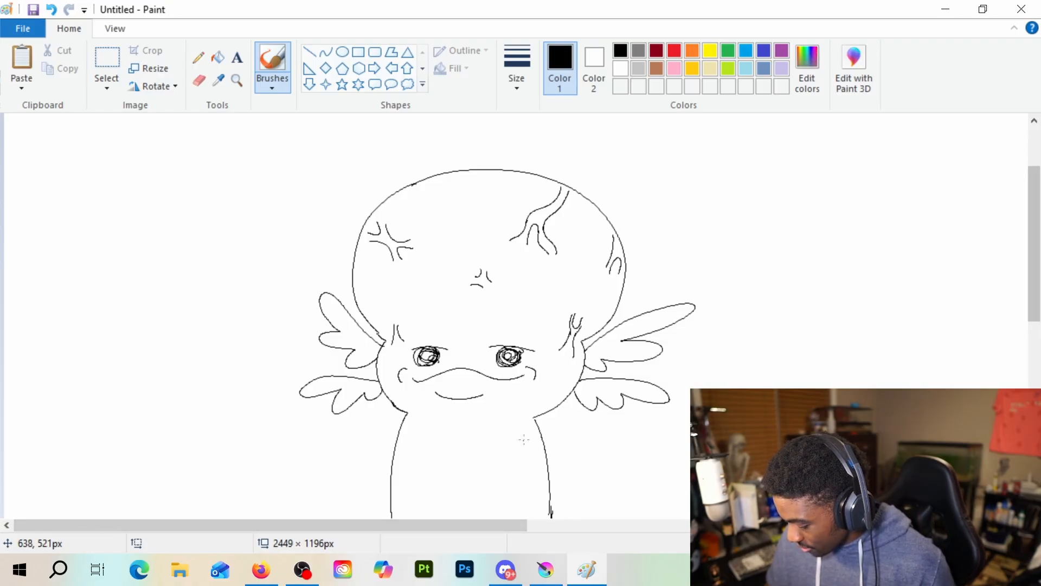
Try drawing a bent arm with a hand across the chest and the start of the other arm, and undo them
{"action": "mouse_move", "coordinate": [529, 433]}
{"action": "left_mouse_down"}
{"action": "mouse_move", "coordinate": [486, 460]}
{"action": "mouse_move", "coordinate": [461, 427]}
{"action": "mouse_move", "coordinate": [441, 434]}
{"action": "left_mouse_up"}
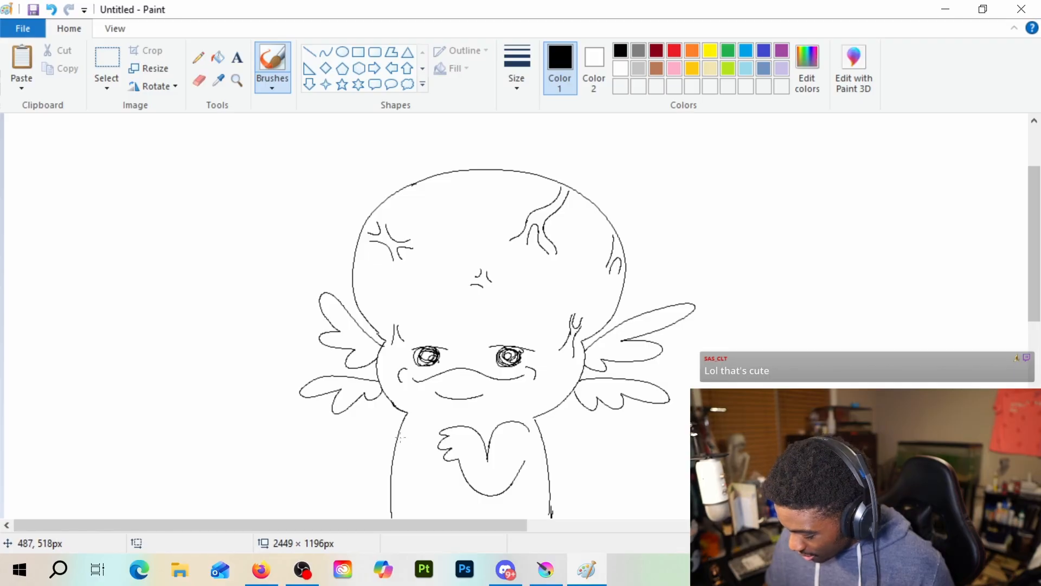
{"action": "left_click_drag", "start_coordinate": [396, 437], "coordinate": [422, 447]}
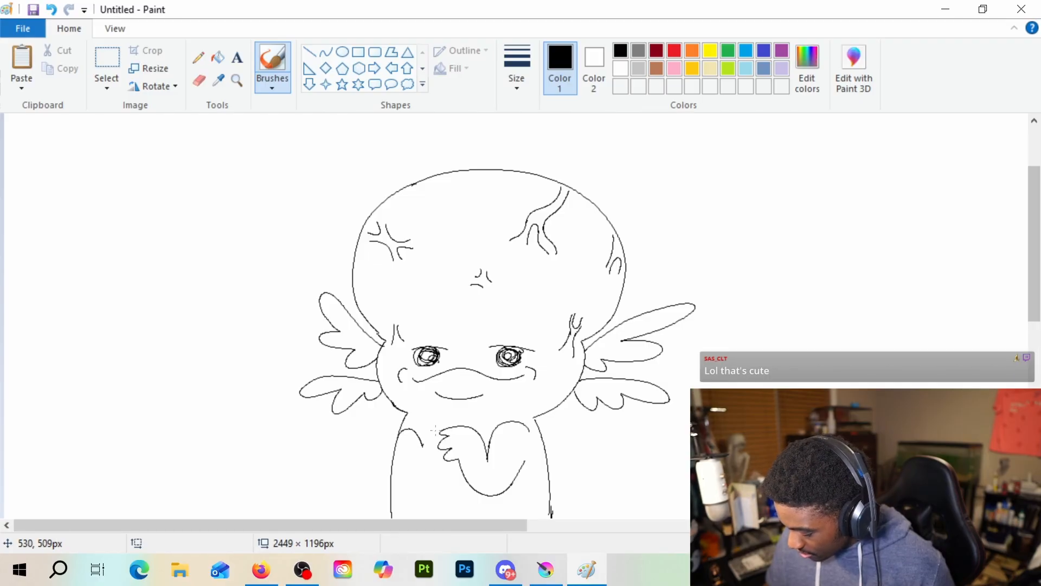
{"action": "key", "text": "ctrl+z"}
{"action": "key", "text": "ctrl+z"}
{"action": "key", "text": "ctrl+z"}
{"action": "key", "text": "ctrl+z"}
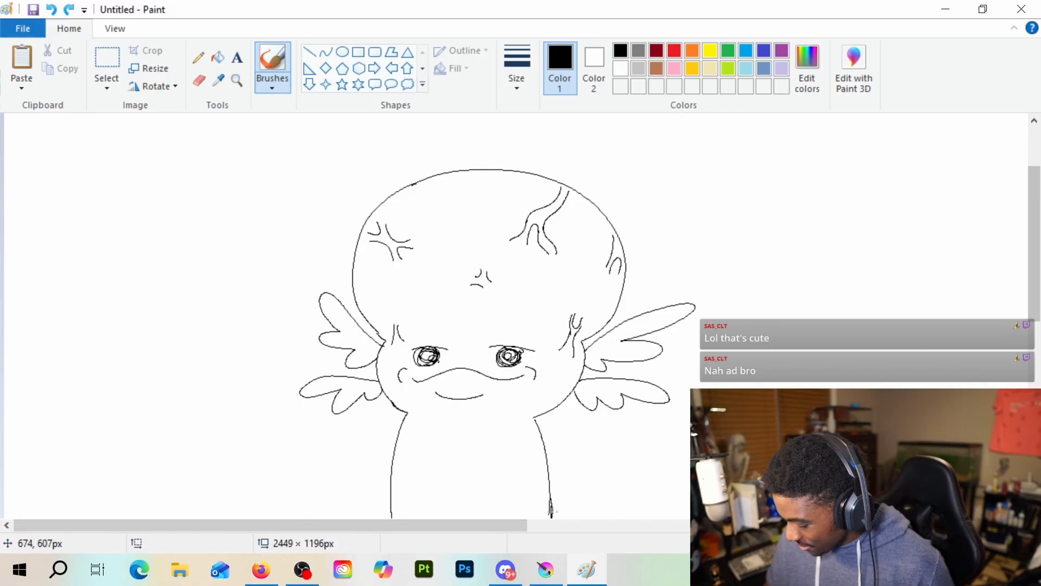
Darken the lower end of the right body line, fill in both pupils, and add short vertical frown strokes above the eyes
{"action": "left_click_drag", "start_coordinate": [554, 510], "coordinate": [550, 515]}
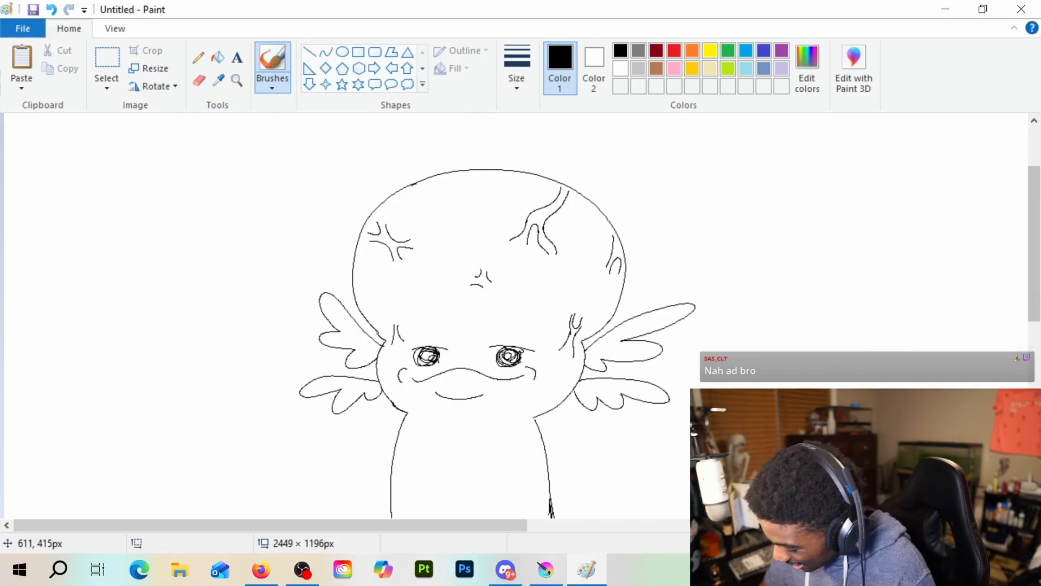
{"action": "left_click_drag", "start_coordinate": [504, 359], "coordinate": [509, 356]}
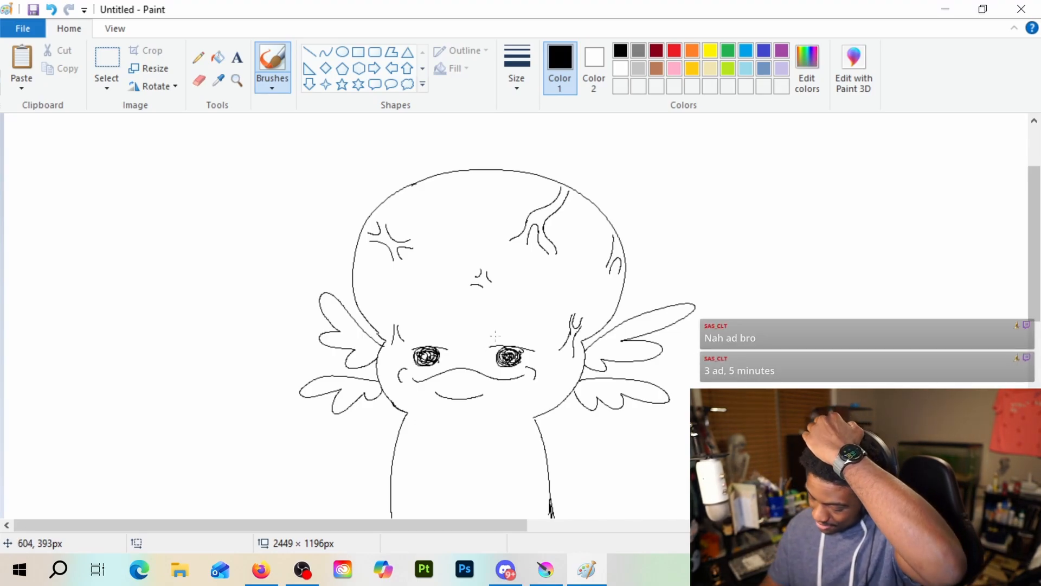
{"action": "left_click_drag", "start_coordinate": [415, 333], "coordinate": [416, 348]}
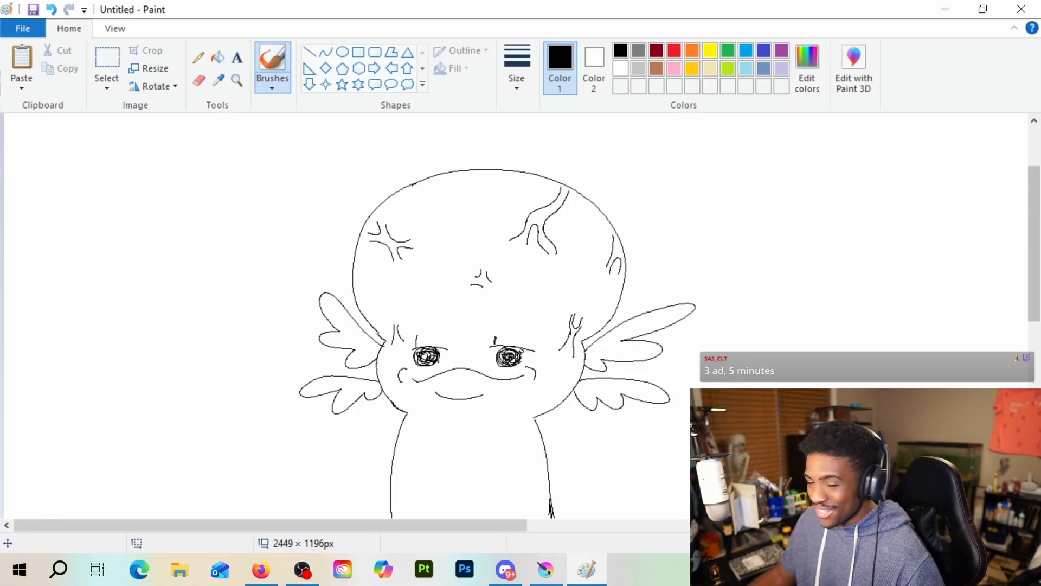
{"action": "key", "text": "alt+Tab"}
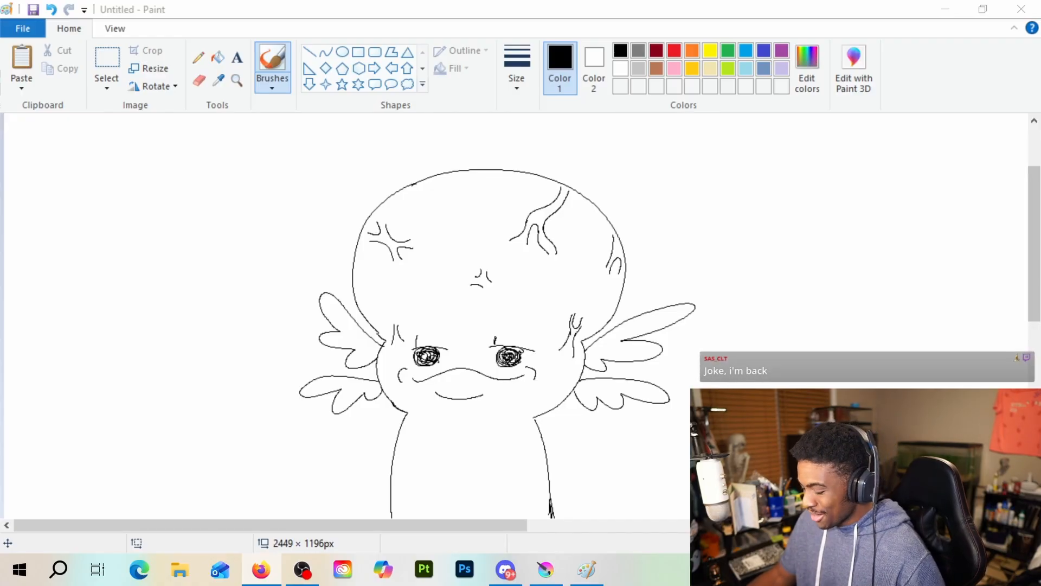
{"action": "scroll", "coordinate": [530, 476], "scroll_direction": "down", "scroll_amount": 2}
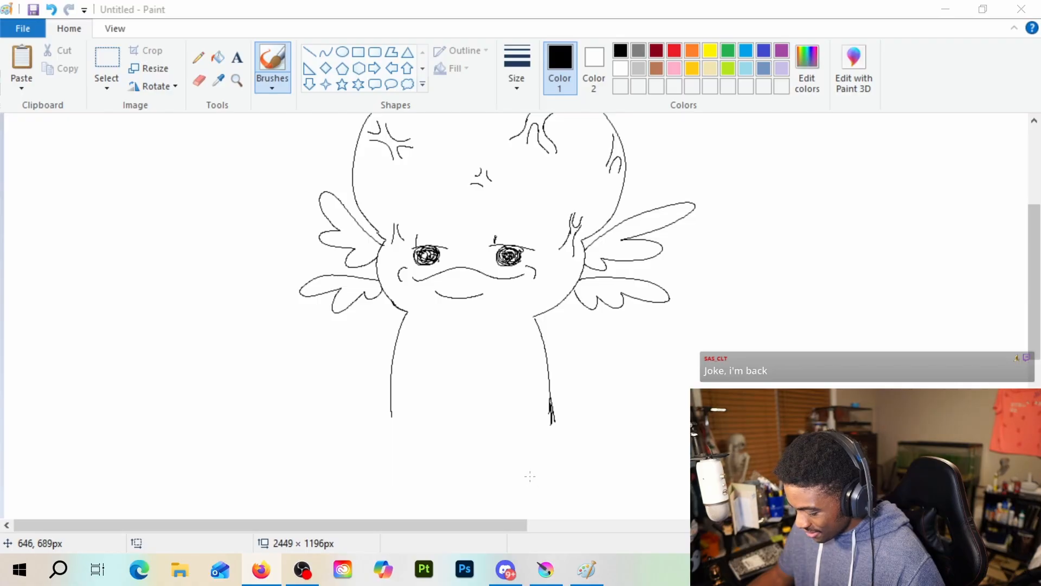
{"action": "scroll", "coordinate": [529, 474], "scroll_direction": "up", "scroll_amount": 1}
{"action": "scroll", "coordinate": [523, 461], "scroll_direction": "down", "scroll_amount": 5}
{"action": "scroll", "coordinate": [515, 443], "scroll_direction": "up", "scroll_amount": 5}
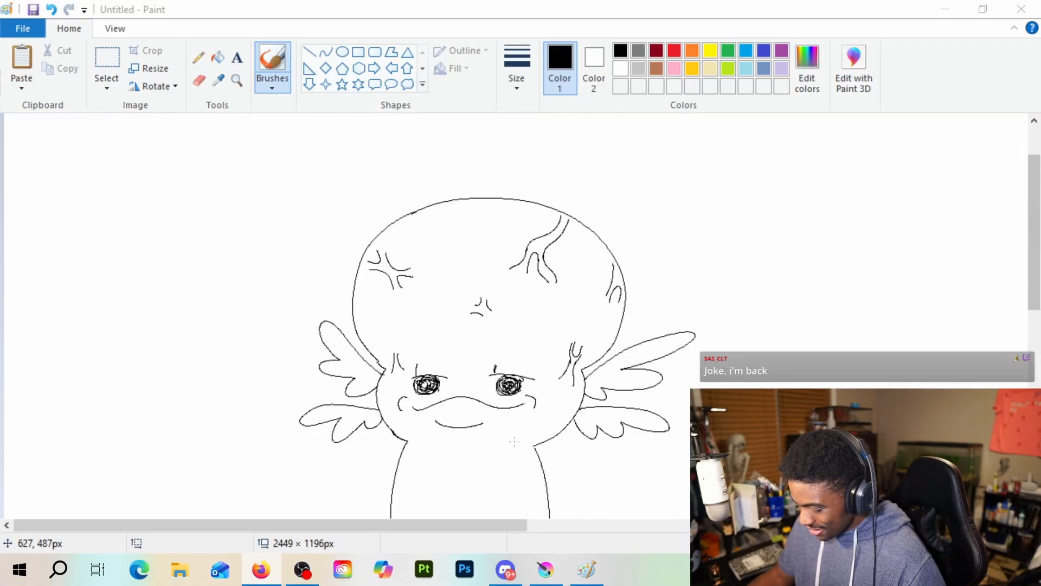
{"action": "scroll", "coordinate": [514, 442], "scroll_direction": "down", "scroll_amount": 2}
{"action": "scroll", "coordinate": [514, 438], "scroll_direction": "up", "scroll_amount": 2}
{"action": "scroll", "coordinate": [514, 438], "scroll_direction": "down", "scroll_amount": 2}
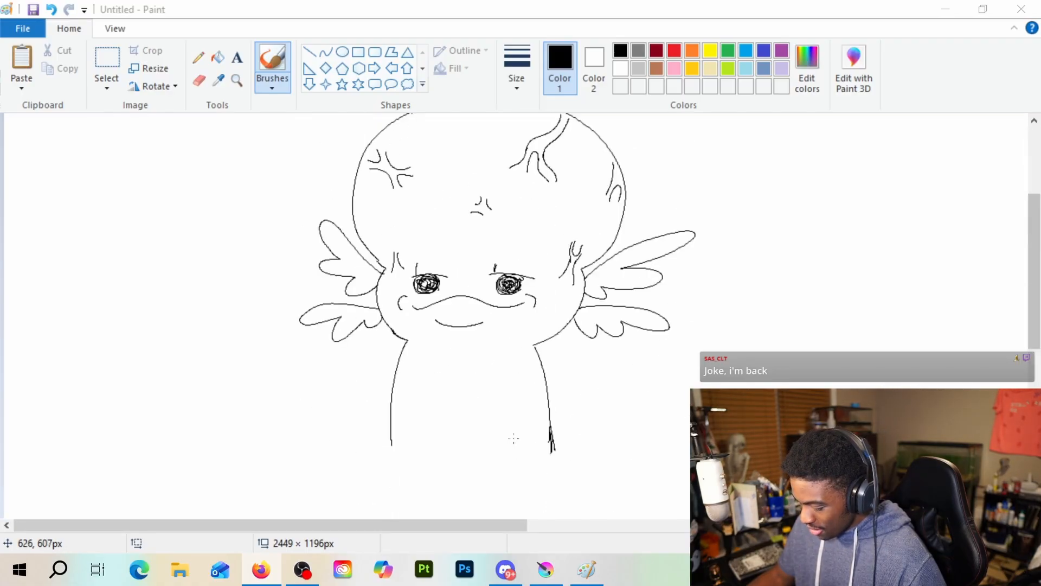
Extend the lower end of the left body line and close the body with a slightly slanted line along its base
{"action": "scroll", "coordinate": [514, 439], "scroll_direction": "up", "scroll_amount": 2}
{"action": "scroll", "coordinate": [514, 438], "scroll_direction": "down", "scroll_amount": 2}
{"action": "scroll", "coordinate": [514, 438], "scroll_direction": "up", "scroll_amount": 2}
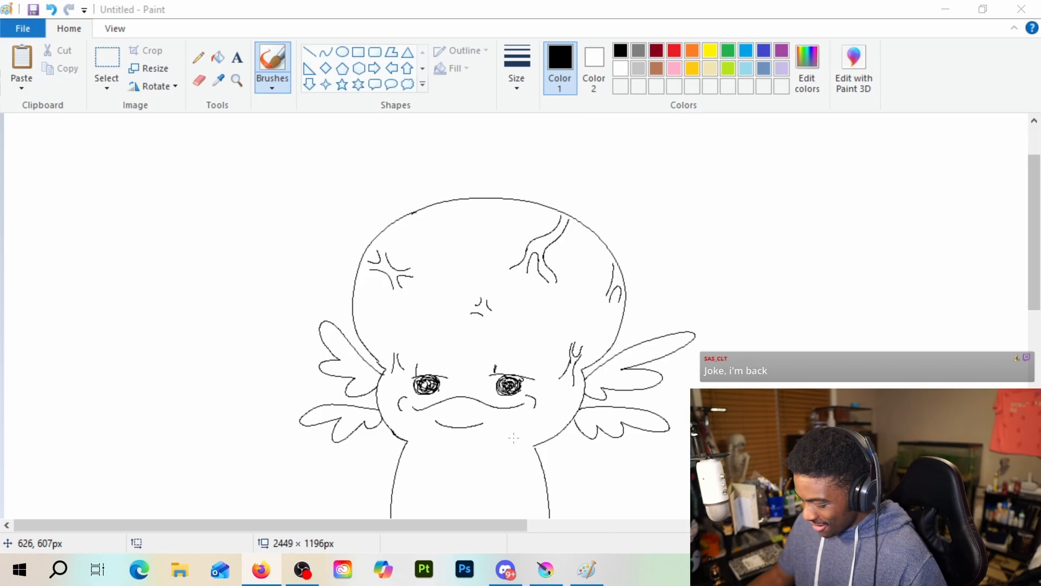
{"action": "scroll", "coordinate": [514, 438], "scroll_direction": "down", "scroll_amount": 2}
{"action": "left_click_drag", "start_coordinate": [391, 432], "coordinate": [391, 456]}
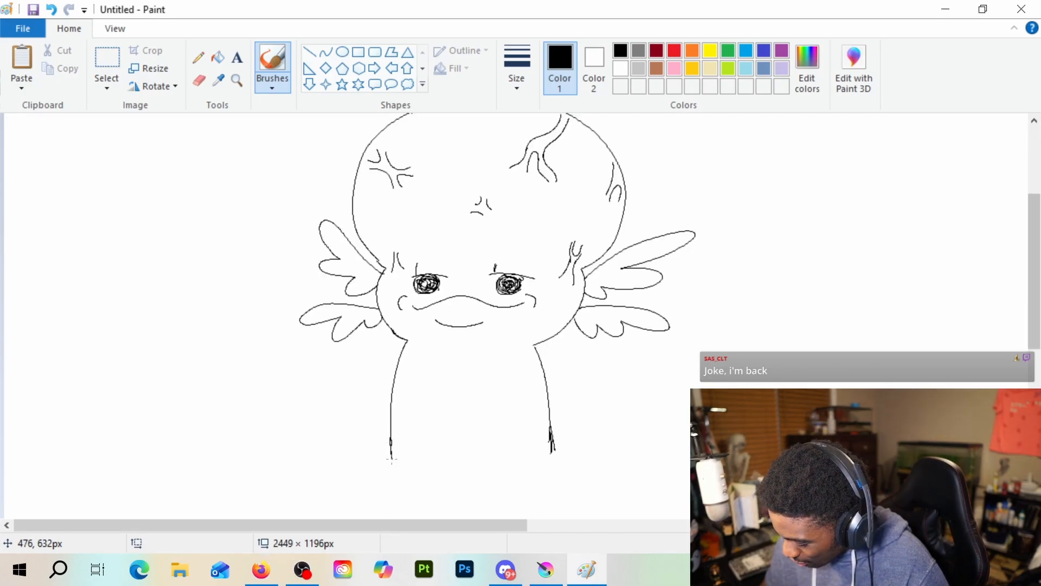
{"action": "left_click_drag", "start_coordinate": [393, 462], "coordinate": [552, 450]}
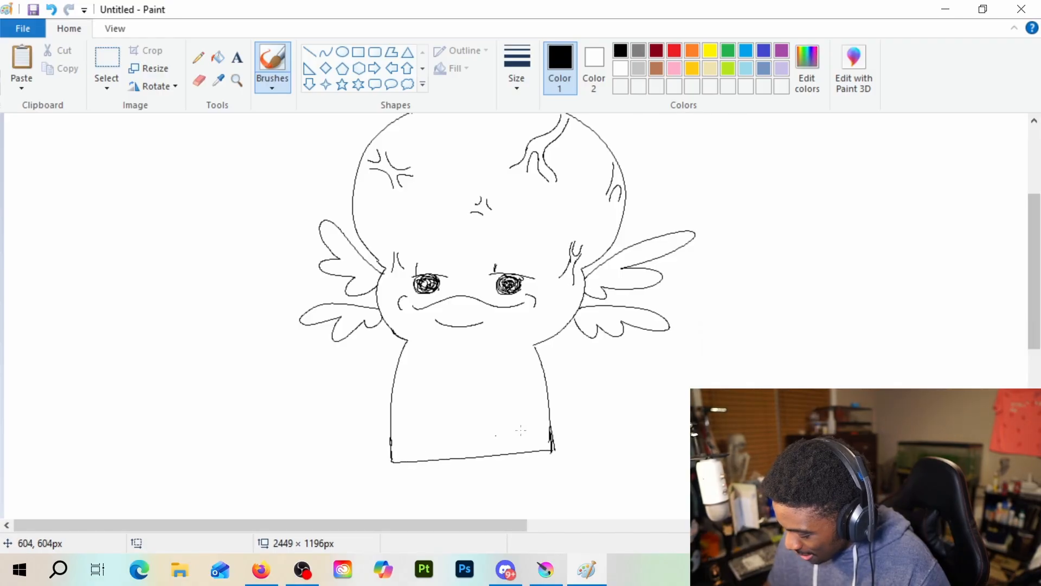
{"action": "scroll", "coordinate": [560, 419], "scroll_direction": "up", "scroll_amount": 2}
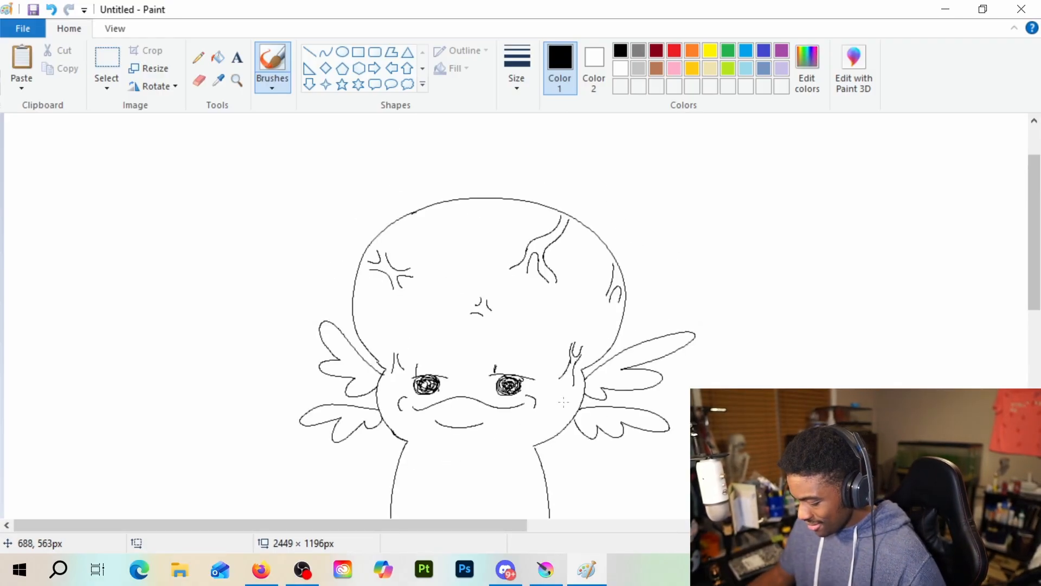
{"action": "scroll", "coordinate": [564, 412], "scroll_direction": "down", "scroll_amount": 2}
{"action": "scroll", "coordinate": [571, 400], "scroll_direction": "up", "scroll_amount": 2}
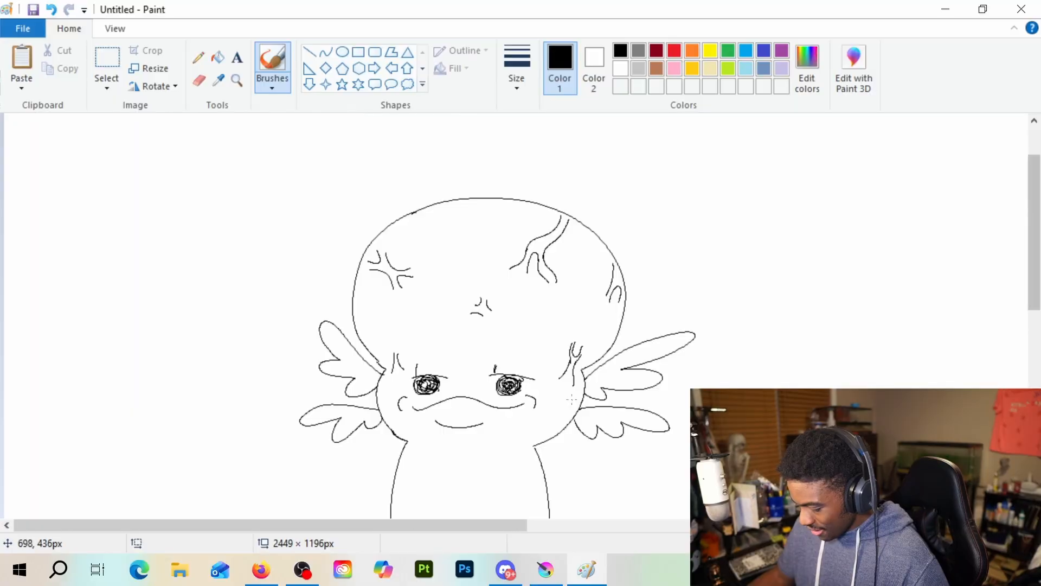
{"action": "scroll", "coordinate": [572, 400], "scroll_direction": "down", "scroll_amount": 2}
{"action": "scroll", "coordinate": [572, 400], "scroll_direction": "up", "scroll_amount": 2}
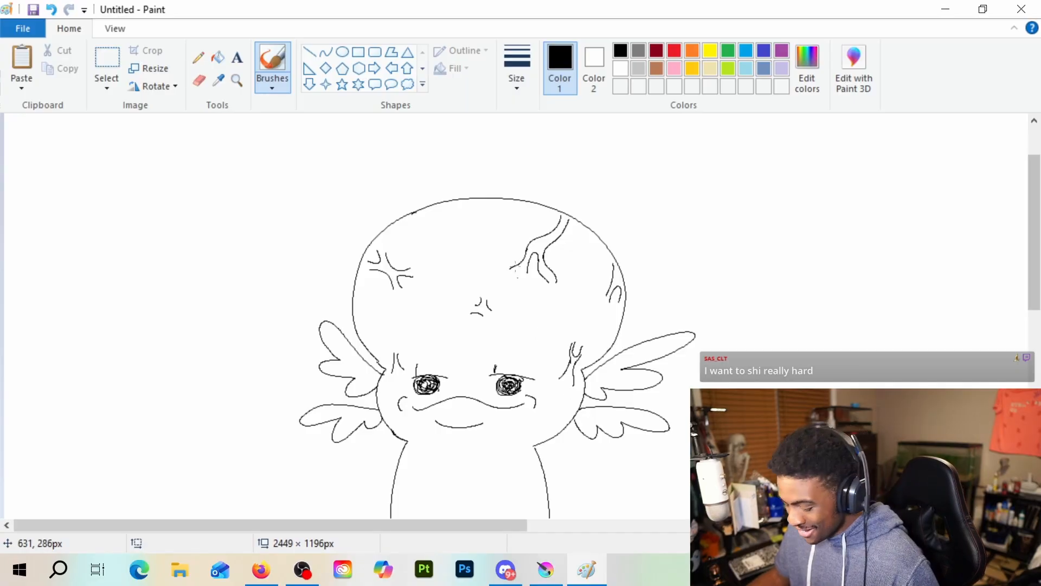
Fill both upper gills and the lower left gill with dark red, undoing the fill attempted on the lower right gill
{"action": "left_click", "coordinate": [215, 60]}
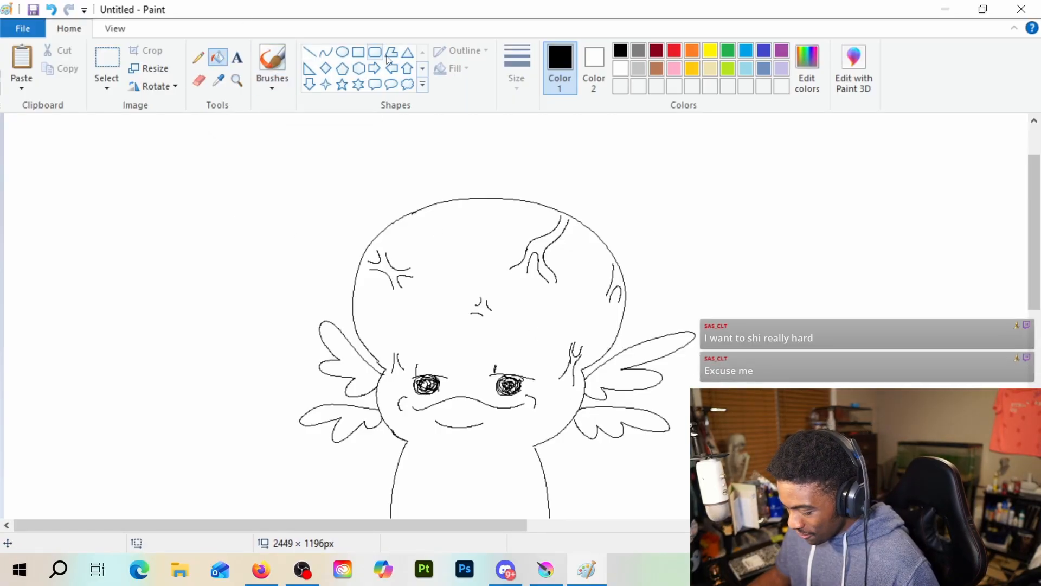
{"action": "left_click", "coordinate": [674, 51]}
{"action": "left_click", "coordinate": [656, 51]}
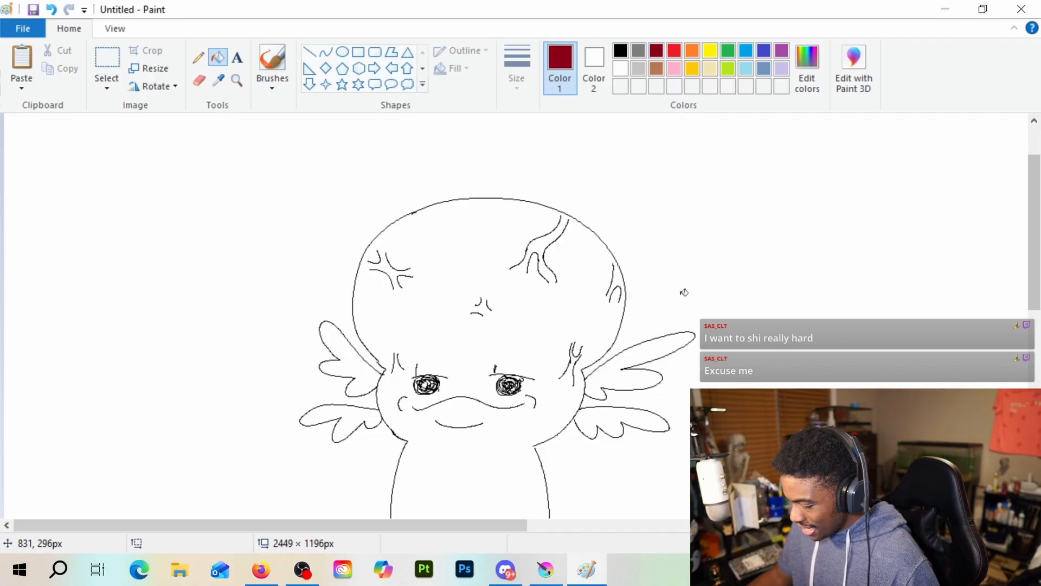
{"action": "left_click", "coordinate": [631, 376]}
{"action": "left_click", "coordinate": [615, 432]}
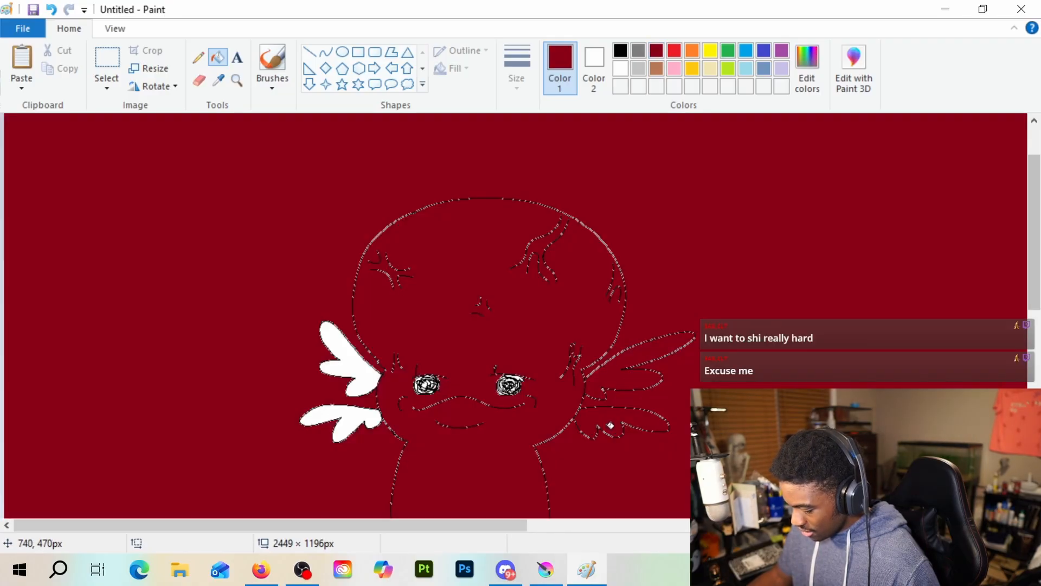
{"action": "key", "text": "ctrl+z"}
{"action": "left_click", "coordinate": [369, 382]}
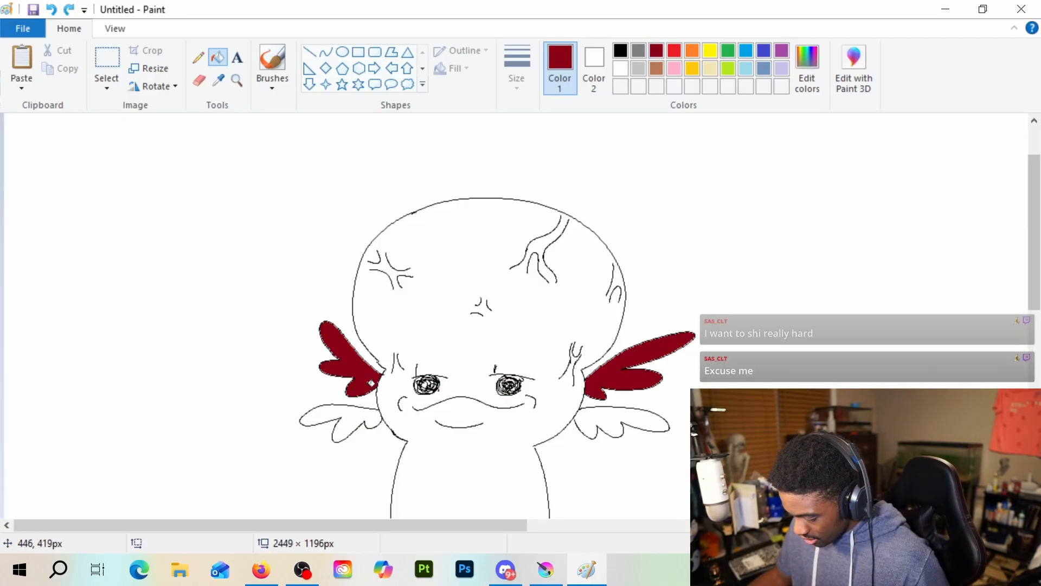
{"action": "left_click", "coordinate": [361, 431]}
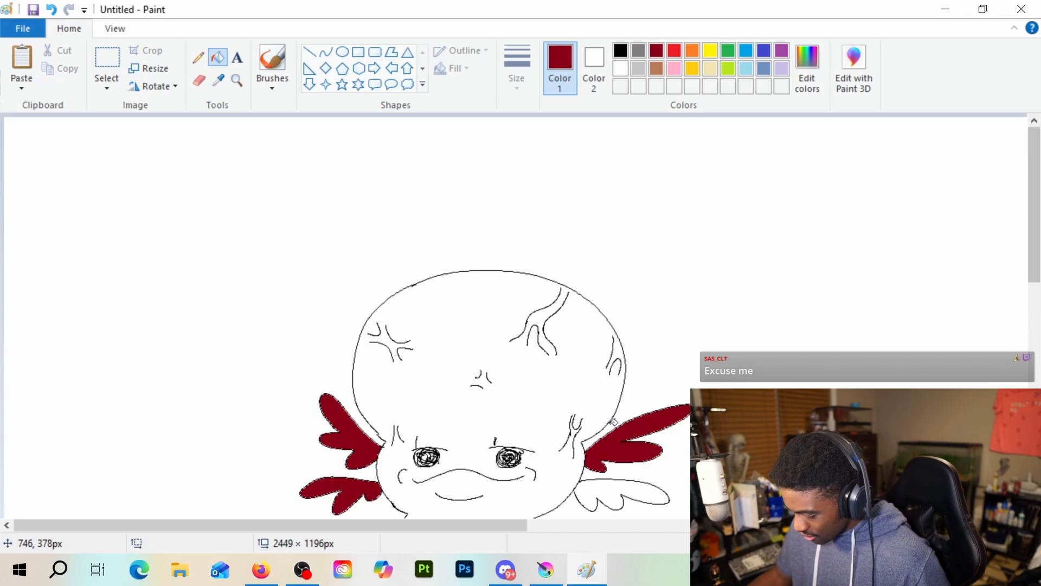
{"action": "scroll", "coordinate": [612, 420], "scroll_direction": "down", "scroll_amount": 2}
{"action": "scroll", "coordinate": [618, 426], "scroll_direction": "up", "scroll_amount": 2}
{"action": "scroll", "coordinate": [621, 420], "scroll_direction": "down", "scroll_amount": 2}
{"action": "scroll", "coordinate": [622, 418], "scroll_direction": "up", "scroll_amount": 2}
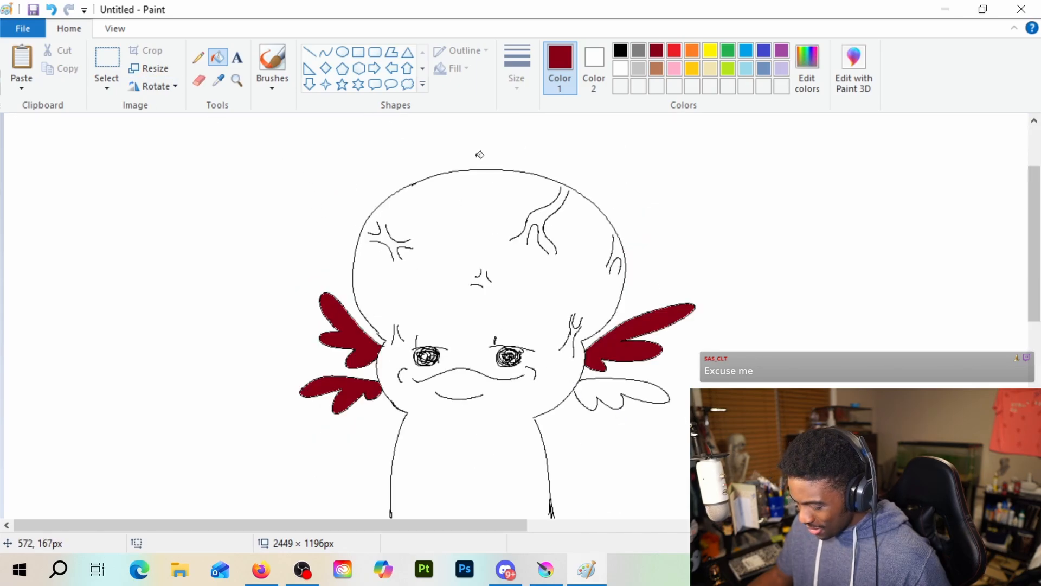
{"action": "scroll", "coordinate": [620, 375], "scroll_direction": "up", "scroll_amount": 2}
{"action": "scroll", "coordinate": [619, 375], "scroll_direction": "down", "scroll_amount": 2}
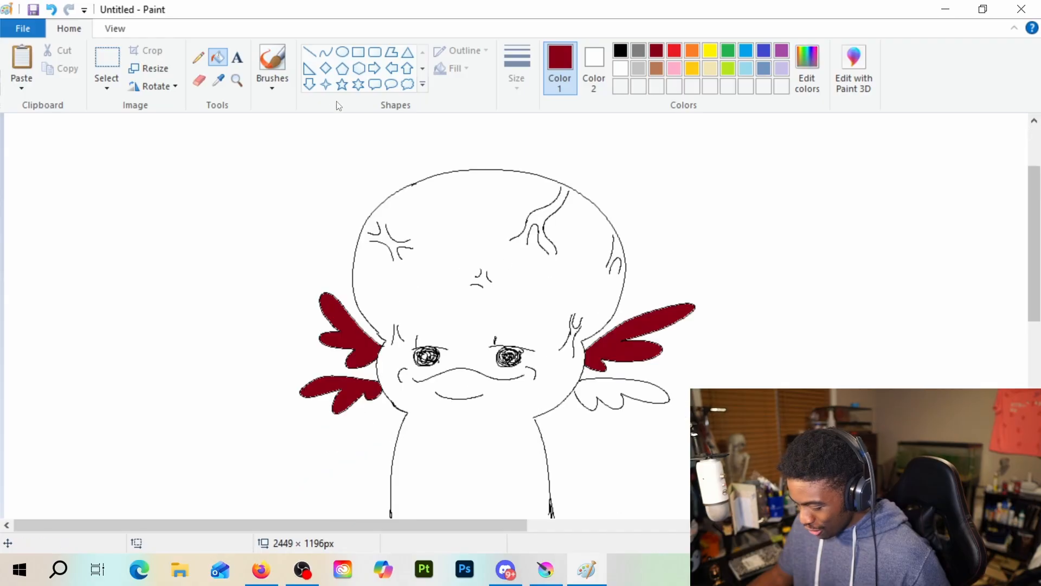
Close the gap in the lower right gill's outline with a thin black pencil line and fill the gill with dark red
{"action": "left_click", "coordinate": [198, 56]}
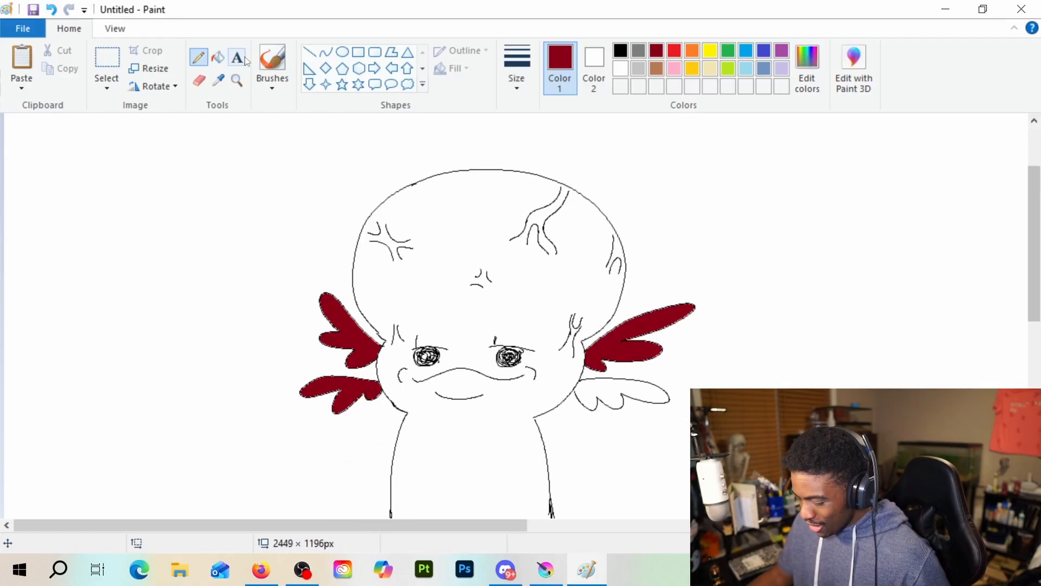
{"action": "left_click", "coordinate": [621, 50]}
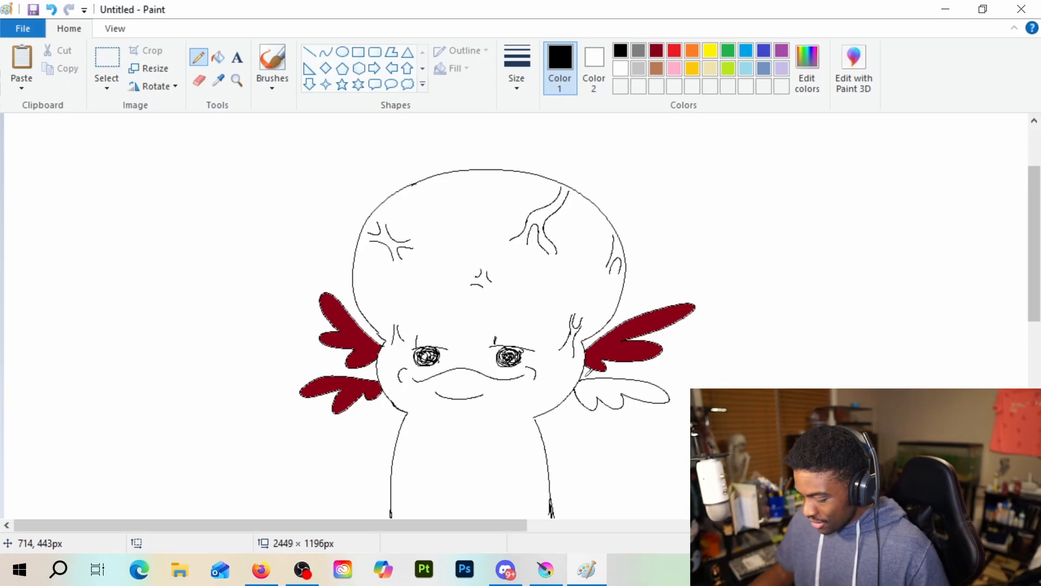
{"action": "mouse_move", "coordinate": [769, 389]}
{"action": "left_mouse_down"}
{"action": "mouse_move", "coordinate": [807, 301]}
{"action": "mouse_move", "coordinate": [875, 323]}
{"action": "mouse_move", "coordinate": [875, 343]}
{"action": "left_mouse_up"}
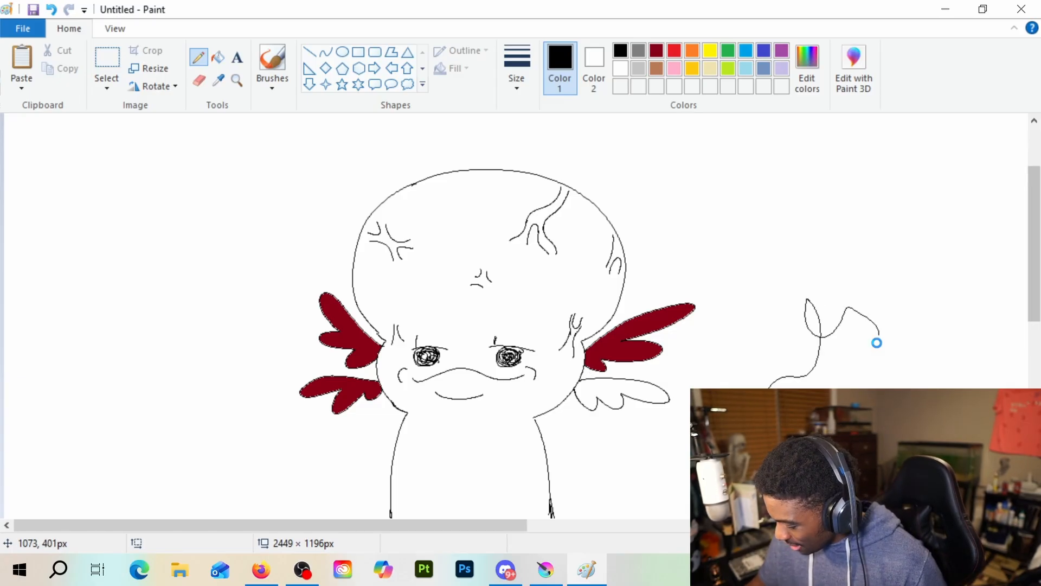
{"action": "key", "text": "ctrl+z"}
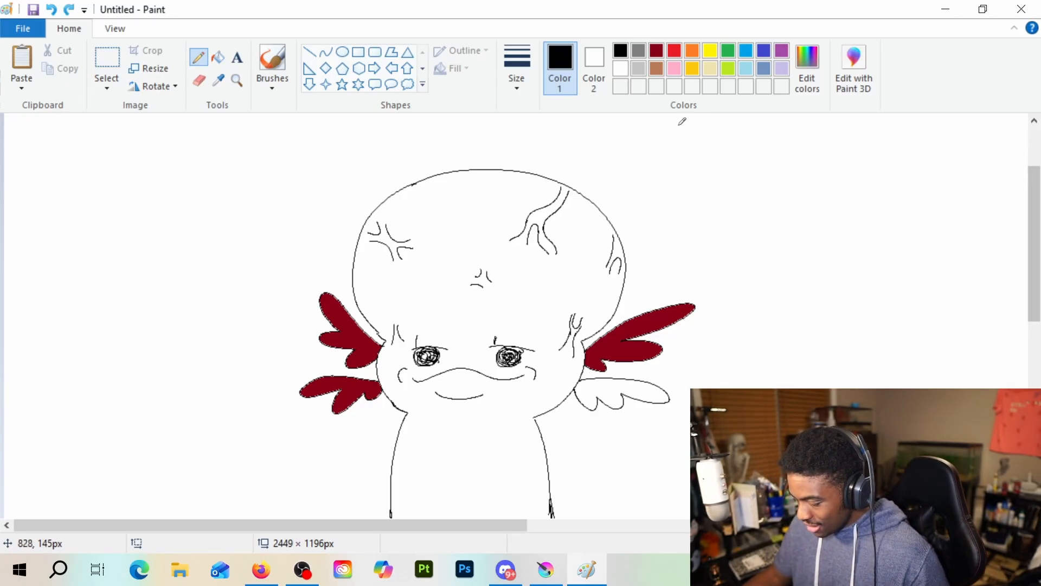
{"action": "left_click", "coordinate": [675, 51]}
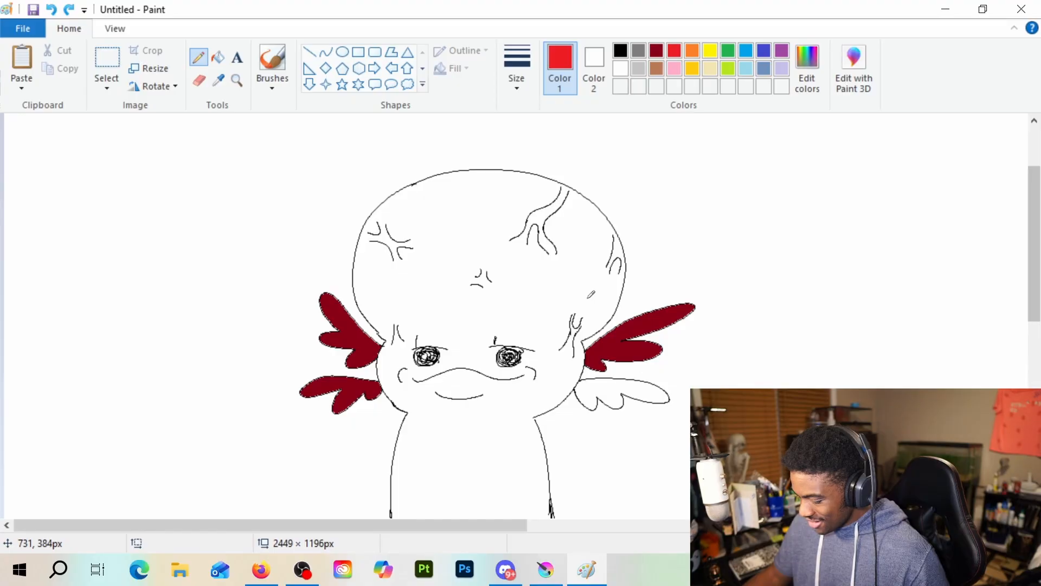
{"action": "left_click", "coordinate": [217, 58]}
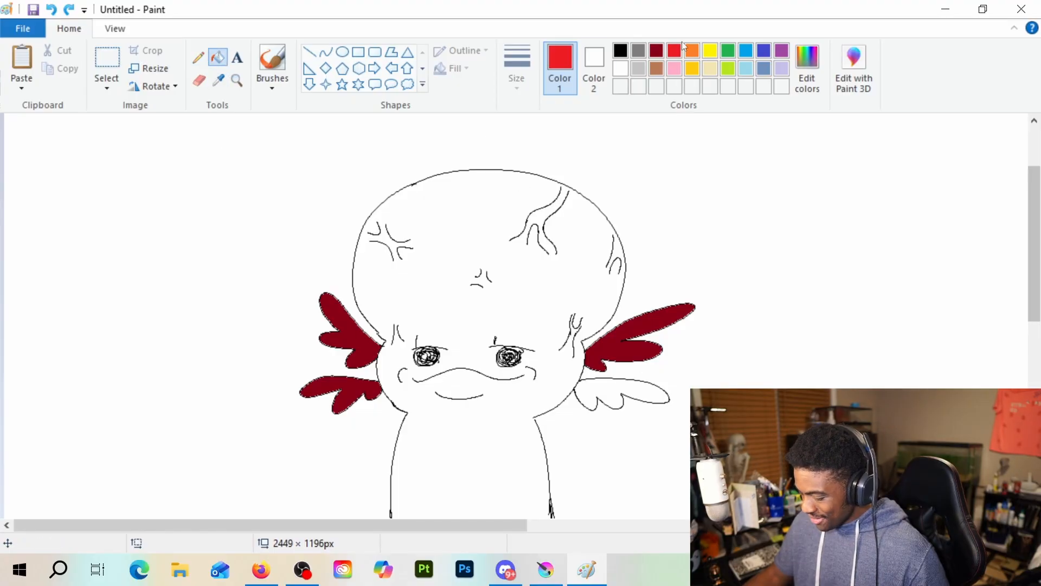
{"action": "left_click", "coordinate": [656, 51]}
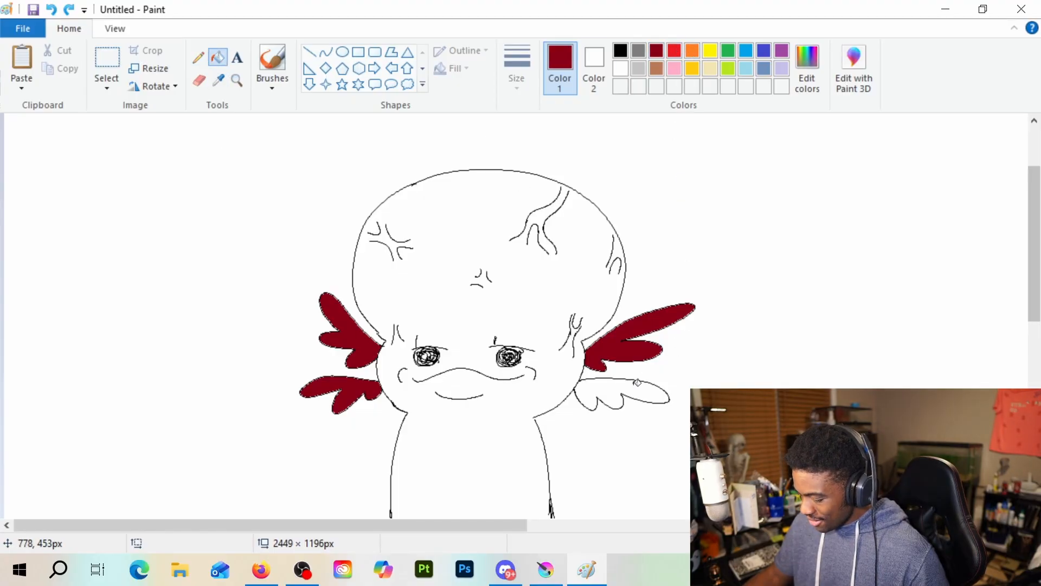
{"action": "left_click", "coordinate": [618, 397]}
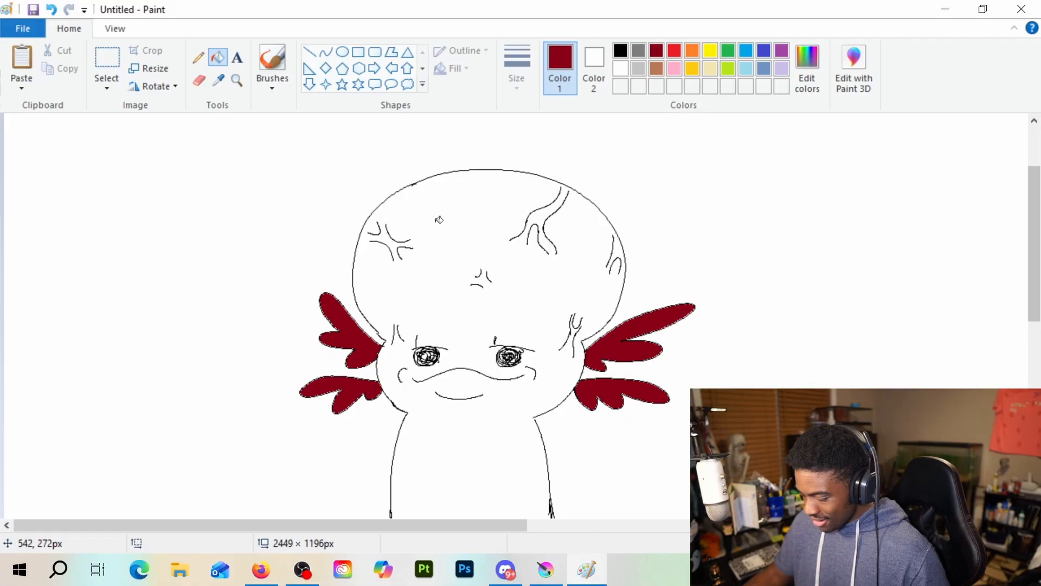
Try filling the head with blue-gray, and undo the fill
{"action": "scroll", "coordinate": [497, 374], "scroll_direction": "down", "scroll_amount": 2}
{"action": "scroll", "coordinate": [497, 375], "scroll_direction": "up", "scroll_amount": 2}
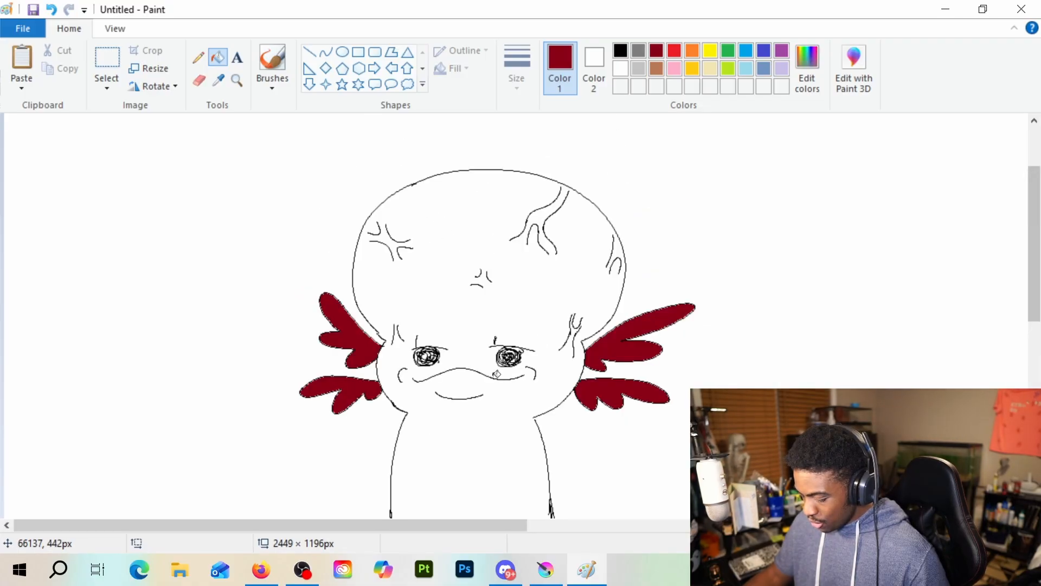
{"action": "left_click", "coordinate": [764, 68]}
{"action": "left_click", "coordinate": [449, 216]}
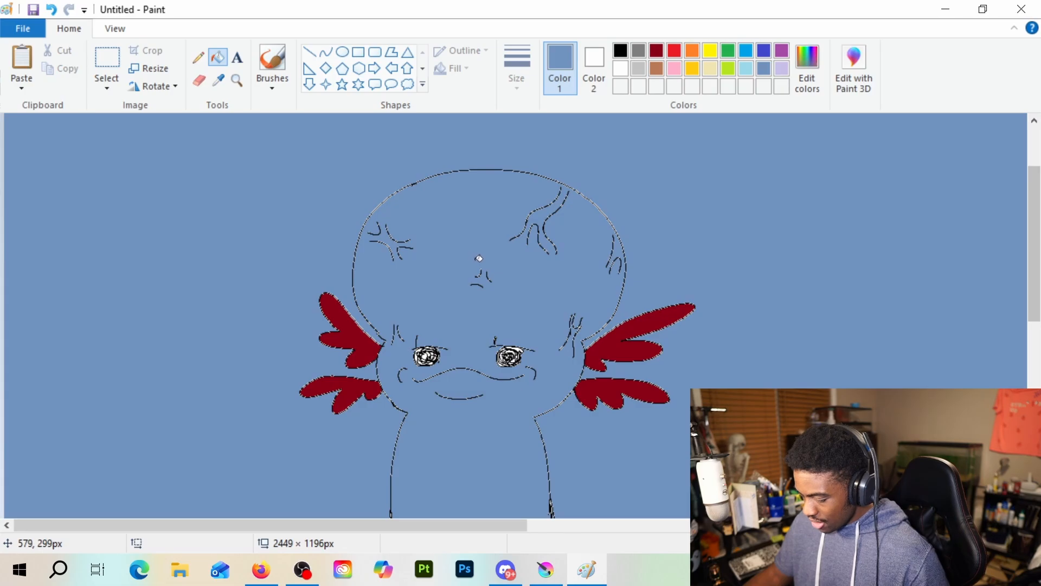
{"action": "key", "text": "ctrl+z"}
Examine the character's outline from the top of the head to the base of the body
{"action": "scroll", "coordinate": [454, 341], "scroll_direction": "down", "scroll_amount": 3}
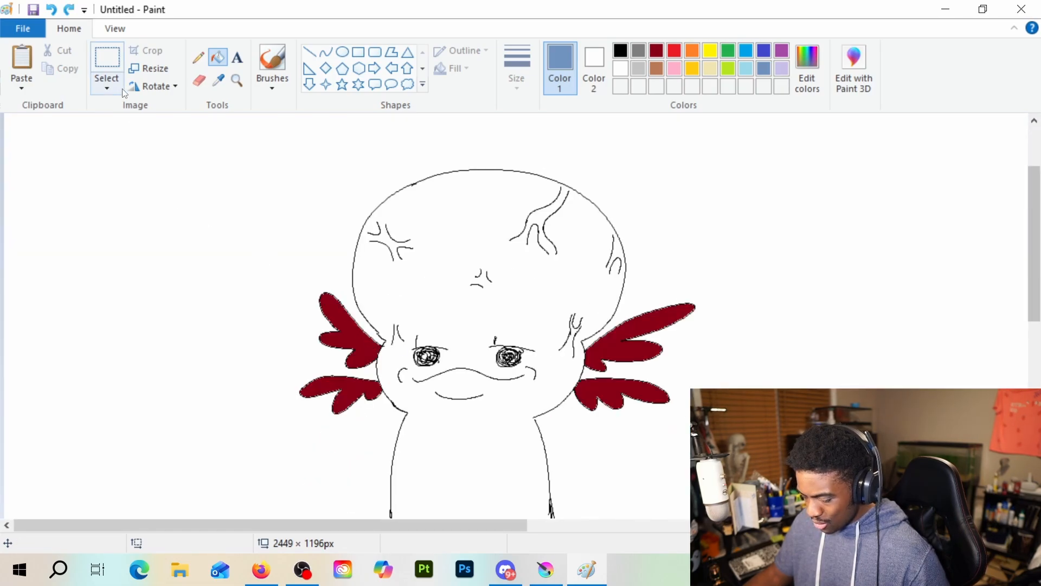
{"action": "scroll", "coordinate": [466, 477], "scroll_direction": "down", "scroll_amount": 3}
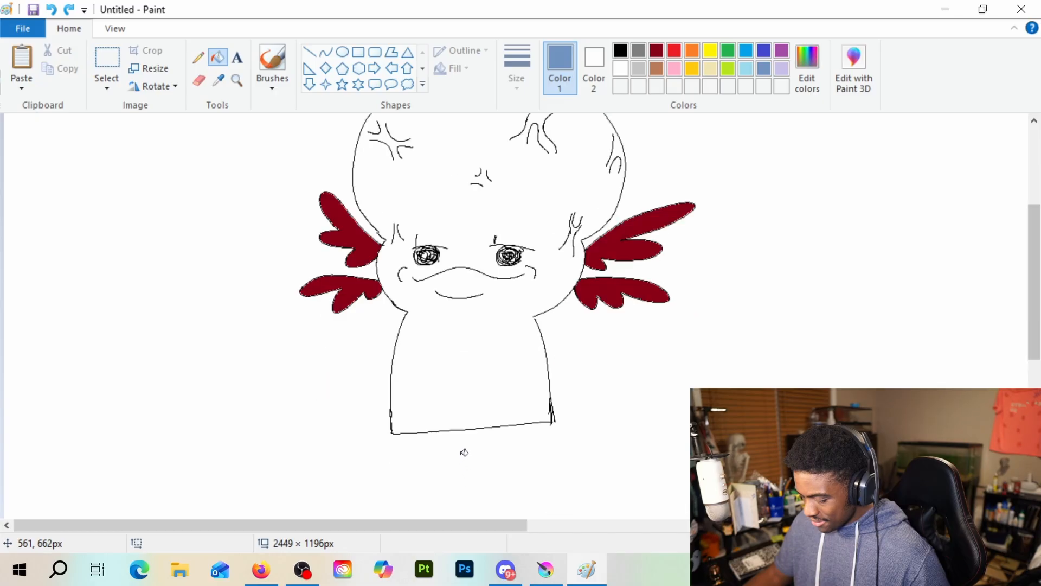
{"action": "scroll", "coordinate": [464, 450], "scroll_direction": "up", "scroll_amount": 3}
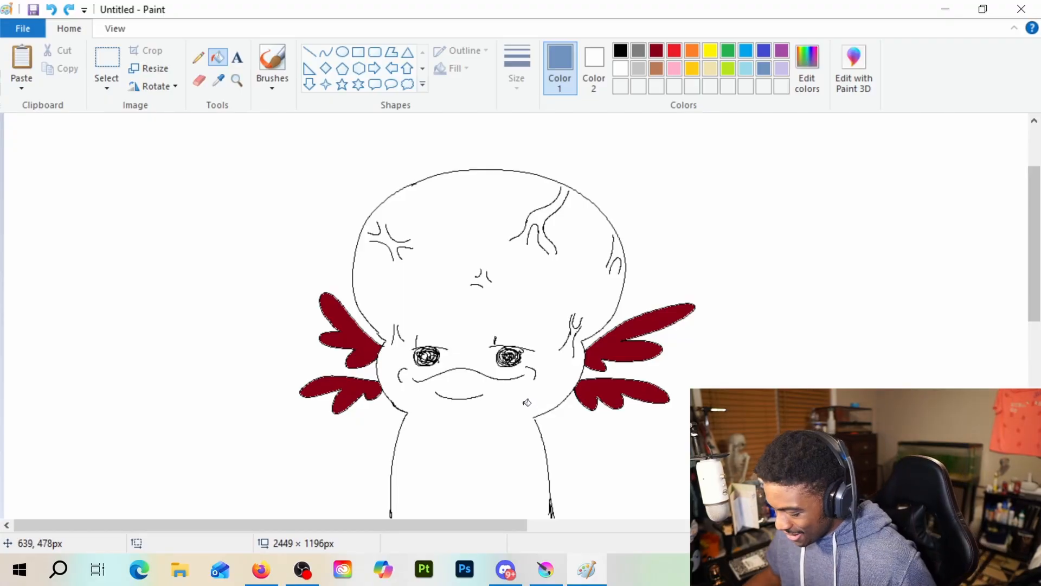
{"action": "scroll", "coordinate": [527, 402], "scroll_direction": "down", "scroll_amount": 3}
{"action": "scroll", "coordinate": [510, 353], "scroll_direction": "up", "scroll_amount": 3}
{"action": "scroll", "coordinate": [491, 300], "scroll_direction": "down", "scroll_amount": 3}
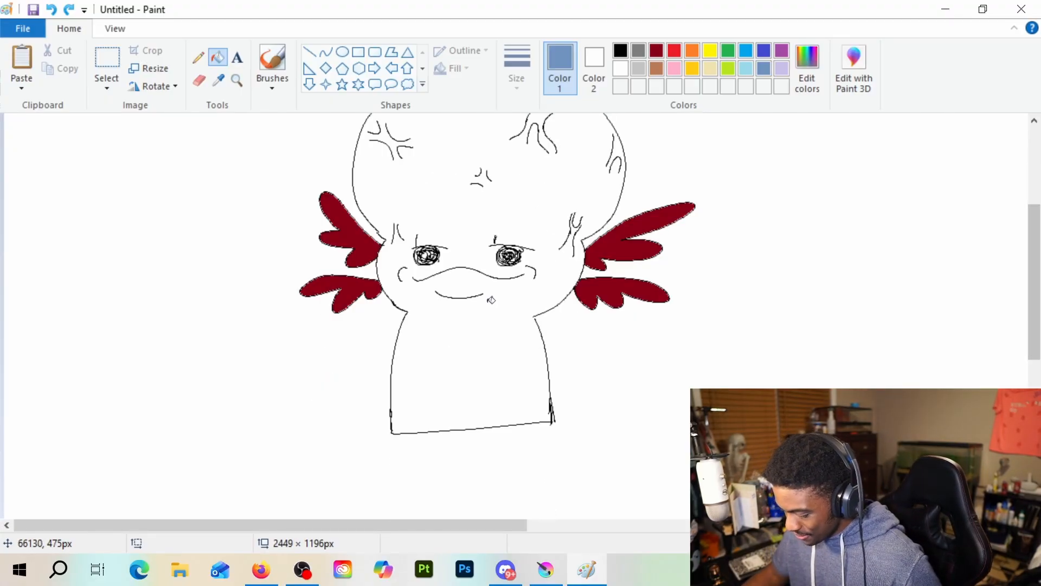
{"action": "scroll", "coordinate": [491, 300], "scroll_direction": "up", "scroll_amount": 3}
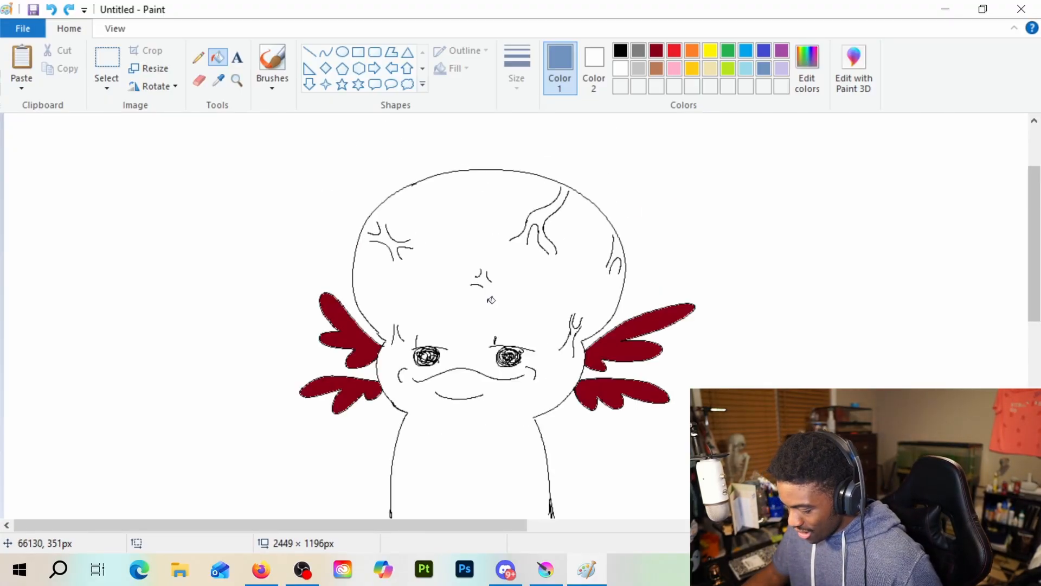
{"action": "scroll", "coordinate": [491, 300], "scroll_direction": "down", "scroll_amount": 3}
{"action": "scroll", "coordinate": [492, 300], "scroll_direction": "up", "scroll_amount": 3}
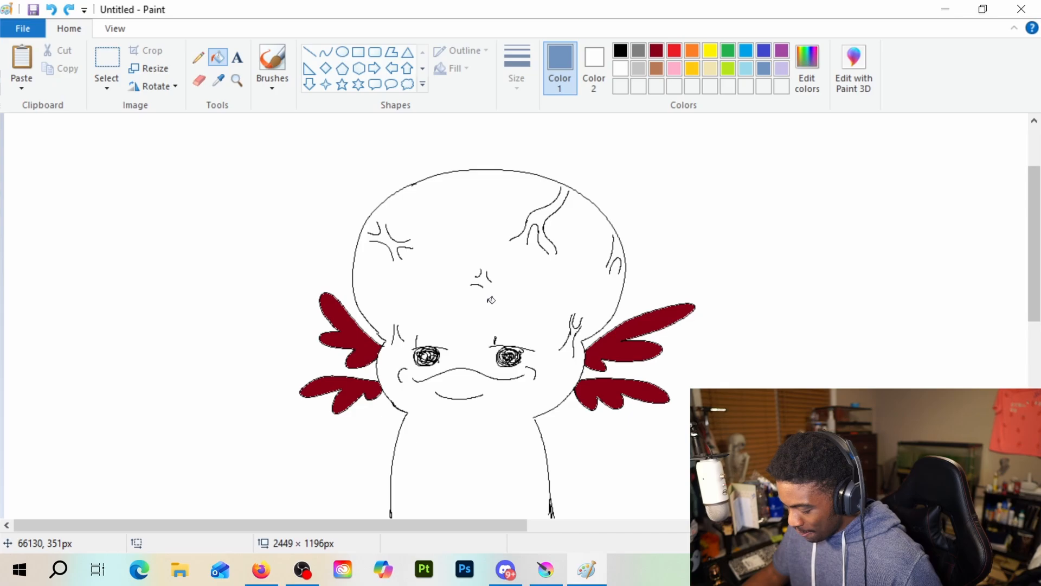
{"action": "scroll", "coordinate": [461, 202], "scroll_direction": "down", "scroll_amount": 3}
{"action": "scroll", "coordinate": [304, 152], "scroll_direction": "up", "scroll_amount": 3}
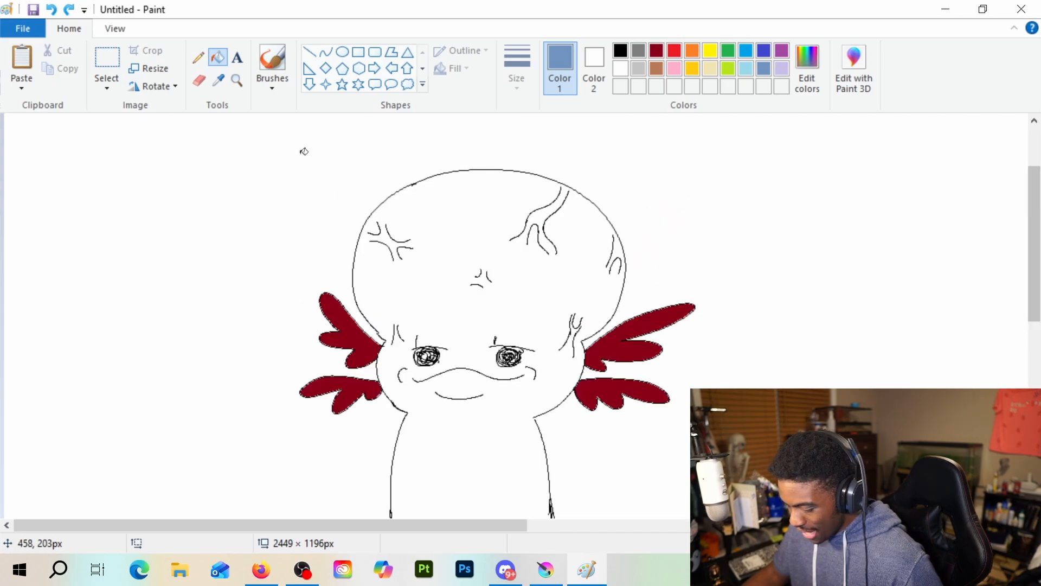
Select the character in a rectangle of about 623 × 474 px, move it slightly up and left, and deselect it
{"action": "left_click", "coordinate": [106, 63]}
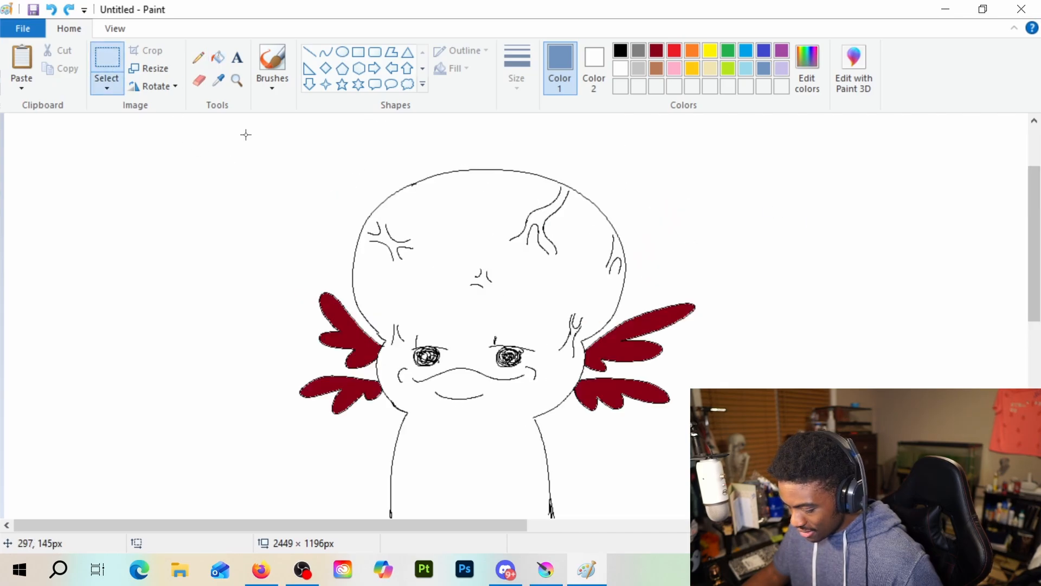
{"action": "left_click_drag", "start_coordinate": [246, 135], "coordinate": [664, 579]}
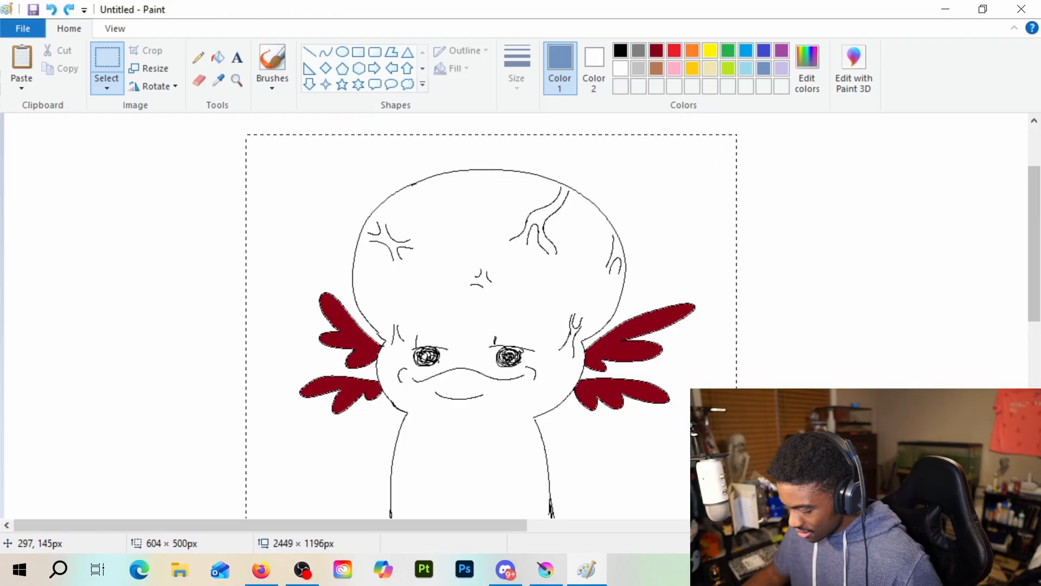
{"action": "left_click_drag", "start_coordinate": [737, 541], "coordinate": [741, 483]}
{"action": "left_click_drag", "start_coordinate": [752, 520], "coordinate": [752, 520]}
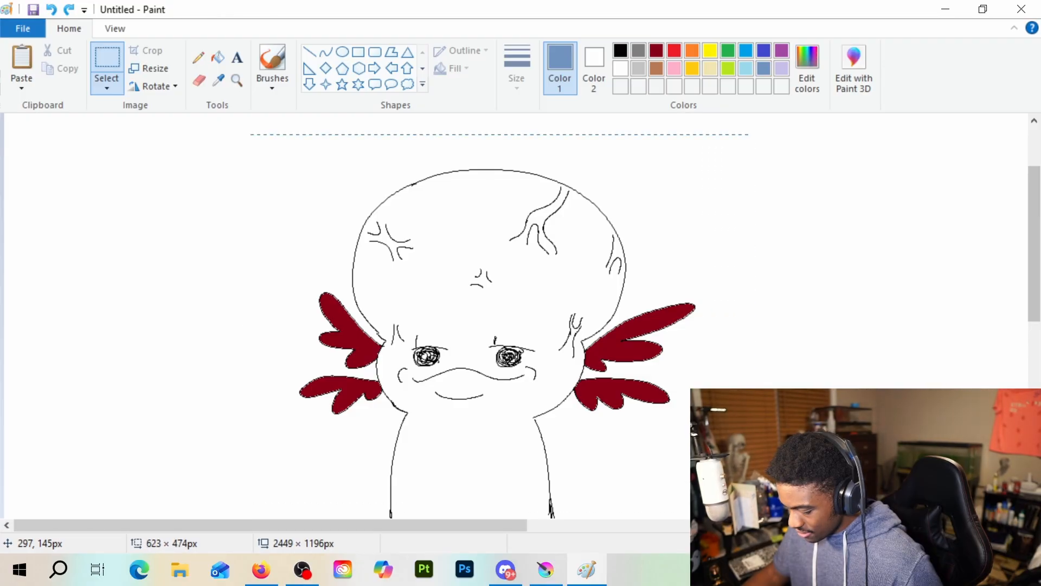
{"action": "mouse_move", "coordinate": [540, 385]}
{"action": "left_mouse_down"}
{"action": "mouse_move", "coordinate": [505, 286]}
{"action": "mouse_move", "coordinate": [504, 321]}
{"action": "left_mouse_up"}
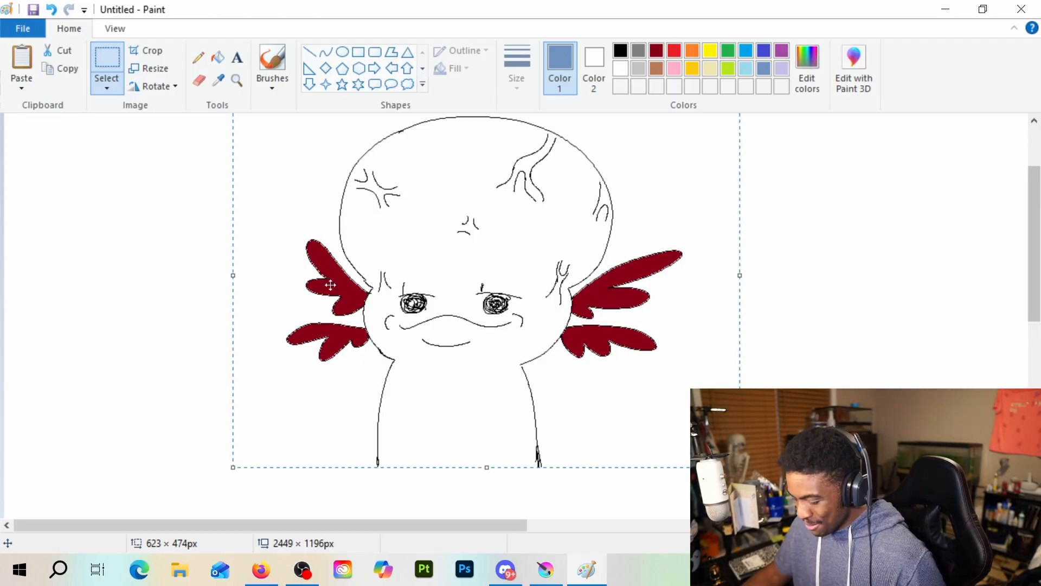
{"action": "left_click", "coordinate": [105, 66]}
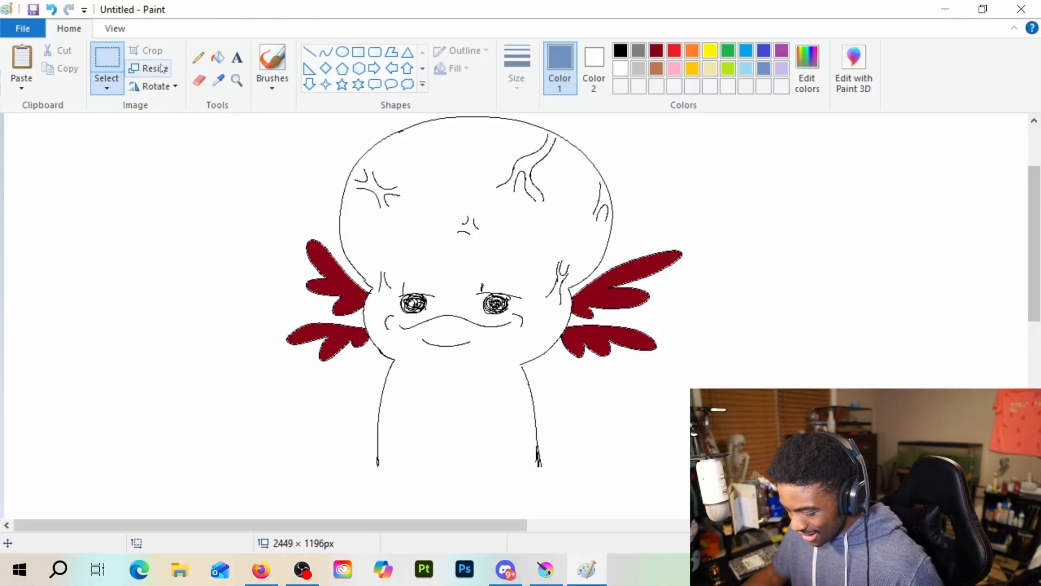
Search the computer for "snip" and launch the Snipping Tool
{"action": "left_click", "coordinate": [59, 569]}
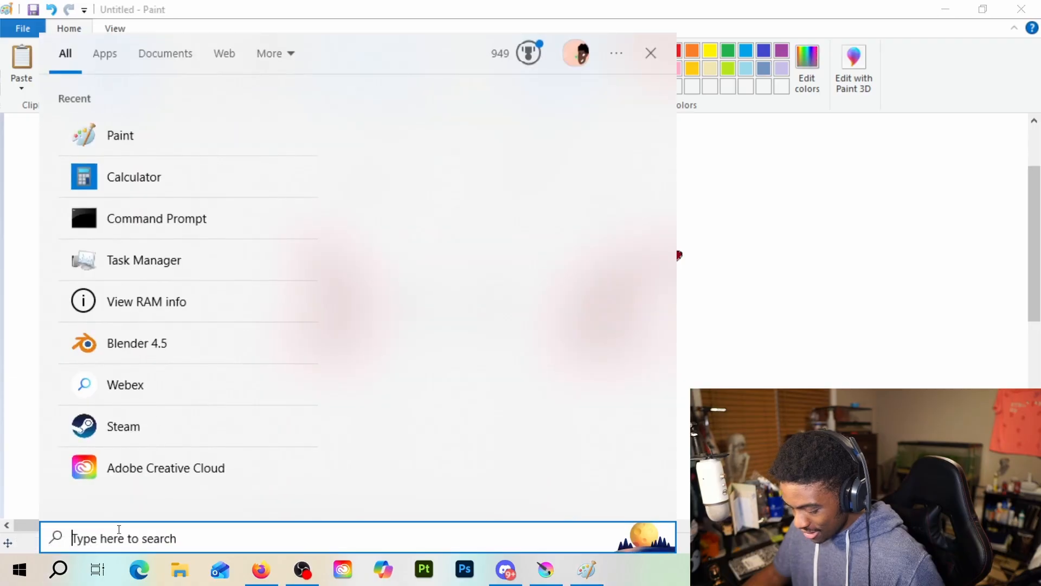
{"action": "type", "text": "snip"}
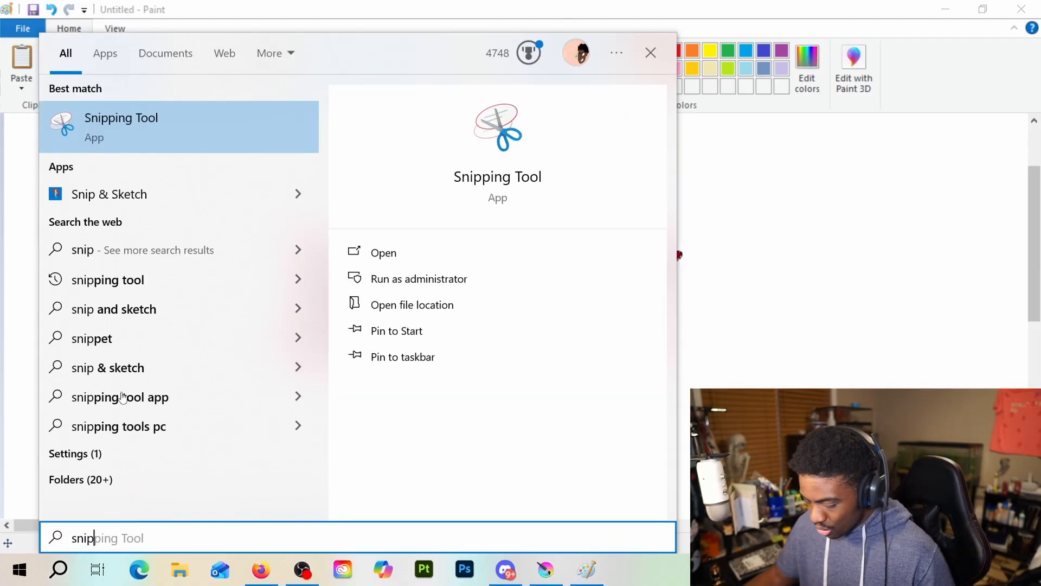
{"action": "left_click", "coordinate": [78, 150]}
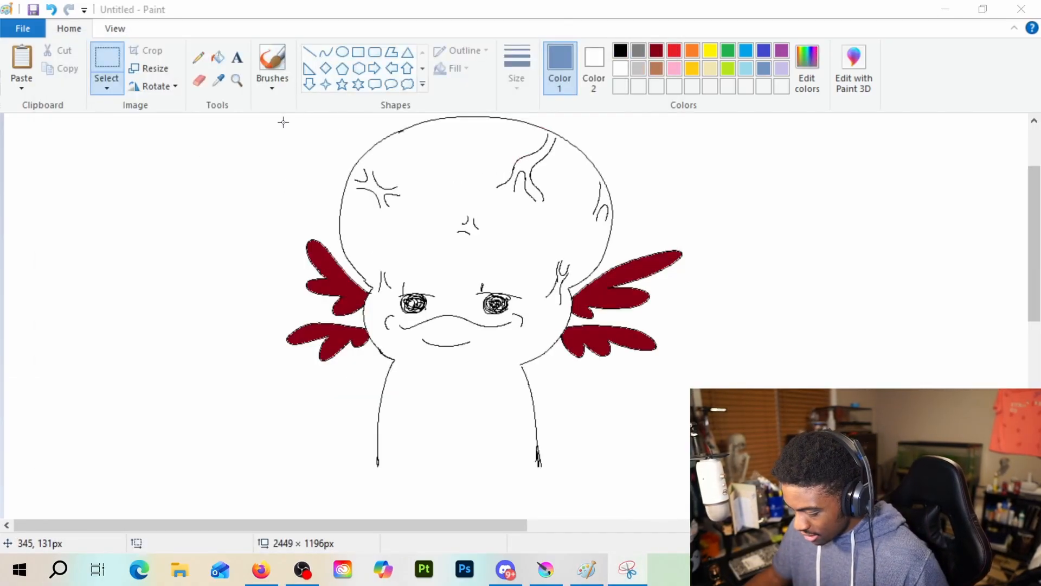
{"action": "mouse_move", "coordinate": [274, 121]}
{"action": "left_mouse_down"}
{"action": "mouse_move", "coordinate": [547, 349]}
{"action": "mouse_move", "coordinate": [642, 449]}
{"action": "mouse_move", "coordinate": [622, 425]}
{"action": "left_mouse_up"}
{"action": "scroll", "coordinate": [538, 288], "scroll_direction": "down", "scroll_amount": 3}
{"action": "scroll", "coordinate": [539, 288], "scroll_direction": "up", "scroll_amount": 3}
{"action": "scroll", "coordinate": [539, 287], "scroll_direction": "up", "scroll_amount": 2}
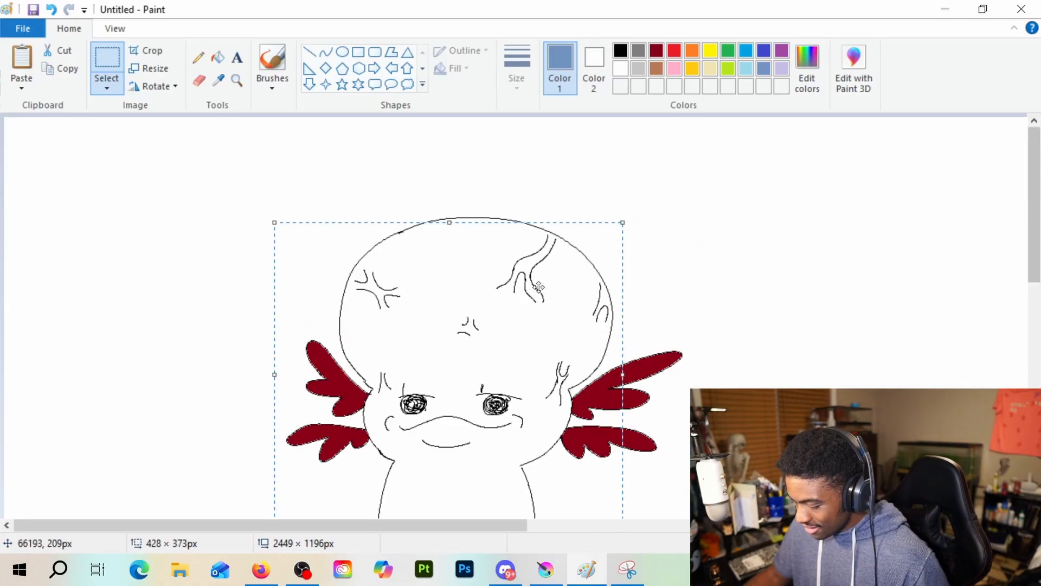
{"action": "key", "text": "super+shift+s"}
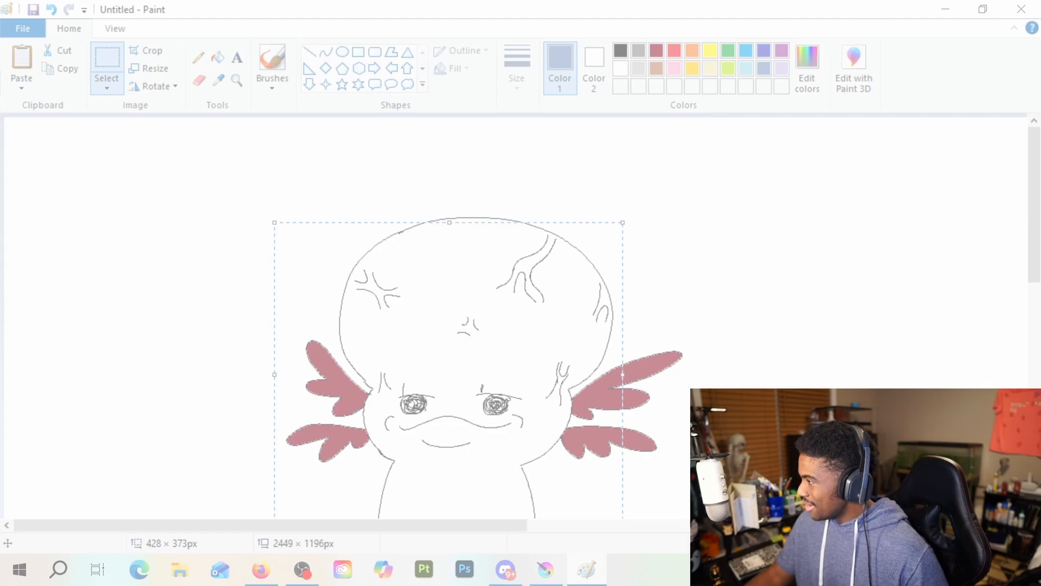
{"action": "key", "text": "Escape"}
{"action": "scroll", "coordinate": [511, 253], "scroll_direction": "down", "scroll_amount": 2}
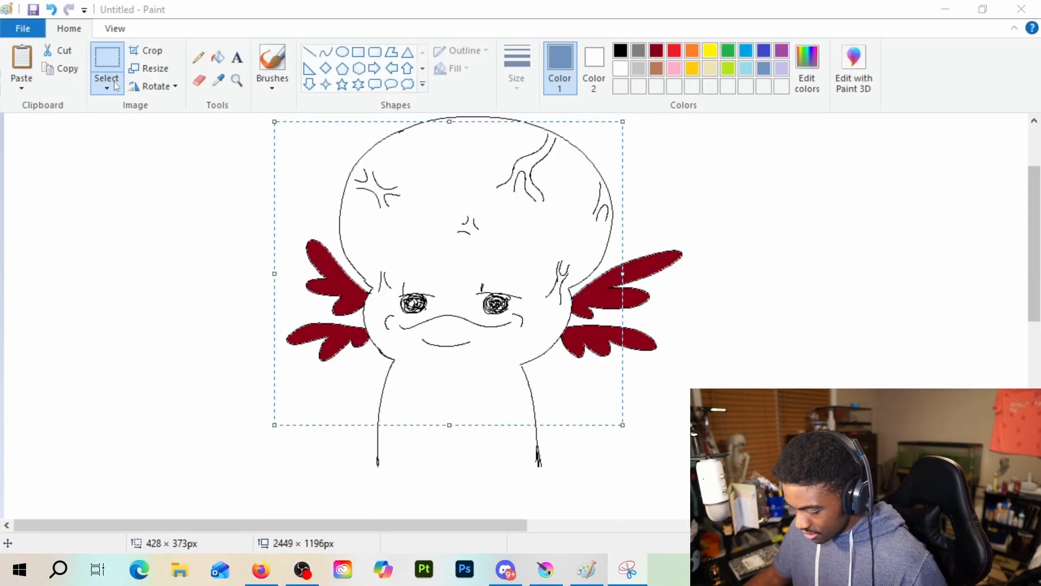
{"action": "left_click", "coordinate": [182, 231]}
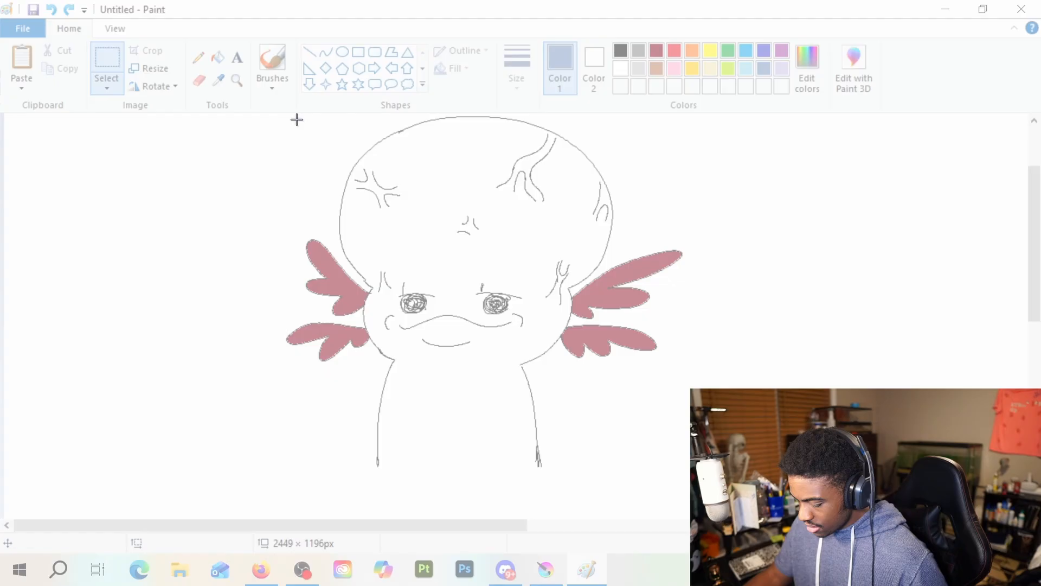
Try to capture the character's head and gills in a rectangular snip, and start a new snip
{"action": "mouse_move", "coordinate": [296, 119]}
{"action": "left_mouse_down"}
{"action": "mouse_move", "coordinate": [524, 152]}
{"action": "mouse_move", "coordinate": [657, 328]}
{"action": "left_mouse_up"}
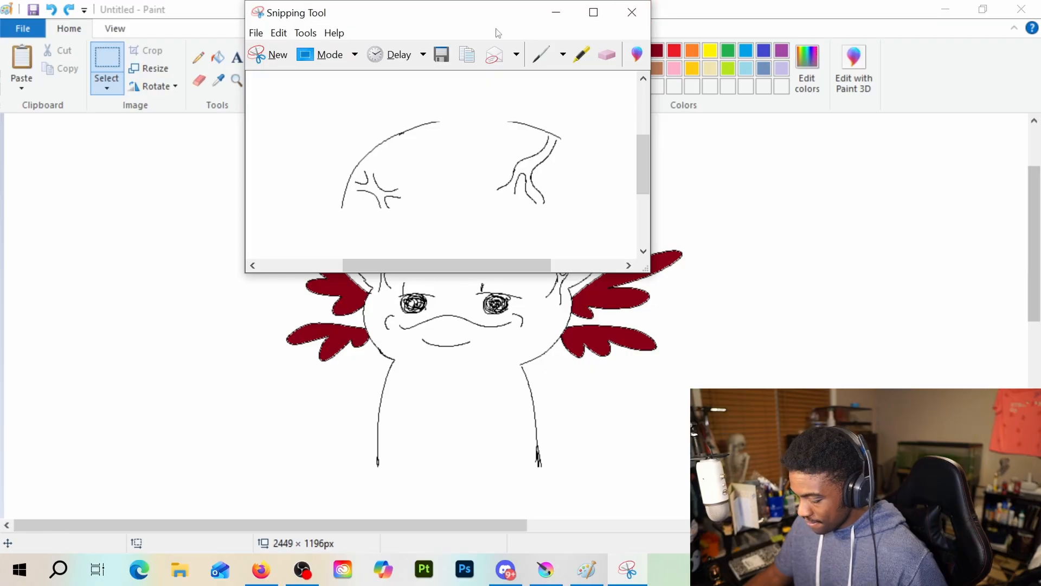
{"action": "left_click", "coordinate": [281, 56]}
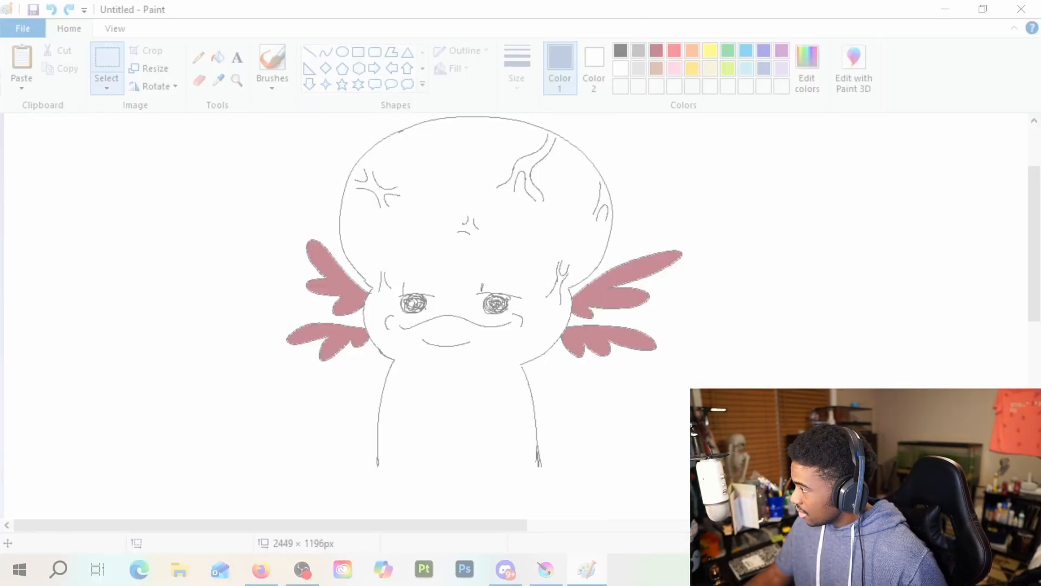
{"action": "scroll", "coordinate": [352, 326], "scroll_direction": "up", "scroll_amount": 1}
{"action": "scroll", "coordinate": [352, 326], "scroll_direction": "down", "scroll_amount": 1}
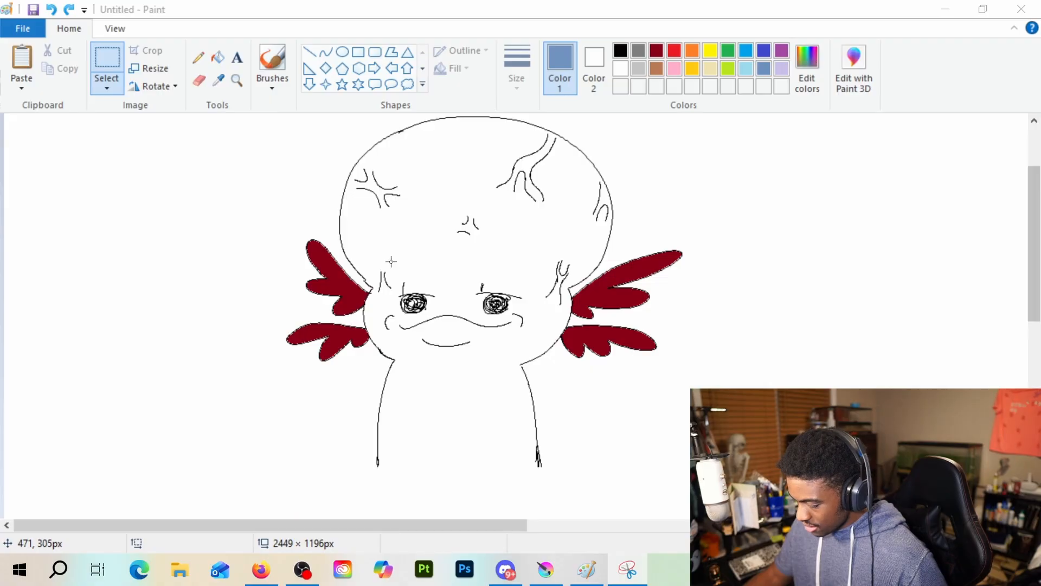
Capture the whole character, from the top of the head to the base of the body, in a rectangular snip and save it as BigBrainGolb.PNG
{"action": "left_click", "coordinate": [926, 543]}
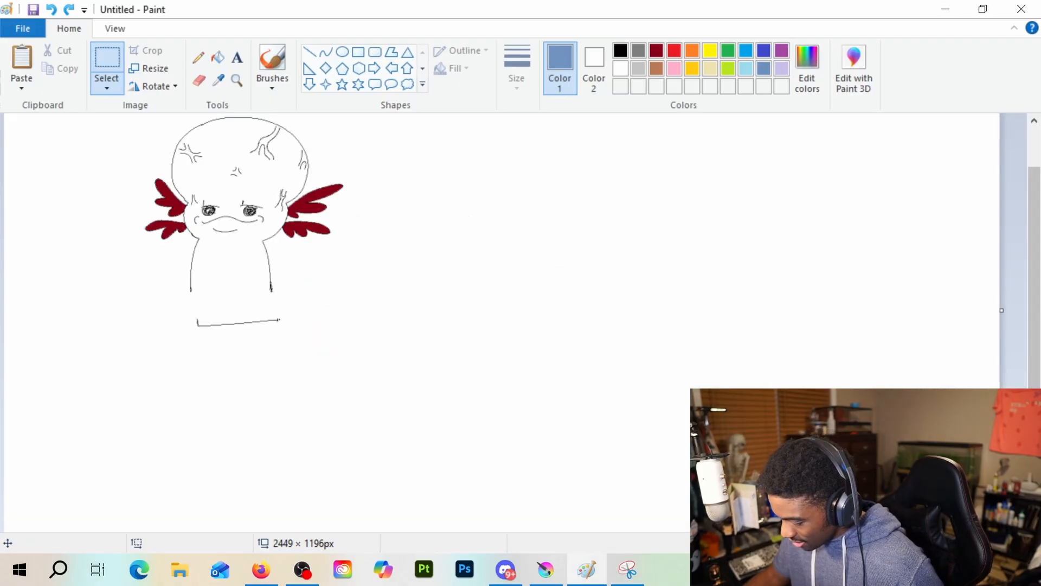
{"action": "scroll", "coordinate": [434, 321], "scroll_direction": "up", "scroll_amount": 1}
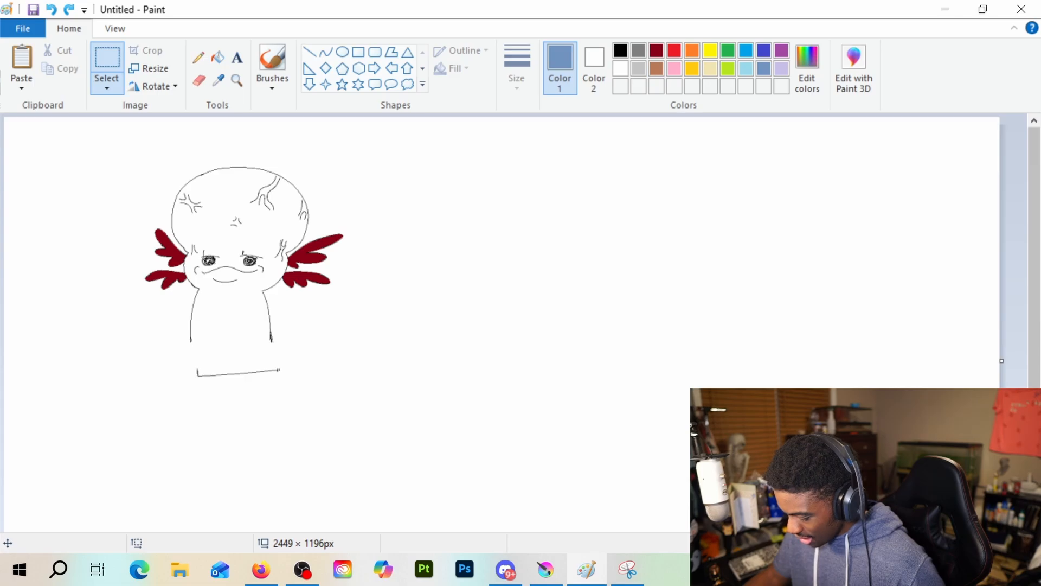
{"action": "left_click", "coordinate": [1026, 543]}
{"action": "left_click", "coordinate": [925, 543]}
{"action": "left_click", "coordinate": [1026, 543]}
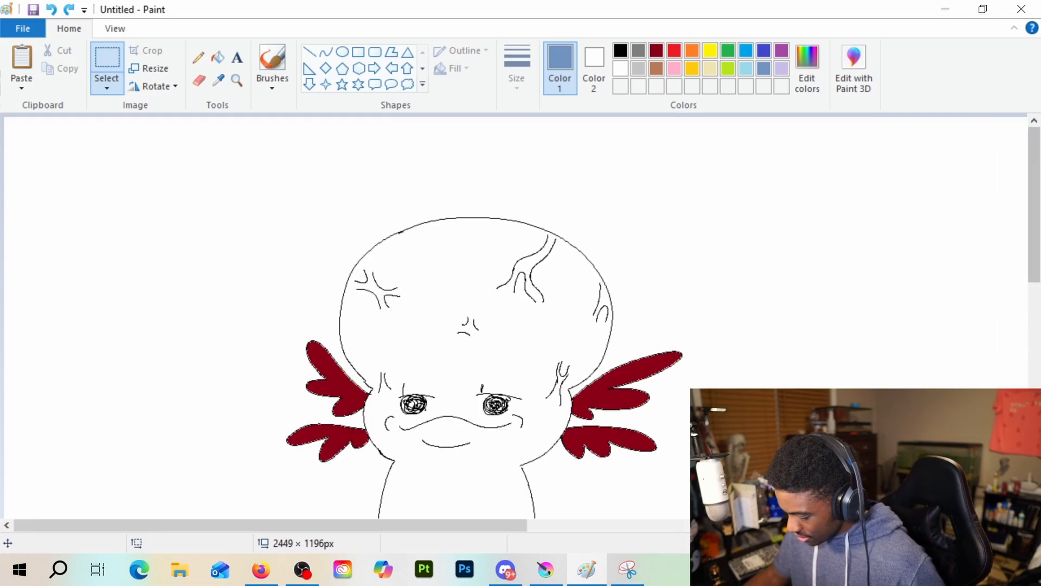
{"action": "left_click", "coordinate": [1027, 543]}
{"action": "left_click", "coordinate": [925, 543]}
{"action": "left_click", "coordinate": [926, 542]}
{"action": "left_click", "coordinate": [1027, 543]}
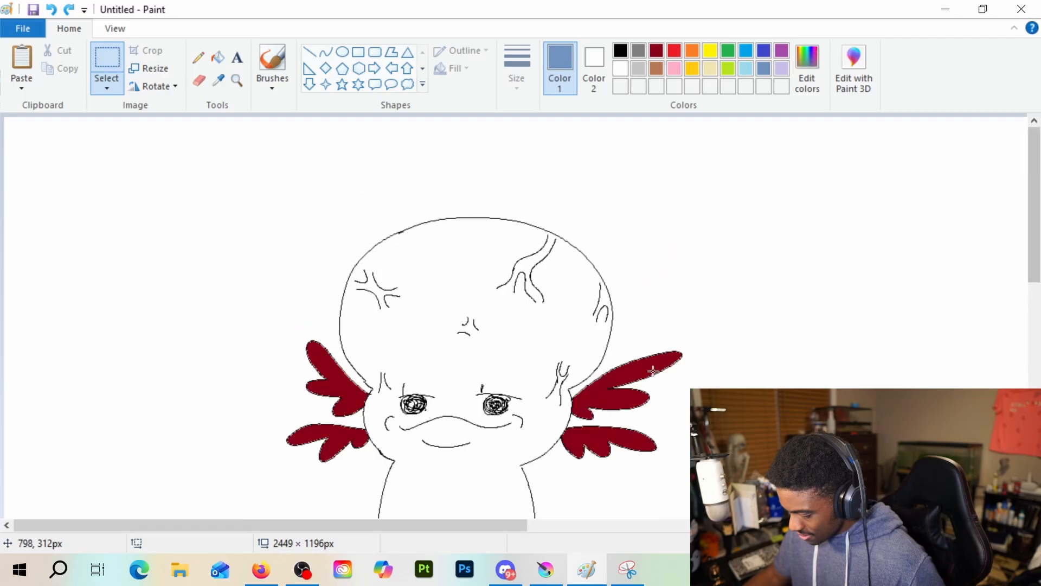
{"action": "scroll", "coordinate": [652, 371], "scroll_direction": "down", "scroll_amount": 3}
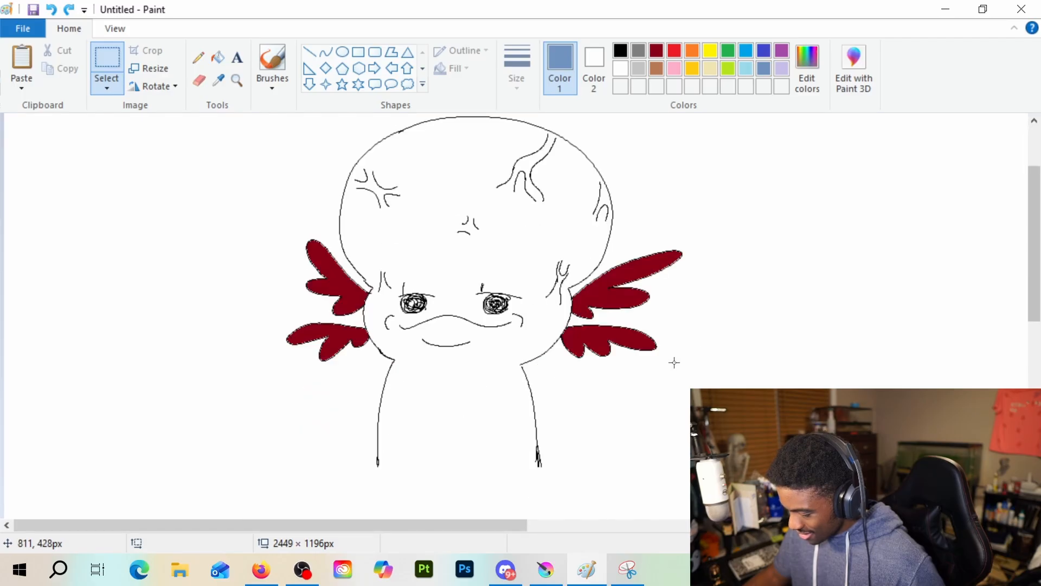
{"action": "left_click_drag", "start_coordinate": [1038, 251], "coordinate": [1038, 243]}
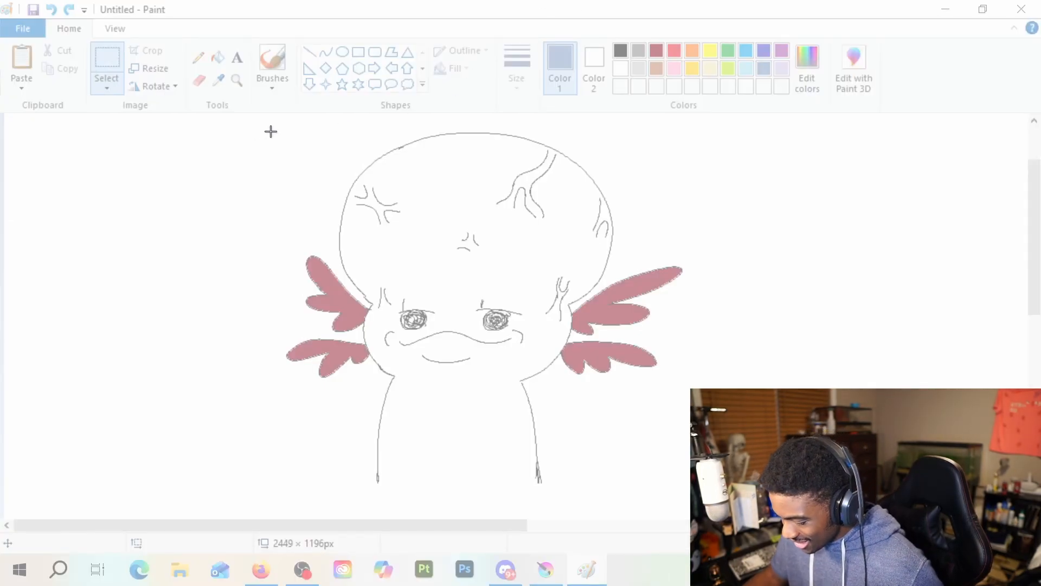
{"action": "mouse_move", "coordinate": [226, 124]}
{"action": "left_mouse_down"}
{"action": "mouse_move", "coordinate": [519, 181]}
{"action": "mouse_move", "coordinate": [678, 376]}
{"action": "mouse_move", "coordinate": [696, 483]}
{"action": "left_mouse_up"}
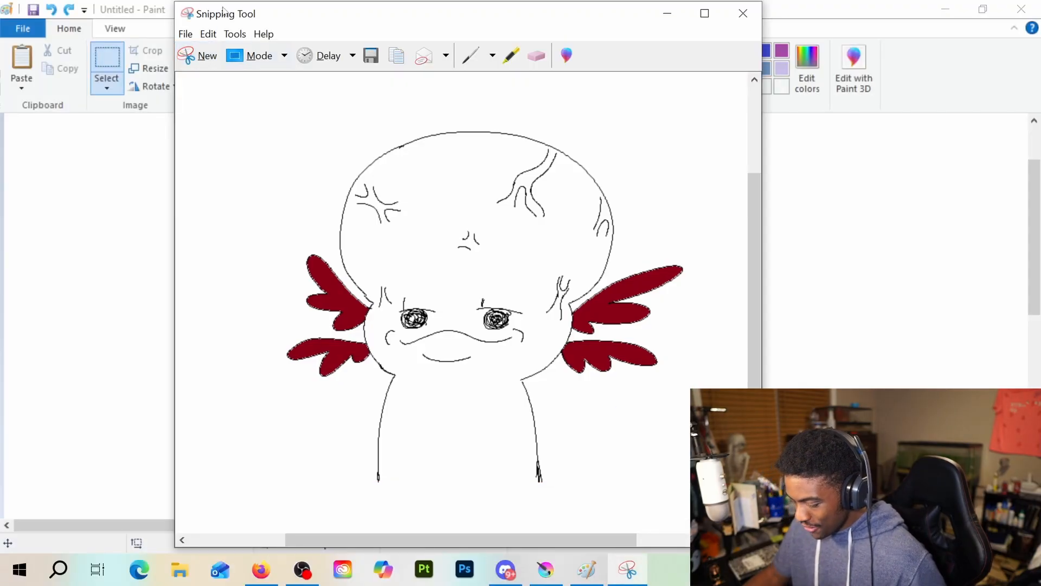
{"action": "left_click", "coordinate": [371, 55]}
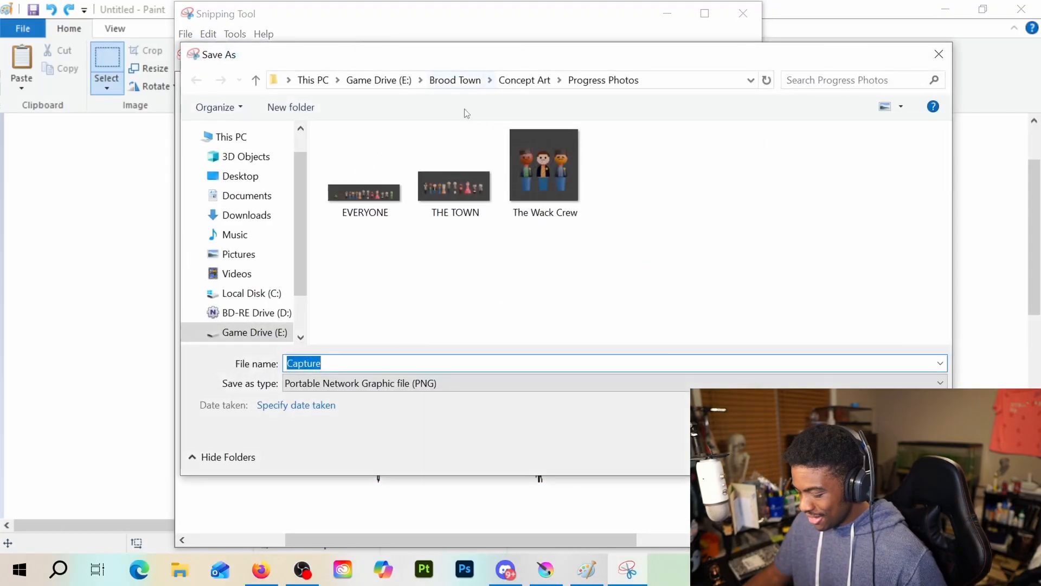
{"action": "left_click_drag", "start_coordinate": [630, 62], "coordinate": [939, 0]}
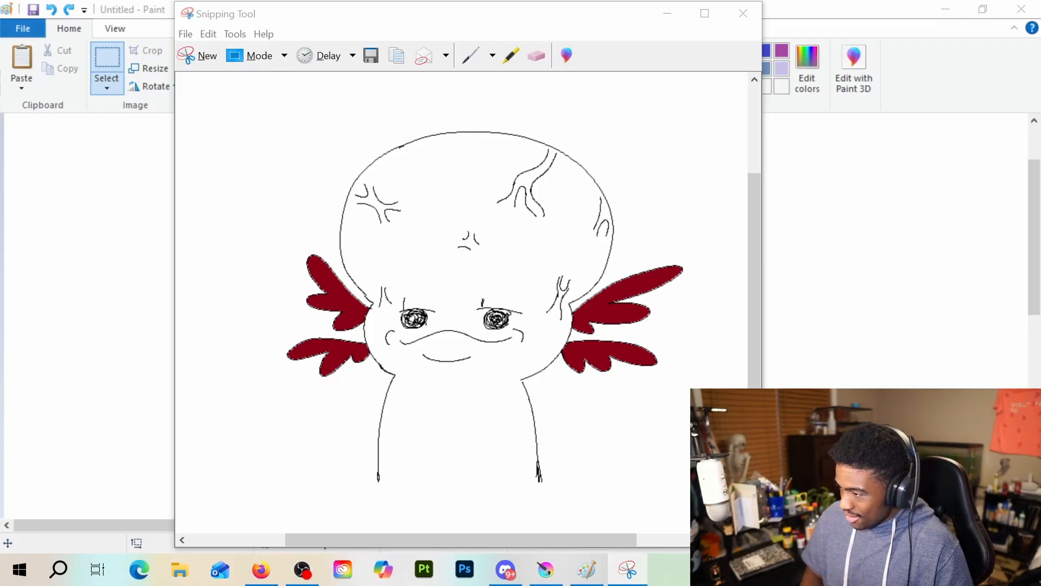
Switch to Photoshop, open BigBrainGolb.PNG, and undo the background removal on its layer
{"action": "key", "text": "alt+Tab"}
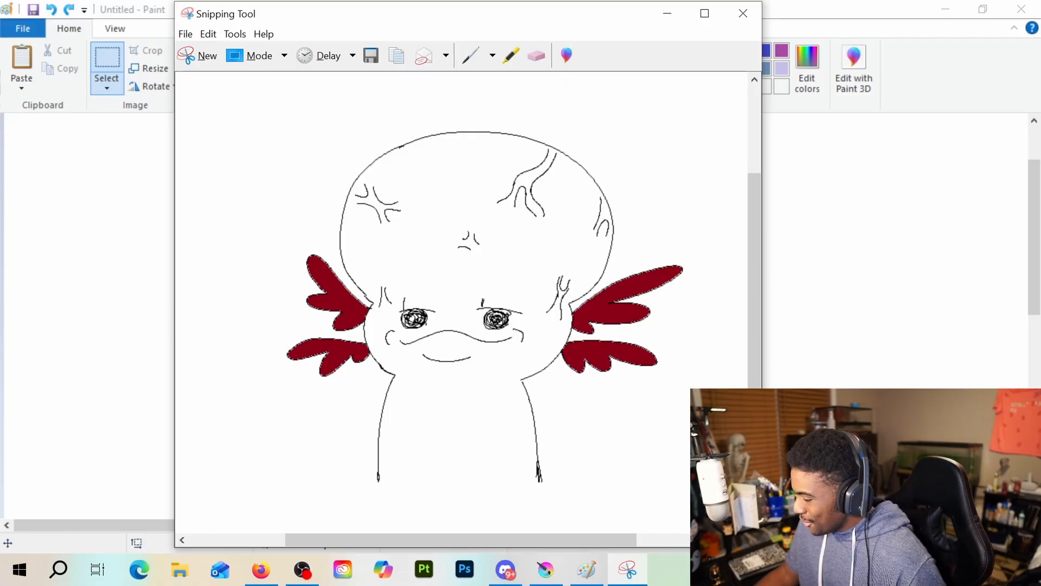
{"action": "key", "text": "alt+Tab"}
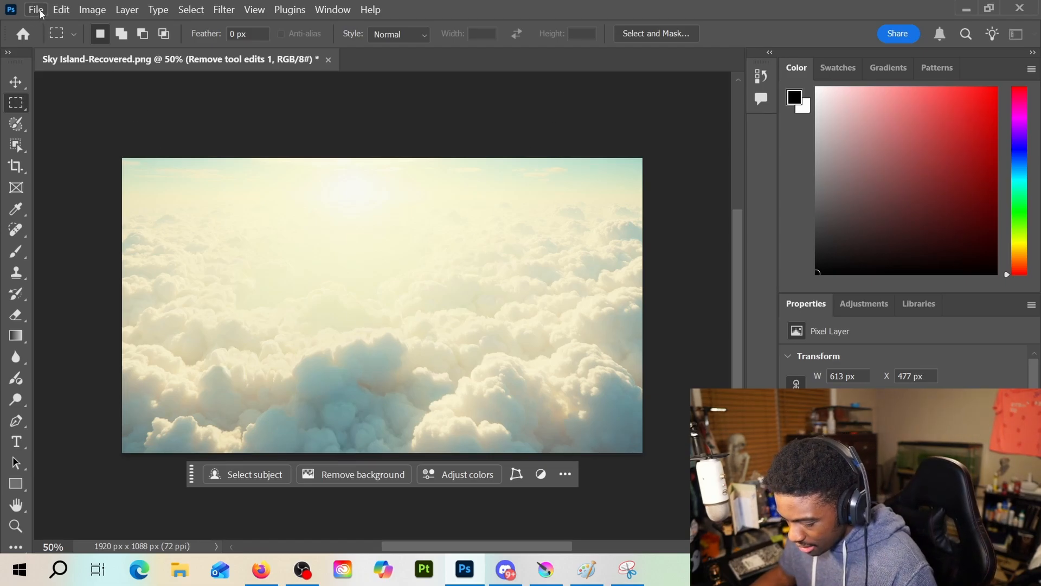
{"action": "left_click", "coordinate": [38, 9]}
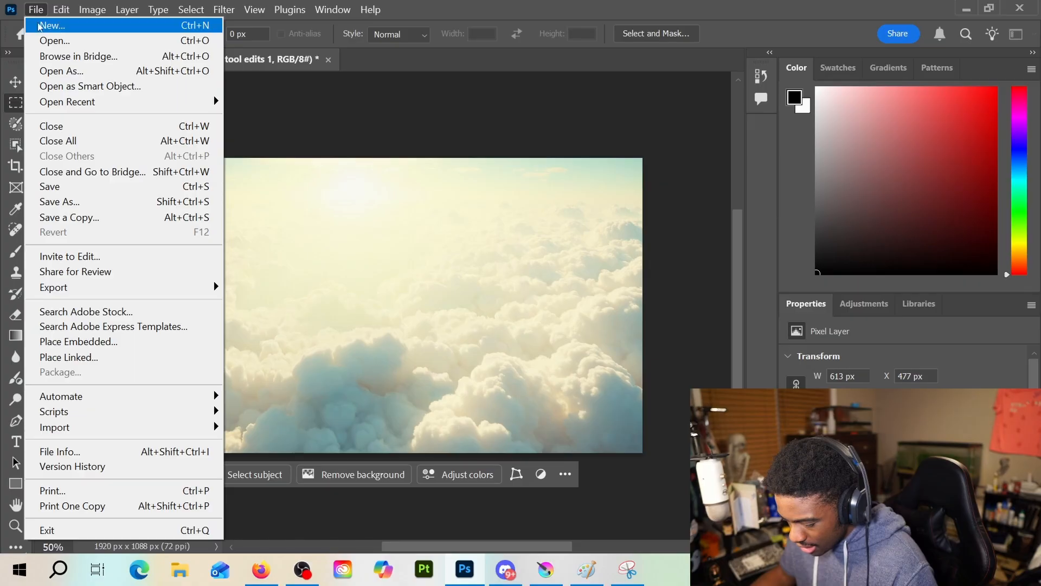
{"action": "left_click", "coordinate": [49, 40]}
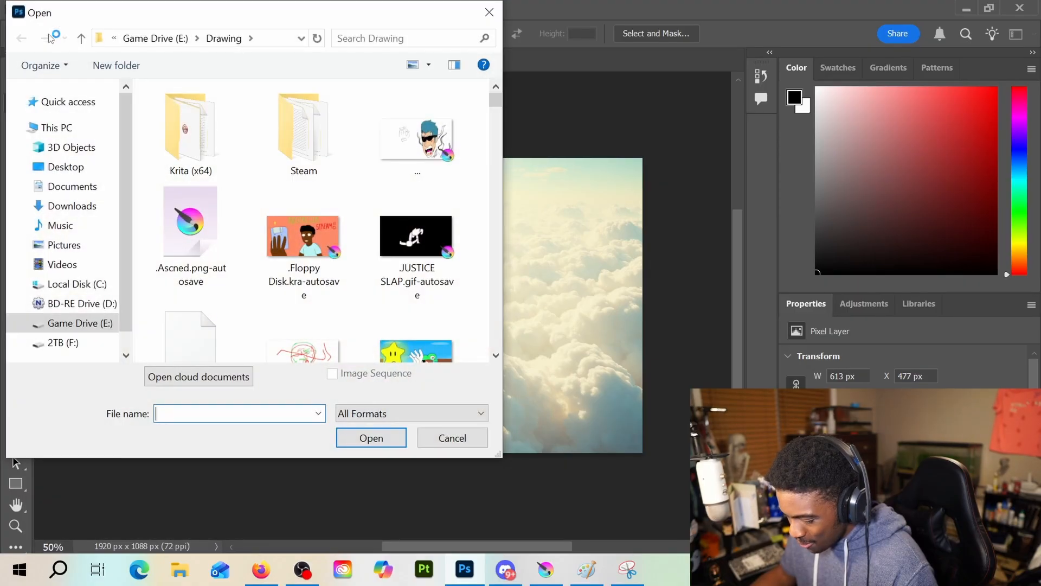
{"action": "left_click_drag", "start_coordinate": [317, 21], "coordinate": [637, 0]}
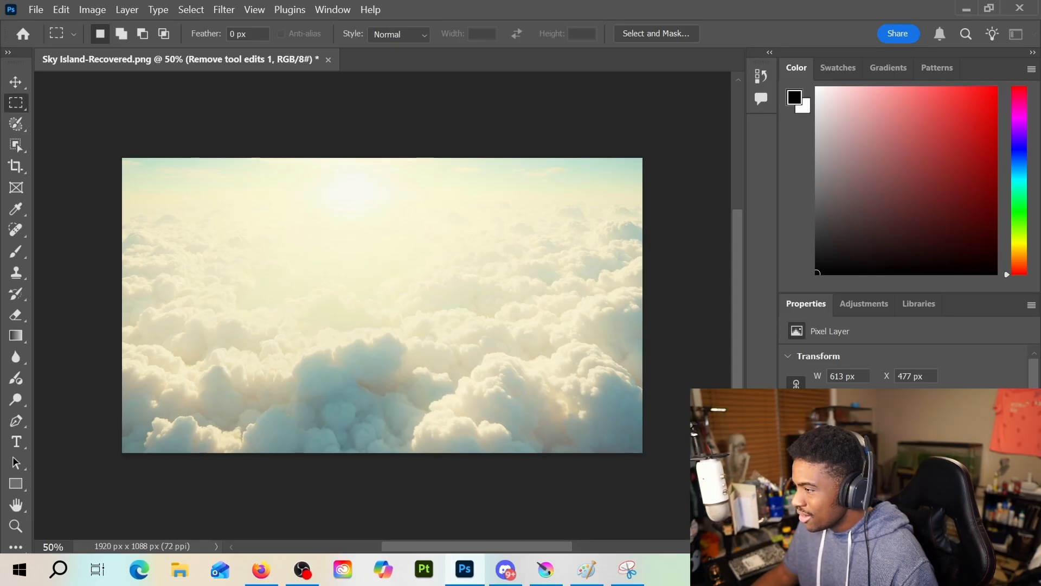
{"action": "key", "text": "Return"}
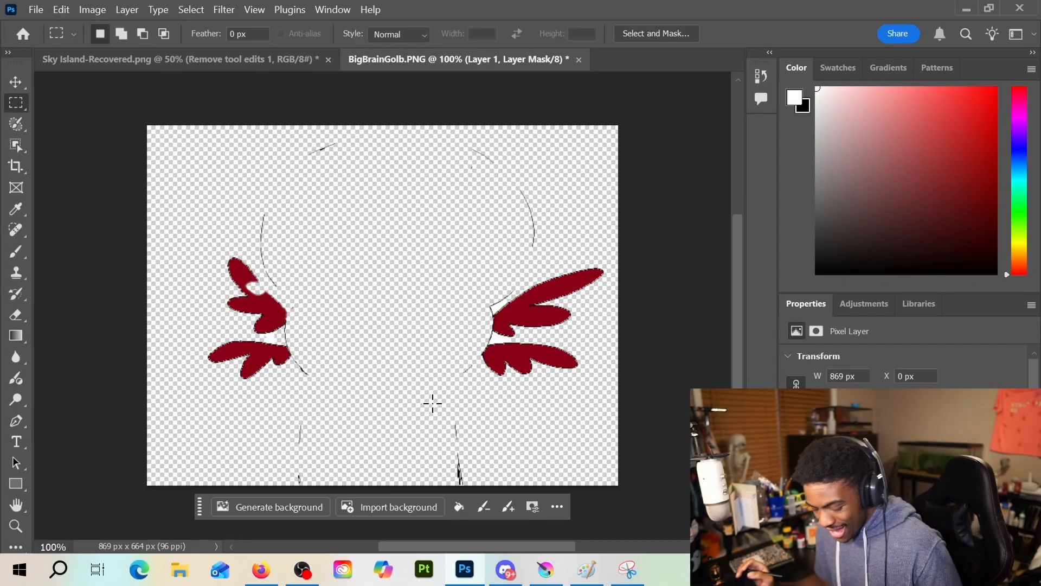
{"action": "key", "text": "ctrl+z"}
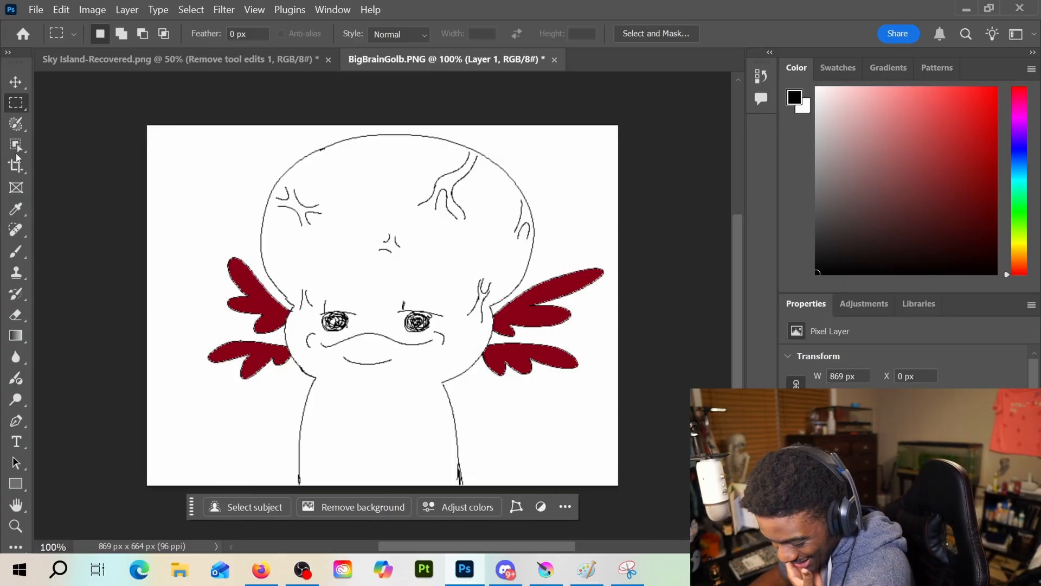
Try painting a selection across the drawing with the Selection Brush at size 200, and deselect it
{"action": "left_click", "coordinate": [18, 124]}
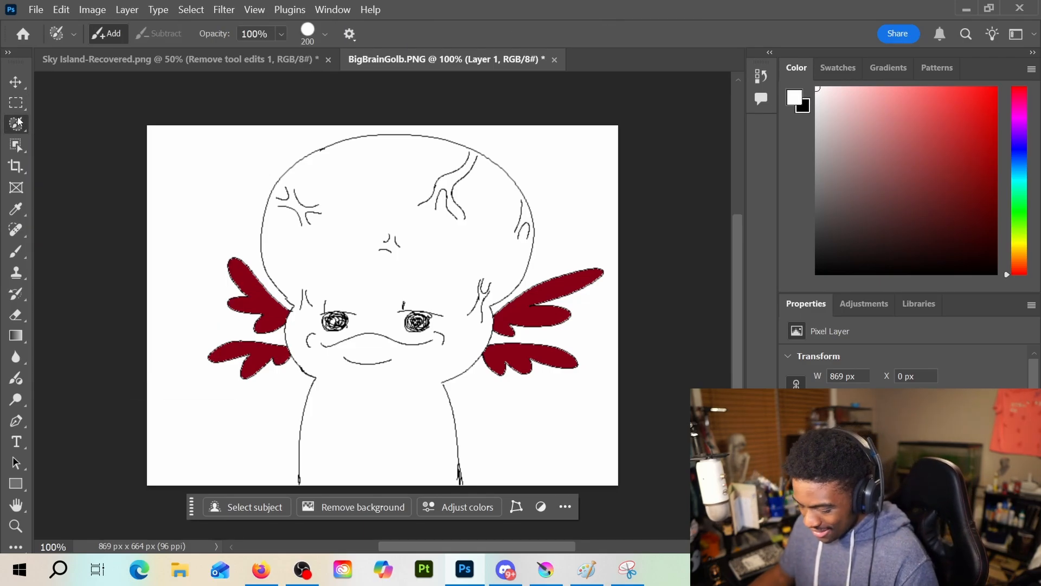
{"action": "left_click", "coordinate": [171, 165]}
{"action": "mouse_move", "coordinate": [205, 147]}
{"action": "left_mouse_down"}
{"action": "mouse_move", "coordinate": [166, 214]}
{"action": "mouse_move", "coordinate": [146, 315]}
{"action": "mouse_move", "coordinate": [150, 424]}
{"action": "mouse_move", "coordinate": [170, 467]}
{"action": "mouse_move", "coordinate": [132, 294]}
{"action": "mouse_move", "coordinate": [174, 134]}
{"action": "mouse_move", "coordinate": [190, 146]}
{"action": "mouse_move", "coordinate": [278, 97]}
{"action": "mouse_move", "coordinate": [417, 74]}
{"action": "mouse_move", "coordinate": [540, 90]}
{"action": "mouse_move", "coordinate": [596, 133]}
{"action": "mouse_move", "coordinate": [624, 175]}
{"action": "mouse_move", "coordinate": [642, 236]}
{"action": "mouse_move", "coordinate": [577, 397]}
{"action": "mouse_move", "coordinate": [573, 296]}
{"action": "mouse_move", "coordinate": [632, 414]}
{"action": "left_mouse_up"}
{"action": "key", "text": "ctrl+d"}
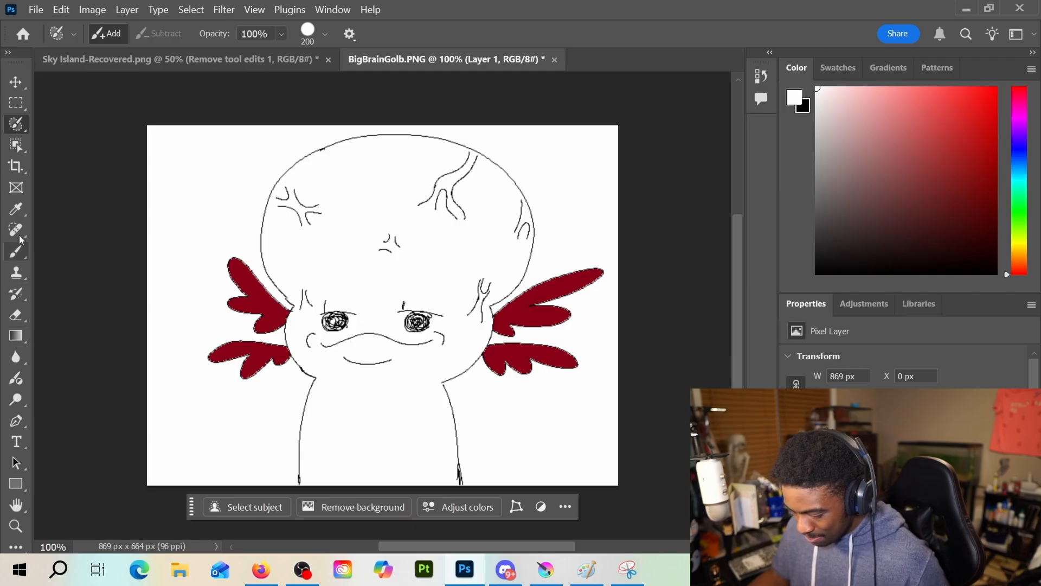
Try a small freehand Lasso selection in the white background beside the head, and clear it
{"action": "right_click", "coordinate": [17, 126]}
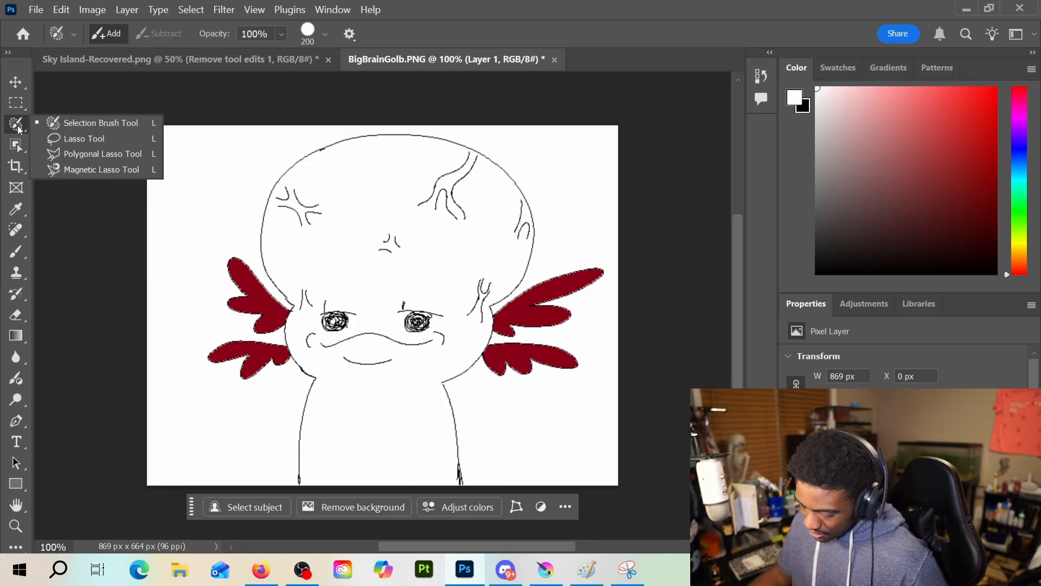
{"action": "left_click", "coordinate": [110, 139]}
{"action": "scroll", "coordinate": [223, 218], "scroll_direction": "up", "scroll_amount": 1}
{"action": "left_click_drag", "start_coordinate": [223, 218], "coordinate": [232, 227]}
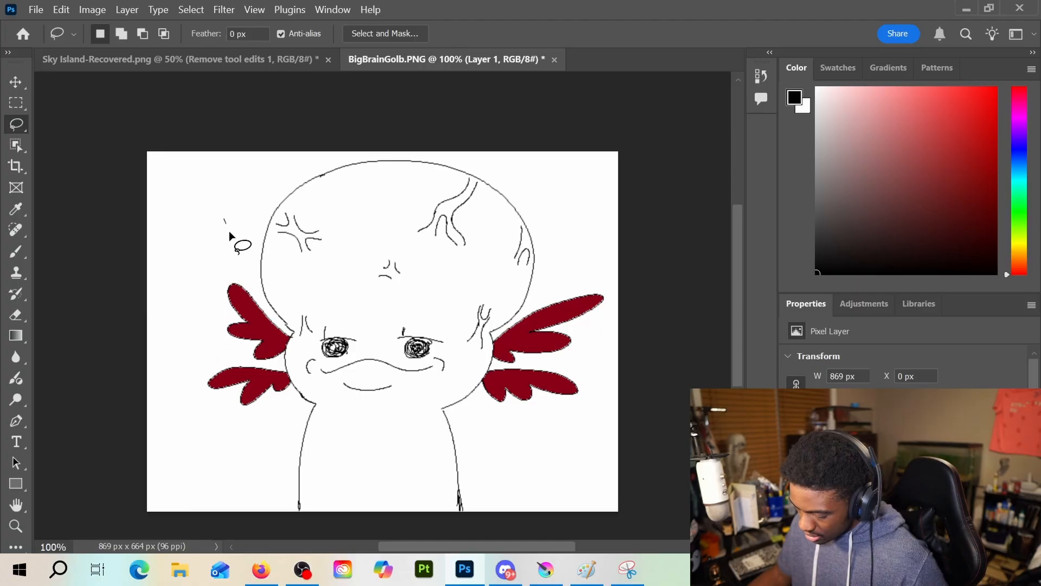
{"action": "left_click", "coordinate": [192, 270]}
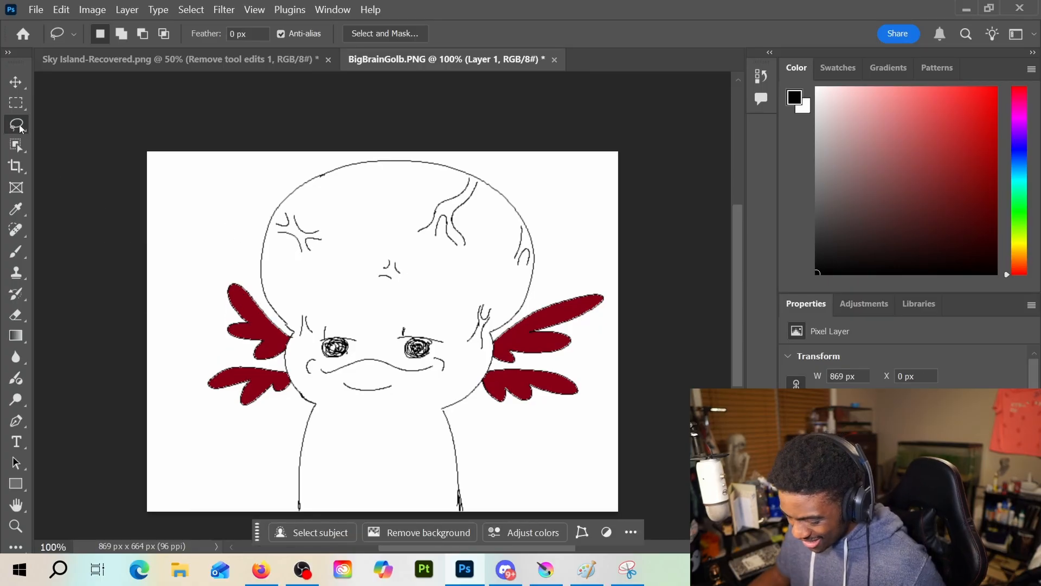
{"action": "right_click", "coordinate": [18, 126]}
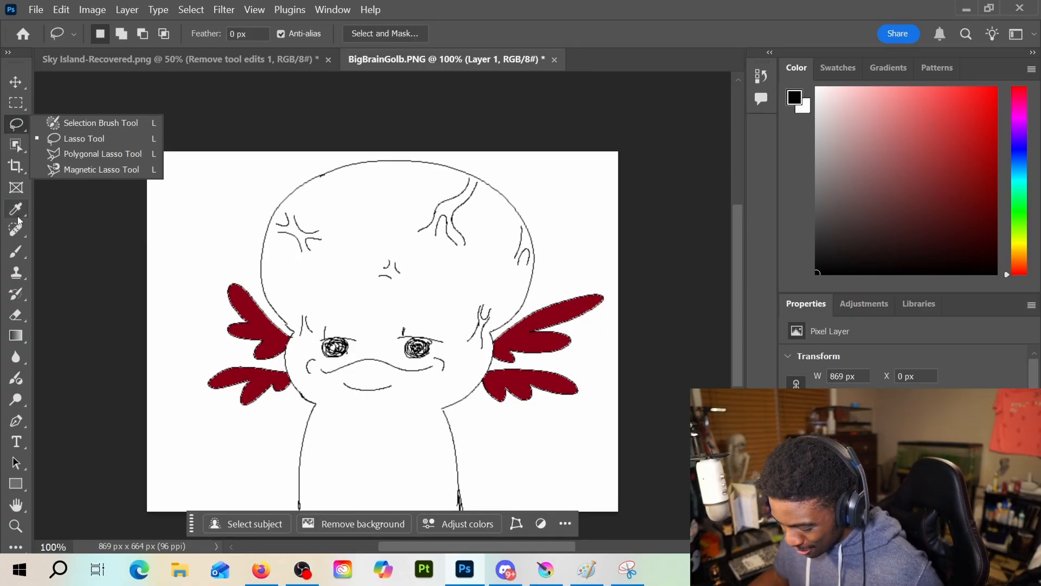
{"action": "scroll", "coordinate": [19, 221], "scroll_direction": "down", "scroll_amount": 1}
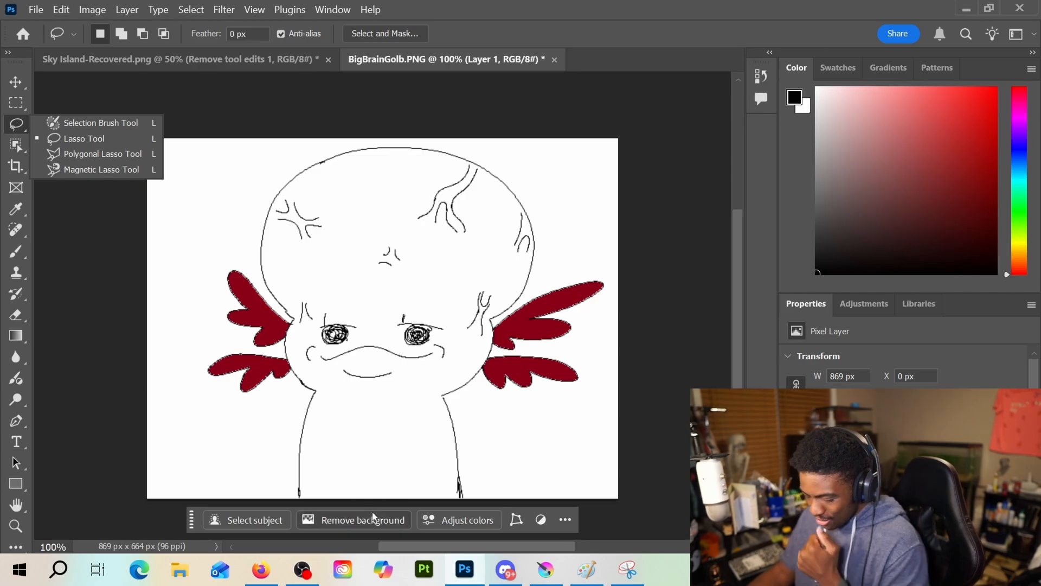
Switch to Krita and create a new 4096 x 4096 px document at 300 pixels per inch
{"action": "left_click", "coordinate": [542, 578]}
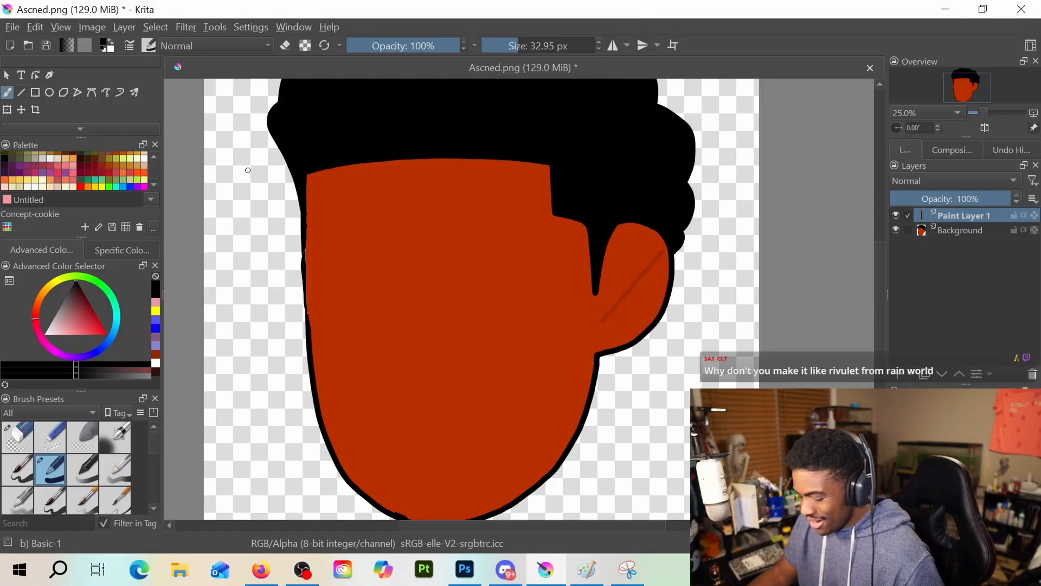
{"action": "left_click", "coordinate": [16, 30]}
{"action": "mouse_move", "coordinate": [55, 83]}
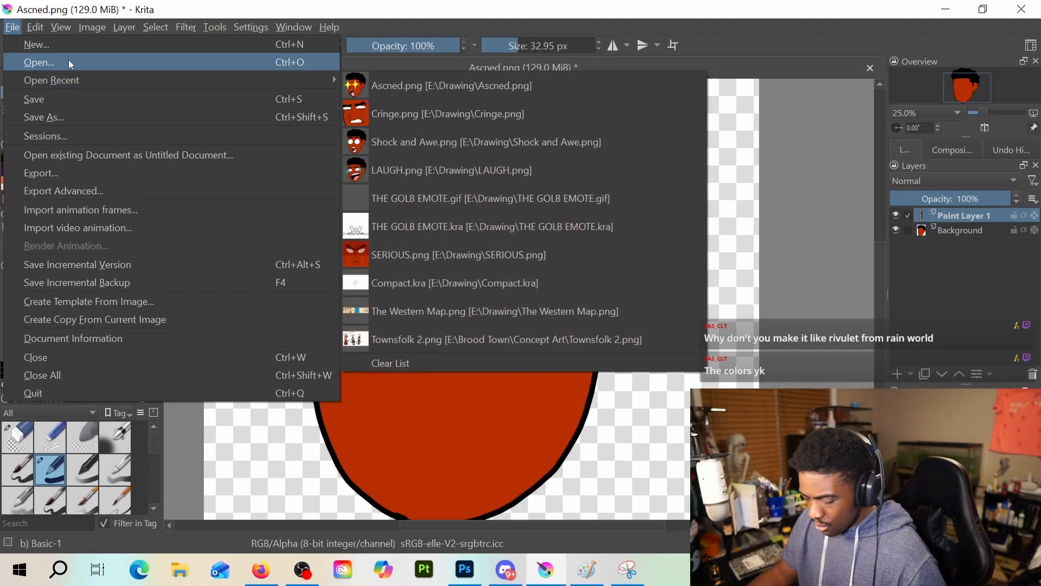
{"action": "left_click", "coordinate": [70, 44]}
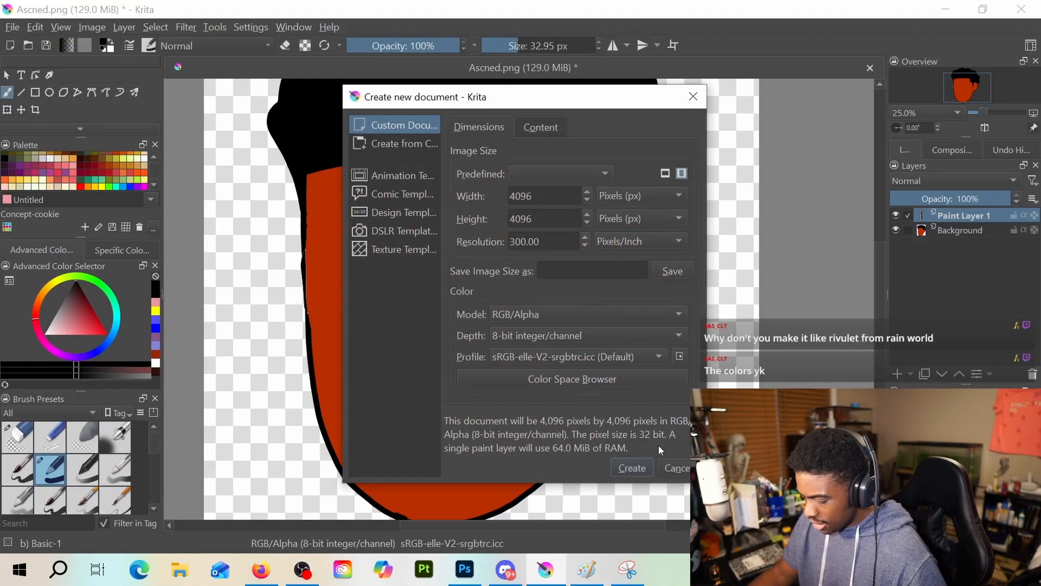
{"action": "left_click", "coordinate": [636, 468]}
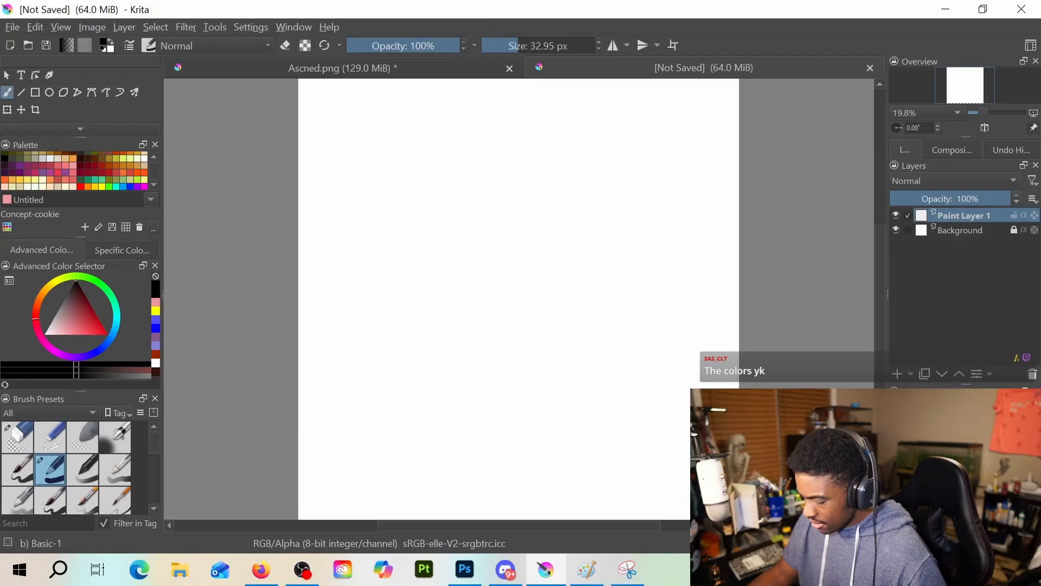
Bring BigBrainGolb.PNG from its folder into the blank document as a new layer
{"action": "left_click", "coordinate": [12, 27]}
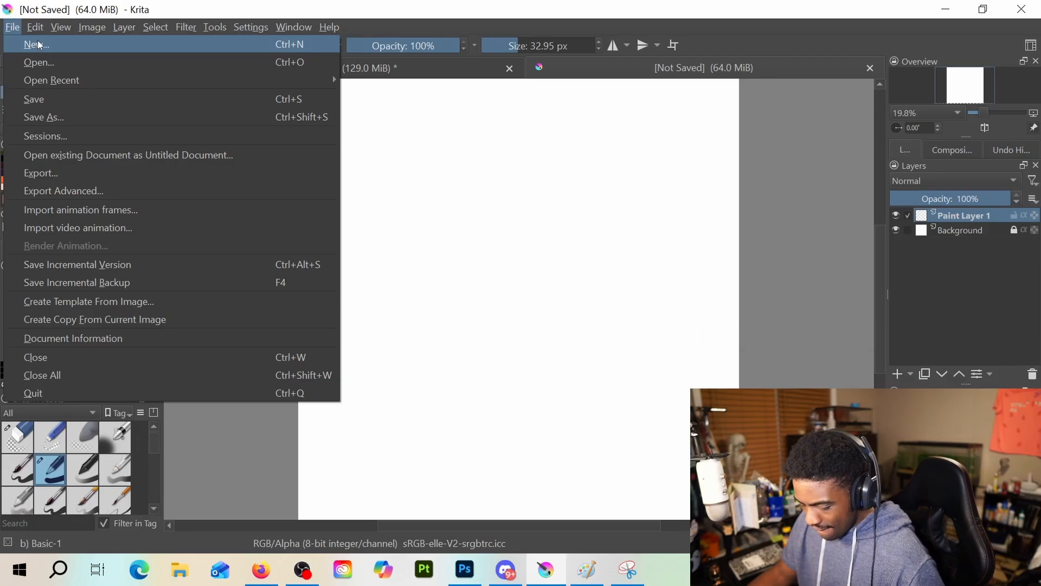
{"action": "left_click", "coordinate": [176, 572]}
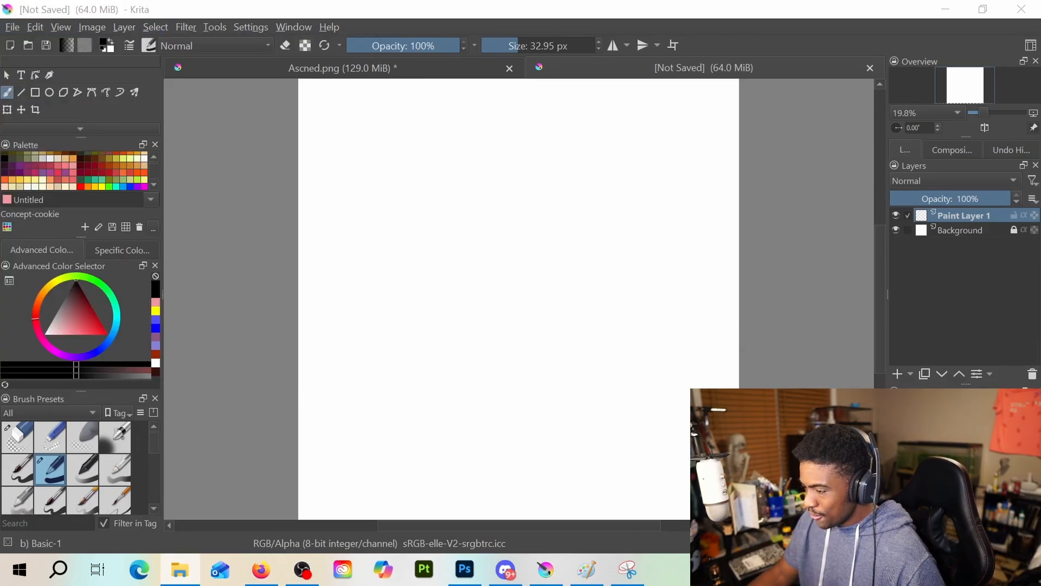
{"action": "left_click_drag", "start_coordinate": [735, 160], "coordinate": [487, 399]}
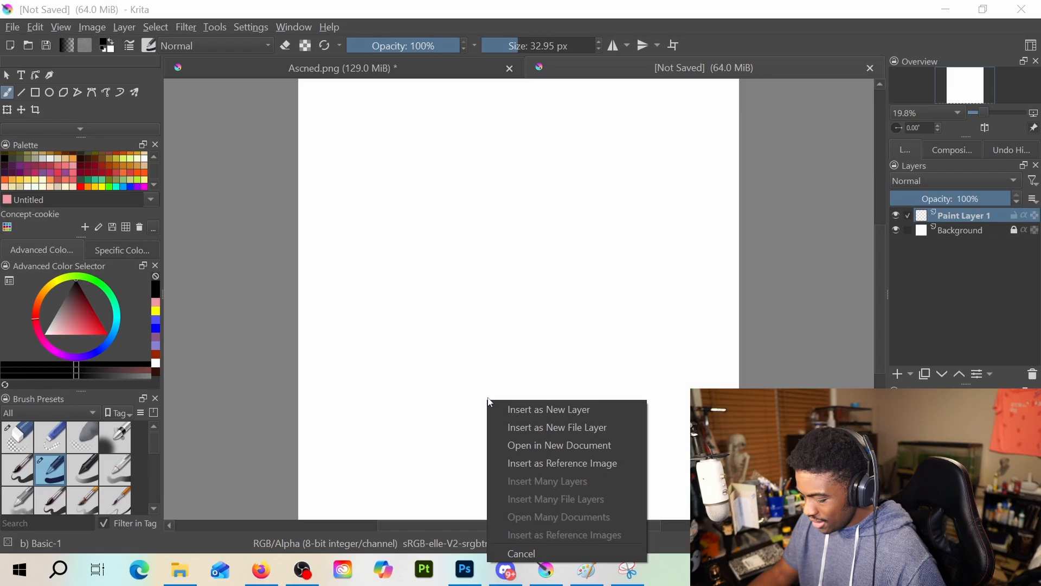
{"action": "left_click", "coordinate": [541, 410]}
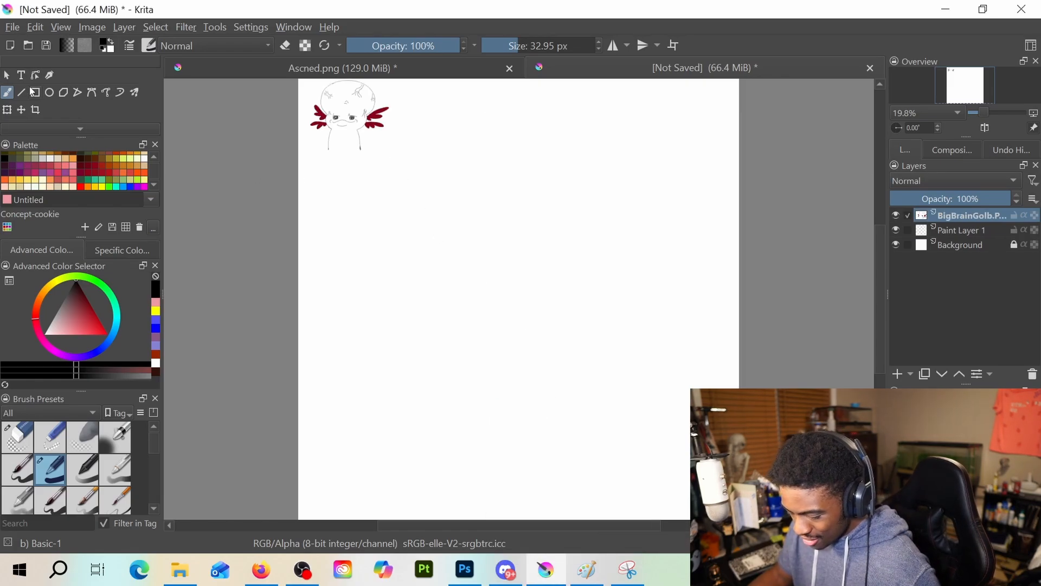
Scale up the BigBrainGolb.PNG layer and position it so the character spans the canvas width with its body at the lower edge
{"action": "left_click", "coordinate": [8, 109]}
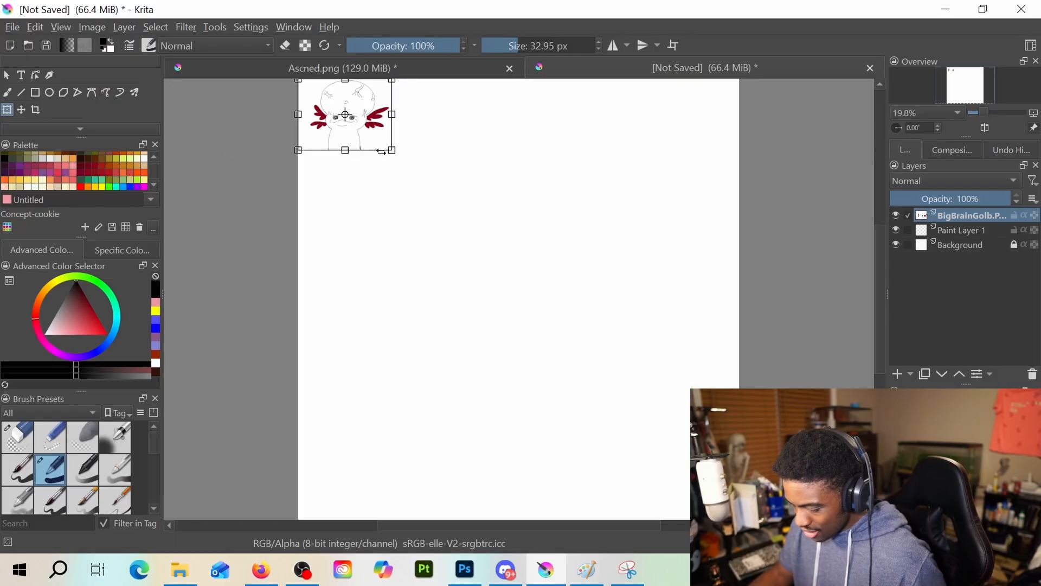
{"action": "mouse_move", "coordinate": [390, 153]}
{"action": "left_mouse_down"}
{"action": "mouse_move", "coordinate": [548, 277]}
{"action": "mouse_move", "coordinate": [651, 423]}
{"action": "mouse_move", "coordinate": [844, 497]}
{"action": "left_mouse_up"}
{"action": "scroll", "coordinate": [692, 338], "scroll_direction": "down", "scroll_amount": 1}
{"action": "scroll", "coordinate": [692, 337], "scroll_direction": "down", "scroll_amount": 1}
{"action": "mouse_move", "coordinate": [690, 333]}
{"action": "left_mouse_down"}
{"action": "mouse_move", "coordinate": [657, 333]}
{"action": "mouse_move", "coordinate": [643, 296]}
{"action": "mouse_move", "coordinate": [657, 311]}
{"action": "left_mouse_up"}
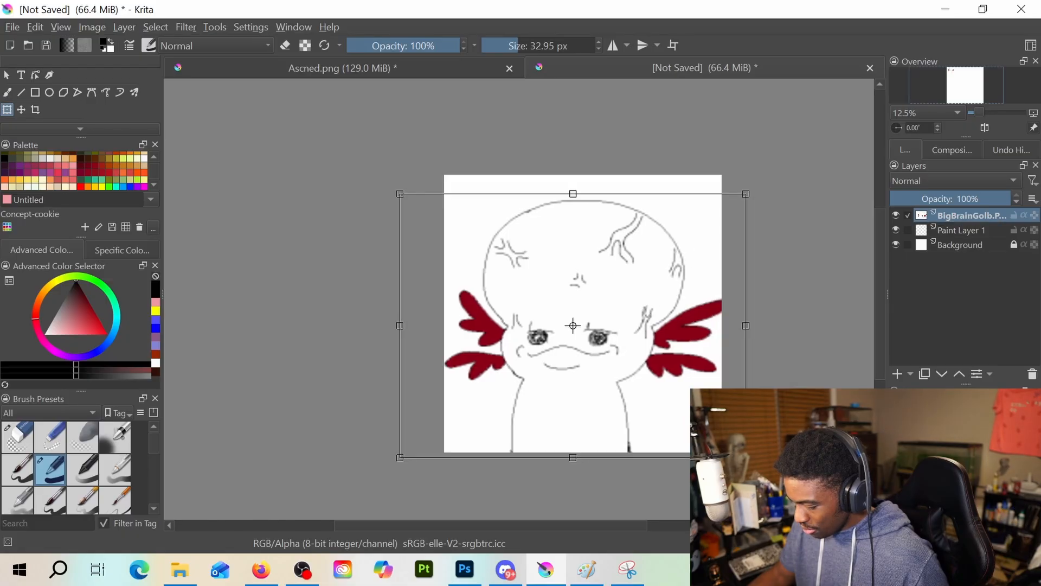
{"action": "left_click_drag", "start_coordinate": [745, 457], "coordinate": [723, 439]}
{"action": "left_click_drag", "start_coordinate": [622, 313], "coordinate": [633, 329]}
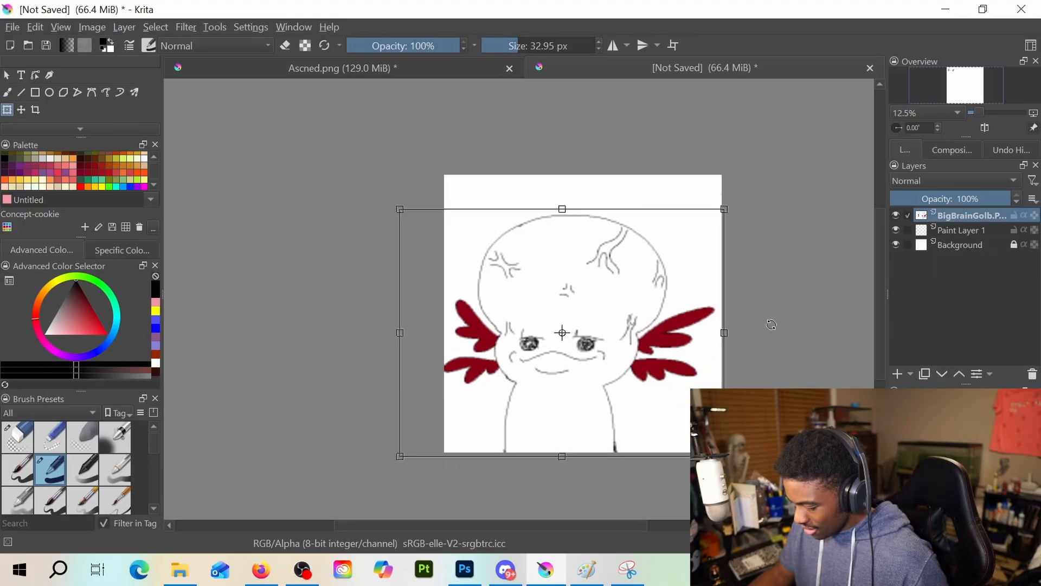
{"action": "scroll", "coordinate": [772, 324], "scroll_direction": "up", "scroll_amount": 1}
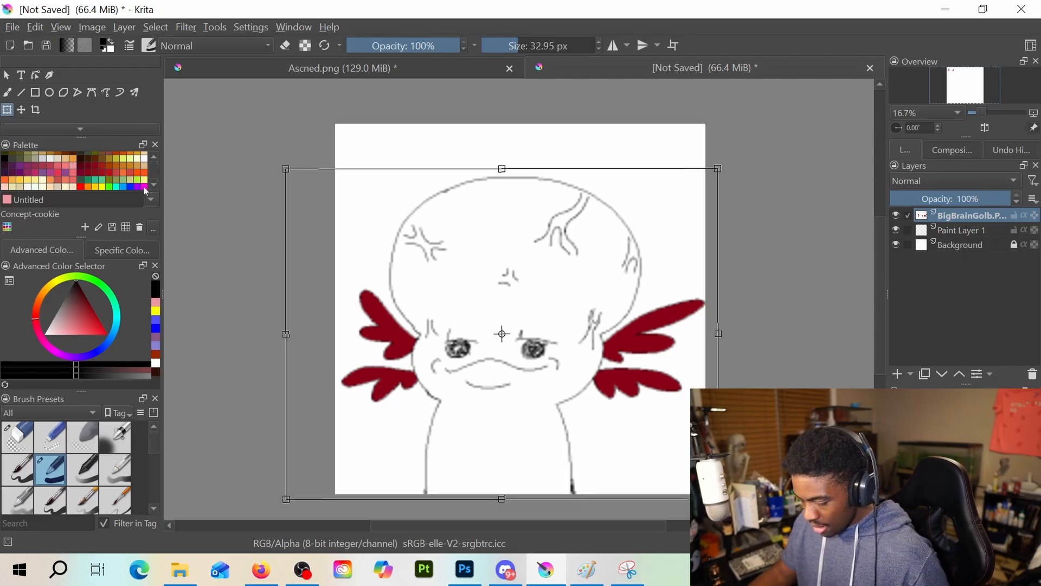
{"action": "left_click", "coordinate": [7, 92]}
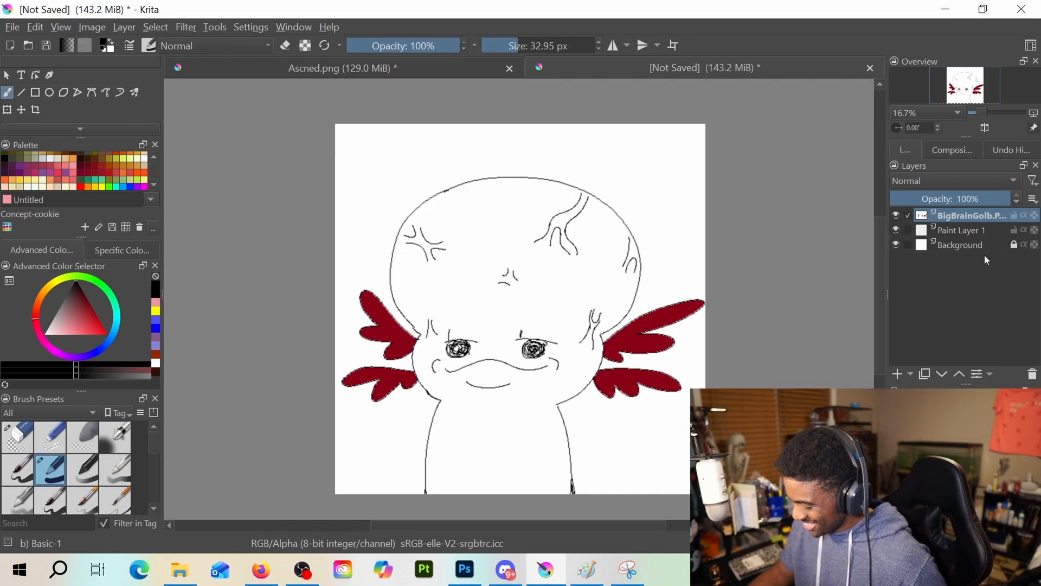
Delete the white Background layer
{"action": "left_click", "coordinate": [964, 229]}
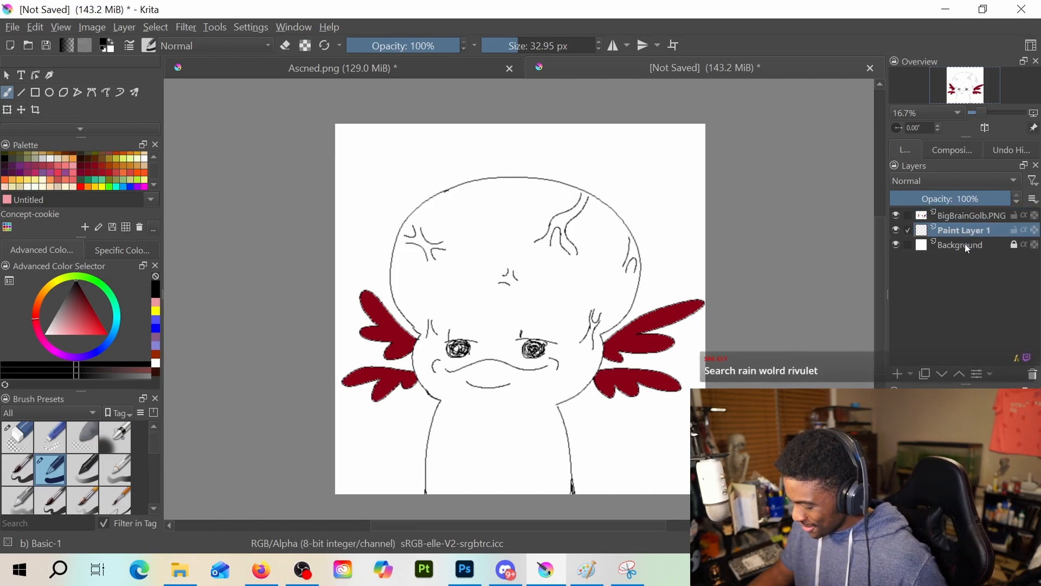
{"action": "left_click", "coordinate": [965, 246]}
{"action": "left_click", "coordinate": [1034, 374]}
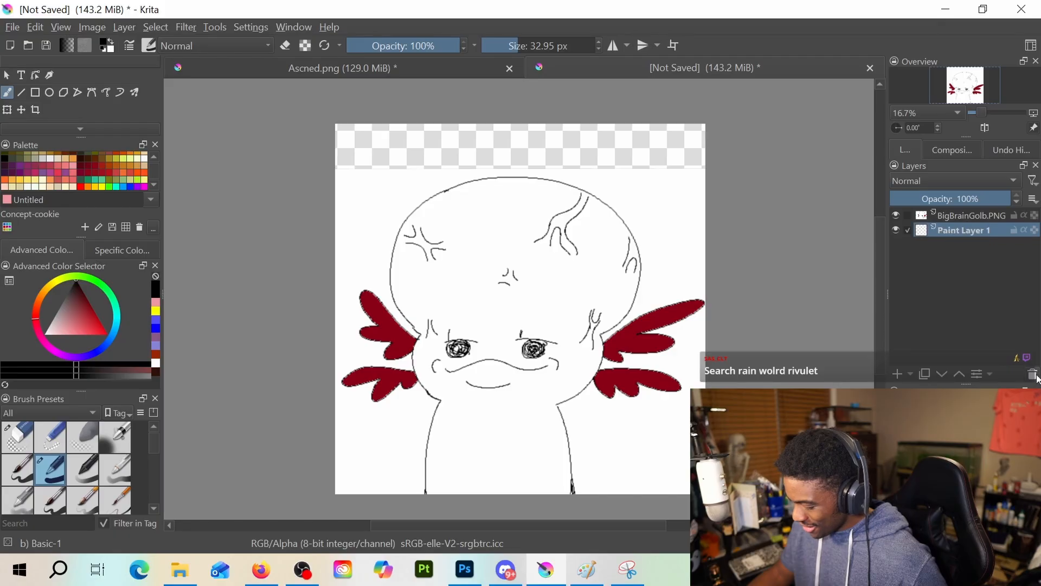
Select the contiguous white area around the character on the BigBrainGolb.PNG layer
{"action": "left_click", "coordinate": [961, 216]}
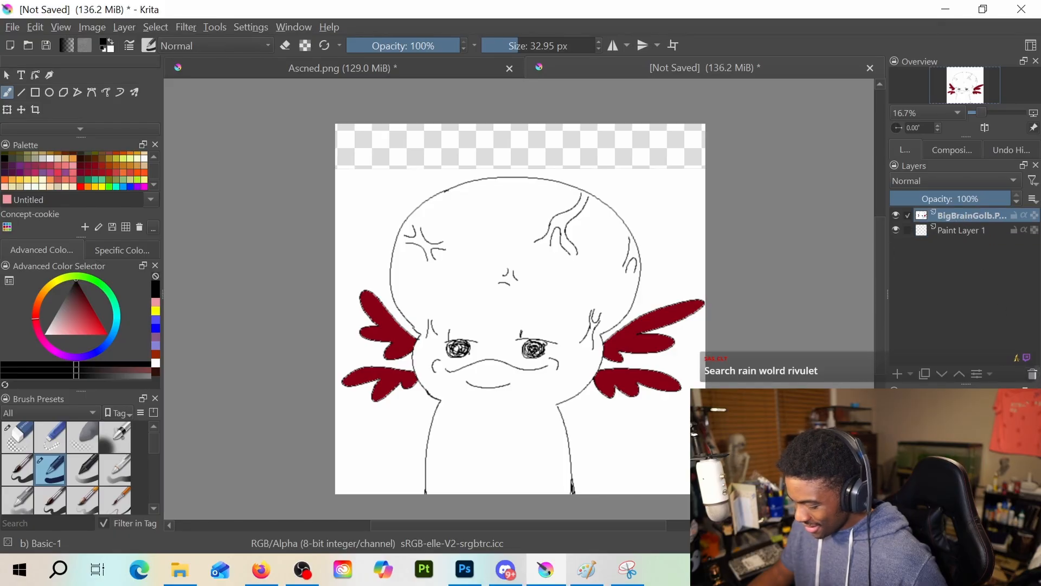
{"action": "scroll", "coordinate": [41, 95], "scroll_direction": "down", "scroll_amount": 4}
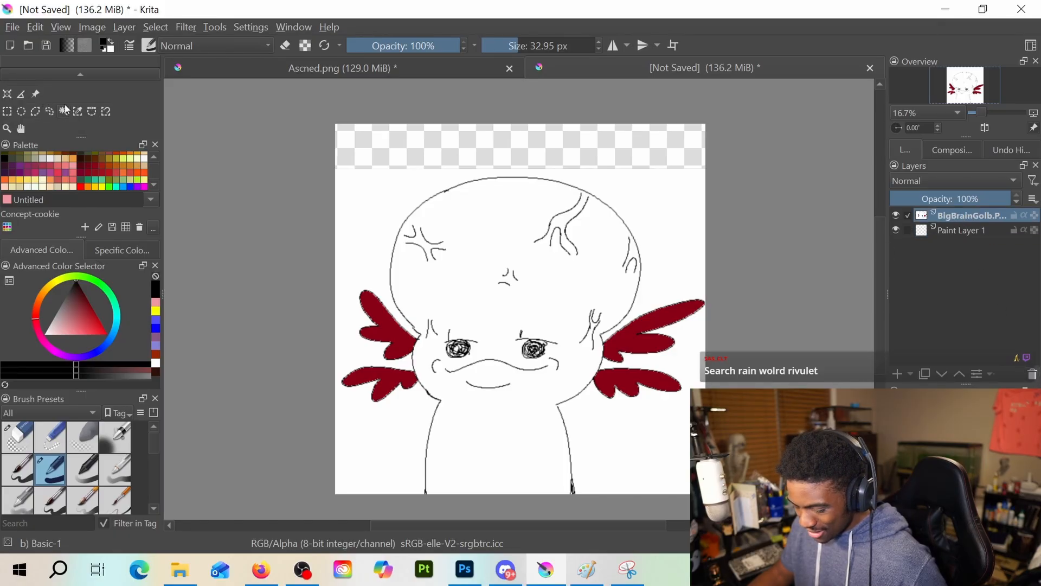
{"action": "left_click", "coordinate": [64, 111]}
{"action": "left_click", "coordinate": [373, 255]}
{"action": "scroll", "coordinate": [379, 258], "scroll_direction": "up", "scroll_amount": 2}
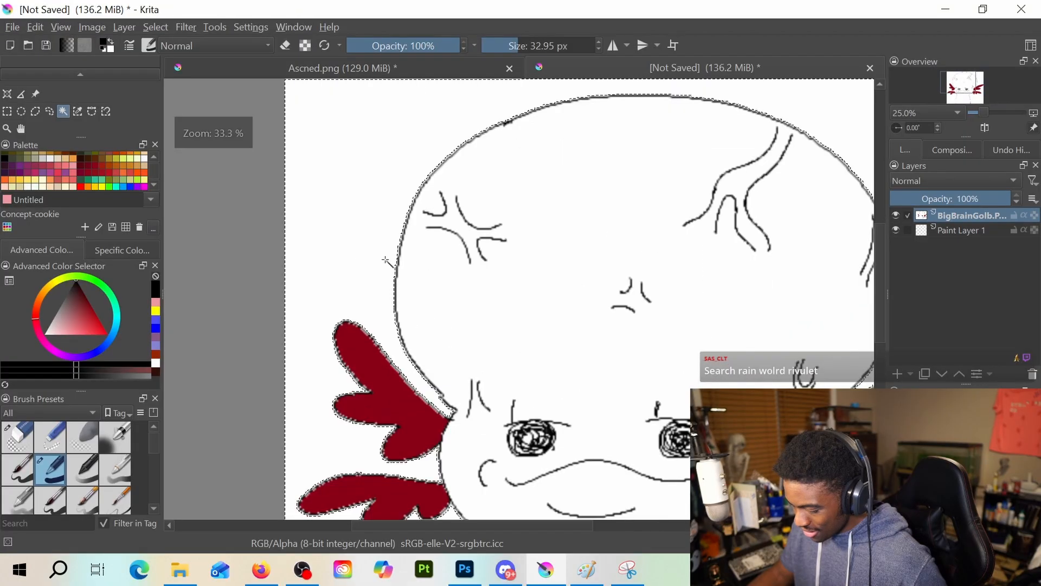
{"action": "scroll", "coordinate": [386, 261], "scroll_direction": "down", "scroll_amount": 2}
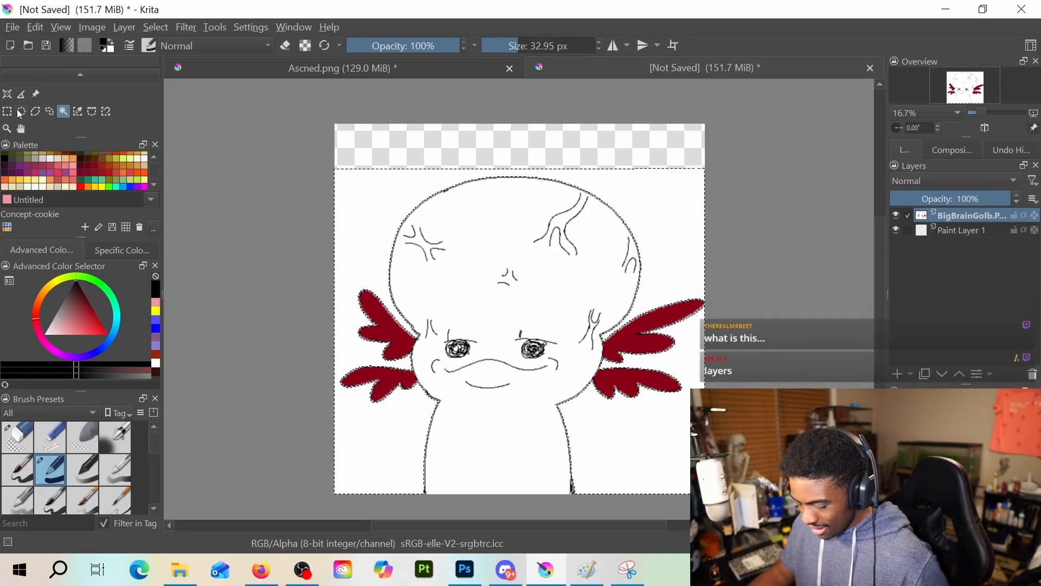
Erase the selected white background on both sides of the character with the Eraser Circle brush at 1000 px, and deselect
{"action": "scroll", "coordinate": [26, 108], "scroll_direction": "up", "scroll_amount": 3}
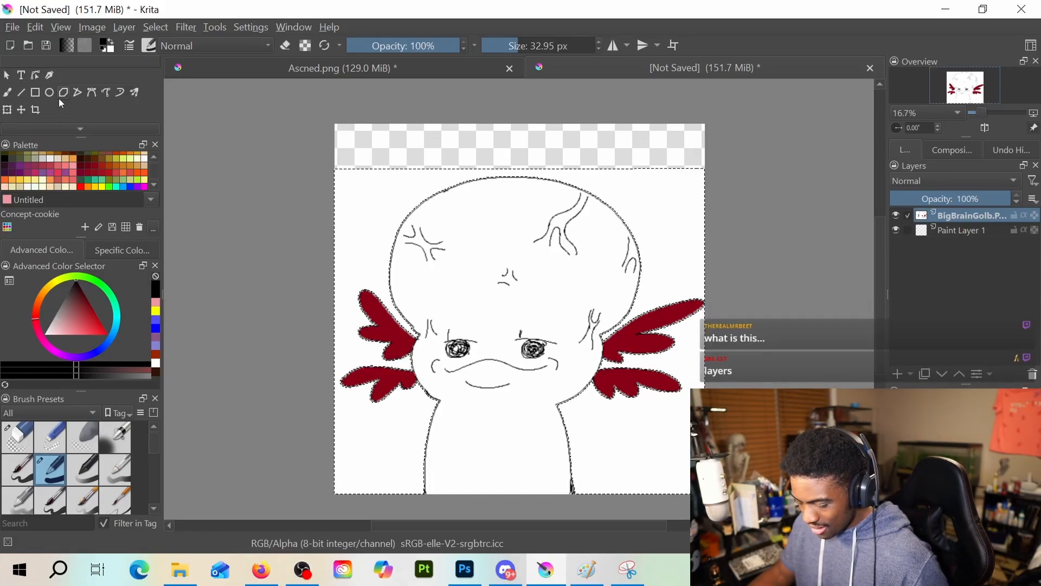
{"action": "left_click", "coordinate": [8, 94]}
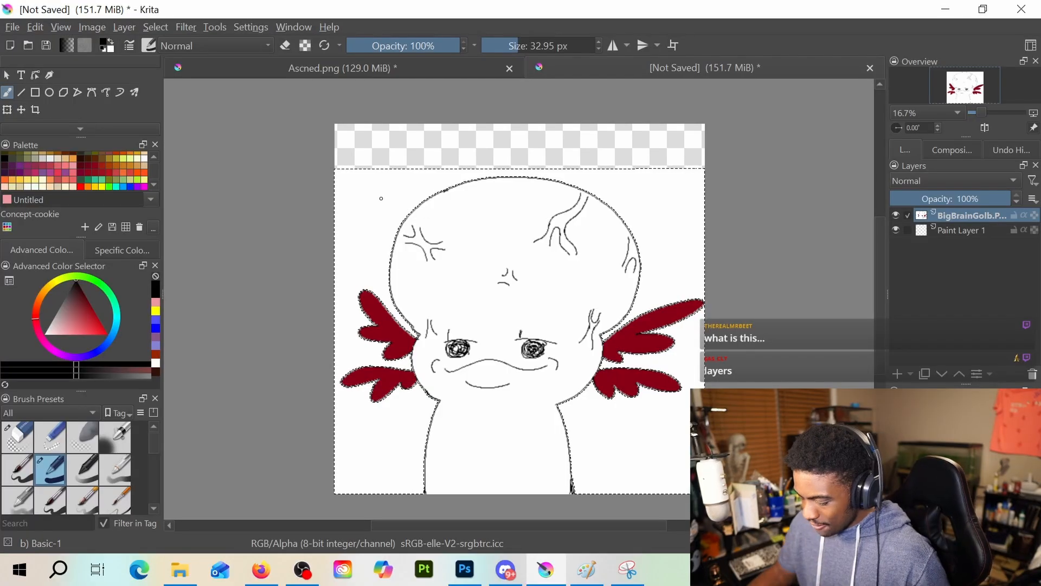
{"action": "key", "text": "e"}
{"action": "left_click_drag", "start_coordinate": [529, 45], "coordinate": [596, 46]}
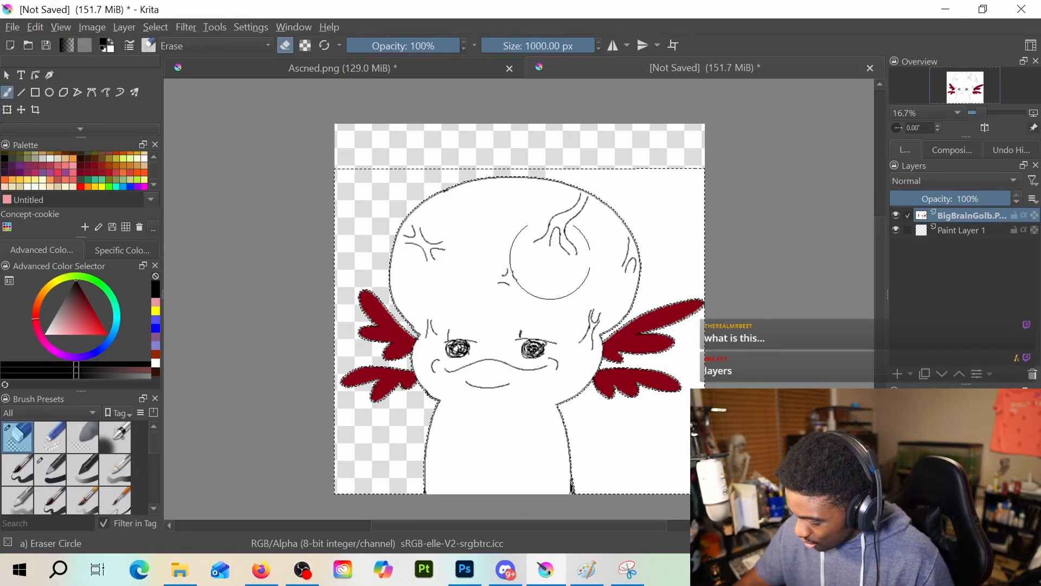
{"action": "left_click_drag", "start_coordinate": [619, 179], "coordinate": [612, 521]}
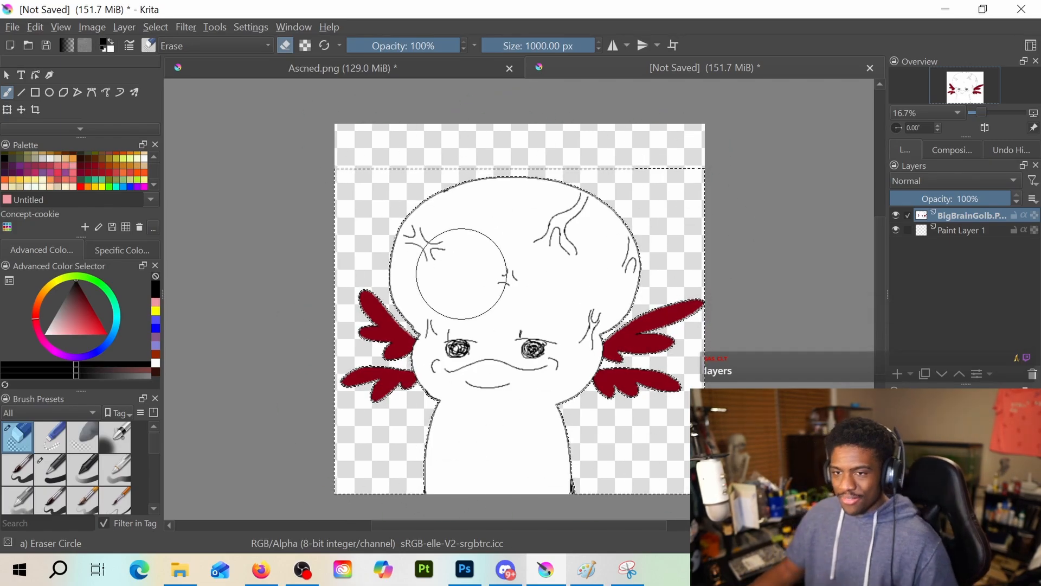
{"action": "key", "text": "ctrl+shift+a"}
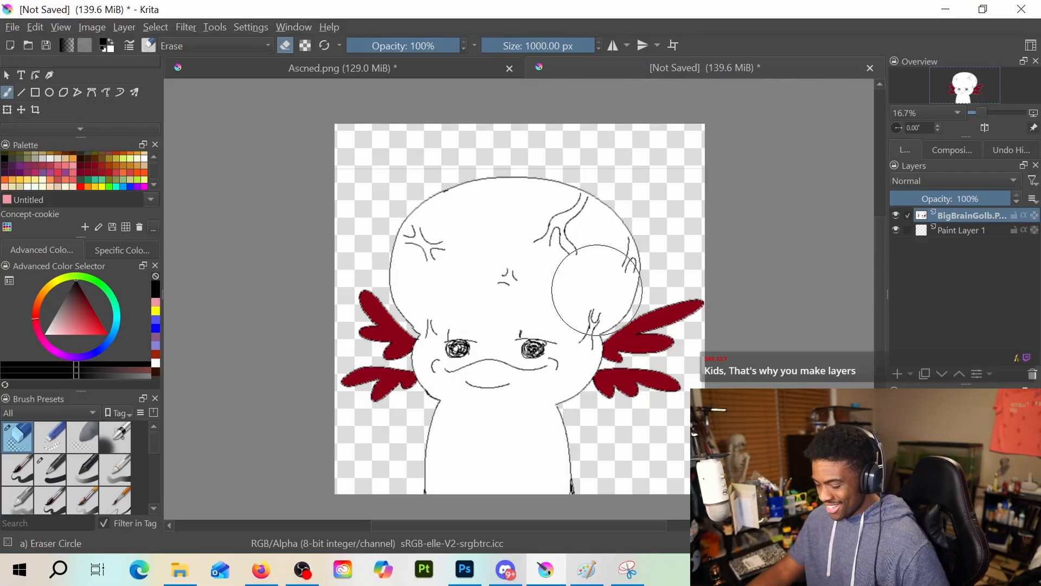
Enlarge the cut-out character slightly and reposition it so its layer fills the canvas height
{"action": "scroll", "coordinate": [500, 291], "scroll_direction": "up", "scroll_amount": 1}
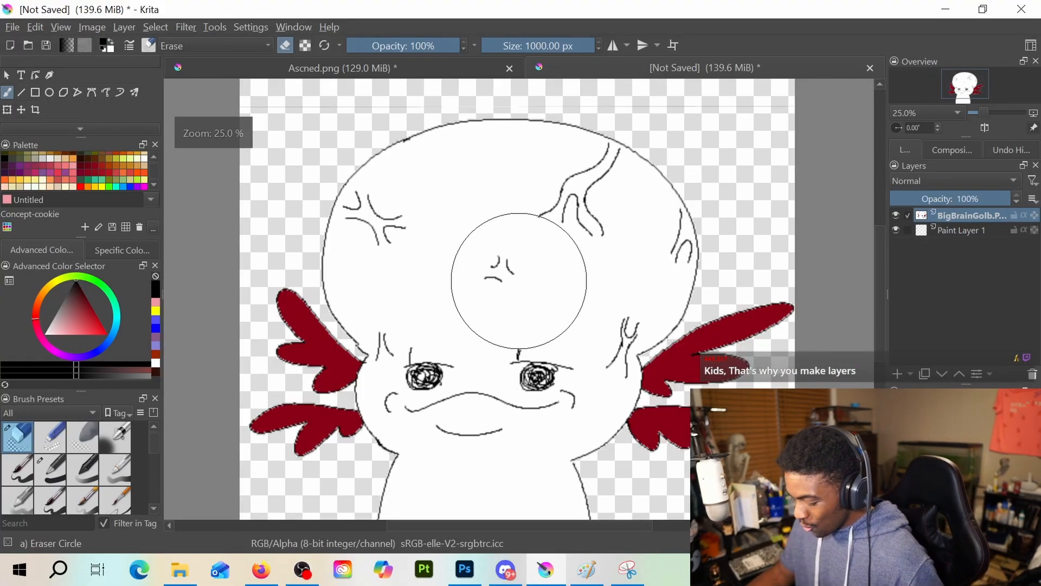
{"action": "scroll", "coordinate": [515, 279], "scroll_direction": "down", "scroll_amount": 1}
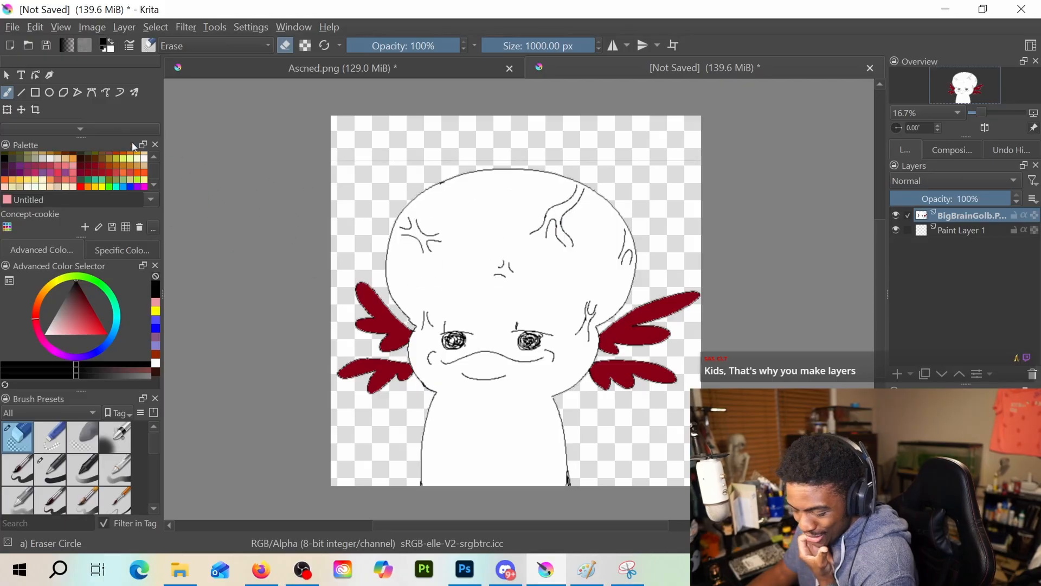
{"action": "scroll", "coordinate": [79, 110], "scroll_direction": "down", "scroll_amount": 2}
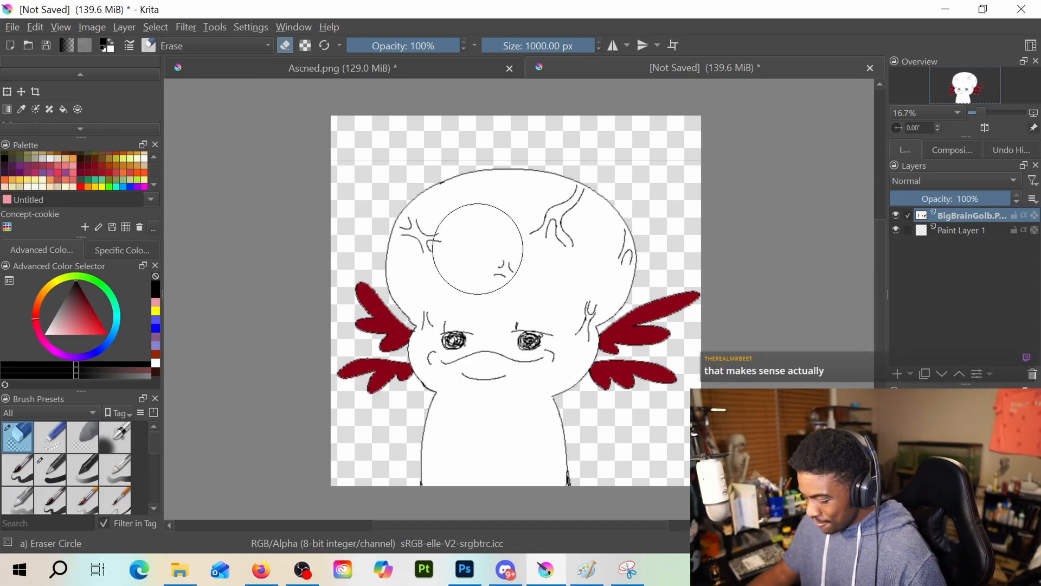
{"action": "left_click", "coordinate": [7, 91]}
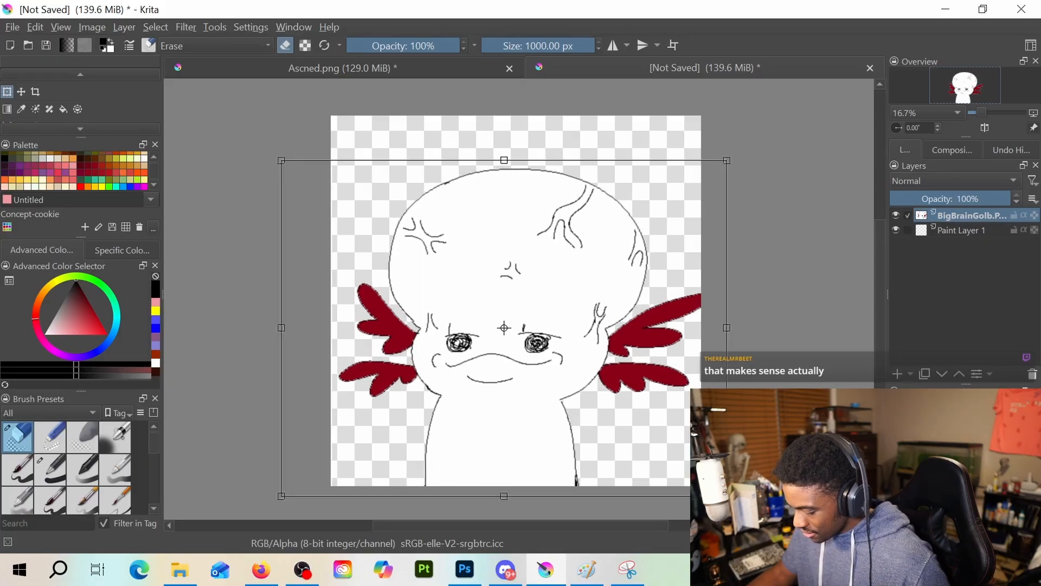
{"action": "left_click_drag", "start_coordinate": [714, 491], "coordinate": [729, 495]}
{"action": "left_click_drag", "start_coordinate": [730, 440], "coordinate": [752, 516]}
{"action": "key", "text": "ctrl+z"}
{"action": "scroll", "coordinate": [717, 475], "scroll_direction": "down", "scroll_amount": 1}
{"action": "mouse_move", "coordinate": [697, 454]}
{"action": "left_mouse_down"}
{"action": "mouse_move", "coordinate": [667, 442]}
{"action": "mouse_move", "coordinate": [667, 417]}
{"action": "left_mouse_up"}
{"action": "left_click_drag", "start_coordinate": [732, 485], "coordinate": [718, 483]}
{"action": "left_click_drag", "start_coordinate": [670, 420], "coordinate": [677, 423]}
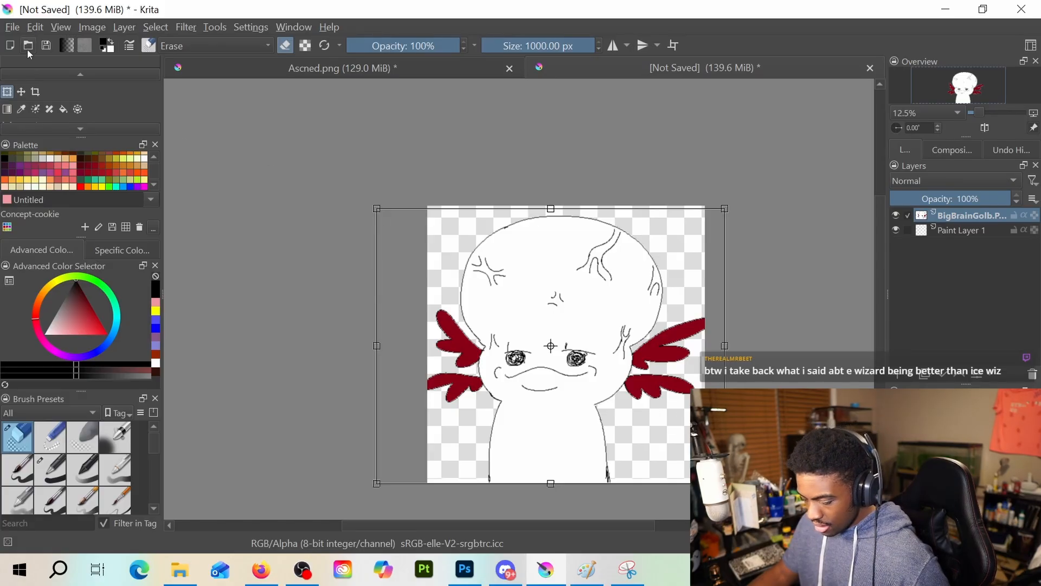
Save the document as a PNG image named BBG in the Drawing folder, keeping the offered export options with the alpha channel stored
{"action": "left_click", "coordinate": [12, 26]}
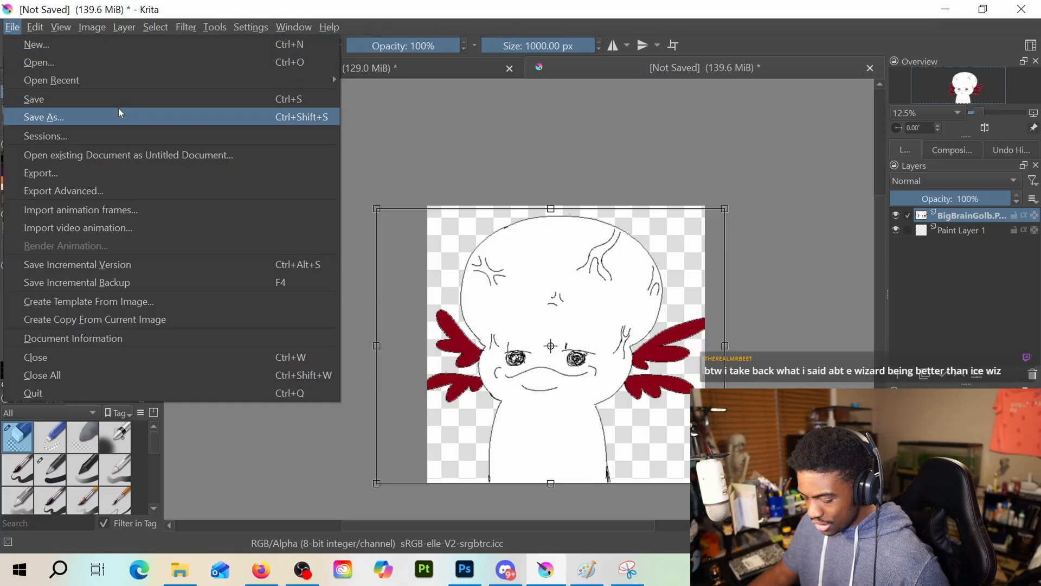
{"action": "left_click", "coordinate": [118, 108]}
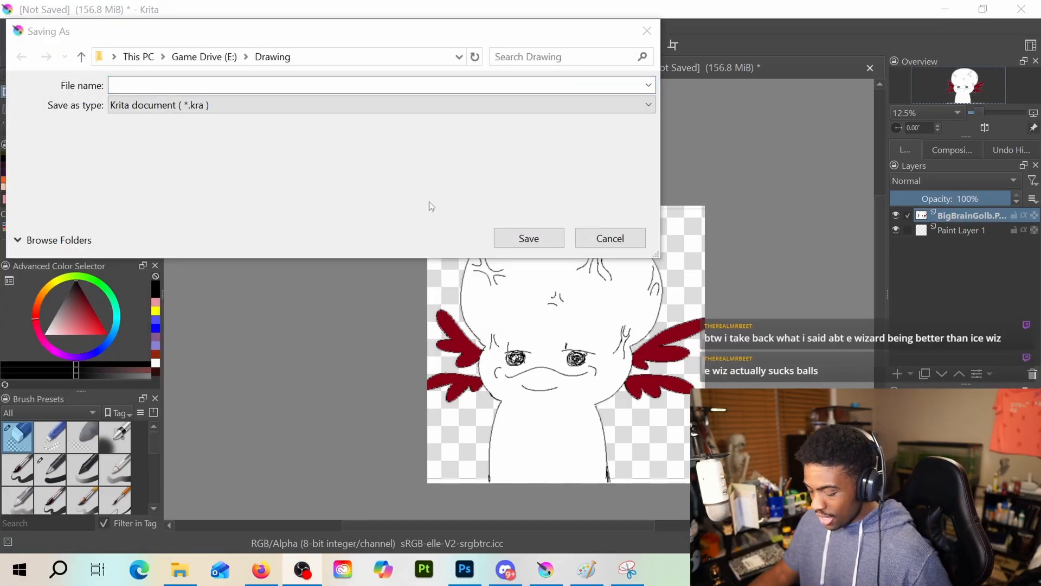
{"action": "left_click", "coordinate": [233, 105]}
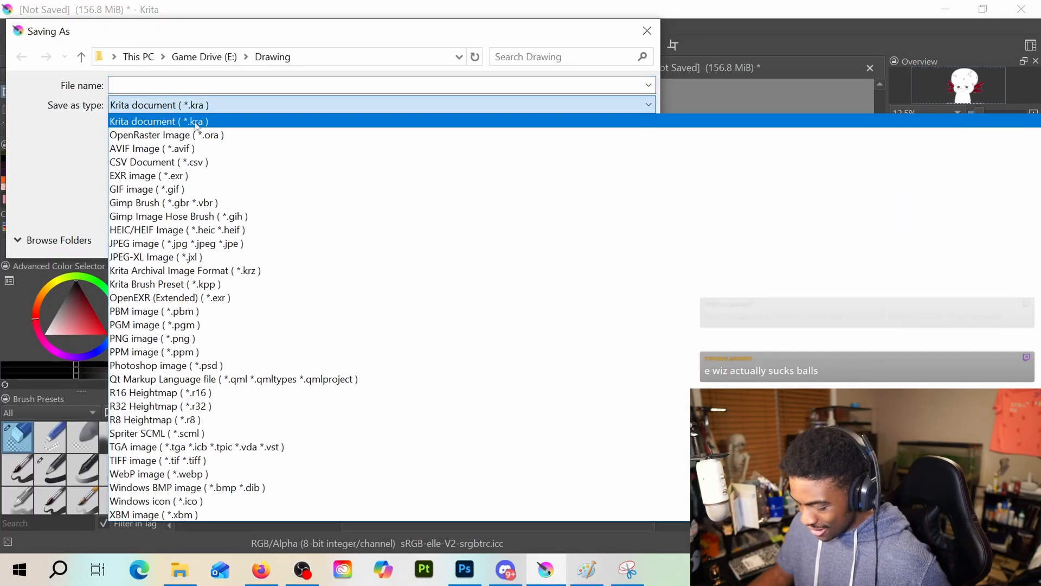
{"action": "left_click", "coordinate": [239, 338]}
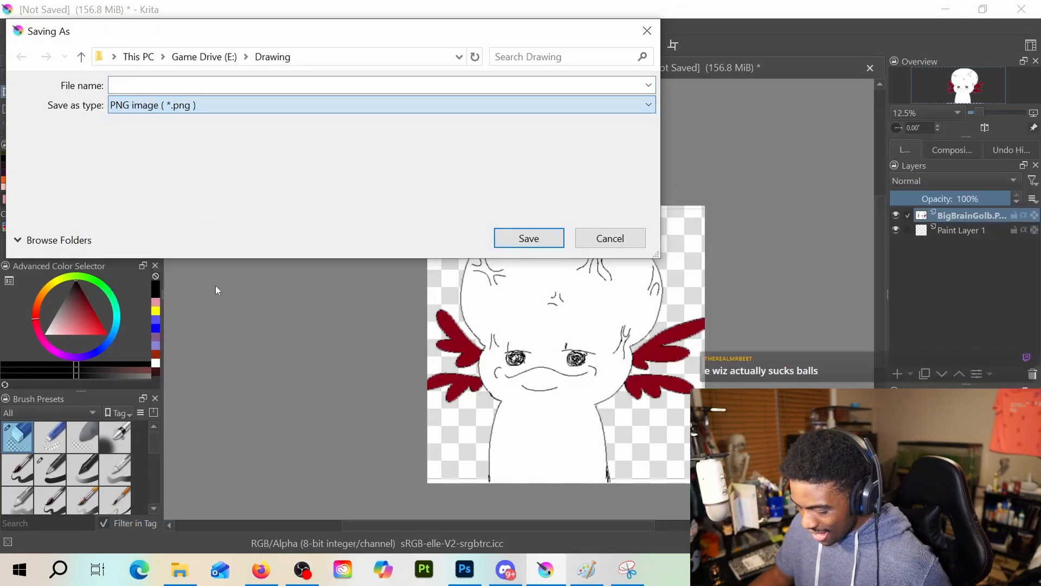
{"action": "left_click", "coordinate": [138, 85]}
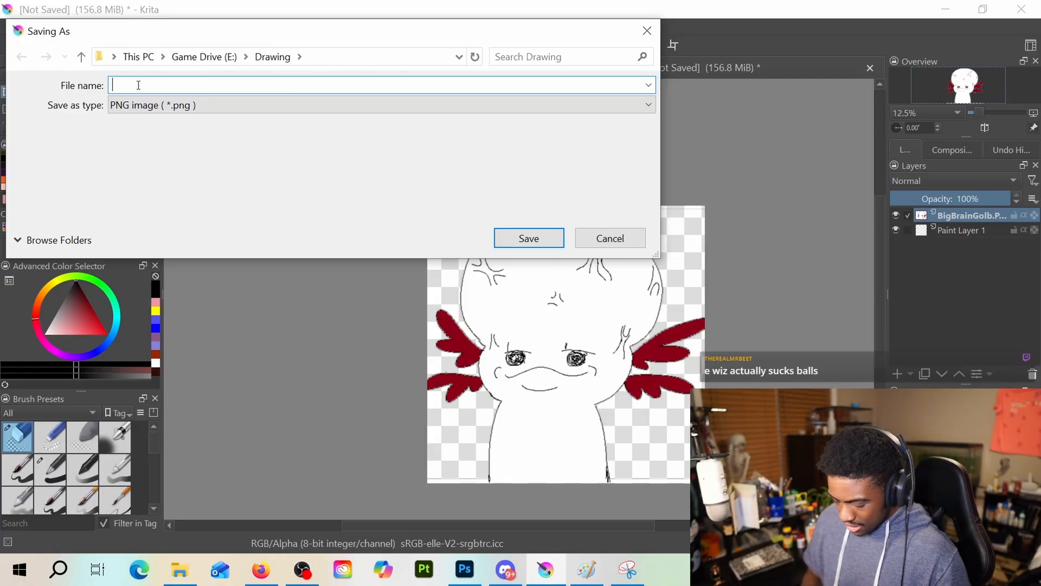
{"action": "type", "text": "B"}
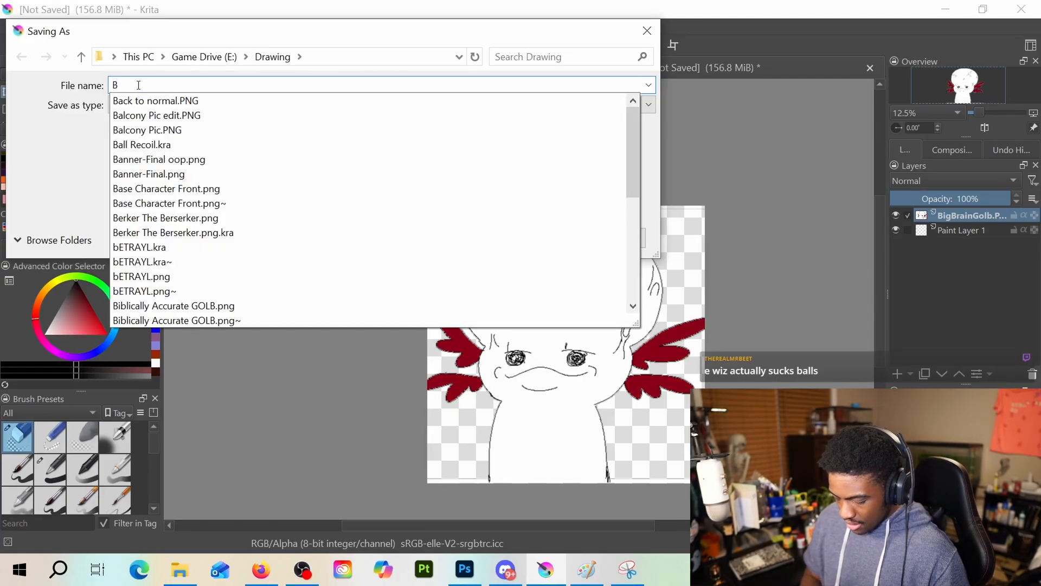
{"action": "type", "text": "BG"}
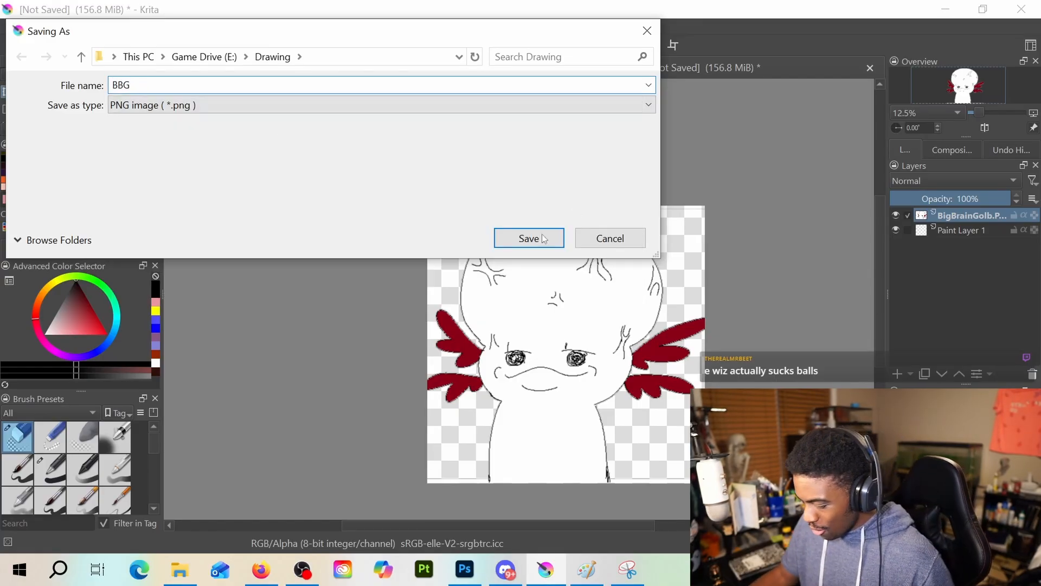
{"action": "left_click", "coordinate": [544, 238]}
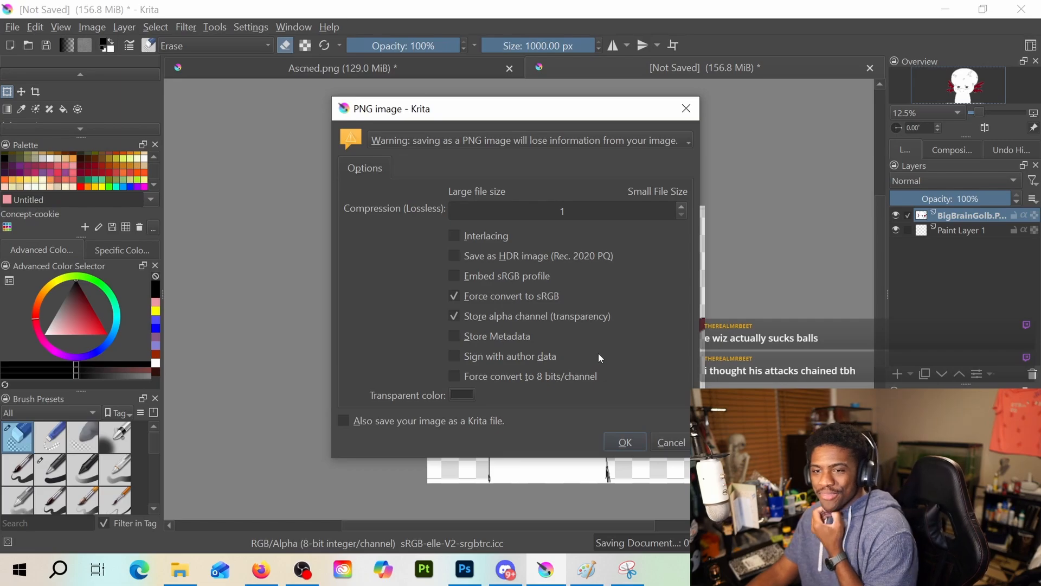
{"action": "left_click", "coordinate": [625, 441]}
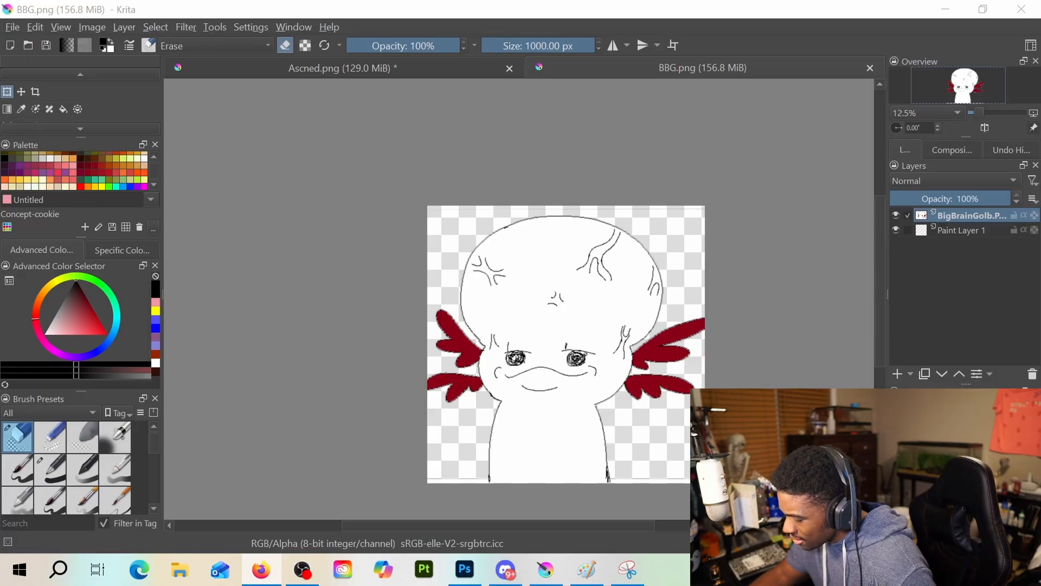
Delete the empty Paint Layer 1 and save BBG.png again with the same PNG export options
{"action": "left_click", "coordinate": [974, 230]}
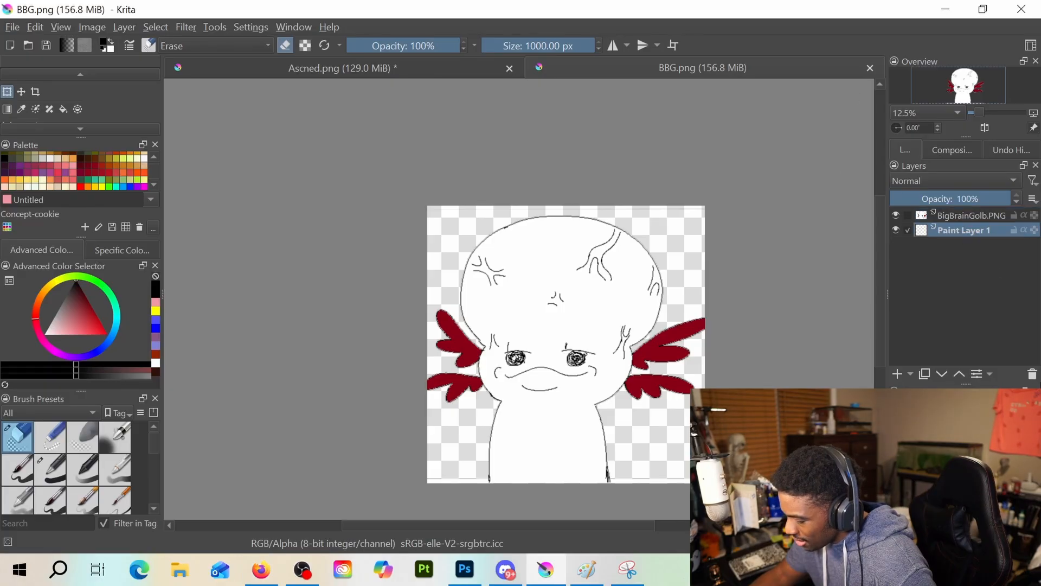
{"action": "left_click", "coordinate": [1032, 375]}
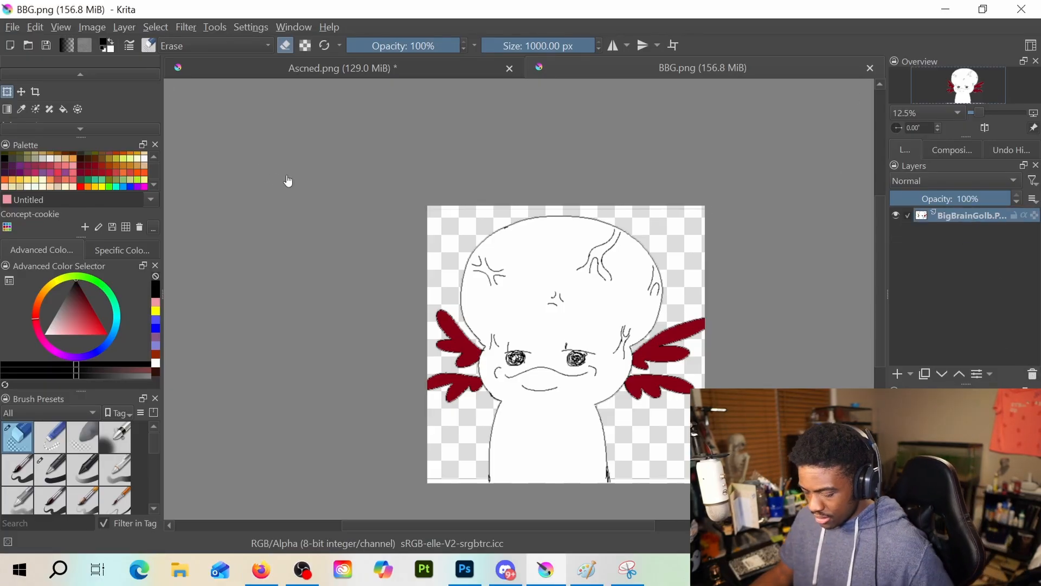
{"action": "key", "text": "ctrl+t"}
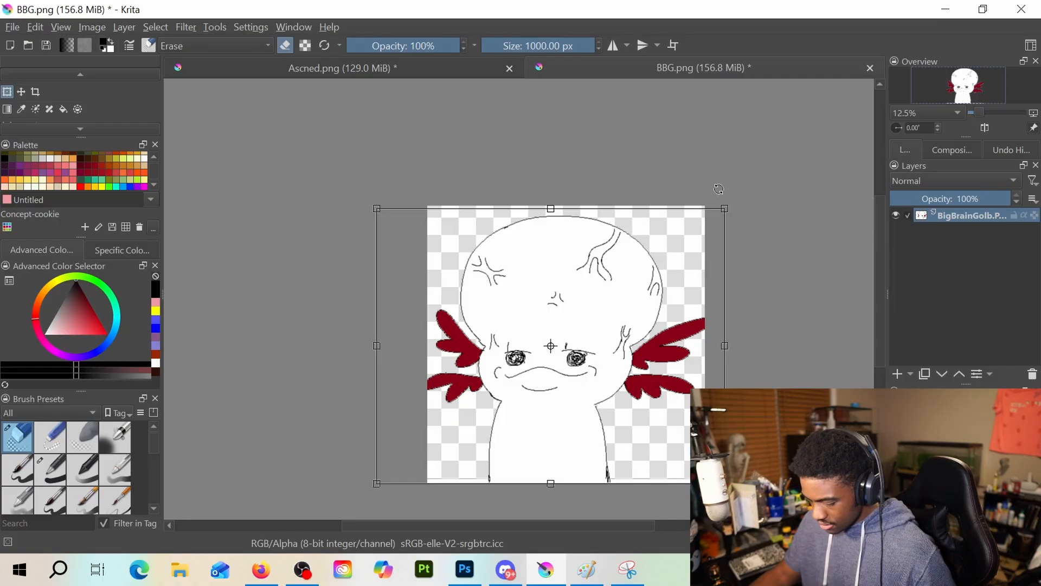
{"action": "key", "text": "Return"}
{"action": "key", "text": "ctrl+s"}
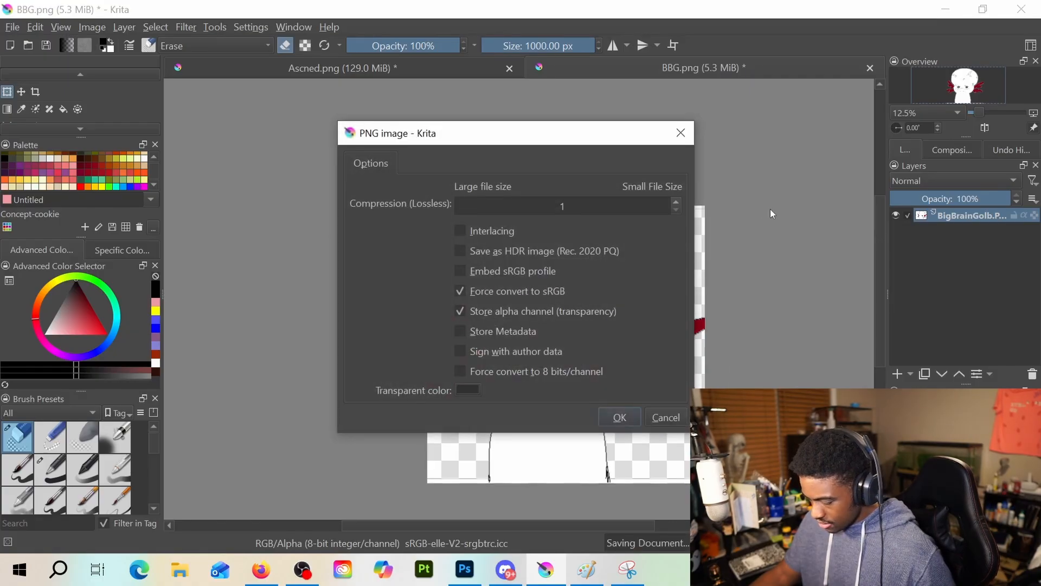
{"action": "left_click", "coordinate": [636, 413]}
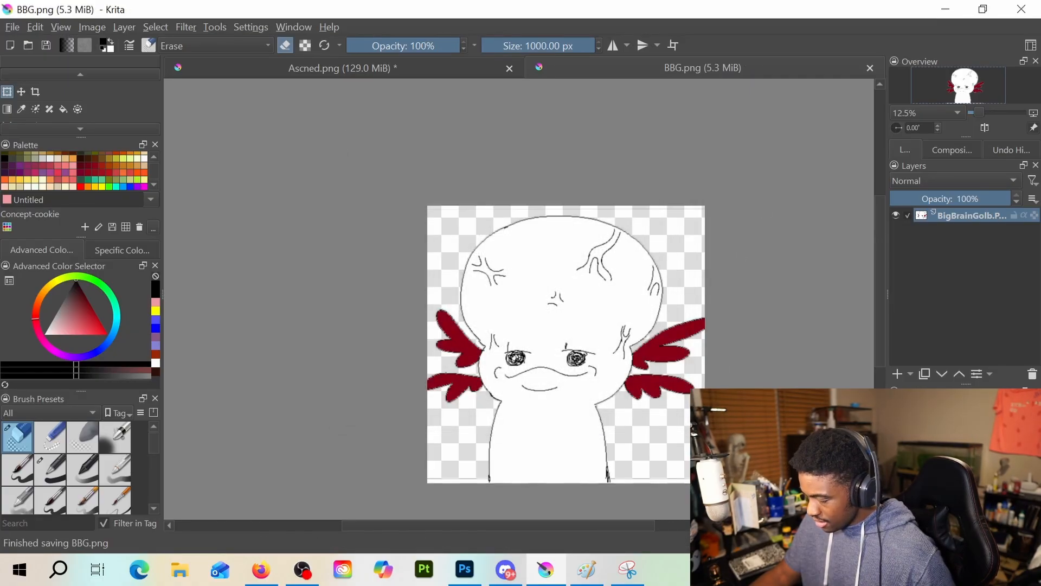
{"action": "key", "text": "alt+Tab"}
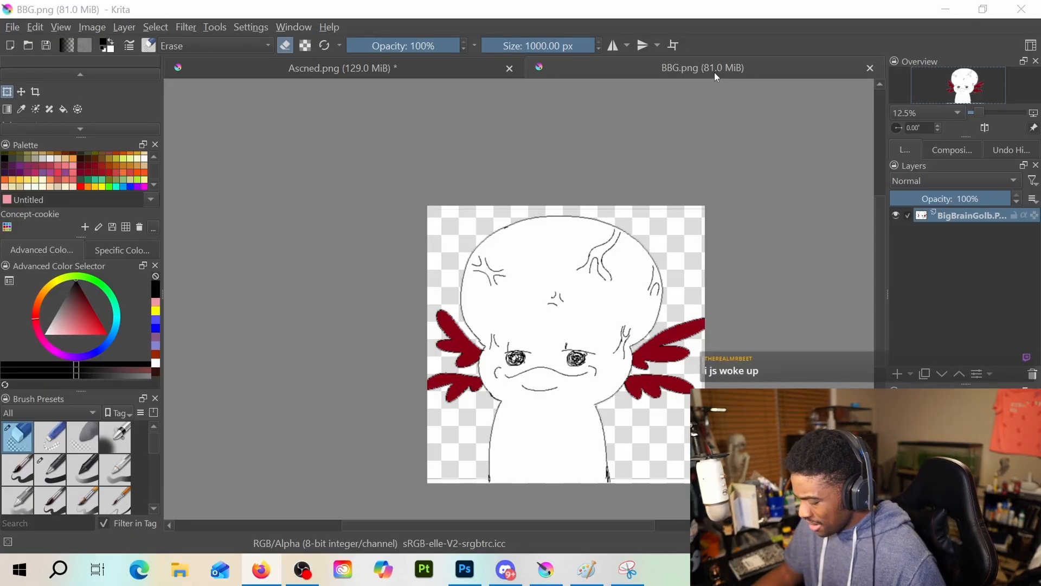
{"action": "left_click", "coordinate": [424, 68]}
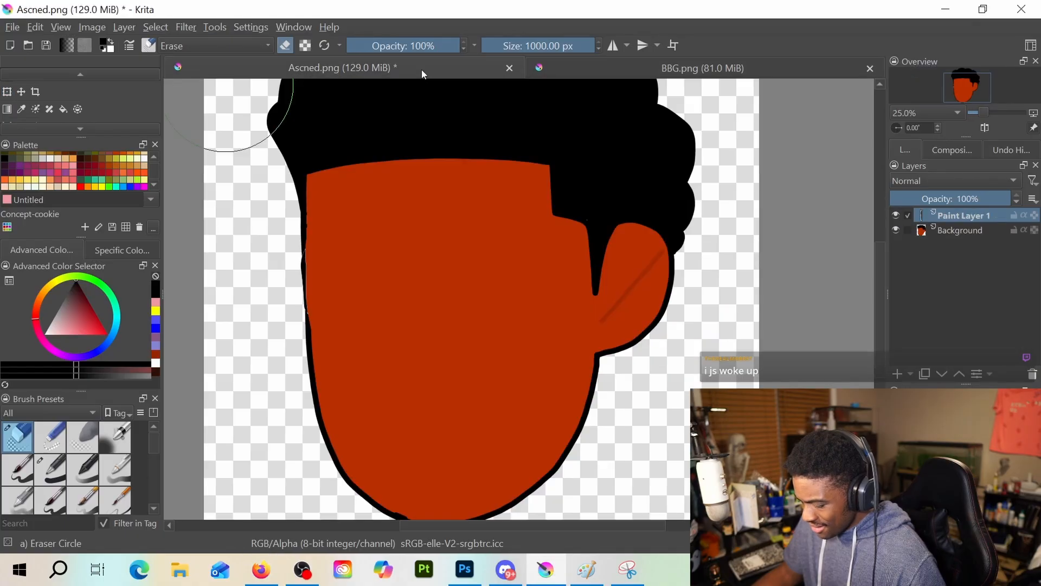
{"action": "left_click", "coordinate": [590, 61]}
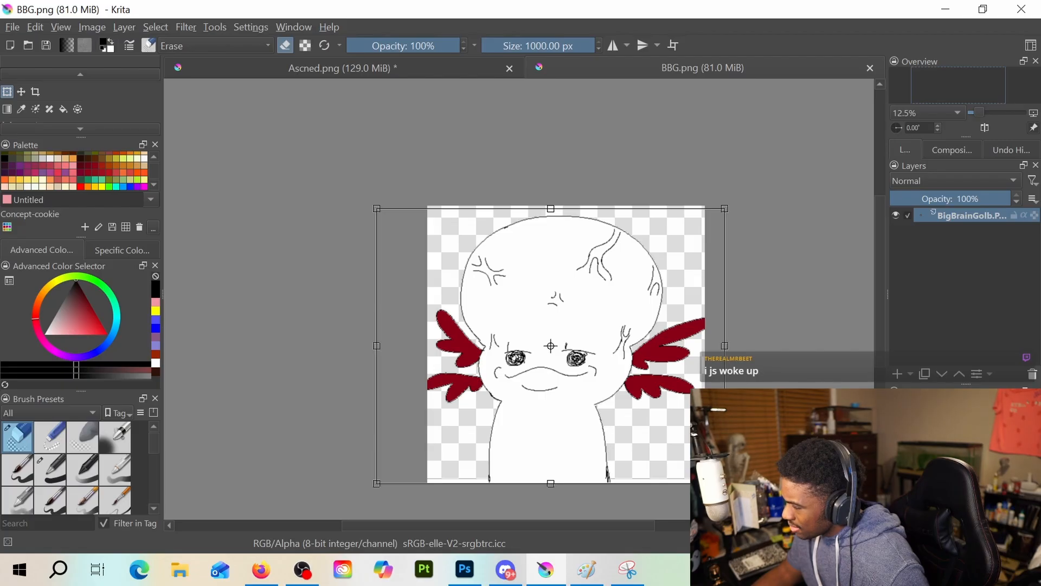
{"action": "key", "text": "alt+Tab"}
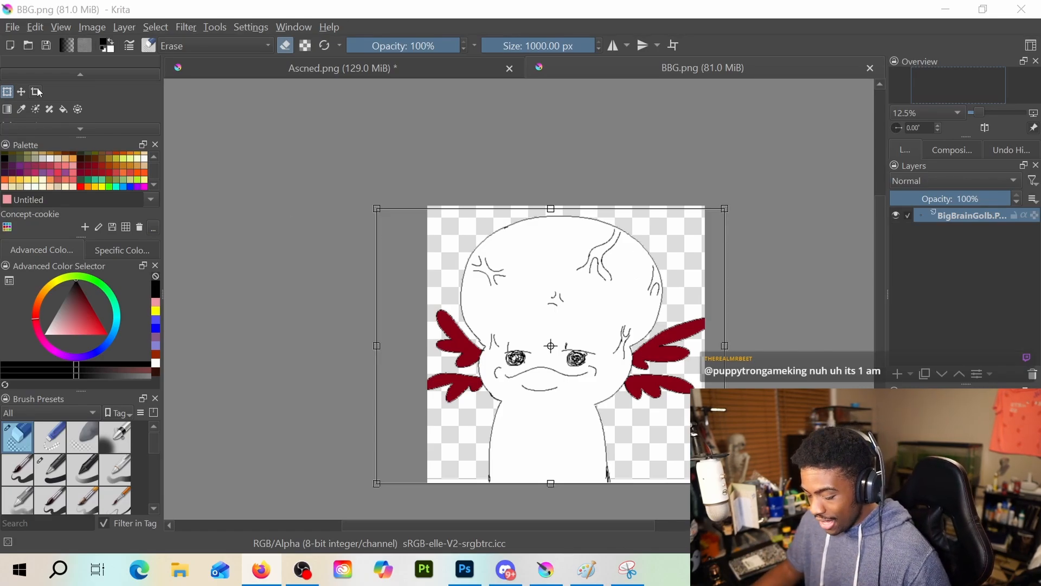
Switch from the Transform tool to the Freehand Brush tool on the BigBrainGolb.PNG layer
{"action": "scroll", "coordinate": [36, 91], "scroll_direction": "up", "scroll_amount": 2}
{"action": "left_click", "coordinate": [9, 93]}
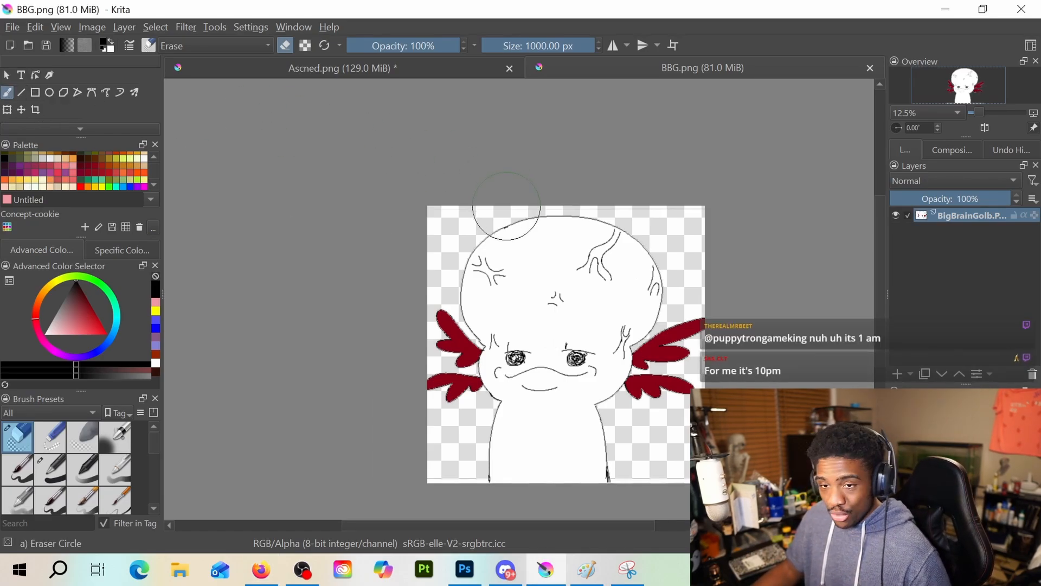
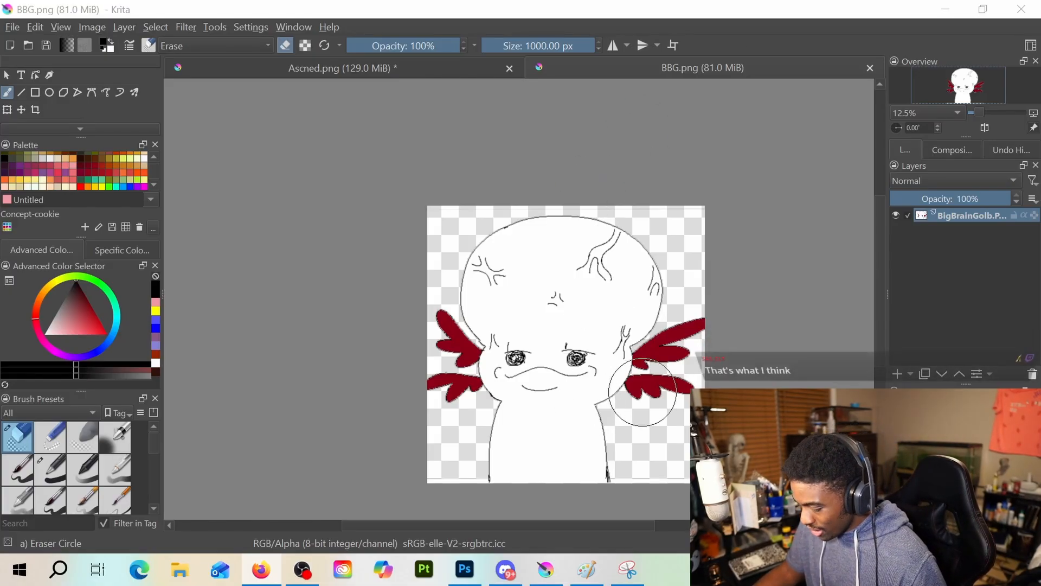
Erase the stray line along the canvas's bottom edge, reducing the eraser to 10.67 px for the part beside the body outline
{"action": "scroll", "coordinate": [643, 390], "scroll_direction": "up", "scroll_amount": 2}
{"action": "left_click_drag", "start_coordinate": [638, 370], "coordinate": [575, 222]}
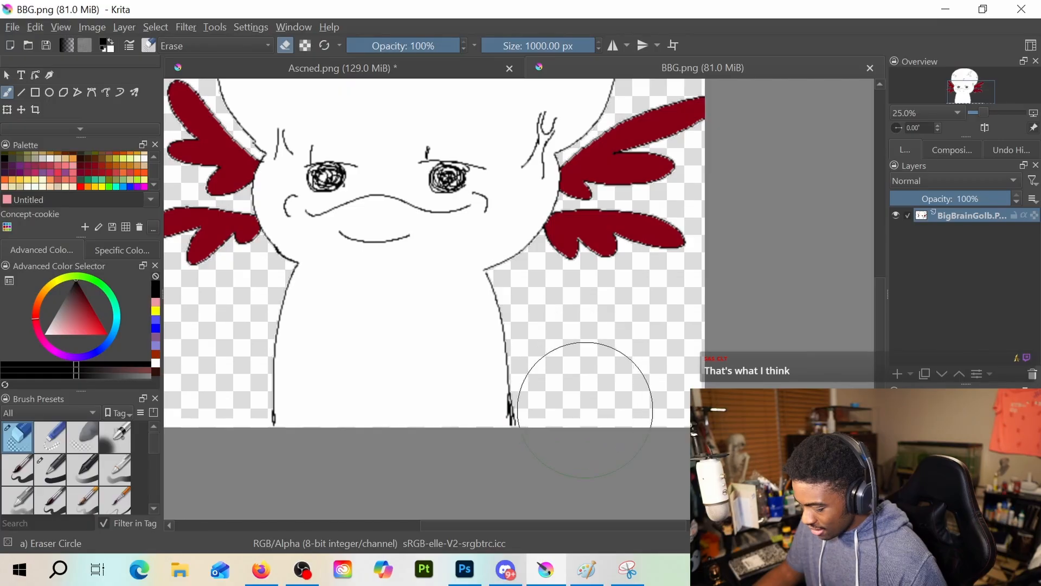
{"action": "scroll", "coordinate": [522, 314], "scroll_direction": "down", "scroll_amount": 1}
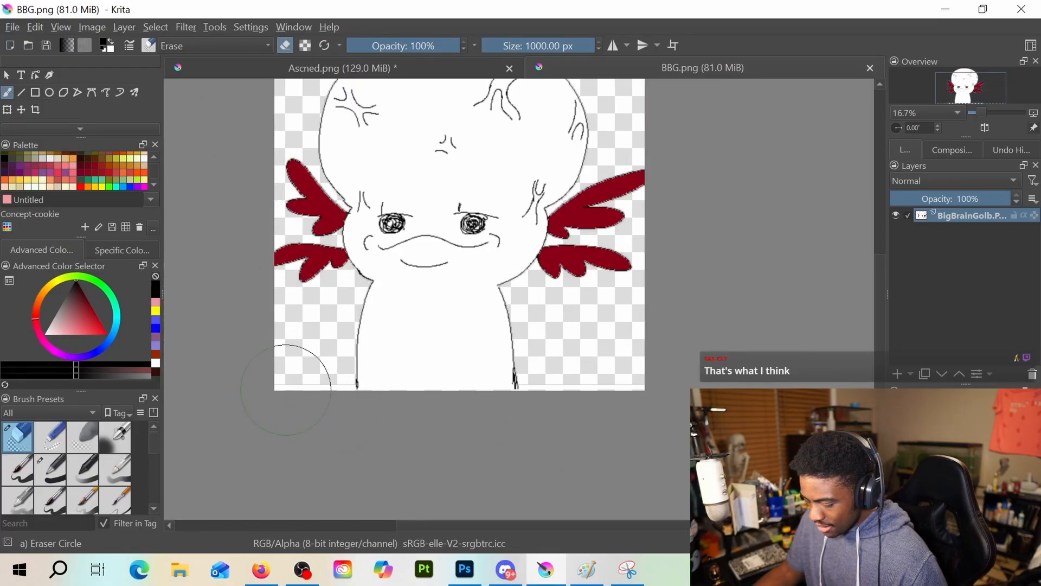
{"action": "left_click", "coordinate": [301, 383]}
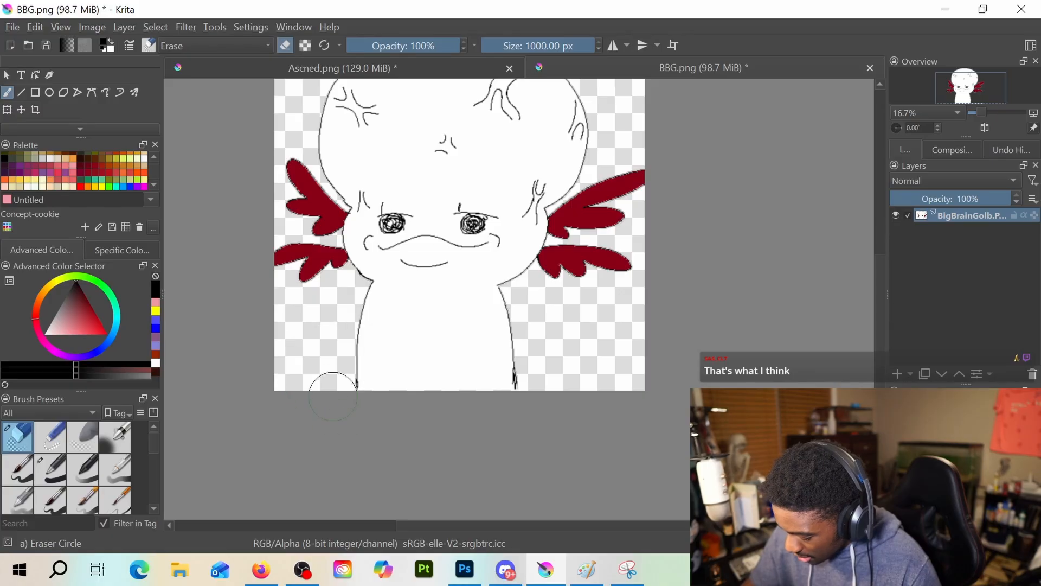
{"action": "key", "text": "ctrl+z"}
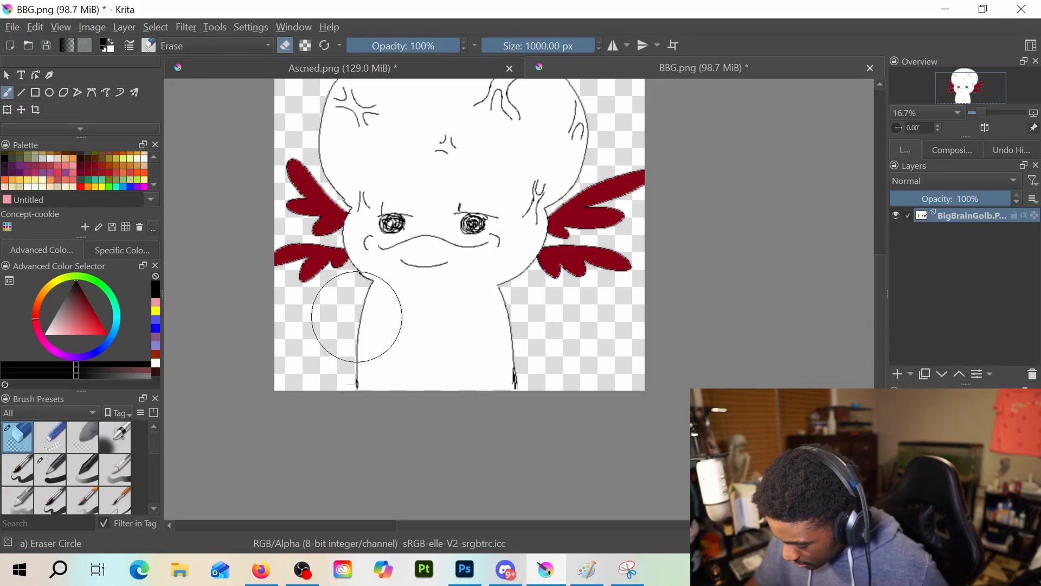
{"action": "left_click_drag", "start_coordinate": [553, 44], "coordinate": [506, 46]}
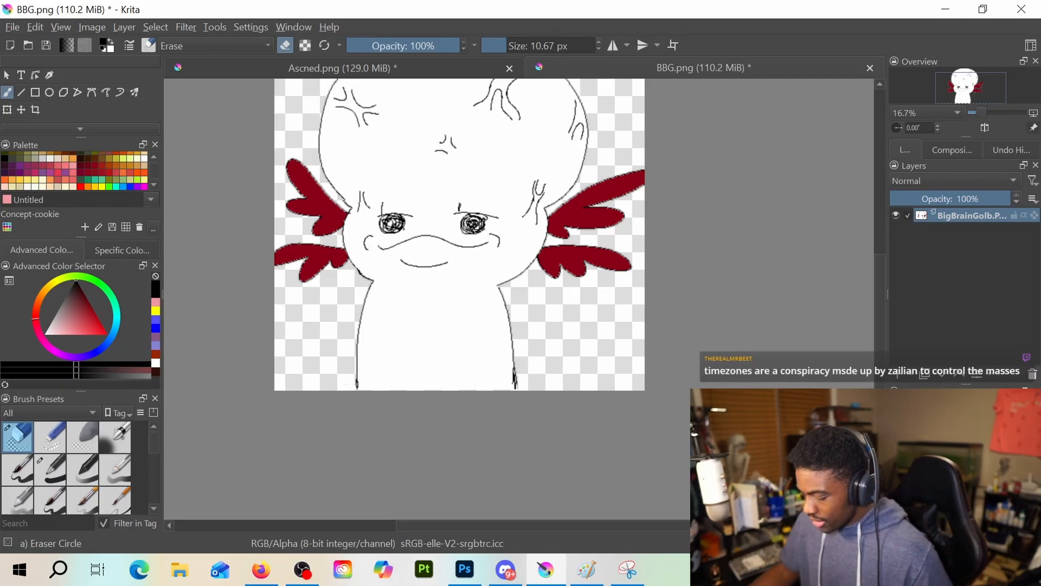
Save BBG.png, keeping the current PNG export options
{"action": "scroll", "coordinate": [495, 371], "scroll_direction": "down", "scroll_amount": 1}
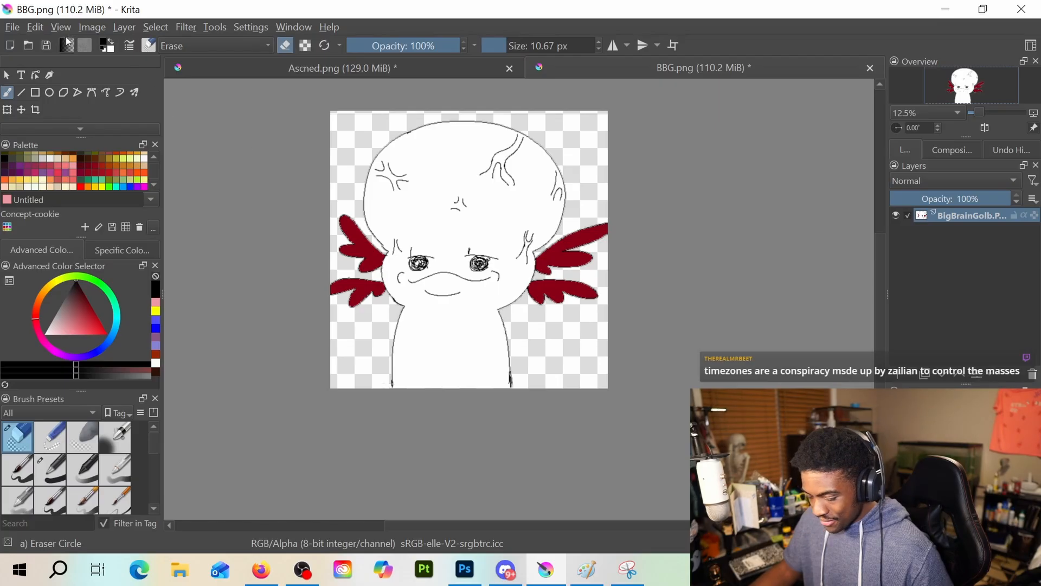
{"action": "left_click", "coordinate": [12, 28]}
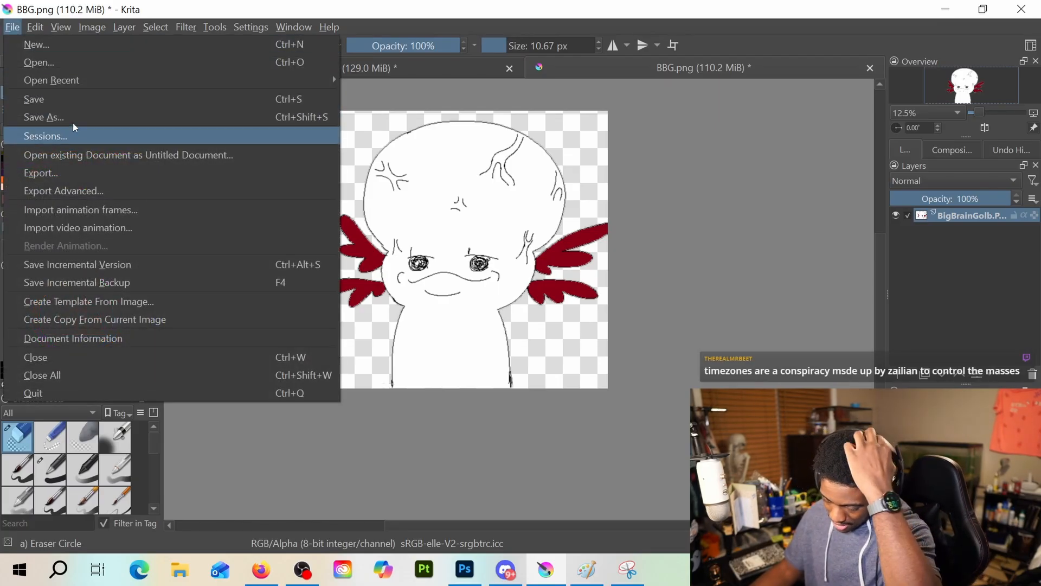
{"action": "left_click", "coordinate": [70, 100]}
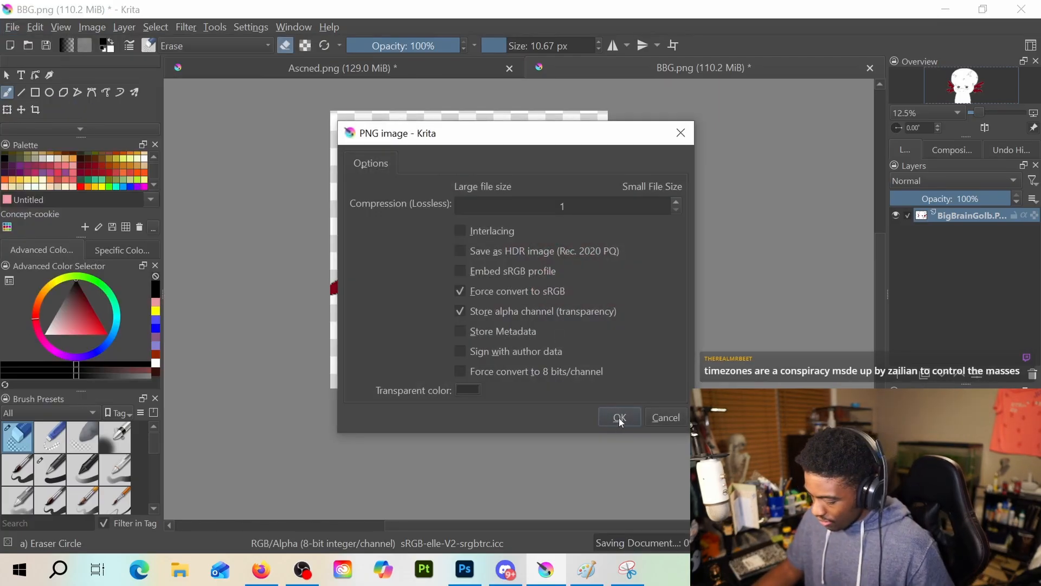
{"action": "left_click", "coordinate": [619, 419]}
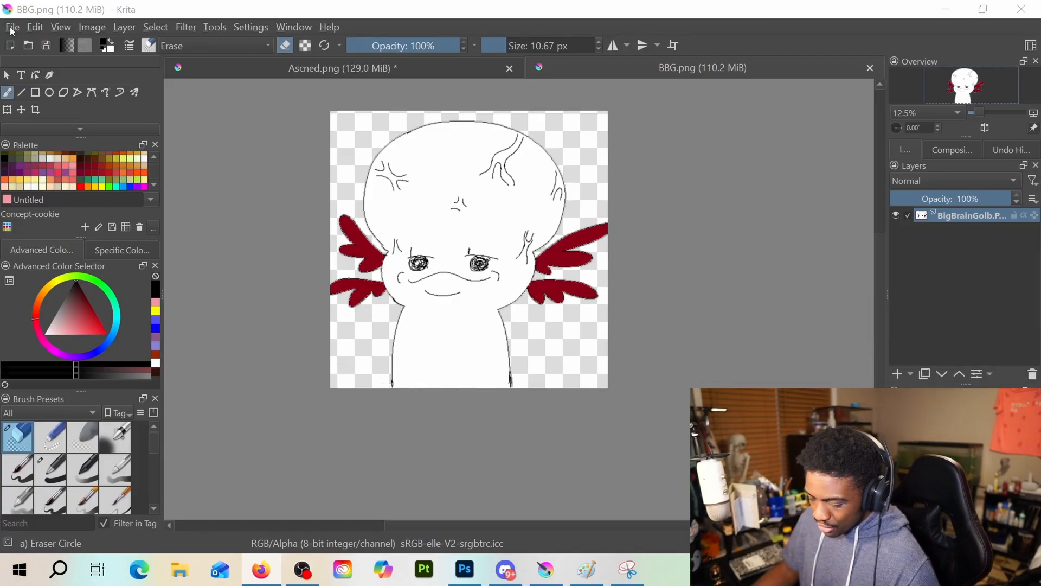
Switch to the Ascned.png document and sample the orange-red skin colour from the face
{"action": "left_click", "coordinate": [349, 68]}
{"action": "scroll", "coordinate": [86, 94], "scroll_direction": "down", "scroll_amount": 2}
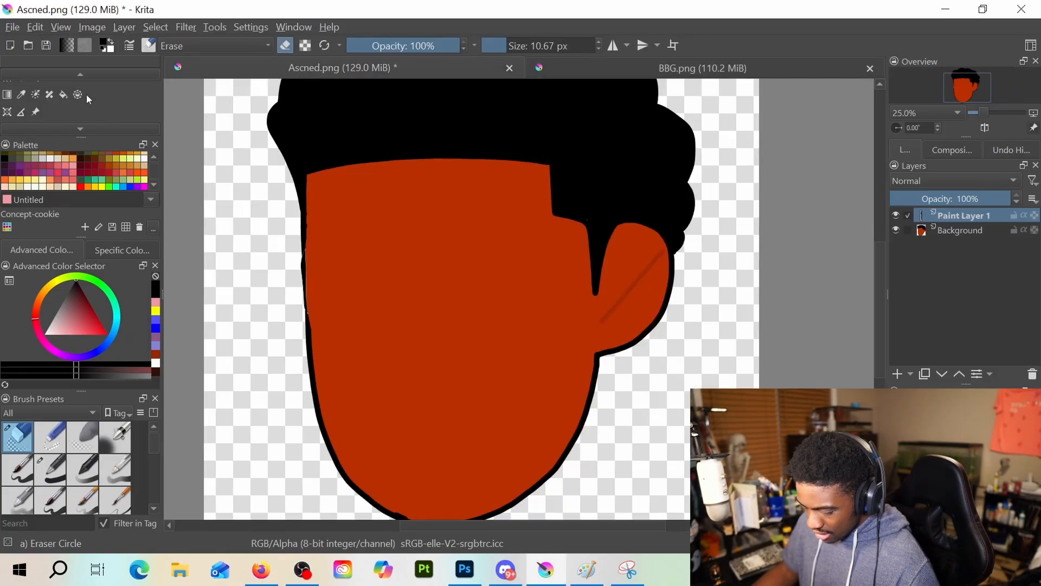
{"action": "scroll", "coordinate": [64, 112], "scroll_direction": "down", "scroll_amount": 1}
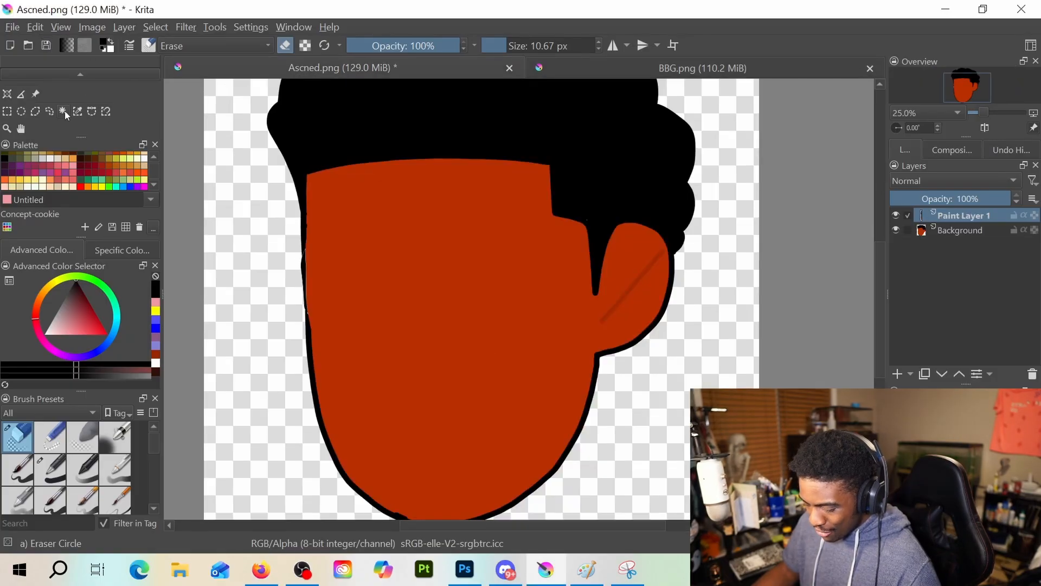
{"action": "left_click", "coordinate": [64, 111]}
{"action": "scroll", "coordinate": [59, 106], "scroll_direction": "up", "scroll_amount": 1}
{"action": "key", "text": "p"}
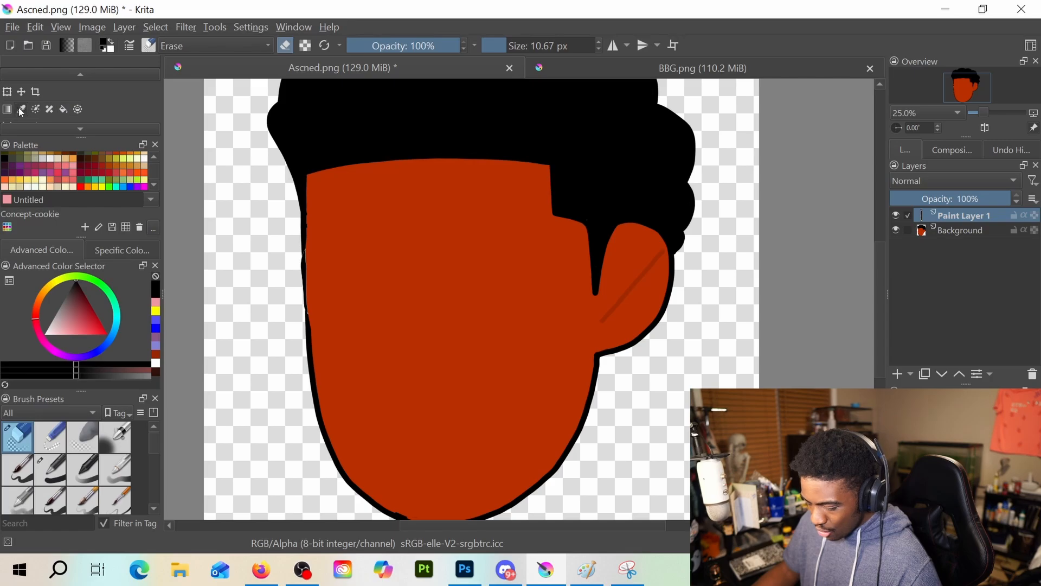
{"action": "left_click", "coordinate": [373, 182]}
Create a new blank document and fill its Paint Layer 1 with the sampled orange-red colour
{"action": "left_click", "coordinate": [14, 28]}
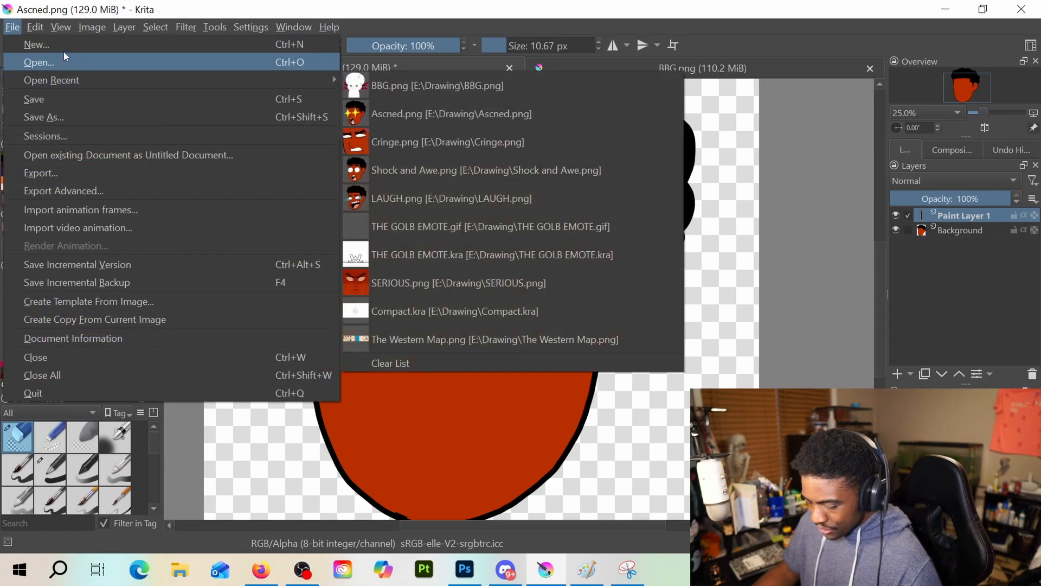
{"action": "left_click", "coordinate": [63, 48]}
{"action": "left_click", "coordinate": [629, 467]}
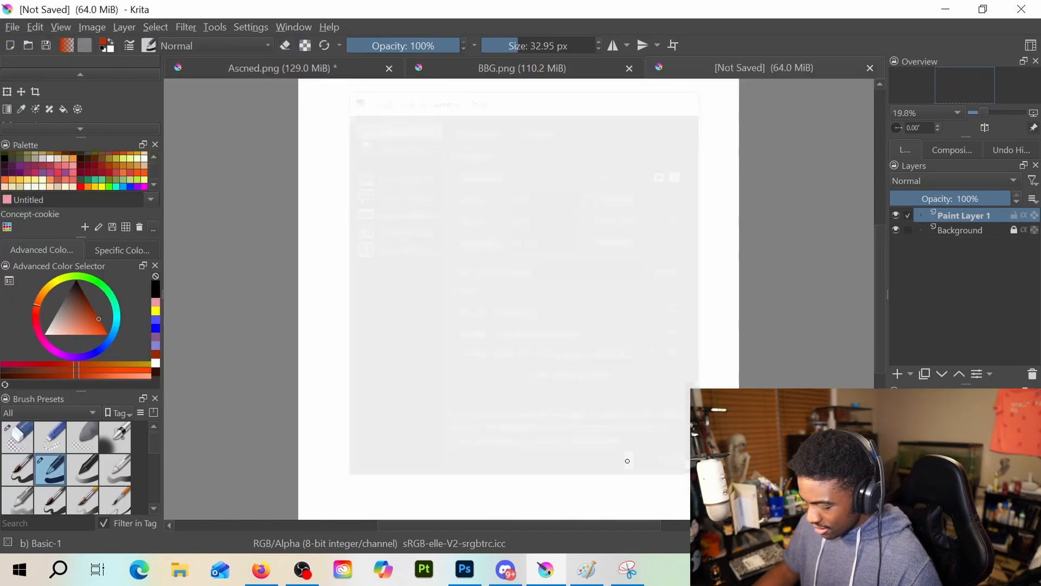
{"action": "left_click", "coordinate": [62, 110]}
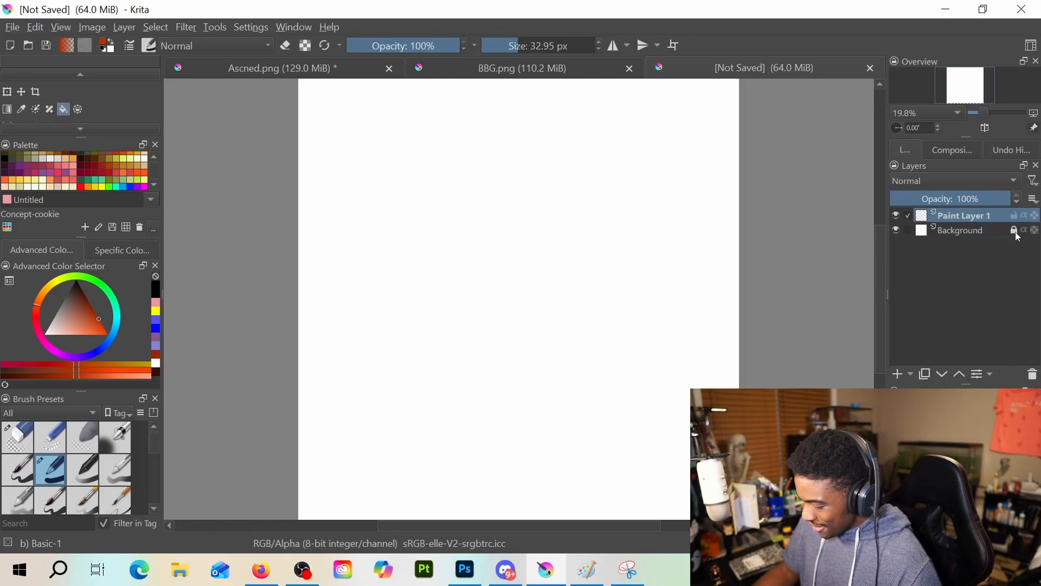
{"action": "left_click", "coordinate": [593, 335]}
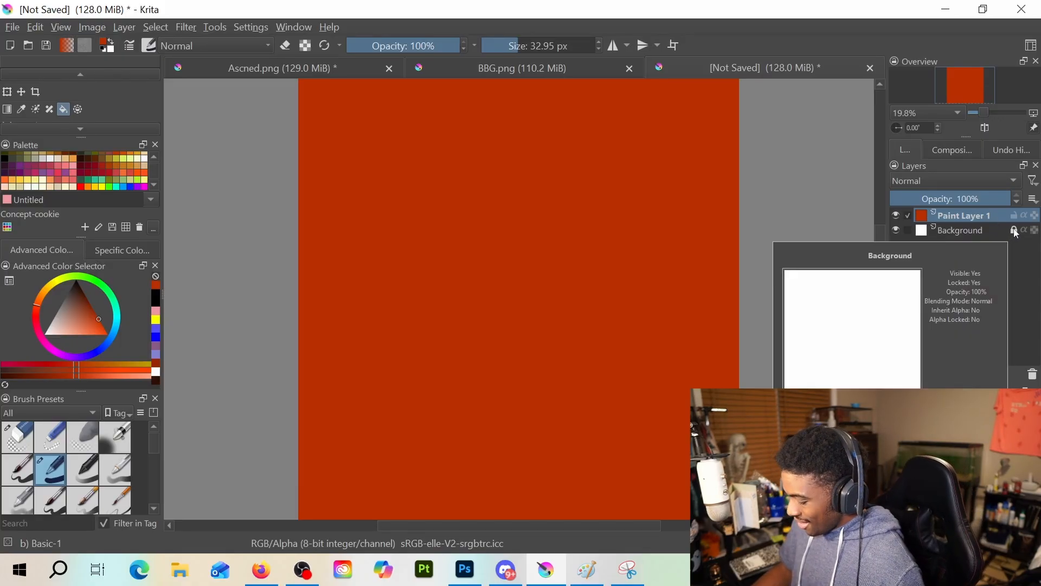
Delete the white Background layer and add a new paint layer above the orange-red fill
{"action": "left_click", "coordinate": [975, 233]}
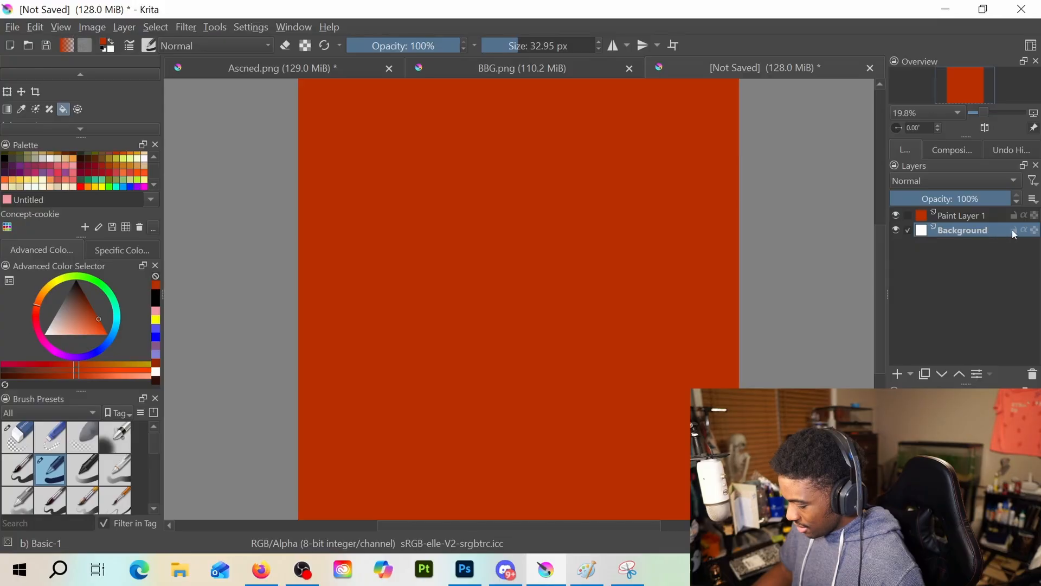
{"action": "left_click", "coordinate": [1033, 379]}
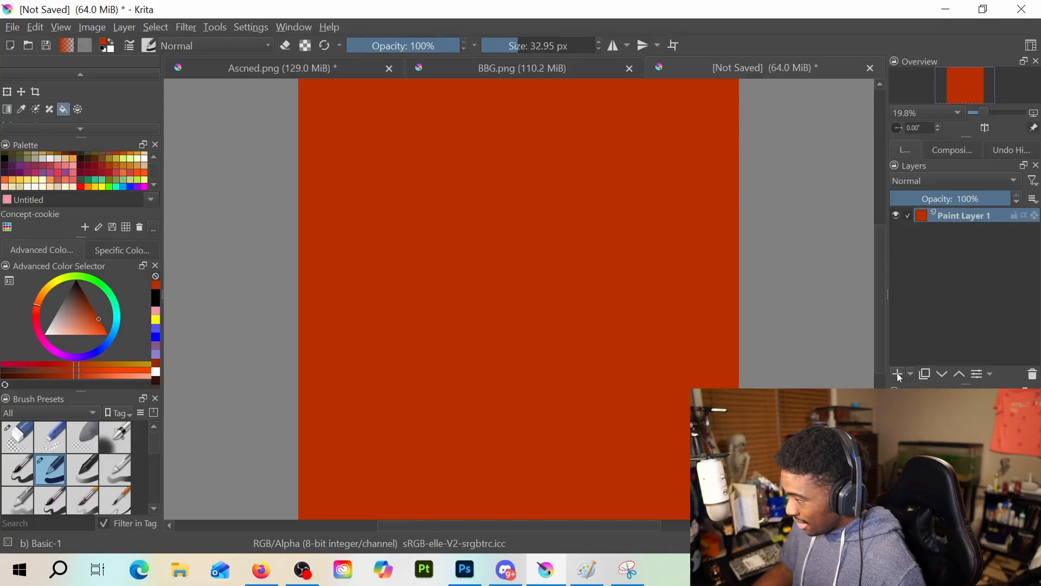
{"action": "left_click", "coordinate": [898, 376]}
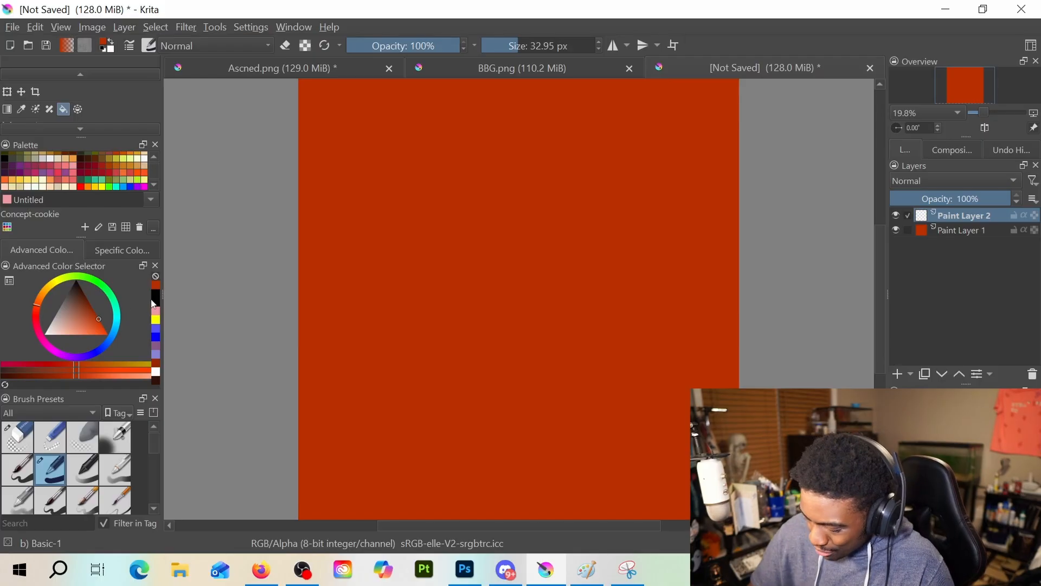
Set up the freehand brush with black, the Basic-1 preset and a size of 74.66 px
{"action": "key", "text": "e"}
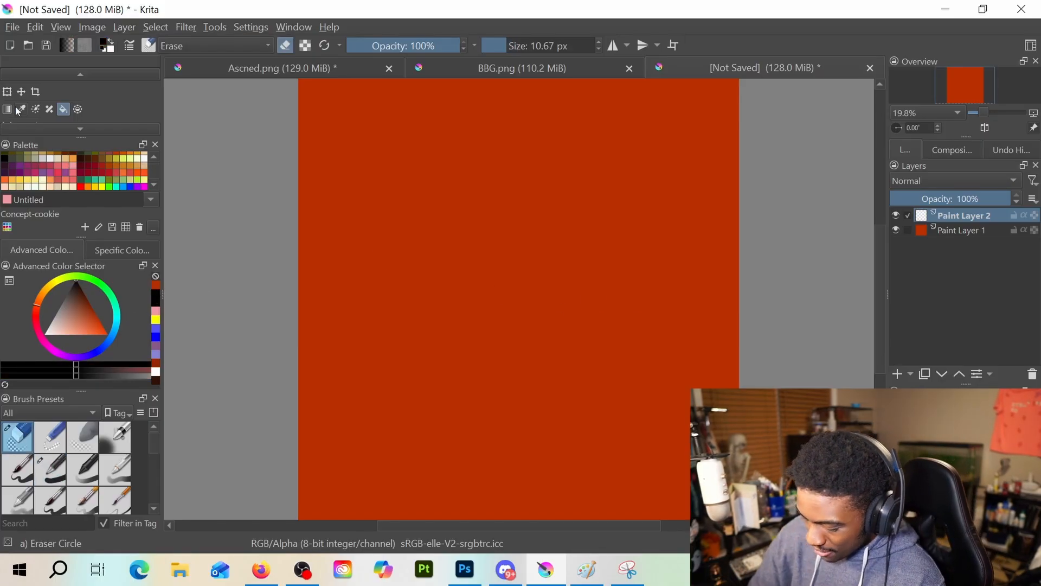
{"action": "scroll", "coordinate": [59, 77], "scroll_direction": "up", "scroll_amount": 2}
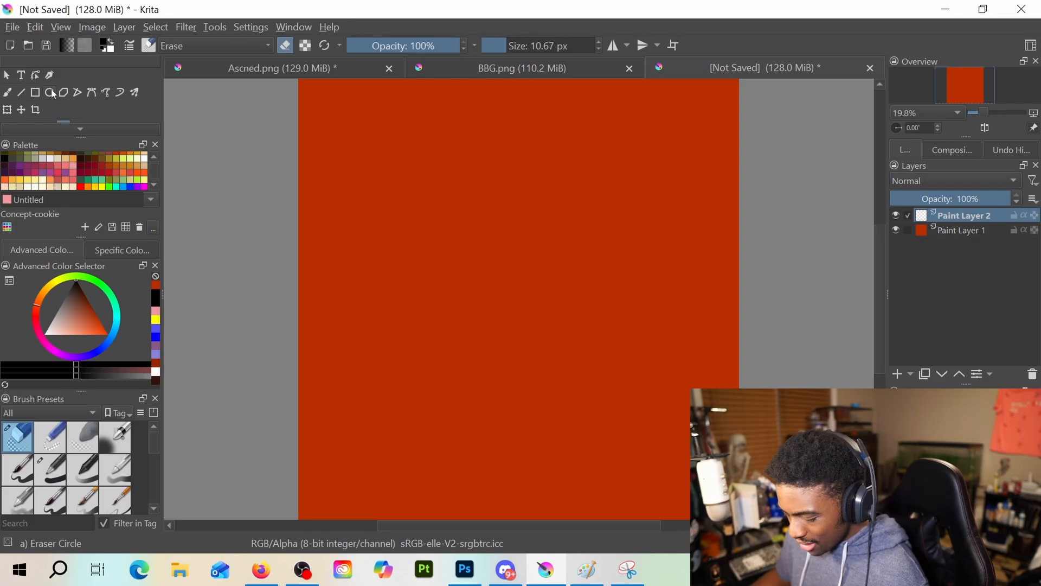
{"action": "left_click", "coordinate": [7, 93]}
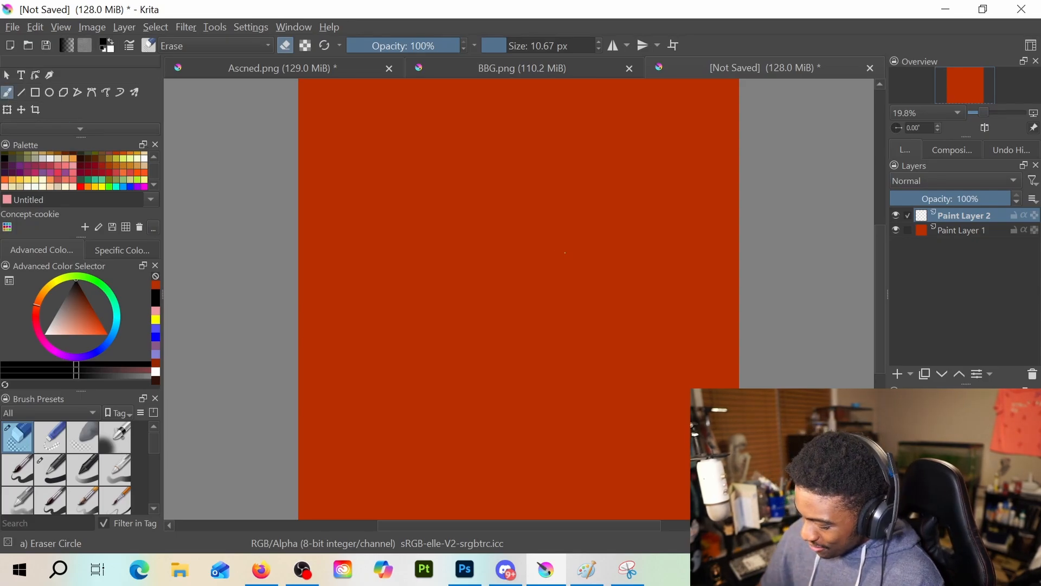
{"action": "key", "text": "slash"}
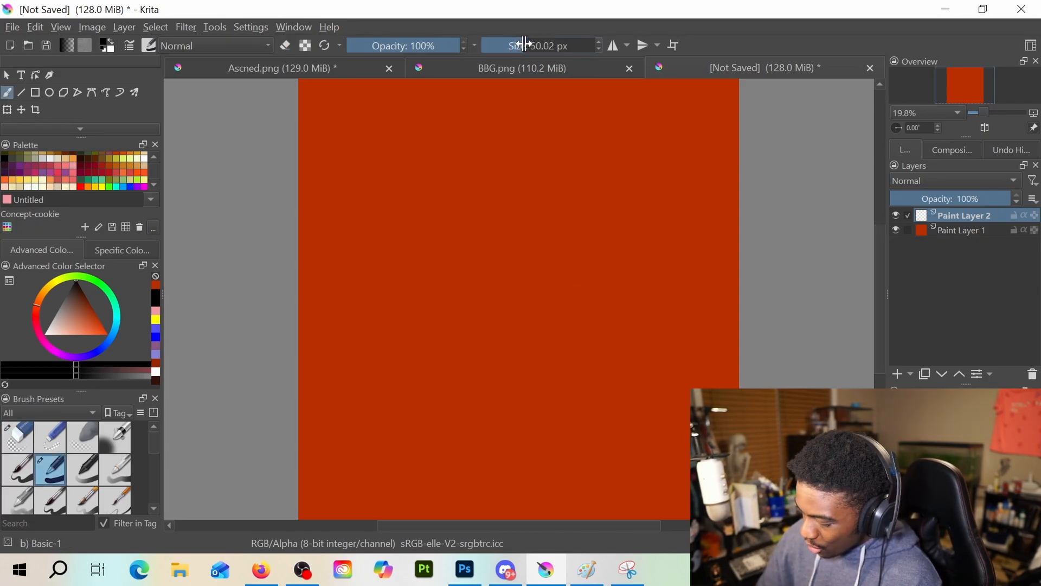
{"action": "left_click_drag", "start_coordinate": [518, 47], "coordinate": [566, 49]}
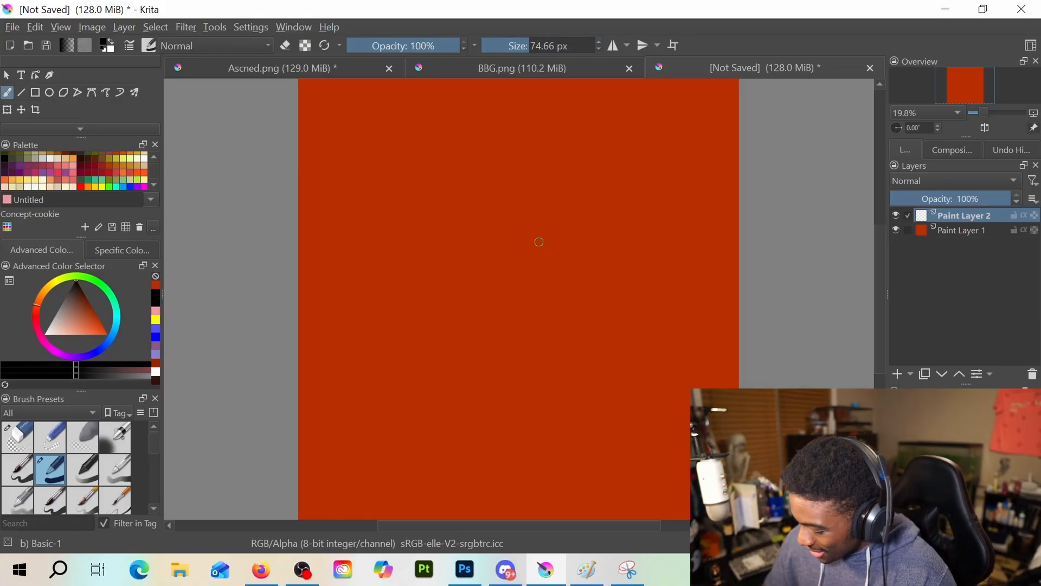
{"action": "mouse_move", "coordinate": [529, 228]}
{"action": "left_mouse_down"}
{"action": "mouse_move", "coordinate": [529, 239]}
{"action": "mouse_move", "coordinate": [692, 219]}
{"action": "mouse_move", "coordinate": [672, 297]}
{"action": "left_mouse_up"}
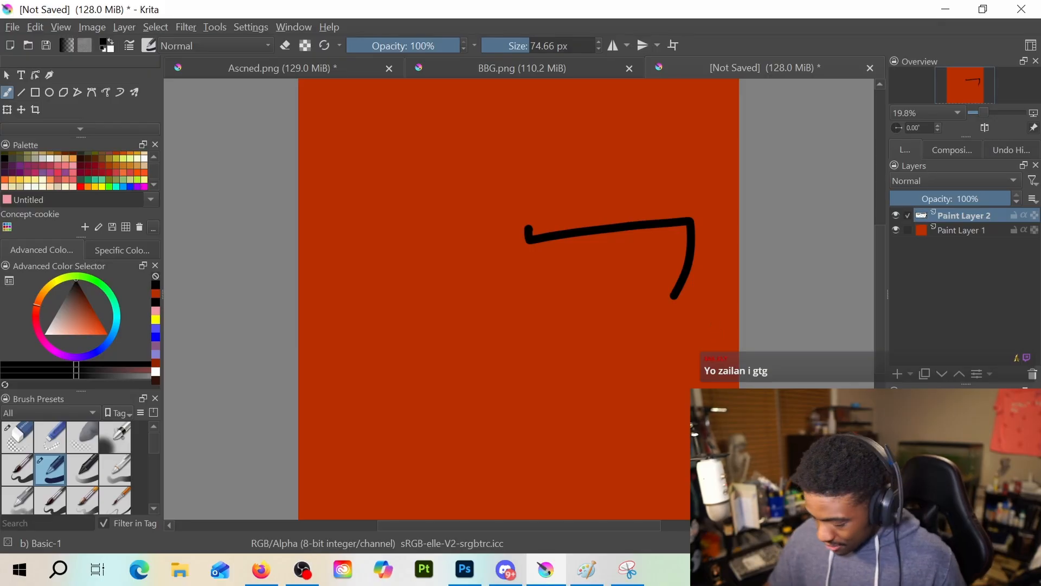
{"action": "key", "text": "ctrl+z"}
{"action": "key", "text": "ctrl+z"}
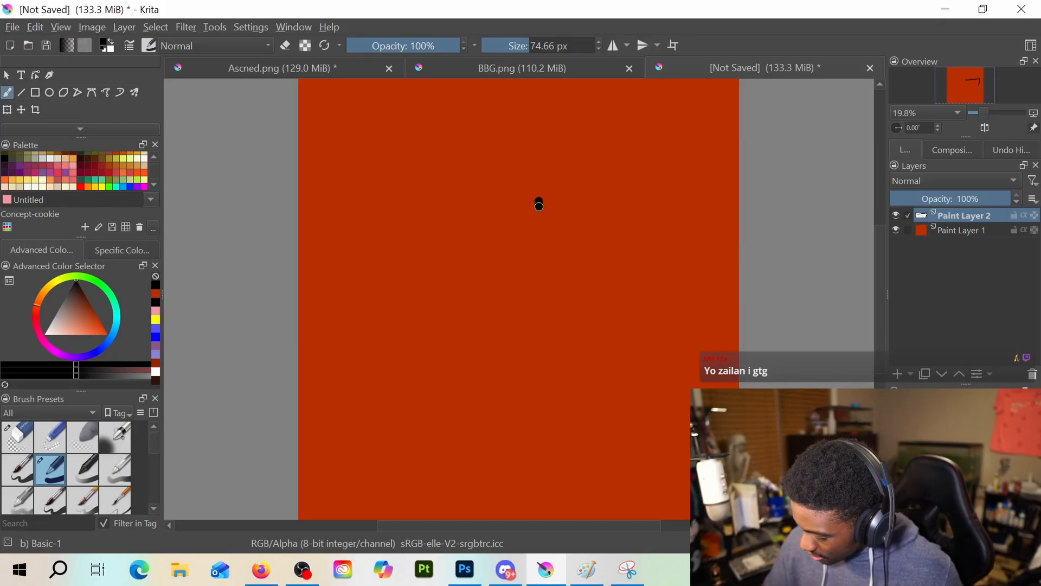
Draw two rounded black eye outlines side by side across the face, with a short tick above the right eye's inner corner
{"action": "mouse_move", "coordinate": [539, 205]}
{"action": "left_mouse_down"}
{"action": "mouse_move", "coordinate": [694, 238]}
{"action": "mouse_move", "coordinate": [645, 300]}
{"action": "mouse_move", "coordinate": [534, 250]}
{"action": "mouse_move", "coordinate": [539, 216]}
{"action": "left_mouse_up"}
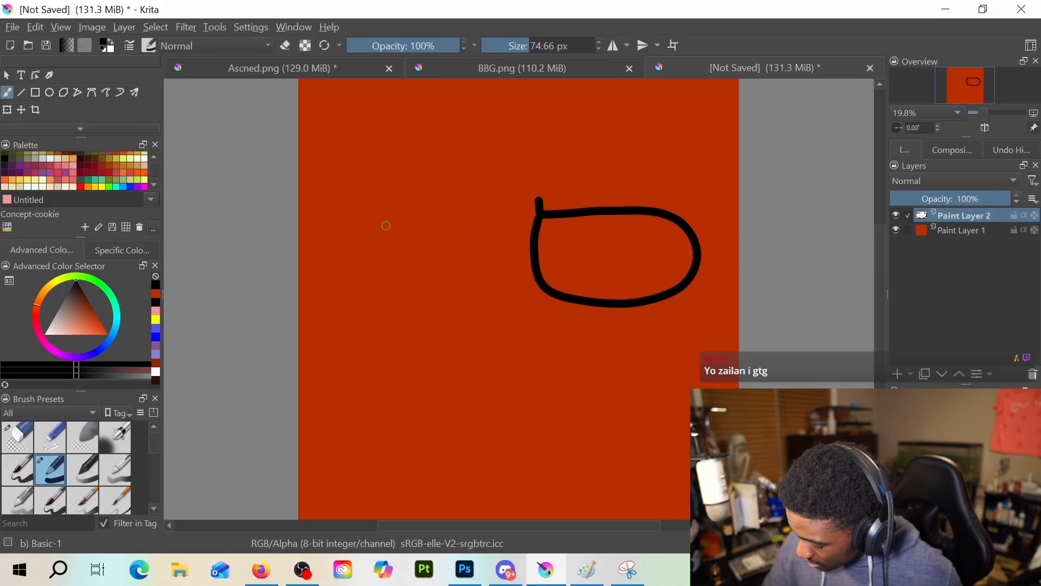
{"action": "mouse_move", "coordinate": [401, 217]}
{"action": "left_mouse_down"}
{"action": "mouse_move", "coordinate": [329, 241]}
{"action": "mouse_move", "coordinate": [316, 286]}
{"action": "mouse_move", "coordinate": [364, 314]}
{"action": "mouse_move", "coordinate": [438, 304]}
{"action": "mouse_move", "coordinate": [470, 282]}
{"action": "mouse_move", "coordinate": [465, 244]}
{"action": "mouse_move", "coordinate": [425, 220]}
{"action": "mouse_move", "coordinate": [386, 217]}
{"action": "mouse_move", "coordinate": [314, 240]}
{"action": "mouse_move", "coordinate": [312, 279]}
{"action": "mouse_move", "coordinate": [341, 310]}
{"action": "mouse_move", "coordinate": [428, 314]}
{"action": "mouse_move", "coordinate": [458, 303]}
{"action": "mouse_move", "coordinate": [477, 275]}
{"action": "mouse_move", "coordinate": [471, 232]}
{"action": "mouse_move", "coordinate": [422, 212]}
{"action": "mouse_move", "coordinate": [329, 219]}
{"action": "left_mouse_up"}
{"action": "key", "text": "ctrl+z"}
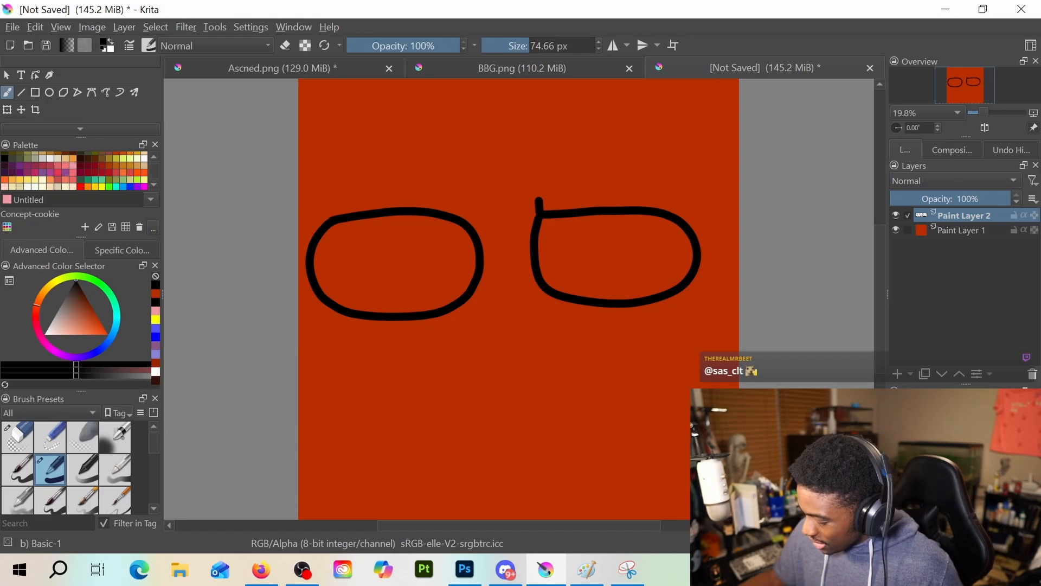
Draw a short slanted nose stroke centred below the two eye outlines
{"action": "scroll", "coordinate": [605, 267], "scroll_direction": "down", "scroll_amount": 2}
{"action": "left_click_drag", "start_coordinate": [602, 284], "coordinate": [581, 270]}
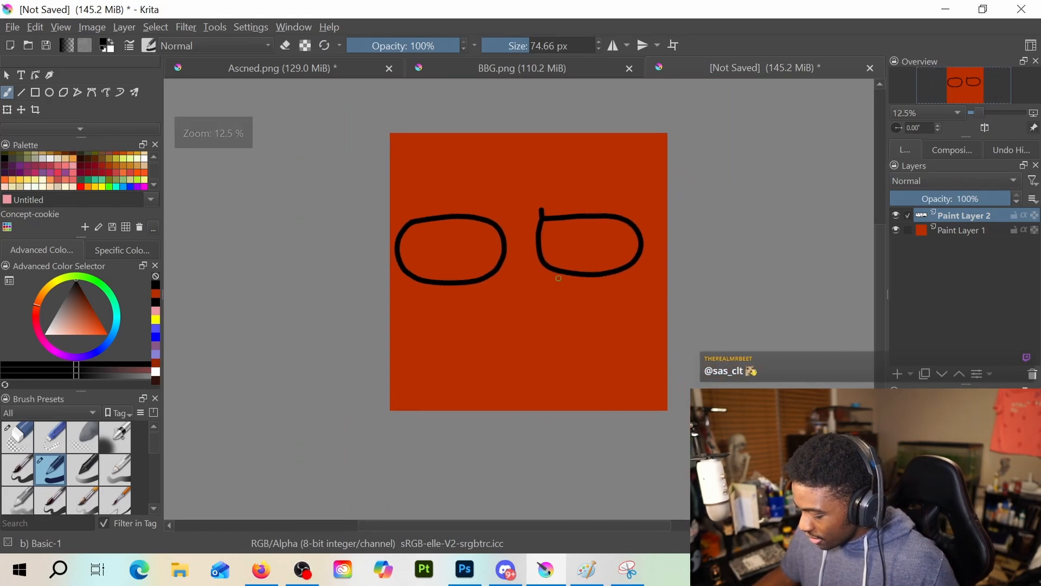
{"action": "scroll", "coordinate": [554, 275], "scroll_direction": "up", "scroll_amount": 1}
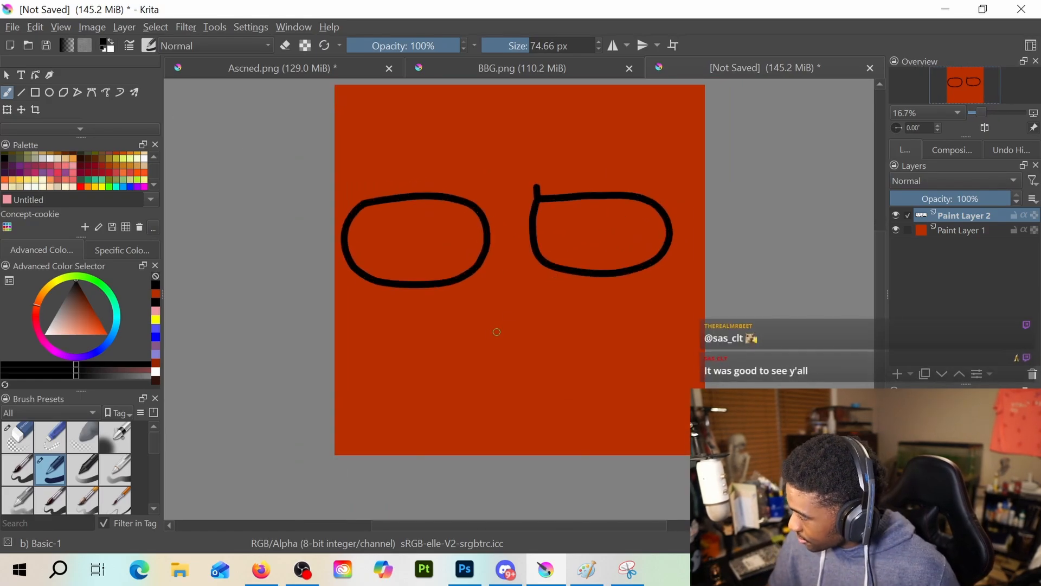
{"action": "left_click_drag", "start_coordinate": [461, 344], "coordinate": [504, 360]}
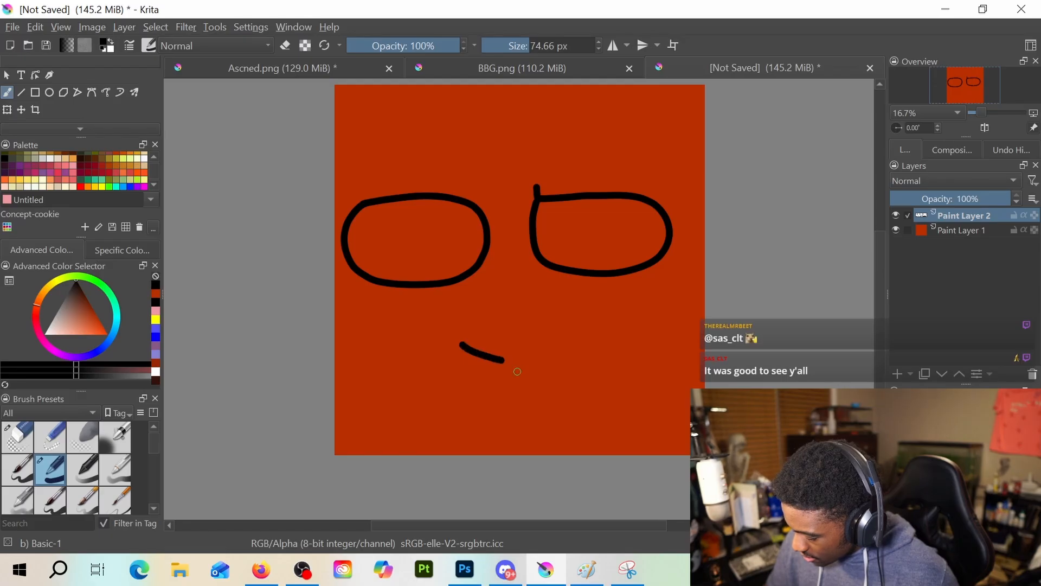
{"action": "mouse_move", "coordinate": [440, 404]}
{"action": "left_mouse_down"}
{"action": "mouse_move", "coordinate": [576, 364]}
{"action": "mouse_move", "coordinate": [645, 365]}
{"action": "mouse_move", "coordinate": [636, 377]}
{"action": "left_mouse_up"}
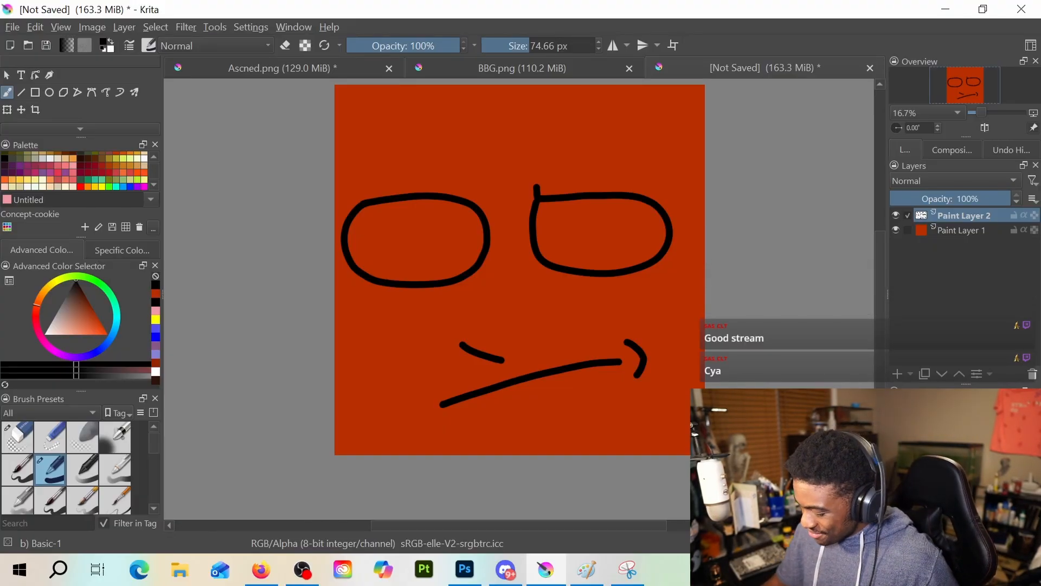
{"action": "key", "text": "ctrl+z"}
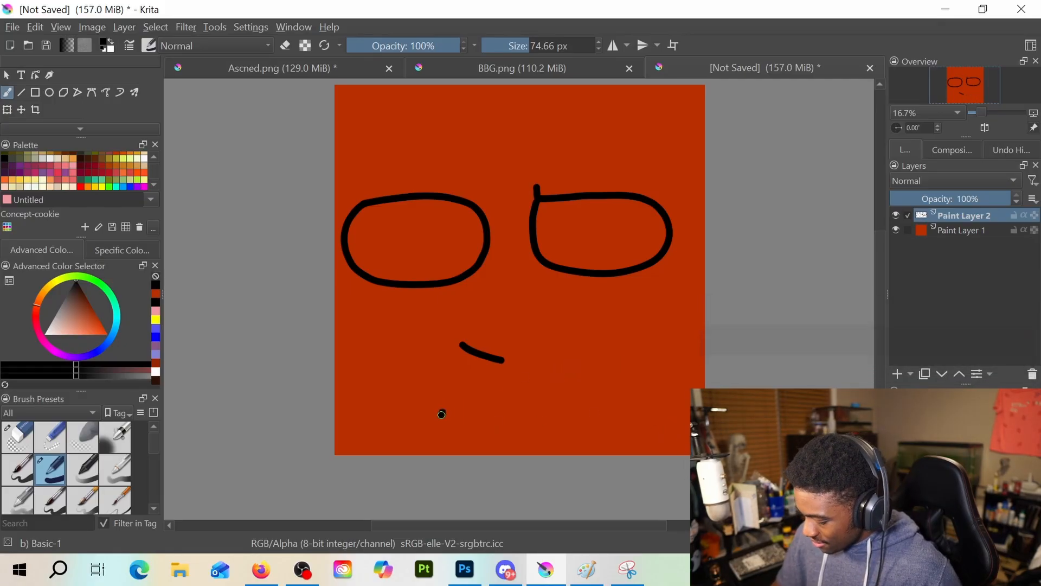
{"action": "left_click_drag", "start_coordinate": [441, 414], "coordinate": [589, 365]}
{"action": "key", "text": "ctrl+z"}
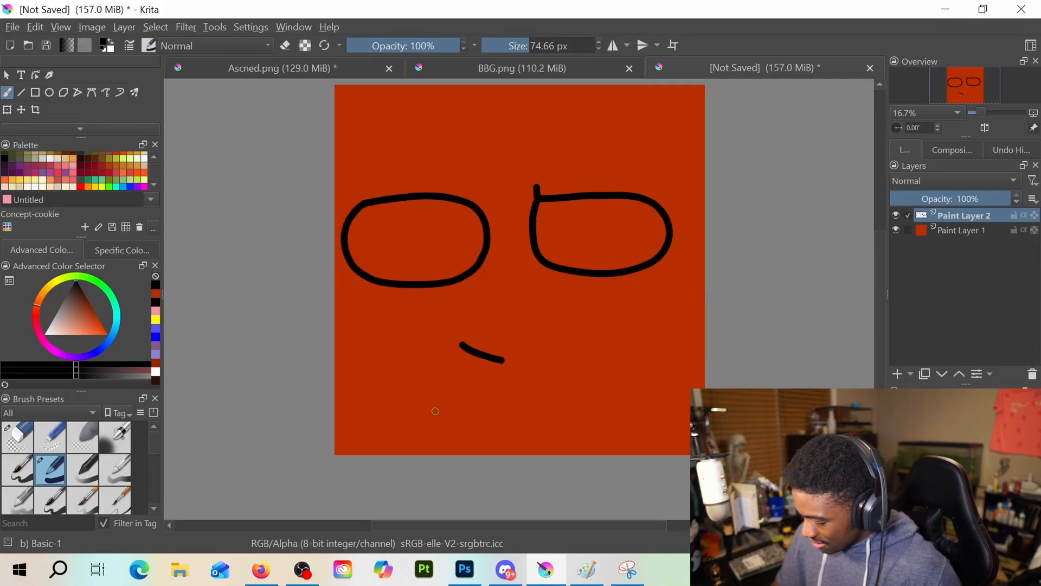
Draw a curved, slanting mouth line below the nose with a small cheek crease at its right end and a shorter lip line underneath
{"action": "mouse_move", "coordinate": [430, 420]}
{"action": "left_mouse_down"}
{"action": "mouse_move", "coordinate": [569, 373]}
{"action": "mouse_move", "coordinate": [608, 380]}
{"action": "mouse_move", "coordinate": [616, 397]}
{"action": "left_mouse_up"}
{"action": "left_click_drag", "start_coordinate": [475, 434], "coordinate": [560, 407]}
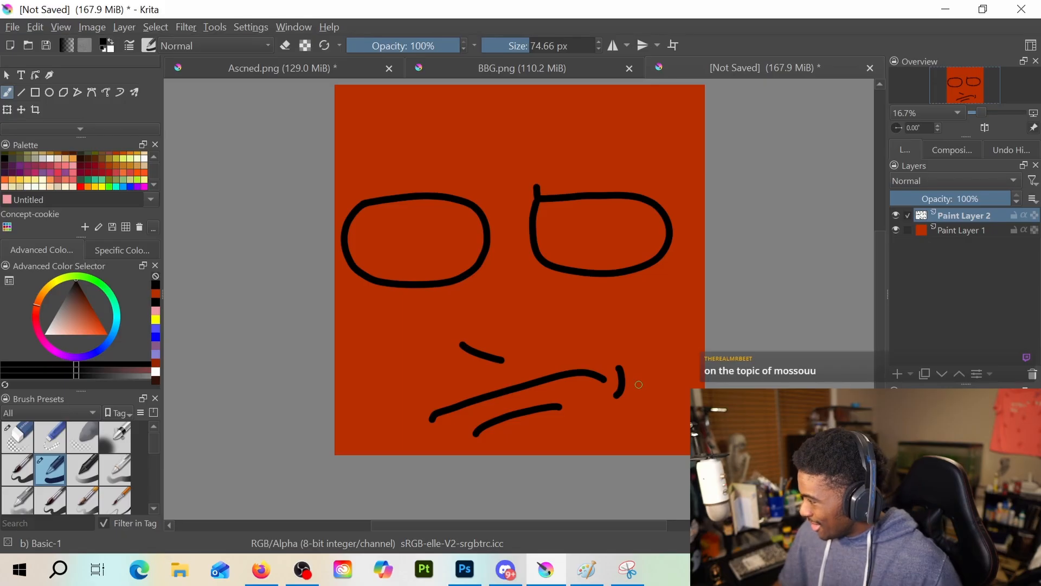
Undo the mouth, nose and both eye outlines, discarding a smaller flat-topped redraw of the left eye as well
{"action": "key", "text": "ctrl+z"}
{"action": "key", "text": "ctrl+z"}
{"action": "key", "text": "ctrl+z"}
{"action": "key", "text": "ctrl+z"}
{"action": "key", "text": "ctrl+z"}
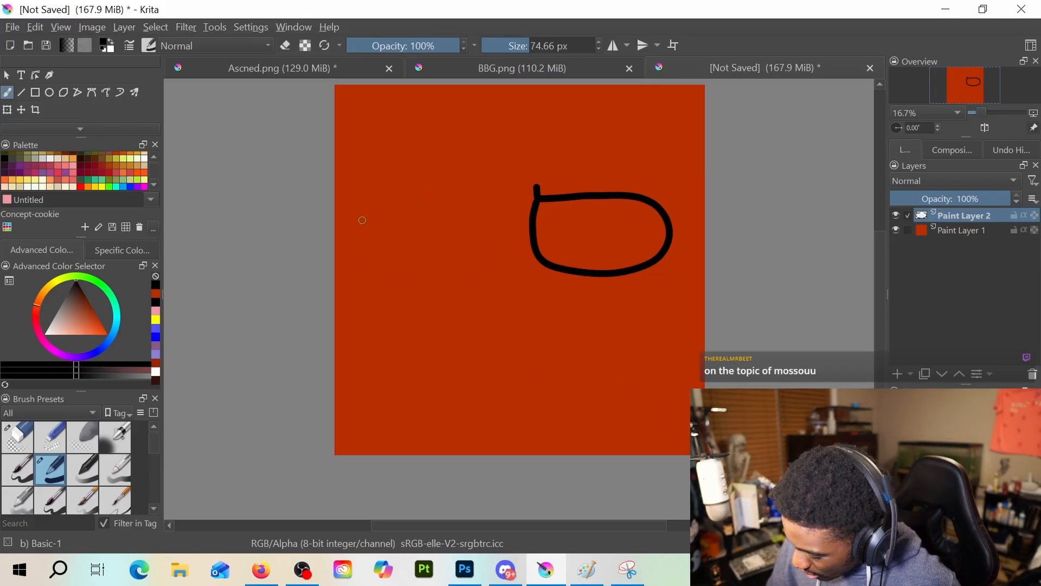
{"action": "left_click_drag", "start_coordinate": [360, 219], "coordinate": [449, 213]}
{"action": "mouse_move", "coordinate": [356, 225]}
{"action": "left_mouse_down"}
{"action": "mouse_move", "coordinate": [364, 277]}
{"action": "mouse_move", "coordinate": [392, 289]}
{"action": "mouse_move", "coordinate": [443, 272]}
{"action": "mouse_move", "coordinate": [462, 221]}
{"action": "left_mouse_up"}
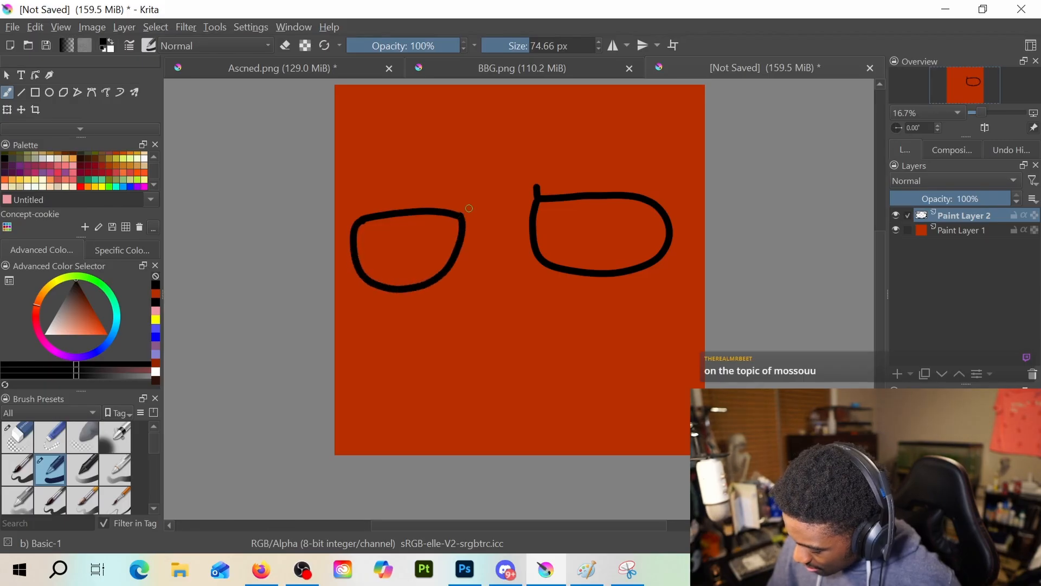
{"action": "key", "text": "ctrl+z"}
{"action": "key", "text": "ctrl+z"}
{"action": "key", "text": "ctrl+z"}
{"action": "key", "text": "ctrl+z"}
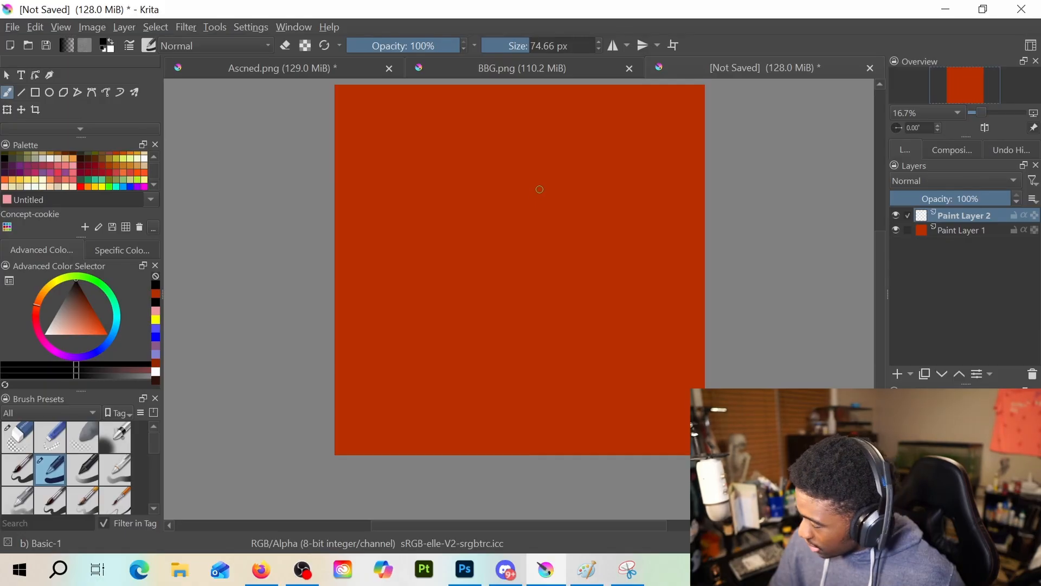
{"action": "left_click_drag", "start_coordinate": [535, 195], "coordinate": [646, 188]}
{"action": "mouse_move", "coordinate": [535, 200]}
{"action": "left_mouse_down"}
{"action": "mouse_move", "coordinate": [537, 240]}
{"action": "mouse_move", "coordinate": [560, 268]}
{"action": "mouse_move", "coordinate": [599, 278]}
{"action": "mouse_move", "coordinate": [631, 269]}
{"action": "mouse_move", "coordinate": [661, 216]}
{"action": "left_mouse_up"}
{"action": "key", "text": "ctrl+z"}
{"action": "key", "text": "ctrl+z"}
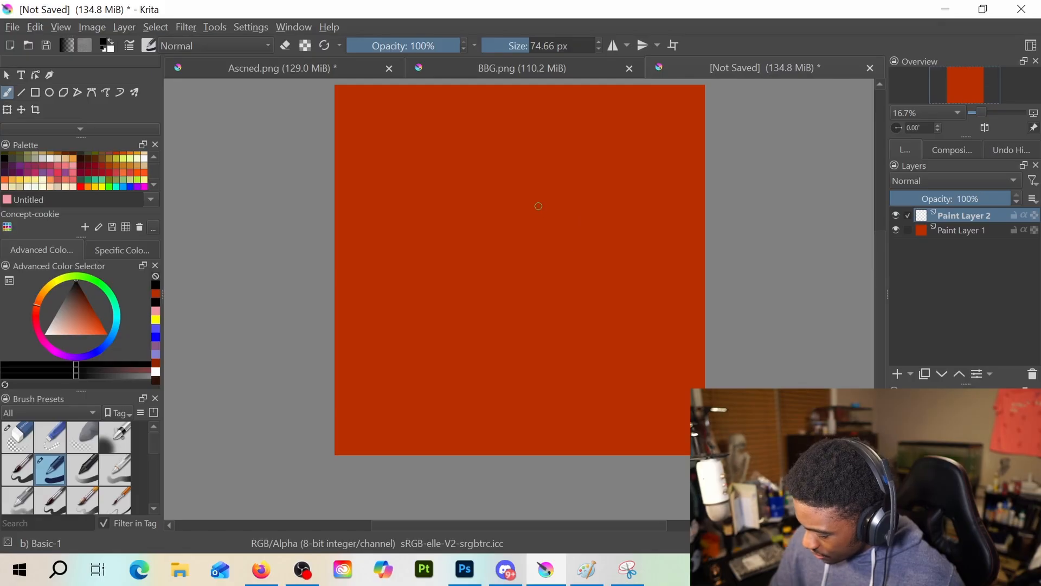
{"action": "mouse_move", "coordinate": [534, 206]}
{"action": "left_mouse_down"}
{"action": "mouse_move", "coordinate": [637, 200]}
{"action": "mouse_move", "coordinate": [646, 219]}
{"action": "mouse_move", "coordinate": [619, 251]}
{"action": "left_mouse_up"}
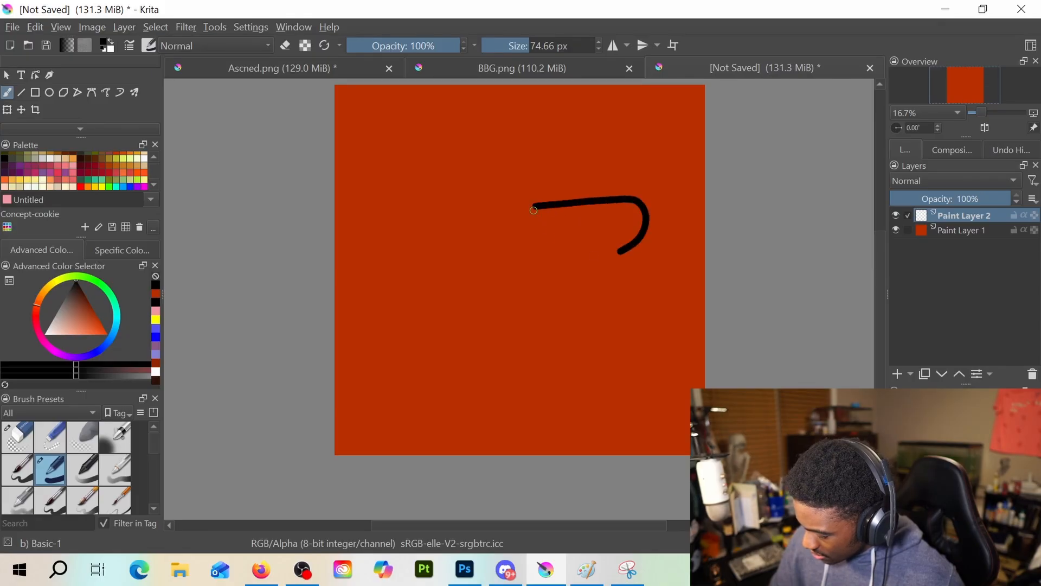
{"action": "mouse_move", "coordinate": [533, 210]}
{"action": "left_mouse_down"}
{"action": "mouse_move", "coordinate": [535, 243]}
{"action": "mouse_move", "coordinate": [567, 263]}
{"action": "mouse_move", "coordinate": [609, 256]}
{"action": "left_mouse_up"}
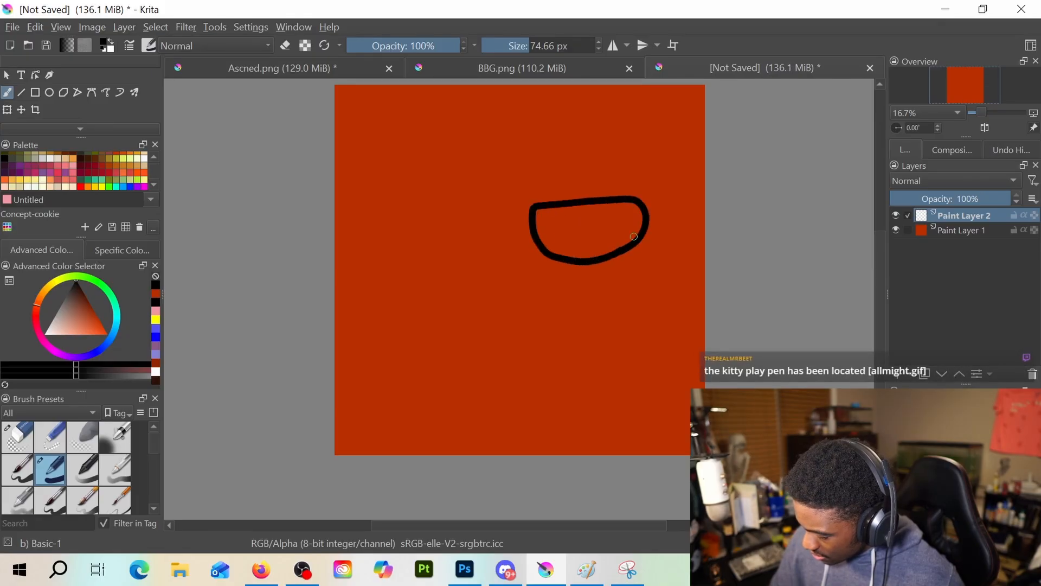
{"action": "key", "text": "ctrl+z"}
{"action": "key", "text": "ctrl+z"}
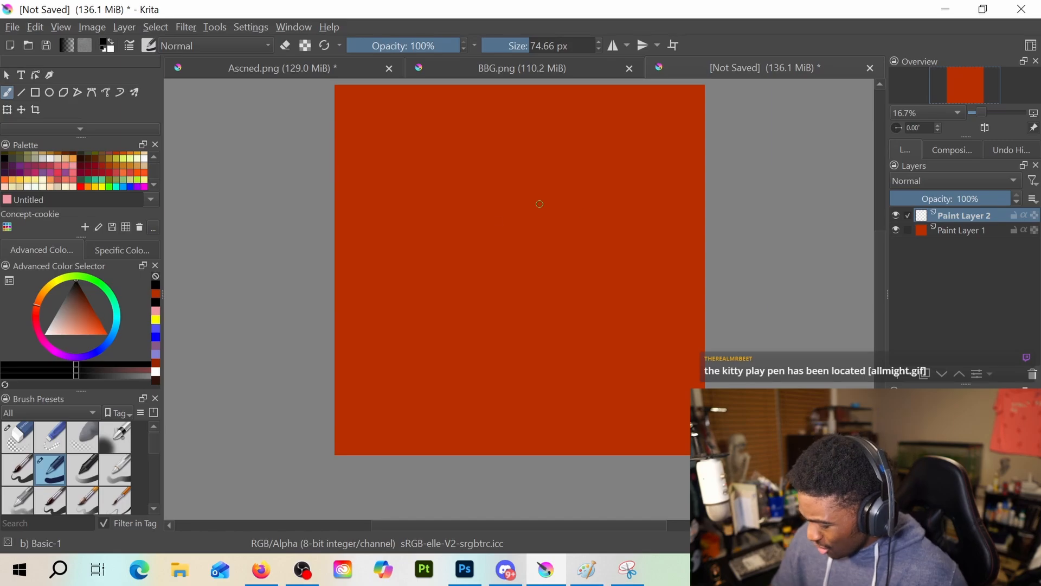
Draw a half-round right eye outline with a short tick at its inner corner, and a lower left eye with a slanted top
{"action": "mouse_move", "coordinate": [537, 216]}
{"action": "left_mouse_down"}
{"action": "mouse_move", "coordinate": [625, 197]}
{"action": "mouse_move", "coordinate": [657, 195]}
{"action": "mouse_move", "coordinate": [667, 207]}
{"action": "mouse_move", "coordinate": [649, 257]}
{"action": "mouse_move", "coordinate": [619, 270]}
{"action": "mouse_move", "coordinate": [583, 272]}
{"action": "mouse_move", "coordinate": [549, 256]}
{"action": "mouse_move", "coordinate": [535, 220]}
{"action": "left_mouse_up"}
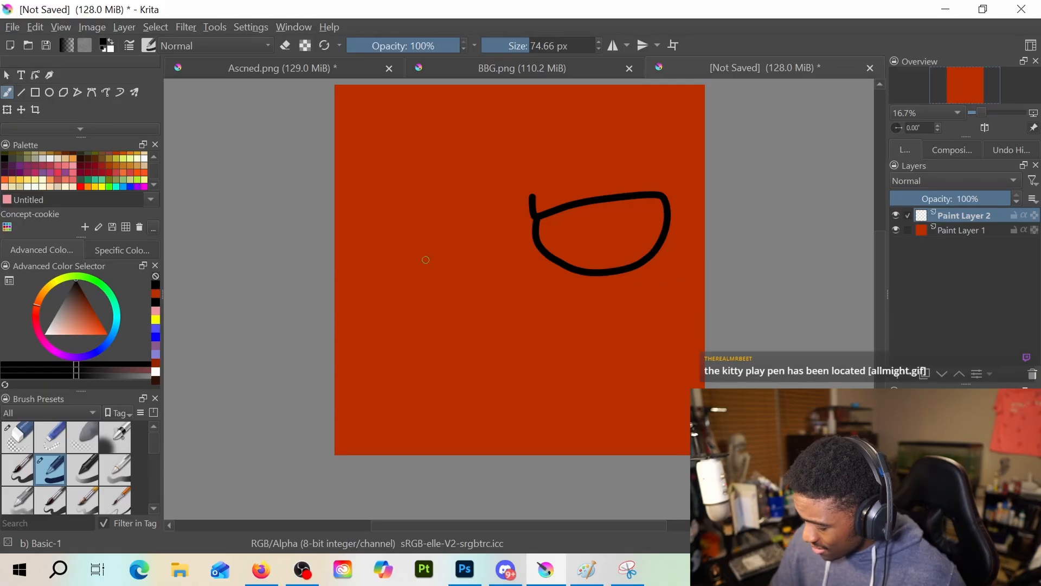
{"action": "mouse_move", "coordinate": [369, 224]}
{"action": "left_mouse_down"}
{"action": "mouse_move", "coordinate": [458, 222]}
{"action": "mouse_move", "coordinate": [485, 228]}
{"action": "mouse_move", "coordinate": [490, 241]}
{"action": "left_mouse_up"}
{"action": "mouse_move", "coordinate": [368, 232]}
{"action": "left_mouse_down"}
{"action": "mouse_move", "coordinate": [373, 269]}
{"action": "mouse_move", "coordinate": [396, 290]}
{"action": "mouse_move", "coordinate": [429, 295]}
{"action": "mouse_move", "coordinate": [485, 241]}
{"action": "left_mouse_up"}
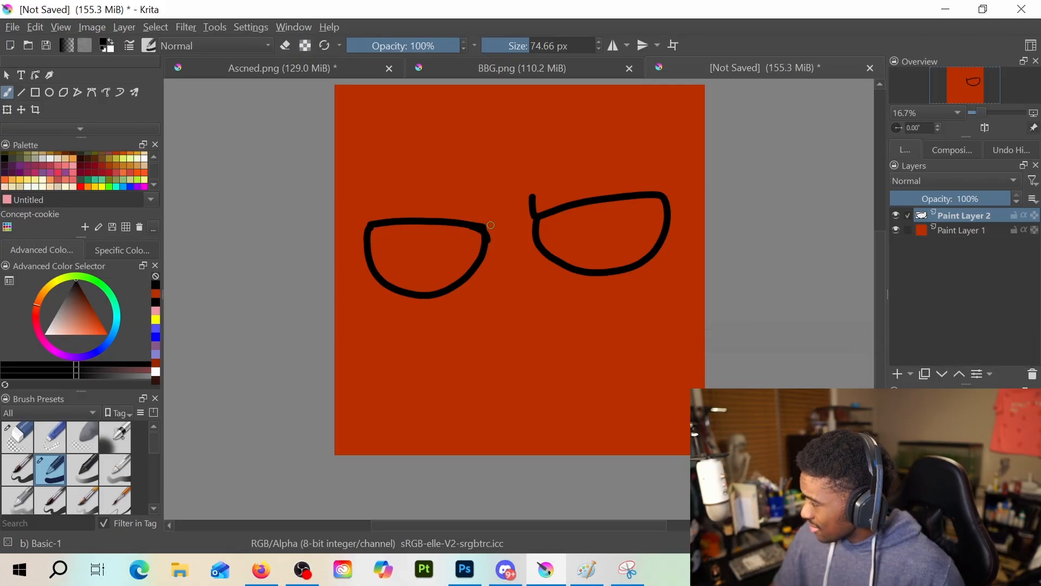
{"action": "key", "text": "ctrl+z"}
{"action": "key", "text": "ctrl+z"}
{"action": "key", "text": "ctrl+z"}
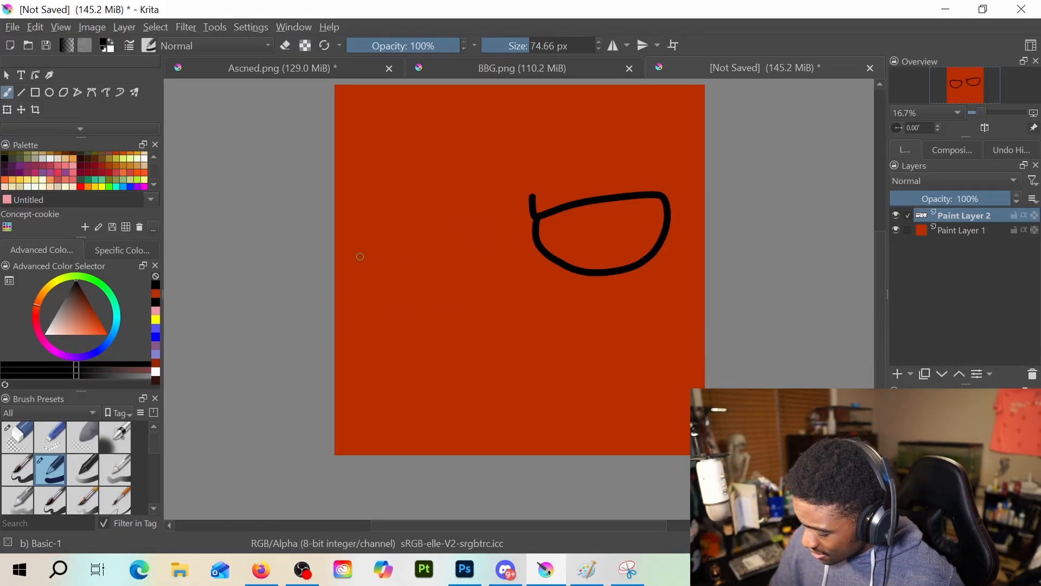
{"action": "mouse_move", "coordinate": [356, 256]}
{"action": "left_mouse_down"}
{"action": "mouse_move", "coordinate": [471, 234]}
{"action": "mouse_move", "coordinate": [476, 279]}
{"action": "mouse_move", "coordinate": [466, 290]}
{"action": "left_mouse_up"}
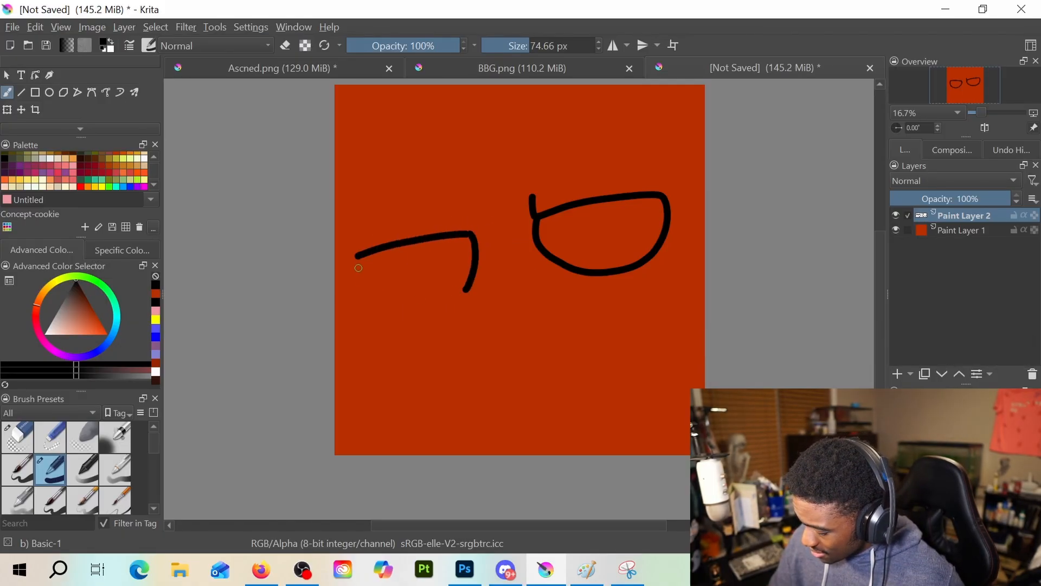
{"action": "mouse_move", "coordinate": [354, 272]}
{"action": "left_mouse_down"}
{"action": "mouse_move", "coordinate": [371, 298]}
{"action": "mouse_move", "coordinate": [401, 308]}
{"action": "mouse_move", "coordinate": [466, 286]}
{"action": "left_mouse_up"}
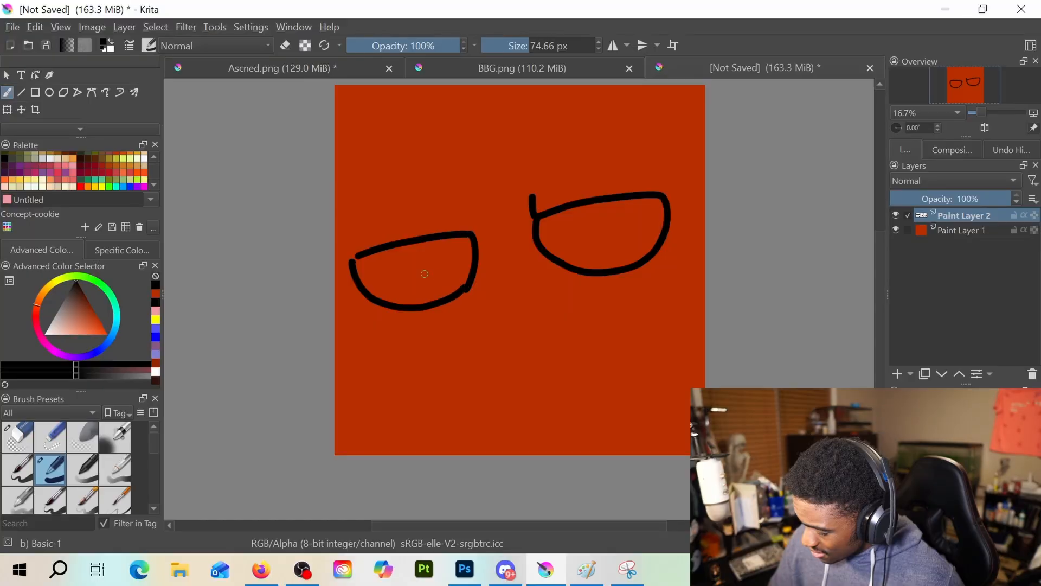
{"action": "left_click_drag", "start_coordinate": [353, 259], "coordinate": [367, 251]}
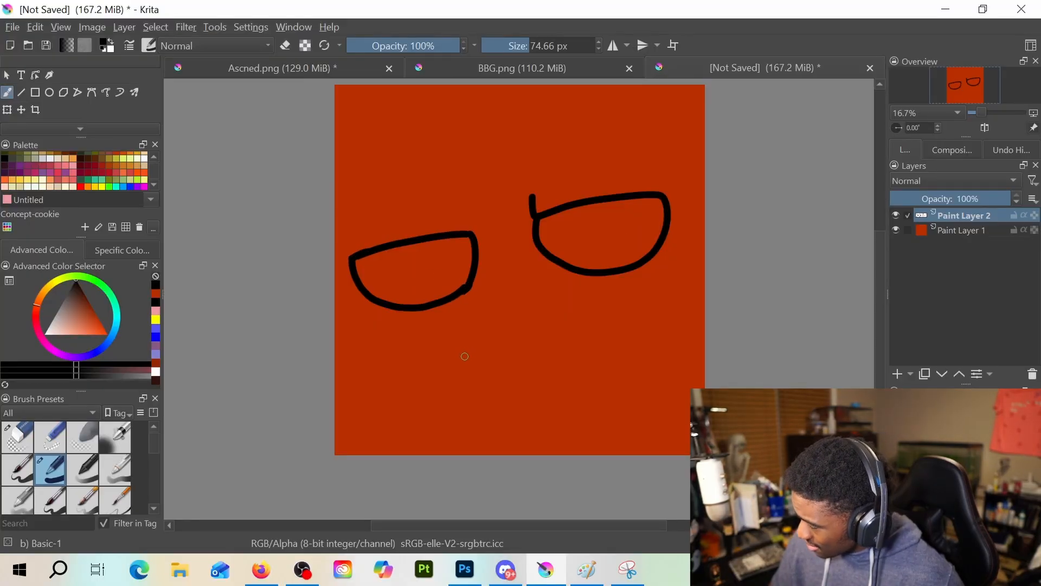
Draw a small nose below the eyes from a shallow curved stroke and two short marks beside its right end
{"action": "mouse_move", "coordinate": [467, 346]}
{"action": "left_mouse_down"}
{"action": "mouse_move", "coordinate": [494, 362]}
{"action": "mouse_move", "coordinate": [482, 349]}
{"action": "mouse_move", "coordinate": [505, 352]}
{"action": "mouse_move", "coordinate": [532, 338]}
{"action": "left_mouse_up"}
{"action": "key", "text": "ctrl+z"}
{"action": "key", "text": "ctrl+z"}
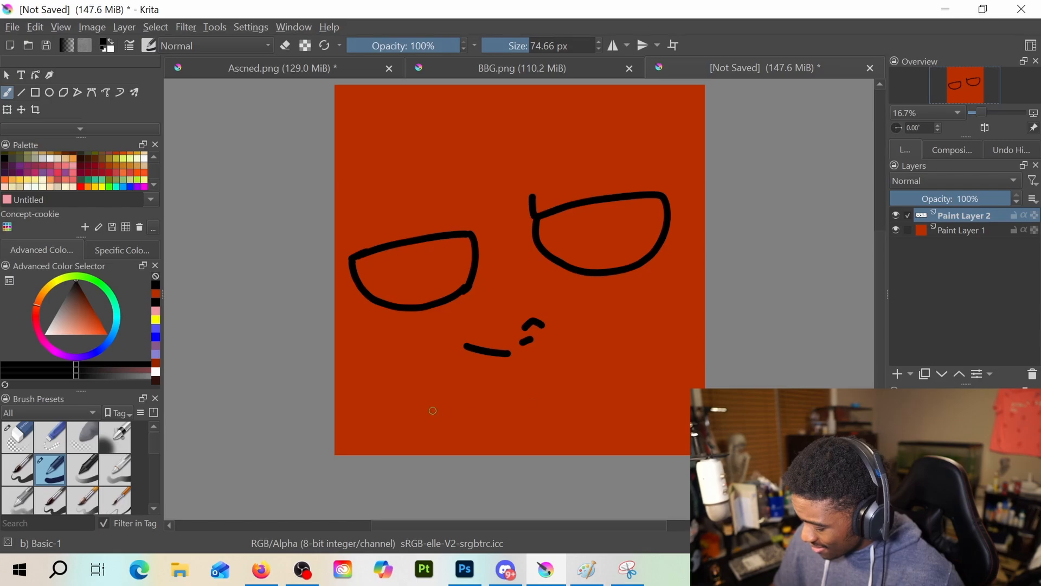
Draw a slanted, downturned mouth line below the nose with a short lip stroke underneath and a diagonal cheek crease above its right end
{"action": "left_click_drag", "start_coordinate": [436, 418], "coordinate": [583, 366]}
{"action": "key", "text": "ctrl+z"}
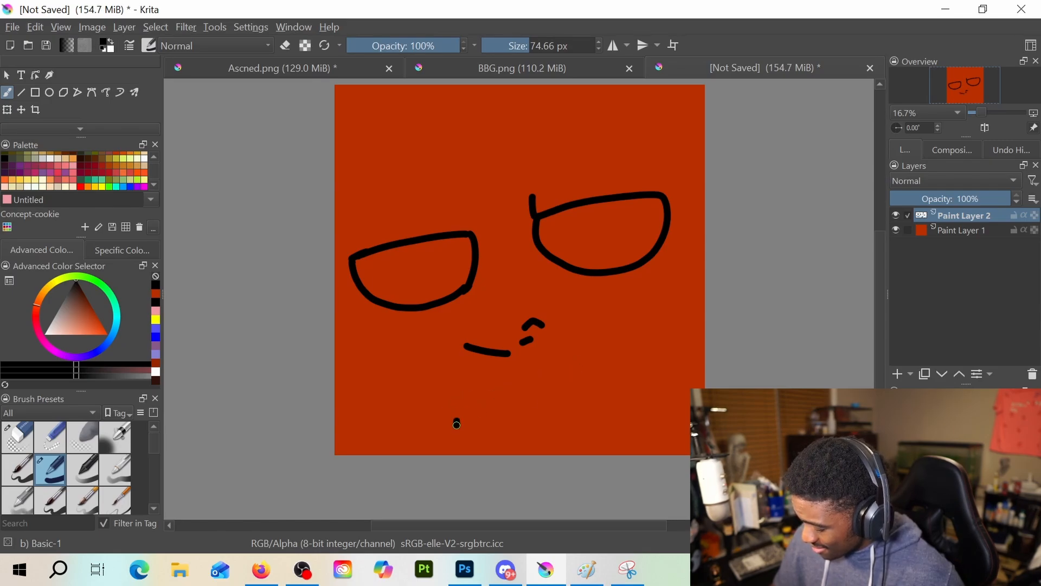
{"action": "mouse_move", "coordinate": [457, 424]}
{"action": "left_mouse_down"}
{"action": "mouse_move", "coordinate": [512, 392]}
{"action": "mouse_move", "coordinate": [605, 371]}
{"action": "left_mouse_up"}
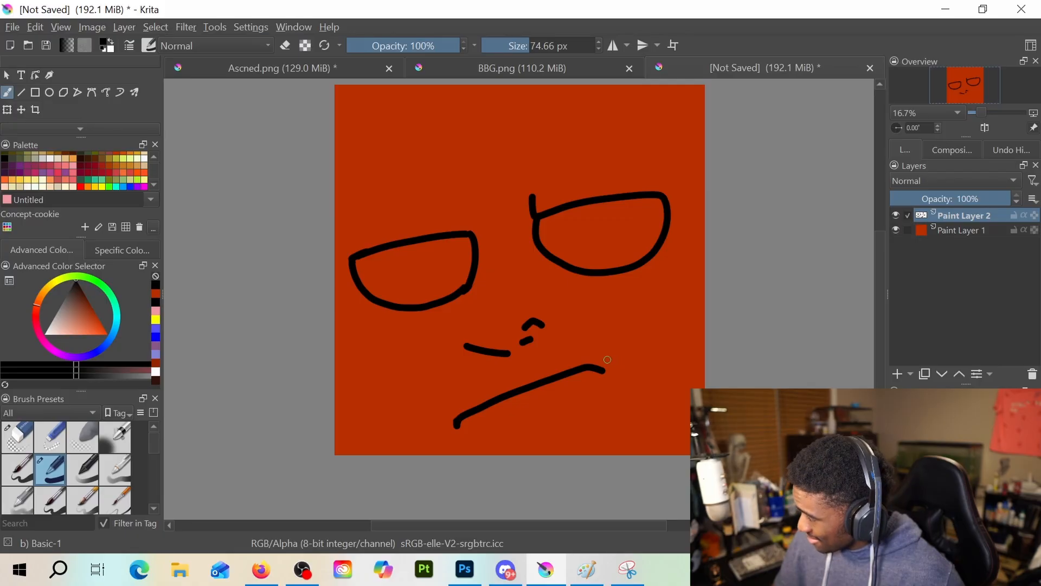
{"action": "left_click_drag", "start_coordinate": [506, 424], "coordinate": [544, 405]}
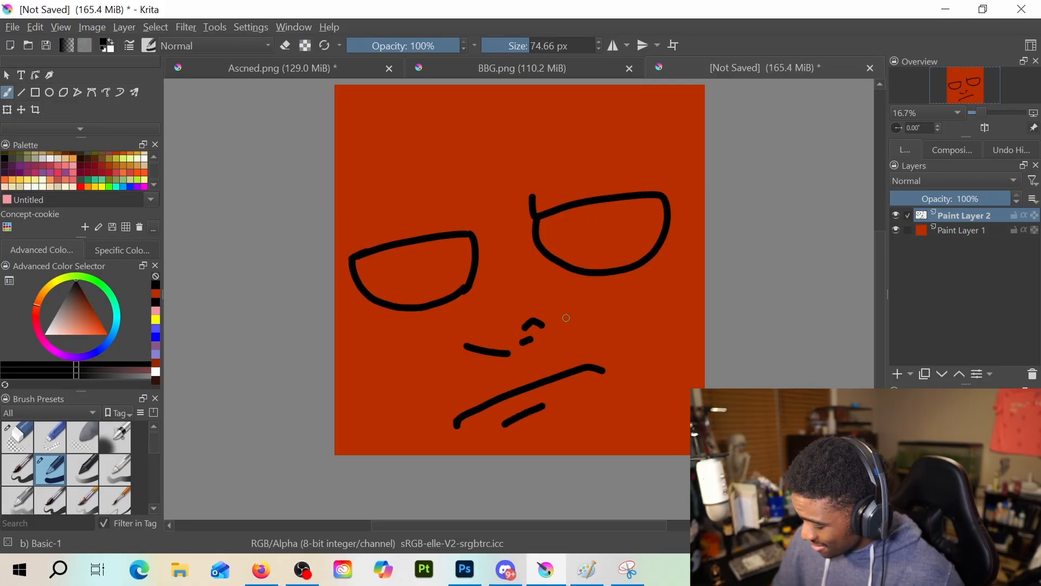
{"action": "left_click_drag", "start_coordinate": [565, 318], "coordinate": [622, 354]}
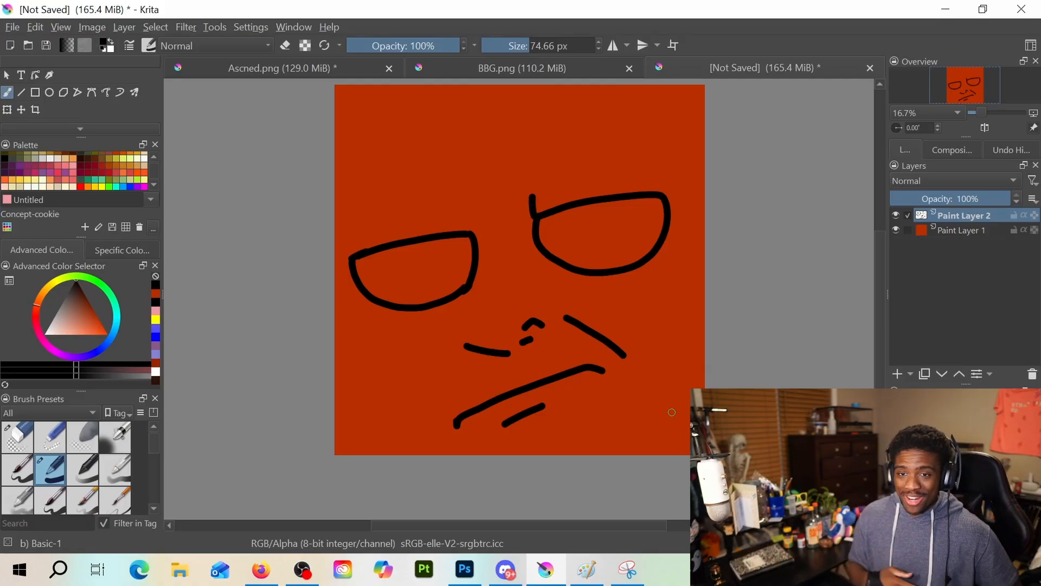
{"action": "key", "text": "alt+Tab"}
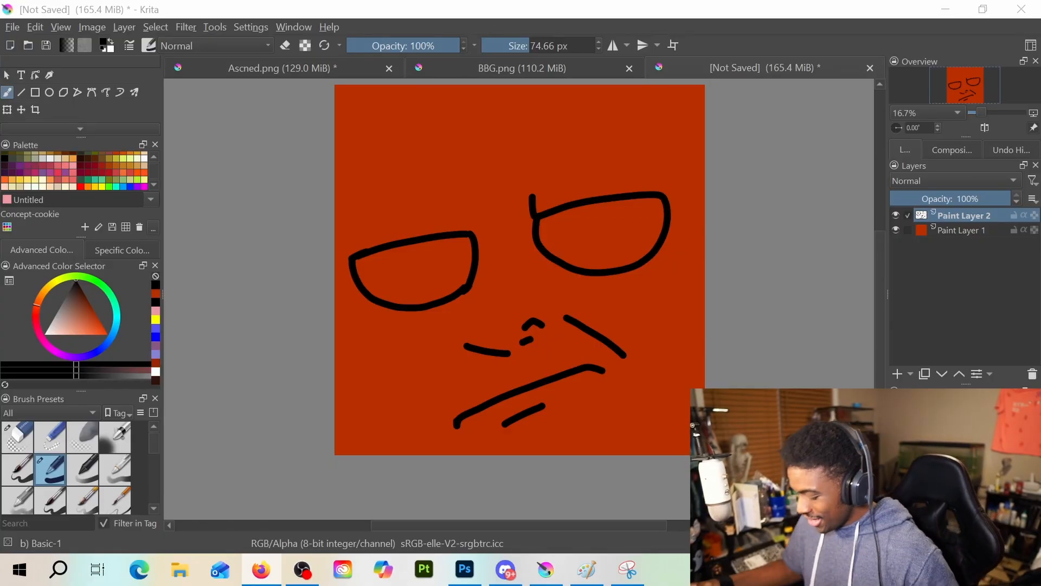
{"action": "key", "text": "e"}
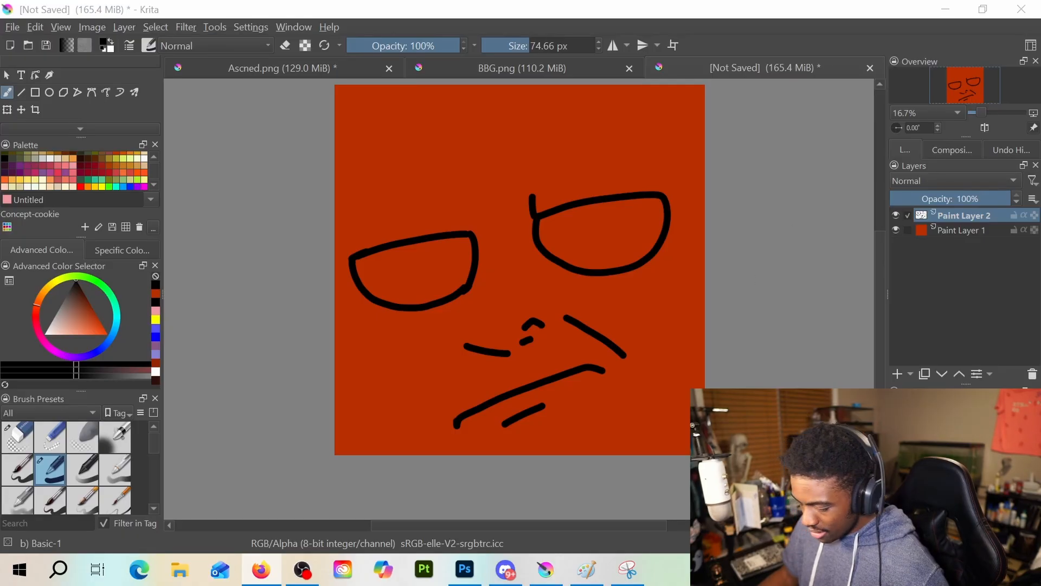
{"action": "left_click", "coordinate": [12, 27]}
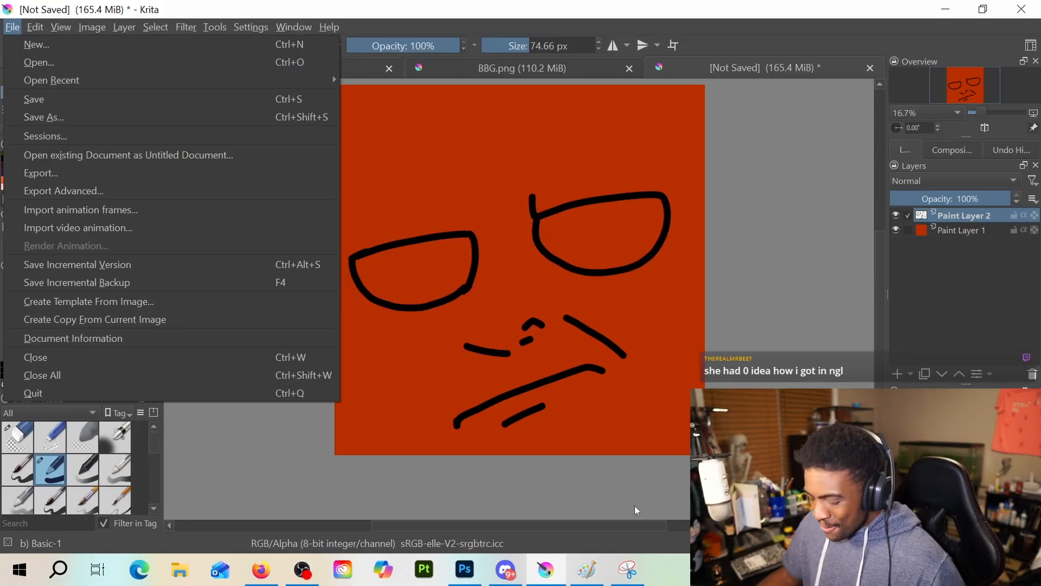
{"action": "left_click", "coordinate": [844, 250]}
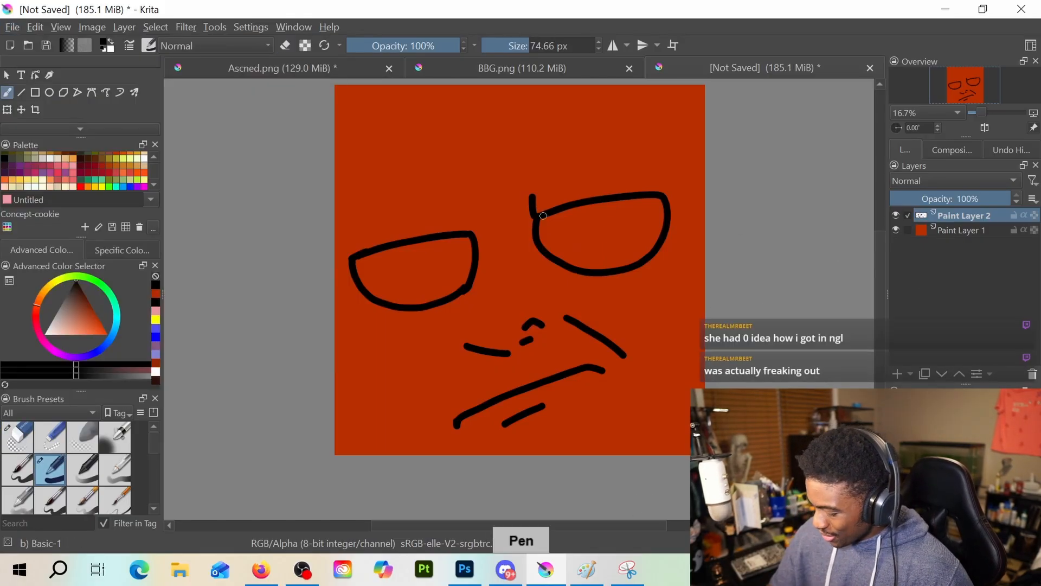
Thicken the right eye's inner edge, and erase all the face line art using the Eraser Circle preset at 528.72 px
{"action": "left_click_drag", "start_coordinate": [543, 216], "coordinate": [538, 224]}
{"action": "left_click_drag", "start_coordinate": [539, 185], "coordinate": [536, 254]}
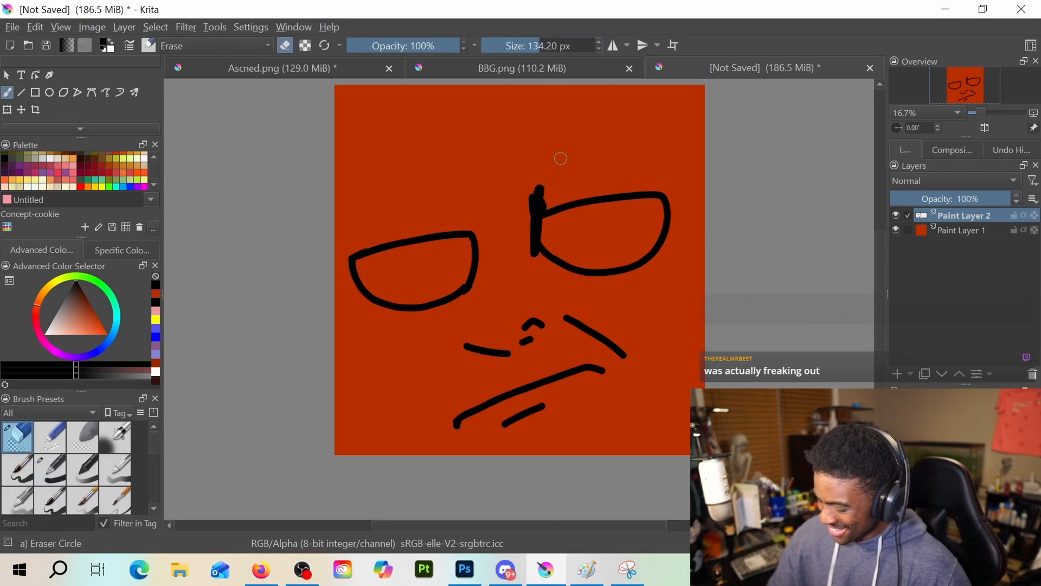
{"action": "left_click_drag", "start_coordinate": [539, 195], "coordinate": [537, 228]}
{"action": "left_click_drag", "start_coordinate": [532, 43], "coordinate": [573, 45]}
{"action": "mouse_move", "coordinate": [562, 216]}
{"action": "left_mouse_down"}
{"action": "mouse_move", "coordinate": [548, 302]}
{"action": "mouse_move", "coordinate": [574, 184]}
{"action": "mouse_move", "coordinate": [572, 324]}
{"action": "mouse_move", "coordinate": [592, 263]}
{"action": "mouse_move", "coordinate": [586, 320]}
{"action": "mouse_move", "coordinate": [658, 337]}
{"action": "mouse_move", "coordinate": [401, 213]}
{"action": "mouse_move", "coordinate": [477, 182]}
{"action": "mouse_move", "coordinate": [499, 249]}
{"action": "left_mouse_up"}
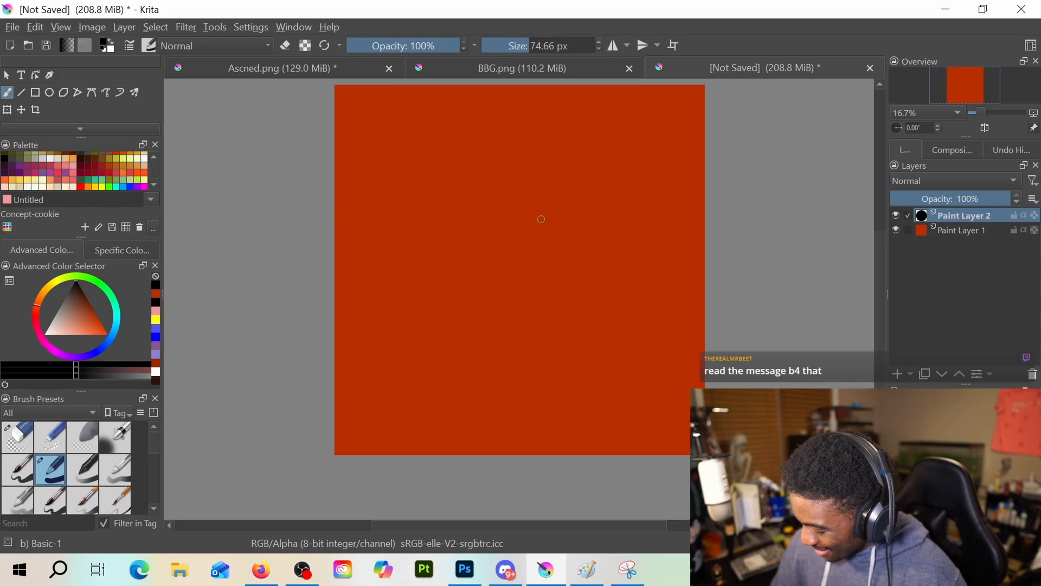
{"action": "left_click_drag", "start_coordinate": [540, 222], "coordinate": [648, 203]}
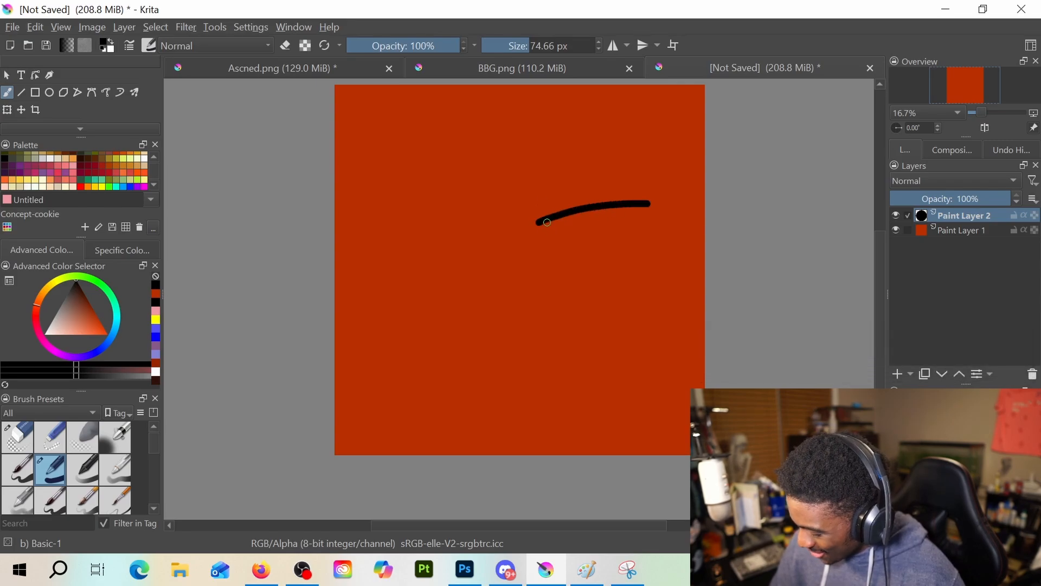
{"action": "mouse_move", "coordinate": [541, 222]}
{"action": "left_mouse_down"}
{"action": "mouse_move", "coordinate": [541, 259]}
{"action": "mouse_move", "coordinate": [566, 283]}
{"action": "mouse_move", "coordinate": [613, 285]}
{"action": "mouse_move", "coordinate": [642, 269]}
{"action": "mouse_move", "coordinate": [657, 242]}
{"action": "mouse_move", "coordinate": [648, 202]}
{"action": "left_mouse_up"}
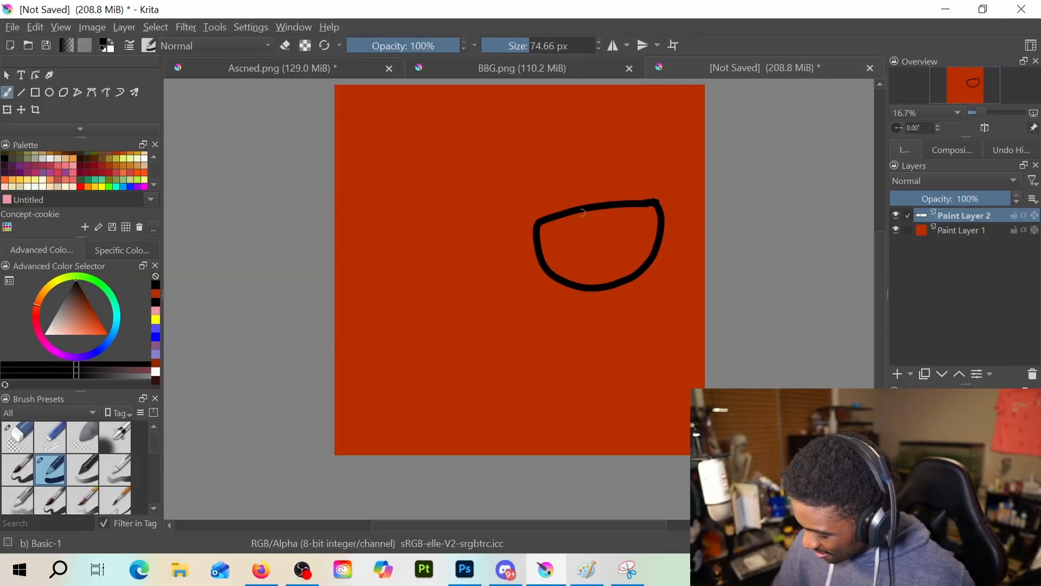
{"action": "left_click_drag", "start_coordinate": [536, 218], "coordinate": [527, 196]}
{"action": "key", "text": "ctrl+z"}
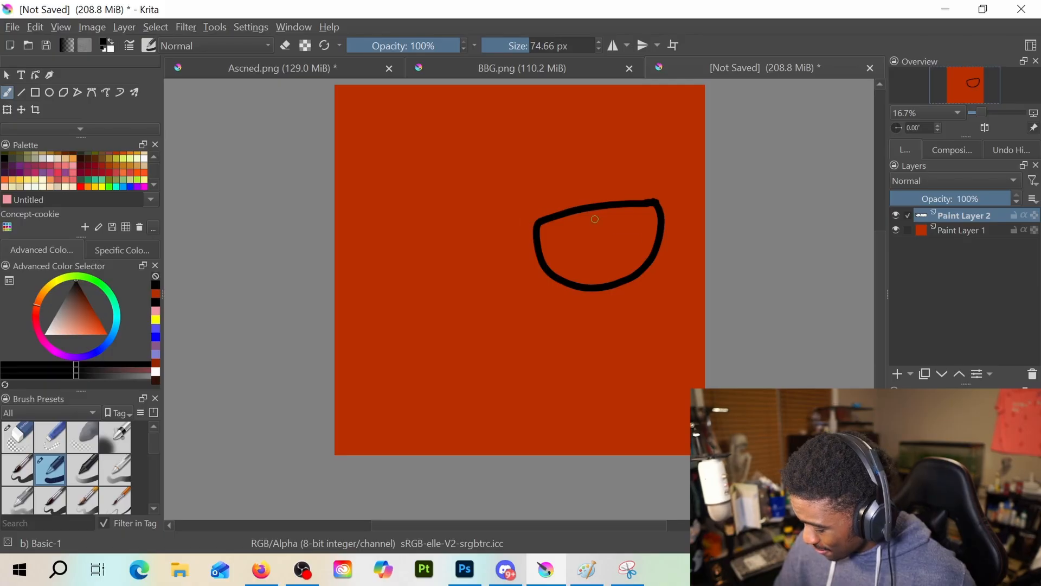
{"action": "key", "text": "ctrl+z"}
{"action": "key", "text": "ctrl+z"}
Draw a black half-round right eye outline with a tick at its inner corner, and a smaller flat-topped left eye beside it
{"action": "mouse_move", "coordinate": [545, 195]}
{"action": "left_mouse_down"}
{"action": "mouse_move", "coordinate": [652, 201]}
{"action": "mouse_move", "coordinate": [664, 206]}
{"action": "mouse_move", "coordinate": [667, 239]}
{"action": "mouse_move", "coordinate": [643, 267]}
{"action": "mouse_move", "coordinate": [590, 270]}
{"action": "mouse_move", "coordinate": [554, 243]}
{"action": "mouse_move", "coordinate": [547, 212]}
{"action": "left_mouse_up"}
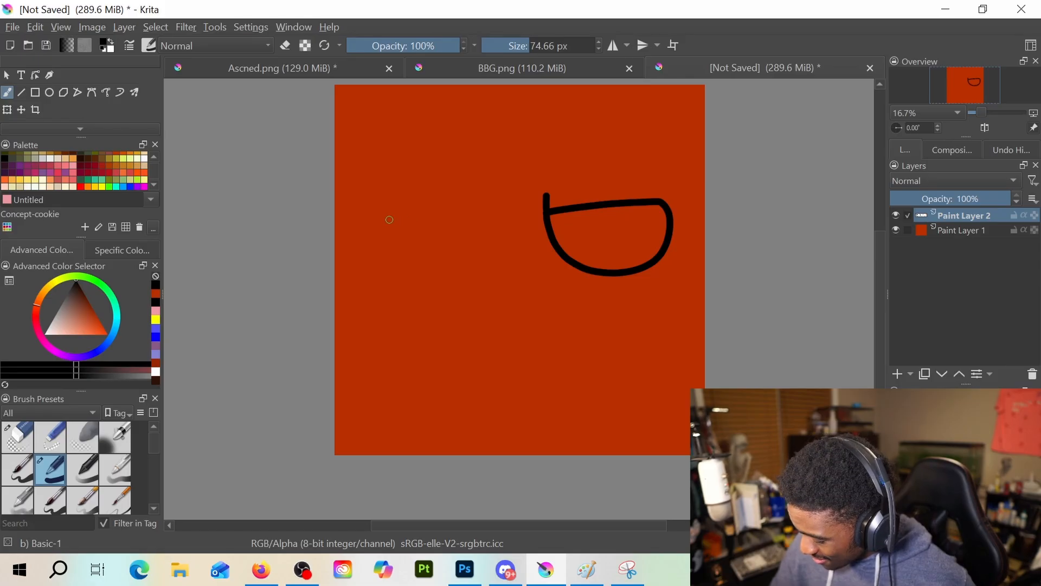
{"action": "mouse_move", "coordinate": [380, 220]}
{"action": "left_mouse_down"}
{"action": "mouse_move", "coordinate": [477, 214]}
{"action": "mouse_move", "coordinate": [376, 225]}
{"action": "mouse_move", "coordinate": [399, 271]}
{"action": "mouse_move", "coordinate": [433, 276]}
{"action": "mouse_move", "coordinate": [463, 265]}
{"action": "mouse_move", "coordinate": [480, 213]}
{"action": "left_mouse_up"}
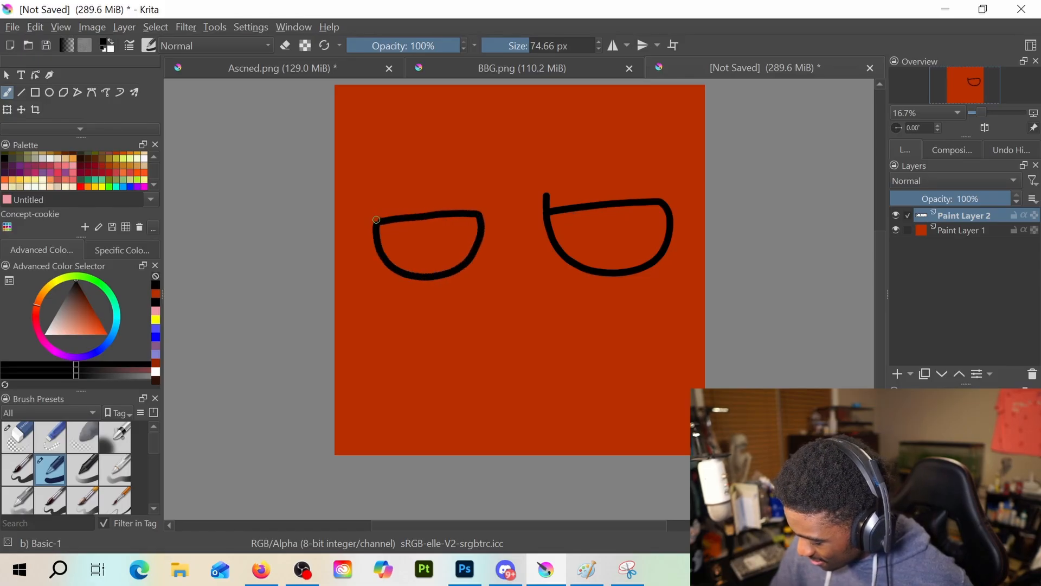
{"action": "key", "text": "e"}
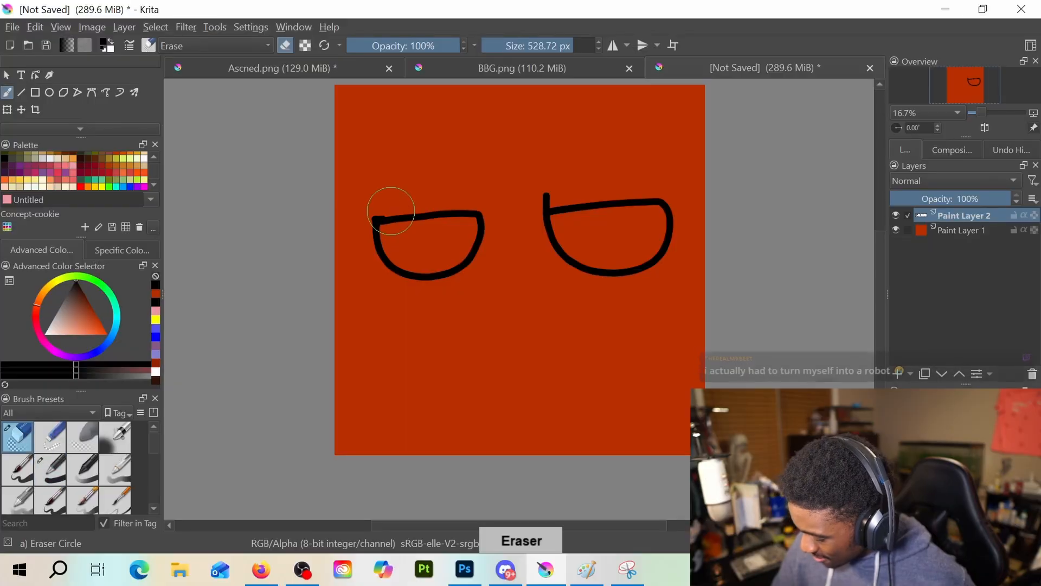
{"action": "key", "text": "e"}
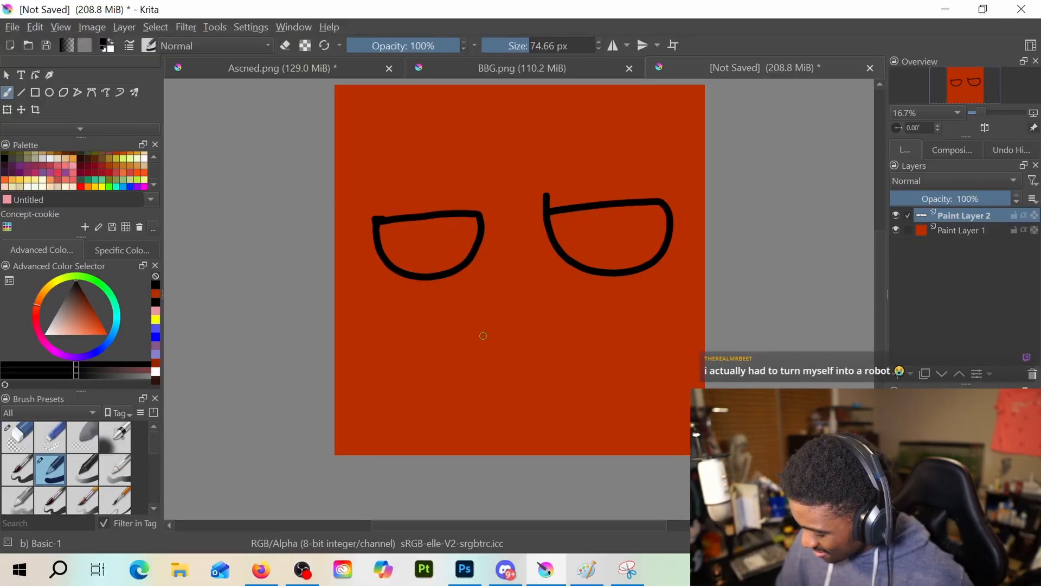
Draw a small nose from short angled strokes centred below the eyes, trying and undoing a wavy mouth line beneath it
{"action": "mouse_move", "coordinate": [468, 342]}
{"action": "left_mouse_down"}
{"action": "mouse_move", "coordinate": [492, 352]}
{"action": "mouse_move", "coordinate": [490, 327]}
{"action": "mouse_move", "coordinate": [539, 316]}
{"action": "mouse_move", "coordinate": [539, 298]}
{"action": "mouse_move", "coordinate": [564, 312]}
{"action": "left_mouse_up"}
{"action": "key", "text": "ctrl+z"}
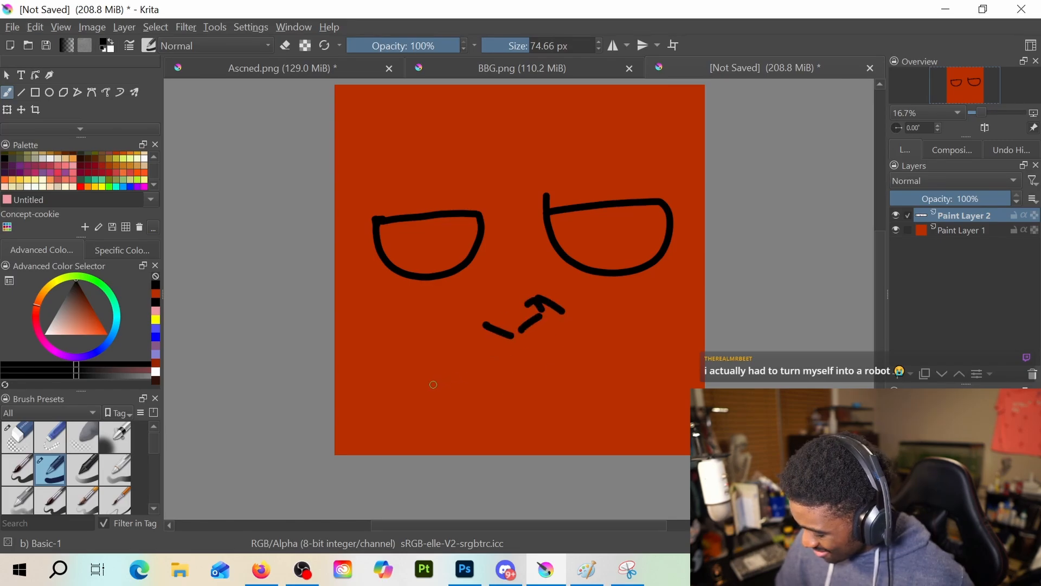
{"action": "mouse_move", "coordinate": [451, 386]}
{"action": "left_mouse_down"}
{"action": "mouse_move", "coordinate": [545, 352]}
{"action": "mouse_move", "coordinate": [577, 365]}
{"action": "mouse_move", "coordinate": [571, 381]}
{"action": "mouse_move", "coordinate": [495, 378]}
{"action": "mouse_move", "coordinate": [540, 356]}
{"action": "mouse_move", "coordinate": [592, 358]}
{"action": "left_mouse_up"}
{"action": "key", "text": "ctrl+z"}
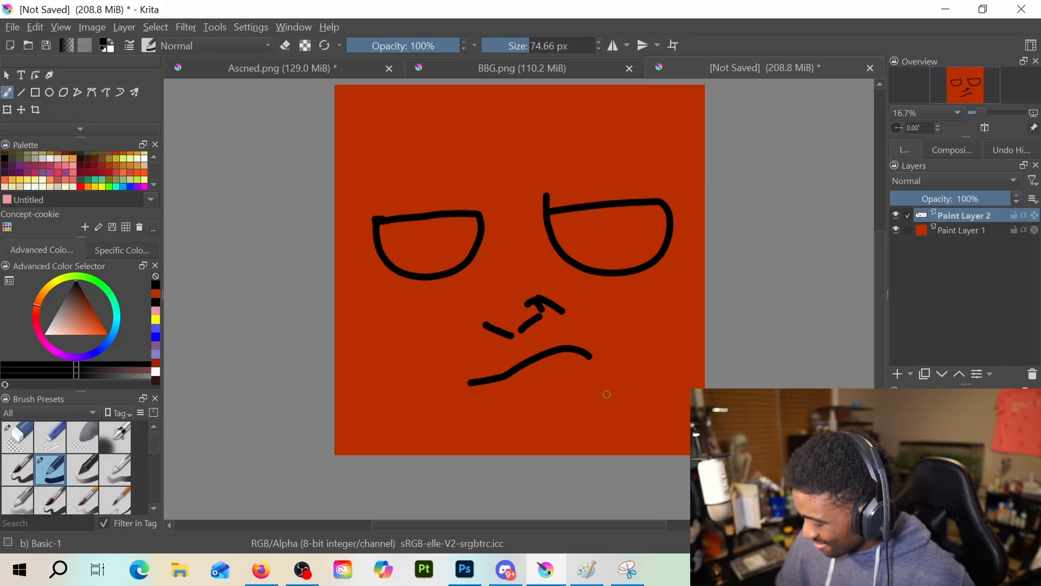
{"action": "key", "text": "ctrl+z"}
{"action": "key", "text": "ctrl+z"}
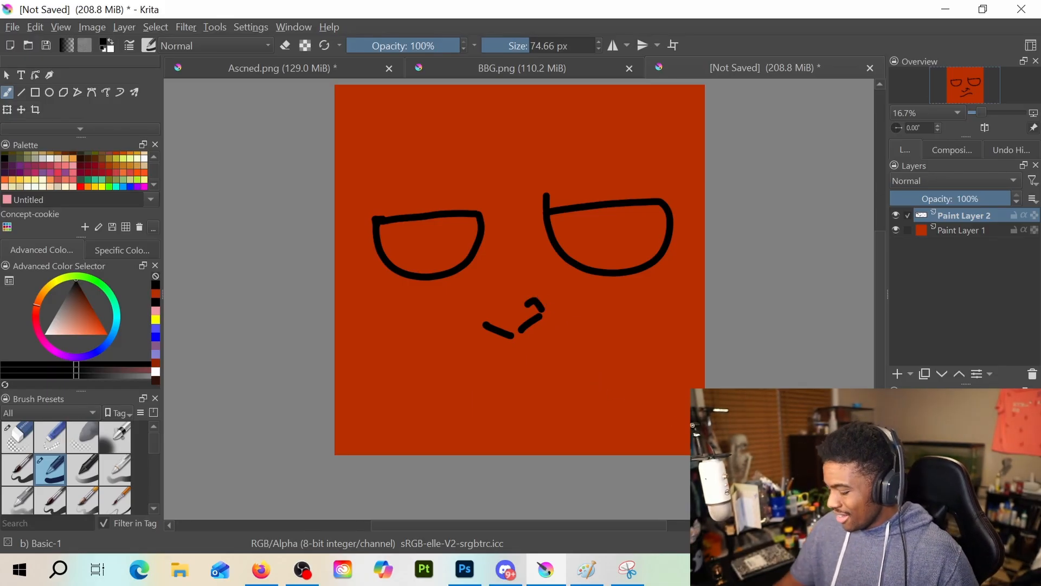
Erase the left eye outline with the Eraser Circle preset at 528.72 px
{"action": "key", "text": "e"}
{"action": "mouse_move", "coordinate": [379, 228]}
{"action": "left_mouse_down"}
{"action": "mouse_move", "coordinate": [412, 225]}
{"action": "mouse_move", "coordinate": [437, 244]}
{"action": "left_mouse_up"}
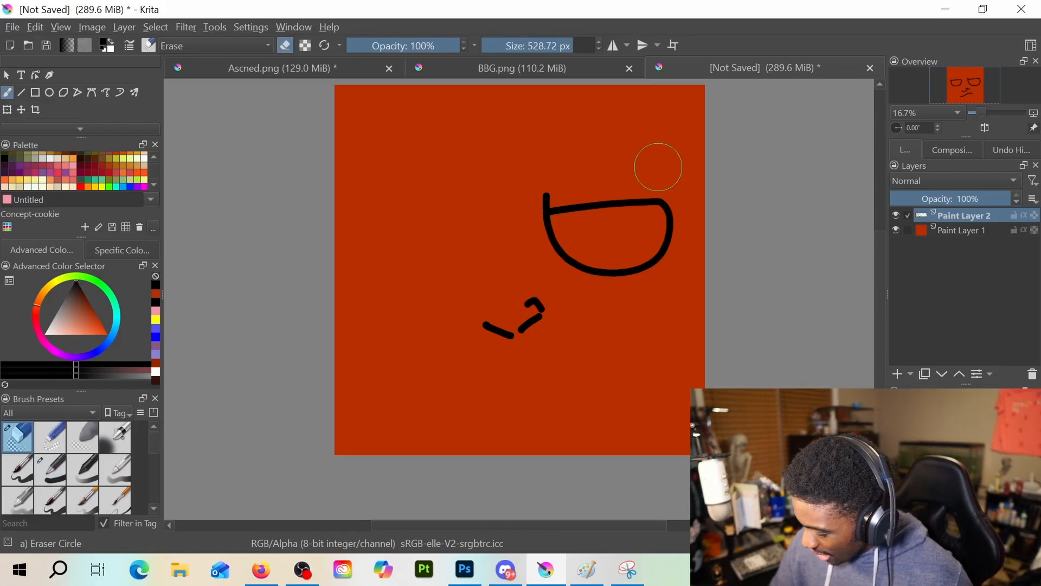
Erase the remaining right eye outline and the nose strokes with the Eraser Circle preset
{"action": "mouse_move", "coordinate": [617, 210]}
{"action": "left_mouse_down"}
{"action": "mouse_move", "coordinate": [571, 205]}
{"action": "mouse_move", "coordinate": [658, 210]}
{"action": "mouse_move", "coordinate": [608, 266]}
{"action": "left_mouse_up"}
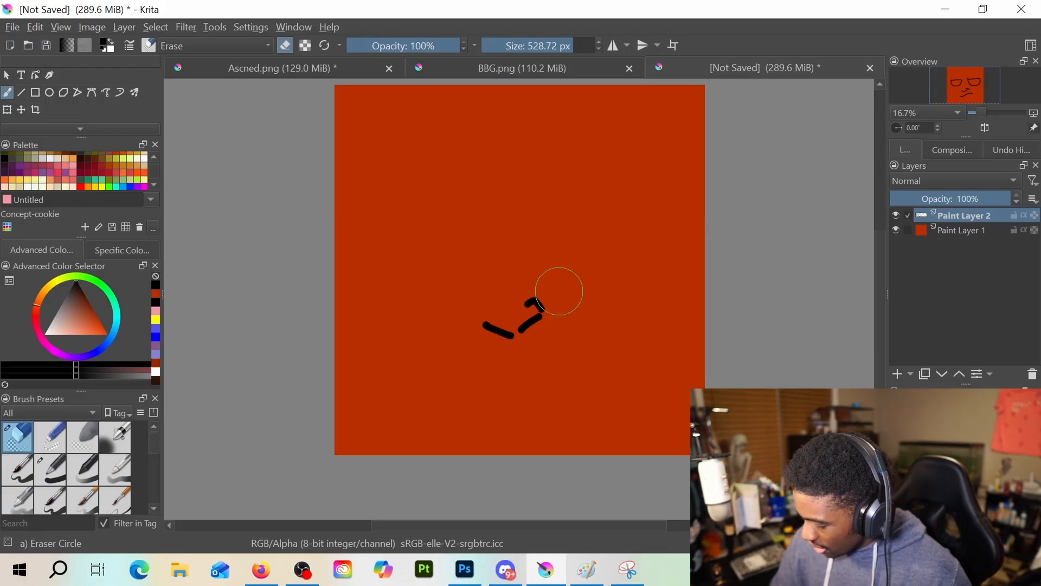
{"action": "left_click_drag", "start_coordinate": [559, 291], "coordinate": [532, 246]}
Draw a pair of rounded black eye outlines mirrored across the canvas's vertical centre line with the 74.66 px Basic-1 brush, ending with mirroring off
{"action": "key", "text": "e"}
{"action": "left_click", "coordinate": [613, 45]}
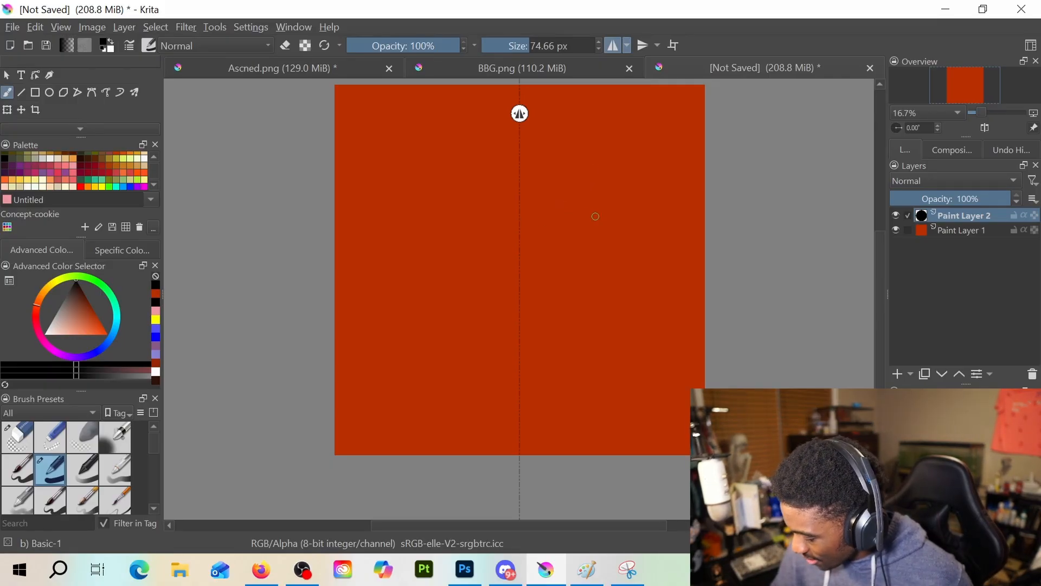
{"action": "mouse_move", "coordinate": [548, 225]}
{"action": "left_mouse_down"}
{"action": "mouse_move", "coordinate": [592, 207]}
{"action": "mouse_move", "coordinate": [635, 208]}
{"action": "mouse_move", "coordinate": [660, 227]}
{"action": "mouse_move", "coordinate": [659, 251]}
{"action": "mouse_move", "coordinate": [647, 270]}
{"action": "mouse_move", "coordinate": [589, 284]}
{"action": "mouse_move", "coordinate": [560, 272]}
{"action": "mouse_move", "coordinate": [562, 226]}
{"action": "left_mouse_up"}
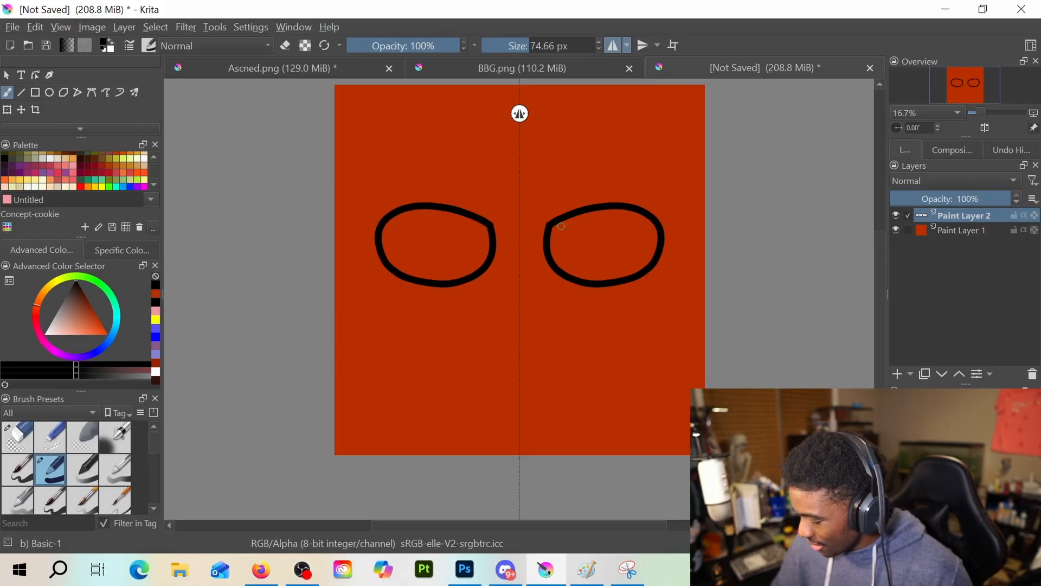
{"action": "left_click", "coordinate": [613, 46]}
Add a short upward tick at the right eye's inner corner, undoing and redrawing the stroke until it fits
{"action": "left_click_drag", "start_coordinate": [549, 223], "coordinate": [556, 195]}
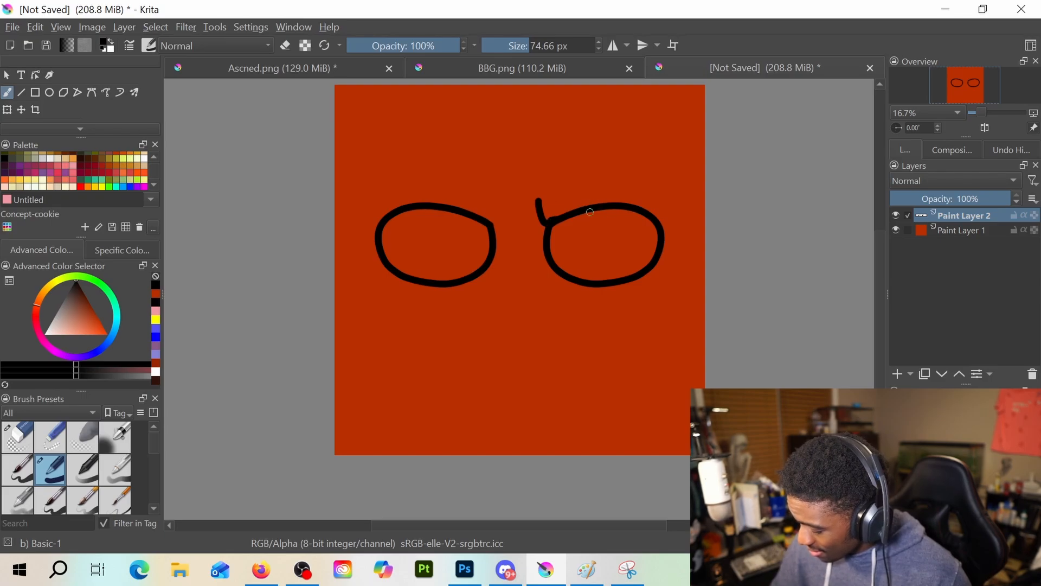
{"action": "key", "text": "ctrl+z"}
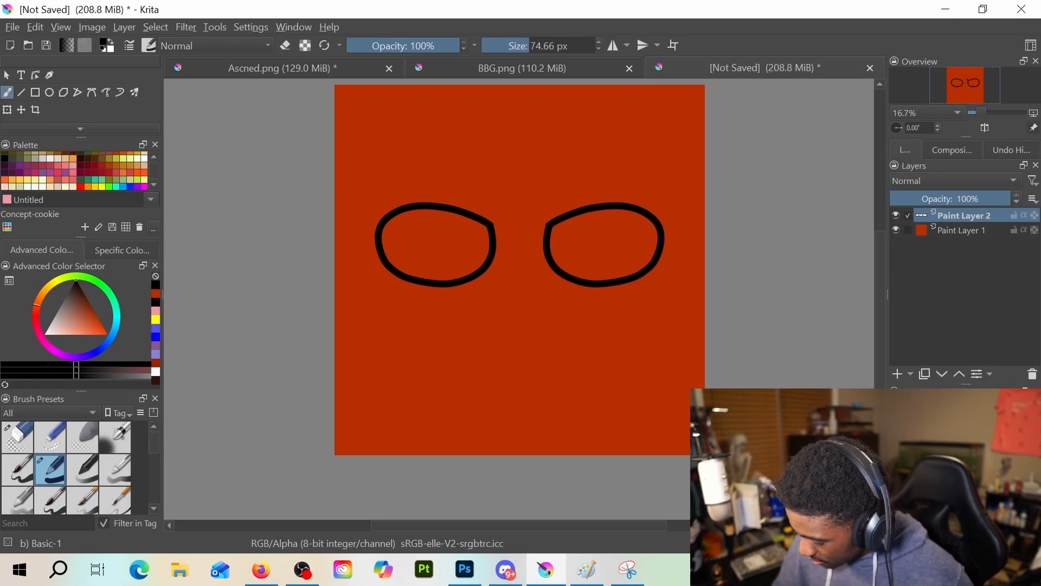
{"action": "mouse_move", "coordinate": [544, 205]}
{"action": "left_mouse_down"}
{"action": "mouse_move", "coordinate": [558, 221]}
{"action": "mouse_move", "coordinate": [592, 210]}
{"action": "mouse_move", "coordinate": [545, 224]}
{"action": "mouse_move", "coordinate": [584, 220]}
{"action": "left_mouse_up"}
{"action": "key", "text": "ctrl+z"}
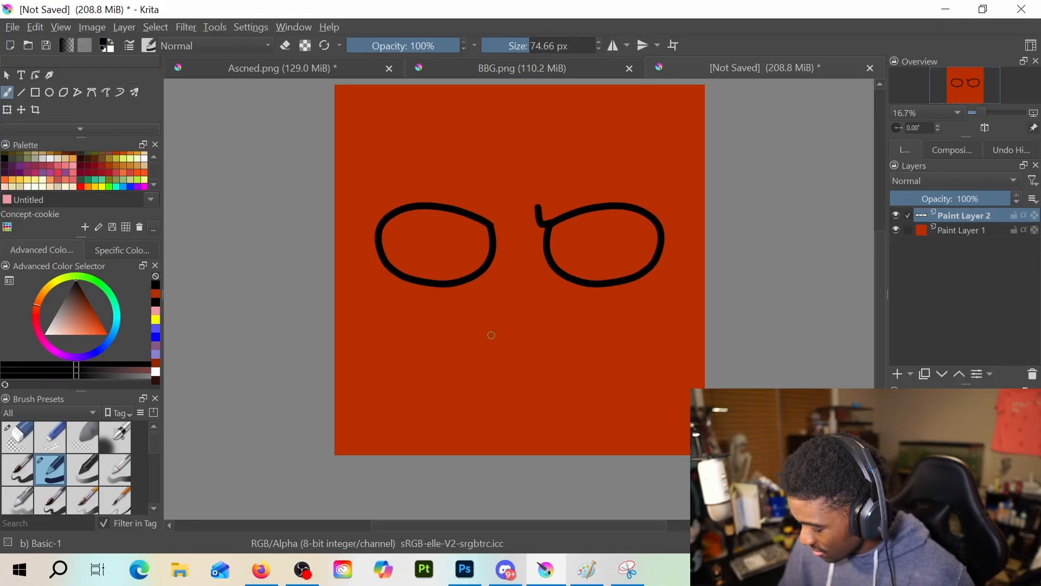
{"action": "mouse_move", "coordinate": [491, 333]}
{"action": "left_mouse_down"}
{"action": "mouse_move", "coordinate": [510, 343]}
{"action": "mouse_move", "coordinate": [534, 329]}
{"action": "left_mouse_up"}
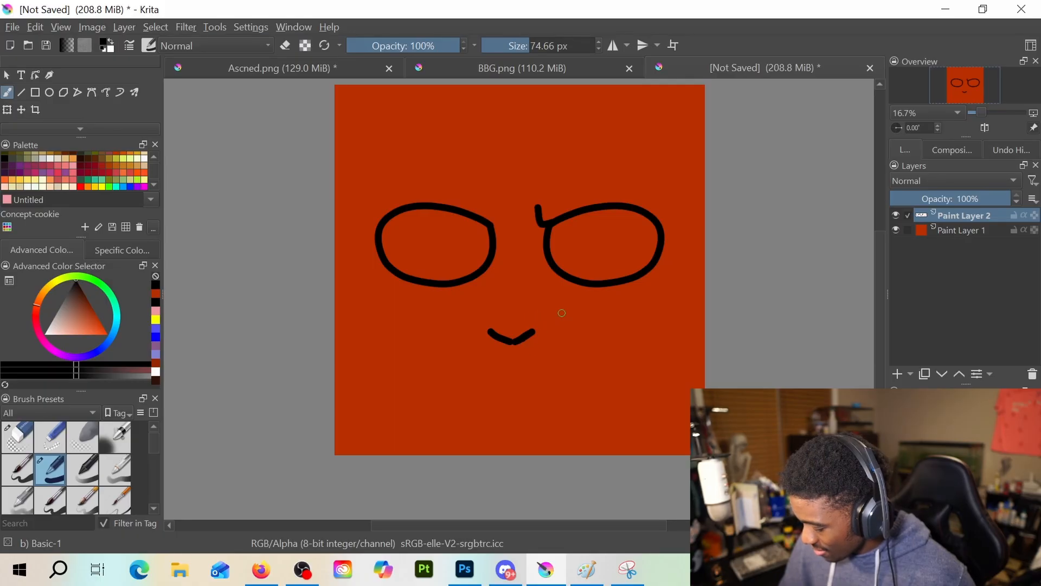
{"action": "mouse_move", "coordinate": [448, 398]}
{"action": "left_mouse_down"}
{"action": "mouse_move", "coordinate": [544, 356]}
{"action": "mouse_move", "coordinate": [580, 374]}
{"action": "left_mouse_up"}
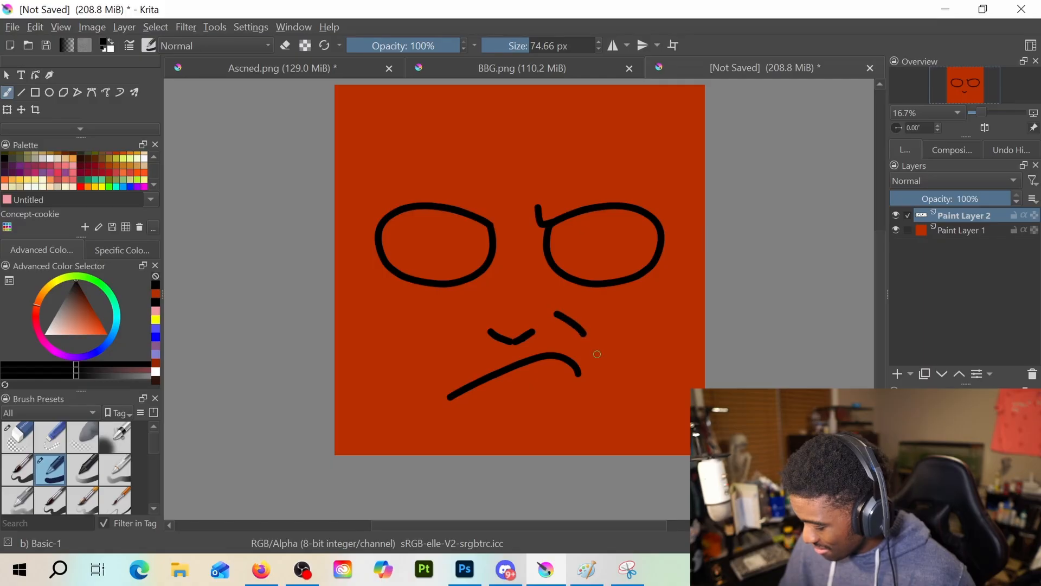
{"action": "key", "text": "ctrl+z"}
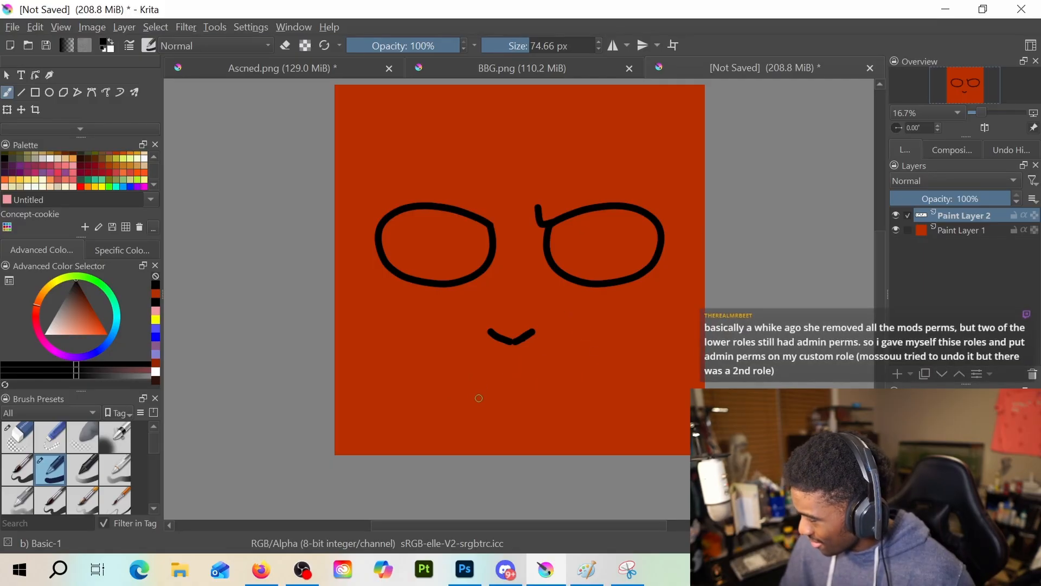
{"action": "key", "text": "alt+Tab"}
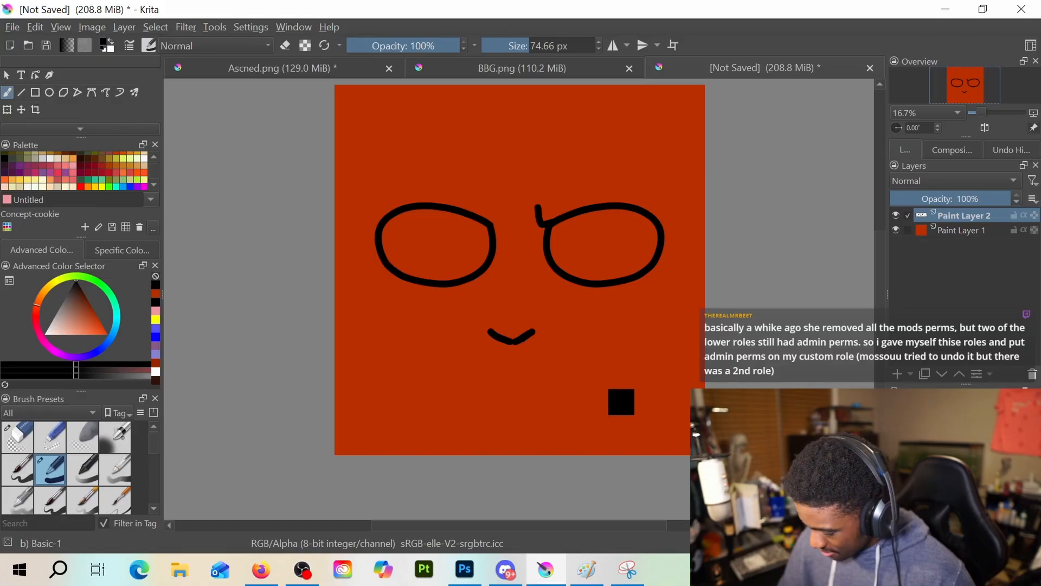
{"action": "key", "text": "ctrl+z"}
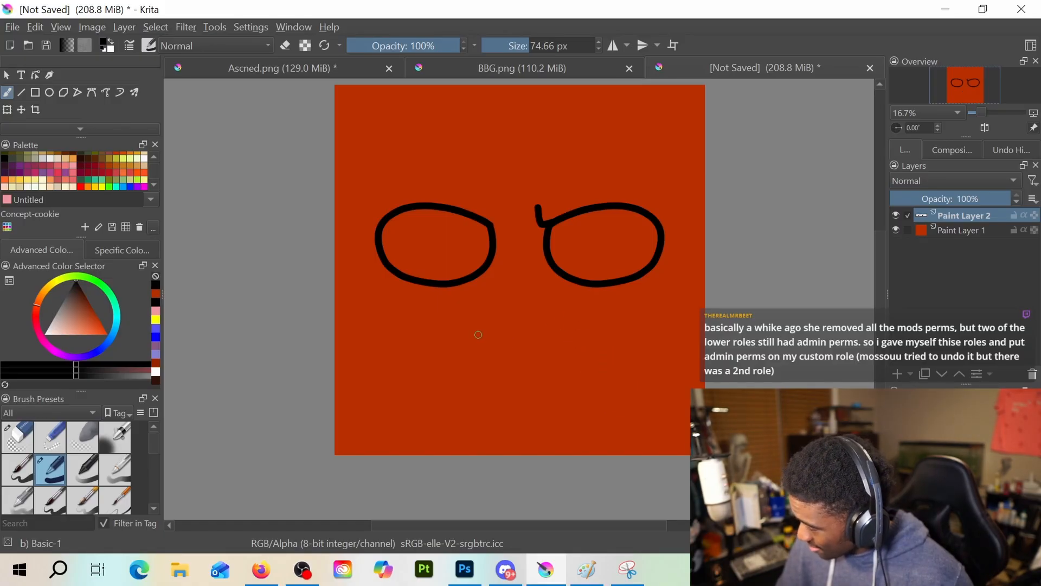
{"action": "mouse_move", "coordinate": [486, 313]}
{"action": "left_mouse_down"}
{"action": "mouse_move", "coordinate": [472, 344]}
{"action": "mouse_move", "coordinate": [502, 357]}
{"action": "left_mouse_up"}
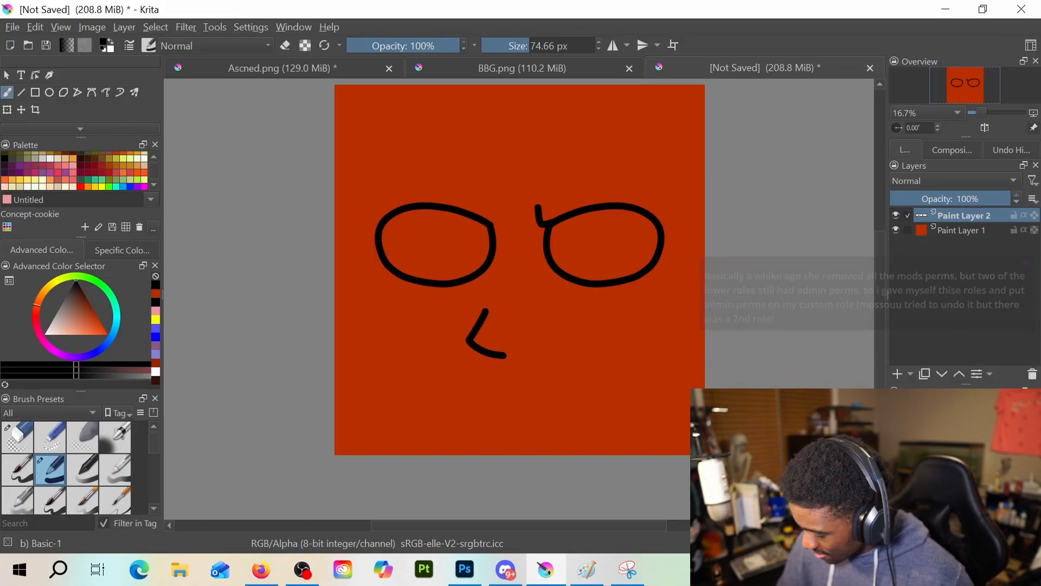
{"action": "key", "text": "ctrl+z"}
{"action": "mouse_move", "coordinate": [491, 312]}
{"action": "left_mouse_down"}
{"action": "mouse_move", "coordinate": [475, 332]}
{"action": "mouse_move", "coordinate": [504, 355]}
{"action": "left_mouse_up"}
{"action": "key", "text": "ctrl+z"}
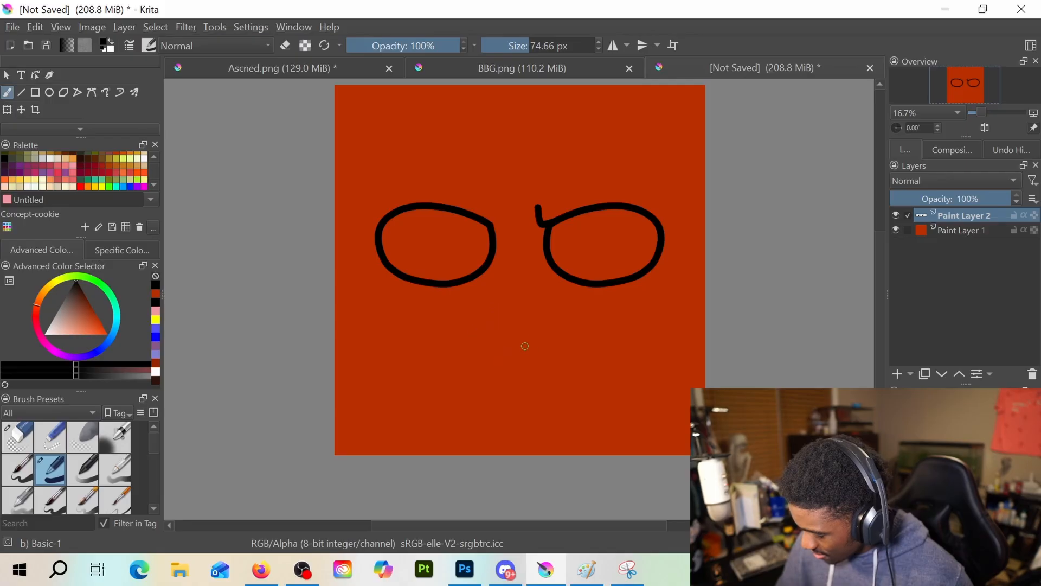
{"action": "mouse_move", "coordinate": [498, 296]}
{"action": "left_mouse_down"}
{"action": "mouse_move", "coordinate": [484, 337]}
{"action": "mouse_move", "coordinate": [521, 350]}
{"action": "left_mouse_up"}
{"action": "key", "text": "ctrl+z"}
{"action": "mouse_move", "coordinate": [484, 317]}
{"action": "left_mouse_down"}
{"action": "mouse_move", "coordinate": [471, 340]}
{"action": "mouse_move", "coordinate": [502, 356]}
{"action": "left_mouse_up"}
{"action": "key", "text": "ctrl+z"}
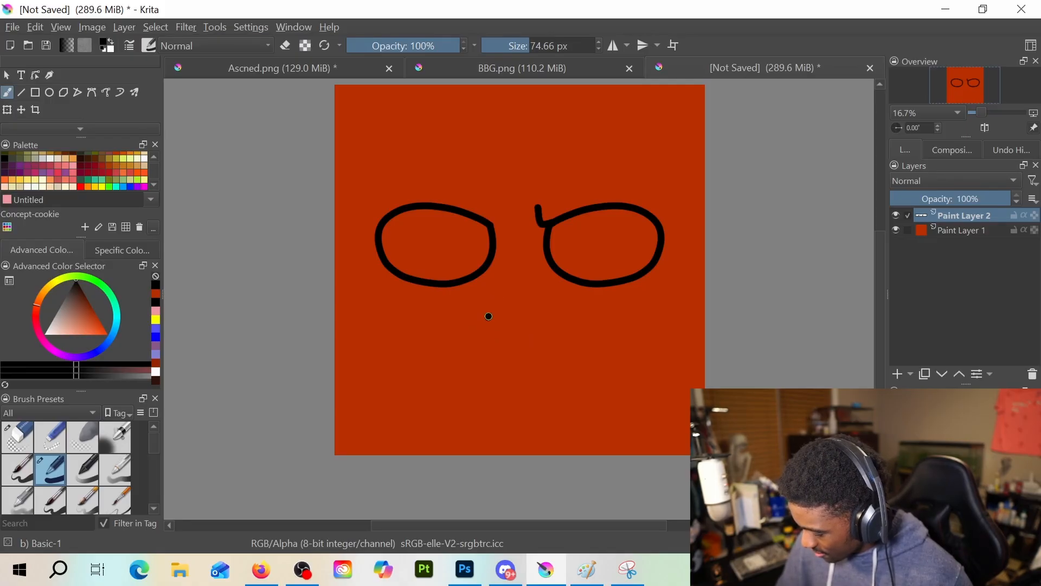
{"action": "mouse_move", "coordinate": [490, 313]}
{"action": "left_mouse_down"}
{"action": "mouse_move", "coordinate": [482, 342]}
{"action": "mouse_move", "coordinate": [510, 351]}
{"action": "left_mouse_up"}
{"action": "key", "text": "ctrl+z"}
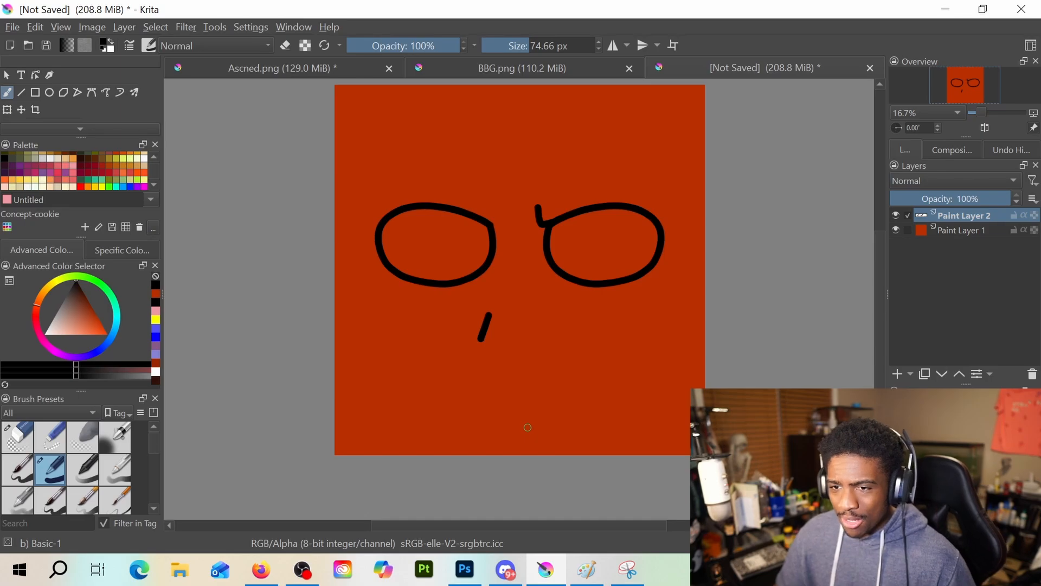
{"action": "key", "text": "ctrl+z"}
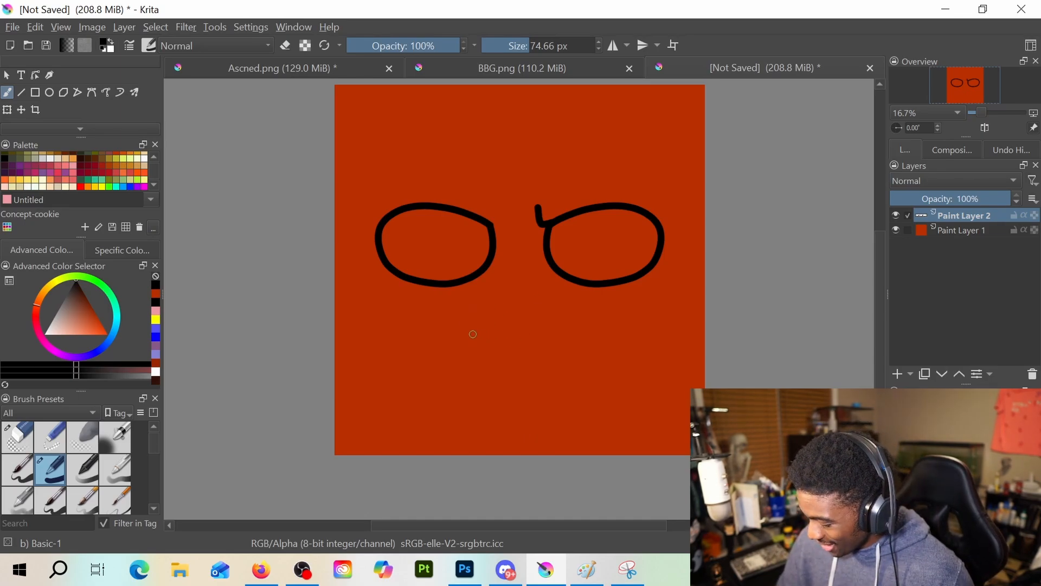
{"action": "left_click_drag", "start_coordinate": [468, 337], "coordinate": [503, 352]}
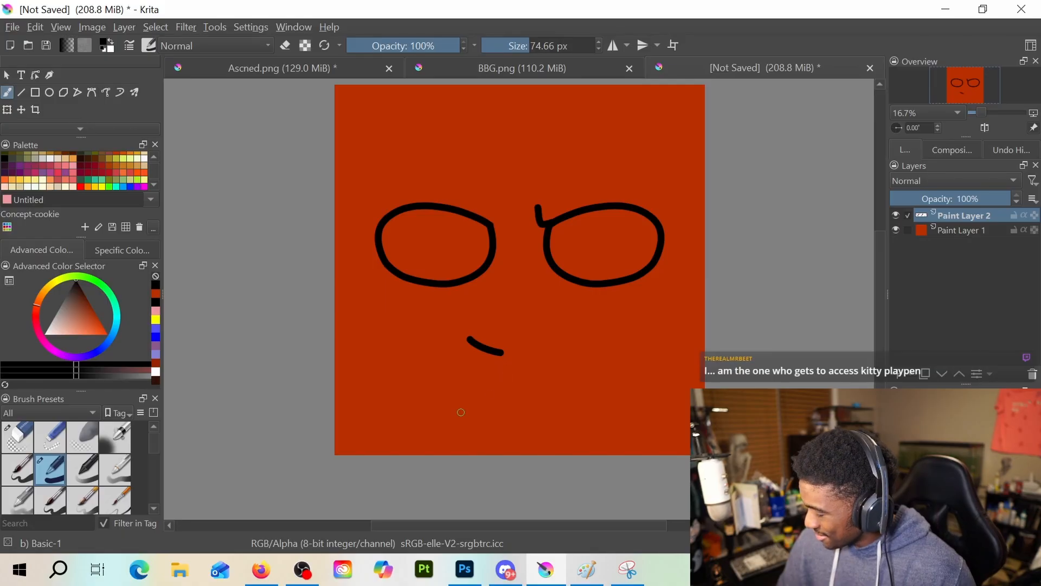
{"action": "key", "text": "ctrl+z"}
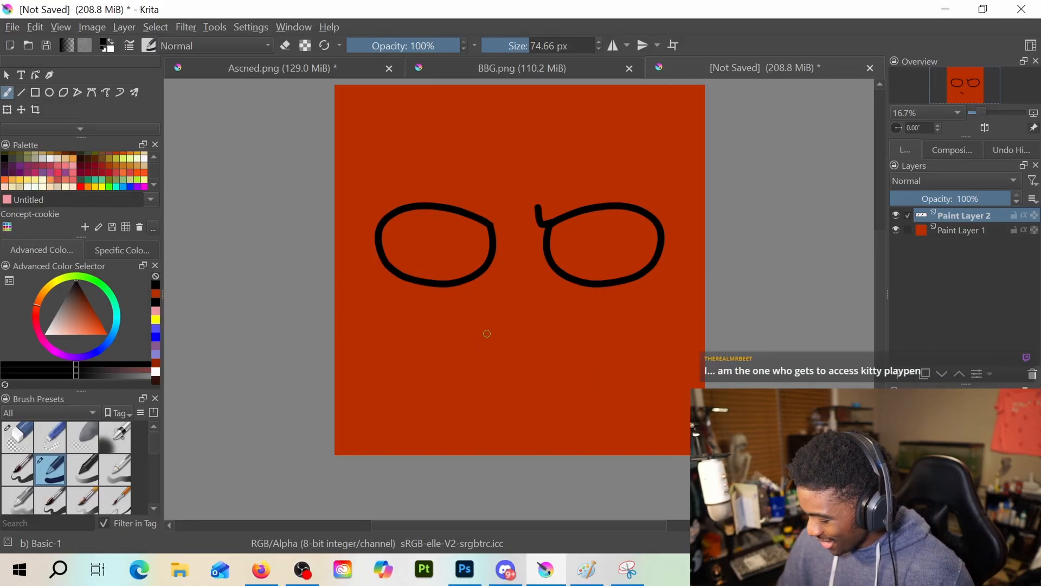
Draw a short slanted nose stroke below the eyes and a straight mouth line rising to the right, replacing a curved mouth attempt
{"action": "left_click_drag", "start_coordinate": [476, 333], "coordinate": [508, 344]}
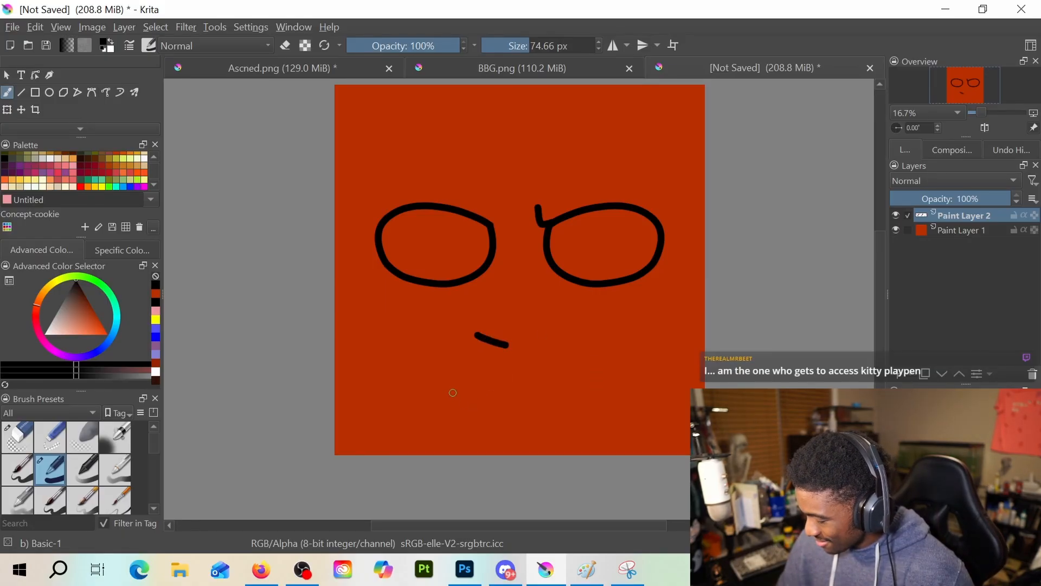
{"action": "mouse_move", "coordinate": [454, 393]}
{"action": "left_mouse_down"}
{"action": "mouse_move", "coordinate": [576, 353]}
{"action": "mouse_move", "coordinate": [592, 363]}
{"action": "left_mouse_up"}
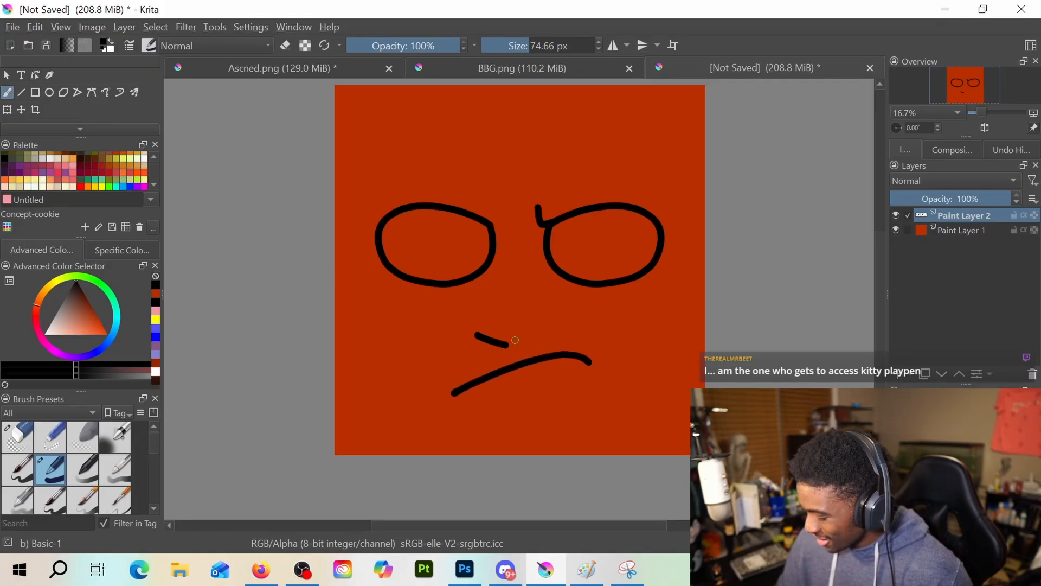
{"action": "left_click_drag", "start_coordinate": [551, 319], "coordinate": [602, 365]}
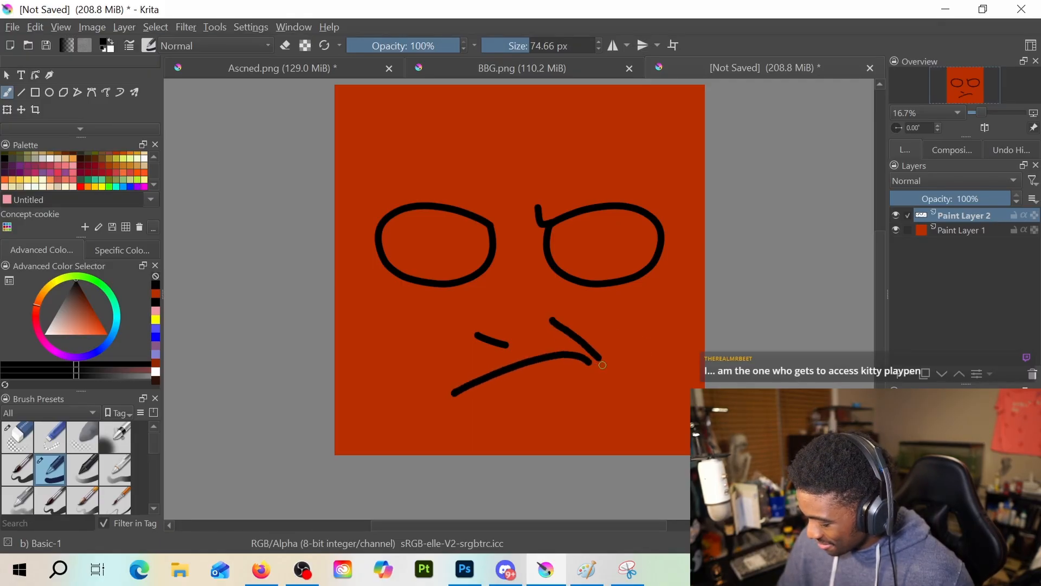
{"action": "key", "text": "ctrl+z"}
{"action": "key", "text": "ctrl+z"}
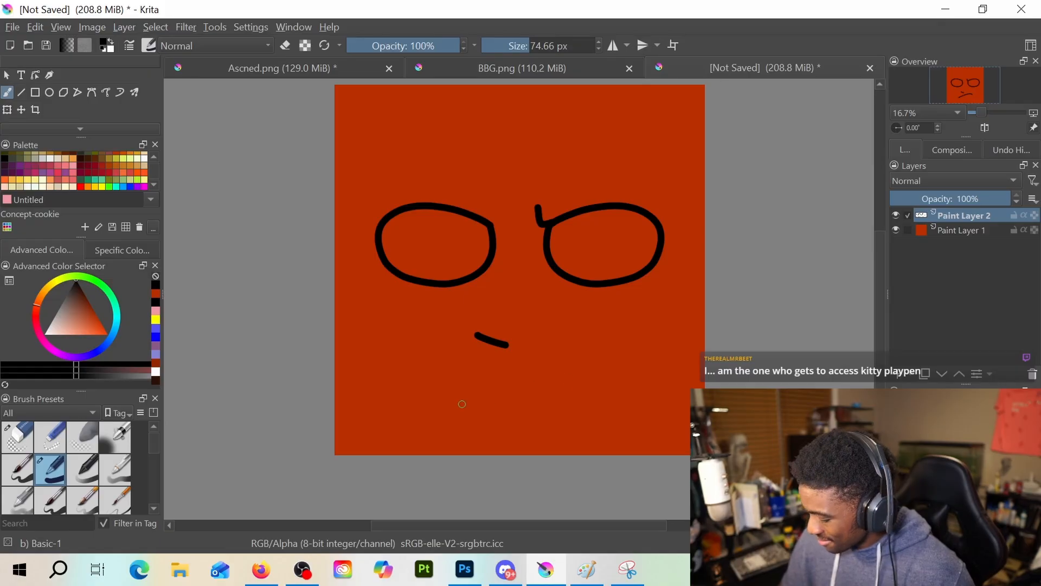
{"action": "left_click_drag", "start_coordinate": [457, 401], "coordinate": [598, 355]}
Add a diagonal cheek crease down to the mouth's right end and a short lower-lip stroke below the mouth, undoing misplaced strokes
{"action": "left_click_drag", "start_coordinate": [587, 319], "coordinate": [630, 348]}
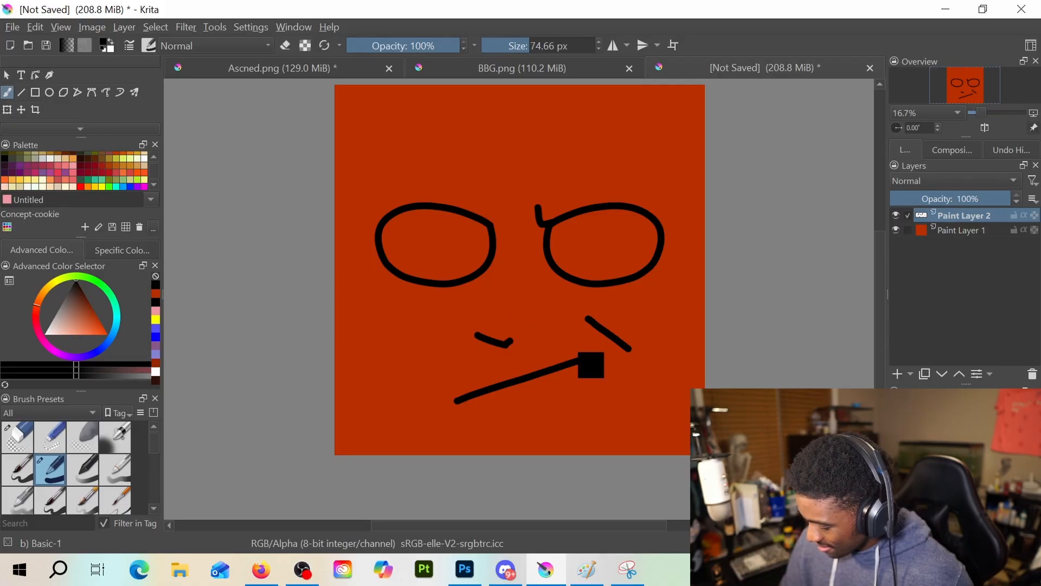
{"action": "key", "text": "ctrl+z"}
{"action": "key", "text": "ctrl+z"}
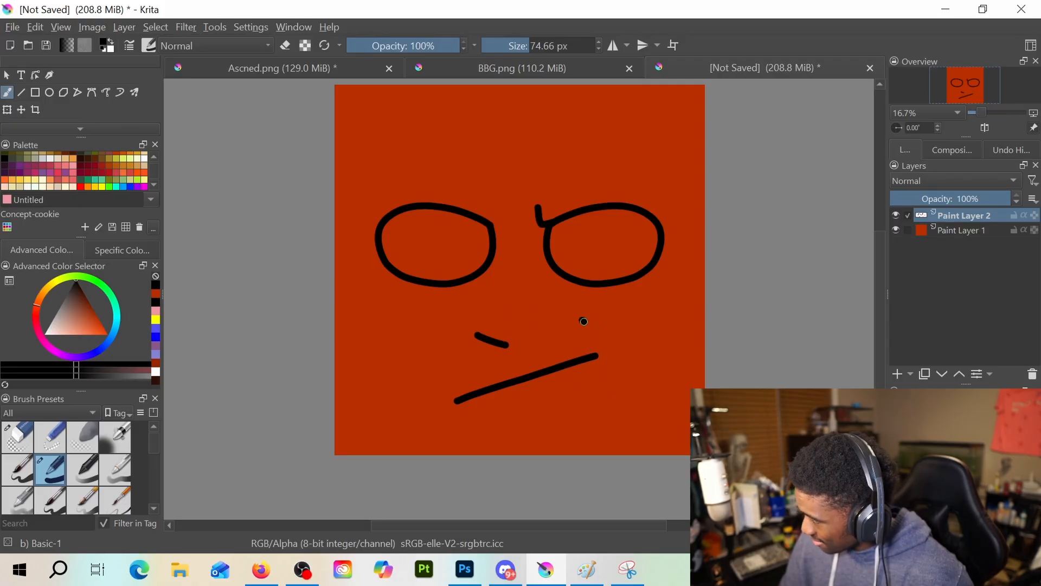
{"action": "left_click_drag", "start_coordinate": [584, 321], "coordinate": [628, 378]}
{"action": "key", "text": "ctrl+z"}
{"action": "left_click_drag", "start_coordinate": [554, 311], "coordinate": [608, 354]}
{"action": "left_click_drag", "start_coordinate": [502, 408], "coordinate": [546, 401]}
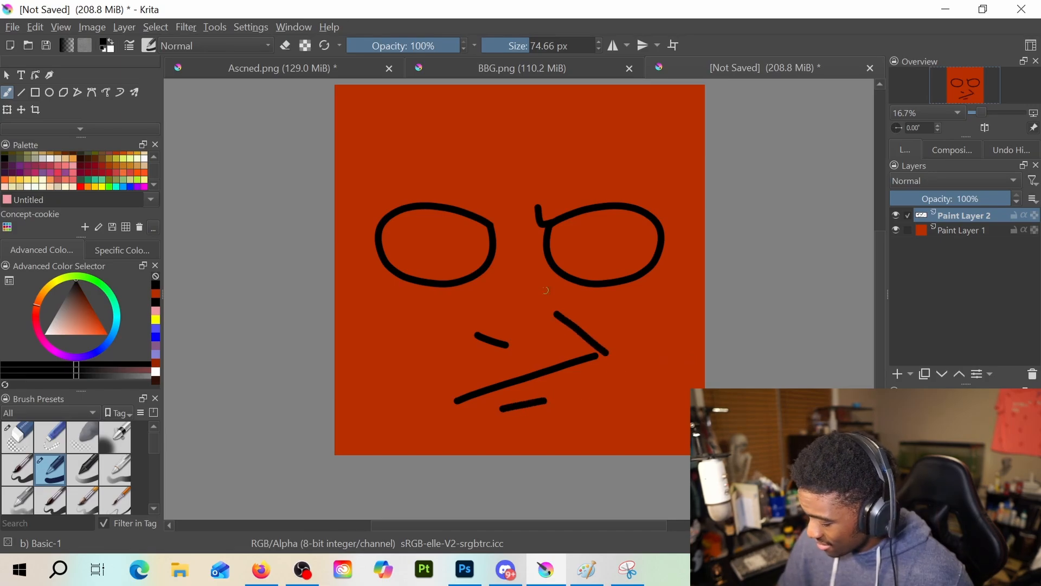
Erase the left eye's curved upper edge and redraw it as a nearly flat black lid line
{"action": "key", "text": "e"}
{"action": "mouse_move", "coordinate": [418, 217]}
{"action": "left_mouse_down"}
{"action": "mouse_move", "coordinate": [479, 205]}
{"action": "mouse_move", "coordinate": [476, 212]}
{"action": "left_mouse_up"}
{"action": "key", "text": "e"}
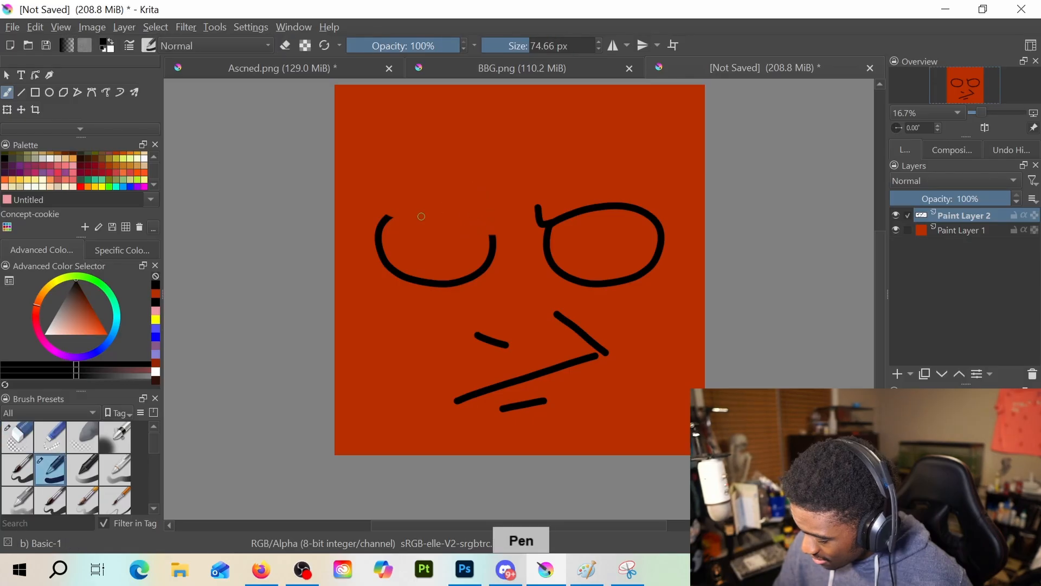
{"action": "mouse_move", "coordinate": [386, 215]}
{"action": "left_mouse_down"}
{"action": "mouse_move", "coordinate": [485, 222]}
{"action": "mouse_move", "coordinate": [493, 242]}
{"action": "left_mouse_up"}
Replace the right eye's curved upper edge with a nearly flat black lid line joined to the inner-corner tick
{"action": "key", "text": "e"}
{"action": "left_click_drag", "start_coordinate": [562, 216], "coordinate": [667, 204]}
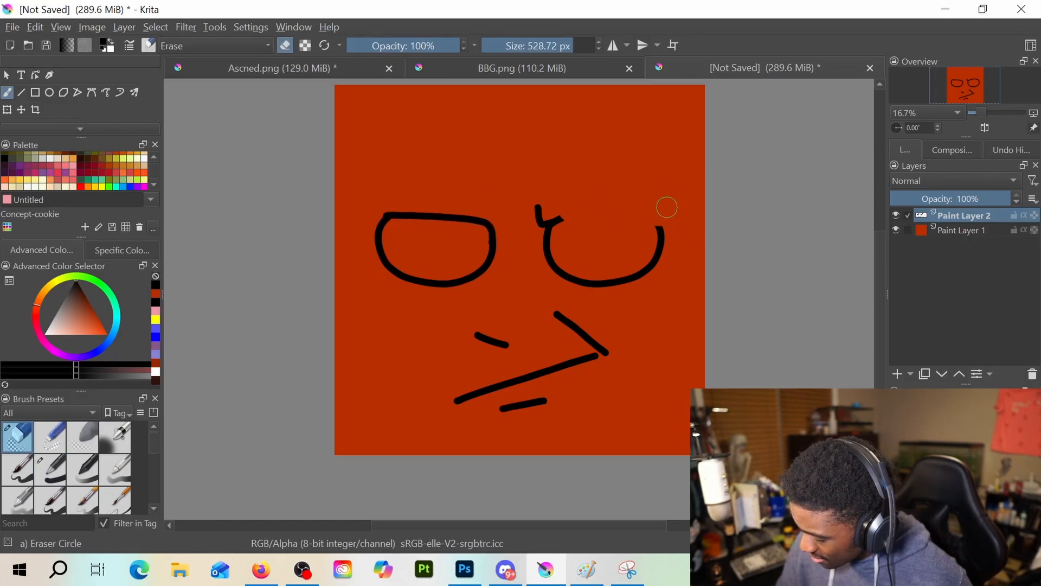
{"action": "key", "text": "e"}
{"action": "mouse_move", "coordinate": [549, 223]}
{"action": "left_mouse_down"}
{"action": "mouse_move", "coordinate": [645, 225]}
{"action": "mouse_move", "coordinate": [659, 237]}
{"action": "left_mouse_up"}
{"action": "key", "text": "e"}
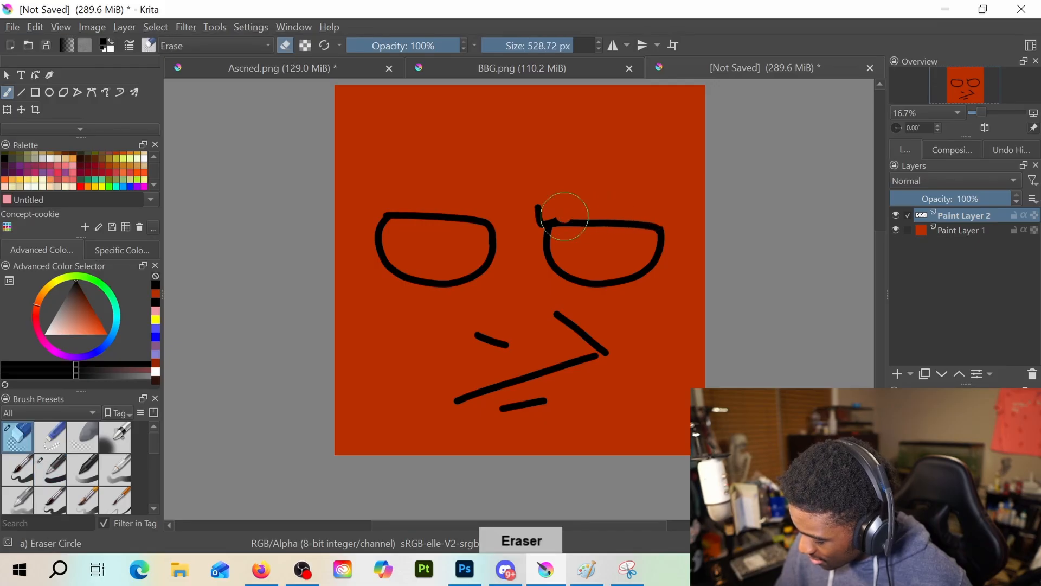
{"action": "key", "text": "e"}
{"action": "left_click_drag", "start_coordinate": [570, 219], "coordinate": [578, 220]}
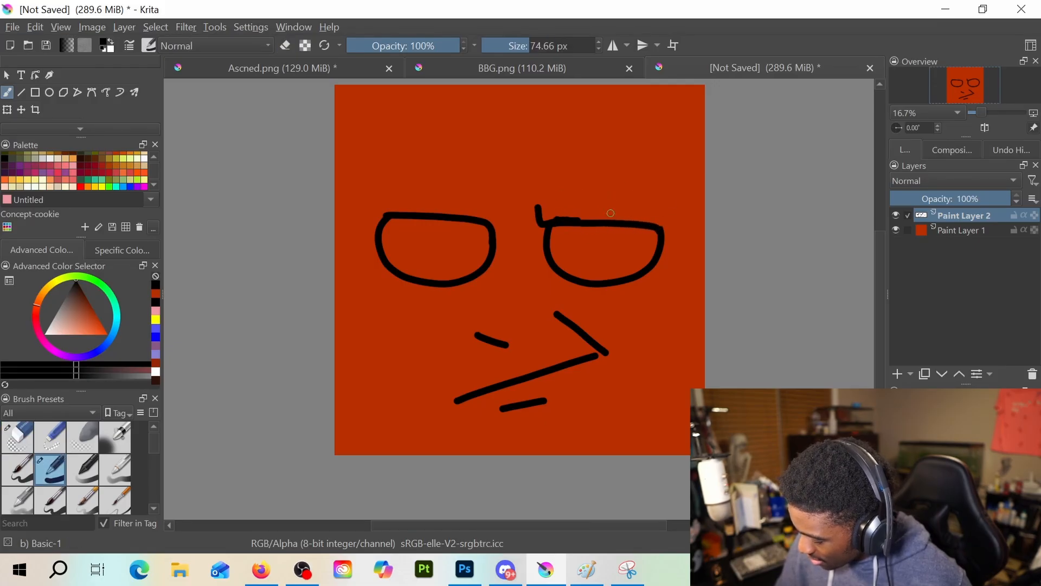
Trim the bumps along the right eye's upper lid line and corners with the Eraser Circle preset at 32.95 px, returning to the brush
{"action": "scroll", "coordinate": [672, 202], "scroll_direction": "up", "scroll_amount": 3}
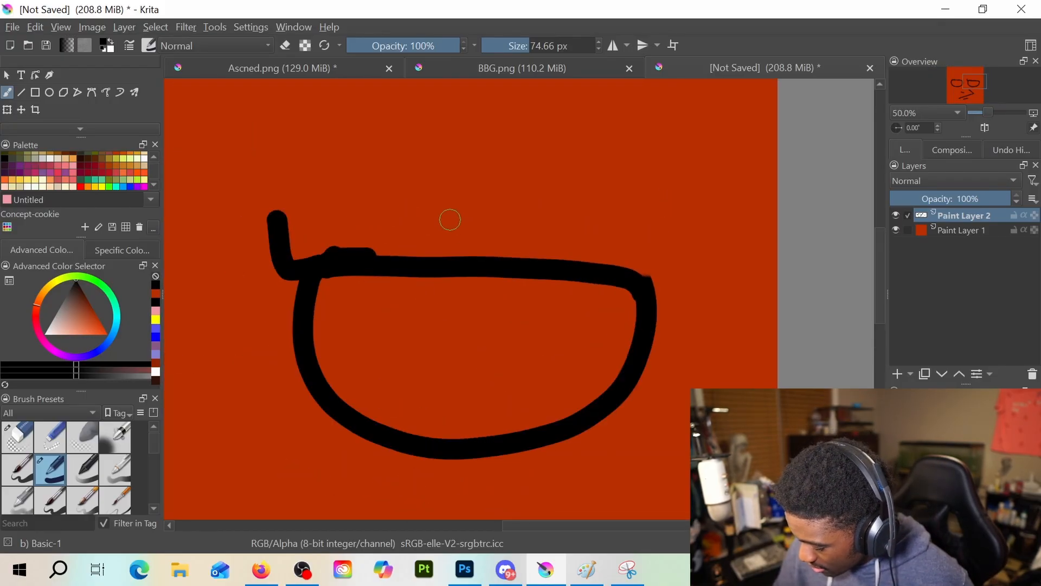
{"action": "key", "text": "e"}
{"action": "left_click", "coordinate": [519, 50]}
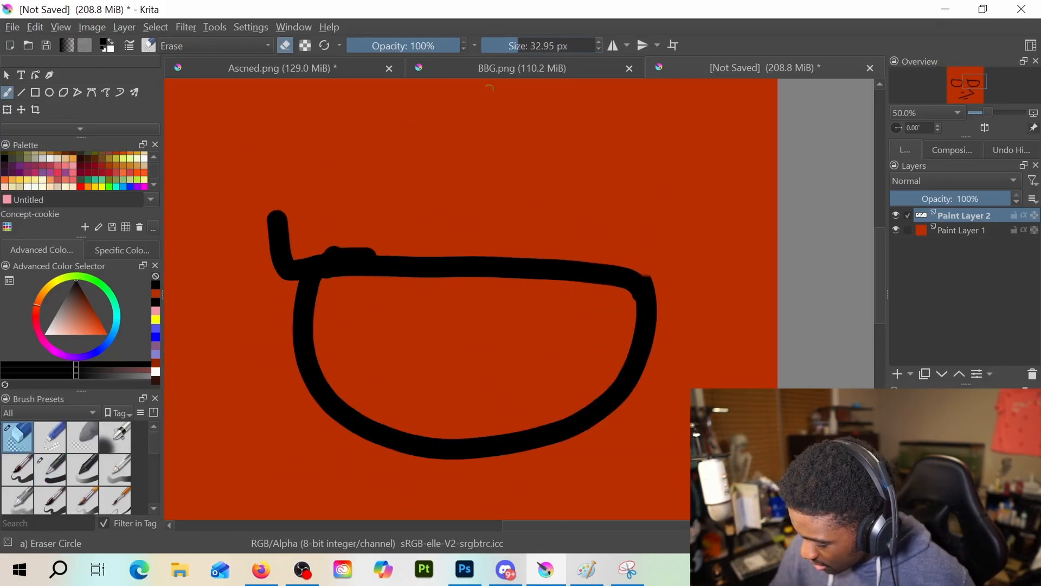
{"action": "left_click_drag", "start_coordinate": [355, 248], "coordinate": [387, 246]}
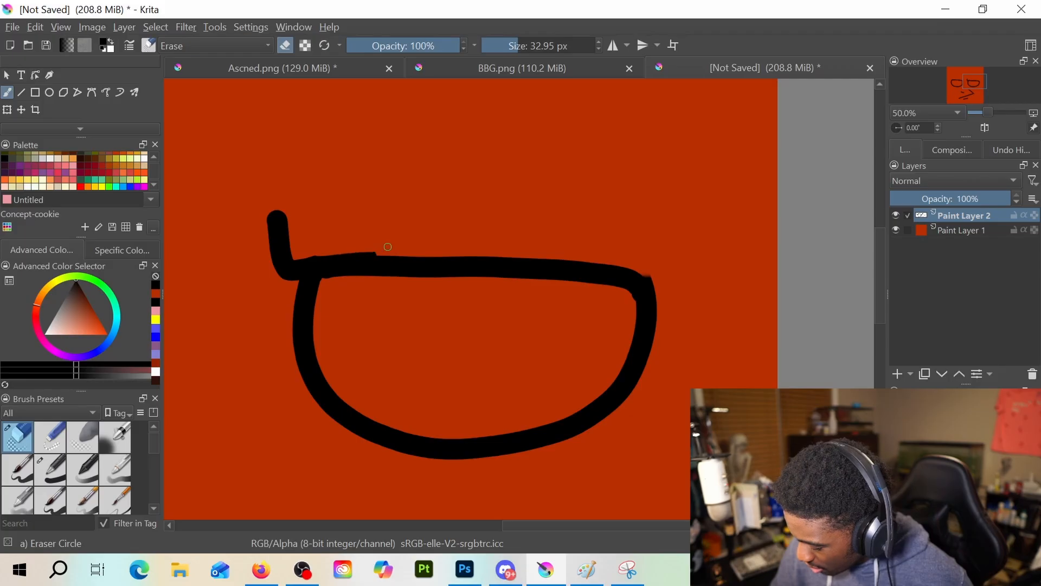
{"action": "mouse_move", "coordinate": [315, 256]}
{"action": "left_mouse_down"}
{"action": "mouse_move", "coordinate": [400, 250]}
{"action": "mouse_move", "coordinate": [308, 258]}
{"action": "left_mouse_up"}
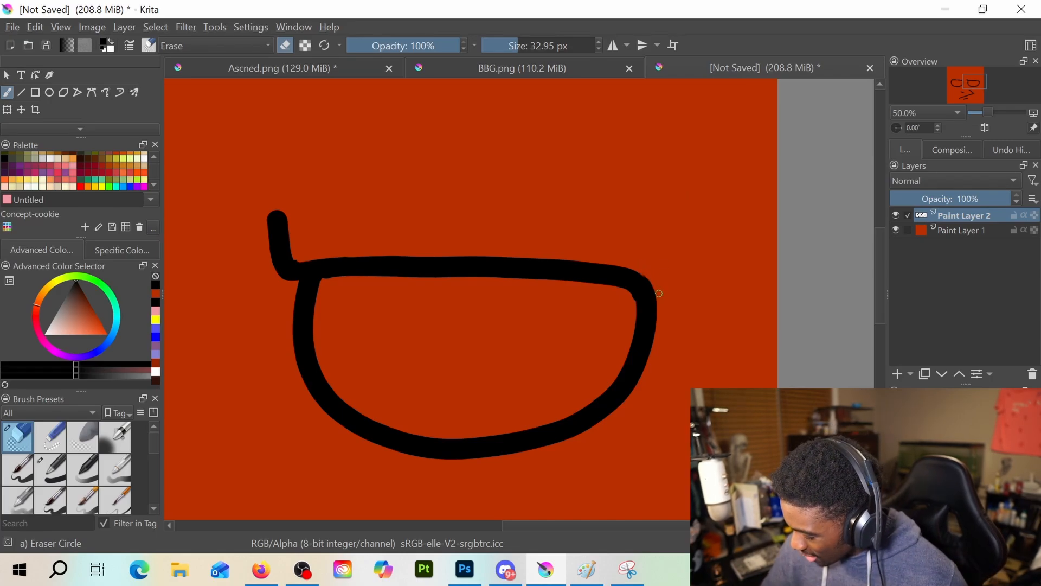
{"action": "scroll", "coordinate": [561, 343], "scroll_direction": "down", "scroll_amount": 4}
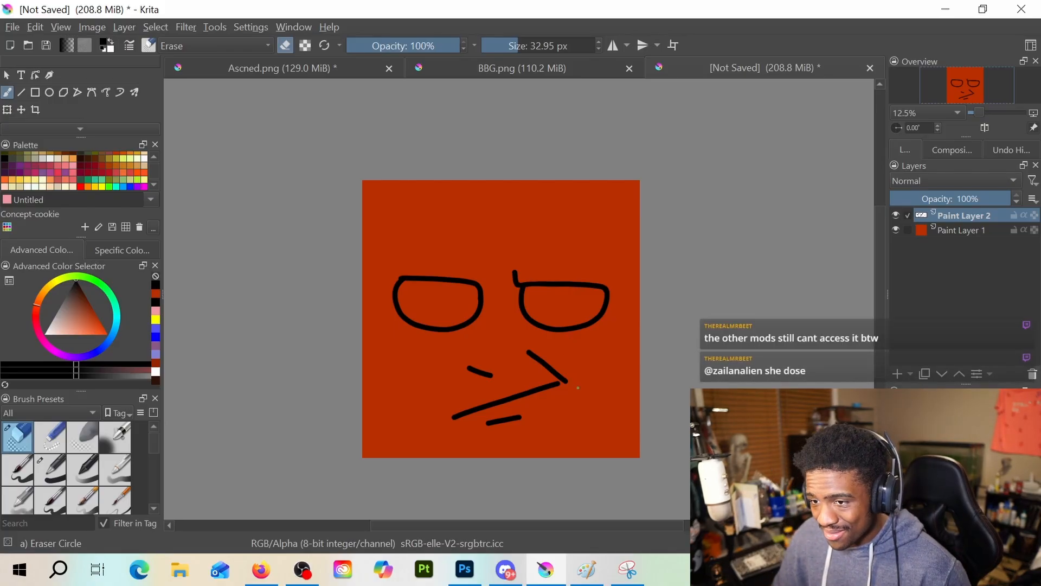
{"action": "key", "text": "e"}
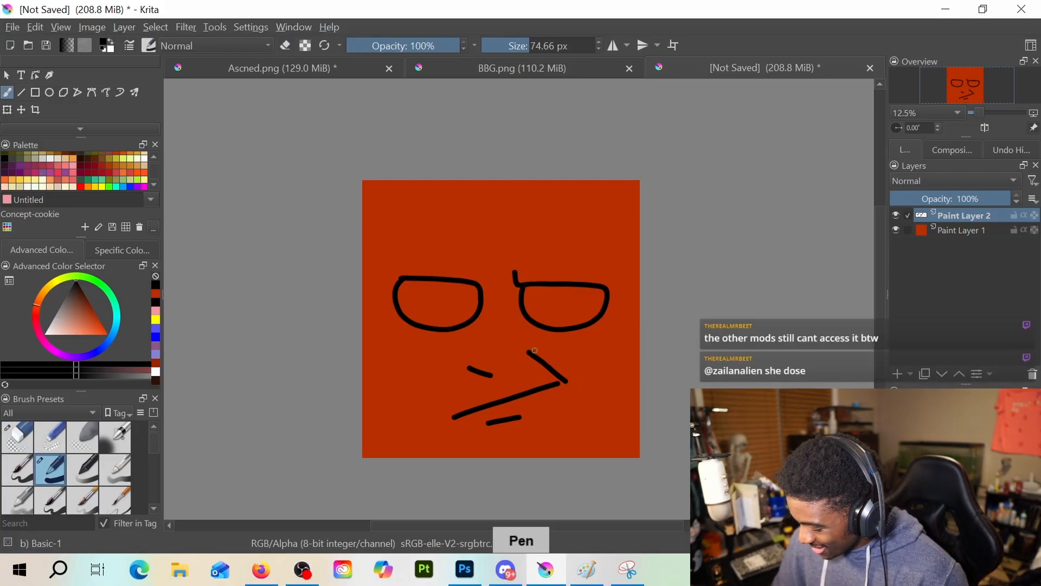
Erase the mouth, cheek crease and lower-lip stroke with the Eraser Circle preset enlarged to 175.44 px, returning to the Basic-1 brush
{"action": "key", "text": "e"}
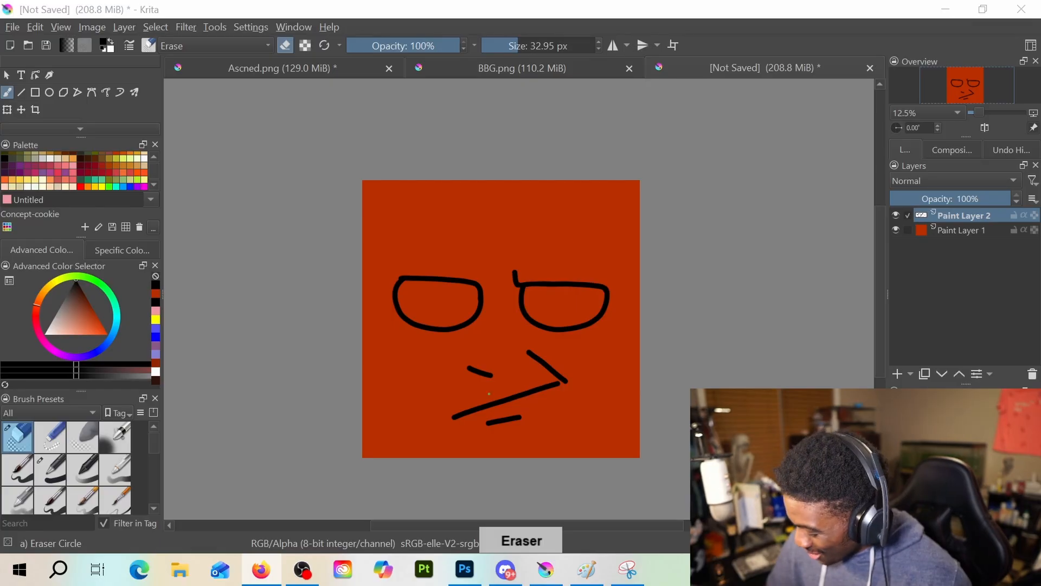
{"action": "left_click_drag", "start_coordinate": [452, 414], "coordinate": [510, 389]}
{"action": "left_click", "coordinate": [534, 46]}
{"action": "left_click", "coordinate": [553, 46]}
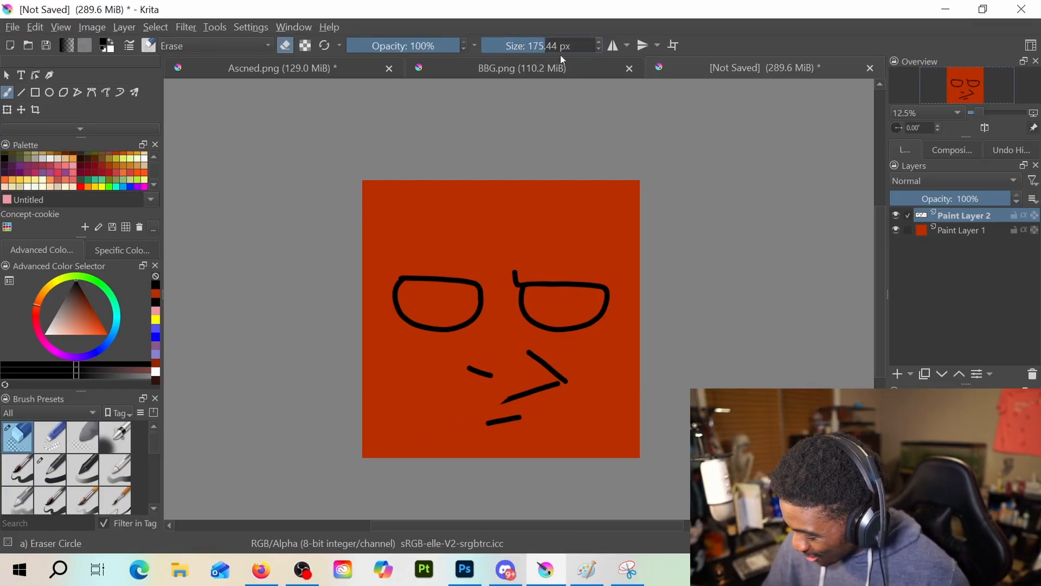
{"action": "mouse_move", "coordinate": [527, 351]}
{"action": "left_mouse_down"}
{"action": "mouse_move", "coordinate": [565, 385]}
{"action": "mouse_move", "coordinate": [501, 409]}
{"action": "mouse_move", "coordinate": [495, 402]}
{"action": "mouse_move", "coordinate": [561, 381]}
{"action": "left_mouse_up"}
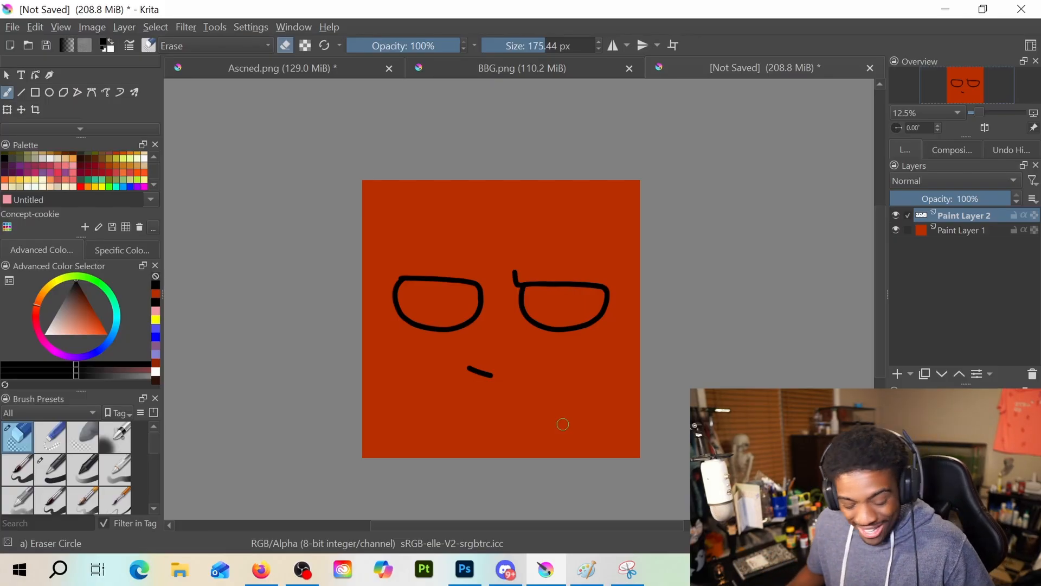
{"action": "key", "text": "slash"}
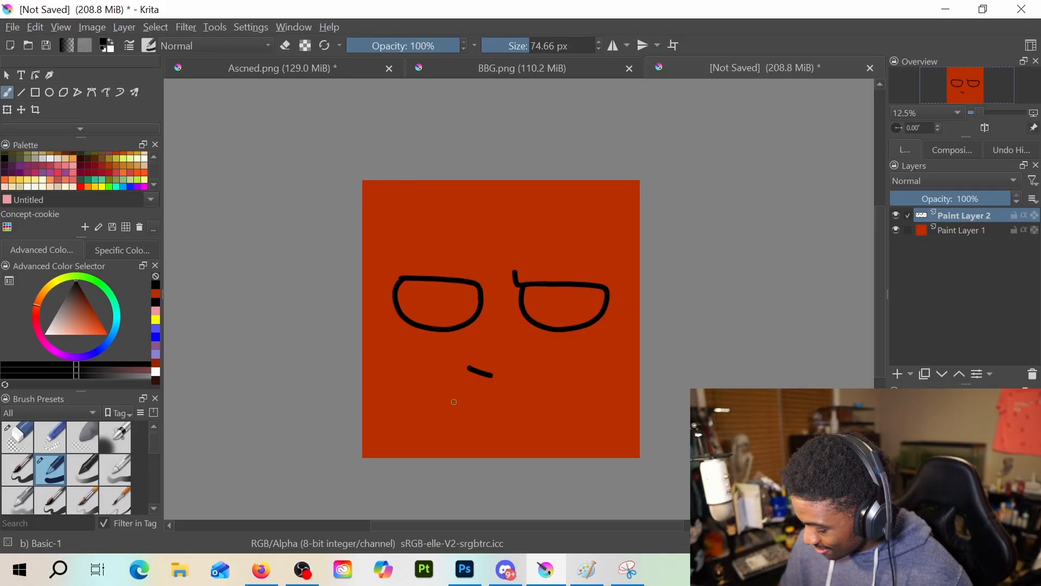
Try slanted black mouth strokes below the nose, undoing attempts until one bends down at its right end, and undo a cheek crease trial
{"action": "left_click_drag", "start_coordinate": [449, 406], "coordinate": [570, 385]}
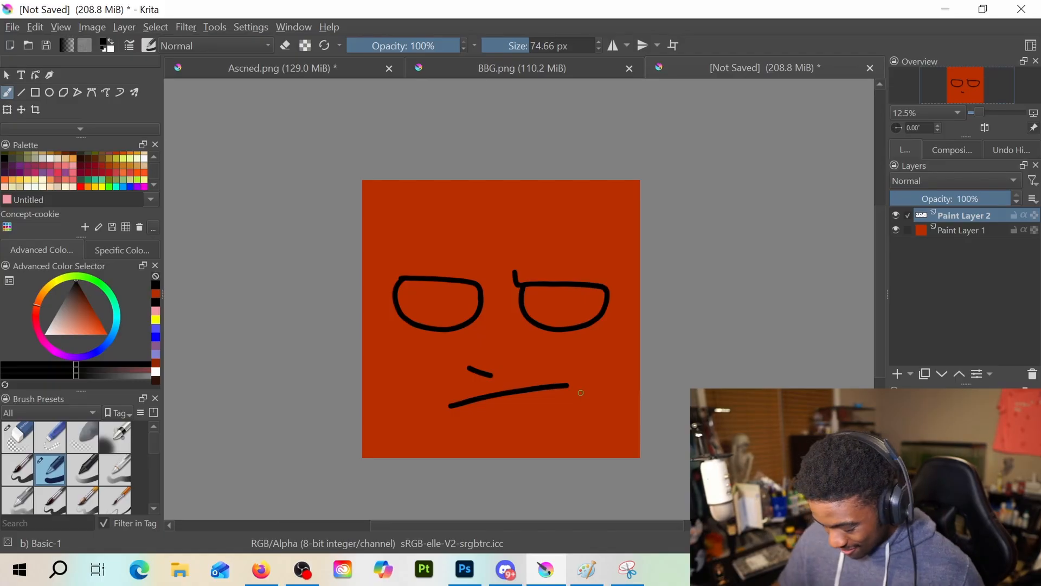
{"action": "key", "text": "ctrl+z"}
{"action": "left_click_drag", "start_coordinate": [450, 409], "coordinate": [564, 384]}
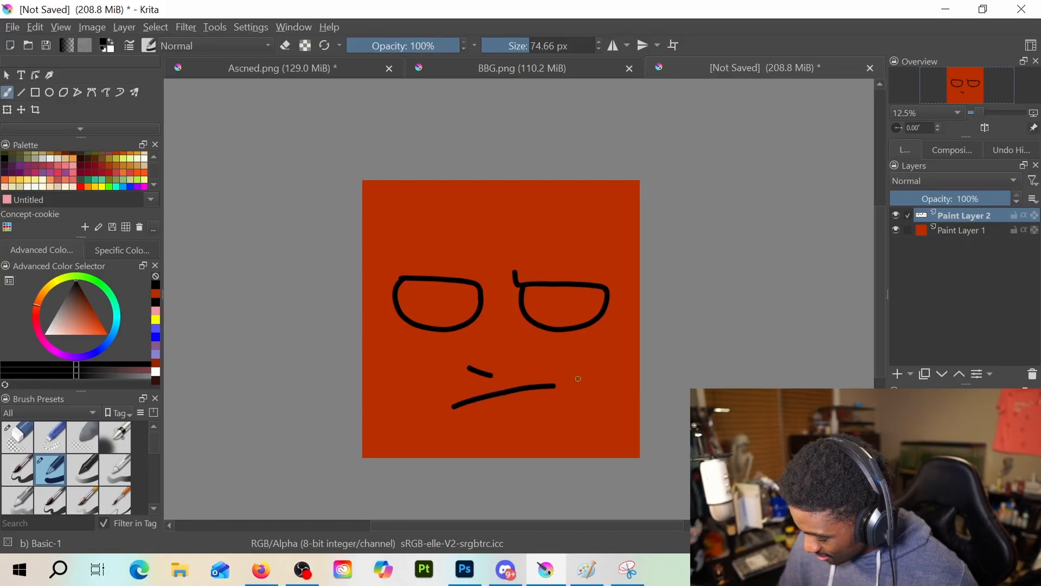
{"action": "key", "text": "ctrl+z"}
{"action": "left_click_drag", "start_coordinate": [449, 410], "coordinate": [572, 383]}
{"action": "key", "text": "ctrl+z"}
{"action": "key", "text": "ctrl+z"}
{"action": "left_click_drag", "start_coordinate": [452, 412], "coordinate": [548, 387]}
{"action": "key", "text": "ctrl+z"}
{"action": "left_click_drag", "start_coordinate": [452, 412], "coordinate": [553, 388]}
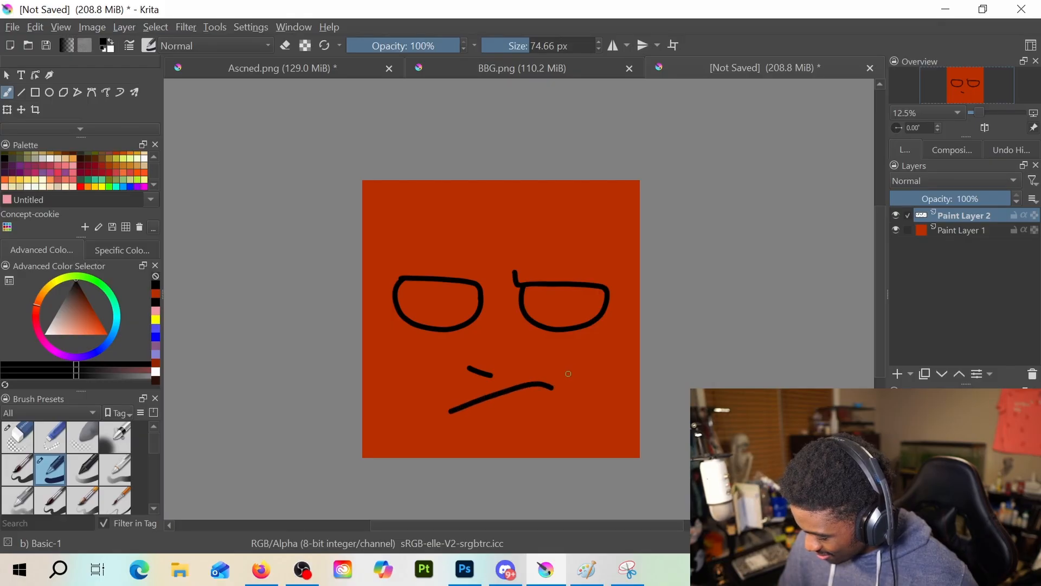
{"action": "left_click_drag", "start_coordinate": [535, 349], "coordinate": [570, 385]}
{"action": "key", "text": "ctrl+z"}
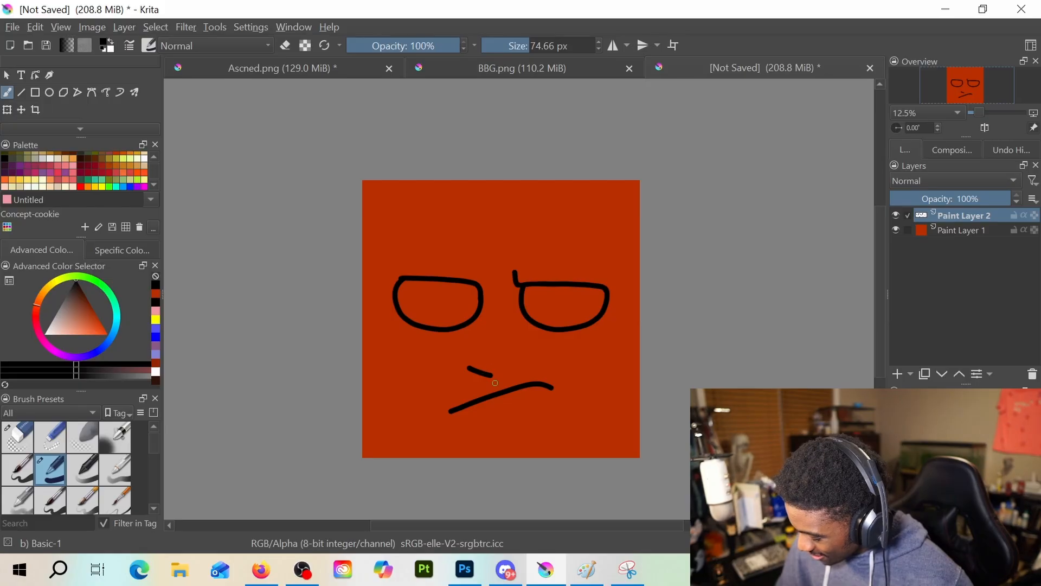
Erase the short nose stroke and redraw it slightly higher as a curved black diagonal
{"action": "key", "text": "e"}
{"action": "left_click_drag", "start_coordinate": [469, 370], "coordinate": [494, 371]}
{"action": "key", "text": "e"}
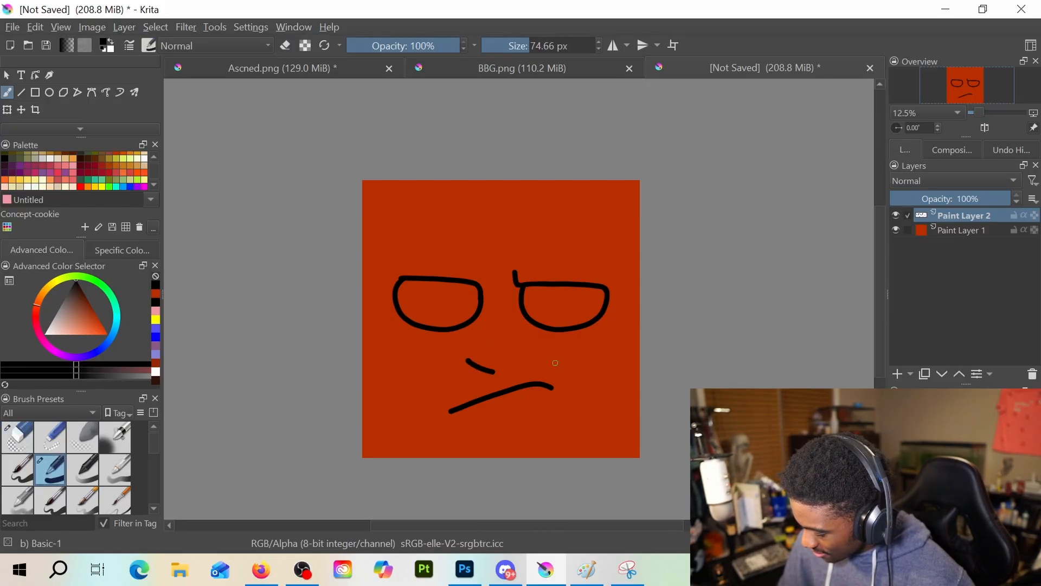
Try a diagonal cheek crease beside the mouth's right end, undoing the broken version and drawing one longer straight stroke
{"action": "mouse_move", "coordinate": [548, 347]}
{"action": "left_mouse_down"}
{"action": "mouse_move", "coordinate": [574, 377]}
{"action": "mouse_move", "coordinate": [566, 402]}
{"action": "left_mouse_up"}
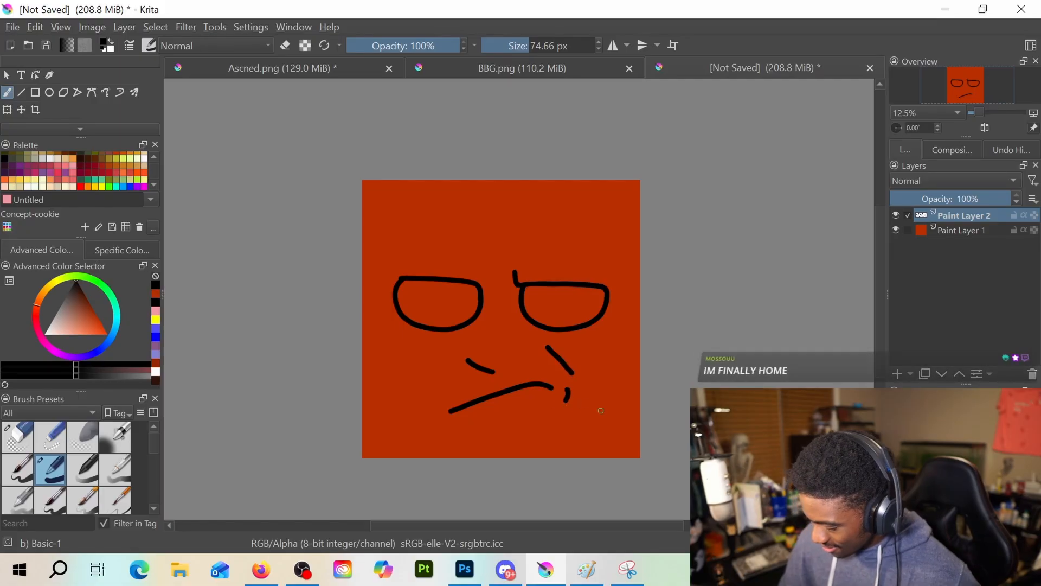
{"action": "key", "text": "ctrl+z"}
{"action": "key", "text": "ctrl+z"}
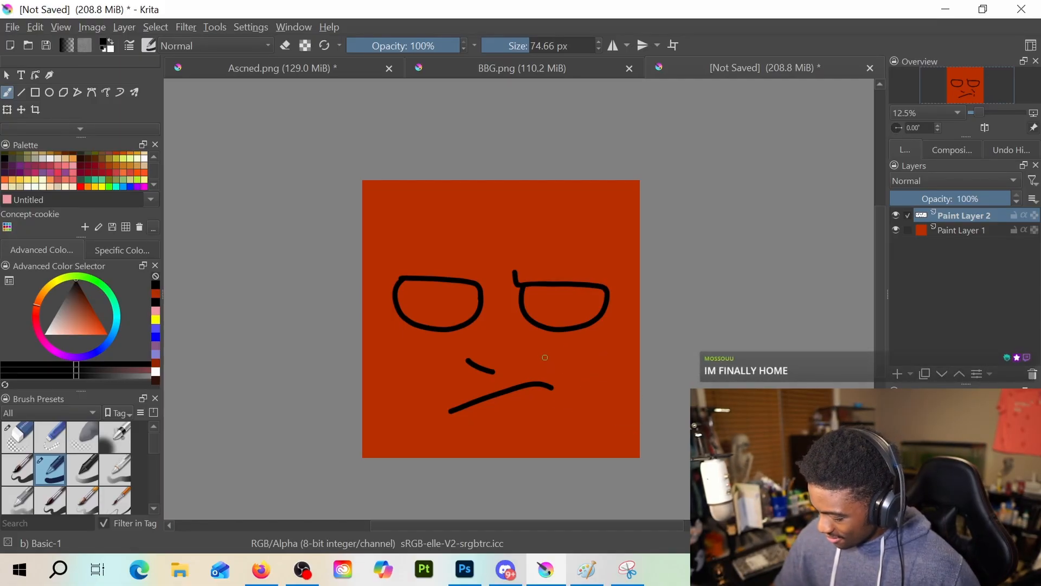
{"action": "left_click_drag", "start_coordinate": [538, 346], "coordinate": [576, 392]}
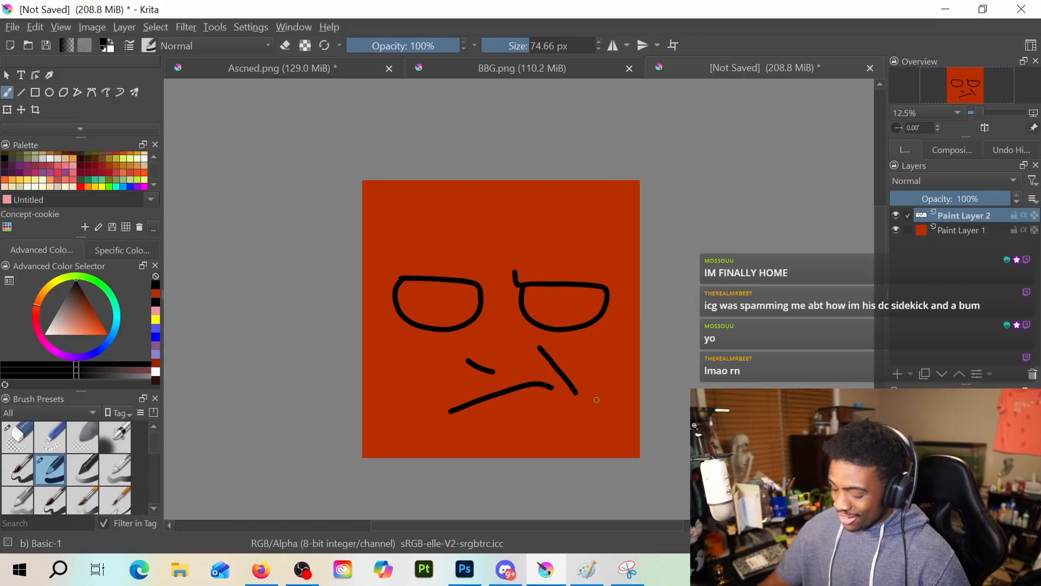
Erase the cheek crease and the mouth with the Eraser Circle preset, returning to the Basic-1 brush
{"action": "key", "text": "e"}
{"action": "mouse_move", "coordinate": [539, 348]}
{"action": "left_mouse_down"}
{"action": "mouse_move", "coordinate": [584, 405]}
{"action": "mouse_move", "coordinate": [541, 351]}
{"action": "left_mouse_up"}
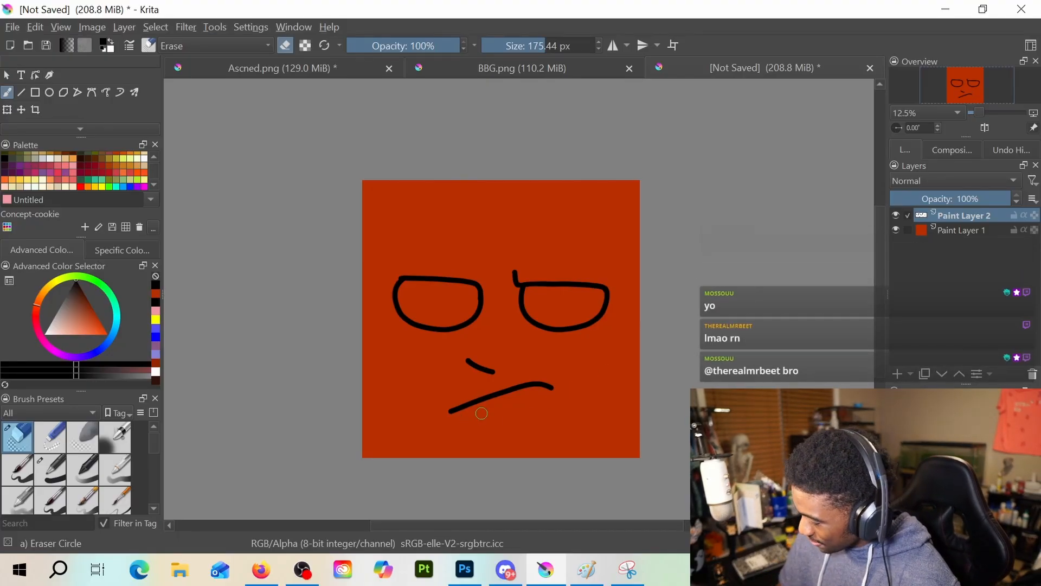
{"action": "left_click_drag", "start_coordinate": [450, 410], "coordinate": [552, 385]}
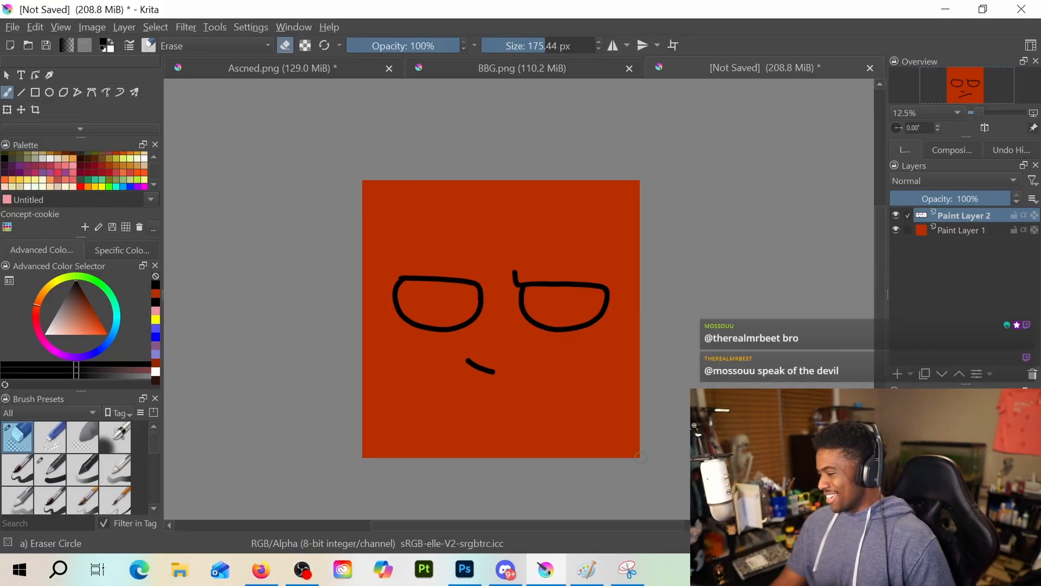
{"action": "key", "text": "slash"}
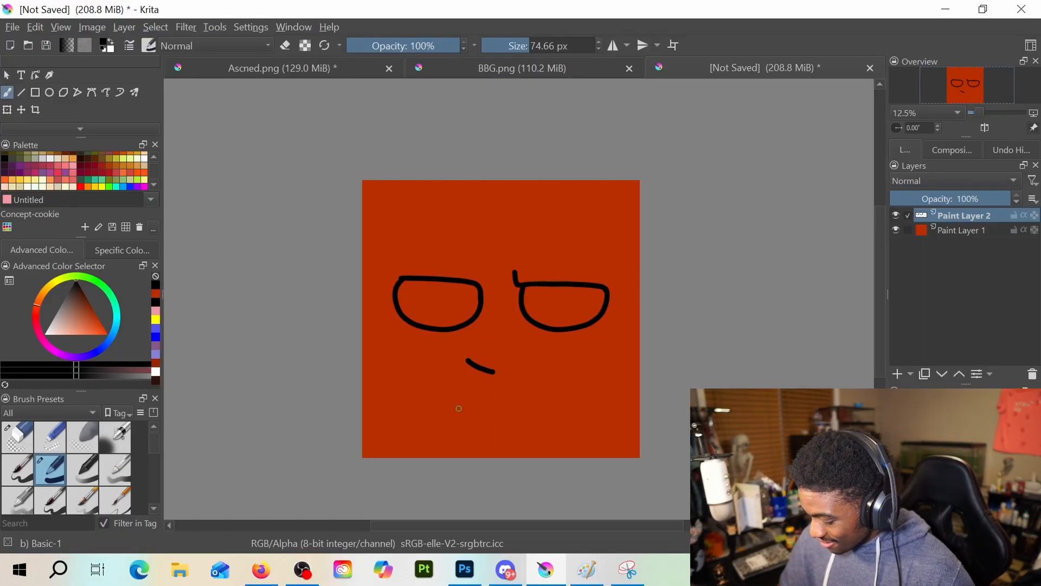
Try a slanted mouth stroke with a separate diagonal cheek crease past its right end, undoing both
{"action": "left_click_drag", "start_coordinate": [459, 410], "coordinate": [576, 383]}
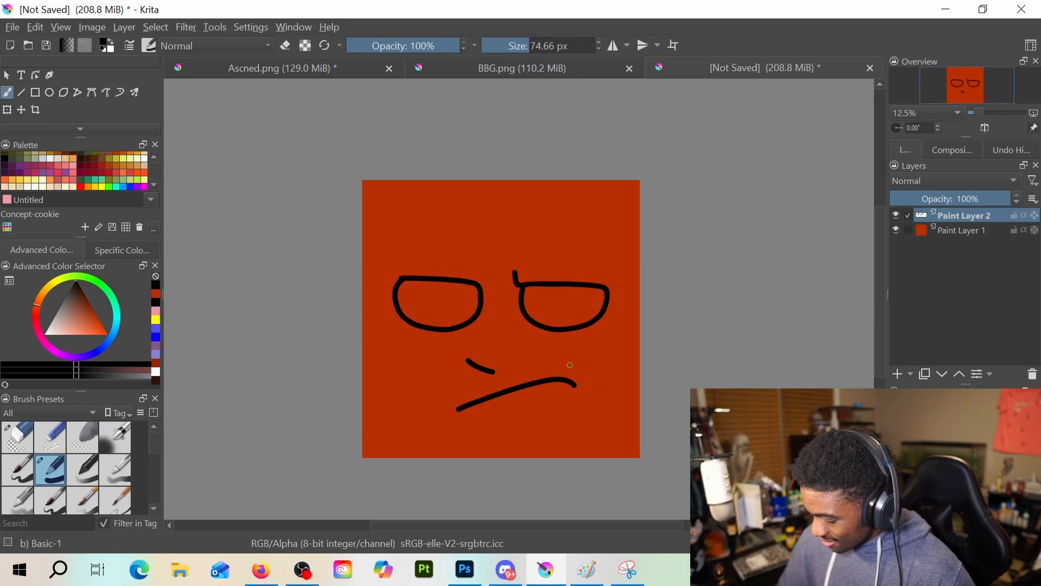
{"action": "key", "text": "ctrl+z"}
{"action": "left_click_drag", "start_coordinate": [447, 412], "coordinate": [545, 387]}
{"action": "left_click_drag", "start_coordinate": [541, 350], "coordinate": [579, 396]}
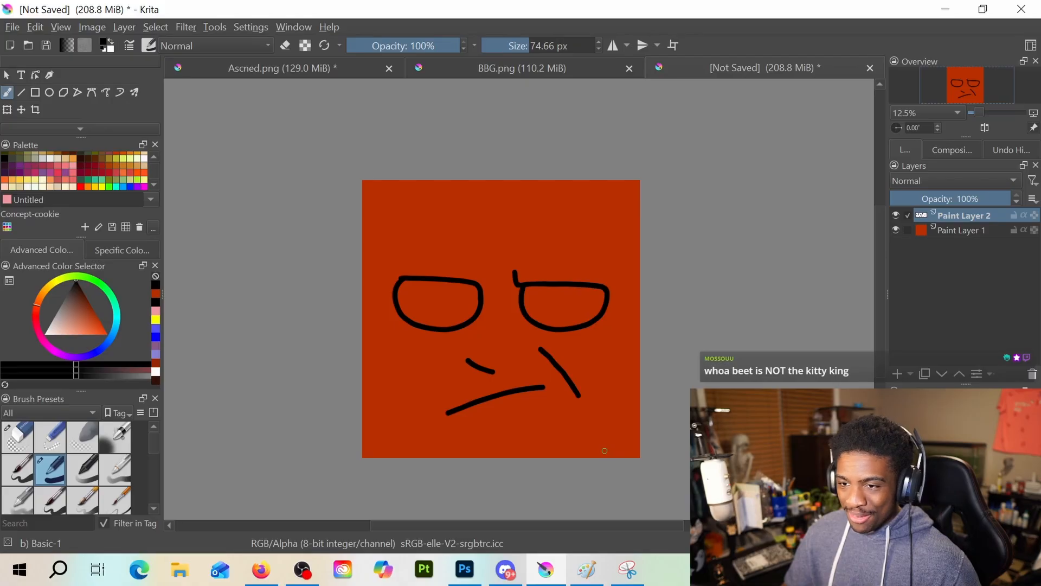
{"action": "key", "text": "ctrl+z"}
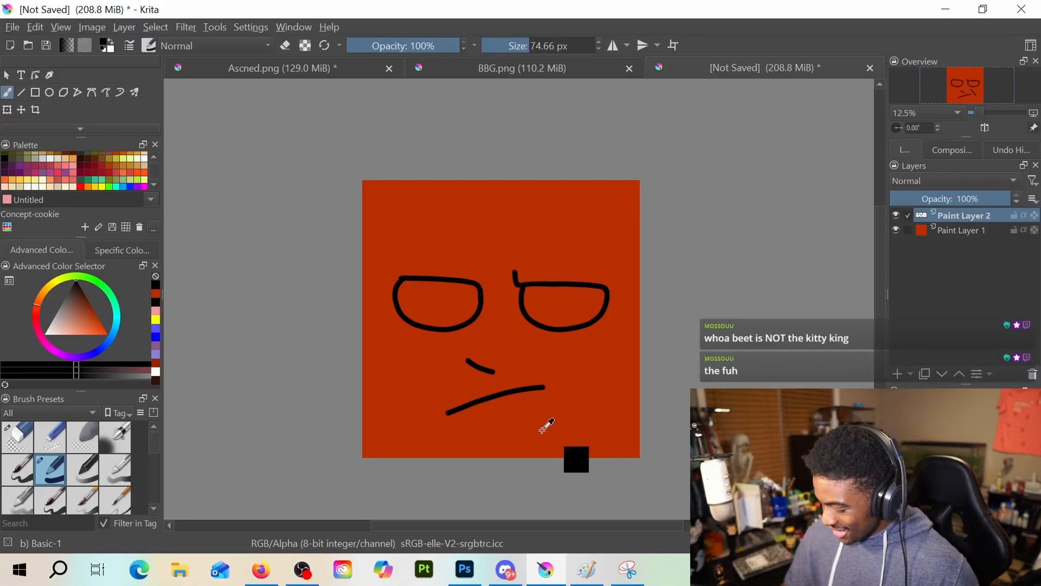
{"action": "left_click_drag", "start_coordinate": [521, 350], "coordinate": [556, 397]}
{"action": "key", "text": "ctrl+z"}
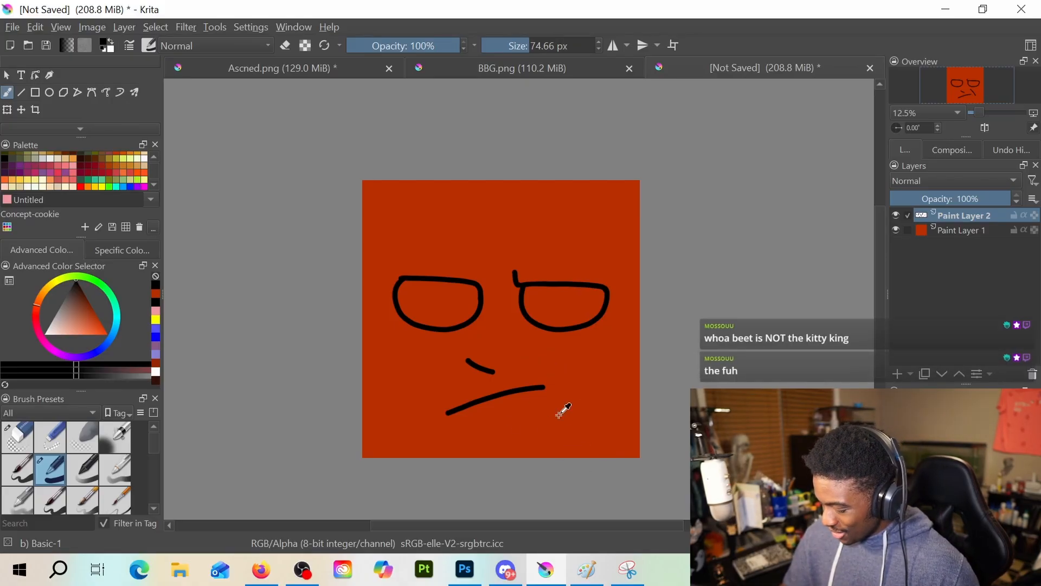
{"action": "key", "text": "ctrl+z"}
Try straighter slanted mouth strokes closer to the nose and a cheek crease at the right end, undoing each attempt
{"action": "left_click_drag", "start_coordinate": [522, 386], "coordinate": [553, 380]}
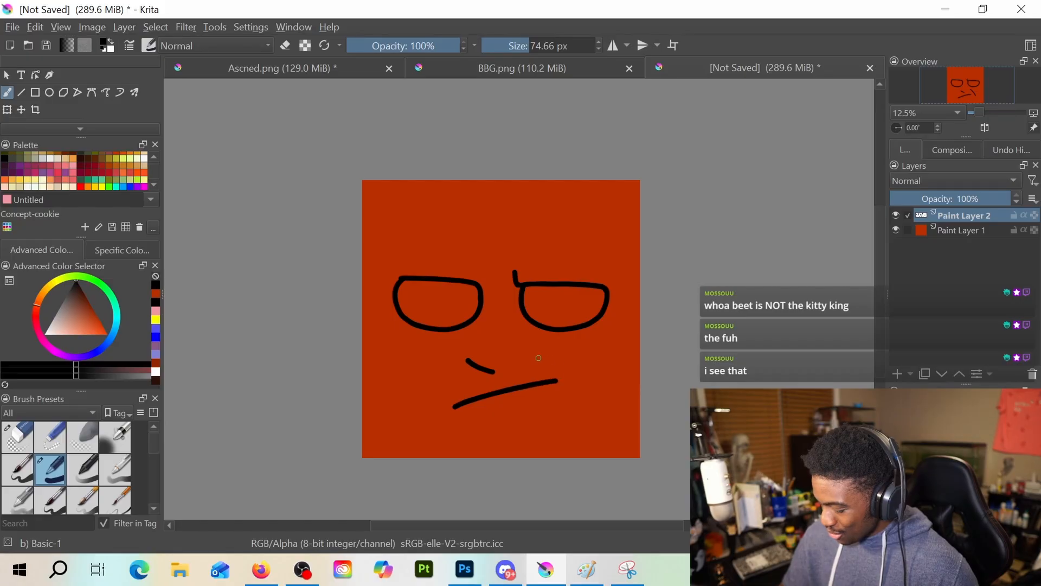
{"action": "key", "text": "ctrl+z"}
{"action": "left_click_drag", "start_coordinate": [451, 406], "coordinate": [541, 382]}
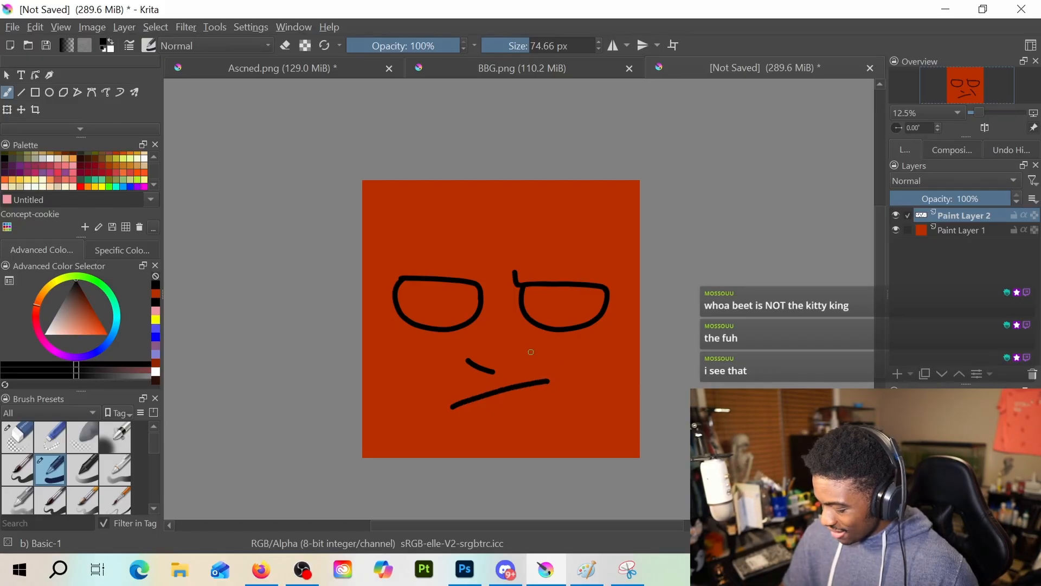
{"action": "left_click_drag", "start_coordinate": [527, 347], "coordinate": [567, 392]}
{"action": "key", "text": "ctrl+z"}
{"action": "key", "text": "ctrl+z"}
{"action": "left_click_drag", "start_coordinate": [451, 413], "coordinate": [548, 382]}
{"action": "key", "text": "ctrl+z"}
Try a higher slanted mouth with cheek creases touching its right end and farther outward, undoing all of the strokes
{"action": "left_click_drag", "start_coordinate": [458, 405], "coordinate": [559, 378]}
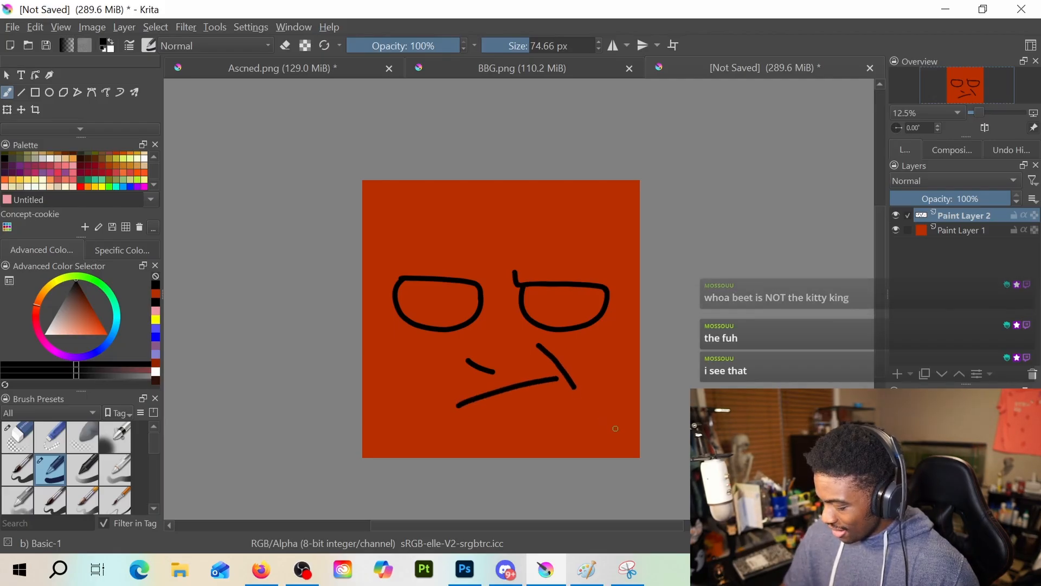
{"action": "left_click_drag", "start_coordinate": [526, 346], "coordinate": [559, 380]}
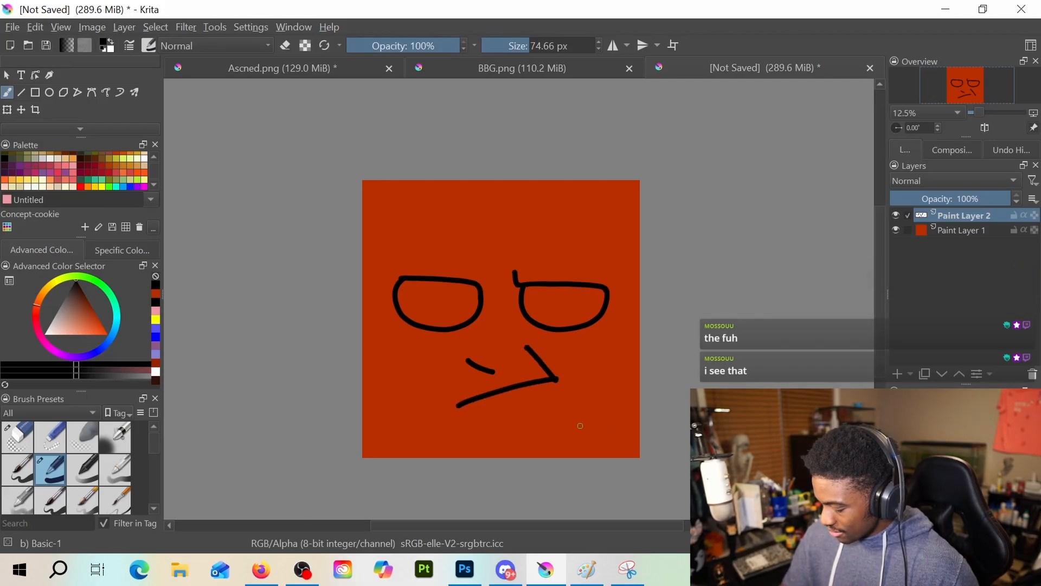
{"action": "key", "text": "ctrl+z"}
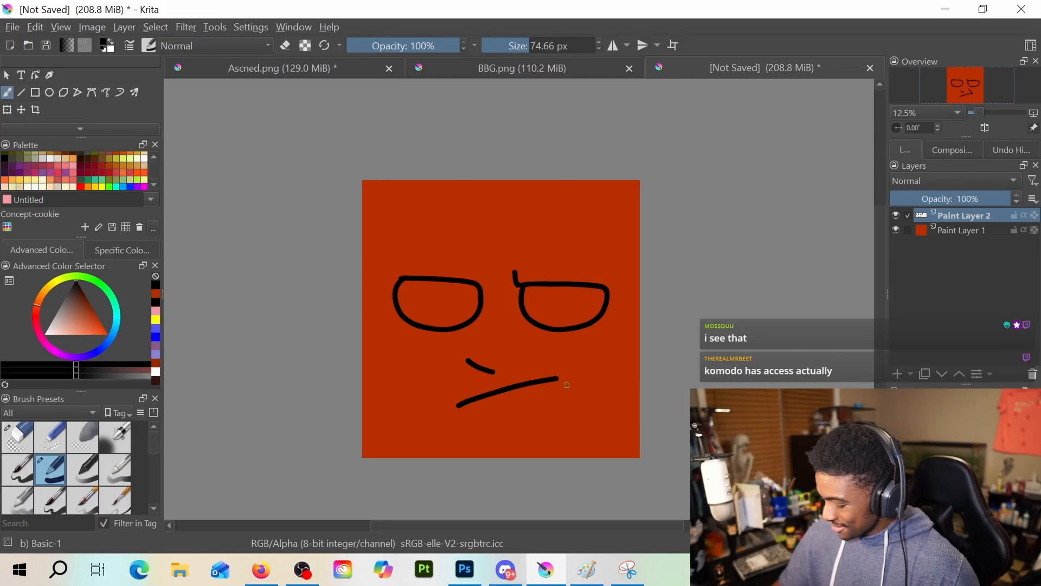
{"action": "left_click_drag", "start_coordinate": [527, 341], "coordinate": [561, 381]}
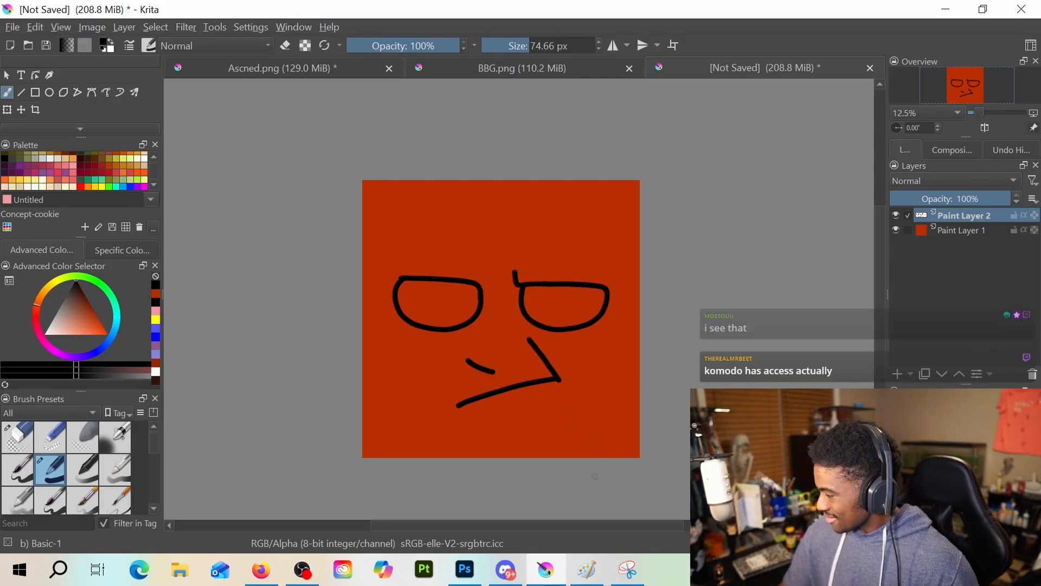
{"action": "key", "text": "ctrl+z"}
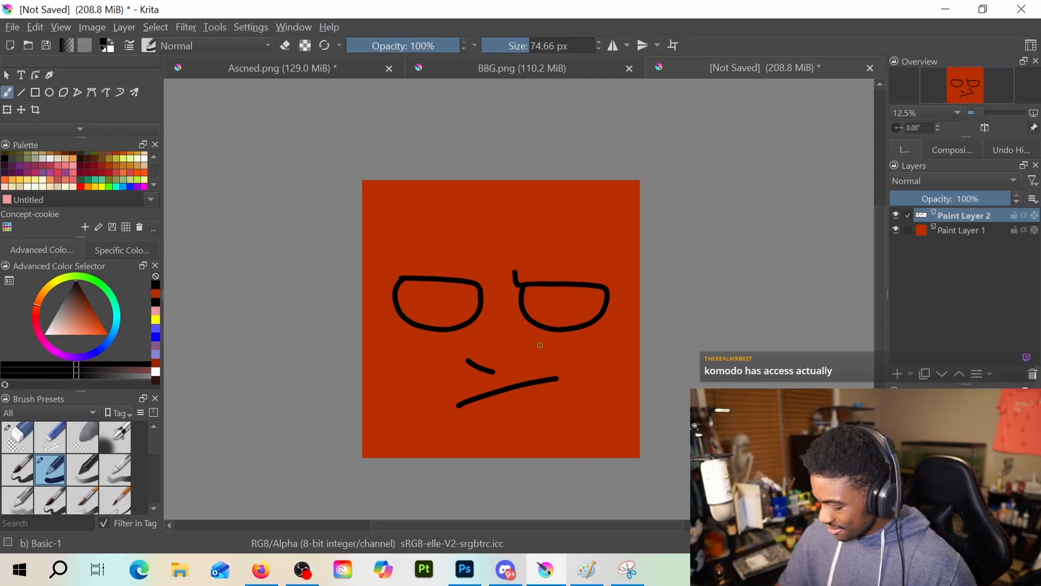
{"action": "left_click_drag", "start_coordinate": [540, 345], "coordinate": [583, 401]}
{"action": "key", "text": "ctrl+z"}
{"action": "left_click_drag", "start_coordinate": [547, 346], "coordinate": [590, 404]}
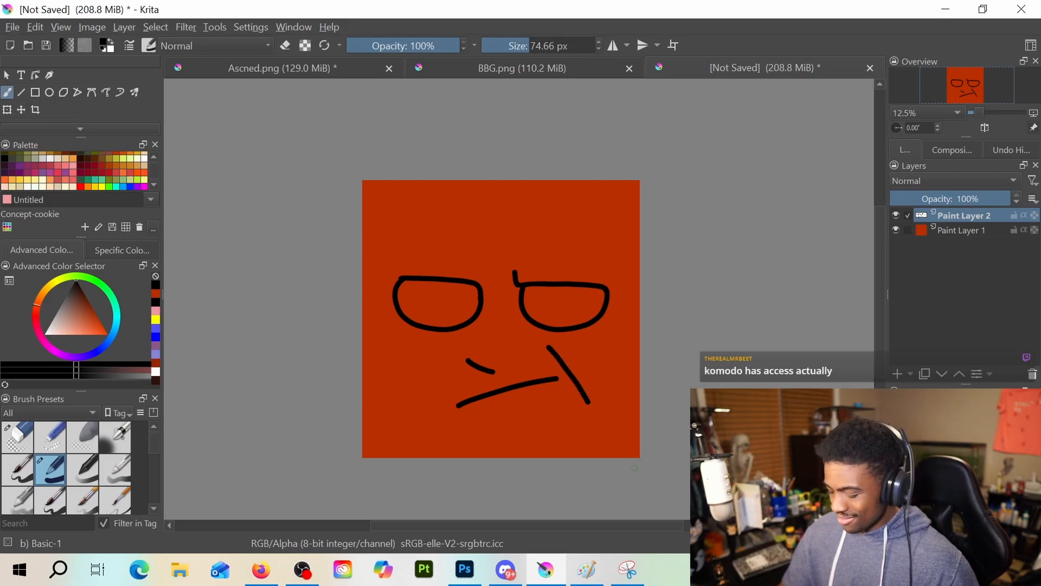
{"action": "key", "text": "ctrl+z"}
{"action": "key", "text": "ctrl+z"}
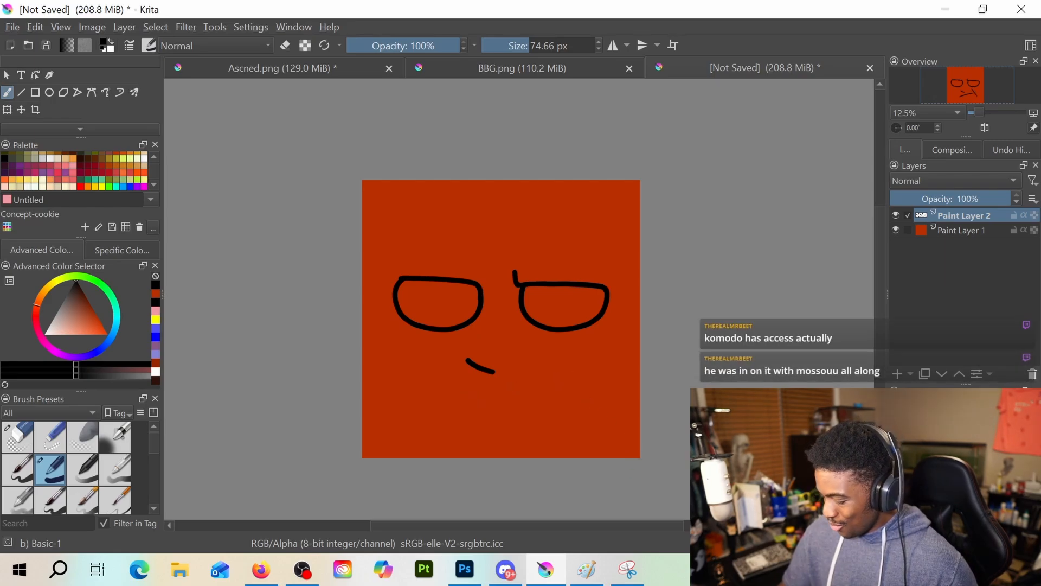
Draw a gently slanted black mouth bending down at its right end, plus a long diagonal cheek crease just beyond it
{"action": "left_click_drag", "start_coordinate": [448, 405], "coordinate": [547, 390]}
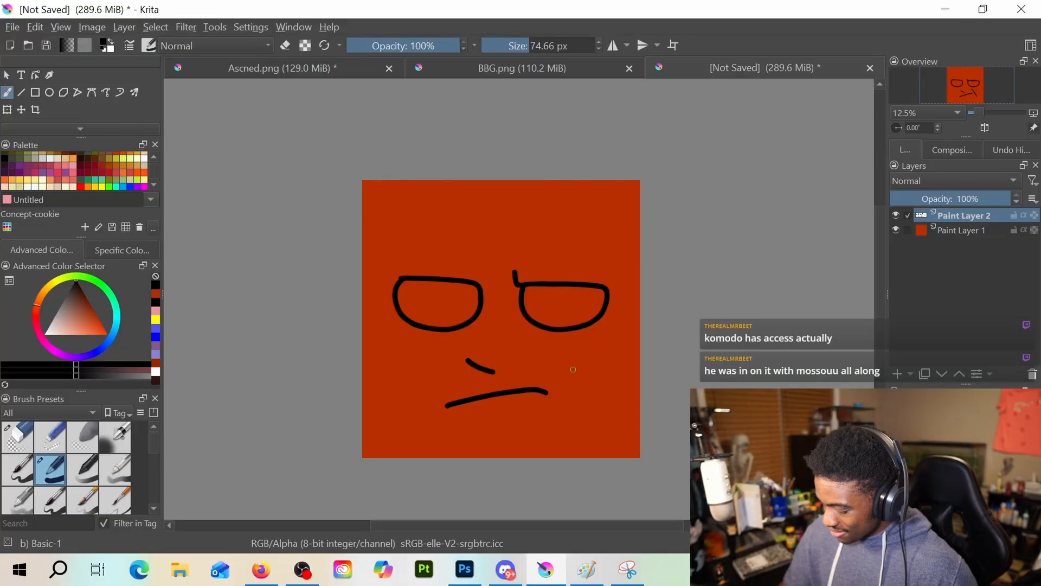
{"action": "left_click_drag", "start_coordinate": [536, 345], "coordinate": [570, 396]}
{"action": "key", "text": "ctrl+z"}
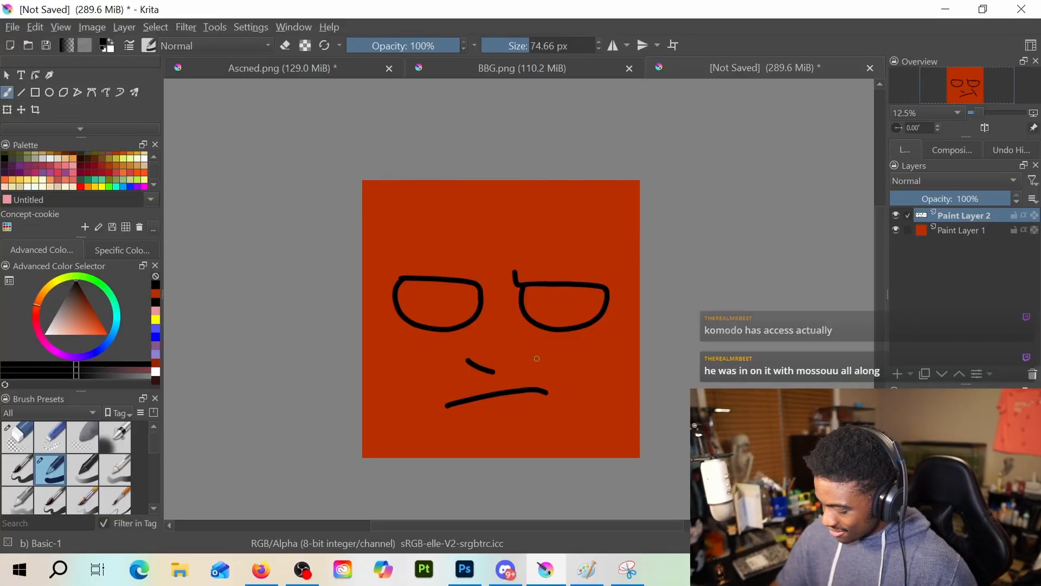
{"action": "left_click_drag", "start_coordinate": [532, 342], "coordinate": [578, 395]}
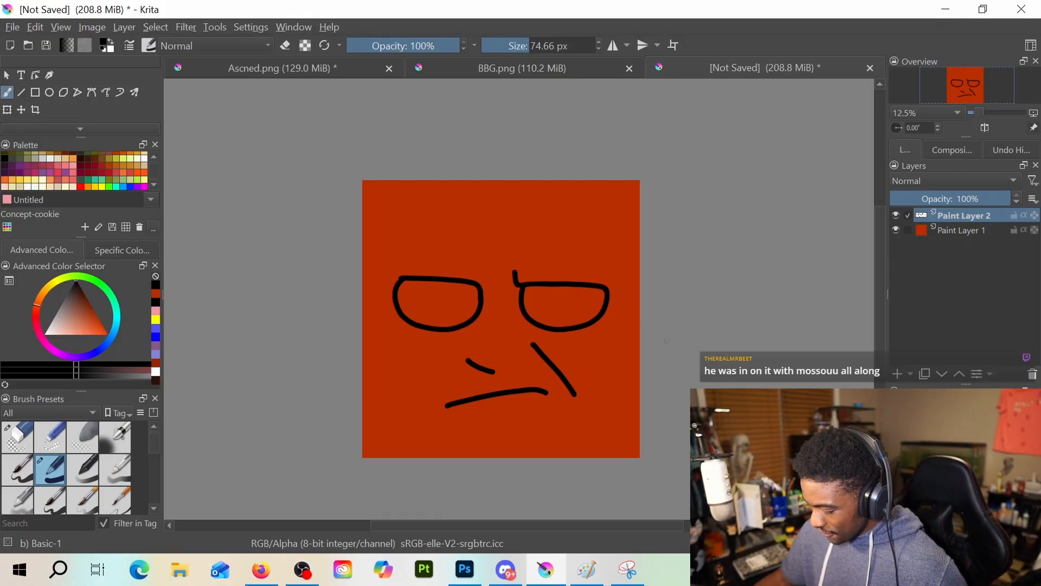
Enlarge the face line art on Paint Layer 2 and shift it up and to the left on the orange-red square
{"action": "left_click", "coordinate": [7, 110]}
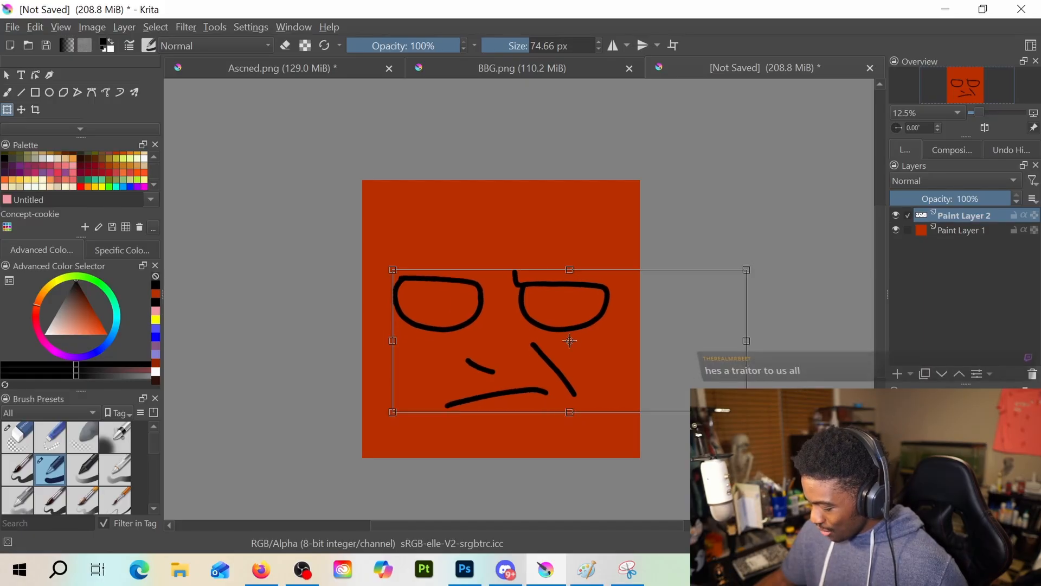
{"action": "left_click_drag", "start_coordinate": [746, 411], "coordinate": [779, 450]}
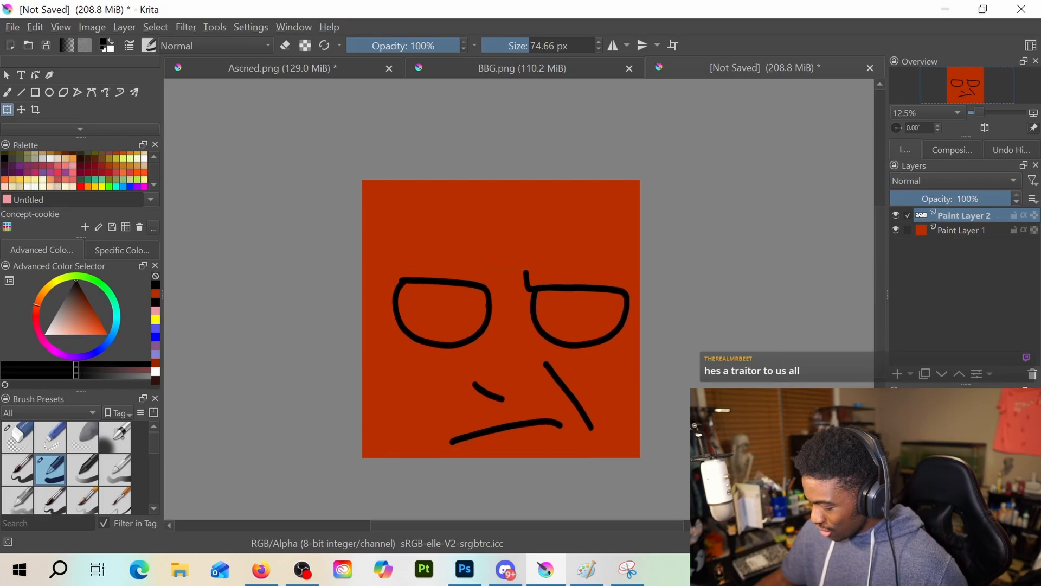
{"action": "key", "text": "ctrl+z"}
{"action": "left_click", "coordinate": [536, 337]}
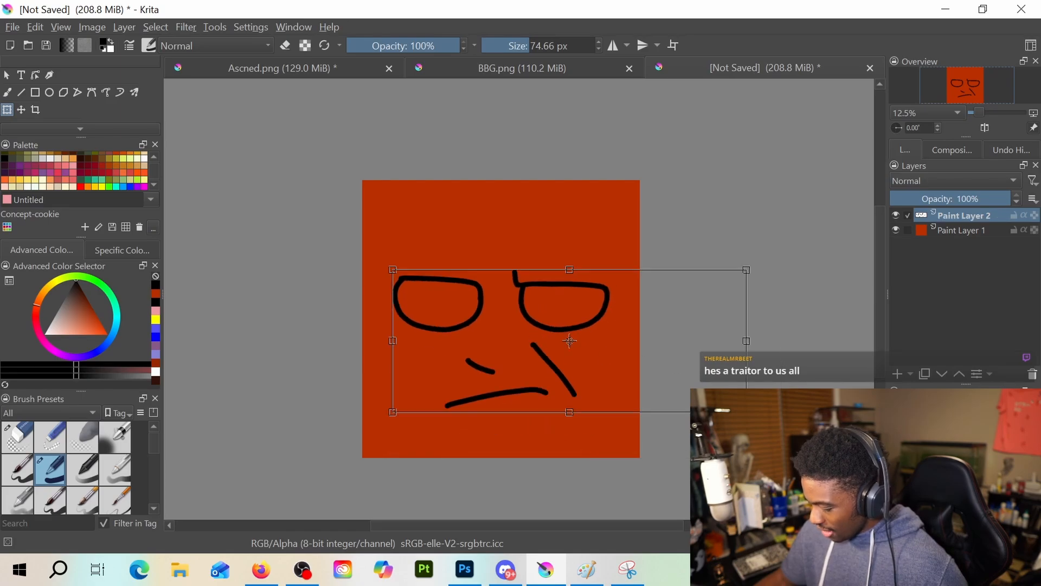
{"action": "left_click_drag", "start_coordinate": [746, 412], "coordinate": [797, 433]}
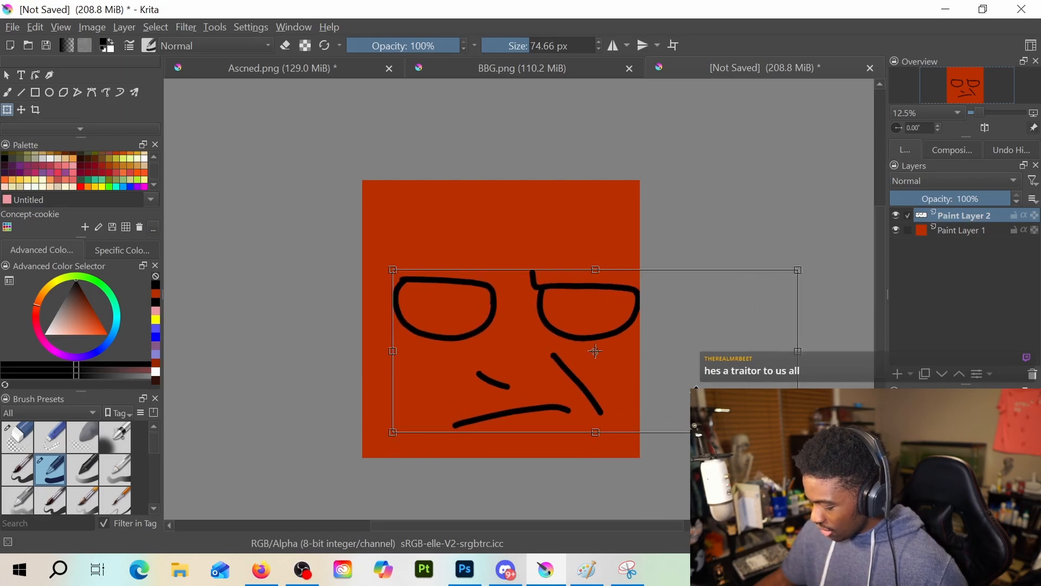
{"action": "left_click_drag", "start_coordinate": [649, 347], "coordinate": [585, 341]}
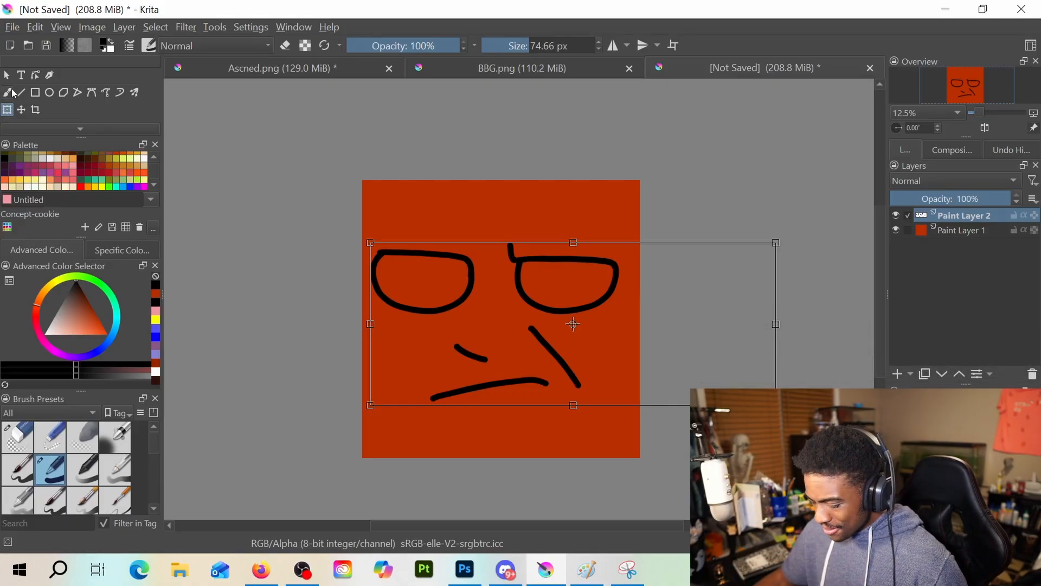
Select the interior areas of both half-lidded eyes by contiguous color
{"action": "left_click", "coordinate": [12, 92]}
{"action": "scroll", "coordinate": [62, 100], "scroll_direction": "down", "scroll_amount": 3}
{"action": "left_click", "coordinate": [63, 112]}
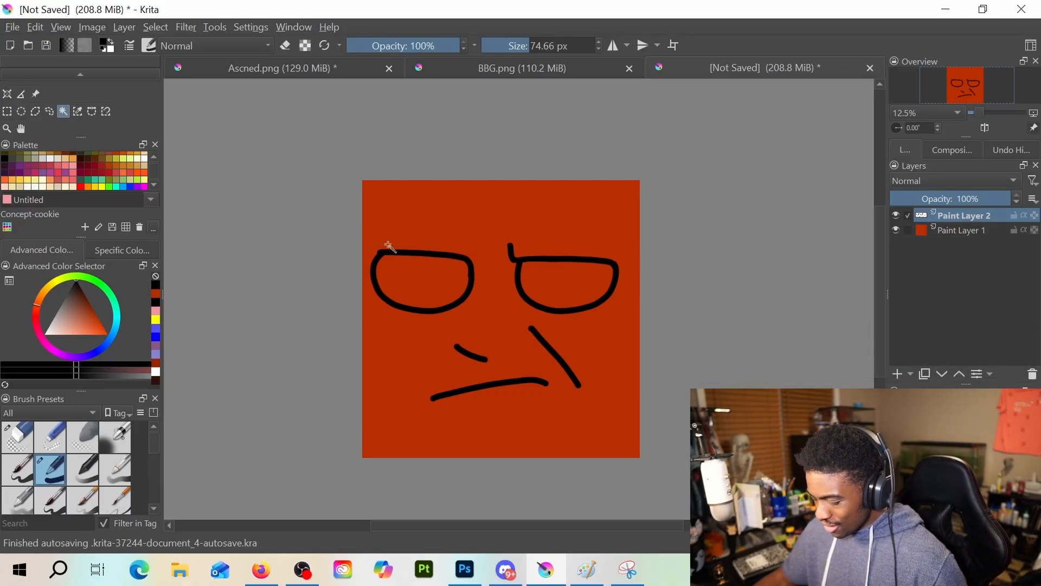
{"action": "left_click", "coordinate": [414, 279]}
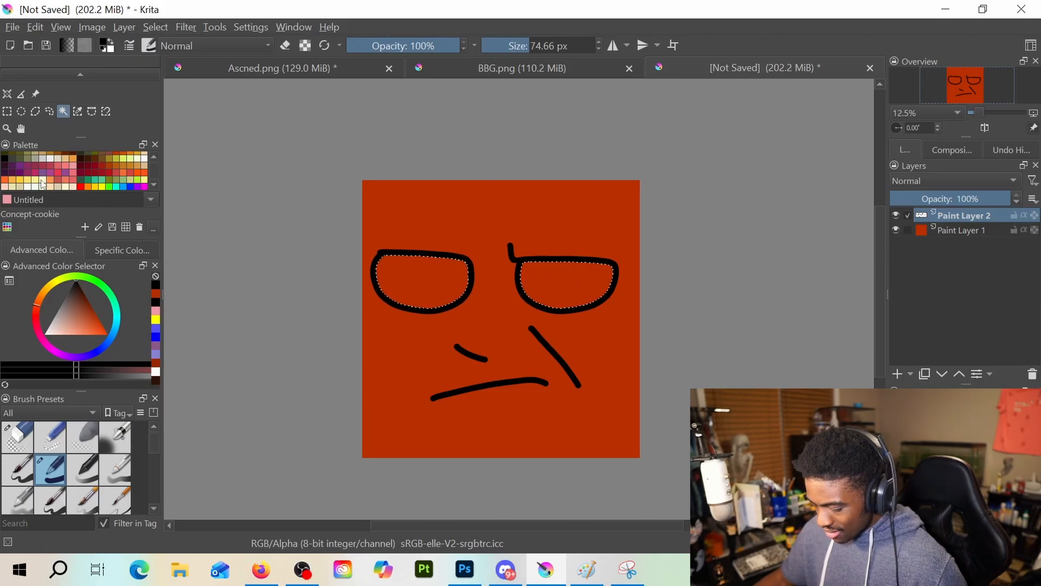
Fill both selected eye interiors with white and clear the selection
{"action": "left_click", "coordinate": [157, 372]}
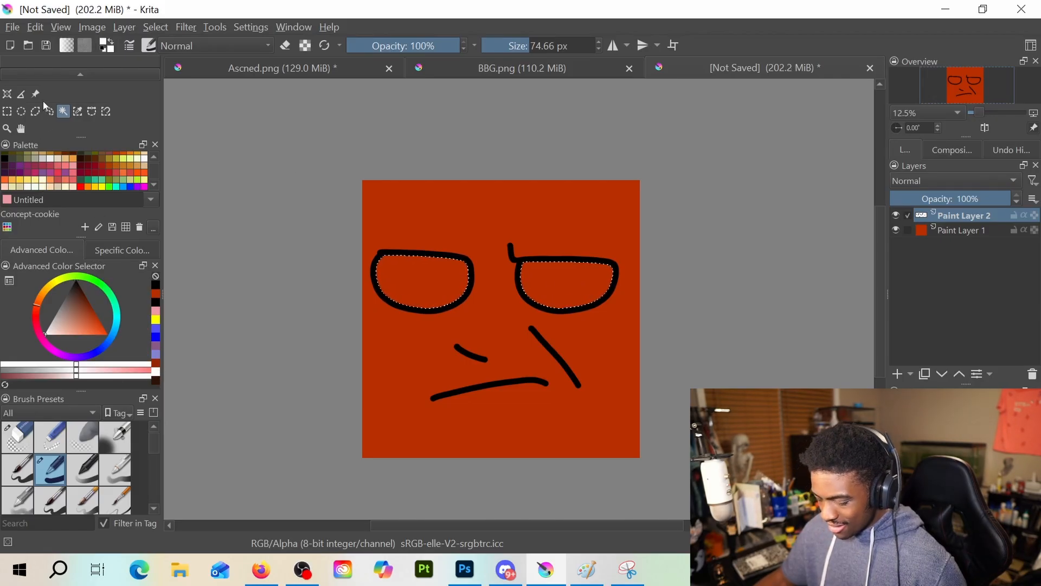
{"action": "scroll", "coordinate": [43, 101], "scroll_direction": "up", "scroll_amount": 1}
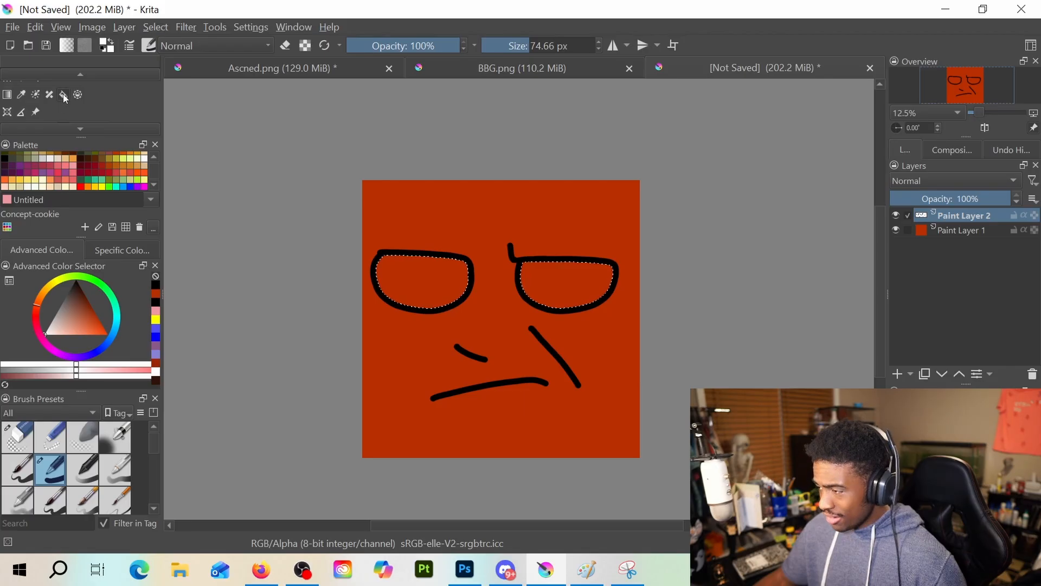
{"action": "left_click", "coordinate": [63, 95]}
{"action": "left_click", "coordinate": [431, 293]}
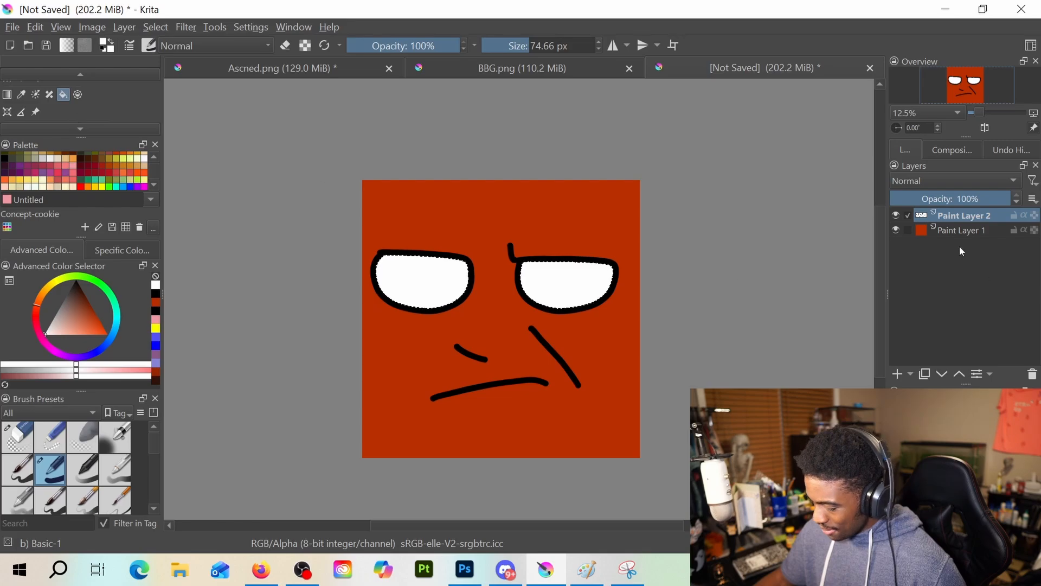
{"action": "key", "text": "ctrl+shift+a"}
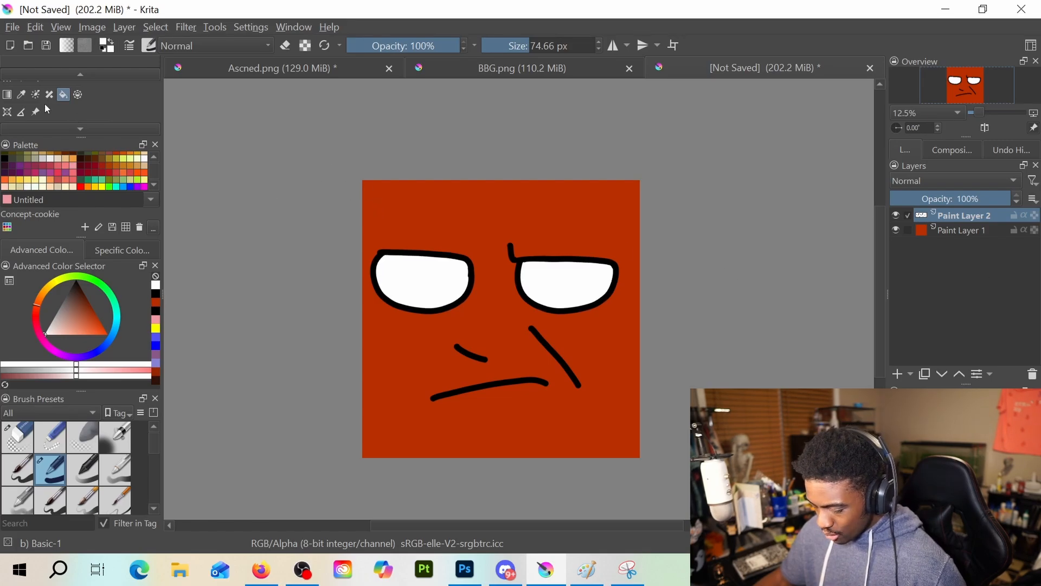
Rotate the face slightly counterclockwise and reposition it so both eyes stay inside the orange-red square
{"action": "left_click", "coordinate": [7, 112]}
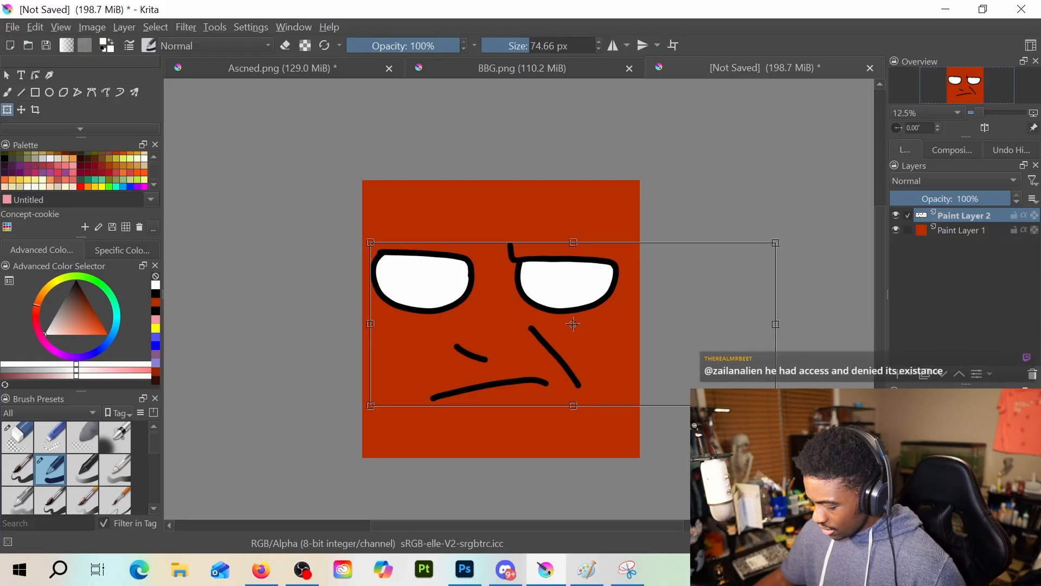
{"action": "left_click_drag", "start_coordinate": [797, 397], "coordinate": [803, 372]}
{"action": "mouse_move", "coordinate": [643, 319]}
{"action": "left_mouse_down"}
{"action": "mouse_move", "coordinate": [647, 328]}
{"action": "mouse_move", "coordinate": [617, 331]}
{"action": "left_mouse_up"}
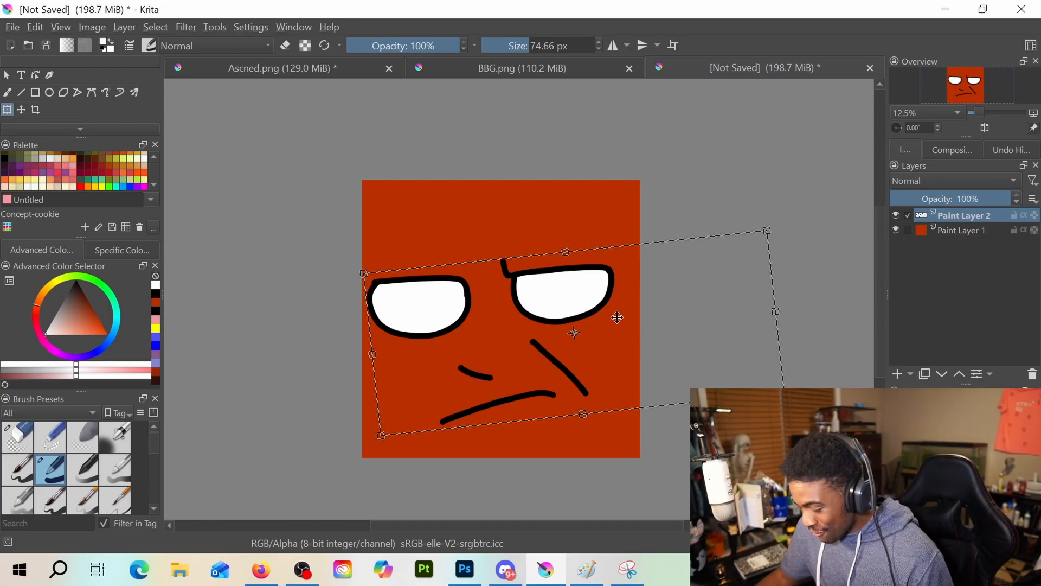
{"action": "key", "text": "Return"}
{"action": "left_click_drag", "start_coordinate": [596, 328], "coordinate": [596, 322]}
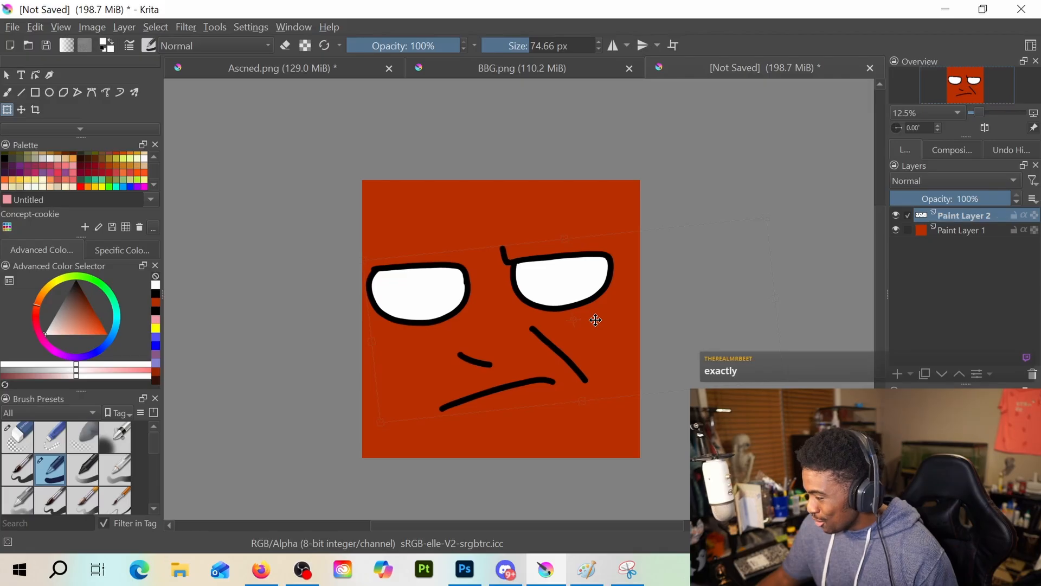
{"action": "left_click", "coordinate": [597, 321]}
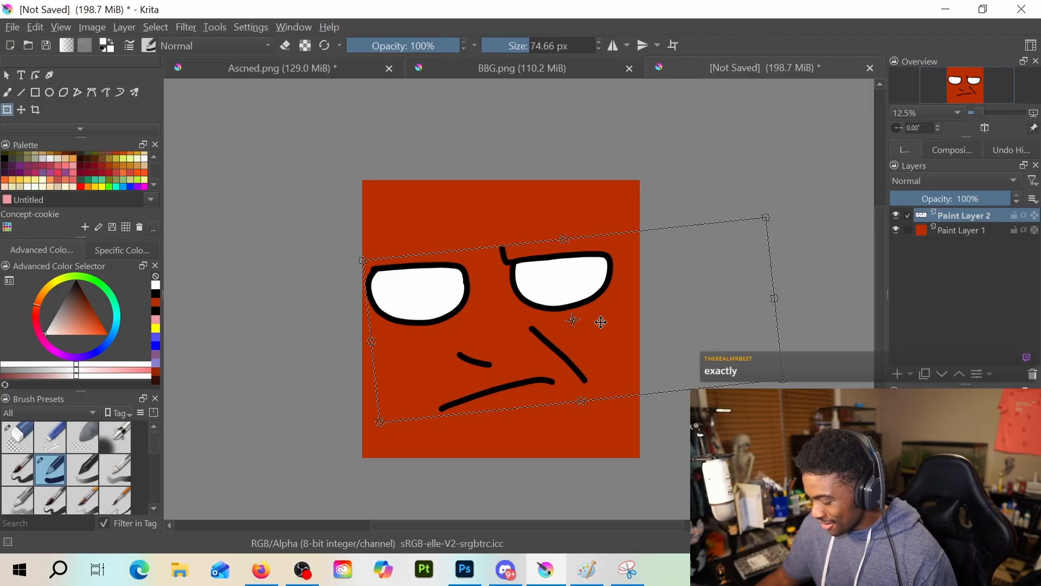
{"action": "left_click_drag", "start_coordinate": [598, 334], "coordinate": [596, 330]}
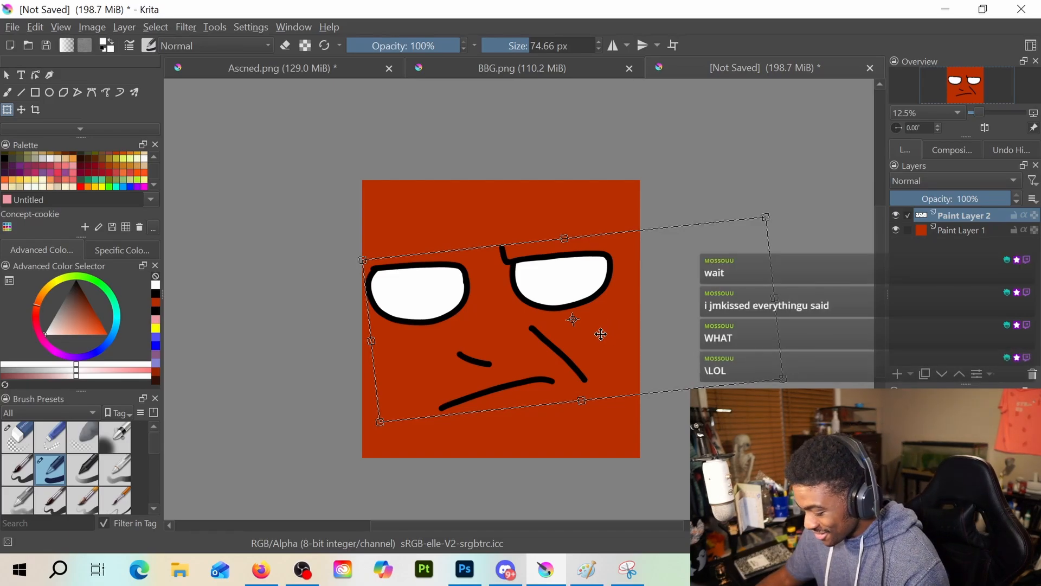
Start saving the emote under a new file name with PNG image (*.png) as the file type
{"action": "left_click", "coordinate": [35, 26]}
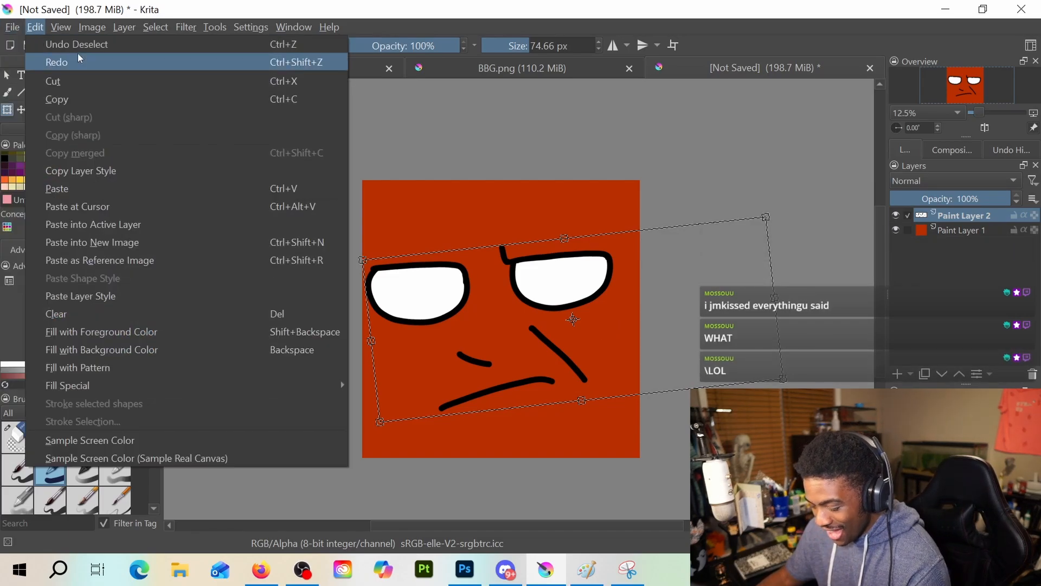
{"action": "mouse_move", "coordinate": [12, 27]}
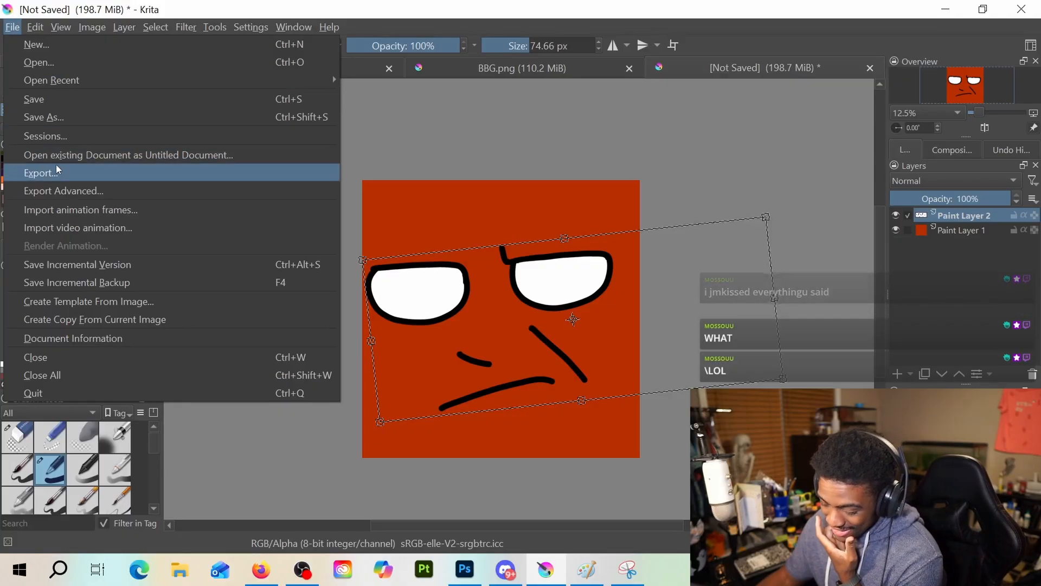
{"action": "left_click", "coordinate": [71, 123]}
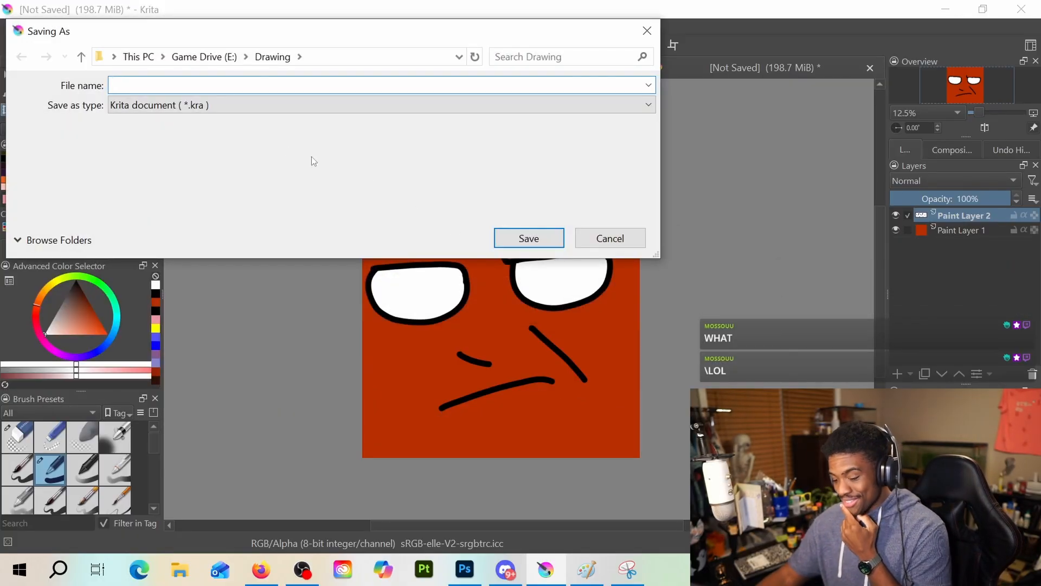
{"action": "left_click", "coordinate": [193, 105]}
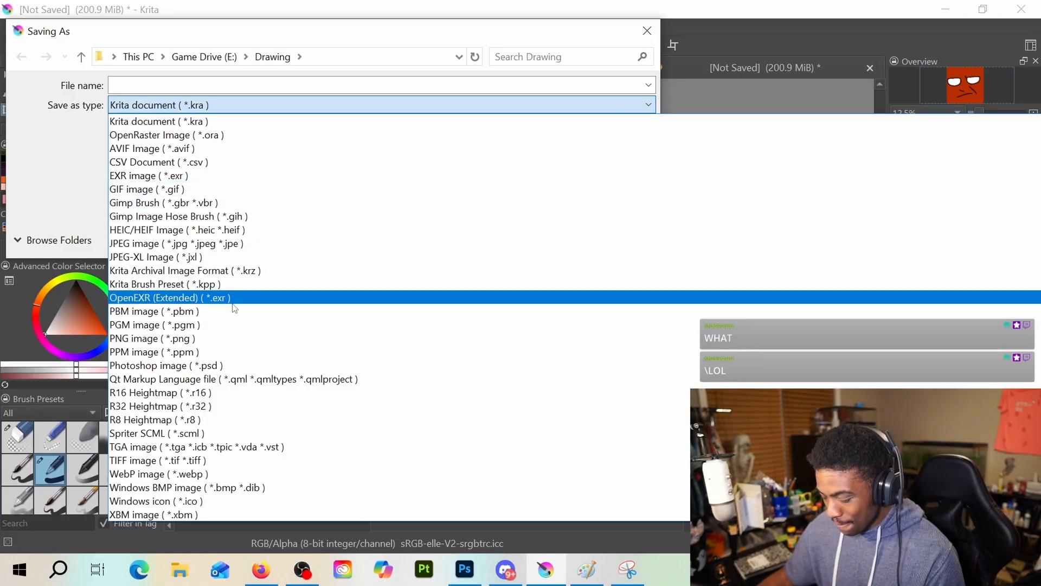
{"action": "left_click", "coordinate": [234, 338]}
Name the file Done and save it in the Drawing folder, accepting the default PNG options
{"action": "left_click", "coordinate": [147, 82]}
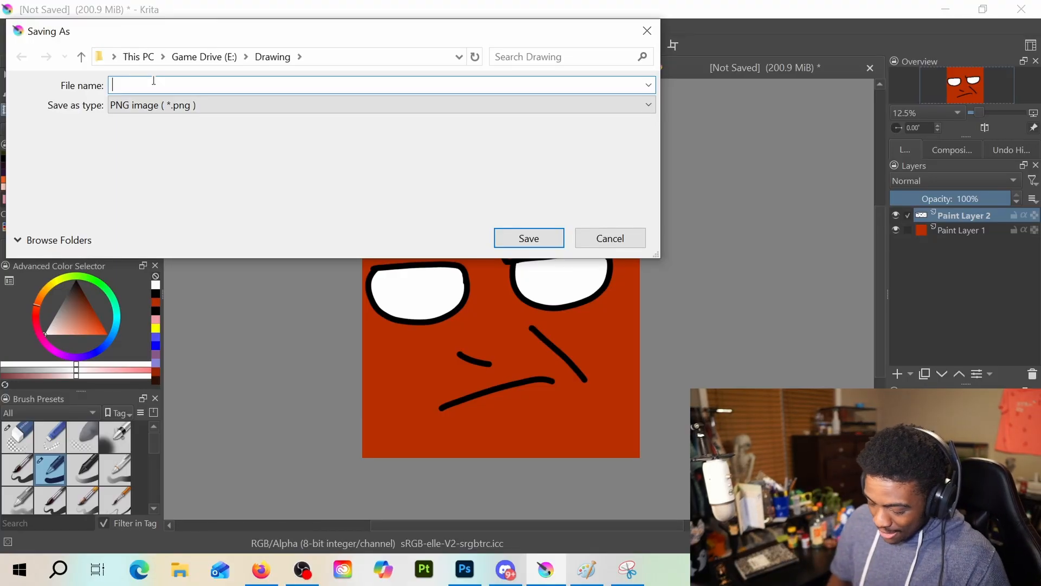
{"action": "type", "text": "dONE"}
{"action": "key", "text": "BackSpace"}
{"action": "key", "text": "BackSpace"}
{"action": "key", "text": "BackSpace"}
{"action": "key", "text": "BackSpace"}
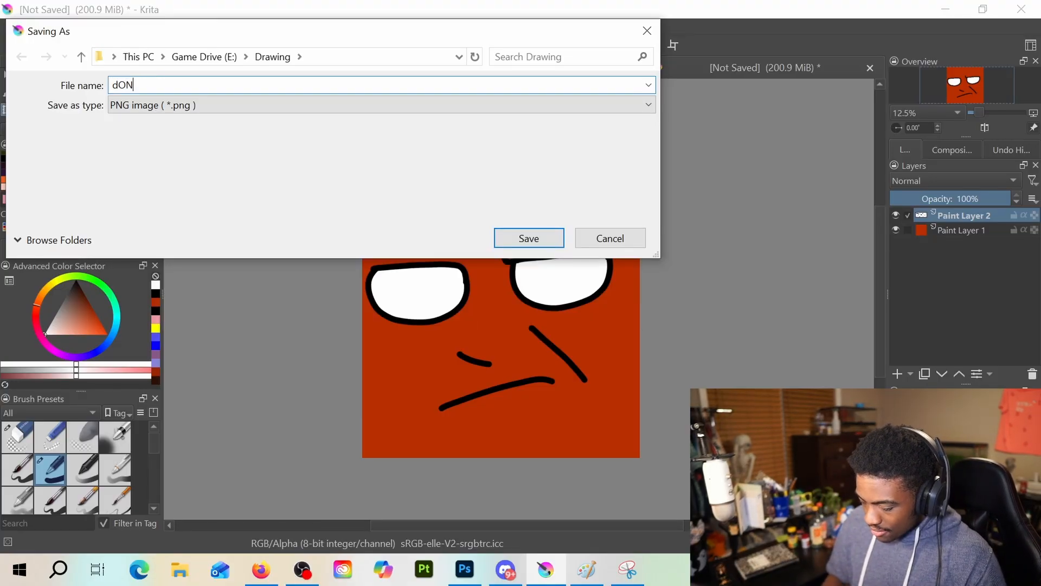
{"action": "type", "text": "Done"}
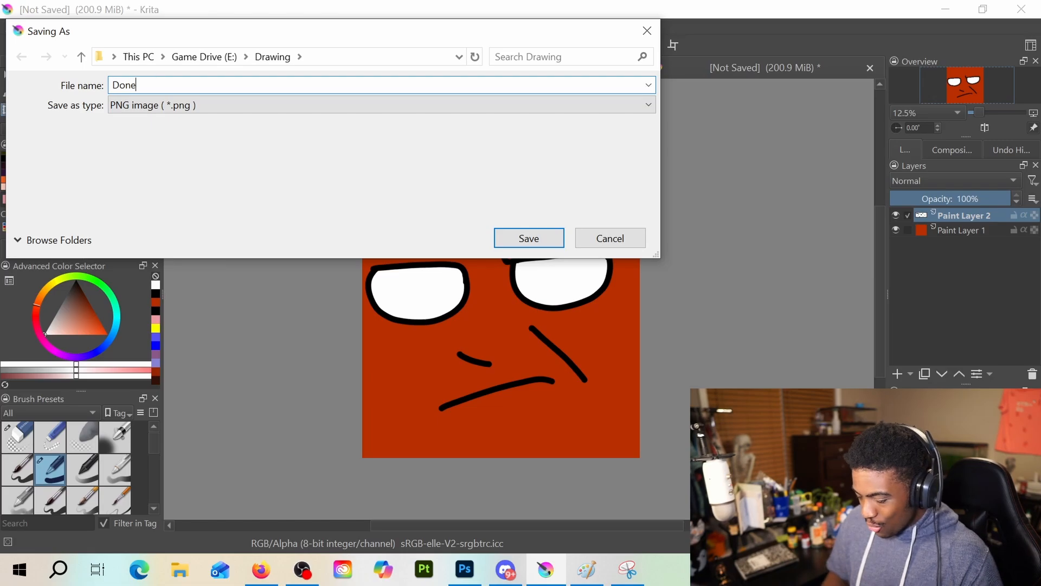
{"action": "key", "text": "Return"}
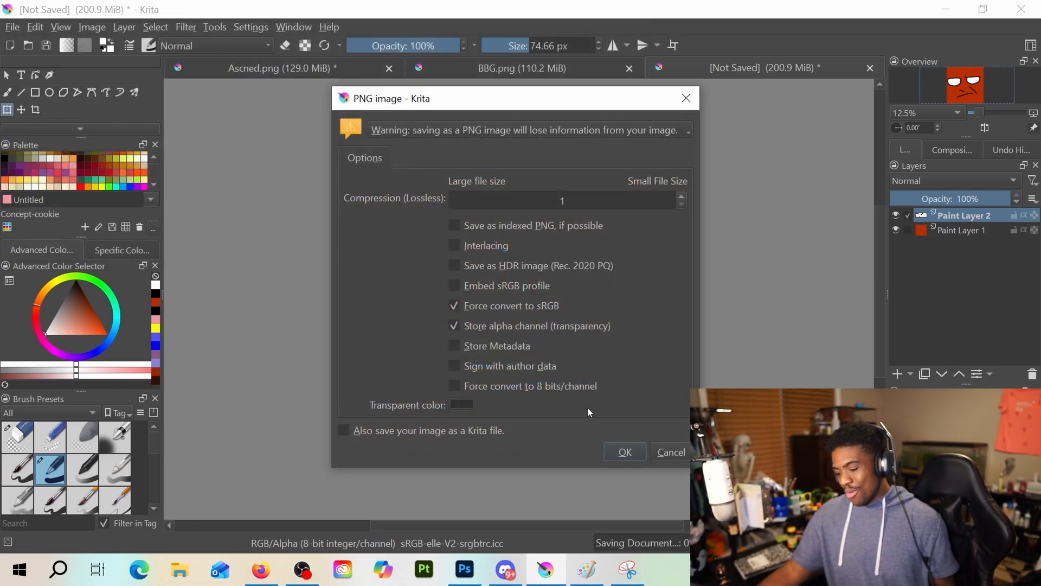
{"action": "left_click", "coordinate": [624, 451]}
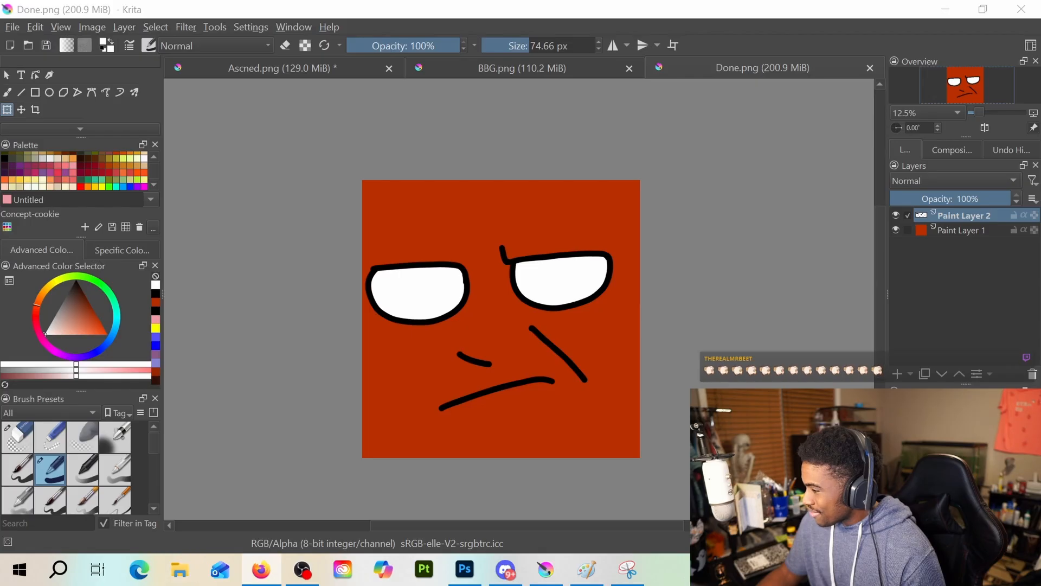
Minimize the Krita and Photoshop windows
{"action": "key", "text": "alt+Tab"}
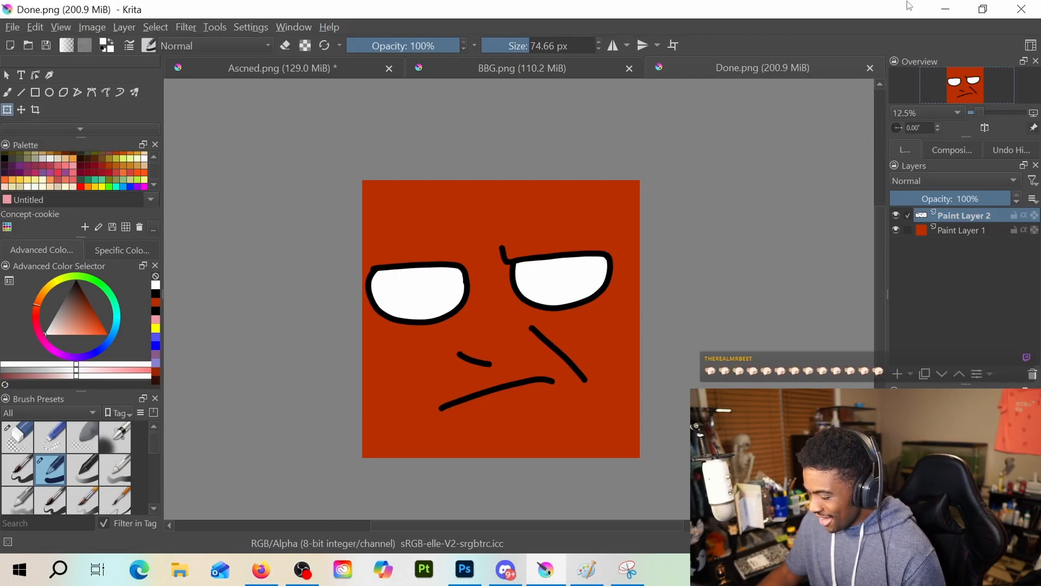
{"action": "left_click", "coordinate": [946, 10]}
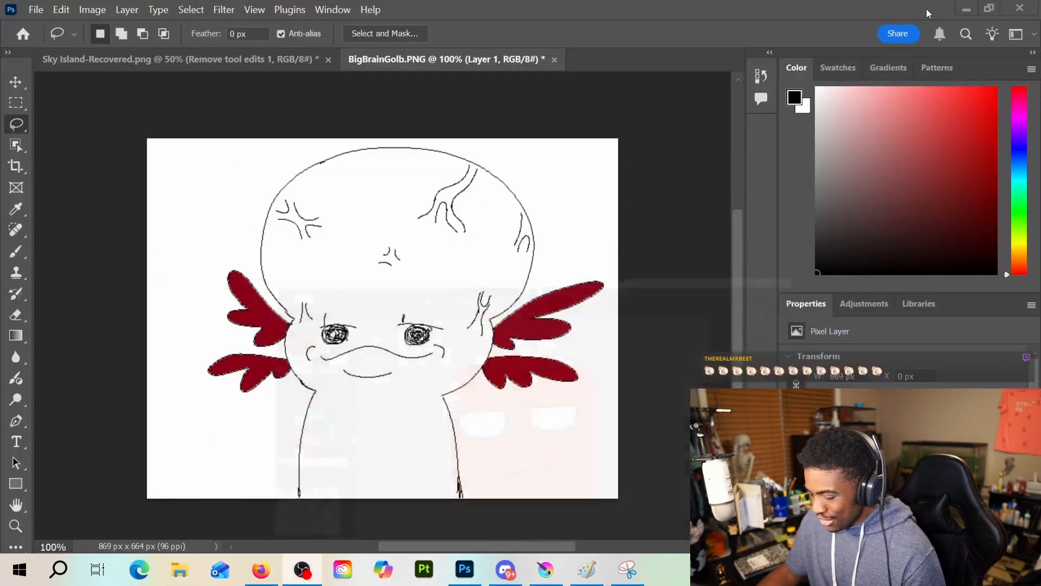
{"action": "left_click", "coordinate": [966, 10]}
Close the untitled axolotl drawing in Paint without saving its changes, and launch DaVinci Resolve from the desktop
{"action": "left_click", "coordinate": [742, 13]}
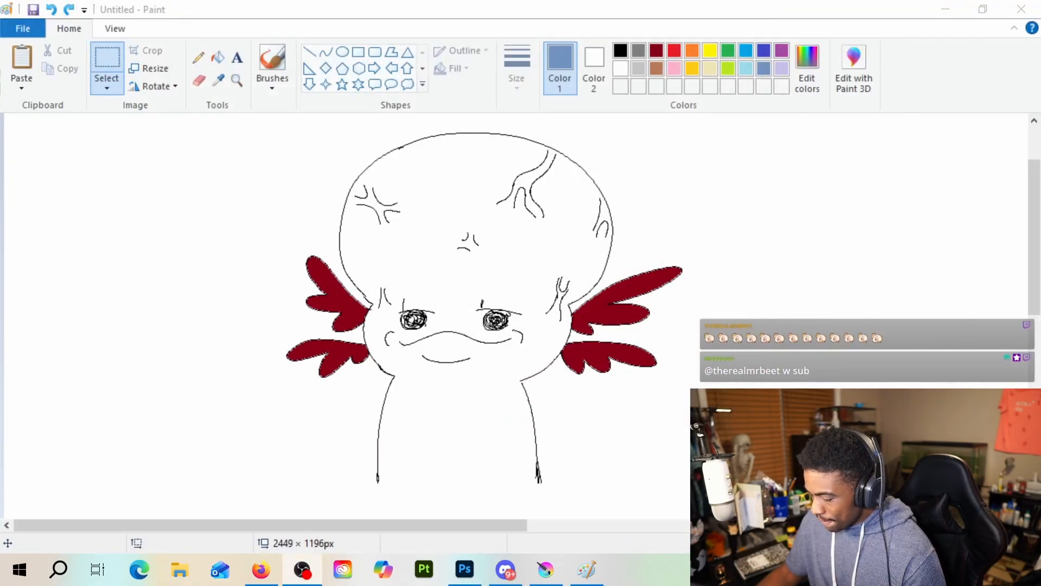
{"action": "key", "text": "alt+F4"}
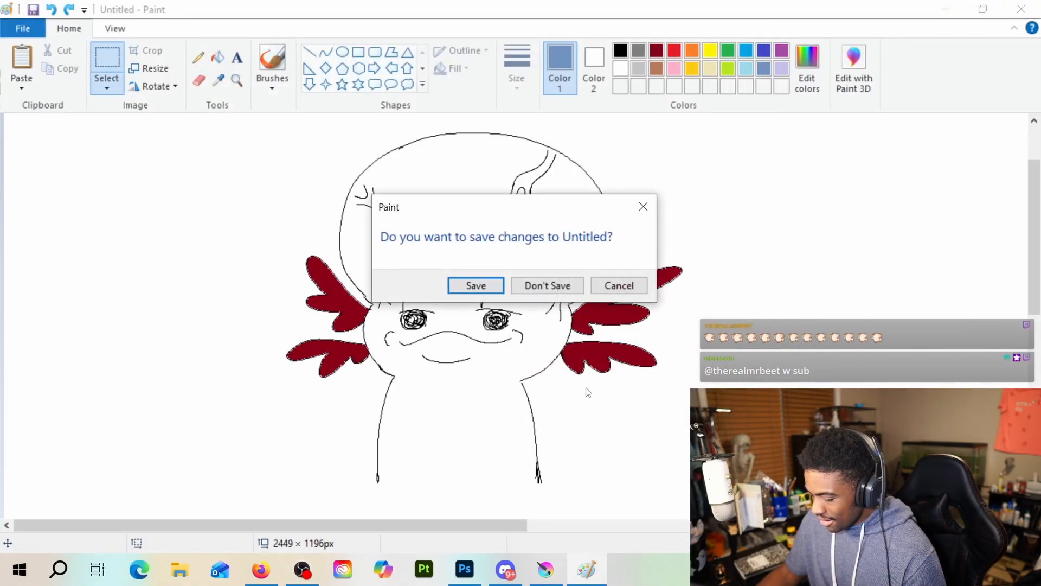
{"action": "left_click", "coordinate": [539, 285]}
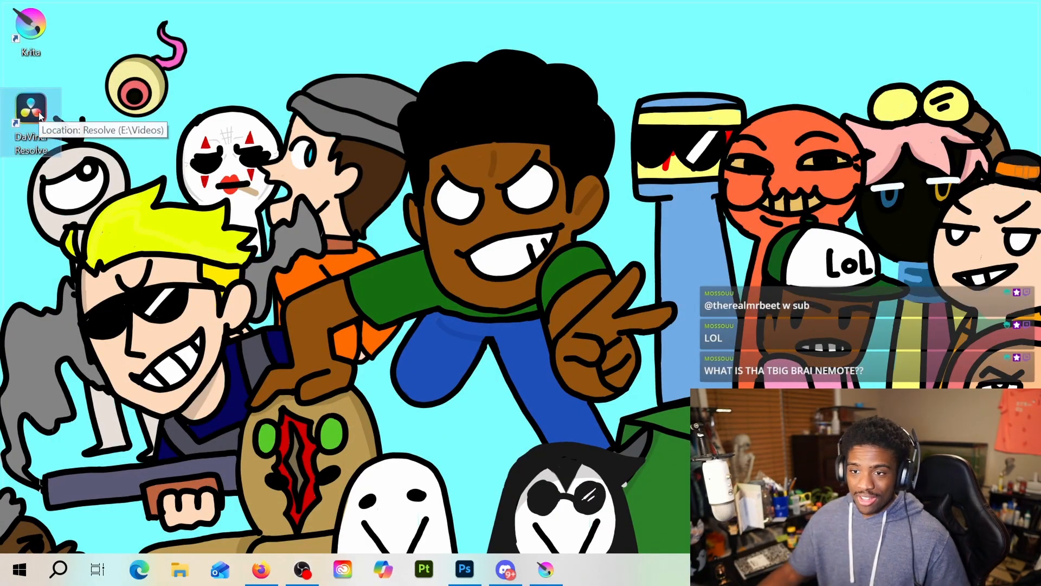
{"action": "double_click", "coordinate": [40, 116]}
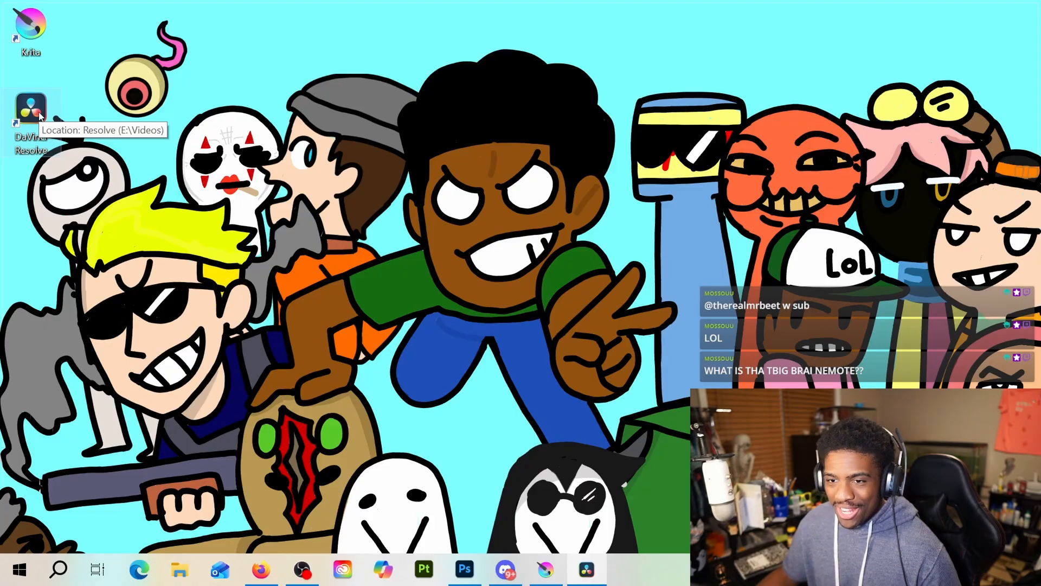
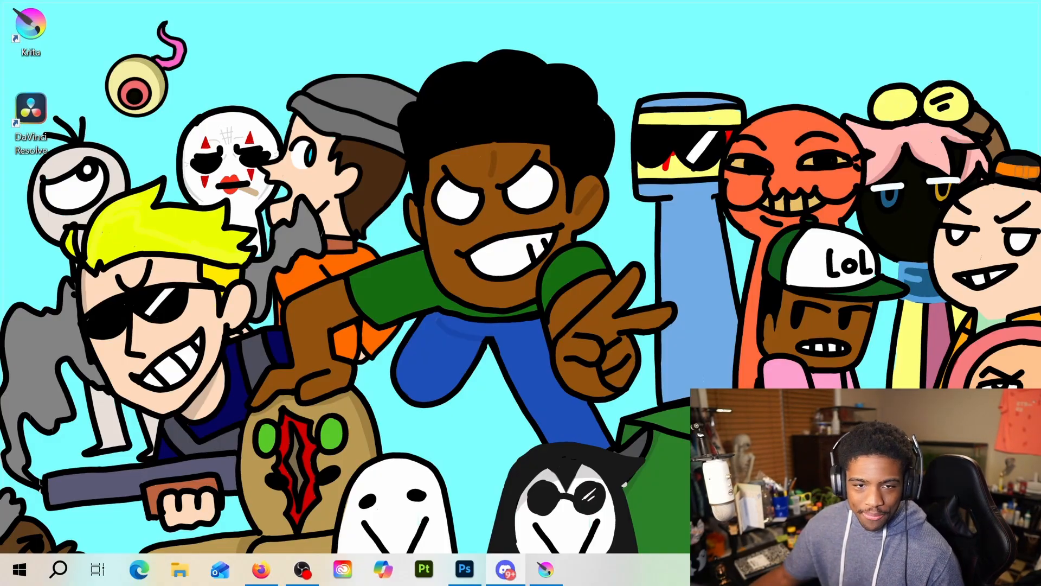
Switch to Discord, jump to the 2/25/2025 video message found in stream-announcements, and clear the "leader" search
{"action": "left_click_drag", "start_coordinate": [474, 0], "coordinate": [475, 47]}
{"action": "left_click", "coordinate": [951, 47]}
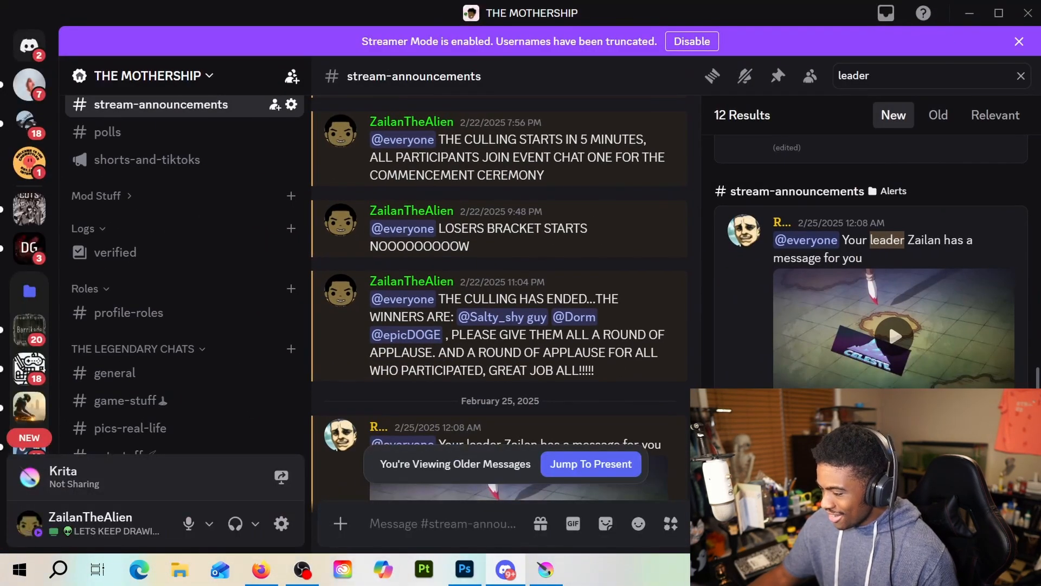
{"action": "key", "text": "alt+Tab"}
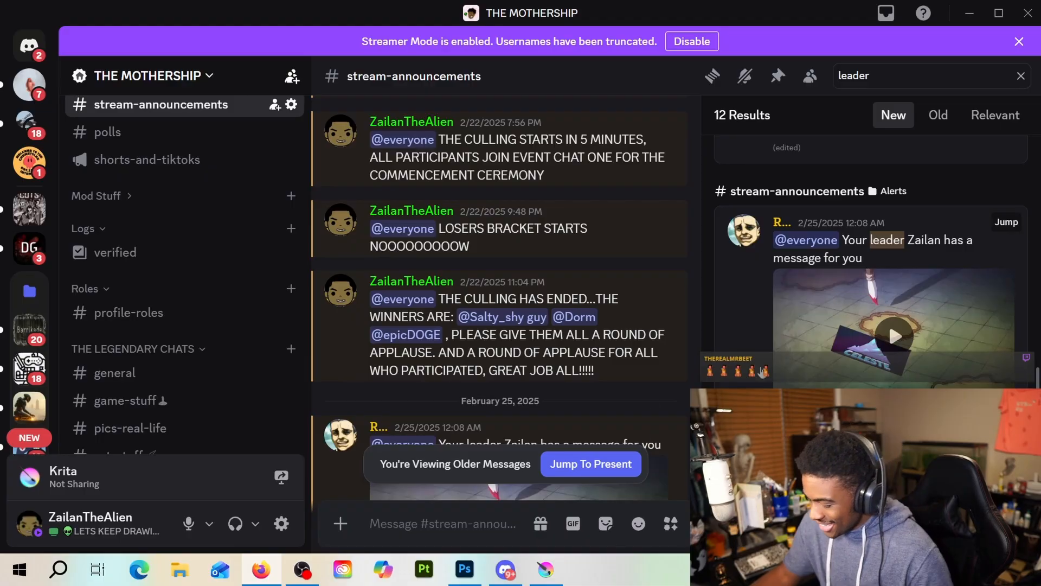
{"action": "left_click", "coordinate": [1006, 222]}
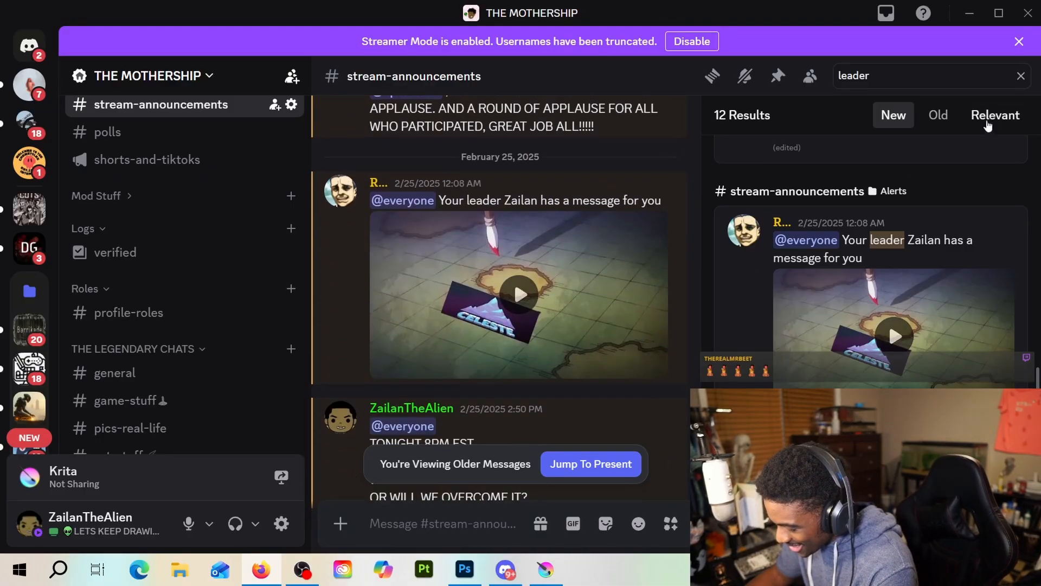
{"action": "left_click", "coordinate": [1020, 75]}
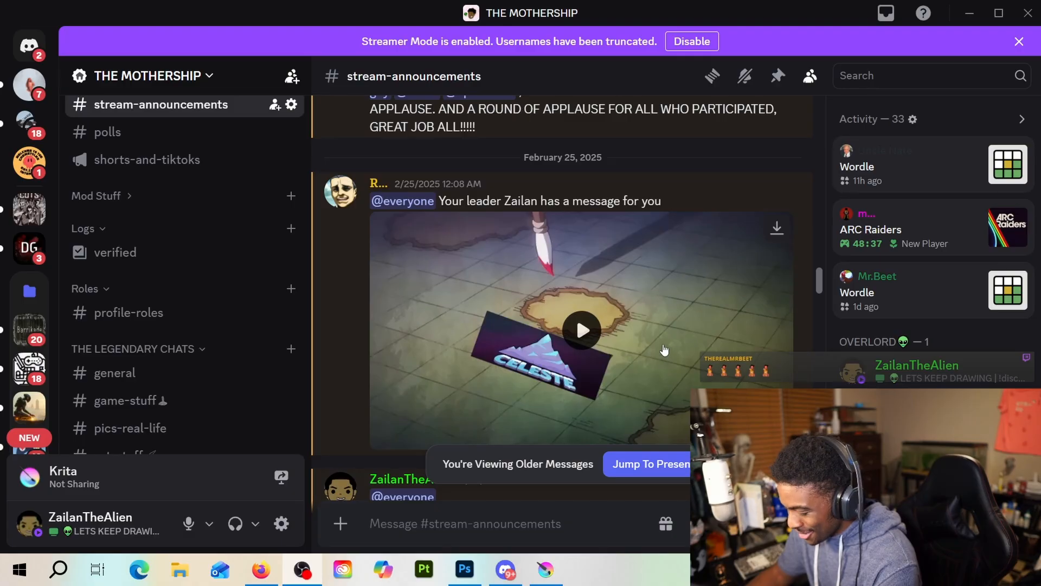
Play the message's video in full screen, exit full screen at its end, and minimize Discord
{"action": "scroll", "coordinate": [616, 311], "scroll_direction": "down", "scroll_amount": 2}
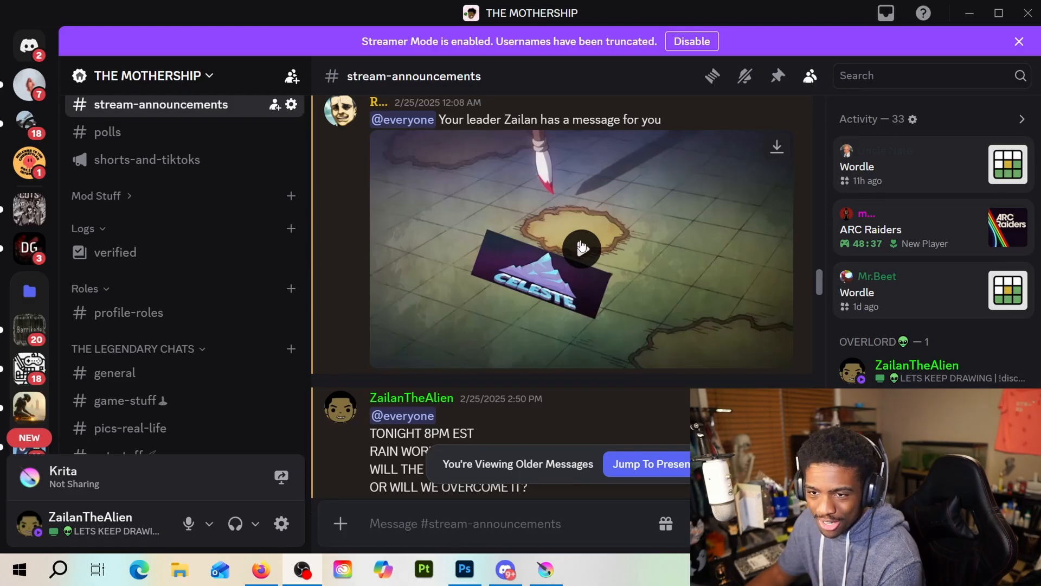
{"action": "left_click", "coordinate": [580, 248]}
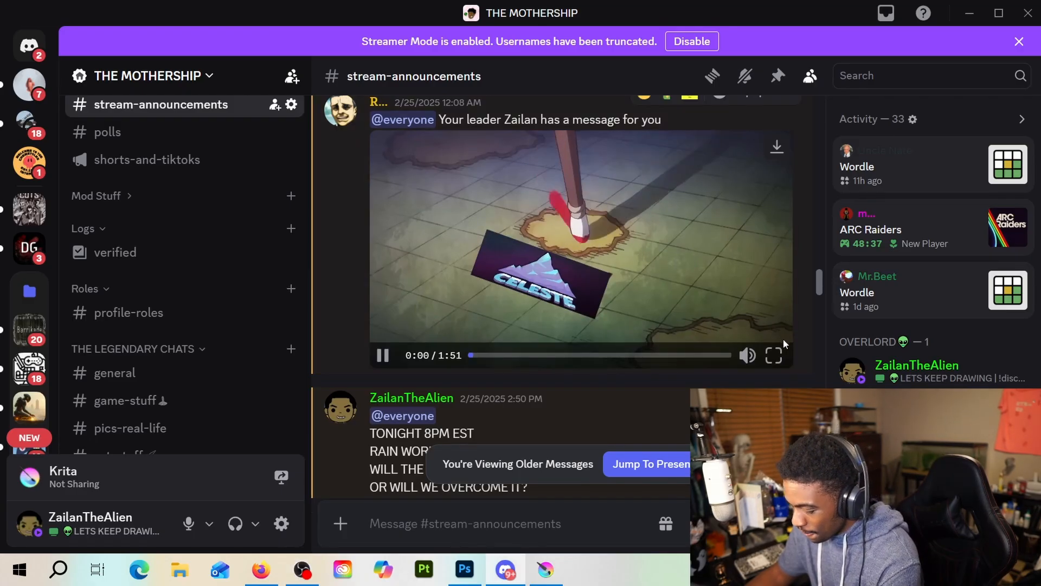
{"action": "left_click", "coordinate": [777, 353]}
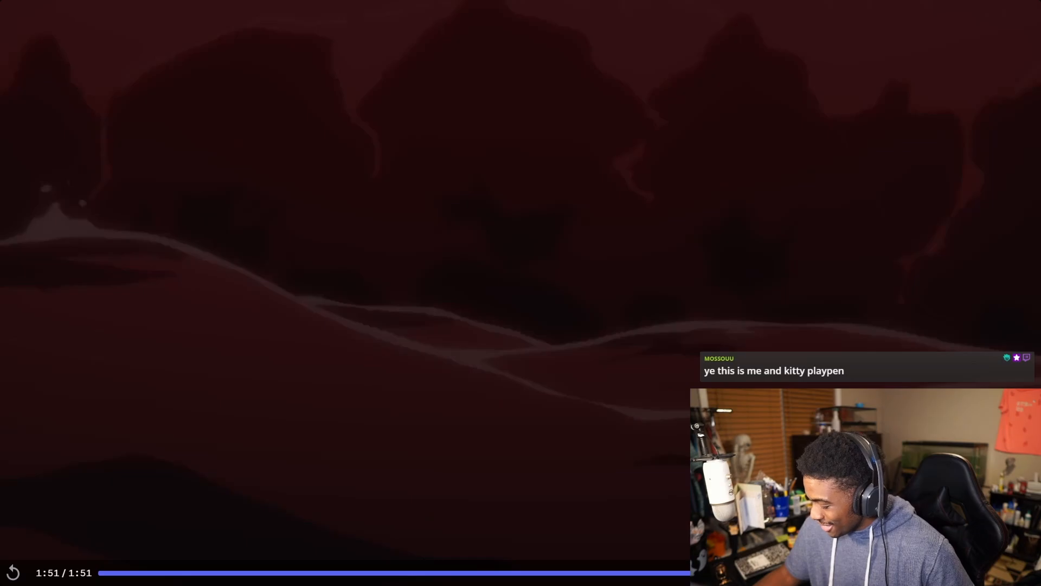
{"action": "key", "text": "Escape"}
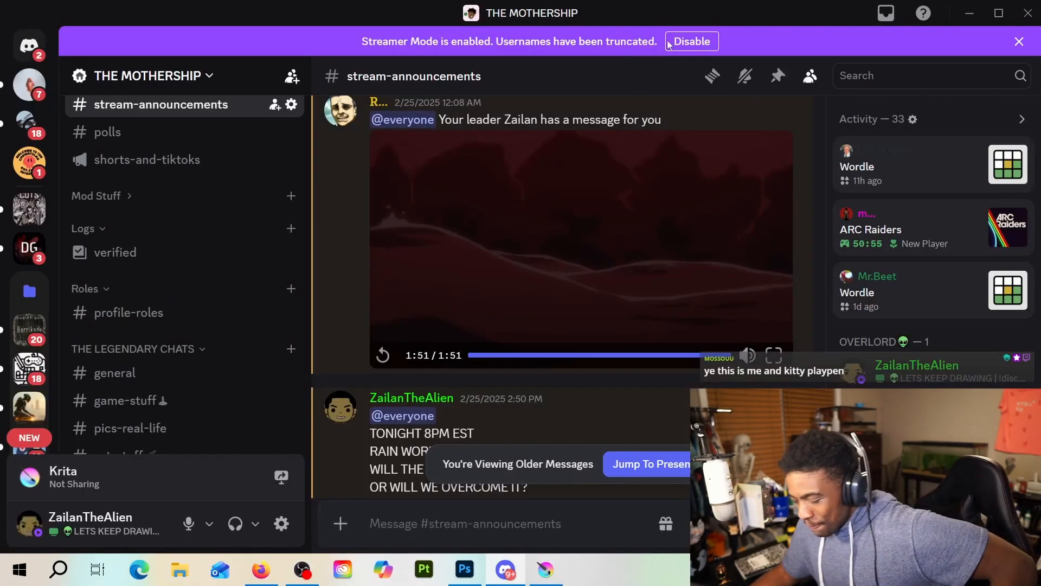
{"action": "left_click", "coordinate": [969, 14]}
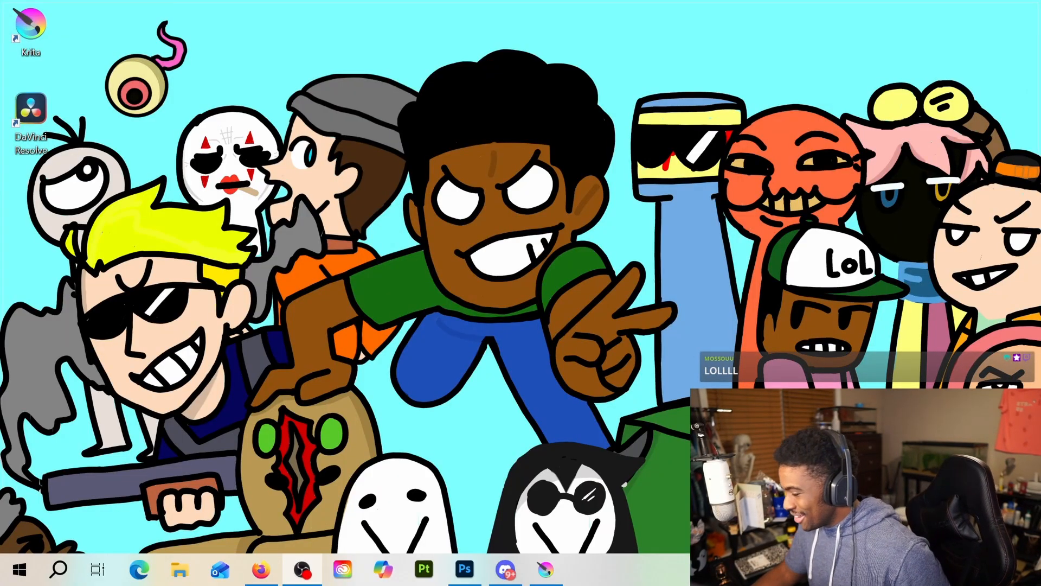
Return to Done.png in Krita and add a small black brush dot beside the nose line, undoing the stray first mark
{"action": "key", "text": "alt+Tab"}
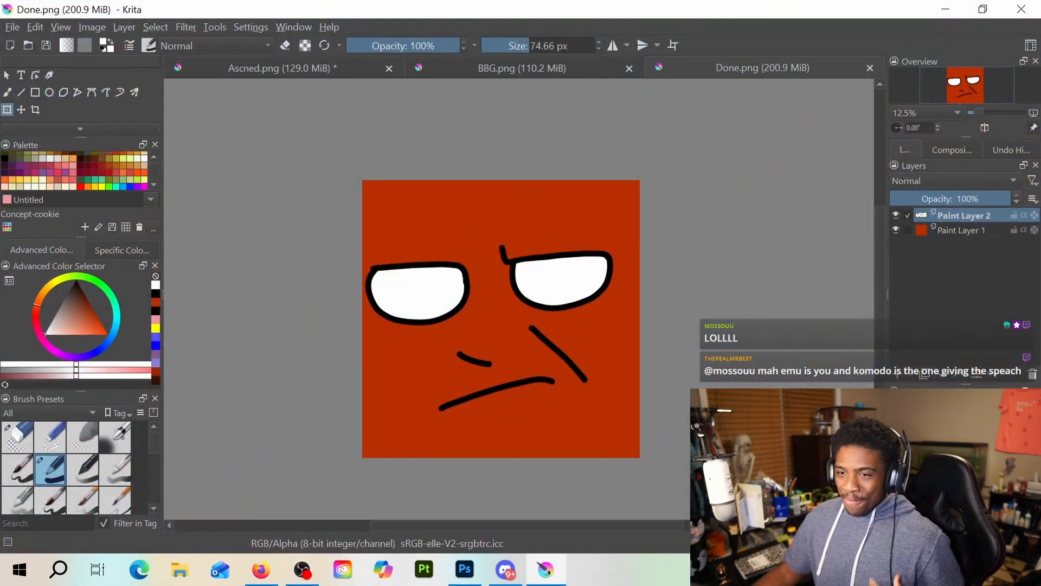
{"action": "key", "text": "alt+Tab"}
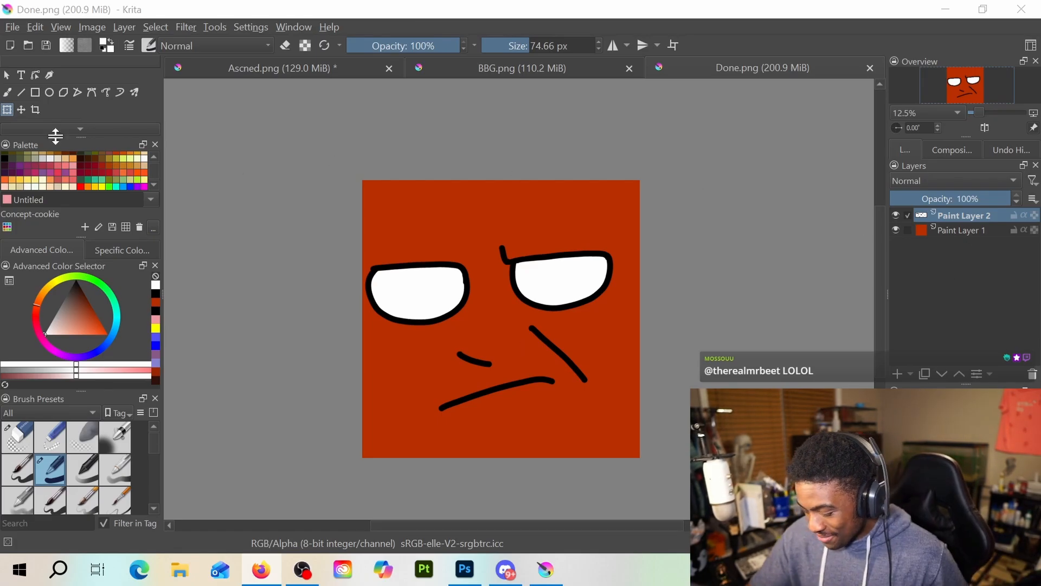
{"action": "left_click", "coordinate": [8, 93]}
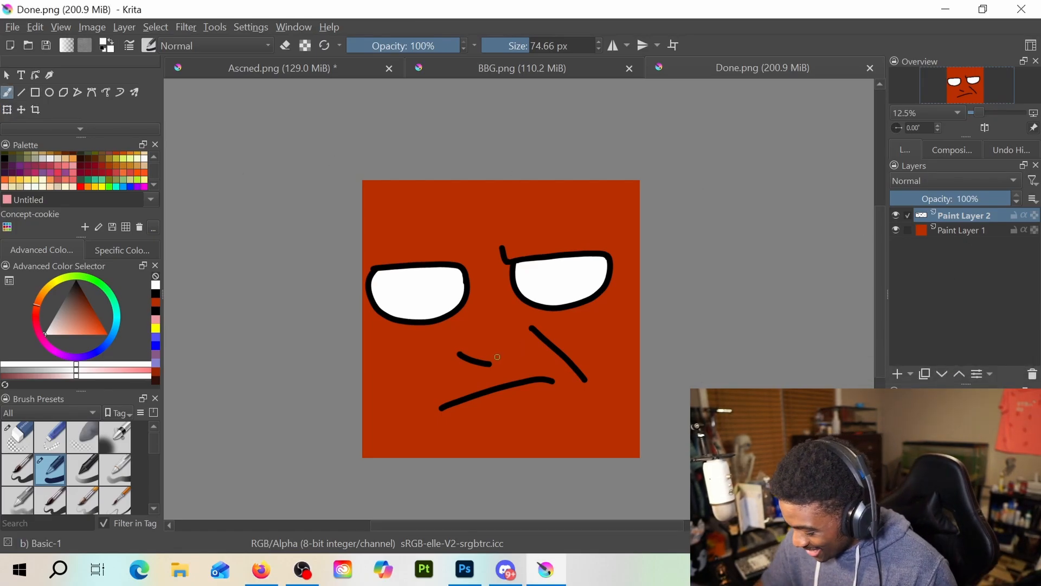
{"action": "left_click_drag", "start_coordinate": [497, 358], "coordinate": [499, 355]}
{"action": "key", "text": "ctrl+z"}
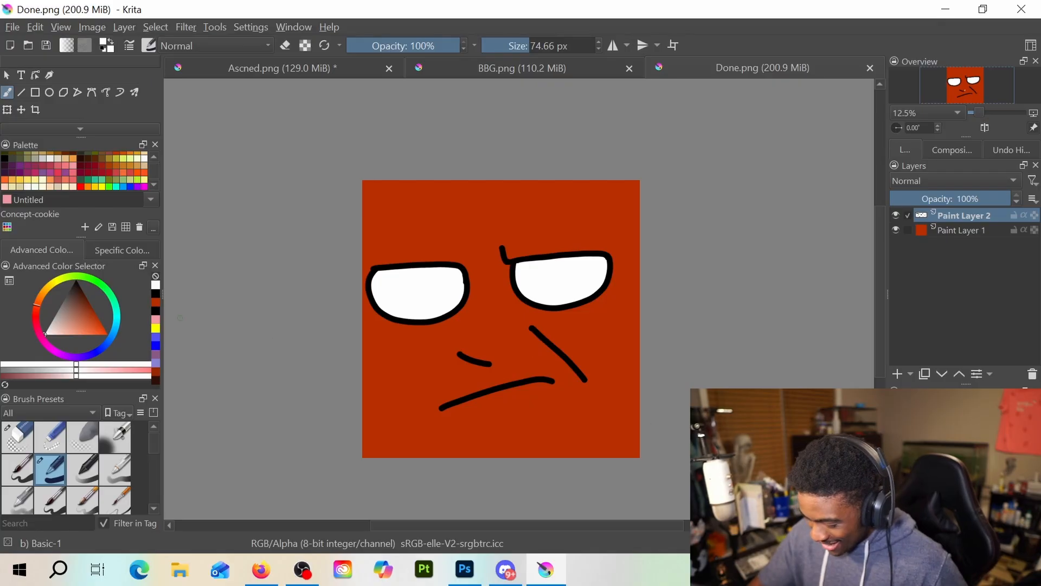
{"action": "left_click", "coordinate": [156, 293]}
{"action": "left_click", "coordinate": [496, 357]}
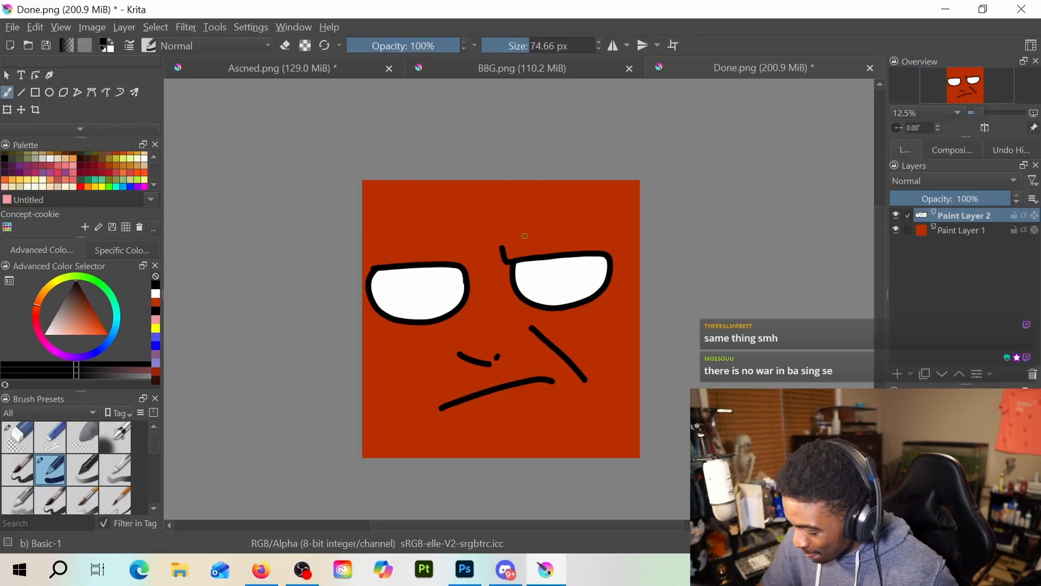
Paint a short curved crease in dark red above the inner brow, undoing the extra stroke beside the other eye
{"action": "left_click", "coordinate": [158, 371]}
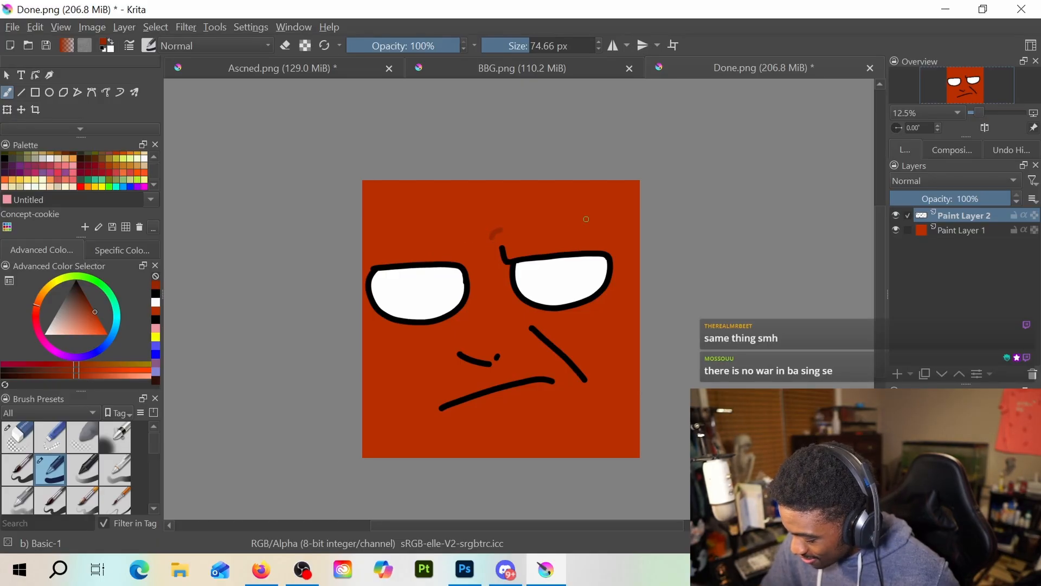
{"action": "left_click_drag", "start_coordinate": [454, 263], "coordinate": [464, 242]}
{"action": "key", "text": "ctrl+z"}
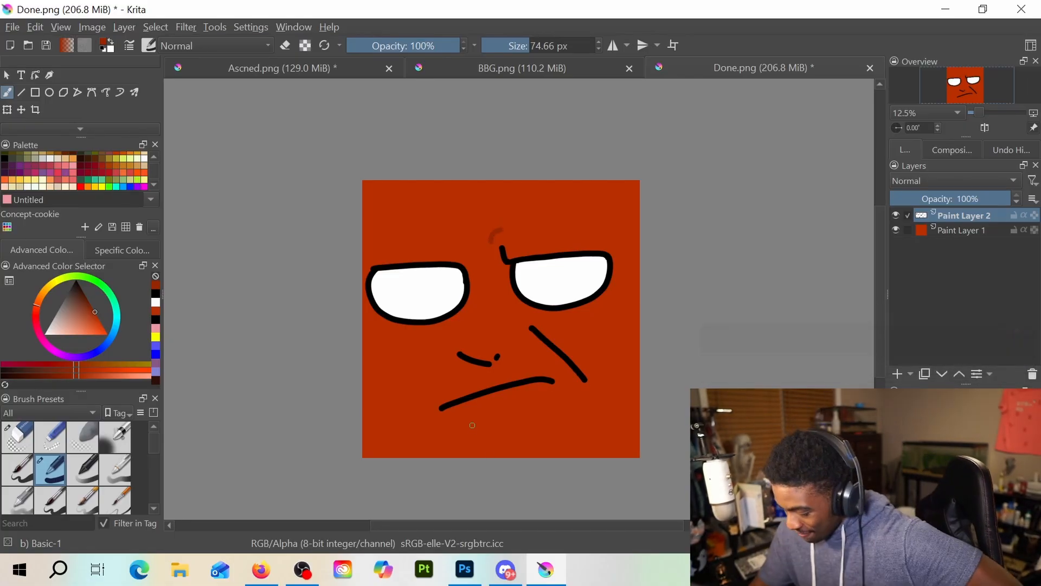
Draw a short dark red shading line beneath the mouth, undoing the strokes that are not wanted
{"action": "left_click_drag", "start_coordinate": [465, 419], "coordinate": [549, 396]}
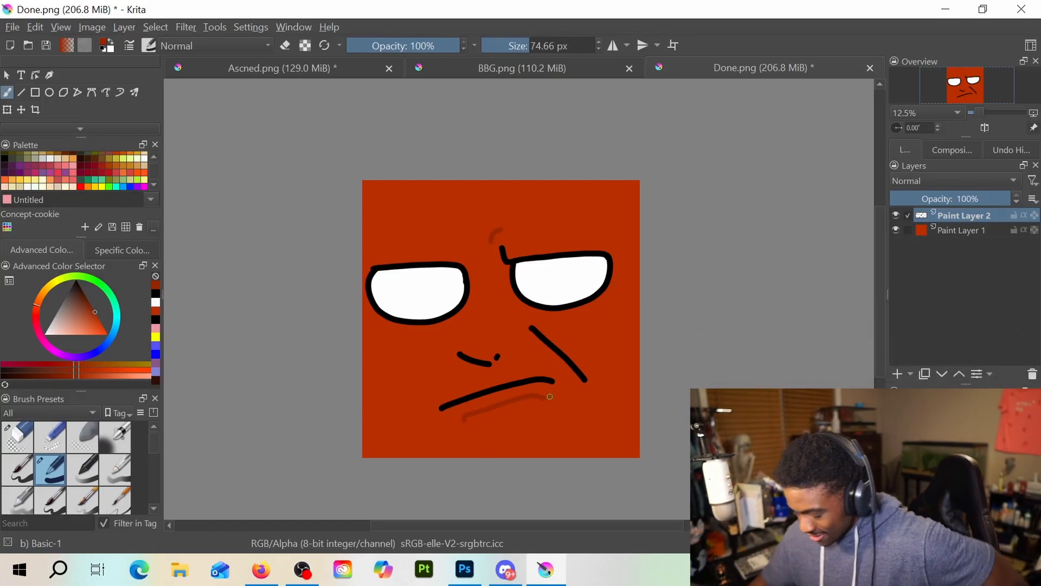
{"action": "key", "text": "ctrl+z"}
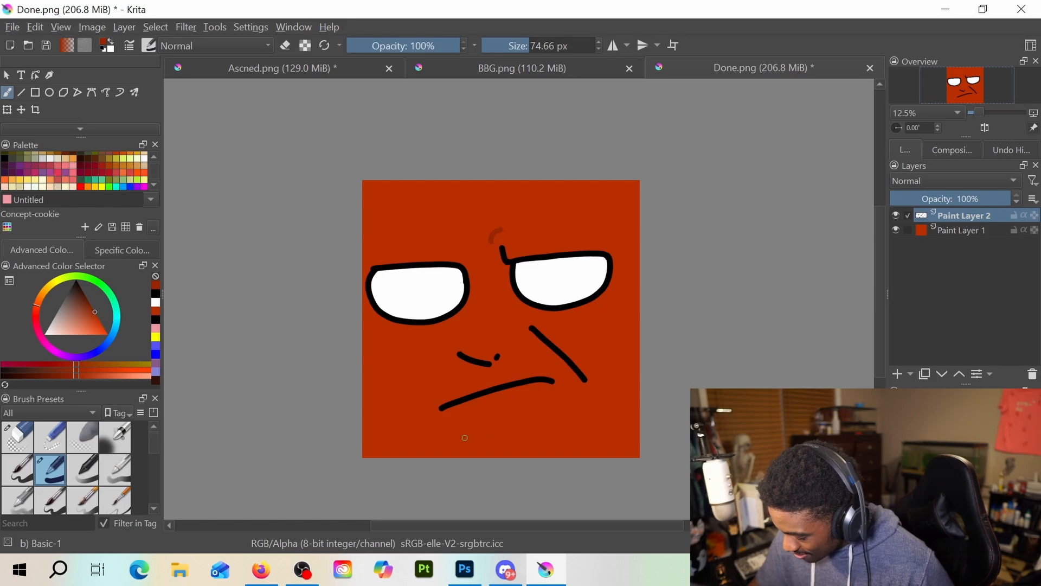
{"action": "mouse_move", "coordinate": [465, 437]}
{"action": "left_mouse_down"}
{"action": "mouse_move", "coordinate": [491, 409]}
{"action": "mouse_move", "coordinate": [525, 408]}
{"action": "left_mouse_up"}
{"action": "key", "text": "ctrl+z"}
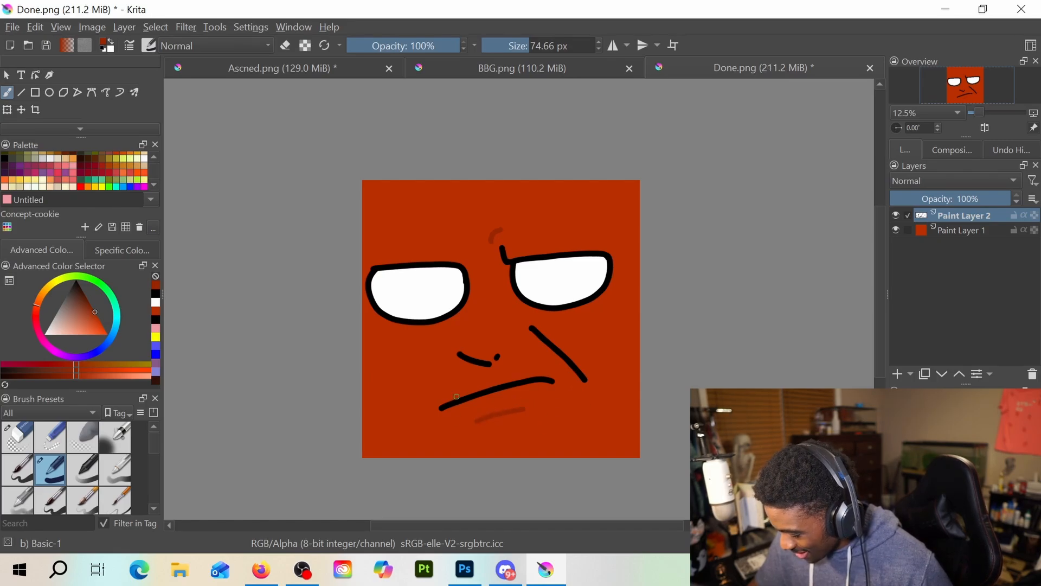
Add a paint layer between the line art and the background, and shade the area above the mouth line in dark red
{"action": "left_click_drag", "start_coordinate": [446, 404], "coordinate": [533, 376]}
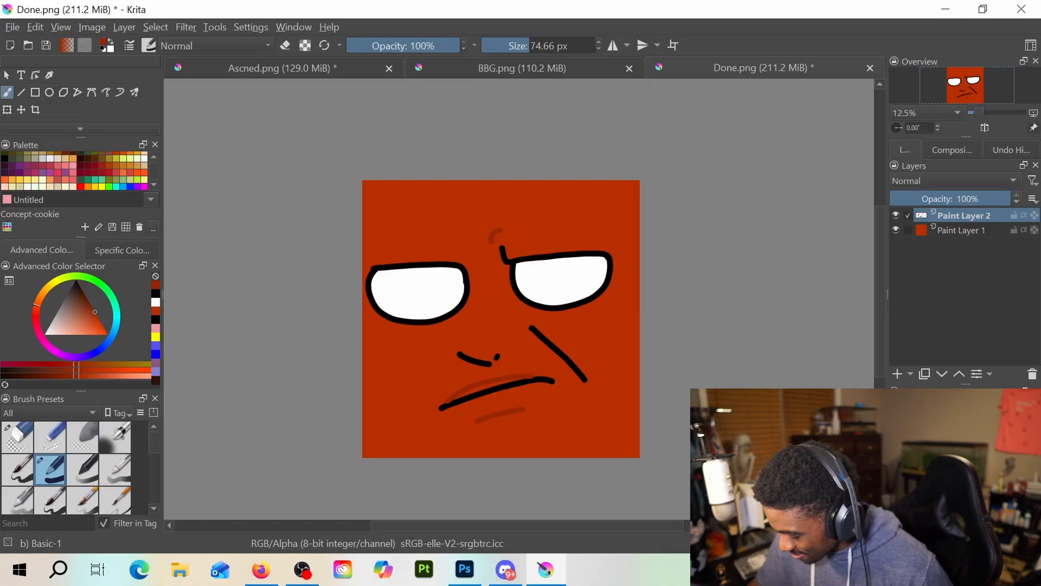
{"action": "key", "text": "ctrl+z"}
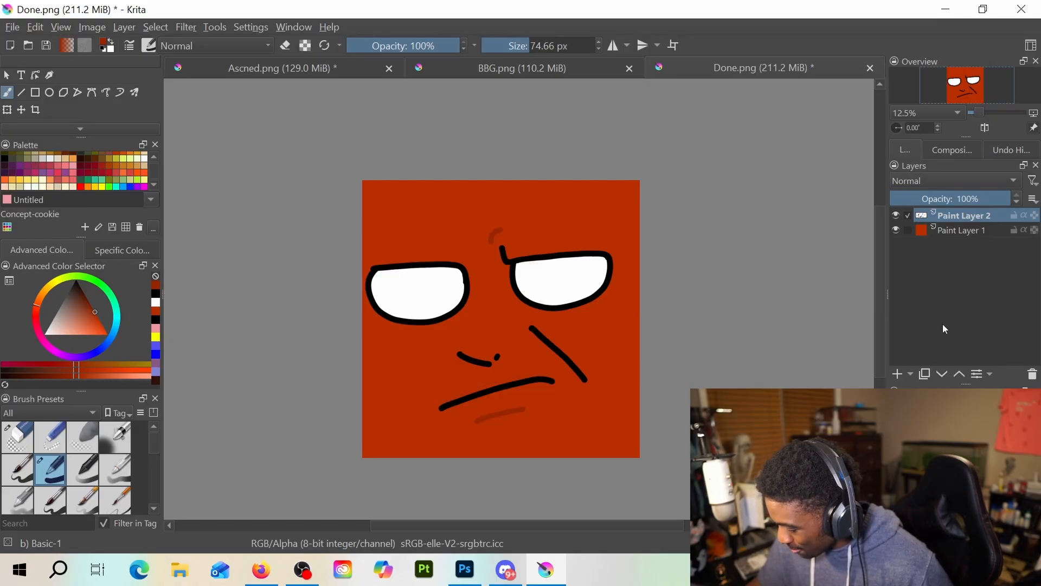
{"action": "left_click", "coordinate": [898, 374]}
{"action": "left_click_drag", "start_coordinate": [972, 232], "coordinate": [976, 240]}
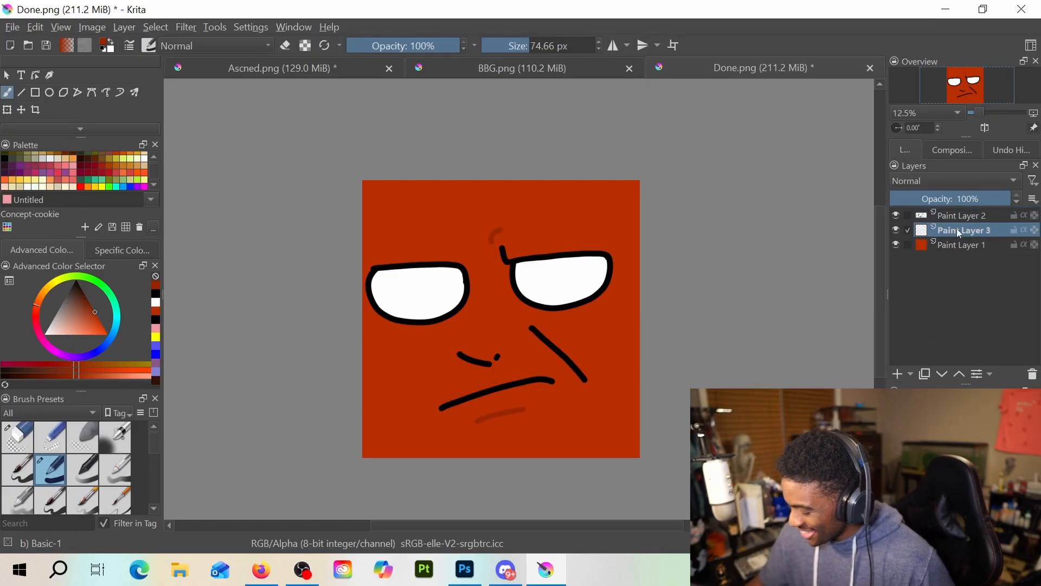
{"action": "mouse_move", "coordinate": [463, 390]}
{"action": "left_mouse_down"}
{"action": "mouse_move", "coordinate": [535, 378]}
{"action": "mouse_move", "coordinate": [476, 398]}
{"action": "mouse_move", "coordinate": [460, 395]}
{"action": "mouse_move", "coordinate": [494, 381]}
{"action": "mouse_move", "coordinate": [458, 396]}
{"action": "mouse_move", "coordinate": [540, 374]}
{"action": "mouse_move", "coordinate": [505, 381]}
{"action": "left_mouse_up"}
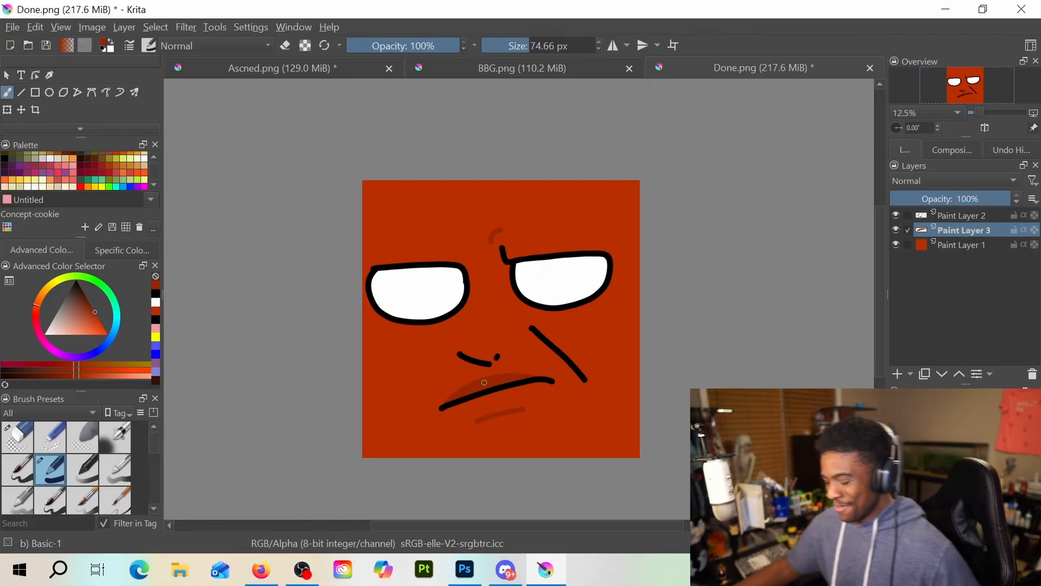
{"action": "key", "text": "ctrl+z"}
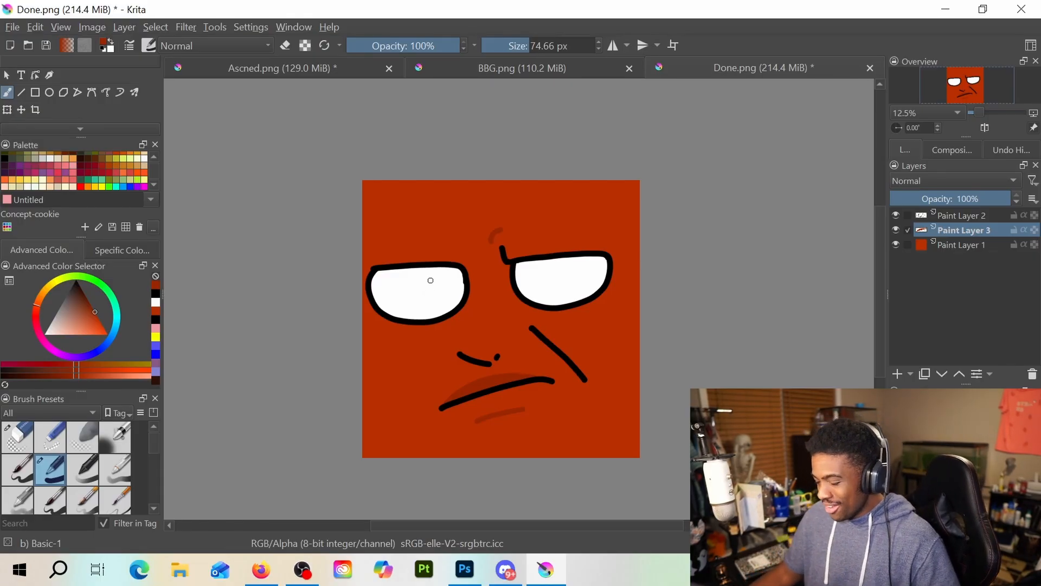
Save the shaded emote as Done.png in the Drawing folder, replacing the existing file and accepting the default PNG options
{"action": "left_click", "coordinate": [12, 27]}
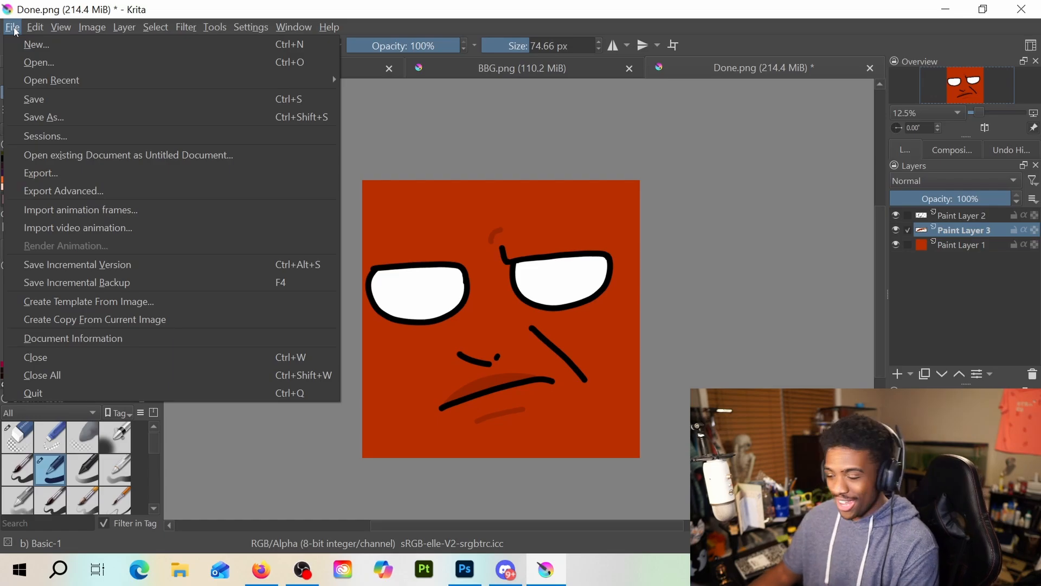
{"action": "left_click", "coordinate": [50, 118]}
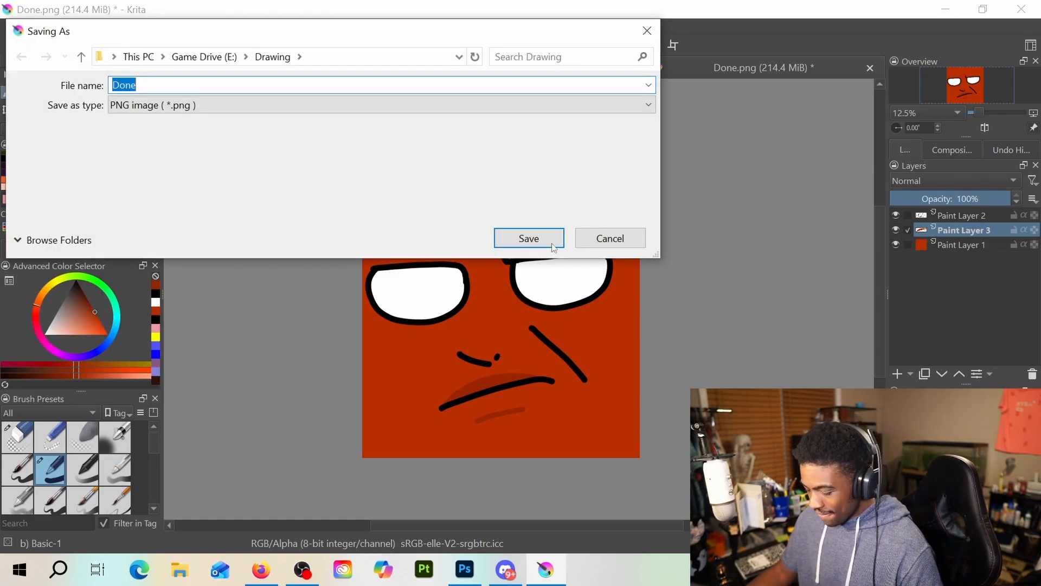
{"action": "left_click", "coordinate": [554, 247]}
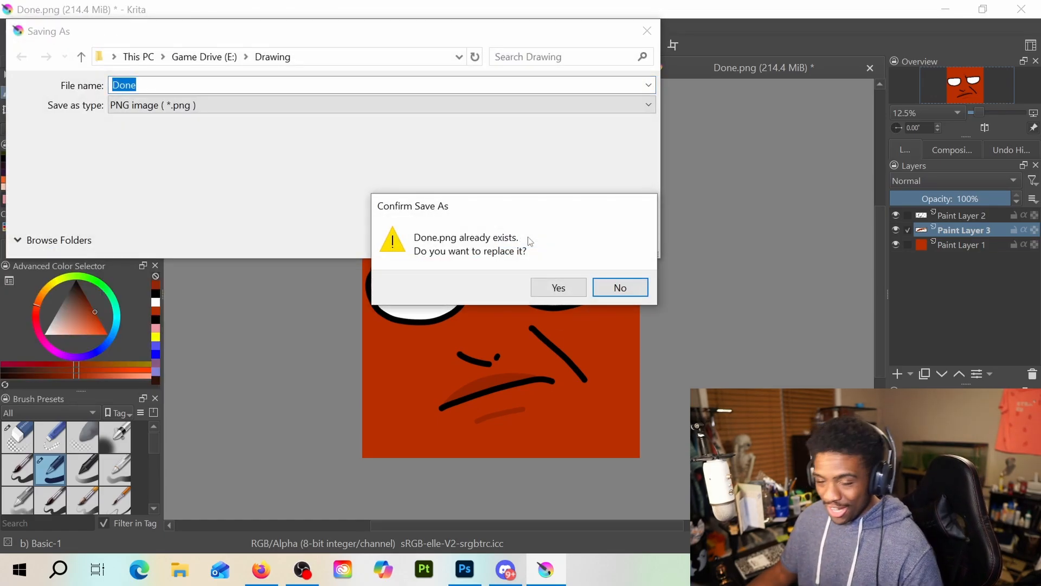
{"action": "left_click", "coordinate": [557, 283]}
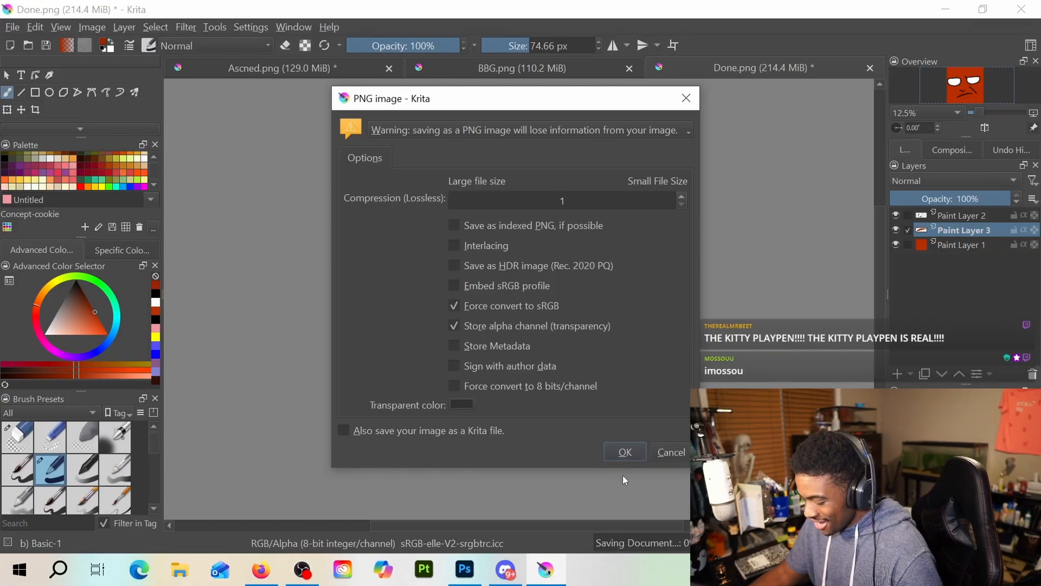
{"action": "left_click", "coordinate": [625, 452]}
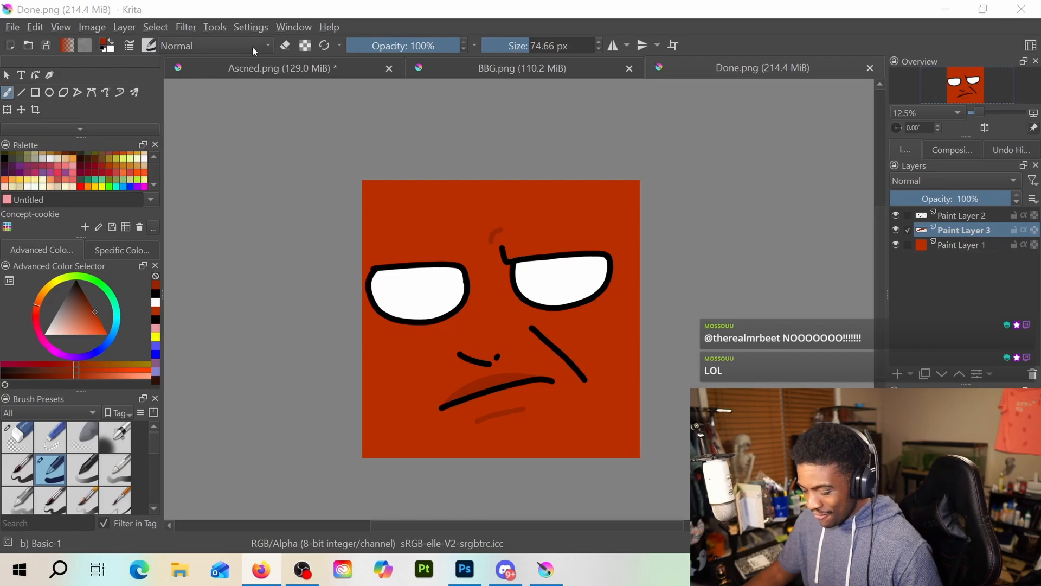
Create a new blank document with the default settings
{"action": "left_click", "coordinate": [9, 27]}
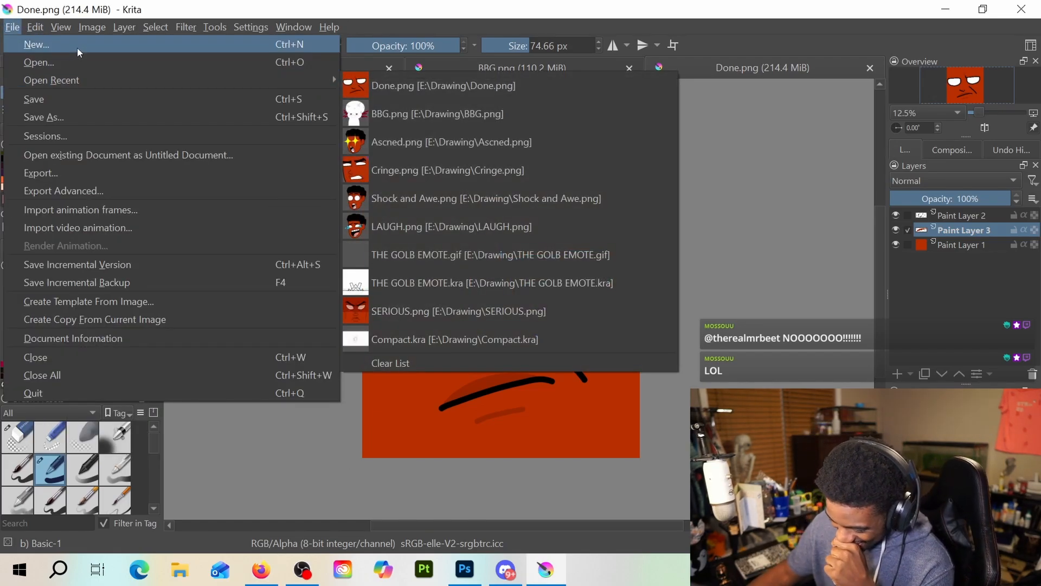
{"action": "left_click", "coordinate": [77, 52]}
{"action": "left_click", "coordinate": [636, 466]}
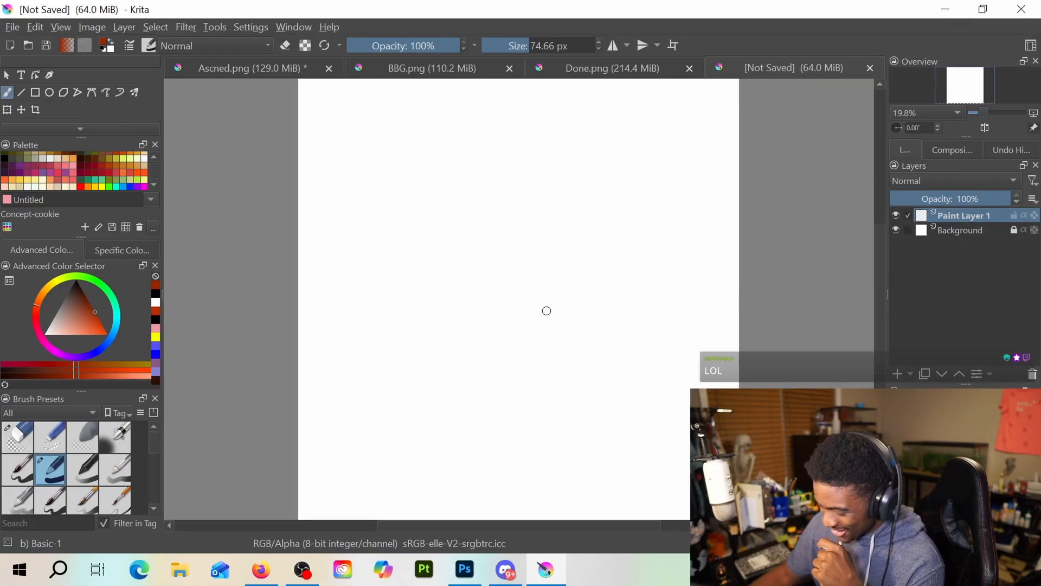
{"action": "scroll", "coordinate": [621, 237], "scroll_direction": "down", "scroll_amount": 1}
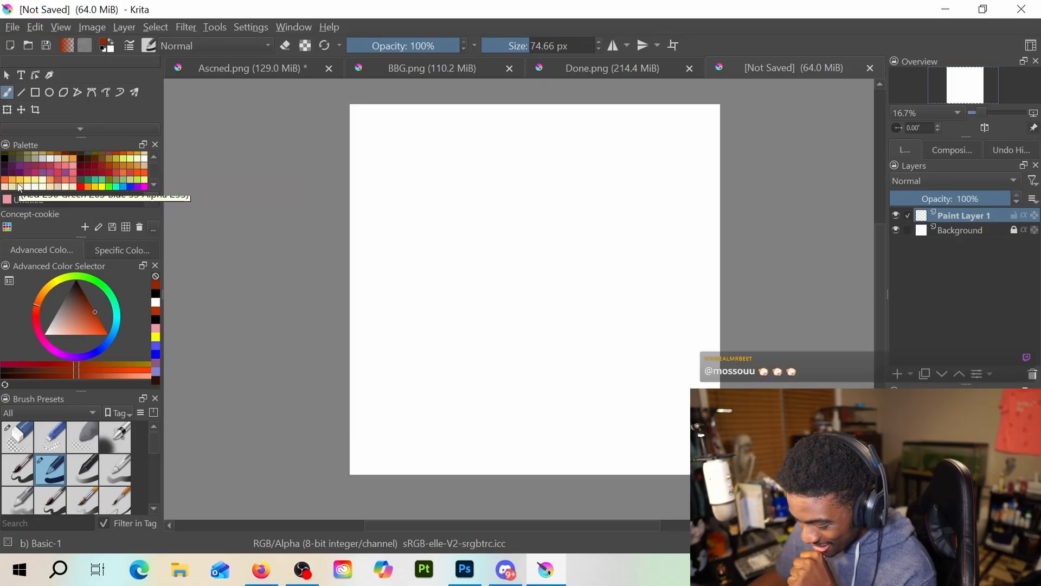
Paint a solid magenta beet shape in the lower-left area of the blank canvas
{"action": "left_click", "coordinate": [52, 172]}
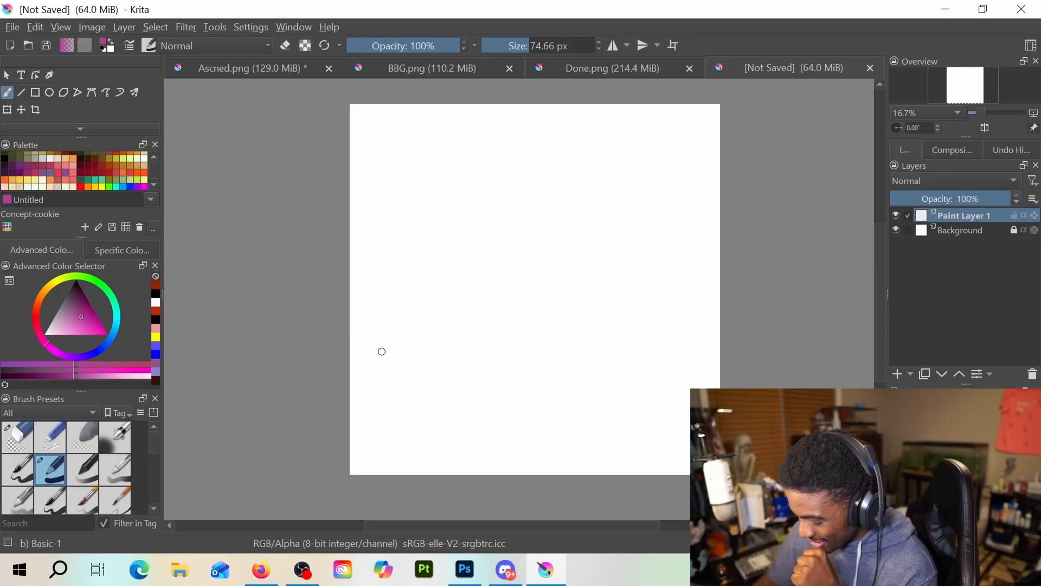
{"action": "mouse_move", "coordinate": [409, 389]}
{"action": "left_mouse_down"}
{"action": "mouse_move", "coordinate": [412, 398]}
{"action": "mouse_move", "coordinate": [436, 377]}
{"action": "mouse_move", "coordinate": [417, 401]}
{"action": "mouse_move", "coordinate": [415, 386]}
{"action": "mouse_move", "coordinate": [428, 391]}
{"action": "mouse_move", "coordinate": [425, 380]}
{"action": "mouse_move", "coordinate": [423, 402]}
{"action": "mouse_move", "coordinate": [411, 390]}
{"action": "left_mouse_up"}
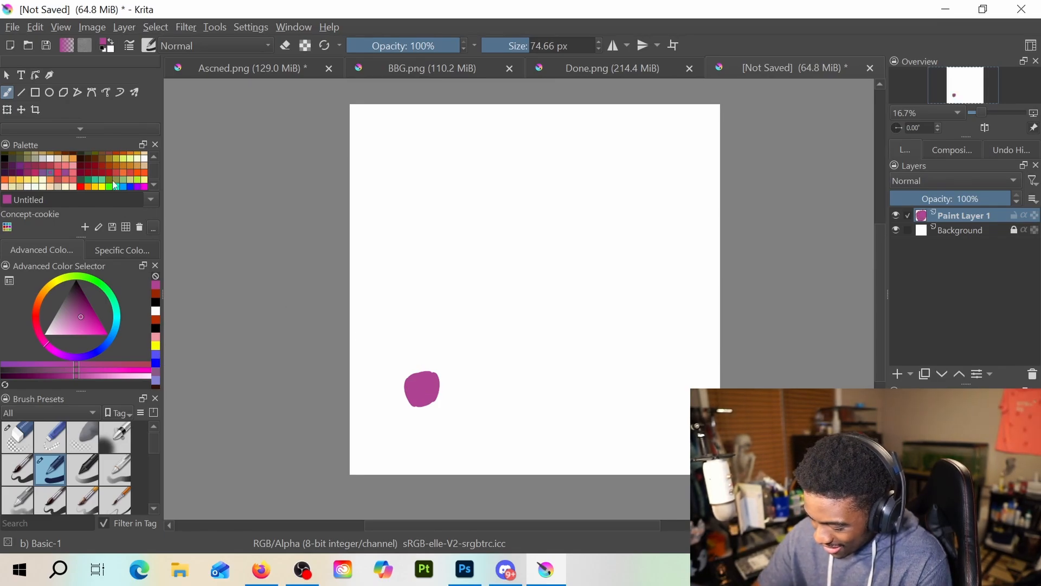
Draw thin green leaves on the beet's left side at a 15.41 px brush size, undoing the first thick stroke
{"action": "left_click", "coordinate": [96, 185]}
{"action": "left_click_drag", "start_coordinate": [395, 376], "coordinate": [409, 386]}
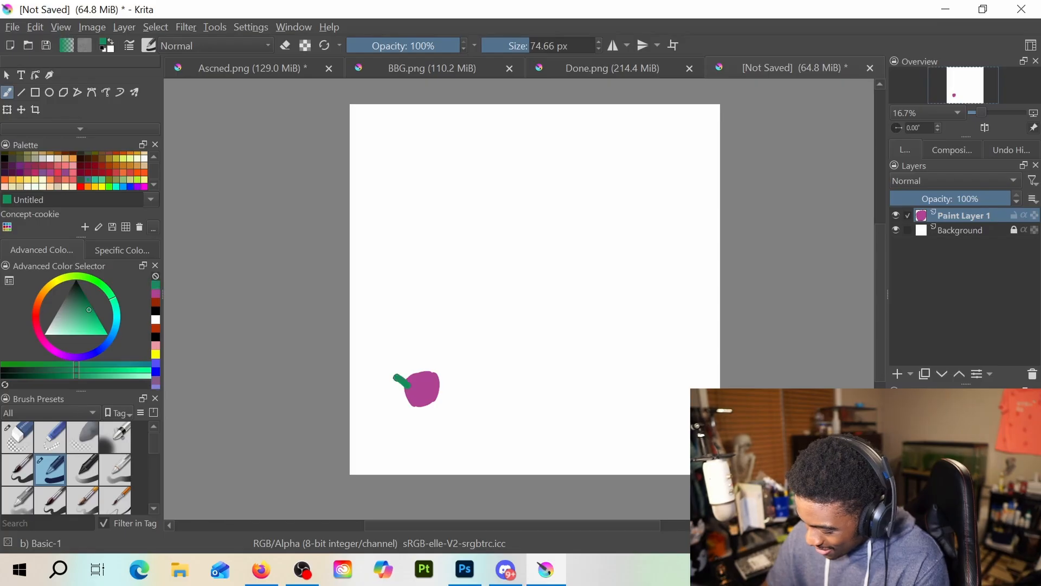
{"action": "key", "text": "ctrl+z"}
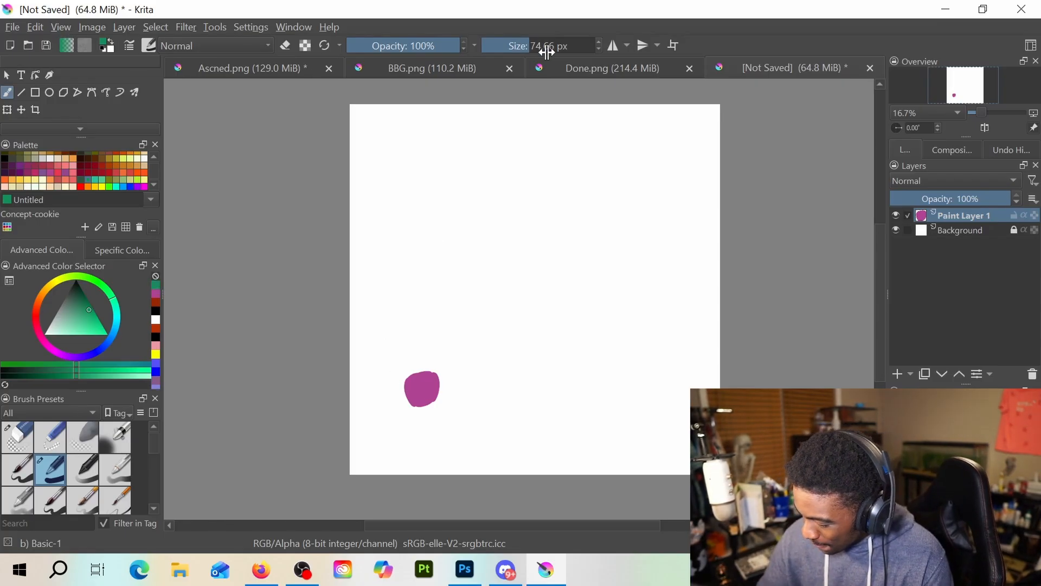
{"action": "left_click", "coordinate": [510, 46]}
{"action": "left_click_drag", "start_coordinate": [510, 46], "coordinate": [507, 46]}
{"action": "left_click_drag", "start_coordinate": [388, 383], "coordinate": [405, 385]}
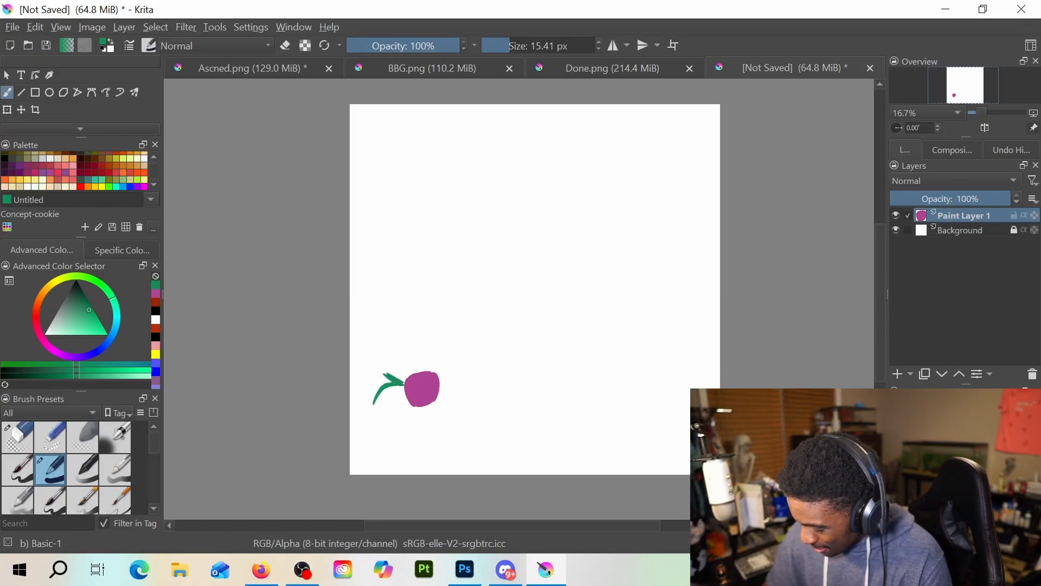
{"action": "left_click_drag", "start_coordinate": [380, 401], "coordinate": [399, 387]}
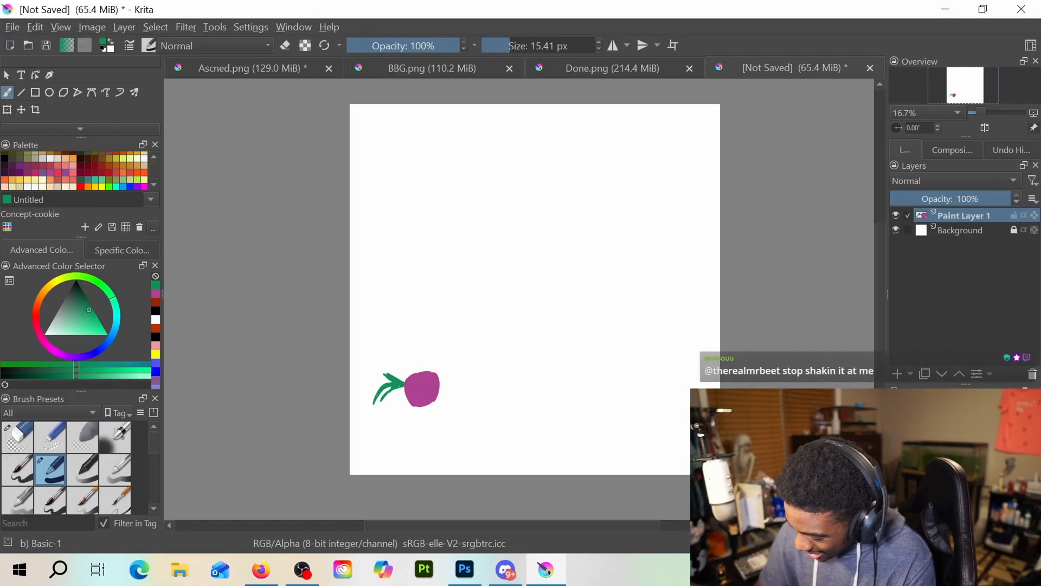
Shade the beet's right edge in purple and draw a thin, wiggly magenta root extending from it
{"action": "left_click", "coordinate": [156, 293]}
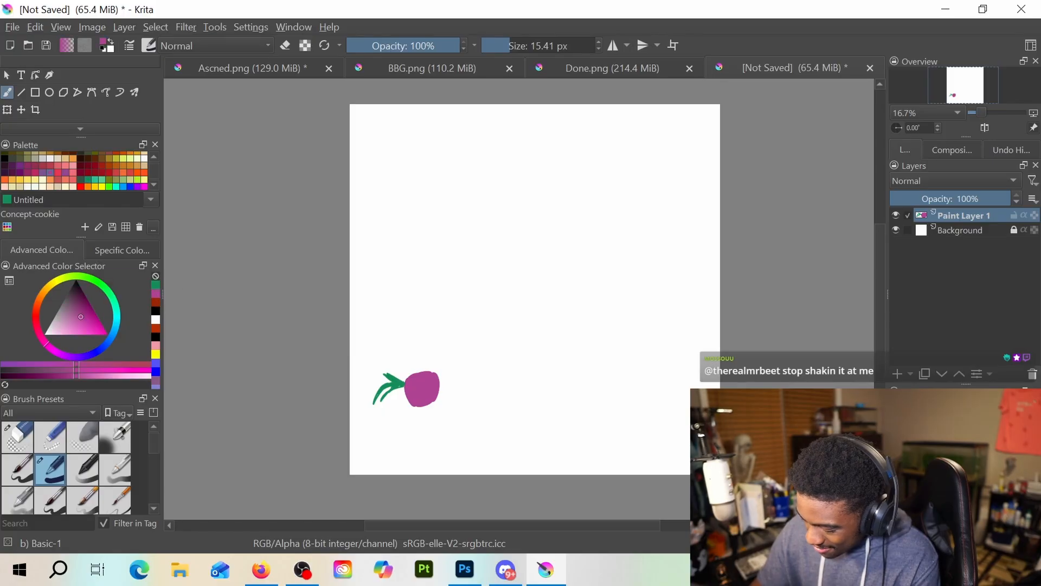
{"action": "left_click", "coordinate": [48, 171]}
{"action": "left_click_drag", "start_coordinate": [448, 376], "coordinate": [432, 405]}
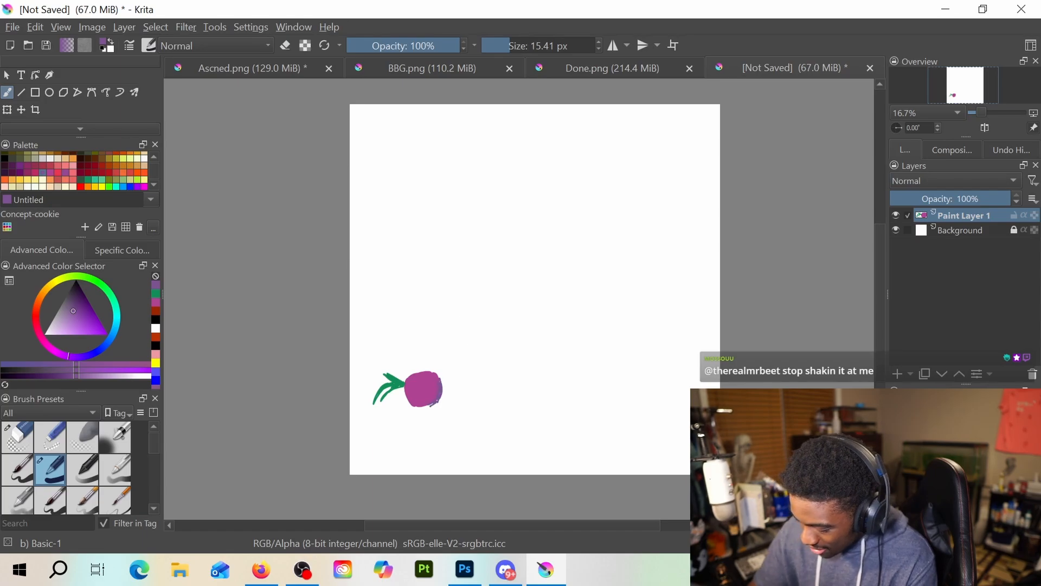
{"action": "left_click", "coordinate": [156, 301]}
{"action": "left_click_drag", "start_coordinate": [441, 386], "coordinate": [451, 391]}
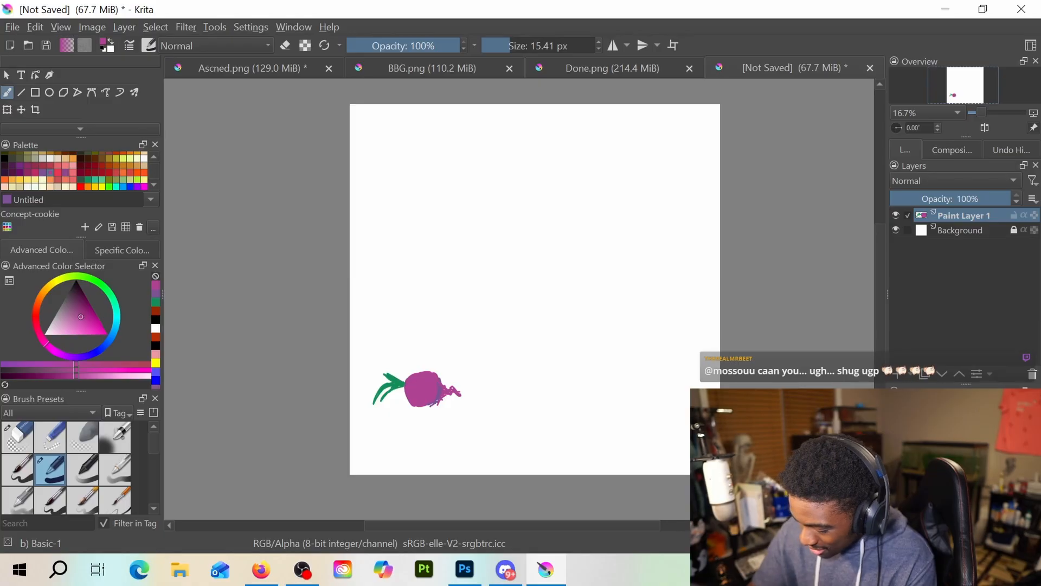
{"action": "left_click", "coordinate": [156, 293]}
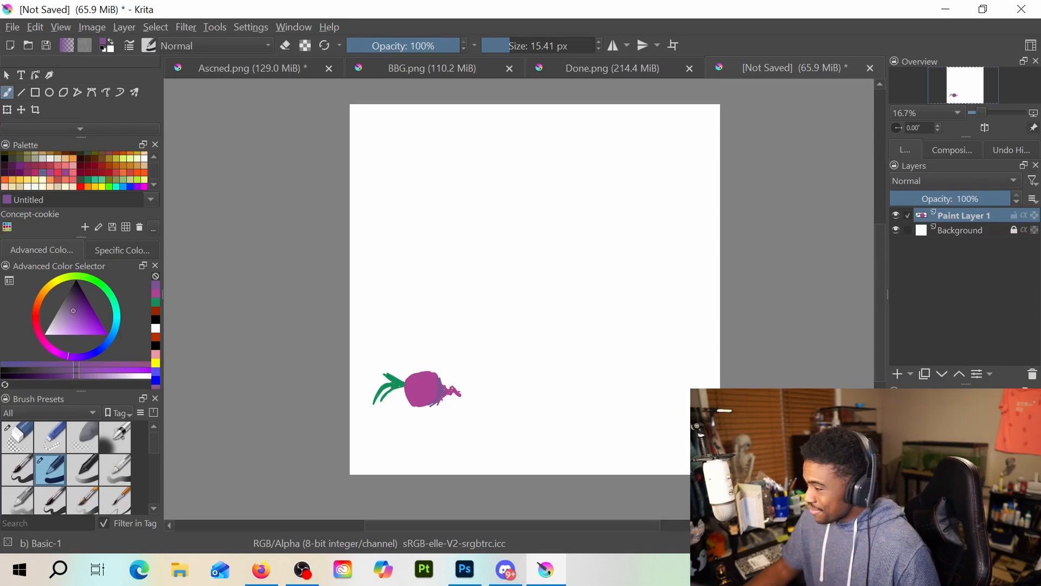
{"action": "key", "text": "alt+Tab"}
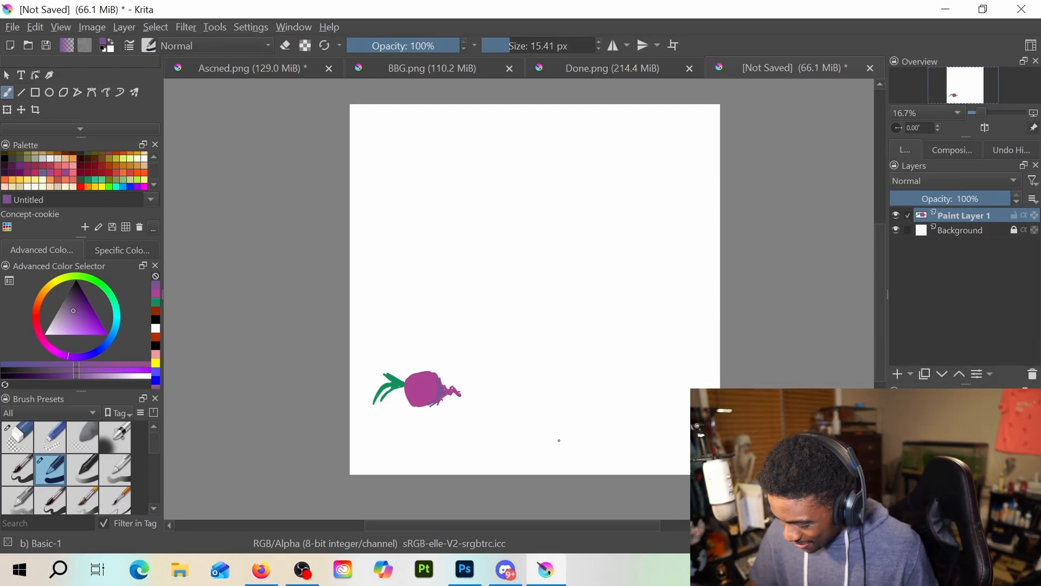
Draw a black body beneath the beet head, flaring down to the canvas's bottom edge, and fill its left part with strokes
{"action": "key", "text": "d"}
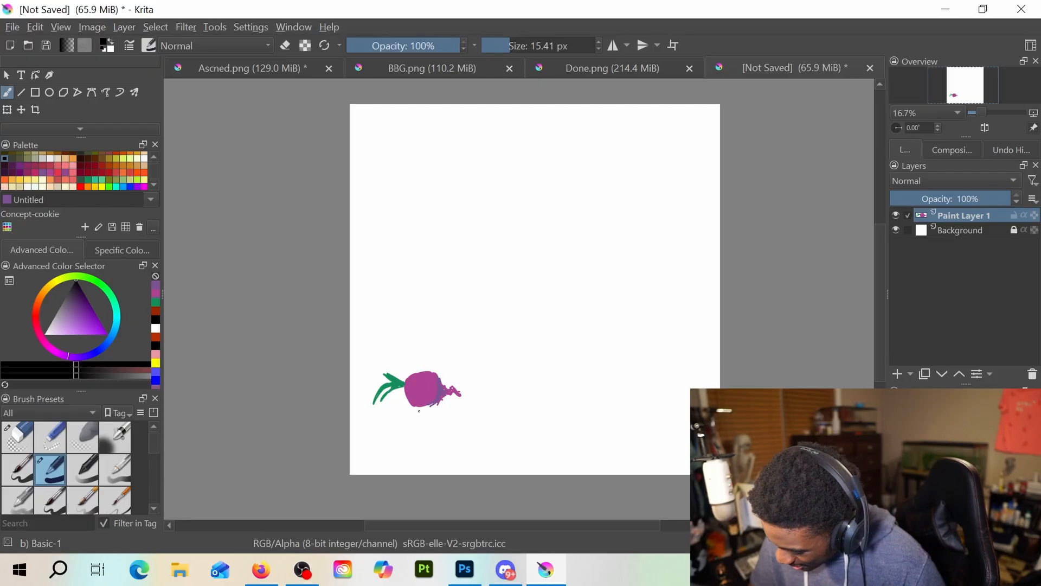
{"action": "mouse_move", "coordinate": [416, 410]}
{"action": "left_mouse_down"}
{"action": "mouse_move", "coordinate": [438, 432]}
{"action": "mouse_move", "coordinate": [414, 412]}
{"action": "mouse_move", "coordinate": [417, 455]}
{"action": "mouse_move", "coordinate": [439, 444]}
{"action": "mouse_move", "coordinate": [444, 469]}
{"action": "left_mouse_up"}
{"action": "left_click_drag", "start_coordinate": [438, 429], "coordinate": [441, 458]}
{"action": "mouse_move", "coordinate": [419, 423]}
{"action": "left_mouse_down"}
{"action": "mouse_move", "coordinate": [429, 416]}
{"action": "mouse_move", "coordinate": [431, 474]}
{"action": "mouse_move", "coordinate": [404, 474]}
{"action": "left_mouse_up"}
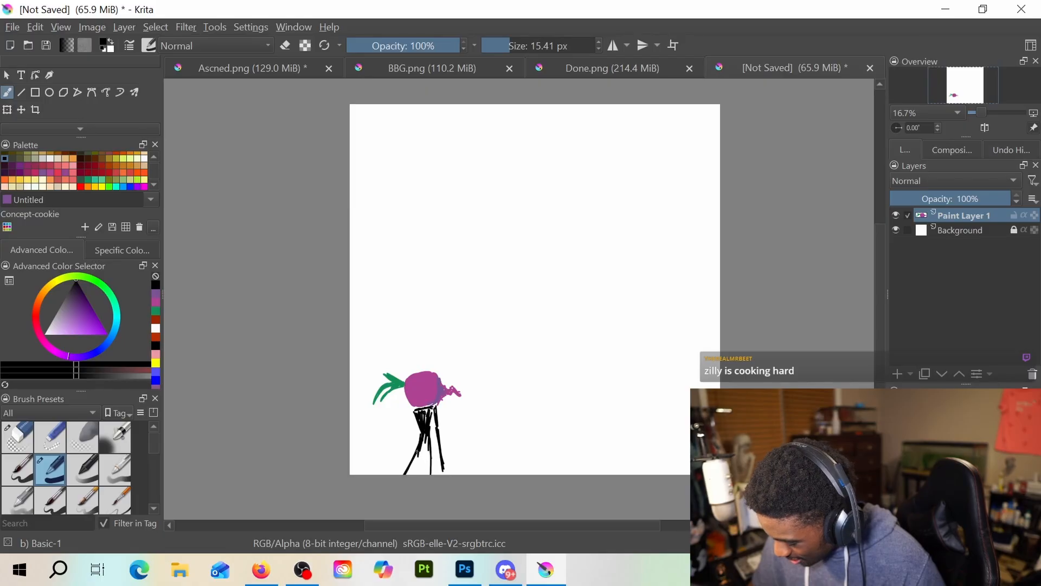
{"action": "mouse_move", "coordinate": [427, 440]}
{"action": "left_mouse_down"}
{"action": "mouse_move", "coordinate": [412, 474]}
{"action": "mouse_move", "coordinate": [428, 455]}
{"action": "mouse_move", "coordinate": [429, 474]}
{"action": "mouse_move", "coordinate": [431, 443]}
{"action": "mouse_move", "coordinate": [443, 474]}
{"action": "mouse_move", "coordinate": [437, 455]}
{"action": "left_mouse_up"}
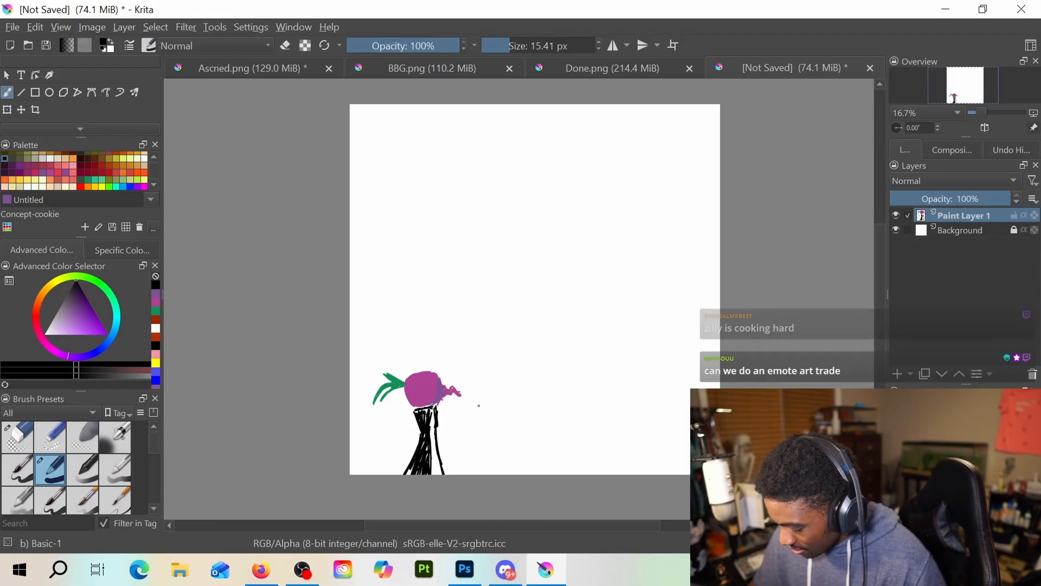
{"action": "left_click_drag", "start_coordinate": [437, 410], "coordinate": [453, 450]}
{"action": "key", "text": "e"}
{"action": "key", "text": "e"}
{"action": "key", "text": "e"}
{"action": "key", "text": "e"}
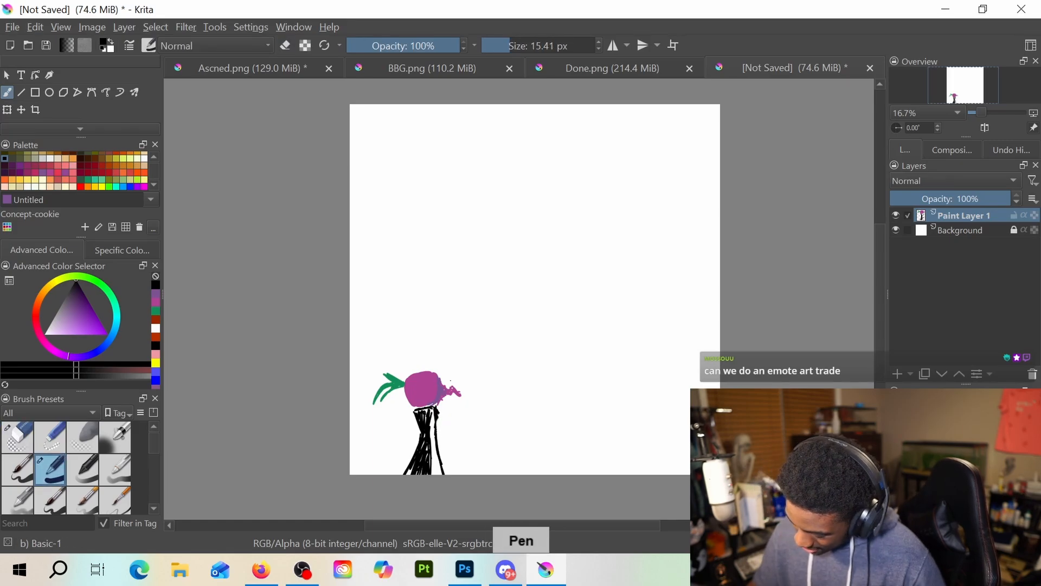
{"action": "left_click_drag", "start_coordinate": [437, 411], "coordinate": [453, 434]}
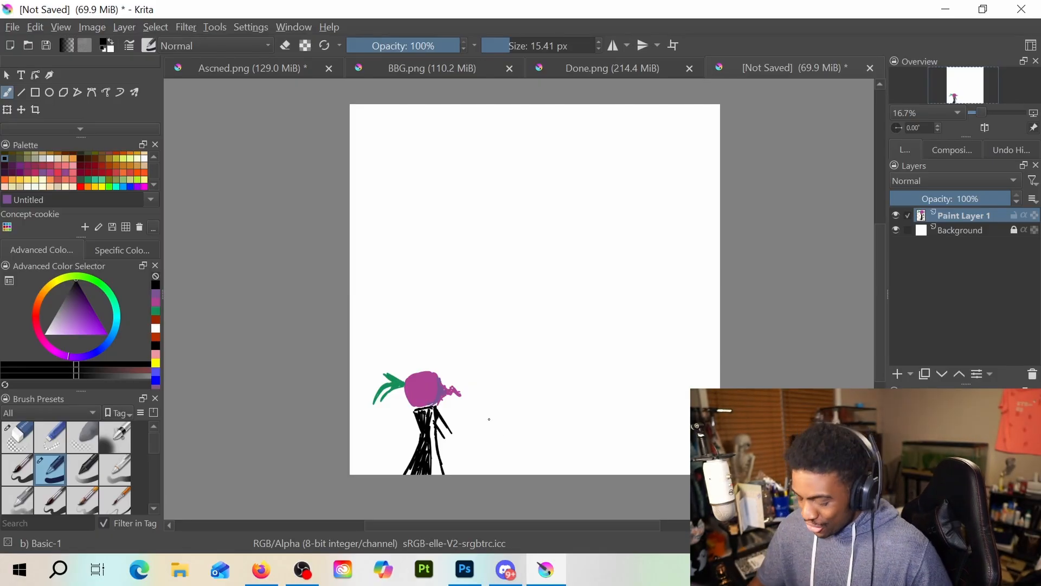
{"action": "key", "text": "e"}
{"action": "left_click_drag", "start_coordinate": [448, 436], "coordinate": [440, 418]}
{"action": "key", "text": "e"}
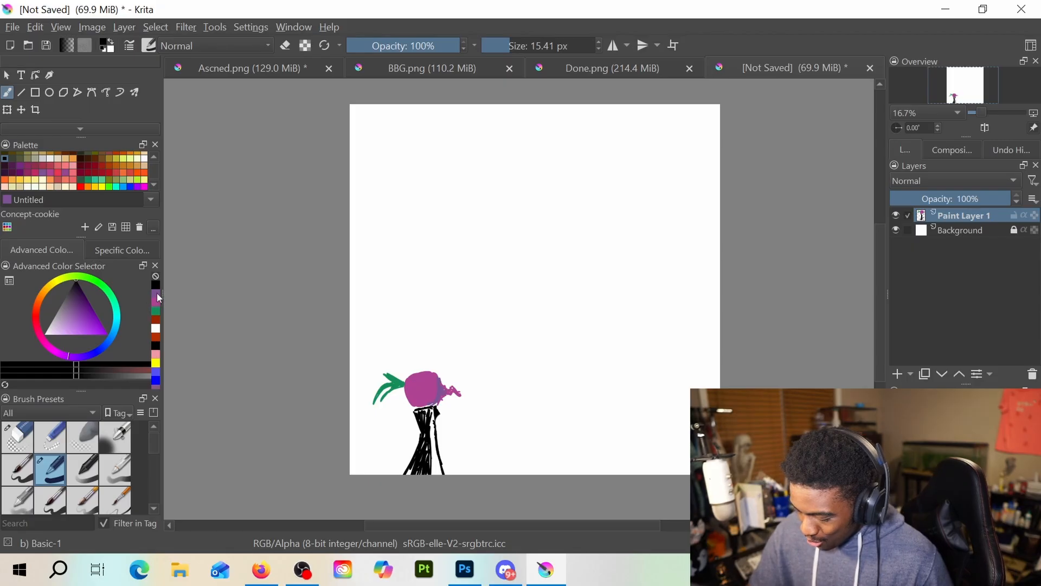
Fill the narrow gap along the body's right front with light pink down to the bottom edge
{"action": "left_click", "coordinate": [156, 353]}
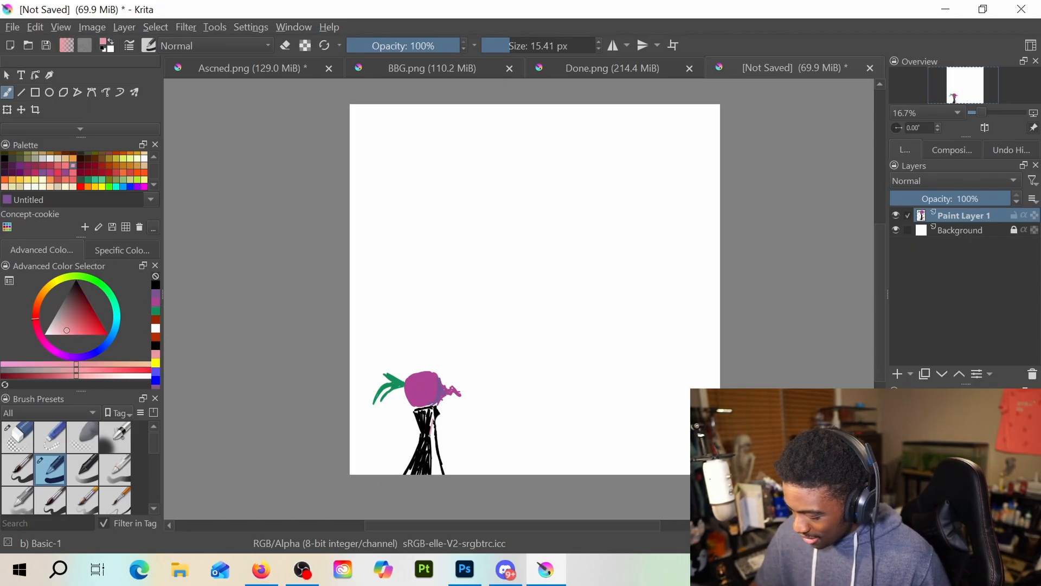
{"action": "left_click_drag", "start_coordinate": [433, 432], "coordinate": [439, 472]}
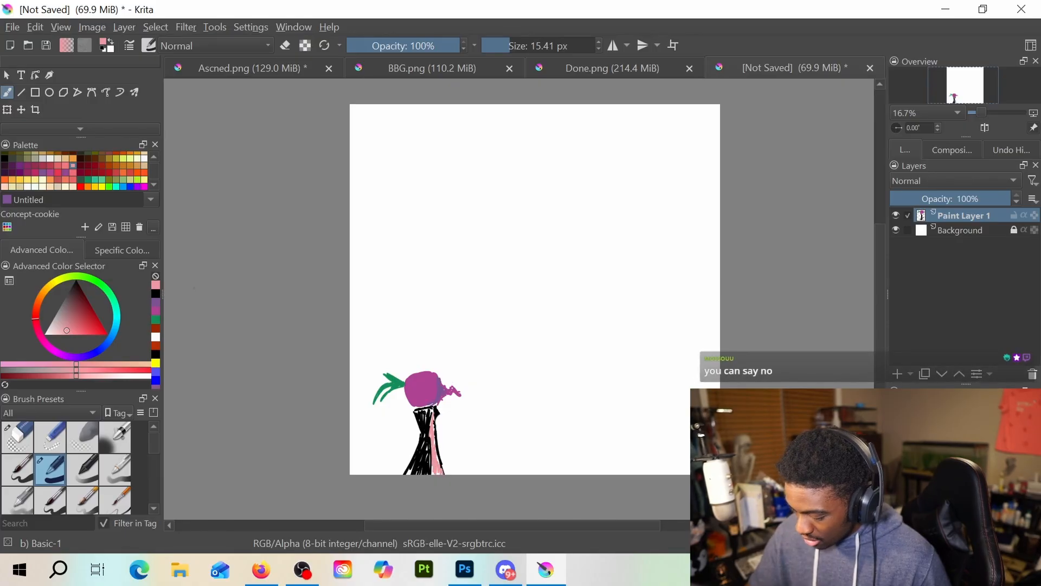
Draw a thick black arm with a small hand hanging from the body's right shoulder, and fill out the left side in black
{"action": "key", "text": "e"}
{"action": "left_click", "coordinate": [156, 293]}
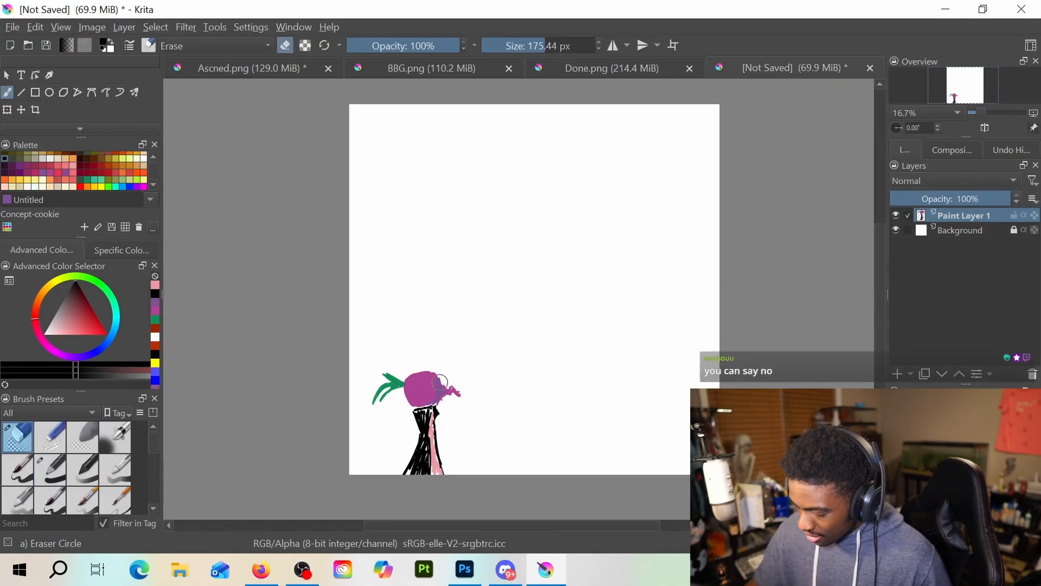
{"action": "key", "text": "e"}
{"action": "left_click_drag", "start_coordinate": [434, 416], "coordinate": [449, 447]}
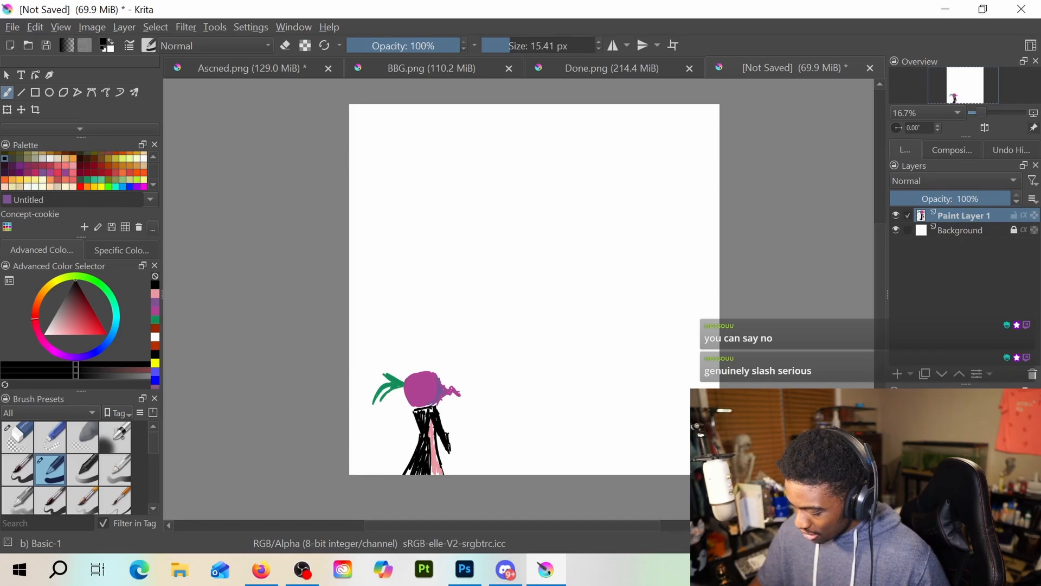
{"action": "left_click_drag", "start_coordinate": [449, 446], "coordinate": [450, 456]}
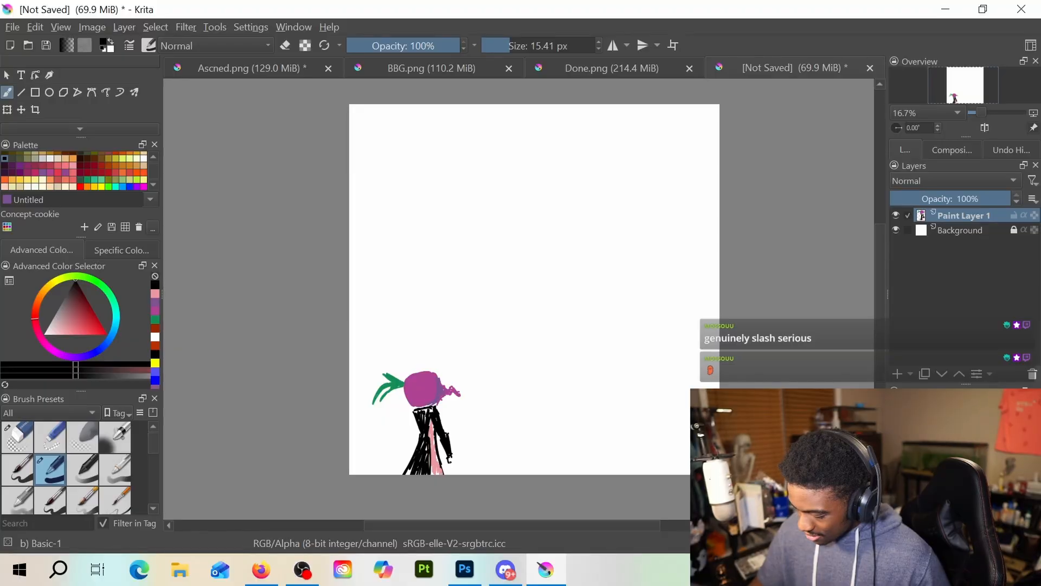
{"action": "left_click_drag", "start_coordinate": [451, 456], "coordinate": [454, 459]}
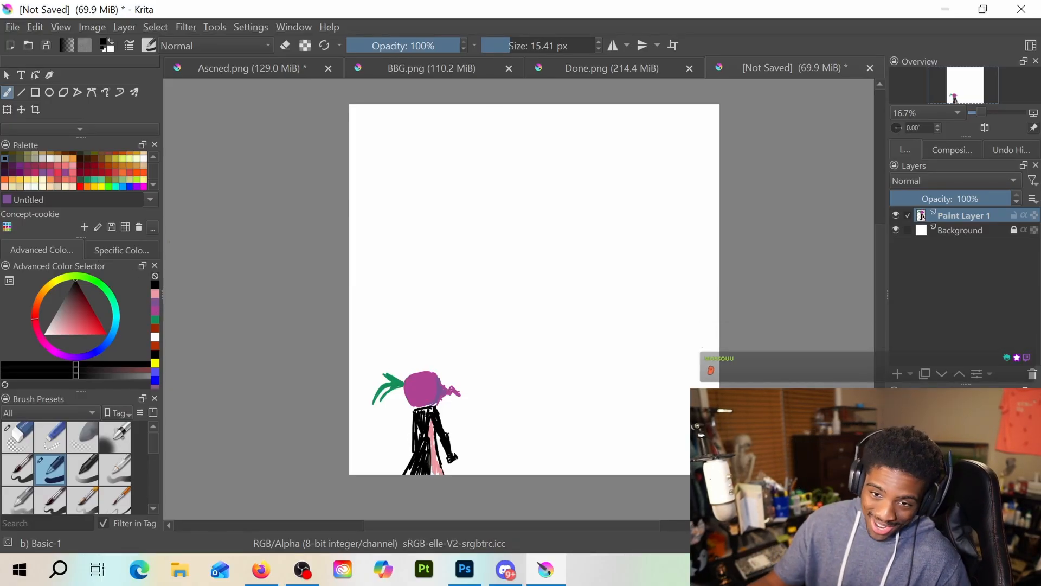
{"action": "left_click", "coordinate": [155, 293]}
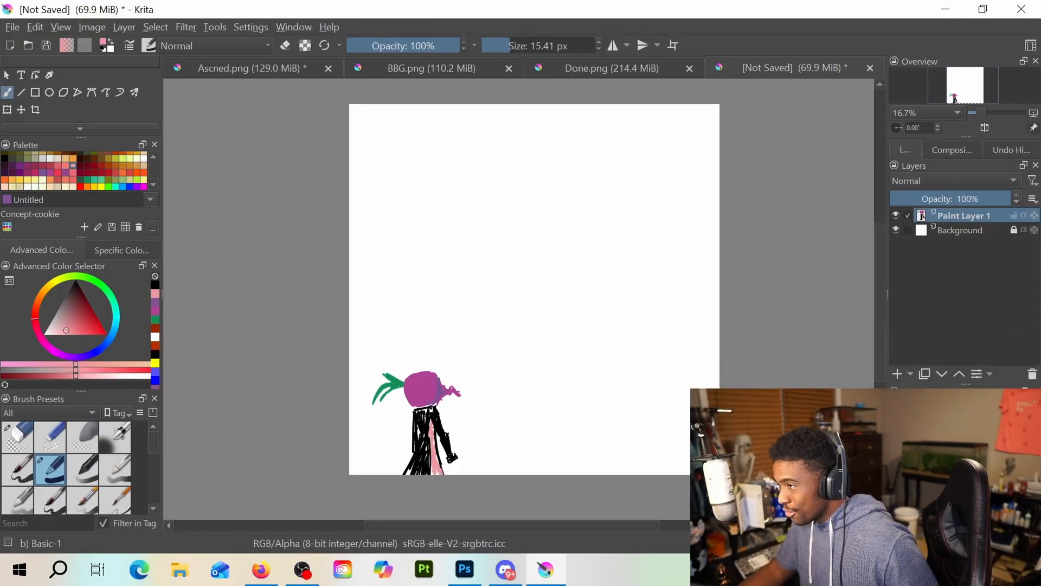
{"action": "key", "text": "alt+Tab"}
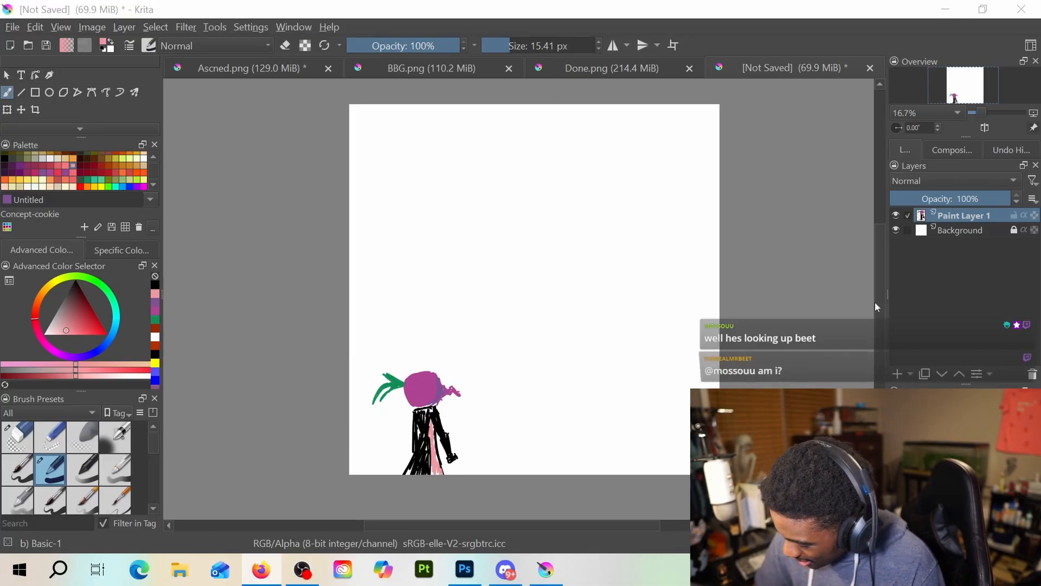
Add a new paint layer and scribble green grass along the canvas's bottom edge on both sides of the figure
{"action": "key", "text": "Insert"}
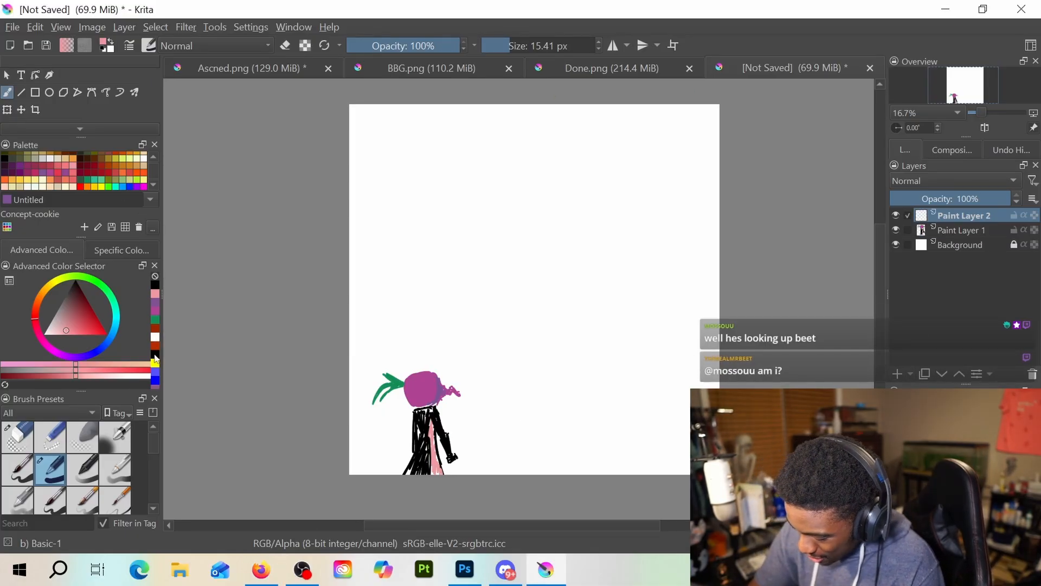
{"action": "left_click", "coordinate": [155, 319]}
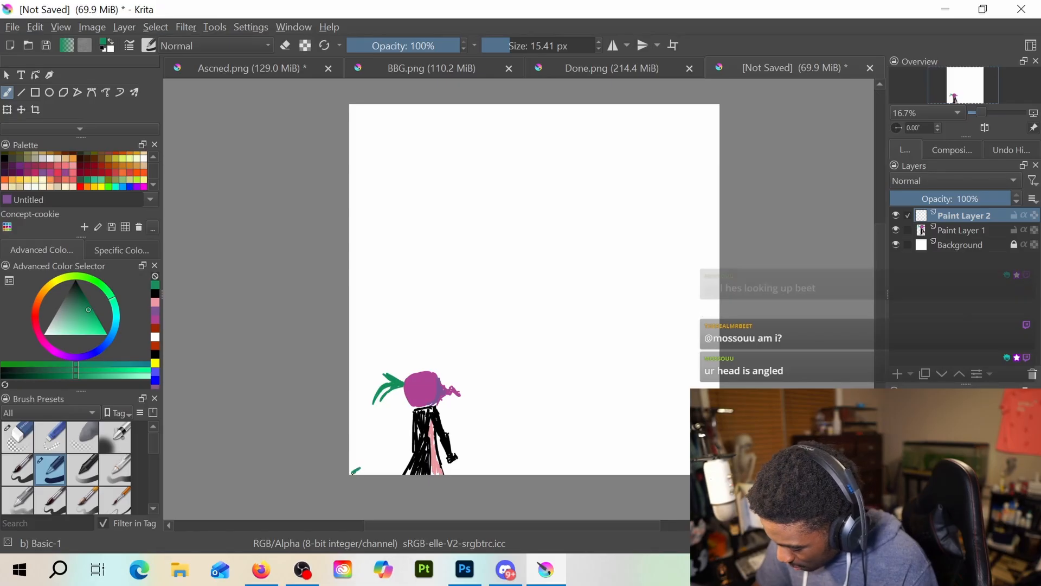
{"action": "left_click_drag", "start_coordinate": [351, 473], "coordinate": [633, 471]}
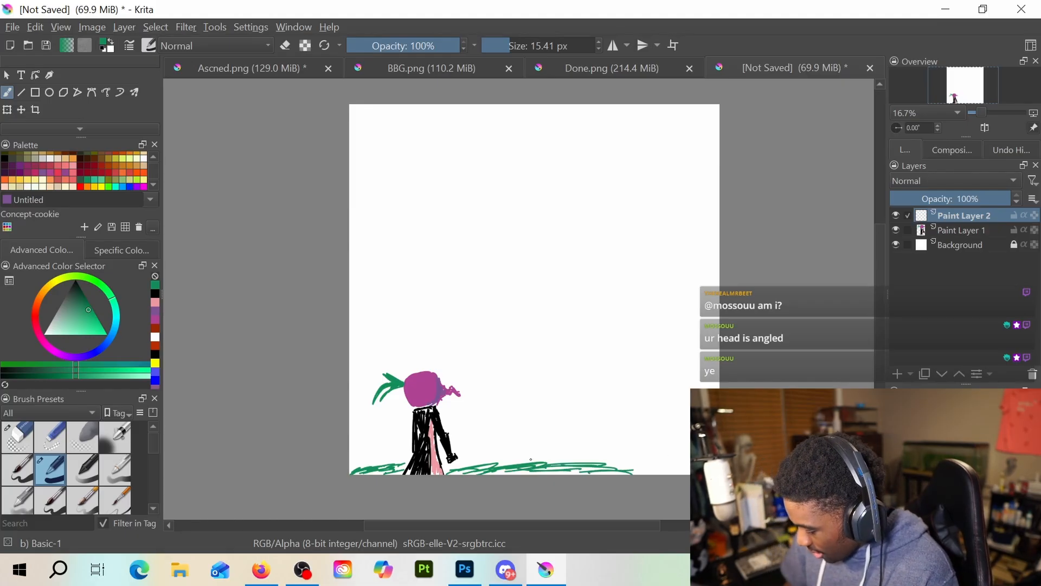
{"action": "mouse_move", "coordinate": [540, 470]}
{"action": "left_mouse_down"}
{"action": "mouse_move", "coordinate": [458, 471]}
{"action": "mouse_move", "coordinate": [684, 469]}
{"action": "left_mouse_up"}
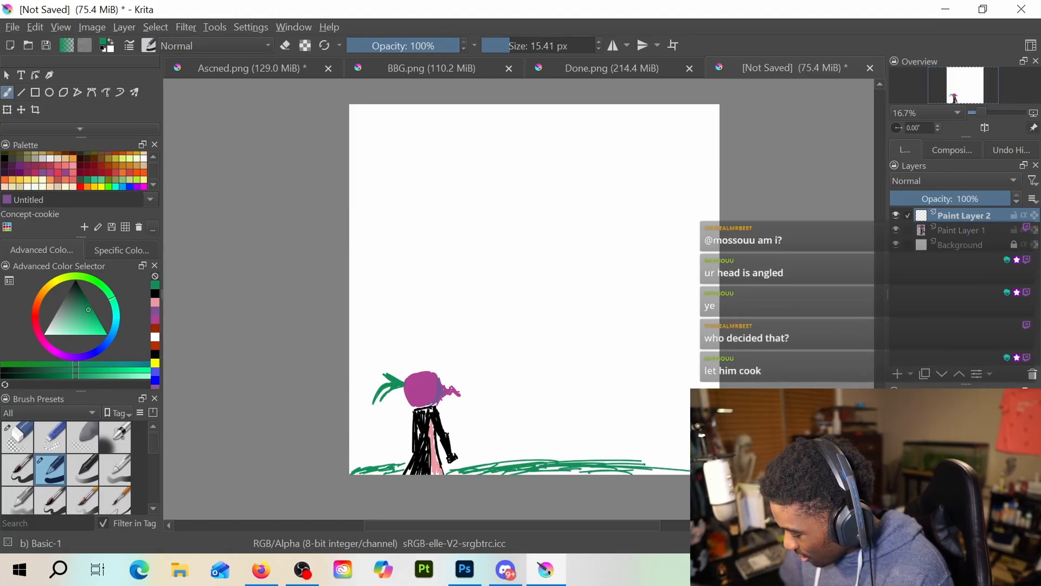
{"action": "mouse_move", "coordinate": [615, 461]}
{"action": "left_mouse_down"}
{"action": "mouse_move", "coordinate": [643, 462]}
{"action": "mouse_move", "coordinate": [584, 480]}
{"action": "mouse_move", "coordinate": [626, 456]}
{"action": "mouse_move", "coordinate": [688, 460]}
{"action": "left_mouse_up"}
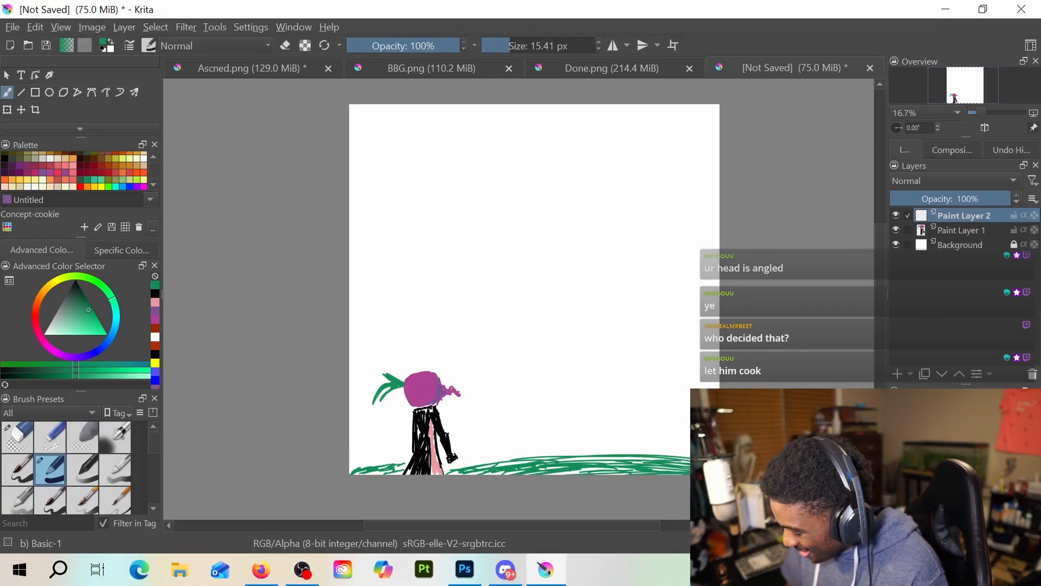
{"action": "mouse_move", "coordinate": [490, 464]}
{"action": "left_mouse_down"}
{"action": "mouse_move", "coordinate": [457, 466]}
{"action": "mouse_move", "coordinate": [522, 459]}
{"action": "left_mouse_up"}
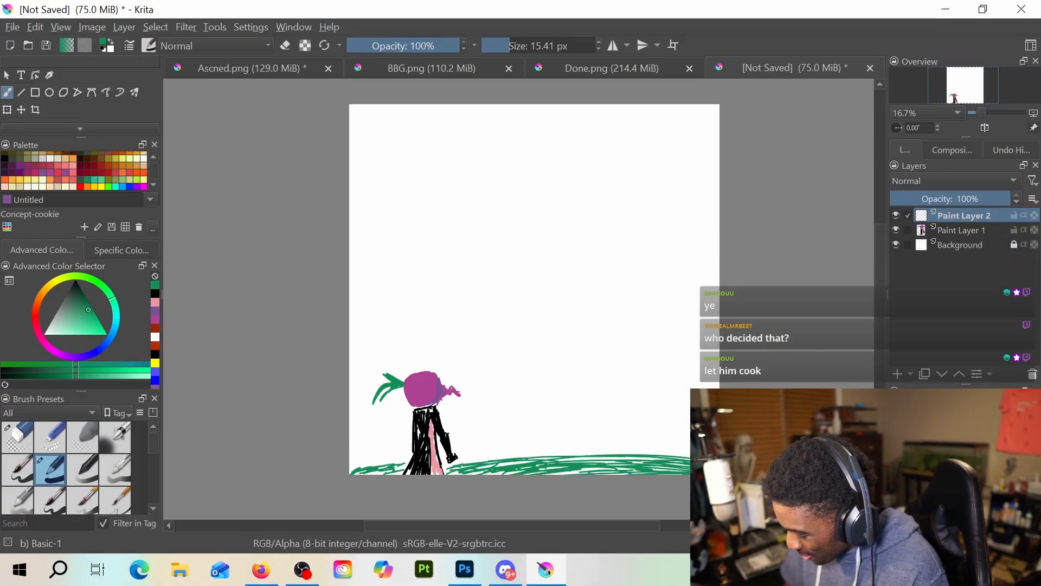
{"action": "left_click_drag", "start_coordinate": [442, 465], "coordinate": [483, 458]}
{"action": "mouse_move", "coordinate": [402, 464]}
{"action": "left_mouse_down"}
{"action": "mouse_move", "coordinate": [419, 460]}
{"action": "mouse_move", "coordinate": [398, 469]}
{"action": "left_mouse_up"}
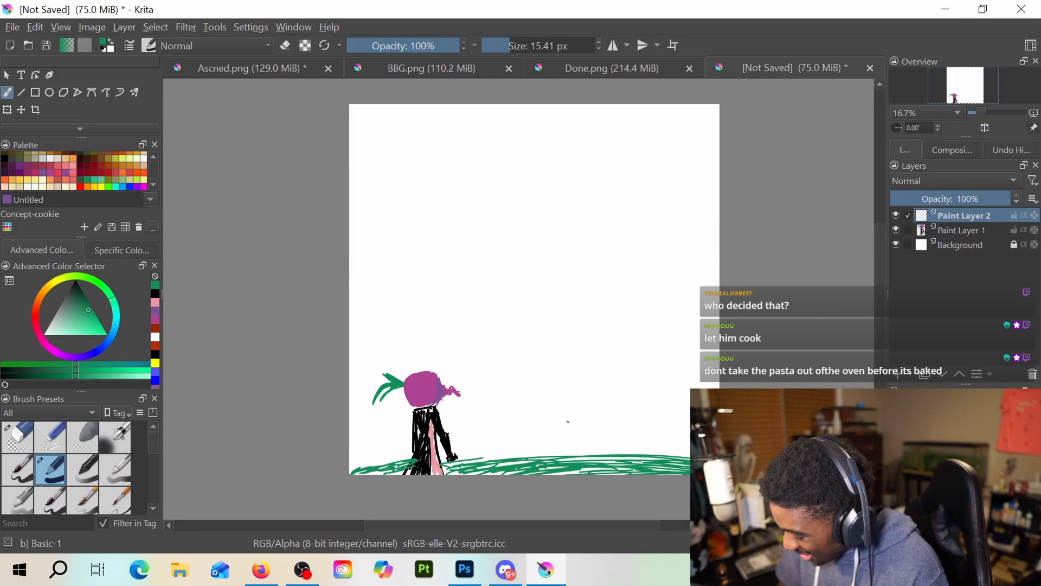
Move the grass layer beneath the figure's layer and build up the grass with more green strokes
{"action": "left_click_drag", "start_coordinate": [951, 220], "coordinate": [953, 238]}
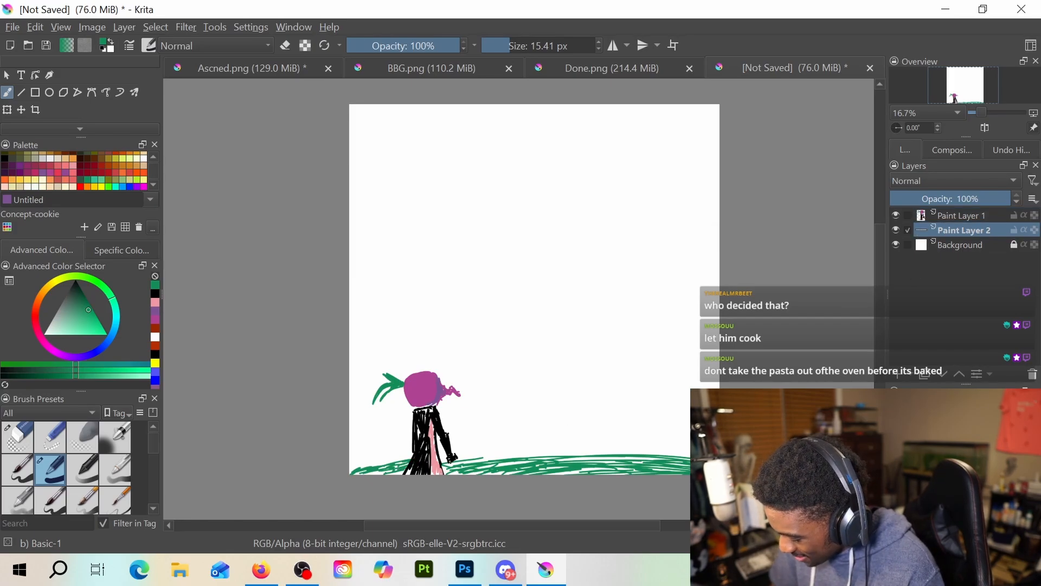
{"action": "left_click_drag", "start_coordinate": [438, 461], "coordinate": [682, 450]}
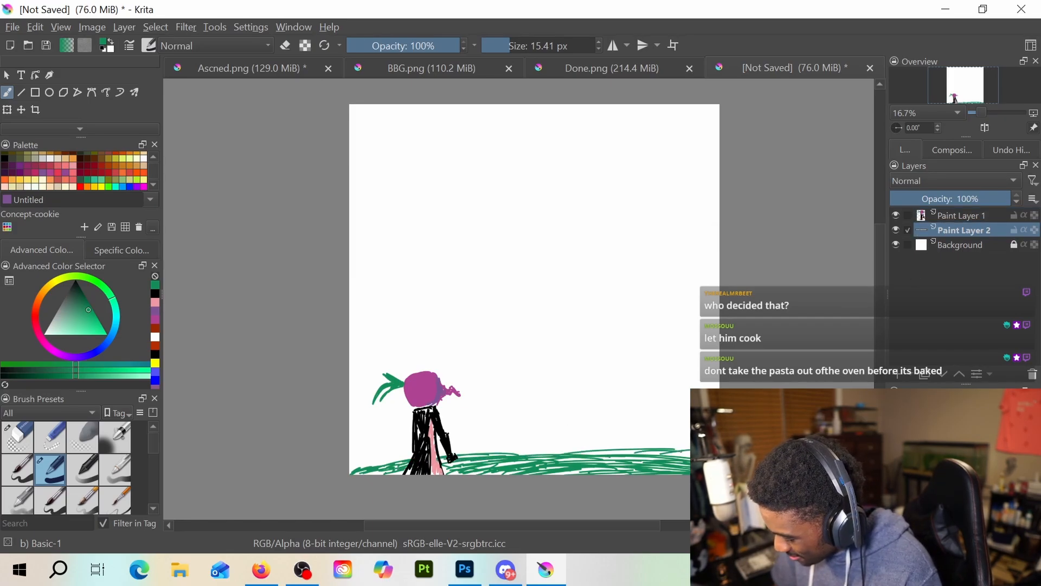
Stroke a darker green along the upper edge of the grass on both sides of the figure
{"action": "left_click", "coordinate": [86, 301]}
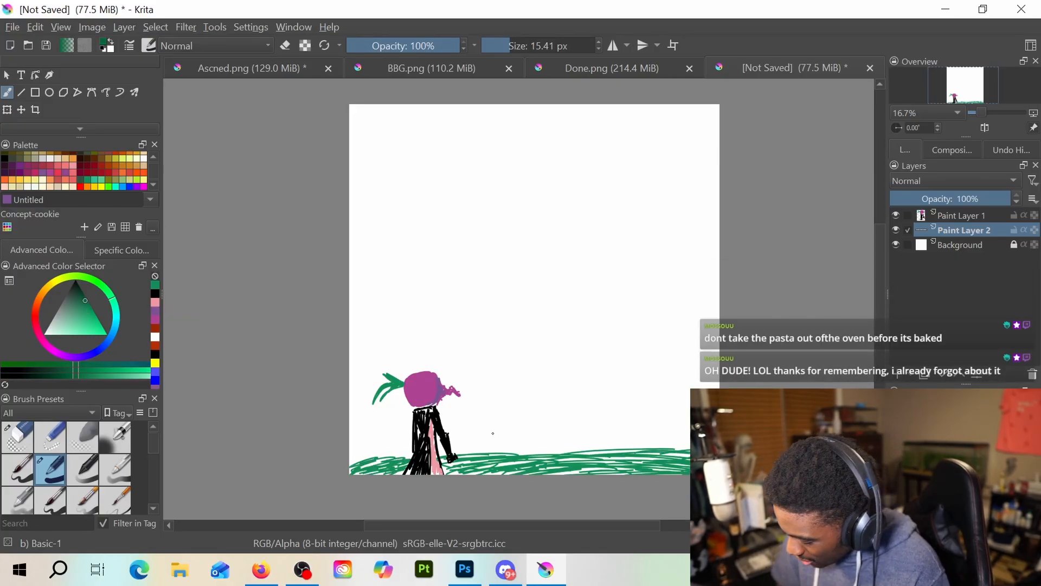
{"action": "left_click_drag", "start_coordinate": [496, 450], "coordinate": [618, 447]}
{"action": "left_click_drag", "start_coordinate": [527, 454], "coordinate": [601, 448]}
{"action": "left_click_drag", "start_coordinate": [597, 445], "coordinate": [684, 445]}
{"action": "left_click_drag", "start_coordinate": [474, 454], "coordinate": [494, 450]}
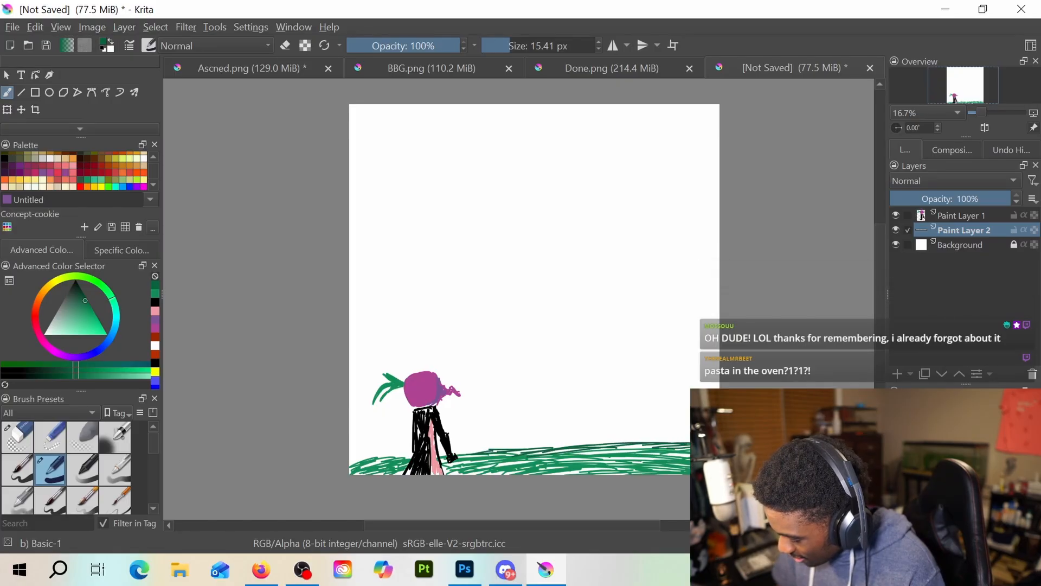
{"action": "left_click_drag", "start_coordinate": [351, 459], "coordinate": [402, 454]}
{"action": "left_click_drag", "start_coordinate": [352, 464], "coordinate": [402, 457]}
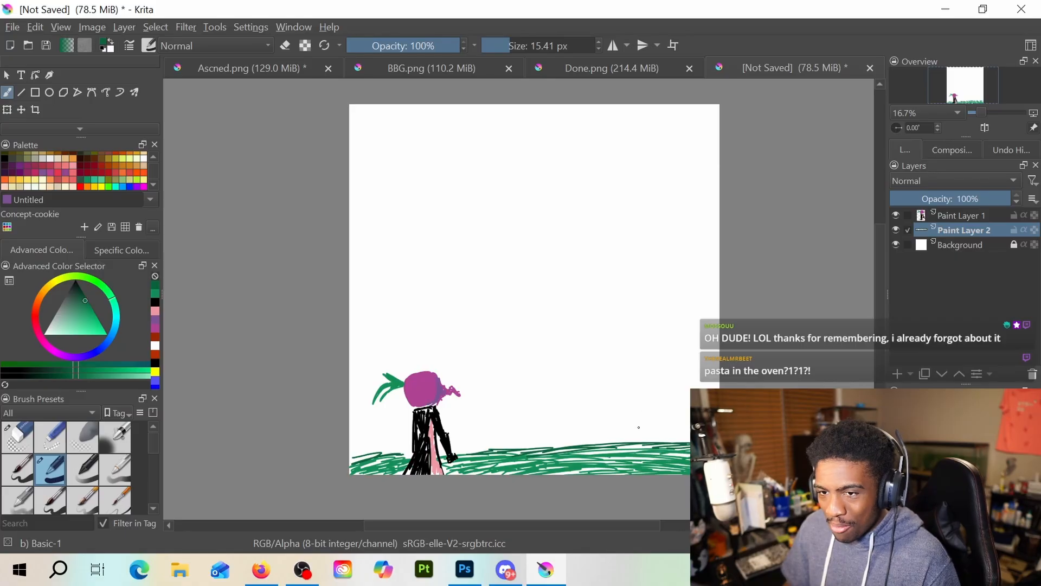
Raise the grass into a low mound with more dark green strokes on the figure's right, and thicken its left end
{"action": "left_click_drag", "start_coordinate": [495, 448], "coordinate": [588, 439]}
{"action": "left_click_drag", "start_coordinate": [518, 446], "coordinate": [628, 440]}
{"action": "left_click_drag", "start_coordinate": [620, 442], "coordinate": [645, 440]}
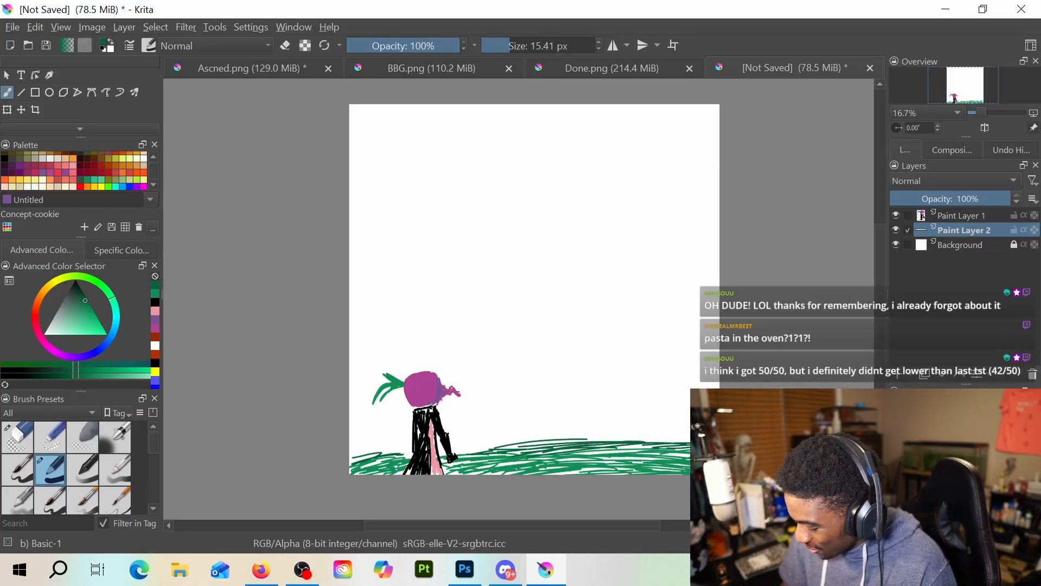
{"action": "left_click_drag", "start_coordinate": [545, 446], "coordinate": [689, 438]}
{"action": "left_click_drag", "start_coordinate": [595, 441], "coordinate": [689, 438]}
{"action": "left_click_drag", "start_coordinate": [636, 448], "coordinate": [689, 452]}
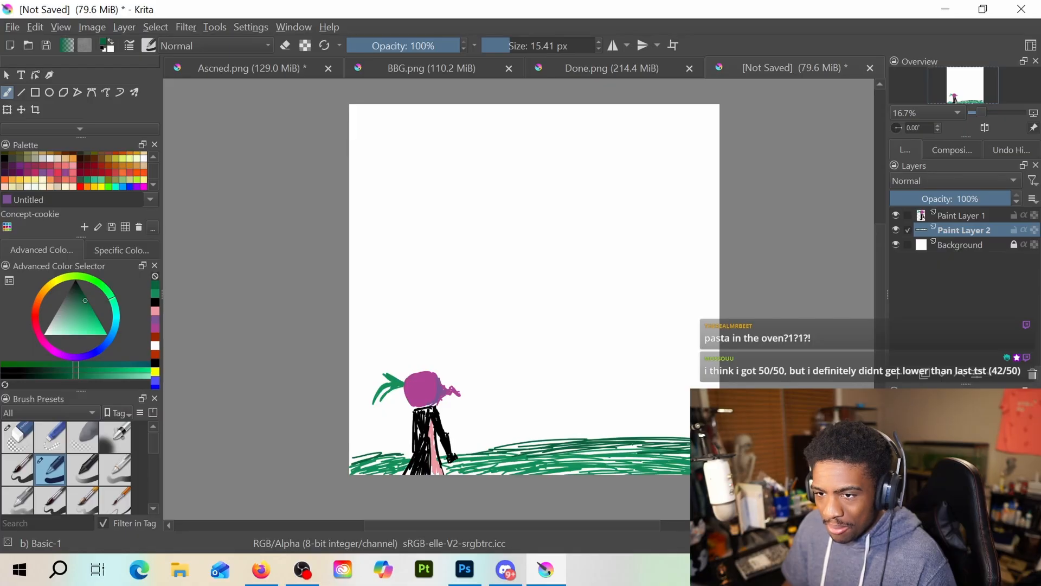
{"action": "mouse_move", "coordinate": [368, 451]}
{"action": "left_mouse_down"}
{"action": "mouse_move", "coordinate": [665, 436]}
{"action": "mouse_move", "coordinate": [364, 450]}
{"action": "left_mouse_up"}
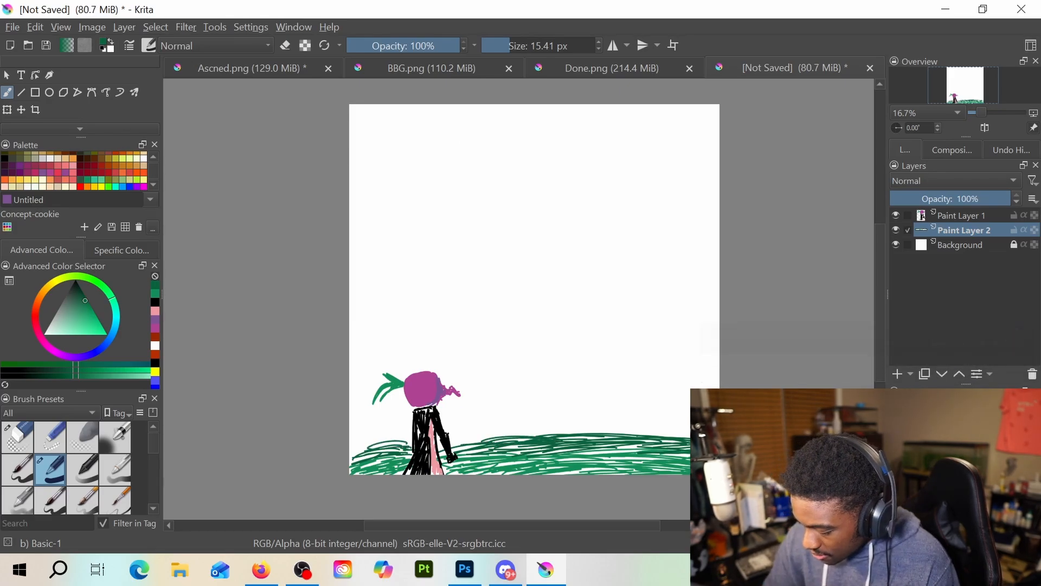
Draw a thin black sword rising diagonally to the right from the figure's hand over the grass
{"action": "left_click", "coordinate": [156, 303]}
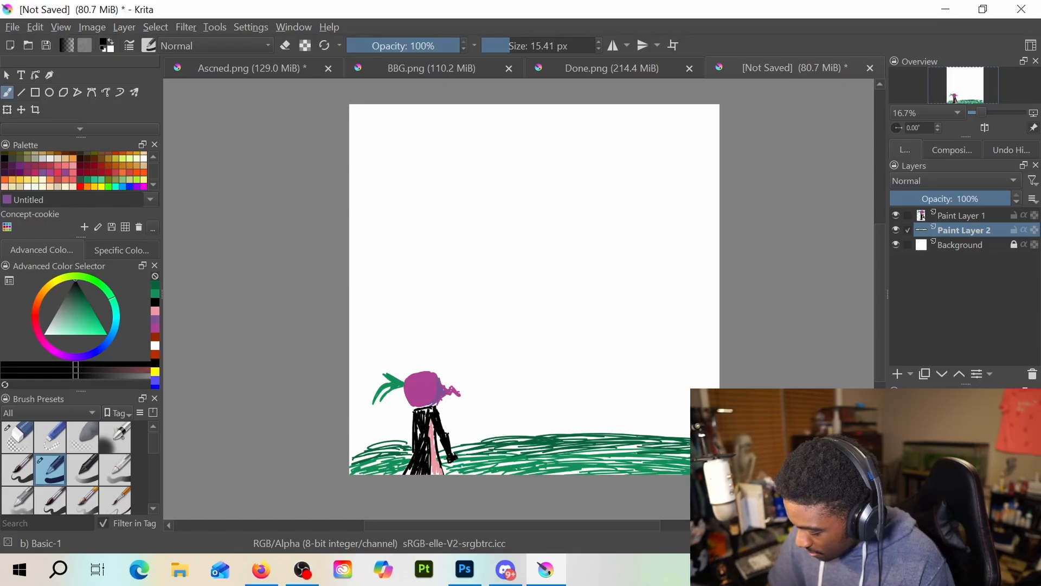
{"action": "left_click_drag", "start_coordinate": [454, 461], "coordinate": [508, 423]}
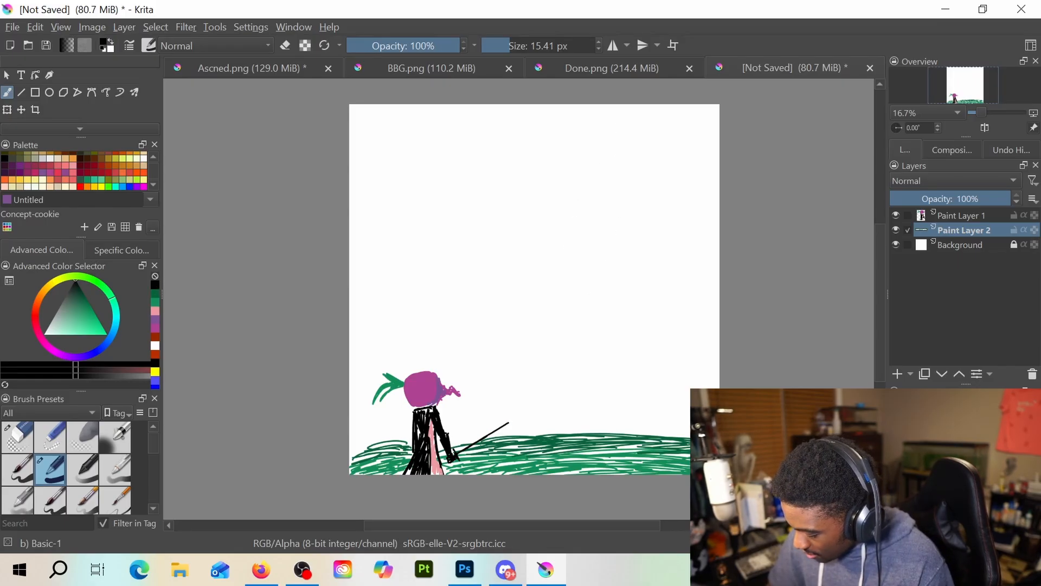
{"action": "left_click_drag", "start_coordinate": [461, 454], "coordinate": [502, 426]}
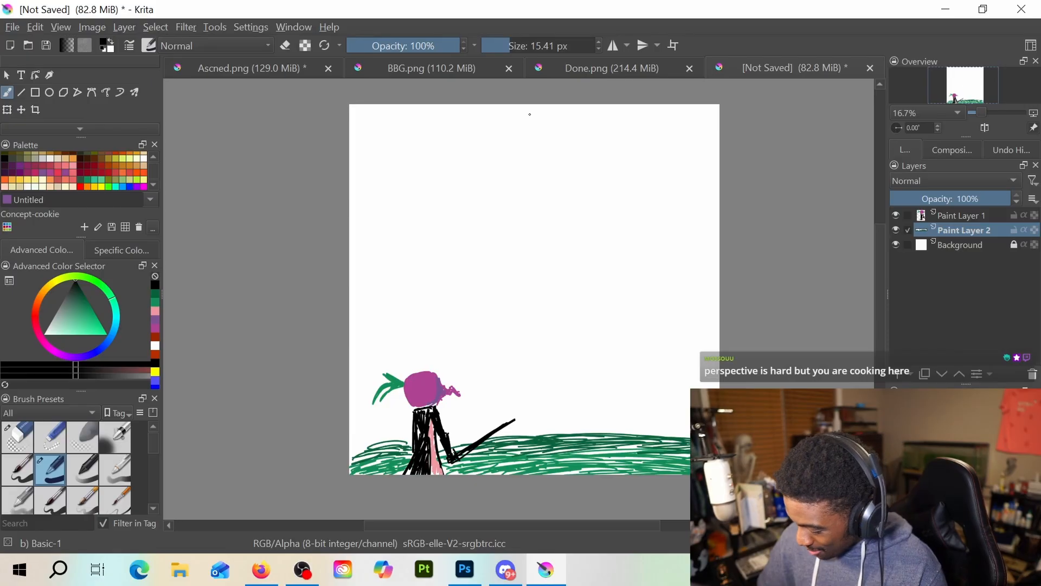
{"action": "mouse_move", "coordinate": [525, 128]}
{"action": "left_mouse_down"}
{"action": "mouse_move", "coordinate": [519, 154]}
{"action": "mouse_move", "coordinate": [530, 171]}
{"action": "left_mouse_up"}
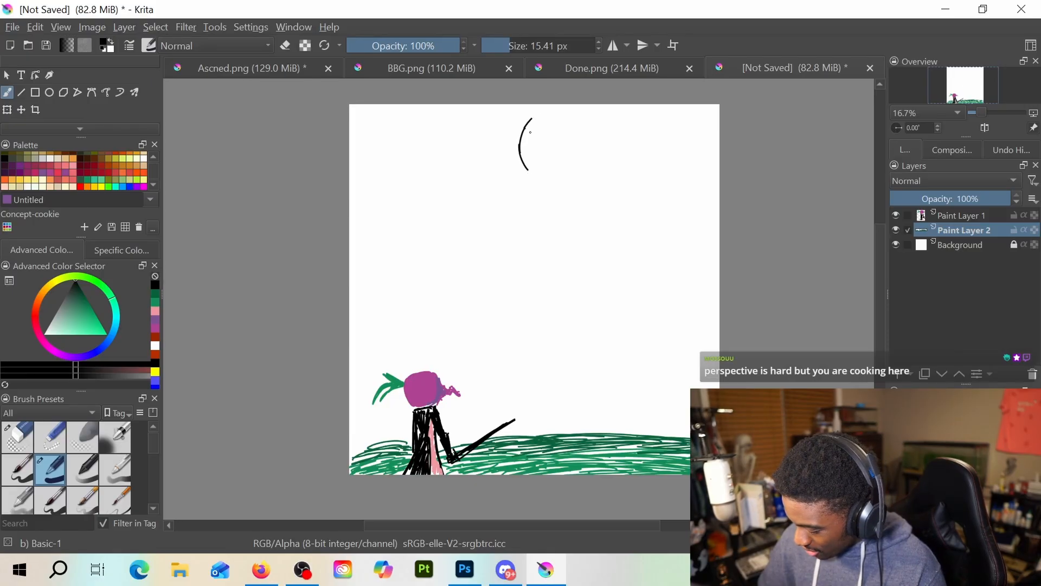
{"action": "left_click_drag", "start_coordinate": [531, 120], "coordinate": [531, 172]}
{"action": "key", "text": "e"}
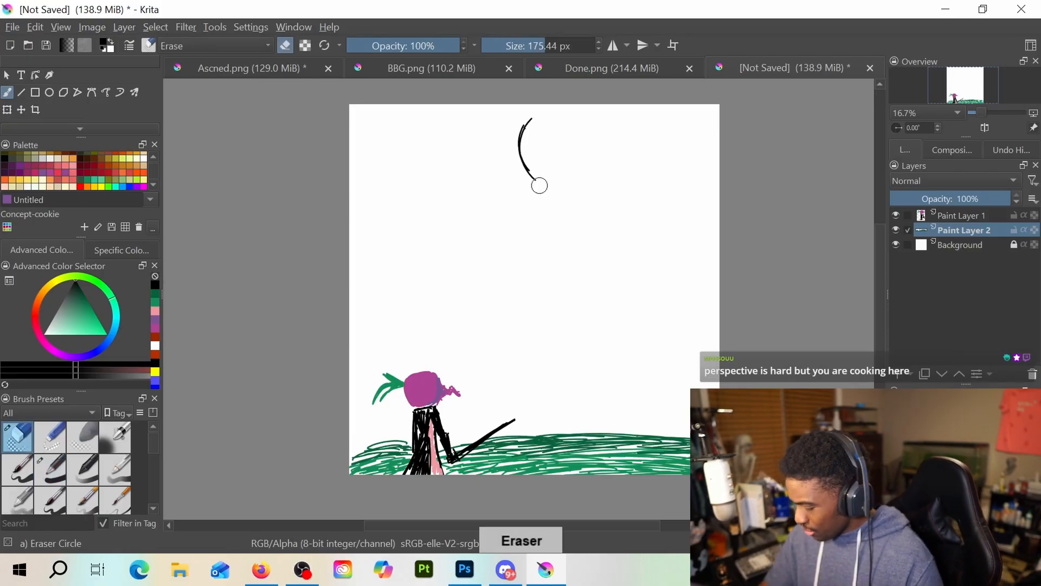
{"action": "mouse_move", "coordinate": [527, 114]}
{"action": "left_mouse_down"}
{"action": "mouse_move", "coordinate": [569, 148]}
{"action": "mouse_move", "coordinate": [536, 132]}
{"action": "mouse_move", "coordinate": [523, 141]}
{"action": "mouse_move", "coordinate": [562, 107]}
{"action": "mouse_move", "coordinate": [531, 135]}
{"action": "left_mouse_up"}
{"action": "key", "text": "e"}
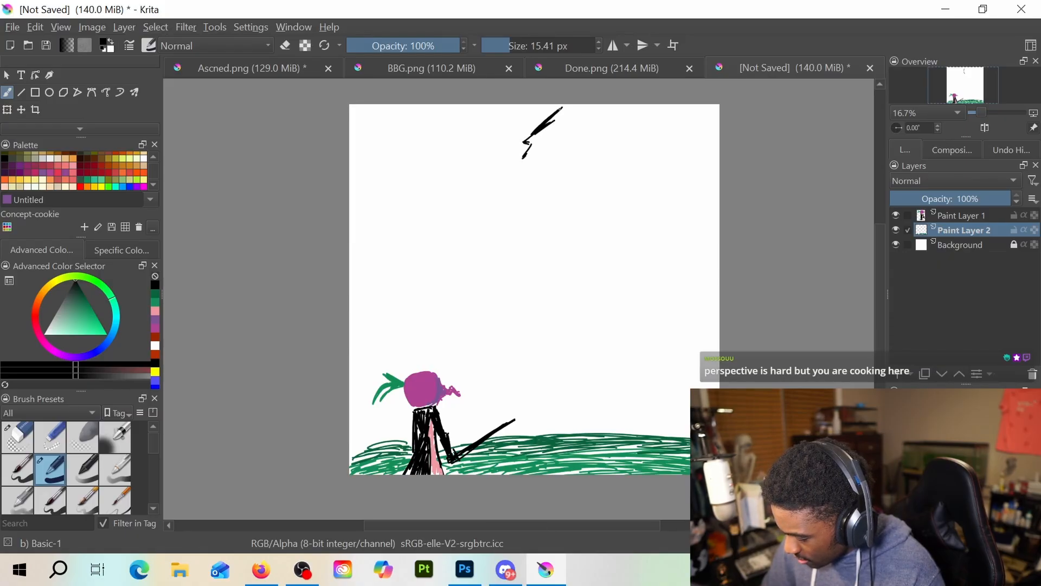
{"action": "mouse_move", "coordinate": [533, 178]}
{"action": "left_mouse_down"}
{"action": "mouse_move", "coordinate": [614, 225]}
{"action": "mouse_move", "coordinate": [644, 222]}
{"action": "left_mouse_up"}
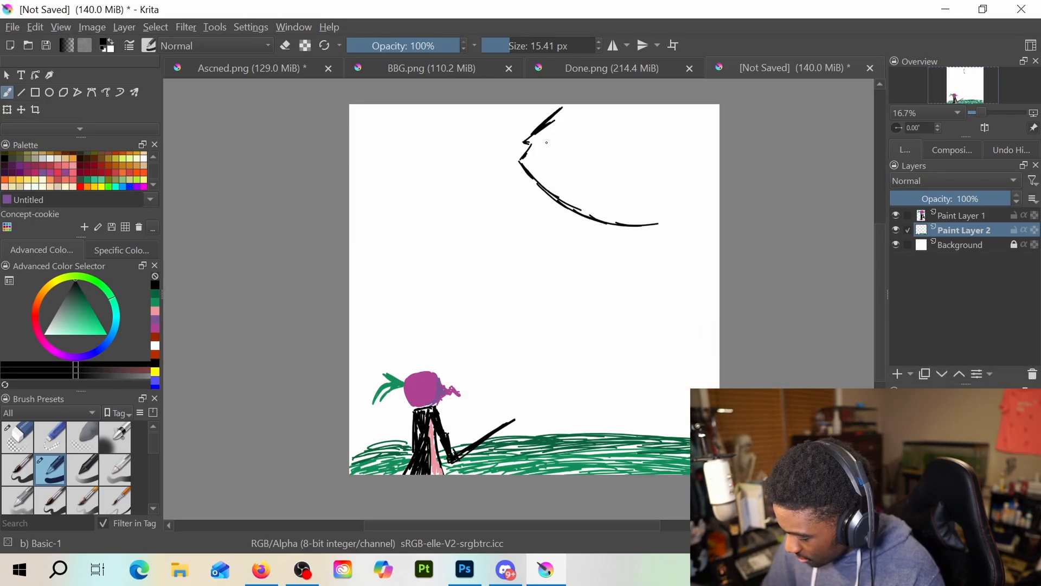
{"action": "key", "text": "e"}
{"action": "mouse_move", "coordinate": [560, 135]}
{"action": "left_mouse_down"}
{"action": "mouse_move", "coordinate": [518, 161]}
{"action": "mouse_move", "coordinate": [530, 195]}
{"action": "mouse_move", "coordinate": [656, 227]}
{"action": "left_mouse_up"}
{"action": "key", "text": "e"}
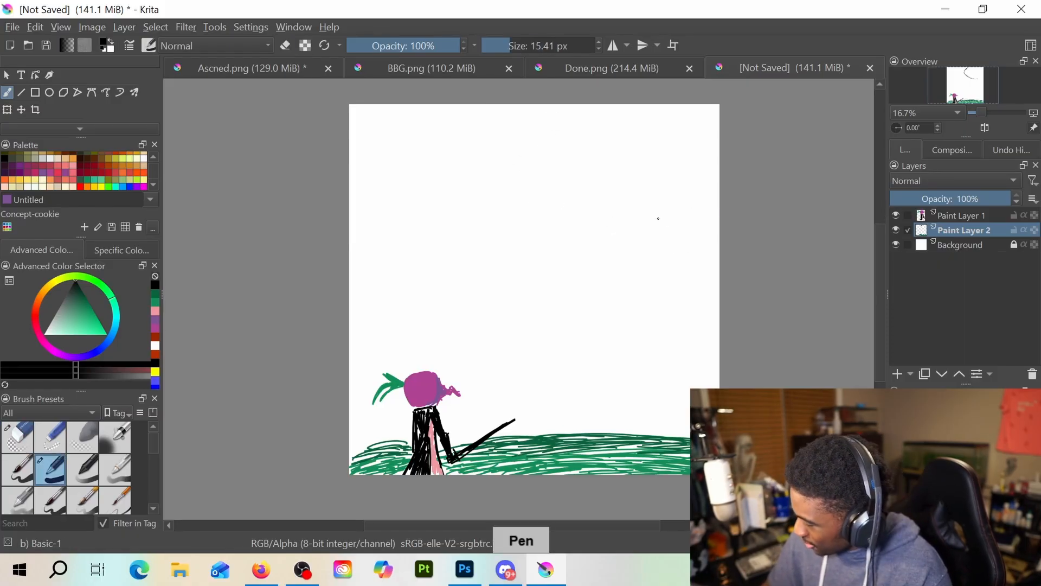
{"action": "mouse_move", "coordinate": [510, 126]}
{"action": "left_mouse_down"}
{"action": "mouse_move", "coordinate": [512, 191]}
{"action": "mouse_move", "coordinate": [529, 217]}
{"action": "left_mouse_up"}
{"action": "left_click_drag", "start_coordinate": [507, 130], "coordinate": [545, 103]}
{"action": "mouse_move", "coordinate": [519, 208]}
{"action": "left_mouse_down"}
{"action": "mouse_move", "coordinate": [588, 234]}
{"action": "mouse_move", "coordinate": [649, 224]}
{"action": "mouse_move", "coordinate": [676, 194]}
{"action": "left_mouse_up"}
{"action": "left_click_drag", "start_coordinate": [553, 104], "coordinate": [611, 250]}
{"action": "mouse_move", "coordinate": [530, 208]}
{"action": "left_mouse_down"}
{"action": "mouse_move", "coordinate": [613, 204]}
{"action": "mouse_move", "coordinate": [609, 217]}
{"action": "mouse_move", "coordinate": [658, 197]}
{"action": "left_mouse_up"}
{"action": "left_click_drag", "start_coordinate": [608, 218], "coordinate": [651, 202]}
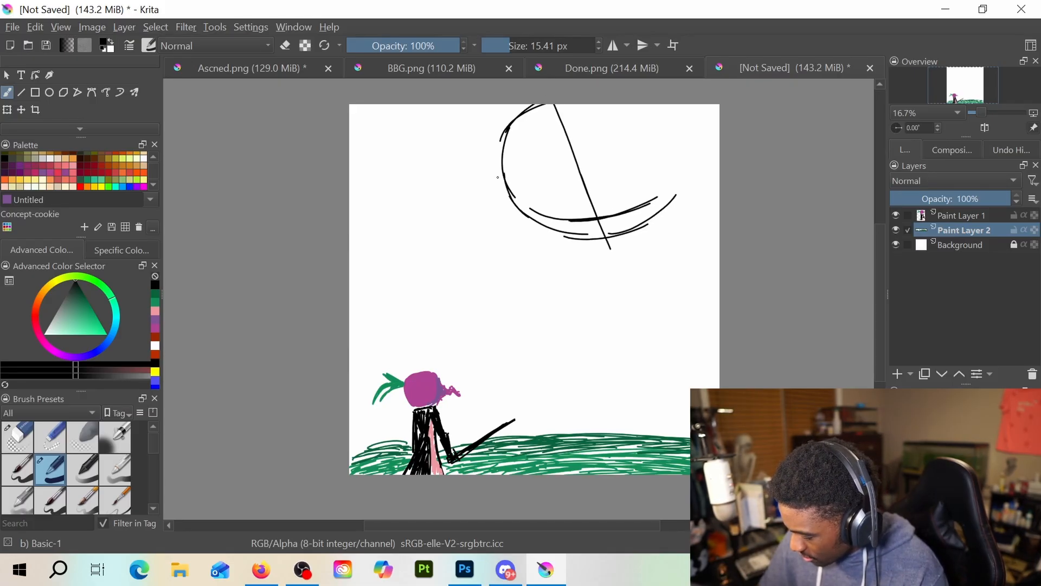
{"action": "mouse_move", "coordinate": [504, 161]}
{"action": "left_mouse_down"}
{"action": "mouse_move", "coordinate": [472, 225]}
{"action": "mouse_move", "coordinate": [486, 231]}
{"action": "mouse_move", "coordinate": [485, 243]}
{"action": "mouse_move", "coordinate": [586, 276]}
{"action": "mouse_move", "coordinate": [646, 263]}
{"action": "mouse_move", "coordinate": [720, 194]}
{"action": "left_mouse_up"}
{"action": "left_click_drag", "start_coordinate": [673, 242], "coordinate": [711, 213]}
{"action": "key", "text": "e"}
{"action": "mouse_move", "coordinate": [575, 223]}
{"action": "left_mouse_down"}
{"action": "mouse_move", "coordinate": [659, 204]}
{"action": "mouse_move", "coordinate": [557, 226]}
{"action": "mouse_move", "coordinate": [516, 168]}
{"action": "mouse_move", "coordinate": [565, 168]}
{"action": "mouse_move", "coordinate": [558, 223]}
{"action": "mouse_move", "coordinate": [624, 151]}
{"action": "mouse_move", "coordinate": [678, 140]}
{"action": "mouse_move", "coordinate": [662, 196]}
{"action": "left_mouse_up"}
{"action": "key", "text": "e"}
{"action": "key", "text": "e"}
{"action": "mouse_move", "coordinate": [621, 157]}
{"action": "left_mouse_down"}
{"action": "mouse_move", "coordinate": [686, 136]}
{"action": "mouse_move", "coordinate": [644, 184]}
{"action": "mouse_move", "coordinate": [615, 192]}
{"action": "mouse_move", "coordinate": [624, 170]}
{"action": "mouse_move", "coordinate": [677, 148]}
{"action": "mouse_move", "coordinate": [675, 170]}
{"action": "mouse_move", "coordinate": [621, 197]}
{"action": "mouse_move", "coordinate": [649, 198]}
{"action": "left_mouse_up"}
{"action": "key", "text": "e"}
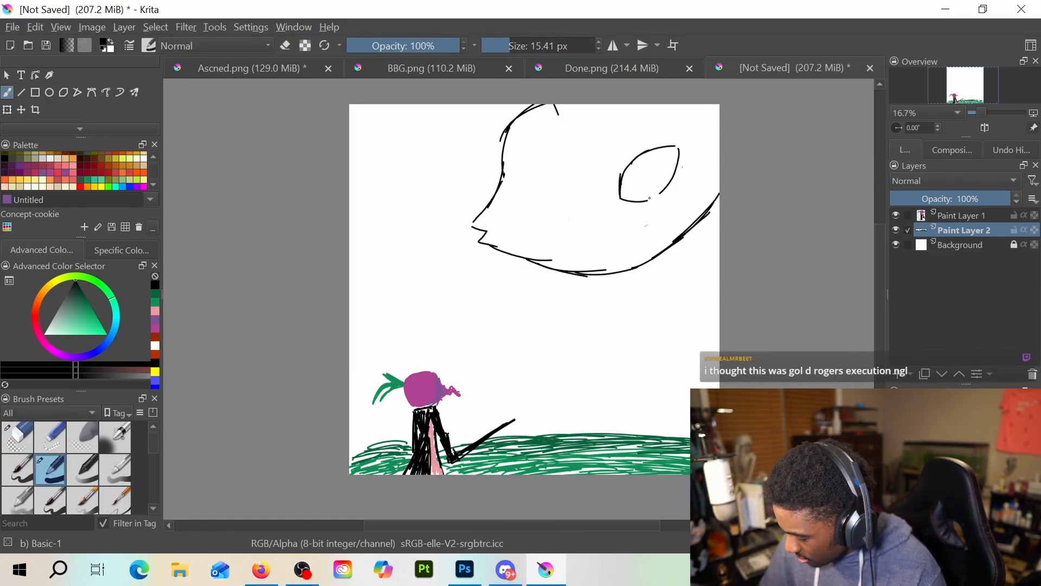
{"action": "mouse_move", "coordinate": [583, 197]}
{"action": "left_mouse_down"}
{"action": "mouse_move", "coordinate": [540, 189]}
{"action": "mouse_move", "coordinate": [521, 200]}
{"action": "mouse_move", "coordinate": [528, 218]}
{"action": "mouse_move", "coordinate": [564, 216]}
{"action": "mouse_move", "coordinate": [622, 197]}
{"action": "mouse_move", "coordinate": [621, 181]}
{"action": "mouse_move", "coordinate": [573, 214]}
{"action": "left_mouse_up"}
{"action": "key", "text": "e"}
{"action": "key", "text": "e"}
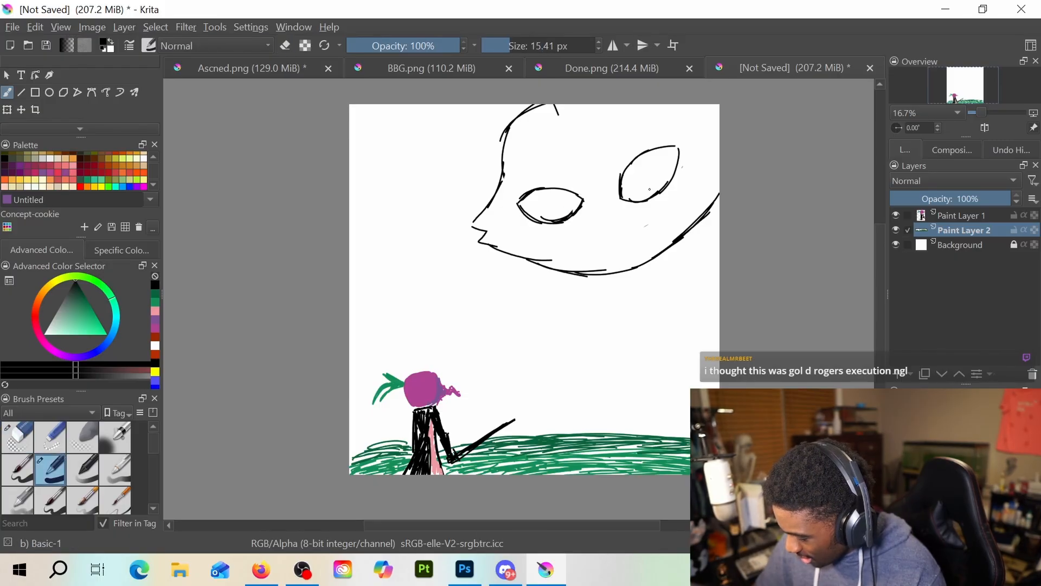
{"action": "key", "text": "e"}
{"action": "mouse_move", "coordinate": [621, 187]}
{"action": "left_mouse_down"}
{"action": "mouse_move", "coordinate": [630, 202]}
{"action": "mouse_move", "coordinate": [677, 160]}
{"action": "left_mouse_up"}
{"action": "key", "text": "e"}
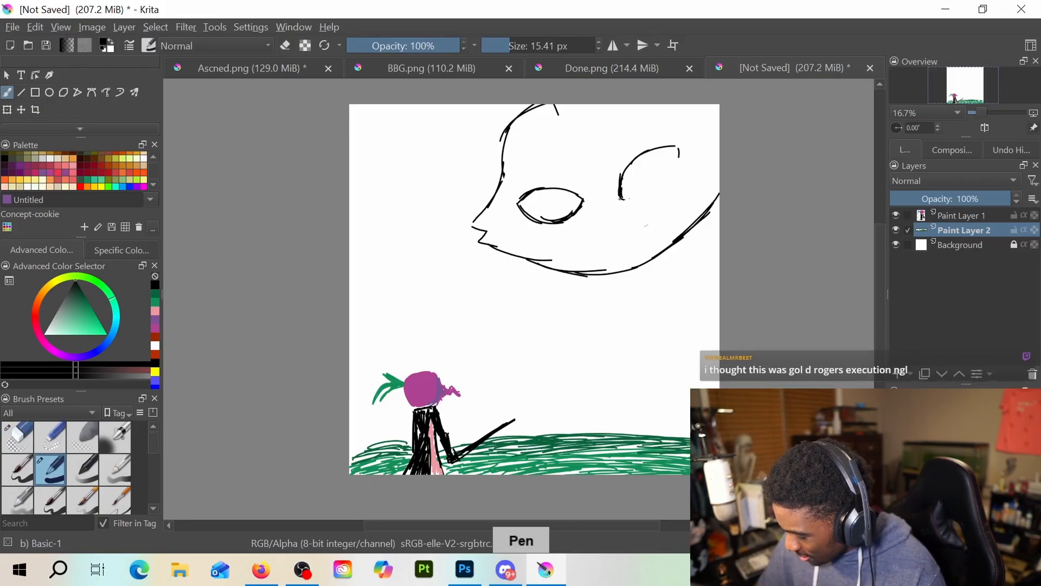
{"action": "mouse_move", "coordinate": [622, 196]}
{"action": "left_mouse_down"}
{"action": "mouse_move", "coordinate": [669, 177]}
{"action": "mouse_move", "coordinate": [678, 152]}
{"action": "left_mouse_up"}
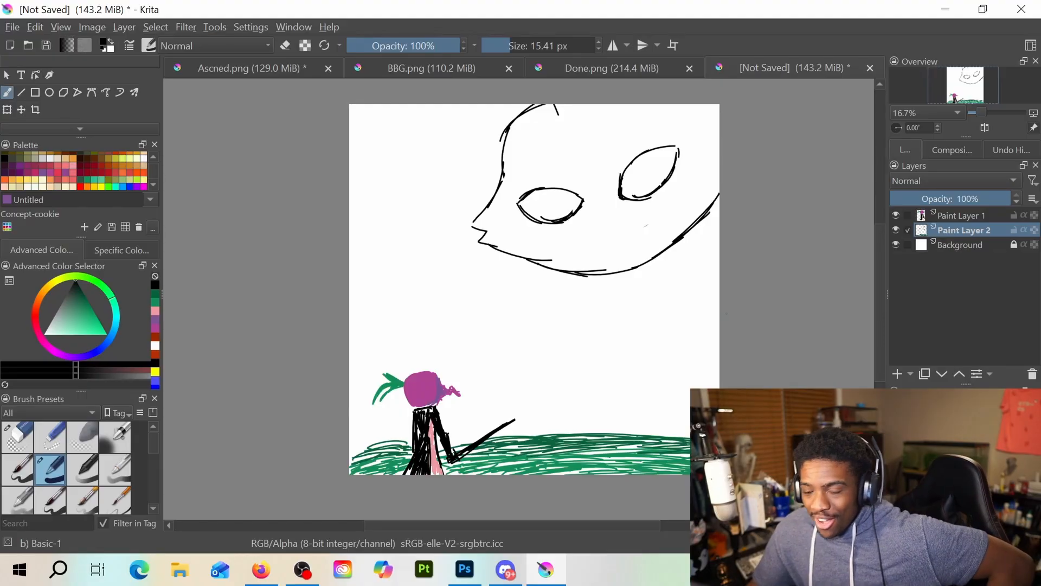
{"action": "key", "text": "e"}
{"action": "mouse_move", "coordinate": [523, 113]}
{"action": "left_mouse_down"}
{"action": "mouse_move", "coordinate": [488, 272]}
{"action": "mouse_move", "coordinate": [644, 128]}
{"action": "mouse_move", "coordinate": [714, 128]}
{"action": "mouse_move", "coordinate": [655, 255]}
{"action": "mouse_move", "coordinate": [471, 215]}
{"action": "mouse_move", "coordinate": [489, 193]}
{"action": "mouse_move", "coordinate": [502, 235]}
{"action": "mouse_move", "coordinate": [520, 206]}
{"action": "mouse_move", "coordinate": [549, 246]}
{"action": "left_mouse_up"}
{"action": "left_click_drag", "start_coordinate": [555, 43], "coordinate": [574, 43]}
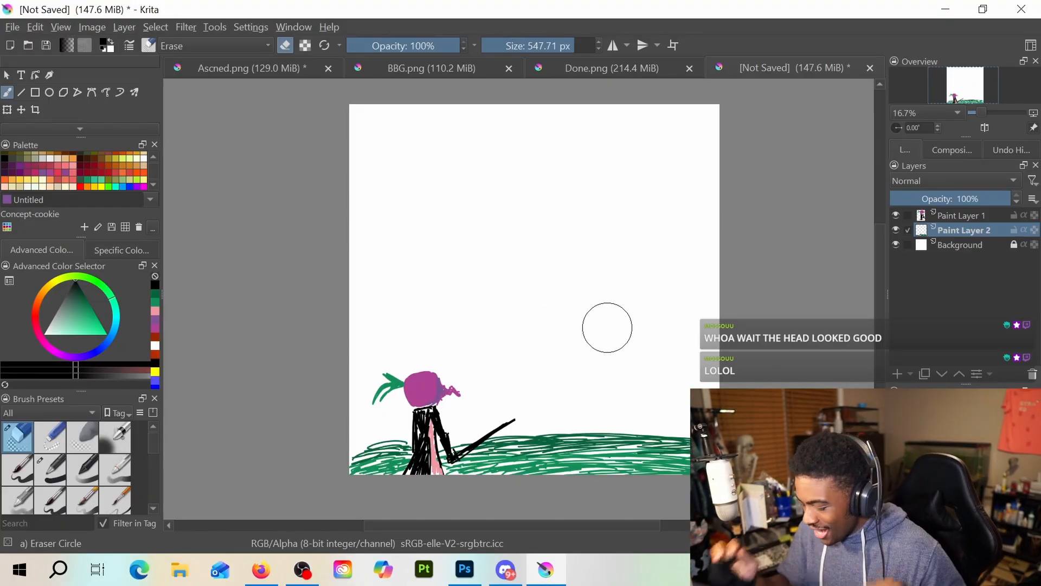
{"action": "key", "text": "/"}
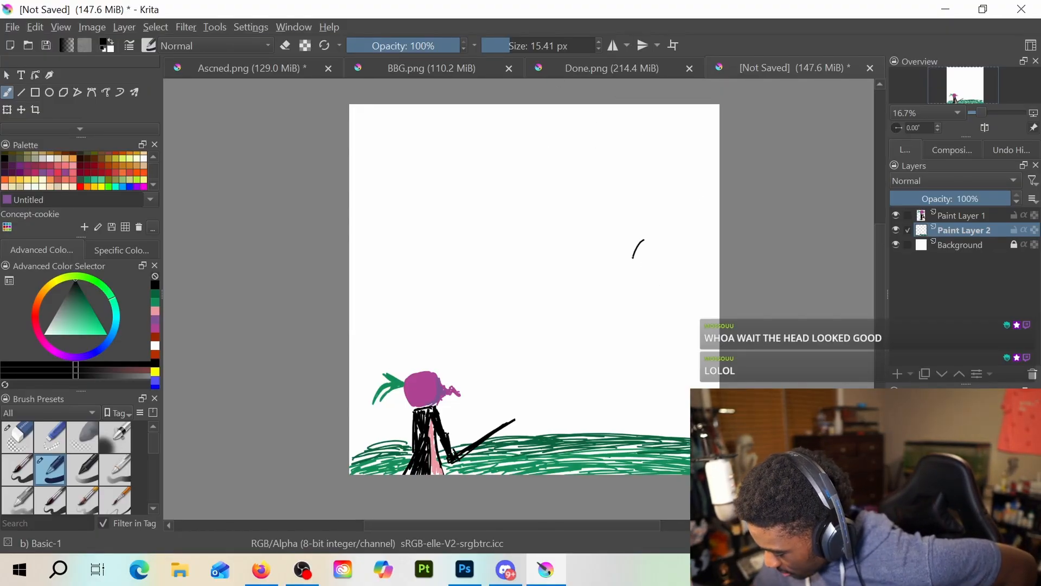
{"action": "left_click_drag", "start_coordinate": [633, 258], "coordinate": [630, 280]}
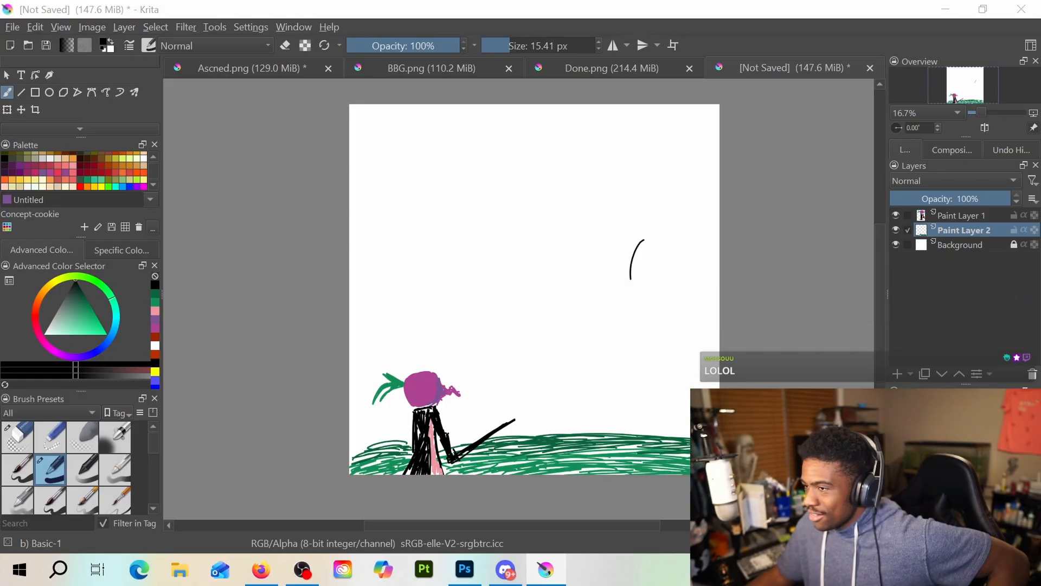
{"action": "key", "text": "alt+Tab"}
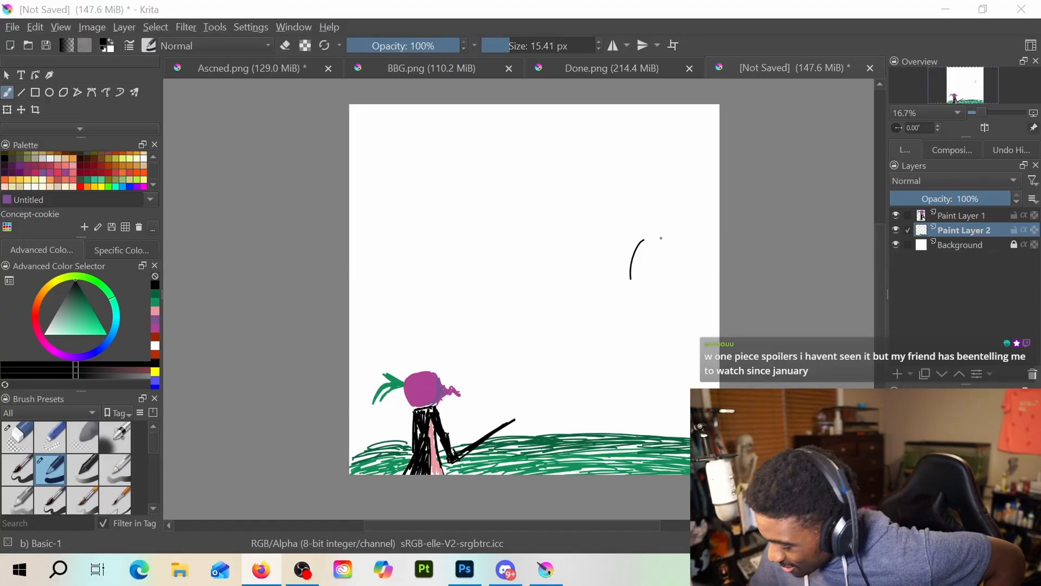
{"action": "key", "text": "e"}
{"action": "left_click_drag", "start_coordinate": [671, 218], "coordinate": [623, 293]}
{"action": "key", "text": "e"}
{"action": "left_click_drag", "start_coordinate": [651, 232], "coordinate": [617, 295]}
{"action": "key", "text": "e"}
{"action": "mouse_move", "coordinate": [669, 215]}
{"action": "left_mouse_down"}
{"action": "mouse_move", "coordinate": [636, 273]}
{"action": "mouse_move", "coordinate": [641, 264]}
{"action": "mouse_move", "coordinate": [646, 290]}
{"action": "left_mouse_up"}
{"action": "key", "text": "e"}
{"action": "left_click_drag", "start_coordinate": [652, 238], "coordinate": [645, 287]}
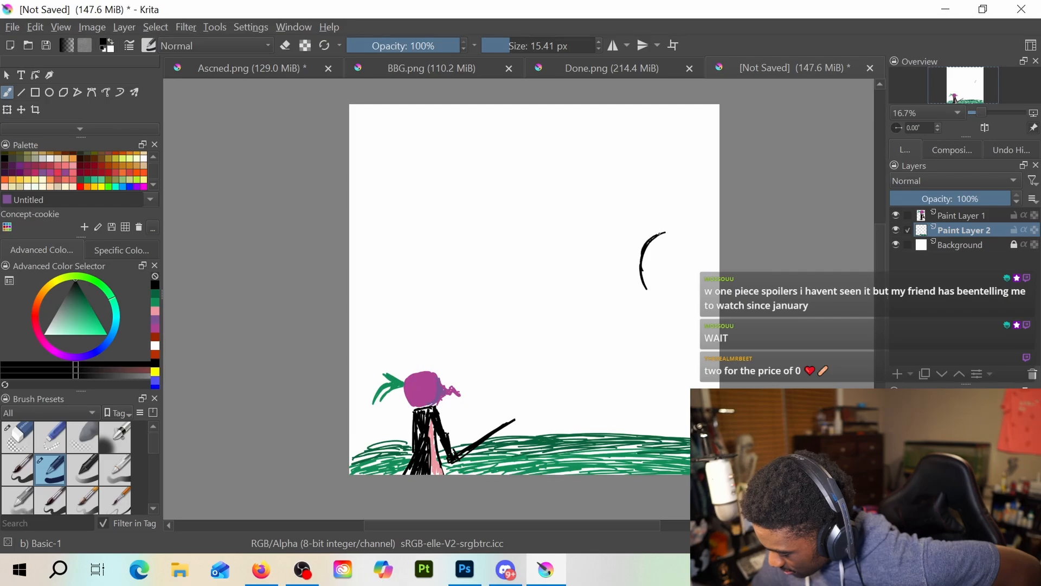
{"action": "left_click_drag", "start_coordinate": [694, 237], "coordinate": [648, 244]}
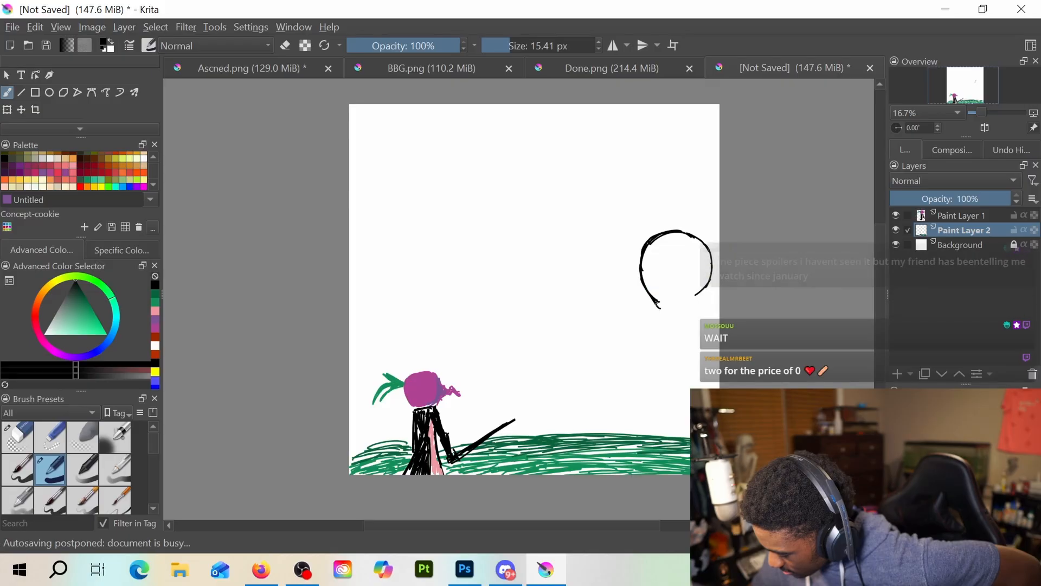
{"action": "left_click_drag", "start_coordinate": [659, 301], "coordinate": [673, 312]}
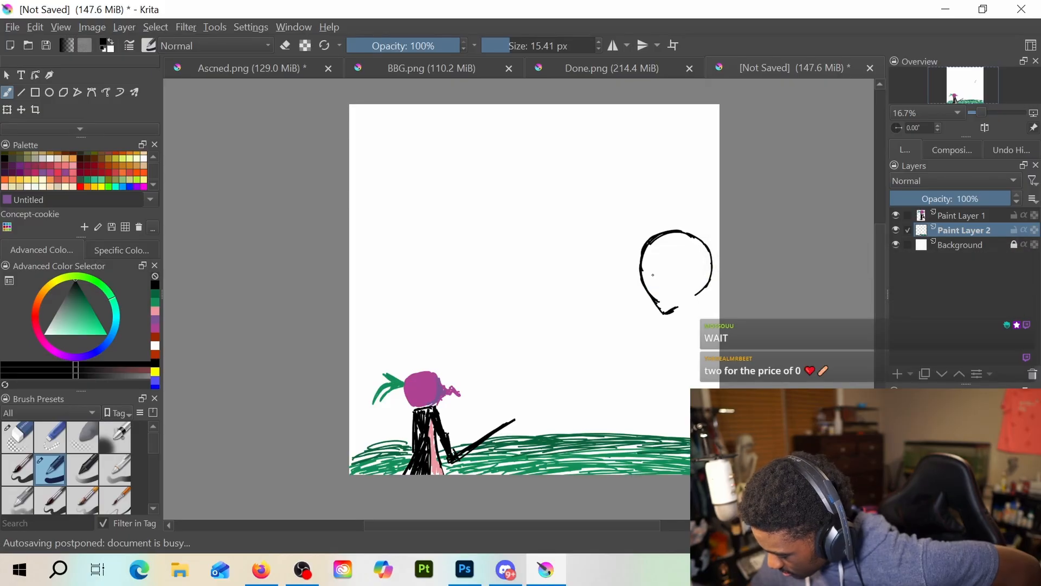
{"action": "key", "text": "e"}
{"action": "mouse_move", "coordinate": [673, 316]}
{"action": "left_mouse_down"}
{"action": "mouse_move", "coordinate": [646, 284]}
{"action": "mouse_move", "coordinate": [709, 284]}
{"action": "mouse_move", "coordinate": [709, 269]}
{"action": "left_mouse_up"}
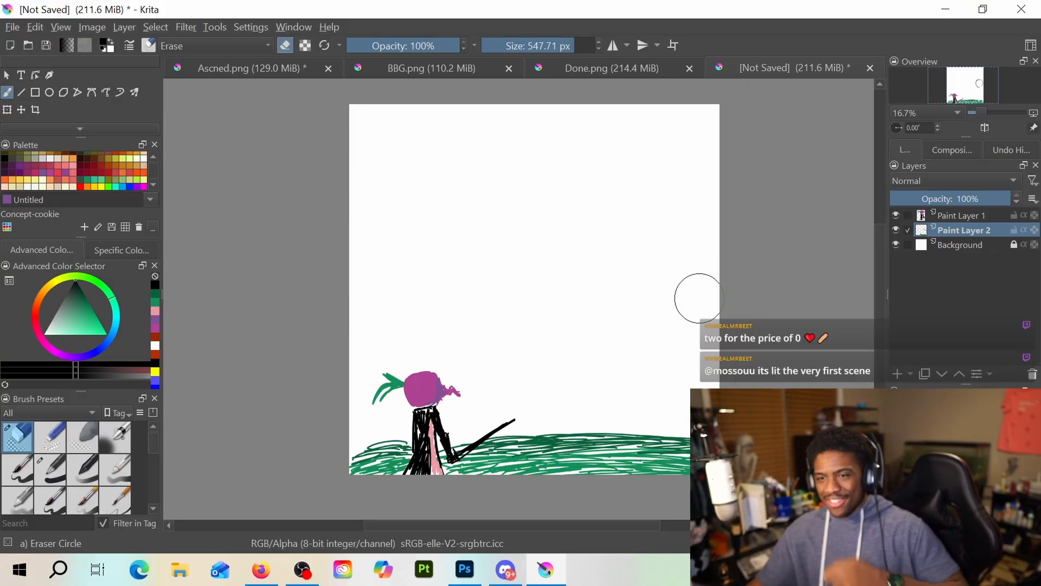
Sketch a huge head in black across the top of the canvas, with a domed crown, jagged pointed cheeks and a wide curved jaw
{"action": "key", "text": "e"}
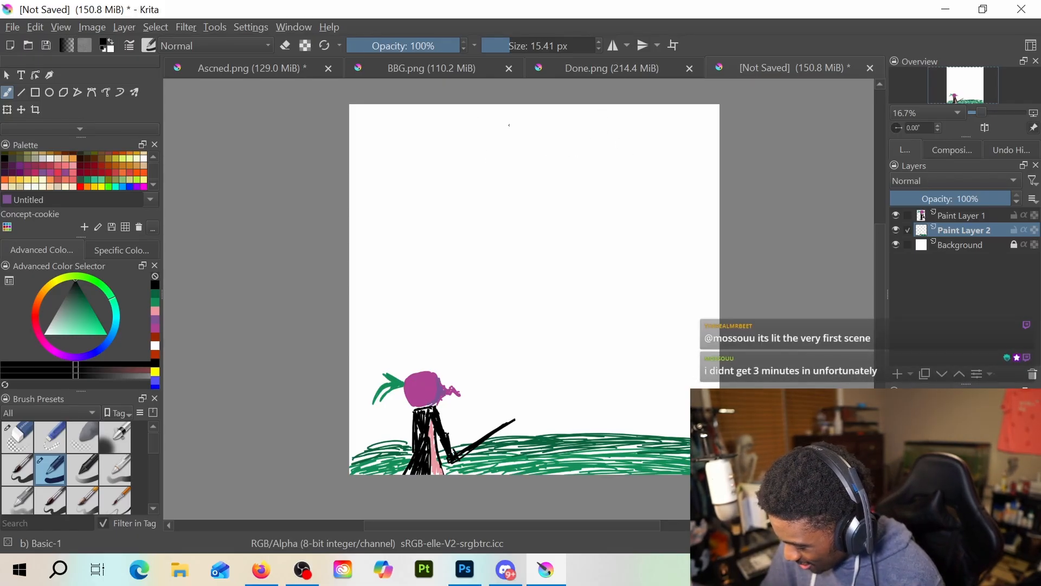
{"action": "left_click_drag", "start_coordinate": [526, 115], "coordinate": [497, 207]}
{"action": "mouse_move", "coordinate": [506, 126]}
{"action": "left_mouse_down"}
{"action": "mouse_move", "coordinate": [606, 119]}
{"action": "mouse_move", "coordinate": [575, 107]}
{"action": "mouse_move", "coordinate": [629, 131]}
{"action": "mouse_move", "coordinate": [640, 161]}
{"action": "mouse_move", "coordinate": [614, 204]}
{"action": "left_mouse_up"}
{"action": "mouse_move", "coordinate": [488, 160]}
{"action": "left_mouse_down"}
{"action": "mouse_move", "coordinate": [488, 204]}
{"action": "mouse_move", "coordinate": [486, 182]}
{"action": "mouse_move", "coordinate": [498, 220]}
{"action": "left_mouse_up"}
{"action": "left_click_drag", "start_coordinate": [488, 199], "coordinate": [503, 220]}
{"action": "mouse_move", "coordinate": [486, 159]}
{"action": "left_mouse_down"}
{"action": "mouse_move", "coordinate": [444, 221]}
{"action": "mouse_move", "coordinate": [476, 256]}
{"action": "mouse_move", "coordinate": [530, 273]}
{"action": "left_mouse_up"}
{"action": "mouse_move", "coordinate": [629, 134]}
{"action": "left_mouse_down"}
{"action": "mouse_move", "coordinate": [651, 185]}
{"action": "mouse_move", "coordinate": [674, 196]}
{"action": "mouse_move", "coordinate": [645, 241]}
{"action": "mouse_move", "coordinate": [662, 227]}
{"action": "mouse_move", "coordinate": [628, 250]}
{"action": "left_mouse_up"}
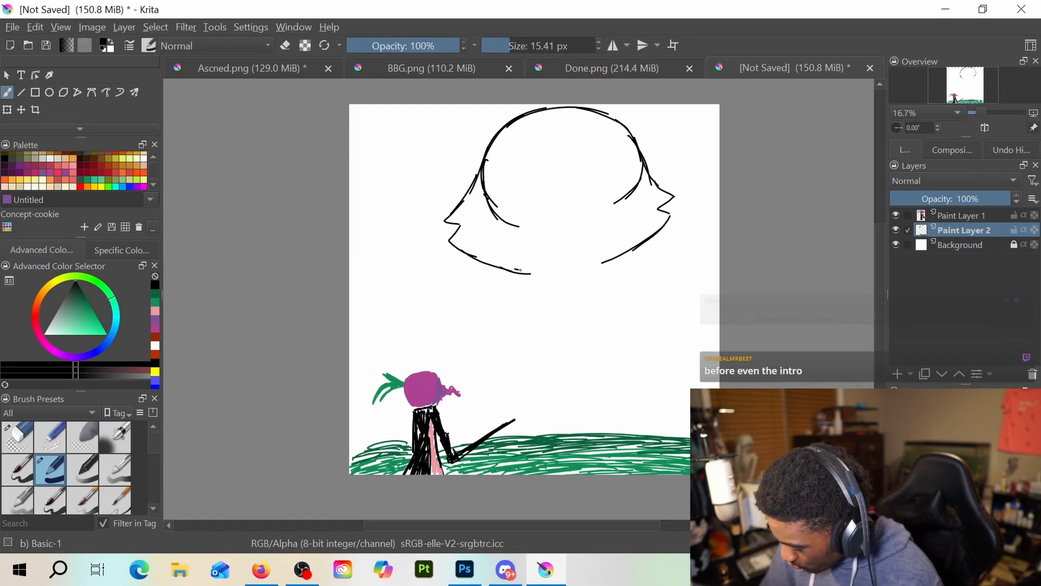
{"action": "mouse_move", "coordinate": [515, 270]}
{"action": "left_mouse_down"}
{"action": "mouse_move", "coordinate": [636, 249]}
{"action": "mouse_move", "coordinate": [676, 217]}
{"action": "left_mouse_up"}
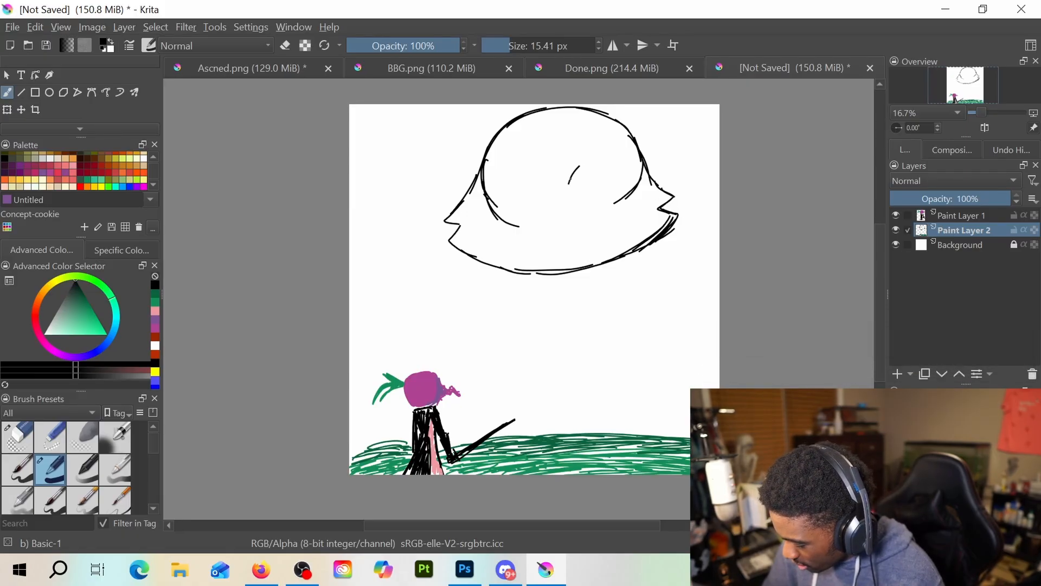
Draw two black-outlined eyes on the huge head, erasing the leftover construction lines where the left eye goes
{"action": "mouse_move", "coordinate": [580, 166]}
{"action": "left_mouse_down"}
{"action": "mouse_move", "coordinate": [607, 166]}
{"action": "mouse_move", "coordinate": [599, 199]}
{"action": "mouse_move", "coordinate": [581, 168]}
{"action": "mouse_move", "coordinate": [617, 172]}
{"action": "mouse_move", "coordinate": [607, 201]}
{"action": "left_mouse_up"}
{"action": "key", "text": "e"}
{"action": "key", "text": "e"}
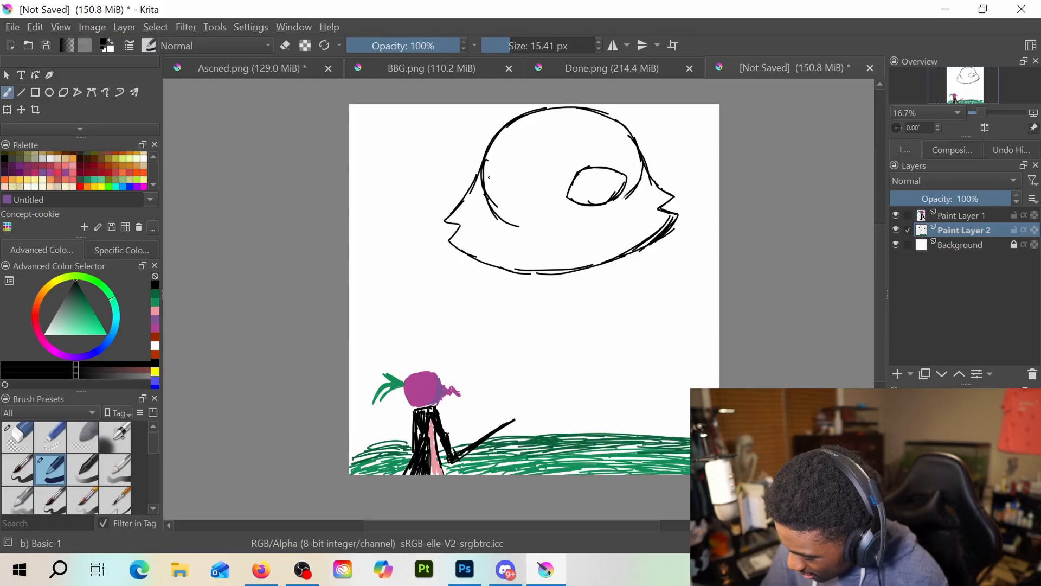
{"action": "mouse_move", "coordinate": [491, 183]}
{"action": "left_mouse_down"}
{"action": "mouse_move", "coordinate": [522, 179]}
{"action": "mouse_move", "coordinate": [483, 183]}
{"action": "mouse_move", "coordinate": [502, 223]}
{"action": "mouse_move", "coordinate": [525, 197]}
{"action": "left_mouse_up"}
{"action": "key", "text": "e"}
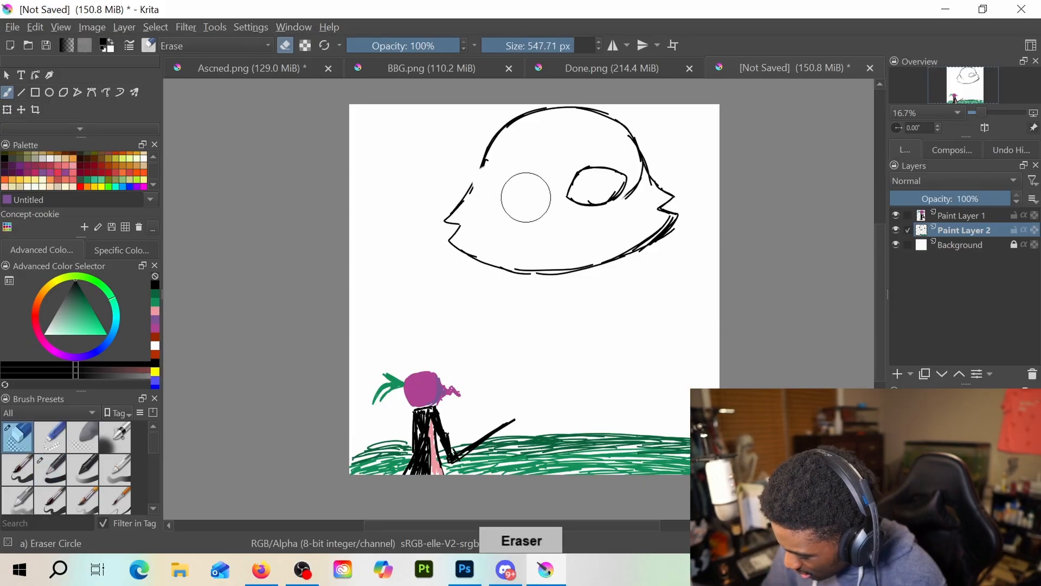
{"action": "key", "text": "e"}
{"action": "mouse_move", "coordinate": [482, 166]}
{"action": "left_mouse_down"}
{"action": "mouse_move", "coordinate": [466, 193]}
{"action": "mouse_move", "coordinate": [519, 178]}
{"action": "mouse_move", "coordinate": [484, 185]}
{"action": "mouse_move", "coordinate": [507, 210]}
{"action": "mouse_move", "coordinate": [535, 202]}
{"action": "mouse_move", "coordinate": [536, 189]}
{"action": "left_mouse_up"}
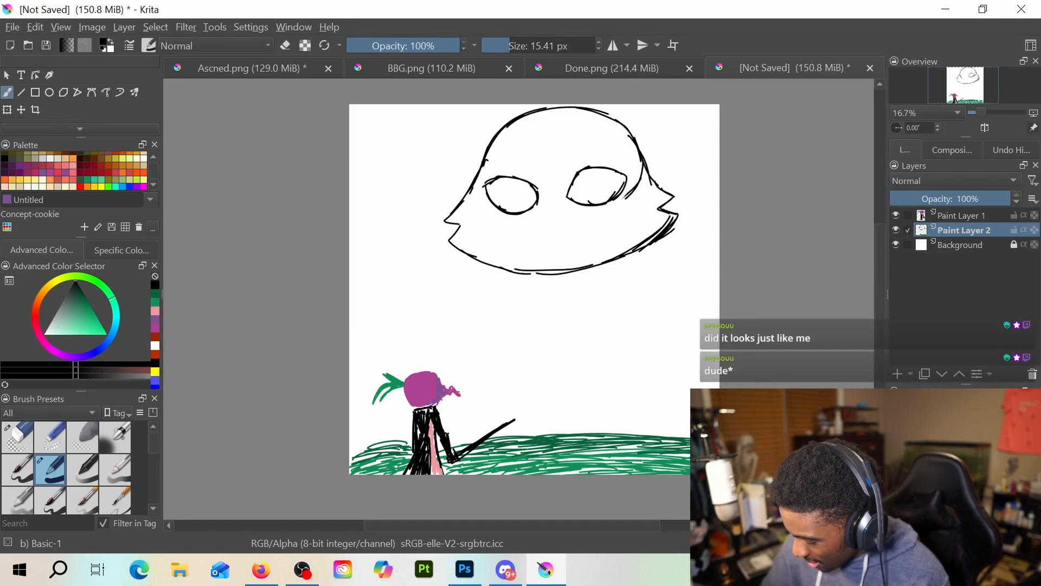
Outline a small rounded dark red iris inside the huge head's left eye, undoing the first attempt
{"action": "left_click", "coordinate": [156, 342]}
{"action": "mouse_move", "coordinate": [519, 179]}
{"action": "left_mouse_down"}
{"action": "mouse_move", "coordinate": [503, 187]}
{"action": "mouse_move", "coordinate": [507, 207]}
{"action": "mouse_move", "coordinate": [526, 195]}
{"action": "mouse_move", "coordinate": [509, 202]}
{"action": "left_mouse_up"}
{"action": "key", "text": "ctrl+z"}
{"action": "key", "text": "ctrl+z"}
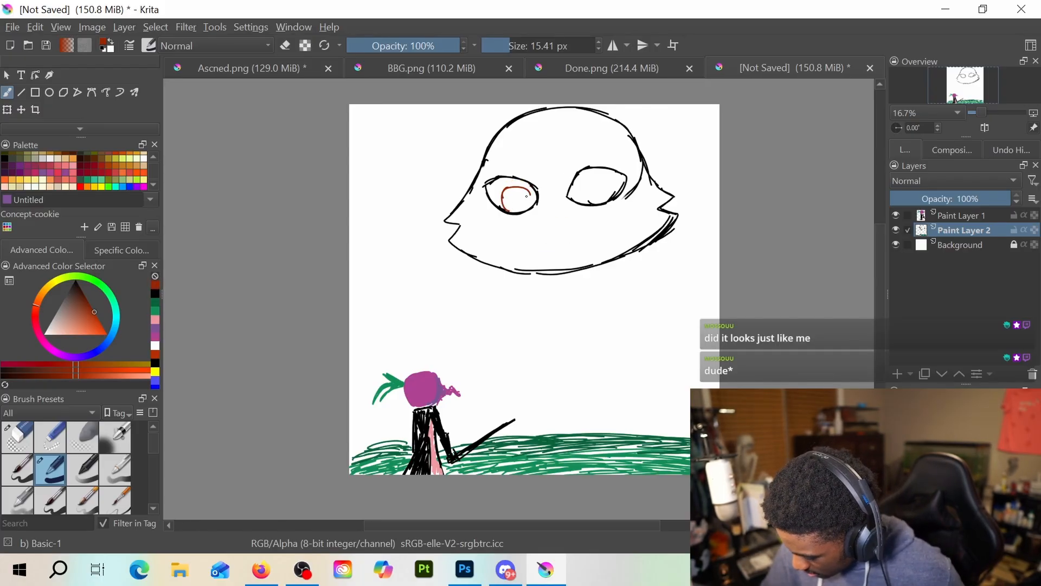
{"action": "left_click", "coordinate": [528, 195], "text": "ctrl"}
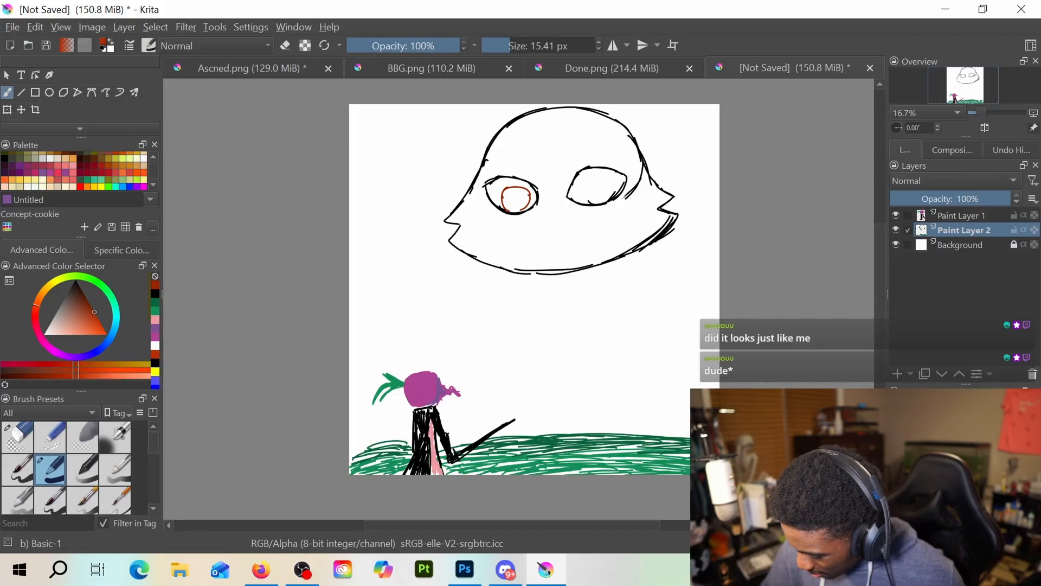
Undo the dark red iris strokes inside the huge head's left eye, including a repeated attempt at the outline
{"action": "key", "text": "ctrl+z"}
{"action": "key", "text": "ctrl+z"}
{"action": "key", "text": "ctrl+z"}
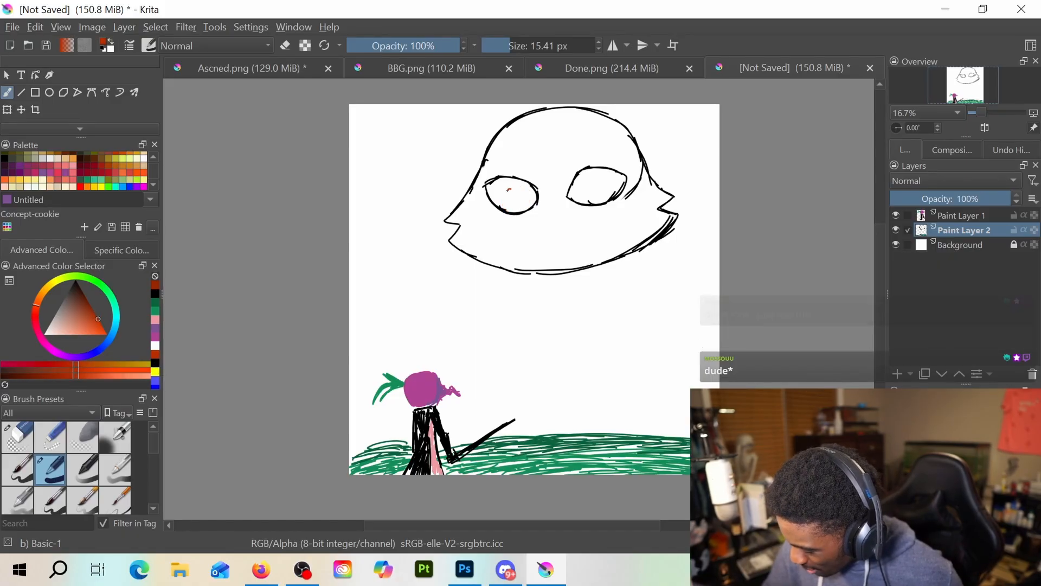
{"action": "left_click_drag", "start_coordinate": [508, 209], "coordinate": [524, 190]}
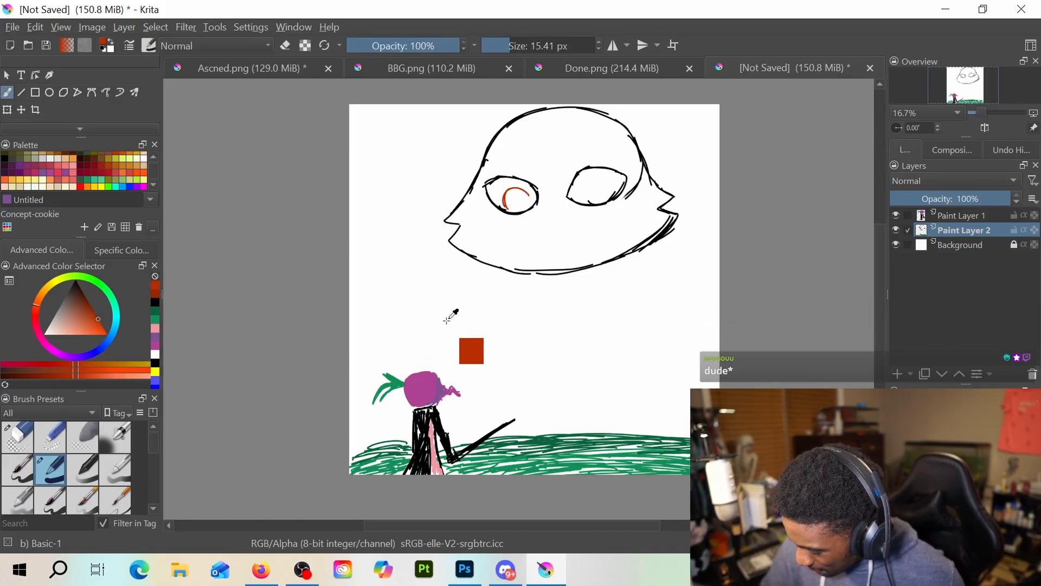
{"action": "key", "text": "ctrl+z"}
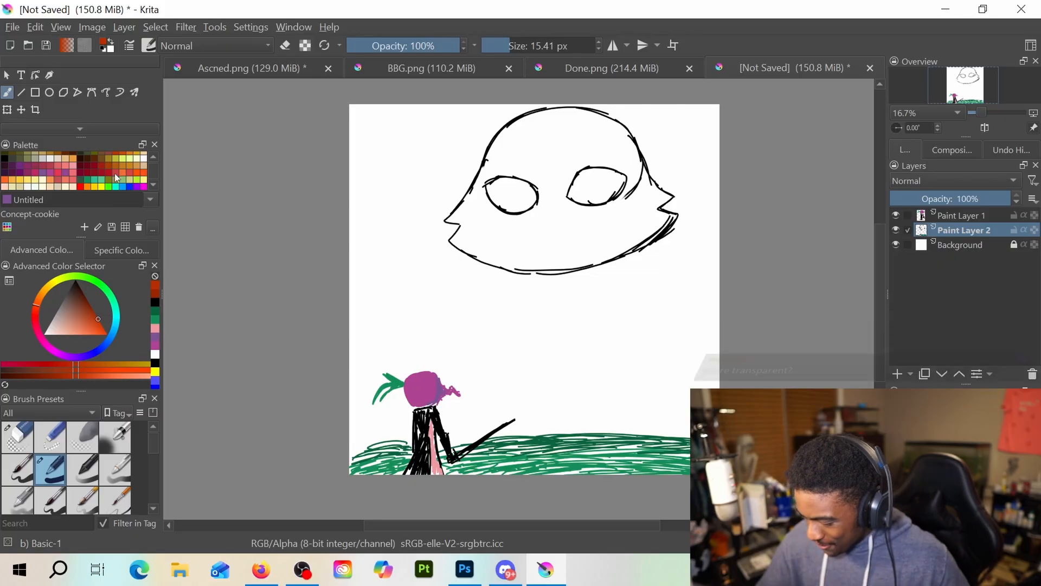
Draw bright red concentric ring irises in both of the huge head's eyes, with a small black dot pupil in each
{"action": "left_click", "coordinate": [81, 187]}
{"action": "left_click_drag", "start_coordinate": [514, 191], "coordinate": [512, 211]}
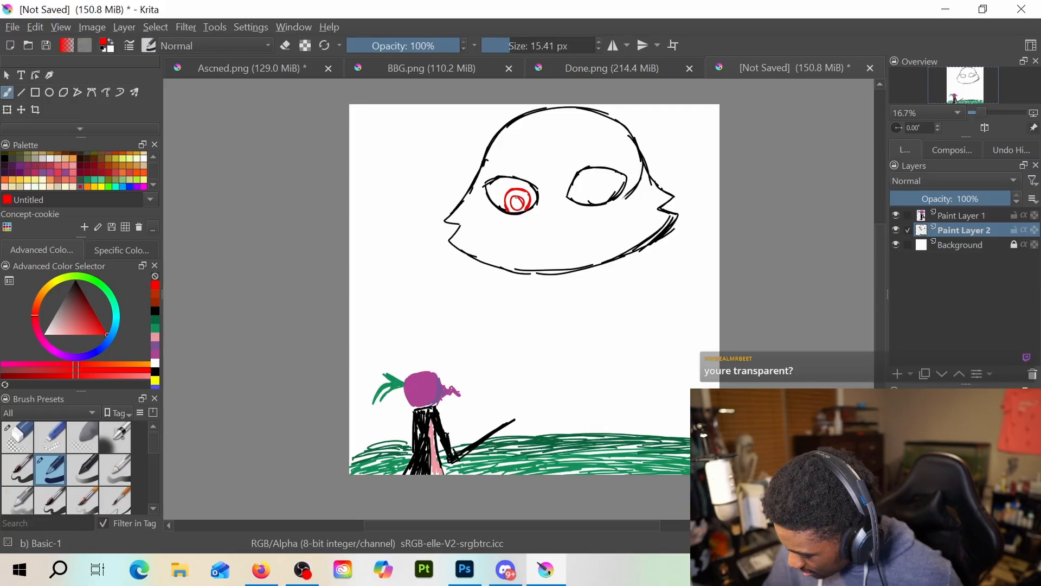
{"action": "left_click_drag", "start_coordinate": [595, 181], "coordinate": [597, 205]}
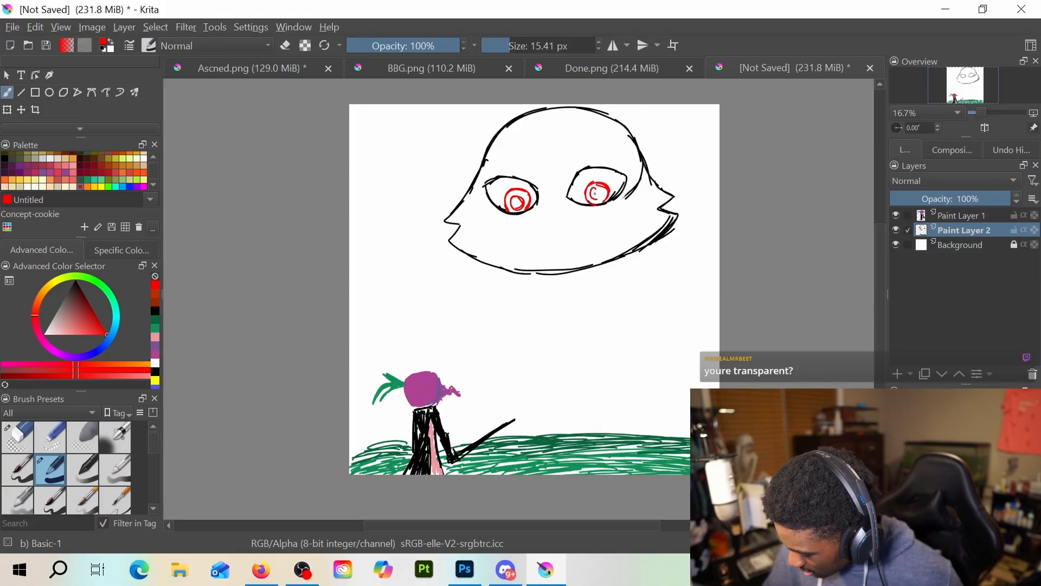
{"action": "left_click", "coordinate": [155, 371]}
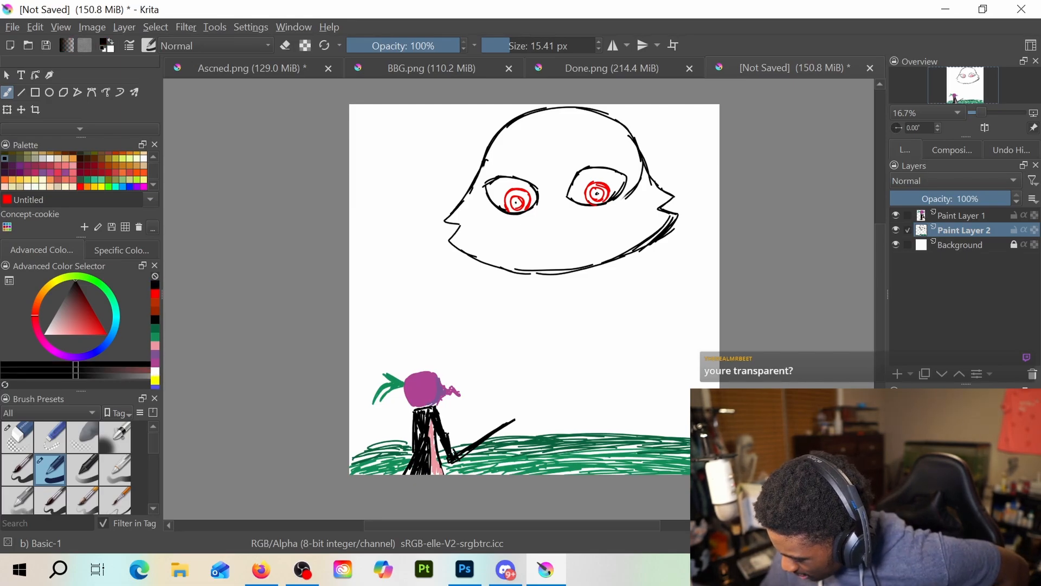
{"action": "left_click", "coordinate": [517, 203]}
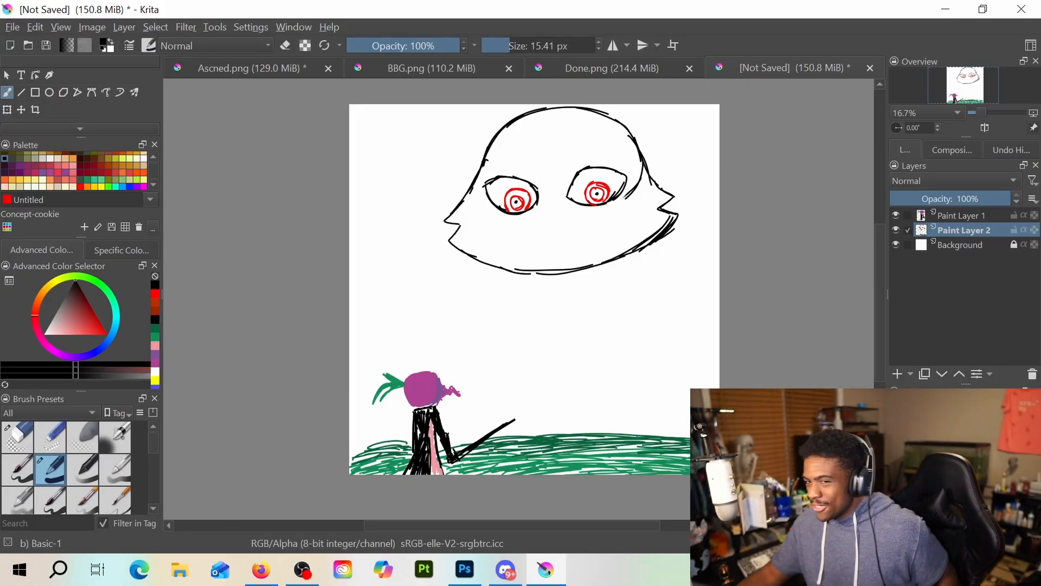
Draw two thin black body lines flaring from the huge head's jaw down to the grass
{"action": "key", "text": "alt+Tab"}
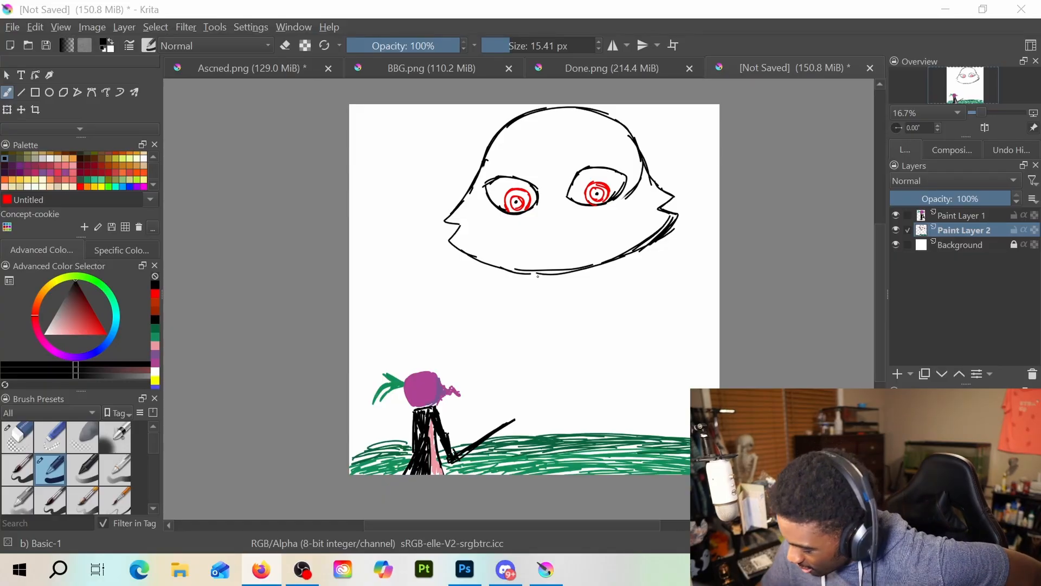
{"action": "left_click_drag", "start_coordinate": [527, 275], "coordinate": [509, 397]}
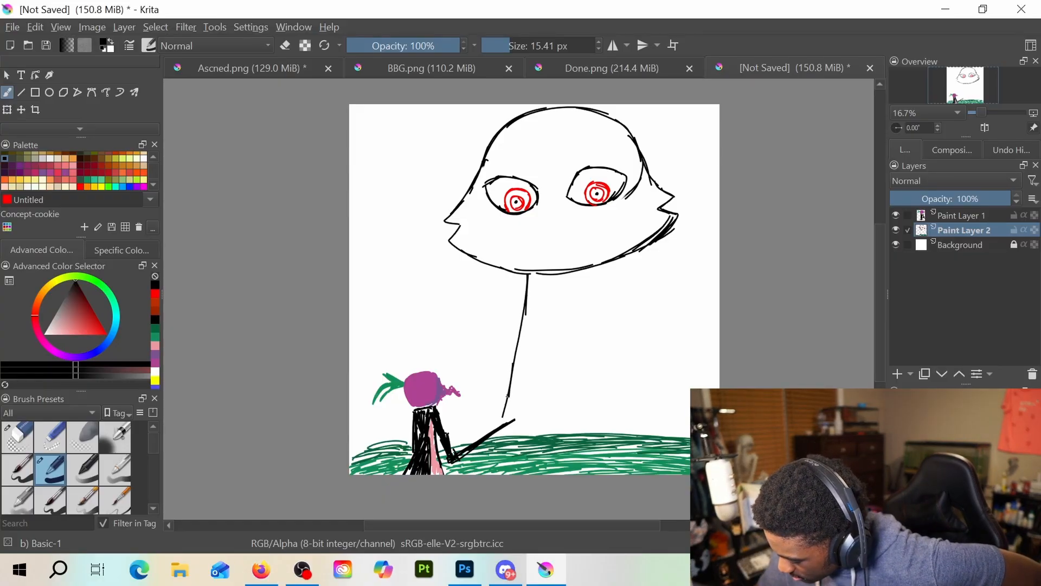
{"action": "left_click_drag", "start_coordinate": [628, 317], "coordinate": [654, 399]}
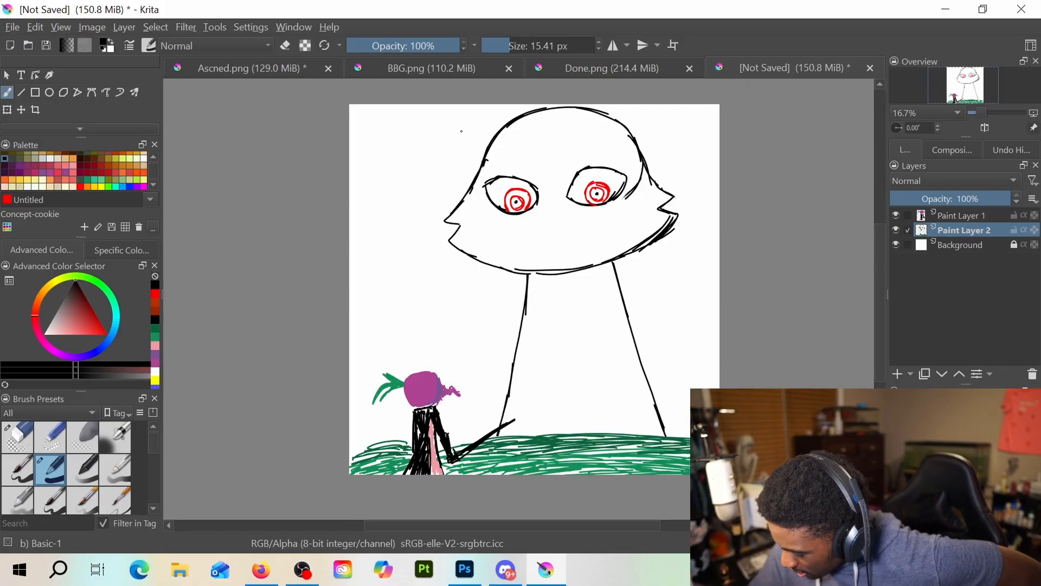
Draw a wide curved black hat brim across the huge head's forehead and erase the crown lines above it
{"action": "mouse_move", "coordinate": [407, 105]}
{"action": "left_mouse_down"}
{"action": "mouse_move", "coordinate": [562, 131]}
{"action": "mouse_move", "coordinate": [673, 124]}
{"action": "mouse_move", "coordinate": [720, 112]}
{"action": "left_mouse_up"}
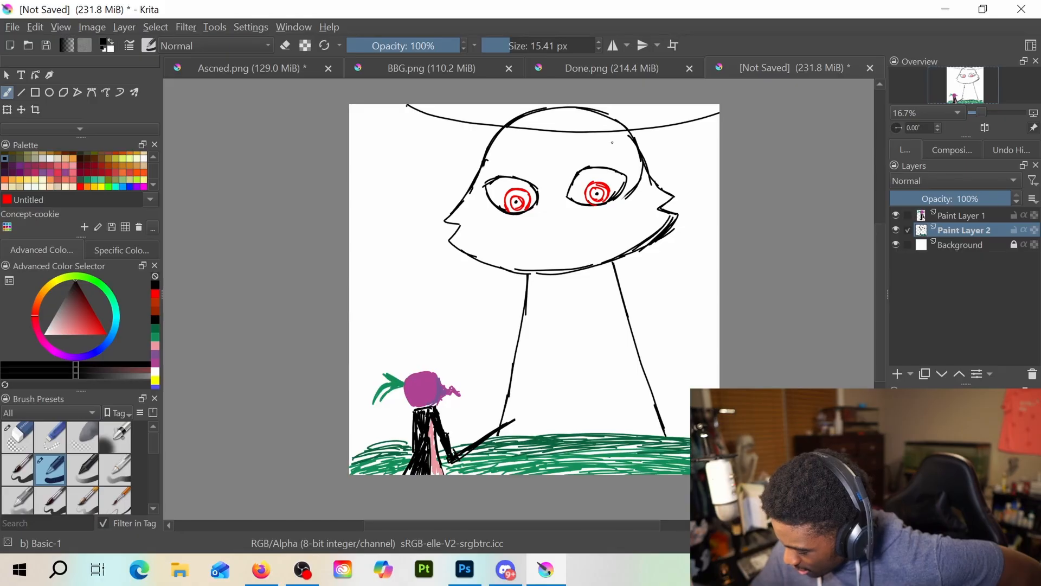
{"action": "key", "text": "e"}
{"action": "mouse_move", "coordinate": [530, 116]}
{"action": "left_mouse_down"}
{"action": "mouse_move", "coordinate": [615, 104]}
{"action": "mouse_move", "coordinate": [595, 109]}
{"action": "mouse_move", "coordinate": [644, 116]}
{"action": "mouse_move", "coordinate": [508, 113]}
{"action": "mouse_move", "coordinate": [623, 128]}
{"action": "mouse_move", "coordinate": [606, 131]}
{"action": "mouse_move", "coordinate": [692, 117]}
{"action": "left_mouse_up"}
{"action": "key", "text": "e"}
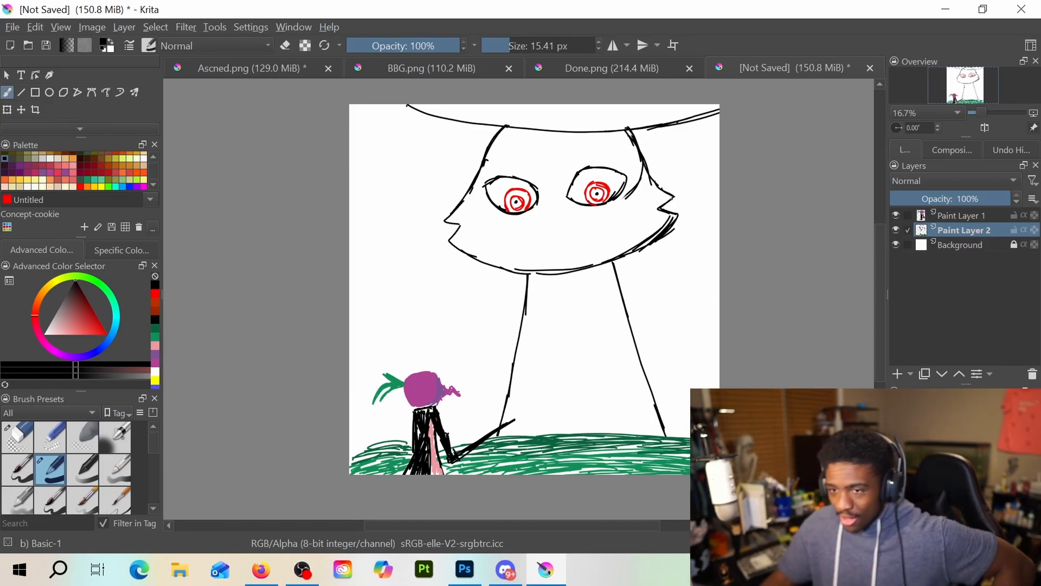
{"action": "scroll", "coordinate": [98, 93], "scroll_direction": "down", "scroll_amount": 2}
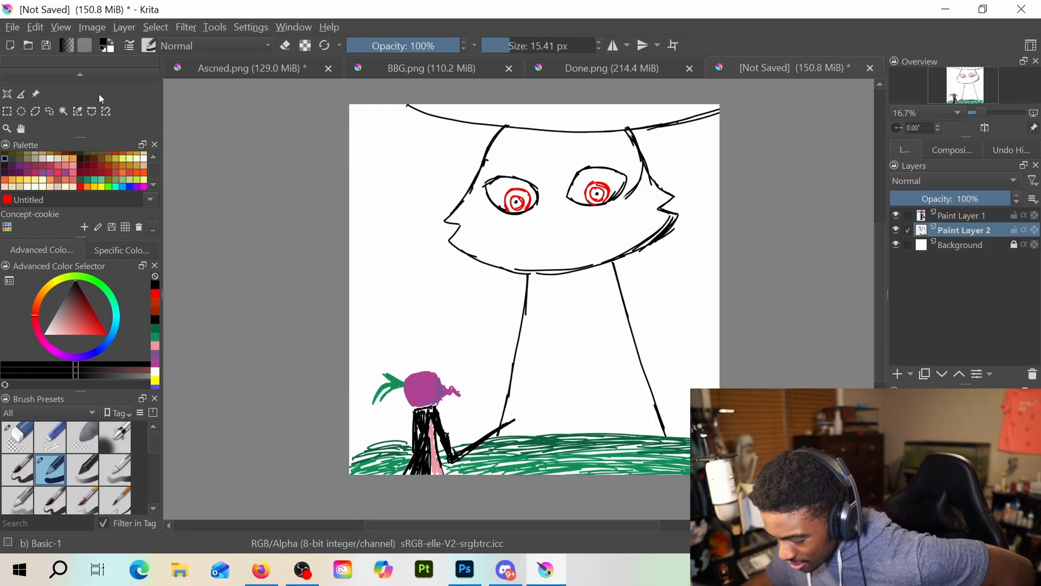
{"action": "left_click", "coordinate": [22, 109]}
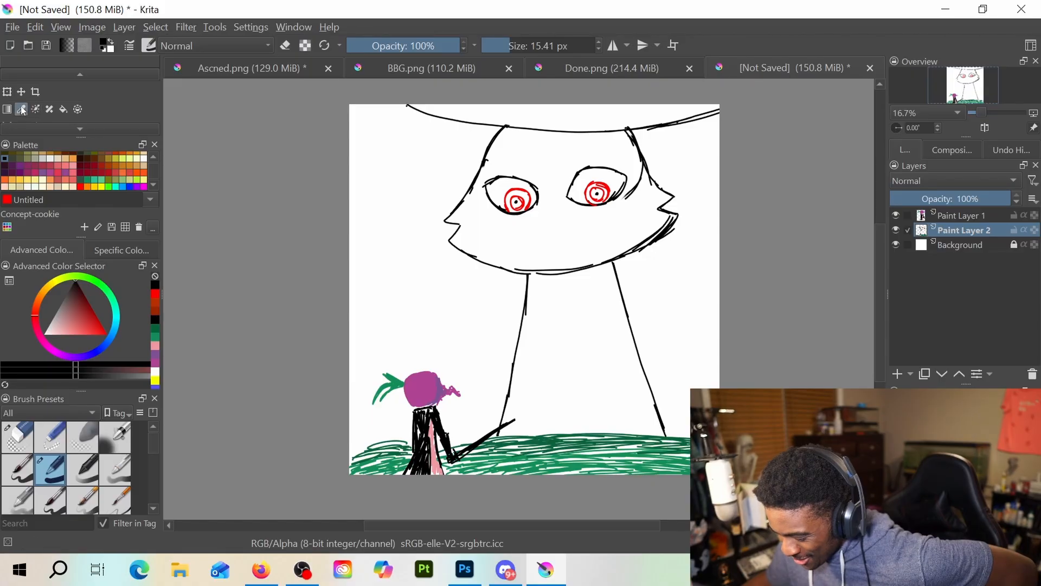
{"action": "scroll", "coordinate": [63, 109], "scroll_direction": "up", "scroll_amount": 2}
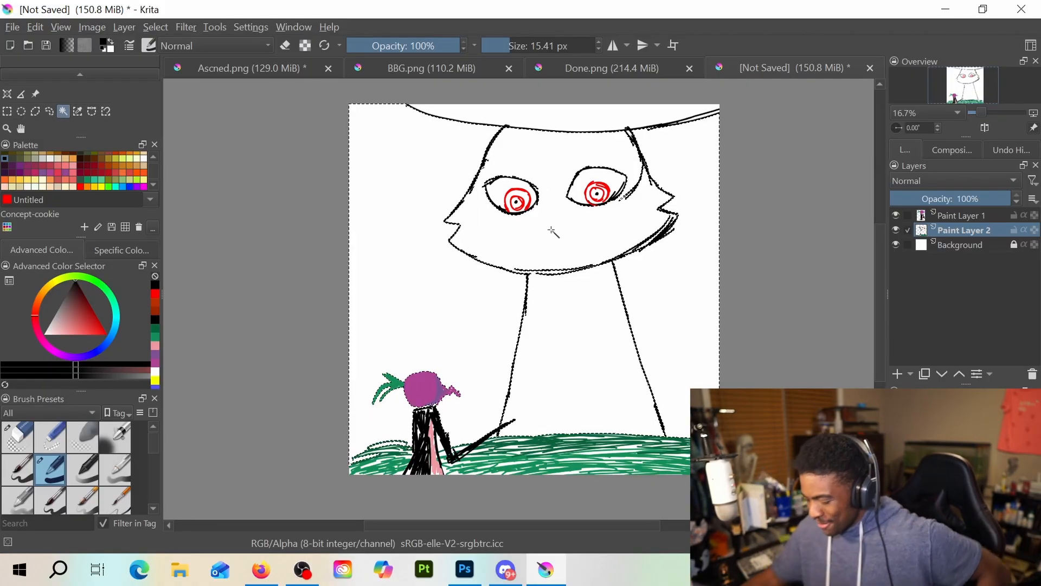
{"action": "scroll", "coordinate": [551, 210], "scroll_direction": "up", "scroll_amount": 1}
{"action": "left_click_drag", "start_coordinate": [551, 210], "coordinate": [553, 268]}
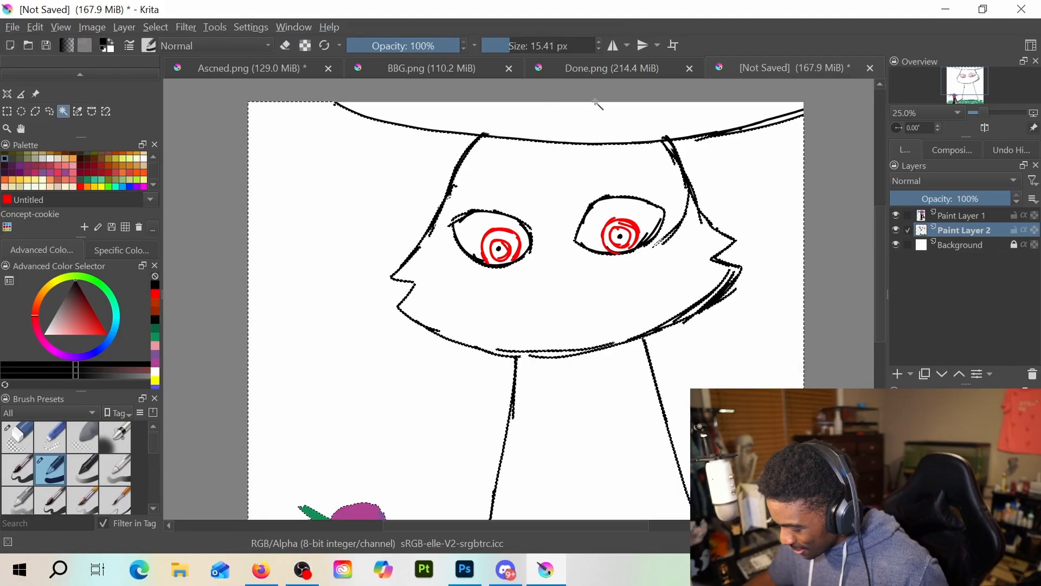
{"action": "left_click", "coordinate": [603, 118]}
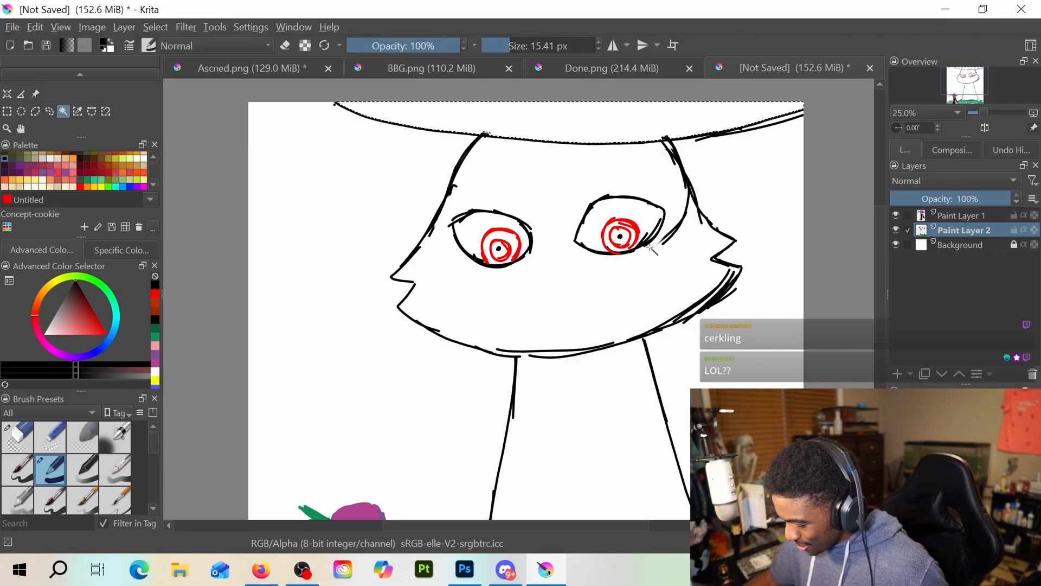
{"action": "scroll", "coordinate": [651, 247], "scroll_direction": "down", "scroll_amount": 2}
{"action": "scroll", "coordinate": [651, 247], "scroll_direction": "up", "scroll_amount": 2}
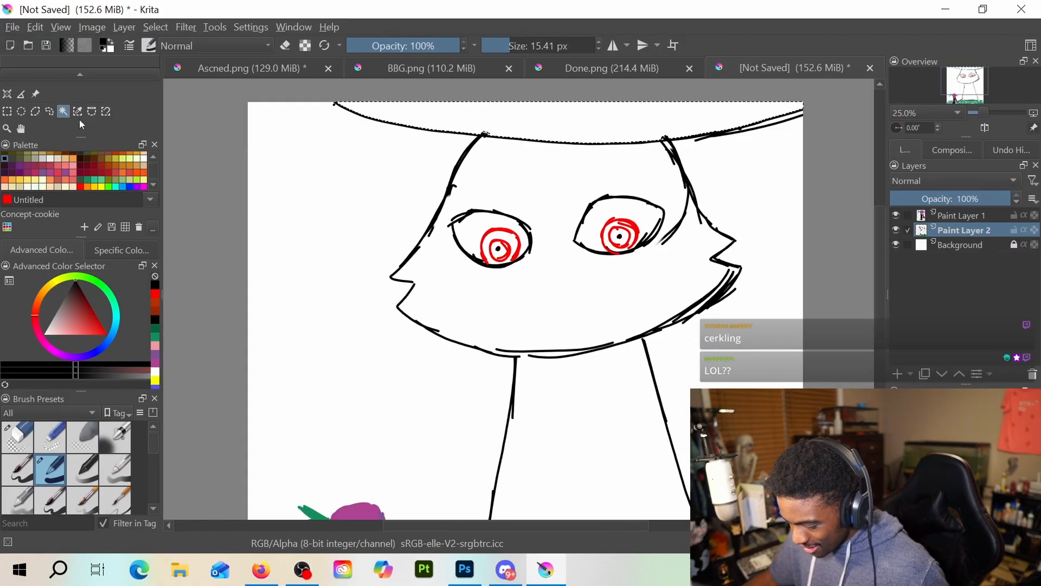
{"action": "scroll", "coordinate": [19, 108], "scroll_direction": "up", "scroll_amount": 3}
{"action": "key", "text": "b"}
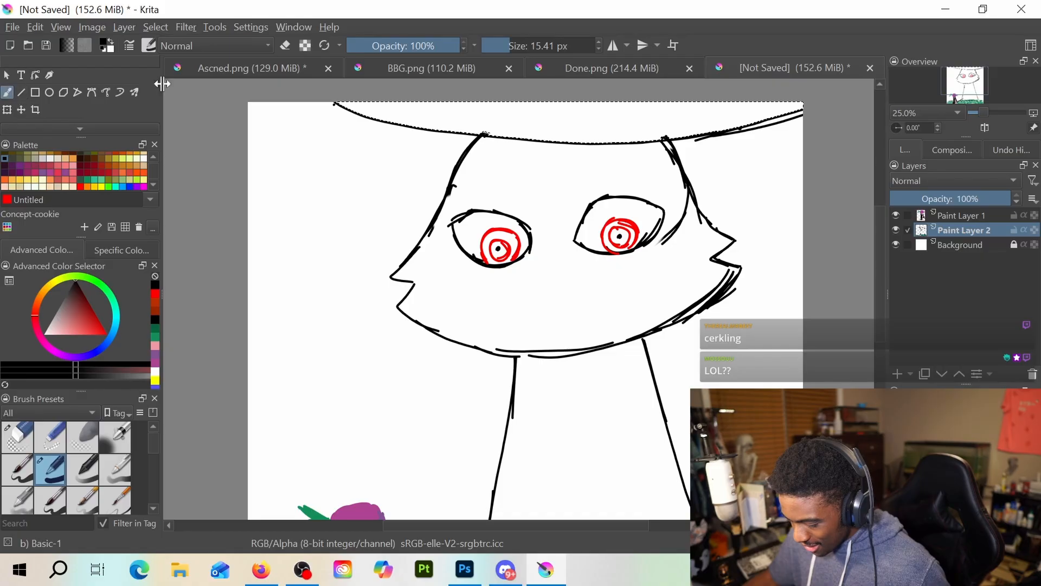
{"action": "key", "text": "ctrl+shift+a"}
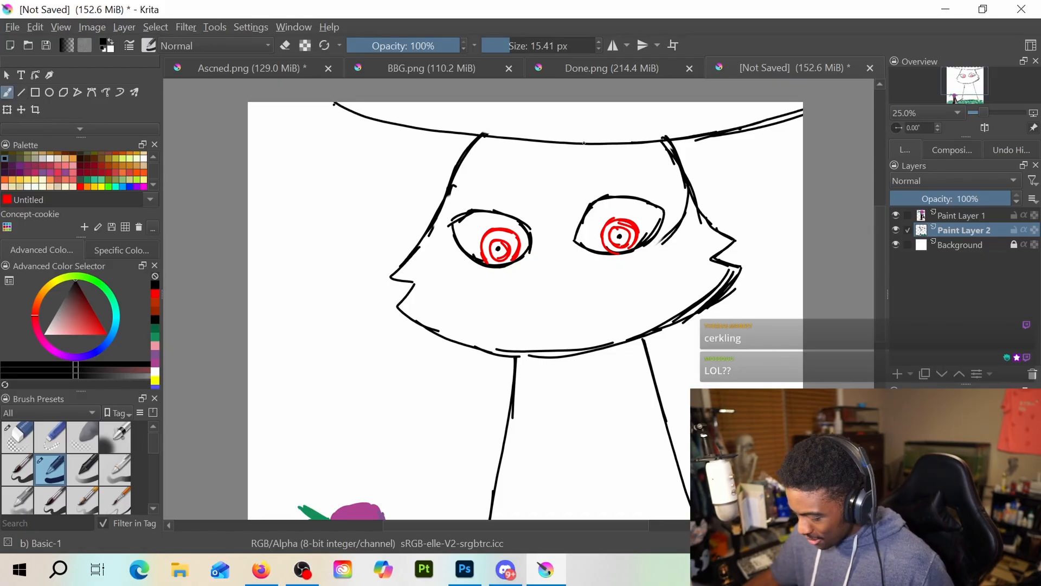
Fill the hat area above the brim line solid black with a 145.80 px brush
{"action": "left_click", "coordinate": [542, 45]}
{"action": "mouse_move", "coordinate": [546, 115]}
{"action": "left_mouse_down"}
{"action": "mouse_move", "coordinate": [344, 89]}
{"action": "mouse_move", "coordinate": [381, 104]}
{"action": "mouse_move", "coordinate": [336, 91]}
{"action": "mouse_move", "coordinate": [462, 122]}
{"action": "mouse_move", "coordinate": [654, 126]}
{"action": "mouse_move", "coordinate": [474, 116]}
{"action": "mouse_move", "coordinate": [701, 103]}
{"action": "mouse_move", "coordinate": [609, 117]}
{"action": "mouse_move", "coordinate": [807, 86]}
{"action": "mouse_move", "coordinate": [683, 127]}
{"action": "mouse_move", "coordinate": [830, 92]}
{"action": "mouse_move", "coordinate": [718, 125]}
{"action": "mouse_move", "coordinate": [518, 131]}
{"action": "mouse_move", "coordinate": [383, 89]}
{"action": "mouse_move", "coordinate": [511, 117]}
{"action": "mouse_move", "coordinate": [352, 94]}
{"action": "mouse_move", "coordinate": [358, 105]}
{"action": "mouse_move", "coordinate": [594, 132]}
{"action": "mouse_move", "coordinate": [789, 116]}
{"action": "left_mouse_up"}
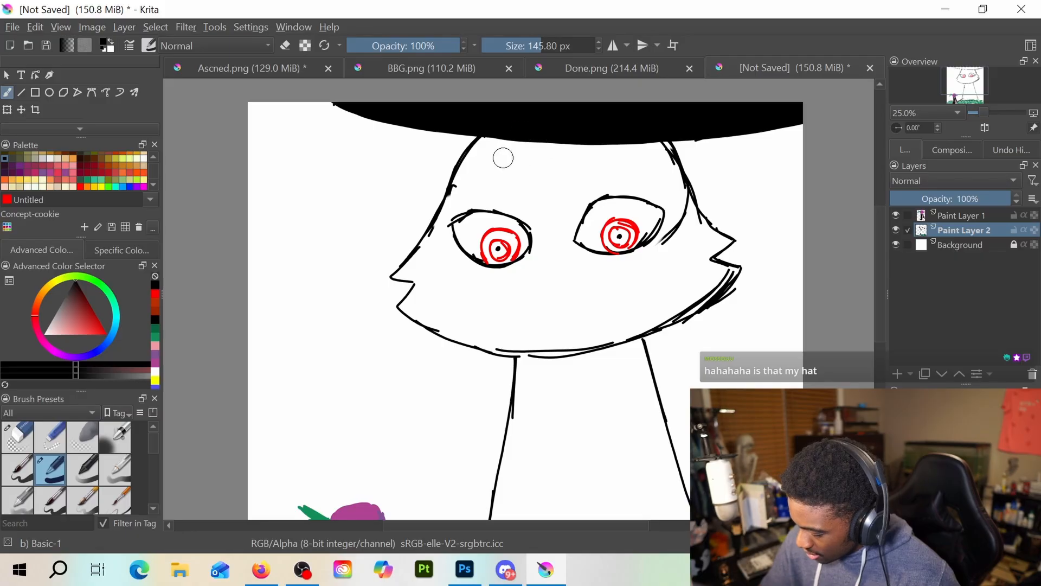
Try painting a thick black fringe hanging from the hat over the forehead and between the eyes, and undo it
{"action": "mouse_move", "coordinate": [540, 142]}
{"action": "left_mouse_down"}
{"action": "mouse_move", "coordinate": [546, 228]}
{"action": "mouse_move", "coordinate": [570, 171]}
{"action": "mouse_move", "coordinate": [559, 251]}
{"action": "mouse_move", "coordinate": [613, 136]}
{"action": "mouse_move", "coordinate": [577, 186]}
{"action": "mouse_move", "coordinate": [596, 152]}
{"action": "mouse_move", "coordinate": [650, 131]}
{"action": "mouse_move", "coordinate": [577, 193]}
{"action": "mouse_move", "coordinate": [565, 216]}
{"action": "mouse_move", "coordinate": [607, 169]}
{"action": "mouse_move", "coordinate": [565, 234]}
{"action": "mouse_move", "coordinate": [625, 156]}
{"action": "mouse_move", "coordinate": [652, 140]}
{"action": "mouse_move", "coordinate": [594, 195]}
{"action": "mouse_move", "coordinate": [654, 141]}
{"action": "left_mouse_up"}
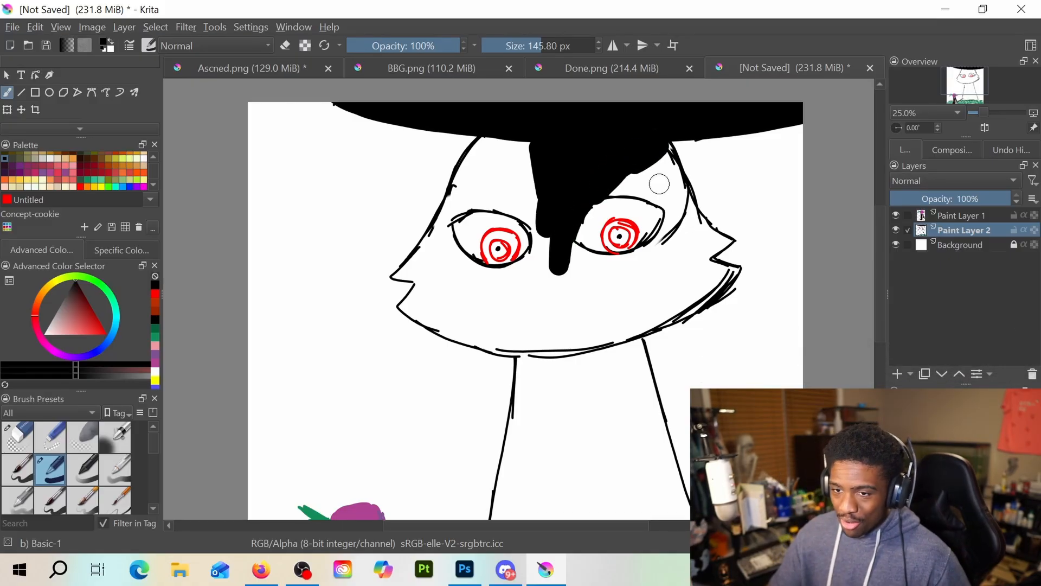
{"action": "left_click", "coordinate": [496, 141]}
{"action": "left_click_drag", "start_coordinate": [496, 142], "coordinate": [408, 125]}
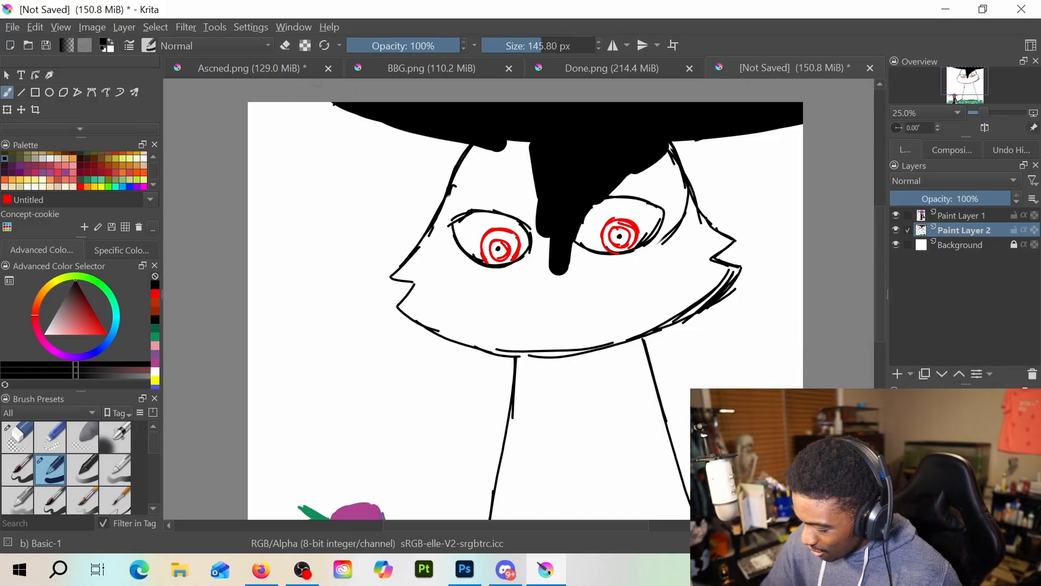
{"action": "mouse_move", "coordinate": [310, 90]}
{"action": "left_mouse_down"}
{"action": "mouse_move", "coordinate": [390, 123]}
{"action": "mouse_move", "coordinate": [501, 137]}
{"action": "mouse_move", "coordinate": [603, 130]}
{"action": "mouse_move", "coordinate": [516, 142]}
{"action": "mouse_move", "coordinate": [527, 144]}
{"action": "mouse_move", "coordinate": [472, 171]}
{"action": "mouse_move", "coordinate": [486, 147]}
{"action": "mouse_move", "coordinate": [463, 196]}
{"action": "left_mouse_up"}
{"action": "mouse_move", "coordinate": [547, 142]}
{"action": "left_mouse_down"}
{"action": "mouse_move", "coordinate": [478, 185]}
{"action": "mouse_move", "coordinate": [542, 168]}
{"action": "left_mouse_up"}
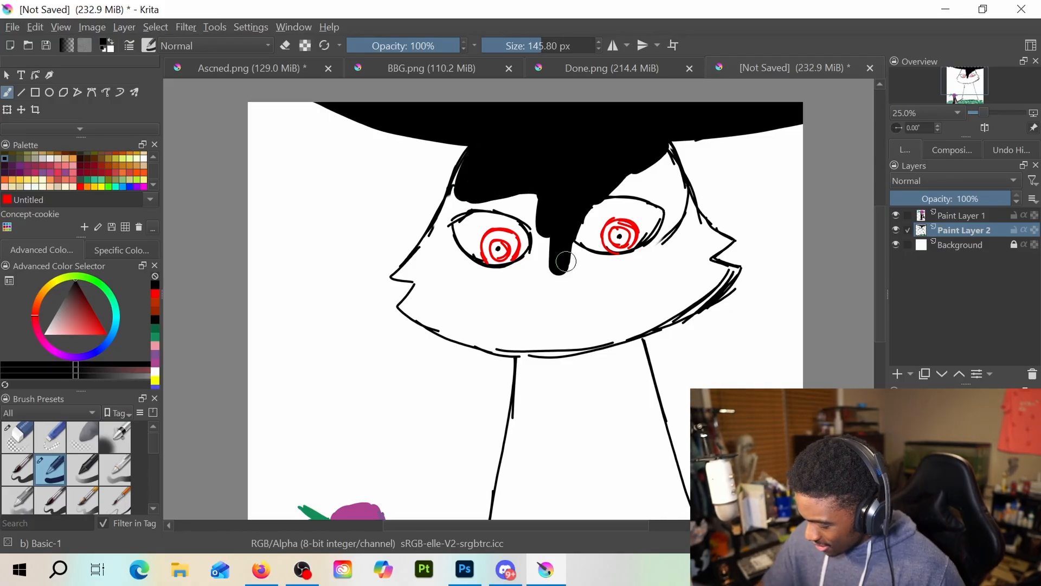
{"action": "key", "text": "ctrl+z"}
{"action": "key", "text": "ctrl+z"}
{"action": "key", "text": "ctrl+z"}
{"action": "key", "text": "ctrl+z"}
{"action": "key", "text": "ctrl+z"}
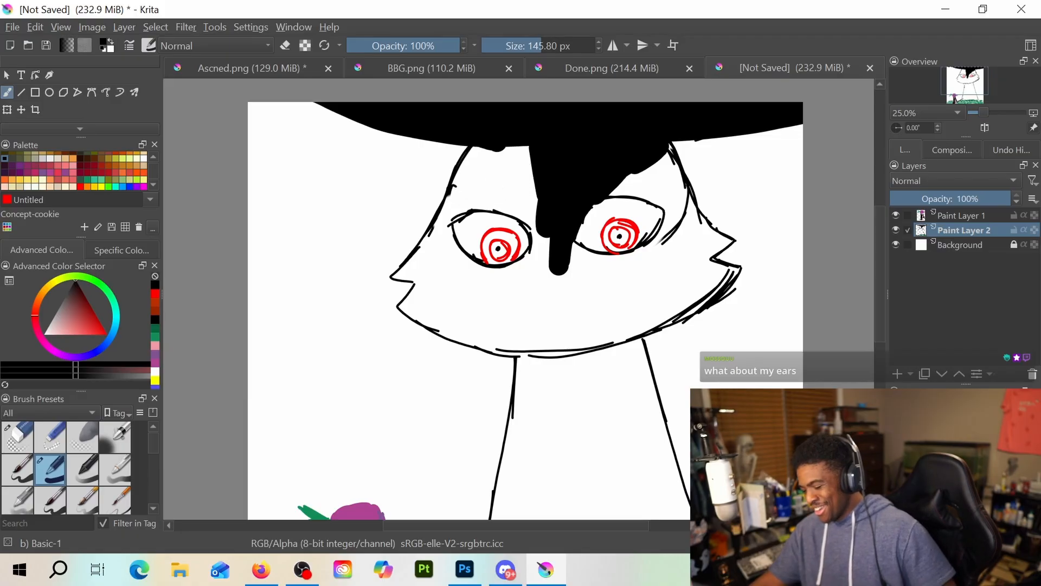
{"action": "key", "text": "ctrl+z"}
{"action": "key", "text": "ctrl+z"}
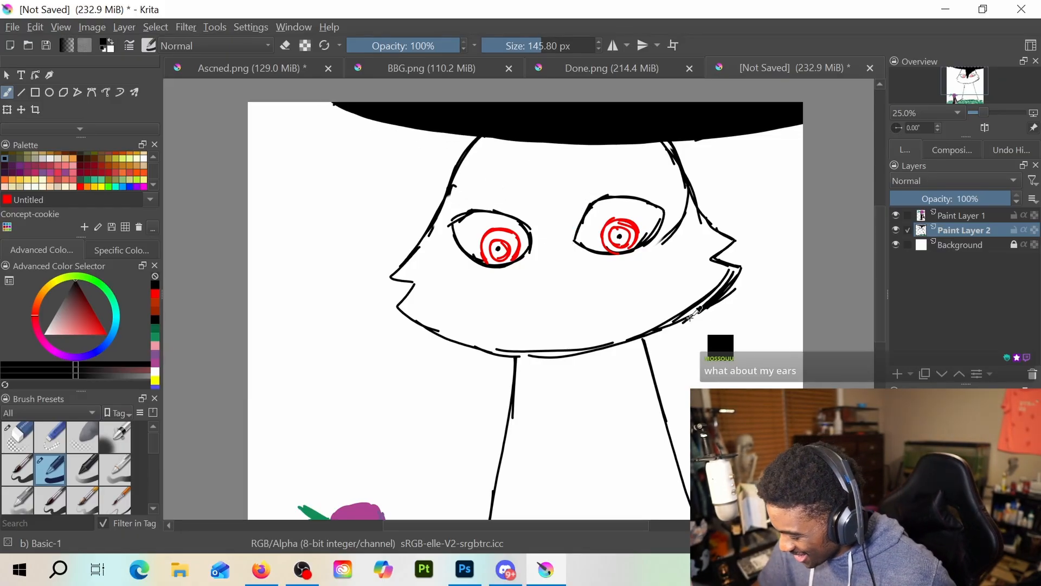
Fill the huge figure's flared body solid black from the jaw down to the grass
{"action": "left_click_drag", "start_coordinate": [551, 308], "coordinate": [556, 518]}
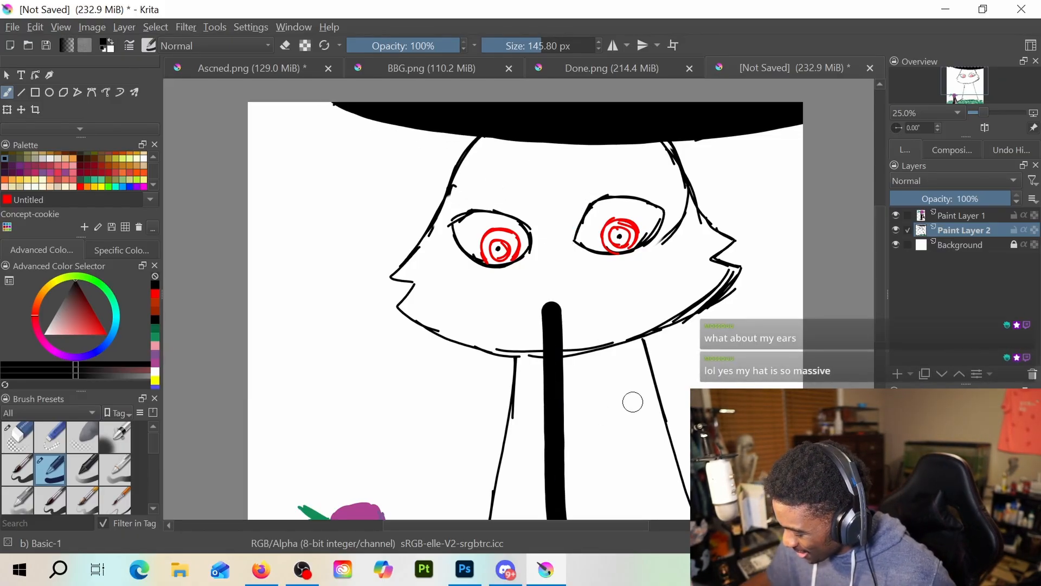
{"action": "left_click_drag", "start_coordinate": [617, 380], "coordinate": [597, 235]}
{"action": "mouse_move", "coordinate": [537, 201]}
{"action": "left_mouse_down"}
{"action": "mouse_move", "coordinate": [556, 426]}
{"action": "mouse_move", "coordinate": [550, 185]}
{"action": "mouse_move", "coordinate": [576, 399]}
{"action": "mouse_move", "coordinate": [581, 209]}
{"action": "mouse_move", "coordinate": [616, 427]}
{"action": "mouse_move", "coordinate": [595, 180]}
{"action": "mouse_move", "coordinate": [631, 373]}
{"action": "mouse_move", "coordinate": [616, 318]}
{"action": "mouse_move", "coordinate": [594, 181]}
{"action": "mouse_move", "coordinate": [643, 373]}
{"action": "mouse_move", "coordinate": [623, 413]}
{"action": "mouse_move", "coordinate": [654, 437]}
{"action": "mouse_move", "coordinate": [547, 427]}
{"action": "mouse_move", "coordinate": [662, 429]}
{"action": "mouse_move", "coordinate": [553, 435]}
{"action": "mouse_move", "coordinate": [653, 432]}
{"action": "mouse_move", "coordinate": [580, 438]}
{"action": "mouse_move", "coordinate": [653, 440]}
{"action": "mouse_move", "coordinate": [501, 435]}
{"action": "mouse_move", "coordinate": [524, 237]}
{"action": "mouse_move", "coordinate": [526, 429]}
{"action": "mouse_move", "coordinate": [512, 207]}
{"action": "mouse_move", "coordinate": [491, 344]}
{"action": "mouse_move", "coordinate": [504, 207]}
{"action": "mouse_move", "coordinate": [456, 451]}
{"action": "mouse_move", "coordinate": [497, 346]}
{"action": "mouse_move", "coordinate": [481, 441]}
{"action": "mouse_move", "coordinate": [530, 427]}
{"action": "mouse_move", "coordinate": [461, 444]}
{"action": "mouse_move", "coordinate": [671, 436]}
{"action": "mouse_move", "coordinate": [584, 430]}
{"action": "mouse_move", "coordinate": [558, 400]}
{"action": "mouse_move", "coordinate": [516, 401]}
{"action": "mouse_move", "coordinate": [570, 341]}
{"action": "mouse_move", "coordinate": [609, 324]}
{"action": "mouse_move", "coordinate": [605, 184]}
{"action": "mouse_move", "coordinate": [668, 454]}
{"action": "left_mouse_up"}
{"action": "mouse_move", "coordinate": [615, 220]}
{"action": "left_mouse_down"}
{"action": "mouse_move", "coordinate": [681, 432]}
{"action": "mouse_move", "coordinate": [625, 286]}
{"action": "left_mouse_up"}
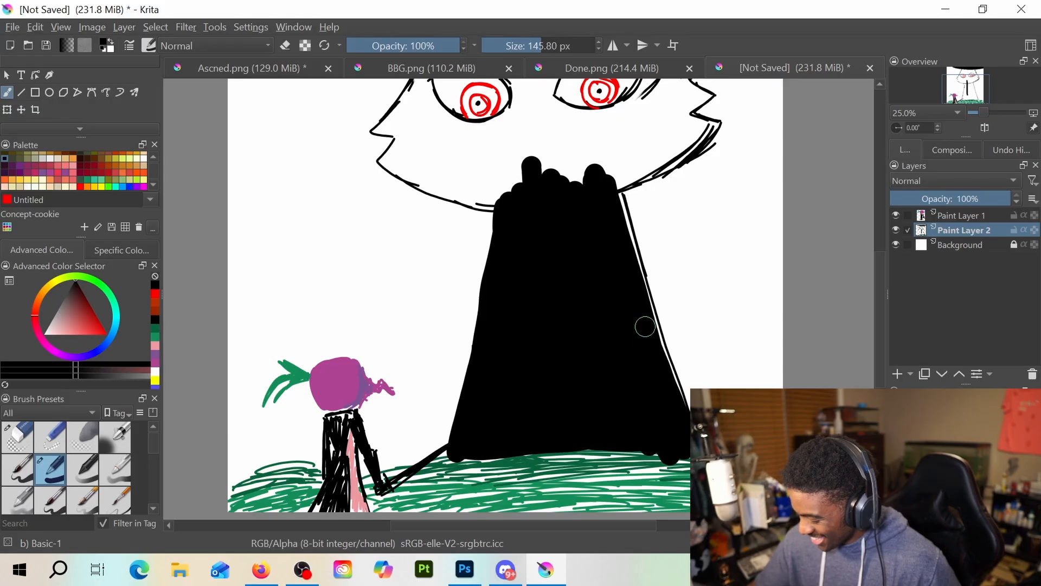
{"action": "mouse_move", "coordinate": [645, 321]}
{"action": "left_mouse_down"}
{"action": "mouse_move", "coordinate": [668, 403]}
{"action": "mouse_move", "coordinate": [612, 173]}
{"action": "mouse_move", "coordinate": [560, 372]}
{"action": "left_mouse_up"}
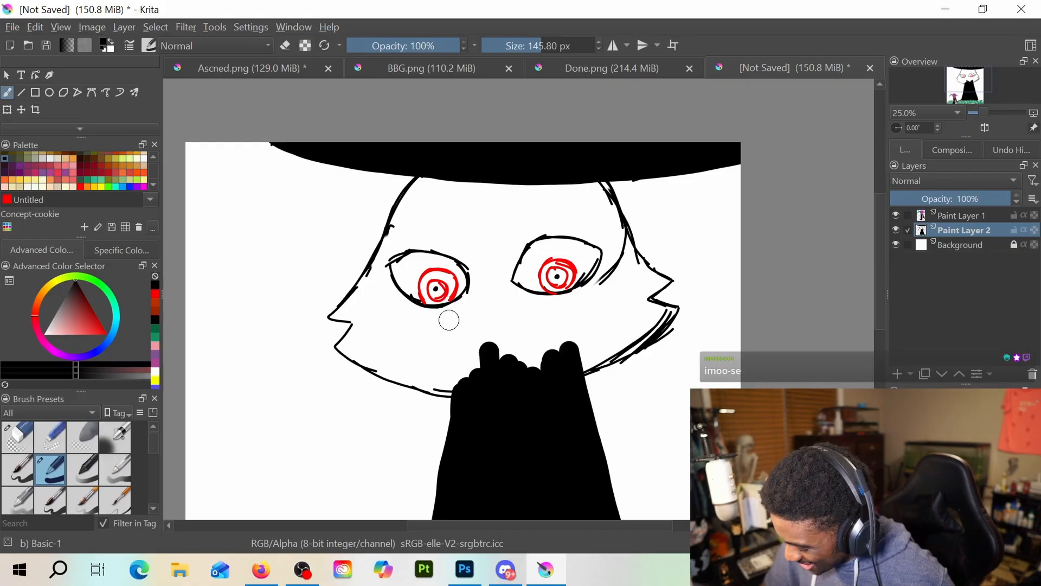
Paint a thick black band along the huge head's lower jaw, from cheek to cheek and merging with the body
{"action": "mouse_move", "coordinate": [348, 345]}
{"action": "left_mouse_down"}
{"action": "mouse_move", "coordinate": [498, 368]}
{"action": "mouse_move", "coordinate": [528, 346]}
{"action": "mouse_move", "coordinate": [503, 353]}
{"action": "mouse_move", "coordinate": [608, 325]}
{"action": "mouse_move", "coordinate": [545, 366]}
{"action": "mouse_move", "coordinate": [635, 324]}
{"action": "mouse_move", "coordinate": [568, 368]}
{"action": "mouse_move", "coordinate": [652, 328]}
{"action": "mouse_move", "coordinate": [620, 350]}
{"action": "mouse_move", "coordinate": [667, 313]}
{"action": "mouse_move", "coordinate": [602, 314]}
{"action": "mouse_move", "coordinate": [651, 312]}
{"action": "left_mouse_up"}
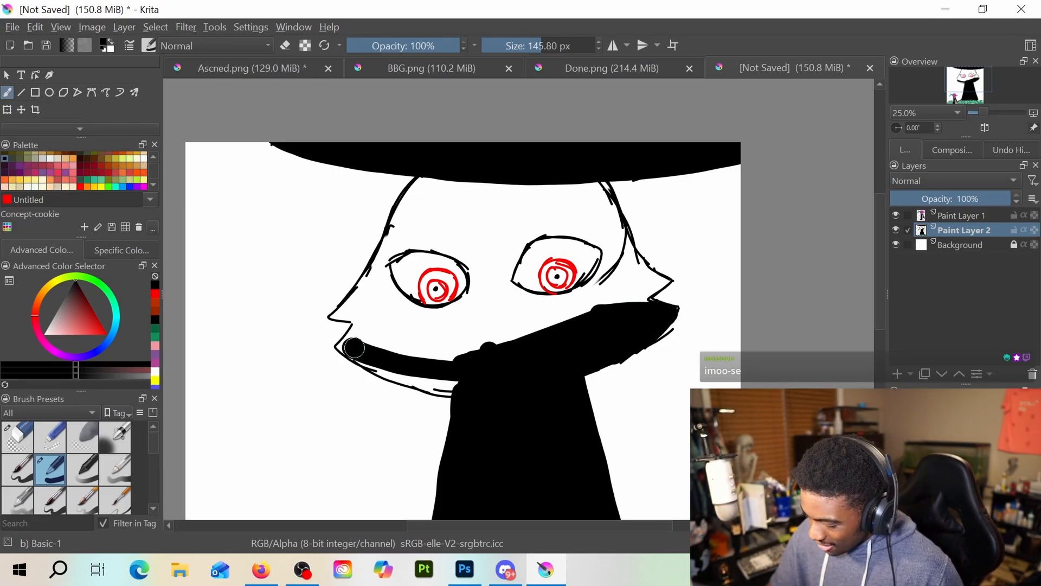
{"action": "left_click_drag", "start_coordinate": [353, 347], "coordinate": [447, 378]}
{"action": "mouse_move", "coordinate": [361, 351]}
{"action": "left_mouse_down"}
{"action": "mouse_move", "coordinate": [464, 383]}
{"action": "mouse_move", "coordinate": [361, 348]}
{"action": "mouse_move", "coordinate": [394, 367]}
{"action": "left_mouse_up"}
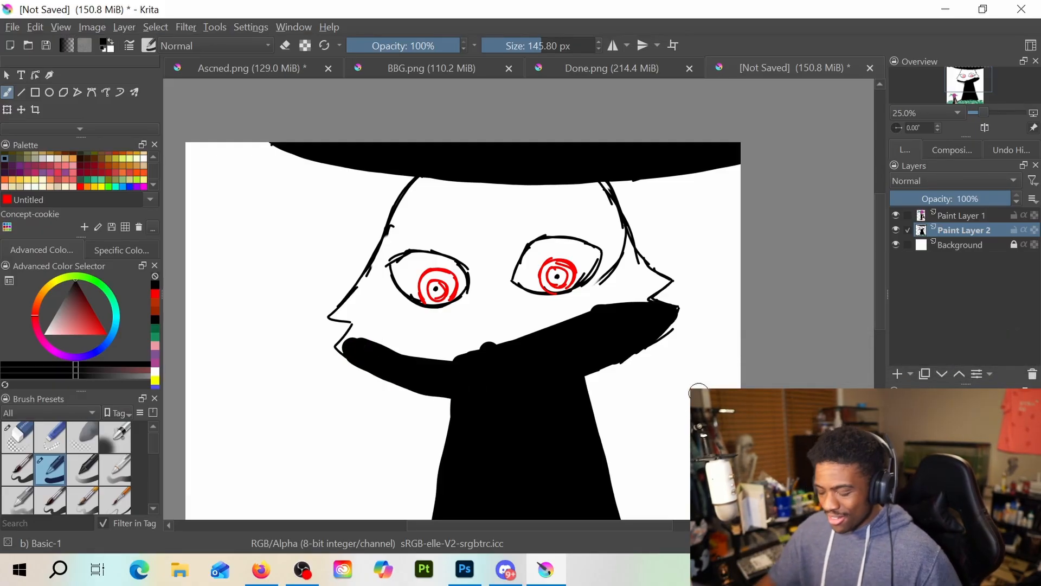
Paint a narrow vertical black stripe between the eyes from the hat to the jaw band, using a 32.95 px brush
{"action": "left_click", "coordinate": [524, 46]}
{"action": "mouse_move", "coordinate": [487, 345]}
{"action": "left_mouse_down"}
{"action": "mouse_move", "coordinate": [488, 255]}
{"action": "mouse_move", "coordinate": [485, 343]}
{"action": "left_mouse_up"}
{"action": "mouse_move", "coordinate": [486, 184]}
{"action": "left_mouse_down"}
{"action": "mouse_move", "coordinate": [488, 316]}
{"action": "mouse_move", "coordinate": [491, 180]}
{"action": "left_mouse_up"}
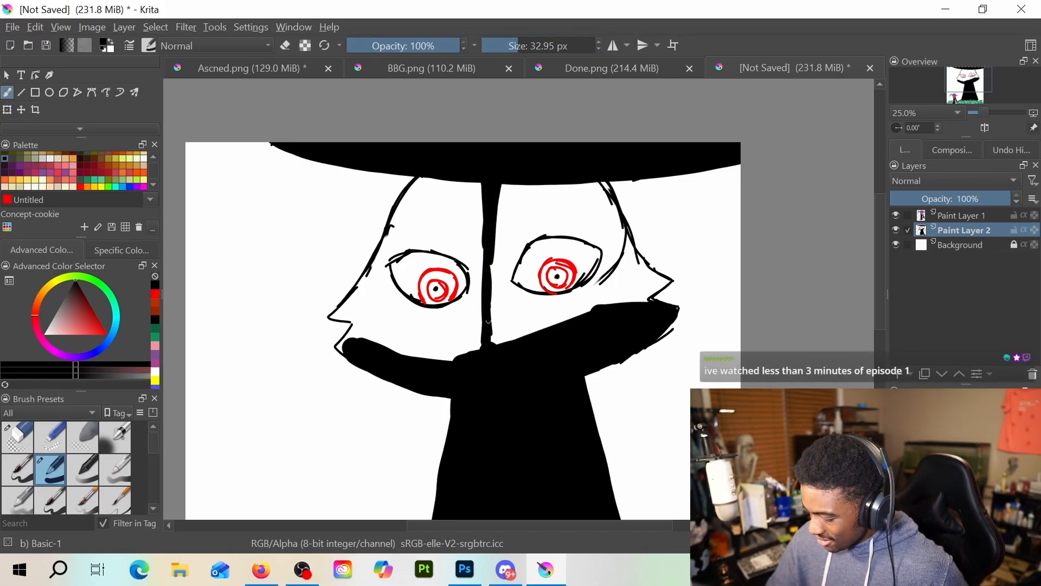
{"action": "left_click_drag", "start_coordinate": [488, 321], "coordinate": [492, 272]}
{"action": "left_click_drag", "start_coordinate": [496, 309], "coordinate": [496, 341]}
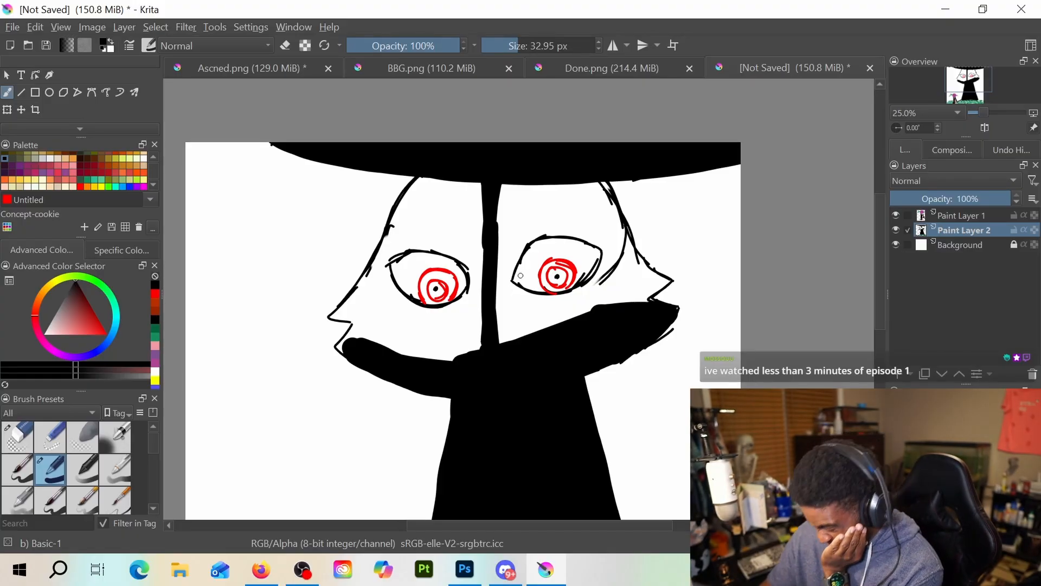
Thicken the base of the stripe between the eyes and fill black onto the right jaw band, enlarging the brush to 82.55 px
{"action": "left_click_drag", "start_coordinate": [497, 290], "coordinate": [507, 340]}
{"action": "left_click", "coordinate": [521, 44]}
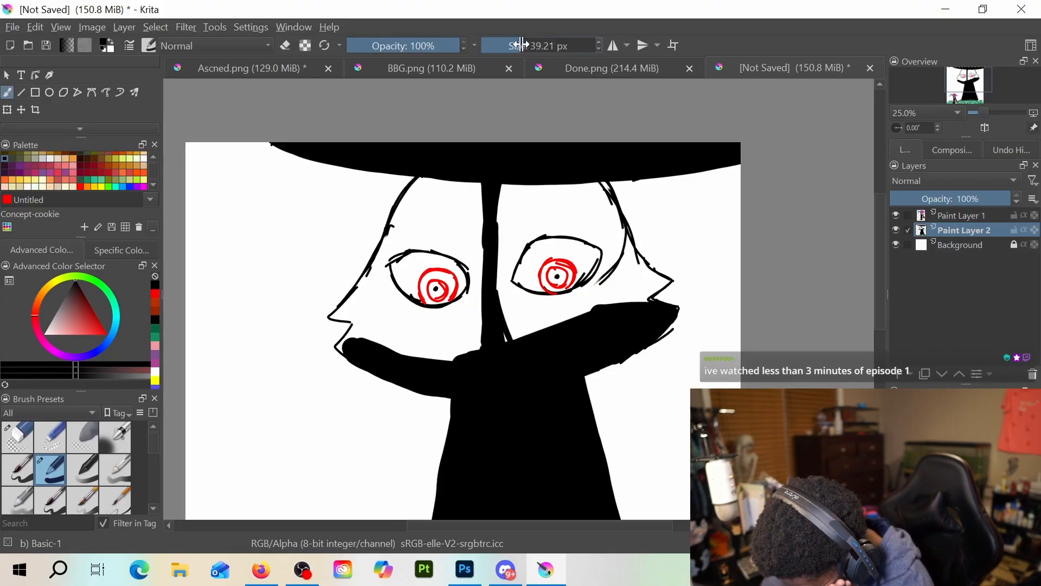
{"action": "left_click_drag", "start_coordinate": [494, 305], "coordinate": [515, 343]}
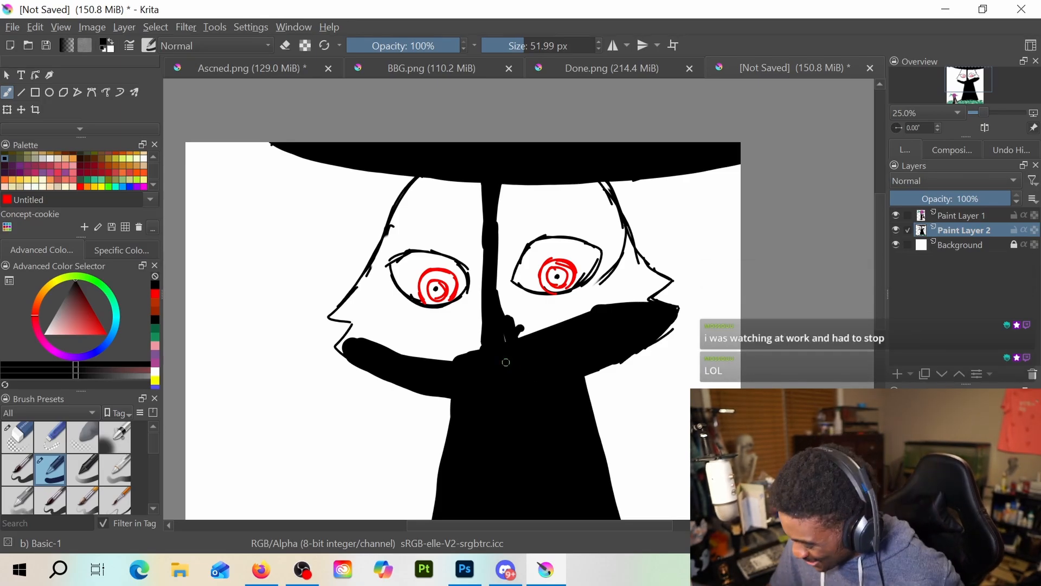
{"action": "mouse_move", "coordinate": [506, 362]}
{"action": "left_mouse_down"}
{"action": "mouse_move", "coordinate": [507, 336]}
{"action": "mouse_move", "coordinate": [591, 280]}
{"action": "left_mouse_up"}
{"action": "left_click_drag", "start_coordinate": [518, 47], "coordinate": [562, 65]}
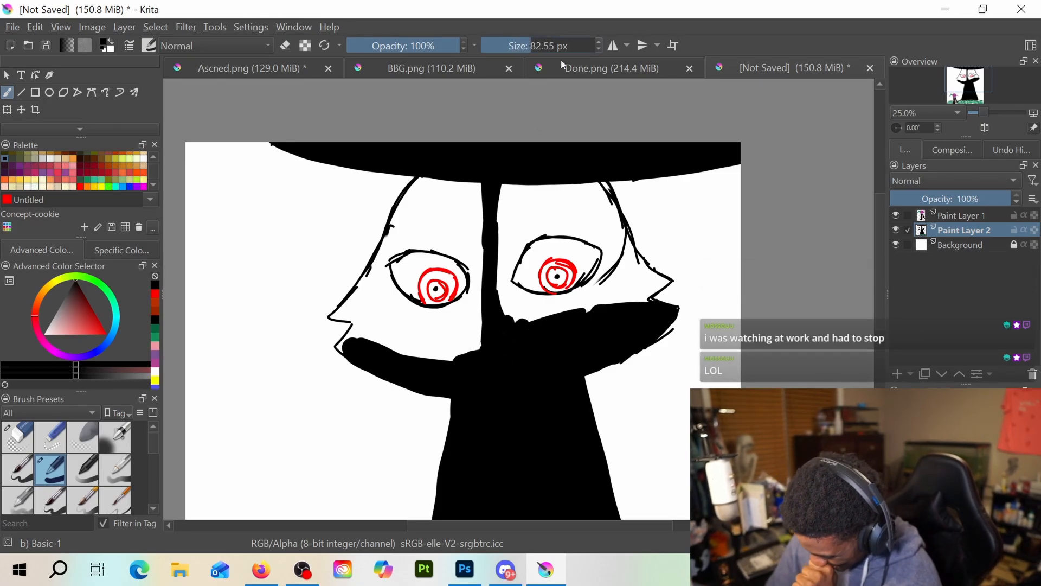
{"action": "left_click_drag", "start_coordinate": [547, 339], "coordinate": [594, 312]}
Fill the left side of the huge face black, covering the cheek below the left eye and the forehead beneath the hat
{"action": "mouse_move", "coordinate": [434, 364]}
{"action": "left_mouse_down"}
{"action": "mouse_move", "coordinate": [470, 354]}
{"action": "mouse_move", "coordinate": [442, 361]}
{"action": "left_mouse_up"}
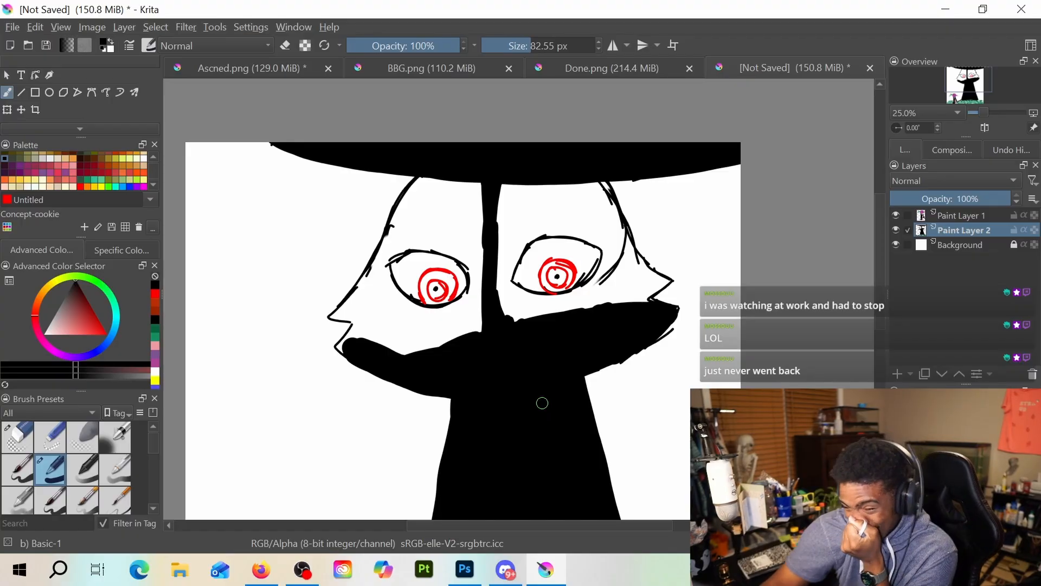
{"action": "left_click_drag", "start_coordinate": [481, 309], "coordinate": [438, 346]}
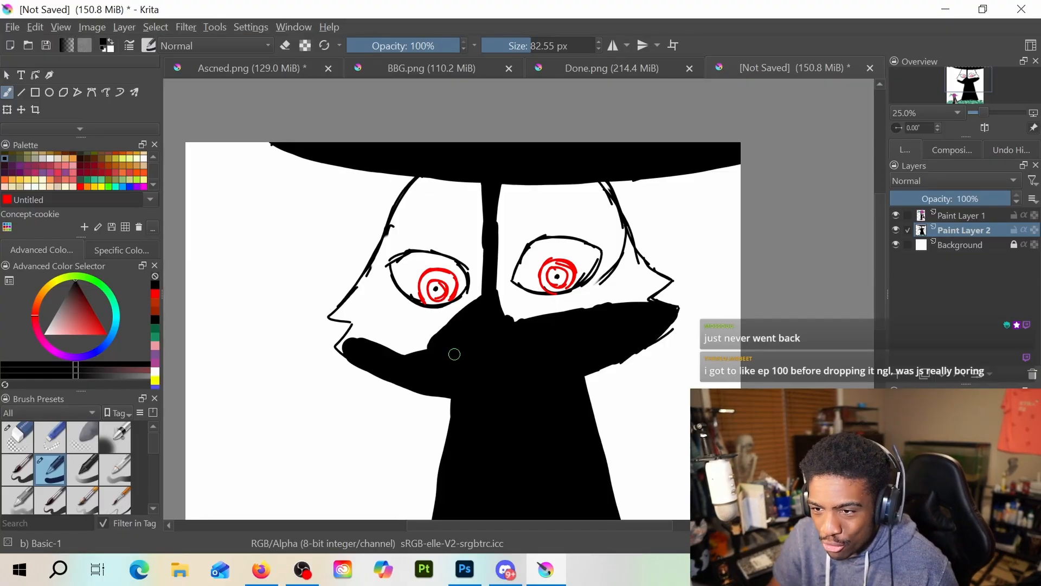
{"action": "mouse_move", "coordinate": [460, 329]}
{"action": "left_mouse_down"}
{"action": "mouse_move", "coordinate": [425, 342]}
{"action": "mouse_move", "coordinate": [433, 353]}
{"action": "left_mouse_up"}
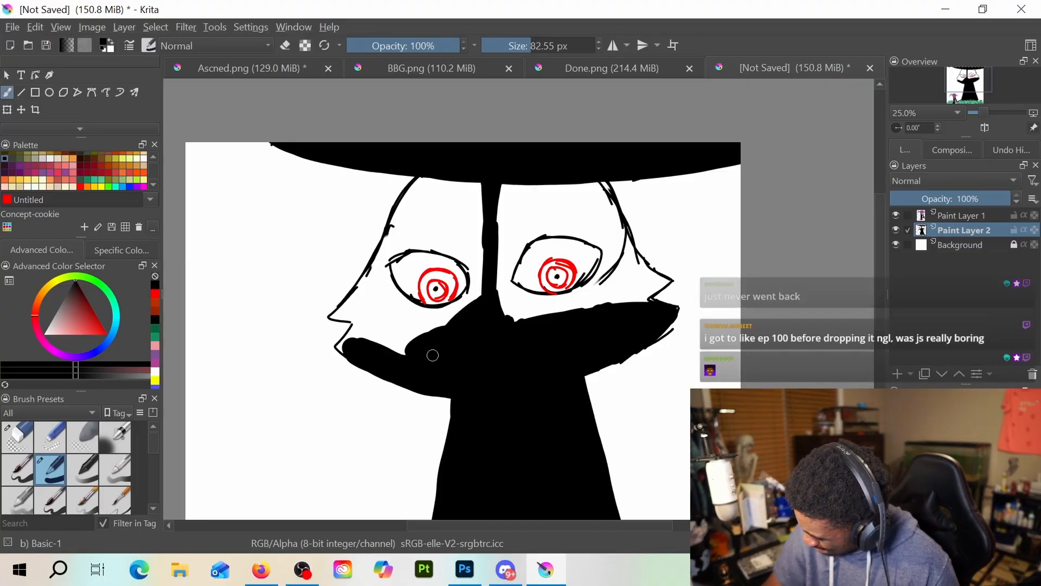
{"action": "mouse_move", "coordinate": [347, 347]}
{"action": "left_mouse_down"}
{"action": "mouse_move", "coordinate": [358, 326]}
{"action": "mouse_move", "coordinate": [352, 344]}
{"action": "mouse_move", "coordinate": [446, 346]}
{"action": "mouse_move", "coordinate": [387, 337]}
{"action": "mouse_move", "coordinate": [438, 355]}
{"action": "mouse_move", "coordinate": [388, 334]}
{"action": "mouse_move", "coordinate": [454, 327]}
{"action": "mouse_move", "coordinate": [447, 322]}
{"action": "mouse_move", "coordinate": [484, 299]}
{"action": "mouse_move", "coordinate": [446, 319]}
{"action": "mouse_move", "coordinate": [475, 292]}
{"action": "left_mouse_up"}
{"action": "left_click_drag", "start_coordinate": [479, 198], "coordinate": [479, 217]}
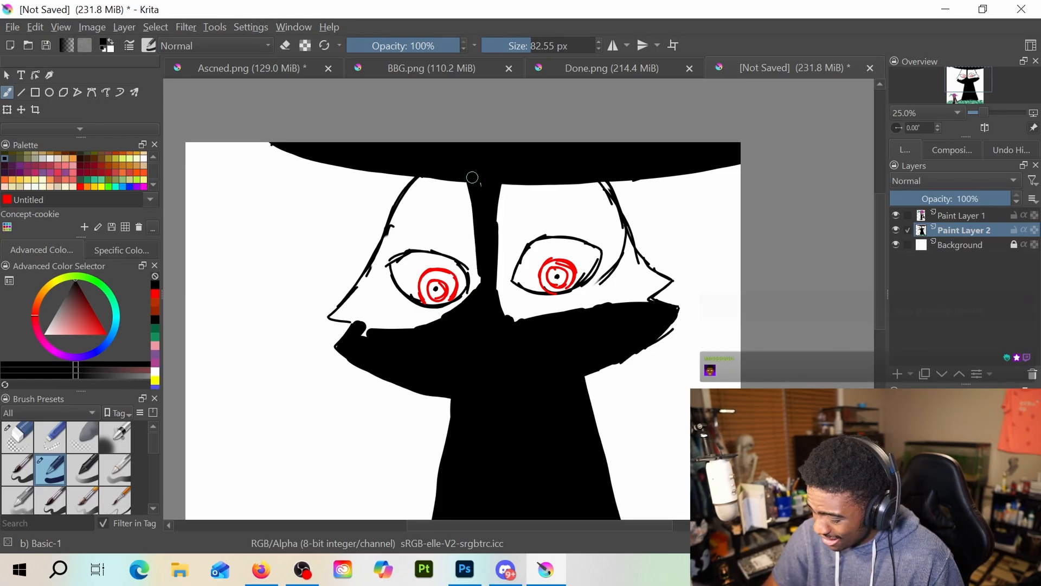
{"action": "mouse_move", "coordinate": [358, 304]}
{"action": "left_mouse_down"}
{"action": "mouse_move", "coordinate": [338, 315]}
{"action": "mouse_move", "coordinate": [371, 315]}
{"action": "mouse_move", "coordinate": [372, 338]}
{"action": "mouse_move", "coordinate": [377, 326]}
{"action": "mouse_move", "coordinate": [457, 327]}
{"action": "mouse_move", "coordinate": [384, 322]}
{"action": "mouse_move", "coordinate": [366, 284]}
{"action": "mouse_move", "coordinate": [368, 305]}
{"action": "mouse_move", "coordinate": [402, 204]}
{"action": "mouse_move", "coordinate": [390, 232]}
{"action": "mouse_move", "coordinate": [447, 171]}
{"action": "mouse_move", "coordinate": [413, 197]}
{"action": "mouse_move", "coordinate": [437, 175]}
{"action": "mouse_move", "coordinate": [409, 221]}
{"action": "mouse_move", "coordinate": [433, 223]}
{"action": "mouse_move", "coordinate": [392, 234]}
{"action": "mouse_move", "coordinate": [372, 268]}
{"action": "mouse_move", "coordinate": [389, 314]}
{"action": "mouse_move", "coordinate": [378, 271]}
{"action": "mouse_move", "coordinate": [412, 315]}
{"action": "left_mouse_up"}
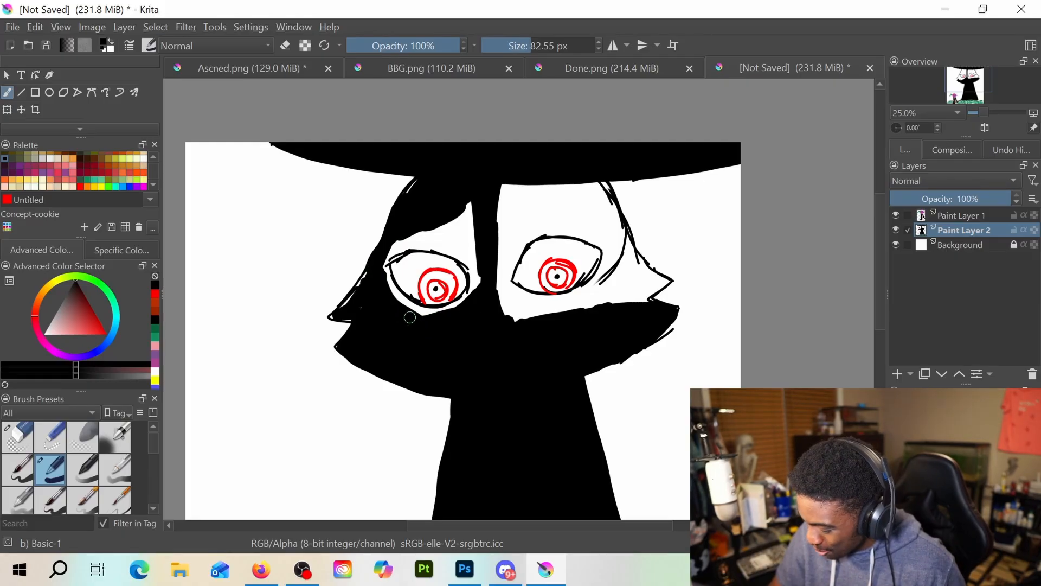
{"action": "key", "text": "e"}
{"action": "left_click", "coordinate": [431, 317]}
{"action": "key", "text": "e"}
{"action": "key", "text": "ctrl+z"}
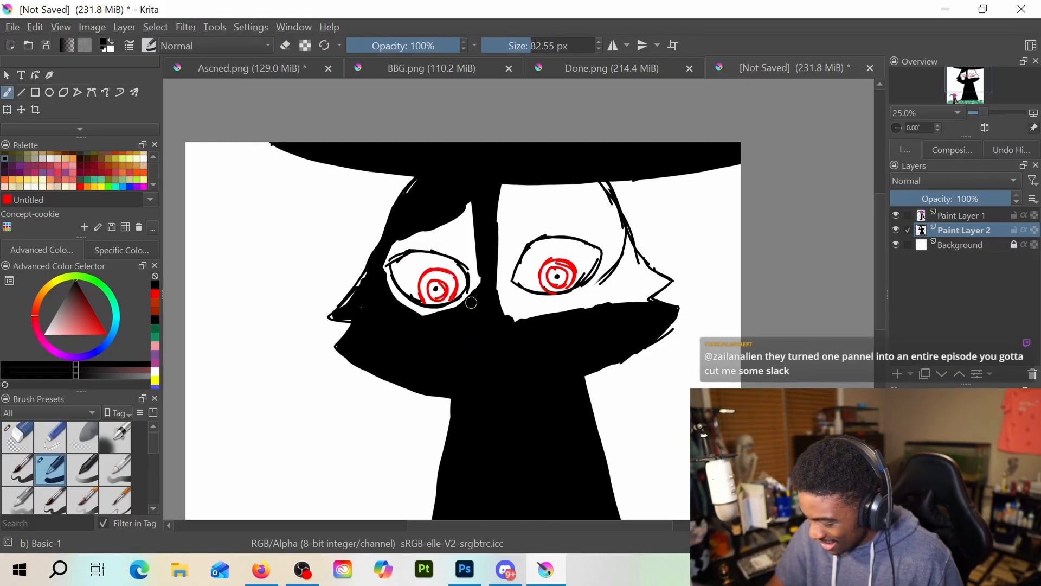
Fill the remaining white skin around the left eye black up to its outline, keeping the eye itself white
{"action": "mouse_move", "coordinate": [417, 314]}
{"action": "left_mouse_down"}
{"action": "mouse_move", "coordinate": [458, 311]}
{"action": "mouse_move", "coordinate": [446, 313]}
{"action": "mouse_move", "coordinate": [482, 285]}
{"action": "mouse_move", "coordinate": [453, 307]}
{"action": "mouse_move", "coordinate": [480, 274]}
{"action": "mouse_move", "coordinate": [466, 210]}
{"action": "mouse_move", "coordinate": [478, 251]}
{"action": "mouse_move", "coordinate": [469, 219]}
{"action": "left_mouse_up"}
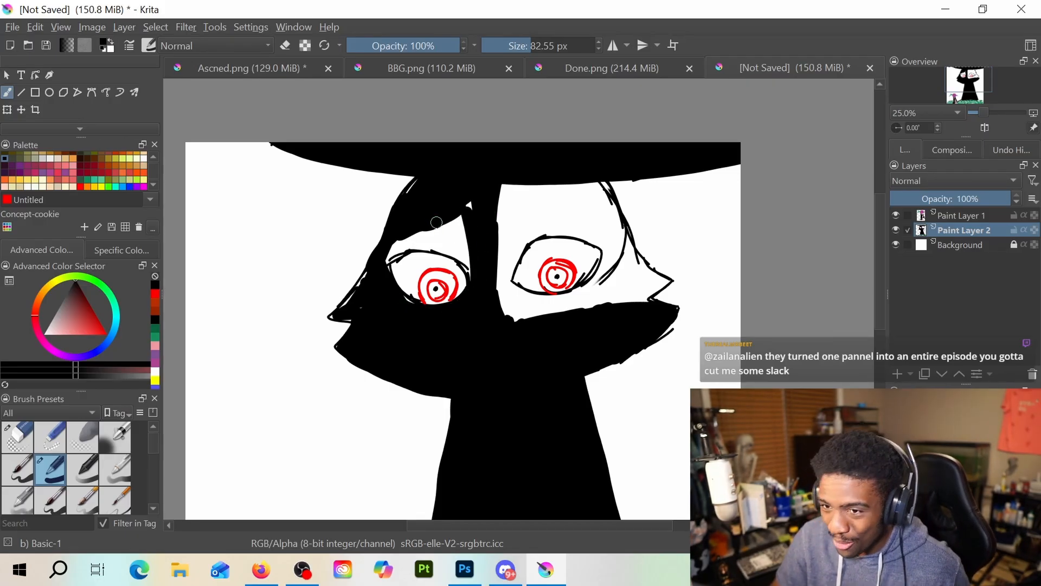
{"action": "left_click", "coordinate": [466, 233]}
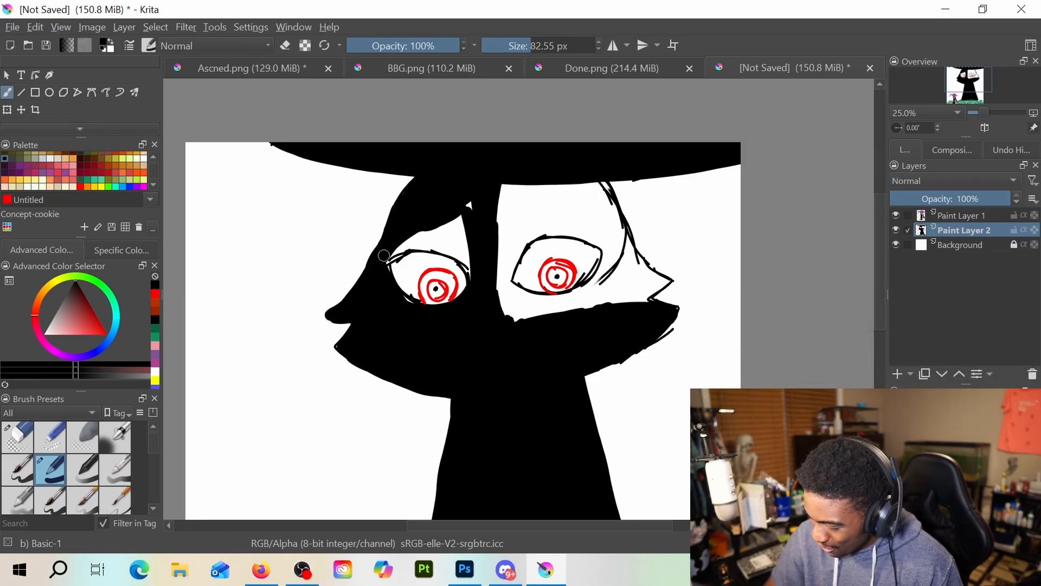
{"action": "mouse_move", "coordinate": [384, 255]}
{"action": "left_mouse_down"}
{"action": "mouse_move", "coordinate": [487, 211]}
{"action": "mouse_move", "coordinate": [464, 202]}
{"action": "mouse_move", "coordinate": [392, 247]}
{"action": "mouse_move", "coordinate": [450, 229]}
{"action": "mouse_move", "coordinate": [386, 257]}
{"action": "mouse_move", "coordinate": [471, 234]}
{"action": "mouse_move", "coordinate": [409, 243]}
{"action": "mouse_move", "coordinate": [481, 254]}
{"action": "mouse_move", "coordinate": [428, 245]}
{"action": "mouse_move", "coordinate": [475, 262]}
{"action": "left_mouse_up"}
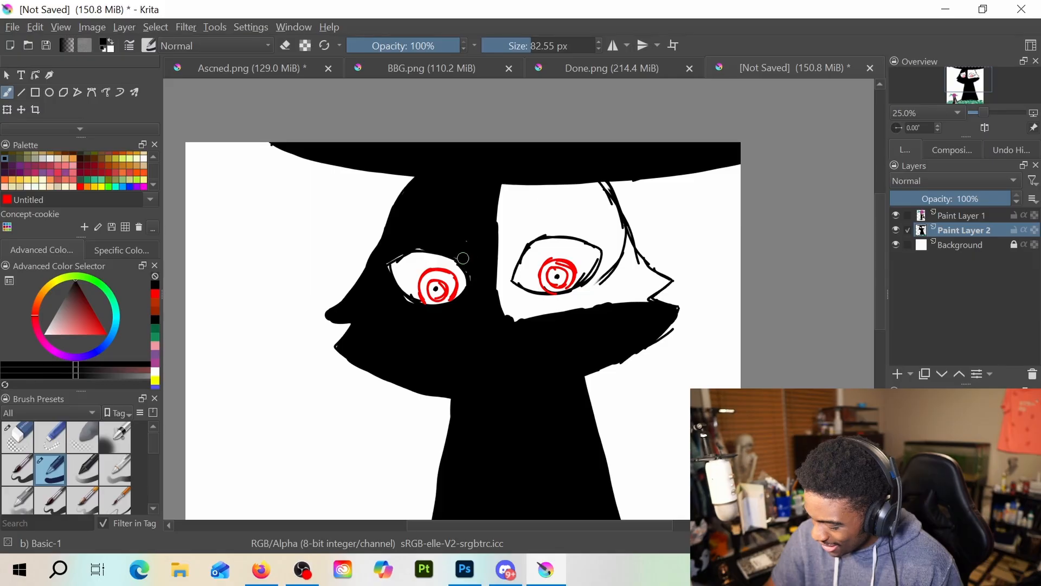
{"action": "left_click_drag", "start_coordinate": [377, 258], "coordinate": [432, 237]}
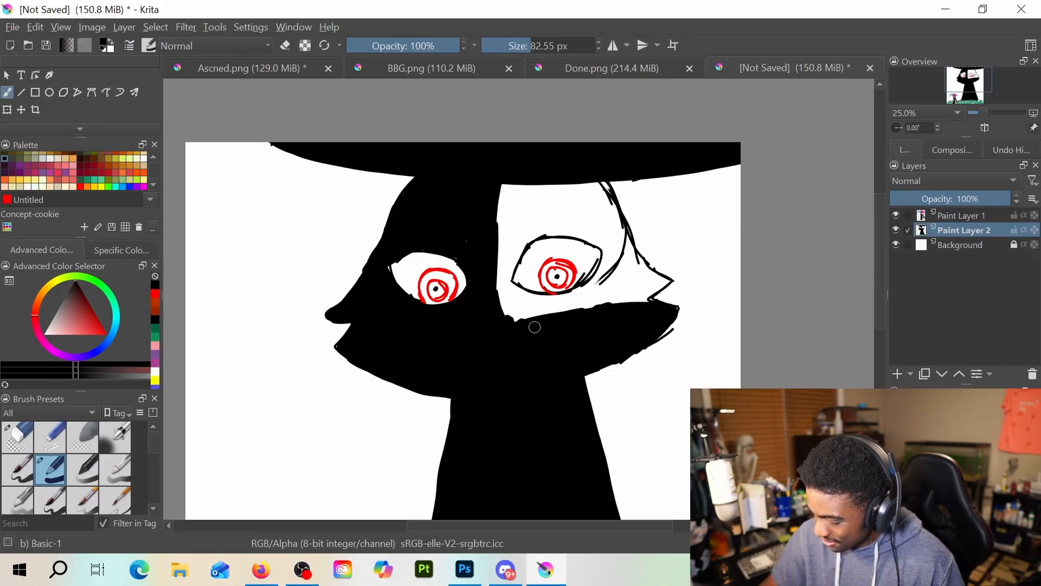
Paint the right cheek, the inner side of the right eye and the head's outer right edge solid black
{"action": "left_click_drag", "start_coordinate": [635, 302], "coordinate": [609, 298]}
{"action": "mouse_move", "coordinate": [491, 253]}
{"action": "left_mouse_down"}
{"action": "mouse_move", "coordinate": [493, 278]}
{"action": "mouse_move", "coordinate": [495, 191]}
{"action": "mouse_move", "coordinate": [483, 255]}
{"action": "left_mouse_up"}
{"action": "mouse_move", "coordinate": [493, 210]}
{"action": "left_mouse_down"}
{"action": "mouse_move", "coordinate": [496, 242]}
{"action": "mouse_move", "coordinate": [509, 233]}
{"action": "mouse_move", "coordinate": [513, 346]}
{"action": "mouse_move", "coordinate": [512, 304]}
{"action": "mouse_move", "coordinate": [540, 320]}
{"action": "mouse_move", "coordinate": [512, 307]}
{"action": "mouse_move", "coordinate": [507, 289]}
{"action": "mouse_move", "coordinate": [543, 306]}
{"action": "mouse_move", "coordinate": [512, 318]}
{"action": "mouse_move", "coordinate": [576, 314]}
{"action": "mouse_move", "coordinate": [560, 304]}
{"action": "mouse_move", "coordinate": [600, 293]}
{"action": "mouse_move", "coordinate": [624, 266]}
{"action": "mouse_move", "coordinate": [601, 310]}
{"action": "mouse_move", "coordinate": [646, 304]}
{"action": "mouse_move", "coordinate": [631, 275]}
{"action": "mouse_move", "coordinate": [639, 289]}
{"action": "mouse_move", "coordinate": [659, 280]}
{"action": "mouse_move", "coordinate": [649, 291]}
{"action": "mouse_move", "coordinate": [664, 280]}
{"action": "mouse_move", "coordinate": [628, 268]}
{"action": "mouse_move", "coordinate": [605, 223]}
{"action": "left_mouse_up"}
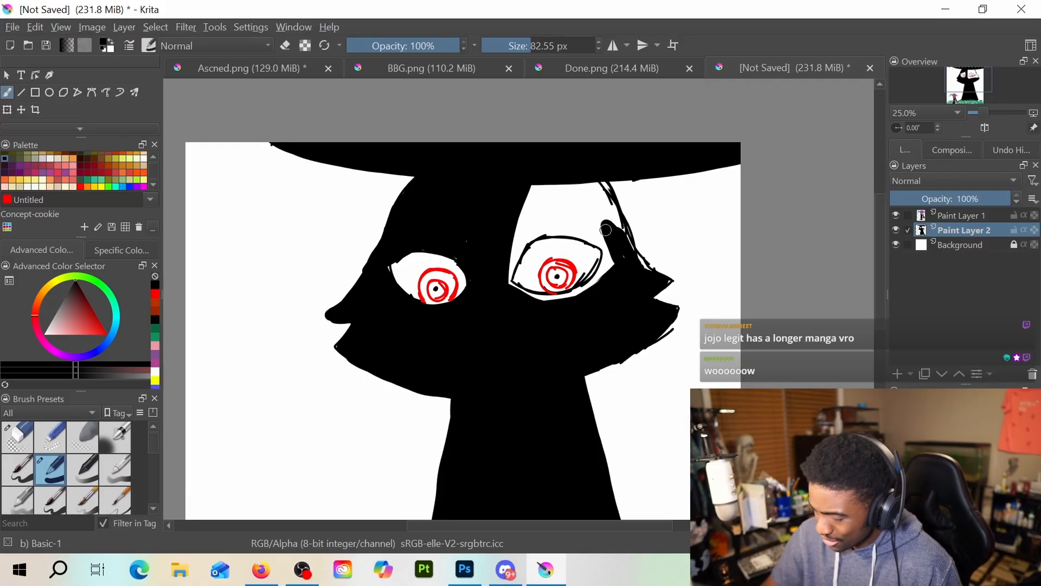
{"action": "mouse_move", "coordinate": [602, 176]}
{"action": "left_mouse_down"}
{"action": "mouse_move", "coordinate": [630, 290]}
{"action": "mouse_move", "coordinate": [596, 174]}
{"action": "mouse_move", "coordinate": [617, 222]}
{"action": "left_mouse_up"}
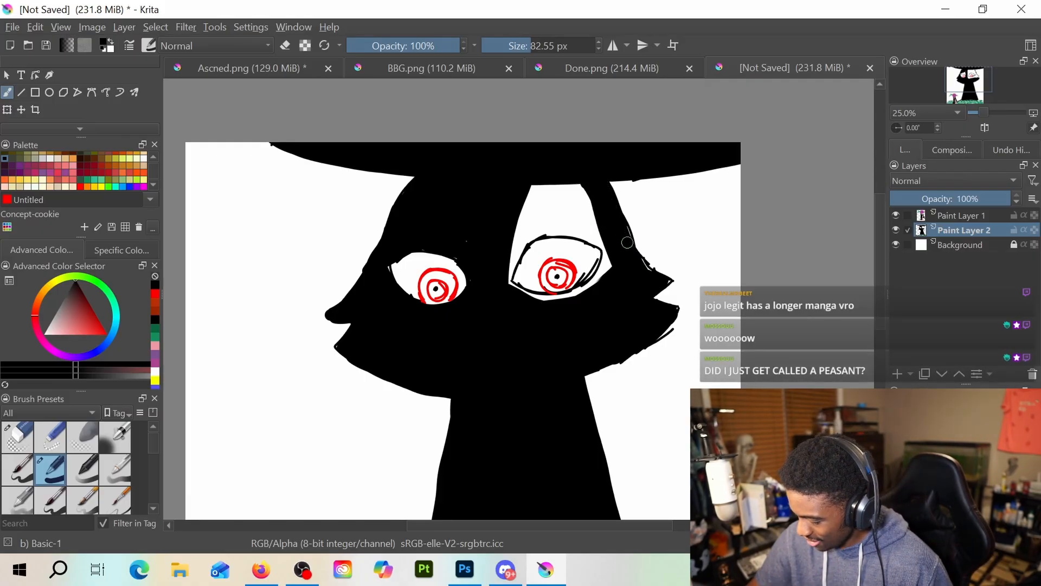
Fill the forehead above the right eye black and close the white gaps around that eye's outline
{"action": "mouse_move", "coordinate": [550, 187]}
{"action": "left_mouse_down"}
{"action": "mouse_move", "coordinate": [510, 240]}
{"action": "mouse_move", "coordinate": [564, 203]}
{"action": "mouse_move", "coordinate": [560, 214]}
{"action": "mouse_move", "coordinate": [513, 247]}
{"action": "mouse_move", "coordinate": [506, 266]}
{"action": "mouse_move", "coordinate": [532, 224]}
{"action": "mouse_move", "coordinate": [518, 251]}
{"action": "left_mouse_up"}
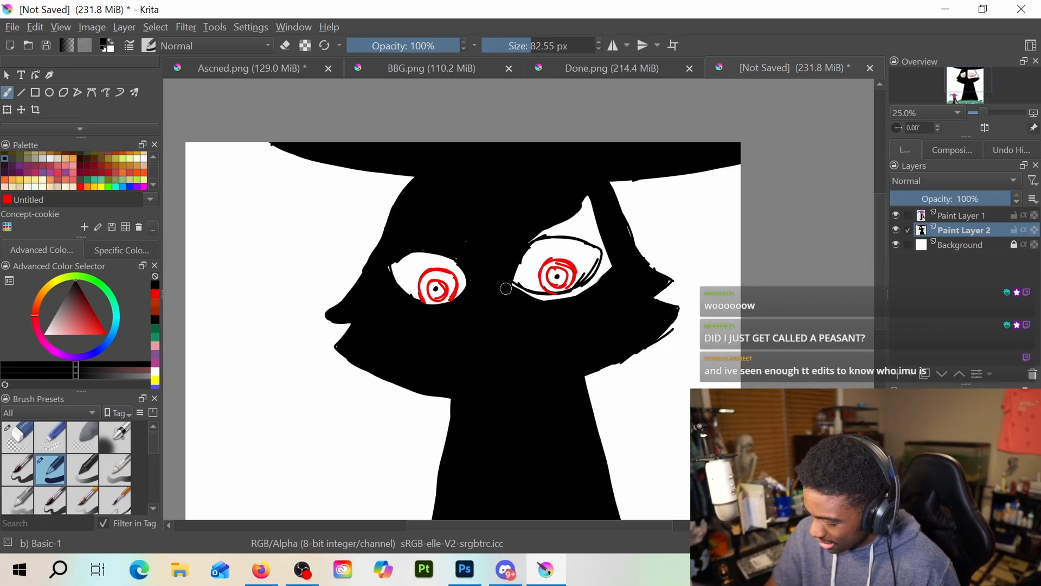
{"action": "mouse_move", "coordinate": [559, 308]}
{"action": "left_mouse_down"}
{"action": "mouse_move", "coordinate": [528, 299]}
{"action": "mouse_move", "coordinate": [584, 296]}
{"action": "mouse_move", "coordinate": [535, 301]}
{"action": "mouse_move", "coordinate": [557, 303]}
{"action": "mouse_move", "coordinate": [600, 281]}
{"action": "mouse_move", "coordinate": [567, 302]}
{"action": "mouse_move", "coordinate": [587, 288]}
{"action": "left_mouse_up"}
{"action": "mouse_move", "coordinate": [603, 223]}
{"action": "left_mouse_down"}
{"action": "mouse_move", "coordinate": [584, 194]}
{"action": "mouse_move", "coordinate": [586, 205]}
{"action": "mouse_move", "coordinate": [520, 241]}
{"action": "mouse_move", "coordinate": [581, 217]}
{"action": "mouse_move", "coordinate": [525, 238]}
{"action": "mouse_move", "coordinate": [599, 225]}
{"action": "mouse_move", "coordinate": [557, 230]}
{"action": "mouse_move", "coordinate": [607, 245]}
{"action": "left_mouse_up"}
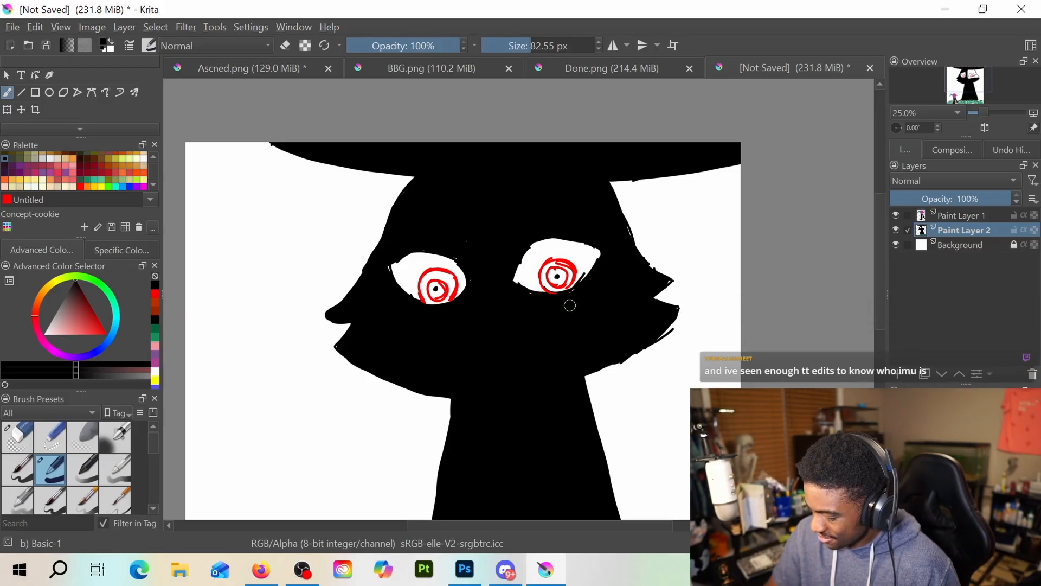
{"action": "left_click_drag", "start_coordinate": [570, 306], "coordinate": [609, 240]}
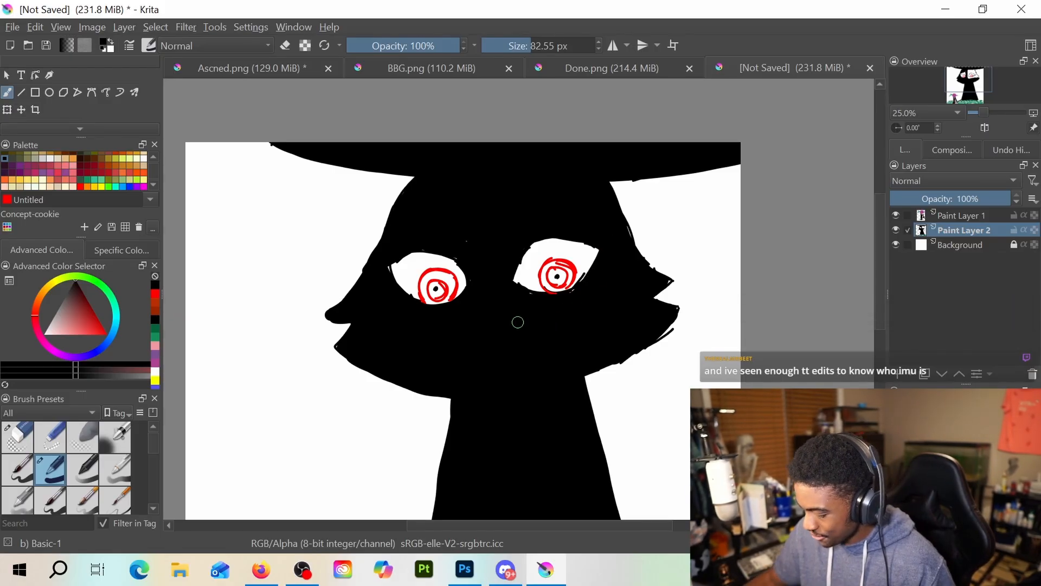
Add a new layer and handwrite "Such a place NEVER Existed..." in red above the beet head, using a 3.95 px brush
{"action": "scroll", "coordinate": [517, 324], "scroll_direction": "down", "scroll_amount": 2}
{"action": "left_click_drag", "start_coordinate": [501, 334], "coordinate": [499, 301]}
{"action": "scroll", "coordinate": [486, 325], "scroll_direction": "up", "scroll_amount": 2}
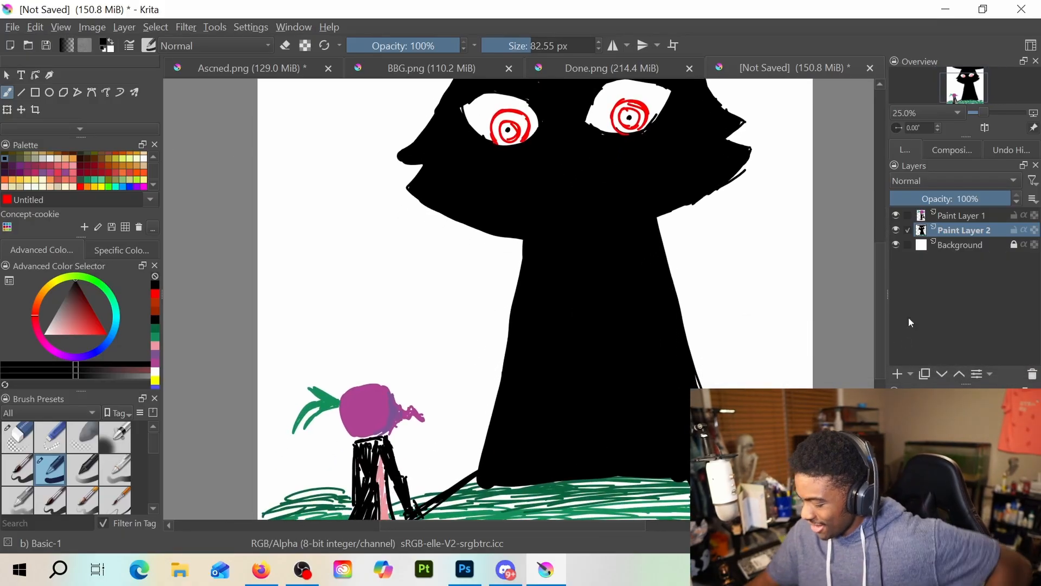
{"action": "left_click", "coordinate": [897, 374]}
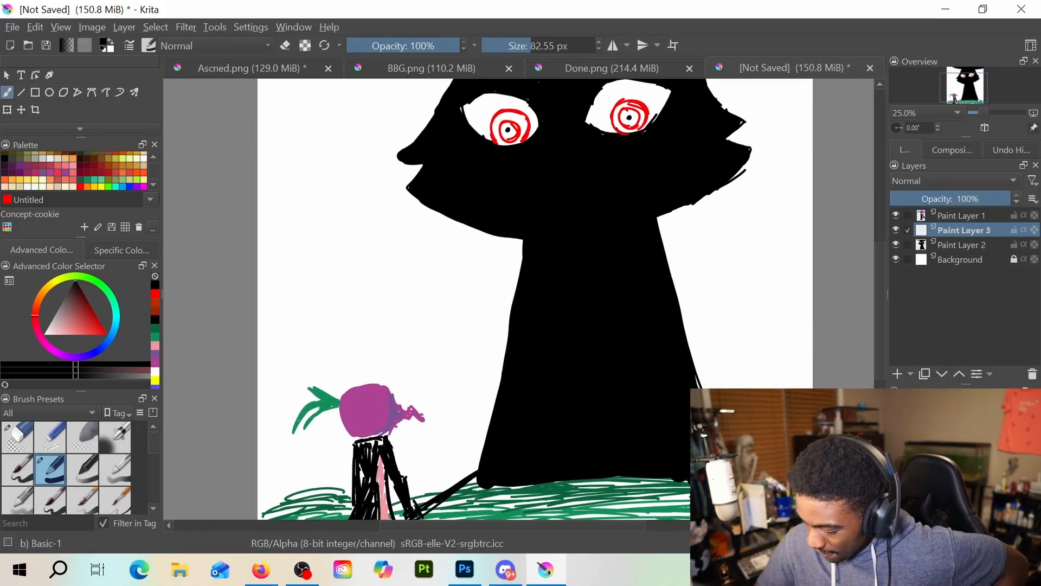
{"action": "left_click", "coordinate": [155, 298]}
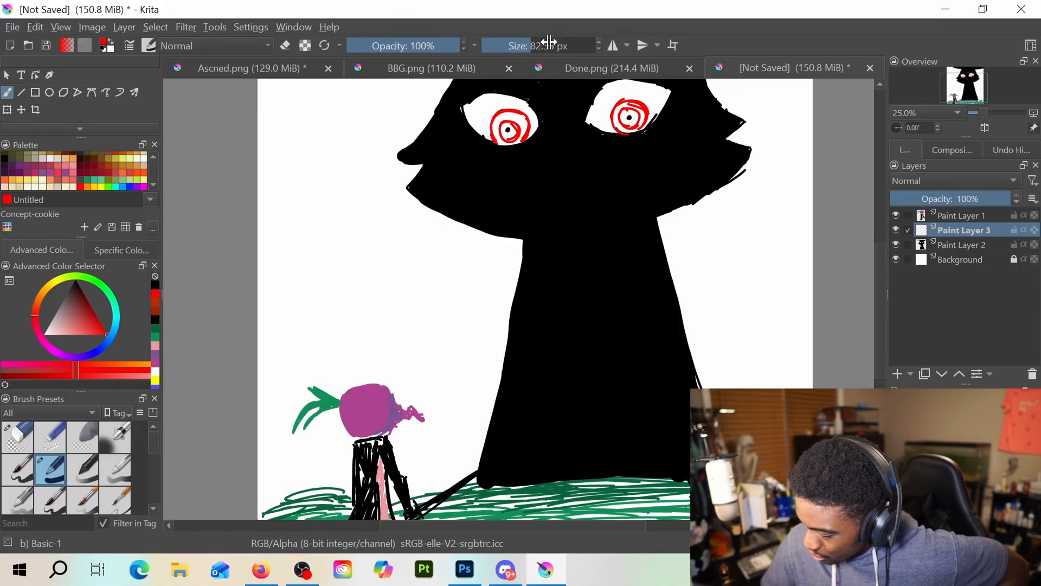
{"action": "left_click_drag", "start_coordinate": [548, 46], "coordinate": [499, 51]}
{"action": "left_click_drag", "start_coordinate": [305, 262], "coordinate": [298, 274]}
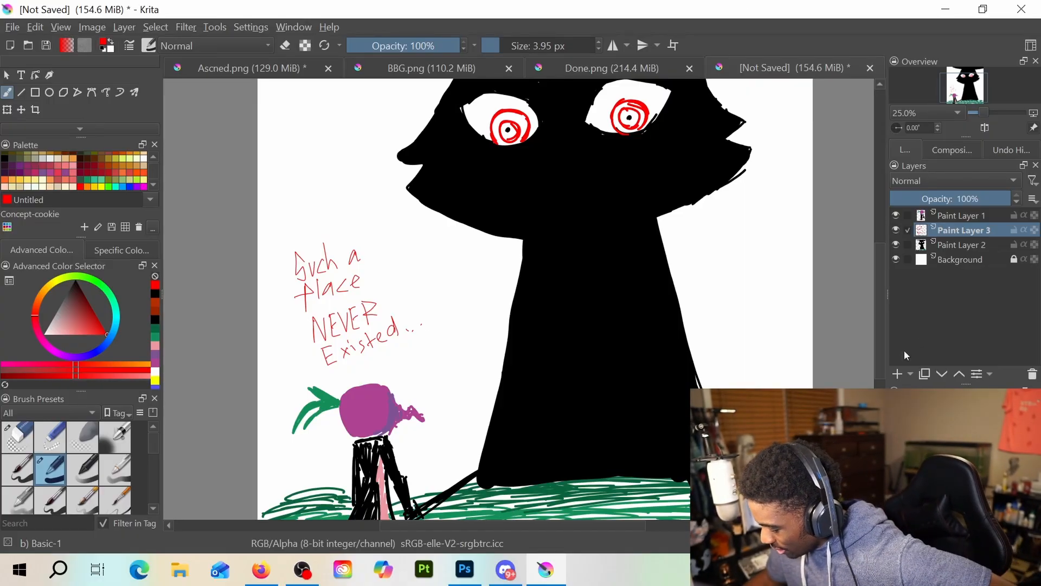
Lock Paint Layer 1 and Paint Layer 2, and unlock and select the Background layer
{"action": "left_click", "coordinate": [896, 374]}
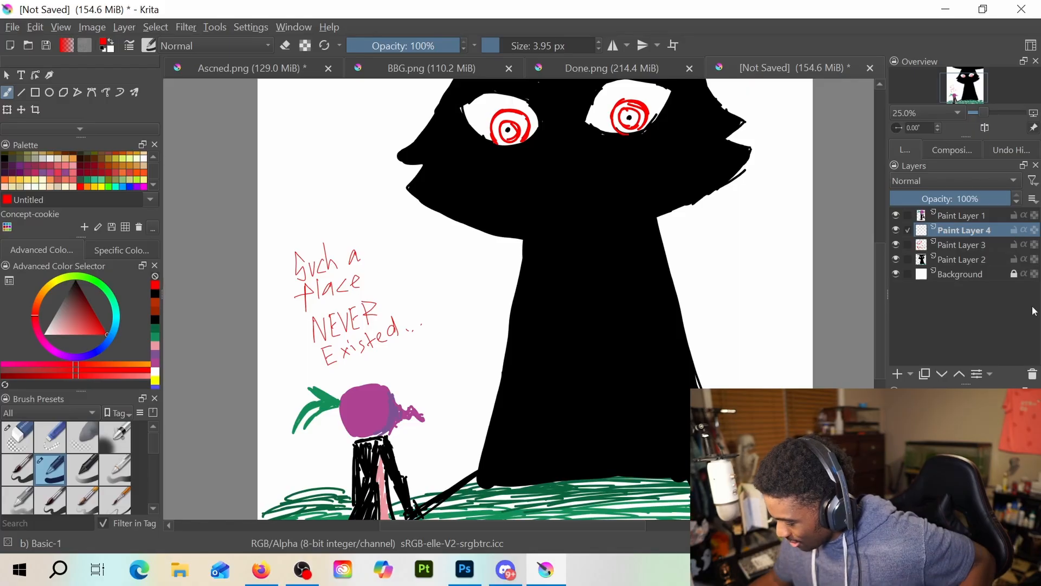
{"action": "left_click", "coordinate": [1033, 375]}
{"action": "left_click", "coordinate": [1010, 260]}
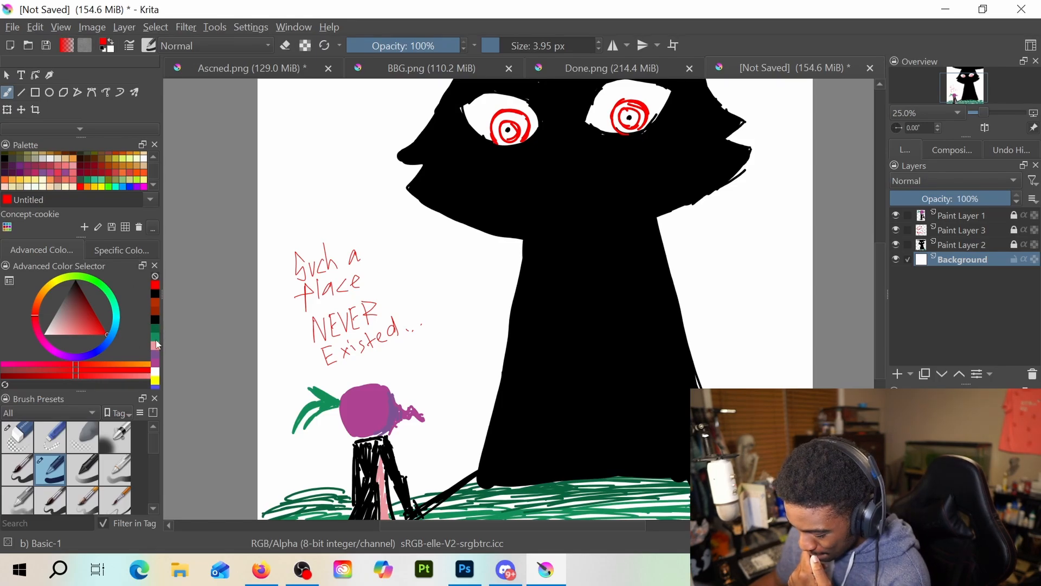
Paint broad muted purple strokes on the Background from beneath the hat down the canvas's left edge, using a 126.81 px brush
{"action": "left_click", "coordinate": [154, 366]}
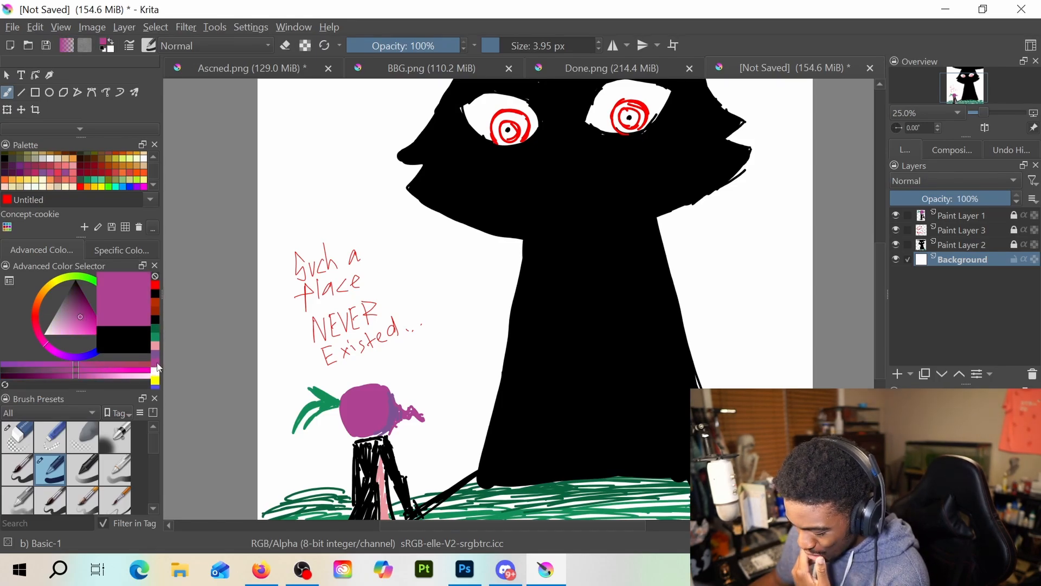
{"action": "left_click", "coordinate": [157, 371]}
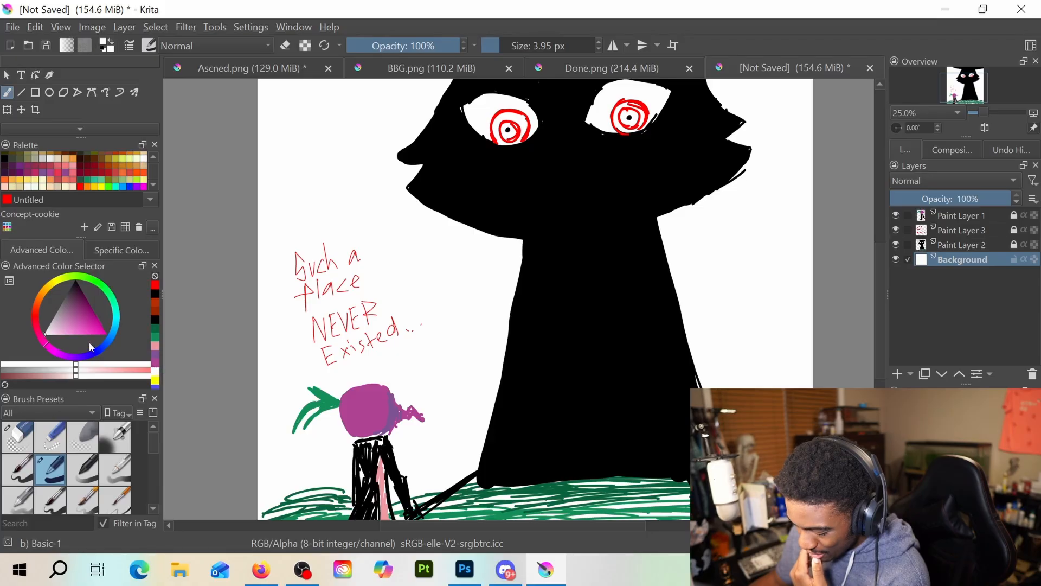
{"action": "left_click_drag", "start_coordinate": [54, 324], "coordinate": [64, 314]}
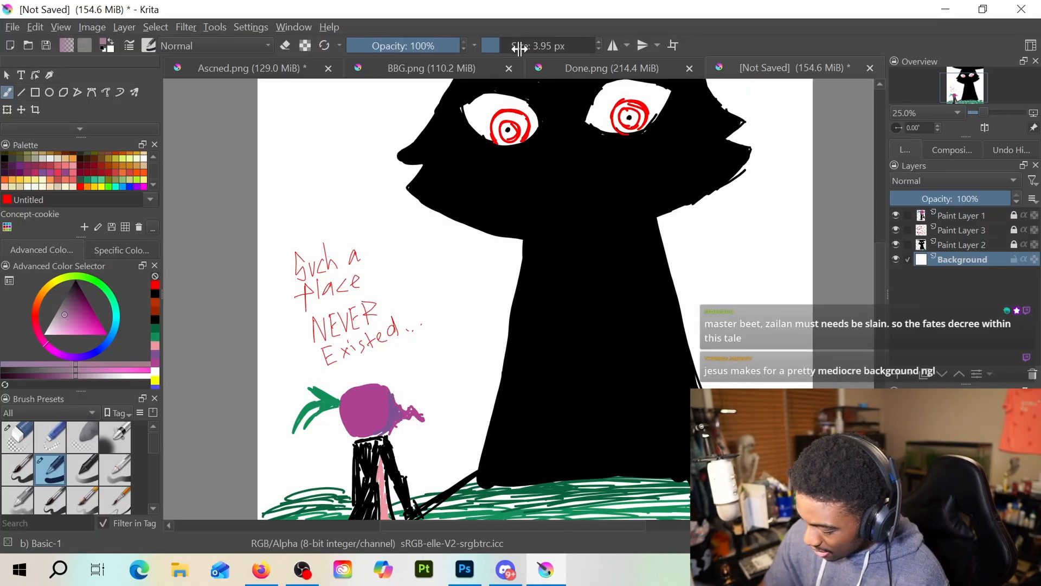
{"action": "left_click_drag", "start_coordinate": [519, 49], "coordinate": [562, 47]}
{"action": "scroll", "coordinate": [569, 108], "scroll_direction": "down", "scroll_amount": 2}
{"action": "scroll", "coordinate": [560, 154], "scroll_direction": "up", "scroll_amount": 1}
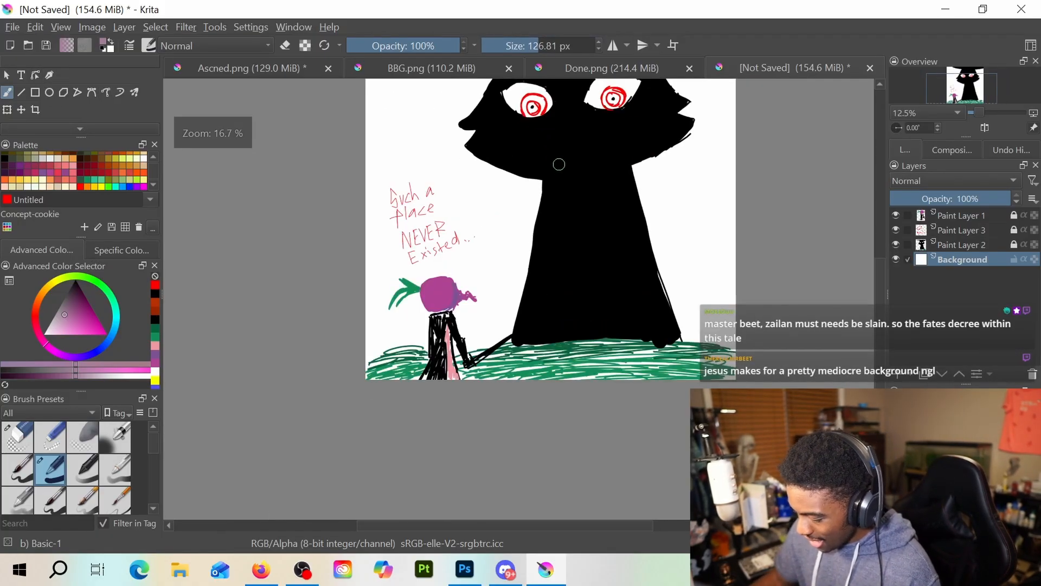
{"action": "left_click_drag", "start_coordinate": [558, 165], "coordinate": [523, 288]}
{"action": "mouse_move", "coordinate": [347, 138]}
{"action": "left_mouse_down"}
{"action": "mouse_move", "coordinate": [339, 174]}
{"action": "mouse_move", "coordinate": [335, 145]}
{"action": "mouse_move", "coordinate": [337, 247]}
{"action": "mouse_move", "coordinate": [308, 329]}
{"action": "mouse_move", "coordinate": [328, 368]}
{"action": "mouse_move", "coordinate": [426, 147]}
{"action": "left_mouse_up"}
{"action": "mouse_move", "coordinate": [435, 165]}
{"action": "left_mouse_down"}
{"action": "mouse_move", "coordinate": [351, 315]}
{"action": "mouse_move", "coordinate": [472, 167]}
{"action": "mouse_move", "coordinate": [357, 344]}
{"action": "left_mouse_up"}
{"action": "mouse_move", "coordinate": [588, 171]}
{"action": "left_mouse_down"}
{"action": "mouse_move", "coordinate": [590, 151]}
{"action": "mouse_move", "coordinate": [638, 150]}
{"action": "mouse_move", "coordinate": [596, 176]}
{"action": "mouse_move", "coordinate": [692, 158]}
{"action": "left_mouse_up"}
{"action": "mouse_move", "coordinate": [382, 237]}
{"action": "left_mouse_down"}
{"action": "mouse_move", "coordinate": [374, 163]}
{"action": "mouse_move", "coordinate": [331, 374]}
{"action": "mouse_move", "coordinate": [334, 502]}
{"action": "left_mouse_up"}
{"action": "left_click_drag", "start_coordinate": [371, 290], "coordinate": [347, 491]}
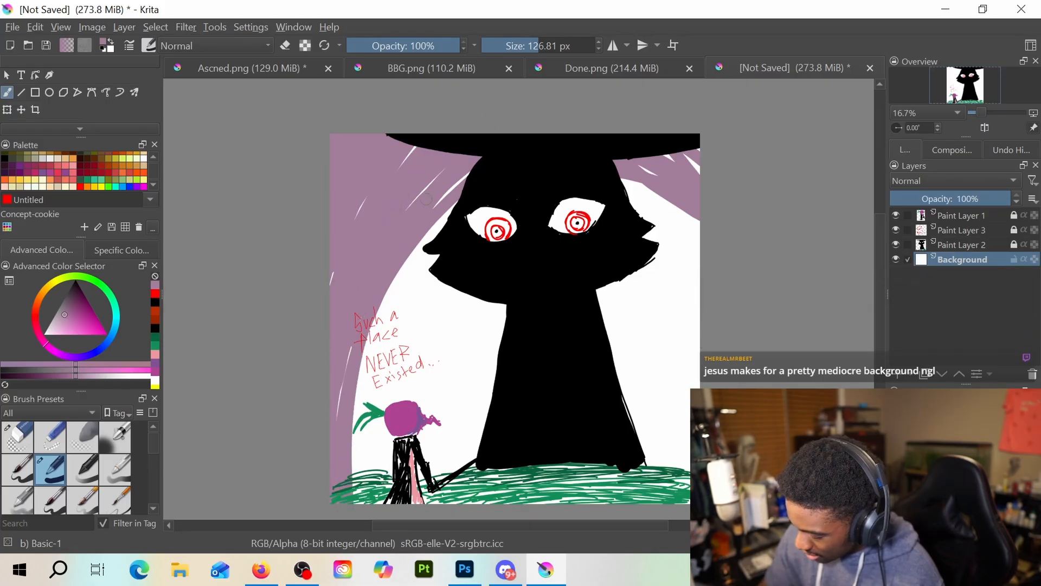
Paint curved muted purple strokes down the right side of the background, from the hat brim past the huge figure's cheek
{"action": "left_click_drag", "start_coordinate": [600, 163], "coordinate": [697, 229]}
{"action": "left_click_drag", "start_coordinate": [647, 192], "coordinate": [699, 261]}
{"action": "left_click_drag", "start_coordinate": [684, 220], "coordinate": [696, 240]}
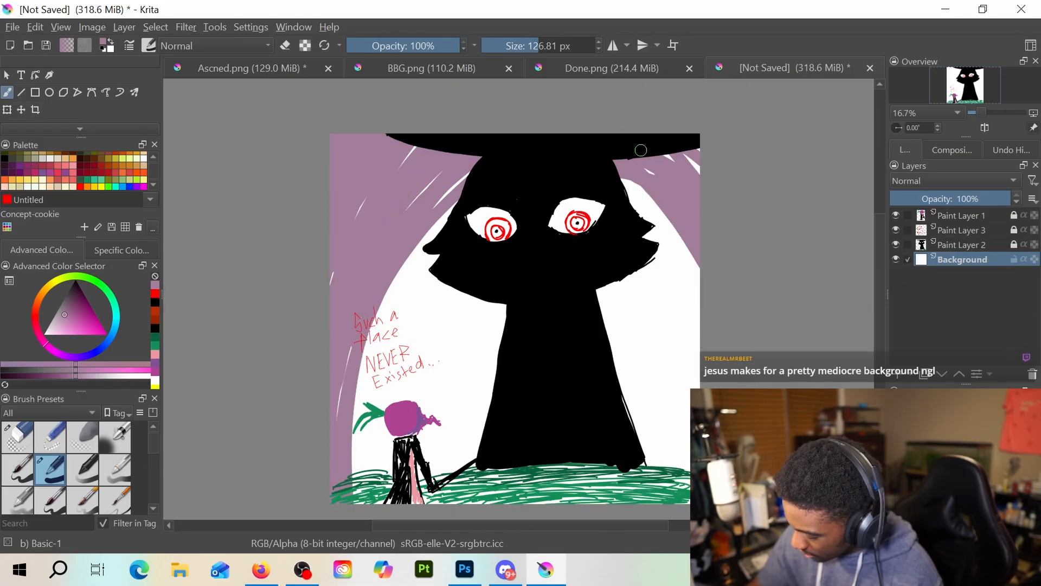
{"action": "left_click_drag", "start_coordinate": [624, 187], "coordinate": [693, 260]}
{"action": "left_click_drag", "start_coordinate": [465, 180], "coordinate": [409, 209]}
{"action": "left_click_drag", "start_coordinate": [632, 201], "coordinate": [699, 295]}
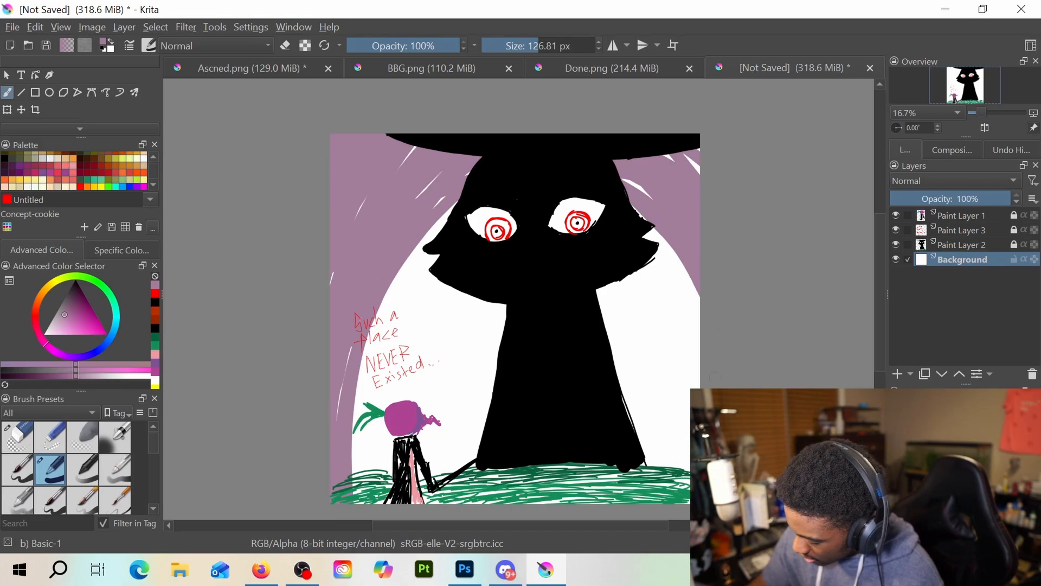
{"action": "left_click_drag", "start_coordinate": [648, 228], "coordinate": [698, 339]}
{"action": "left_click_drag", "start_coordinate": [628, 279], "coordinate": [698, 386]}
{"action": "left_click_drag", "start_coordinate": [643, 260], "coordinate": [698, 366]}
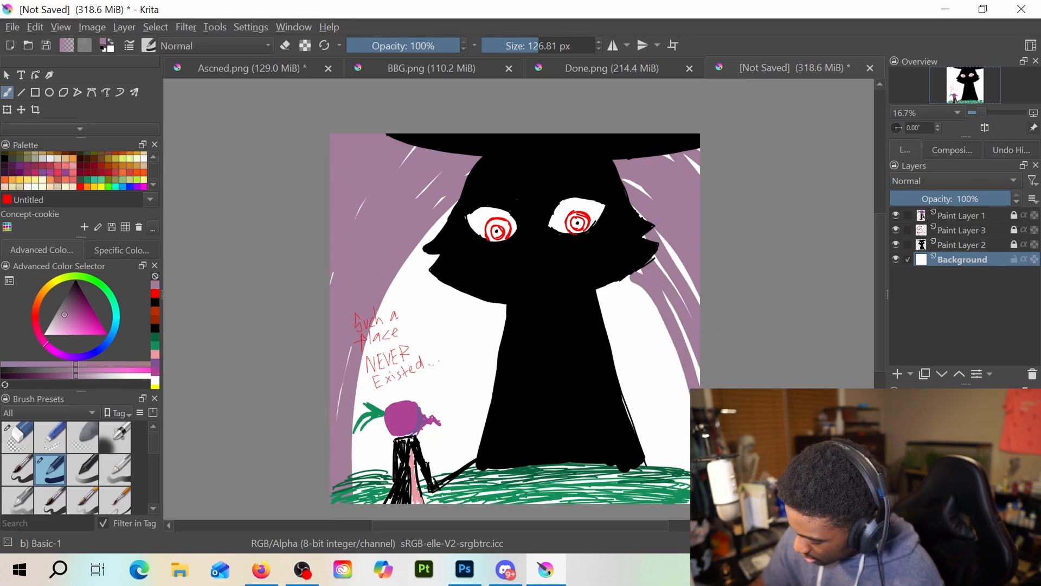
{"action": "left_click_drag", "start_coordinate": [656, 230], "coordinate": [693, 288]}
Extend the purple background's inner edge on the left, curving from the grass behind the beet and lettering up to the cheek
{"action": "mouse_move", "coordinate": [347, 471]}
{"action": "left_mouse_down"}
{"action": "mouse_move", "coordinate": [514, 169]}
{"action": "mouse_move", "coordinate": [512, 207]}
{"action": "left_mouse_up"}
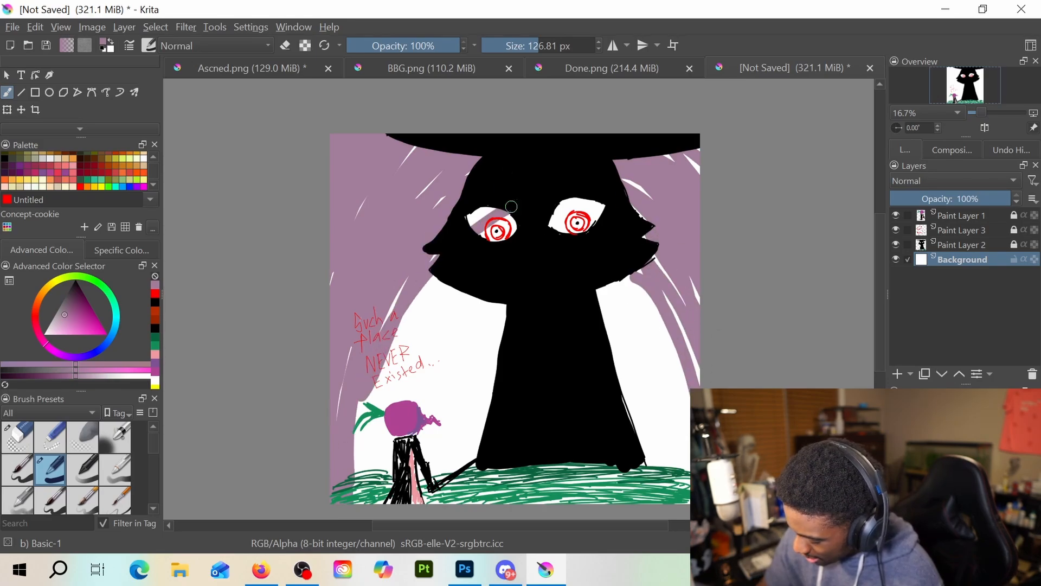
{"action": "key", "text": "ctrl+z"}
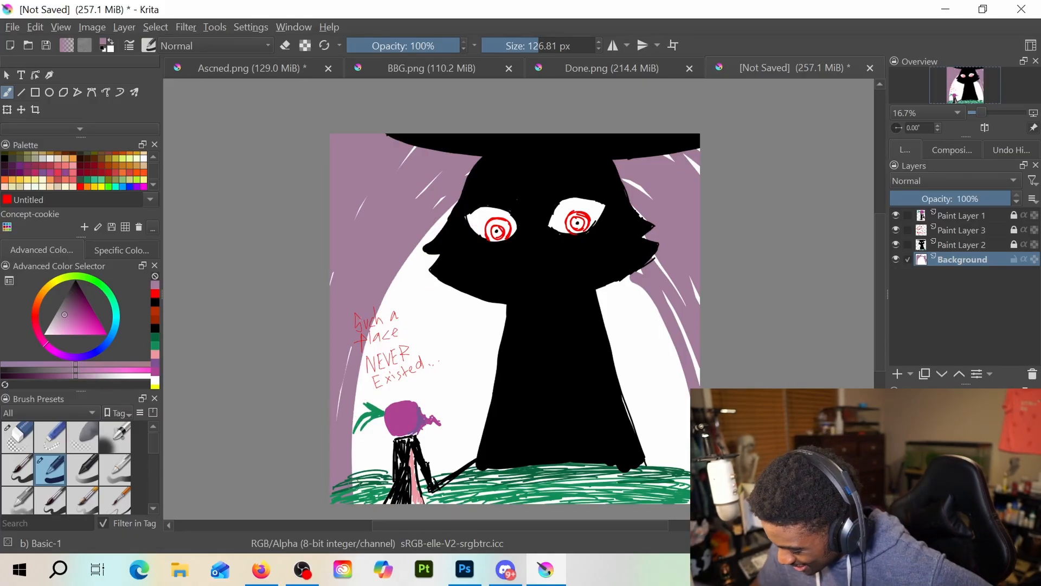
{"action": "left_click_drag", "start_coordinate": [357, 483], "coordinate": [440, 230]}
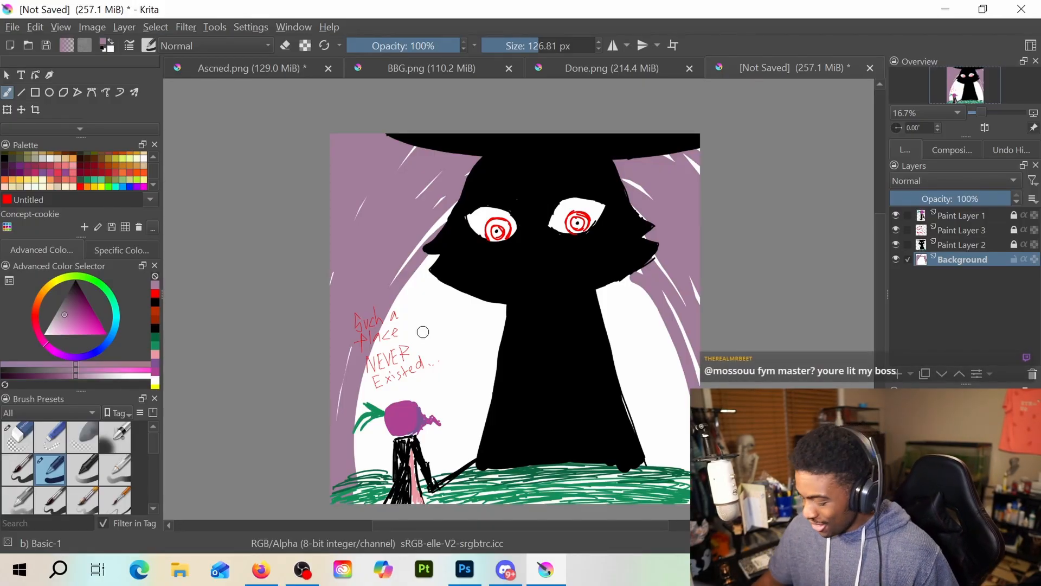
Add a new layer above the Background and paint a pale beige stroke along the white area behind the beet and red lettering
{"action": "key", "text": "Insert"}
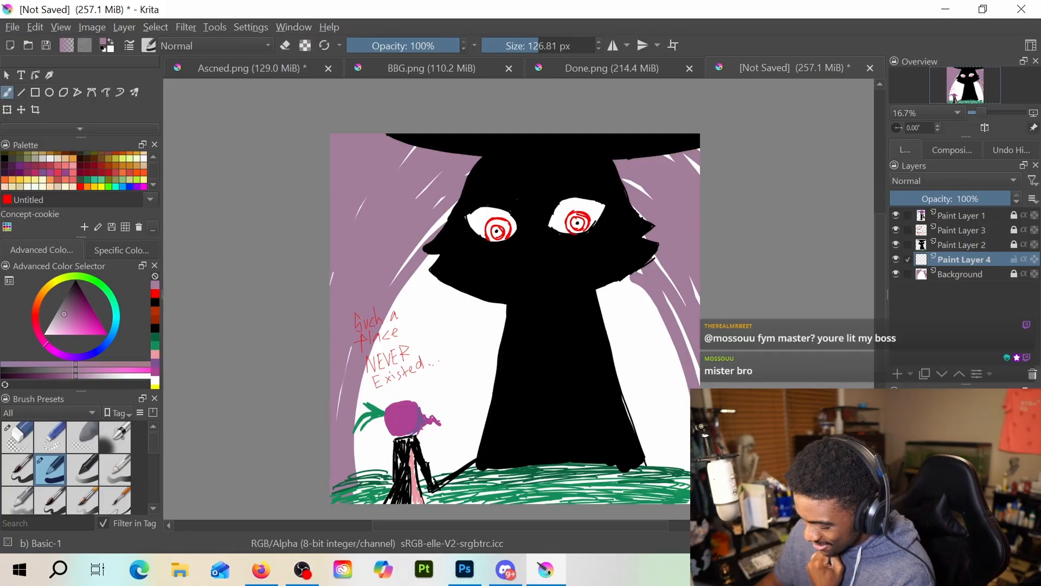
{"action": "left_click", "coordinate": [155, 302]}
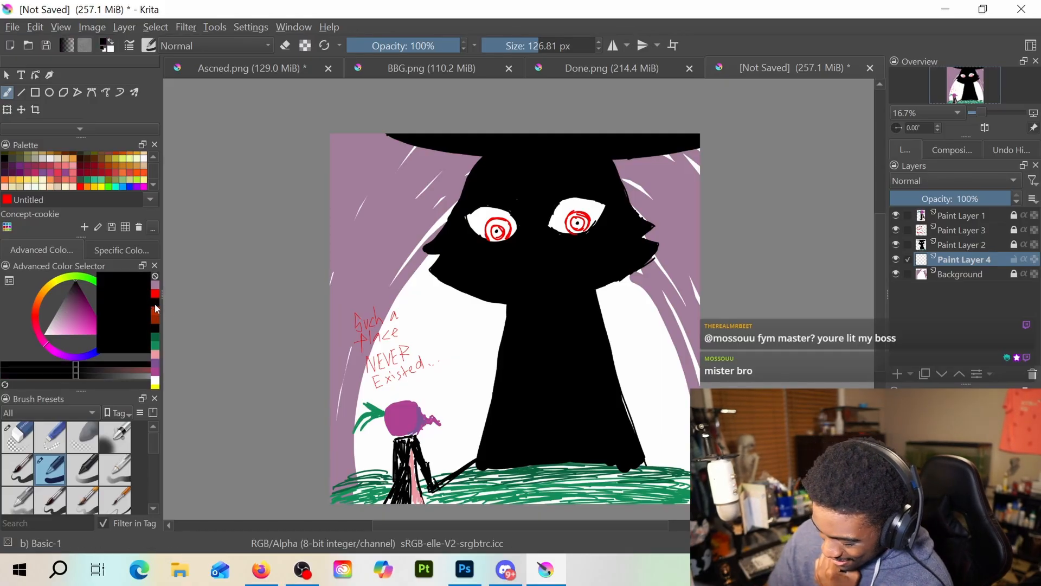
{"action": "left_click", "coordinate": [59, 186]}
{"action": "mouse_move", "coordinate": [369, 482]}
{"action": "left_mouse_down"}
{"action": "mouse_move", "coordinate": [376, 349]}
{"action": "mouse_move", "coordinate": [412, 298]}
{"action": "left_mouse_up"}
Try the beige layer beneath the Background with a test stroke, and put it back directly above the Background
{"action": "key", "text": "ctrl+Page_Down"}
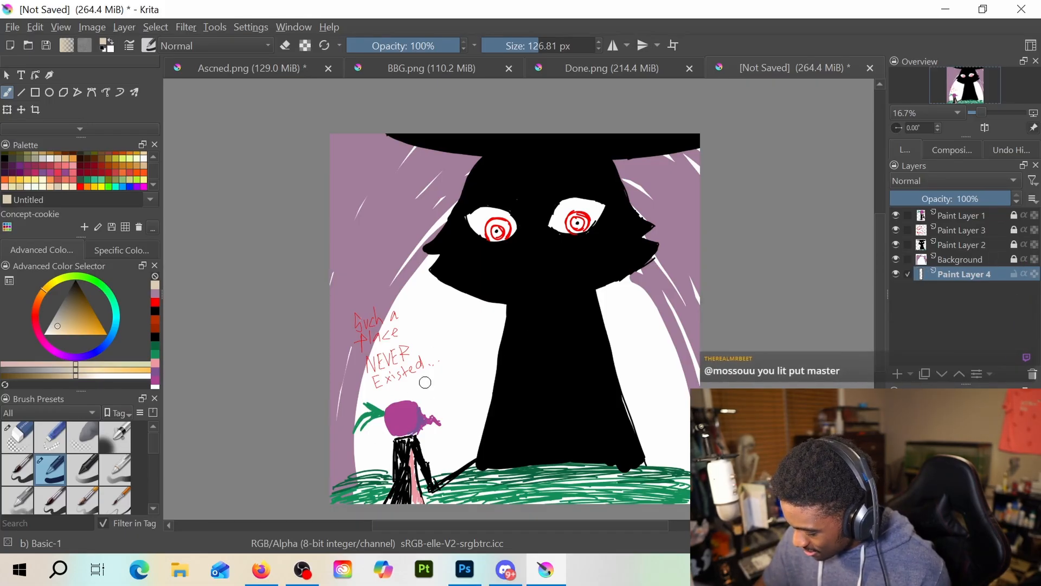
{"action": "left_click", "coordinate": [975, 264]}
{"action": "left_click", "coordinate": [977, 270]}
{"action": "left_click_drag", "start_coordinate": [441, 347], "coordinate": [436, 337]}
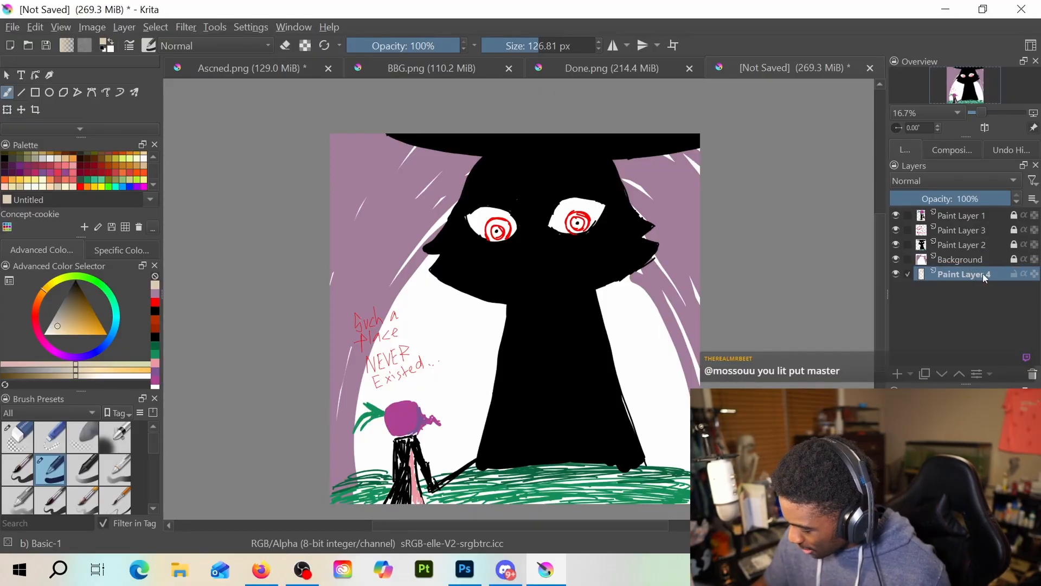
{"action": "left_click_drag", "start_coordinate": [985, 277], "coordinate": [979, 260]}
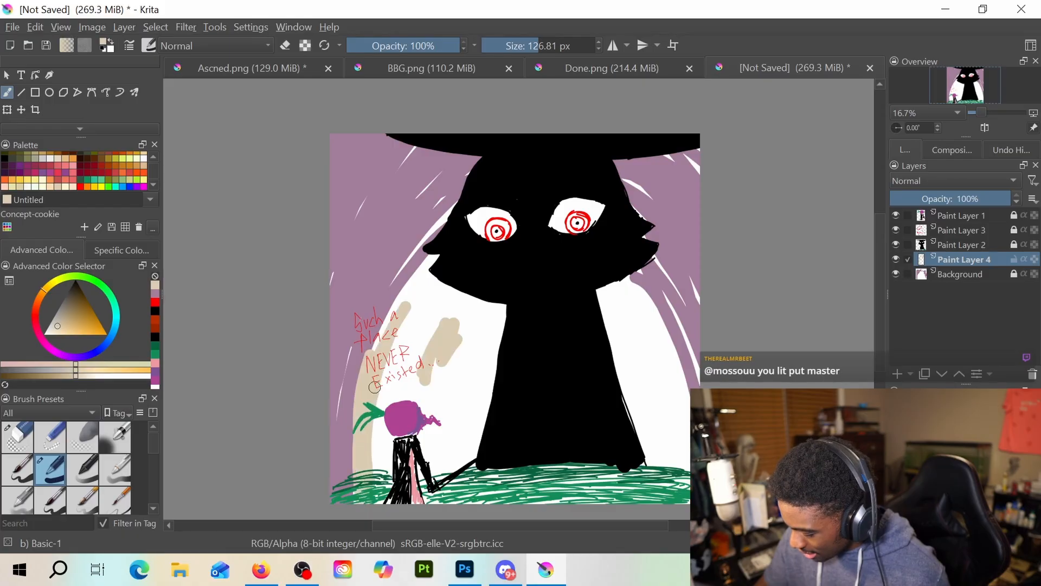
{"action": "key", "text": "ctrl+z"}
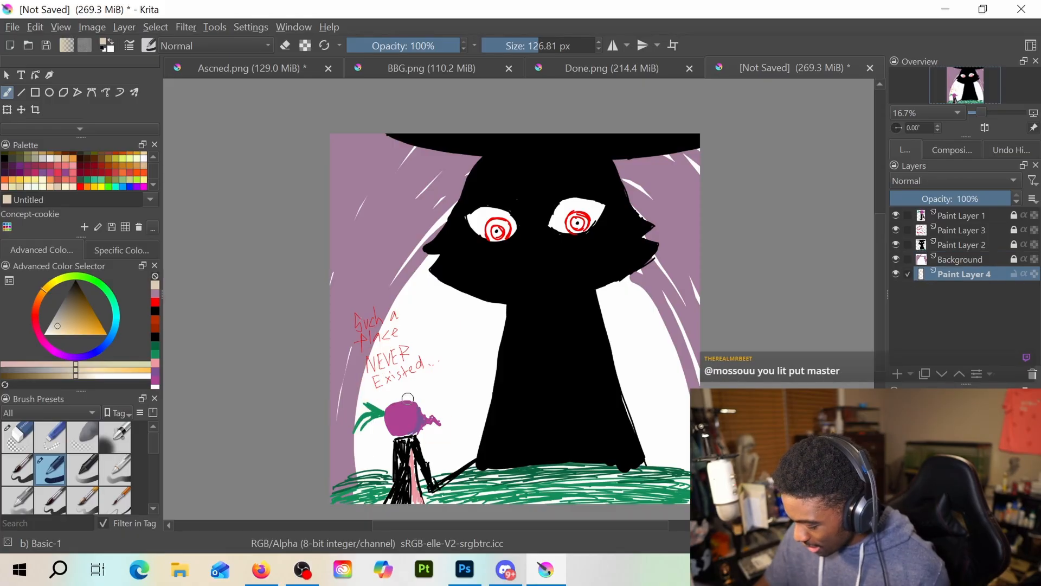
{"action": "left_click_drag", "start_coordinate": [984, 271], "coordinate": [981, 259]}
Paint pale beige strokes over the white areas on both sides of the huge figure's body, using the 126.81 px brush
{"action": "mouse_move", "coordinate": [372, 478]}
{"action": "left_mouse_down"}
{"action": "mouse_move", "coordinate": [385, 442]}
{"action": "mouse_move", "coordinate": [393, 482]}
{"action": "mouse_move", "coordinate": [406, 478]}
{"action": "mouse_move", "coordinate": [443, 397]}
{"action": "mouse_move", "coordinate": [492, 340]}
{"action": "mouse_move", "coordinate": [466, 462]}
{"action": "left_mouse_up"}
{"action": "left_click_drag", "start_coordinate": [613, 348], "coordinate": [645, 427]}
{"action": "key", "text": "e"}
{"action": "key", "text": "e"}
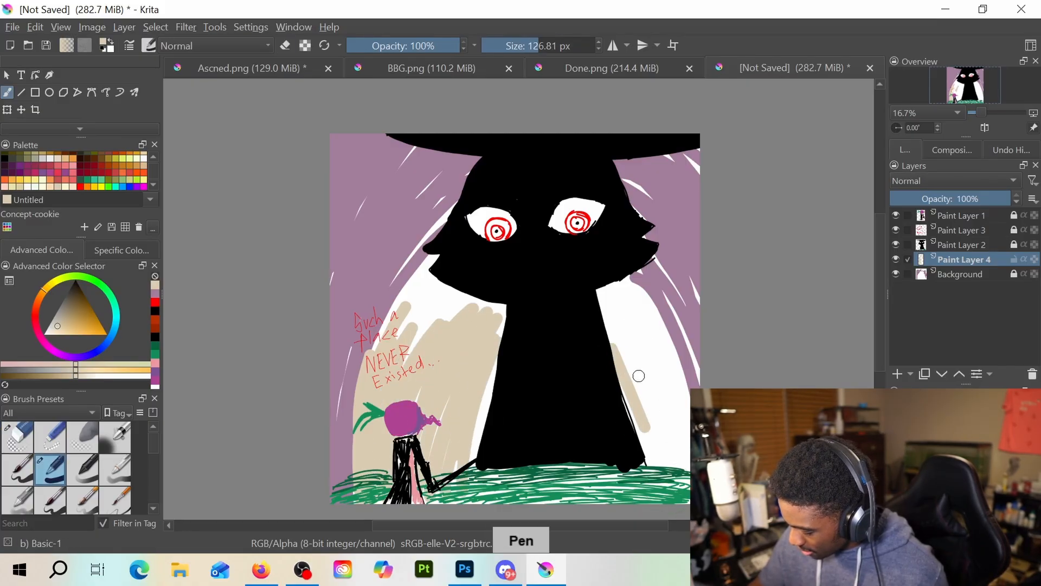
{"action": "mouse_move", "coordinate": [618, 336]}
{"action": "left_mouse_down"}
{"action": "mouse_move", "coordinate": [666, 466]}
{"action": "mouse_move", "coordinate": [627, 335]}
{"action": "mouse_move", "coordinate": [680, 444]}
{"action": "mouse_move", "coordinate": [667, 373]}
{"action": "mouse_move", "coordinate": [657, 380]}
{"action": "mouse_move", "coordinate": [597, 303]}
{"action": "mouse_move", "coordinate": [647, 383]}
{"action": "mouse_move", "coordinate": [613, 287]}
{"action": "mouse_move", "coordinate": [665, 353]}
{"action": "mouse_move", "coordinate": [684, 451]}
{"action": "left_mouse_up"}
{"action": "left_click_drag", "start_coordinate": [655, 279], "coordinate": [675, 414]}
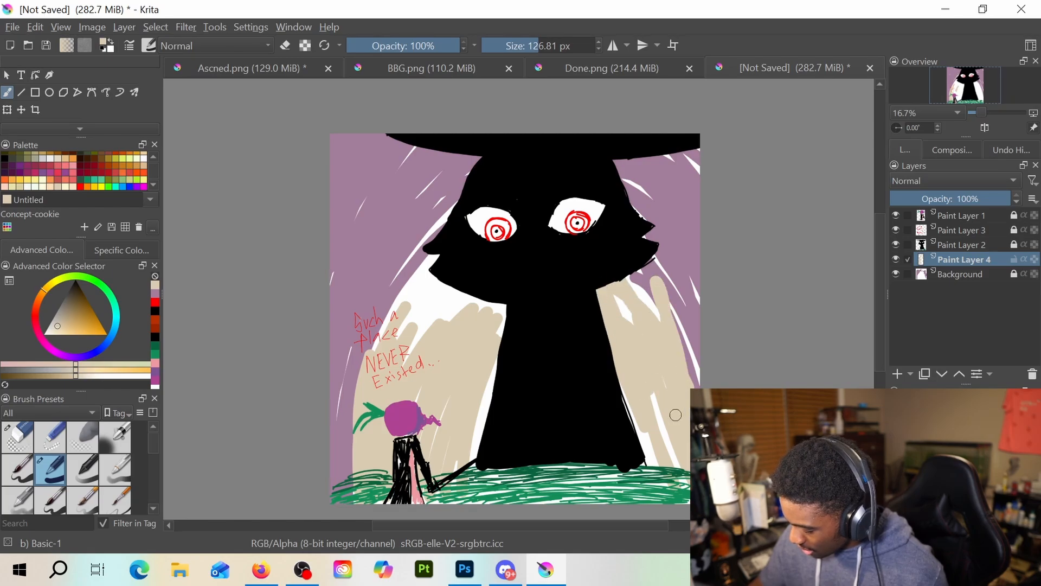
Cover the remaining white gaps beside the figure's body and up to its cheeks with pale beige
{"action": "mouse_move", "coordinate": [421, 332]}
{"action": "left_mouse_down"}
{"action": "mouse_move", "coordinate": [395, 271]}
{"action": "mouse_move", "coordinate": [428, 261]}
{"action": "mouse_move", "coordinate": [461, 304]}
{"action": "mouse_move", "coordinate": [508, 278]}
{"action": "mouse_move", "coordinate": [488, 353]}
{"action": "mouse_move", "coordinate": [503, 326]}
{"action": "left_mouse_up"}
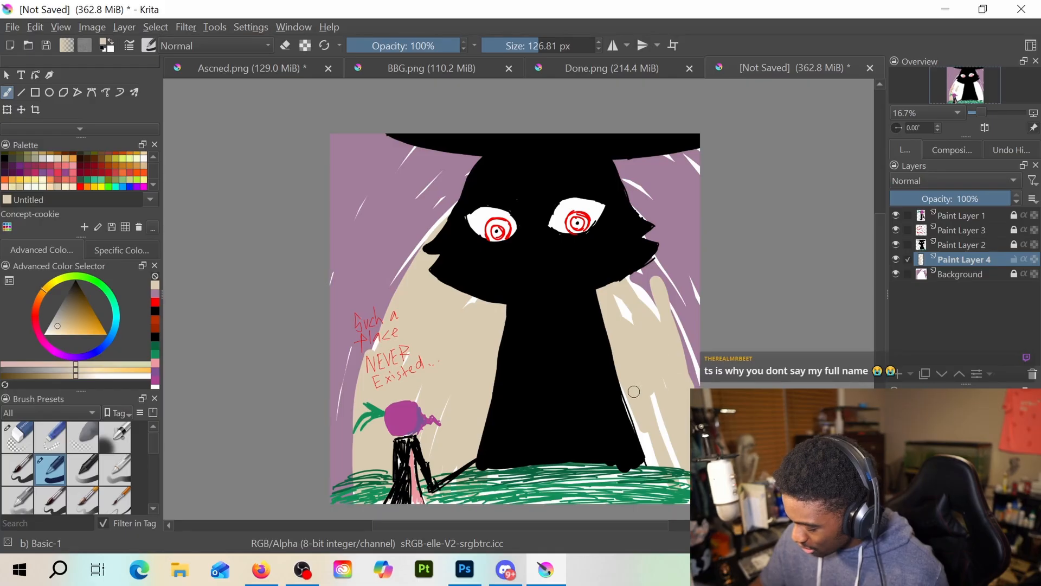
{"action": "mouse_move", "coordinate": [633, 391]}
{"action": "left_mouse_down"}
{"action": "mouse_move", "coordinate": [661, 441]}
{"action": "mouse_move", "coordinate": [652, 370]}
{"action": "mouse_move", "coordinate": [667, 436]}
{"action": "mouse_move", "coordinate": [605, 281]}
{"action": "mouse_move", "coordinate": [648, 311]}
{"action": "mouse_move", "coordinate": [677, 354]}
{"action": "left_mouse_up"}
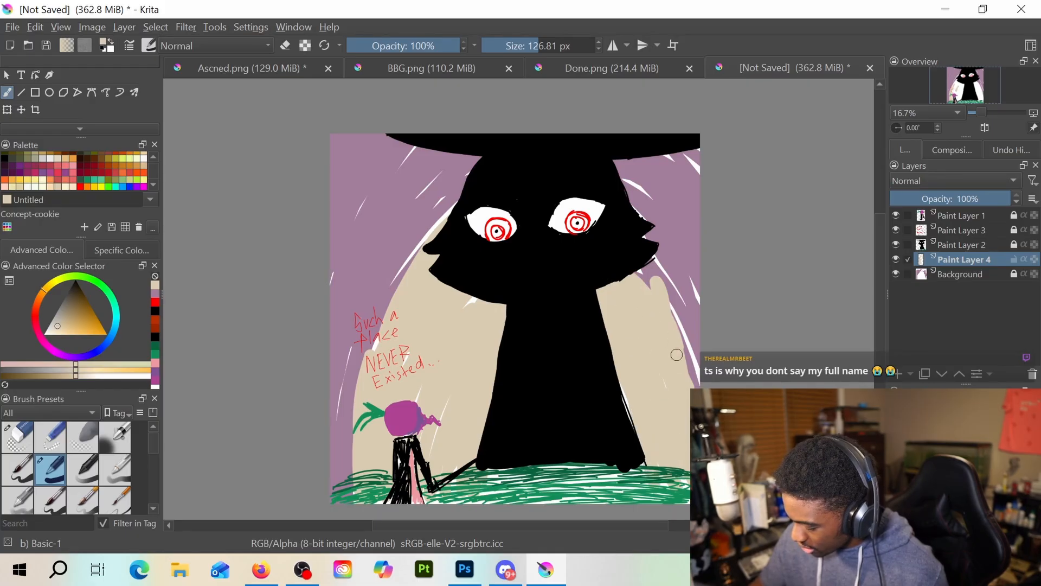
{"action": "left_click_drag", "start_coordinate": [420, 276], "coordinate": [443, 216]}
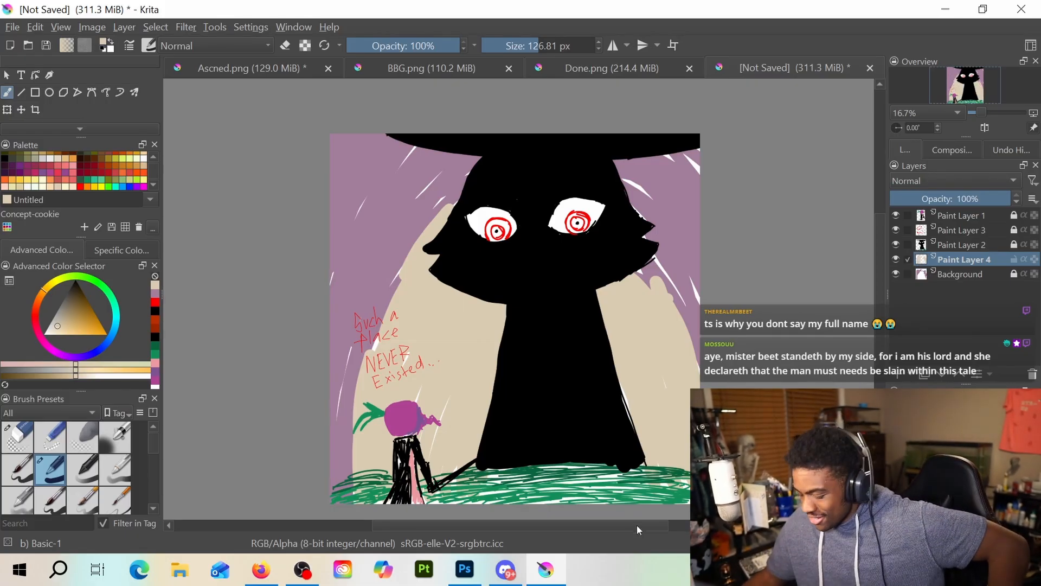
{"action": "scroll", "coordinate": [618, 509], "scroll_direction": "down", "scroll_amount": 1}
{"action": "scroll", "coordinate": [607, 399], "scroll_direction": "up", "scroll_amount": 2}
{"action": "scroll", "coordinate": [607, 397], "scroll_direction": "down", "scroll_amount": 2}
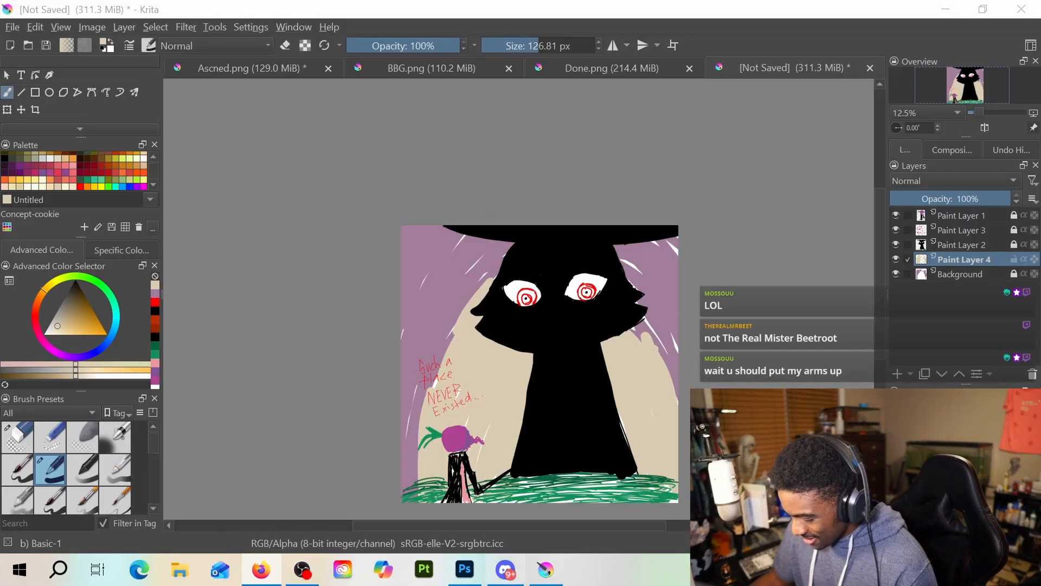
{"action": "scroll", "coordinate": [480, 458], "scroll_direction": "up", "scroll_amount": 2}
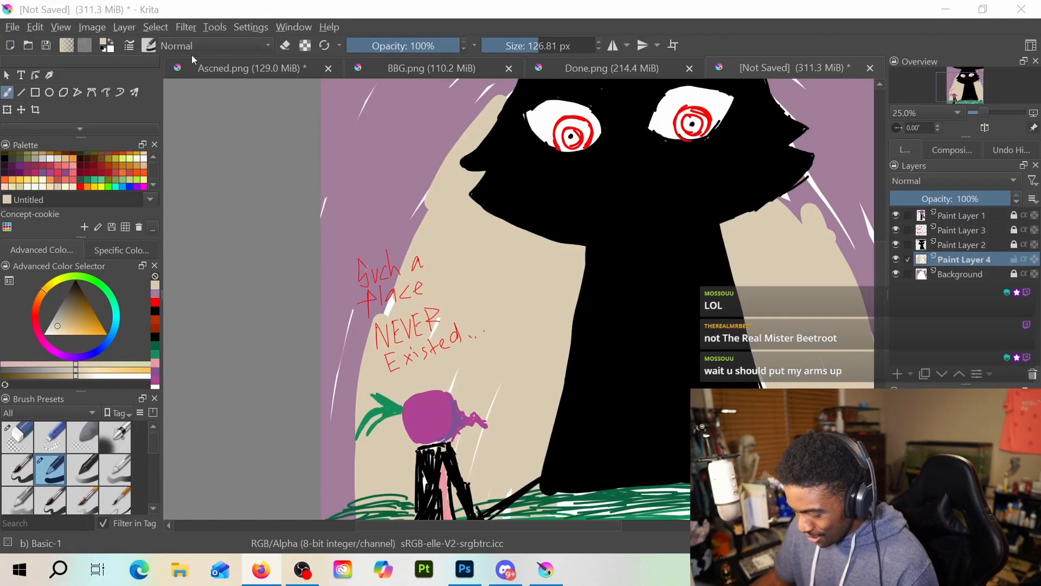
Create a new 4096 × 4096 px document at 300 pixels/inch and choose purple as the brush colour
{"action": "left_click", "coordinate": [12, 27]}
{"action": "left_click", "coordinate": [43, 47]}
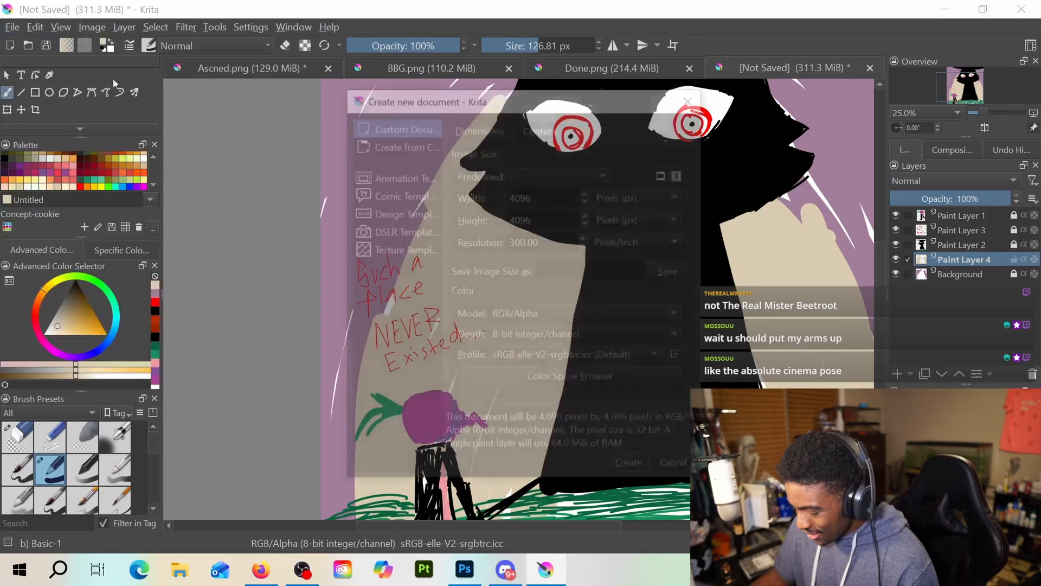
{"action": "left_click", "coordinate": [632, 468]}
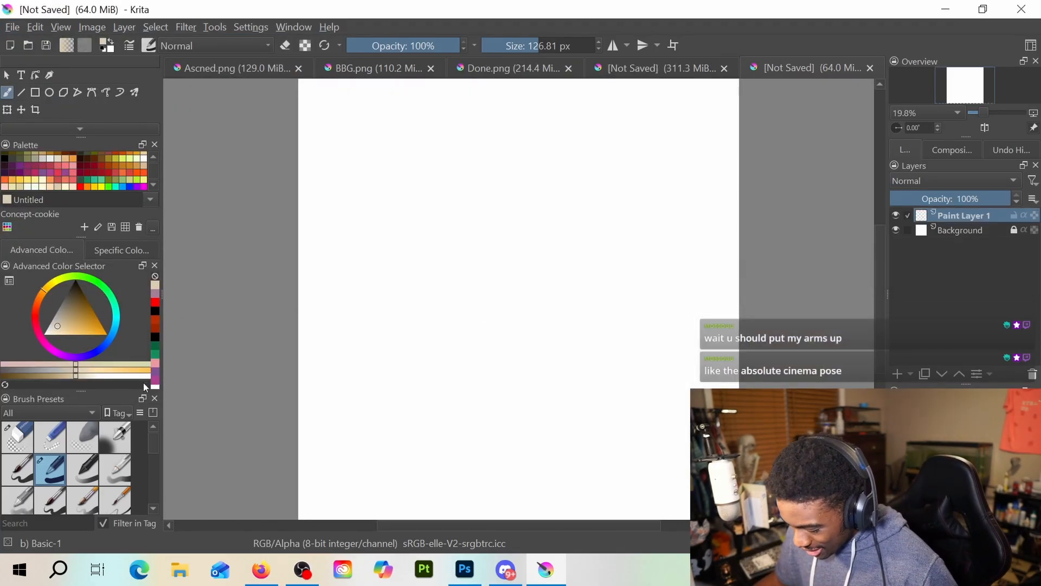
{"action": "left_click", "coordinate": [154, 375]}
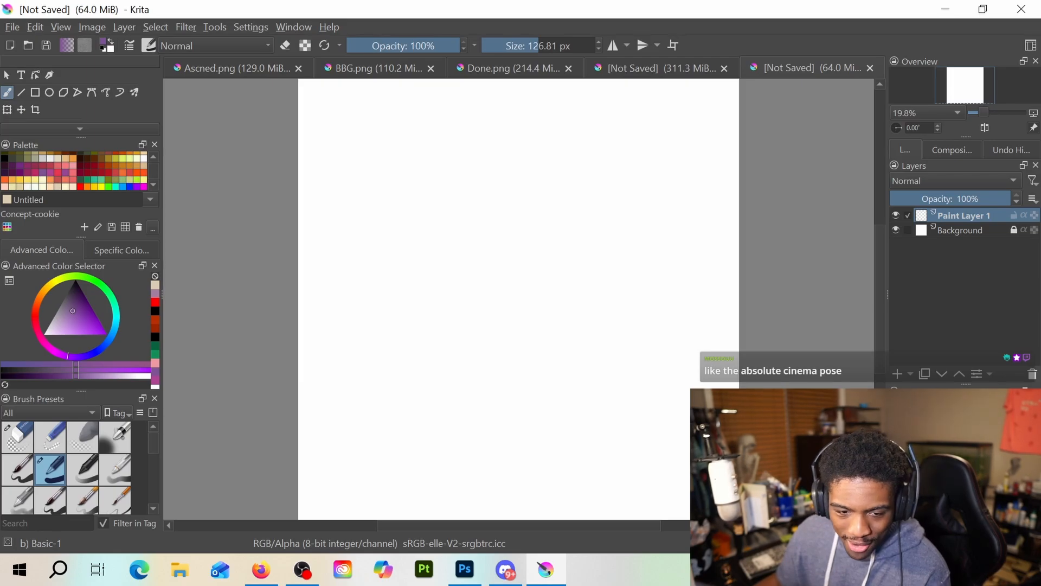
Switch to Discord and check the latest posts in THE MOTHERSHIP's general channel
{"action": "key", "text": "alt+Tab"}
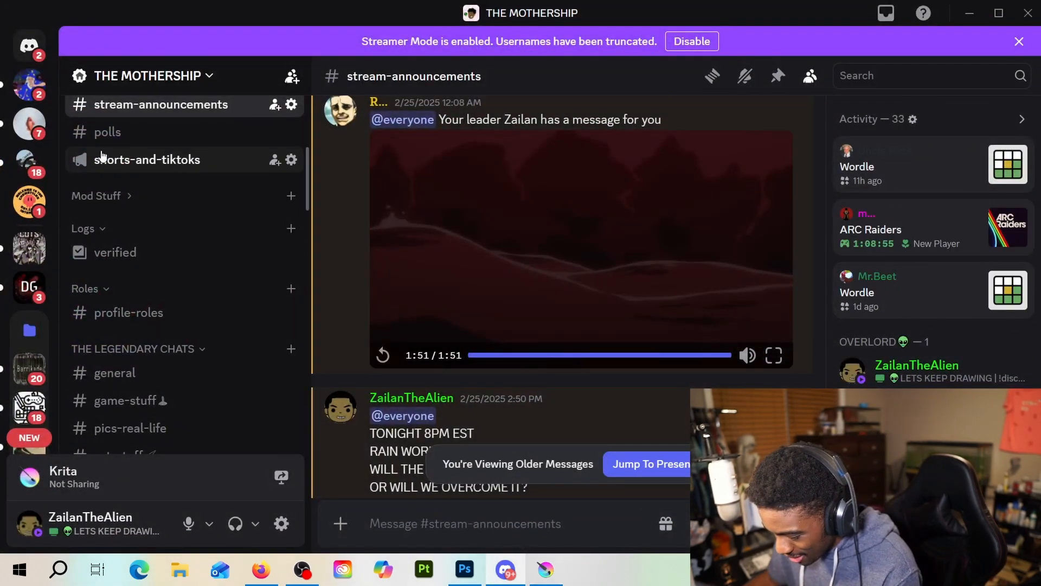
{"action": "scroll", "coordinate": [424, 372], "scroll_direction": "down", "scroll_amount": 5}
{"action": "scroll", "coordinate": [182, 310], "scroll_direction": "down", "scroll_amount": 6}
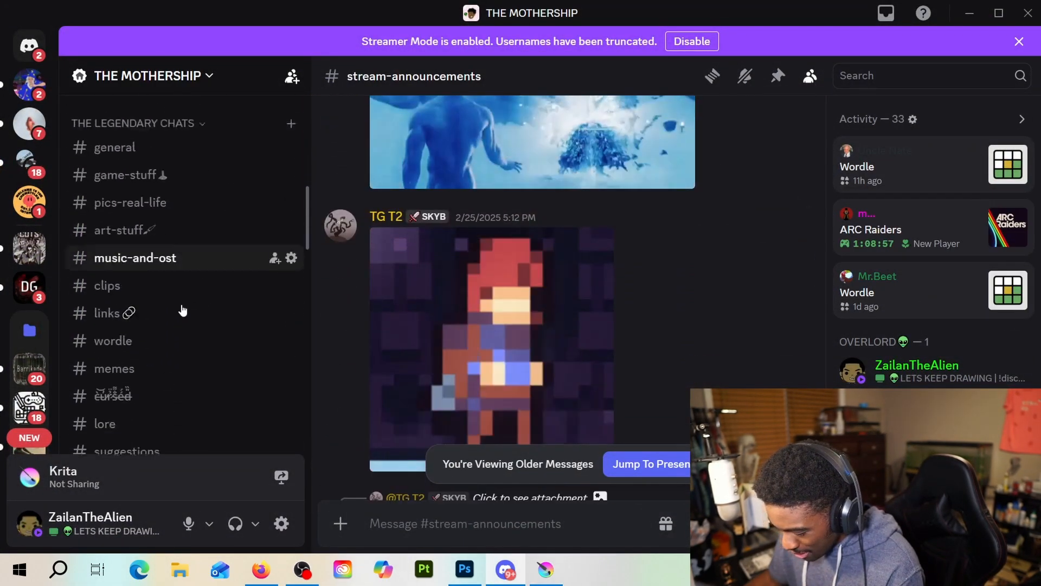
{"action": "scroll", "coordinate": [155, 227], "scroll_direction": "up", "scroll_amount": 3}
{"action": "left_click", "coordinate": [155, 213]}
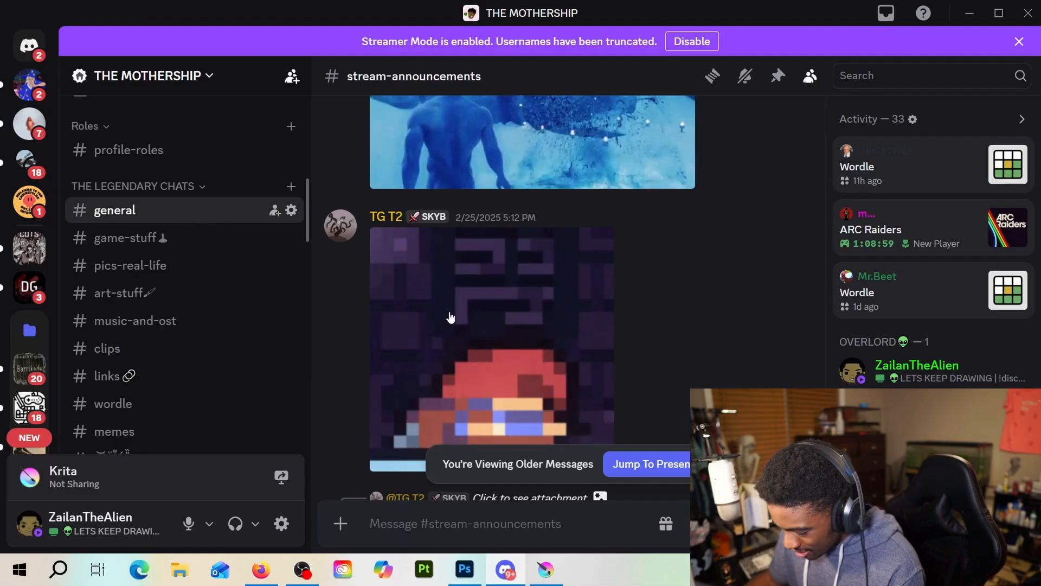
{"action": "scroll", "coordinate": [931, 325], "scroll_direction": "down", "scroll_amount": 3}
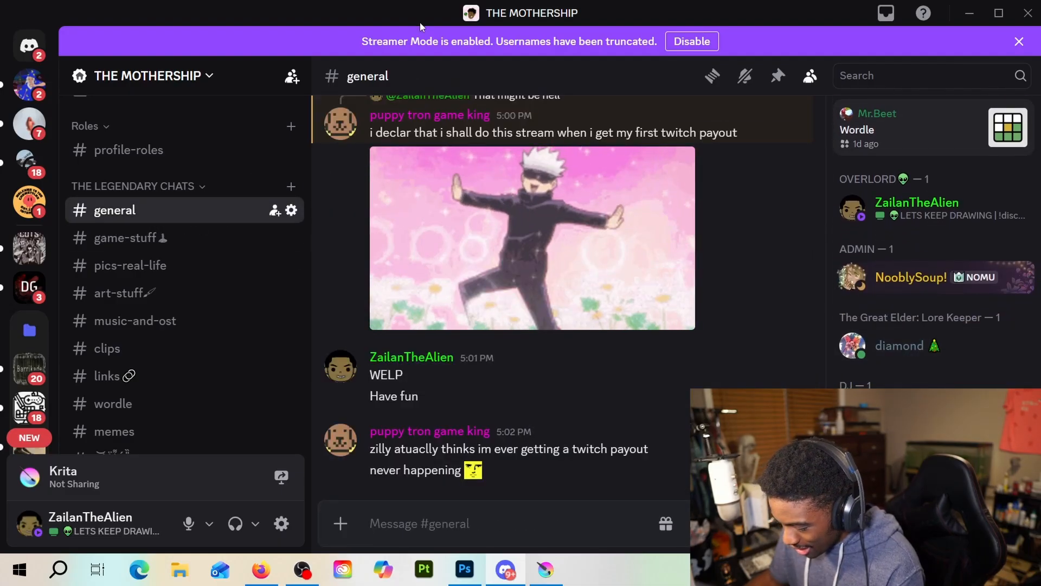
{"action": "key", "text": "alt+Tab"}
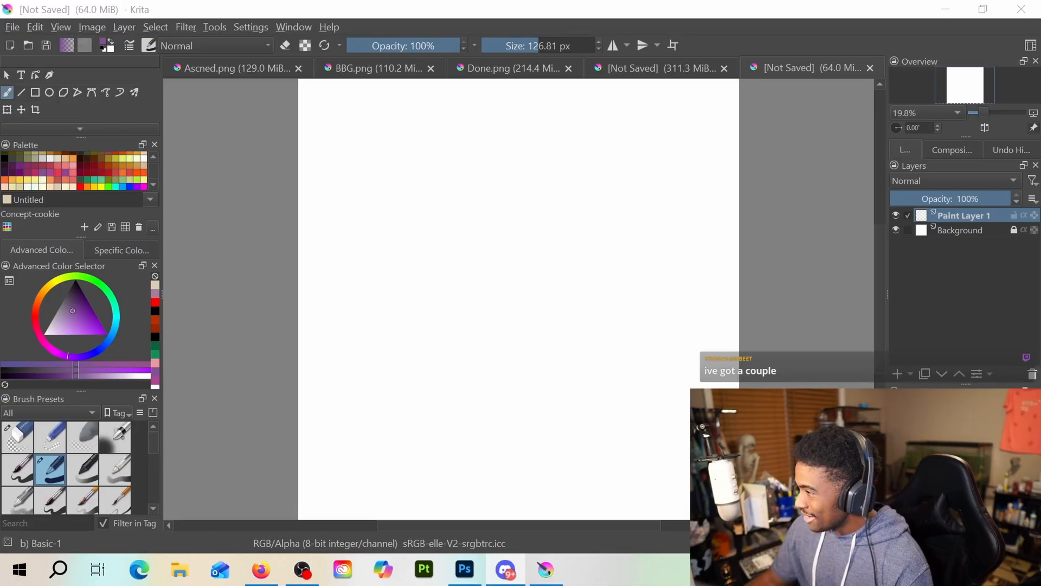
Open the full Discord profile of the member with the beet avatar, examine the profile picture, and return to Krita
{"action": "left_click_drag", "start_coordinate": [1040, 6], "coordinate": [481, 14]}
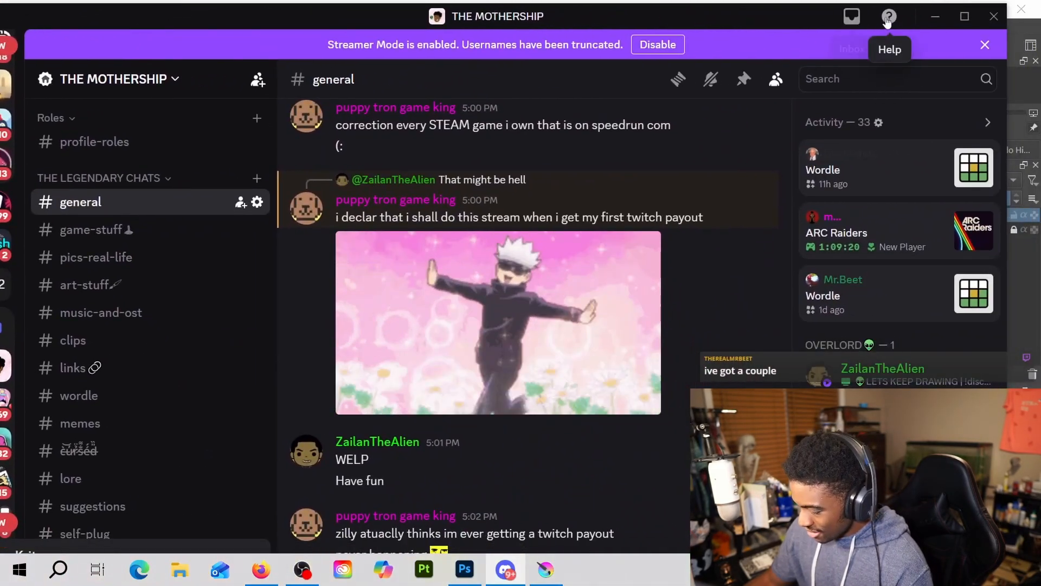
{"action": "left_click", "coordinate": [955, 19]}
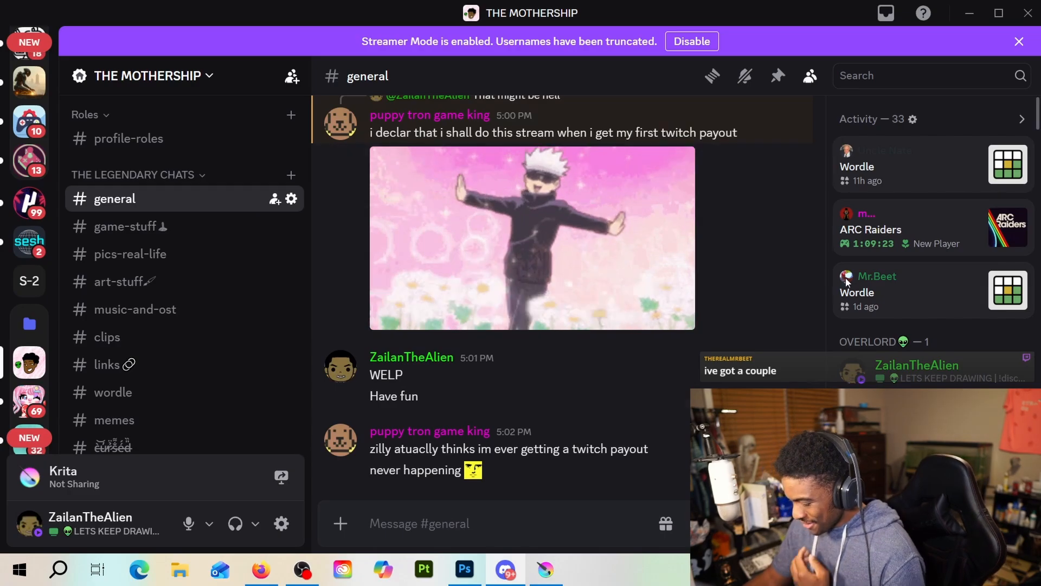
{"action": "left_click", "coordinate": [847, 282]}
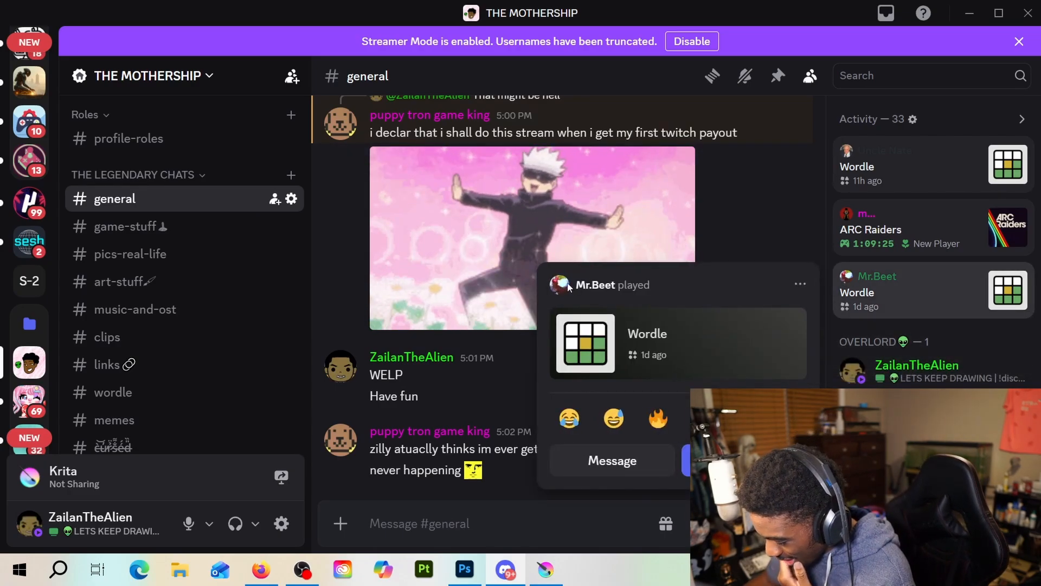
{"action": "left_click", "coordinate": [596, 285]}
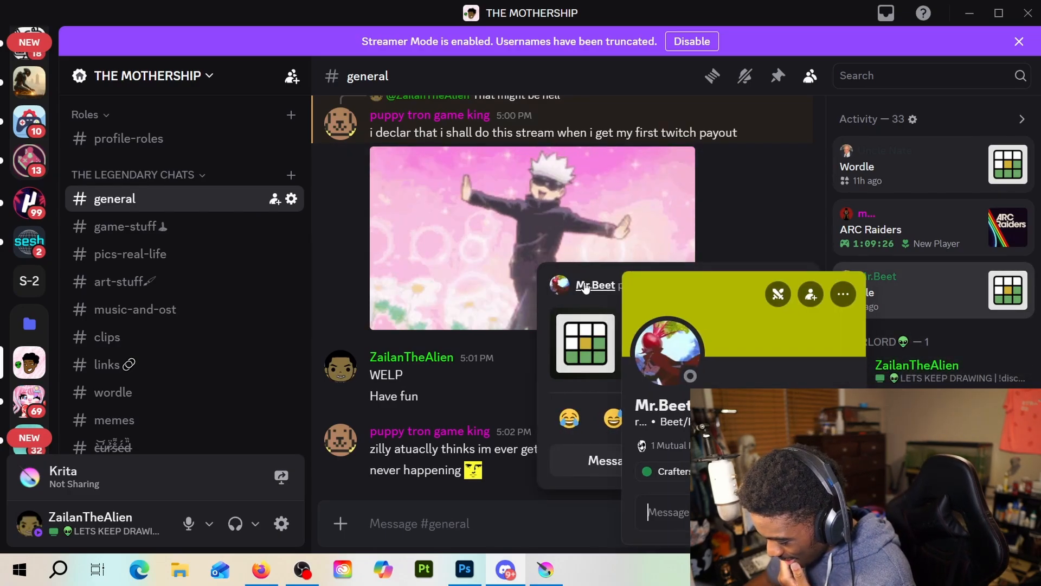
{"action": "left_click", "coordinate": [663, 366]}
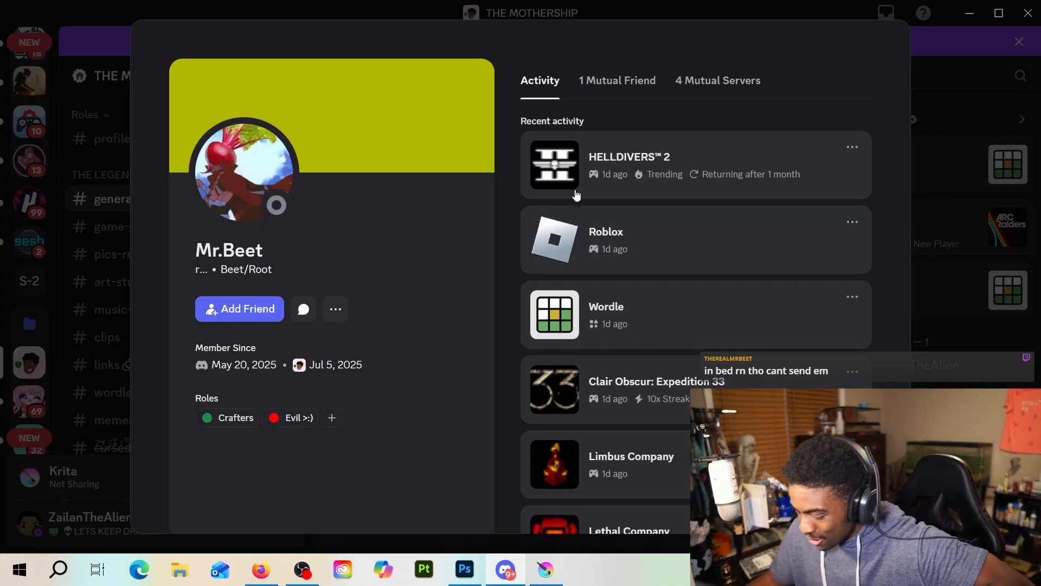
{"action": "left_click", "coordinate": [965, 159]}
{"action": "left_click", "coordinate": [968, 22]}
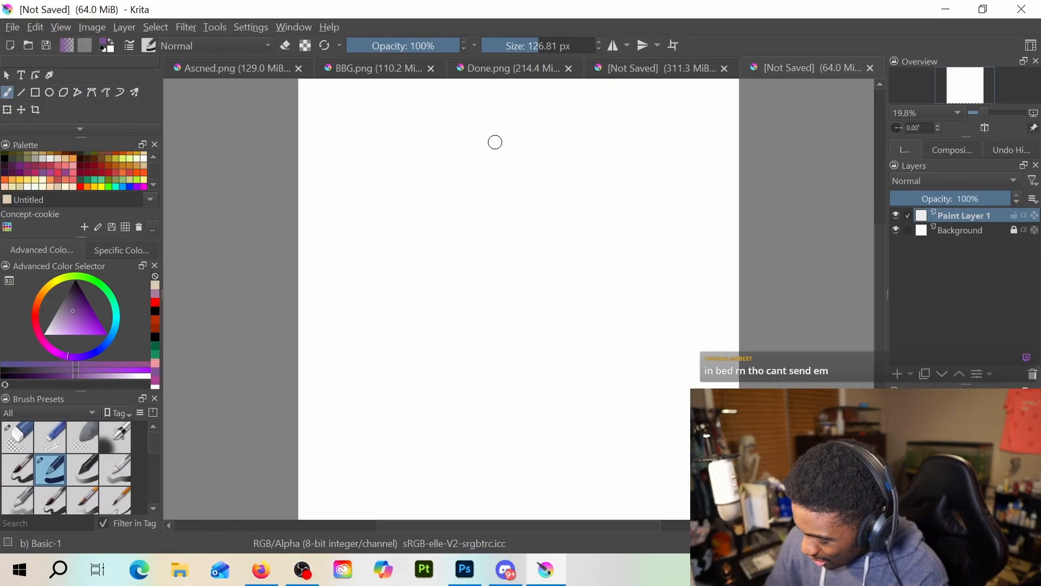
{"action": "mouse_move", "coordinate": [492, 133]}
{"action": "left_mouse_down"}
{"action": "mouse_move", "coordinate": [452, 190]}
{"action": "mouse_move", "coordinate": [450, 172]}
{"action": "mouse_move", "coordinate": [455, 225]}
{"action": "left_mouse_up"}
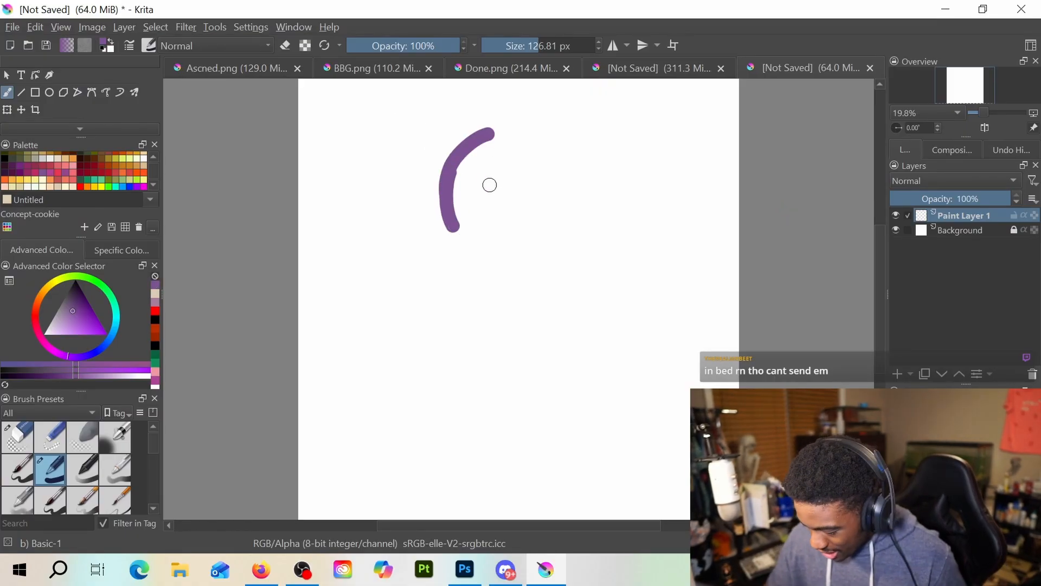
{"action": "key", "text": "ctrl+z"}
{"action": "key", "text": "ctrl+z"}
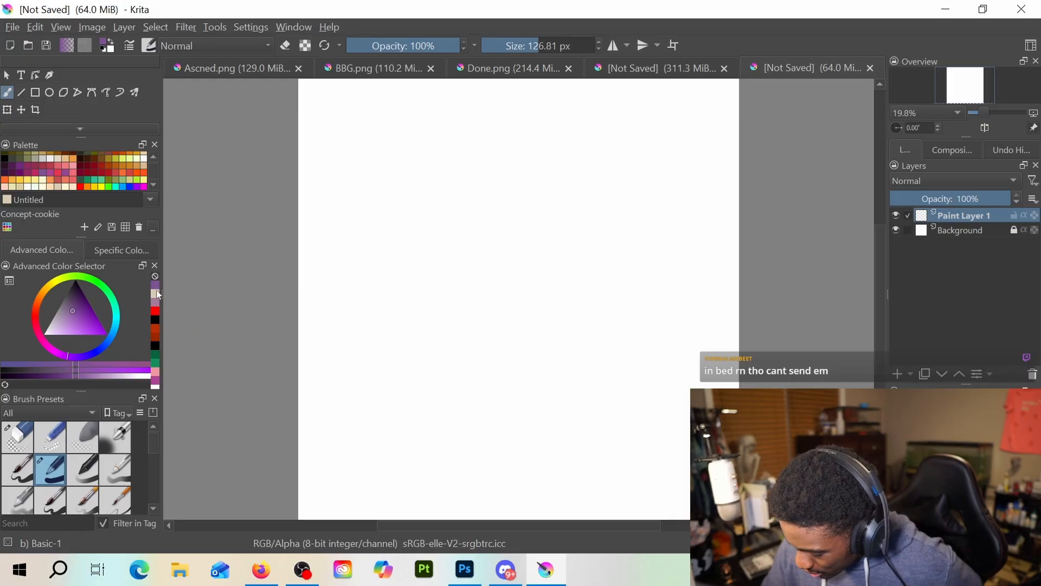
Set the brush colour to black and the brush size to 10.67 px
{"action": "left_click", "coordinate": [157, 318]}
{"action": "left_click_drag", "start_coordinate": [574, 45], "coordinate": [504, 45]}
{"action": "left_click_drag", "start_coordinate": [477, 205], "coordinate": [474, 184]}
{"action": "key", "text": "e"}
{"action": "key", "text": "e"}
{"action": "left_click_drag", "start_coordinate": [505, 46], "coordinate": [516, 46]}
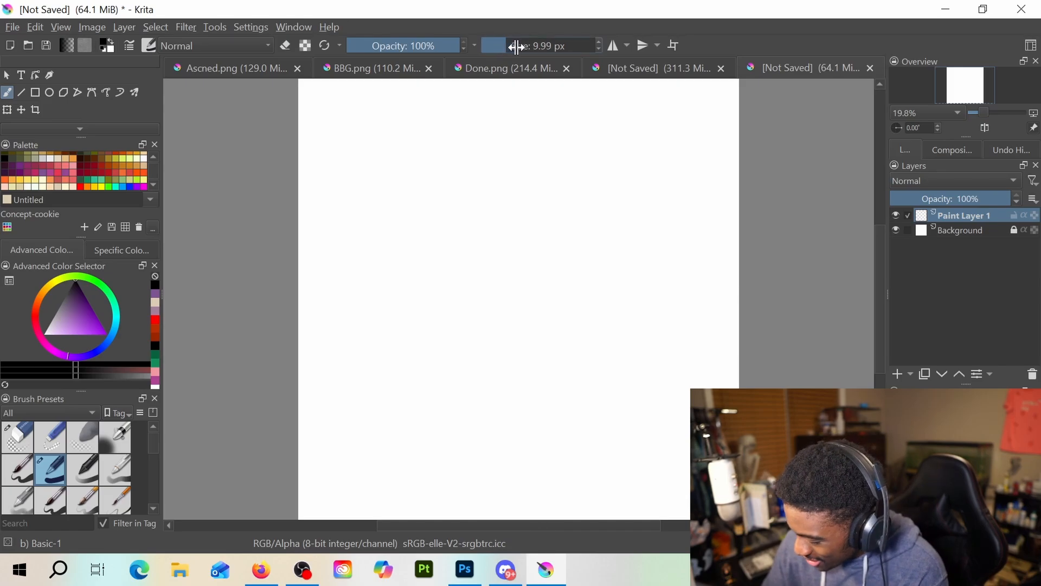
{"action": "left_click", "coordinate": [509, 45]}
Sketch a black beet outline in the canvas's upper middle, with a round body, crooked root tip and a fan of pointed leaves
{"action": "left_click_drag", "start_coordinate": [461, 188], "coordinate": [439, 231]}
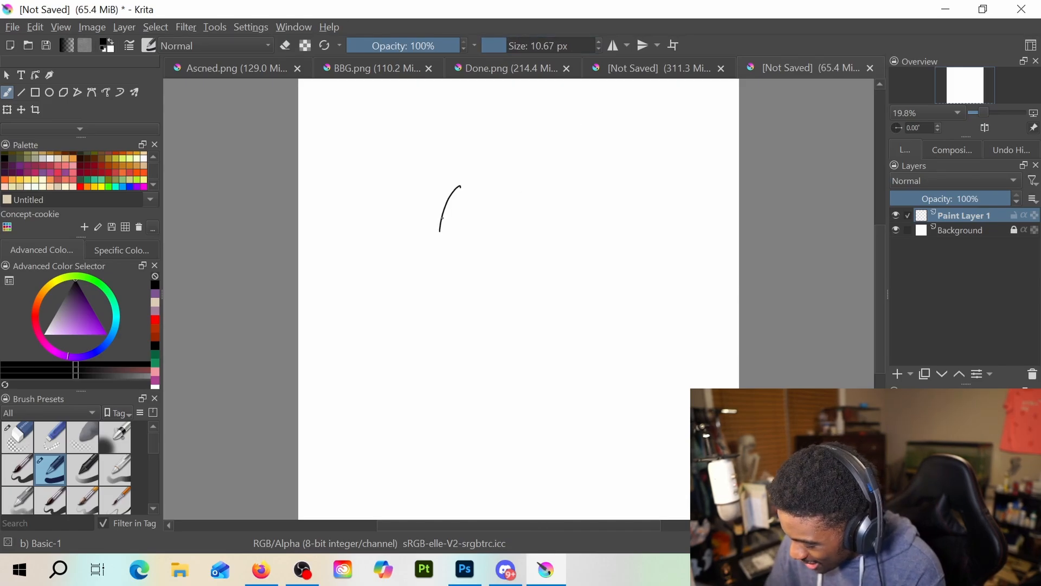
{"action": "left_click_drag", "start_coordinate": [494, 171], "coordinate": [534, 175]}
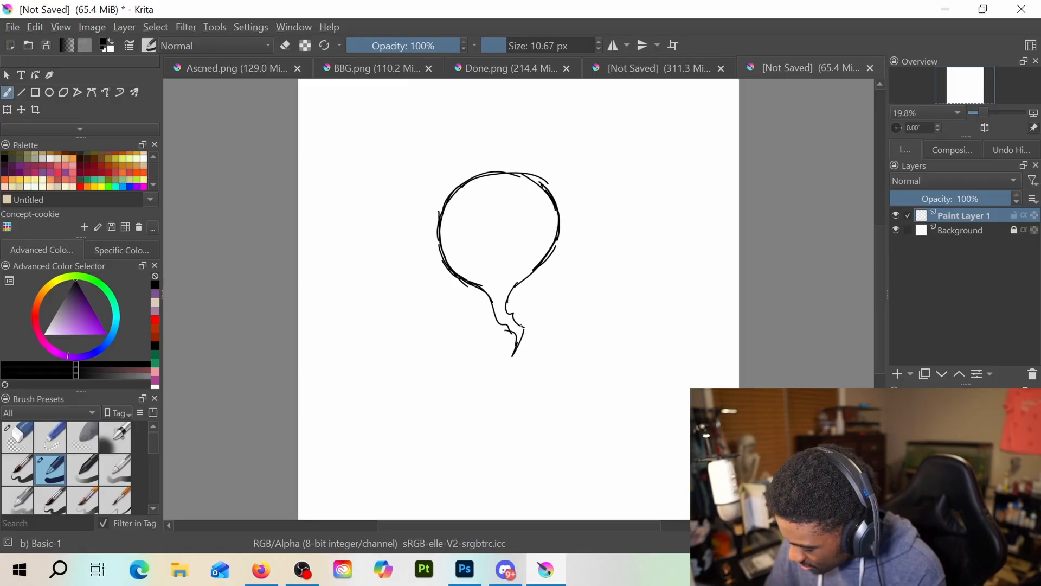
{"action": "mouse_move", "coordinate": [516, 172]}
{"action": "left_mouse_down"}
{"action": "mouse_move", "coordinate": [533, 109]}
{"action": "mouse_move", "coordinate": [561, 86]}
{"action": "mouse_move", "coordinate": [533, 122]}
{"action": "mouse_move", "coordinate": [521, 171]}
{"action": "mouse_move", "coordinate": [548, 121]}
{"action": "mouse_move", "coordinate": [595, 80]}
{"action": "mouse_move", "coordinate": [520, 171]}
{"action": "left_mouse_up"}
{"action": "left_click_drag", "start_coordinate": [580, 116], "coordinate": [520, 172]}
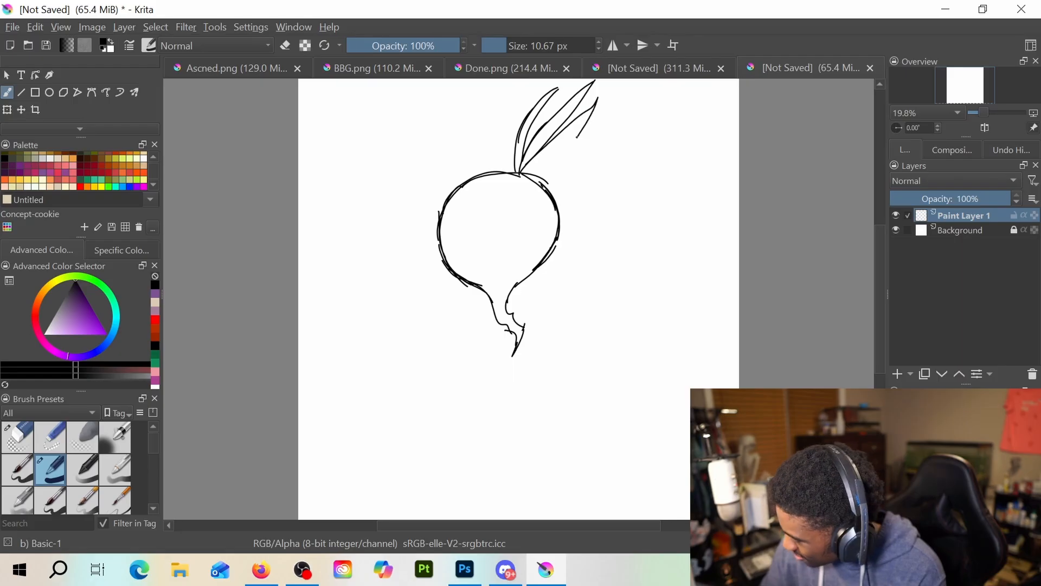
{"action": "left_click_drag", "start_coordinate": [576, 137], "coordinate": [519, 175]}
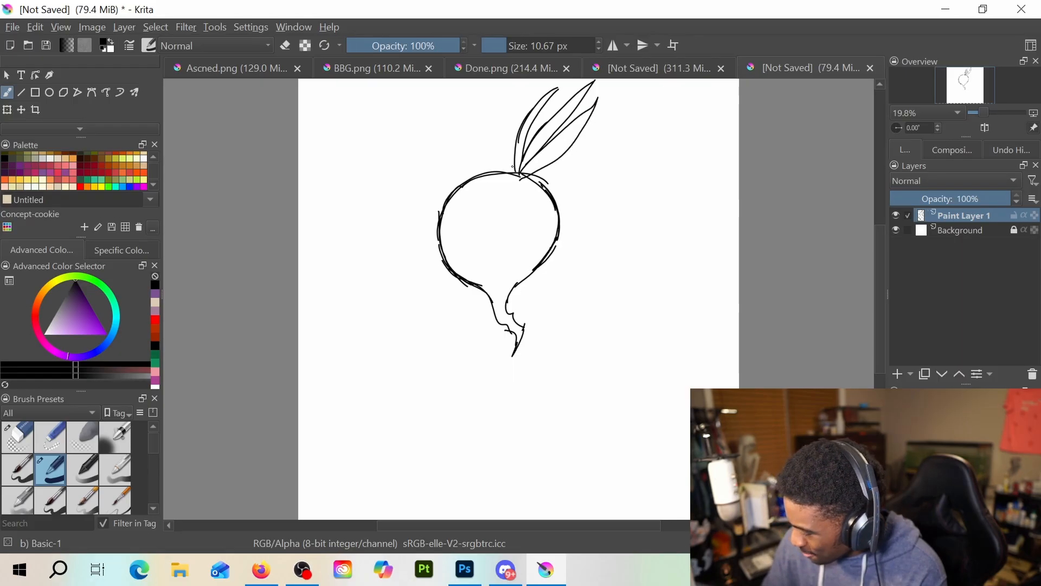
{"action": "left_click_drag", "start_coordinate": [514, 172], "coordinate": [508, 86]}
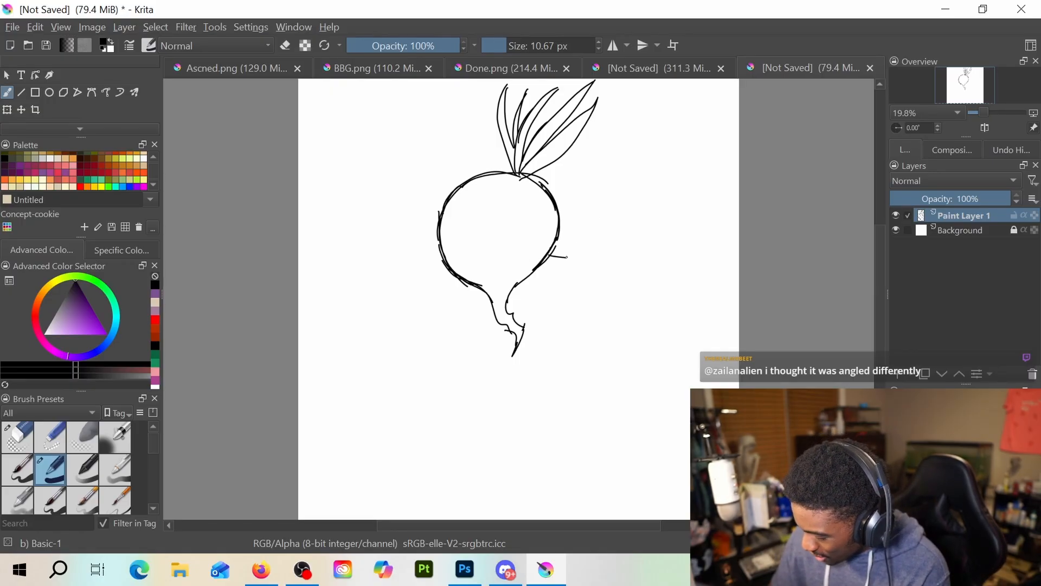
Sketch shoulder lines on both sides of the beet, plus a rough torso side and arm under the left shoulder
{"action": "left_click_drag", "start_coordinate": [552, 255], "coordinate": [585, 261]}
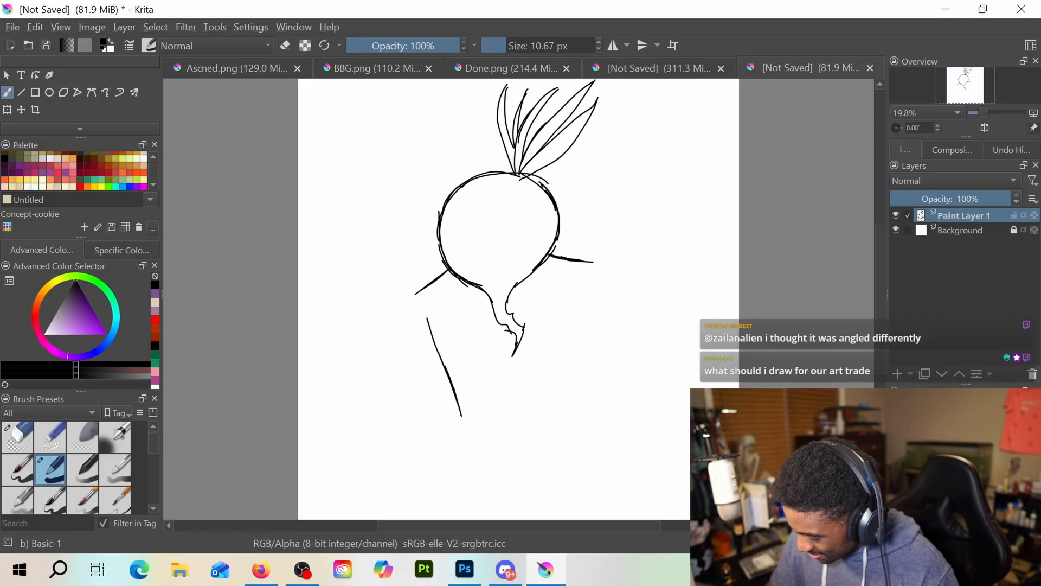
{"action": "left_click_drag", "start_coordinate": [462, 416], "coordinate": [468, 432]}
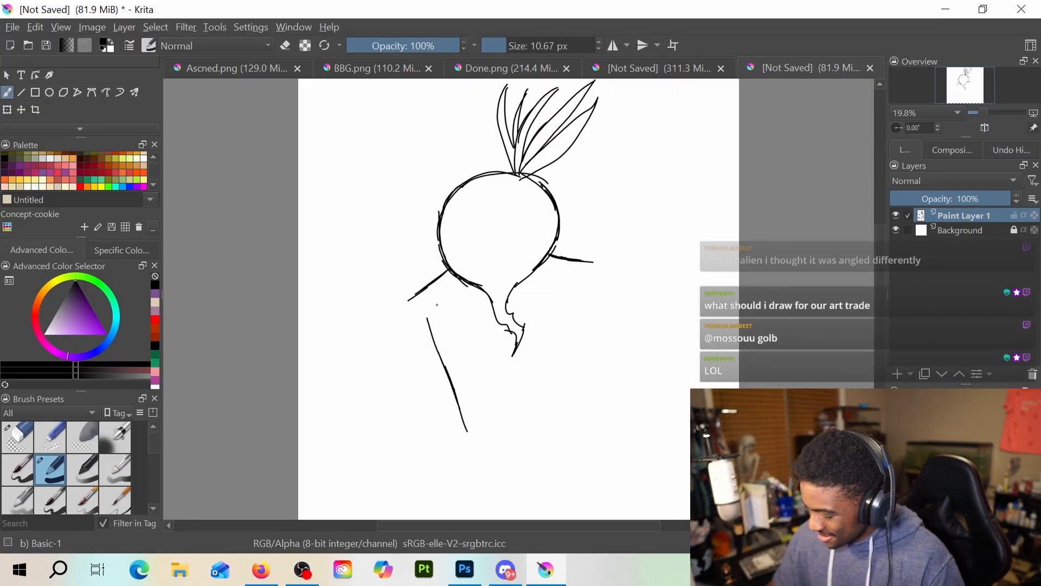
{"action": "left_click_drag", "start_coordinate": [410, 300], "coordinate": [384, 423]}
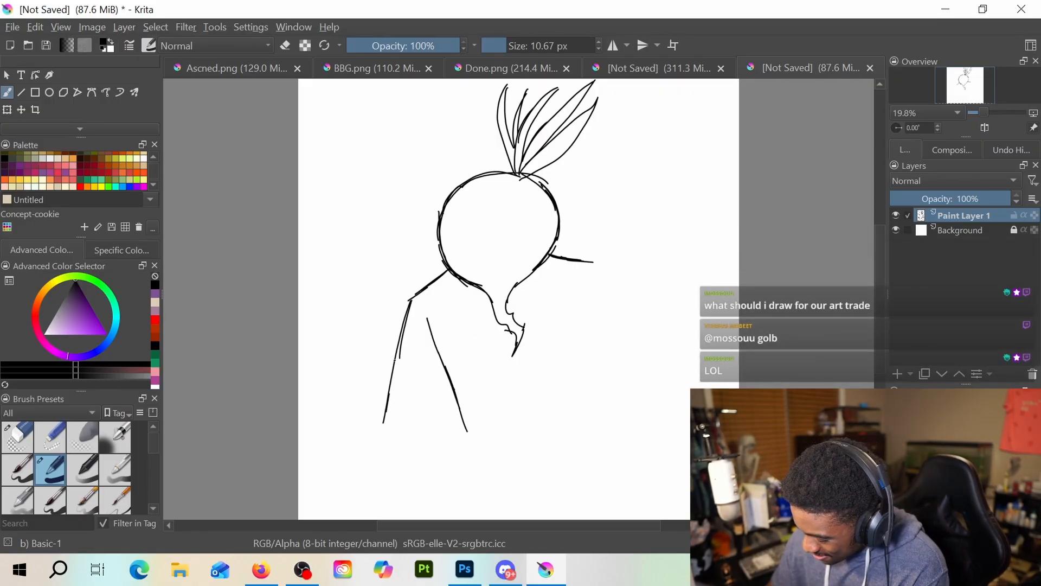
Erase the arm and torso lines under the left shoulder and redraw the torso side as a long, steep line
{"action": "key", "text": "e"}
{"action": "left_click_drag", "start_coordinate": [430, 333], "coordinate": [412, 372]}
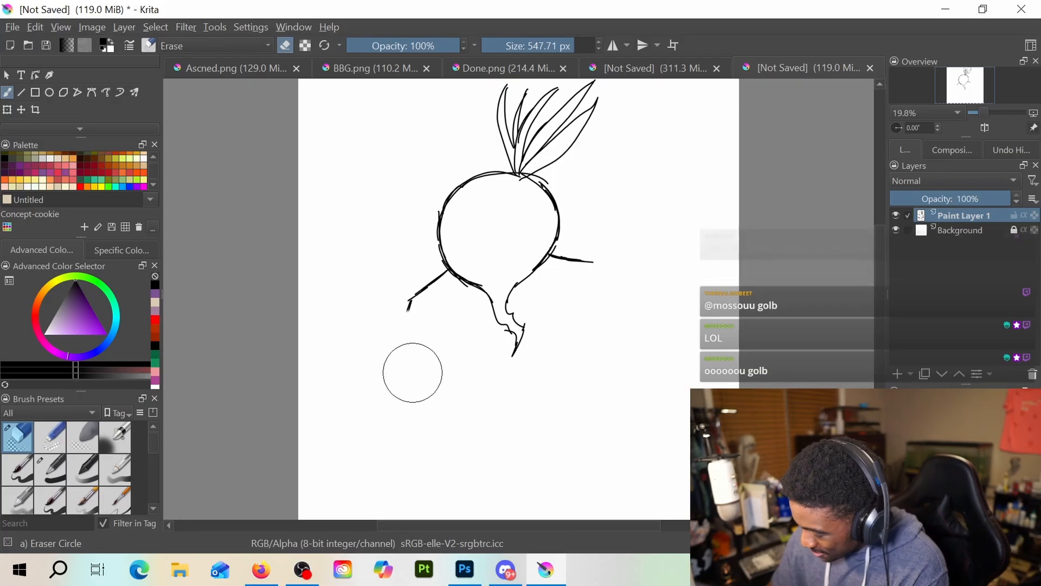
{"action": "key", "text": "e"}
{"action": "left_click_drag", "start_coordinate": [424, 315], "coordinate": [457, 450]}
{"action": "scroll", "coordinate": [518, 279], "scroll_direction": "up", "scroll_amount": 2}
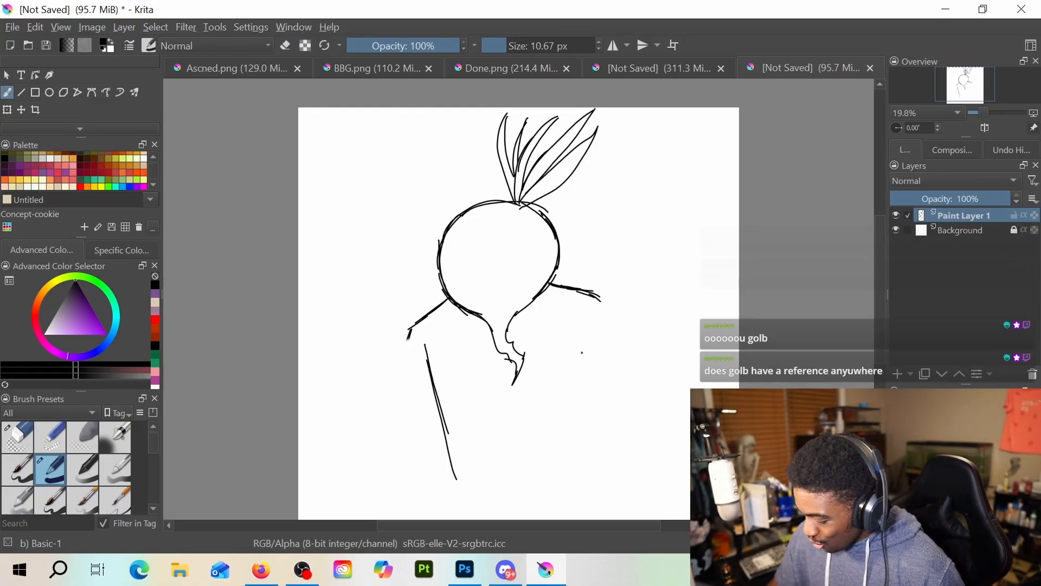
Try a straight right torso side below the shoulder, redrawing it once, and lengthen the left torso side
{"action": "left_click_drag", "start_coordinate": [581, 352], "coordinate": [569, 450]}
{"action": "left_click_drag", "start_coordinate": [579, 386], "coordinate": [572, 479]}
{"action": "key", "text": "e"}
{"action": "left_click_drag", "start_coordinate": [580, 355], "coordinate": [570, 431]}
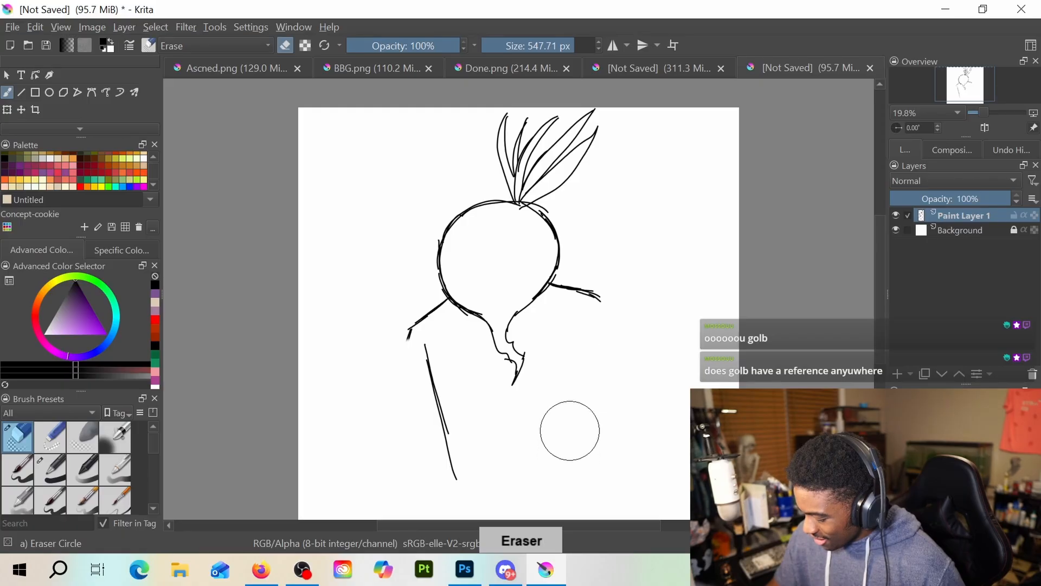
{"action": "key", "text": "e"}
{"action": "left_click_drag", "start_coordinate": [583, 355], "coordinate": [578, 436]}
{"action": "left_click_drag", "start_coordinate": [582, 380], "coordinate": [574, 484]}
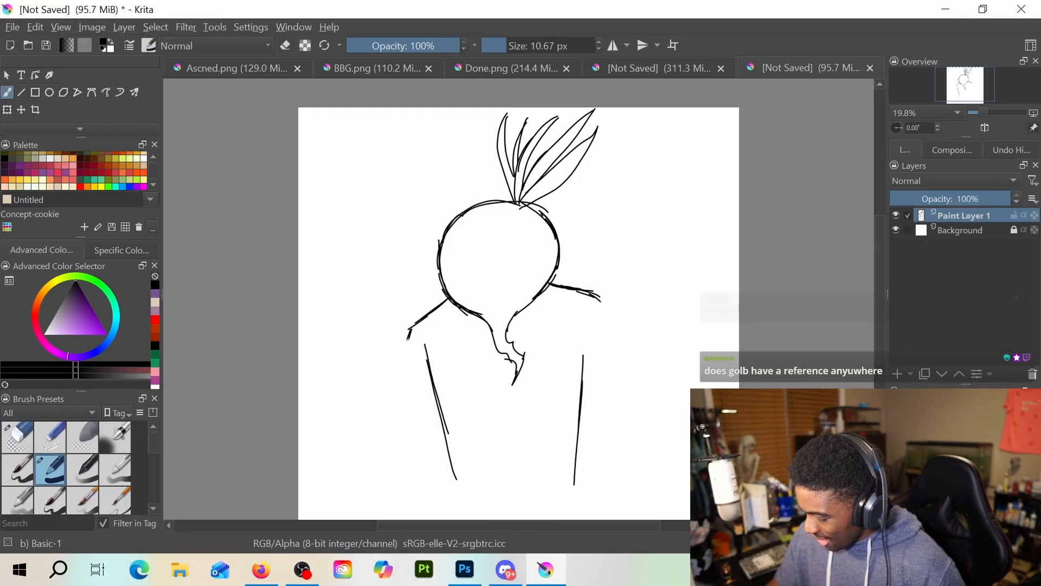
{"action": "left_click_drag", "start_coordinate": [879, 275], "coordinate": [879, 330]}
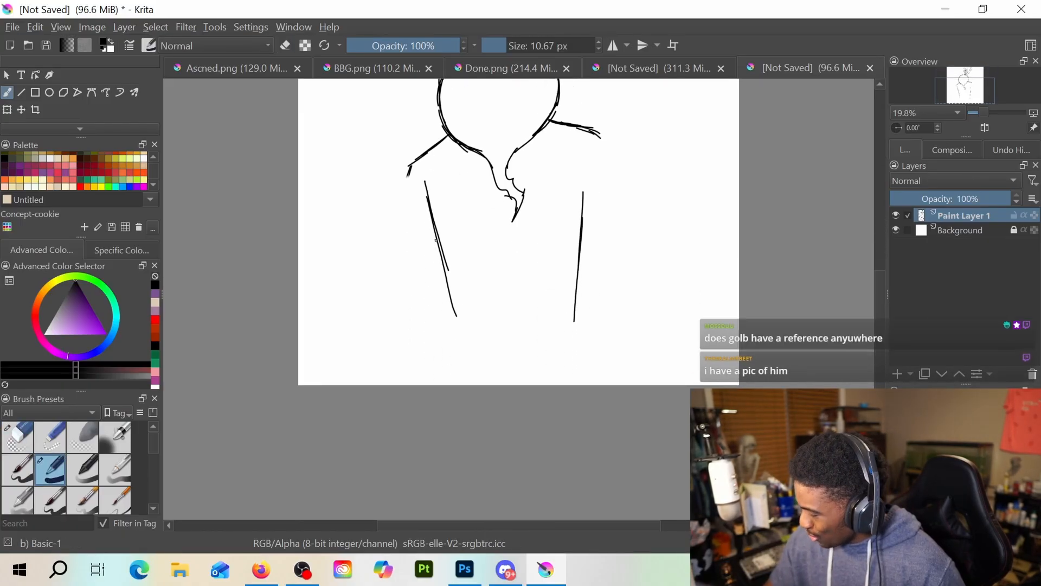
{"action": "left_click_drag", "start_coordinate": [449, 280], "coordinate": [459, 353]}
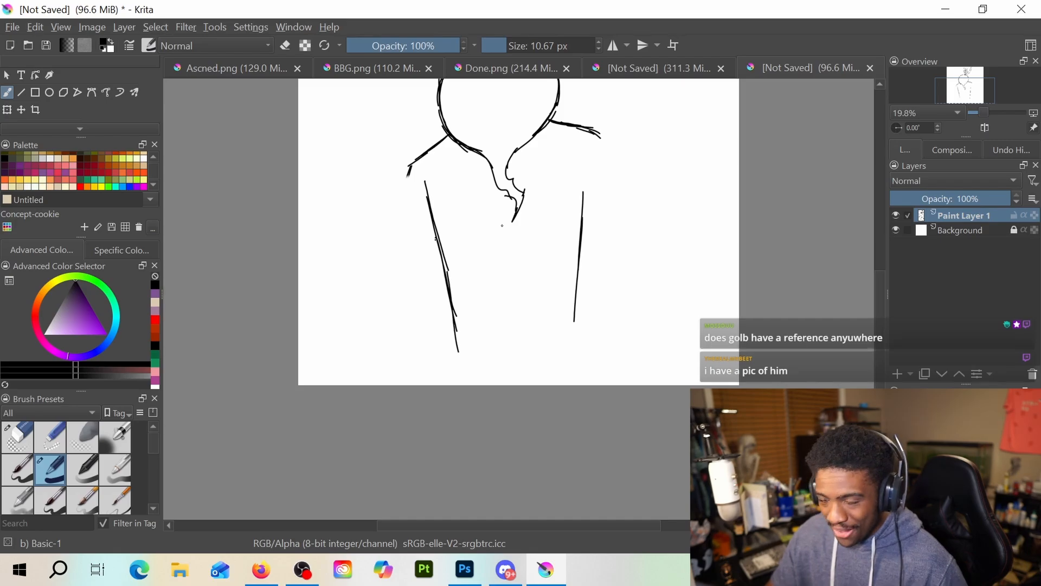
Draw the left upper arm sloping down from the shoulder and erase the forearm line and both straight torso sides
{"action": "mouse_move", "coordinate": [424, 157]}
{"action": "left_mouse_down"}
{"action": "mouse_move", "coordinate": [390, 221]}
{"action": "mouse_move", "coordinate": [427, 376]}
{"action": "left_mouse_up"}
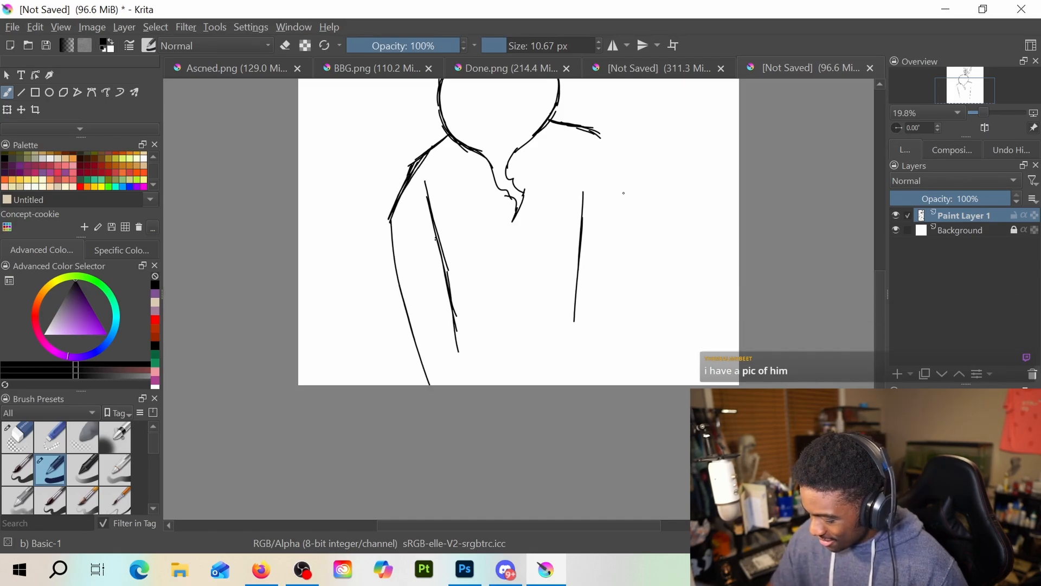
{"action": "key", "text": "e"}
{"action": "mouse_move", "coordinate": [399, 201]}
{"action": "left_mouse_down"}
{"action": "mouse_move", "coordinate": [390, 267]}
{"action": "mouse_move", "coordinate": [442, 262]}
{"action": "mouse_move", "coordinate": [456, 326]}
{"action": "left_mouse_up"}
{"action": "key", "text": "e"}
Sketch a left chest curve and the left body side narrowing at the waist and flaring to the canvas's lower edge
{"action": "key", "text": "e"}
{"action": "left_click_drag", "start_coordinate": [569, 228], "coordinate": [577, 325]}
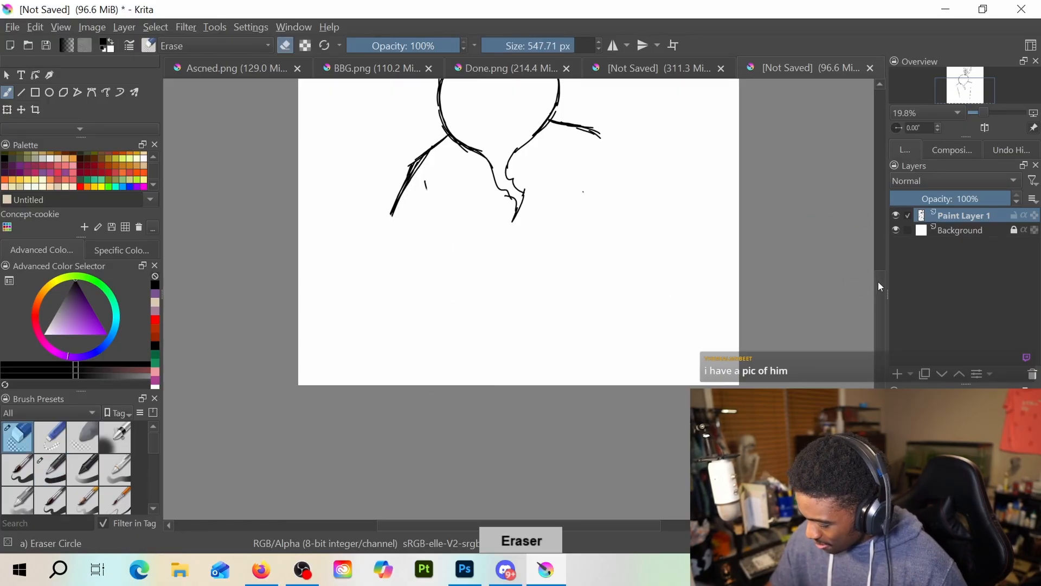
{"action": "scroll", "coordinate": [880, 286], "scroll_direction": "up", "scroll_amount": 3}
{"action": "key", "text": "e"}
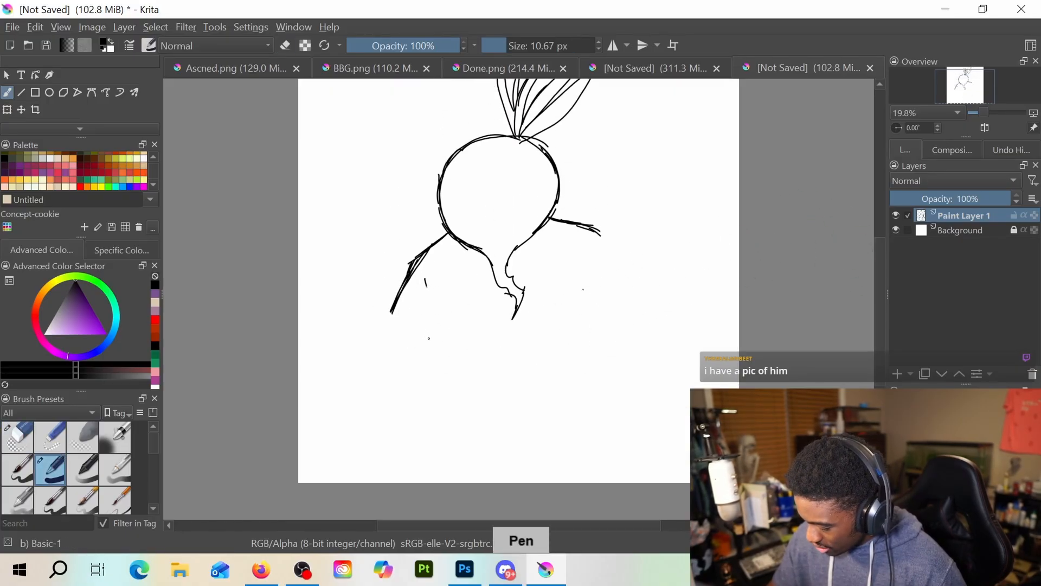
{"action": "left_click_drag", "start_coordinate": [433, 339], "coordinate": [488, 364]}
{"action": "key", "text": "e"}
{"action": "key", "text": "/"}
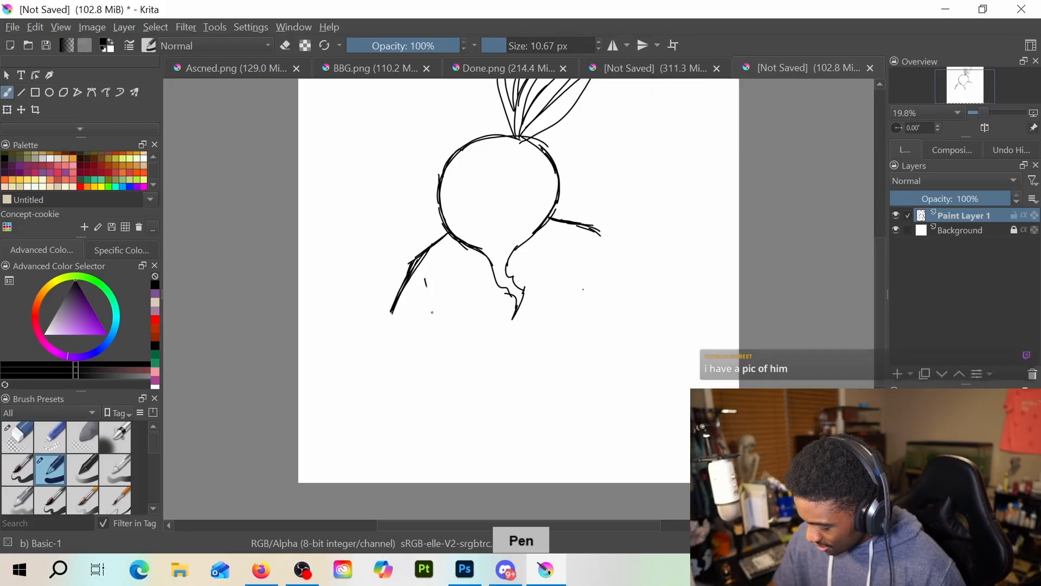
{"action": "mouse_move", "coordinate": [432, 313]}
{"action": "left_mouse_down"}
{"action": "mouse_move", "coordinate": [484, 338]}
{"action": "mouse_move", "coordinate": [464, 387]}
{"action": "left_mouse_up"}
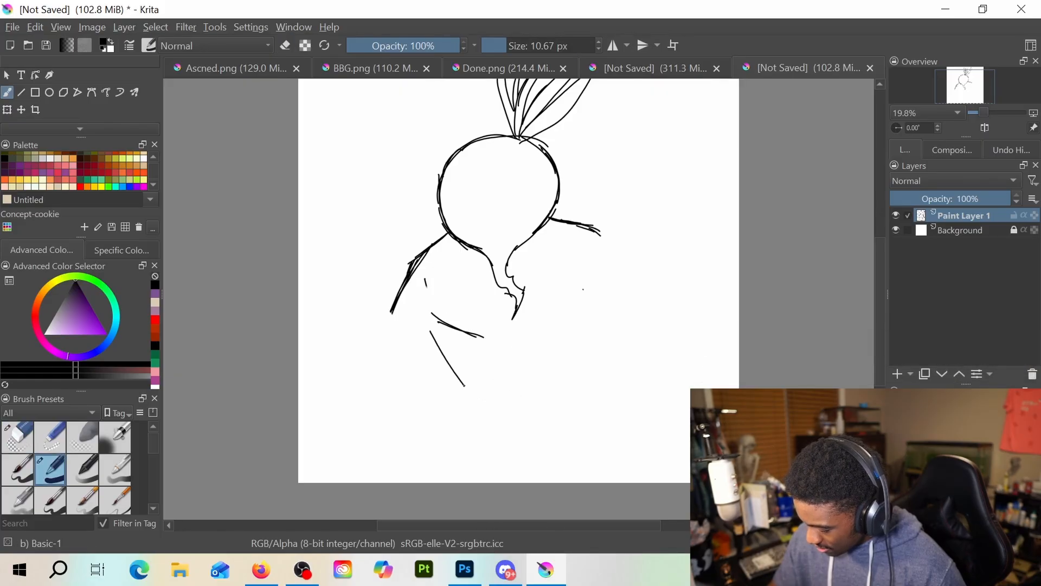
{"action": "mouse_move", "coordinate": [434, 333]}
{"action": "left_mouse_down"}
{"action": "mouse_move", "coordinate": [464, 389]}
{"action": "mouse_move", "coordinate": [441, 481]}
{"action": "left_mouse_up"}
Sketch the matching right half of the body, with a chest curve, sloping upper arm and waist flaring into the hip
{"action": "left_click_drag", "start_coordinate": [593, 316], "coordinate": [585, 356]}
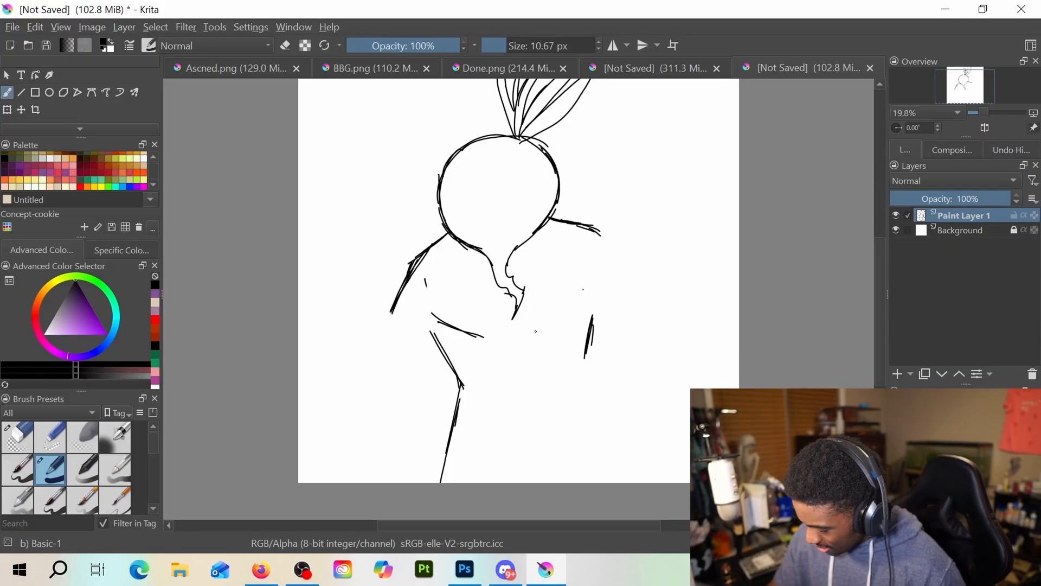
{"action": "left_click_drag", "start_coordinate": [535, 330], "coordinate": [578, 295]}
{"action": "mouse_move", "coordinate": [583, 231]}
{"action": "left_mouse_down"}
{"action": "mouse_move", "coordinate": [642, 299]}
{"action": "mouse_move", "coordinate": [634, 299]}
{"action": "left_mouse_up"}
{"action": "mouse_move", "coordinate": [586, 353]}
{"action": "left_mouse_down"}
{"action": "mouse_move", "coordinate": [580, 402]}
{"action": "mouse_move", "coordinate": [599, 453]}
{"action": "left_mouse_up"}
{"action": "left_click_drag", "start_coordinate": [590, 414], "coordinate": [608, 478]}
{"action": "left_click_drag", "start_coordinate": [590, 433], "coordinate": [607, 481]}
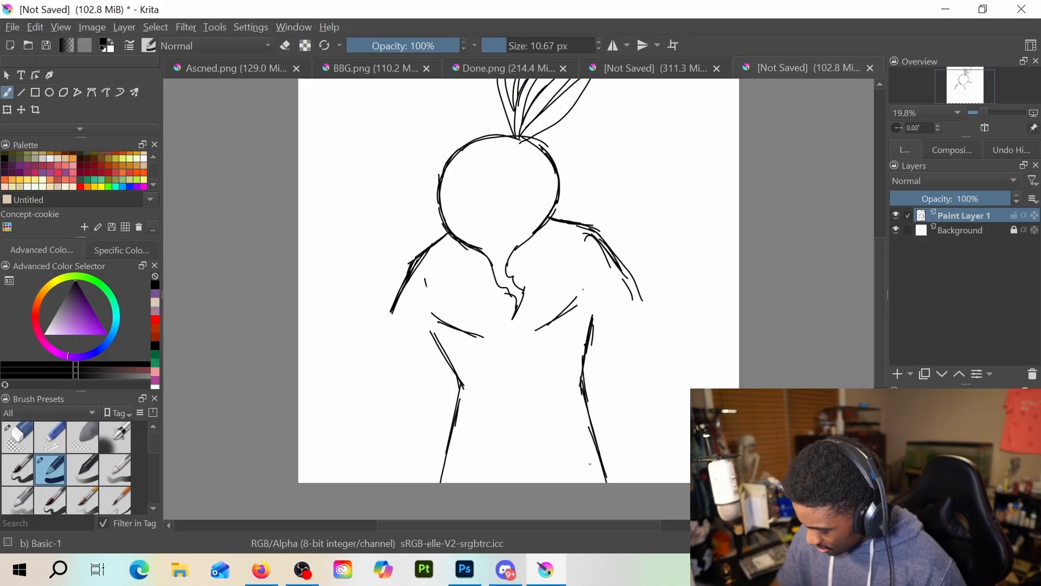
Erase both chest curves and draw the open jacket's right front edge with an angular lapel
{"action": "key", "text": "e"}
{"action": "left_click_drag", "start_coordinate": [441, 315], "coordinate": [483, 336]}
{"action": "left_click_drag", "start_coordinate": [576, 298], "coordinate": [538, 328]}
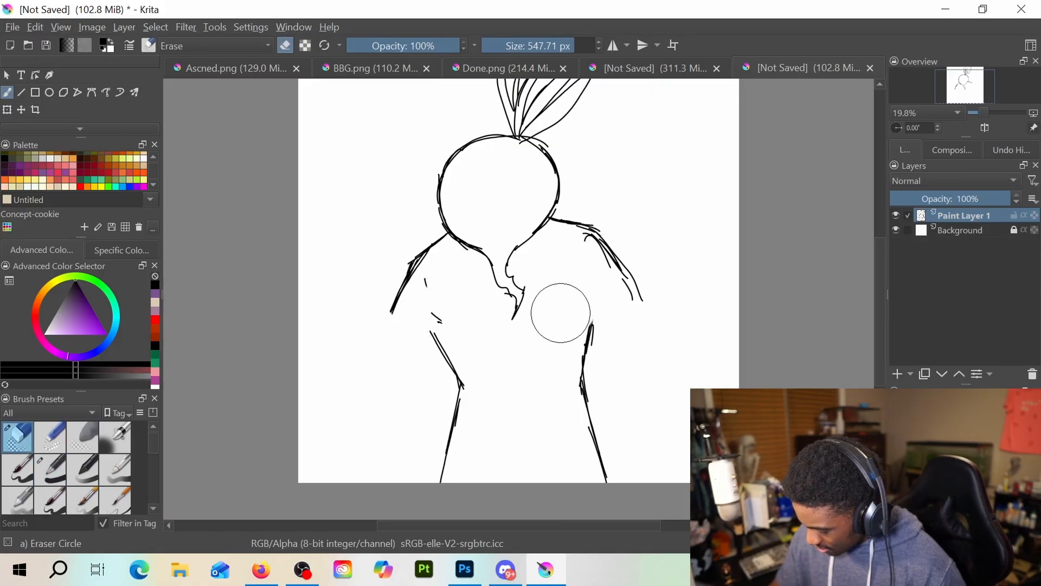
{"action": "key", "text": "e"}
{"action": "left_click_drag", "start_coordinate": [531, 242], "coordinate": [591, 429]}
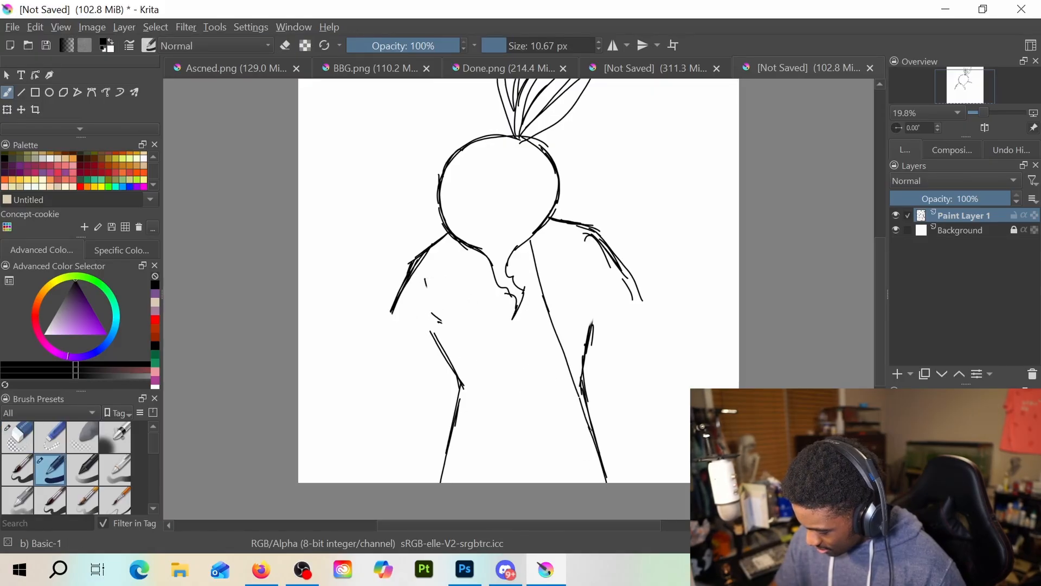
{"action": "left_click_drag", "start_coordinate": [564, 224], "coordinate": [572, 382]}
Draw the open jacket's left front edge and zigzag lapel, erasing the first straight line and the upper waist line
{"action": "left_click_drag", "start_coordinate": [457, 245], "coordinate": [457, 343]}
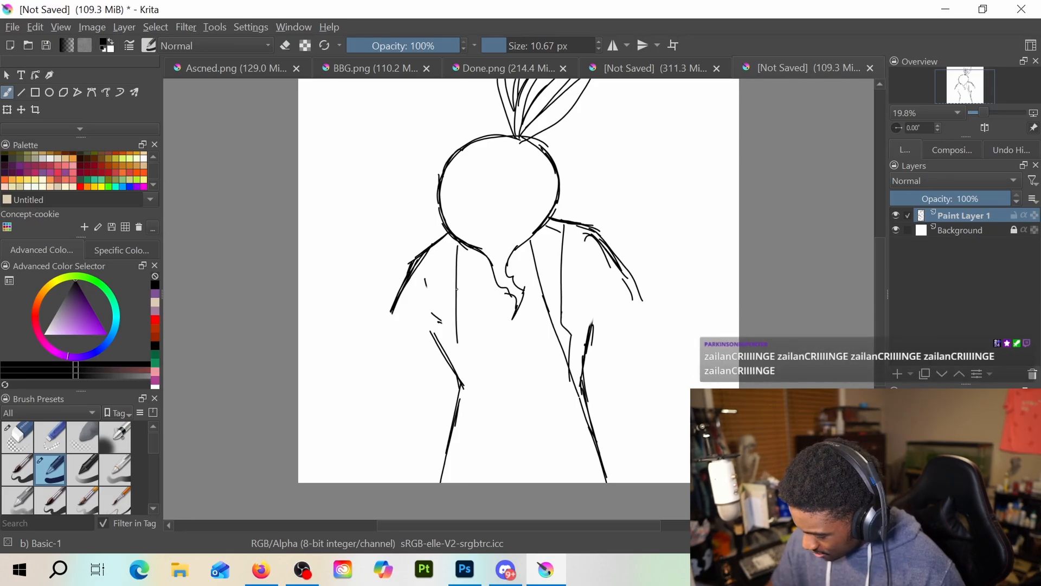
{"action": "key", "text": "e"}
{"action": "mouse_move", "coordinate": [460, 253]}
{"action": "left_mouse_down"}
{"action": "mouse_move", "coordinate": [458, 343]}
{"action": "mouse_move", "coordinate": [457, 252]}
{"action": "mouse_move", "coordinate": [453, 274]}
{"action": "left_mouse_up"}
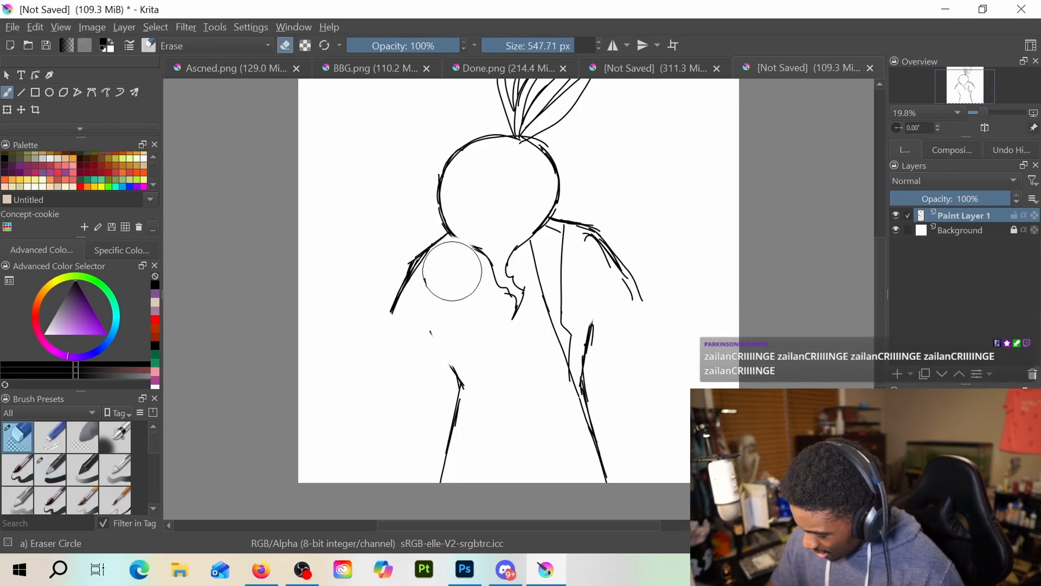
{"action": "key", "text": "e"}
{"action": "mouse_move", "coordinate": [460, 238]}
{"action": "left_mouse_down"}
{"action": "mouse_move", "coordinate": [474, 247]}
{"action": "mouse_move", "coordinate": [464, 409]}
{"action": "left_mouse_up"}
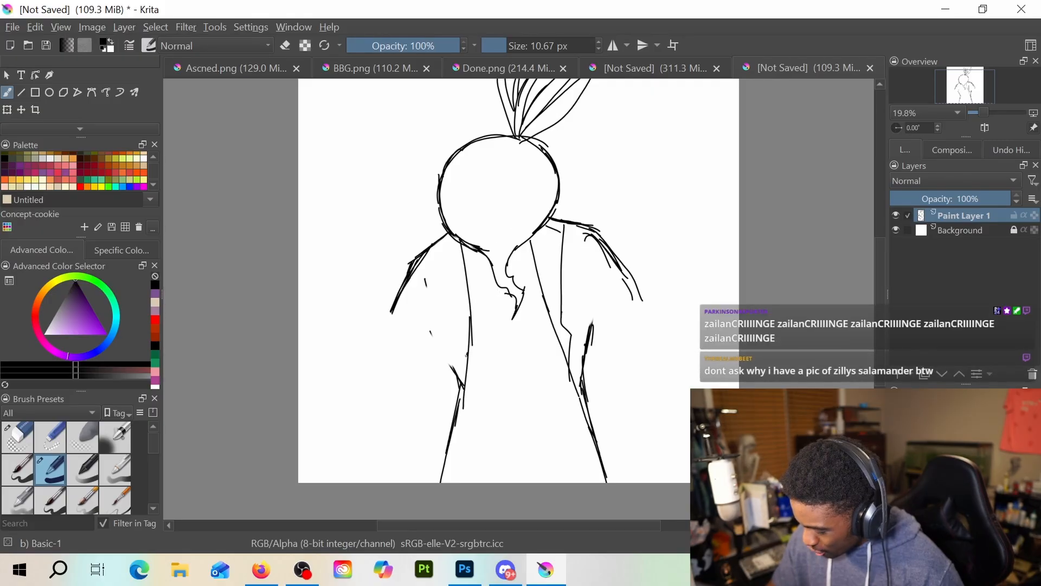
{"action": "left_click_drag", "start_coordinate": [468, 354], "coordinate": [453, 436]}
{"action": "mouse_move", "coordinate": [442, 266]}
{"action": "left_mouse_down"}
{"action": "mouse_move", "coordinate": [461, 309]}
{"action": "mouse_move", "coordinate": [450, 337]}
{"action": "mouse_move", "coordinate": [466, 379]}
{"action": "left_mouse_up"}
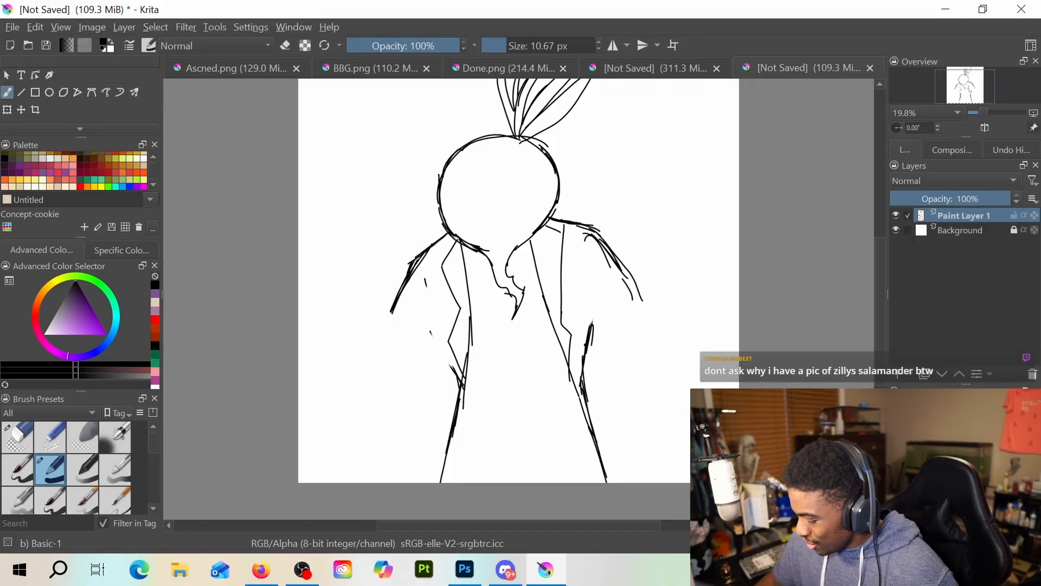
Erase the sloping left upper arm and redraw it as a sleeve hanging down to a bent elbow
{"action": "key", "text": "e"}
{"action": "key", "text": "e"}
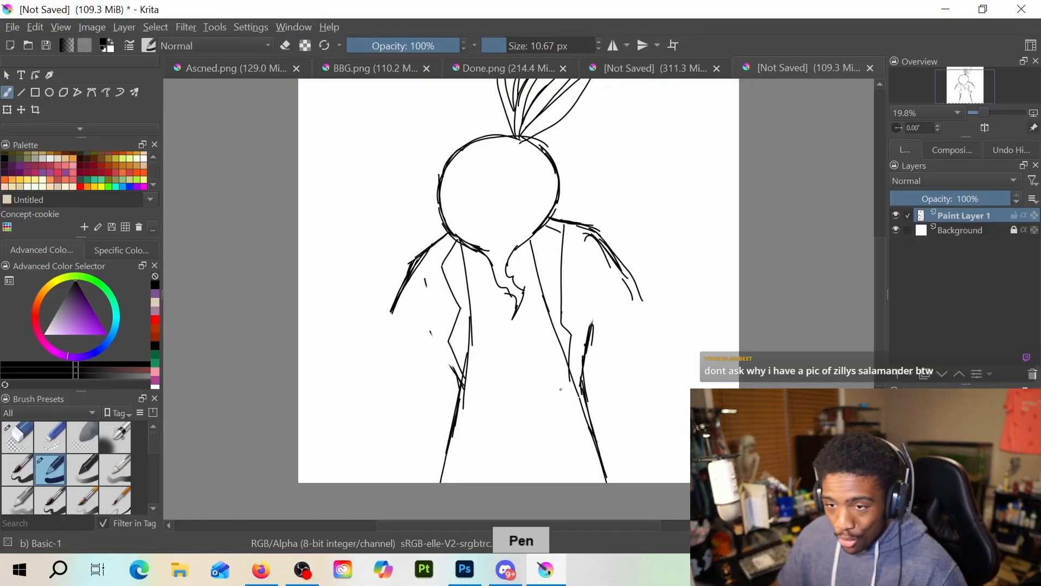
{"action": "key", "text": "e"}
{"action": "mouse_move", "coordinate": [406, 279]}
{"action": "left_mouse_down"}
{"action": "mouse_move", "coordinate": [399, 388]}
{"action": "mouse_move", "coordinate": [427, 423]}
{"action": "mouse_move", "coordinate": [434, 380]}
{"action": "left_mouse_up"}
{"action": "key", "text": "e"}
{"action": "mouse_move", "coordinate": [426, 337]}
{"action": "left_mouse_down"}
{"action": "mouse_move", "coordinate": [432, 388]}
{"action": "mouse_move", "coordinate": [415, 478]}
{"action": "left_mouse_up"}
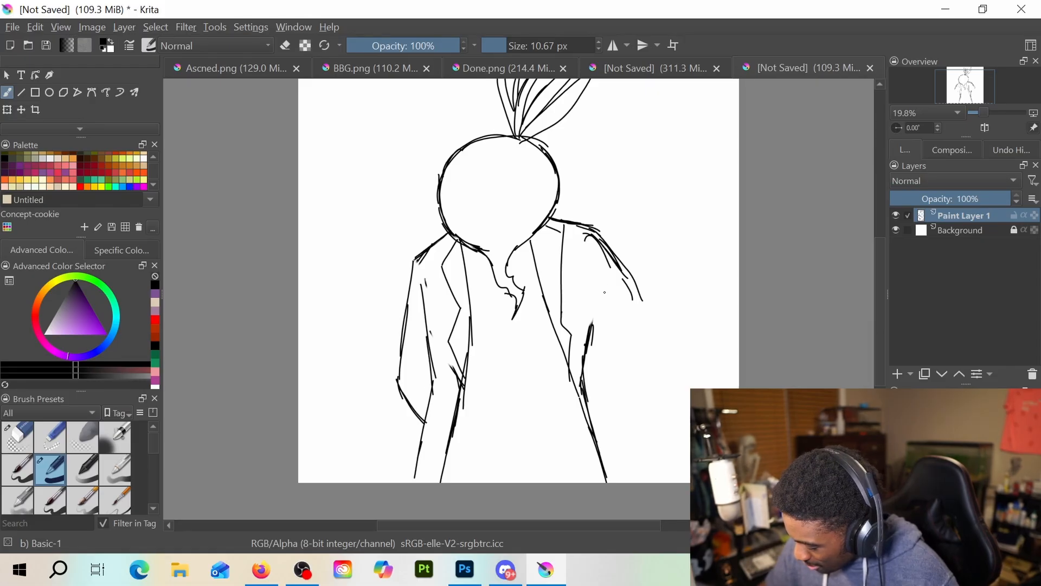
Erase the left forearm and redraw it as a sleeve angled inward across the waist, closed off at the cuff
{"action": "key", "text": "e"}
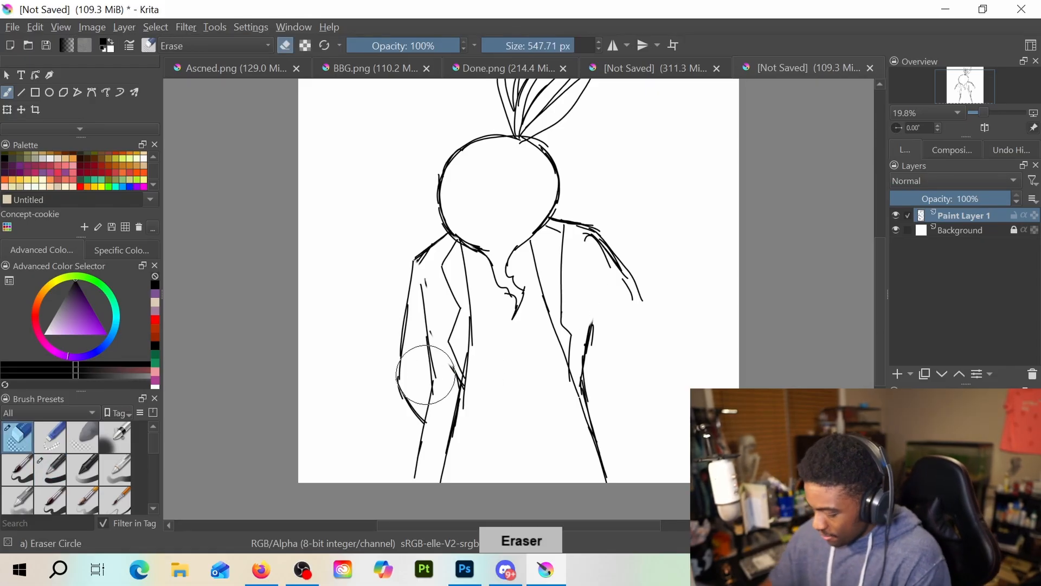
{"action": "left_click_drag", "start_coordinate": [429, 374], "coordinate": [441, 437]}
{"action": "key", "text": "e"}
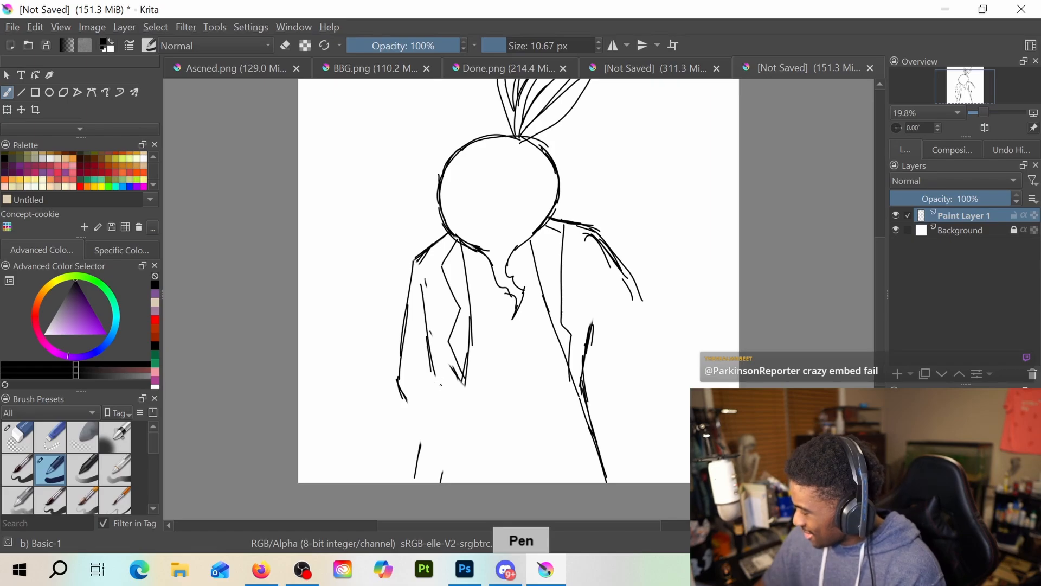
{"action": "left_click_drag", "start_coordinate": [457, 395], "coordinate": [486, 423]}
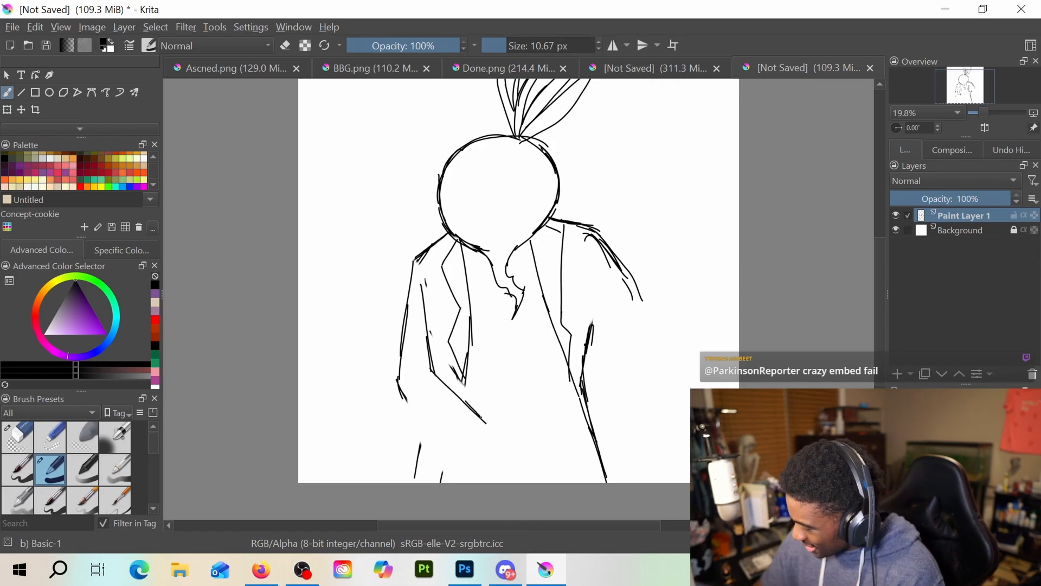
{"action": "left_click_drag", "start_coordinate": [412, 404], "coordinate": [464, 474]}
{"action": "left_click_drag", "start_coordinate": [476, 419], "coordinate": [460, 472]}
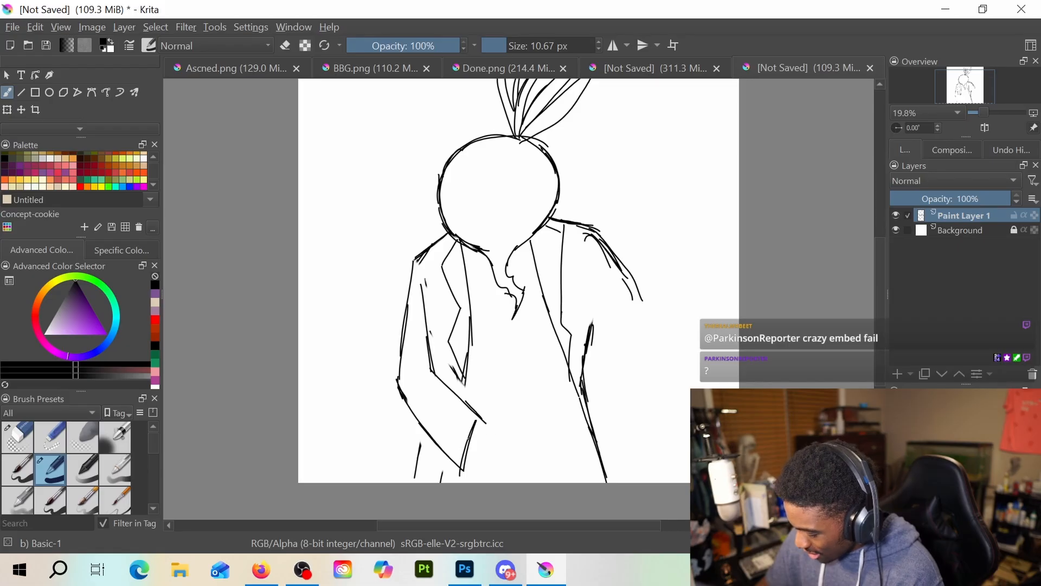
Draw the two wrists at waist height, joined by a short row of chain links
{"action": "mouse_move", "coordinate": [486, 418]}
{"action": "left_mouse_down"}
{"action": "mouse_move", "coordinate": [466, 465]}
{"action": "mouse_move", "coordinate": [467, 448]}
{"action": "mouse_move", "coordinate": [466, 479]}
{"action": "mouse_move", "coordinate": [495, 482]}
{"action": "left_mouse_up"}
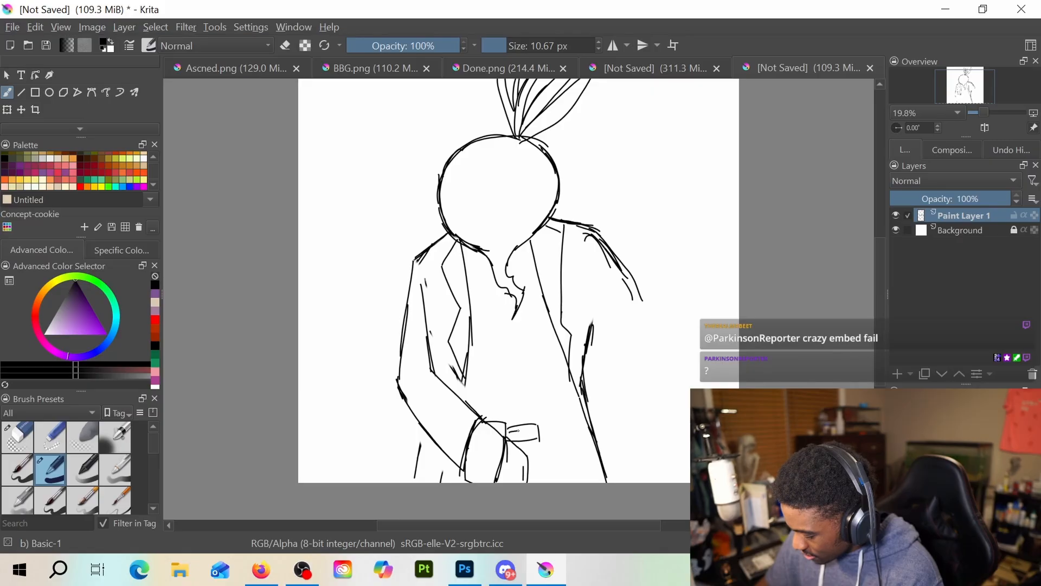
{"action": "left_click_drag", "start_coordinate": [558, 421], "coordinate": [536, 434]}
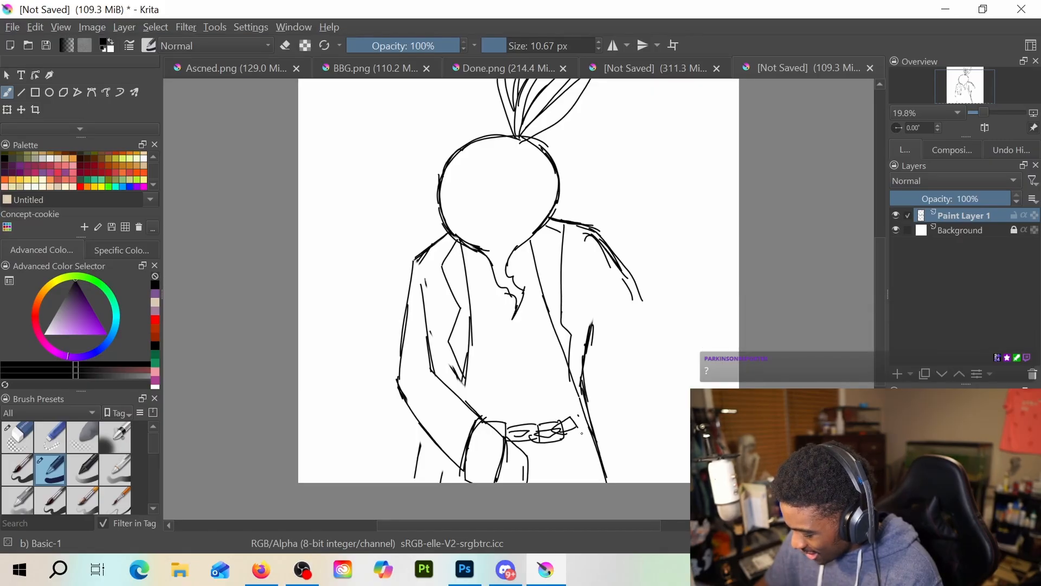
{"action": "mouse_move", "coordinate": [579, 418]}
{"action": "left_mouse_down"}
{"action": "mouse_move", "coordinate": [592, 479]}
{"action": "mouse_move", "coordinate": [618, 450]}
{"action": "mouse_move", "coordinate": [623, 474]}
{"action": "left_mouse_up"}
{"action": "left_click_drag", "start_coordinate": [593, 479], "coordinate": [630, 465]}
Draw the right sleeve's outer edge from shoulder to wrist, erasing the first wide curve and redrawing it steeper
{"action": "mouse_move", "coordinate": [606, 224]}
{"action": "left_mouse_down"}
{"action": "mouse_move", "coordinate": [674, 347]}
{"action": "mouse_move", "coordinate": [681, 392]}
{"action": "left_mouse_up"}
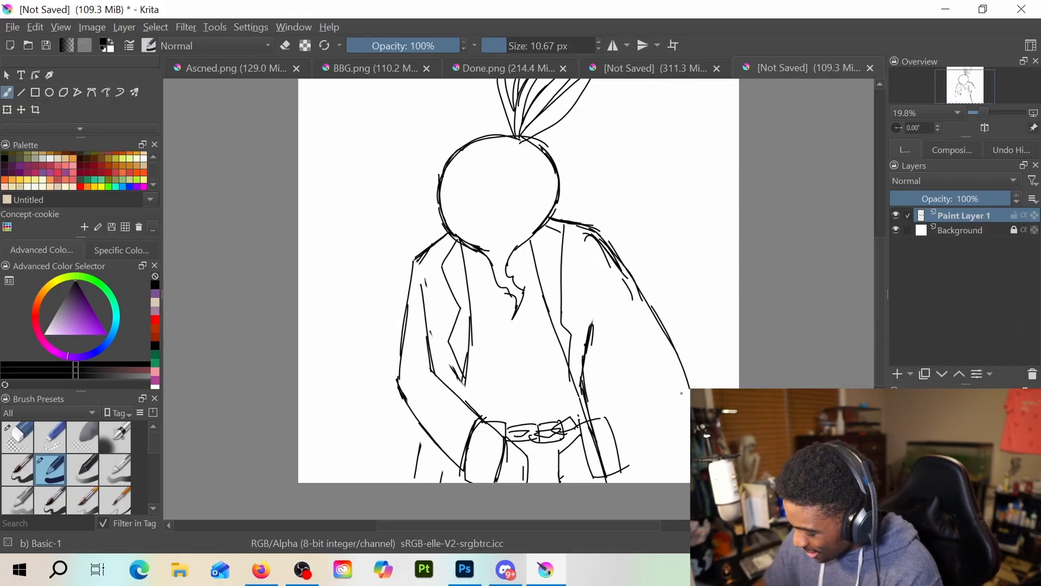
{"action": "left_click_drag", "start_coordinate": [632, 466], "coordinate": [662, 446]}
{"action": "key", "text": "e"}
{"action": "left_click_drag", "start_coordinate": [689, 388], "coordinate": [651, 309]}
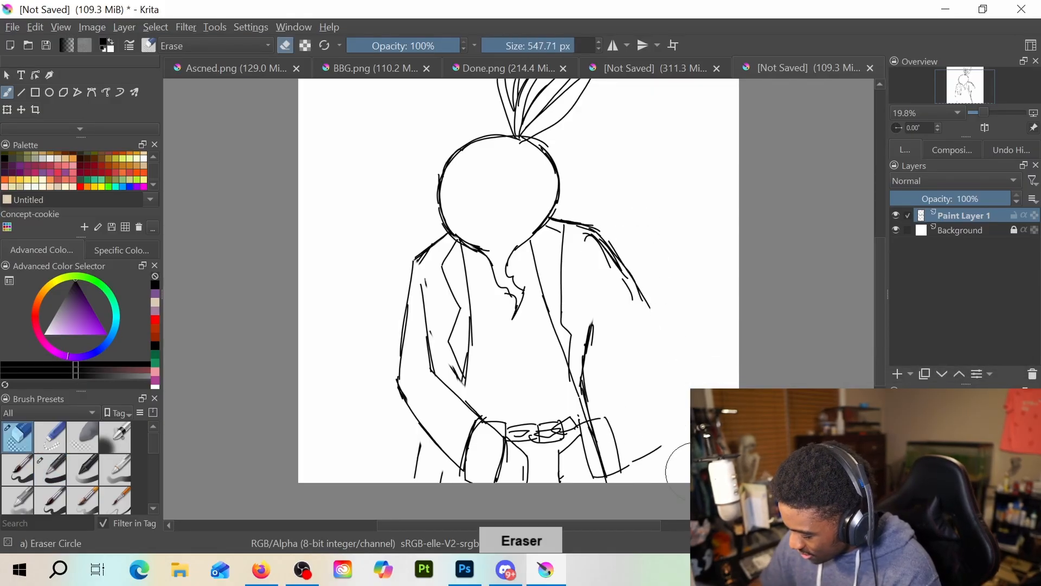
{"action": "key", "text": "e"}
{"action": "left_click_drag", "start_coordinate": [634, 272], "coordinate": [663, 396]}
{"action": "mouse_move", "coordinate": [643, 325]}
{"action": "left_mouse_down"}
{"action": "mouse_move", "coordinate": [670, 436]}
{"action": "mouse_move", "coordinate": [640, 459]}
{"action": "left_mouse_up"}
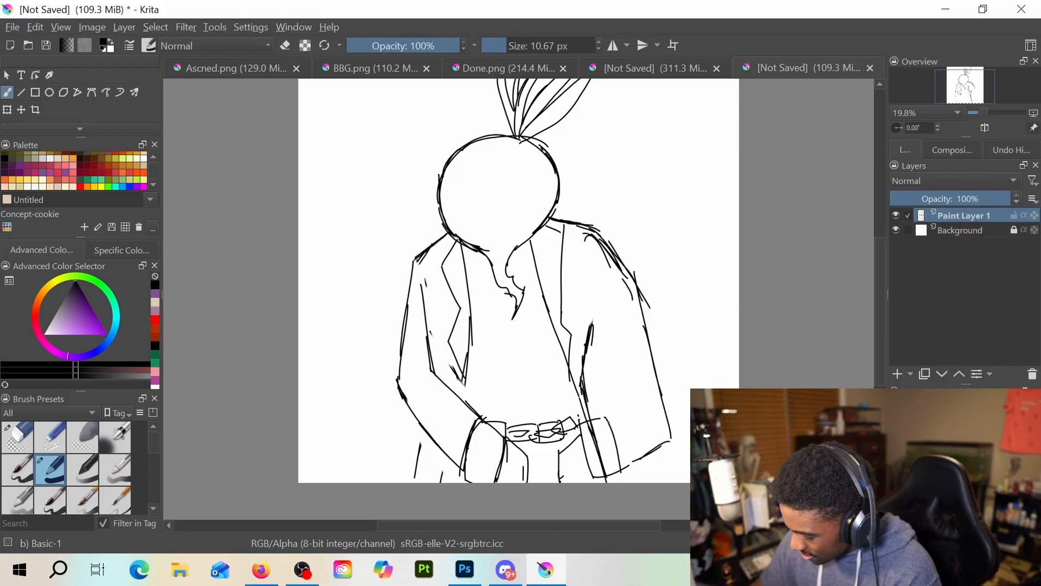
Draw the right sleeve's inner edge down from the chest and two short slanted lines above the wrist
{"action": "left_click_drag", "start_coordinate": [608, 422], "coordinate": [634, 391]}
{"action": "left_click_drag", "start_coordinate": [602, 423], "coordinate": [622, 391]}
{"action": "left_click_drag", "start_coordinate": [579, 293], "coordinate": [621, 401]}
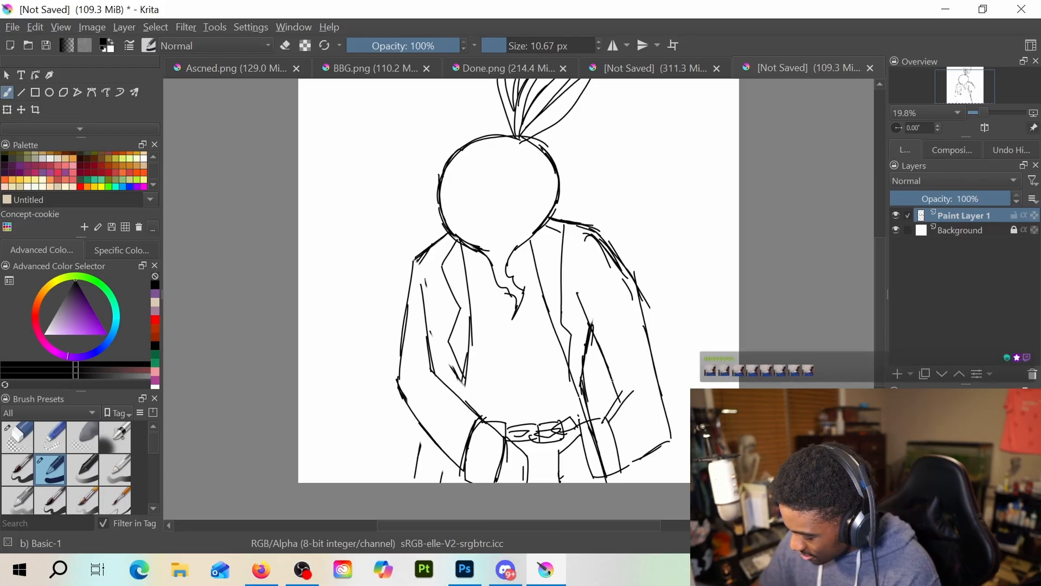
Erase the right sleeve's outer edge below the shoulder, along with the trial lines redrawn over it
{"action": "key", "text": "e"}
{"action": "mouse_move", "coordinate": [669, 334]}
{"action": "left_mouse_down"}
{"action": "mouse_move", "coordinate": [656, 363]}
{"action": "mouse_move", "coordinate": [655, 343]}
{"action": "left_mouse_up"}
{"action": "key", "text": "e"}
{"action": "left_click_drag", "start_coordinate": [628, 279], "coordinate": [667, 347]}
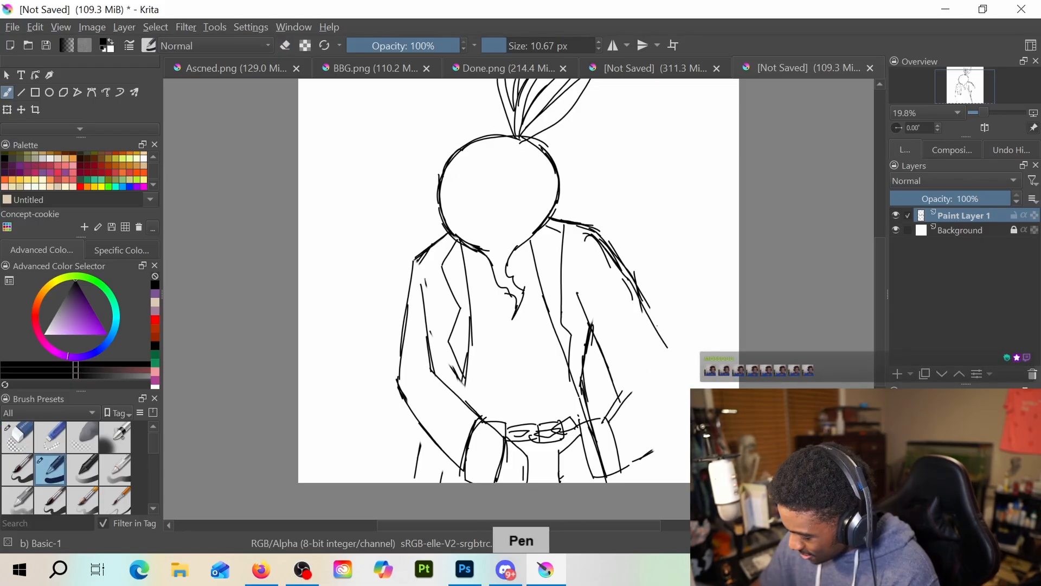
{"action": "left_click_drag", "start_coordinate": [642, 300], "coordinate": [687, 385]}
{"action": "key", "text": "e"}
{"action": "left_click_drag", "start_coordinate": [643, 296], "coordinate": [655, 389]}
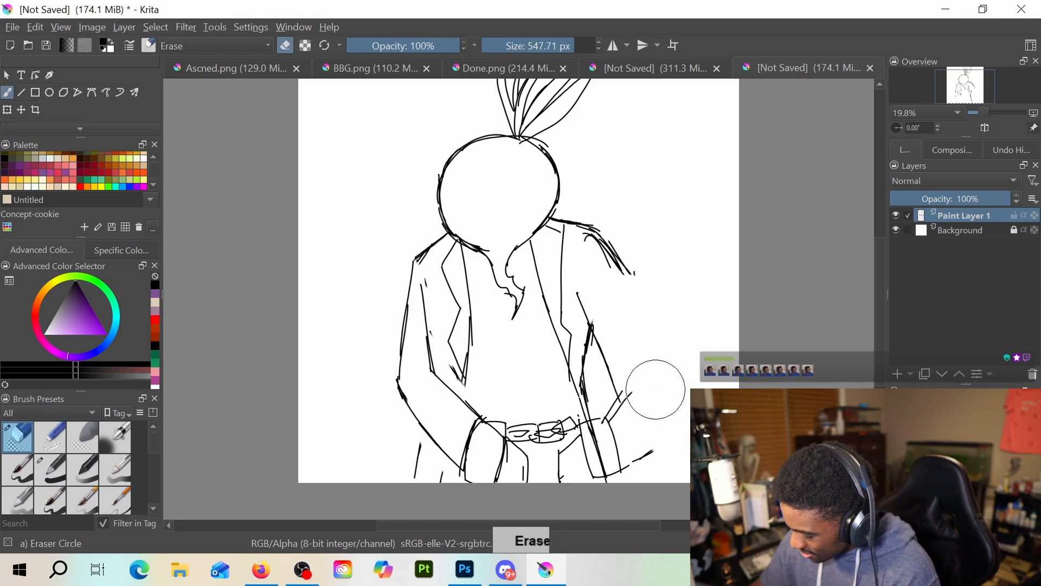
{"action": "key", "text": "e"}
{"action": "key", "text": "e"}
{"action": "key", "text": "e"}
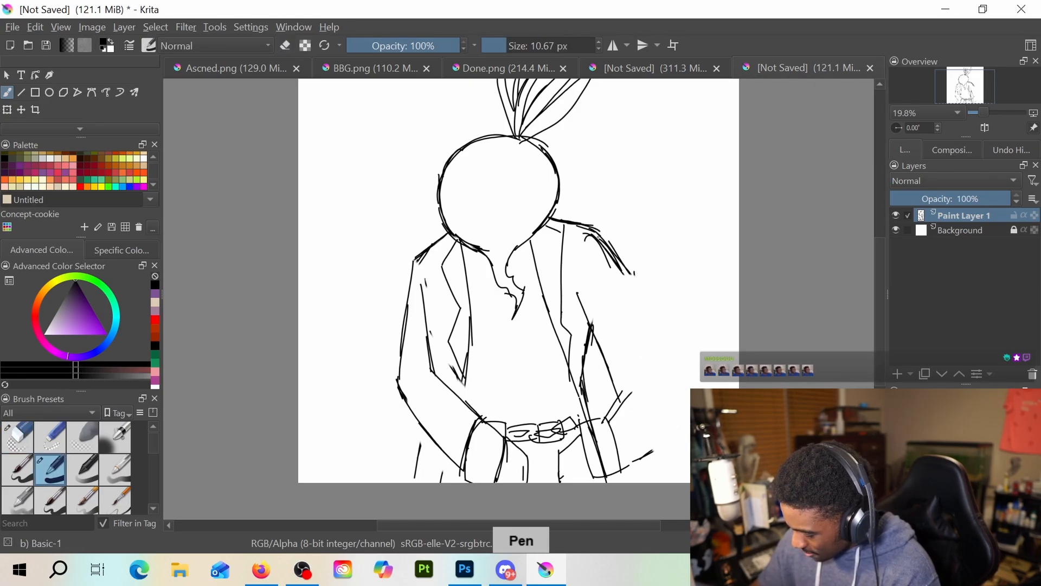
Redraw the right sleeve bending at the elbow back in to the wrist, and extend the jacket's left front edge down to the waist
{"action": "left_click_drag", "start_coordinate": [618, 270], "coordinate": [663, 376]}
{"action": "left_click_drag", "start_coordinate": [635, 307], "coordinate": [663, 370]}
{"action": "left_click_drag", "start_coordinate": [601, 418], "coordinate": [618, 386]}
{"action": "mouse_move", "coordinate": [616, 388]}
{"action": "left_mouse_down"}
{"action": "mouse_move", "coordinate": [634, 377]}
{"action": "mouse_move", "coordinate": [673, 405]}
{"action": "mouse_move", "coordinate": [619, 469]}
{"action": "left_mouse_up"}
{"action": "left_click_drag", "start_coordinate": [662, 428], "coordinate": [627, 462]}
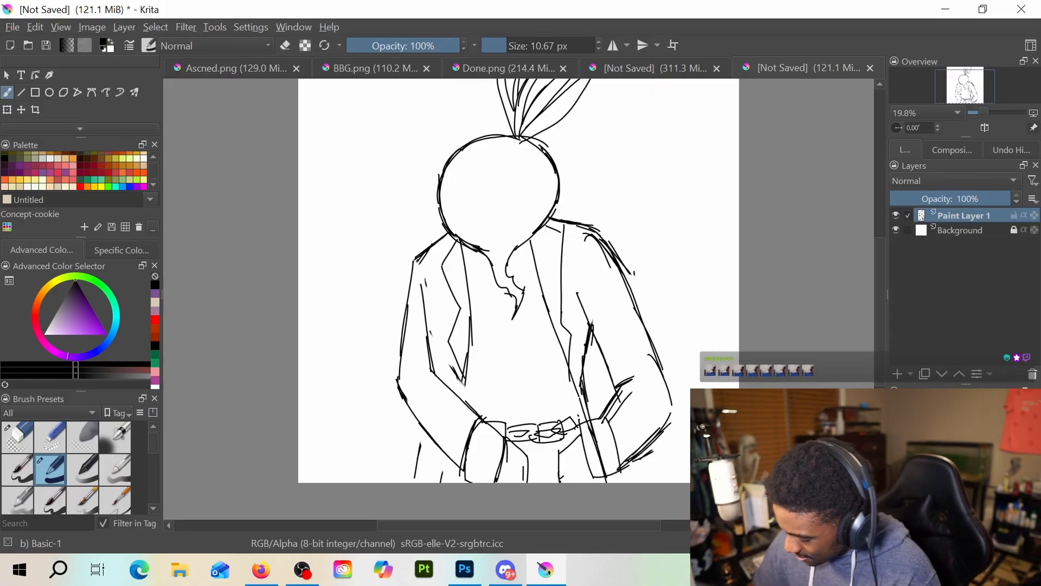
{"action": "left_click_drag", "start_coordinate": [467, 362], "coordinate": [462, 403]}
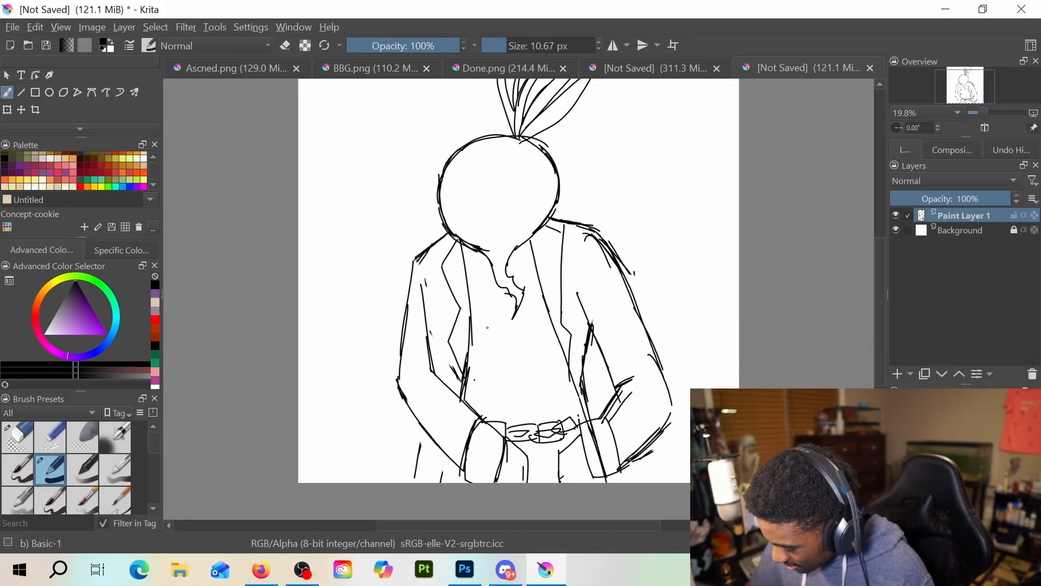
Draw a shallow curve across the chest below the beet's root tip and add short hatch marks around the head's edges
{"action": "left_click_drag", "start_coordinate": [514, 339], "coordinate": [544, 329]}
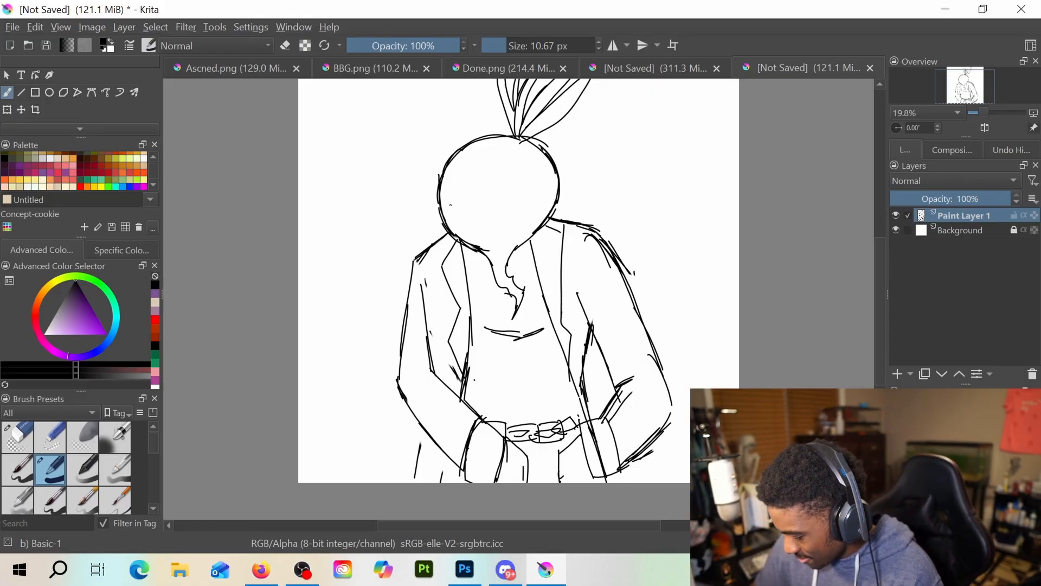
{"action": "left_click_drag", "start_coordinate": [448, 211], "coordinate": [462, 196]}
{"action": "left_click_drag", "start_coordinate": [527, 220], "coordinate": [547, 210]}
{"action": "left_click_drag", "start_coordinate": [465, 153], "coordinate": [478, 144]}
{"action": "left_click_drag", "start_coordinate": [450, 171], "coordinate": [495, 140]}
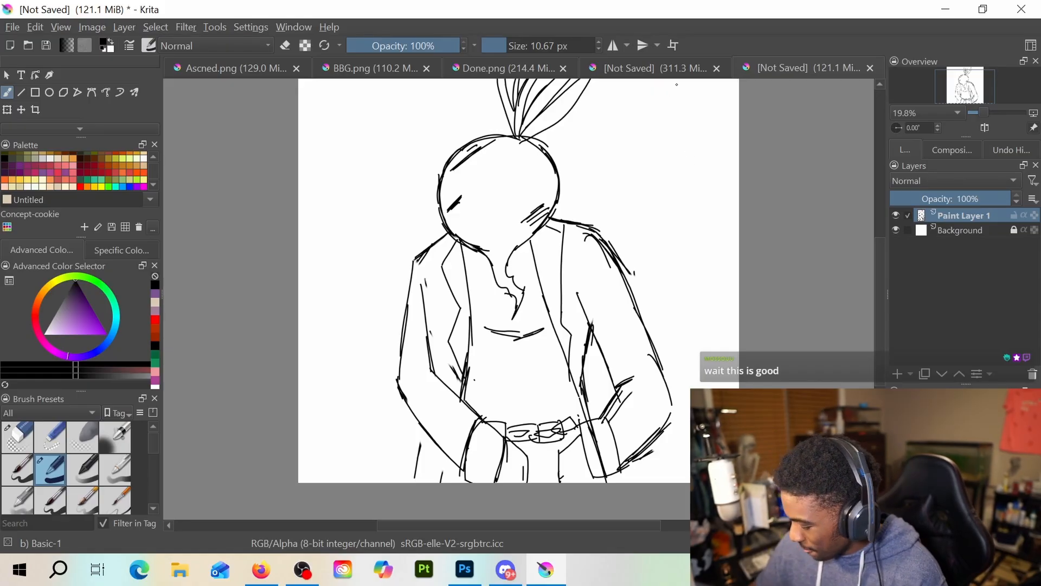
Handwrite the label "D. Real Mr. Beet" in the blank space beside the beet's leaves
{"action": "scroll", "coordinate": [877, 320], "scroll_direction": "up", "scroll_amount": 3}
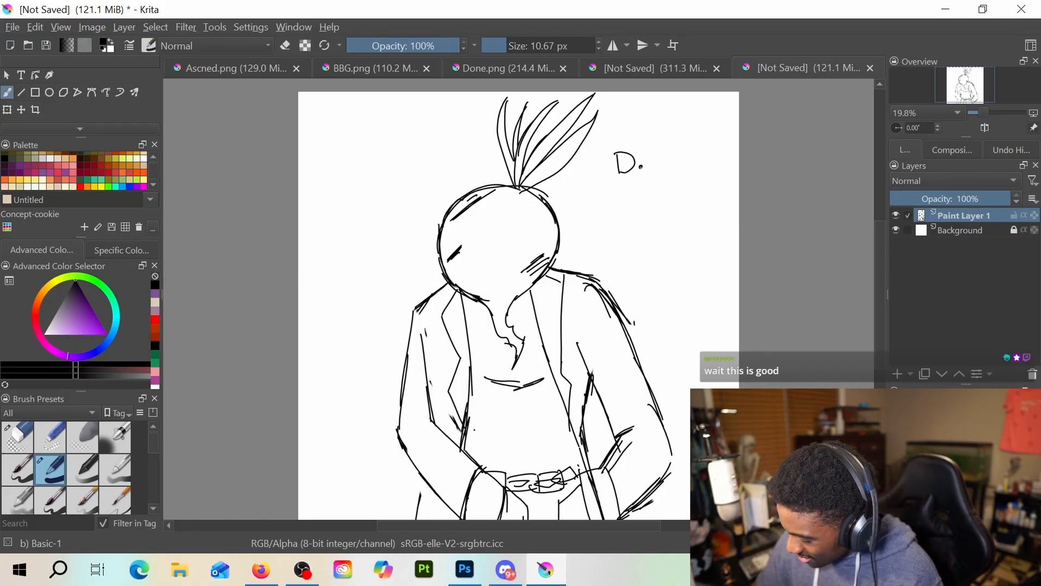
{"action": "mouse_move", "coordinate": [604, 190]}
{"action": "left_mouse_down"}
{"action": "mouse_move", "coordinate": [610, 201]}
{"action": "mouse_move", "coordinate": [649, 205]}
{"action": "mouse_move", "coordinate": [610, 235]}
{"action": "left_mouse_up"}
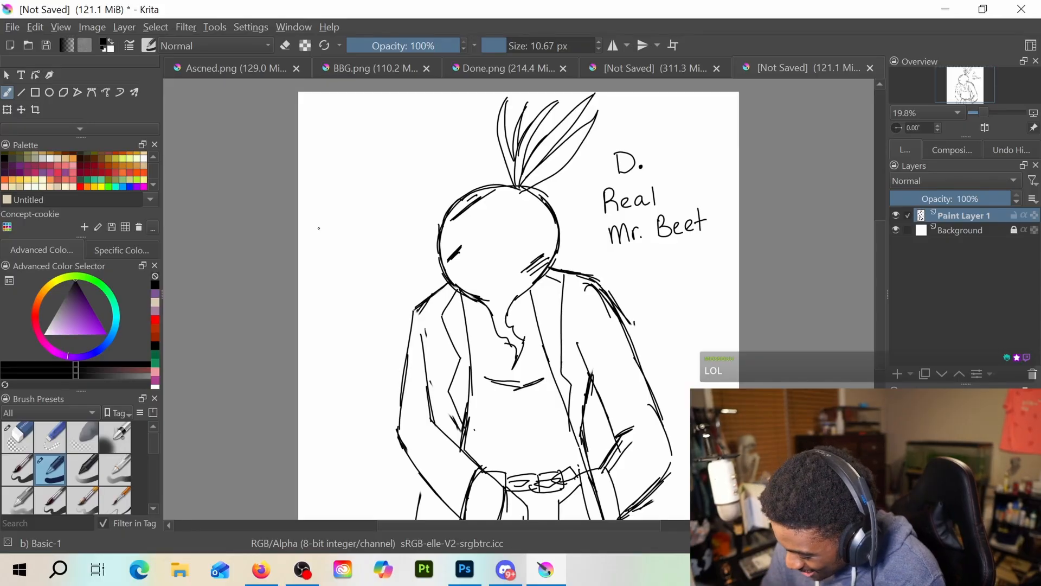
Draw a second figure's tall rounded-square head with a flat mouth to the left of the beet character
{"action": "mouse_move", "coordinate": [308, 206]}
{"action": "left_mouse_down"}
{"action": "mouse_move", "coordinate": [306, 265]}
{"action": "mouse_move", "coordinate": [328, 300]}
{"action": "left_mouse_up"}
{"action": "mouse_move", "coordinate": [314, 198]}
{"action": "left_mouse_down"}
{"action": "mouse_move", "coordinate": [347, 184]}
{"action": "mouse_move", "coordinate": [396, 191]}
{"action": "mouse_move", "coordinate": [404, 265]}
{"action": "left_mouse_up"}
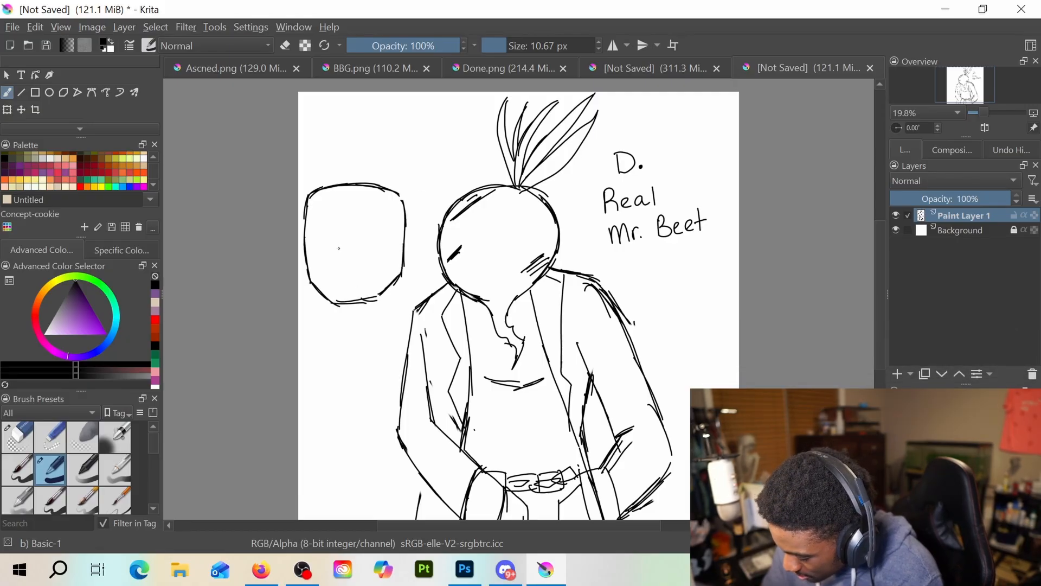
{"action": "left_click_drag", "start_coordinate": [333, 270], "coordinate": [368, 269]}
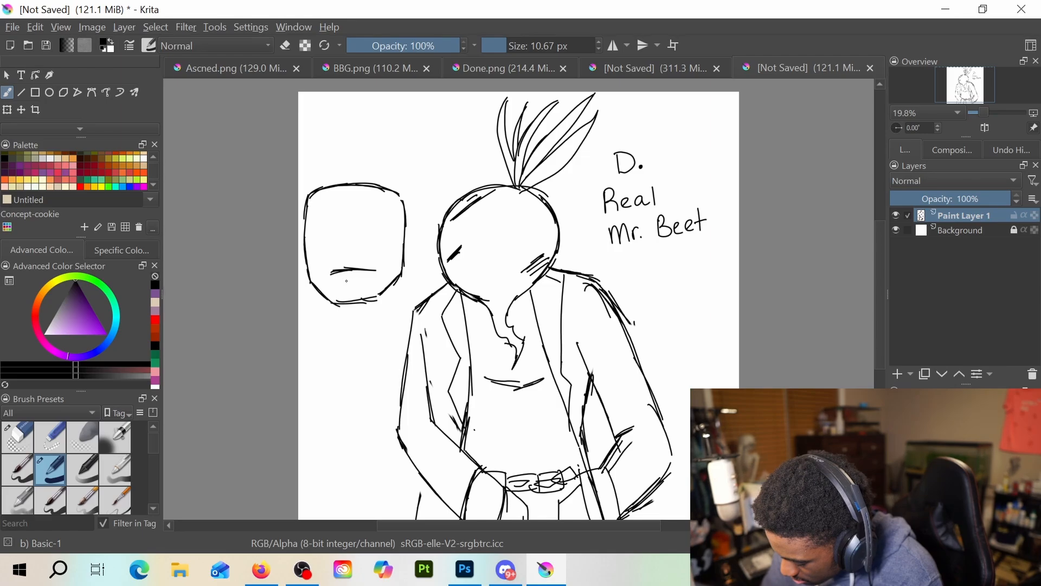
Draw the second figure's short neck and sloping shoulders beneath the square head
{"action": "left_click_drag", "start_coordinate": [330, 303], "coordinate": [332, 325]}
{"action": "key", "text": "e"}
{"action": "key", "text": "e"}
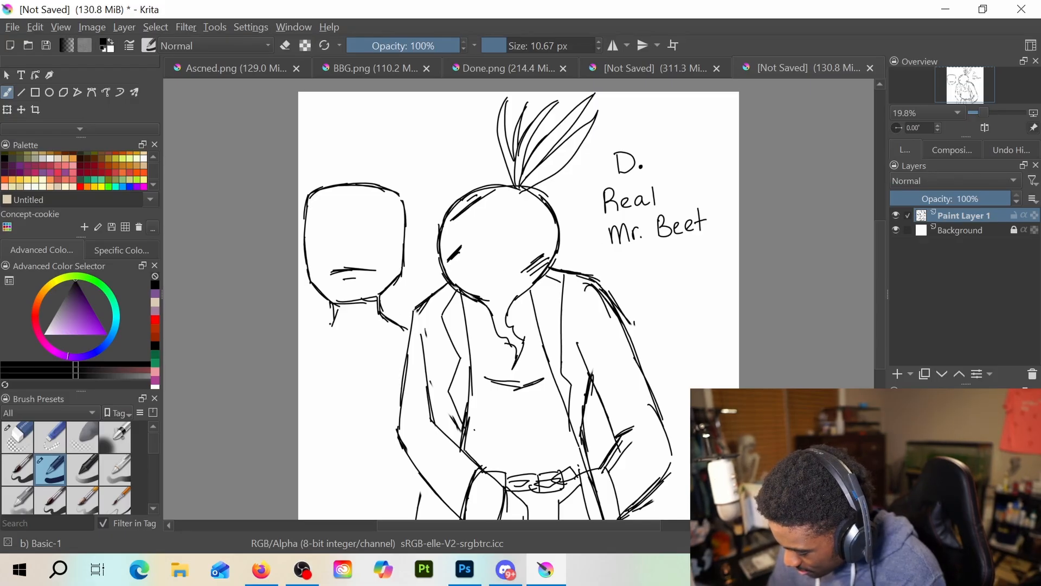
{"action": "left_click_drag", "start_coordinate": [333, 317], "coordinate": [298, 342]}
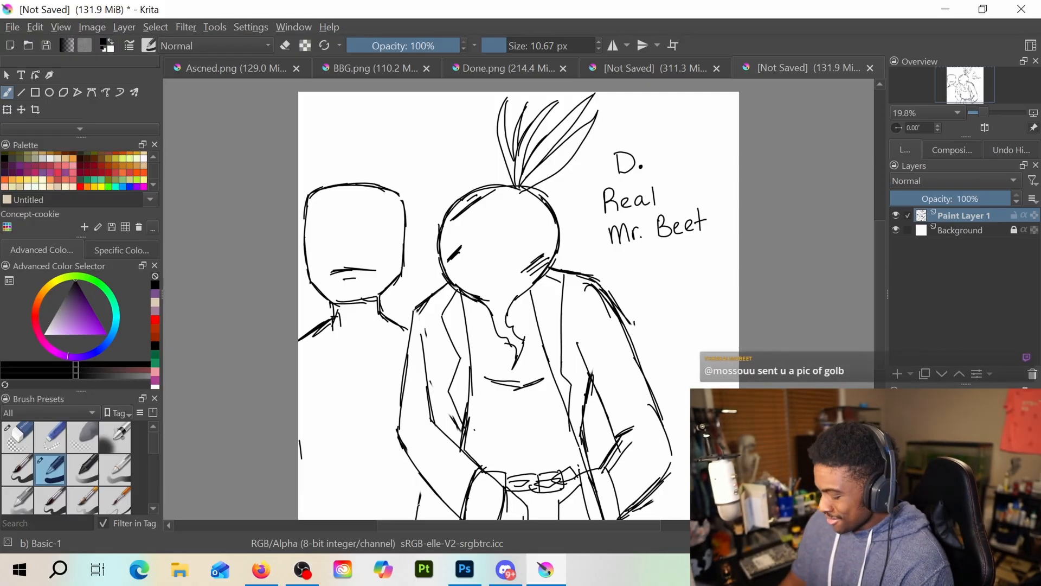
Draw the second figure's side edge and a boxy buckle at the waist, with a diagonal line up to the beet character's elbow
{"action": "left_click_drag", "start_coordinate": [300, 442], "coordinate": [308, 516]}
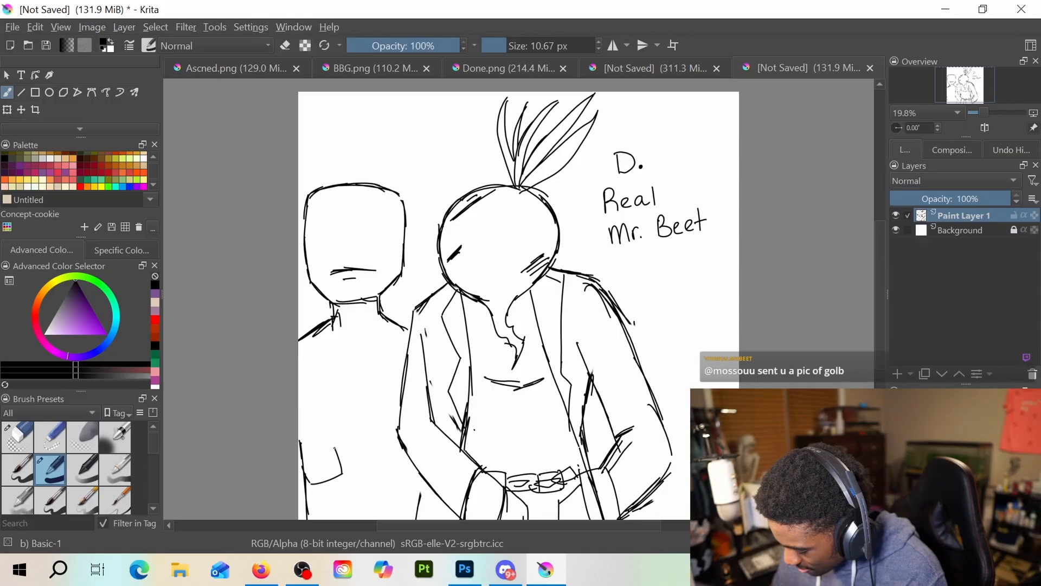
{"action": "mouse_move", "coordinate": [302, 467]}
{"action": "left_mouse_down"}
{"action": "mouse_move", "coordinate": [335, 450]}
{"action": "mouse_move", "coordinate": [304, 488]}
{"action": "mouse_move", "coordinate": [337, 473]}
{"action": "left_mouse_up"}
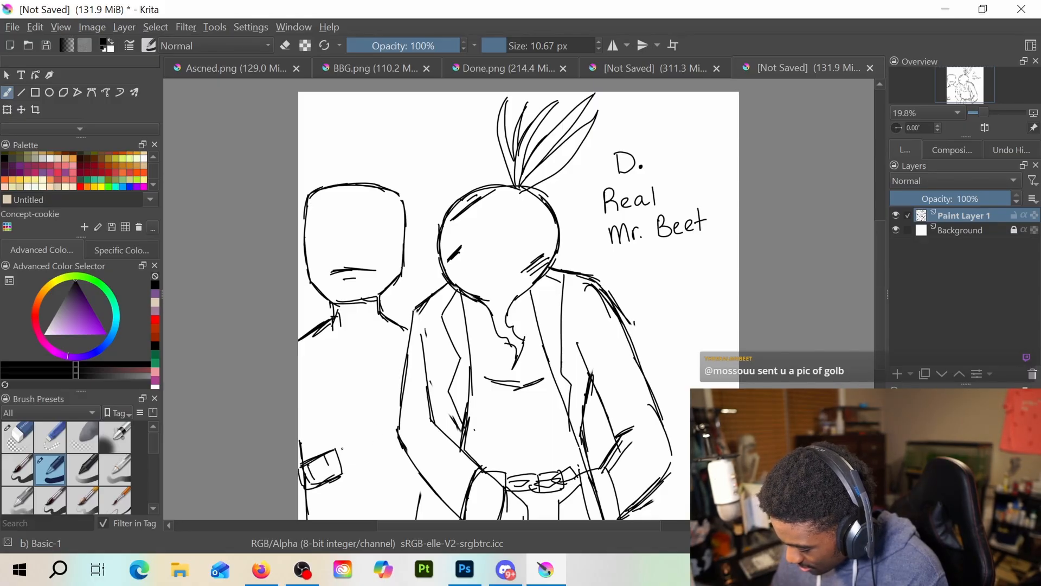
{"action": "left_click_drag", "start_coordinate": [342, 451], "coordinate": [395, 419]}
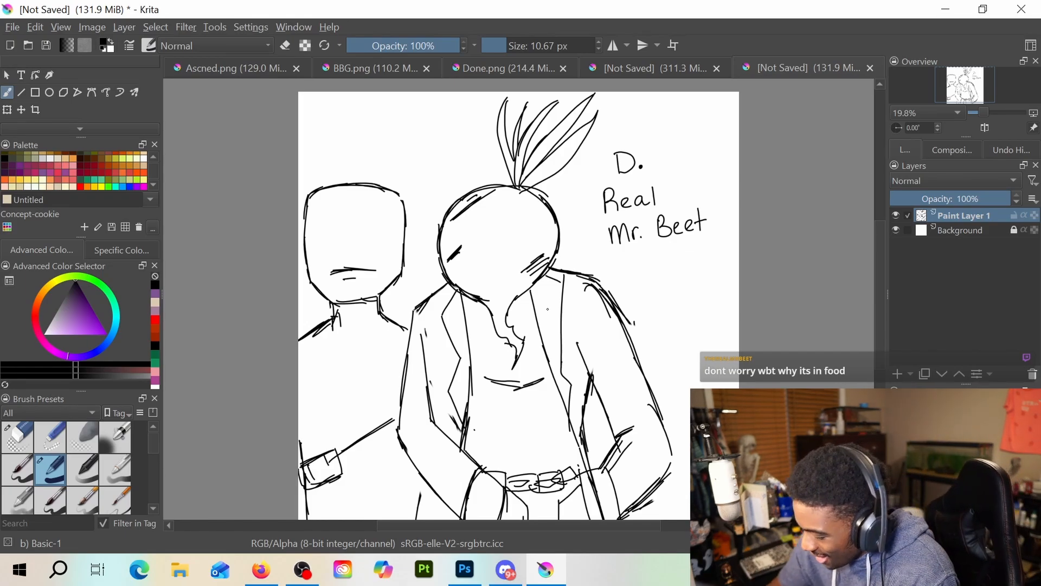
Add a second curve and short crease lines on the beet character's torso, and mark a small X on its head
{"action": "key", "text": "e"}
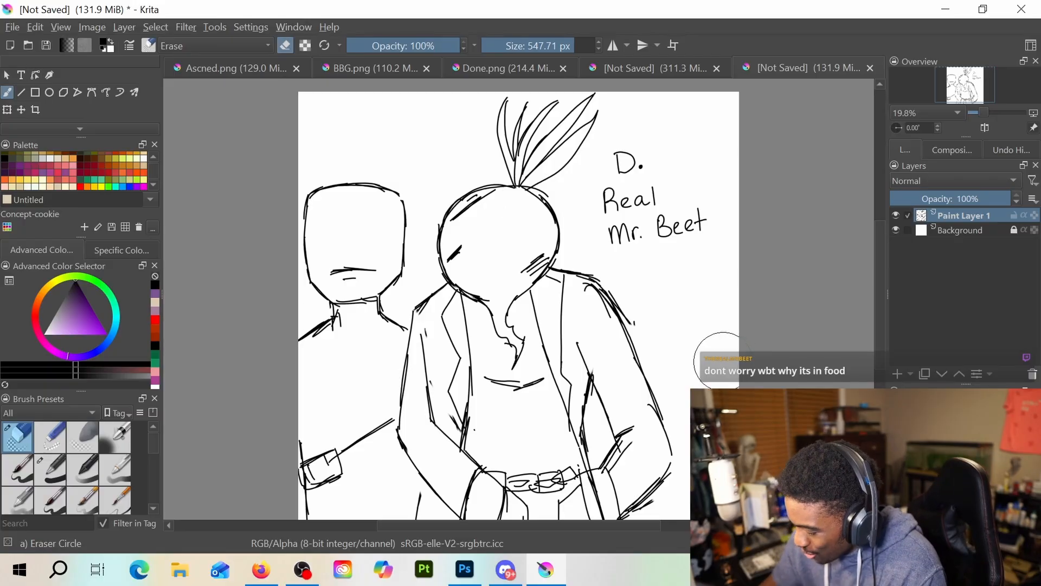
{"action": "key", "text": "e"}
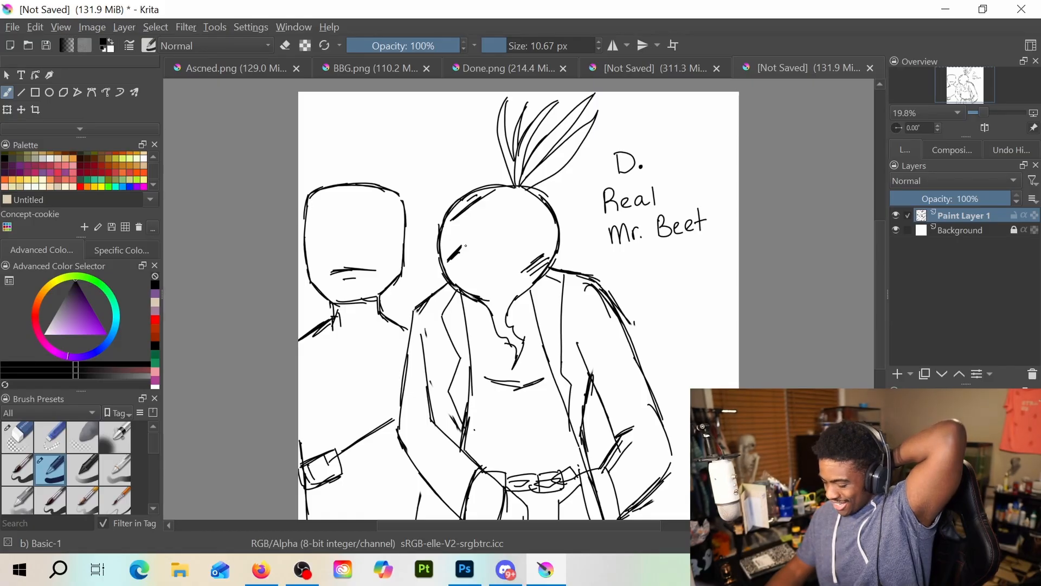
{"action": "left_click_drag", "start_coordinate": [487, 385], "coordinate": [514, 383]}
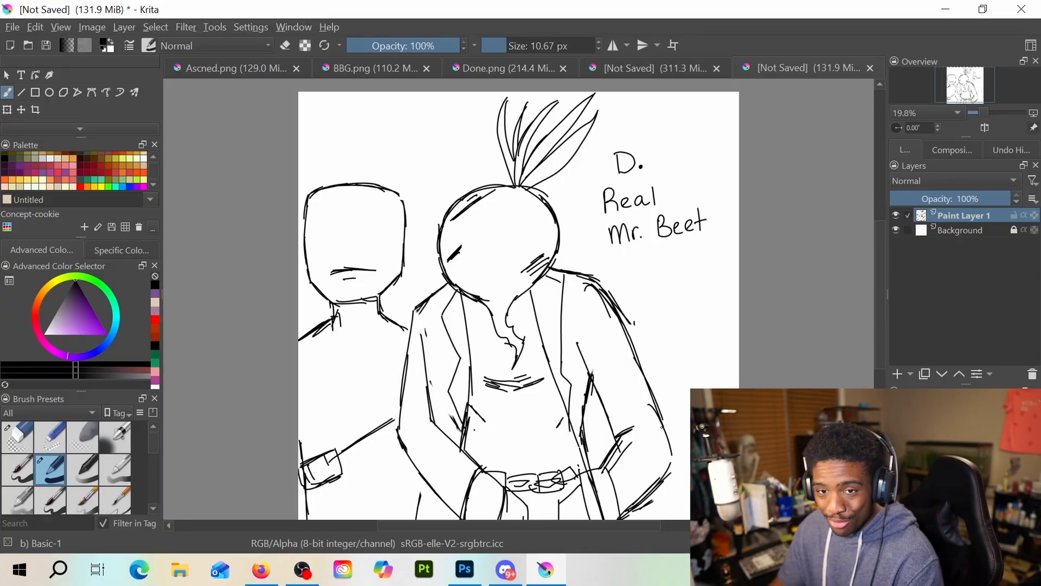
{"action": "left_click_drag", "start_coordinate": [879, 353], "coordinate": [870, 345]}
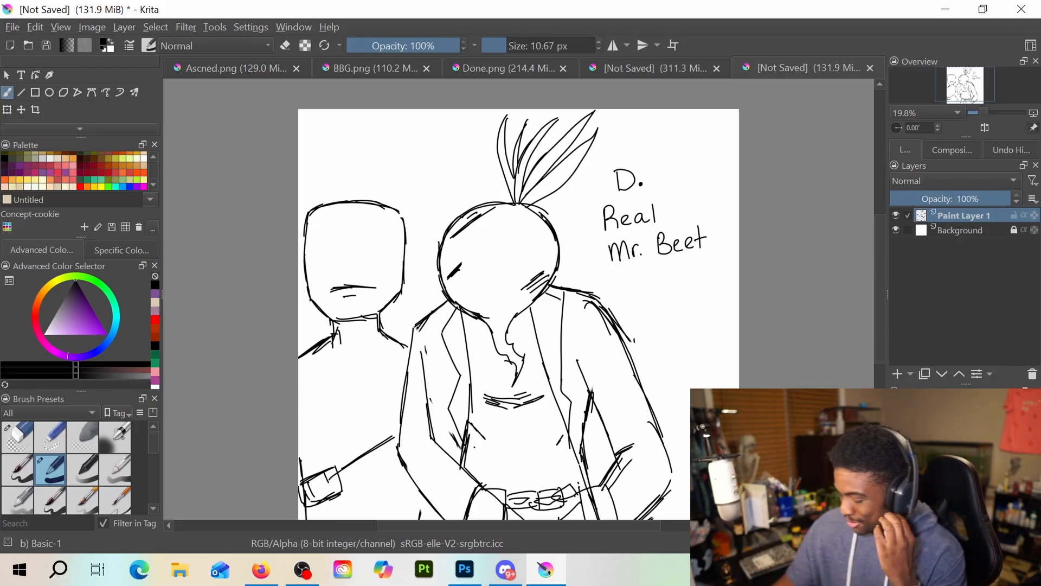
{"action": "left_click_drag", "start_coordinate": [531, 232], "coordinate": [542, 245]}
{"action": "left_click_drag", "start_coordinate": [542, 233], "coordinate": [533, 246]}
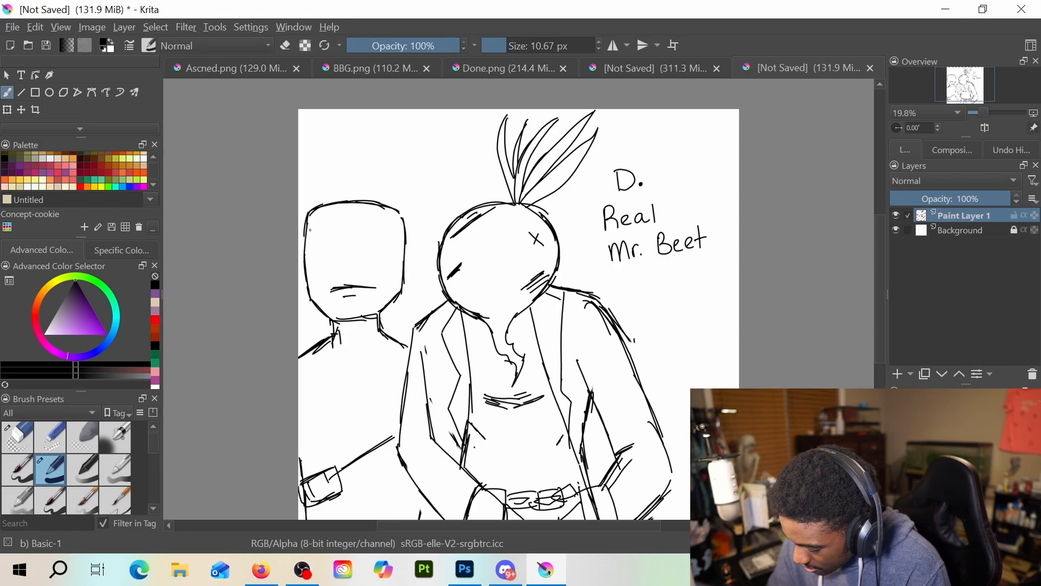
Draw a curved band across the square head's brow, replacing the first stroke, and add collar flaps below the neck
{"action": "left_click_drag", "start_coordinate": [321, 243], "coordinate": [364, 226]}
{"action": "key", "text": "e"}
{"action": "mouse_move", "coordinate": [323, 242]}
{"action": "left_mouse_down"}
{"action": "mouse_move", "coordinate": [344, 226]}
{"action": "mouse_move", "coordinate": [388, 235]}
{"action": "left_mouse_up"}
{"action": "key", "text": "e"}
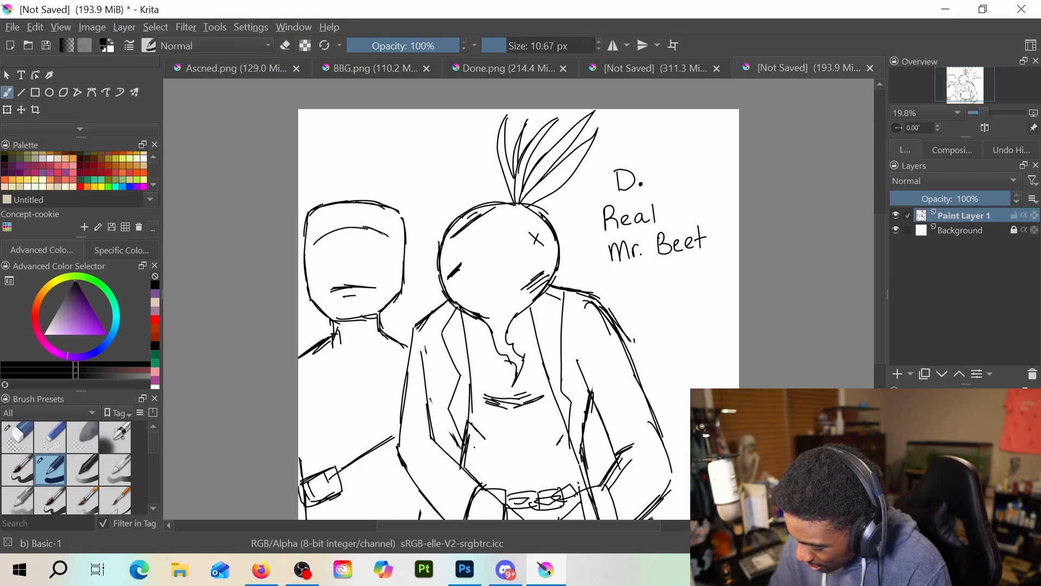
{"action": "mouse_move", "coordinate": [314, 259]}
{"action": "left_mouse_down"}
{"action": "mouse_move", "coordinate": [362, 239]}
{"action": "mouse_move", "coordinate": [390, 245]}
{"action": "left_mouse_up"}
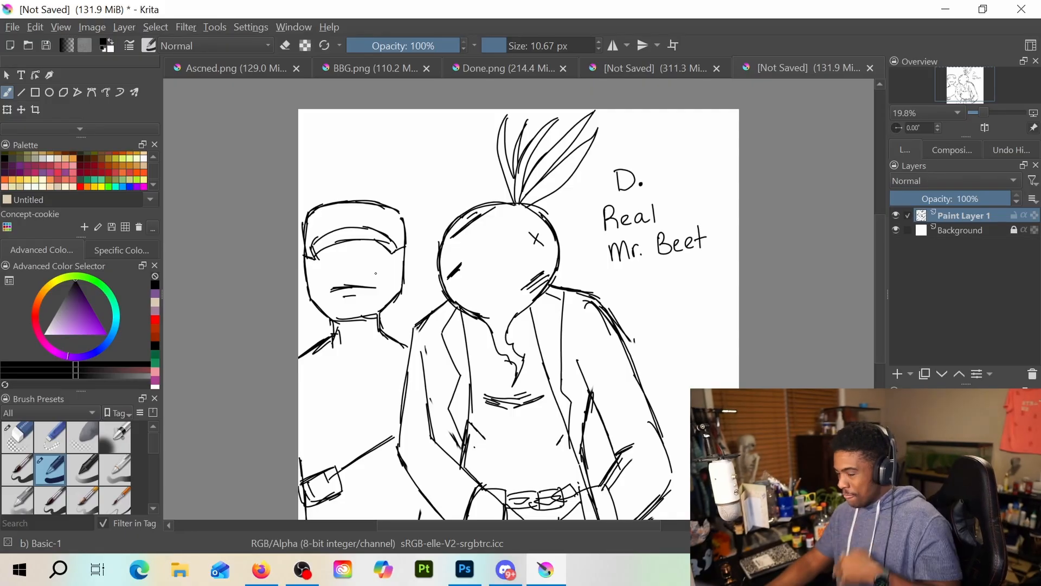
{"action": "mouse_move", "coordinate": [332, 332]}
{"action": "left_mouse_down"}
{"action": "mouse_move", "coordinate": [382, 343]}
{"action": "mouse_move", "coordinate": [360, 357]}
{"action": "left_mouse_up"}
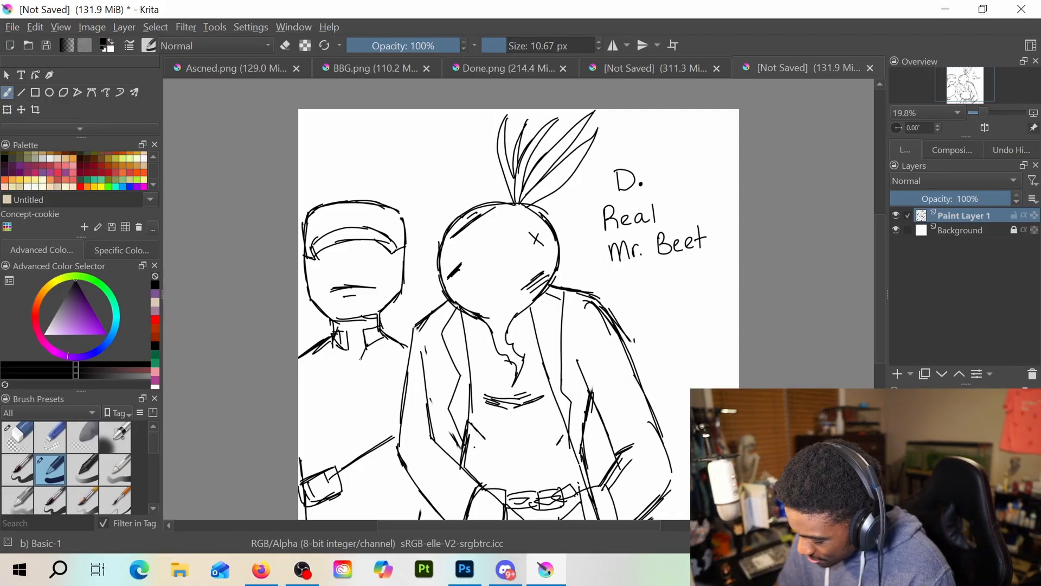
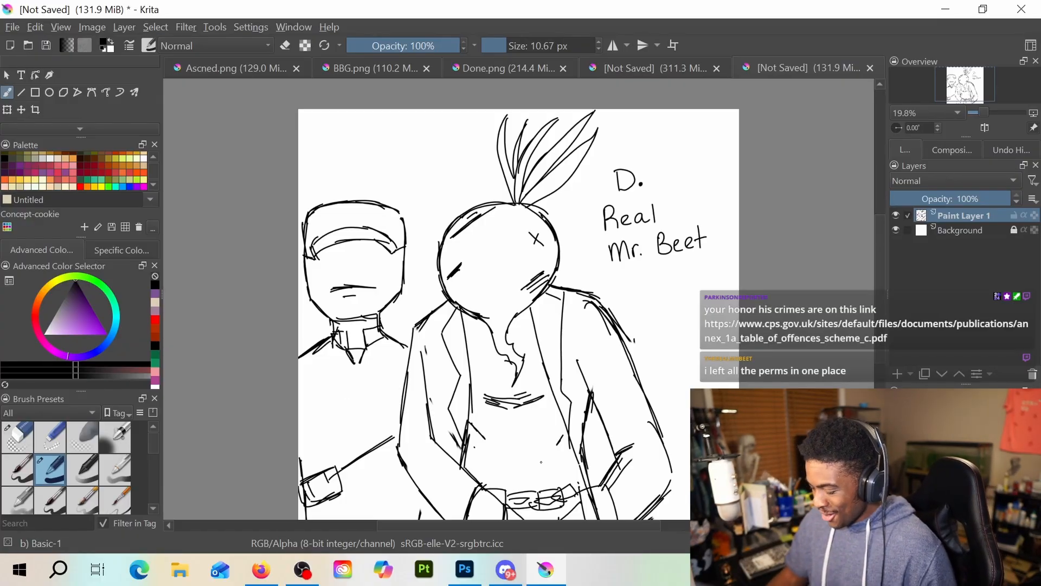
Create a new blank 4096 × 4096 px document at 300 pixels/inch
{"action": "left_click", "coordinate": [15, 30]}
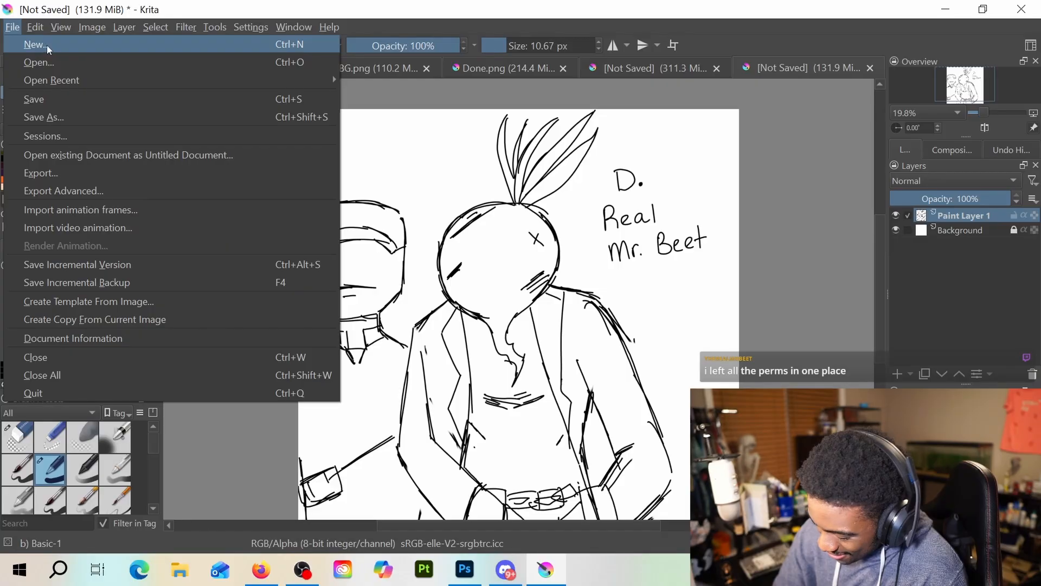
{"action": "left_click", "coordinate": [47, 44]}
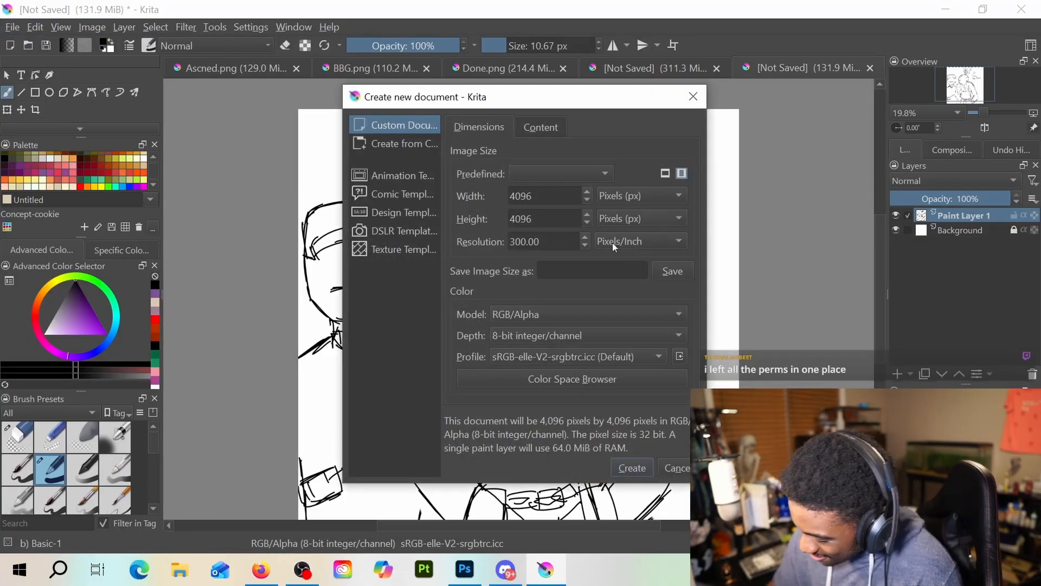
{"action": "left_click", "coordinate": [637, 464]}
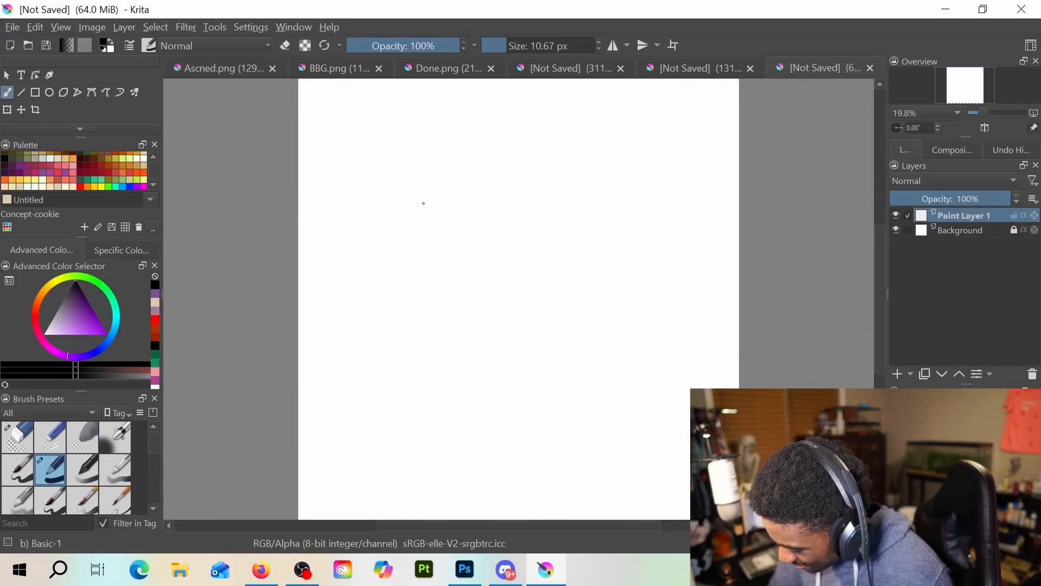
Sketch a large round beet outline in the middle of the canvas, with a tapering root hanging from its lower edge
{"action": "mouse_move", "coordinate": [424, 203]}
{"action": "left_mouse_down"}
{"action": "mouse_move", "coordinate": [412, 254]}
{"action": "mouse_move", "coordinate": [423, 280]}
{"action": "left_mouse_up"}
{"action": "mouse_move", "coordinate": [443, 185]}
{"action": "left_mouse_down"}
{"action": "mouse_move", "coordinate": [410, 247]}
{"action": "mouse_move", "coordinate": [483, 176]}
{"action": "left_mouse_up"}
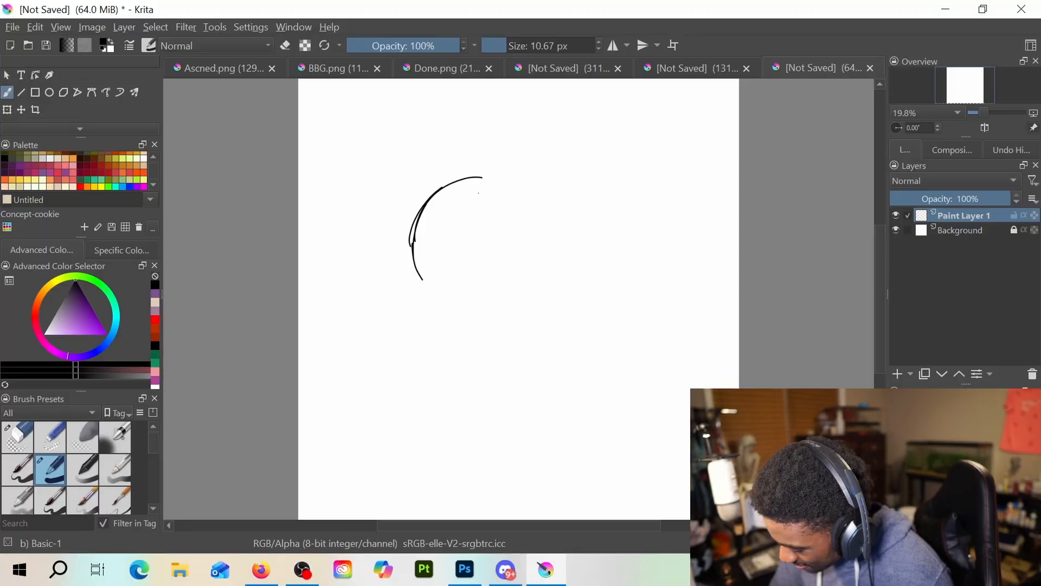
{"action": "mouse_move", "coordinate": [432, 207]}
{"action": "left_mouse_down"}
{"action": "mouse_move", "coordinate": [536, 184]}
{"action": "mouse_move", "coordinate": [569, 245]}
{"action": "mouse_move", "coordinate": [430, 299]}
{"action": "mouse_move", "coordinate": [405, 441]}
{"action": "left_mouse_up"}
{"action": "mouse_move", "coordinate": [426, 412]}
{"action": "left_mouse_down"}
{"action": "mouse_move", "coordinate": [419, 363]}
{"action": "mouse_move", "coordinate": [439, 338]}
{"action": "mouse_move", "coordinate": [468, 329]}
{"action": "mouse_move", "coordinate": [412, 425]}
{"action": "left_mouse_up"}
{"action": "key", "text": "e"}
{"action": "key", "text": "e"}
{"action": "mouse_move", "coordinate": [432, 316]}
{"action": "left_mouse_down"}
{"action": "mouse_move", "coordinate": [432, 420]}
{"action": "mouse_move", "coordinate": [460, 335]}
{"action": "left_mouse_up"}
{"action": "mouse_move", "coordinate": [462, 329]}
{"action": "left_mouse_down"}
{"action": "mouse_move", "coordinate": [512, 323]}
{"action": "mouse_move", "coordinate": [555, 286]}
{"action": "left_mouse_up"}
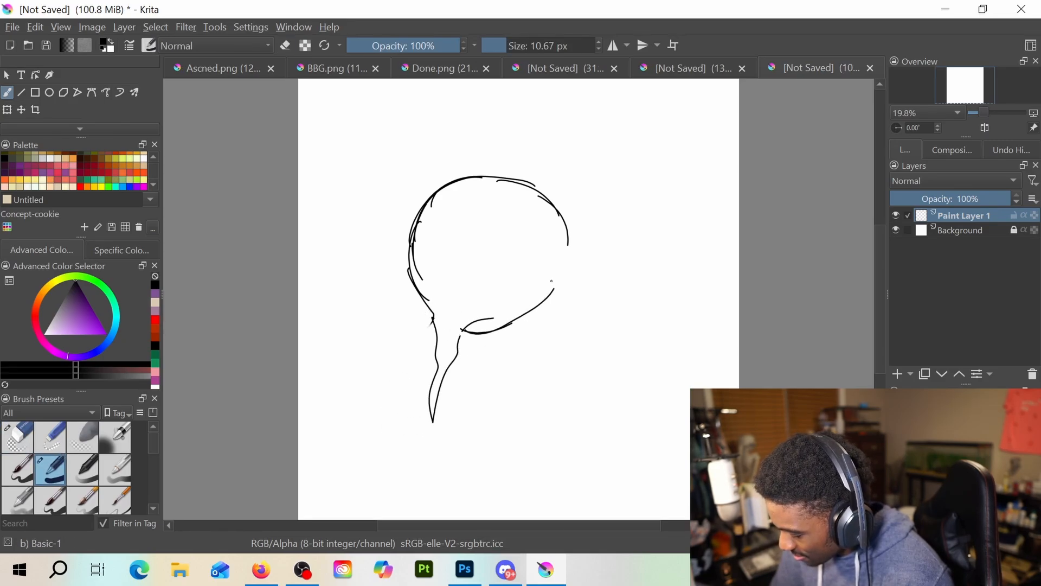
Erase the root's junction and redraw the beet's lower edge flowing into a curved, pointed root
{"action": "key", "text": "e"}
{"action": "mouse_move", "coordinate": [437, 314]}
{"action": "left_mouse_down"}
{"action": "mouse_move", "coordinate": [446, 368]}
{"action": "mouse_move", "coordinate": [530, 314]}
{"action": "left_mouse_up"}
{"action": "key", "text": "e"}
{"action": "mouse_move", "coordinate": [568, 241]}
{"action": "left_mouse_down"}
{"action": "mouse_move", "coordinate": [537, 314]}
{"action": "mouse_move", "coordinate": [510, 325]}
{"action": "left_mouse_up"}
{"action": "mouse_move", "coordinate": [411, 282]}
{"action": "left_mouse_down"}
{"action": "mouse_move", "coordinate": [449, 315]}
{"action": "mouse_move", "coordinate": [426, 364]}
{"action": "mouse_move", "coordinate": [425, 434]}
{"action": "mouse_move", "coordinate": [442, 366]}
{"action": "mouse_move", "coordinate": [467, 346]}
{"action": "left_mouse_up"}
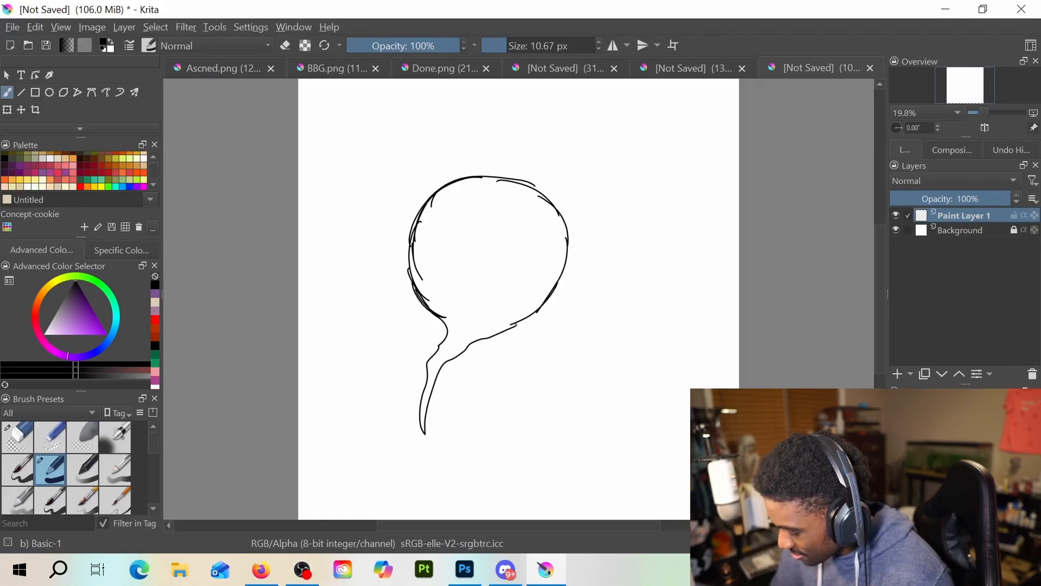
{"action": "left_click_drag", "start_coordinate": [528, 320], "coordinate": [505, 328]}
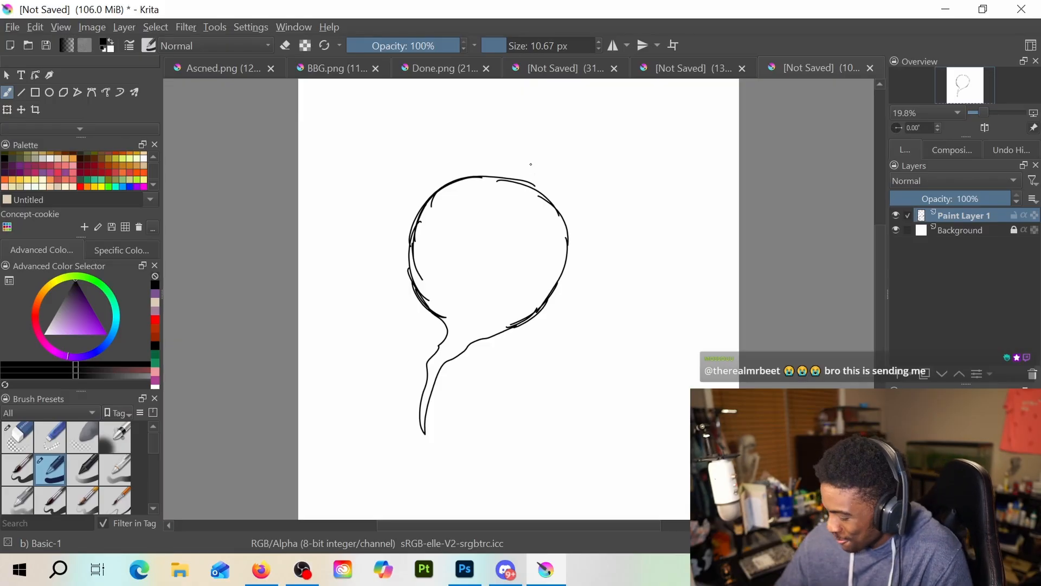
Draw five leaves sprouting from the beet's upper edge, and sketch an angular collar with a short shoulder line beside its lower edge
{"action": "mouse_move", "coordinate": [522, 187]}
{"action": "left_mouse_down"}
{"action": "mouse_move", "coordinate": [582, 90]}
{"action": "mouse_move", "coordinate": [522, 188]}
{"action": "mouse_move", "coordinate": [636, 91]}
{"action": "mouse_move", "coordinate": [530, 183]}
{"action": "left_mouse_up"}
{"action": "mouse_move", "coordinate": [531, 183]}
{"action": "left_mouse_down"}
{"action": "mouse_move", "coordinate": [615, 143]}
{"action": "mouse_move", "coordinate": [639, 143]}
{"action": "mouse_move", "coordinate": [535, 182]}
{"action": "mouse_move", "coordinate": [584, 178]}
{"action": "mouse_move", "coordinate": [538, 177]}
{"action": "mouse_move", "coordinate": [553, 92]}
{"action": "mouse_move", "coordinate": [540, 163]}
{"action": "left_mouse_up"}
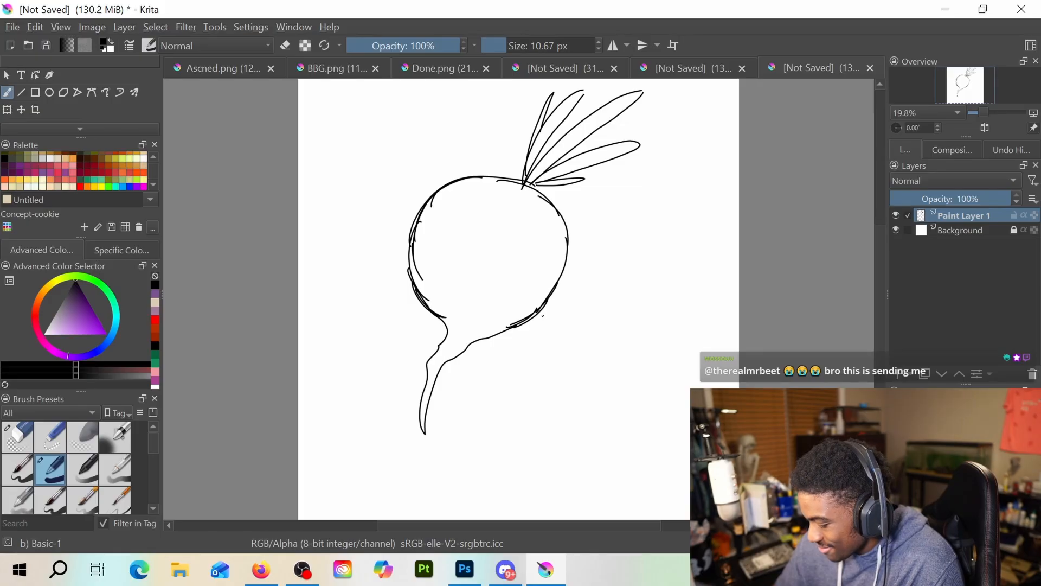
{"action": "left_click_drag", "start_coordinate": [542, 315], "coordinate": [504, 345]}
{"action": "left_click_drag", "start_coordinate": [565, 272], "coordinate": [586, 286]}
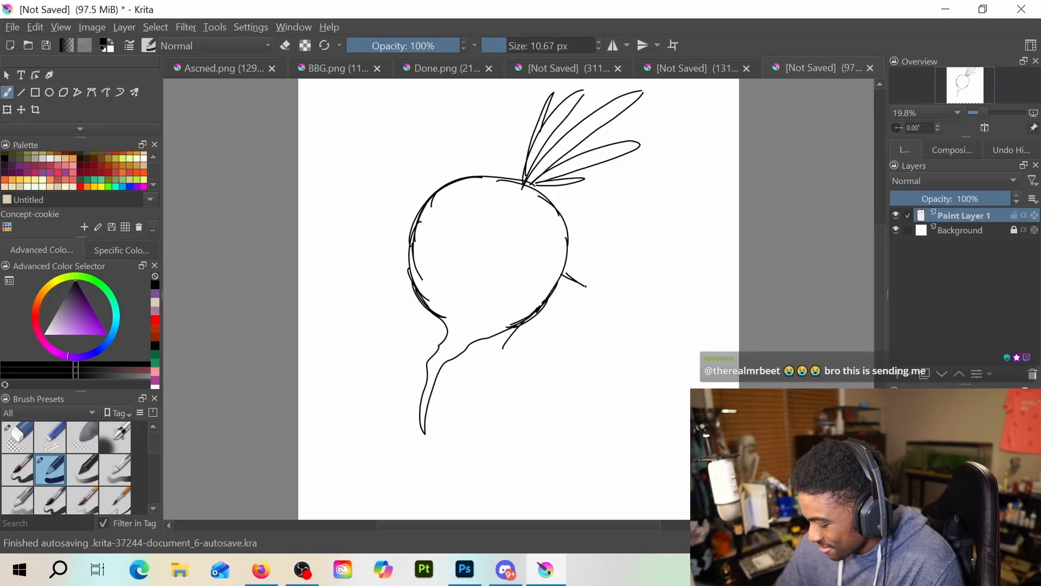
{"action": "mouse_move", "coordinate": [530, 317]}
{"action": "left_mouse_down"}
{"action": "mouse_move", "coordinate": [542, 330]}
{"action": "mouse_move", "coordinate": [584, 255]}
{"action": "mouse_move", "coordinate": [598, 278]}
{"action": "left_mouse_up"}
{"action": "left_click_drag", "start_coordinate": [597, 276], "coordinate": [544, 338]}
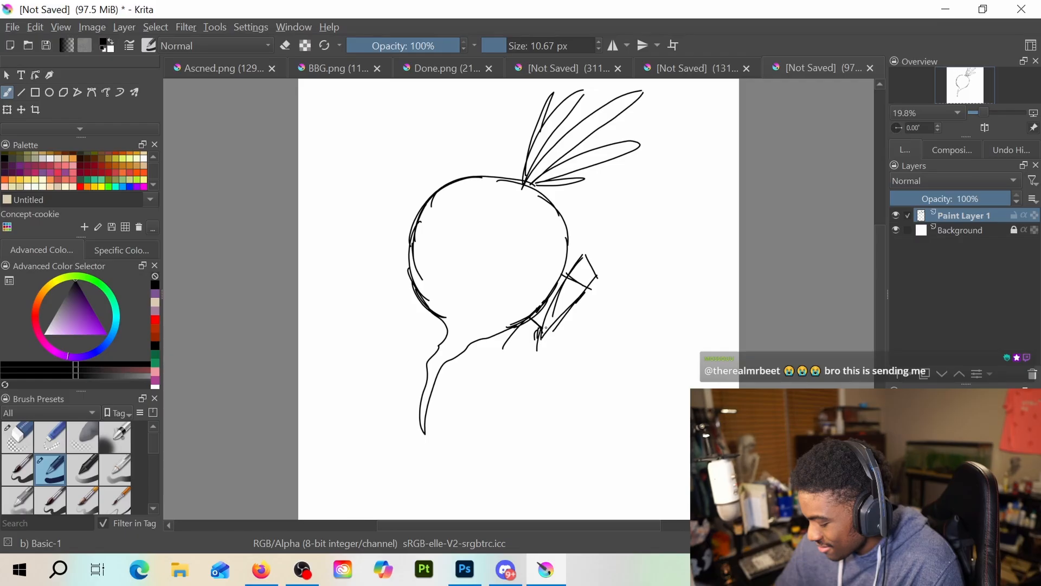
{"action": "left_click_drag", "start_coordinate": [597, 276], "coordinate": [639, 285]}
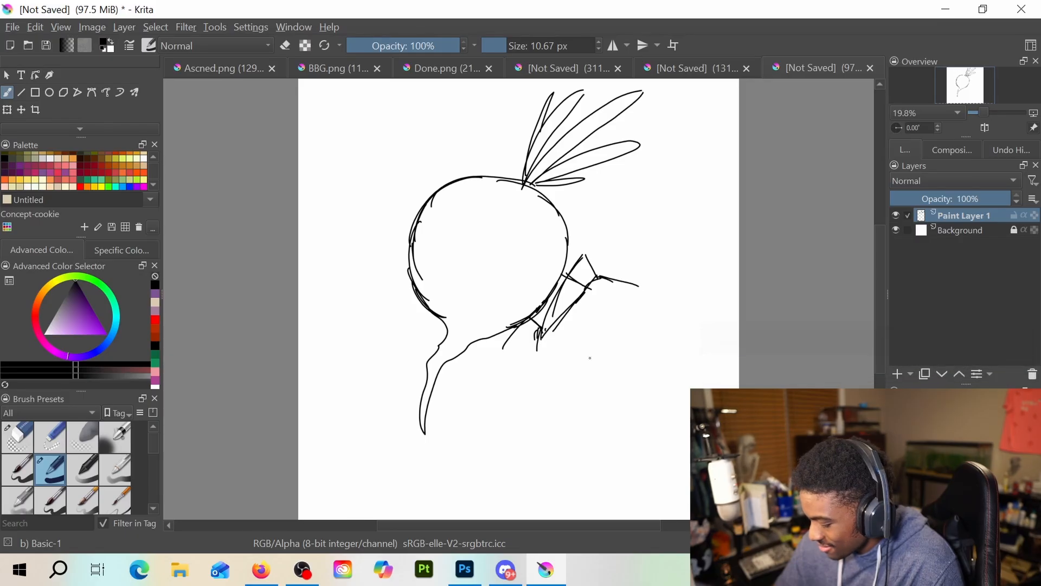
Sketch a small tilted face in the canvas's upper-left corner, with a round skull, guidelines, jaw, eyes, ear and open mouth
{"action": "mouse_move", "coordinate": [314, 104]}
{"action": "left_mouse_down"}
{"action": "mouse_move", "coordinate": [309, 141]}
{"action": "mouse_move", "coordinate": [308, 126]}
{"action": "left_mouse_up"}
{"action": "left_click_drag", "start_coordinate": [313, 139], "coordinate": [329, 151]}
{"action": "mouse_move", "coordinate": [328, 93]}
{"action": "left_mouse_down"}
{"action": "mouse_move", "coordinate": [371, 136]}
{"action": "mouse_move", "coordinate": [314, 149]}
{"action": "mouse_move", "coordinate": [360, 155]}
{"action": "mouse_move", "coordinate": [327, 162]}
{"action": "mouse_move", "coordinate": [341, 177]}
{"action": "left_mouse_up"}
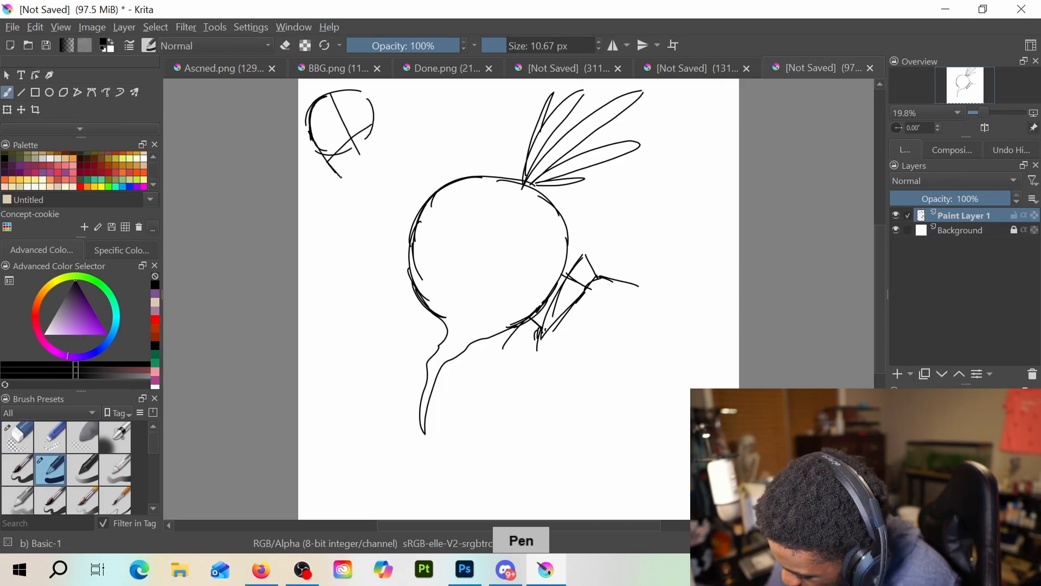
{"action": "mouse_move", "coordinate": [369, 101]}
{"action": "left_mouse_down"}
{"action": "mouse_move", "coordinate": [386, 144]}
{"action": "mouse_move", "coordinate": [377, 175]}
{"action": "left_mouse_up"}
{"action": "left_click_drag", "start_coordinate": [340, 130], "coordinate": [328, 155]}
{"action": "left_click_drag", "start_coordinate": [350, 120], "coordinate": [367, 112]}
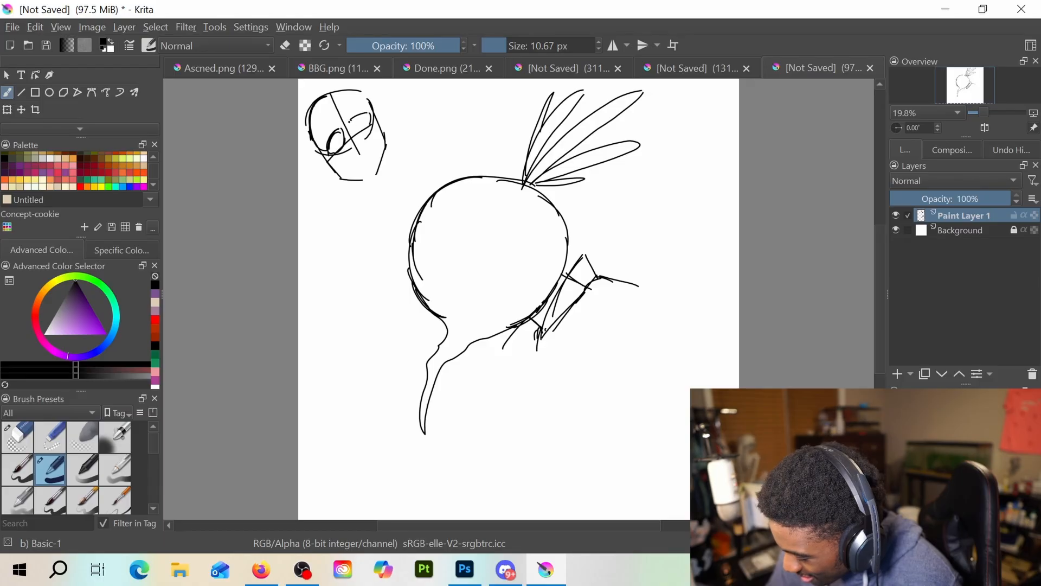
{"action": "left_click_drag", "start_coordinate": [371, 152], "coordinate": [328, 169]}
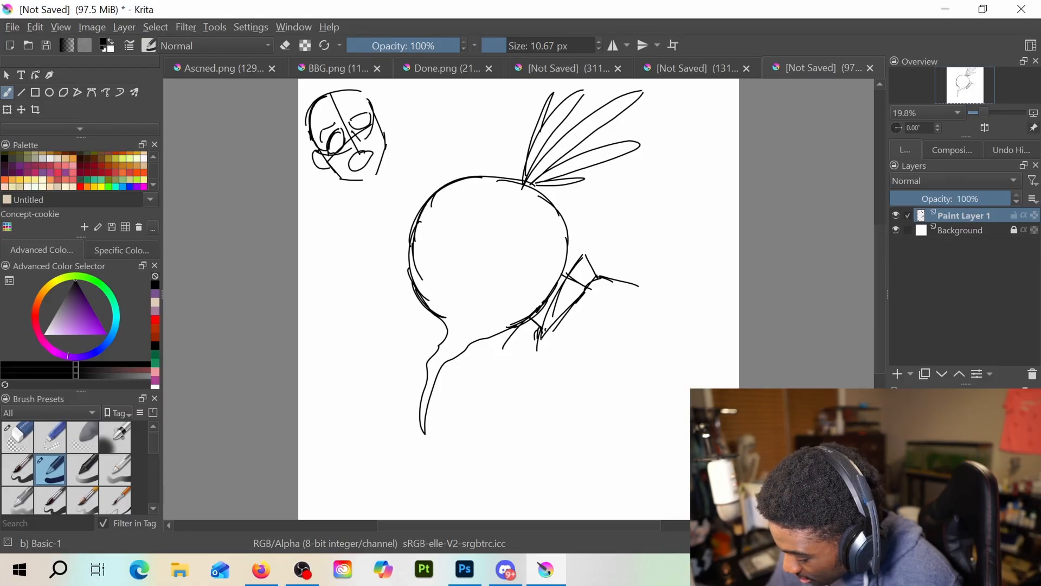
Erase the small face's guidelines, redraw its eyes as wide circles, and add a curved hairline across the forehead
{"action": "key", "text": "e"}
{"action": "mouse_move", "coordinate": [364, 116]}
{"action": "left_mouse_down"}
{"action": "mouse_move", "coordinate": [333, 130]}
{"action": "mouse_move", "coordinate": [330, 150]}
{"action": "mouse_move", "coordinate": [351, 129]}
{"action": "left_mouse_up"}
{"action": "key", "text": "e"}
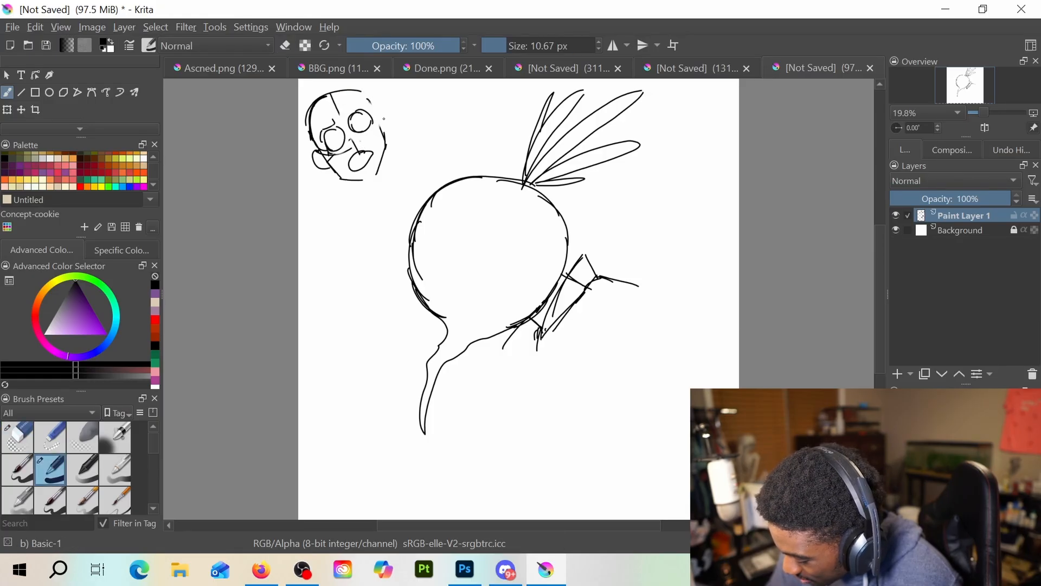
{"action": "left_click_drag", "start_coordinate": [357, 91], "coordinate": [306, 129]}
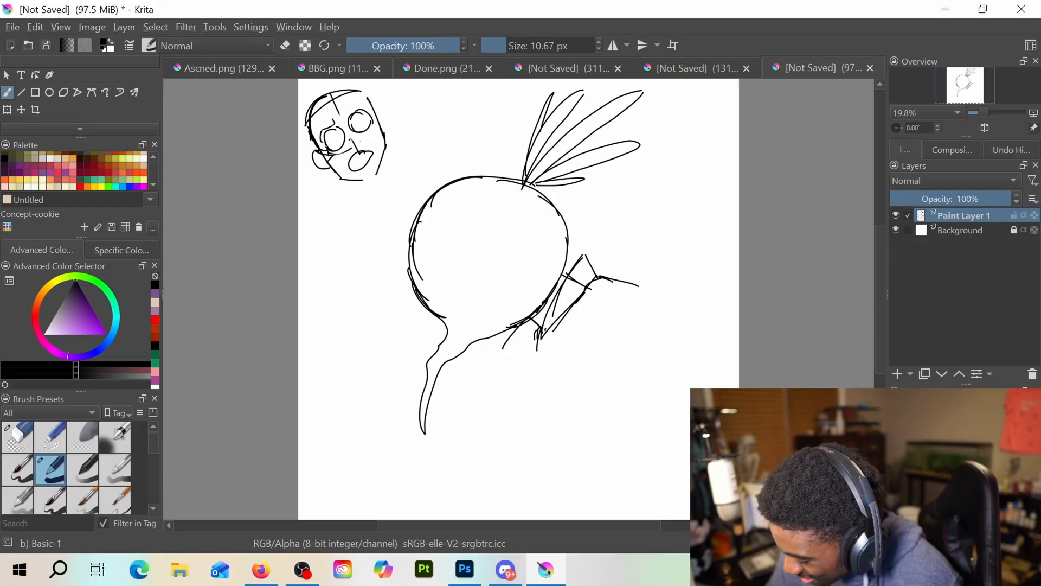
{"action": "left_click_drag", "start_coordinate": [347, 94], "coordinate": [312, 128]}
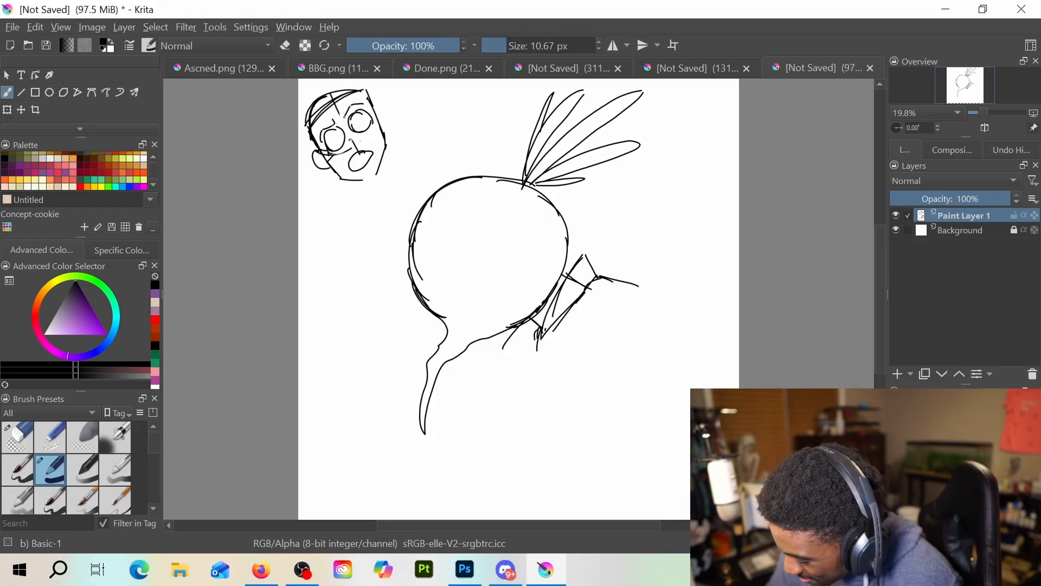
Draw a long diagonal panel border beside the small face and an angled panel border in the canvas's upper-right corner
{"action": "left_click_drag", "start_coordinate": [424, 80], "coordinate": [331, 281]}
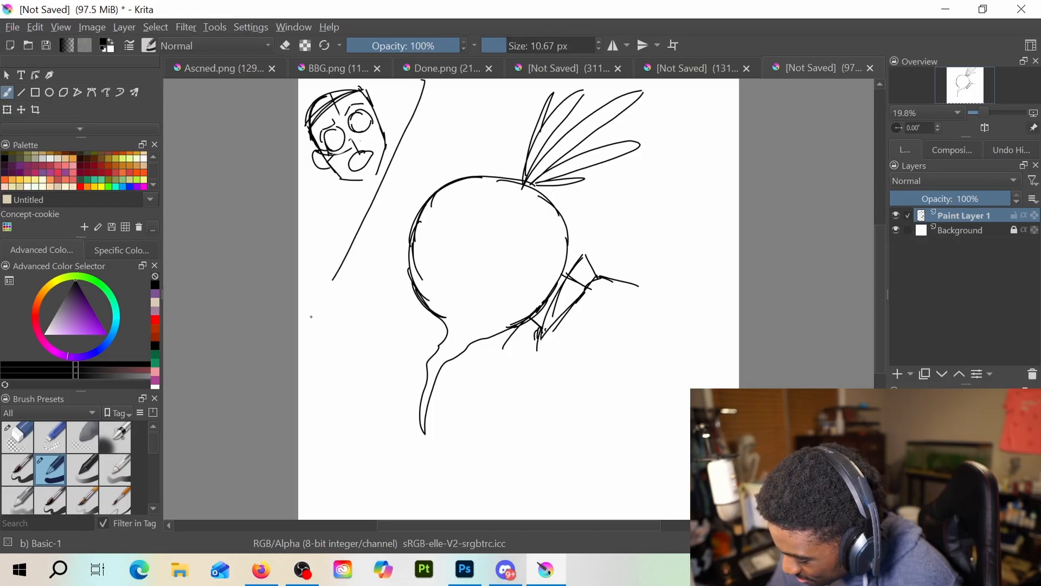
{"action": "left_click_drag", "start_coordinate": [349, 239], "coordinate": [304, 327]}
{"action": "left_click_drag", "start_coordinate": [366, 208], "coordinate": [299, 342]}
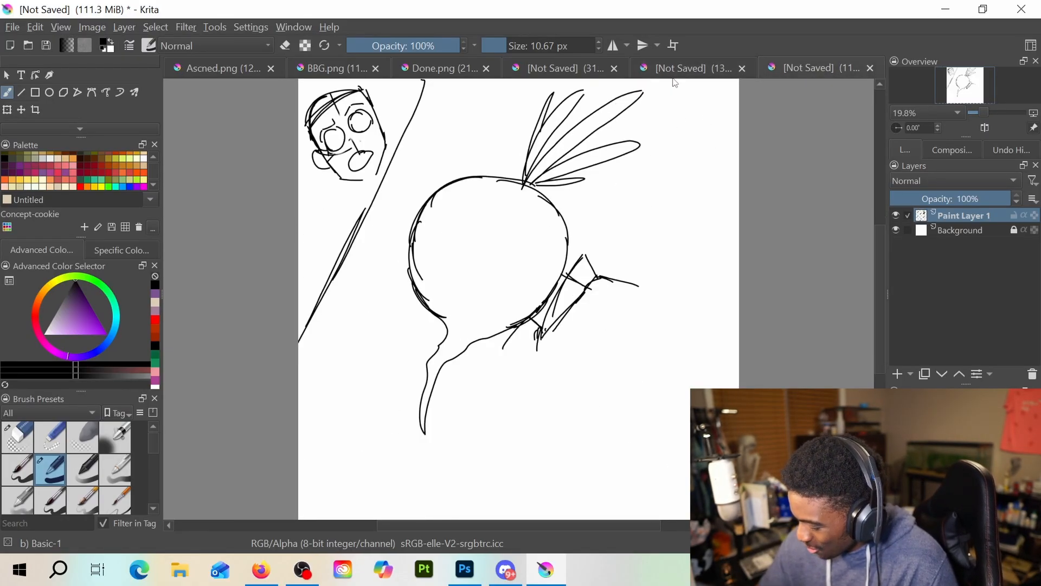
{"action": "mouse_move", "coordinate": [679, 85]}
{"action": "left_mouse_down"}
{"action": "mouse_move", "coordinate": [646, 170]}
{"action": "mouse_move", "coordinate": [735, 242]}
{"action": "left_mouse_up"}
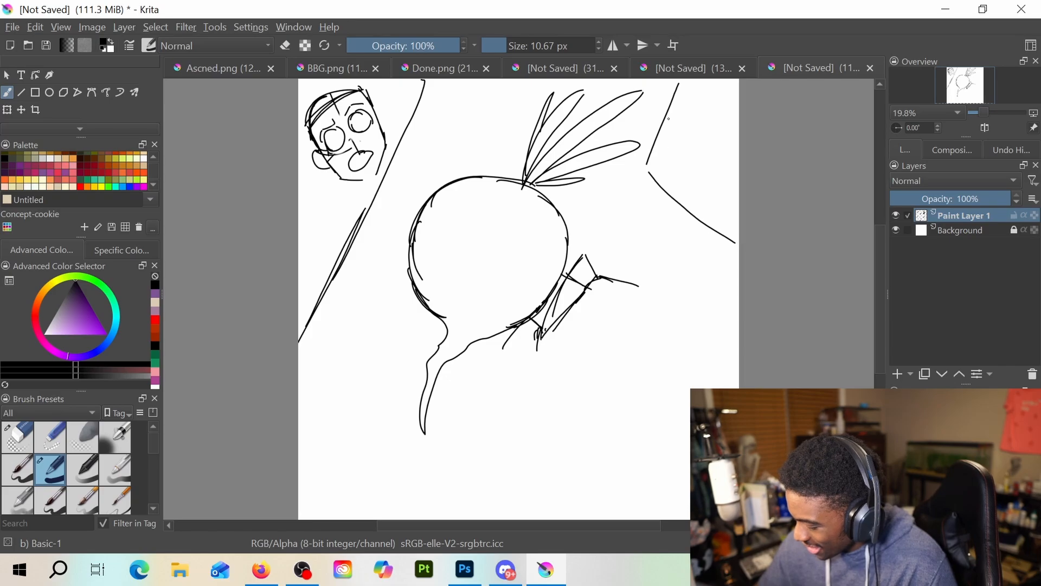
Sketch a cropped close-up face inside the upper-right panel, with a curved jaw, pointed brow and large round eye shape
{"action": "mouse_move", "coordinate": [687, 80]}
{"action": "left_mouse_down"}
{"action": "mouse_move", "coordinate": [668, 119]}
{"action": "mouse_move", "coordinate": [689, 170]}
{"action": "left_mouse_up"}
{"action": "left_click_drag", "start_coordinate": [681, 135], "coordinate": [698, 107]}
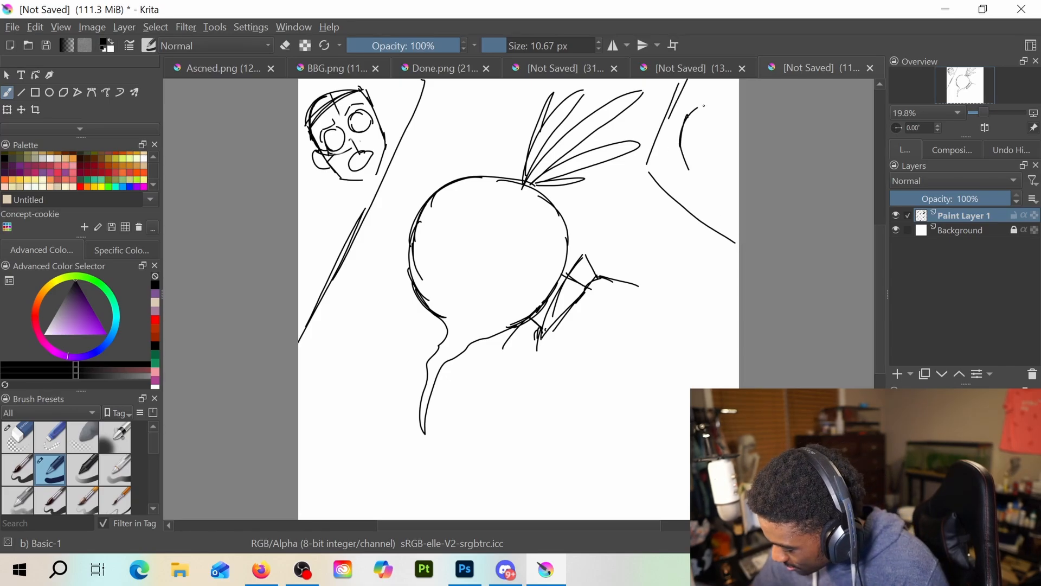
{"action": "left_click_drag", "start_coordinate": [699, 187], "coordinate": [735, 191]}
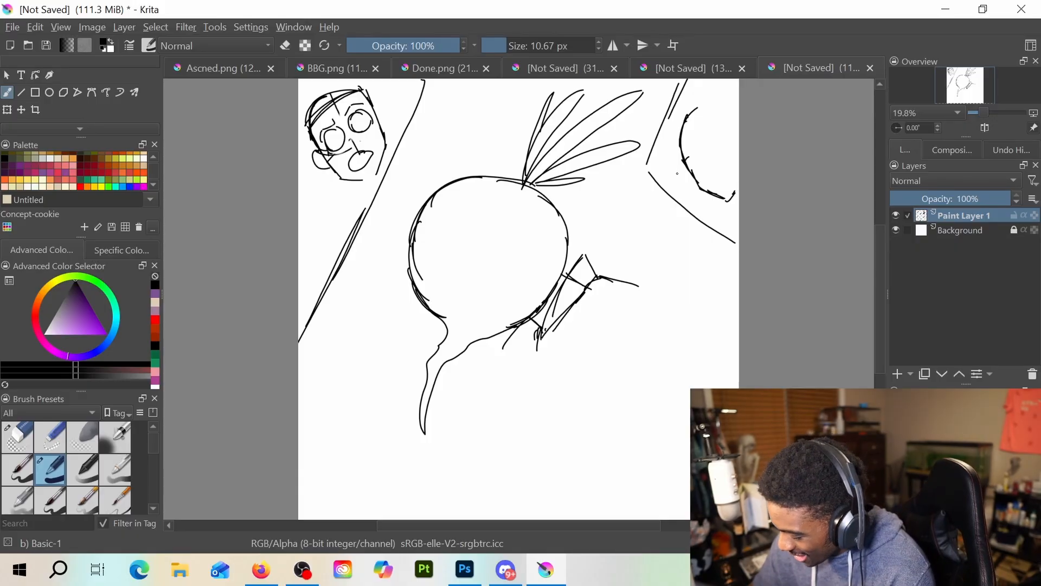
{"action": "left_click_drag", "start_coordinate": [738, 130], "coordinate": [679, 171]}
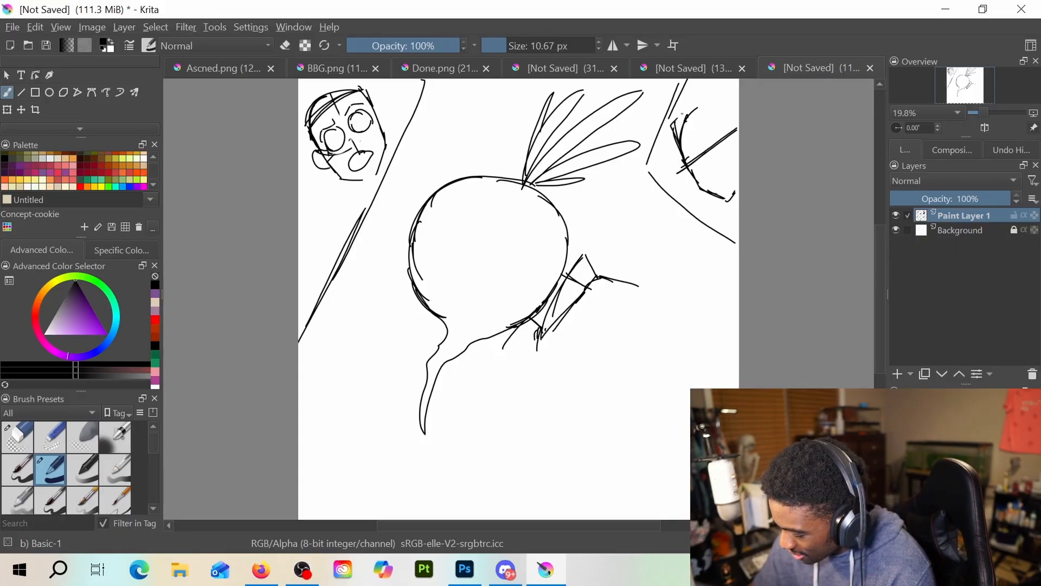
{"action": "left_click_drag", "start_coordinate": [682, 114], "coordinate": [727, 84]}
{"action": "mouse_move", "coordinate": [715, 90]}
{"action": "left_mouse_down"}
{"action": "mouse_move", "coordinate": [683, 150]}
{"action": "mouse_move", "coordinate": [686, 163]}
{"action": "mouse_move", "coordinate": [732, 140]}
{"action": "mouse_move", "coordinate": [716, 163]}
{"action": "mouse_move", "coordinate": [733, 151]}
{"action": "left_mouse_up"}
{"action": "key", "text": "e"}
{"action": "key", "text": "e"}
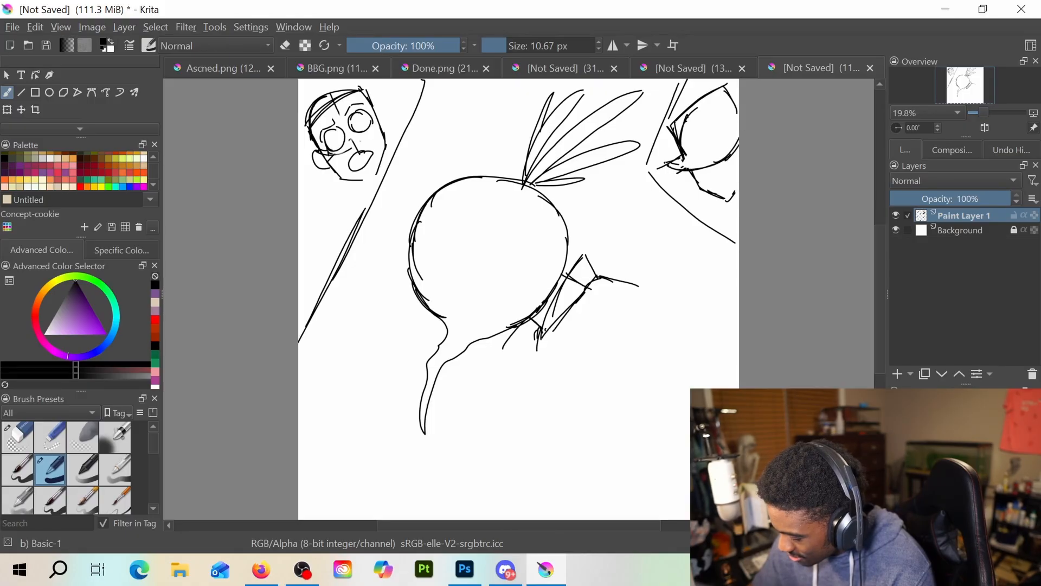
Add the nose, mouth and neck lines to the close-up face, and darken the lower rim of its round shape
{"action": "left_click_drag", "start_coordinate": [661, 168], "coordinate": [696, 171]}
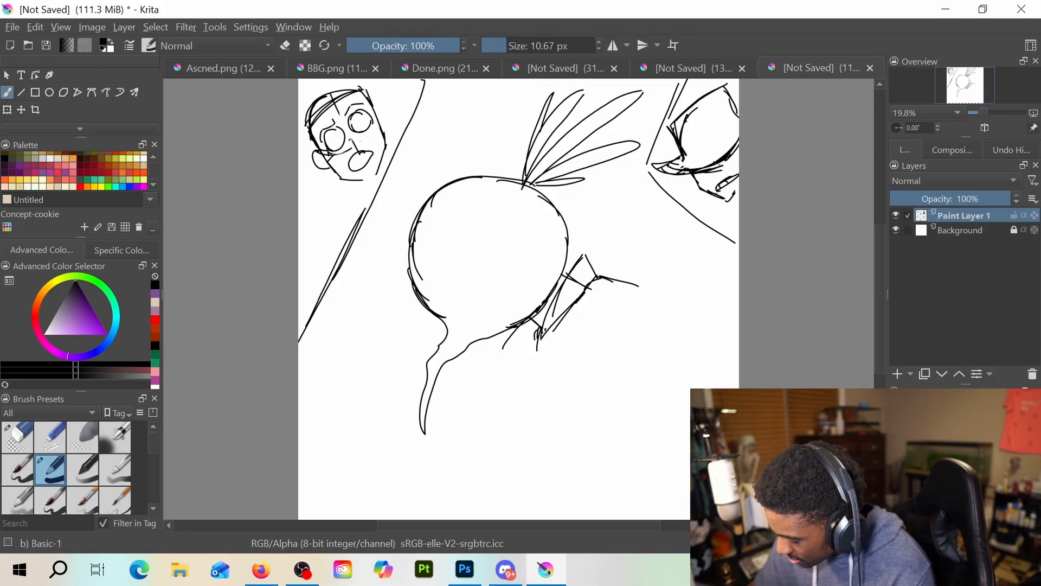
{"action": "left_click_drag", "start_coordinate": [721, 166], "coordinate": [738, 148]}
{"action": "mouse_move", "coordinate": [727, 163]}
{"action": "left_mouse_down"}
{"action": "mouse_move", "coordinate": [738, 143]}
{"action": "mouse_move", "coordinate": [731, 173]}
{"action": "left_mouse_up"}
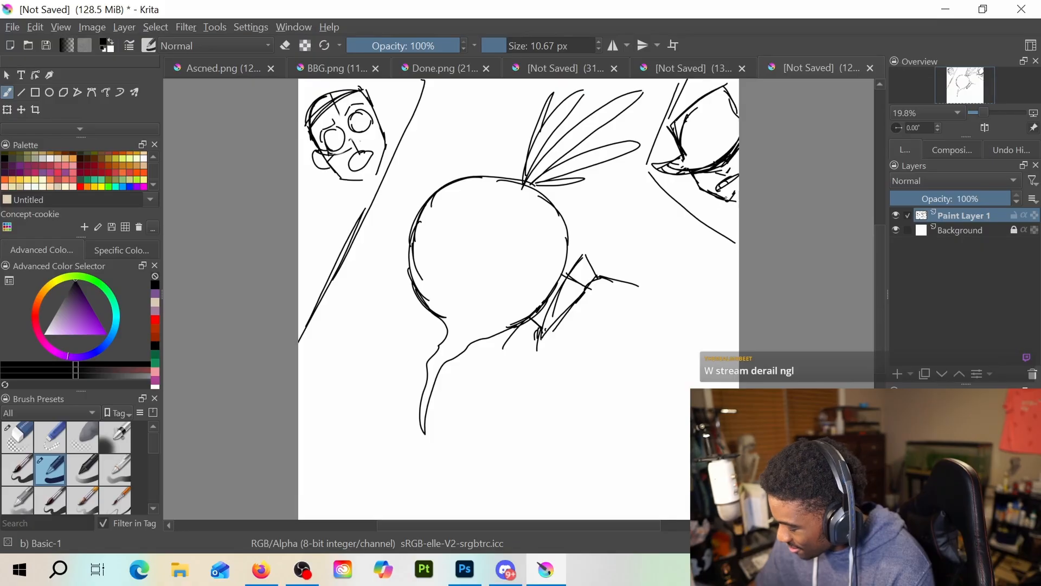
{"action": "left_click_drag", "start_coordinate": [723, 209], "coordinate": [710, 226]}
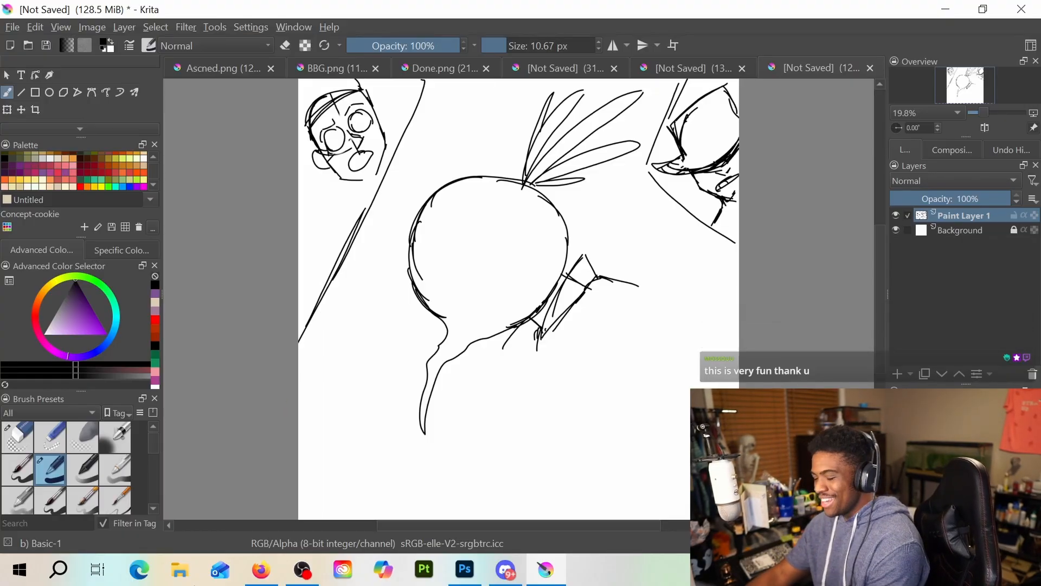
Switch to the Done.png document and select Paint Layer 2 and Paint Layer 3 together with the Transform tool
{"action": "left_click", "coordinate": [684, 66]}
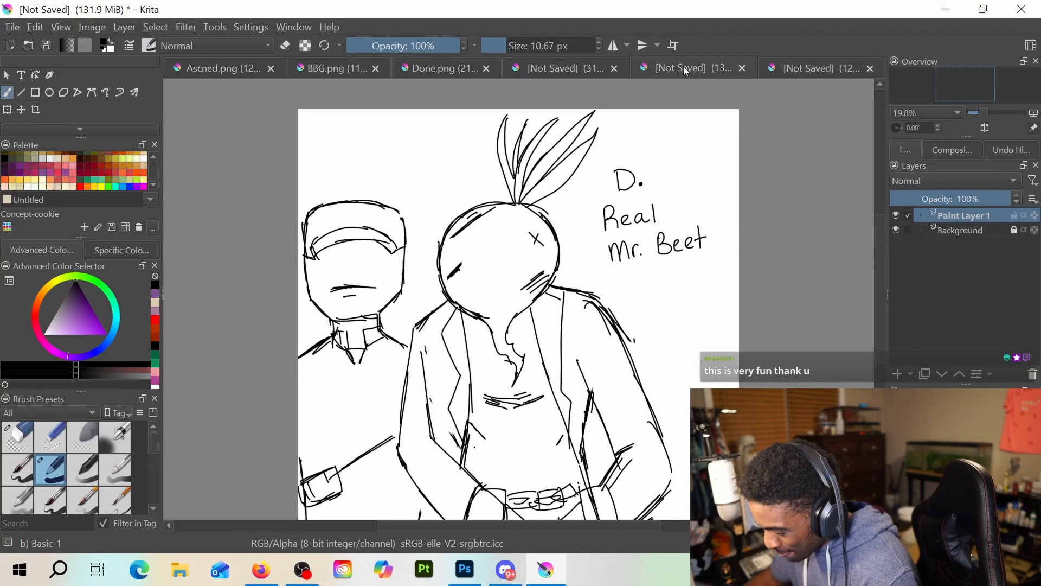
{"action": "left_click", "coordinate": [551, 64]}
{"action": "left_click", "coordinate": [441, 71]}
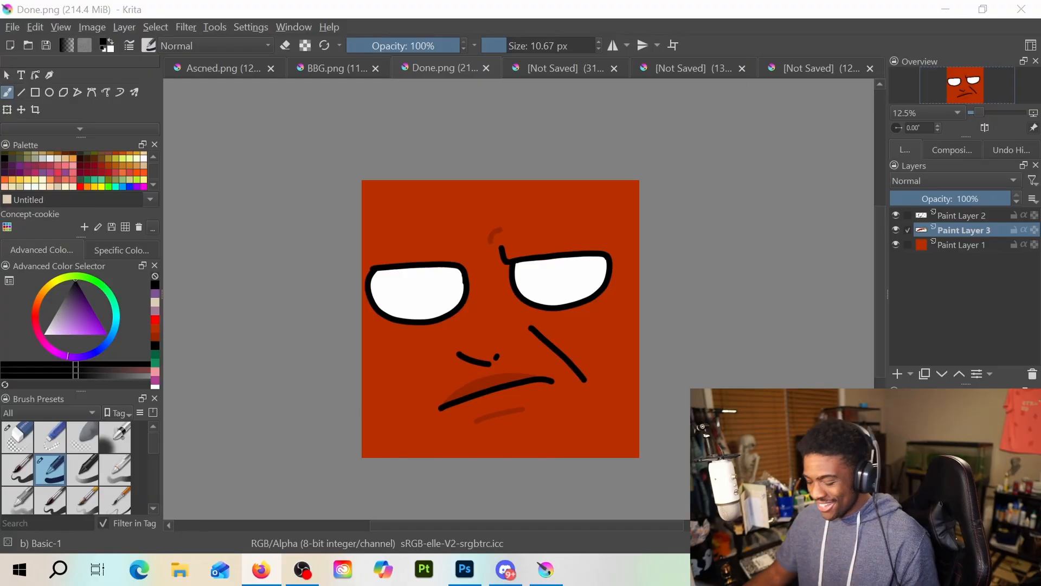
{"action": "left_click", "coordinate": [960, 215]}
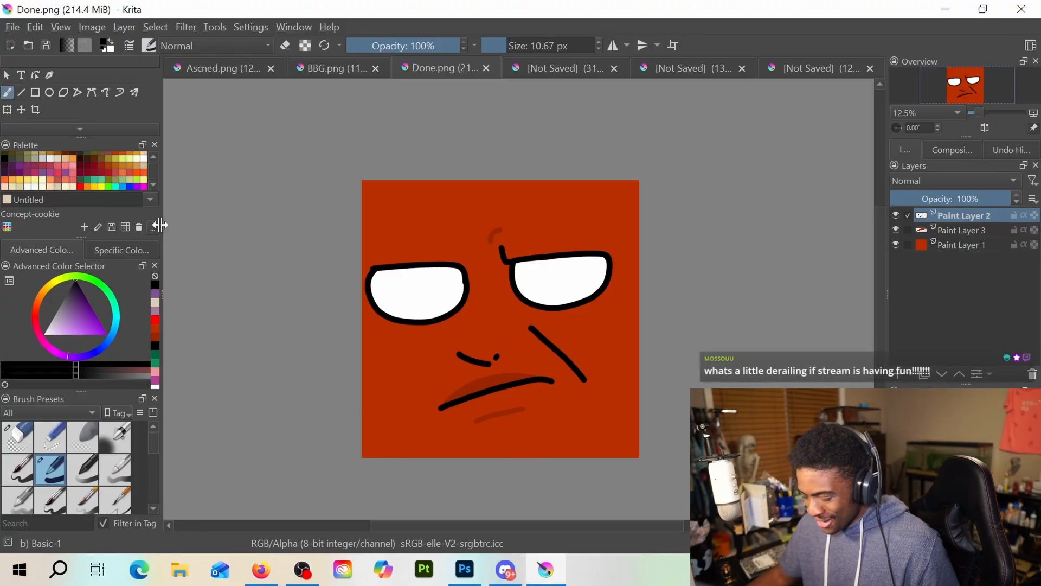
{"action": "left_click", "coordinate": [6, 110]}
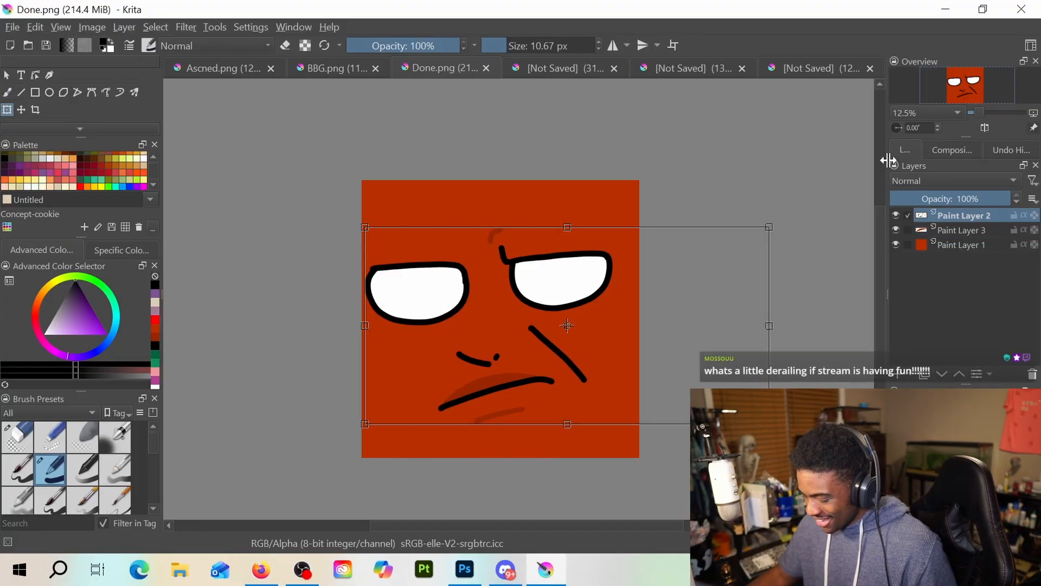
{"action": "left_click", "coordinate": [968, 227], "text": "shift"}
{"action": "left_click", "coordinate": [618, 327]}
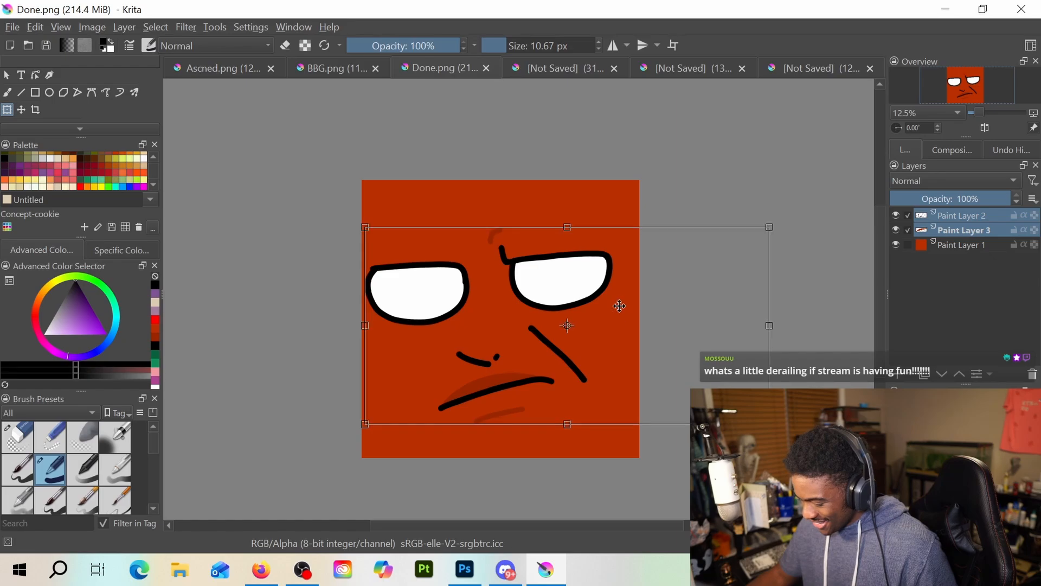
Shift the facial features on the two layers upward and scale them up to fill more of the red square
{"action": "left_click_drag", "start_coordinate": [631, 332], "coordinate": [634, 310]}
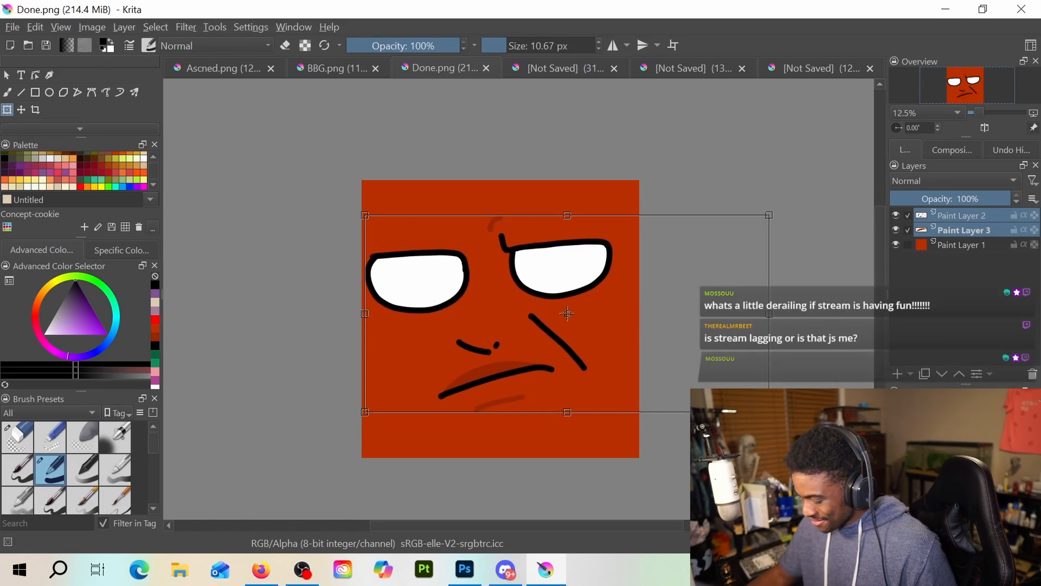
{"action": "left_click_drag", "start_coordinate": [769, 412], "coordinate": [795, 435]}
{"action": "left_click_drag", "start_coordinate": [628, 322], "coordinate": [627, 314]}
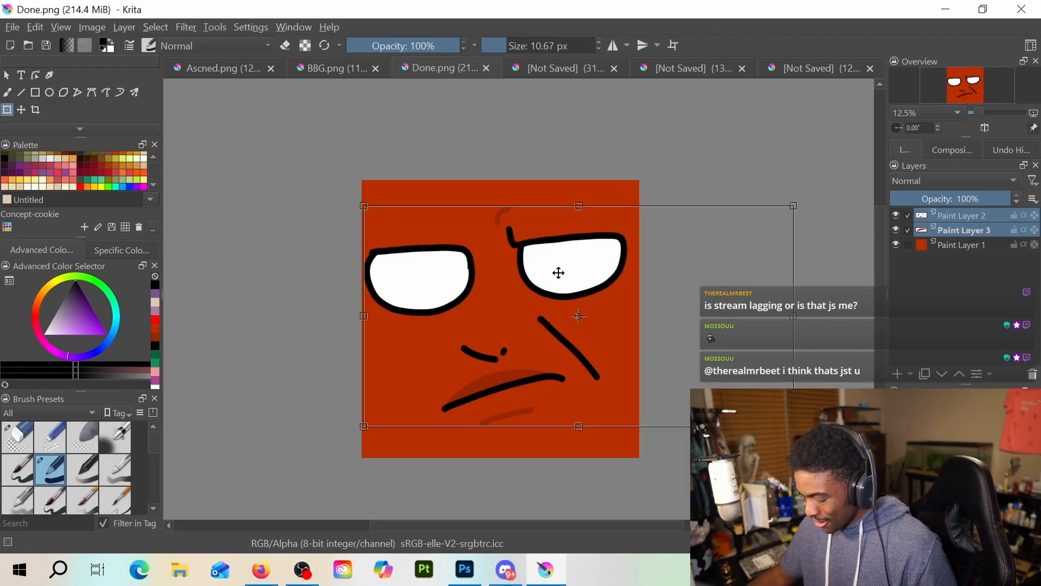
{"action": "left_click_drag", "start_coordinate": [793, 426], "coordinate": [808, 435]}
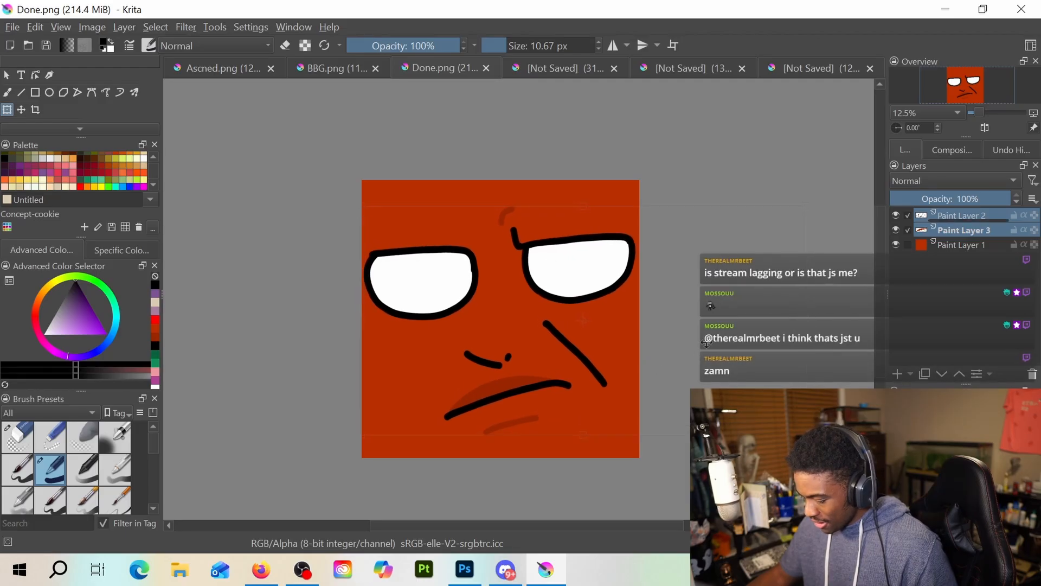
Shift the facial features slightly to the left and save the drawing as Done in PNG format, replacing the existing file
{"action": "left_click_drag", "start_coordinate": [709, 343], "coordinate": [654, 333]}
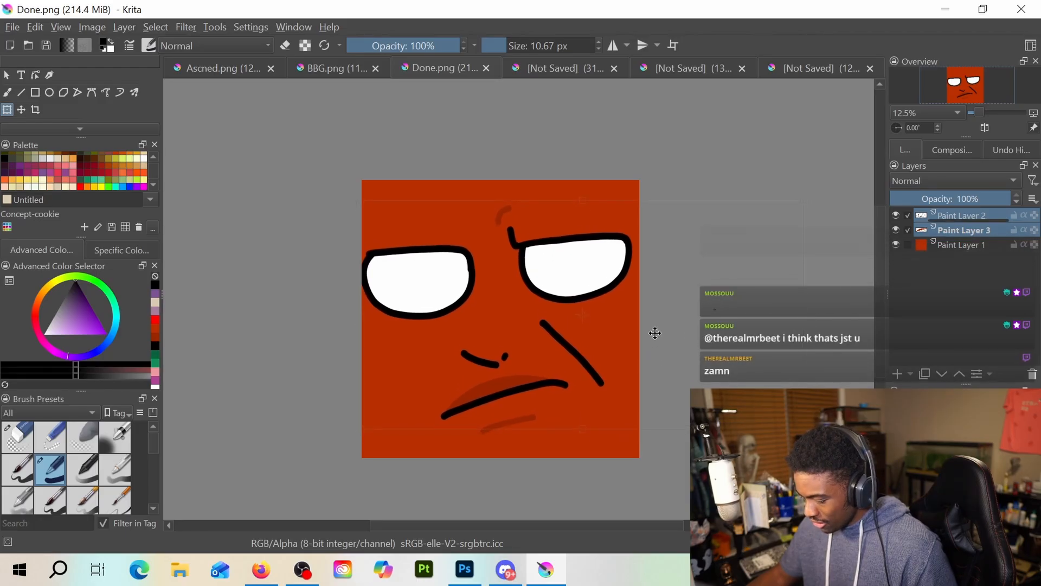
{"action": "left_click", "coordinate": [11, 27]}
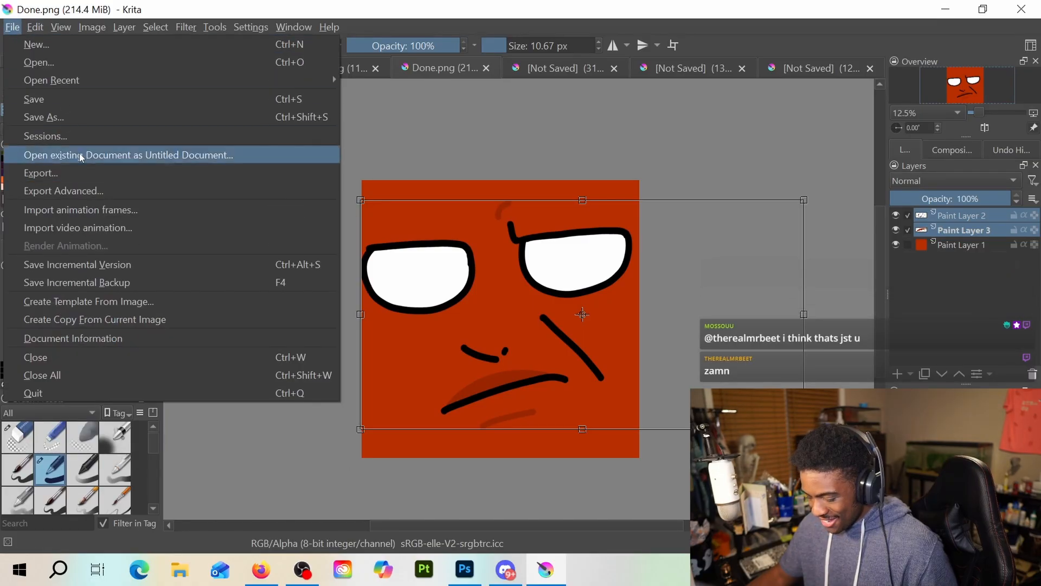
{"action": "left_click", "coordinate": [74, 117]}
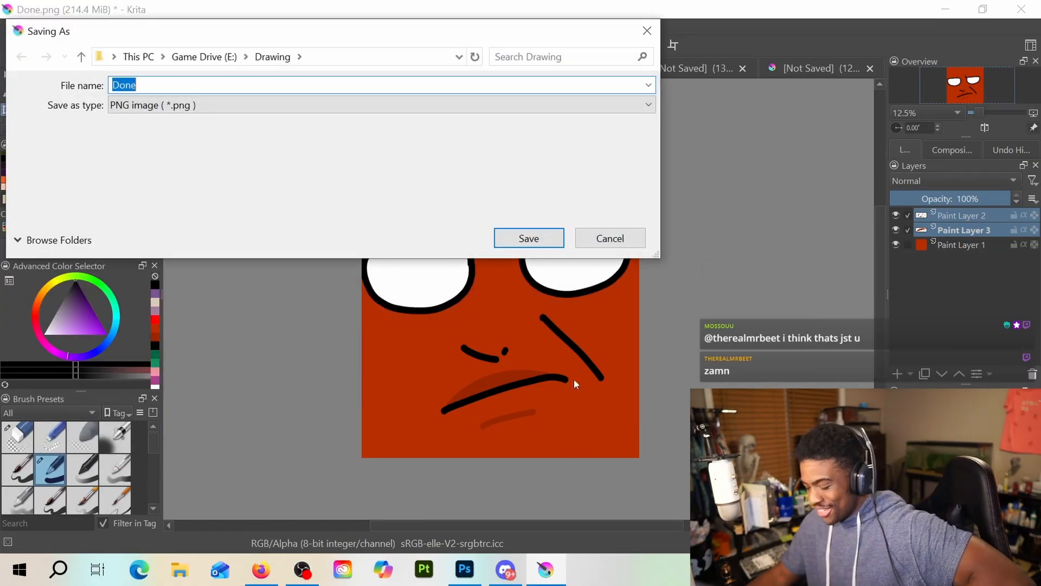
{"action": "left_click", "coordinate": [538, 242]}
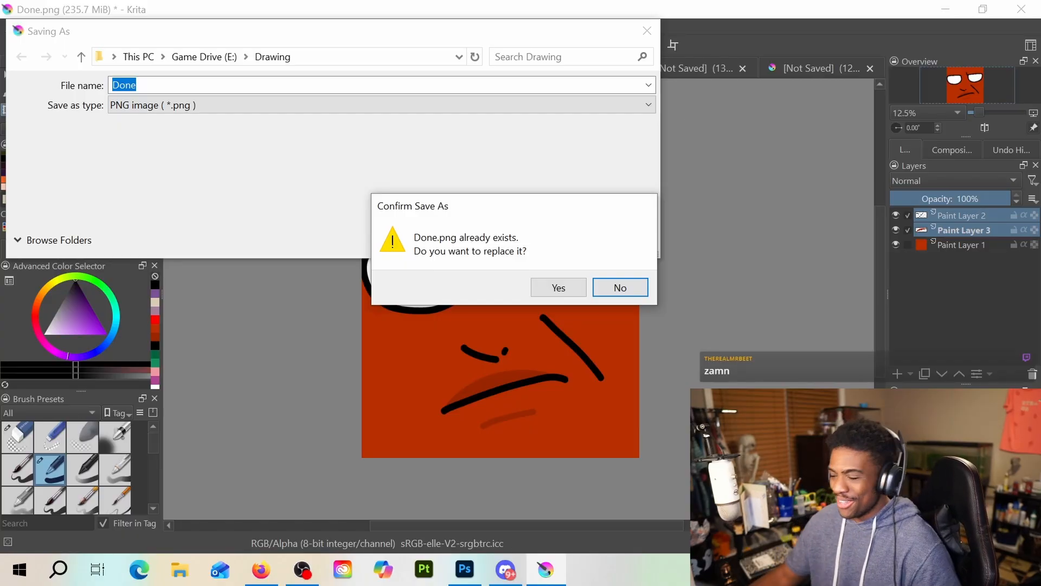
{"action": "left_click", "coordinate": [542, 291]}
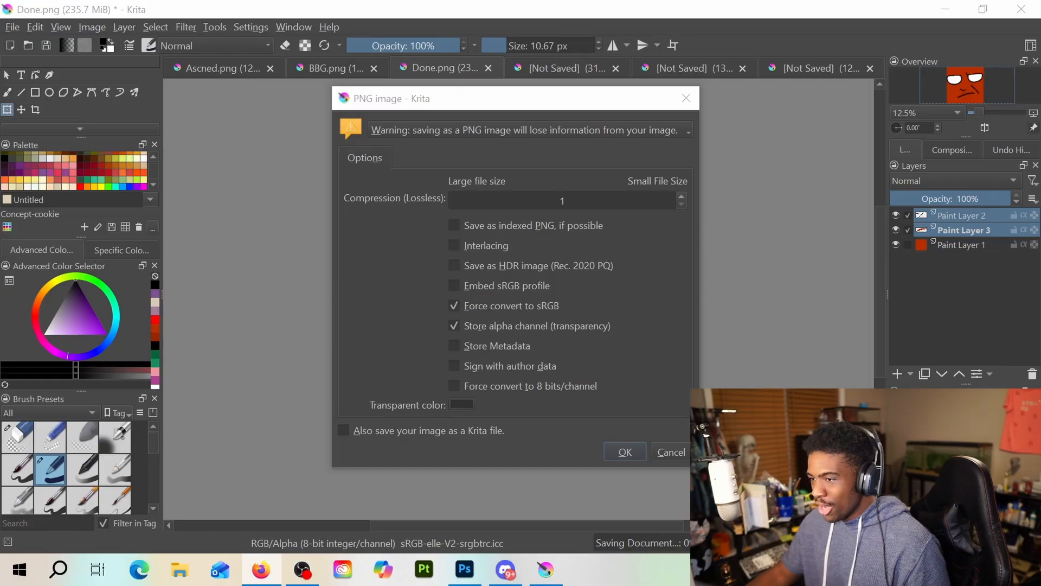
{"action": "left_click", "coordinate": [626, 452]}
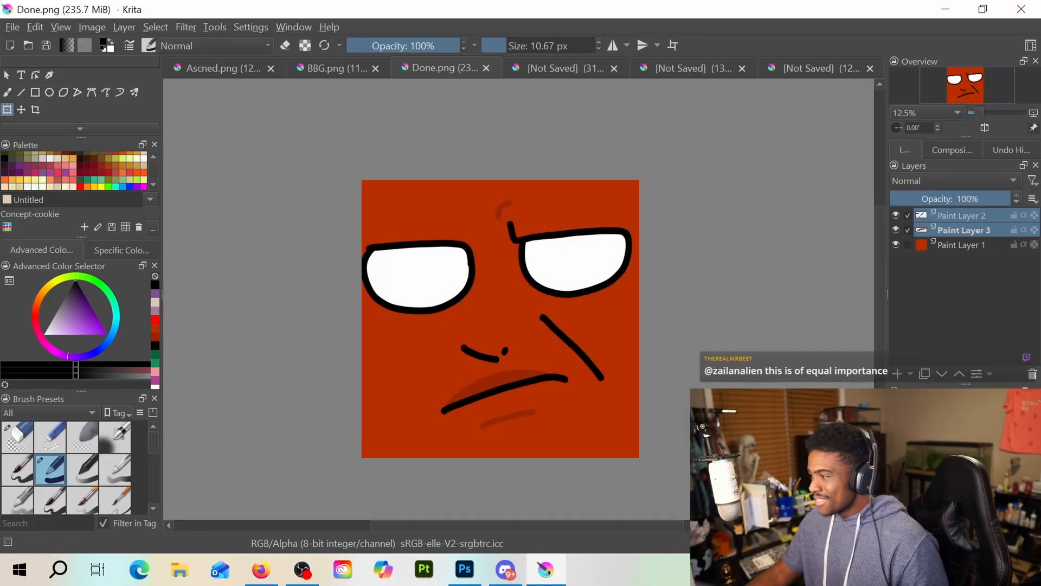
Switch to the unsaved beet-head sketch and letter DANTE across the round shape in the upper-right panel
{"action": "key", "text": "alt+Tab"}
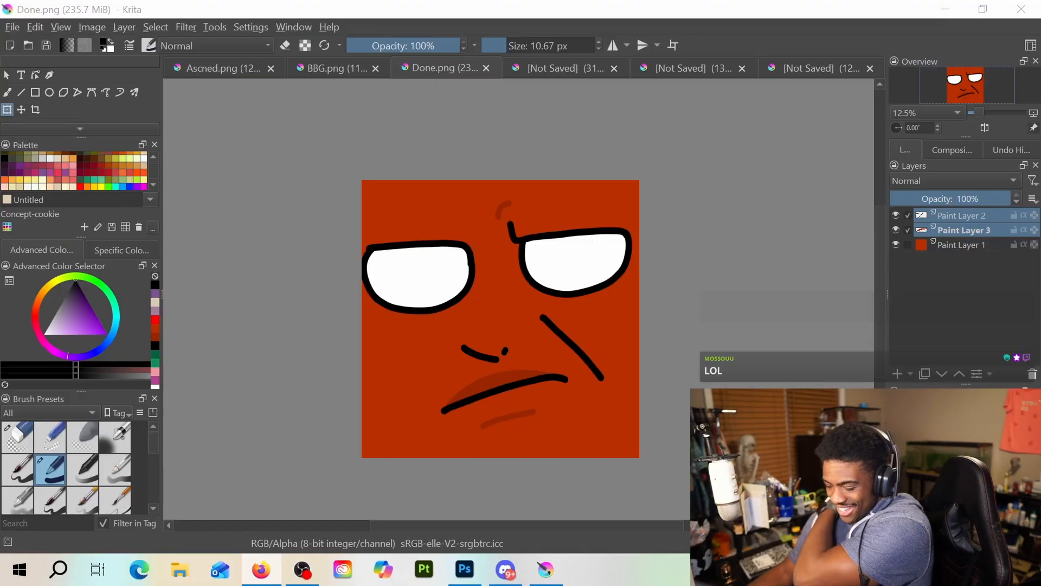
{"action": "left_click", "coordinate": [785, 69]}
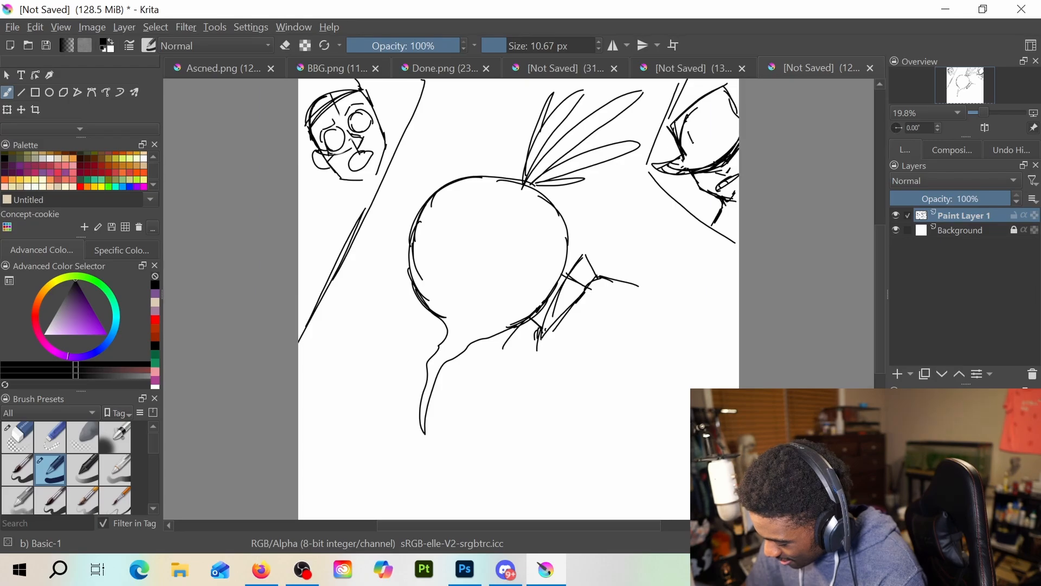
{"action": "left_click_drag", "start_coordinate": [697, 135], "coordinate": [730, 119]}
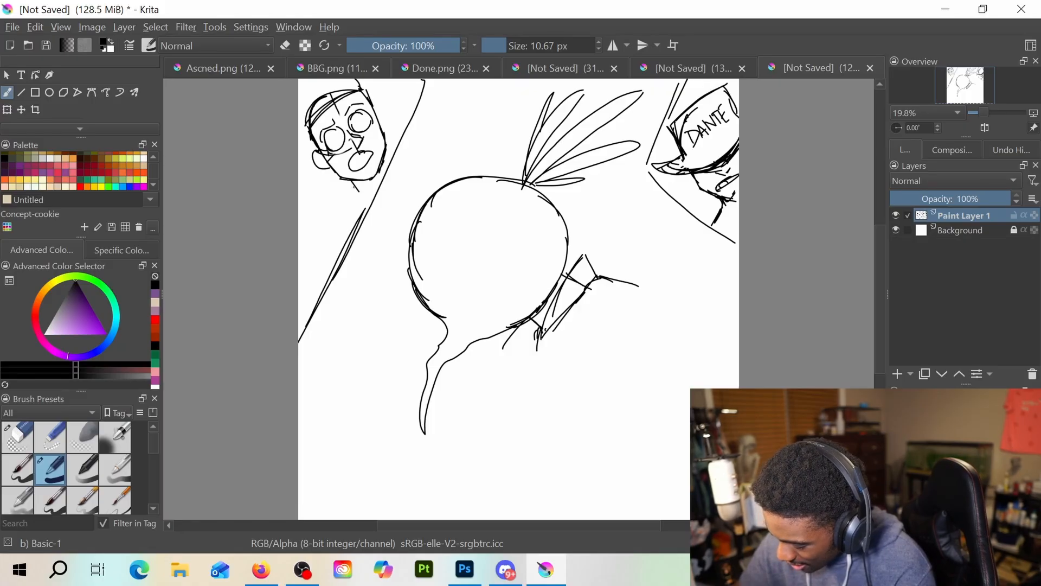
Add curly hair, an ear, neck lines and a short speech line to the face in the upper-left panel
{"action": "key", "text": "e"}
{"action": "key", "text": "e"}
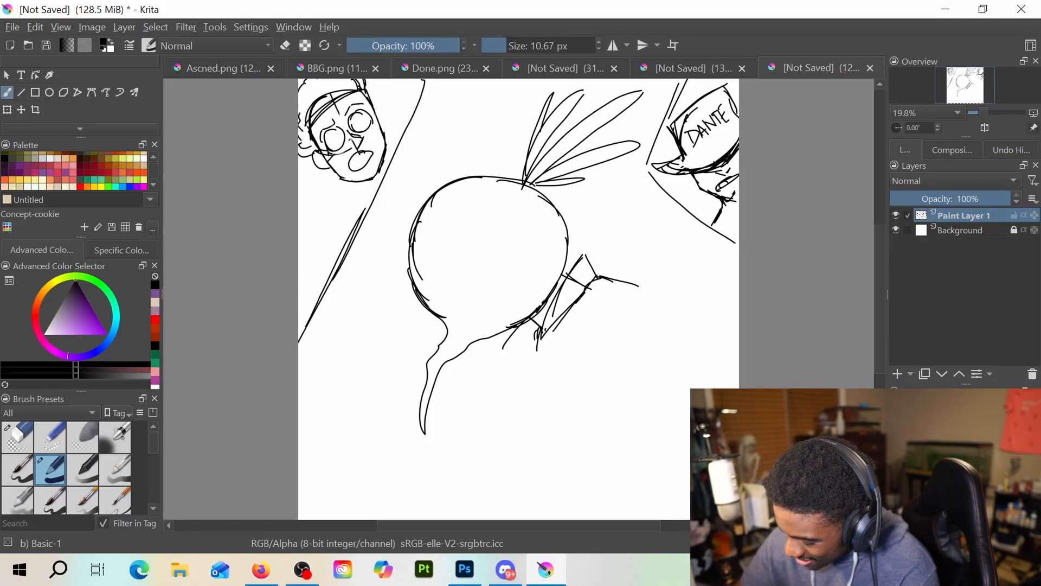
{"action": "left_click_drag", "start_coordinate": [375, 103], "coordinate": [385, 127]}
{"action": "left_click_drag", "start_coordinate": [335, 179], "coordinate": [349, 218]}
{"action": "left_click_drag", "start_coordinate": [386, 132], "coordinate": [419, 127]}
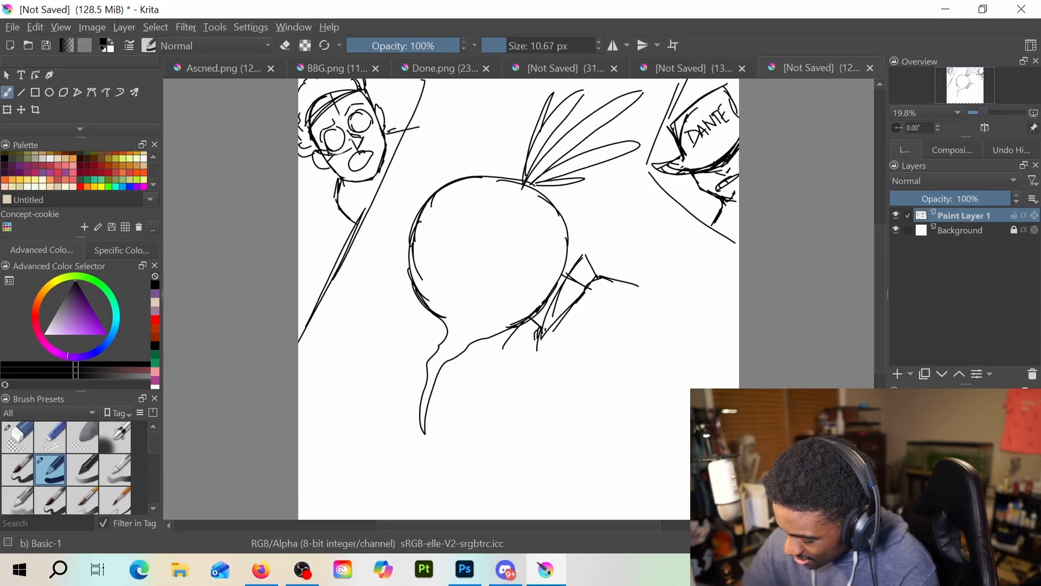
Sketch a long curved stroke crossed by short diagonal lines beside the lower-left side of the beet head
{"action": "left_click_drag", "start_coordinate": [382, 273], "coordinate": [410, 350]}
{"action": "mouse_move", "coordinate": [396, 307]}
{"action": "left_mouse_down"}
{"action": "mouse_move", "coordinate": [339, 337]}
{"action": "mouse_move", "coordinate": [364, 364]}
{"action": "left_mouse_up"}
{"action": "left_click_drag", "start_coordinate": [398, 338], "coordinate": [408, 352]}
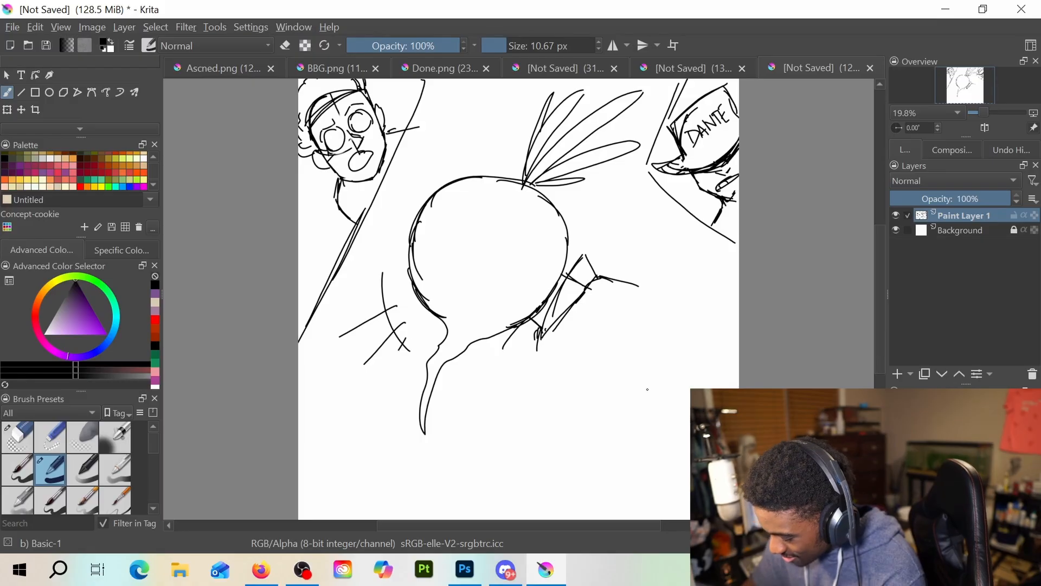
Hand-letter the words "You want to" beside the upper-left face's speech line
{"action": "scroll", "coordinate": [877, 297], "scroll_direction": "up", "scroll_amount": 3}
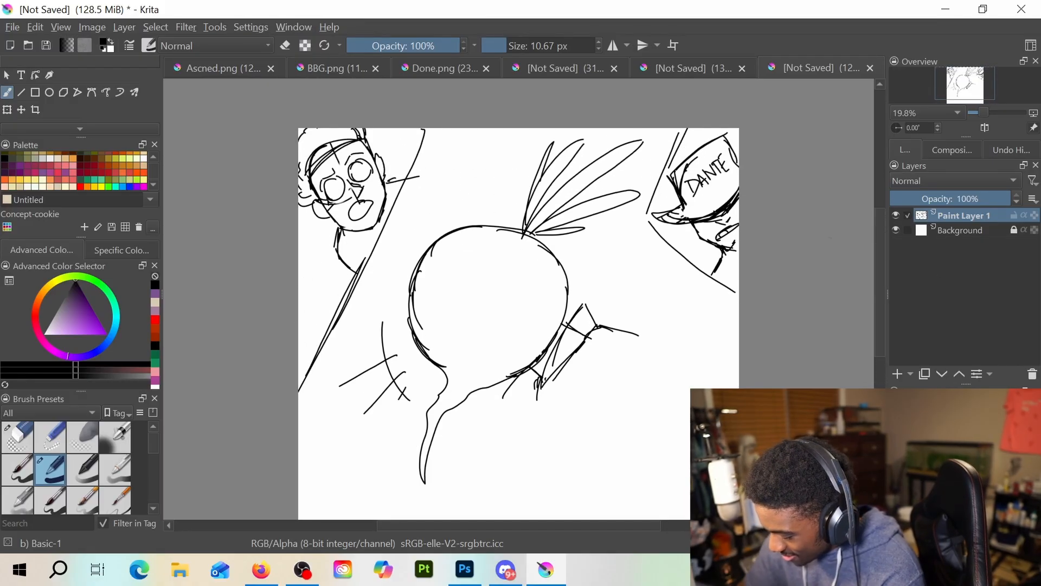
{"action": "left_click_drag", "start_coordinate": [430, 173], "coordinate": [437, 181]}
{"action": "mouse_move", "coordinate": [437, 168]}
{"action": "left_mouse_down"}
{"action": "mouse_move", "coordinate": [438, 191]}
{"action": "mouse_move", "coordinate": [494, 146]}
{"action": "left_mouse_up"}
{"action": "key", "text": "e"}
{"action": "key", "text": "e"}
{"action": "mouse_move", "coordinate": [491, 136]}
{"action": "left_mouse_down"}
{"action": "mouse_move", "coordinate": [489, 150]}
{"action": "mouse_move", "coordinate": [497, 143]}
{"action": "left_mouse_up"}
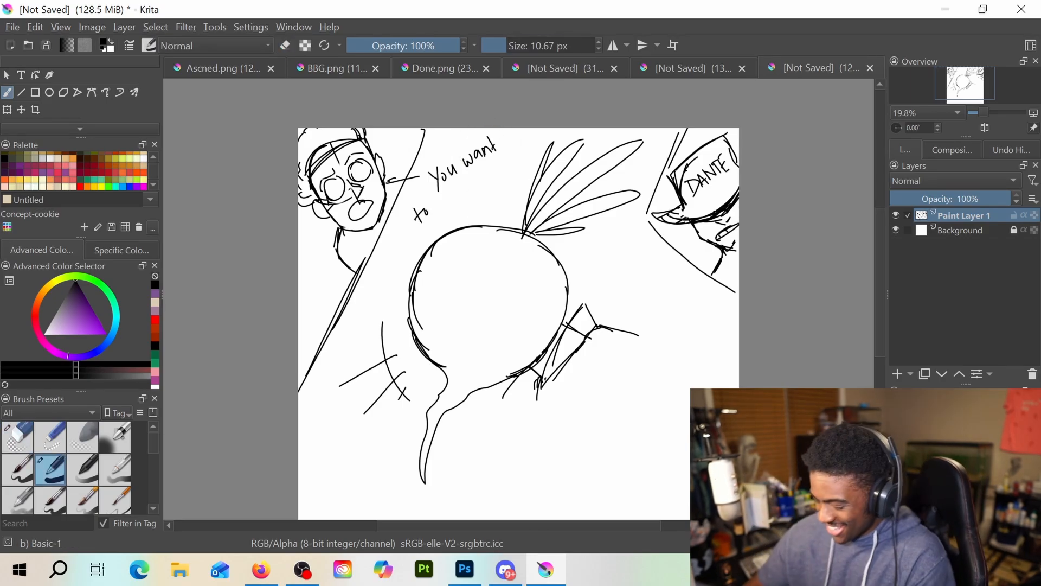
Continue the hand-lettered speech with "Playhouse, you can have it!!" above the beet head
{"action": "left_click_drag", "start_coordinate": [445, 188], "coordinate": [448, 198]}
{"action": "left_click_drag", "start_coordinate": [441, 190], "coordinate": [479, 195]}
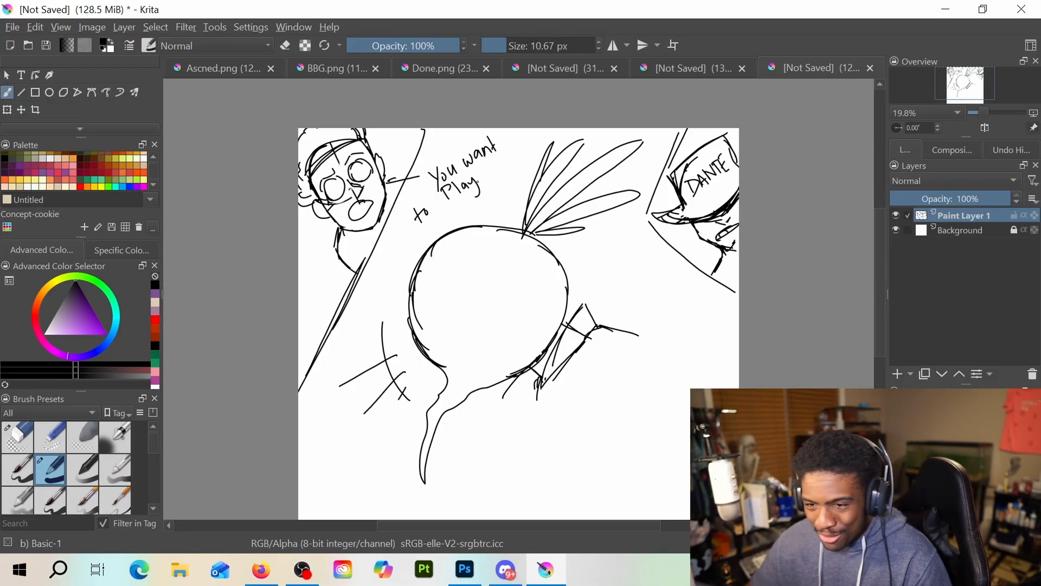
{"action": "left_click_drag", "start_coordinate": [474, 181], "coordinate": [503, 164]}
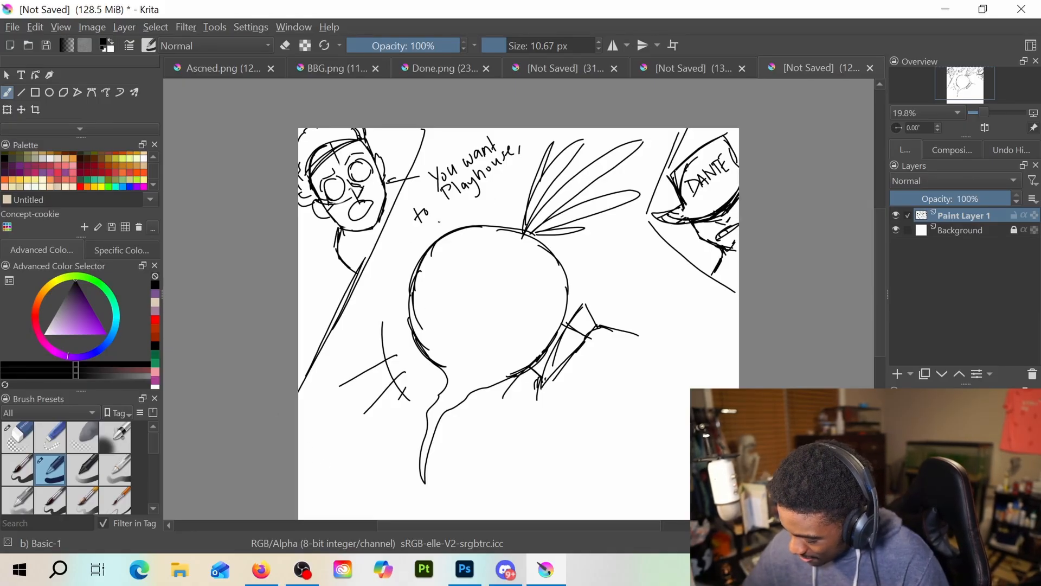
{"action": "left_click_drag", "start_coordinate": [442, 214], "coordinate": [450, 217]}
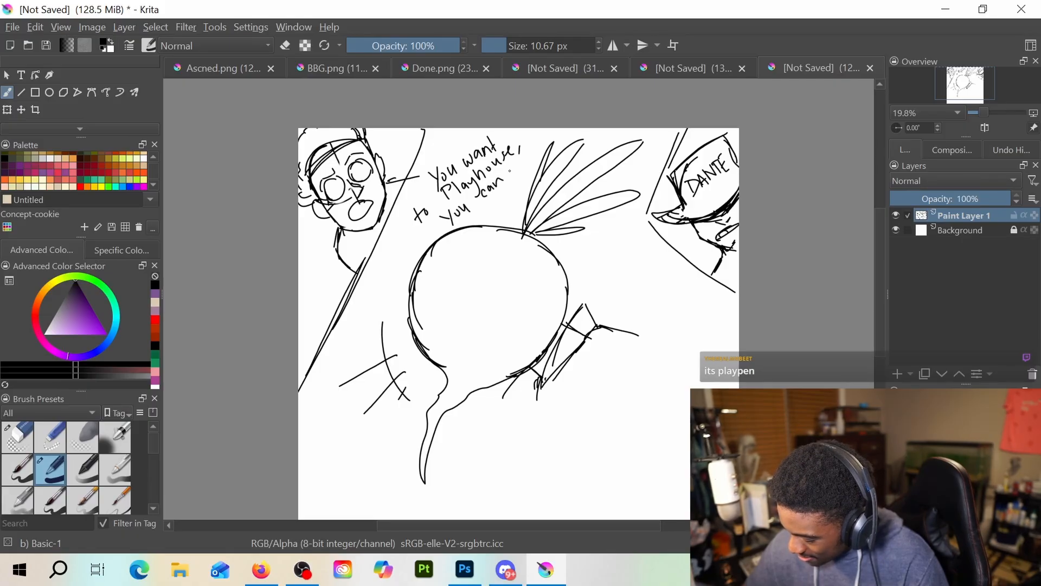
{"action": "left_click_drag", "start_coordinate": [509, 166], "coordinate": [518, 178]}
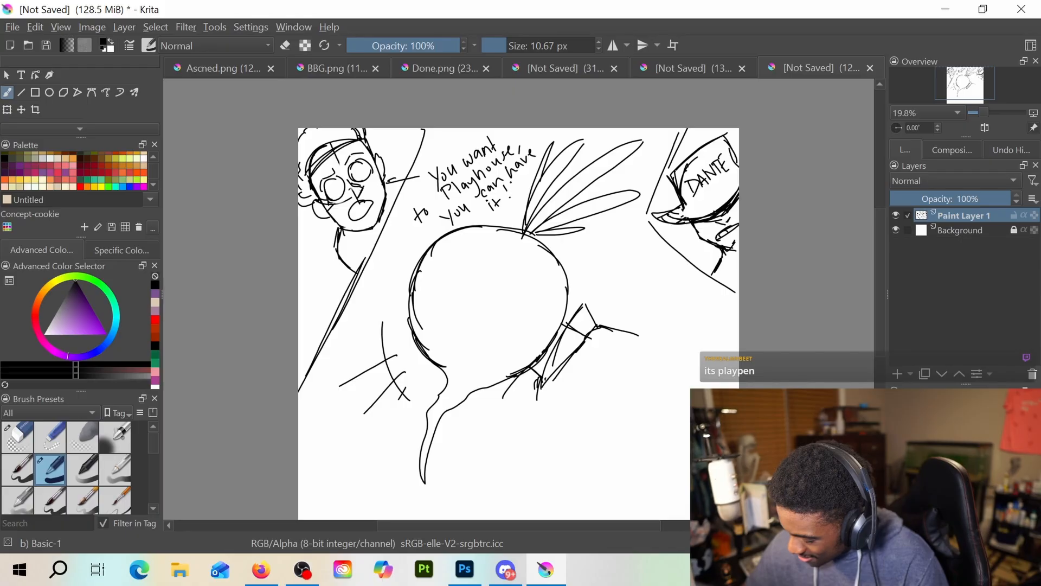
Erase "house" from the lettered speech and rewrite the word as "Playpen"
{"action": "scroll", "coordinate": [874, 320], "scroll_direction": "down", "scroll_amount": 4}
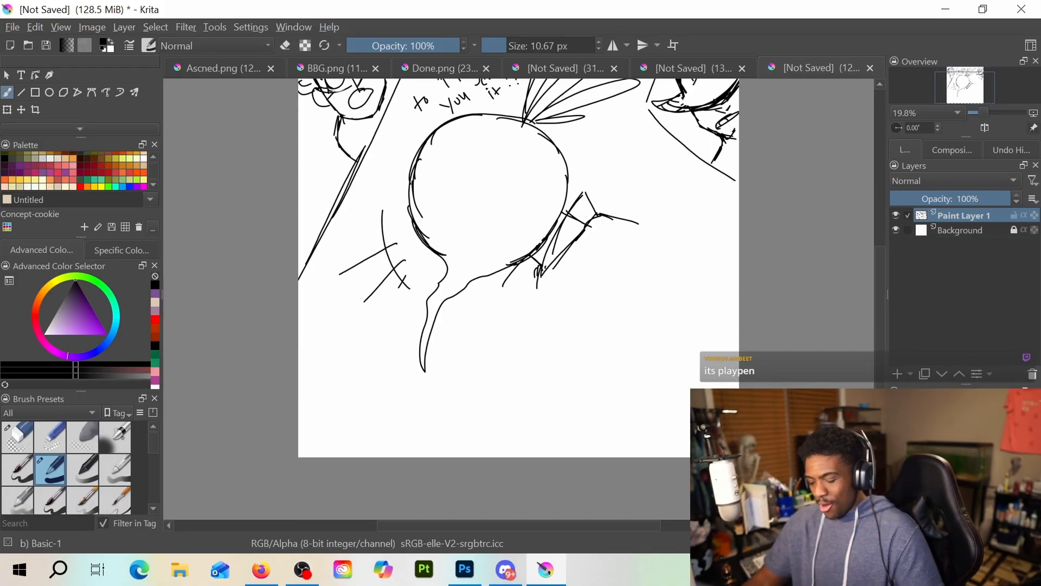
{"action": "scroll", "coordinate": [519, 300], "scroll_direction": "up", "scroll_amount": 5}
{"action": "key", "text": "e"}
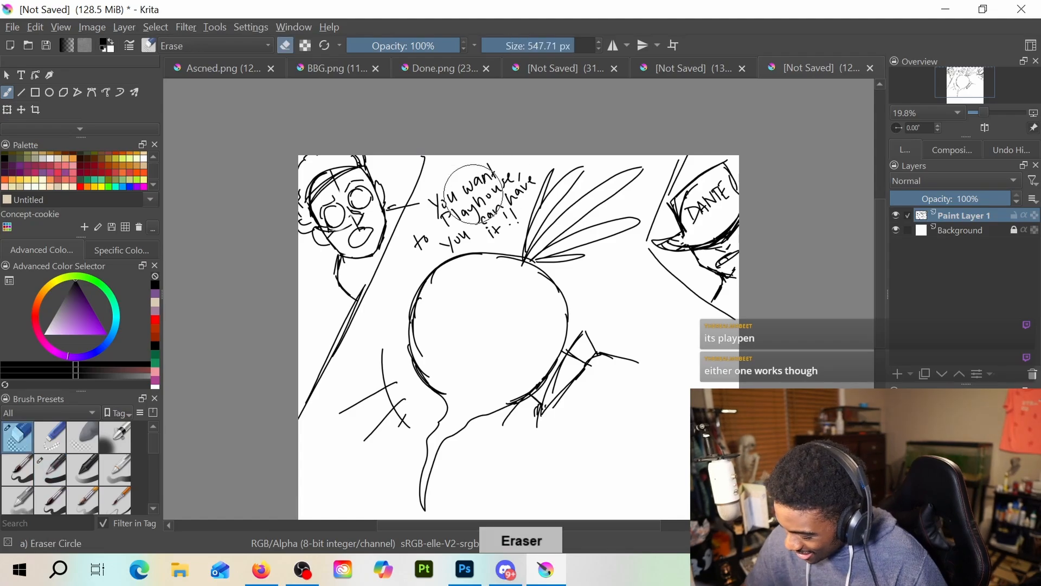
{"action": "mouse_move", "coordinate": [480, 197]}
{"action": "left_mouse_down"}
{"action": "mouse_move", "coordinate": [504, 179]}
{"action": "mouse_move", "coordinate": [486, 200]}
{"action": "left_mouse_up"}
{"action": "key", "text": "e"}
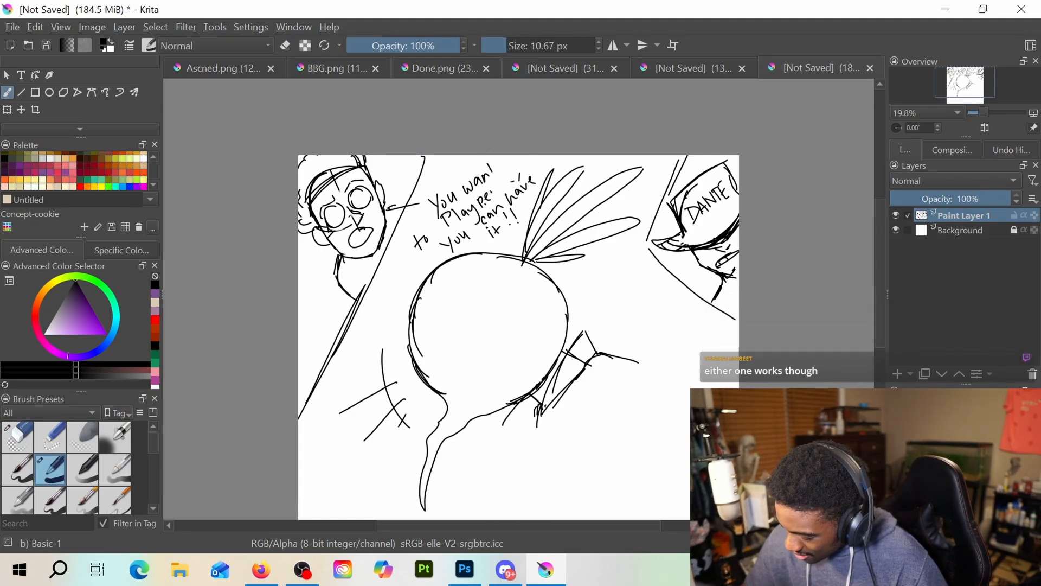
Draw an angular border for a panel in the lower-right corner of the page, reinforcing its slanted upper edge
{"action": "scroll", "coordinate": [519, 299], "scroll_direction": "down", "scroll_amount": 5}
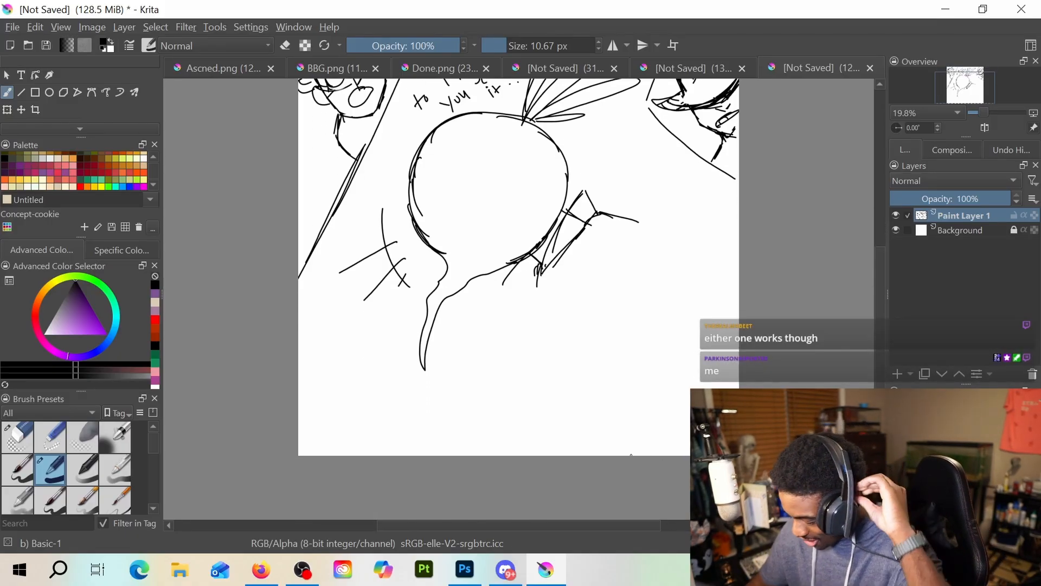
{"action": "mouse_move", "coordinate": [617, 454]}
{"action": "left_mouse_down"}
{"action": "mouse_move", "coordinate": [617, 392]}
{"action": "mouse_move", "coordinate": [618, 401]}
{"action": "mouse_move", "coordinate": [673, 348]}
{"action": "left_mouse_up"}
{"action": "left_click_drag", "start_coordinate": [621, 387], "coordinate": [739, 298]}
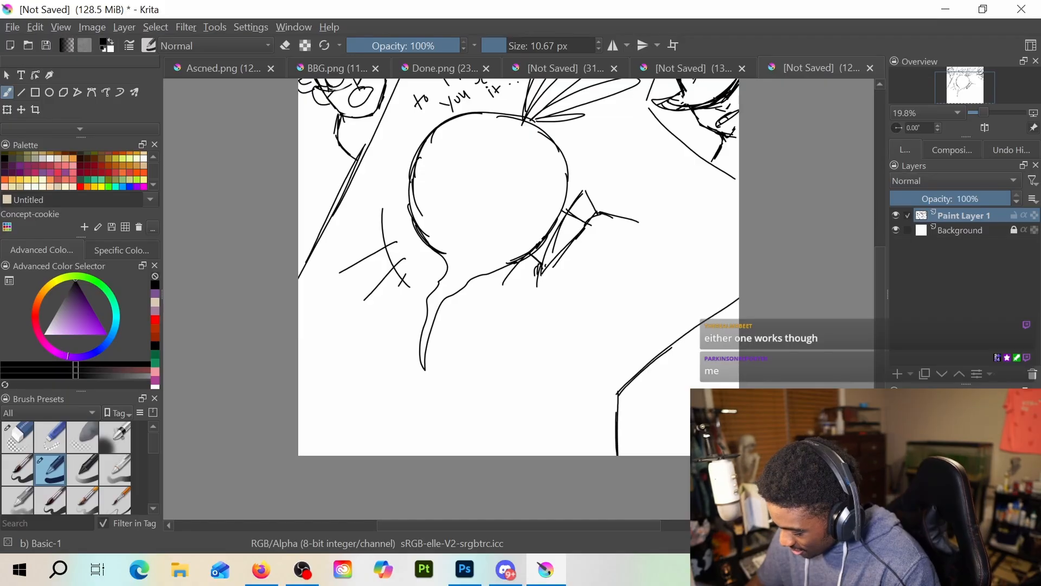
{"action": "left_click_drag", "start_coordinate": [688, 336], "coordinate": [739, 299]}
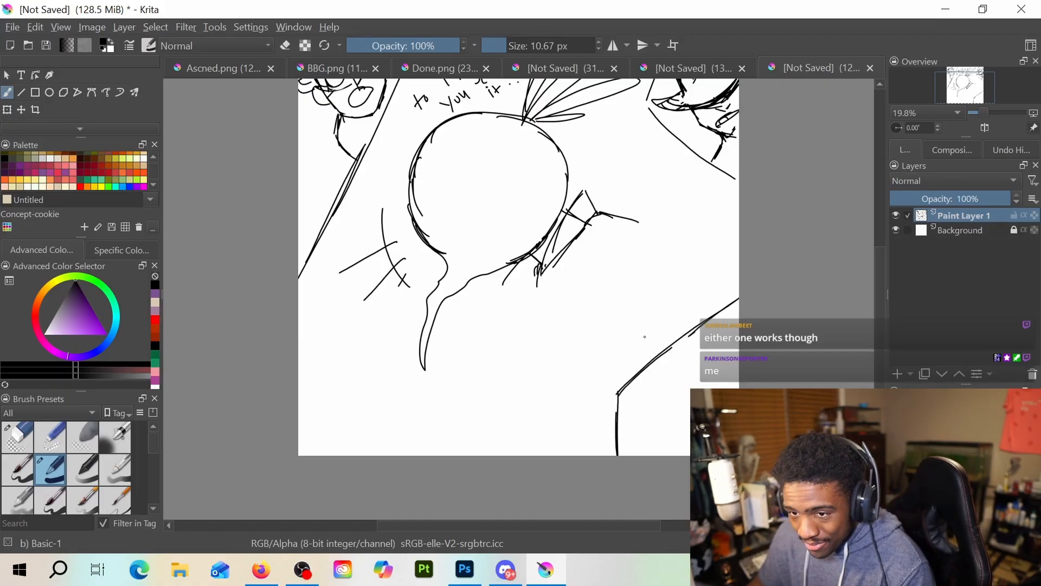
Sketch a rounded face inside the lower-right panel, with circular ringed eyes and a square open mouth
{"action": "mouse_move", "coordinate": [677, 368]}
{"action": "left_mouse_down"}
{"action": "mouse_move", "coordinate": [666, 394]}
{"action": "mouse_move", "coordinate": [675, 366]}
{"action": "mouse_move", "coordinate": [700, 359]}
{"action": "mouse_move", "coordinate": [727, 382]}
{"action": "mouse_move", "coordinate": [661, 407]}
{"action": "mouse_move", "coordinate": [670, 415]}
{"action": "mouse_move", "coordinate": [656, 432]}
{"action": "mouse_move", "coordinate": [689, 435]}
{"action": "left_mouse_up"}
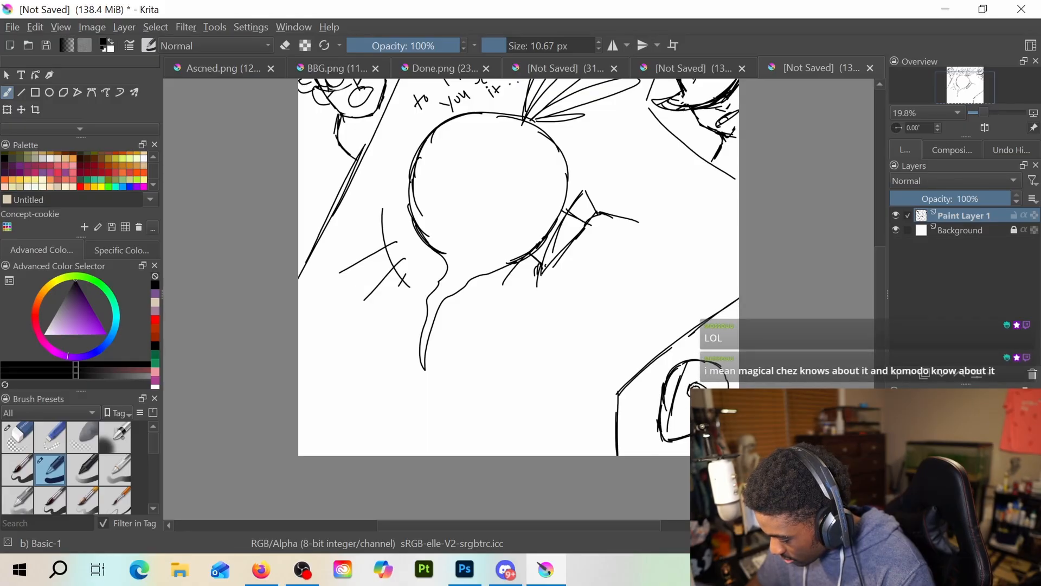
{"action": "key", "text": "e"}
{"action": "key", "text": "e"}
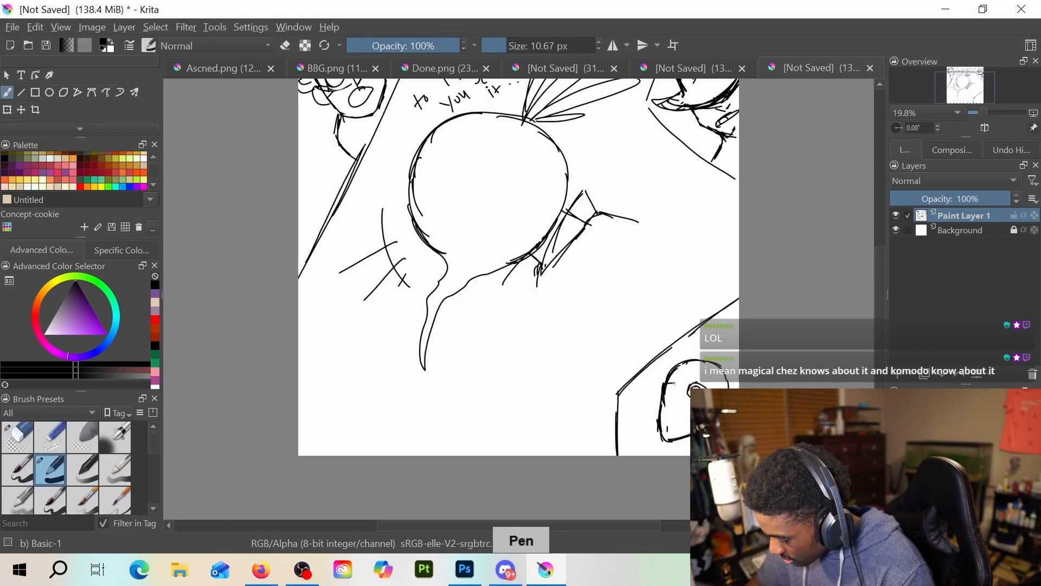
{"action": "left_click_drag", "start_coordinate": [667, 384], "coordinate": [670, 395]}
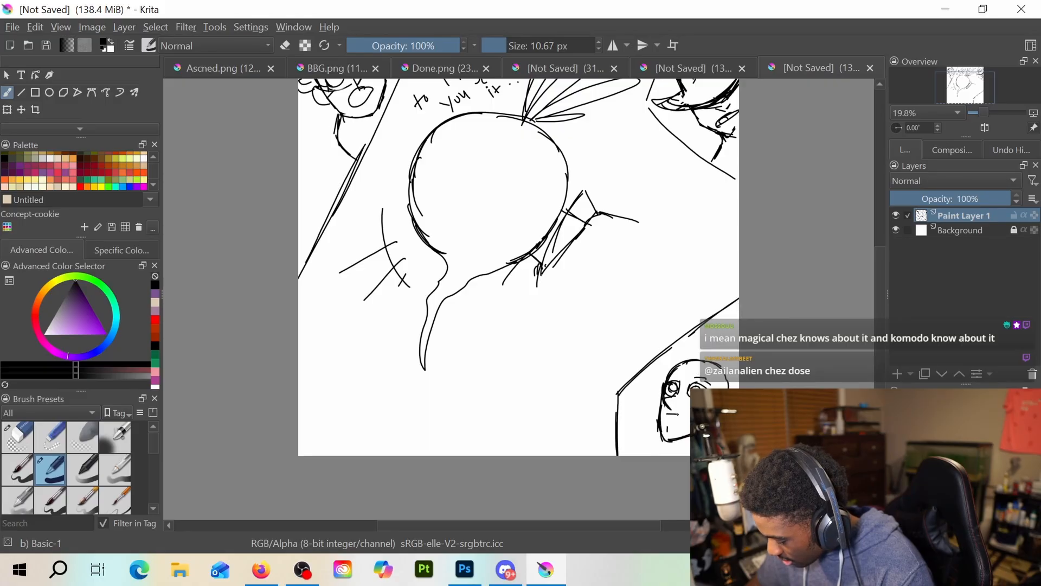
{"action": "left_click_drag", "start_coordinate": [665, 415], "coordinate": [667, 431]}
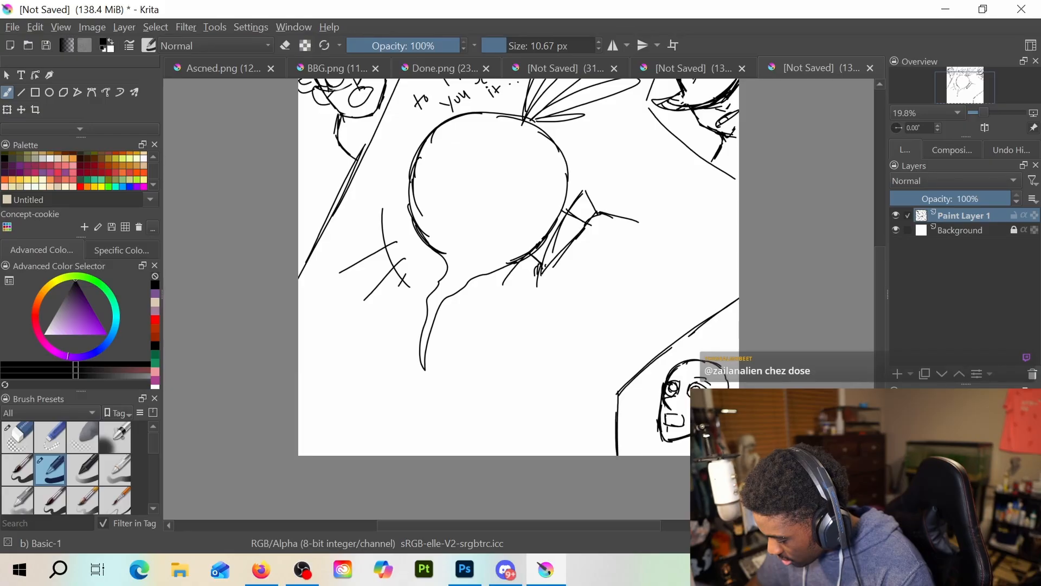
Draw headgear across the top of the lower-right face, and add neck lines and a small pointed mark beside the head
{"action": "left_click_drag", "start_coordinate": [672, 360], "coordinate": [739, 379]}
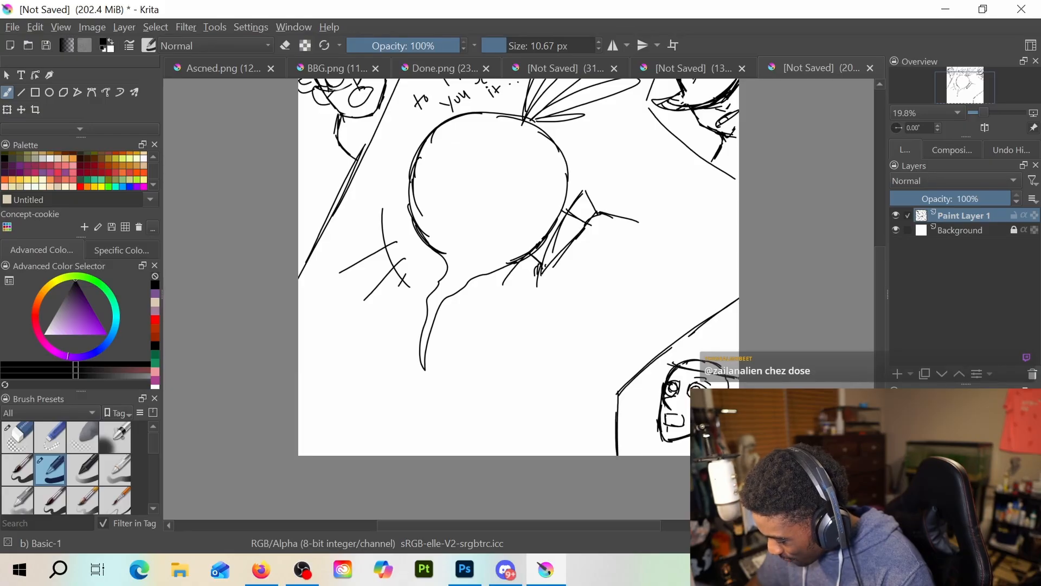
{"action": "mouse_move", "coordinate": [670, 363]}
{"action": "left_mouse_down"}
{"action": "mouse_move", "coordinate": [678, 352]}
{"action": "mouse_move", "coordinate": [726, 371]}
{"action": "mouse_move", "coordinate": [704, 335]}
{"action": "mouse_move", "coordinate": [729, 349]}
{"action": "mouse_move", "coordinate": [692, 347]}
{"action": "left_mouse_up"}
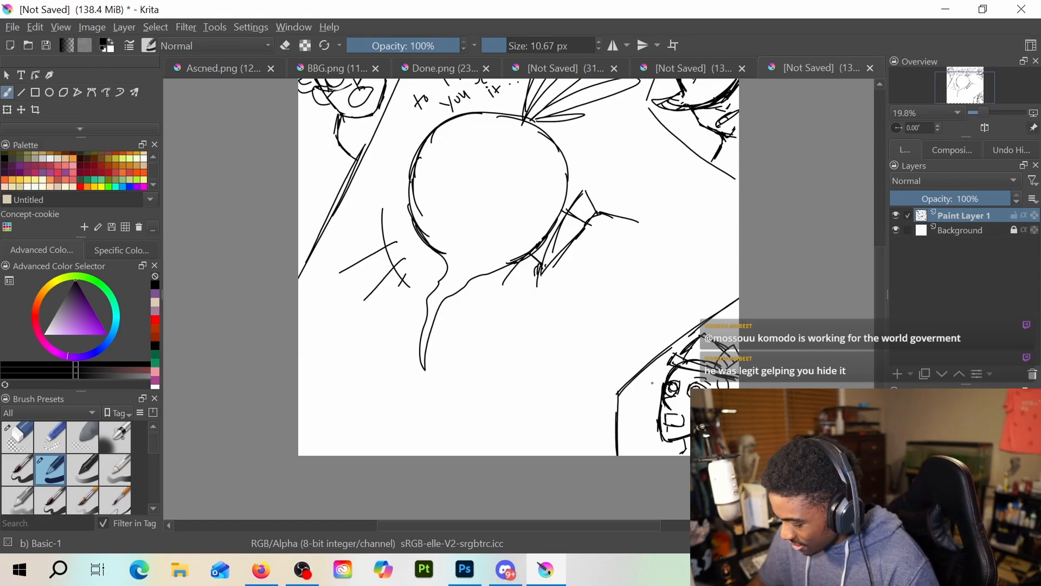
{"action": "left_click_drag", "start_coordinate": [631, 392], "coordinate": [642, 386]}
{"action": "left_click_drag", "start_coordinate": [635, 393], "coordinate": [638, 399]}
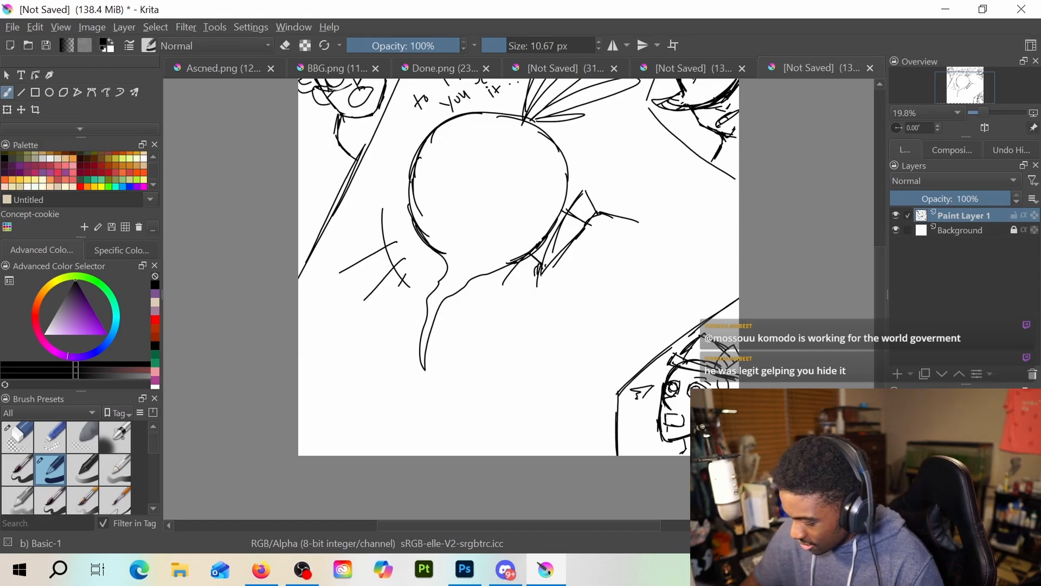
Draw an angular panel border in the lower-left corner and sketch a tilted boxy head inside it, with a diagonal band, round features and shoulder lines
{"action": "left_click_drag", "start_coordinate": [299, 359], "coordinate": [346, 361]}
{"action": "left_click_drag", "start_coordinate": [356, 369], "coordinate": [387, 454]}
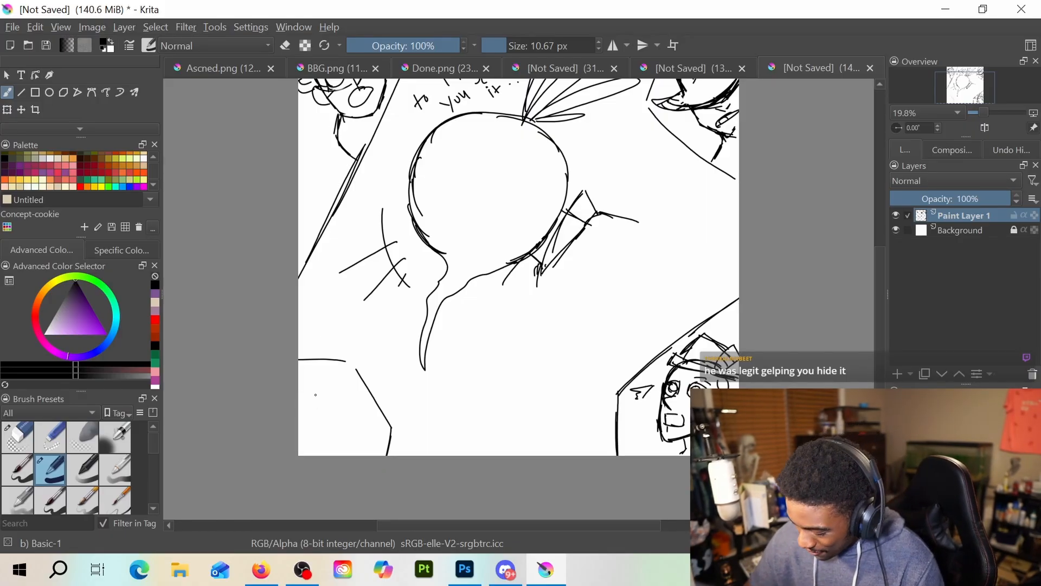
{"action": "mouse_move", "coordinate": [308, 423]}
{"action": "left_mouse_down"}
{"action": "mouse_move", "coordinate": [345, 374]}
{"action": "mouse_move", "coordinate": [309, 428]}
{"action": "mouse_move", "coordinate": [311, 409]}
{"action": "mouse_move", "coordinate": [307, 432]}
{"action": "mouse_move", "coordinate": [348, 372]}
{"action": "mouse_move", "coordinate": [323, 410]}
{"action": "left_mouse_up"}
{"action": "mouse_move", "coordinate": [346, 373]}
{"action": "left_mouse_down"}
{"action": "mouse_move", "coordinate": [364, 401]}
{"action": "mouse_move", "coordinate": [350, 396]}
{"action": "mouse_move", "coordinate": [368, 413]}
{"action": "mouse_move", "coordinate": [308, 436]}
{"action": "mouse_move", "coordinate": [329, 450]}
{"action": "left_mouse_up"}
{"action": "left_click_drag", "start_coordinate": [366, 415], "coordinate": [327, 450]}
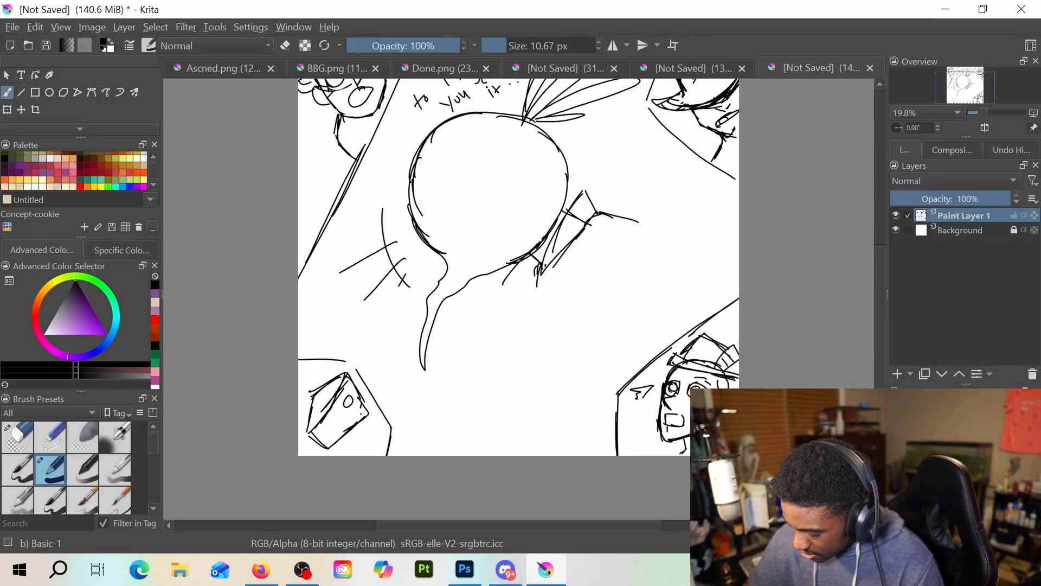
{"action": "mouse_move", "coordinate": [316, 401]}
{"action": "left_mouse_down"}
{"action": "mouse_move", "coordinate": [350, 415]}
{"action": "mouse_move", "coordinate": [326, 434]}
{"action": "left_mouse_up"}
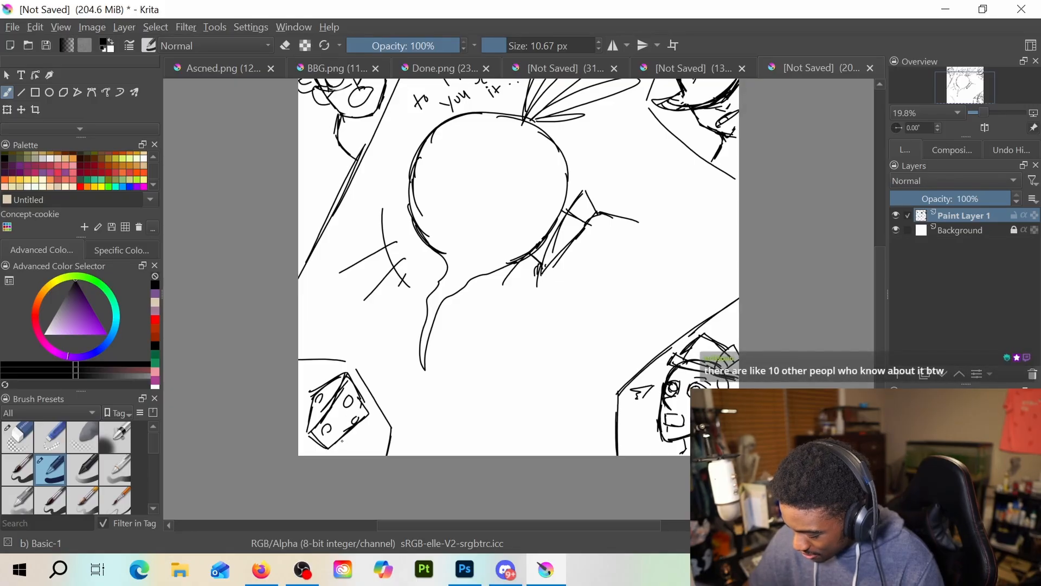
{"action": "left_click_drag", "start_coordinate": [365, 437], "coordinate": [387, 433]}
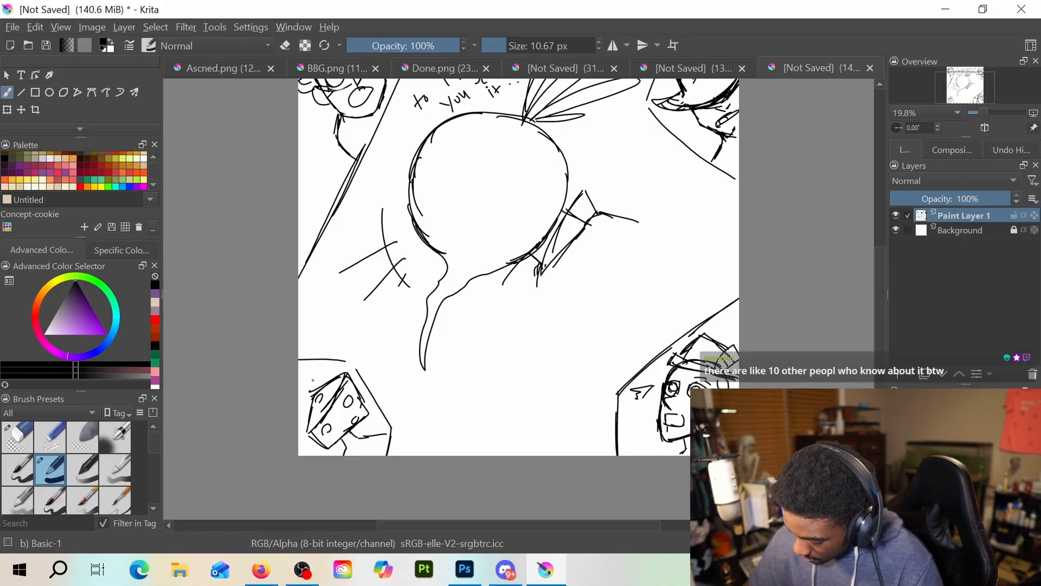
Draw a small pointed mark beside the boxy head in the lower-left panel
{"action": "left_click_drag", "start_coordinate": [313, 377], "coordinate": [320, 373]}
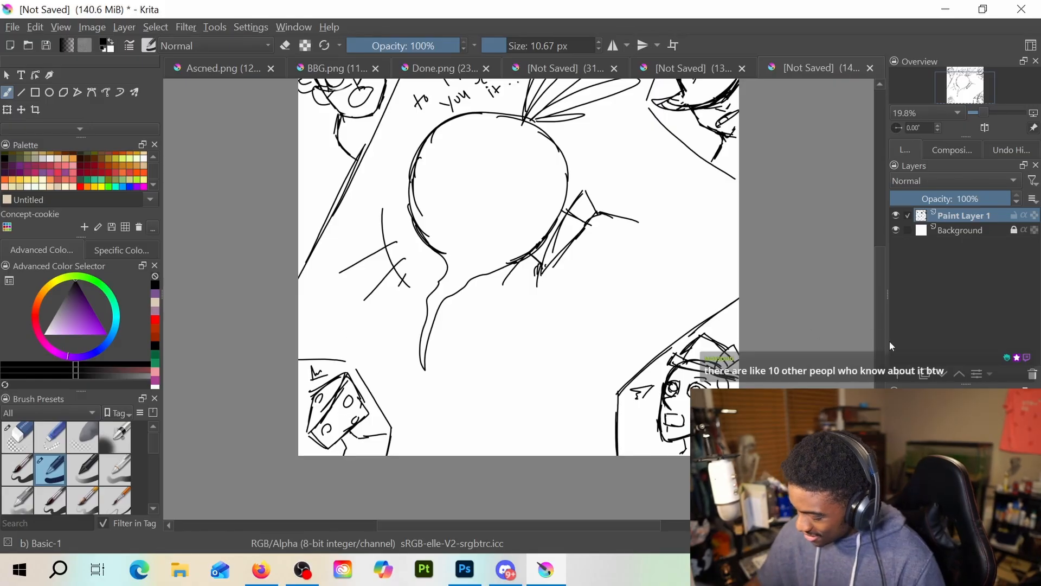
{"action": "scroll", "coordinate": [876, 334], "scroll_direction": "up", "scroll_amount": 5}
{"action": "mouse_move", "coordinate": [877, 319]}
{"action": "left_mouse_down"}
{"action": "mouse_move", "coordinate": [874, 297]}
{"action": "mouse_move", "coordinate": [877, 324]}
{"action": "left_mouse_up"}
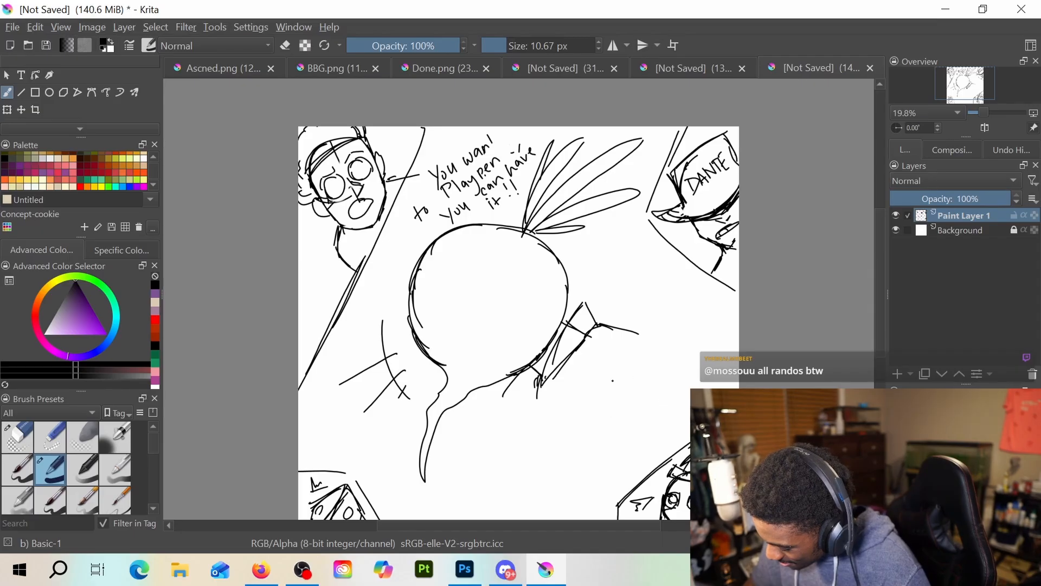
Hand-letter "I left all" on an upward slant in the empty space above the lower-right panel
{"action": "left_click_drag", "start_coordinate": [613, 380], "coordinate": [617, 392]}
{"action": "left_click_drag", "start_coordinate": [607, 384], "coordinate": [645, 374]}
{"action": "left_click_drag", "start_coordinate": [648, 367], "coordinate": [671, 349]}
{"action": "key", "text": "e"}
{"action": "key", "text": "e"}
{"action": "left_click_drag", "start_coordinate": [654, 361], "coordinate": [663, 357]}
{"action": "left_click_drag", "start_coordinate": [676, 353], "coordinate": [676, 356]}
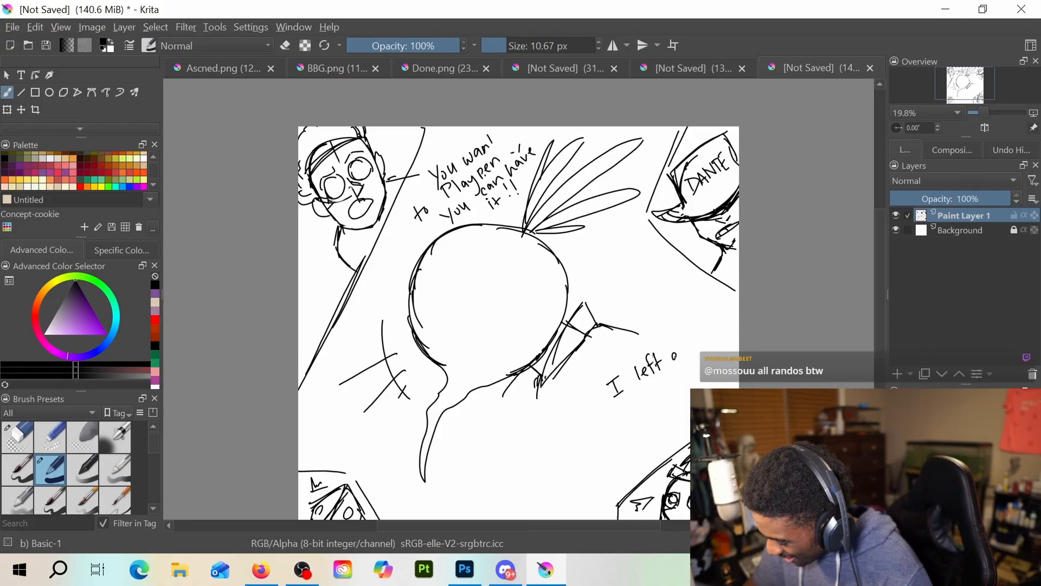
Continue the lower-right dialogue with the slanted lines "of my perms in" and "one place"
{"action": "left_click_drag", "start_coordinate": [627, 400], "coordinate": [625, 417]}
{"action": "left_click_drag", "start_coordinate": [621, 410], "coordinate": [648, 402]}
{"action": "mouse_move", "coordinate": [649, 397]}
{"action": "left_mouse_down"}
{"action": "mouse_move", "coordinate": [654, 413]}
{"action": "mouse_move", "coordinate": [686, 373]}
{"action": "left_mouse_up"}
{"action": "key", "text": "e"}
{"action": "key", "text": "e"}
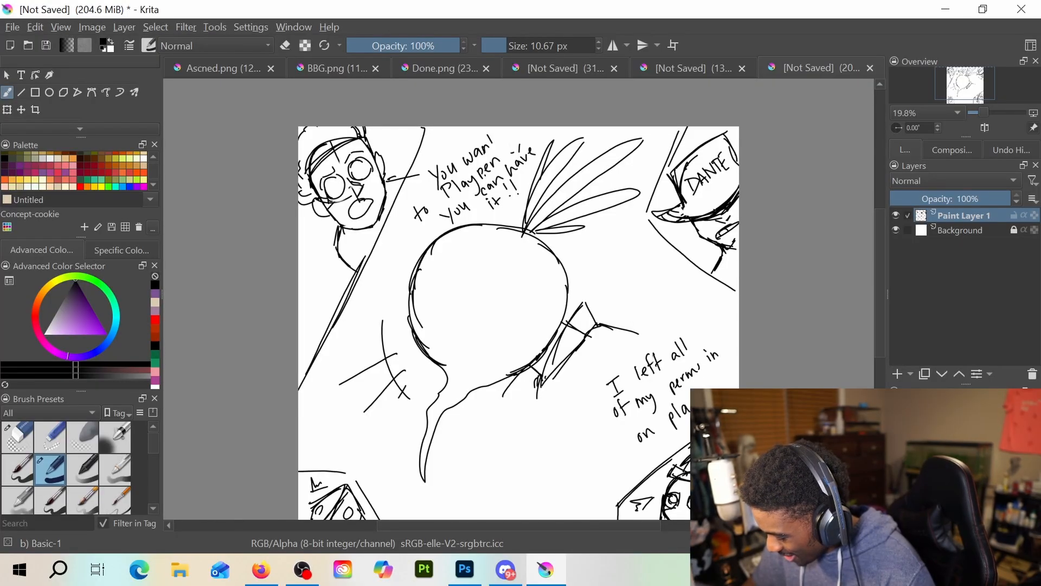
{"action": "left_click_drag", "start_coordinate": [653, 426], "coordinate": [661, 429]}
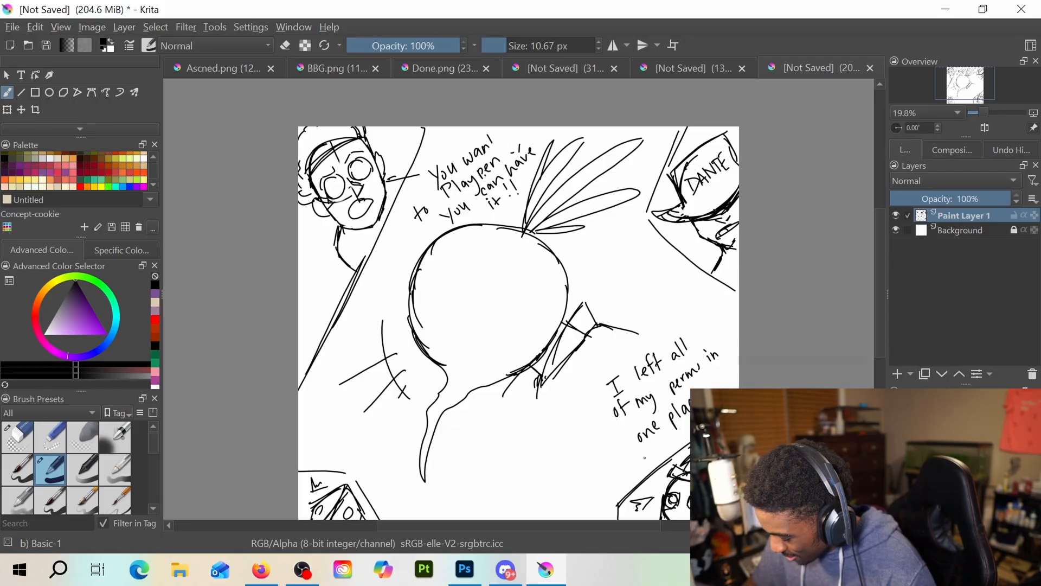
Hand-letter "NOW YOU JUST HAVE TO FIND THEM!!!" in red on three slanted lines below the beet's root
{"action": "left_click", "coordinate": [154, 327]}
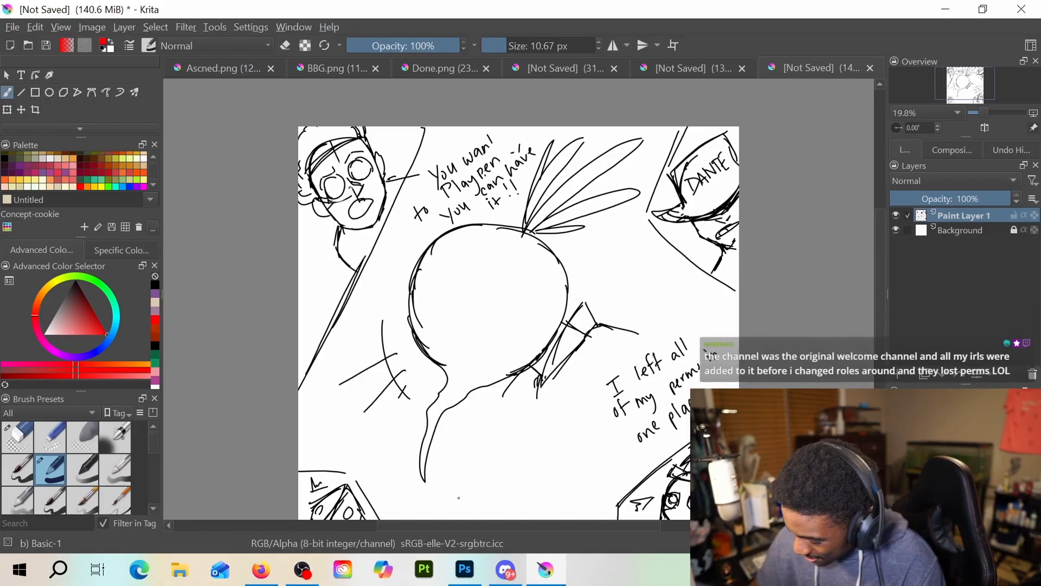
{"action": "mouse_move", "coordinate": [410, 509]}
{"action": "left_mouse_down"}
{"action": "mouse_move", "coordinate": [421, 489]}
{"action": "mouse_move", "coordinate": [448, 489]}
{"action": "mouse_move", "coordinate": [461, 461]}
{"action": "mouse_move", "coordinate": [464, 477]}
{"action": "mouse_move", "coordinate": [535, 418]}
{"action": "left_mouse_up"}
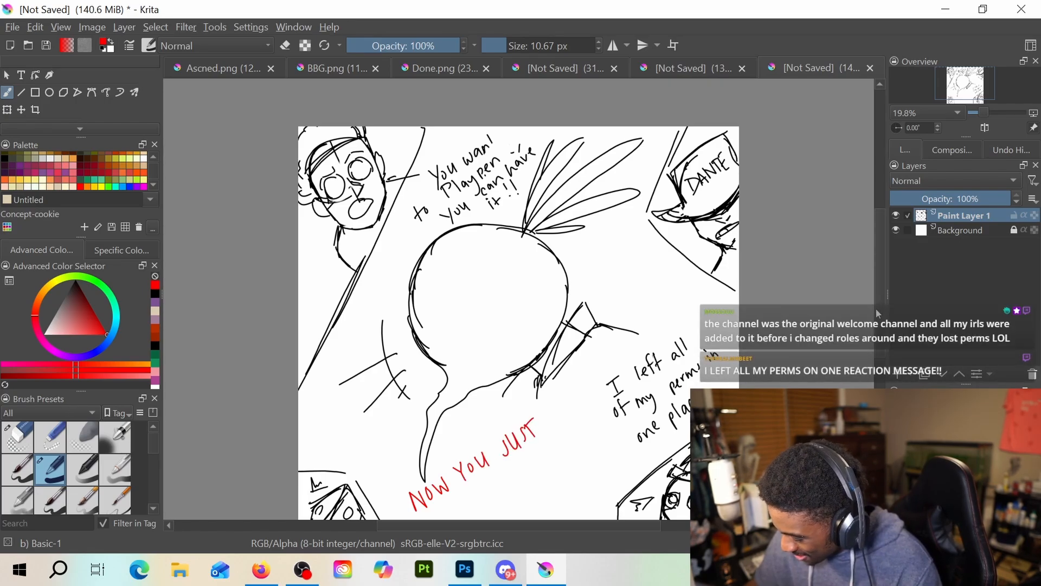
{"action": "scroll", "coordinate": [525, 429], "scroll_direction": "down", "scroll_amount": 2}
{"action": "left_click_drag", "start_coordinate": [416, 484], "coordinate": [423, 482]}
{"action": "mouse_move", "coordinate": [423, 477]}
{"action": "left_mouse_down"}
{"action": "mouse_move", "coordinate": [427, 490]}
{"action": "mouse_move", "coordinate": [442, 488]}
{"action": "left_mouse_up"}
{"action": "left_click_drag", "start_coordinate": [430, 484], "coordinate": [452, 461]}
{"action": "left_click_drag", "start_coordinate": [447, 471], "coordinate": [477, 446]}
{"action": "left_click_drag", "start_coordinate": [481, 447], "coordinate": [499, 435]}
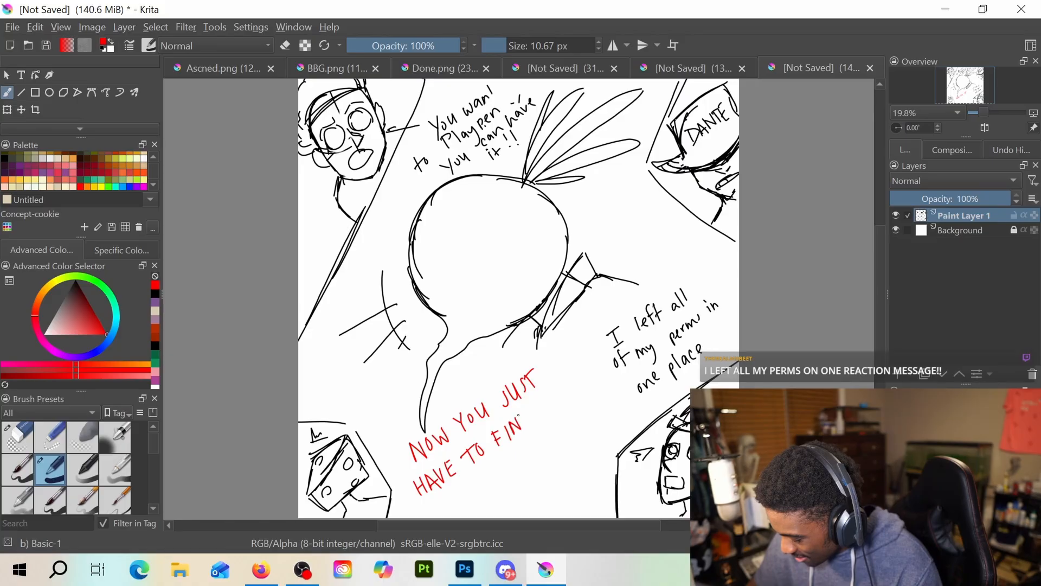
{"action": "left_click_drag", "start_coordinate": [444, 496], "coordinate": [450, 511]}
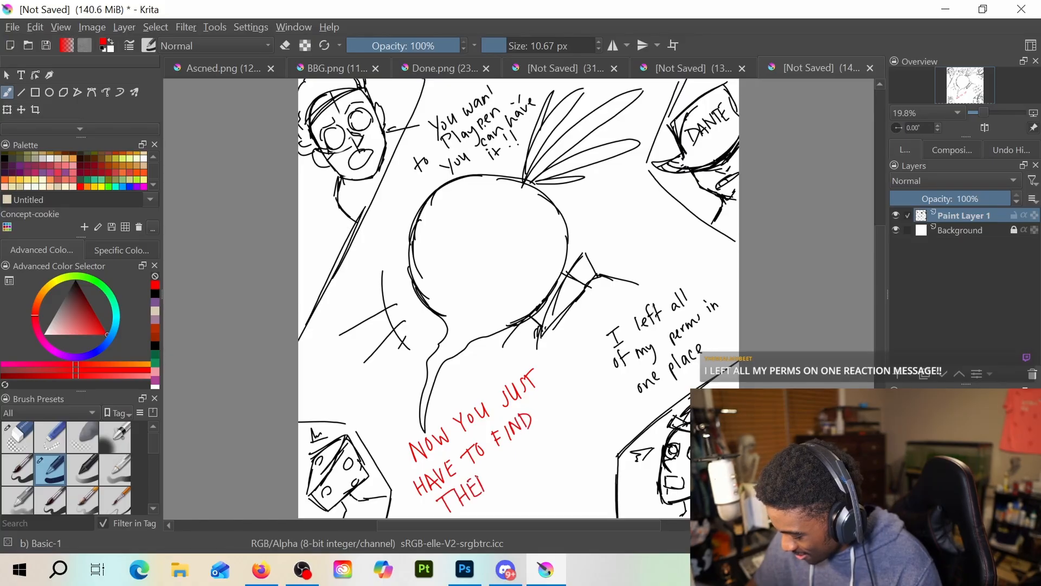
{"action": "left_click_drag", "start_coordinate": [502, 455], "coordinate": [500, 469]}
{"action": "left_click", "coordinate": [500, 476]}
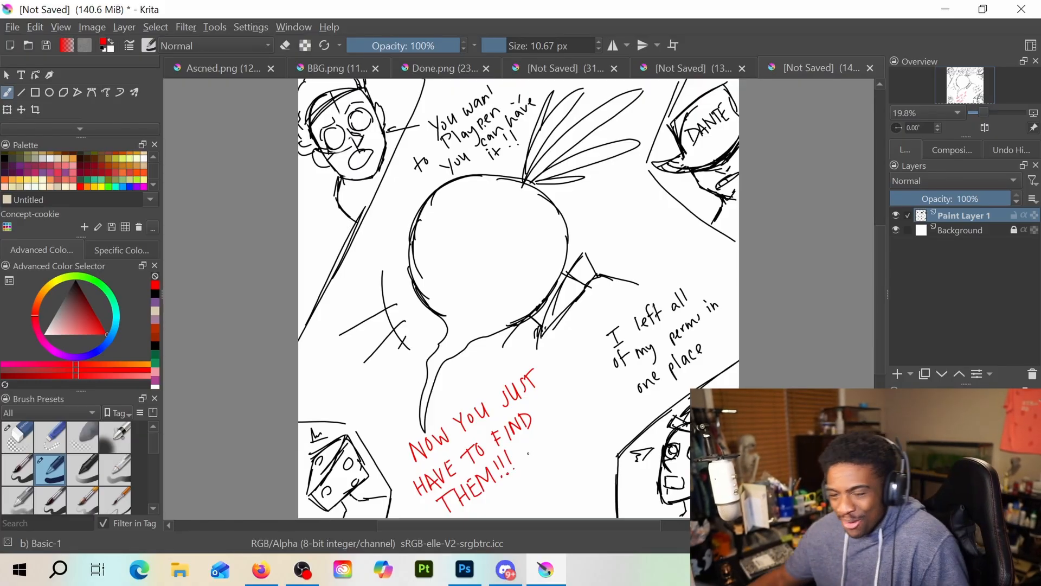
Sketch the beet character's torso and shoulder in black, running long body lines from the collar down to the page's lower edge
{"action": "scroll", "coordinate": [458, 415], "scroll_direction": "down", "scroll_amount": 1}
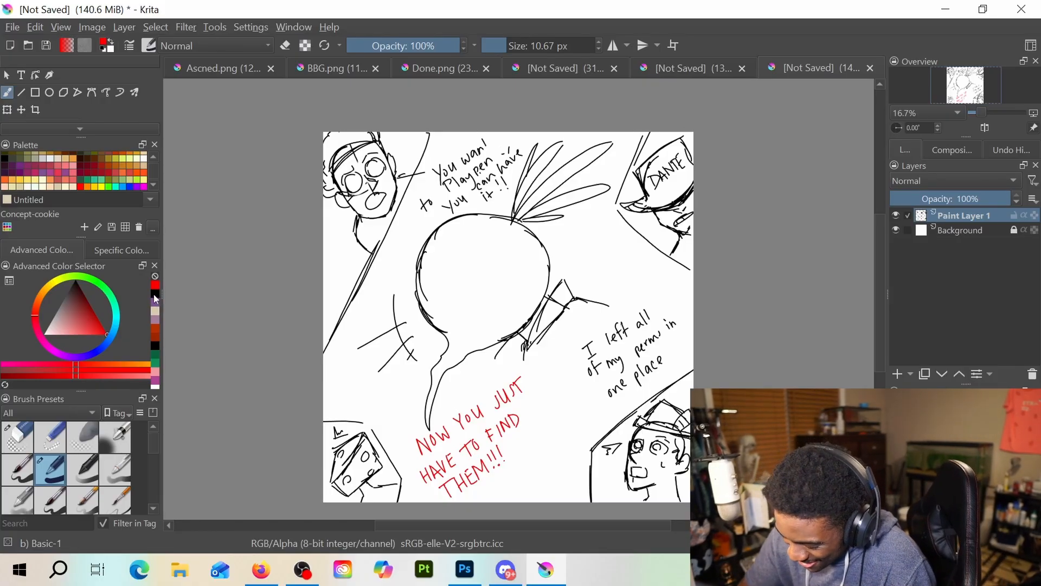
{"action": "key", "text": "d"}
{"action": "left_click_drag", "start_coordinate": [523, 358], "coordinate": [553, 419]}
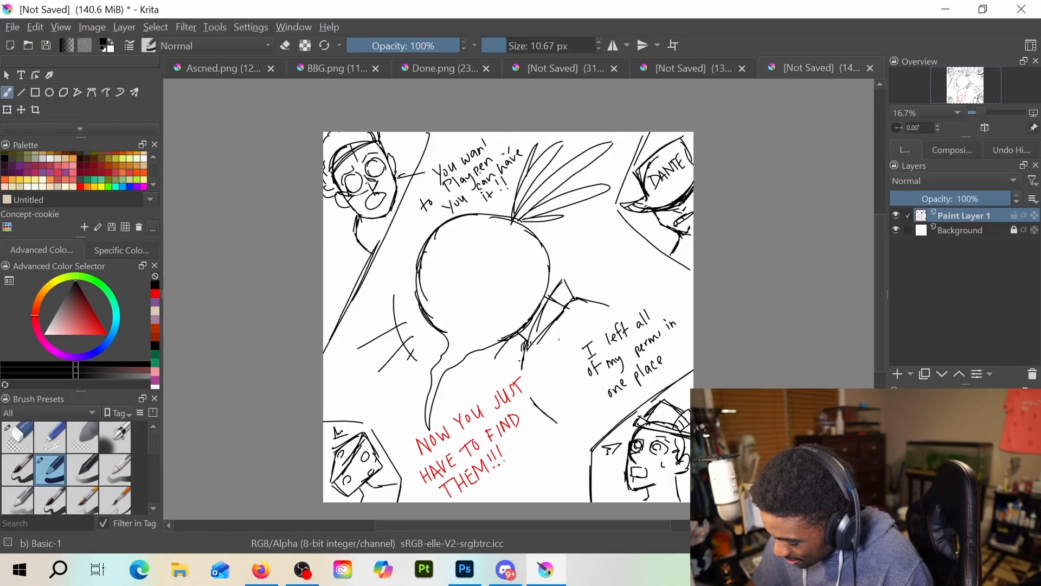
{"action": "left_click_drag", "start_coordinate": [550, 367], "coordinate": [571, 455]}
{"action": "mouse_move", "coordinate": [559, 334]}
{"action": "left_mouse_down"}
{"action": "mouse_move", "coordinate": [576, 484]}
{"action": "mouse_move", "coordinate": [560, 501]}
{"action": "left_mouse_up"}
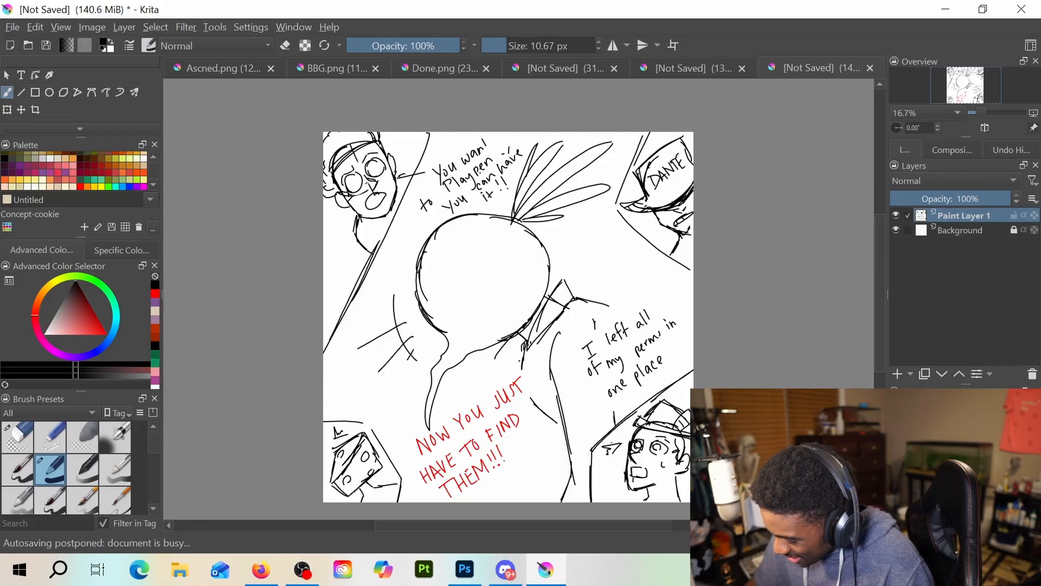
{"action": "mouse_move", "coordinate": [525, 354]}
{"action": "left_mouse_down"}
{"action": "mouse_move", "coordinate": [534, 404]}
{"action": "mouse_move", "coordinate": [564, 436]}
{"action": "left_mouse_up"}
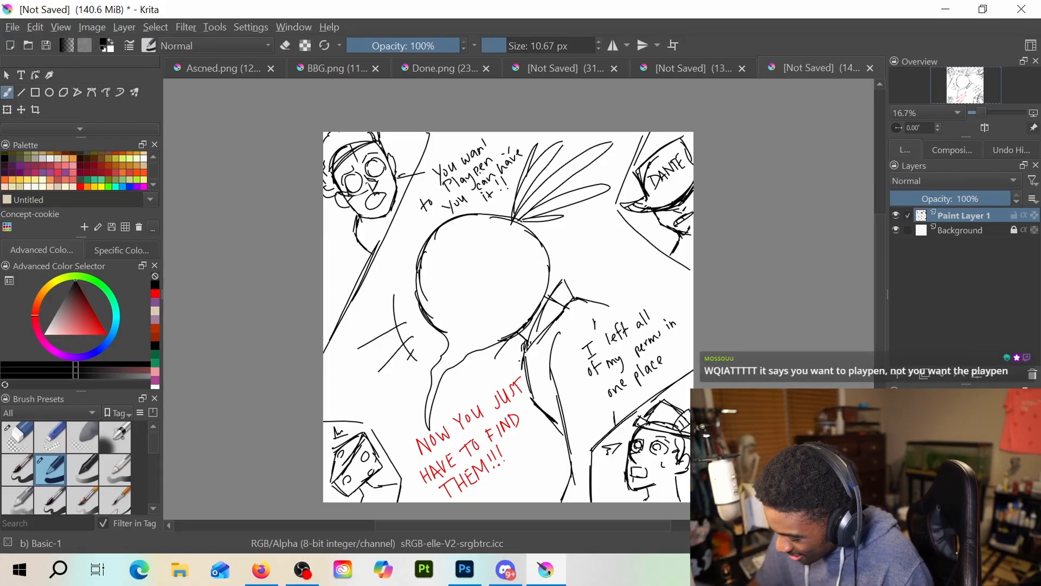
{"action": "left_click_drag", "start_coordinate": [608, 296], "coordinate": [630, 313]}
{"action": "mouse_move", "coordinate": [520, 355]}
{"action": "left_mouse_down"}
{"action": "mouse_move", "coordinate": [524, 388]}
{"action": "mouse_move", "coordinate": [544, 465]}
{"action": "left_mouse_up"}
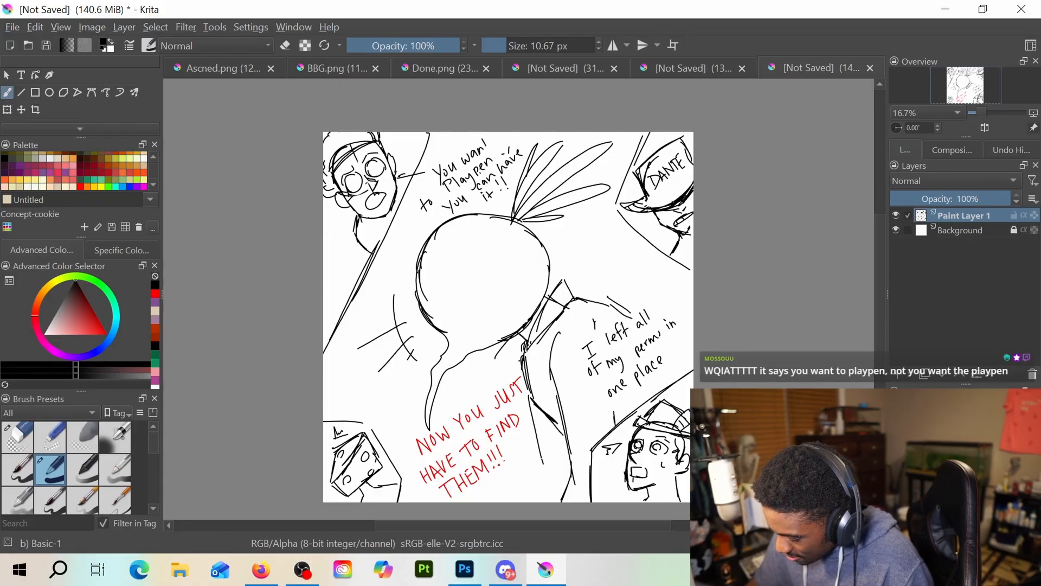
{"action": "left_click_drag", "start_coordinate": [534, 414], "coordinate": [546, 490]}
{"action": "left_click_drag", "start_coordinate": [541, 450], "coordinate": [537, 502]}
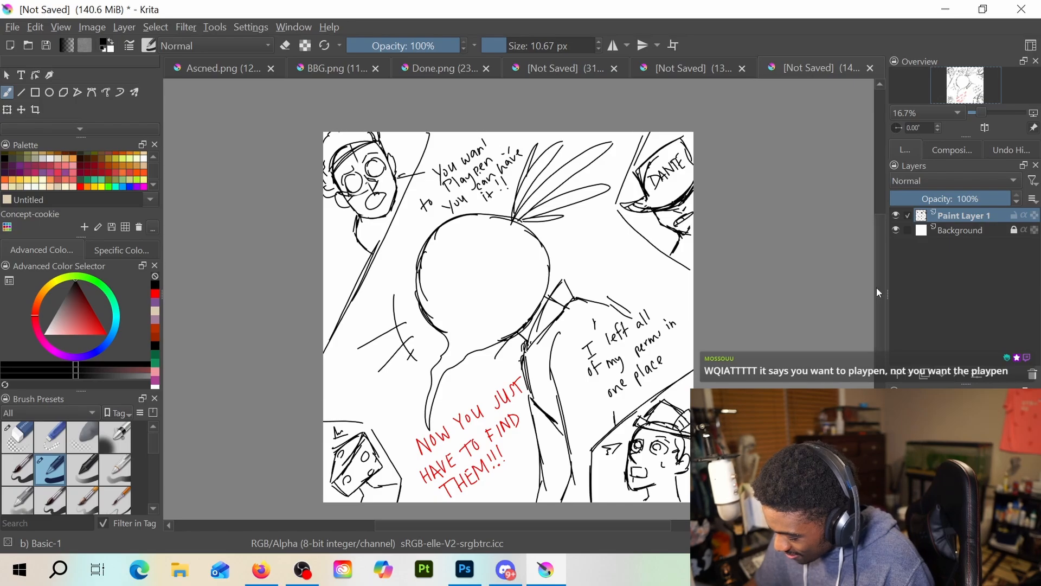
Erase the word "Playpen" from the dialogue above the beet head
{"action": "mouse_move", "coordinate": [876, 288]}
{"action": "left_mouse_down"}
{"action": "mouse_move", "coordinate": [876, 313]}
{"action": "mouse_move", "coordinate": [875, 298]}
{"action": "left_mouse_up"}
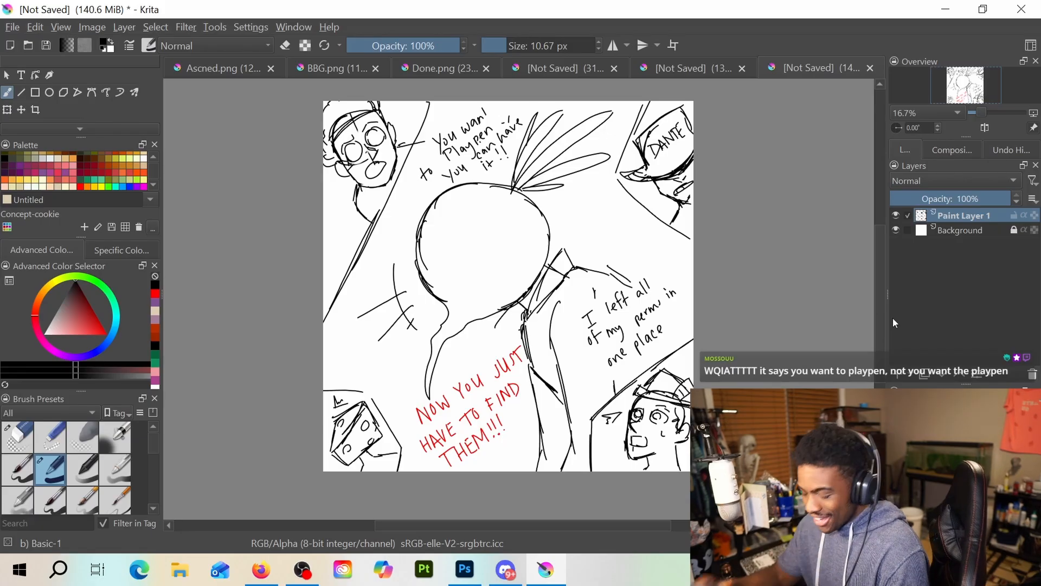
{"action": "left_click_drag", "start_coordinate": [881, 325], "coordinate": [879, 289]}
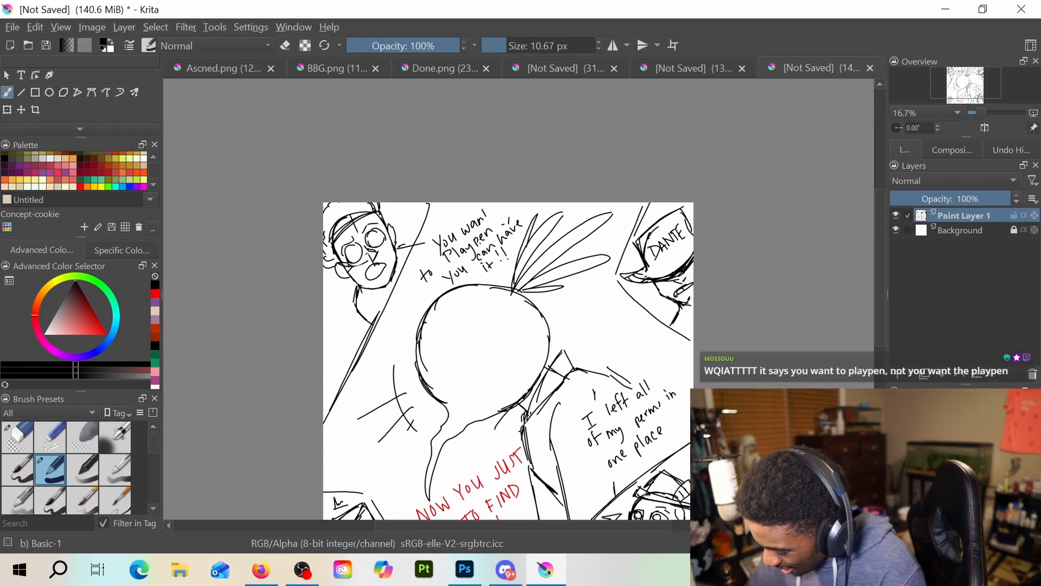
{"action": "key", "text": "e"}
{"action": "scroll", "coordinate": [494, 252], "scroll_direction": "up", "scroll_amount": 2}
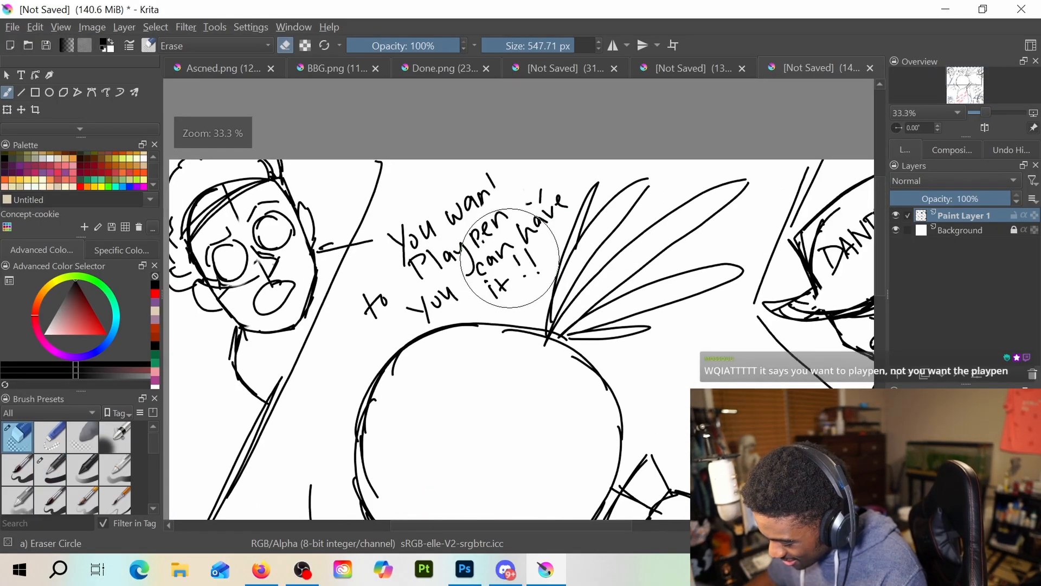
{"action": "scroll", "coordinate": [510, 258], "scroll_direction": "up", "scroll_amount": 2}
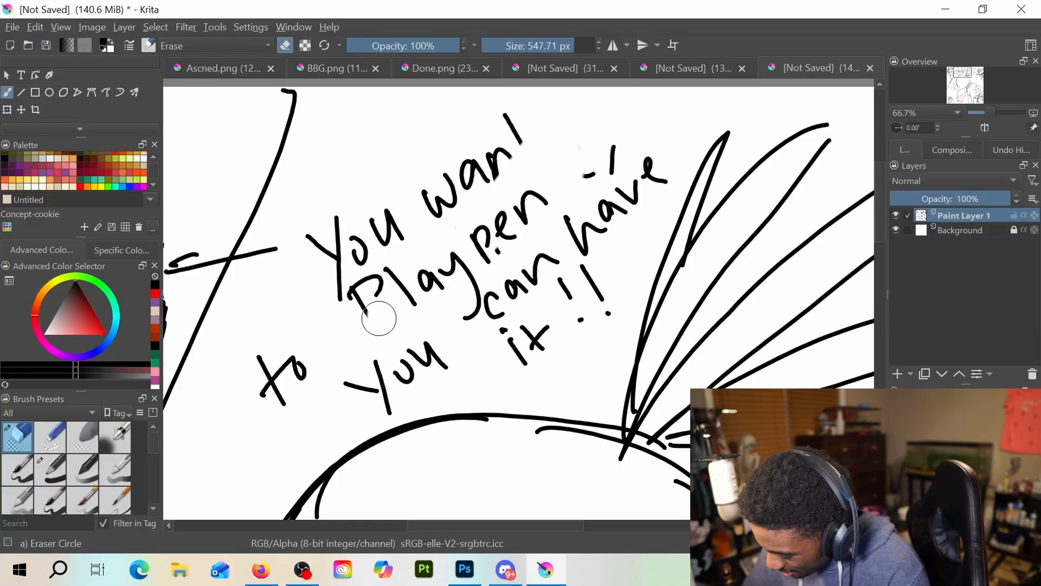
{"action": "mouse_move", "coordinate": [379, 319]}
{"action": "left_mouse_down"}
{"action": "mouse_move", "coordinate": [356, 309]}
{"action": "mouse_move", "coordinate": [481, 239]}
{"action": "mouse_move", "coordinate": [439, 291]}
{"action": "mouse_move", "coordinate": [445, 308]}
{"action": "left_mouse_up"}
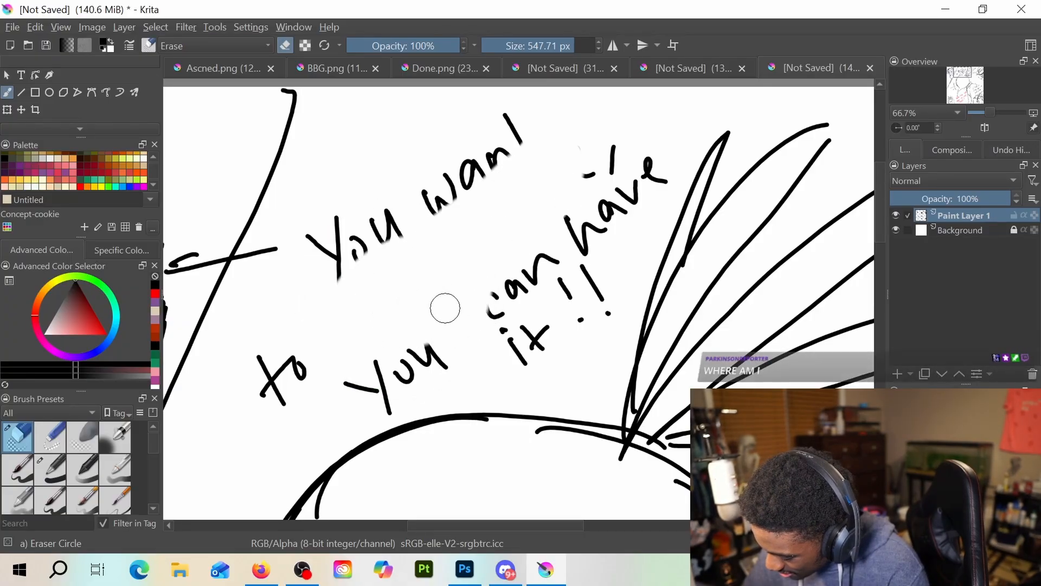
Repair the damaged letters of "You want" with the black pen, redrawing the final "t" with a crossbar
{"action": "key", "text": "slash"}
{"action": "mouse_move", "coordinate": [358, 238]}
{"action": "left_mouse_down"}
{"action": "mouse_move", "coordinate": [353, 261]}
{"action": "mouse_move", "coordinate": [375, 228]}
{"action": "mouse_move", "coordinate": [404, 234]}
{"action": "left_mouse_up"}
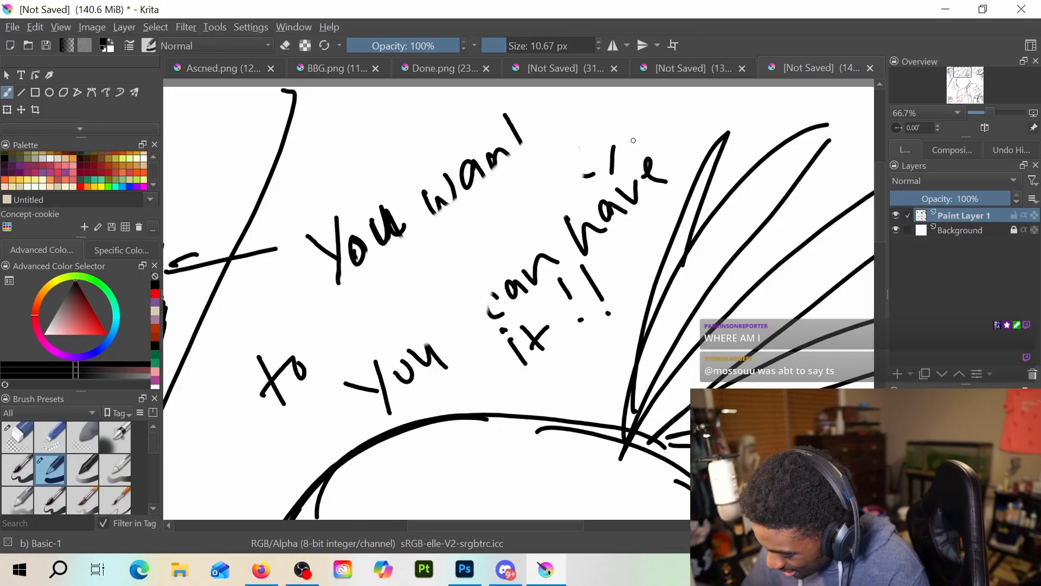
{"action": "left_click_drag", "start_coordinate": [500, 108], "coordinate": [523, 152]}
{"action": "left_click_drag", "start_coordinate": [507, 144], "coordinate": [527, 122]}
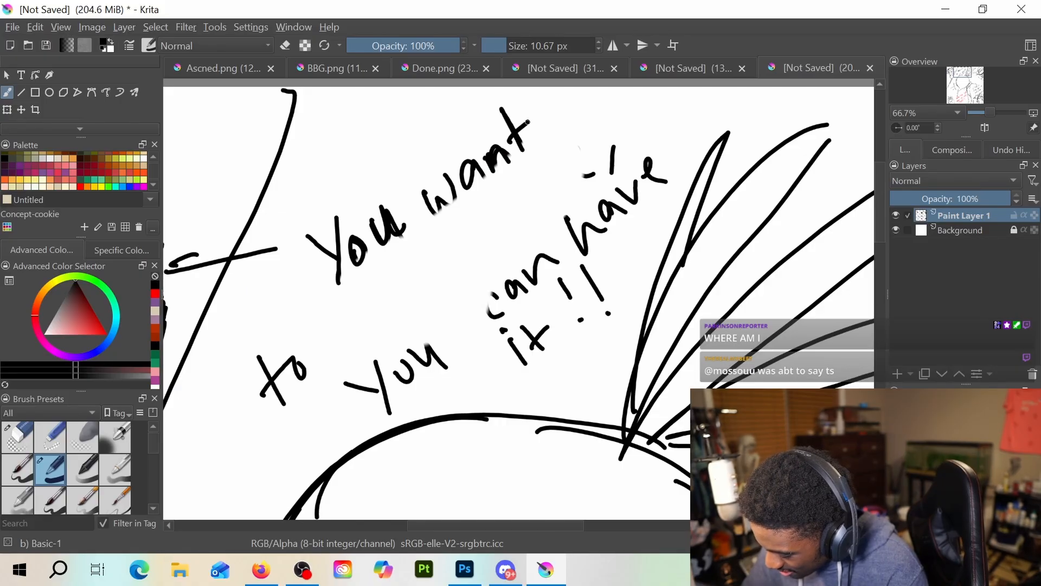
{"action": "mouse_move", "coordinate": [427, 200]}
{"action": "left_mouse_down"}
{"action": "mouse_move", "coordinate": [444, 206]}
{"action": "mouse_move", "coordinate": [458, 173]}
{"action": "left_mouse_up"}
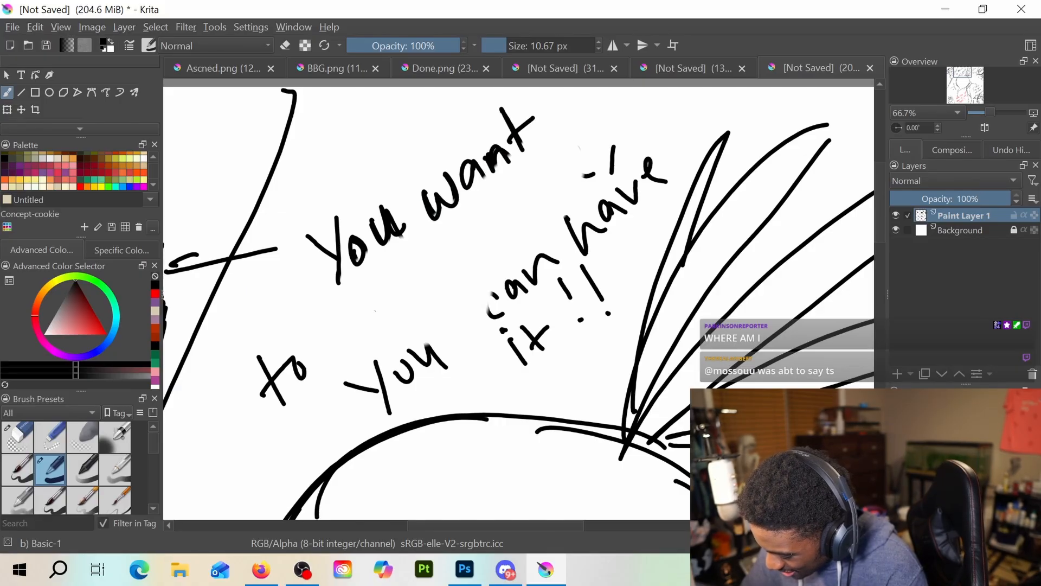
Change "to" into "the" and rewrite "playpen" beneath "You want"
{"action": "mouse_move", "coordinate": [284, 345]}
{"action": "left_mouse_down"}
{"action": "mouse_move", "coordinate": [302, 374]}
{"action": "mouse_move", "coordinate": [321, 347]}
{"action": "mouse_move", "coordinate": [340, 347]}
{"action": "left_mouse_up"}
{"action": "mouse_move", "coordinate": [391, 261]}
{"action": "left_mouse_down"}
{"action": "mouse_move", "coordinate": [412, 297]}
{"action": "mouse_move", "coordinate": [404, 273]}
{"action": "left_mouse_up"}
{"action": "mouse_move", "coordinate": [426, 237]}
{"action": "left_mouse_down"}
{"action": "mouse_move", "coordinate": [420, 278]}
{"action": "mouse_move", "coordinate": [461, 264]}
{"action": "left_mouse_up"}
{"action": "mouse_move", "coordinate": [458, 223]}
{"action": "left_mouse_down"}
{"action": "mouse_move", "coordinate": [477, 239]}
{"action": "mouse_move", "coordinate": [477, 271]}
{"action": "left_mouse_up"}
{"action": "left_click_drag", "start_coordinate": [482, 207], "coordinate": [484, 245]}
{"action": "left_click_drag", "start_coordinate": [496, 188], "coordinate": [507, 209]}
{"action": "left_click_drag", "start_coordinate": [513, 201], "coordinate": [559, 177]}
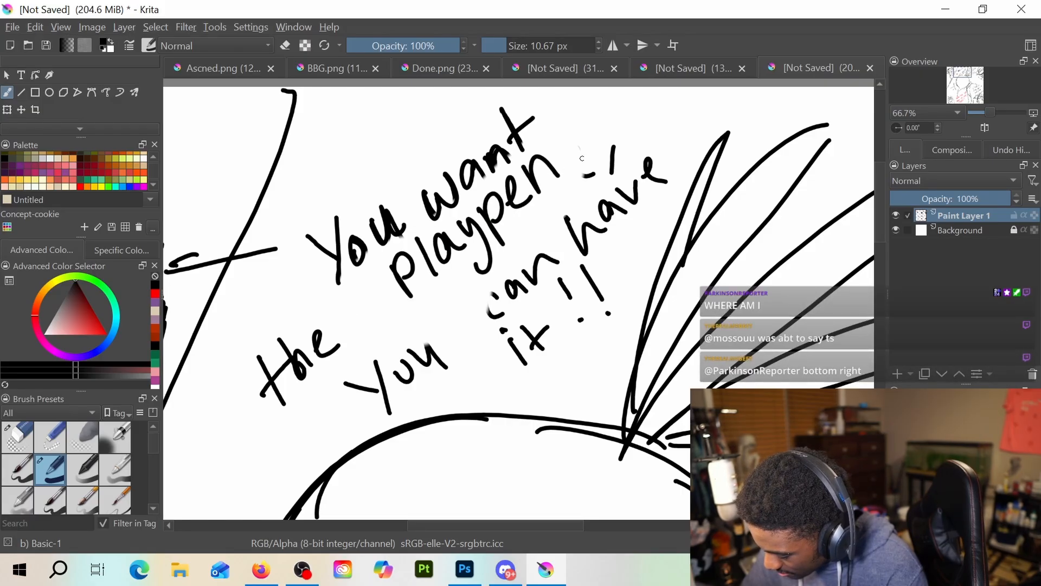
Erase the stray slanted tick above the word "have" in the upper dialogue
{"action": "key", "text": "e"}
{"action": "left_click", "coordinate": [616, 136]}
{"action": "key", "text": "e"}
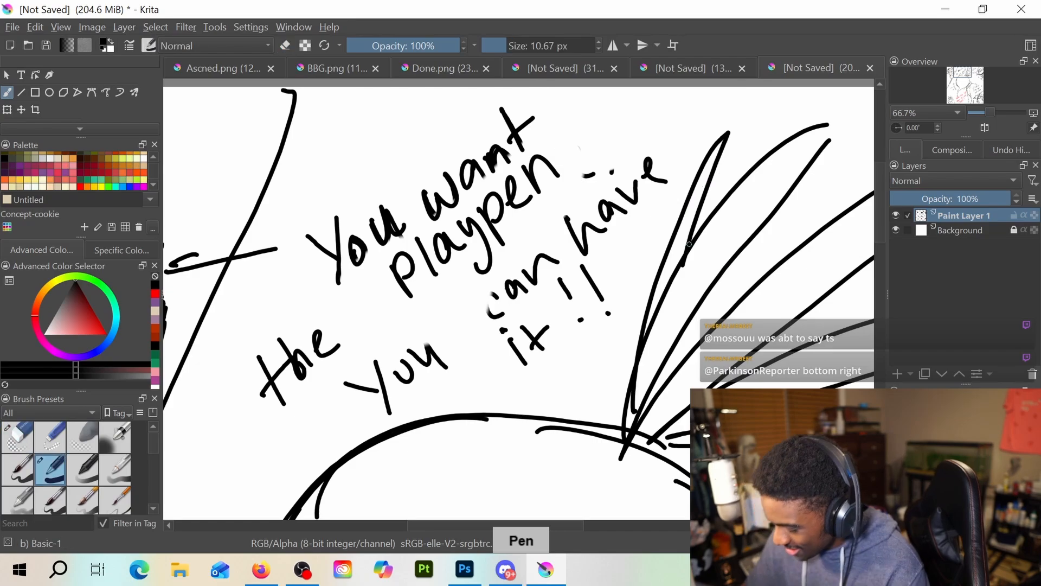
Add curly hair locks under the hat and along the sides of the face in the lower-right panel
{"action": "scroll", "coordinate": [646, 278], "scroll_direction": "down", "scroll_amount": 5}
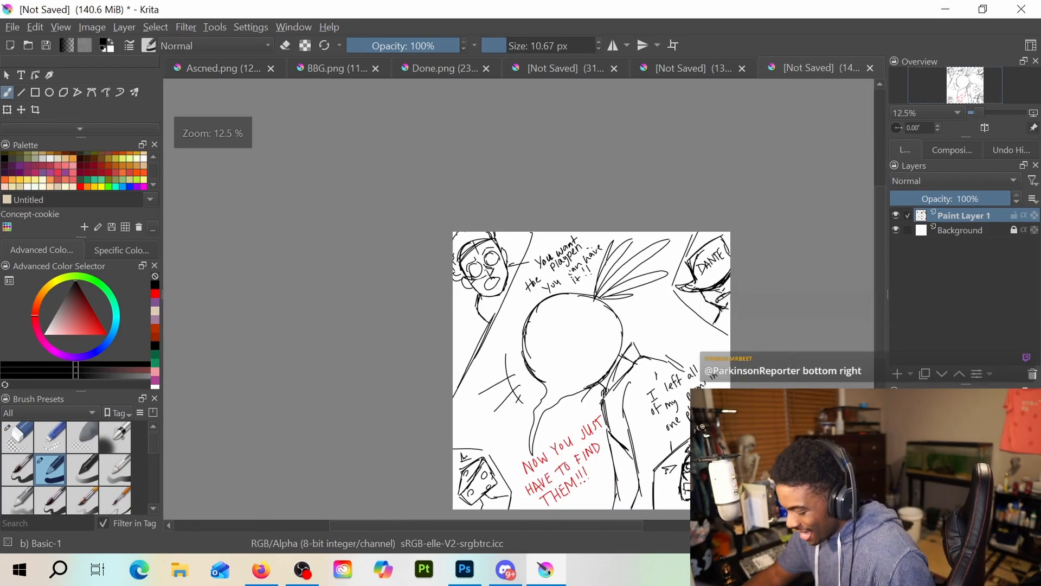
{"action": "scroll", "coordinate": [471, 218], "scroll_direction": "up", "scroll_amount": 1}
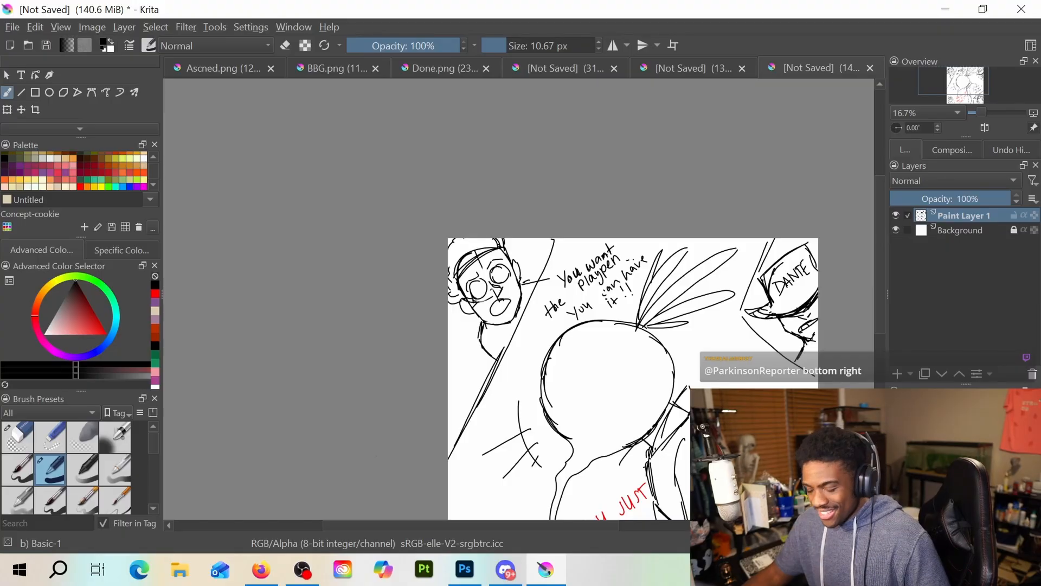
{"action": "left_click_drag", "start_coordinate": [409, 429], "coordinate": [343, 275]}
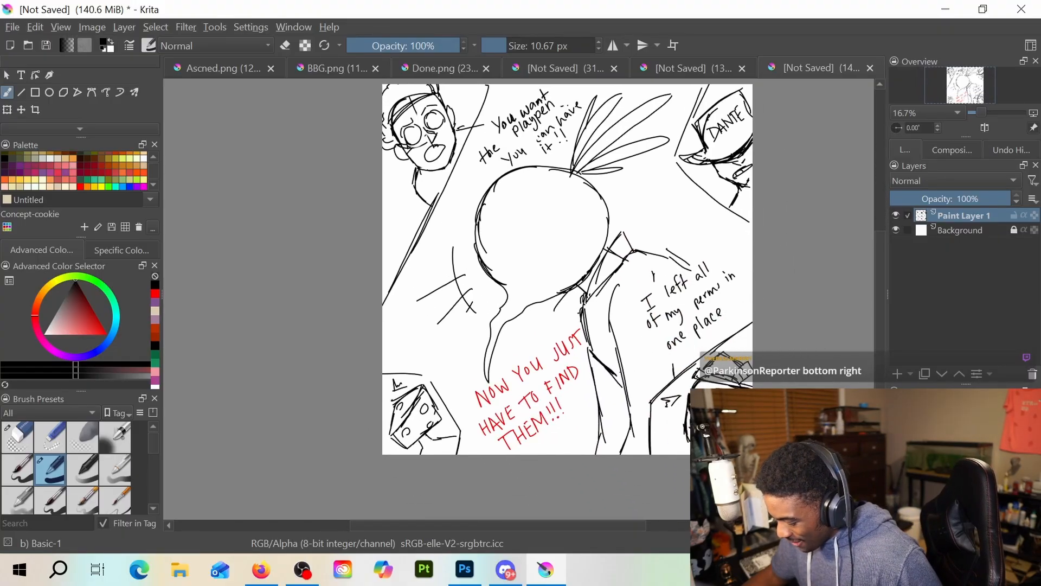
{"action": "scroll", "coordinate": [655, 415], "scroll_direction": "up", "scroll_amount": 3}
{"action": "left_click_drag", "start_coordinate": [670, 402], "coordinate": [438, 356]}
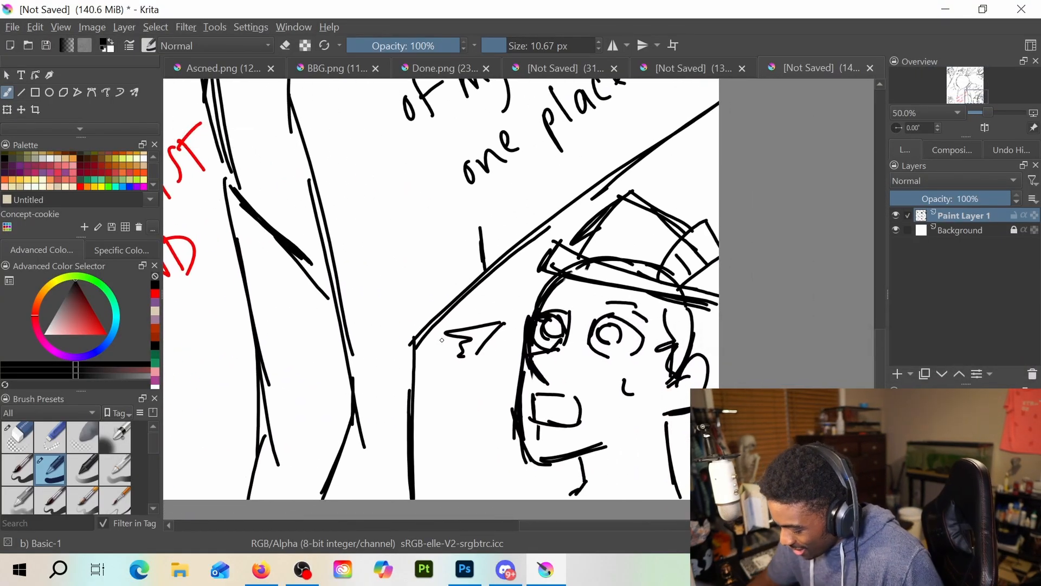
{"action": "key", "text": "e"}
{"action": "key", "text": "e"}
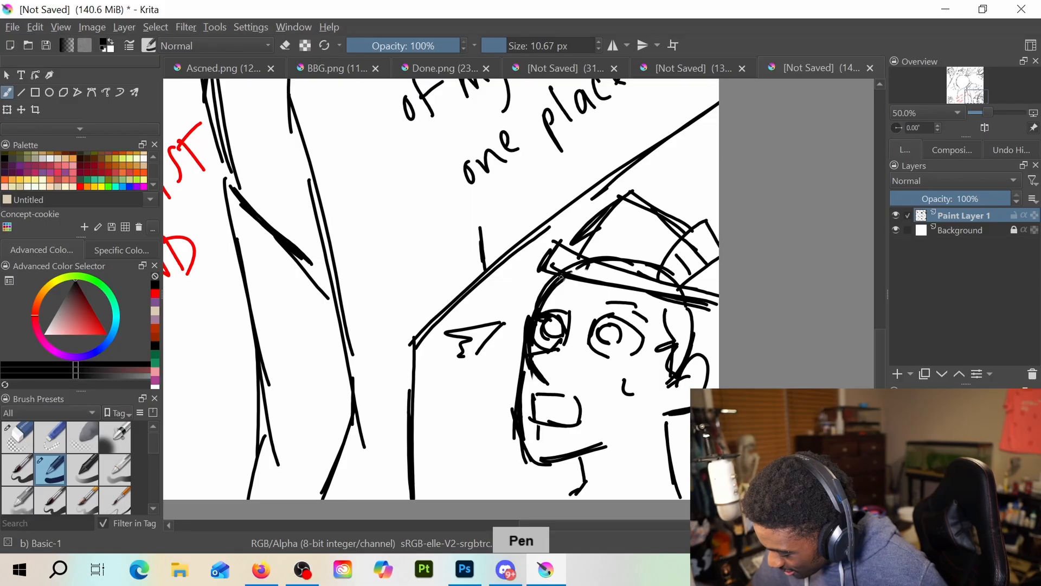
{"action": "mouse_move", "coordinate": [553, 277]}
{"action": "left_mouse_down"}
{"action": "mouse_move", "coordinate": [516, 265]}
{"action": "mouse_move", "coordinate": [543, 288]}
{"action": "mouse_move", "coordinate": [527, 317]}
{"action": "left_mouse_up"}
{"action": "left_click_drag", "start_coordinate": [568, 279], "coordinate": [584, 303]}
{"action": "left_click_drag", "start_coordinate": [582, 283], "coordinate": [587, 300]}
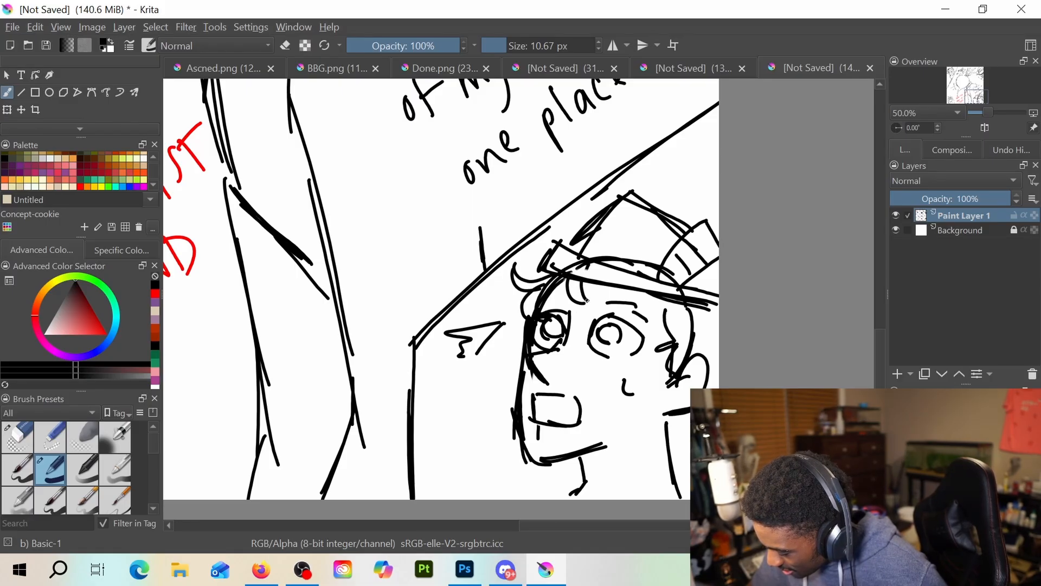
{"action": "mouse_move", "coordinate": [660, 296]}
{"action": "left_mouse_down"}
{"action": "mouse_move", "coordinate": [647, 325]}
{"action": "mouse_move", "coordinate": [655, 320]}
{"action": "left_mouse_up"}
{"action": "mouse_move", "coordinate": [664, 307]}
{"action": "left_mouse_down"}
{"action": "mouse_move", "coordinate": [675, 333]}
{"action": "mouse_move", "coordinate": [717, 330]}
{"action": "mouse_move", "coordinate": [705, 363]}
{"action": "left_mouse_up"}
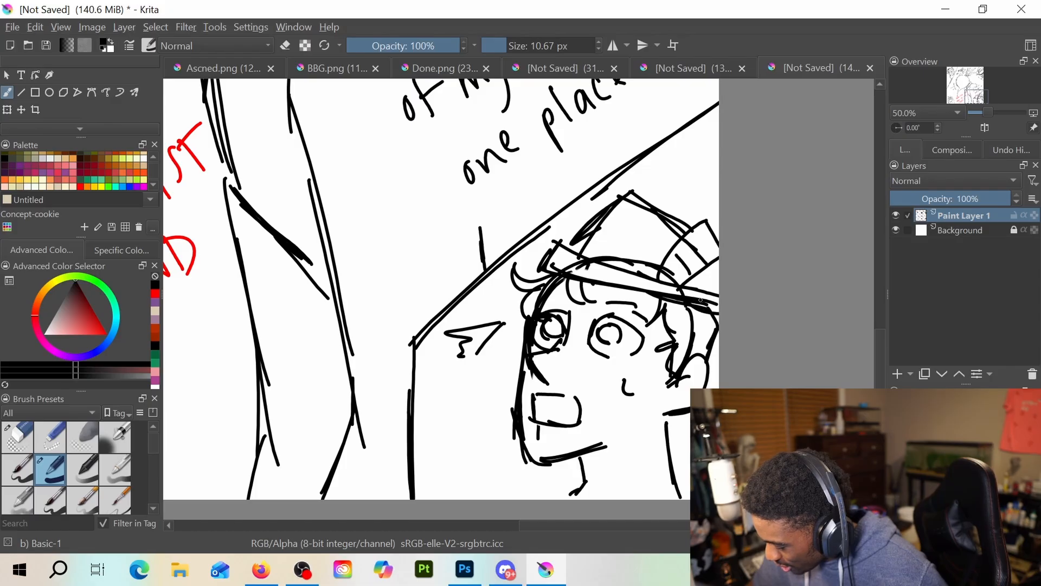
Reinforce the brim and upper edges of the hat in the lower-right panel
{"action": "left_click_drag", "start_coordinate": [700, 299], "coordinate": [719, 310]}
{"action": "mouse_move", "coordinate": [640, 194]}
{"action": "left_mouse_down"}
{"action": "mouse_move", "coordinate": [691, 212]}
{"action": "mouse_move", "coordinate": [610, 198]}
{"action": "mouse_move", "coordinate": [709, 221]}
{"action": "left_mouse_up"}
{"action": "left_click_drag", "start_coordinate": [581, 244], "coordinate": [606, 196]}
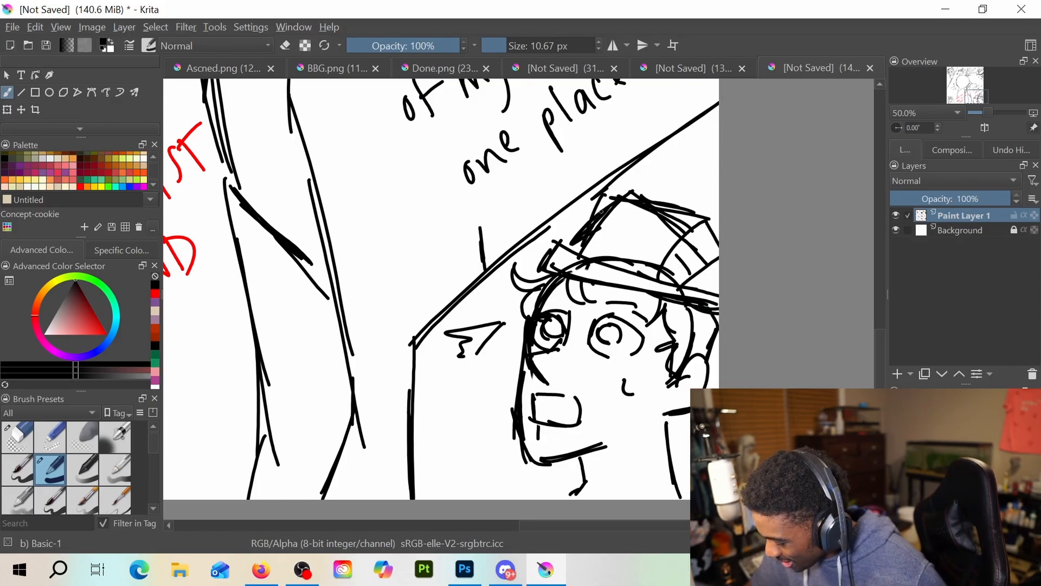
Erase the lower-right face's square mouth and redraw it as a narrow, flat opening
{"action": "key", "text": "e"}
{"action": "mouse_move", "coordinate": [542, 404]}
{"action": "left_mouse_down"}
{"action": "mouse_move", "coordinate": [567, 411]}
{"action": "mouse_move", "coordinate": [535, 414]}
{"action": "mouse_move", "coordinate": [578, 406]}
{"action": "mouse_move", "coordinate": [535, 407]}
{"action": "mouse_move", "coordinate": [579, 413]}
{"action": "mouse_move", "coordinate": [540, 415]}
{"action": "mouse_move", "coordinate": [565, 417]}
{"action": "left_mouse_up"}
{"action": "key", "text": "e"}
{"action": "key", "text": "e"}
{"action": "key", "text": "e"}
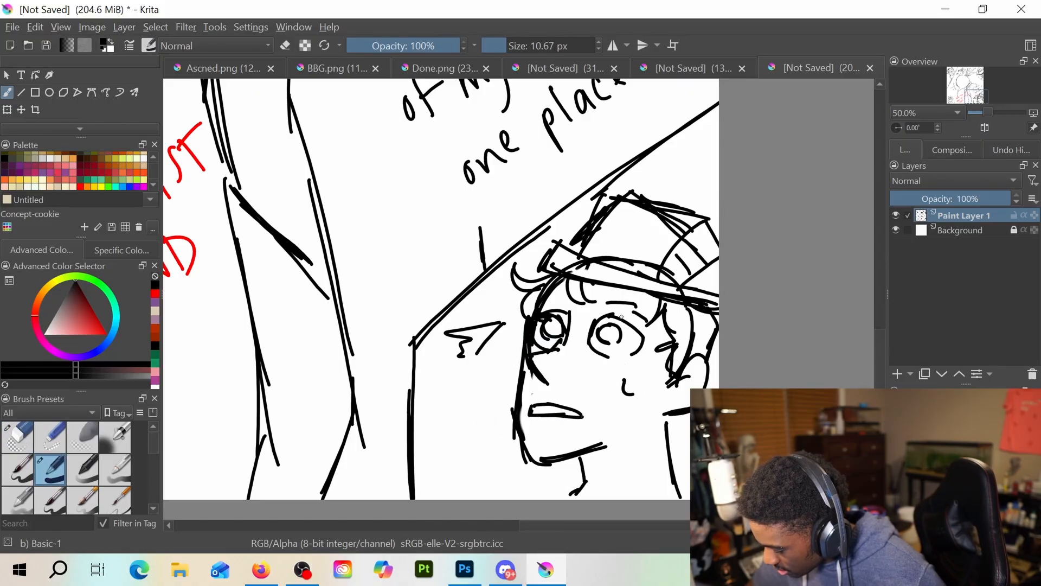
Add a short crease below the mouth and a small brow stroke above the eye of the lower-right face
{"action": "mouse_move", "coordinate": [599, 313]}
{"action": "left_mouse_down"}
{"action": "mouse_move", "coordinate": [642, 318]}
{"action": "mouse_move", "coordinate": [591, 305]}
{"action": "left_mouse_up"}
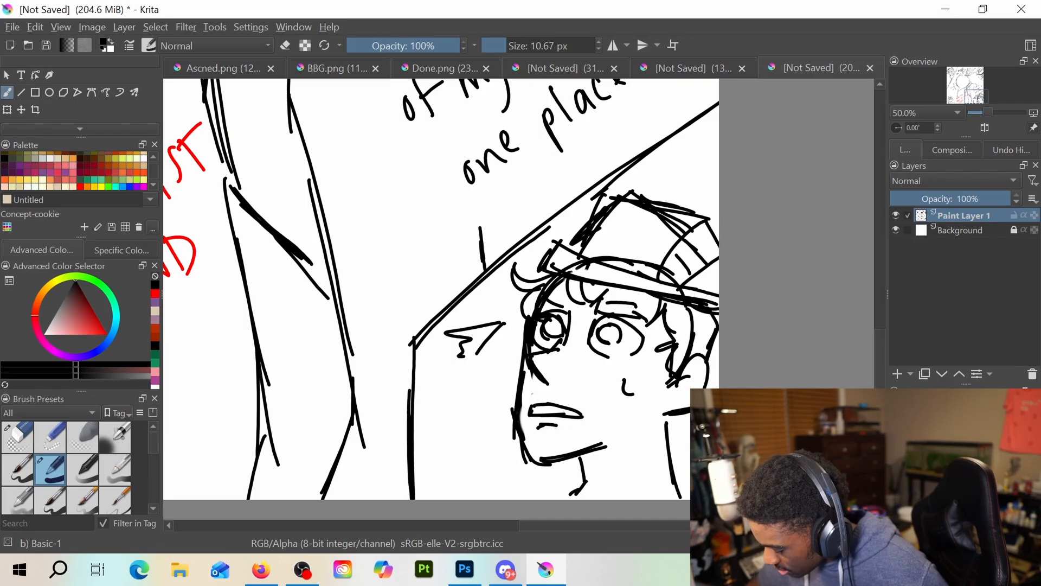
{"action": "scroll", "coordinate": [773, 390], "scroll_direction": "down", "scroll_amount": 3}
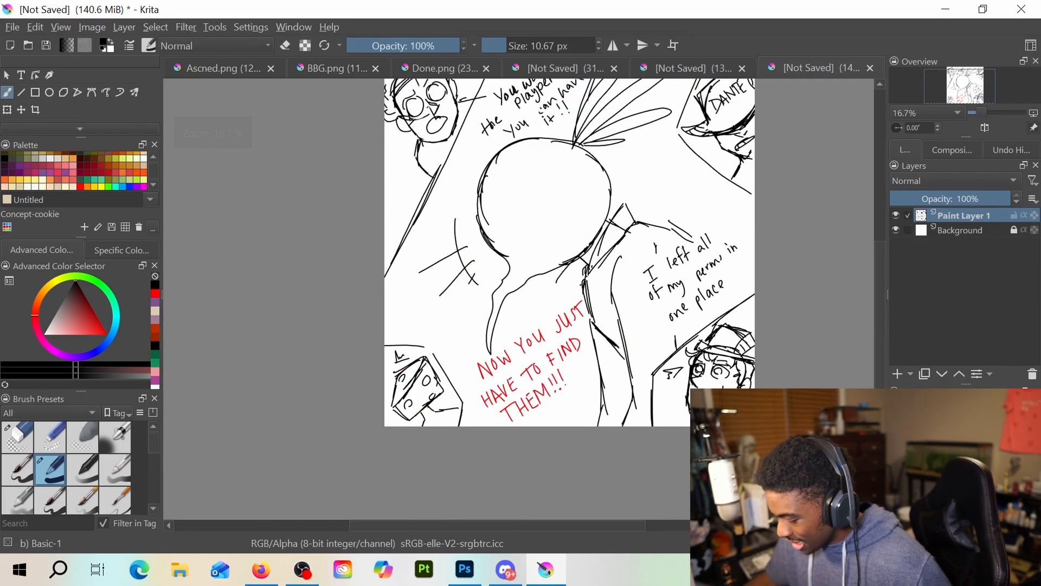
{"action": "left_click_drag", "start_coordinate": [596, 244], "coordinate": [507, 308]}
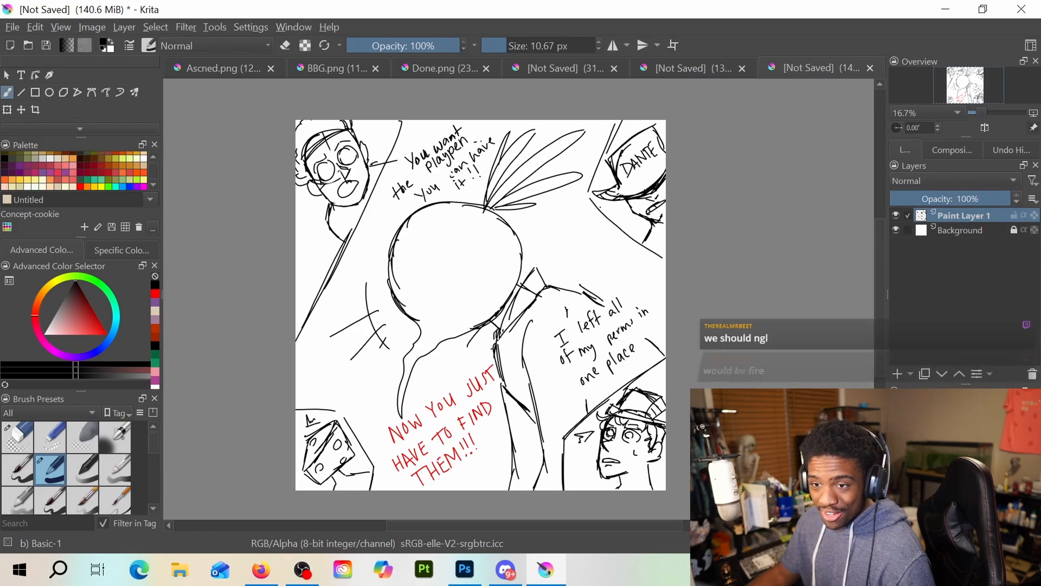
Look over the other two unsaved drawings, the "Real Mr. Beet" sketch and the black creature scene, and return to the comic sketch
{"action": "left_click", "coordinate": [691, 66]}
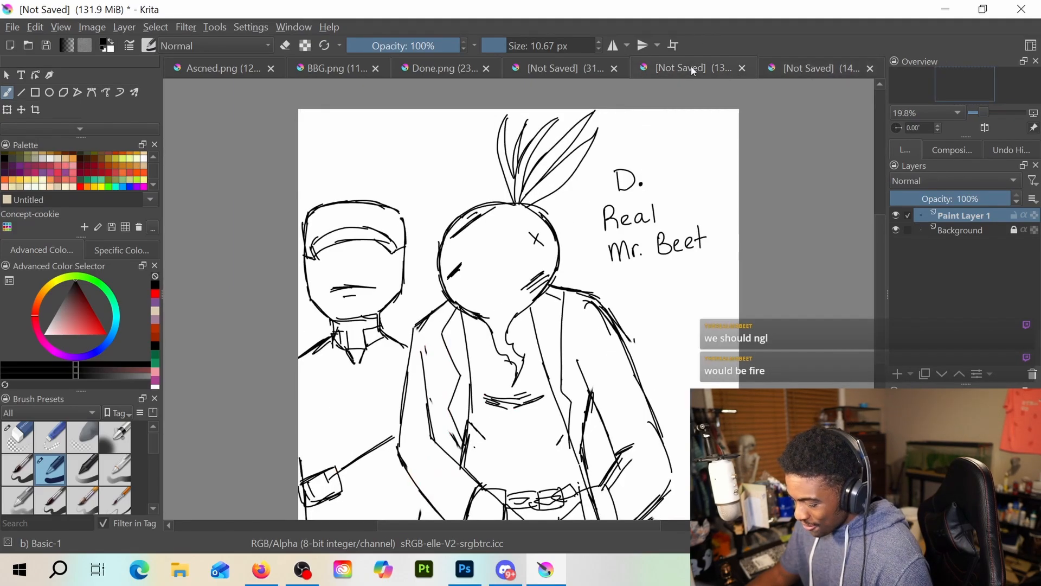
{"action": "left_click", "coordinate": [562, 71]}
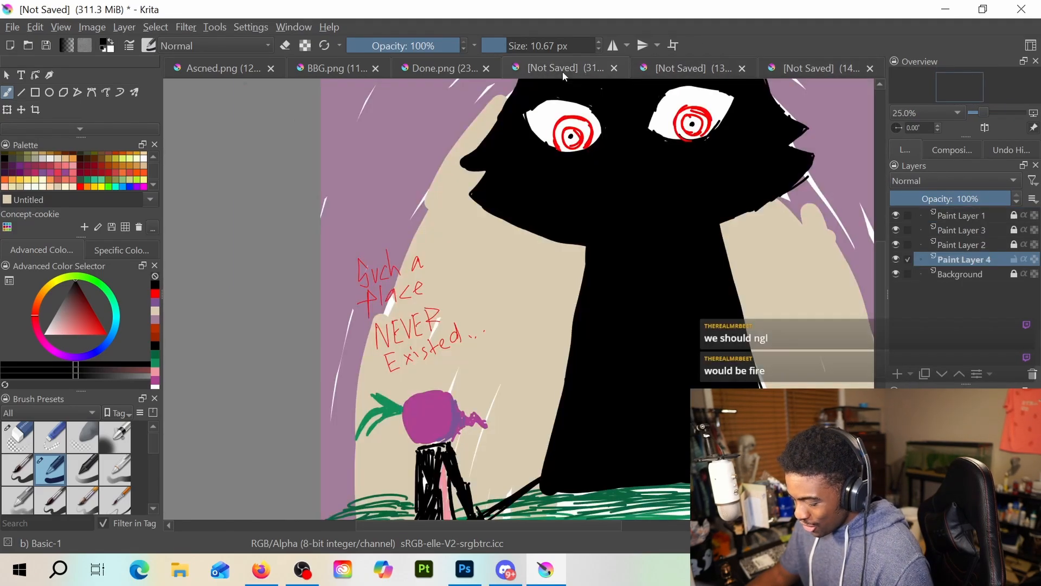
{"action": "left_click", "coordinate": [659, 62]}
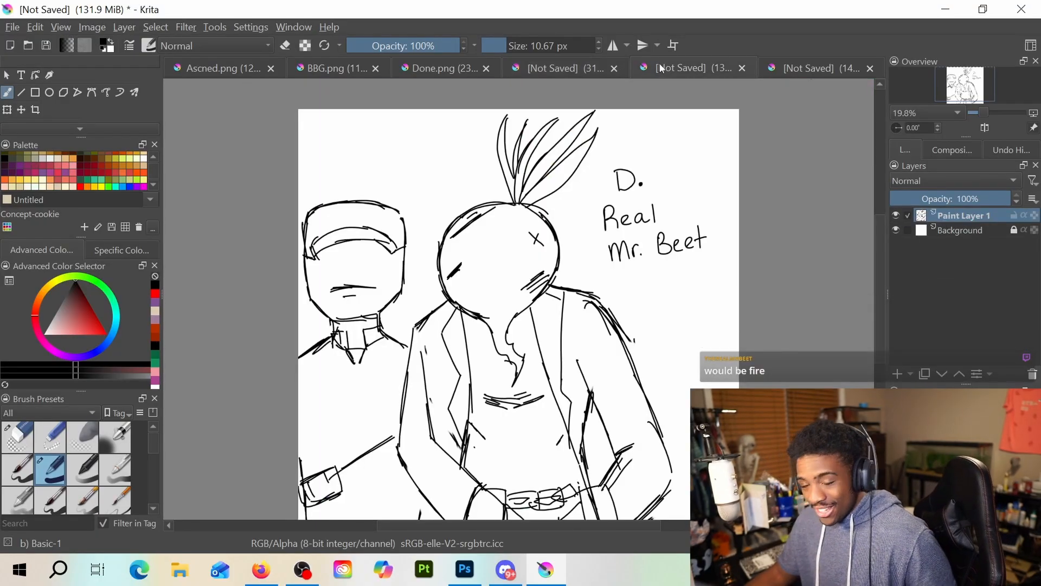
{"action": "left_click", "coordinate": [808, 69]}
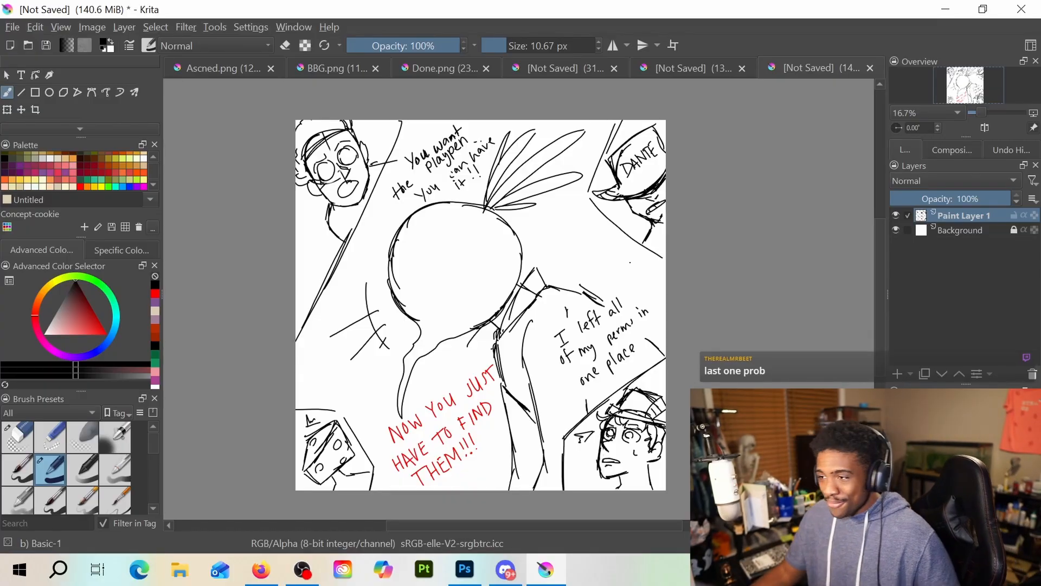
{"action": "key", "text": "alt+Tab"}
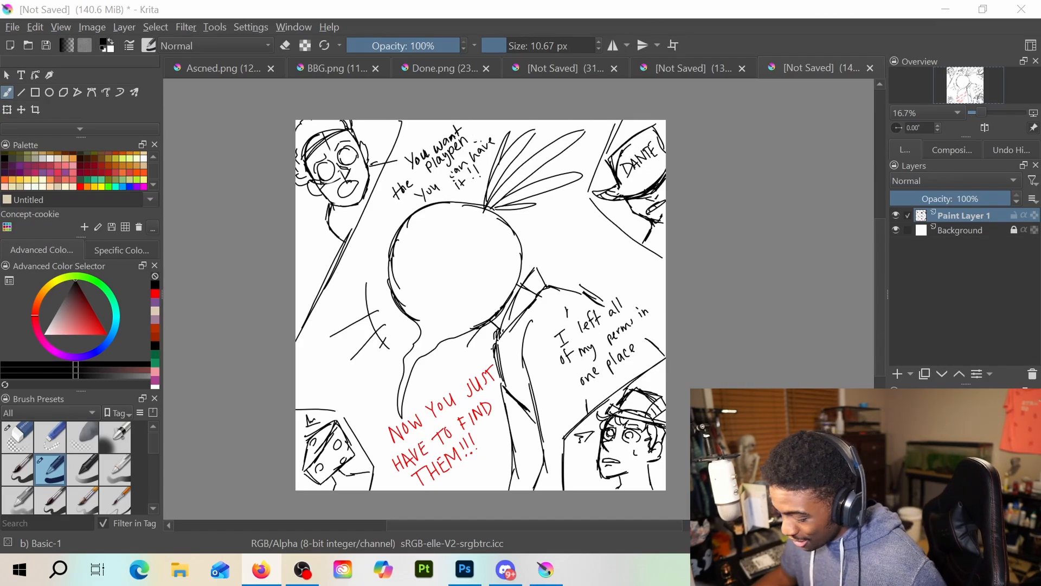
Save the comic sketch as a Krita document named THE BEETS DECREE in the Drawing folder
{"action": "left_click", "coordinate": [12, 27]}
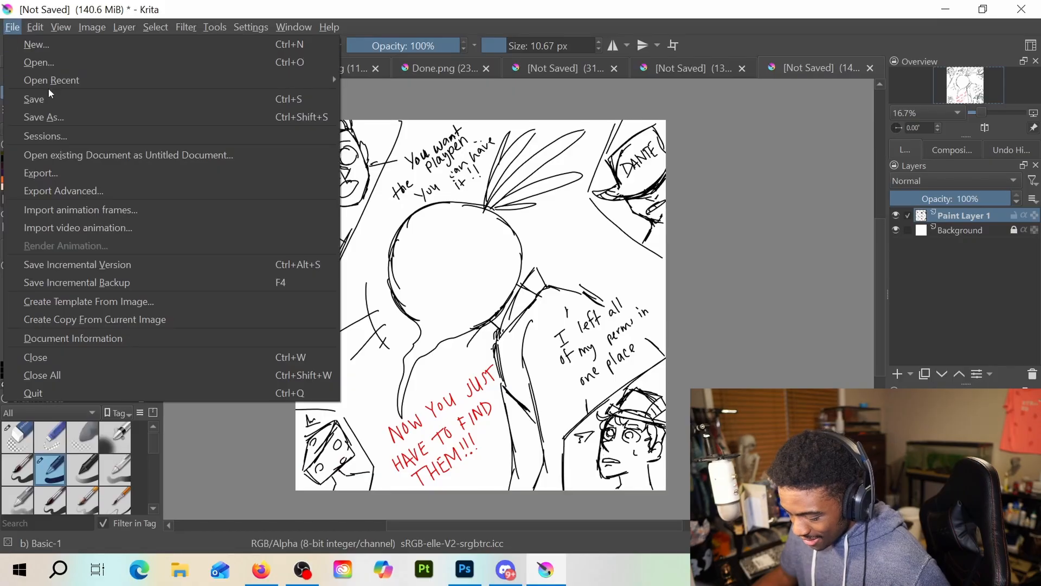
{"action": "left_click", "coordinate": [67, 116]}
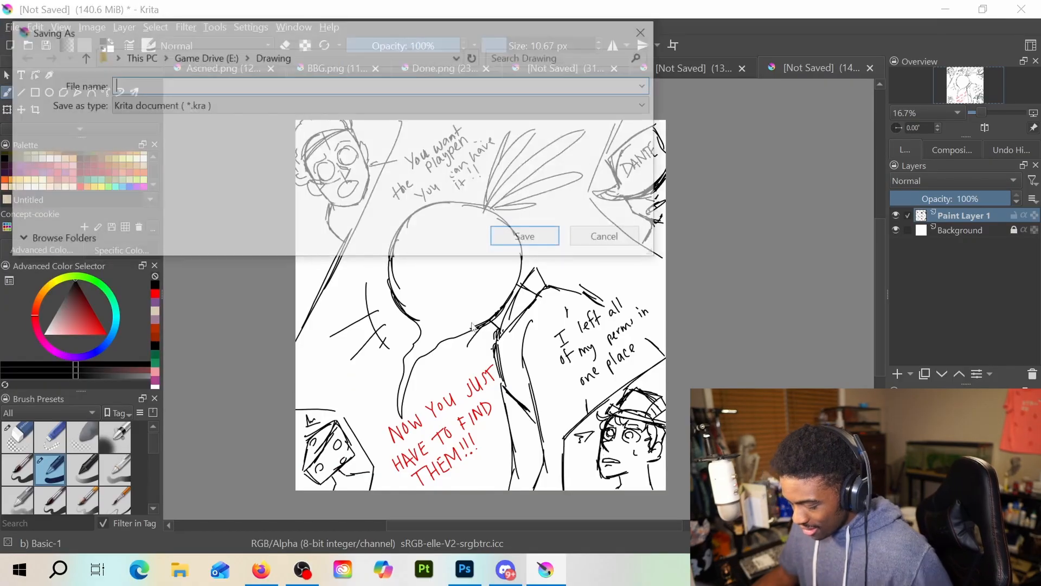
{"action": "type", "text": "yo"}
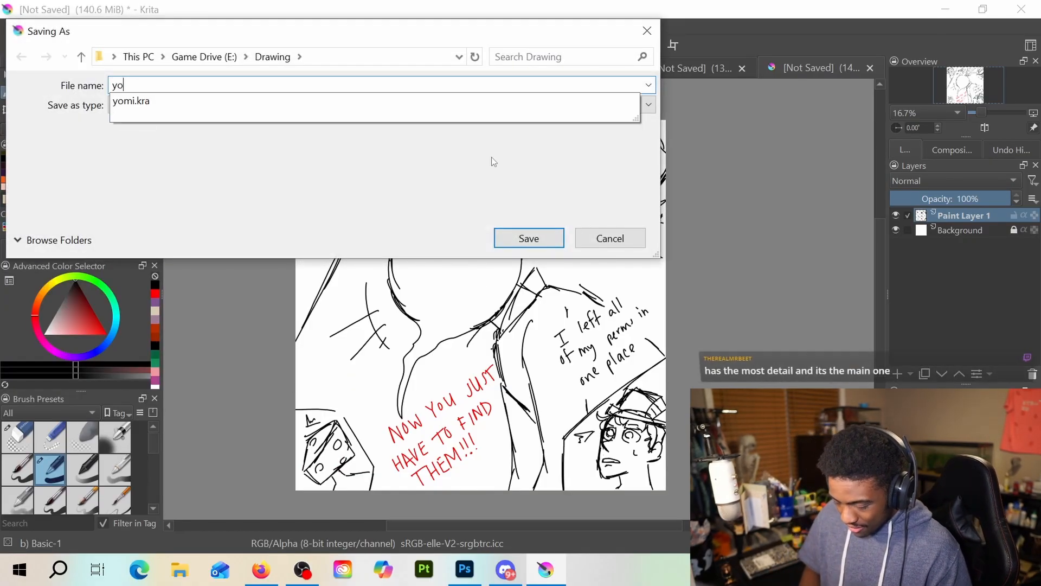
{"action": "type", "text": "m"}
{"action": "key", "text": "BackSpace"}
{"action": "key", "text": "BackSpace"}
{"action": "key", "text": "BackSpace"}
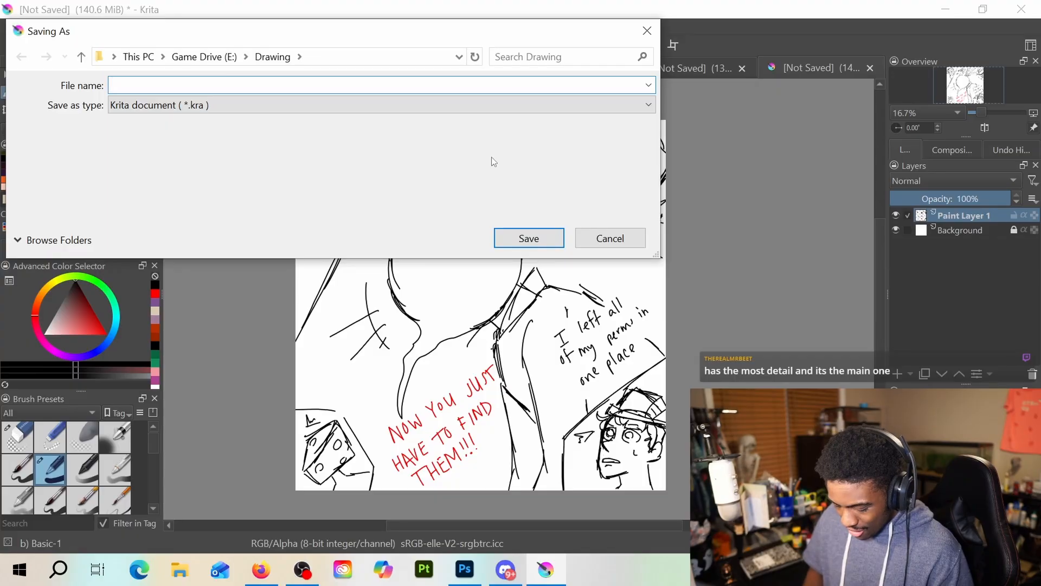
{"action": "type", "text": "y"}
{"action": "key", "text": "BackSpace"}
{"action": "type", "text": "THE "}
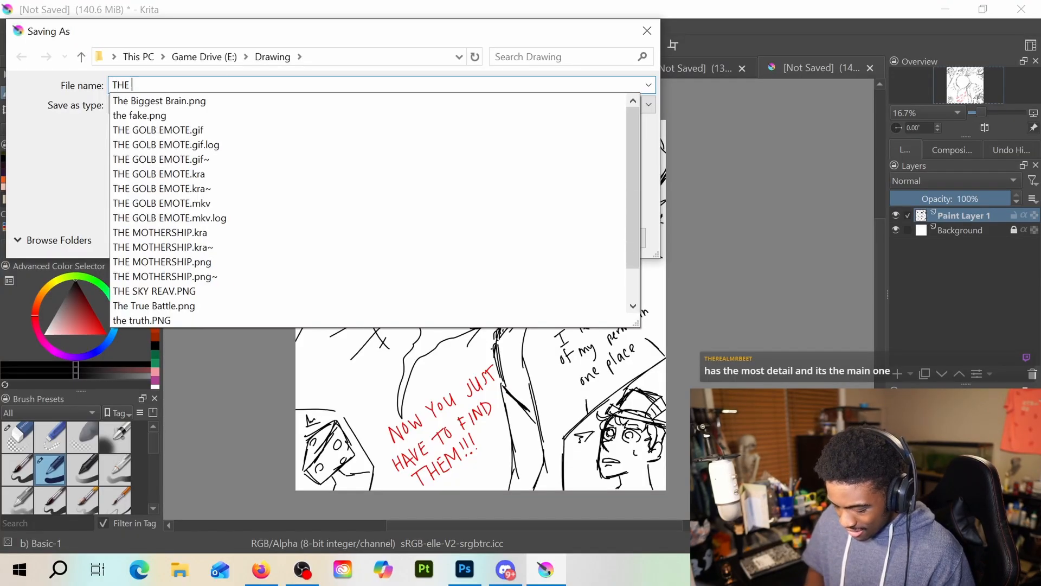
{"action": "type", "text": "BEETS DECR"}
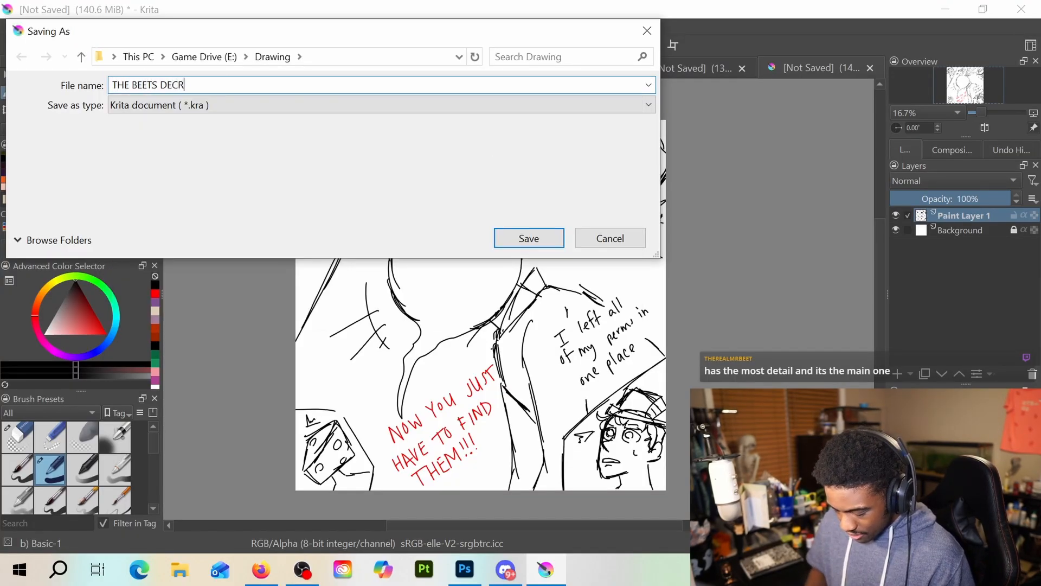
{"action": "type", "text": "EE"}
{"action": "key", "text": "Return"}
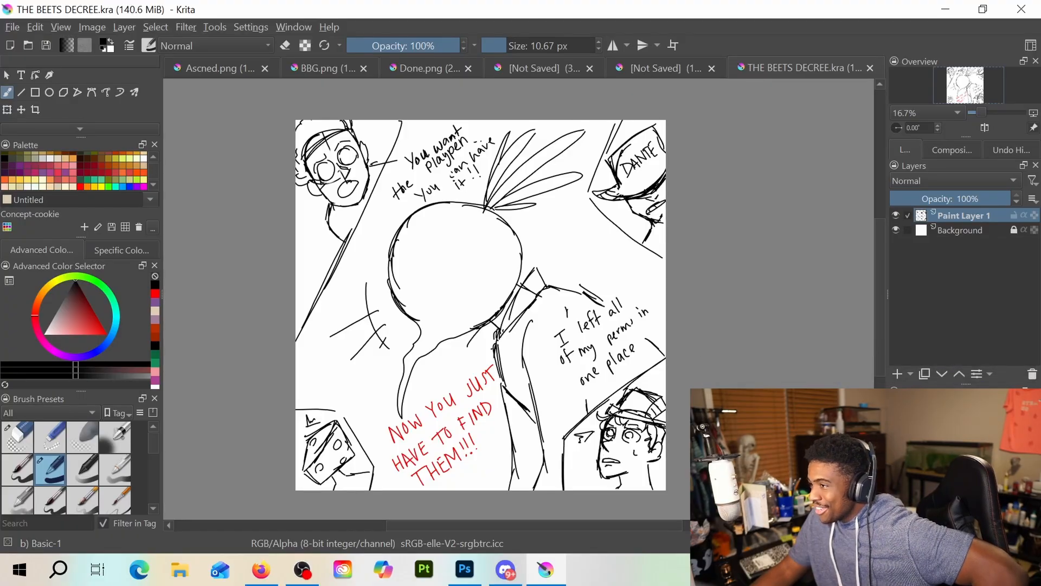
Bring up the BBG.png drawing and examine the big-headed white character at closer range
{"action": "key", "text": "alt+Tab"}
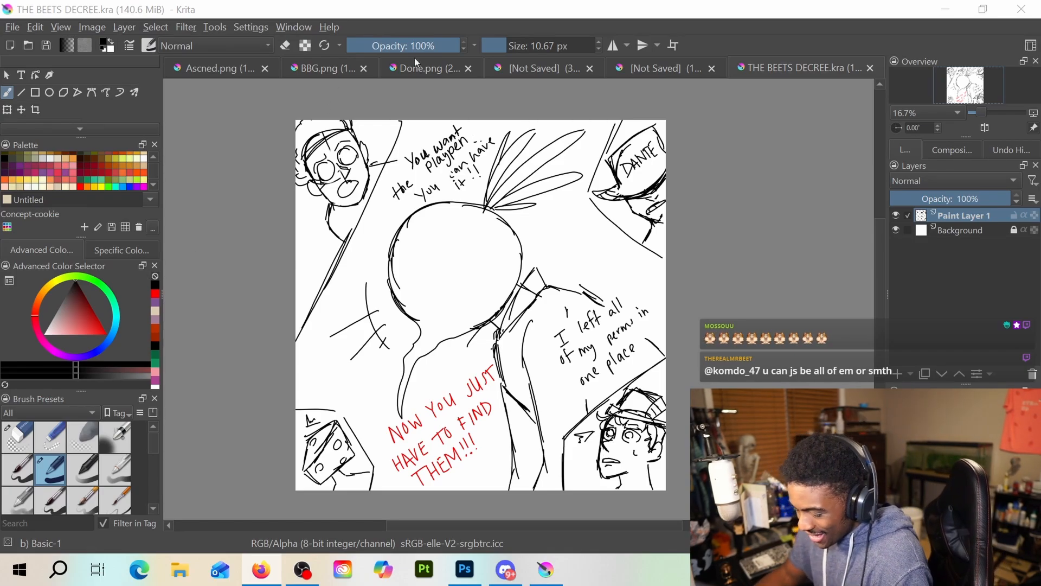
{"action": "left_click", "coordinate": [320, 65]}
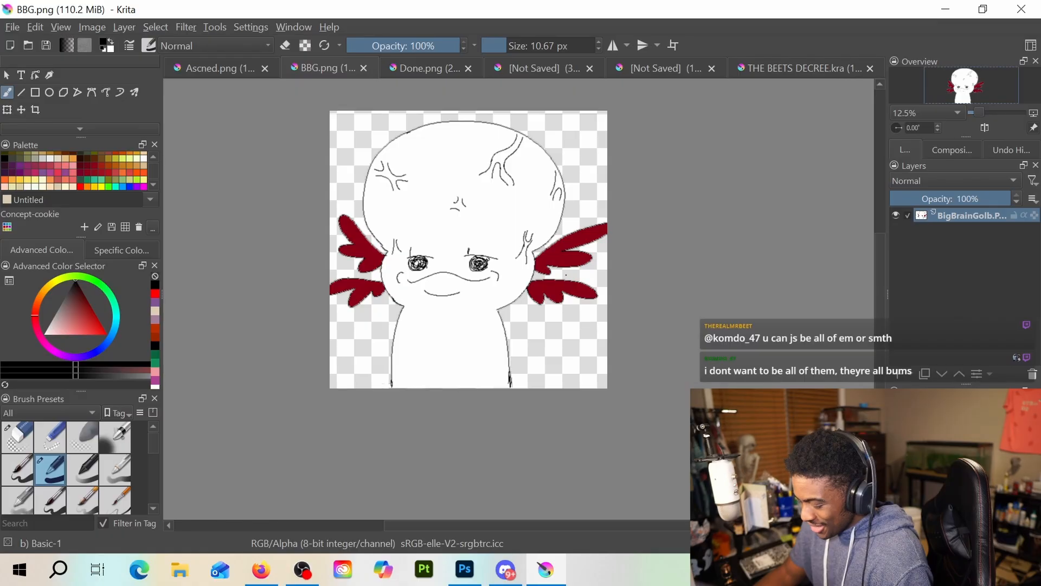
{"action": "scroll", "coordinate": [566, 275], "scroll_direction": "up", "scroll_amount": 3}
{"action": "left_click_drag", "start_coordinate": [566, 275], "coordinate": [739, 337]}
{"action": "scroll", "coordinate": [737, 337], "scroll_direction": "down", "scroll_amount": 2}
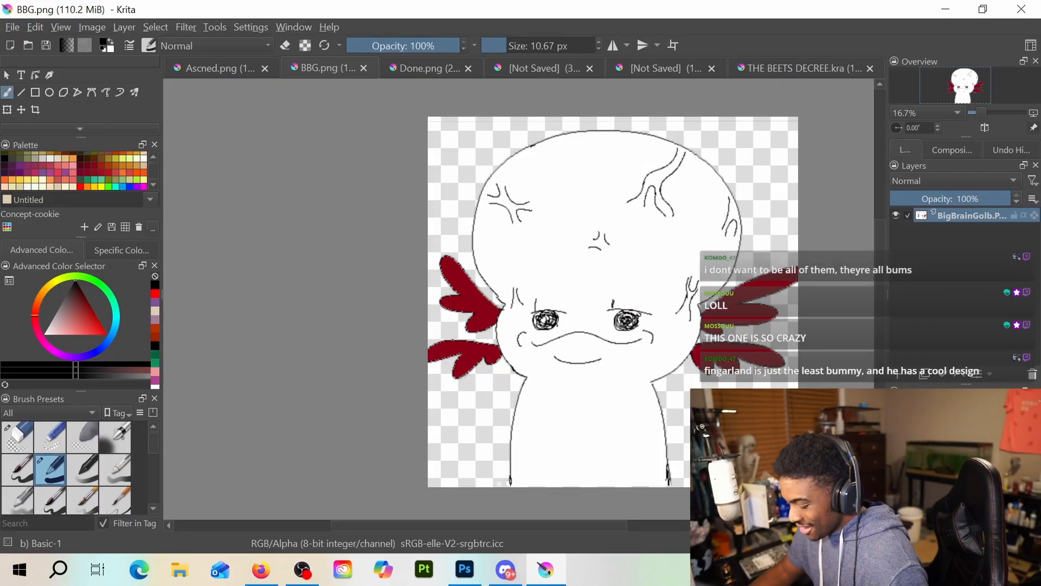
{"action": "left_click_drag", "start_coordinate": [612, 303], "coordinate": [521, 308]}
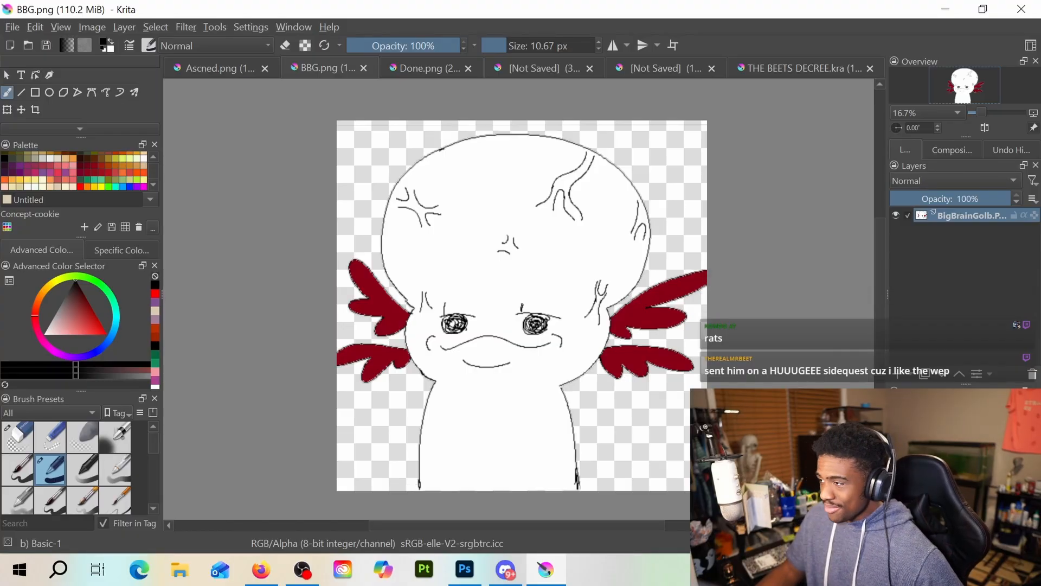
Bring the browser with the Twitch Emotes page on screen and examine the Tier 1 standard and animated emotes
{"action": "left_click_drag", "start_coordinate": [1040, 218], "coordinate": [264, 200]}
{"action": "scroll", "coordinate": [398, 333], "scroll_direction": "down", "scroll_amount": 3}
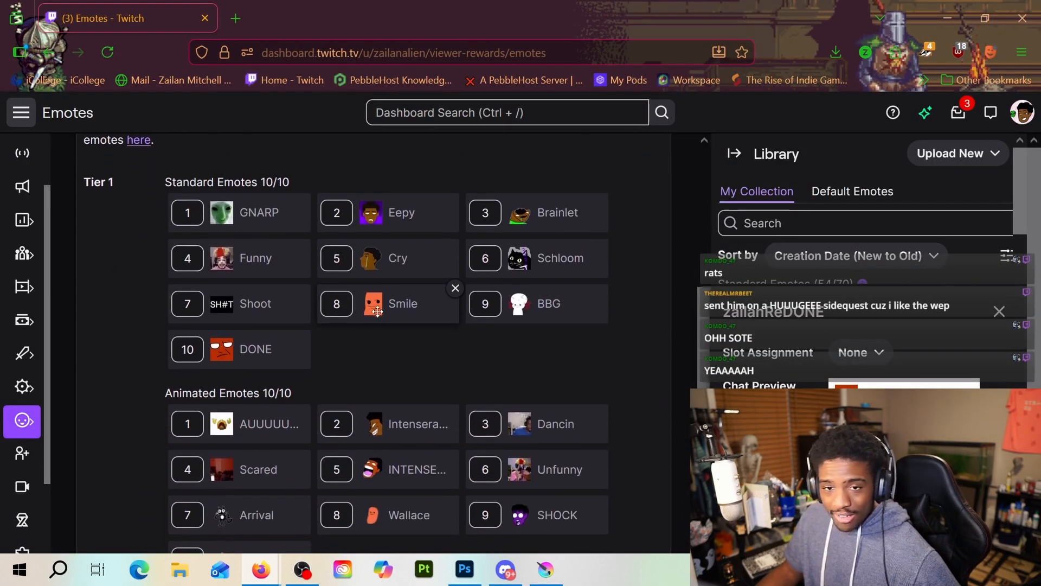
{"action": "scroll", "coordinate": [376, 333], "scroll_direction": "up", "scroll_amount": 2}
{"action": "scroll", "coordinate": [373, 329], "scroll_direction": "down", "scroll_amount": 2}
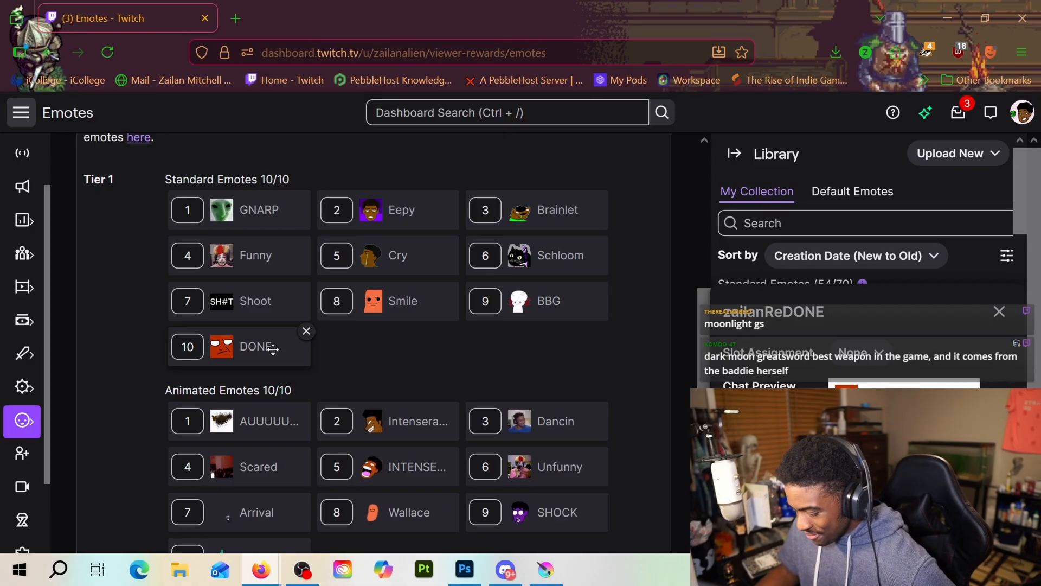
{"action": "scroll", "coordinate": [404, 305], "scroll_direction": "down", "scroll_amount": 2}
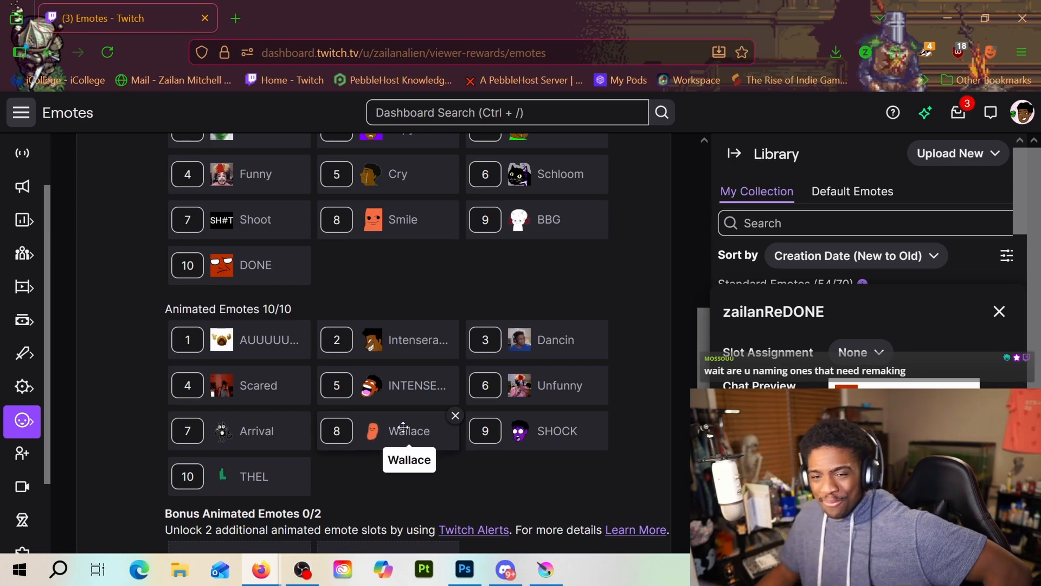
{"action": "scroll", "coordinate": [456, 470], "scroll_direction": "down", "scroll_amount": 2}
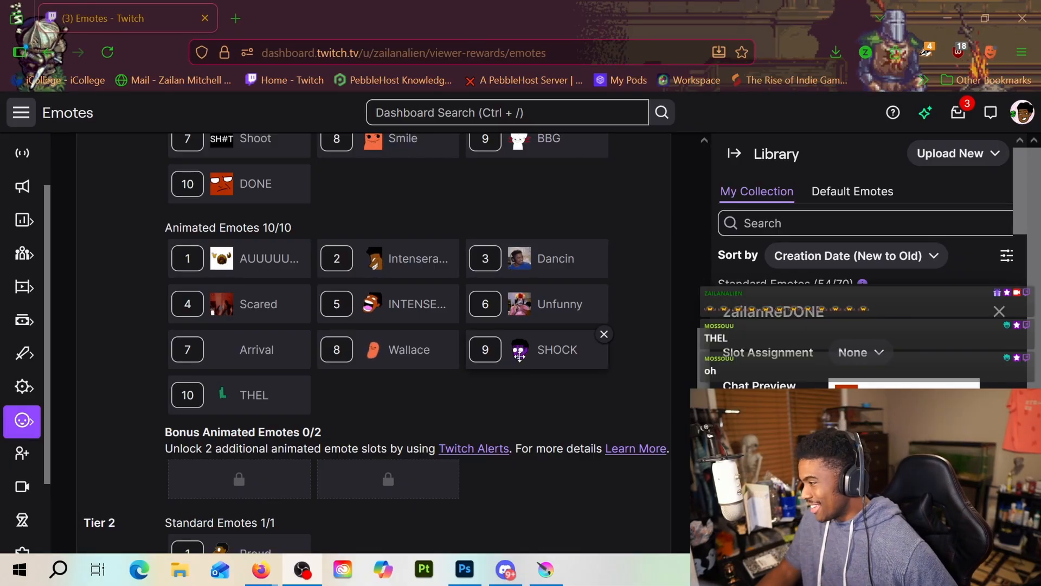
{"action": "scroll", "coordinate": [487, 363], "scroll_direction": "up", "scroll_amount": 3}
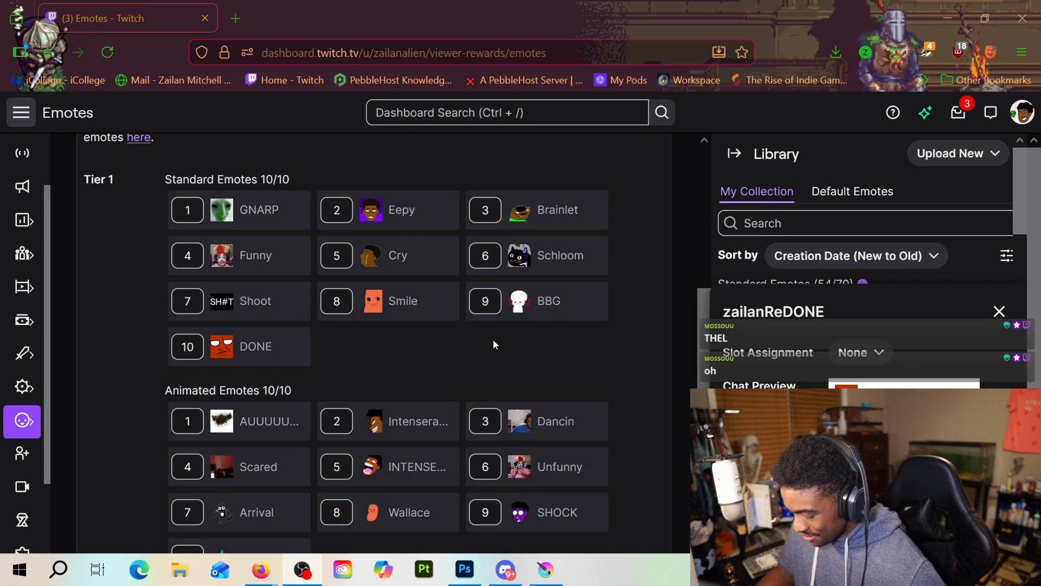
{"action": "scroll", "coordinate": [493, 342], "scroll_direction": "up", "scroll_amount": 2}
{"action": "scroll", "coordinate": [494, 344], "scroll_direction": "up", "scroll_amount": 2}
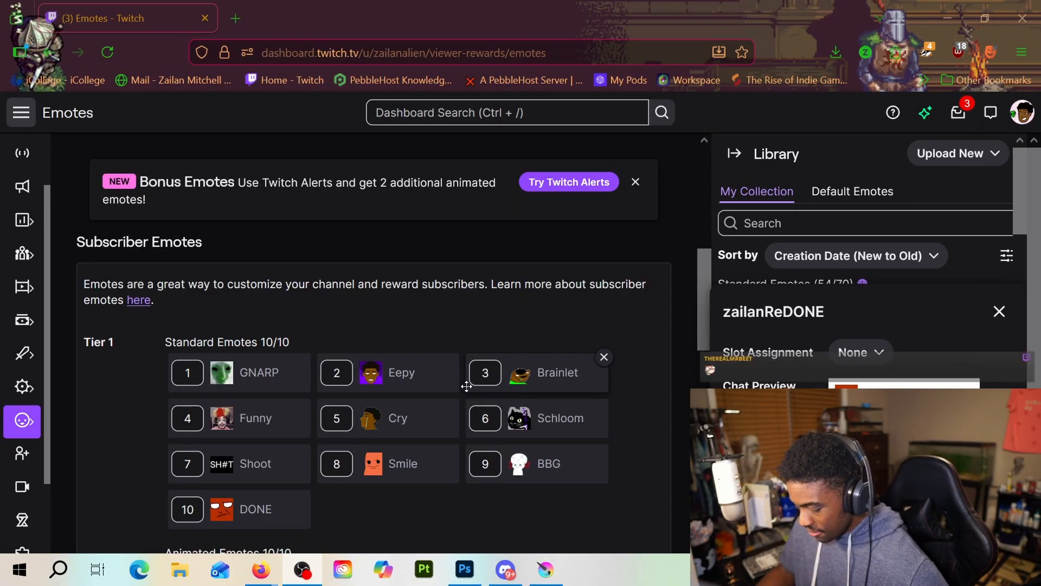
{"action": "mouse_move", "coordinate": [456, 385]}
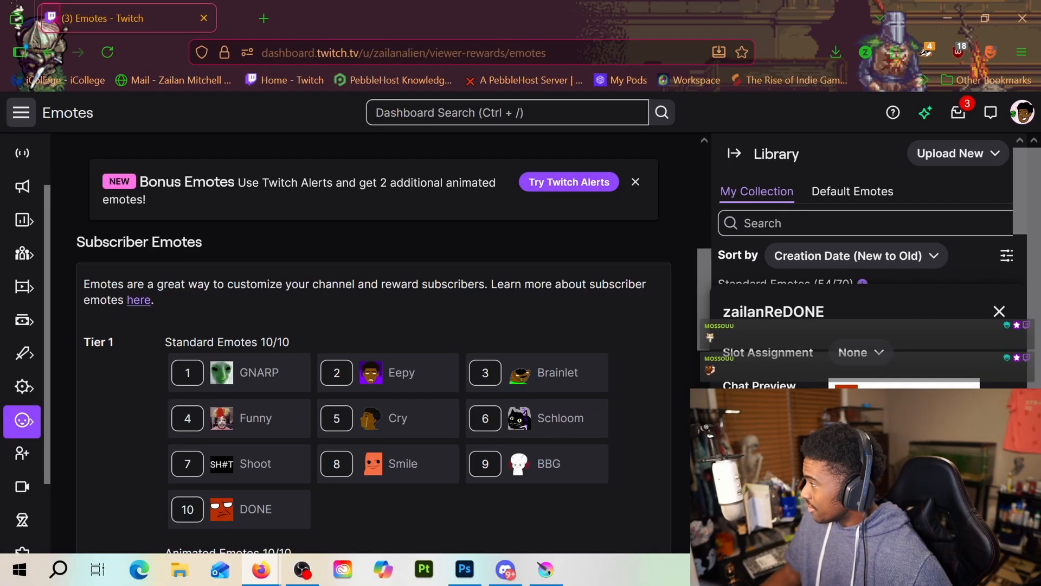
Return to Krita and close the black creature and "Real Mr. Beet" drawings without saving them
{"action": "key", "text": "alt+Tab"}
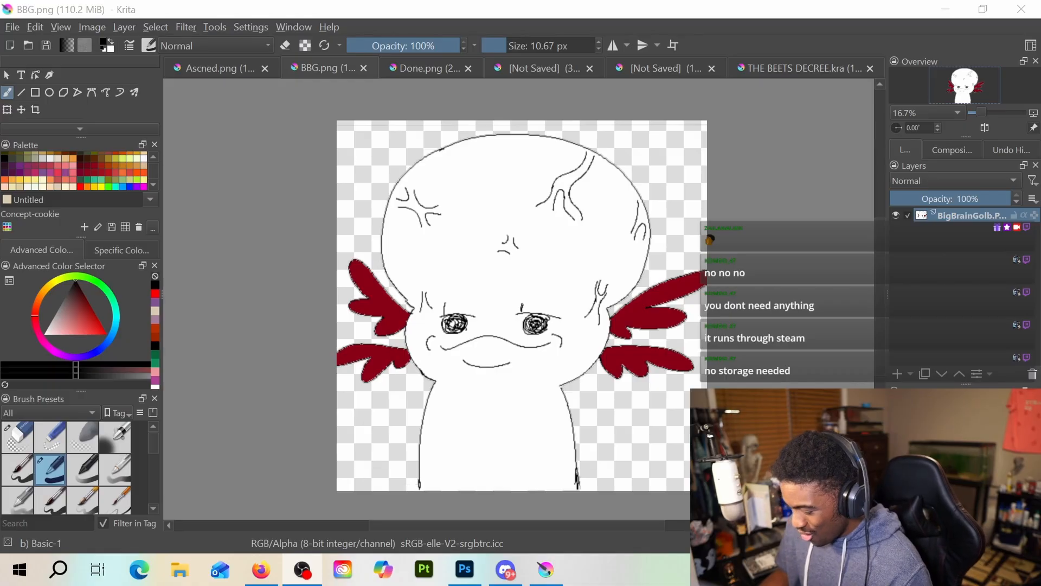
{"action": "left_click", "coordinate": [590, 69]}
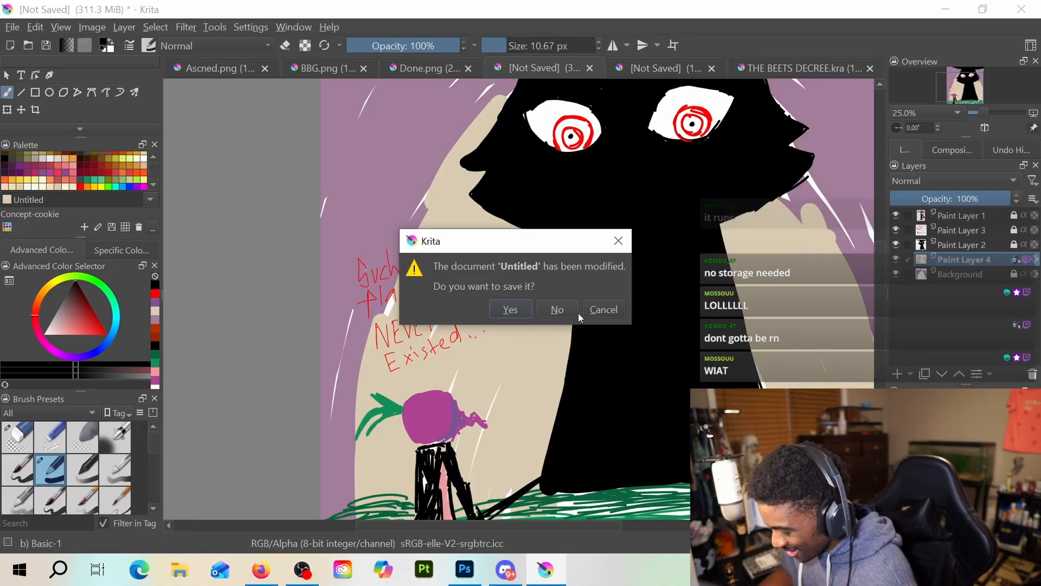
{"action": "left_click", "coordinate": [575, 311]}
{"action": "left_click", "coordinate": [641, 67]}
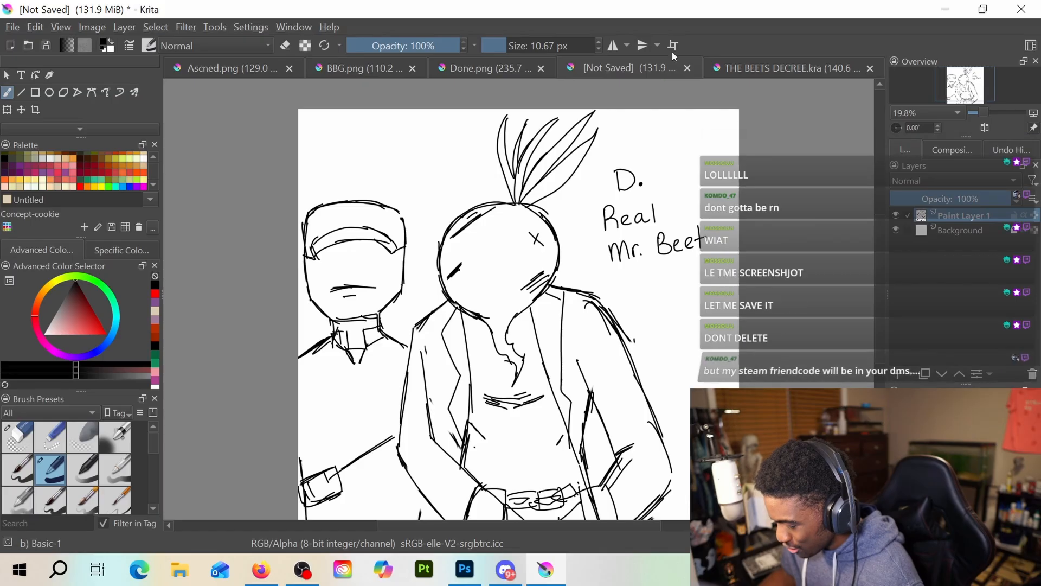
{"action": "left_click", "coordinate": [688, 68]}
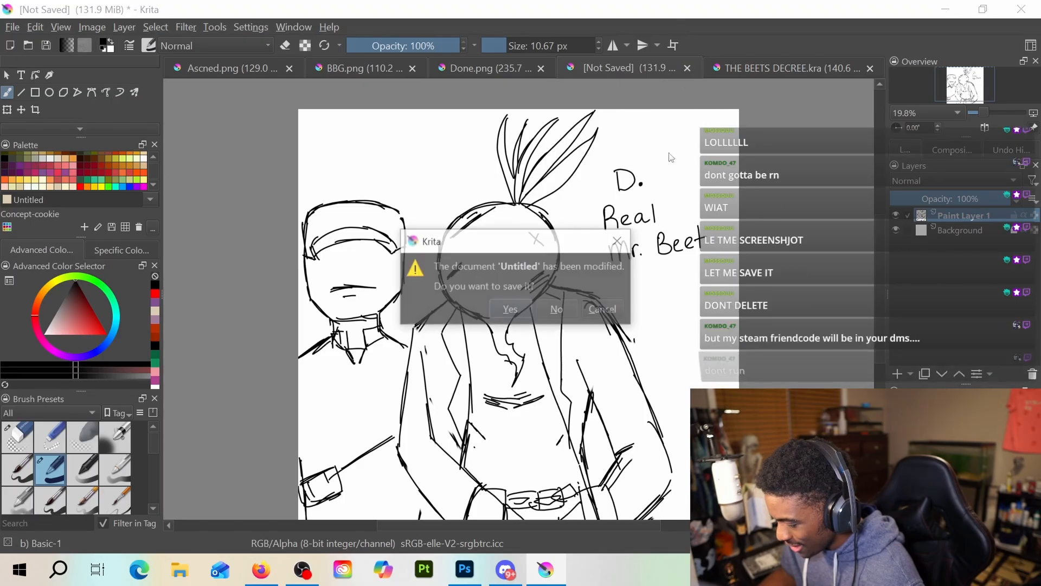
{"action": "left_click", "coordinate": [575, 309]}
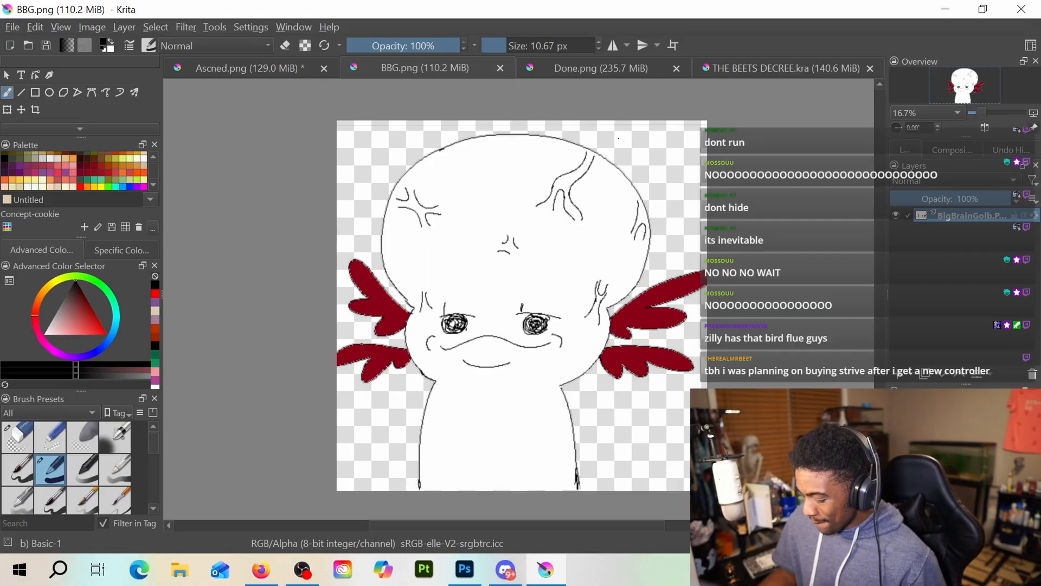
Look through the remaining open drawings and bring up Ascned.png
{"action": "left_click_drag", "start_coordinate": [515, 303], "coordinate": [501, 341]}
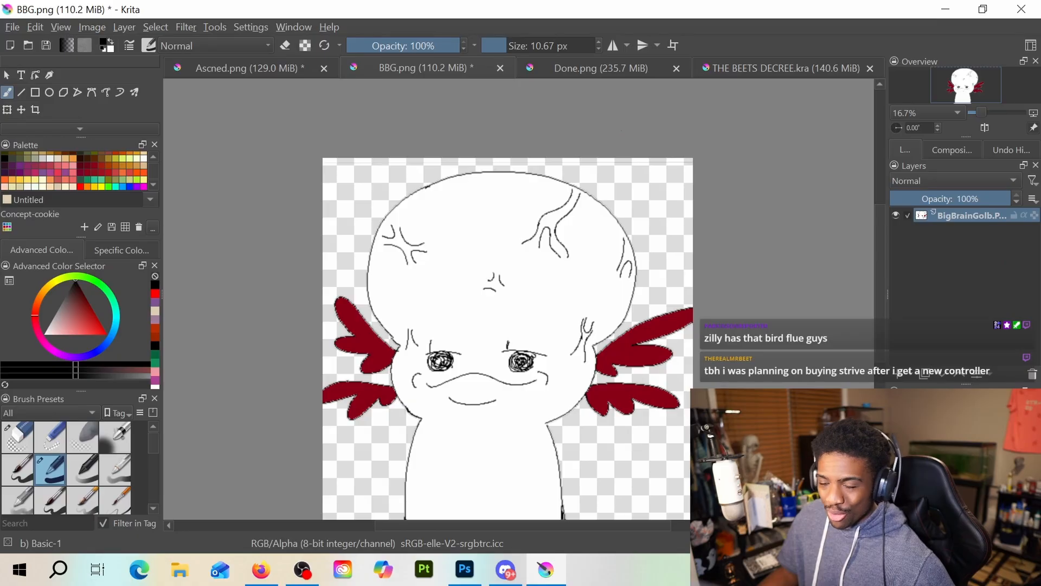
{"action": "left_click", "coordinate": [716, 67]}
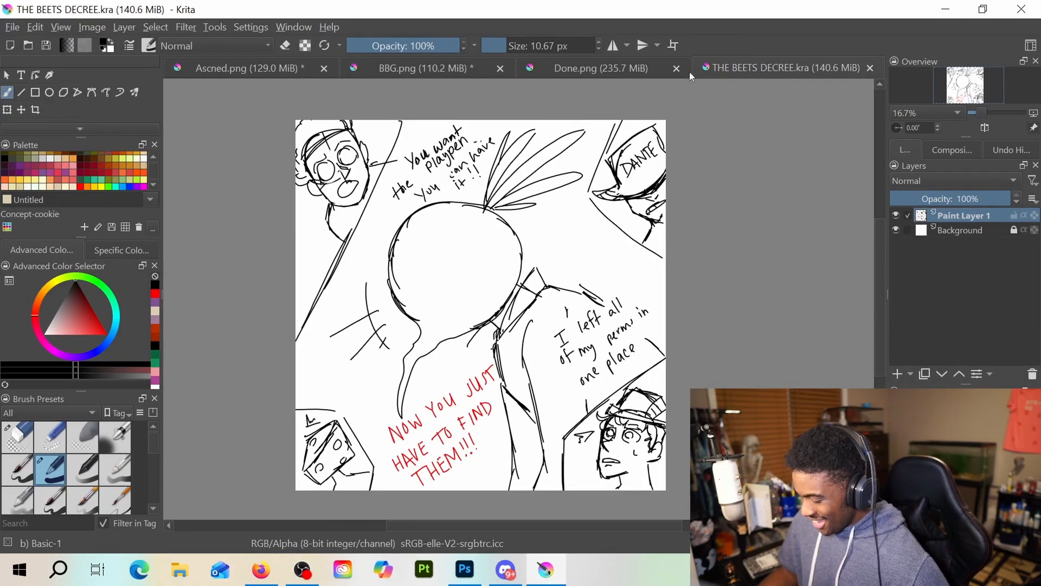
{"action": "left_click", "coordinate": [590, 66]}
{"action": "left_click", "coordinate": [443, 72]}
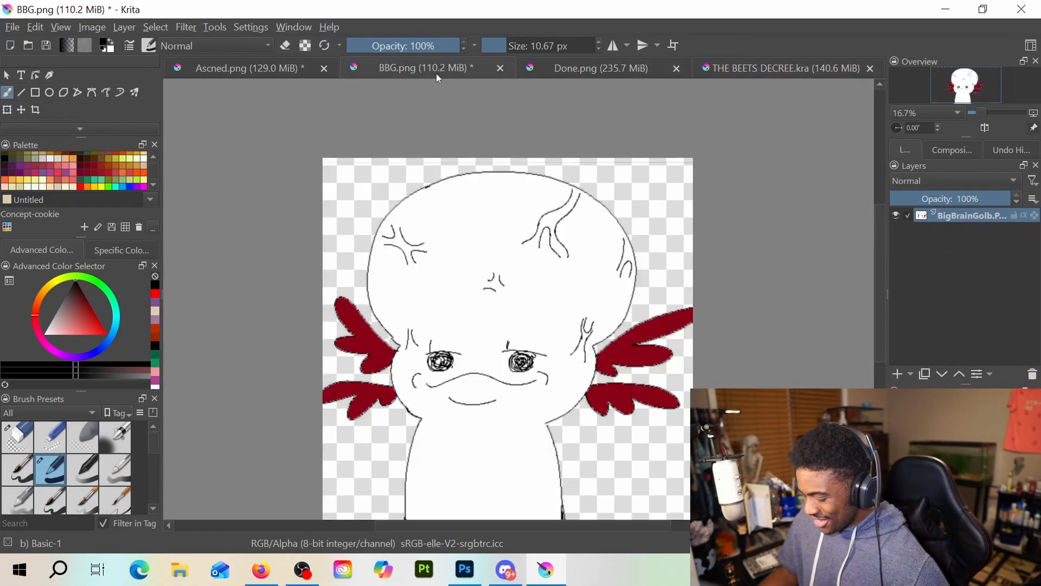
{"action": "left_click", "coordinate": [274, 70]}
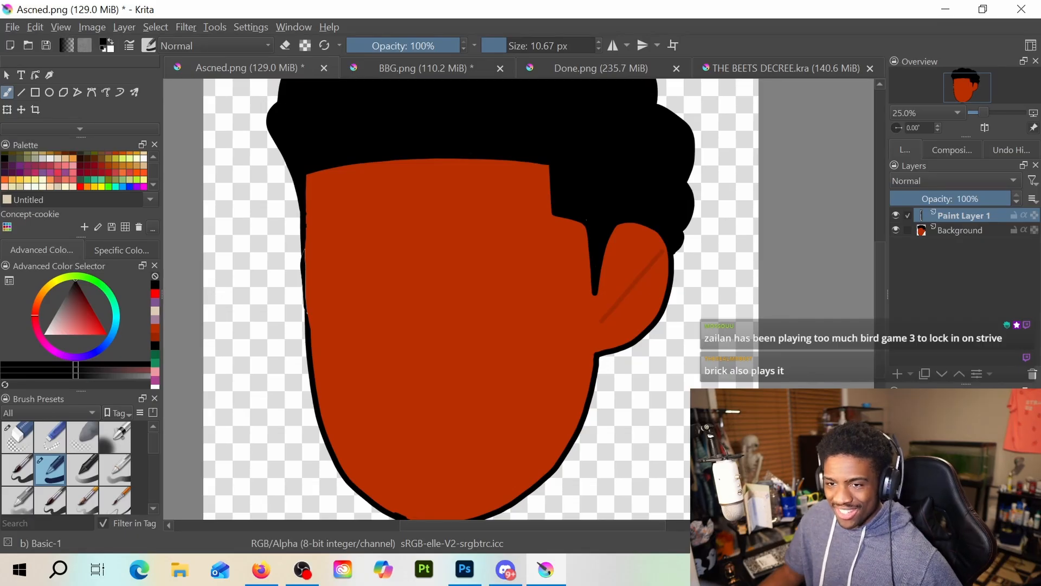
Create a new blank 4096 by 4096 pixel document at 300 pixels per inch in RGB/Alpha
{"action": "left_click", "coordinate": [12, 27]}
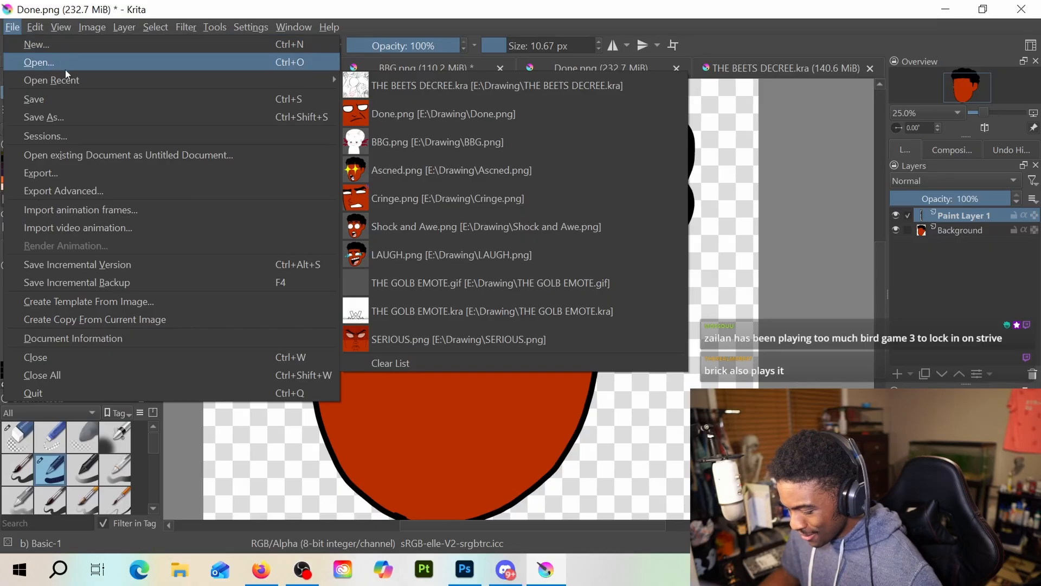
{"action": "left_click", "coordinate": [93, 48]}
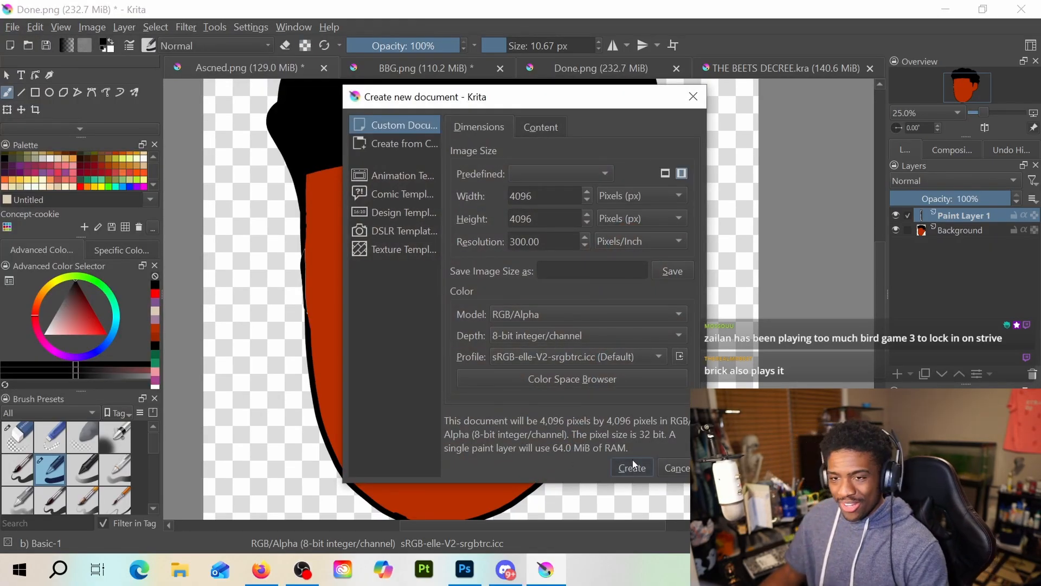
{"action": "left_click", "coordinate": [632, 465]}
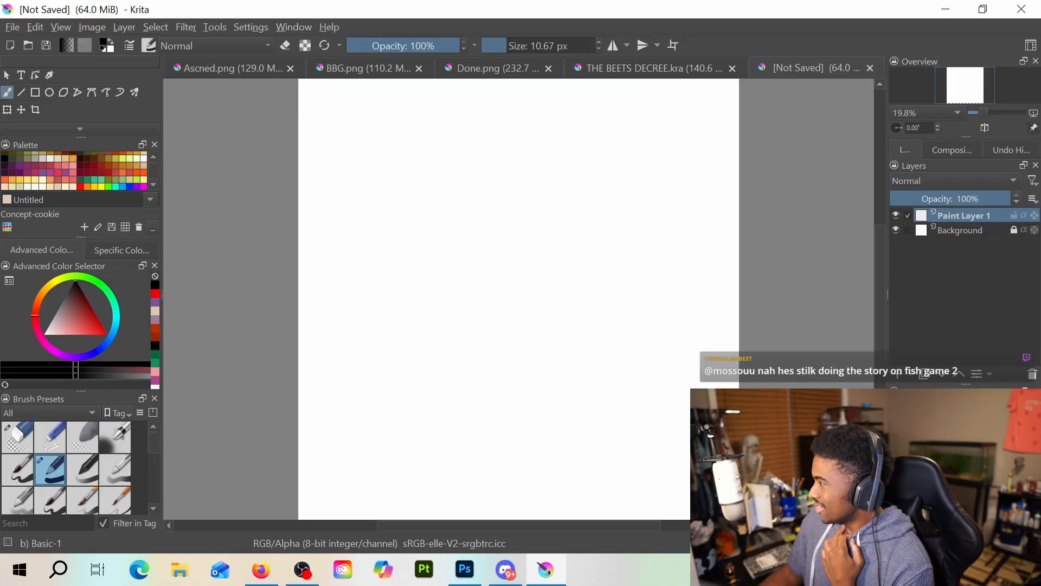
Switch to the browser, examine both panels of the Drawing 'n' Dinosaurs comic, and close its window to return to Krita
{"action": "key", "text": "alt+Tab"}
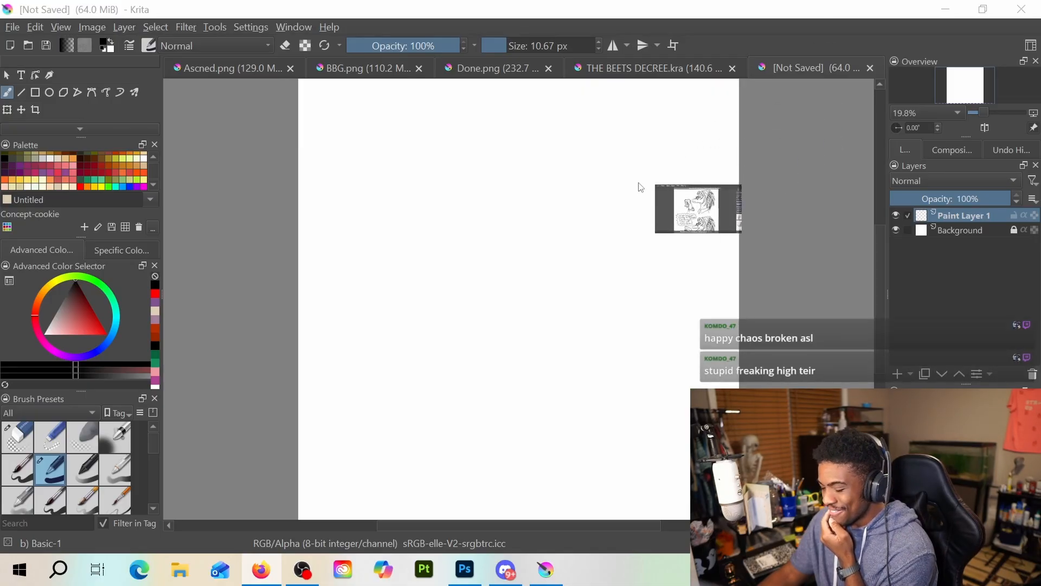
{"action": "left_click_drag", "start_coordinate": [639, 183], "coordinate": [284, 228]}
{"action": "key", "text": "alt+Tab"}
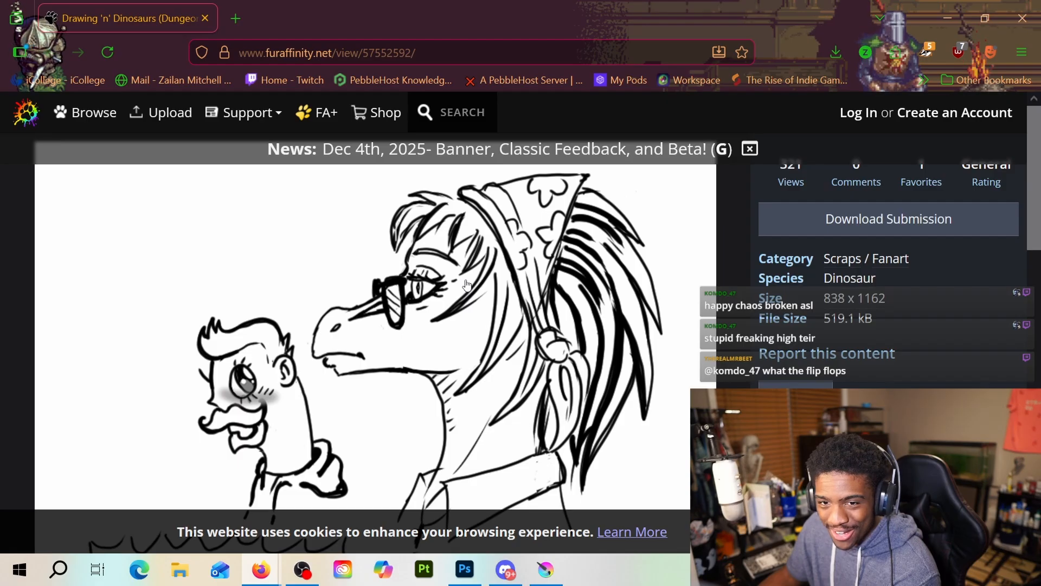
{"action": "scroll", "coordinate": [464, 287], "scroll_direction": "down", "scroll_amount": 3}
{"action": "scroll", "coordinate": [468, 284], "scroll_direction": "down", "scroll_amount": 5}
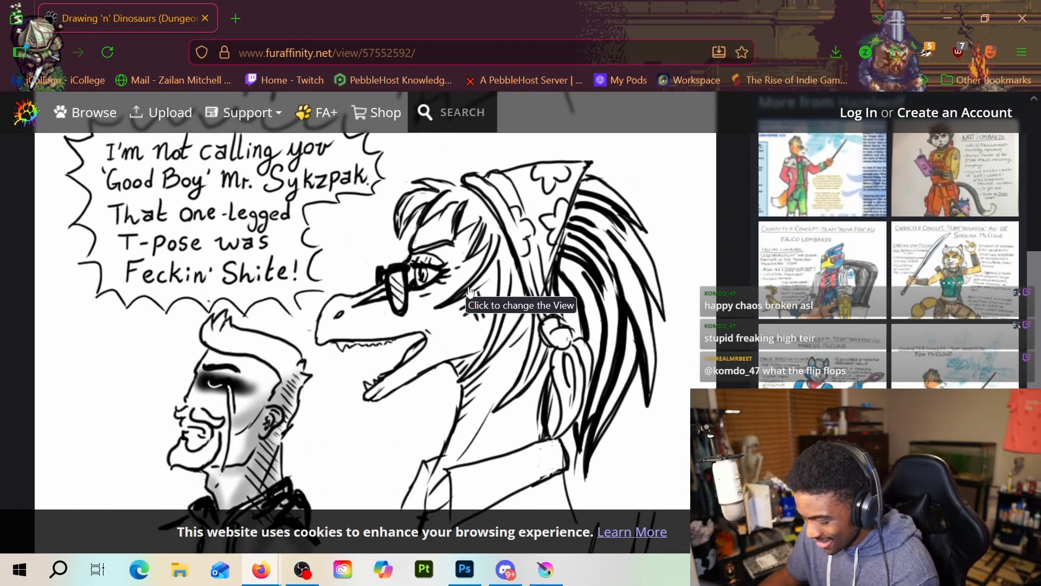
{"action": "scroll", "coordinate": [469, 290], "scroll_direction": "down", "scroll_amount": 1}
{"action": "scroll", "coordinate": [471, 297], "scroll_direction": "up", "scroll_amount": 1}
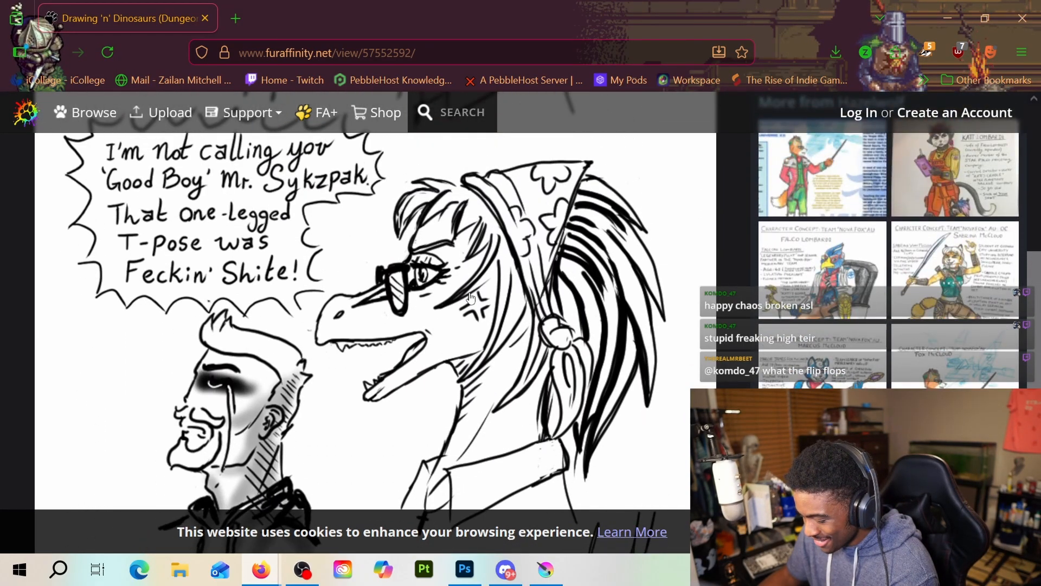
{"action": "scroll", "coordinate": [471, 297], "scroll_direction": "down", "scroll_amount": 3}
{"action": "scroll", "coordinate": [472, 299], "scroll_direction": "up", "scroll_amount": 8}
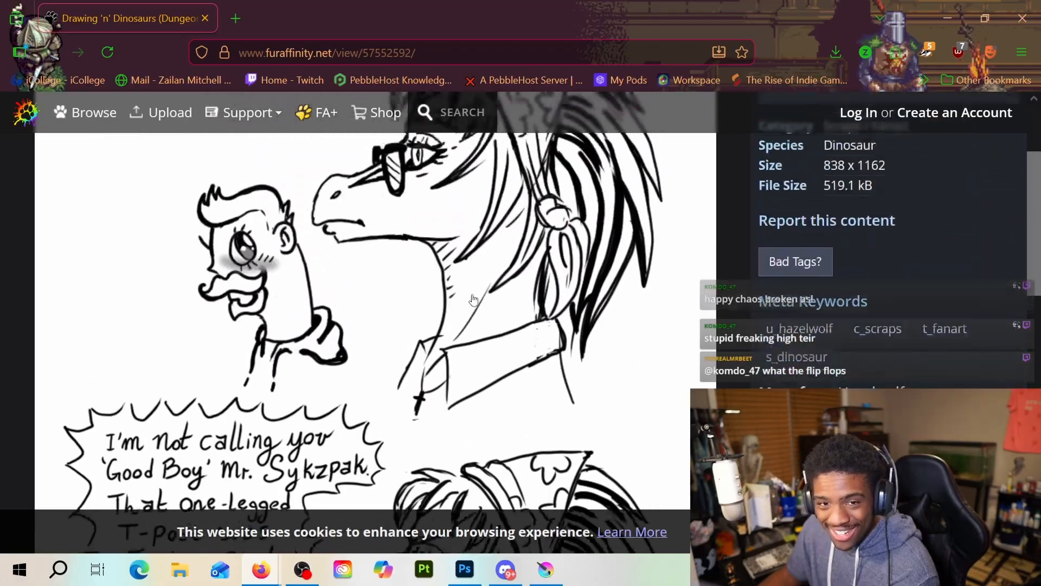
{"action": "scroll", "coordinate": [474, 299], "scroll_direction": "down", "scroll_amount": 5}
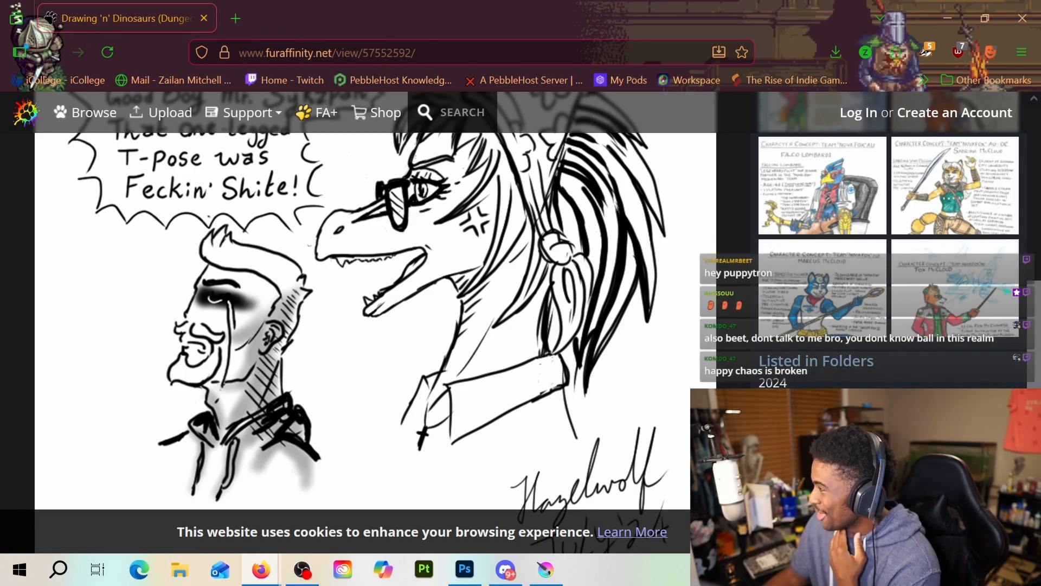
{"action": "left_click", "coordinate": [1022, 18]}
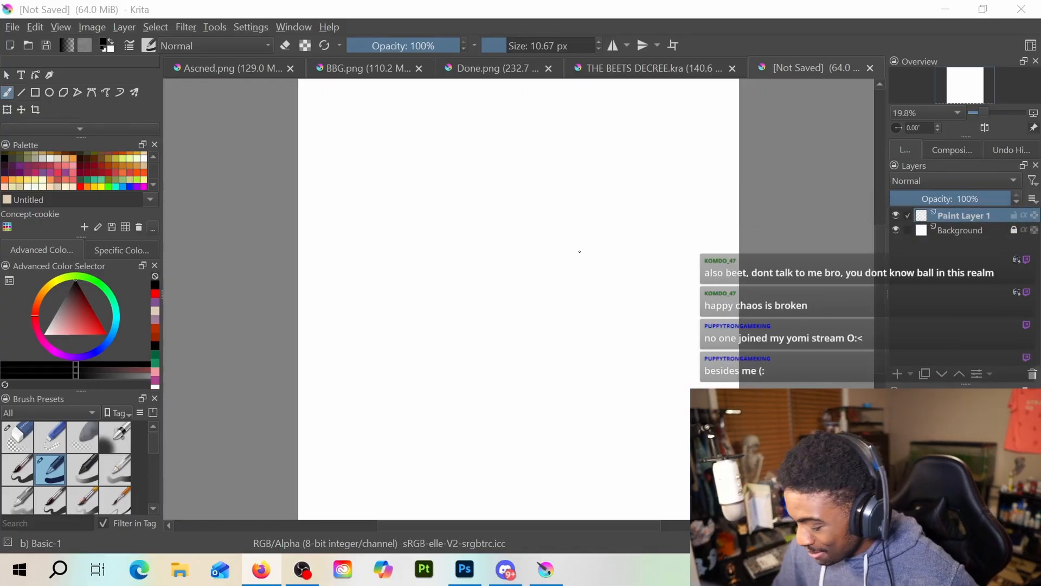
Set the brush size to about 39 px and draw the forehead and brow of a left-facing profile, erasing the misplaced stroke end
{"action": "left_click_drag", "start_coordinate": [516, 46], "coordinate": [521, 45]}
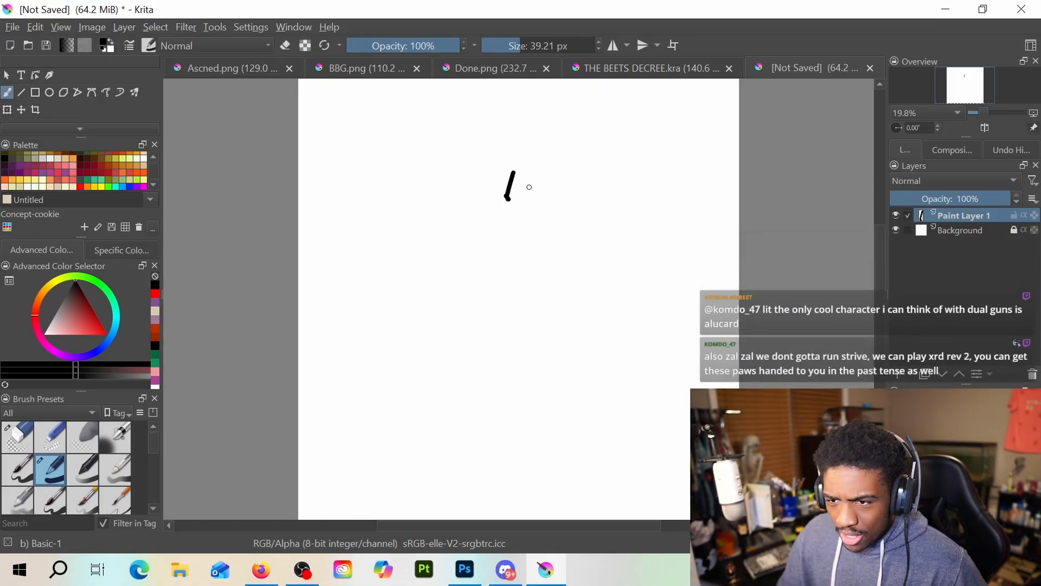
{"action": "key", "text": "e"}
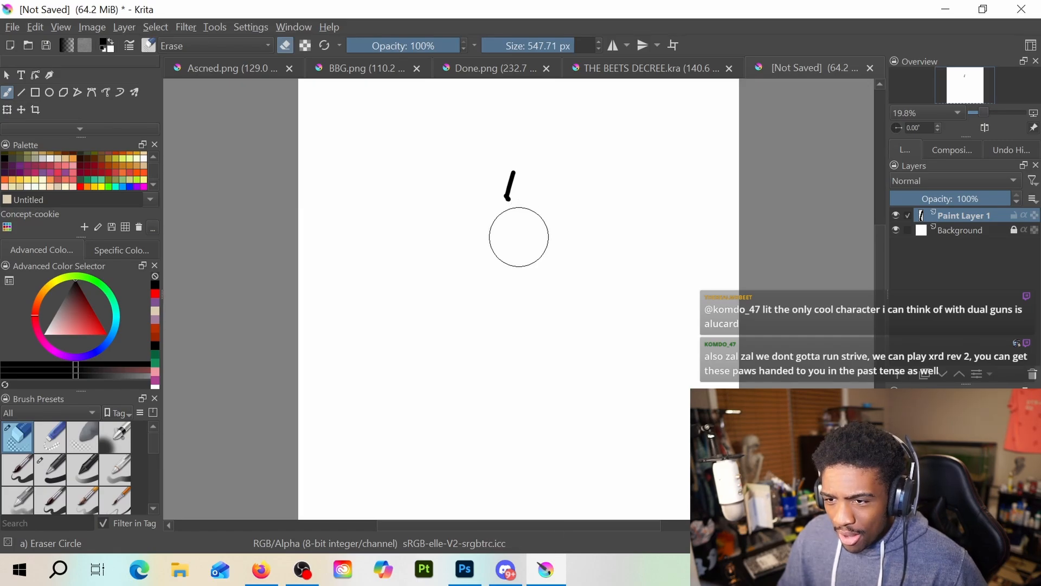
{"action": "mouse_move", "coordinate": [509, 207]}
{"action": "left_mouse_down"}
{"action": "mouse_move", "coordinate": [509, 171]}
{"action": "mouse_move", "coordinate": [493, 201]}
{"action": "left_mouse_up"}
{"action": "key", "text": "e"}
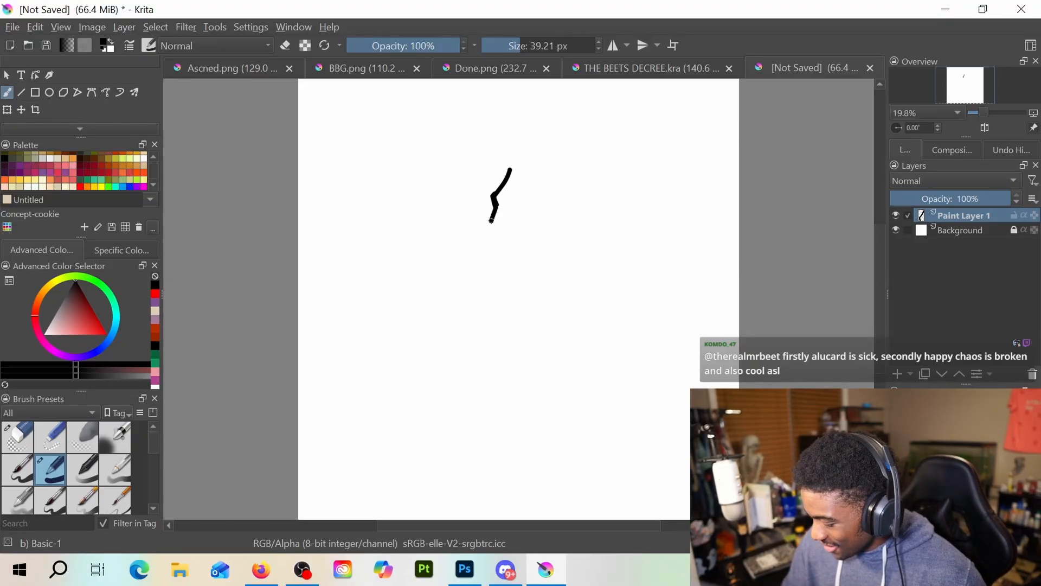
Extend the profile line from the brow into a long protruding nose and down to the upper lip, undoing unsatisfactory strokes
{"action": "mouse_move", "coordinate": [489, 225]}
{"action": "left_mouse_down"}
{"action": "mouse_move", "coordinate": [423, 260]}
{"action": "mouse_move", "coordinate": [439, 293]}
{"action": "left_mouse_up"}
{"action": "key", "text": "ctrl+z"}
{"action": "key", "text": "ctrl+z"}
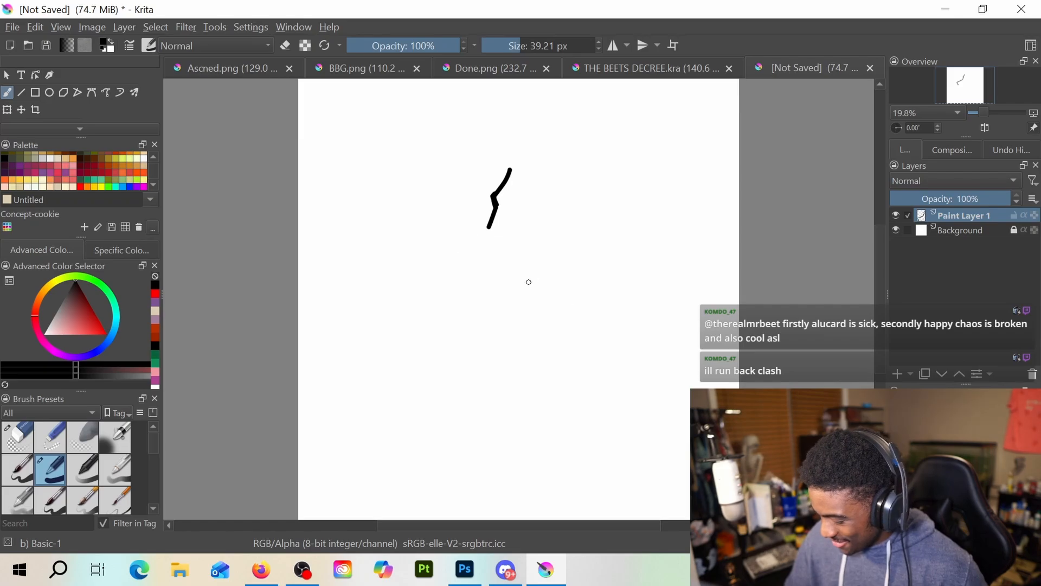
{"action": "mouse_move", "coordinate": [488, 231]}
{"action": "left_mouse_down"}
{"action": "mouse_move", "coordinate": [451, 257]}
{"action": "mouse_move", "coordinate": [420, 252]}
{"action": "left_mouse_up"}
{"action": "key", "text": "ctrl+z"}
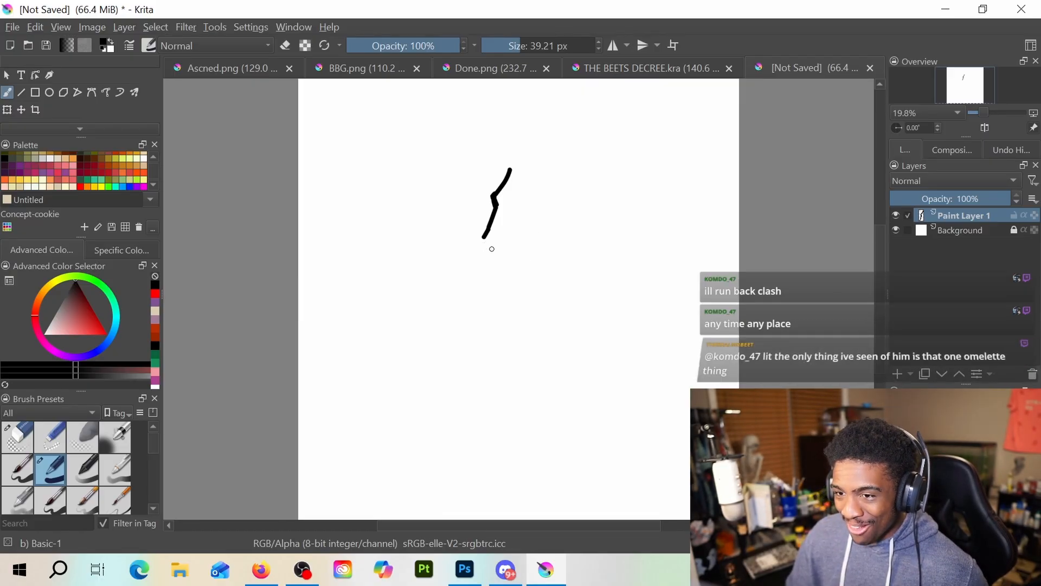
{"action": "mouse_move", "coordinate": [483, 239]}
{"action": "left_mouse_down"}
{"action": "mouse_move", "coordinate": [413, 246]}
{"action": "mouse_move", "coordinate": [410, 278]}
{"action": "left_mouse_up"}
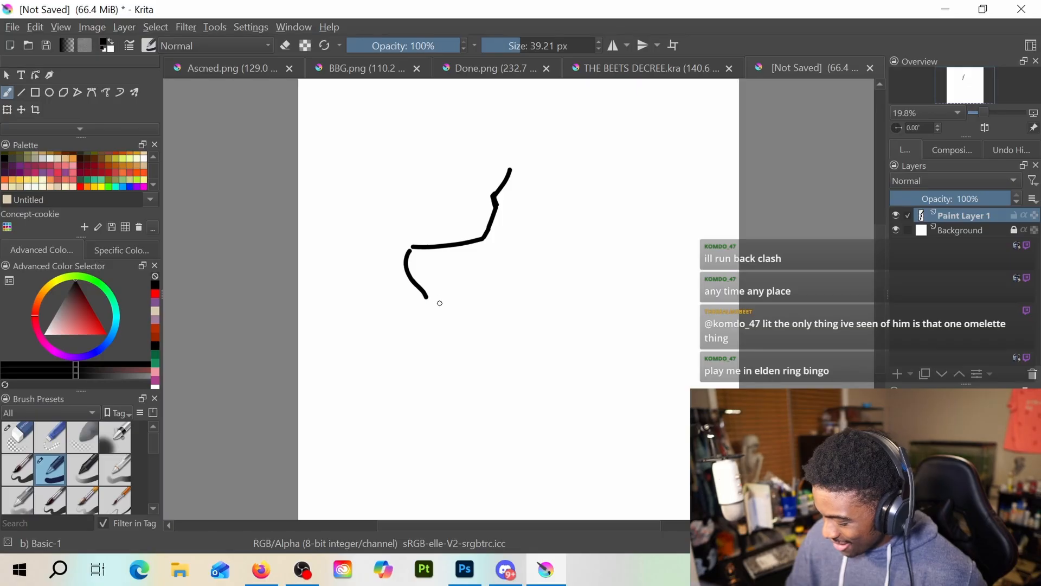
{"action": "key", "text": "ctrl+z"}
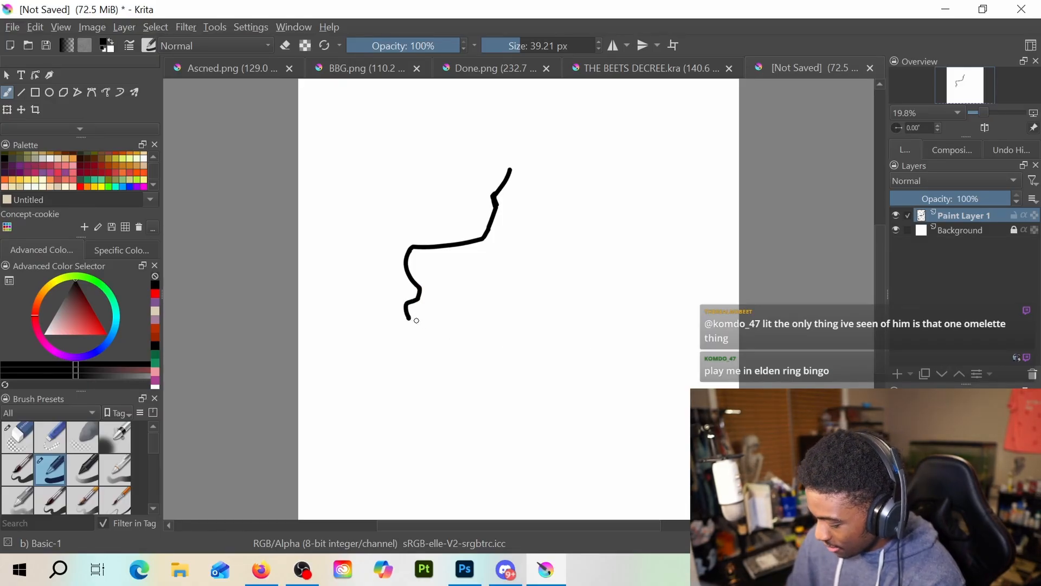
Draw the curved mouth line with a small corner crease, and outline the lower lip and large rounded chin
{"action": "mouse_move", "coordinate": [422, 320]}
{"action": "left_mouse_down"}
{"action": "mouse_move", "coordinate": [482, 354]}
{"action": "mouse_move", "coordinate": [476, 371]}
{"action": "mouse_move", "coordinate": [486, 370]}
{"action": "left_mouse_up"}
{"action": "mouse_move", "coordinate": [407, 324]}
{"action": "left_mouse_down"}
{"action": "mouse_move", "coordinate": [377, 392]}
{"action": "mouse_move", "coordinate": [372, 440]}
{"action": "mouse_move", "coordinate": [397, 468]}
{"action": "mouse_move", "coordinate": [427, 473]}
{"action": "left_mouse_up"}
{"action": "key", "text": "ctrl+z"}
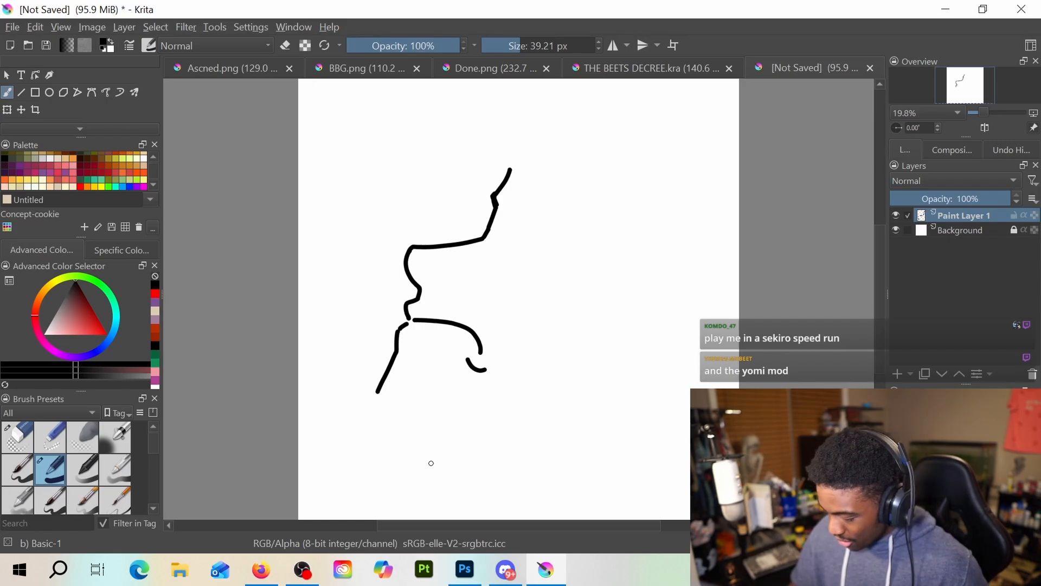
{"action": "mouse_move", "coordinate": [378, 391]}
{"action": "left_mouse_down"}
{"action": "mouse_move", "coordinate": [369, 432]}
{"action": "mouse_move", "coordinate": [379, 451]}
{"action": "mouse_move", "coordinate": [432, 464]}
{"action": "left_mouse_up"}
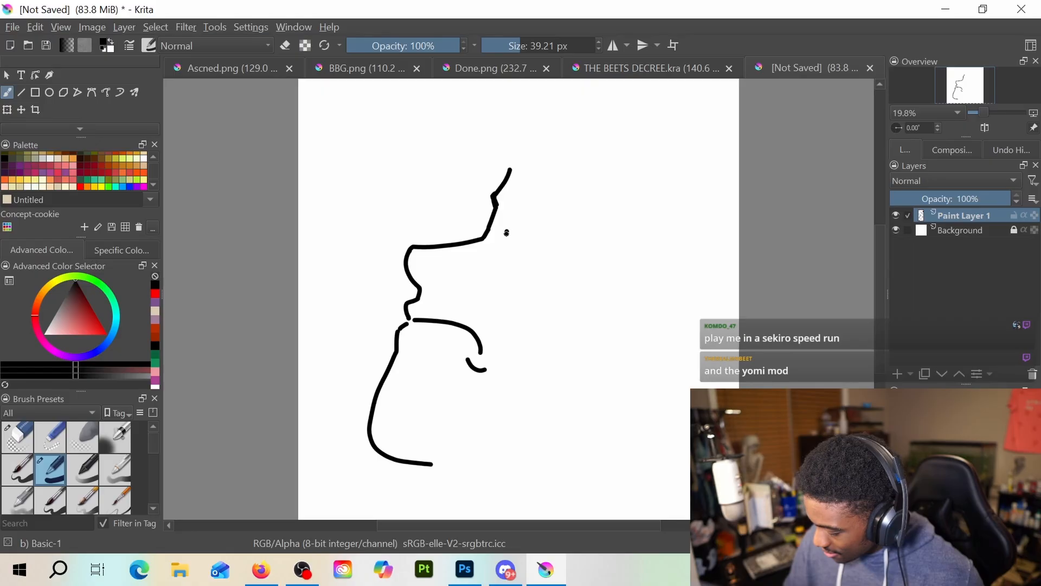
{"action": "mouse_move", "coordinate": [507, 233]}
{"action": "left_mouse_down"}
{"action": "mouse_move", "coordinate": [529, 267]}
{"action": "mouse_move", "coordinate": [561, 255]}
{"action": "left_mouse_up"}
{"action": "left_click", "coordinate": [645, 264]}
{"action": "key", "text": "ctrl+z"}
{"action": "key", "text": "ctrl+z"}
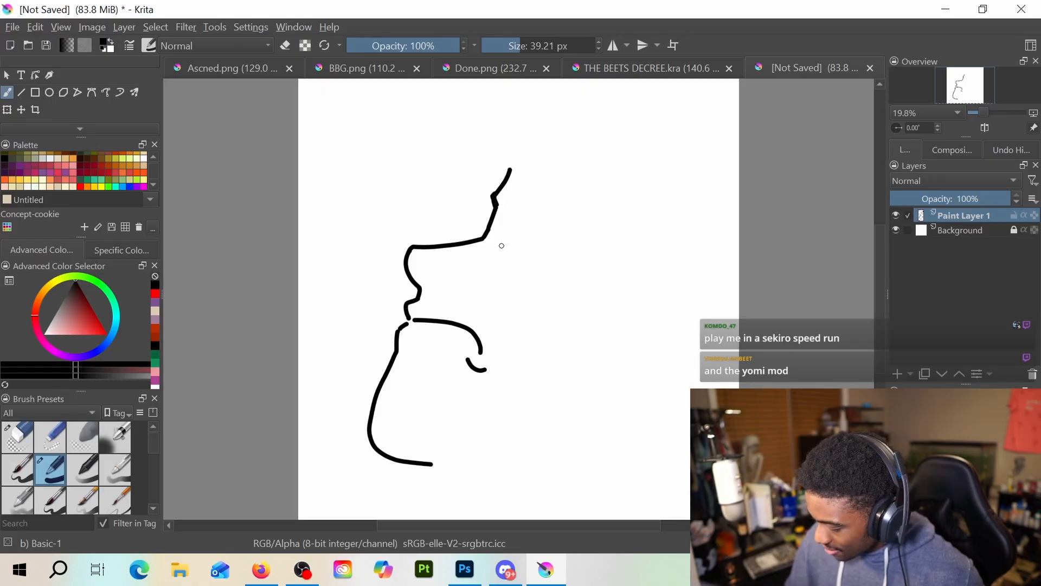
{"action": "mouse_move", "coordinate": [567, 233]}
{"action": "left_mouse_down"}
{"action": "mouse_move", "coordinate": [558, 219]}
{"action": "mouse_move", "coordinate": [502, 211]}
{"action": "left_mouse_up"}
{"action": "key", "text": "ctrl+z"}
{"action": "key", "text": "ctrl+z"}
{"action": "key", "text": "ctrl+z"}
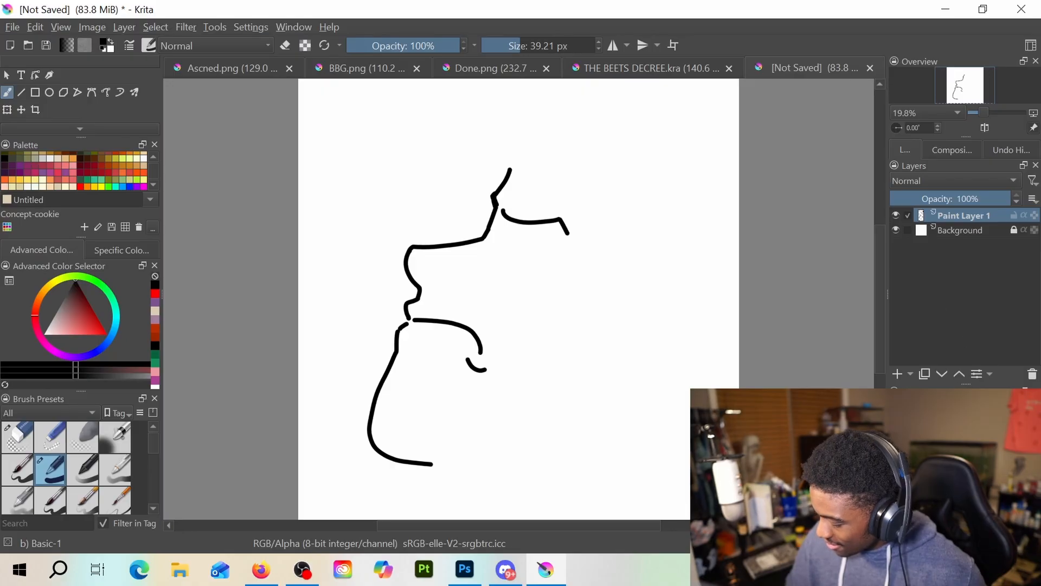
Add a new paint layer and draw the curved lower outline of the eye beside the brow, undoing rejected strokes
{"action": "left_click", "coordinate": [900, 378]}
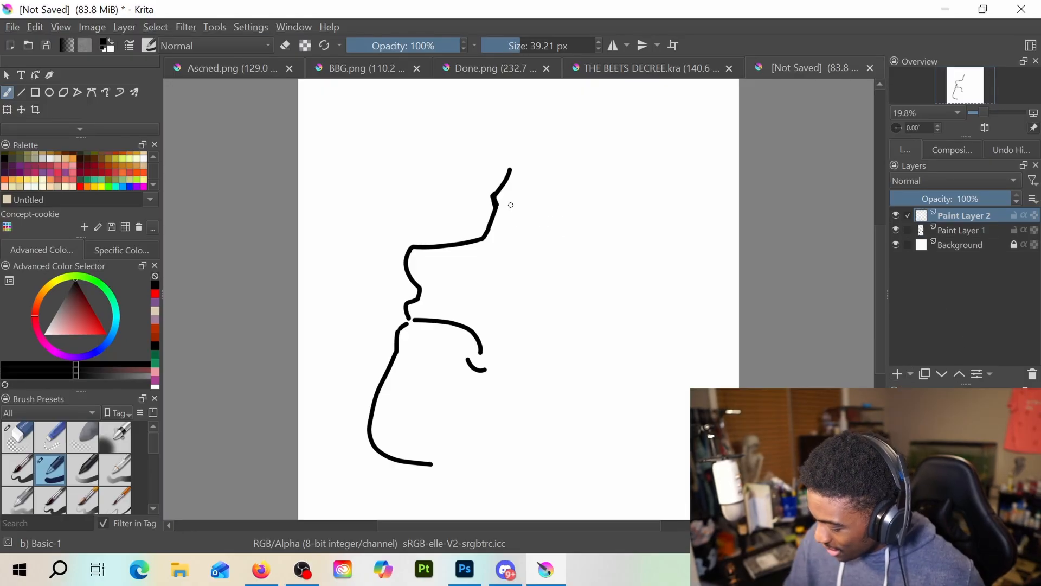
{"action": "mouse_move", "coordinate": [558, 215]}
{"action": "left_mouse_down"}
{"action": "mouse_move", "coordinate": [510, 195]}
{"action": "mouse_move", "coordinate": [575, 198]}
{"action": "mouse_move", "coordinate": [586, 227]}
{"action": "left_mouse_up"}
{"action": "key", "text": "ctrl+z"}
{"action": "key", "text": "ctrl+z"}
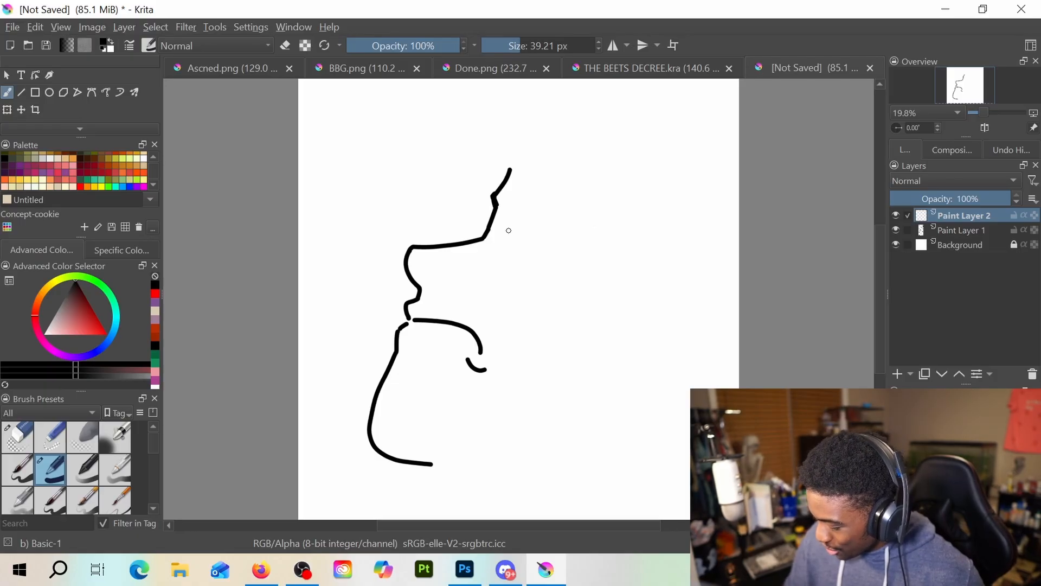
{"action": "mouse_move", "coordinate": [506, 228]}
{"action": "left_mouse_down"}
{"action": "mouse_move", "coordinate": [534, 257]}
{"action": "mouse_move", "coordinate": [498, 244]}
{"action": "mouse_move", "coordinate": [516, 259]}
{"action": "mouse_move", "coordinate": [548, 250]}
{"action": "left_mouse_up"}
{"action": "key", "text": "ctrl+z"}
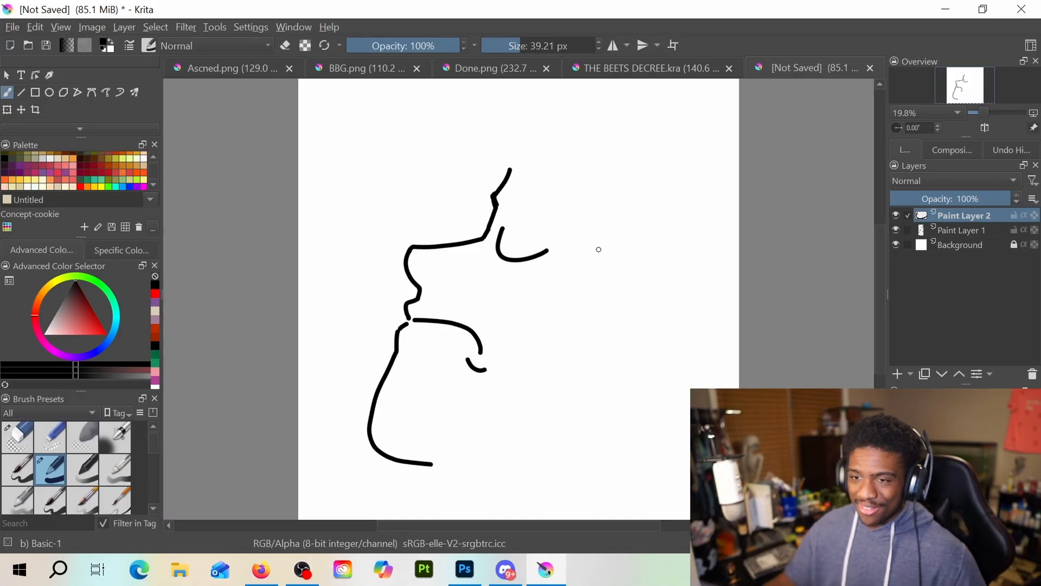
Add another paint layer and draw a thick, closed eyebrow outline arching above the eye, undoing the rejected versions
{"action": "scroll", "coordinate": [556, 301], "scroll_direction": "down", "scroll_amount": 1}
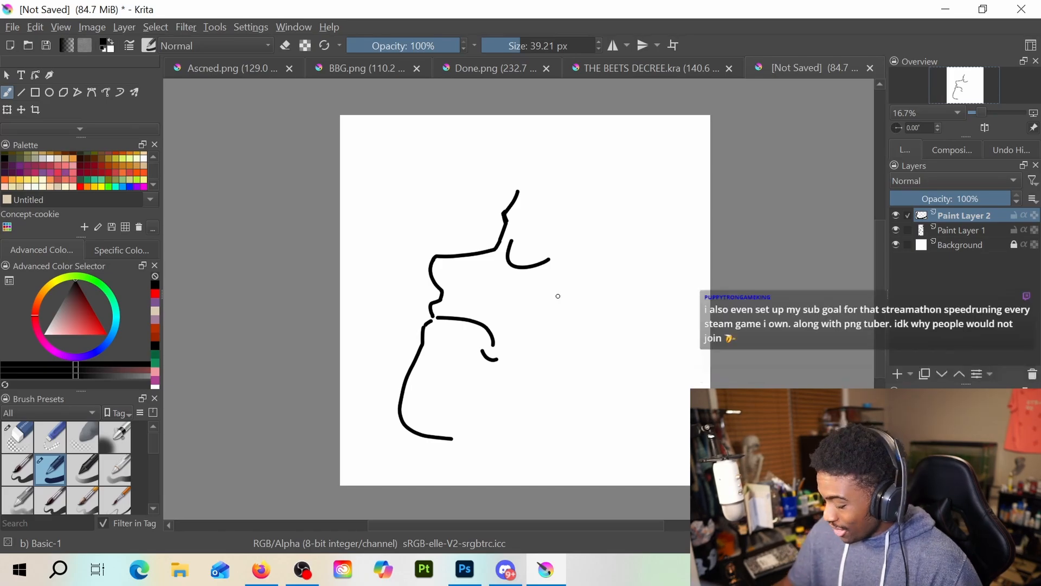
{"action": "left_click", "coordinate": [897, 373]}
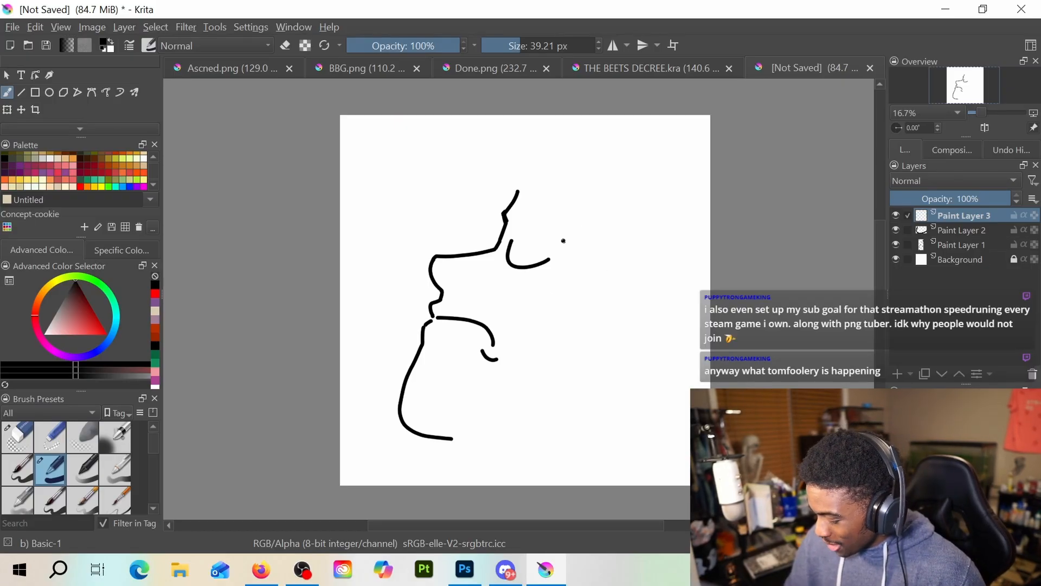
{"action": "mouse_move", "coordinate": [563, 241]}
{"action": "left_mouse_down"}
{"action": "mouse_move", "coordinate": [513, 212]}
{"action": "mouse_move", "coordinate": [562, 219]}
{"action": "mouse_move", "coordinate": [571, 245]}
{"action": "left_mouse_up"}
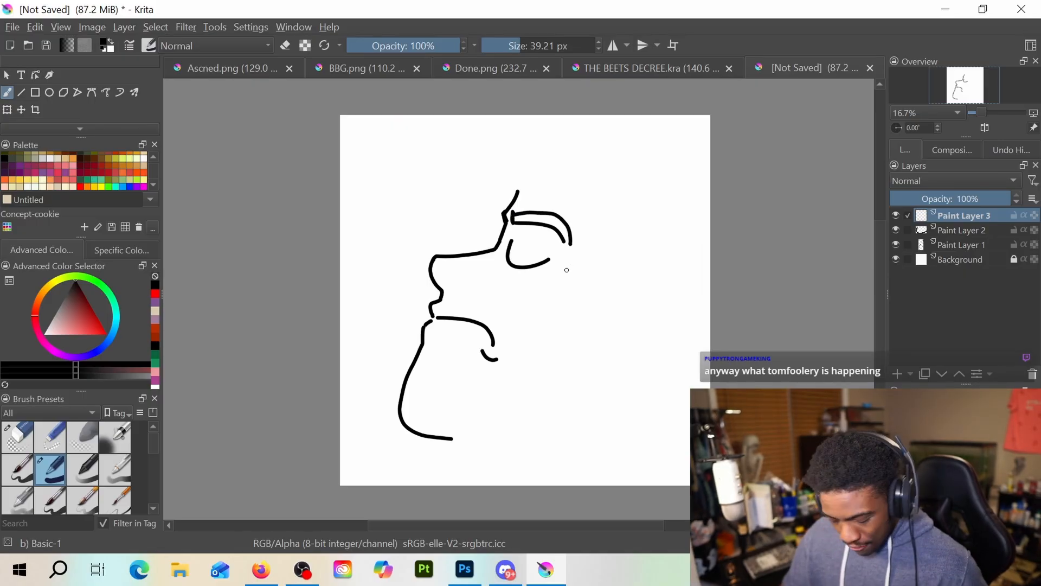
{"action": "key", "text": "ctrl+z"}
{"action": "key", "text": "ctrl+z"}
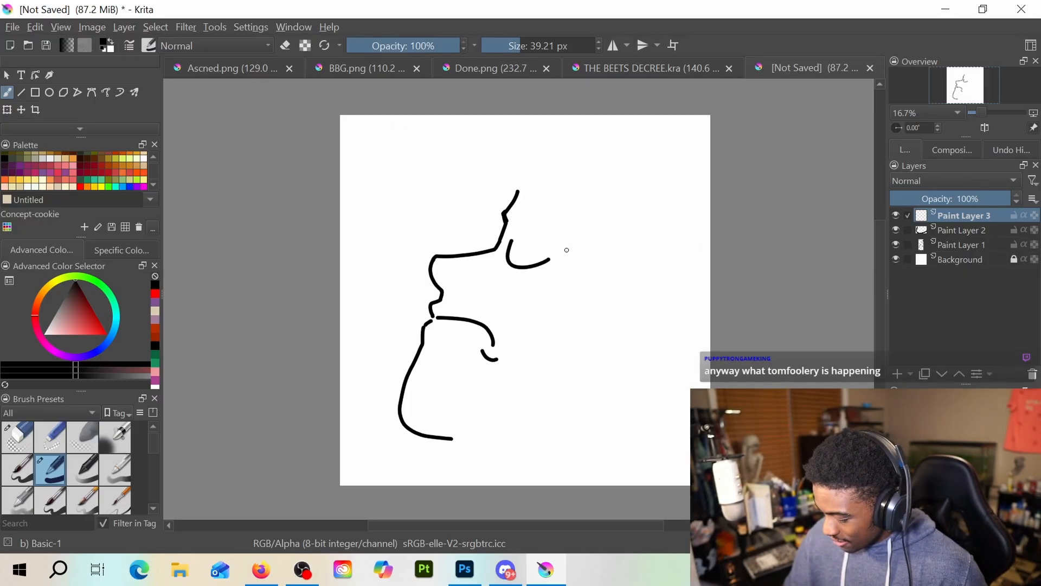
{"action": "mouse_move", "coordinate": [567, 246]}
{"action": "left_mouse_down"}
{"action": "mouse_move", "coordinate": [515, 218]}
{"action": "mouse_move", "coordinate": [519, 208]}
{"action": "mouse_move", "coordinate": [561, 224]}
{"action": "left_mouse_up"}
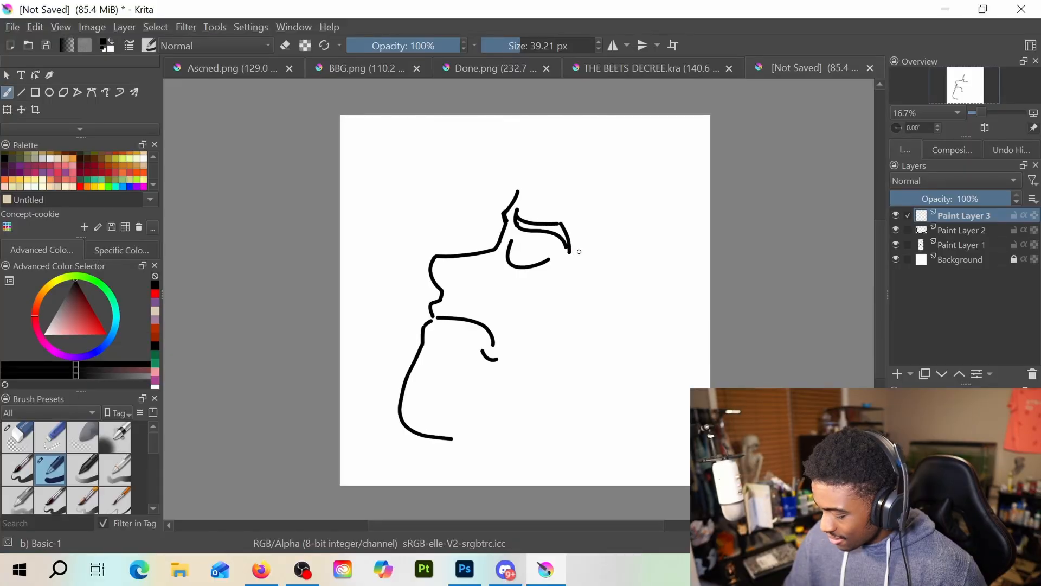
{"action": "key", "text": "ctrl+z"}
{"action": "mouse_move", "coordinate": [516, 210]}
{"action": "left_mouse_down"}
{"action": "mouse_move", "coordinate": [552, 222]}
{"action": "mouse_move", "coordinate": [577, 248]}
{"action": "left_mouse_up"}
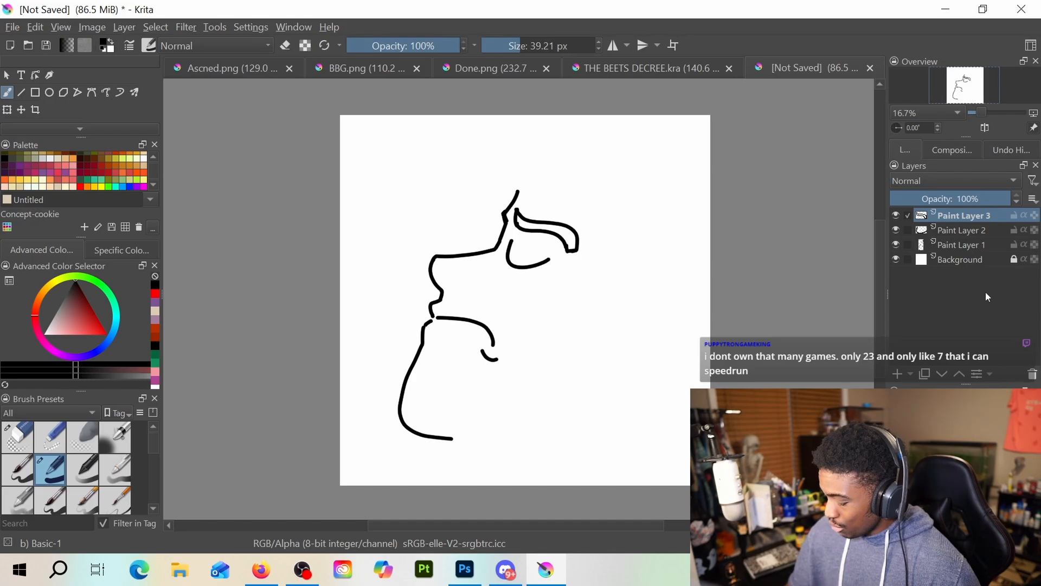
Add a fourth paint layer, and erase the rounded lower chin curve from Paint Layer 1
{"action": "left_click", "coordinate": [898, 374]}
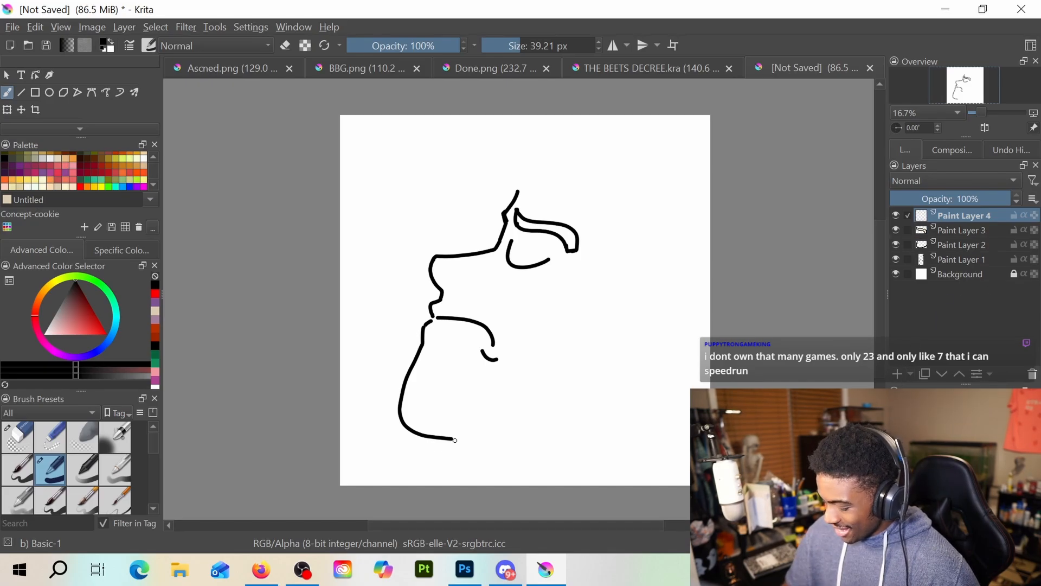
{"action": "key", "text": "e"}
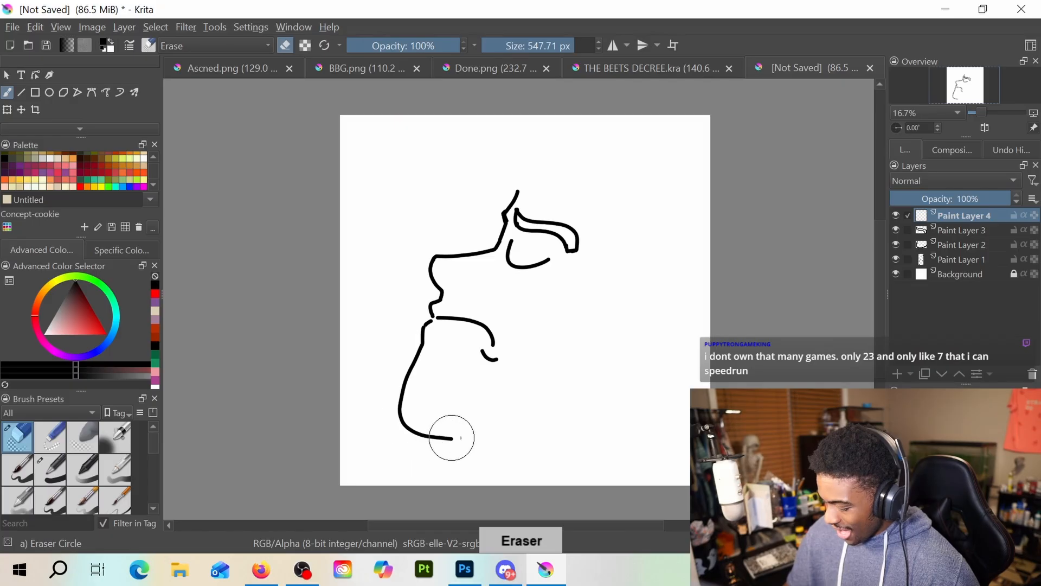
{"action": "left_click", "coordinate": [966, 232]}
{"action": "left_click", "coordinate": [971, 245]}
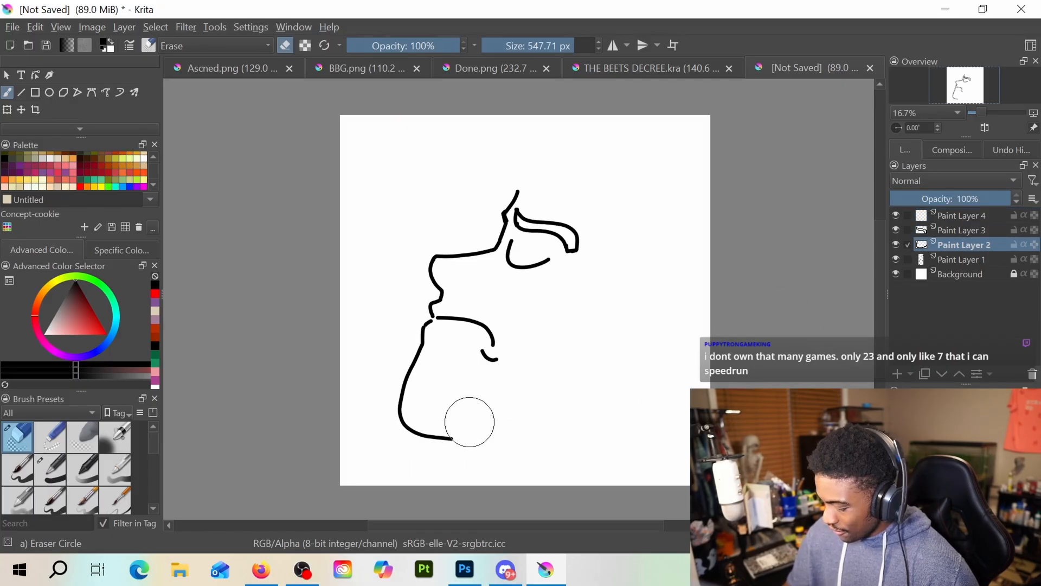
{"action": "left_click", "coordinate": [965, 259]}
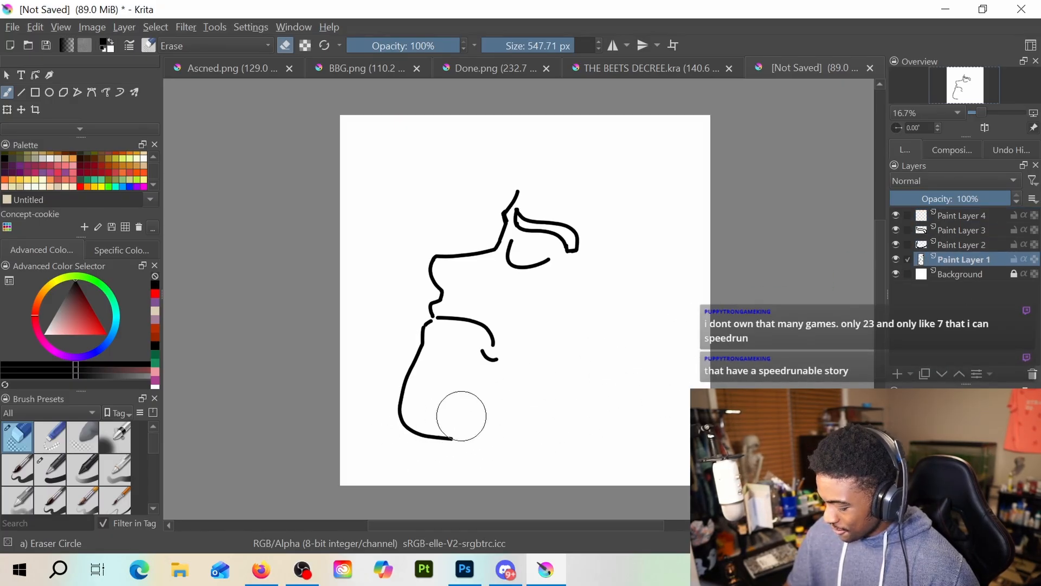
{"action": "mouse_move", "coordinate": [459, 414]}
{"action": "left_mouse_down"}
{"action": "mouse_move", "coordinate": [404, 430]}
{"action": "mouse_move", "coordinate": [453, 438]}
{"action": "mouse_move", "coordinate": [395, 426]}
{"action": "mouse_move", "coordinate": [404, 401]}
{"action": "left_mouse_up"}
{"action": "left_click", "coordinate": [962, 215]}
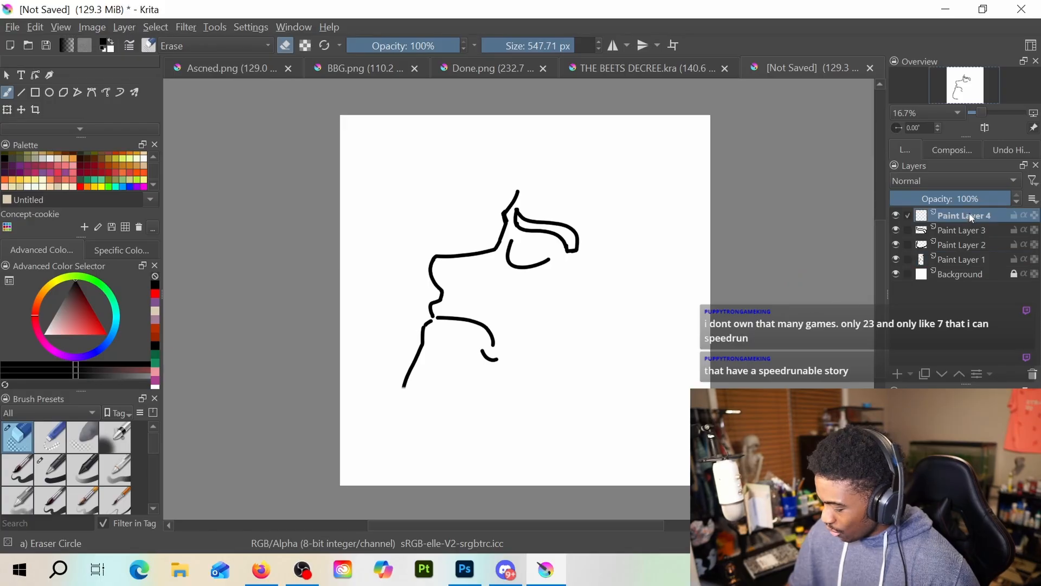
Redraw the rounded chin curve and jaw underside on Paint Layer 1, extending it into the front neck line at the canvas edge
{"action": "key", "text": "e"}
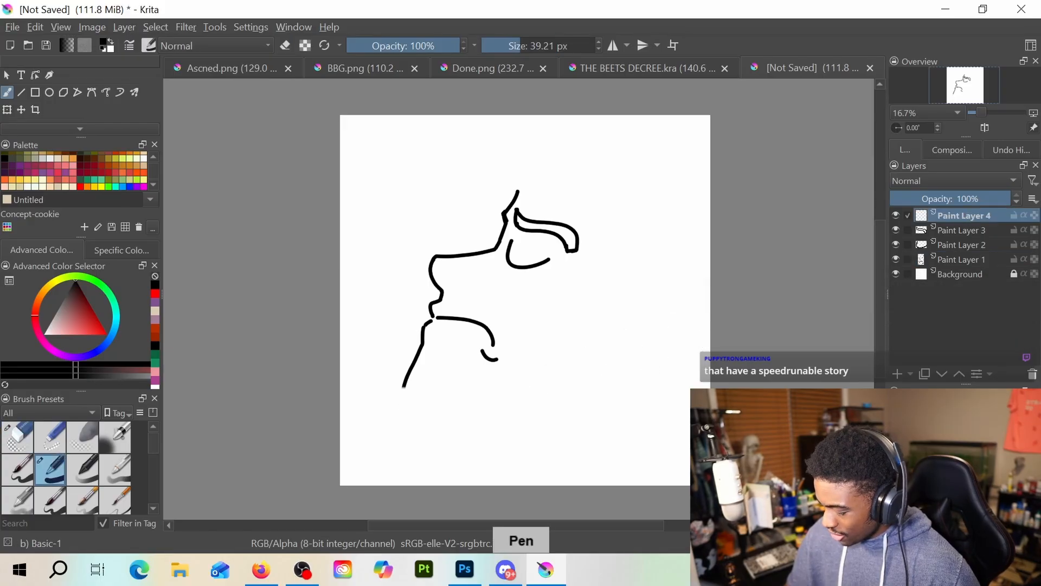
{"action": "left_click", "coordinate": [961, 262]}
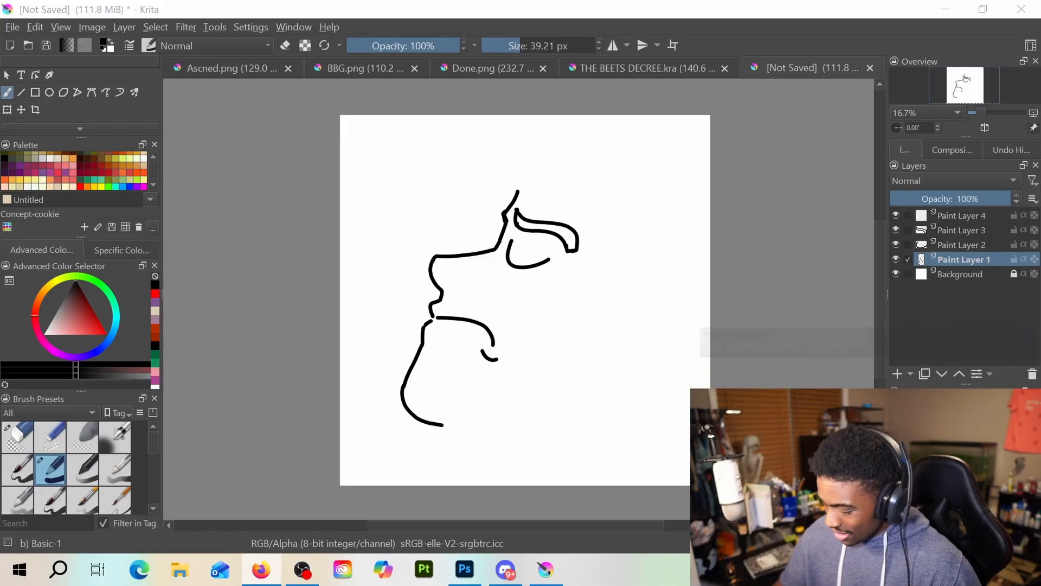
{"action": "left_click_drag", "start_coordinate": [446, 423], "coordinate": [465, 427]}
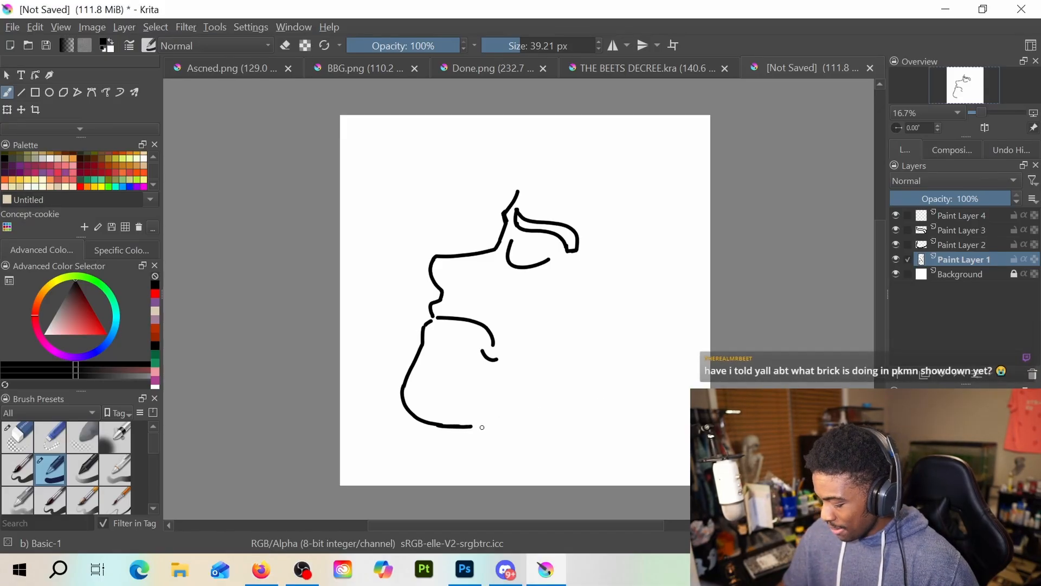
{"action": "left_click_drag", "start_coordinate": [471, 426], "coordinate": [482, 461]}
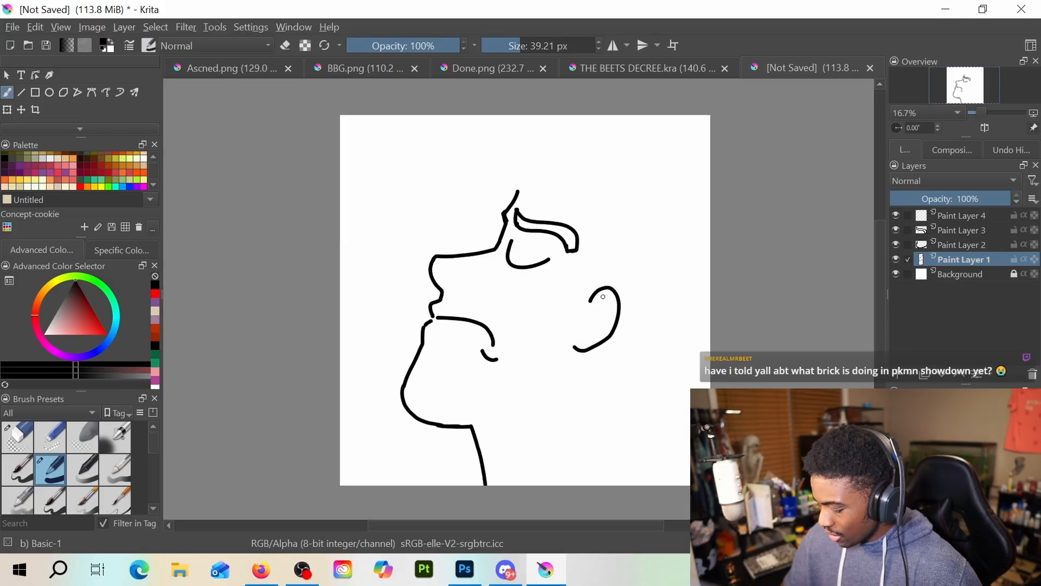
Try out an ear outline with a sideburn behind the face and a longer forehead line, and remove these strokes
{"action": "key", "text": "e"}
{"action": "mouse_move", "coordinate": [607, 293]}
{"action": "left_mouse_down"}
{"action": "mouse_move", "coordinate": [601, 319]}
{"action": "mouse_move", "coordinate": [629, 315]}
{"action": "mouse_move", "coordinate": [609, 352]}
{"action": "mouse_move", "coordinate": [581, 356]}
{"action": "left_mouse_up"}
{"action": "key", "text": "e"}
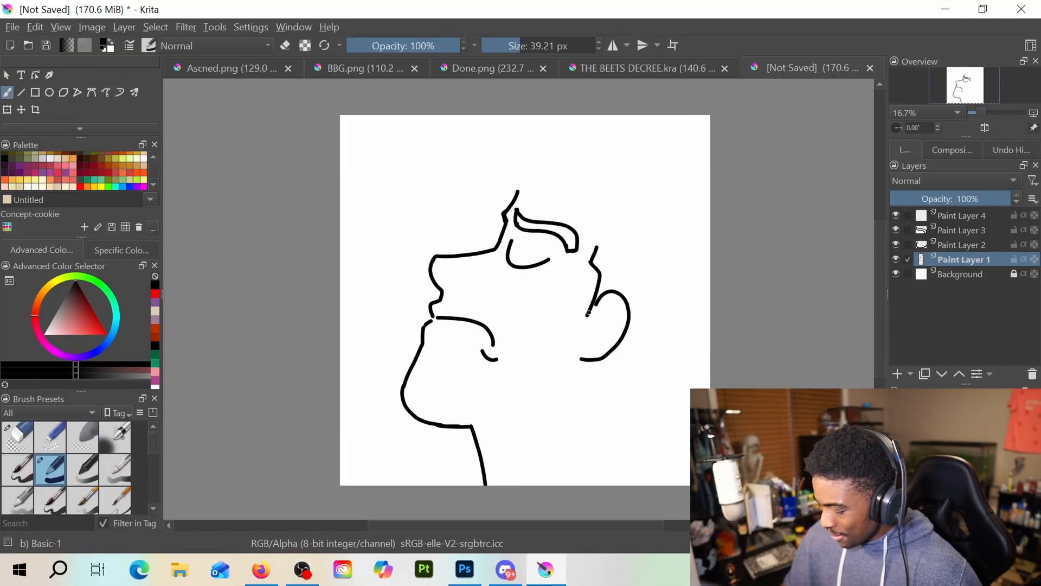
{"action": "key", "text": "e"}
{"action": "mouse_move", "coordinate": [616, 295]}
{"action": "left_mouse_down"}
{"action": "mouse_move", "coordinate": [581, 366]}
{"action": "mouse_move", "coordinate": [621, 286]}
{"action": "mouse_move", "coordinate": [610, 286]}
{"action": "mouse_move", "coordinate": [609, 258]}
{"action": "left_mouse_up"}
{"action": "key", "text": "e"}
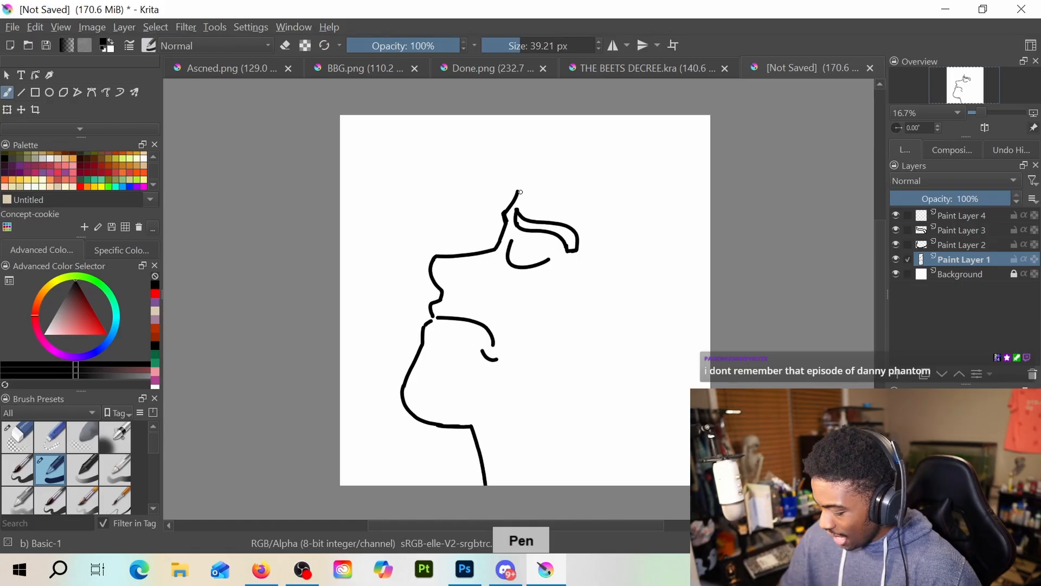
{"action": "left_click_drag", "start_coordinate": [519, 189], "coordinate": [519, 187]}
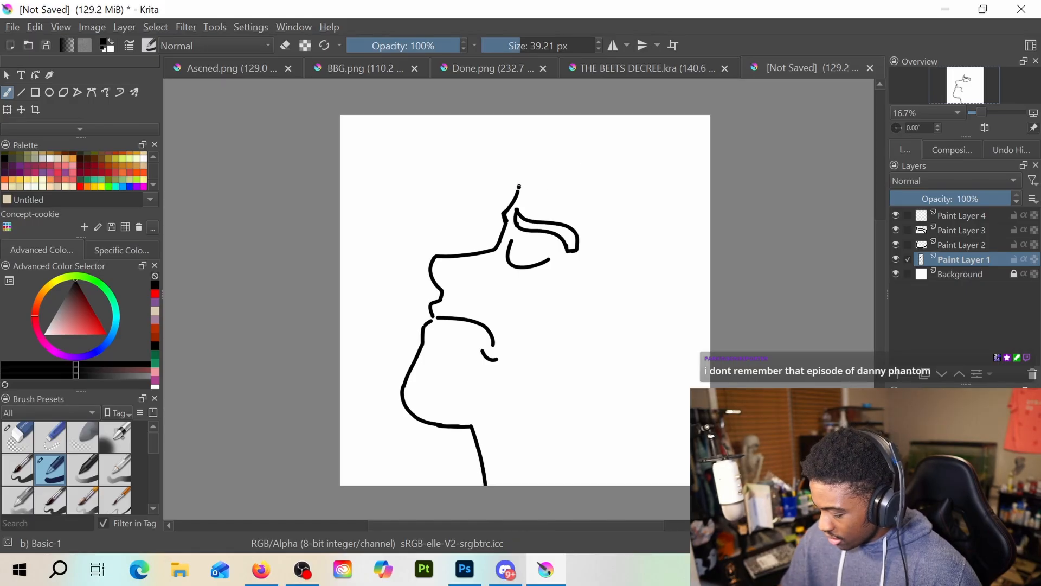
{"action": "left_click", "coordinate": [550, 210], "text": "ctrl"}
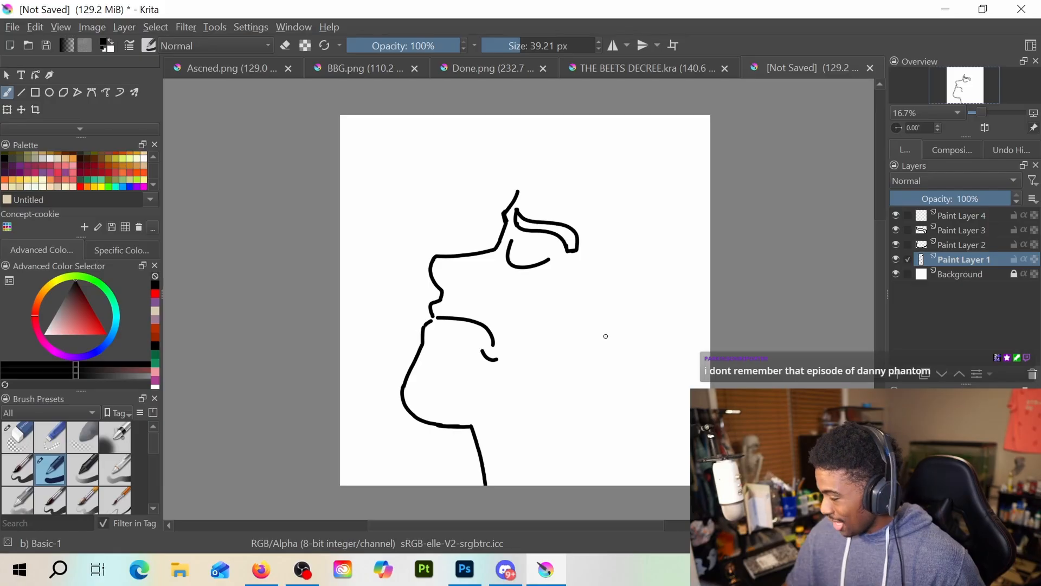
Draw the angled sideburn line and the rounded ear outline behind the eye on Paint Layer 1
{"action": "left_click_drag", "start_coordinate": [631, 279], "coordinate": [558, 305]}
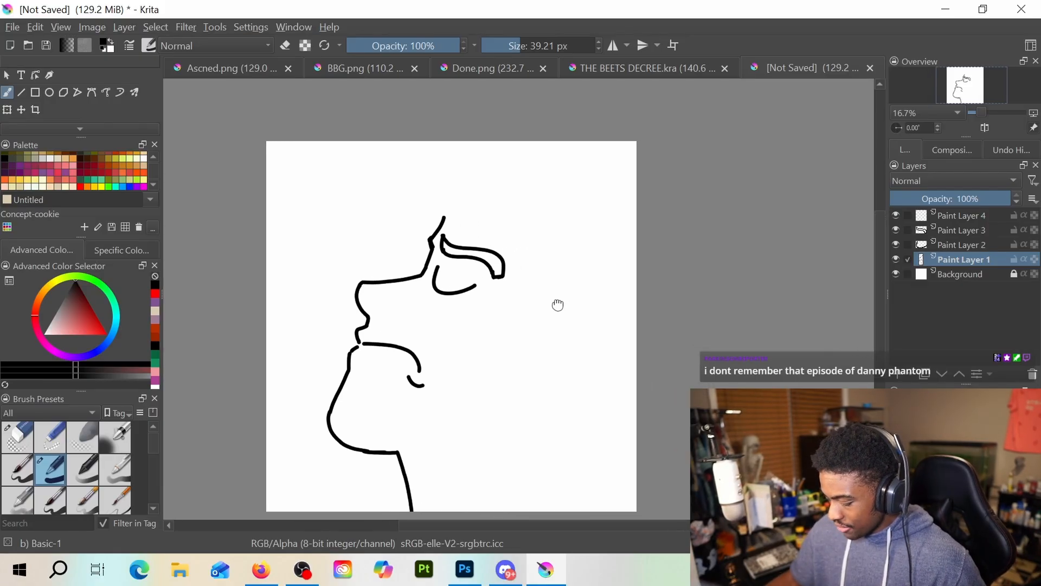
{"action": "scroll", "coordinate": [555, 300], "scroll_direction": "up", "scroll_amount": 1}
{"action": "scroll", "coordinate": [574, 284], "scroll_direction": "down", "scroll_amount": 1}
{"action": "scroll", "coordinate": [586, 289], "scroll_direction": "up", "scroll_amount": 1}
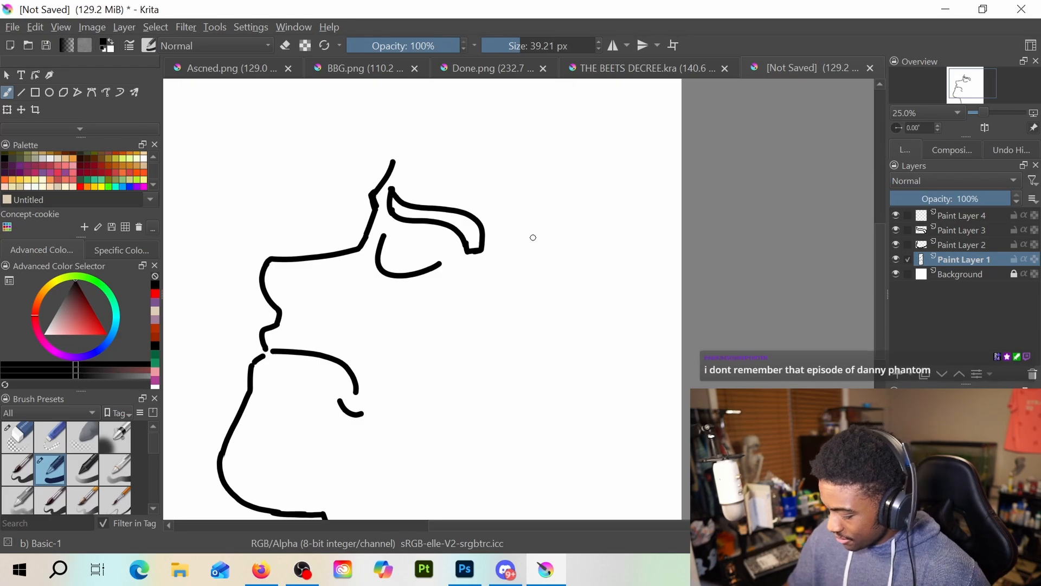
{"action": "mouse_move", "coordinate": [533, 259]}
{"action": "left_mouse_down"}
{"action": "mouse_move", "coordinate": [523, 282]}
{"action": "mouse_move", "coordinate": [541, 325]}
{"action": "mouse_move", "coordinate": [527, 366]}
{"action": "mouse_move", "coordinate": [563, 341]}
{"action": "mouse_move", "coordinate": [580, 348]}
{"action": "mouse_move", "coordinate": [585, 369]}
{"action": "mouse_move", "coordinate": [572, 413]}
{"action": "mouse_move", "coordinate": [553, 430]}
{"action": "mouse_move", "coordinate": [511, 433]}
{"action": "left_mouse_up"}
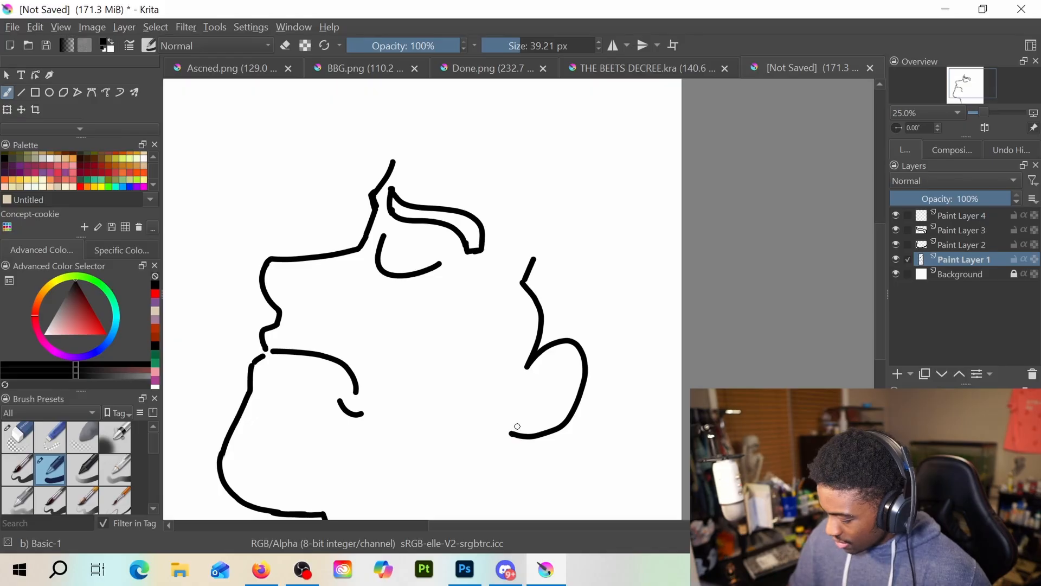
Add a paint layer above Paint Layer 1 and draw the sloping hairline to the sideburn and the puffy hair outline, undoing rejected strokes
{"action": "key", "text": "Insert"}
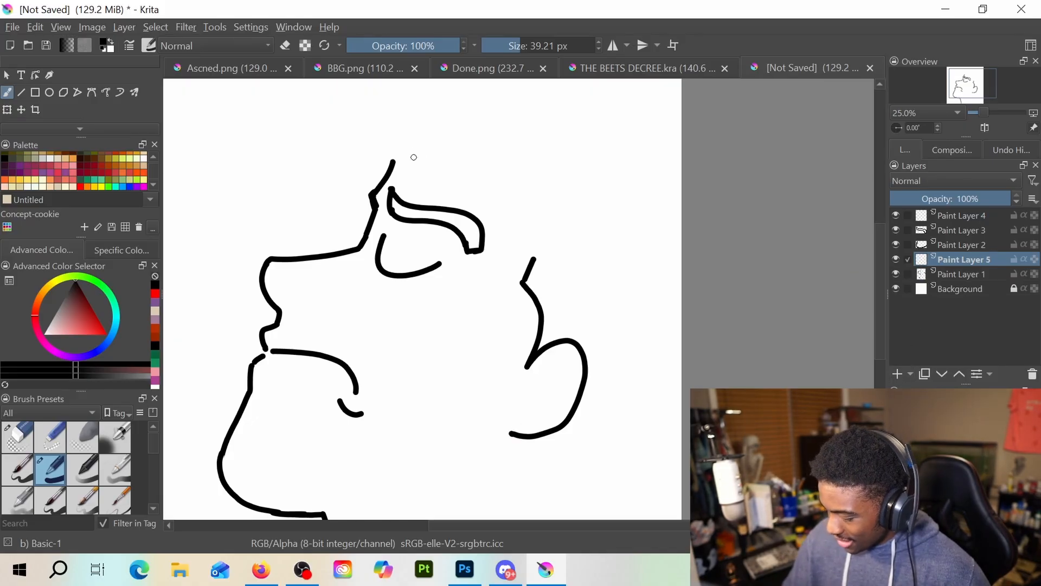
{"action": "mouse_move", "coordinate": [398, 154]}
{"action": "left_mouse_down"}
{"action": "mouse_move", "coordinate": [391, 169]}
{"action": "mouse_move", "coordinate": [455, 166]}
{"action": "mouse_move", "coordinate": [525, 201]}
{"action": "left_mouse_up"}
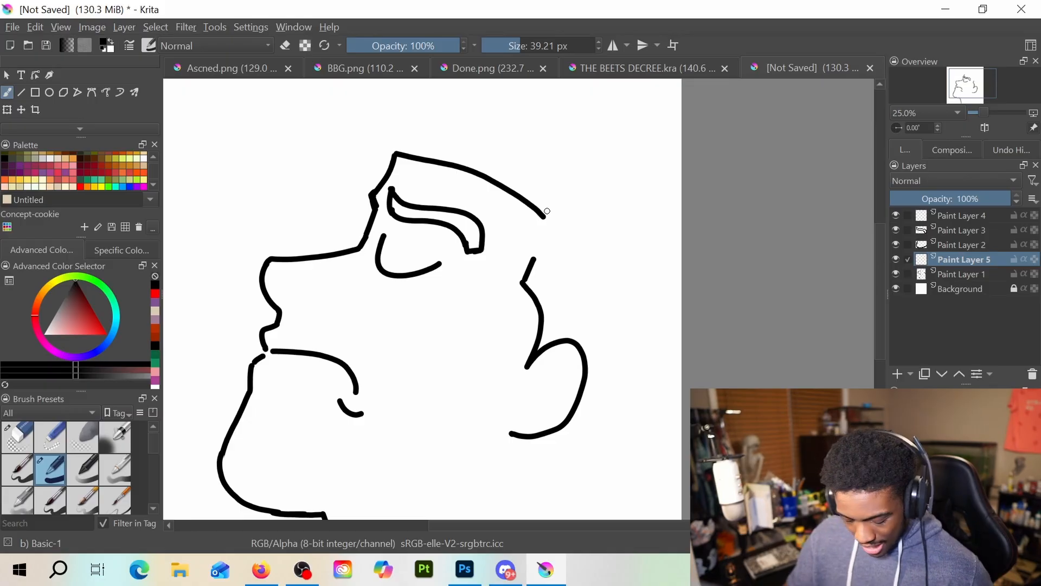
{"action": "key", "text": "ctrl+z"}
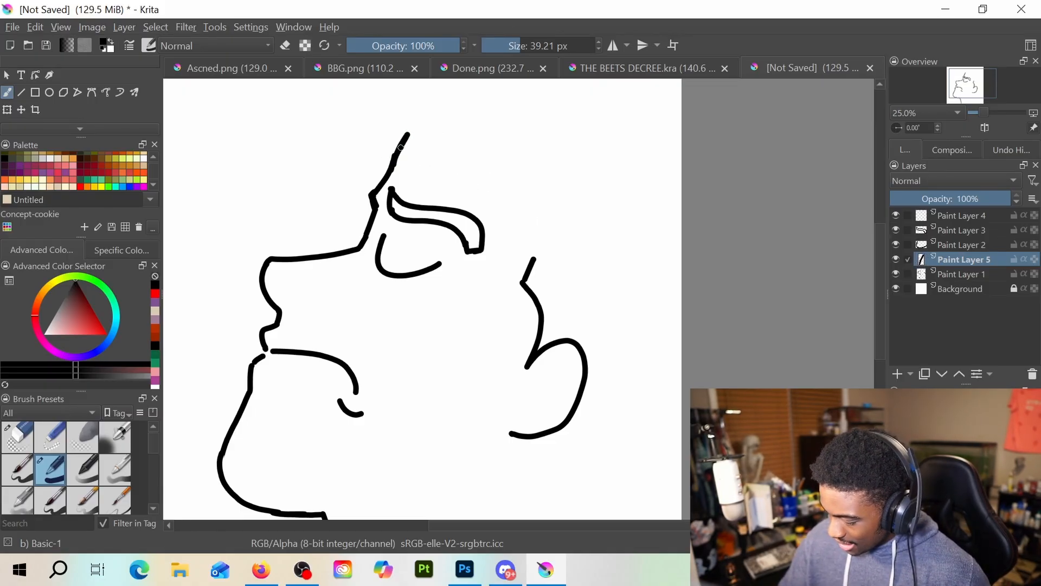
{"action": "mouse_move", "coordinate": [399, 149]}
{"action": "left_mouse_down"}
{"action": "mouse_move", "coordinate": [449, 157]}
{"action": "mouse_move", "coordinate": [503, 194]}
{"action": "left_mouse_up"}
{"action": "key", "text": "ctrl+z"}
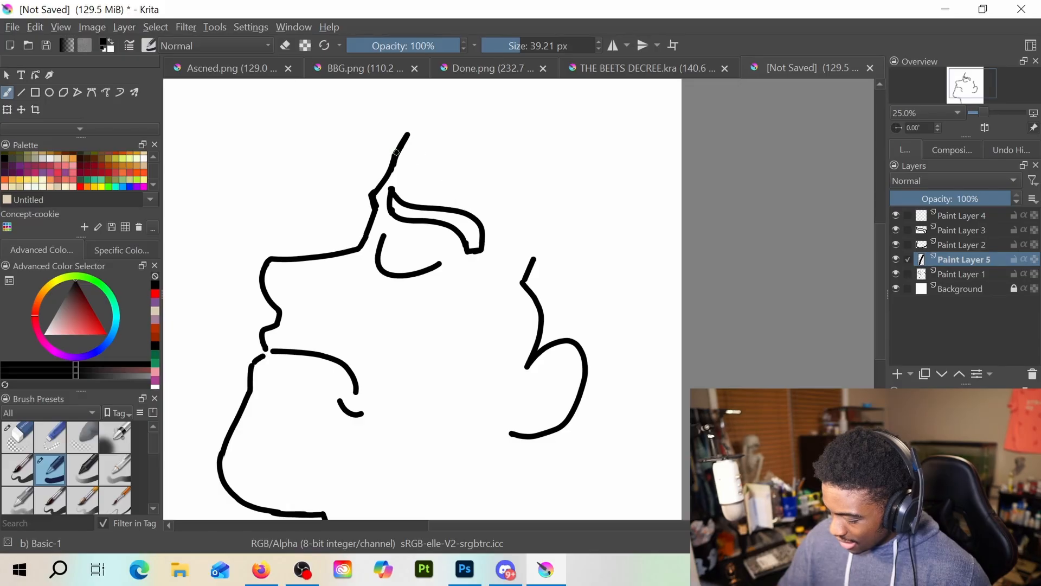
{"action": "mouse_move", "coordinate": [396, 153]}
{"action": "left_mouse_down"}
{"action": "mouse_move", "coordinate": [489, 168]}
{"action": "mouse_move", "coordinate": [546, 216]}
{"action": "left_mouse_up"}
{"action": "key", "text": "ctrl+z"}
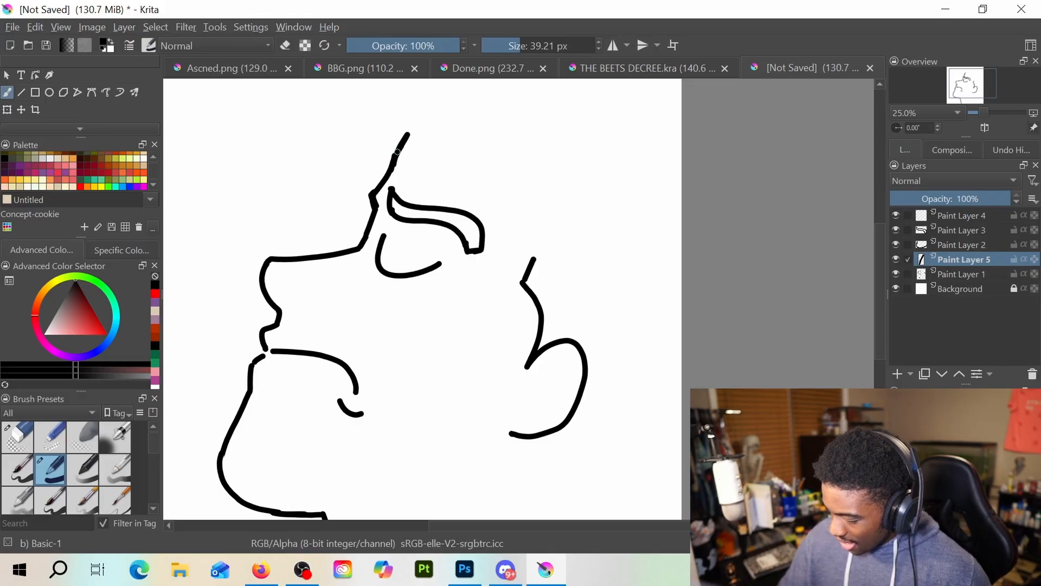
{"action": "left_click_drag", "start_coordinate": [412, 157], "coordinate": [536, 227]}
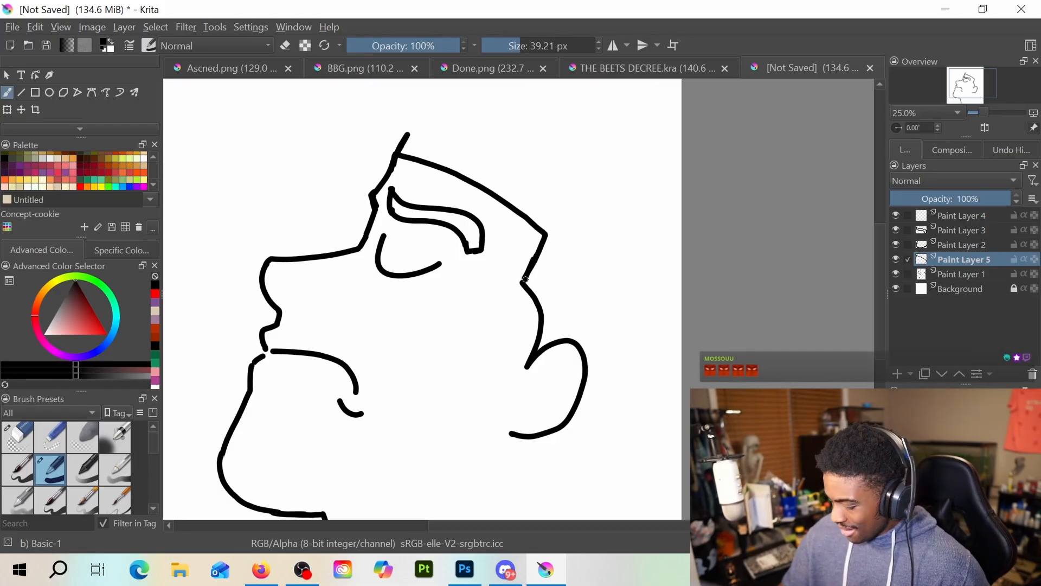
{"action": "scroll", "coordinate": [553, 285], "scroll_direction": "down", "scroll_amount": 2}
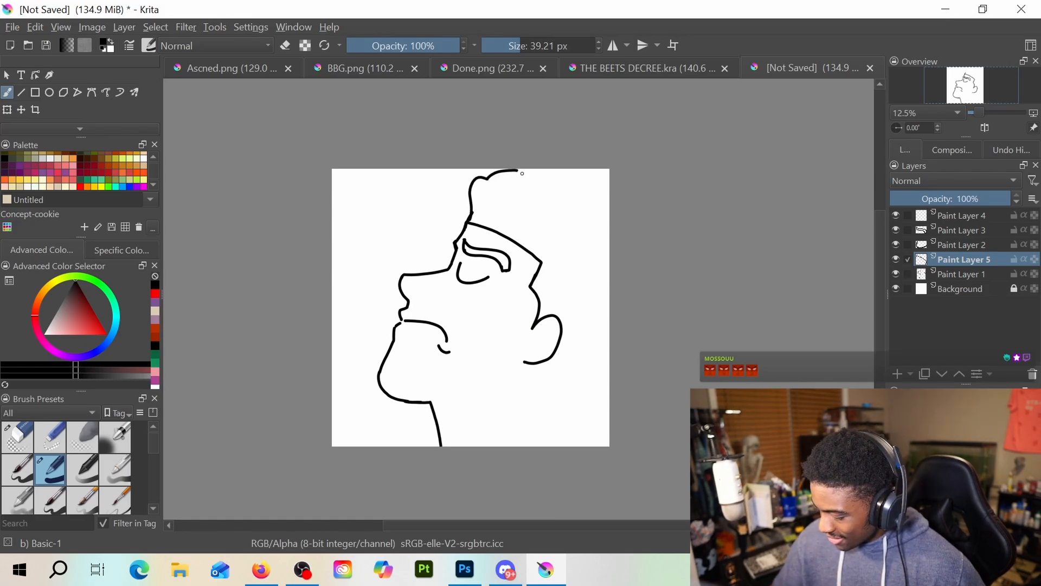
{"action": "left_click_drag", "start_coordinate": [525, 172], "coordinate": [551, 185]}
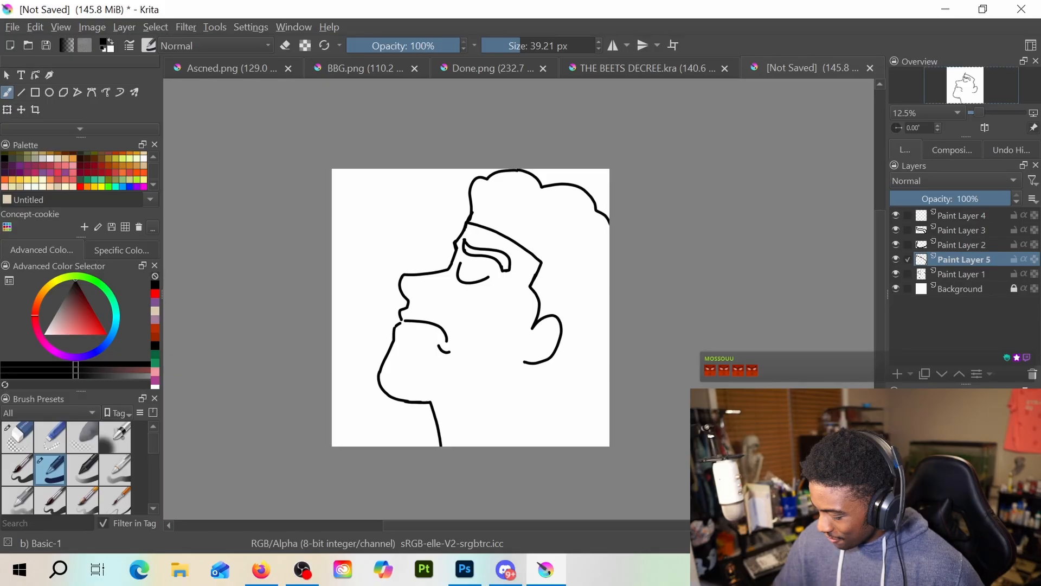
Add another paint layer and draw the back neck line below the ear and the lower back edge of the hair
{"action": "left_click", "coordinate": [898, 374]}
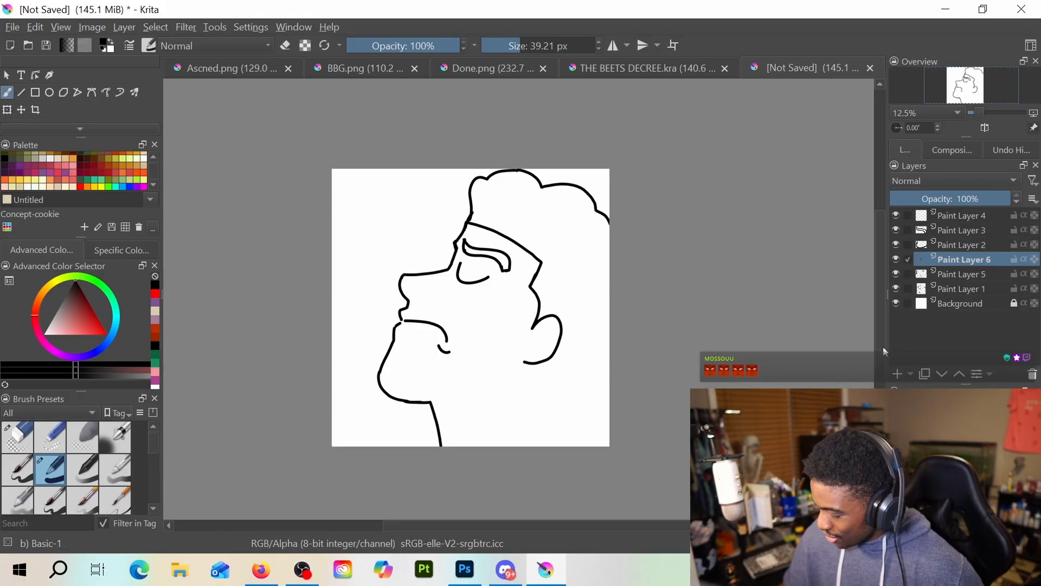
{"action": "mouse_move", "coordinate": [531, 364]}
{"action": "left_mouse_down"}
{"action": "mouse_move", "coordinate": [538, 399]}
{"action": "mouse_move", "coordinate": [561, 369]}
{"action": "mouse_move", "coordinate": [585, 359]}
{"action": "left_mouse_up"}
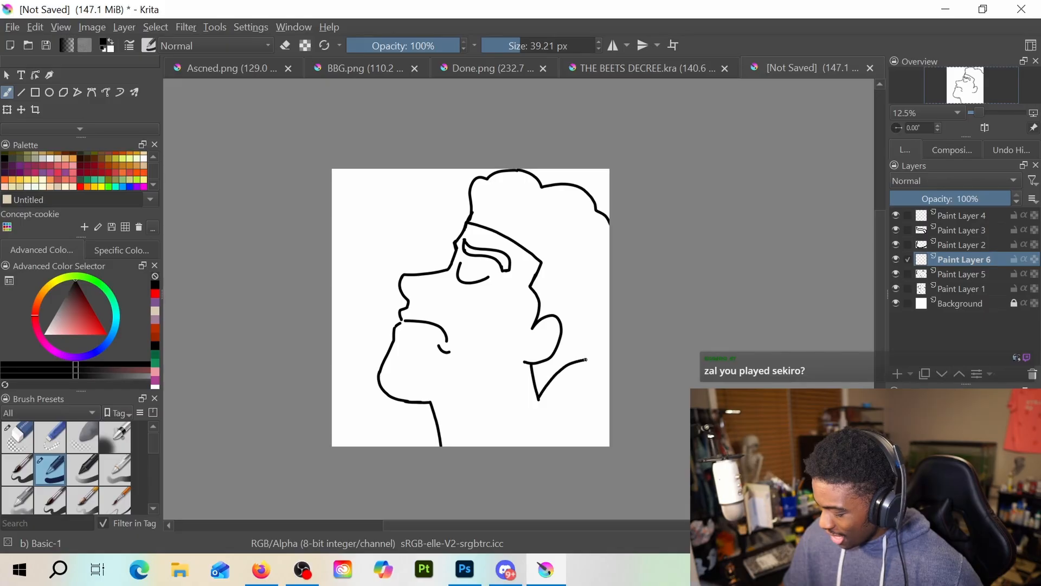
{"action": "key", "text": "ctrl+z"}
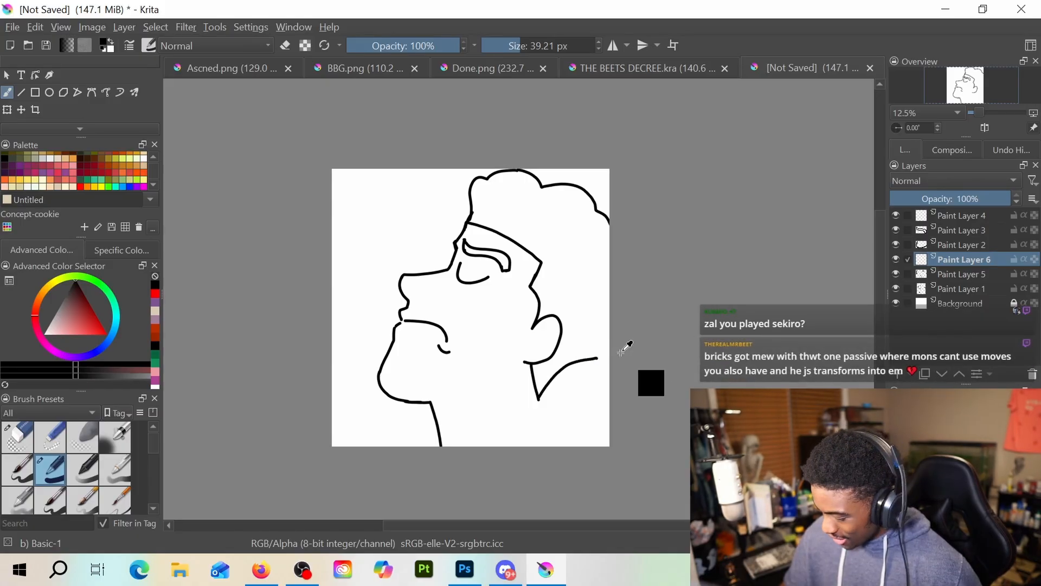
{"action": "left_click_drag", "start_coordinate": [539, 398], "coordinate": [616, 351]}
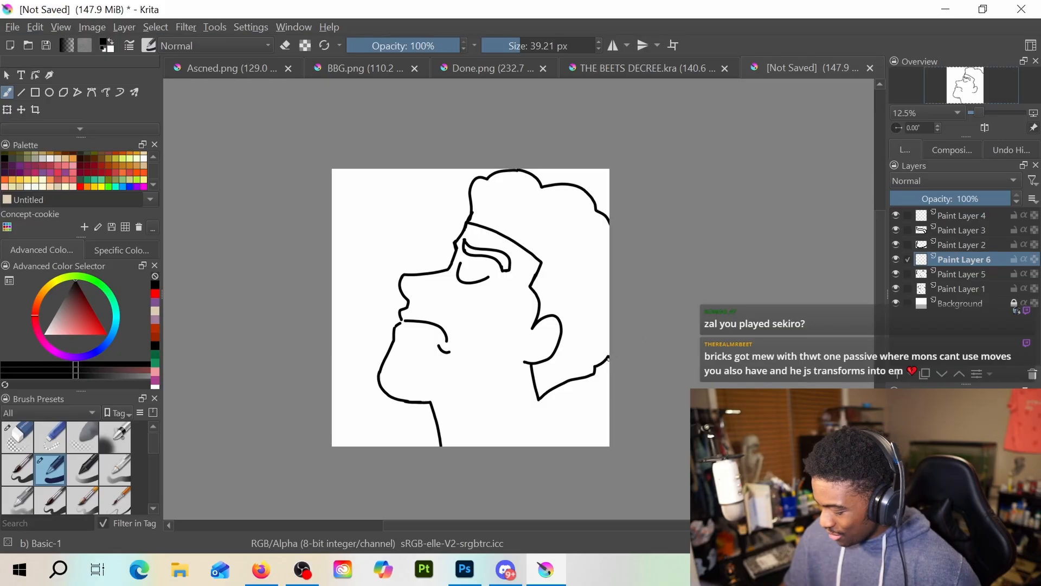
{"action": "left_click_drag", "start_coordinate": [538, 399], "coordinate": [553, 445]}
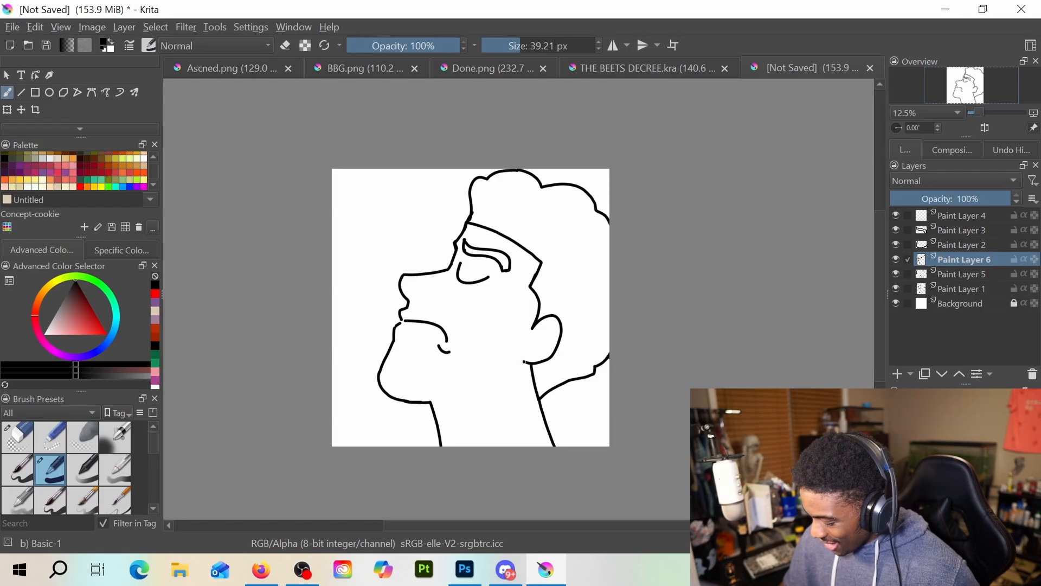
Add a new paint layer and draw a short jawline running from the earlobe toward the chin
{"action": "key", "text": "Insert"}
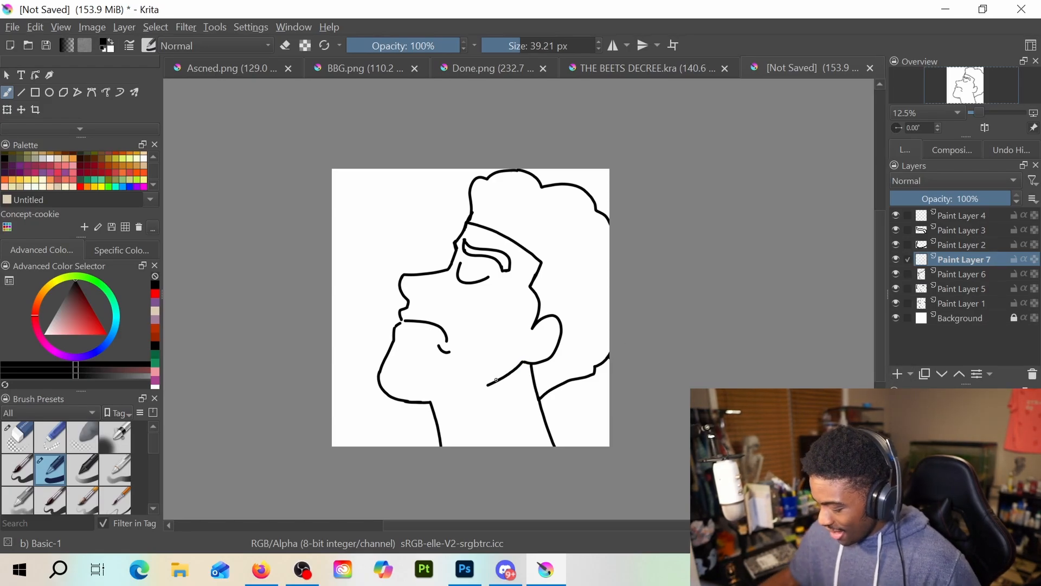
{"action": "scroll", "coordinate": [488, 384], "scroll_direction": "up", "scroll_amount": 1}
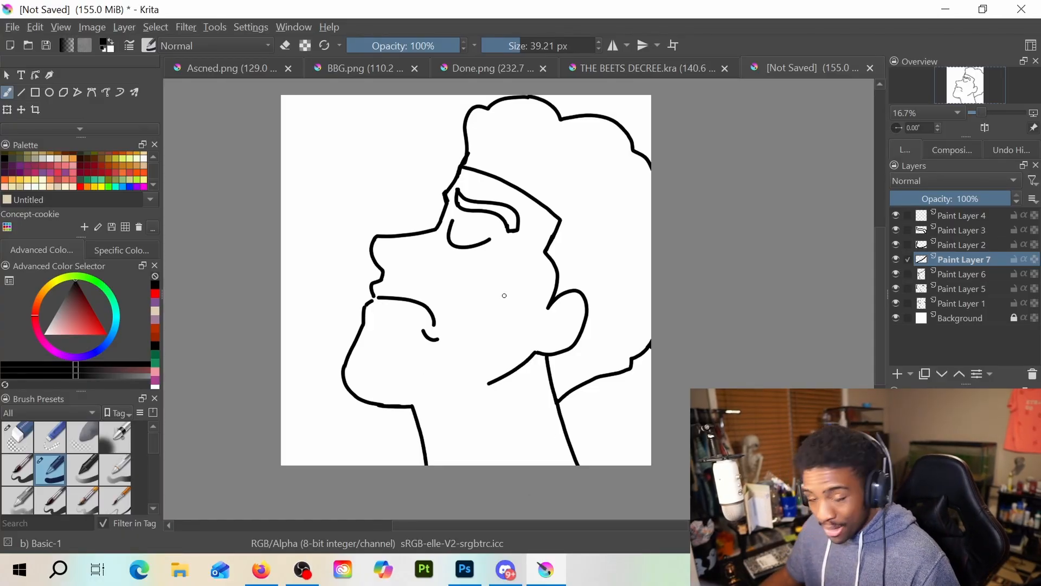
{"action": "mouse_move", "coordinate": [557, 238]}
{"action": "left_mouse_down"}
{"action": "mouse_move", "coordinate": [540, 264]}
{"action": "mouse_move", "coordinate": [485, 258]}
{"action": "left_mouse_up"}
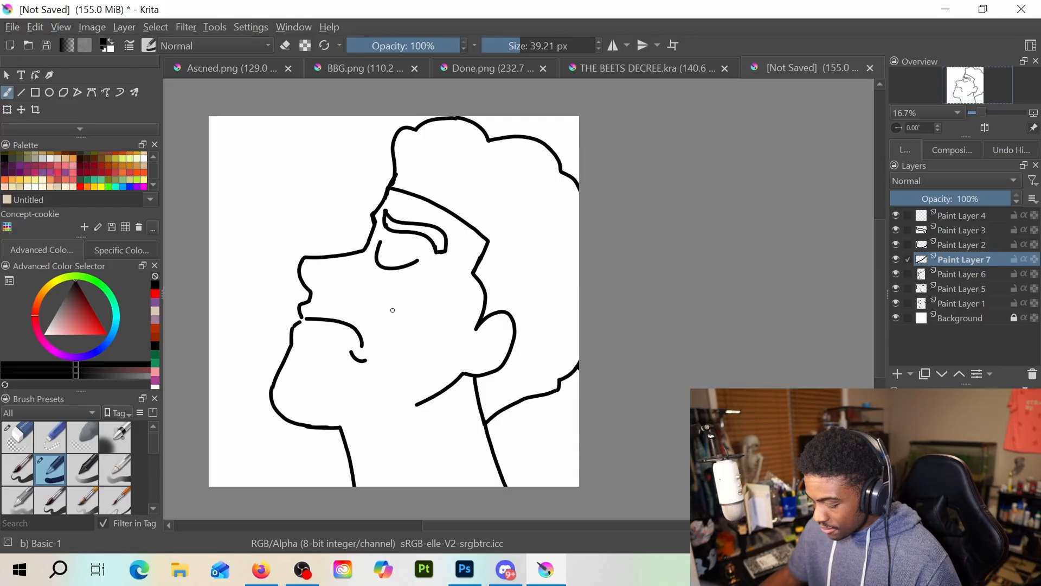
Add a paint layer and draw a short stroke closing the gap between the upper and lower lip outlines
{"action": "scroll", "coordinate": [343, 318], "scroll_direction": "up", "scroll_amount": 2}
{"action": "left_click_drag", "start_coordinate": [344, 318], "coordinate": [496, 359]}
{"action": "scroll", "coordinate": [457, 348], "scroll_direction": "up", "scroll_amount": 1}
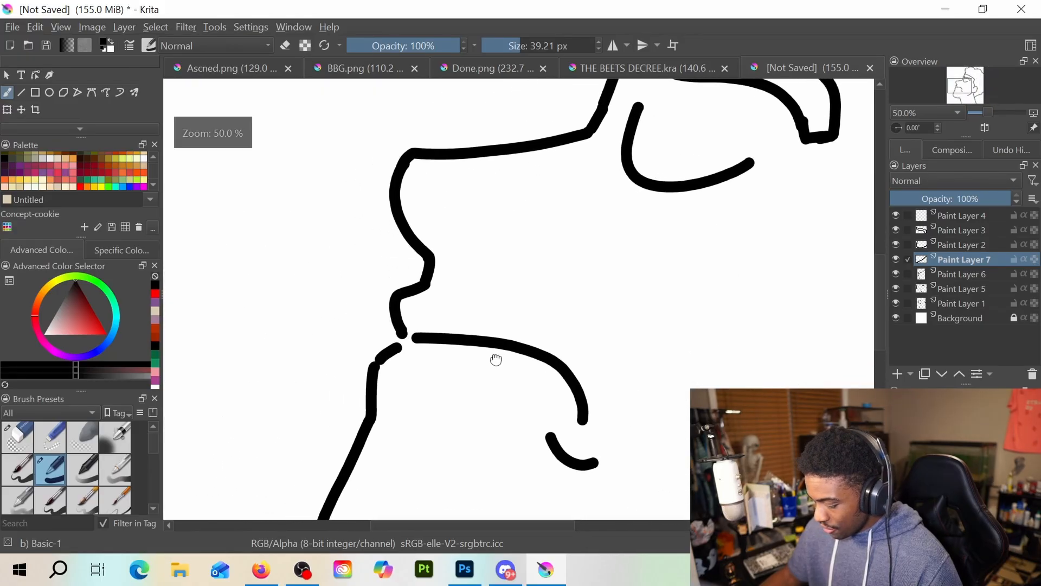
{"action": "key", "text": "Insert"}
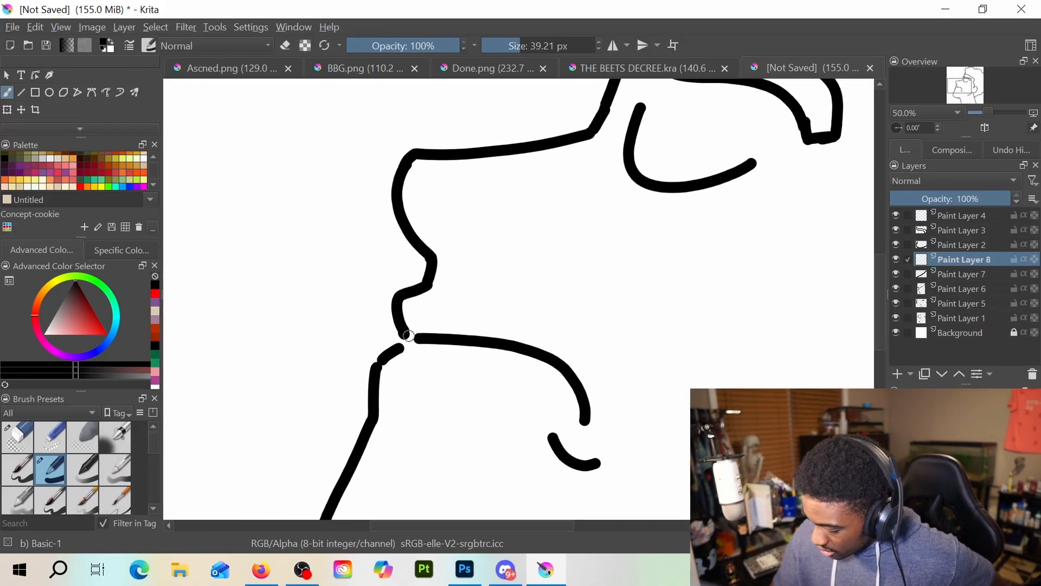
{"action": "left_click_drag", "start_coordinate": [409, 336], "coordinate": [404, 338]}
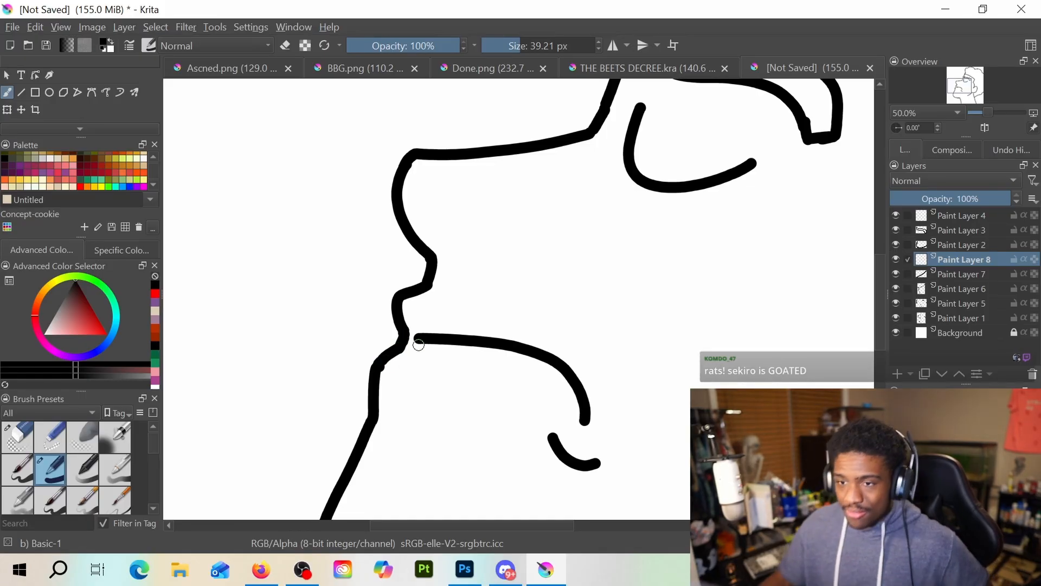
Select the contiguous face, ear and neck area and fill it with a dark reddish-orange skin colour on Paint Layer 8
{"action": "scroll", "coordinate": [415, 344], "scroll_direction": "down", "scroll_amount": 4}
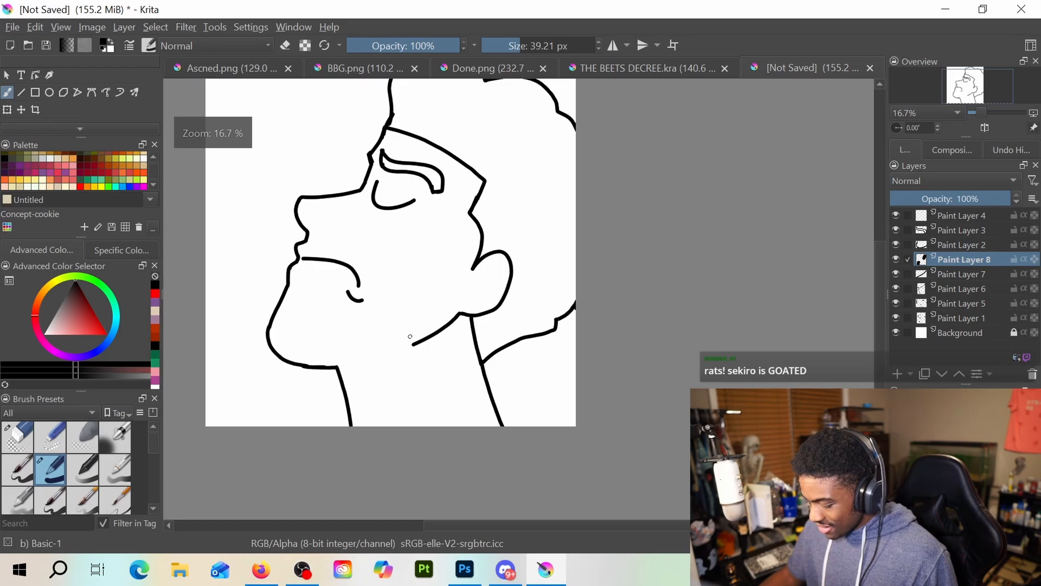
{"action": "scroll", "coordinate": [410, 336], "scroll_direction": "up", "scroll_amount": 1}
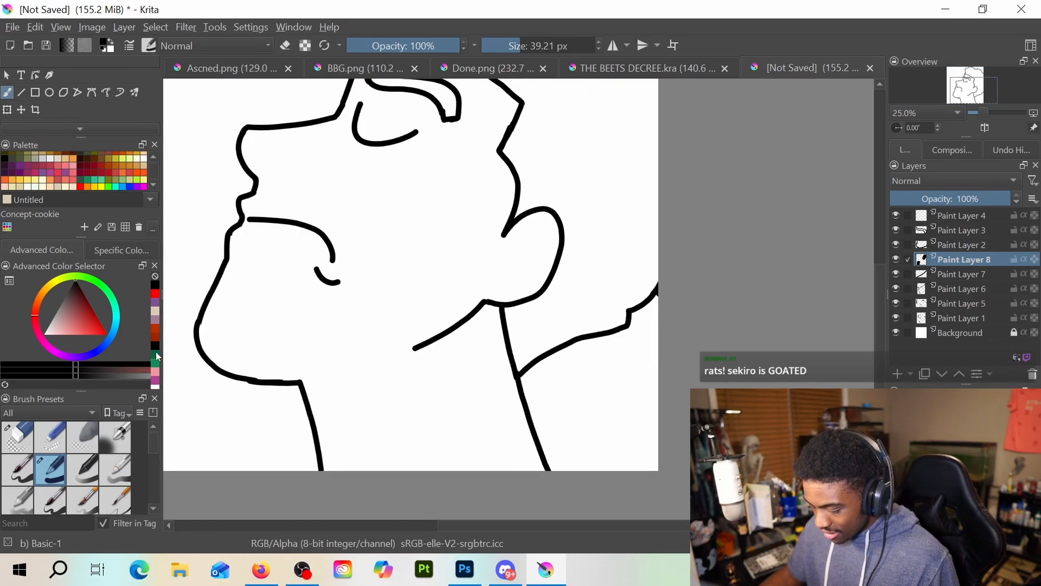
{"action": "scroll", "coordinate": [156, 355], "scroll_direction": "down", "scroll_amount": 3}
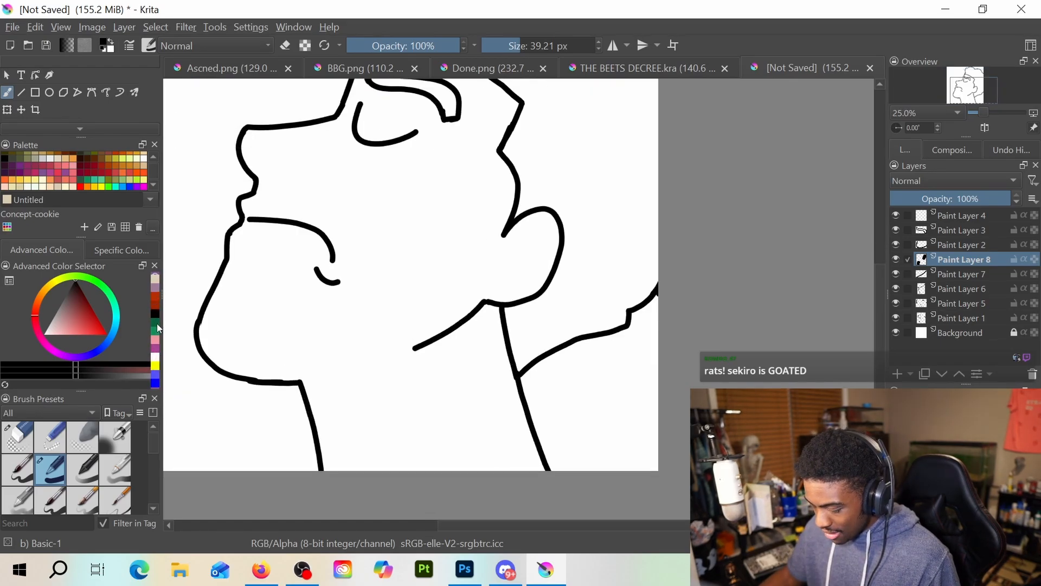
{"action": "left_click", "coordinate": [155, 294]}
{"action": "scroll", "coordinate": [12, 103], "scroll_direction": "down", "scroll_amount": 2}
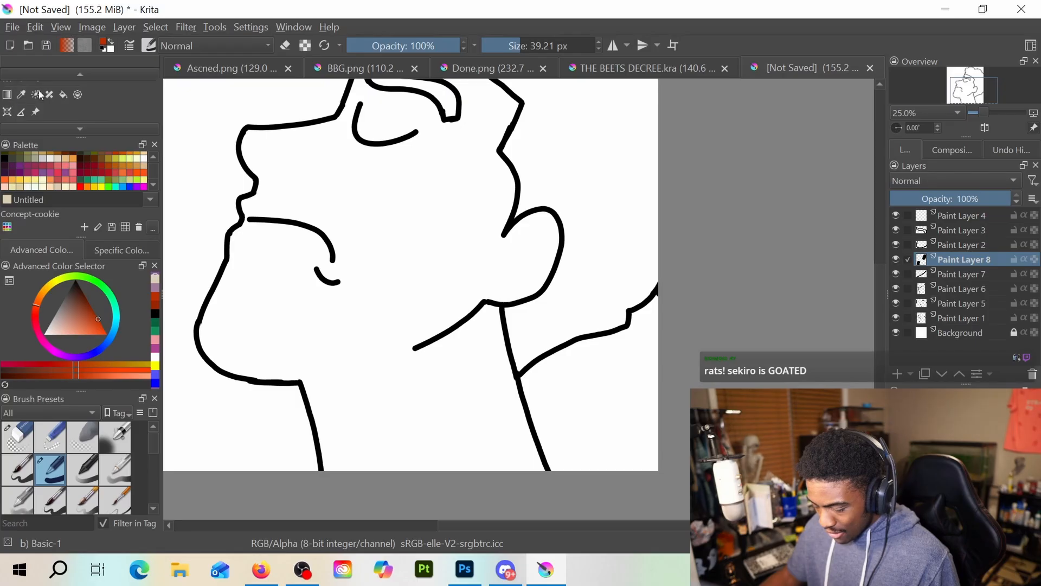
{"action": "left_click", "coordinate": [64, 111]}
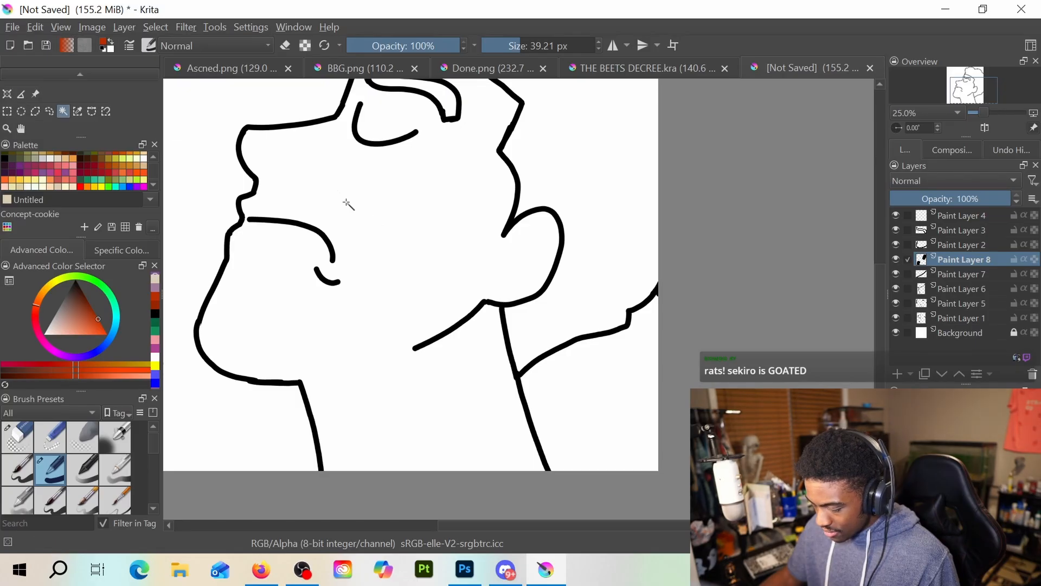
{"action": "left_click", "coordinate": [383, 231]}
{"action": "scroll", "coordinate": [382, 231], "scroll_direction": "down", "scroll_amount": 2}
{"action": "scroll", "coordinate": [384, 231], "scroll_direction": "up", "scroll_amount": 2}
{"action": "scroll", "coordinate": [383, 230], "scroll_direction": "down", "scroll_amount": 1}
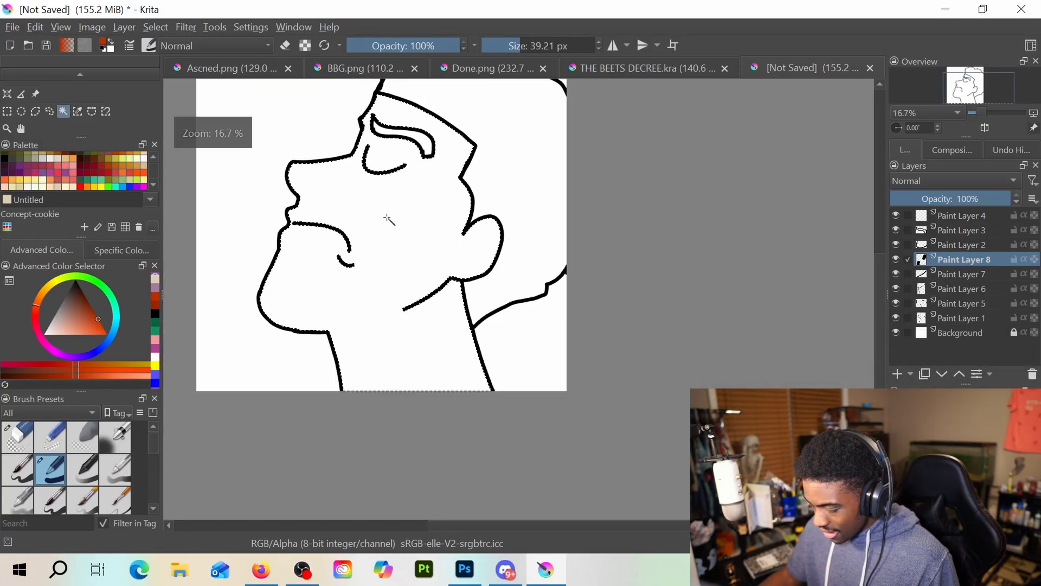
{"action": "scroll", "coordinate": [12, 98], "scroll_direction": "up", "scroll_amount": 2}
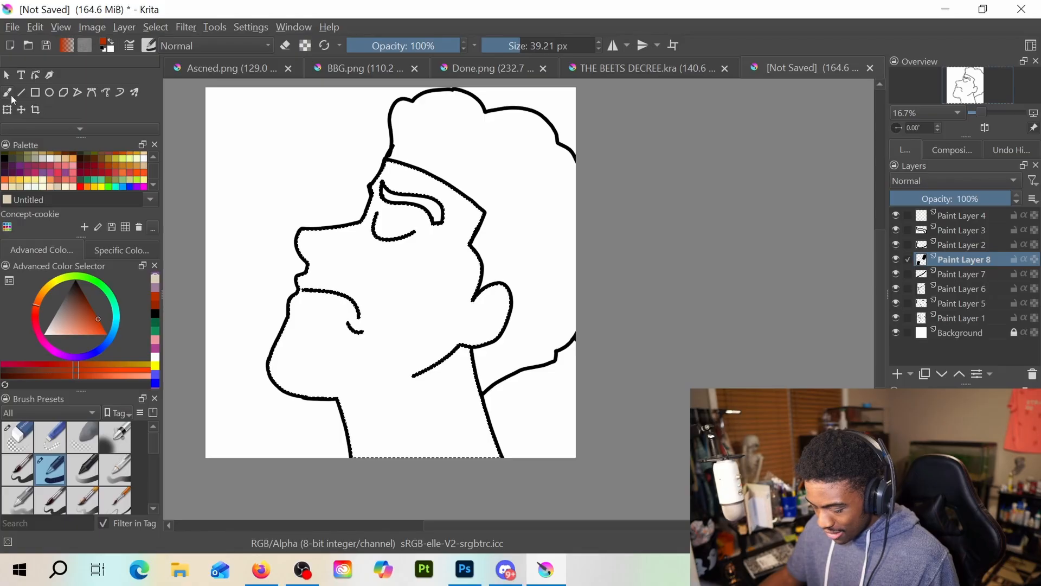
{"action": "scroll", "coordinate": [12, 99], "scroll_direction": "down", "scroll_amount": 2}
{"action": "left_click", "coordinate": [57, 110]}
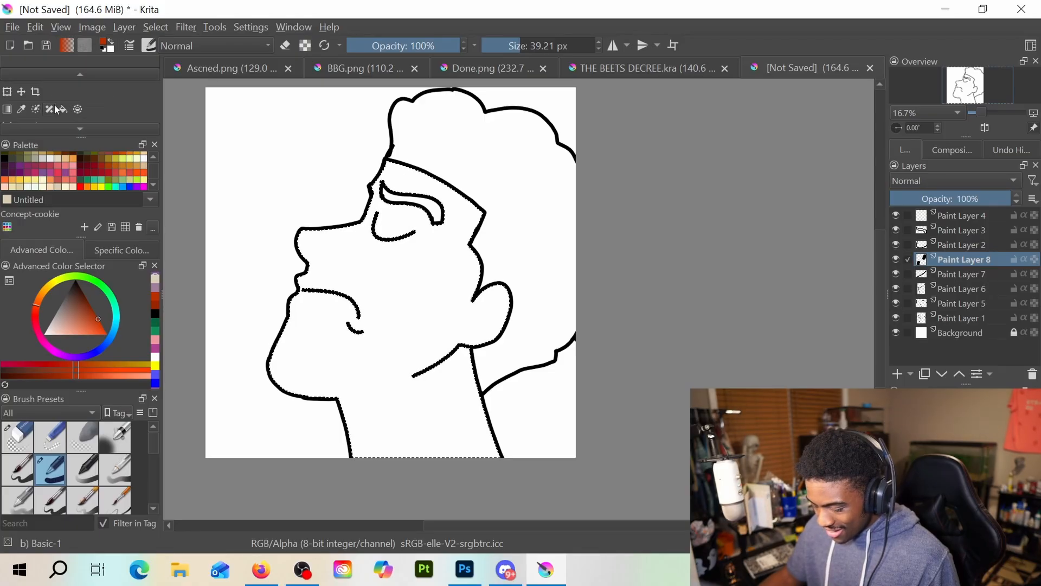
{"action": "left_click", "coordinate": [390, 316]}
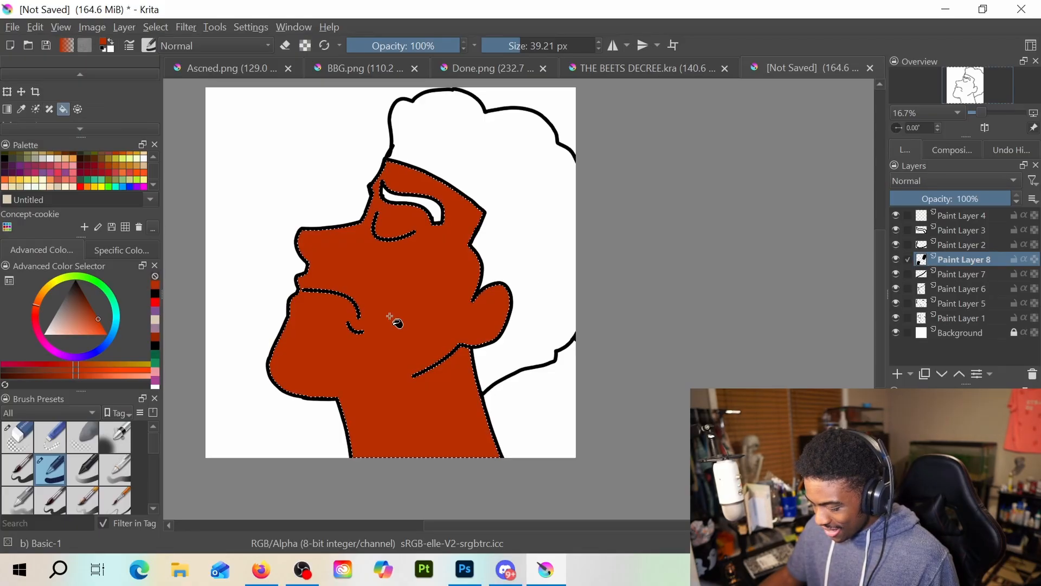
Select the white interior of the eyebrow and fill it with black
{"action": "scroll", "coordinate": [50, 109], "scroll_direction": "down", "scroll_amount": 2}
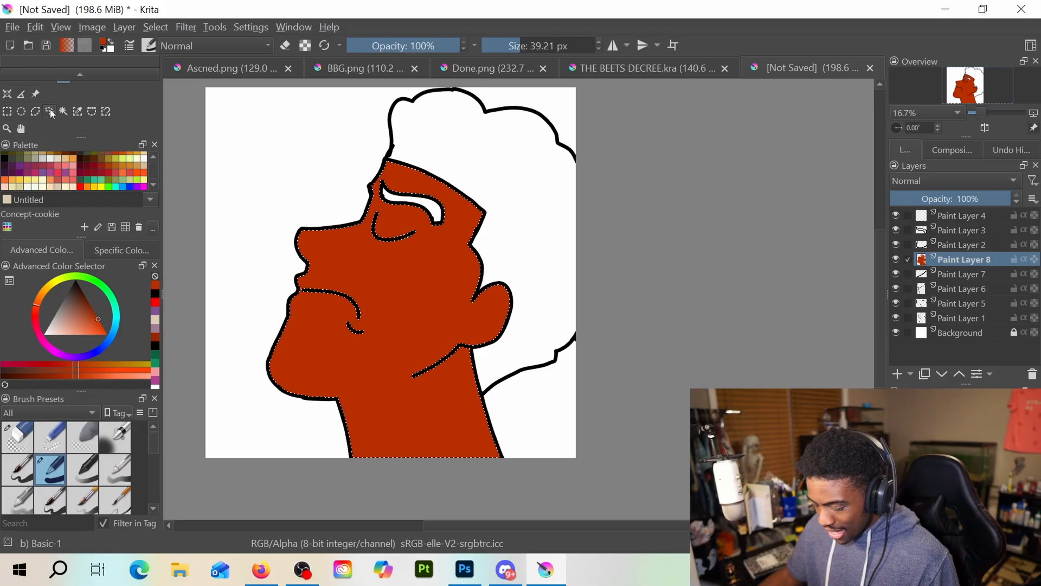
{"action": "left_click", "coordinate": [63, 111]}
{"action": "left_click", "coordinate": [398, 199]}
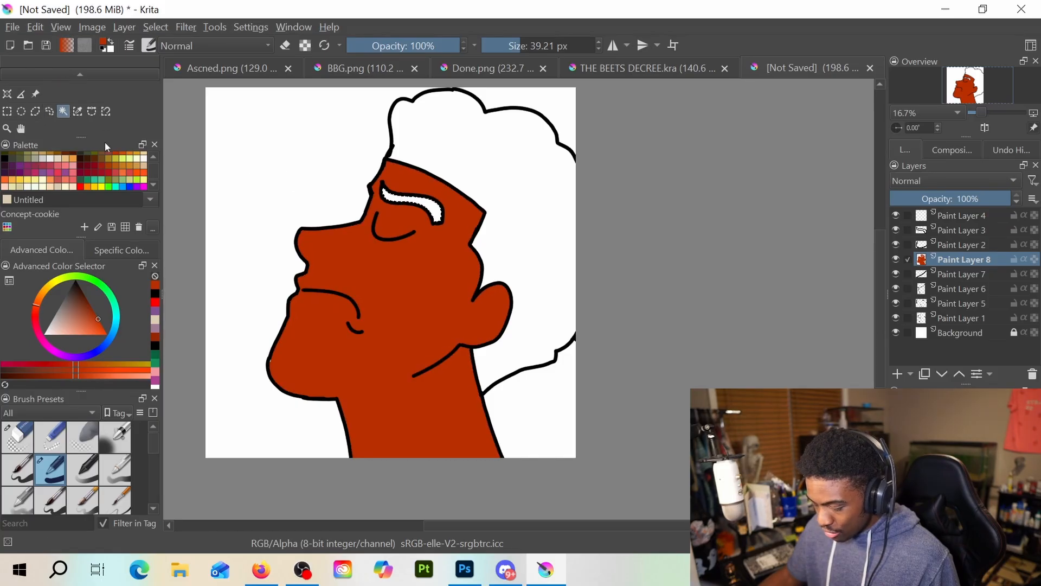
{"action": "scroll", "coordinate": [46, 113], "scroll_direction": "up", "scroll_amount": 2}
{"action": "left_click", "coordinate": [63, 109]}
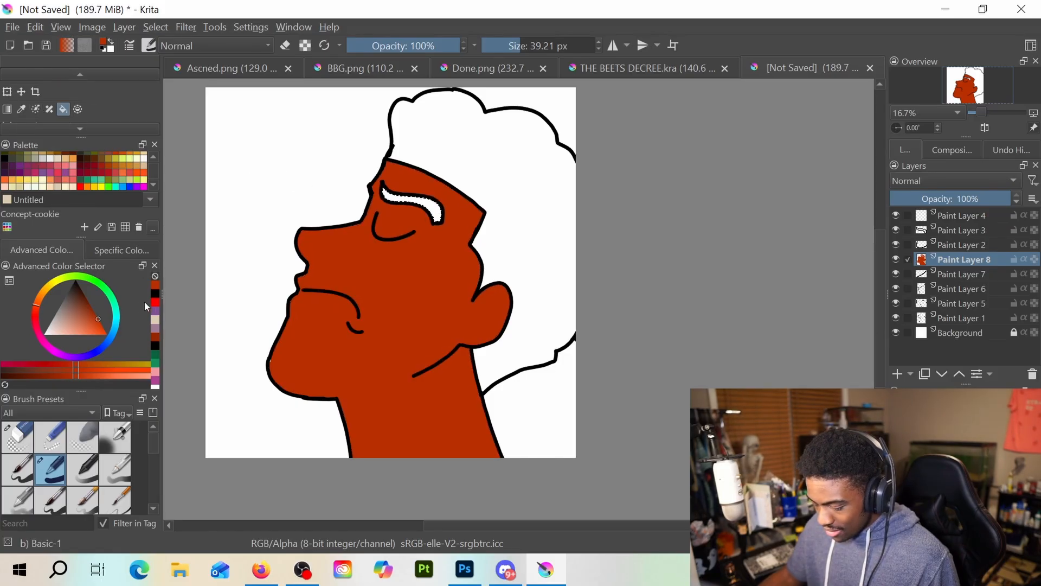
{"action": "left_click", "coordinate": [155, 293]}
{"action": "left_click", "coordinate": [427, 203]}
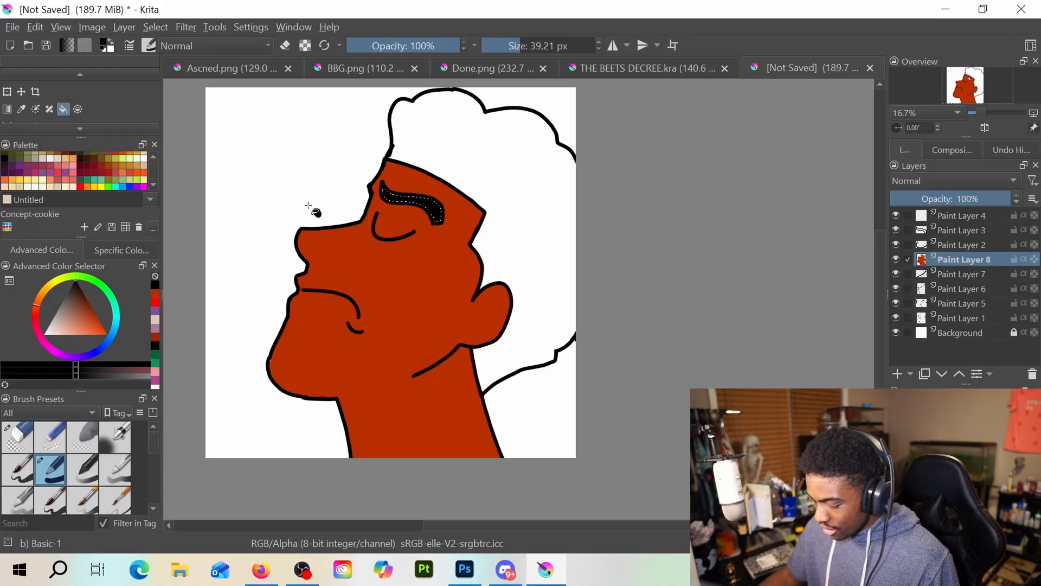
Select the white area inside the hair outline and fill it with black
{"action": "scroll", "coordinate": [33, 107], "scroll_direction": "up", "scroll_amount": 1}
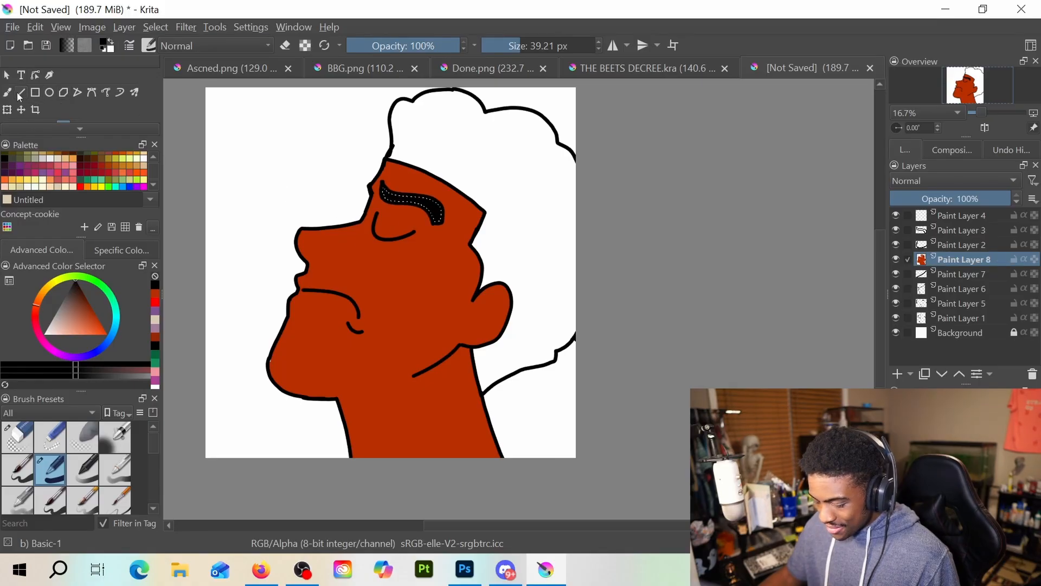
{"action": "scroll", "coordinate": [23, 92], "scroll_direction": "down", "scroll_amount": 2}
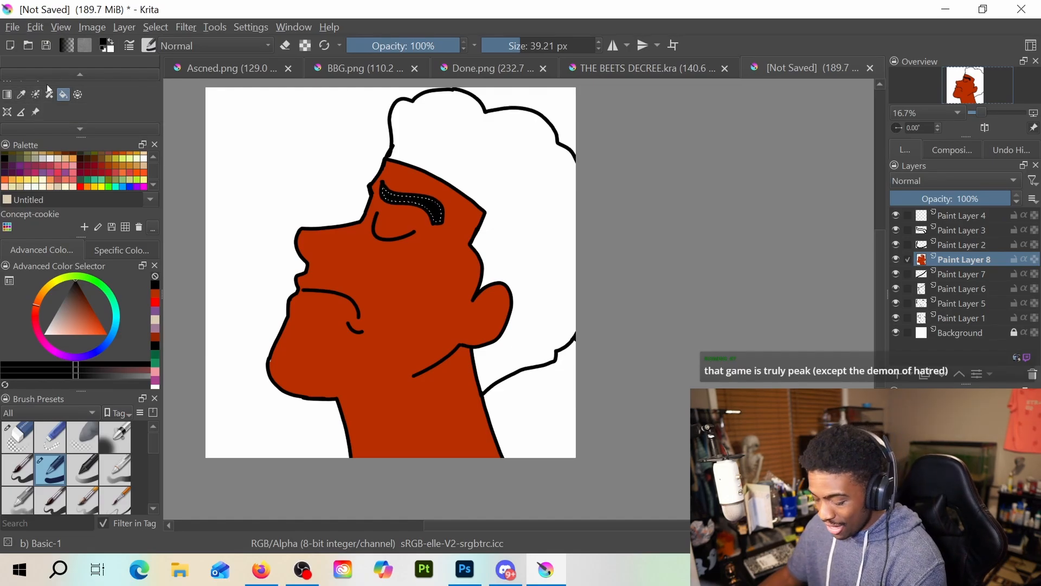
{"action": "scroll", "coordinate": [38, 96], "scroll_direction": "down", "scroll_amount": 1}
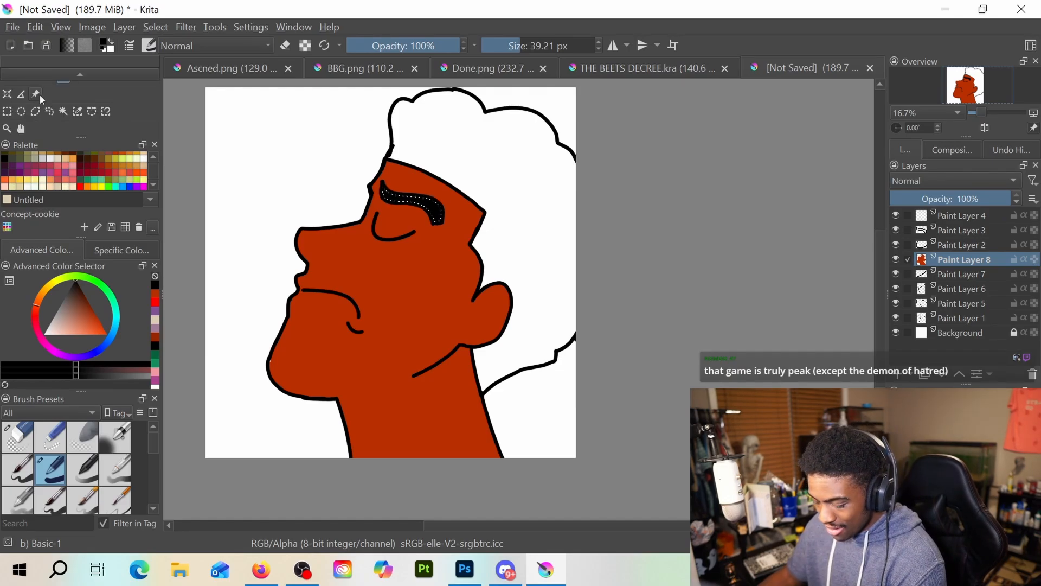
{"action": "left_click", "coordinate": [62, 111]}
{"action": "left_click", "coordinate": [446, 132]}
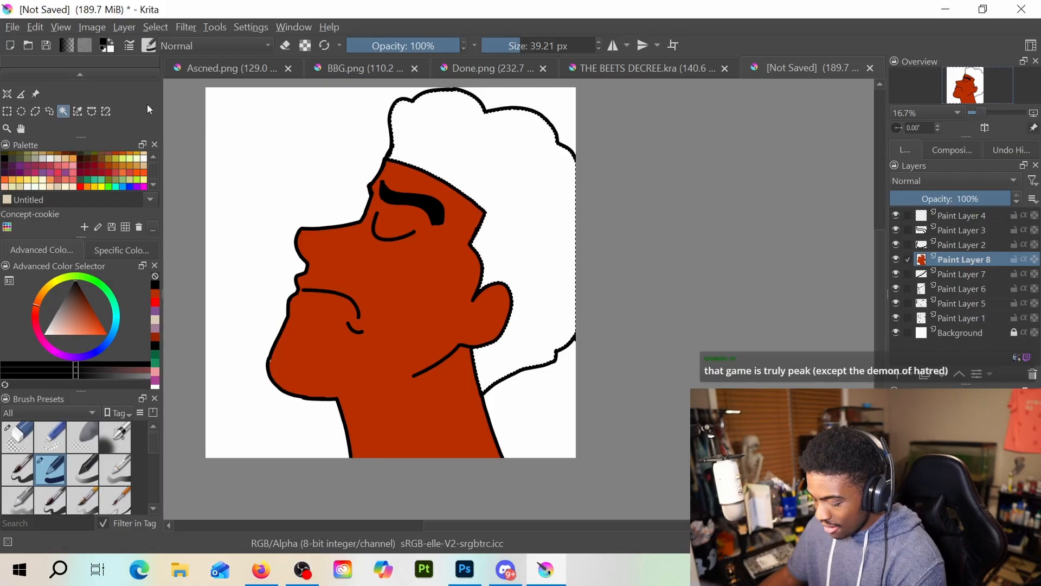
{"action": "scroll", "coordinate": [68, 96], "scroll_direction": "up", "scroll_amount": 1}
{"action": "scroll", "coordinate": [68, 96], "scroll_direction": "down", "scroll_amount": 1}
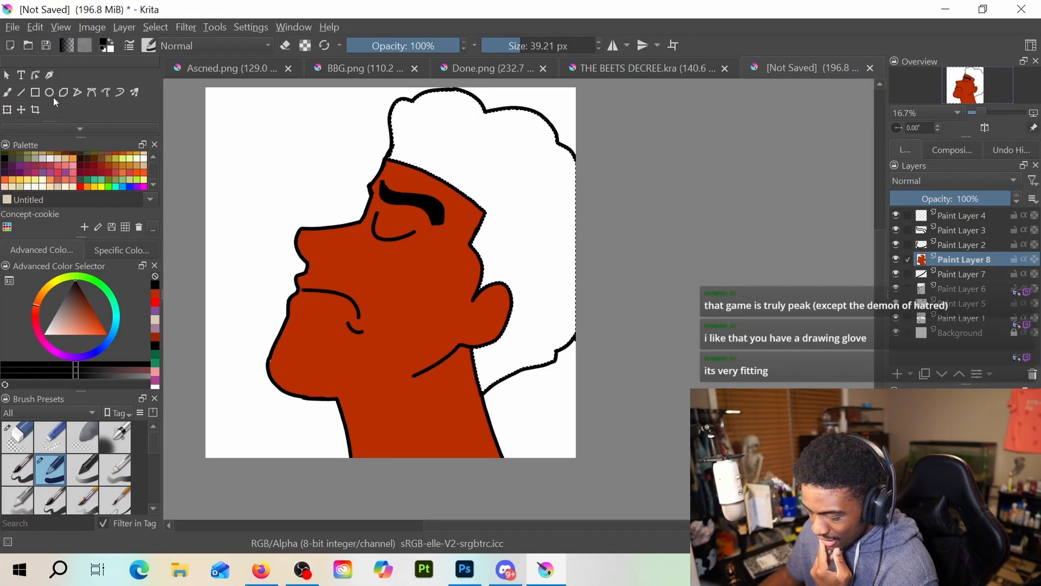
{"action": "left_click", "coordinate": [63, 95]}
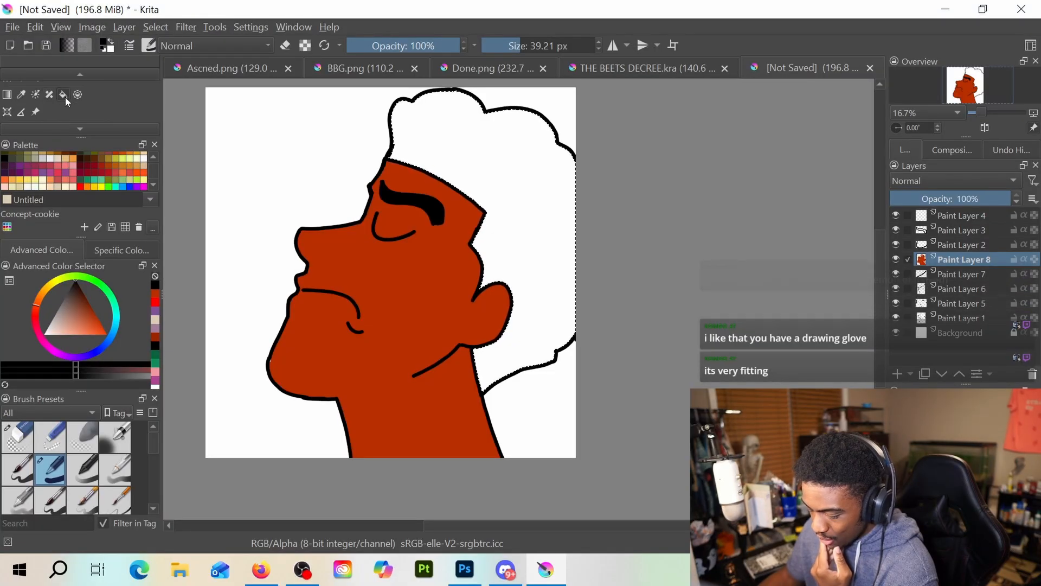
{"action": "left_click", "coordinate": [512, 173]}
{"action": "scroll", "coordinate": [388, 181], "scroll_direction": "up", "scroll_amount": 2}
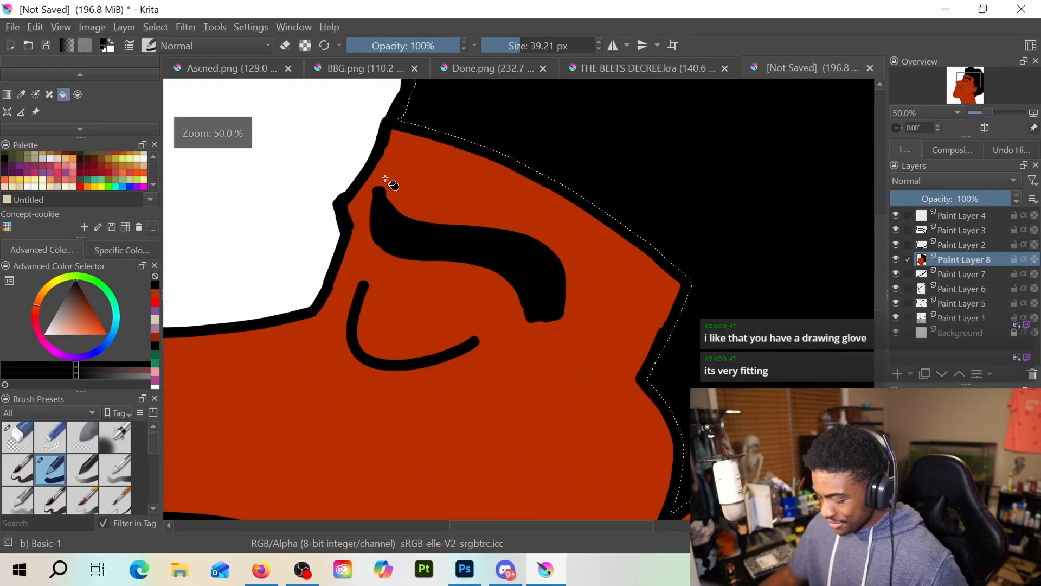
{"action": "scroll", "coordinate": [365, 189], "scroll_direction": "down", "scroll_amount": 1}
{"action": "scroll", "coordinate": [369, 190], "scroll_direction": "down", "scroll_amount": 1}
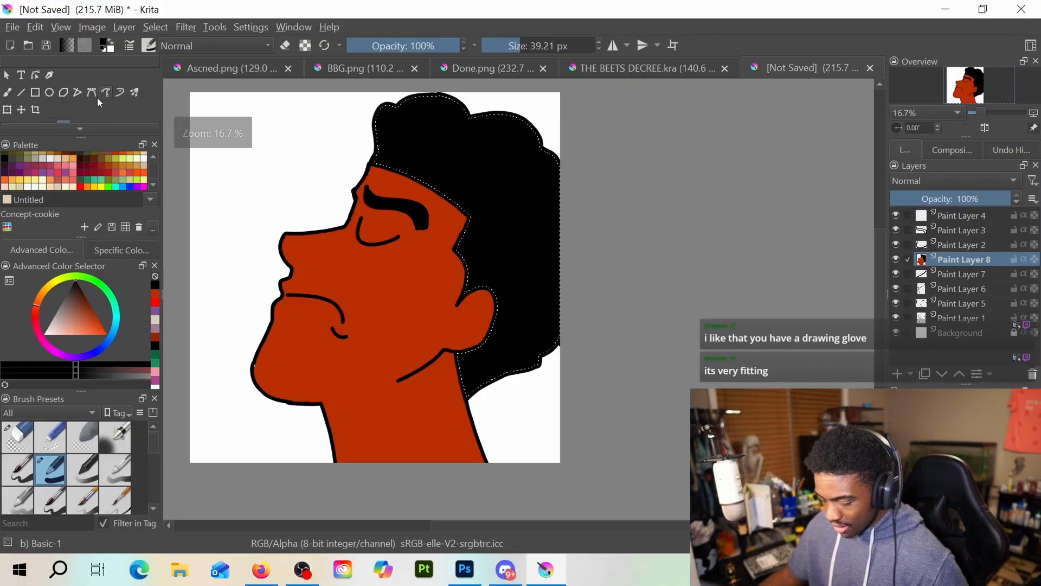
Clear the selection and thicken the curved closed-eye line with black brush strokes, undoing the rejected strokes
{"action": "key", "text": "b"}
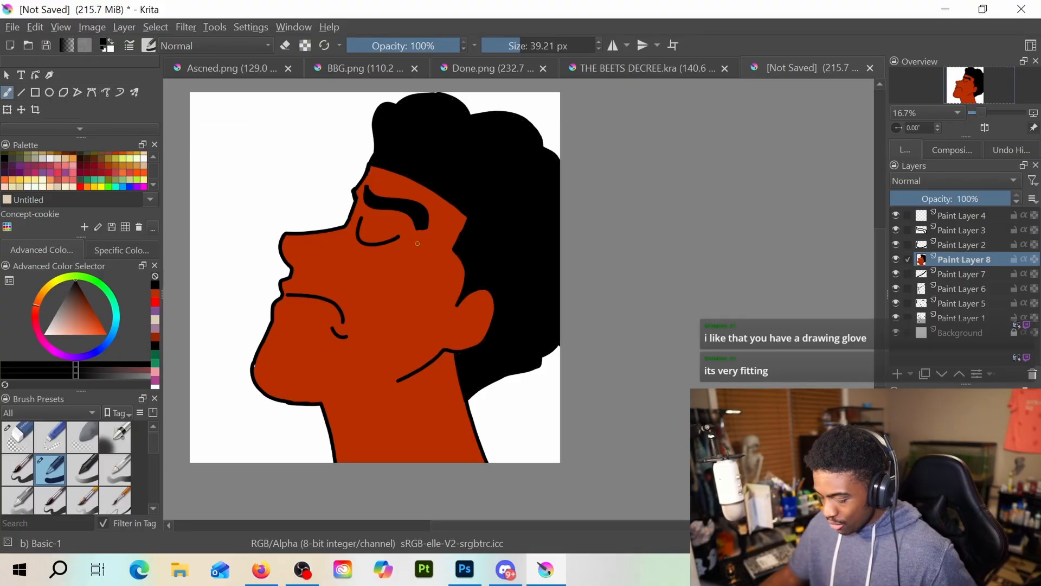
{"action": "scroll", "coordinate": [418, 243], "scroll_direction": "up", "scroll_amount": 1}
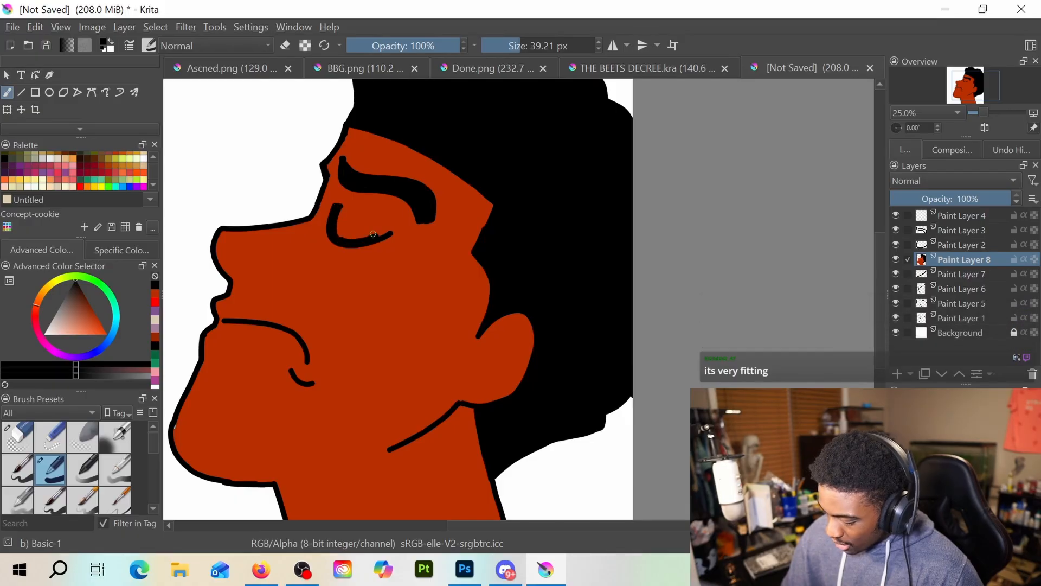
{"action": "scroll", "coordinate": [373, 233], "scroll_direction": "up", "scroll_amount": 2}
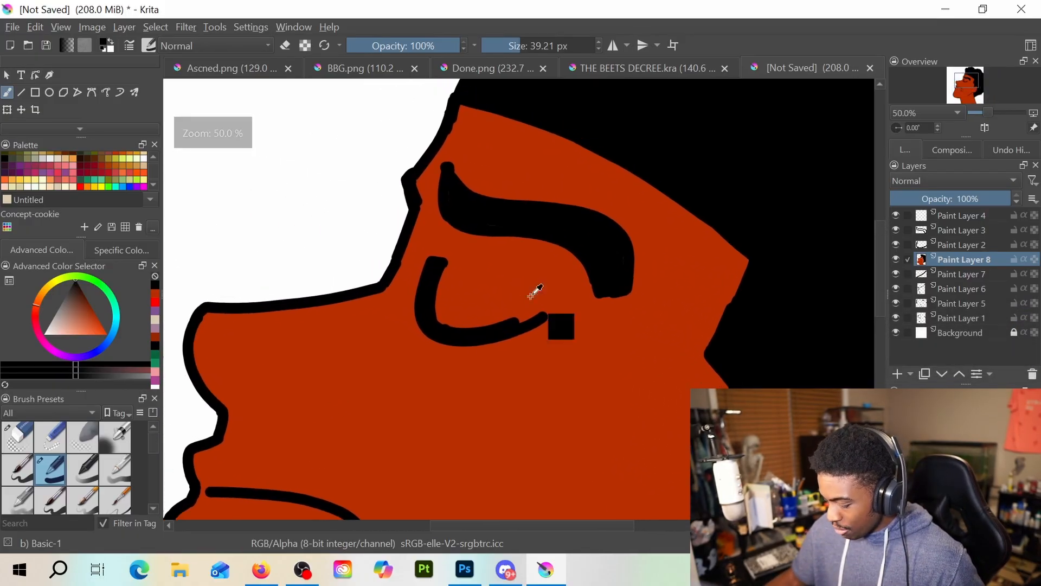
{"action": "key", "text": "ctrl+z"}
{"action": "key", "text": "ctrl+z"}
{"action": "key", "text": "ctrl+z"}
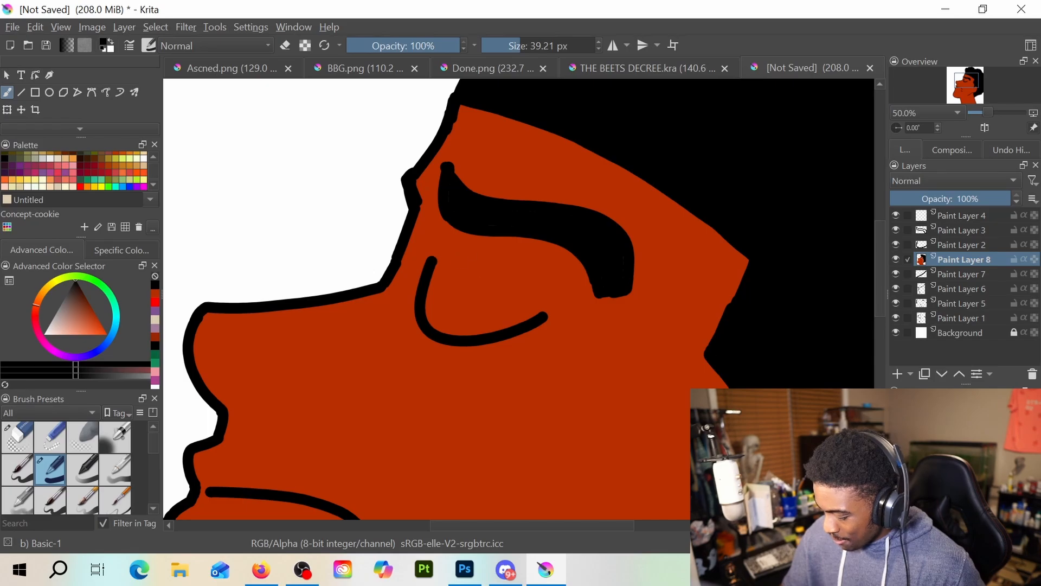
{"action": "mouse_move", "coordinate": [436, 259]}
{"action": "left_mouse_down"}
{"action": "mouse_move", "coordinate": [428, 306]}
{"action": "mouse_move", "coordinate": [440, 328]}
{"action": "mouse_move", "coordinate": [486, 333]}
{"action": "mouse_move", "coordinate": [548, 310]}
{"action": "left_mouse_up"}
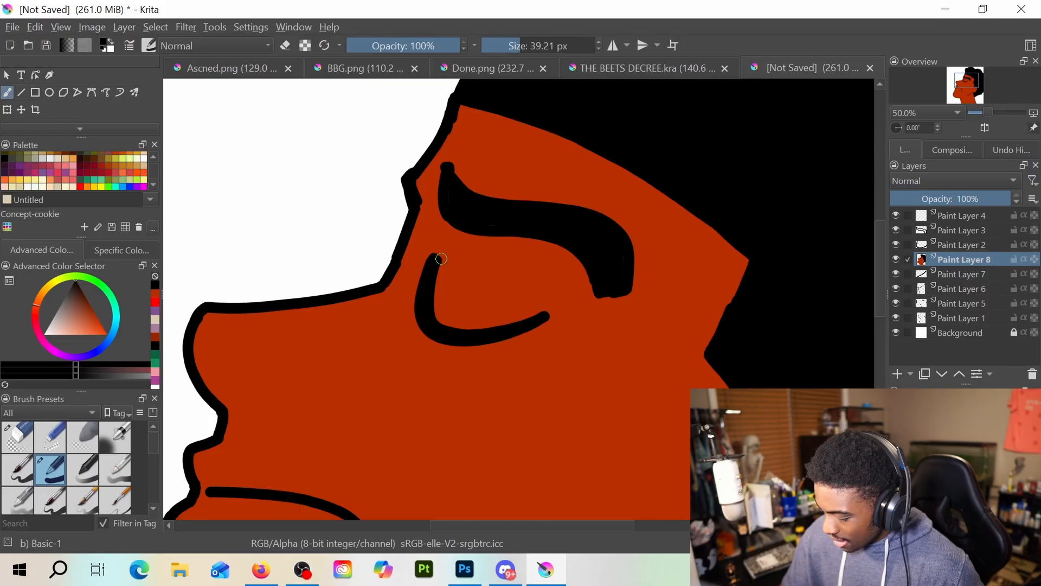
{"action": "scroll", "coordinate": [441, 259], "scroll_direction": "down", "scroll_amount": 3}
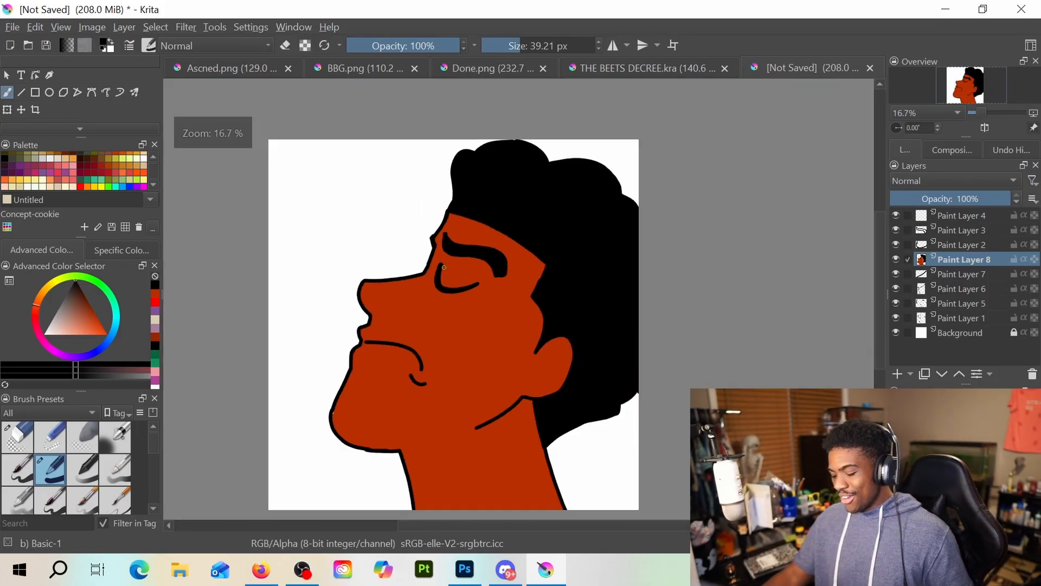
Add a paint layer above Paint Layer 8 and choose light blue as the brush colour
{"action": "left_click", "coordinate": [898, 373]}
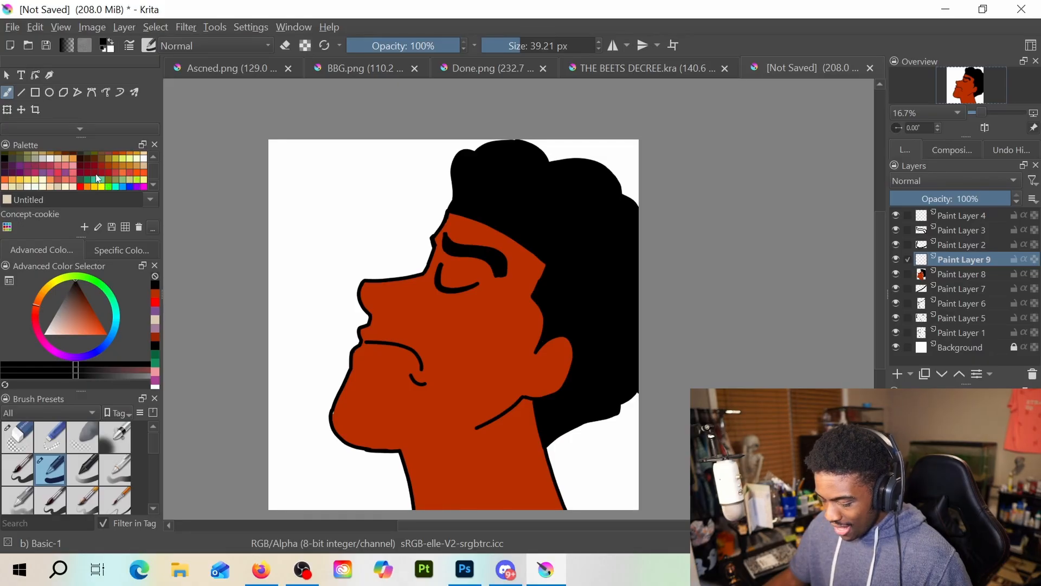
{"action": "scroll", "coordinate": [98, 178], "scroll_direction": "down", "scroll_amount": 2}
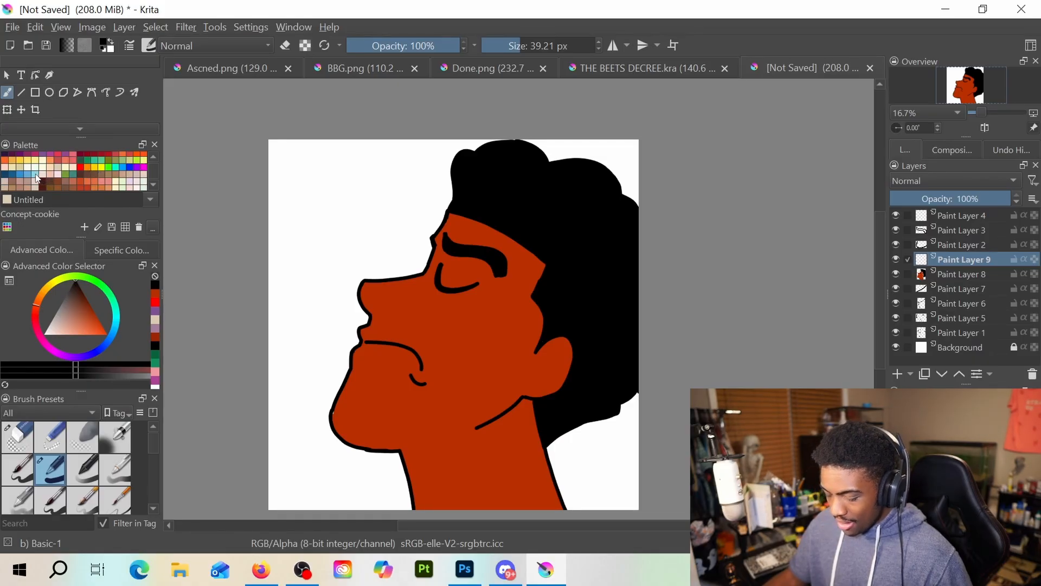
{"action": "left_click", "coordinate": [35, 174]}
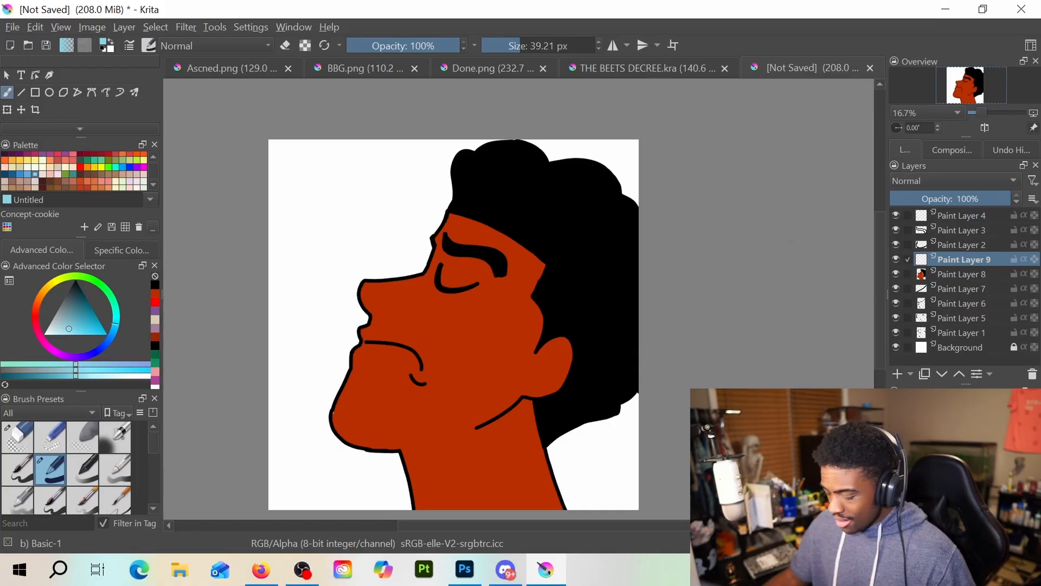
Move Paint Layer 9 to the top of the layer stack and paint short light-blue strokes along the closed-eye line, undoing rejected ones
{"action": "scroll", "coordinate": [645, 271], "scroll_direction": "up", "scroll_amount": 1}
{"action": "left_click_drag", "start_coordinate": [478, 302], "coordinate": [543, 284]}
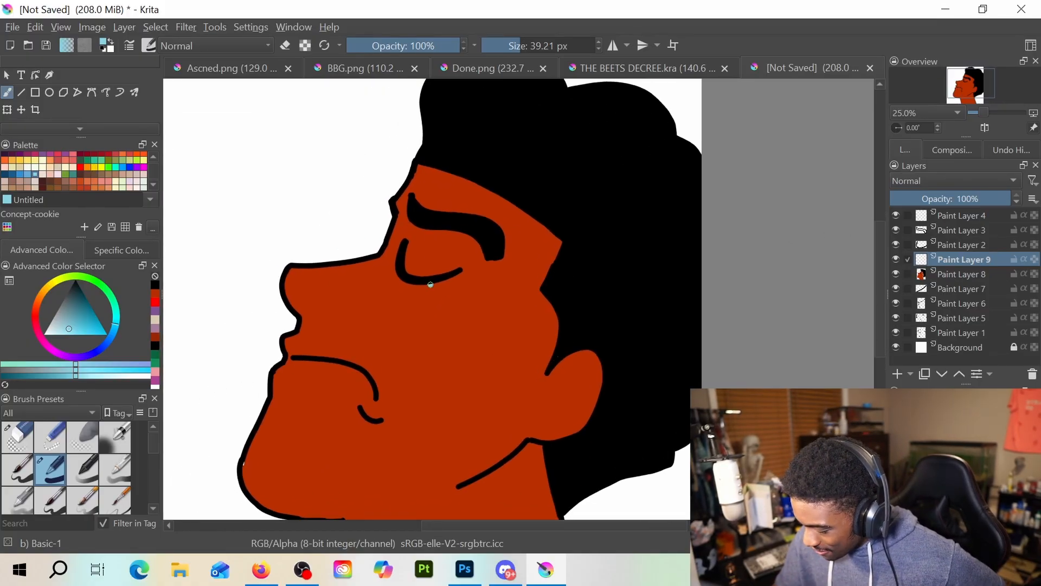
{"action": "left_click_drag", "start_coordinate": [451, 278], "coordinate": [454, 282]}
{"action": "key", "text": "ctrl+z"}
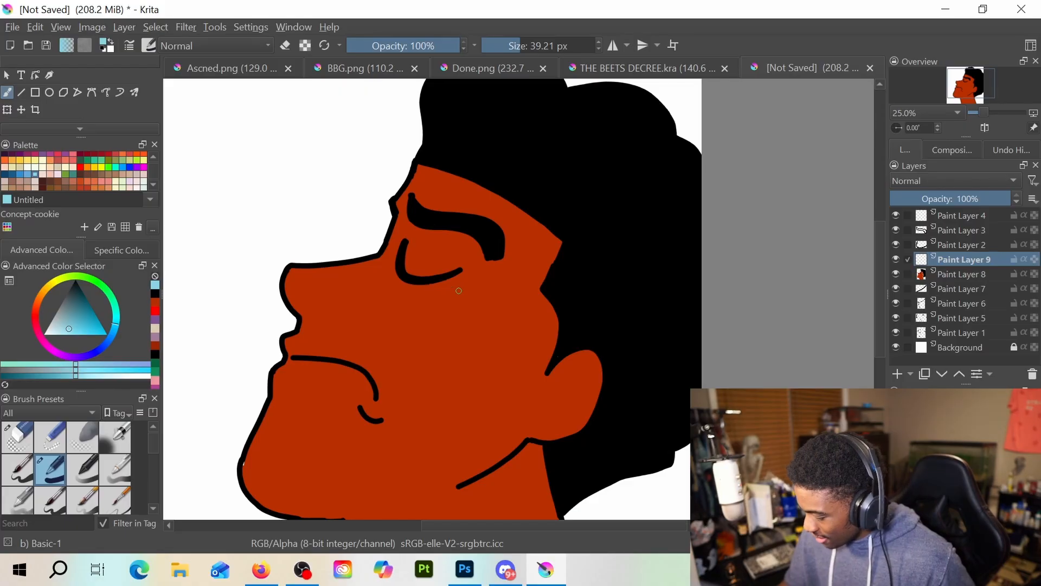
{"action": "left_click_drag", "start_coordinate": [958, 262], "coordinate": [957, 207]}
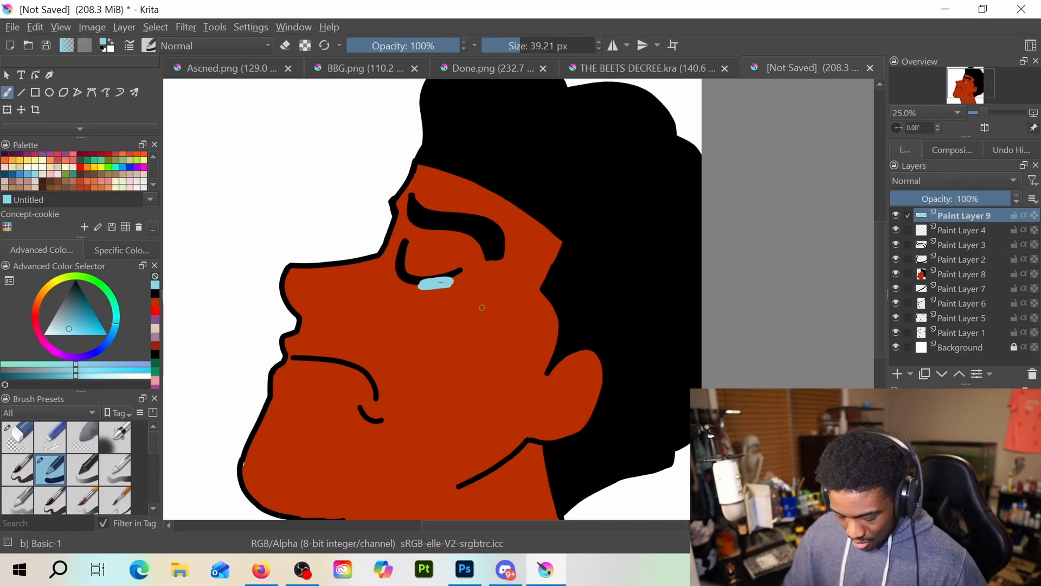
{"action": "key", "text": "ctrl+z"}
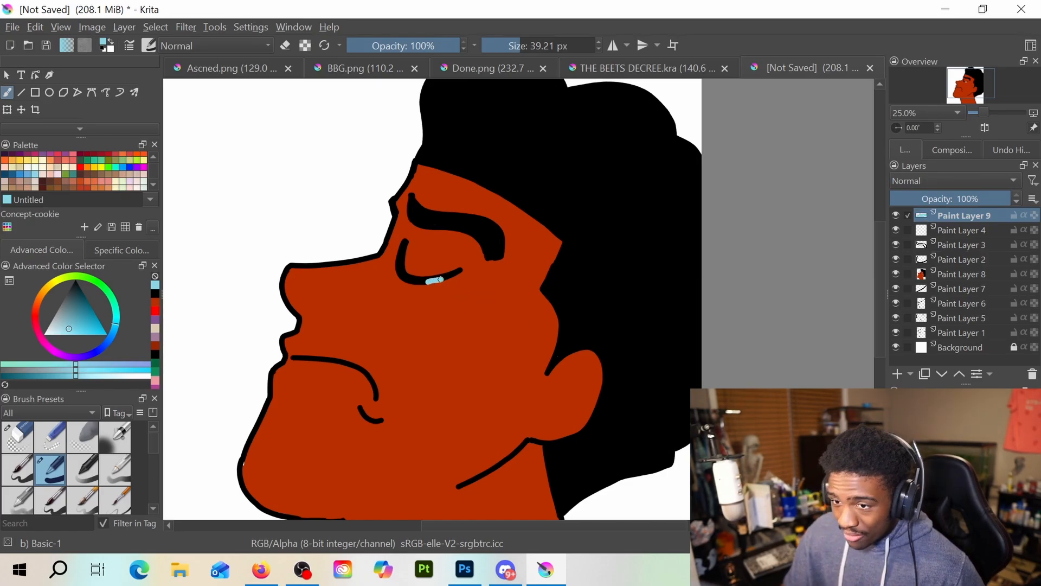
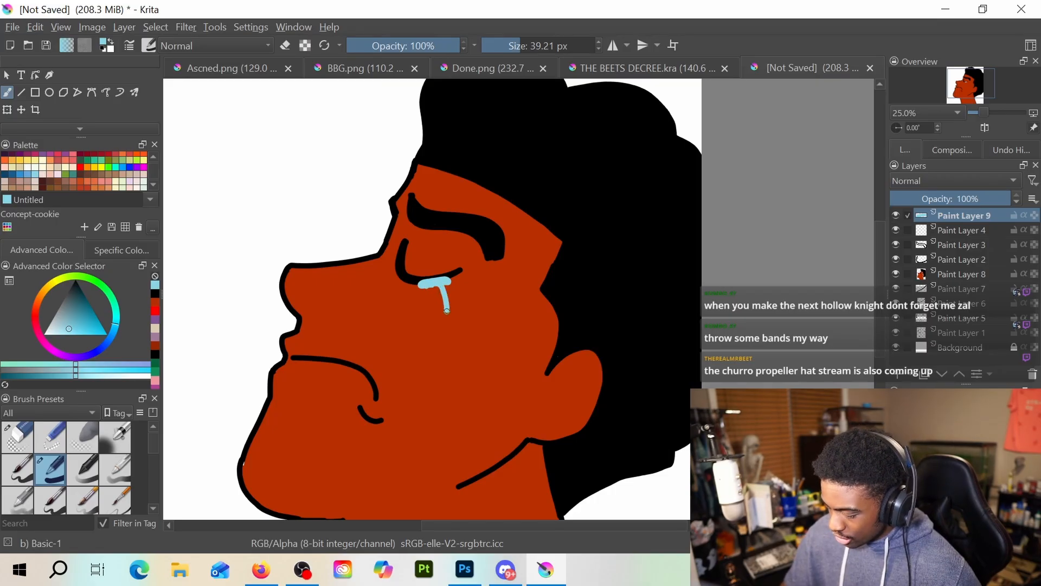
Paint a light-blue tear from the closed eye down the cheek to the jaw, thickening its lower end into a rounded drop
{"action": "mouse_move", "coordinate": [447, 311]}
{"action": "left_mouse_down"}
{"action": "mouse_move", "coordinate": [441, 392]}
{"action": "mouse_move", "coordinate": [410, 499]}
{"action": "left_mouse_up"}
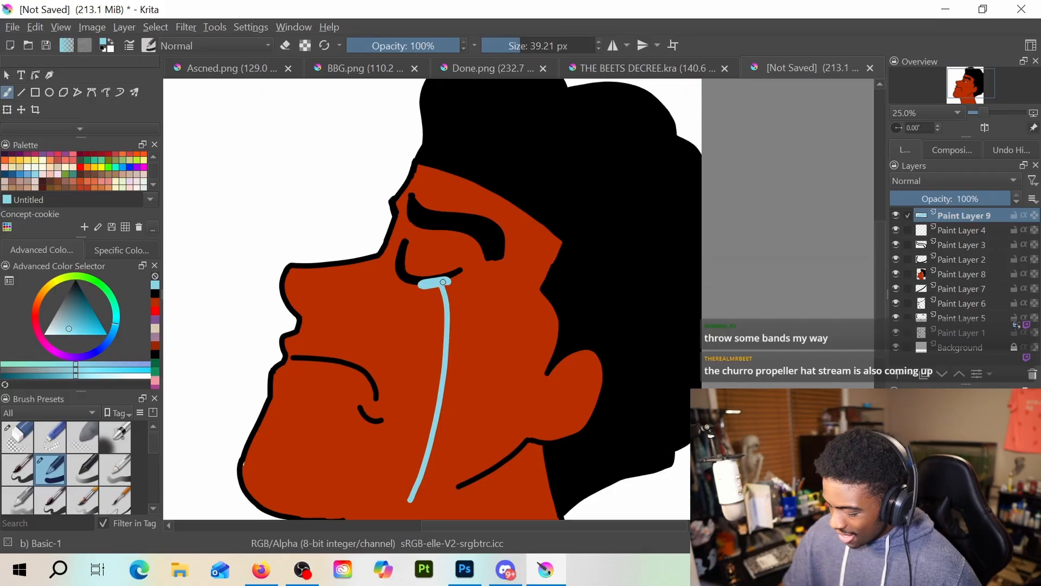
{"action": "scroll", "coordinate": [443, 282], "scroll_direction": "down", "scroll_amount": 2}
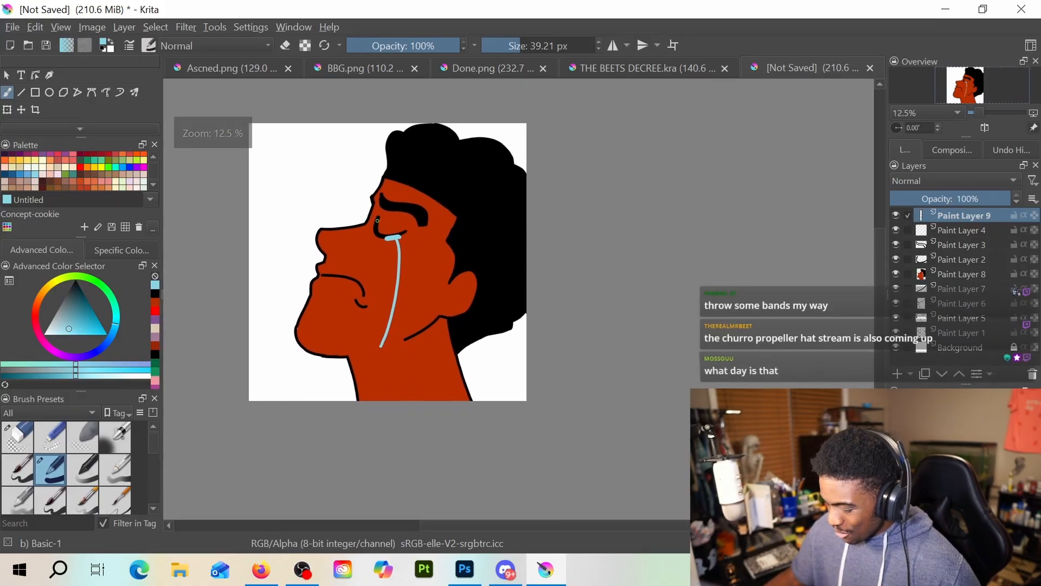
{"action": "scroll", "coordinate": [418, 249], "scroll_direction": "up", "scroll_amount": 1}
{"action": "scroll", "coordinate": [419, 248], "scroll_direction": "up", "scroll_amount": 1}
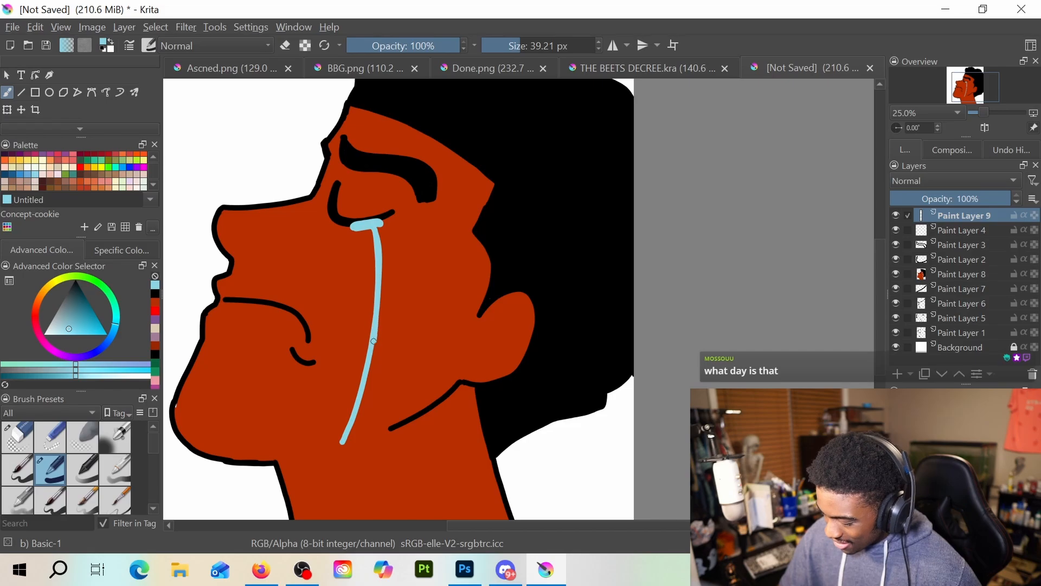
{"action": "left_click_drag", "start_coordinate": [374, 341], "coordinate": [345, 451]}
{"action": "left_click_drag", "start_coordinate": [345, 435], "coordinate": [348, 434]}
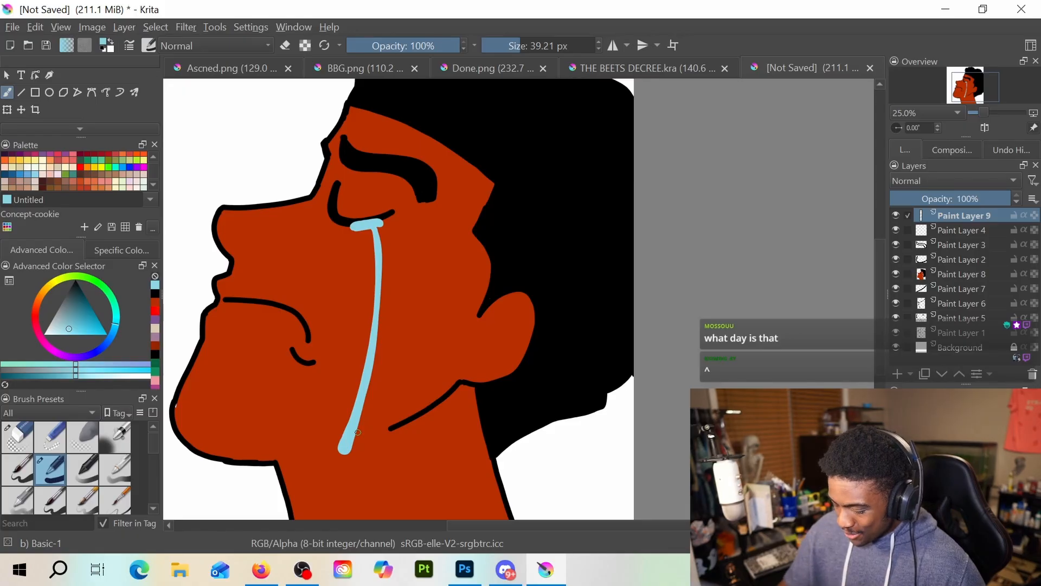
Extend the underside of the chin with a short, horizontal black line across the top of the neck
{"action": "left_click", "coordinate": [155, 293]}
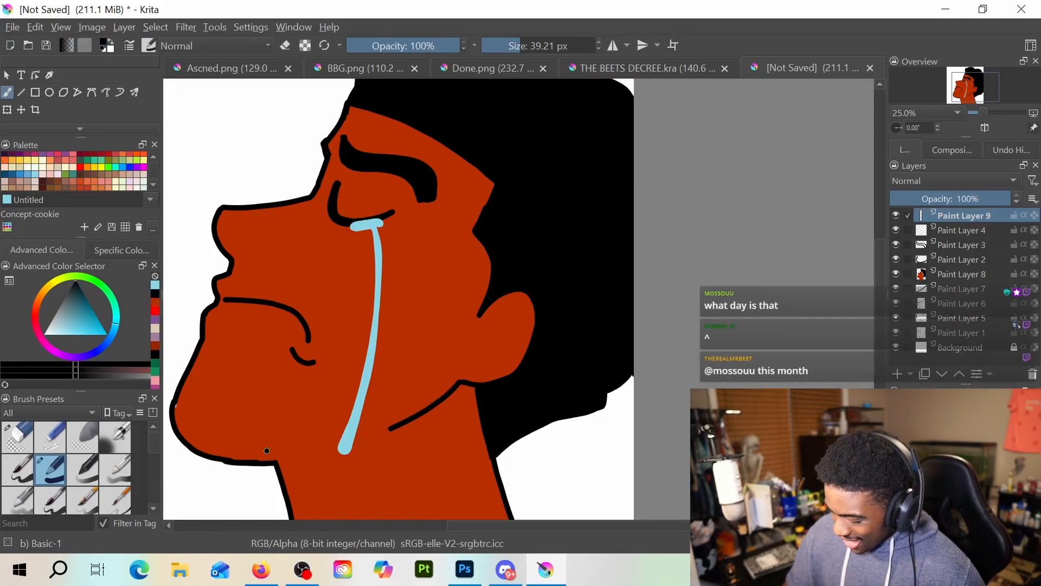
{"action": "left_click_drag", "start_coordinate": [266, 450], "coordinate": [324, 450]}
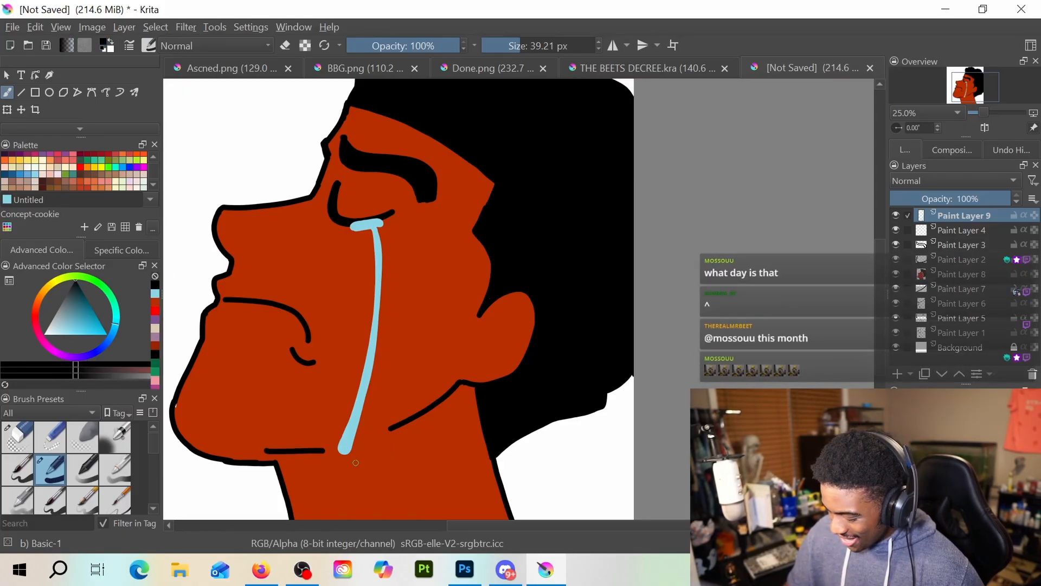
Choose dark red as the brush colour and add a paint layer placed between Paint Layer 2 and Paint Layer 8
{"action": "left_click", "coordinate": [156, 346]}
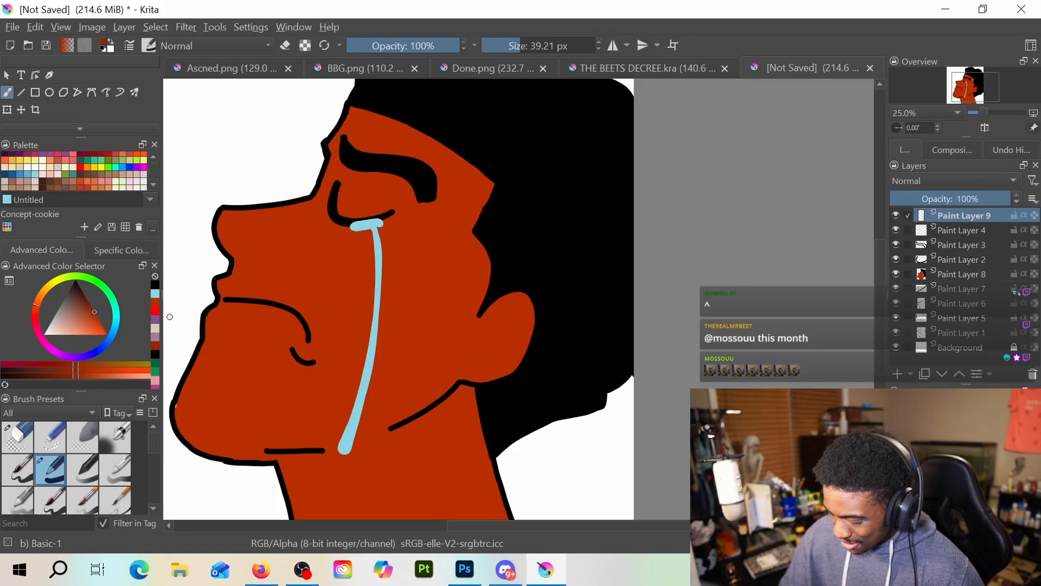
{"action": "left_click", "coordinate": [897, 374]}
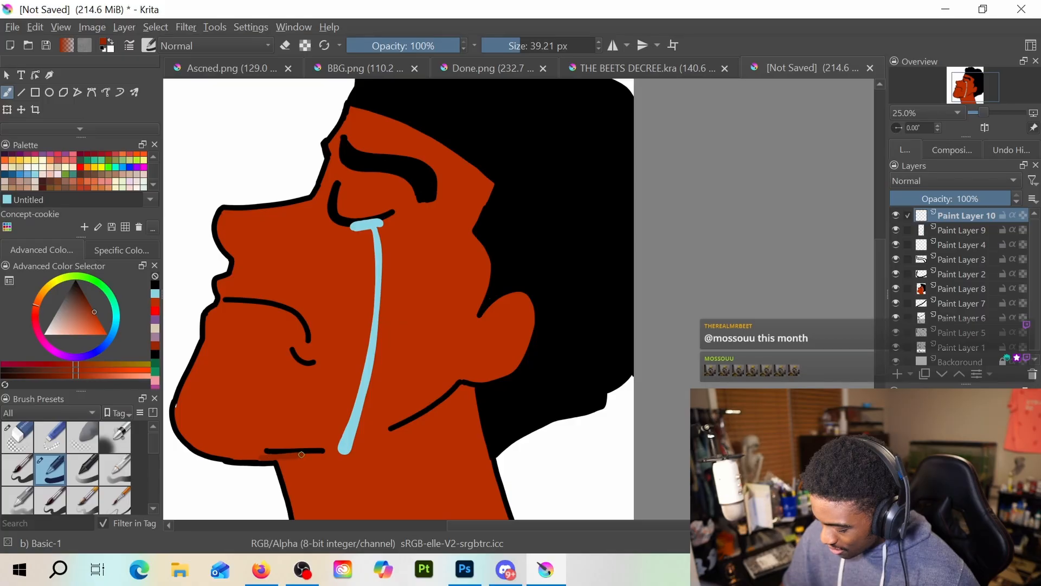
{"action": "left_click_drag", "start_coordinate": [279, 459], "coordinate": [310, 457]}
{"action": "key", "text": "ctrl+z"}
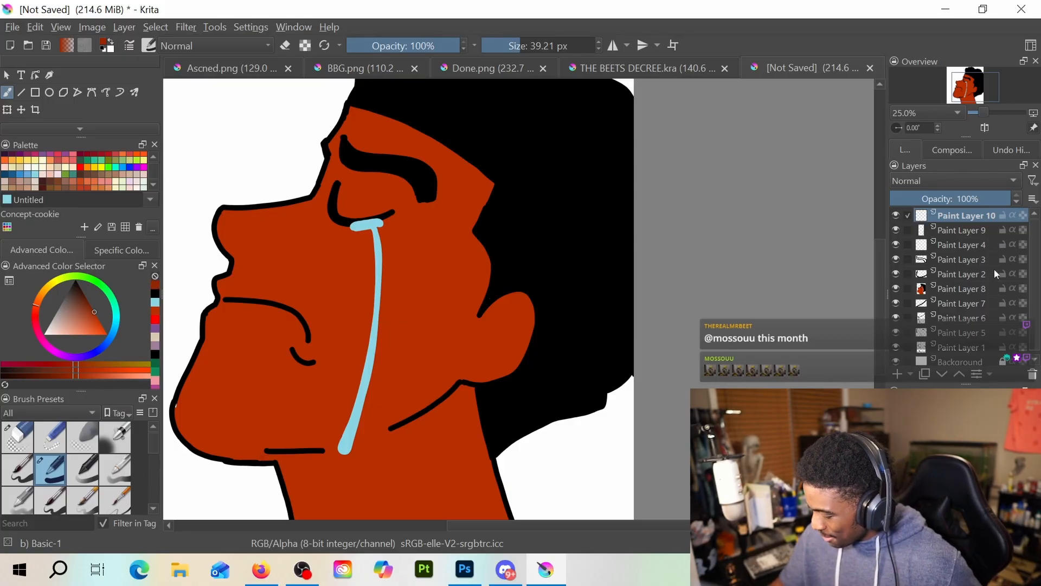
{"action": "mouse_move", "coordinate": [954, 218]}
{"action": "left_mouse_down"}
{"action": "mouse_move", "coordinate": [956, 295]}
{"action": "mouse_move", "coordinate": [943, 274]}
{"action": "left_mouse_up"}
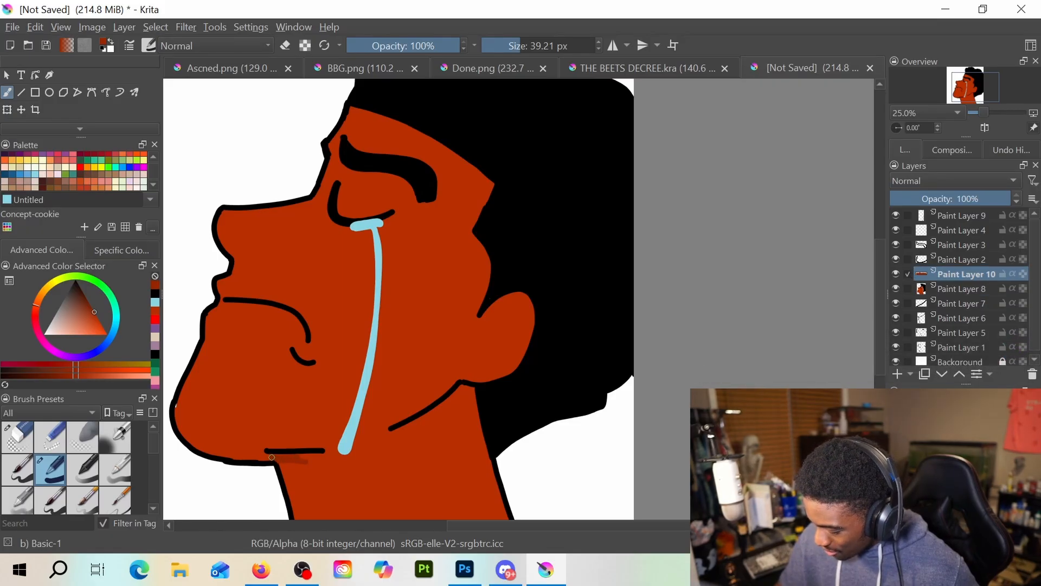
{"action": "mouse_move", "coordinate": [265, 456]}
{"action": "left_mouse_down"}
{"action": "mouse_move", "coordinate": [321, 456]}
{"action": "mouse_move", "coordinate": [288, 482]}
{"action": "mouse_move", "coordinate": [280, 462]}
{"action": "mouse_move", "coordinate": [288, 483]}
{"action": "left_mouse_up"}
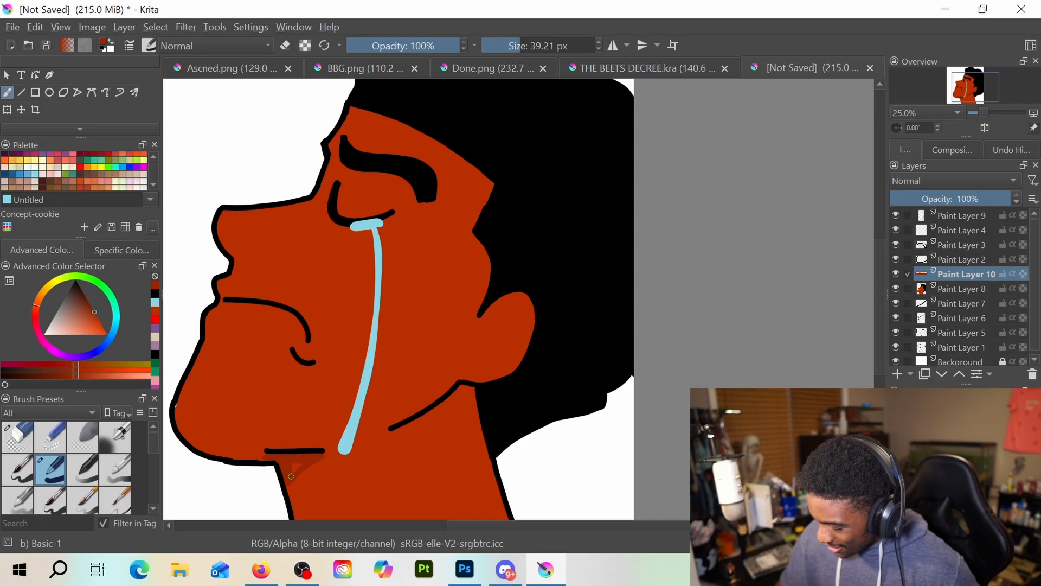
{"action": "mouse_move", "coordinate": [315, 459]}
{"action": "left_mouse_down"}
{"action": "mouse_move", "coordinate": [285, 483]}
{"action": "mouse_move", "coordinate": [293, 504]}
{"action": "mouse_move", "coordinate": [317, 460]}
{"action": "left_mouse_up"}
{"action": "key", "text": "ctrl+z"}
{"action": "key", "text": "ctrl+z"}
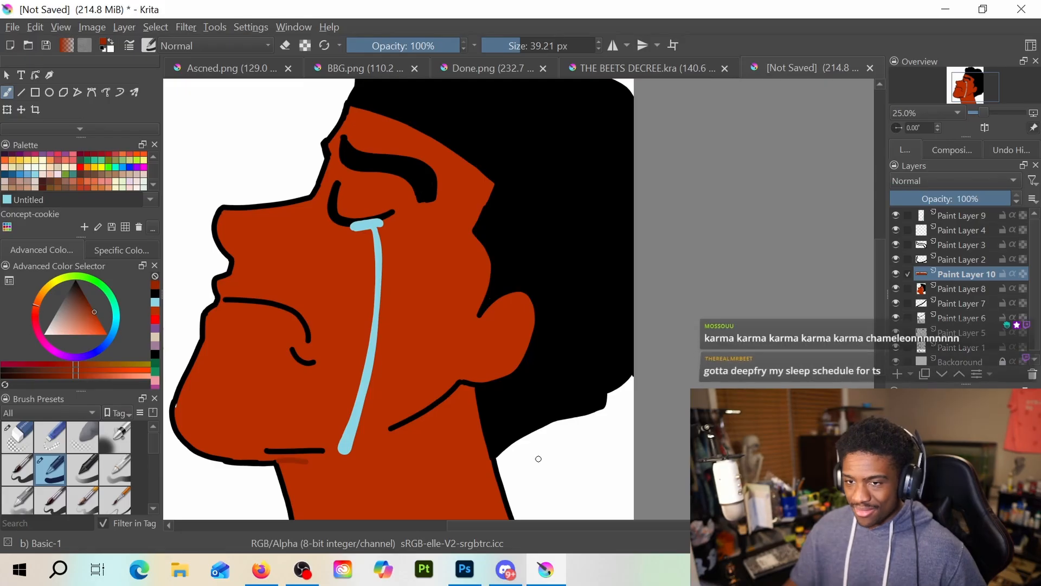
{"action": "key", "text": "e"}
{"action": "left_click_drag", "start_coordinate": [322, 462], "coordinate": [274, 460]}
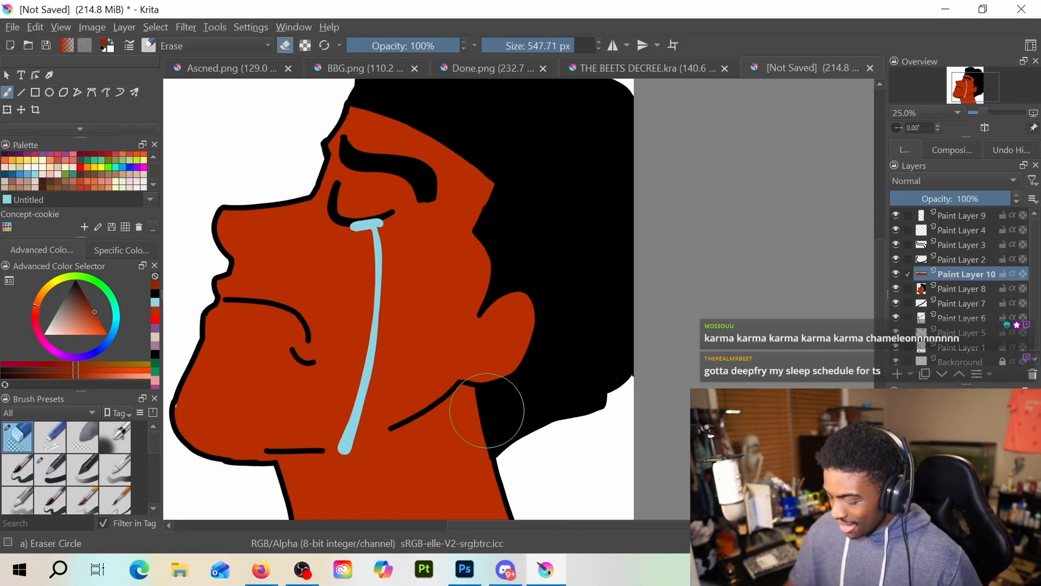
{"action": "key", "text": "e"}
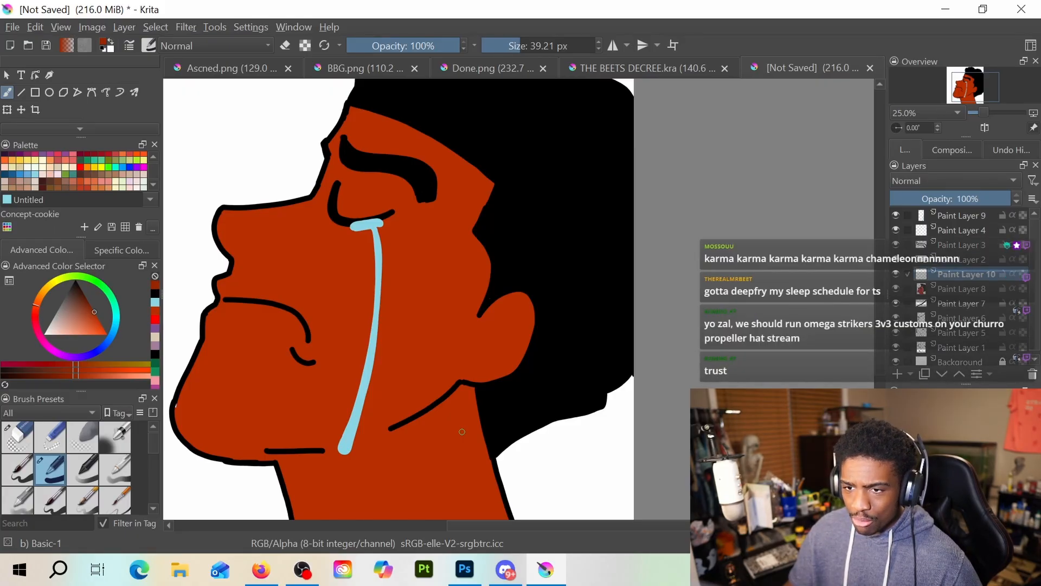
{"action": "key", "text": "e"}
{"action": "key", "text": "e"}
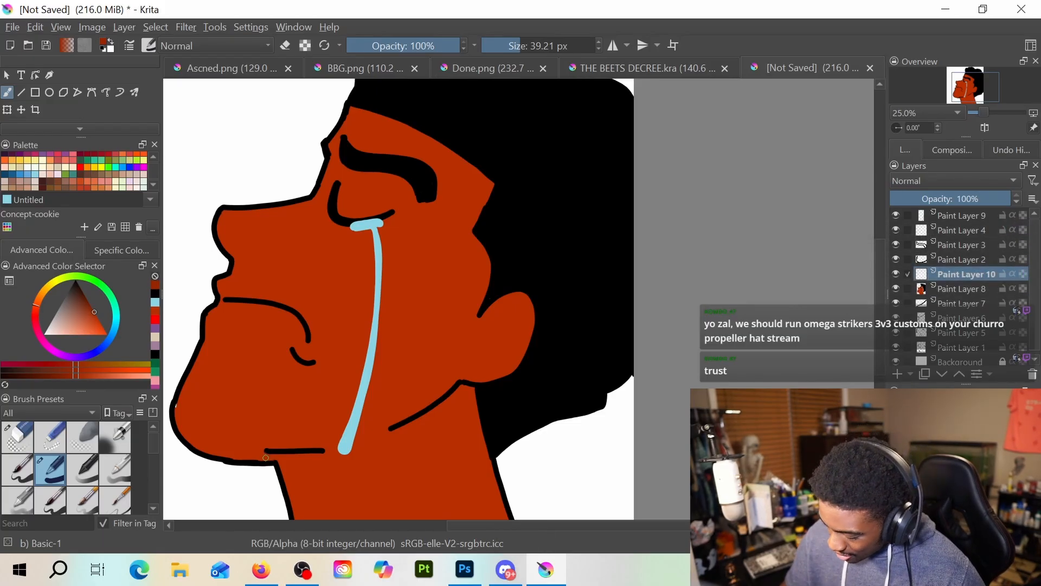
{"action": "mouse_move", "coordinate": [265, 458]}
{"action": "left_mouse_down"}
{"action": "mouse_move", "coordinate": [322, 456]}
{"action": "mouse_move", "coordinate": [250, 459]}
{"action": "mouse_move", "coordinate": [289, 453]}
{"action": "left_mouse_up"}
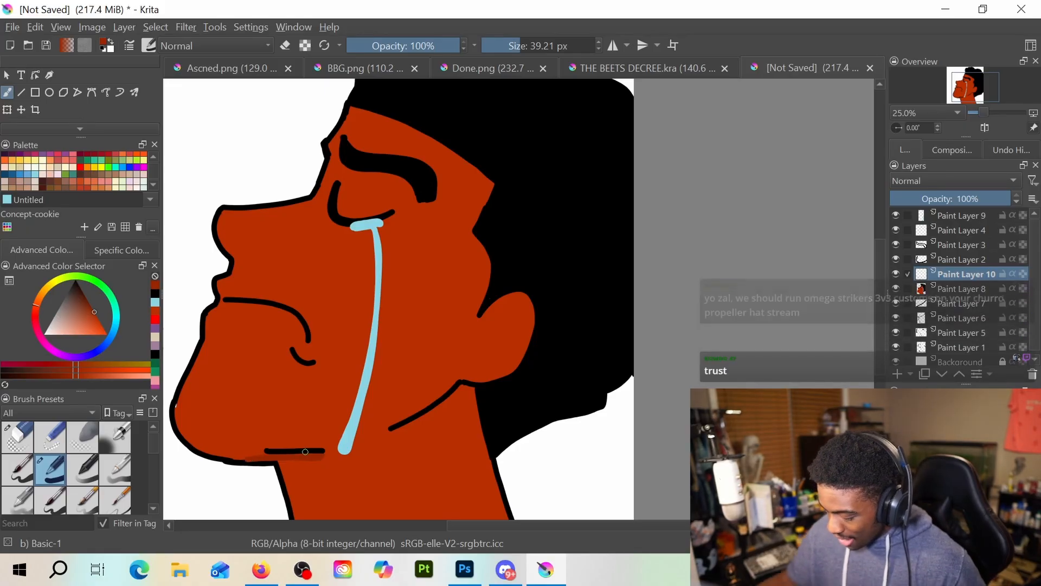
{"action": "key", "text": "ctrl+z"}
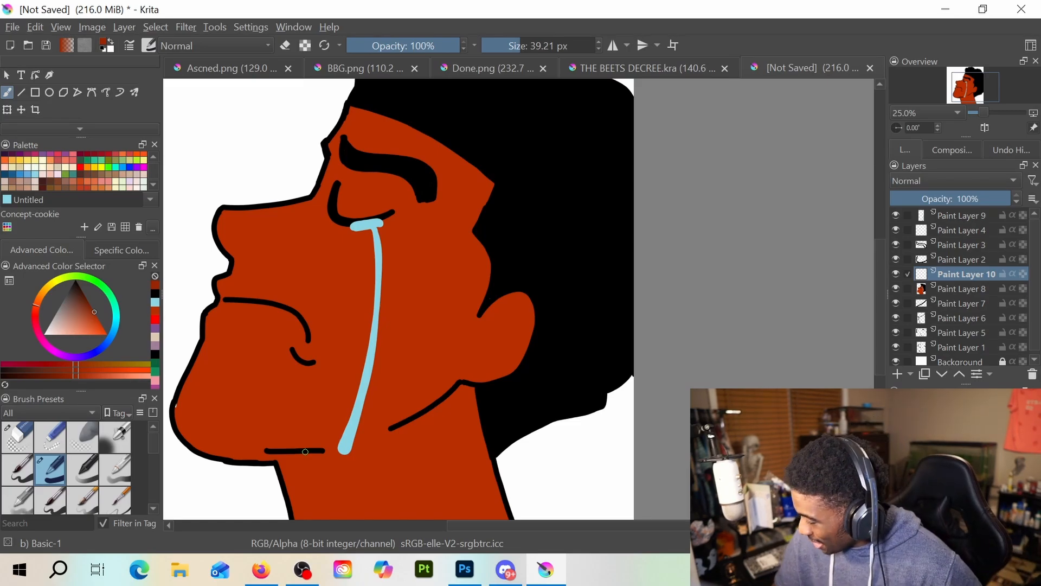
Paint a dark-red triangular shadow on the front of the neck, directly under the chin line
{"action": "mouse_move", "coordinate": [282, 468]}
{"action": "left_mouse_down"}
{"action": "mouse_move", "coordinate": [296, 507]}
{"action": "mouse_move", "coordinate": [319, 452]}
{"action": "mouse_move", "coordinate": [282, 459]}
{"action": "mouse_move", "coordinate": [296, 498]}
{"action": "mouse_move", "coordinate": [295, 462]}
{"action": "mouse_move", "coordinate": [298, 484]}
{"action": "mouse_move", "coordinate": [305, 457]}
{"action": "mouse_move", "coordinate": [298, 491]}
{"action": "mouse_move", "coordinate": [309, 459]}
{"action": "mouse_move", "coordinate": [267, 457]}
{"action": "left_mouse_up"}
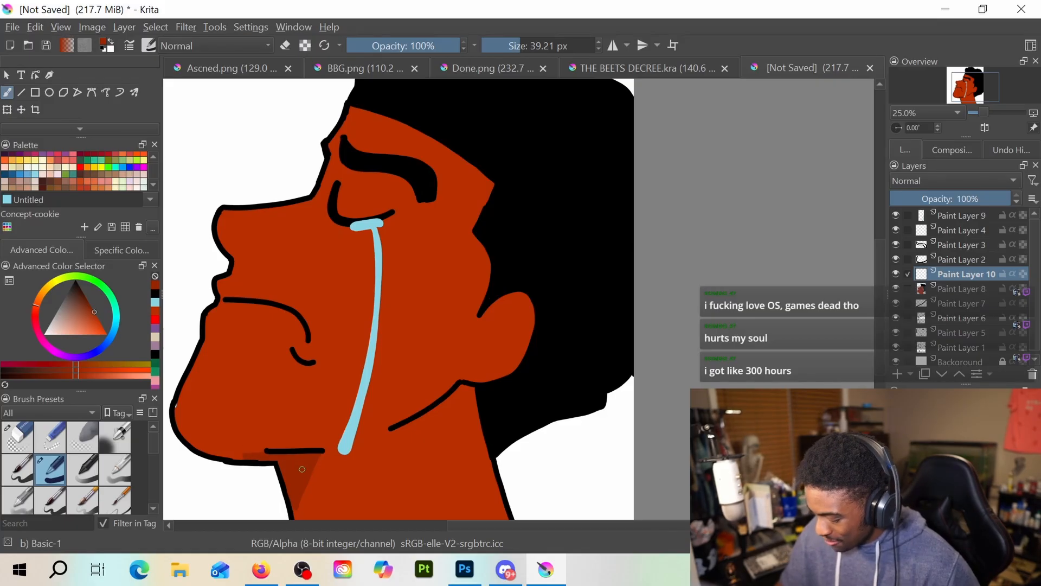
{"action": "scroll", "coordinate": [316, 414], "scroll_direction": "down", "scroll_amount": 2}
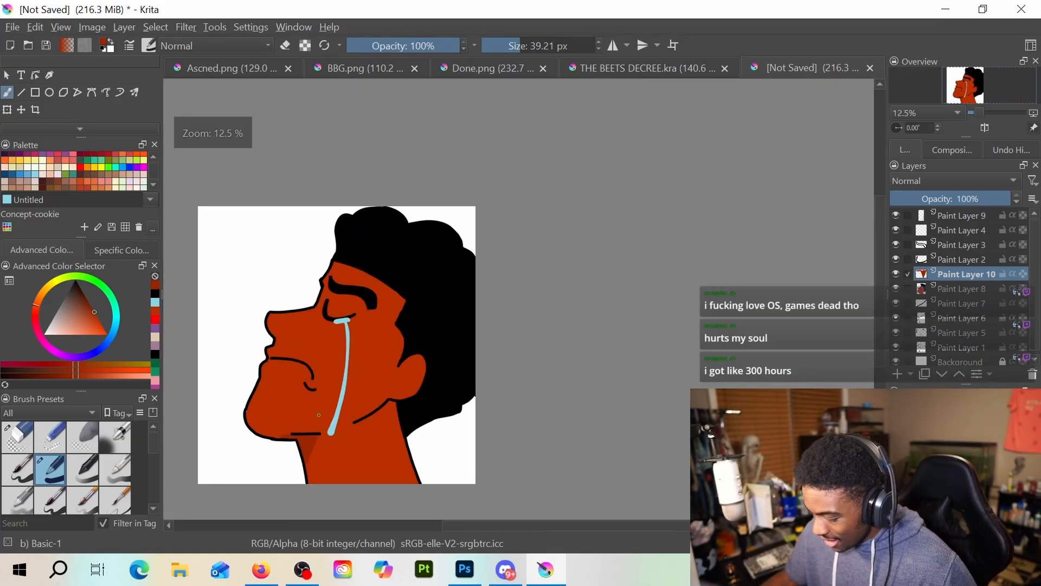
{"action": "scroll", "coordinate": [319, 414], "scroll_direction": "up", "scroll_amount": 1}
{"action": "scroll", "coordinate": [320, 414], "scroll_direction": "up", "scroll_amount": 1}
{"action": "scroll", "coordinate": [324, 410], "scroll_direction": "down", "scroll_amount": 2}
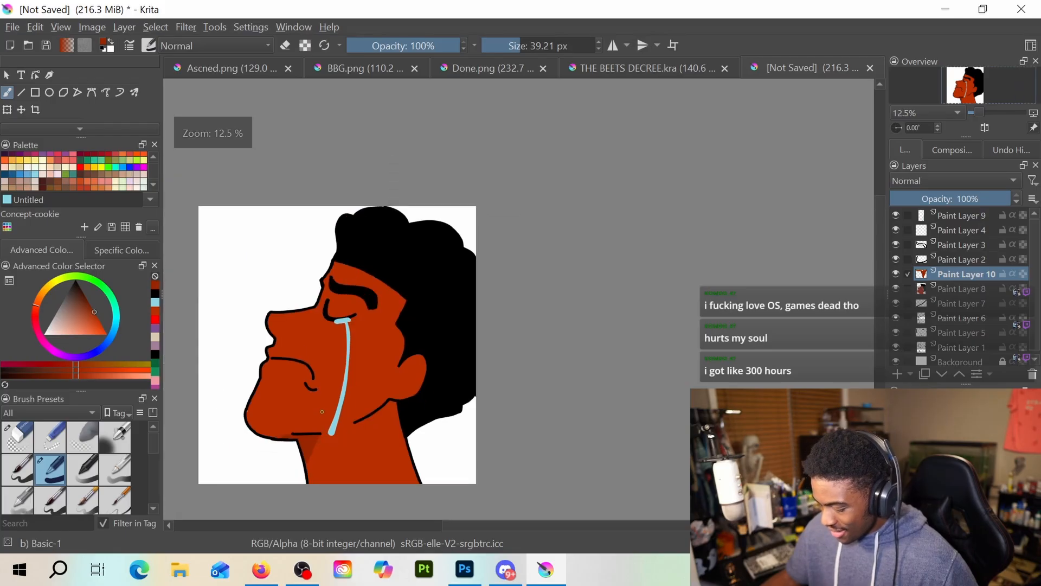
Delete the Background layer to make the area around the head transparent
{"action": "scroll", "coordinate": [967, 345], "scroll_direction": "down", "scroll_amount": 1}
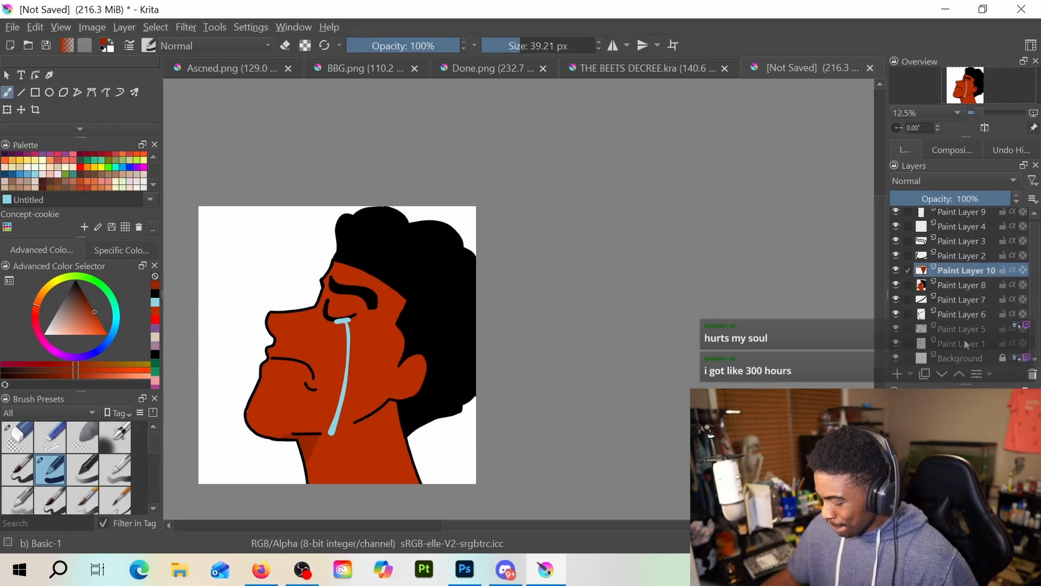
{"action": "mouse_move", "coordinate": [968, 332]}
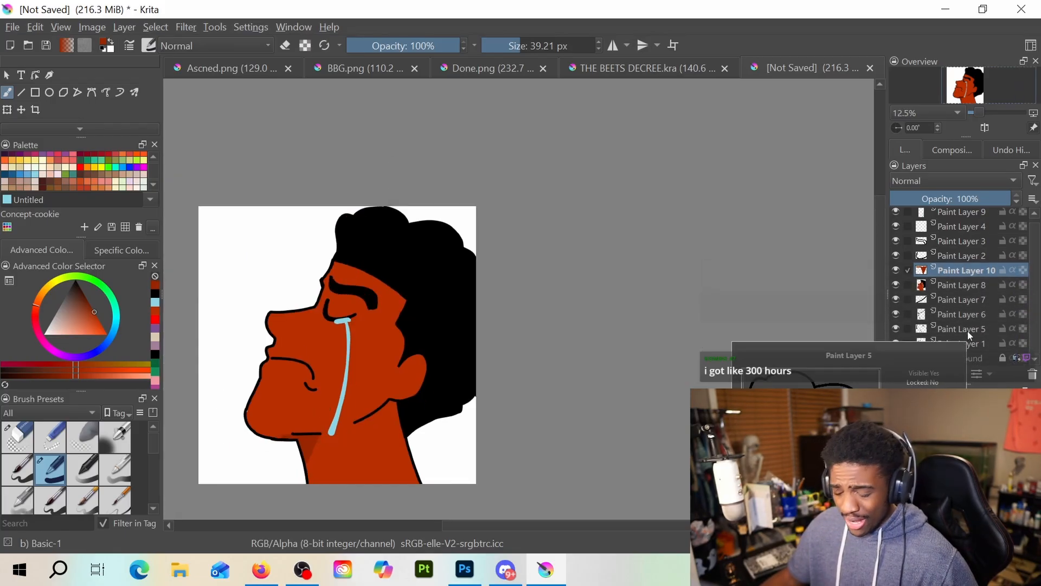
{"action": "left_click", "coordinate": [1007, 360]}
{"action": "left_click", "coordinate": [1031, 374]}
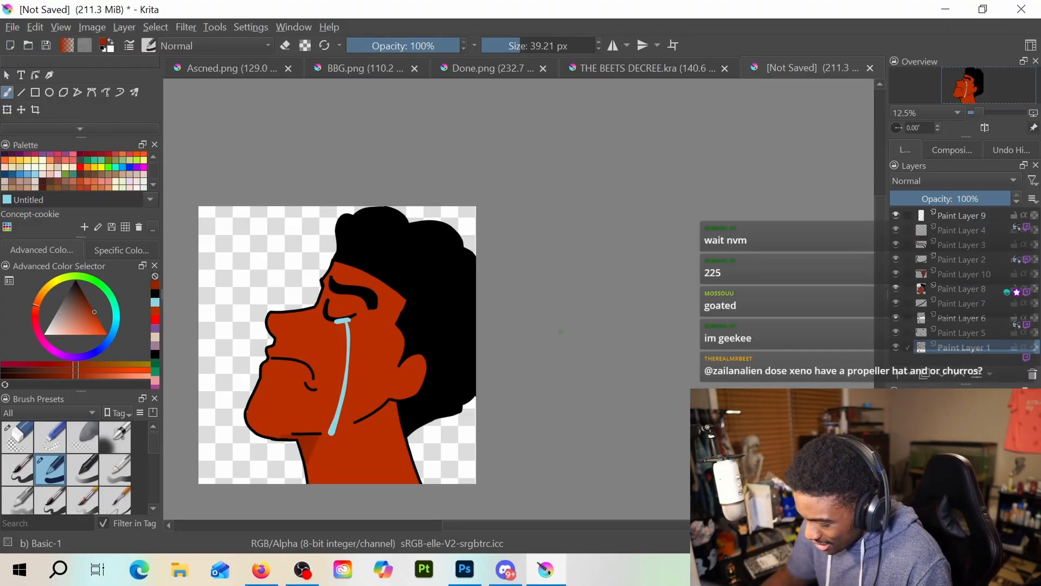
Extend the lower back of the hair to the canvas edge with black on Paint Layer 1
{"action": "left_click", "coordinate": [155, 302]}
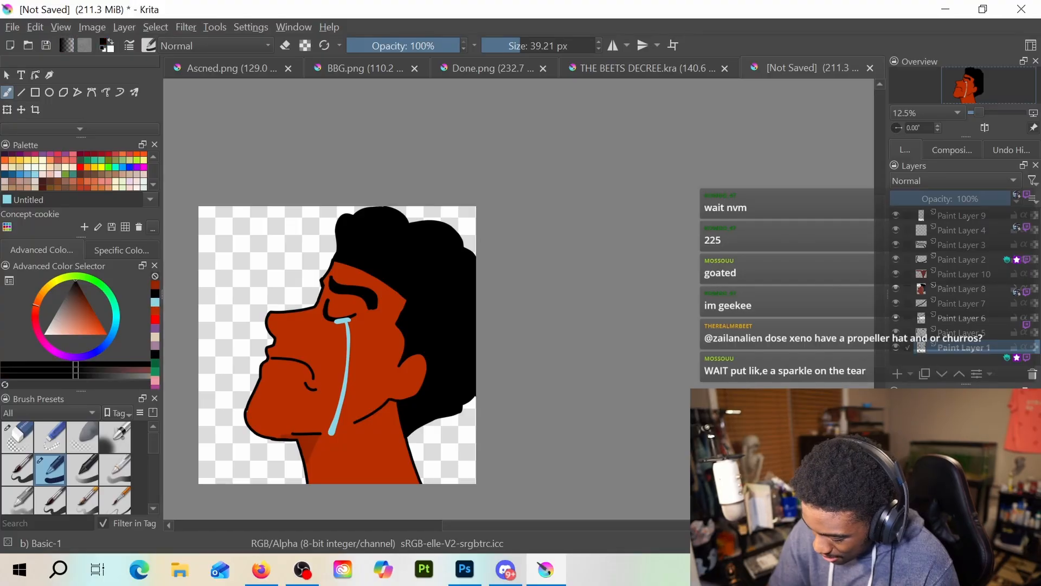
{"action": "left_click_drag", "start_coordinate": [475, 411], "coordinate": [463, 409]}
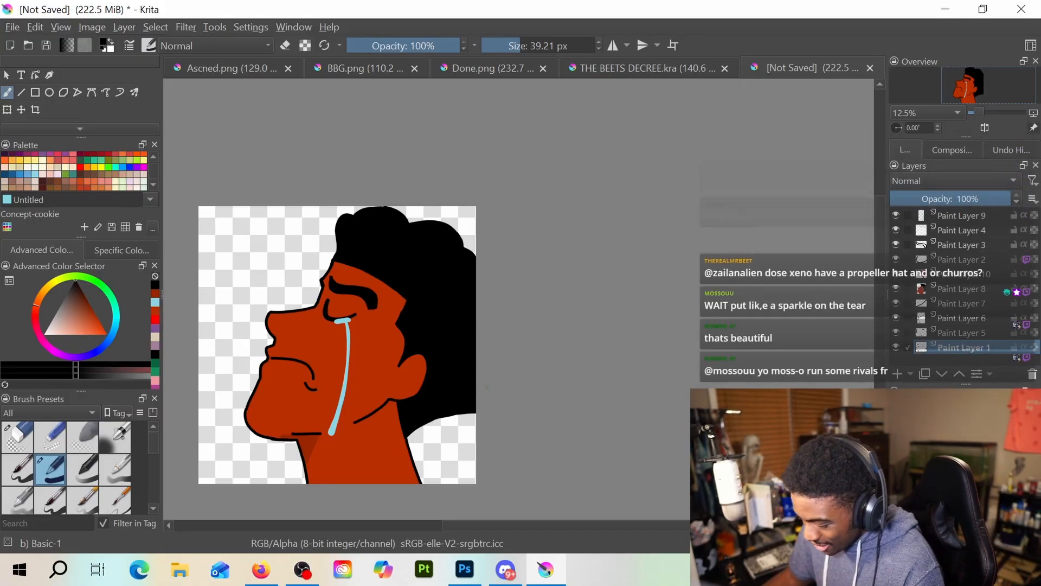
Add a paint layer above Paint Layer 9, choose yellow and reduce the brush size to 3.60 px
{"action": "scroll", "coordinate": [344, 428], "scroll_direction": "up", "scroll_amount": 4}
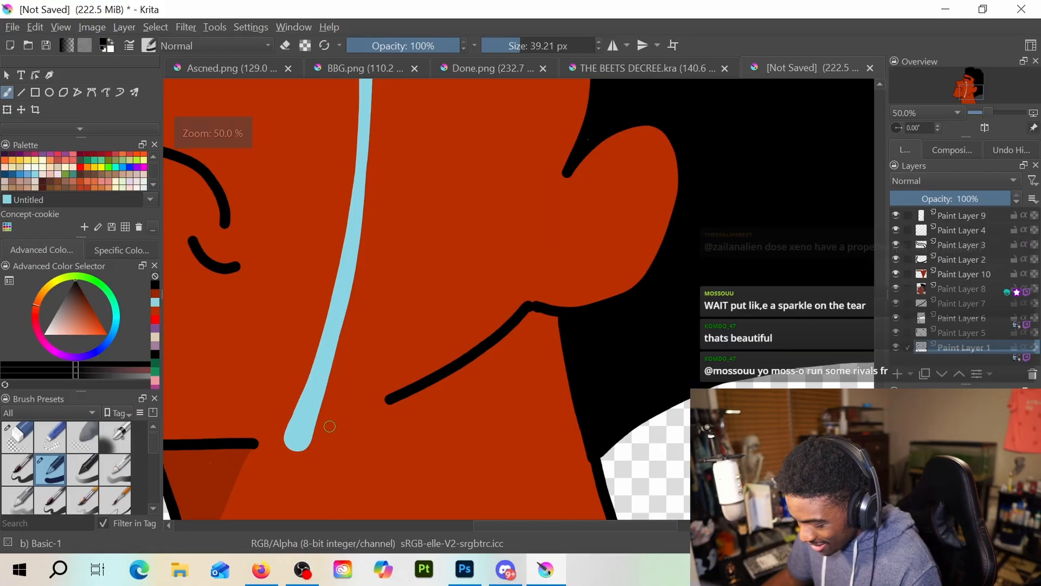
{"action": "left_click", "coordinate": [971, 217]}
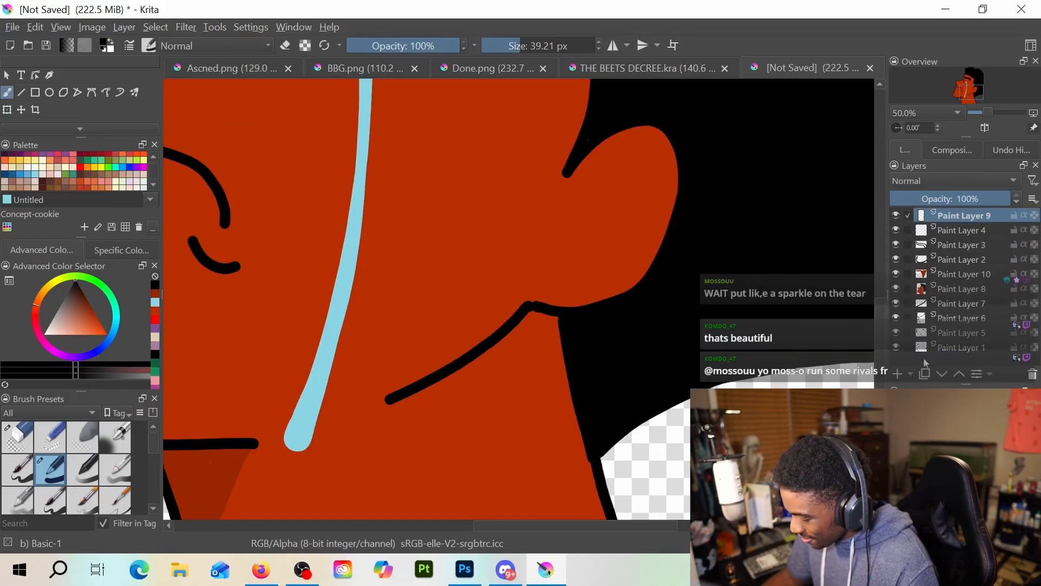
{"action": "key", "text": "Insert"}
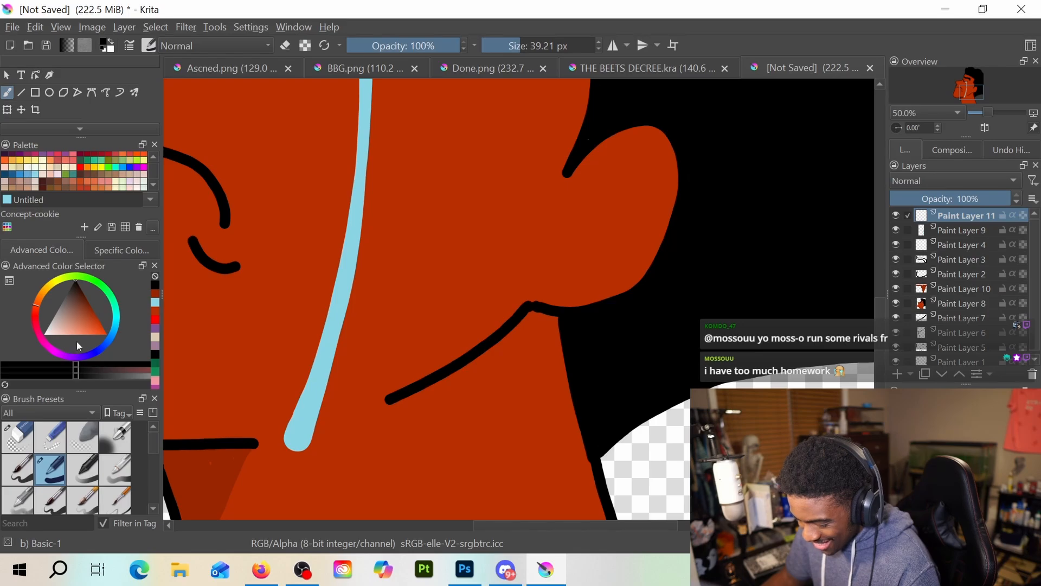
{"action": "left_click", "coordinate": [103, 166]}
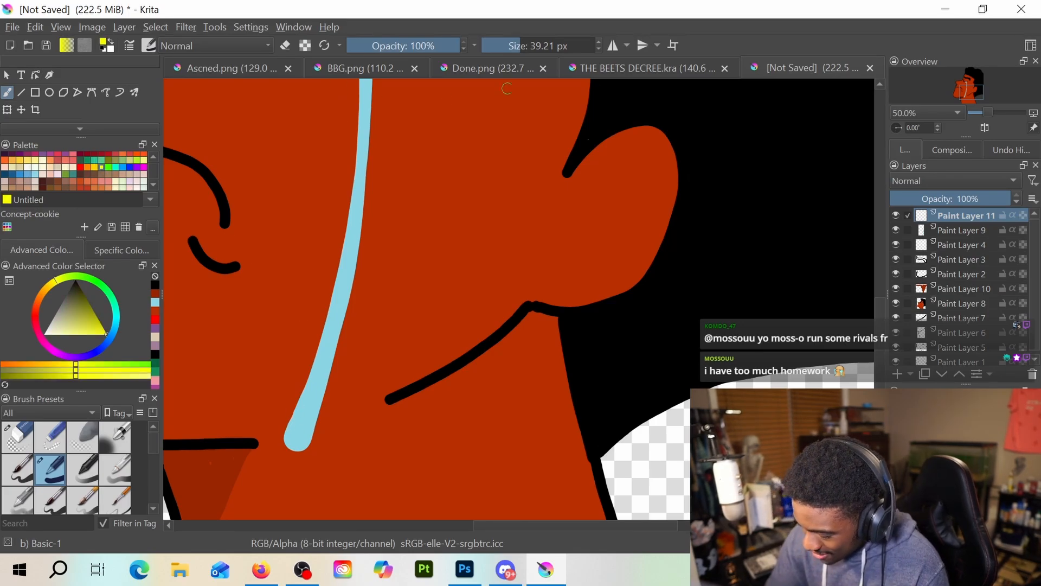
{"action": "left_click_drag", "start_coordinate": [506, 46], "coordinate": [499, 44]}
{"action": "left_click_drag", "start_coordinate": [290, 432], "coordinate": [274, 385]}
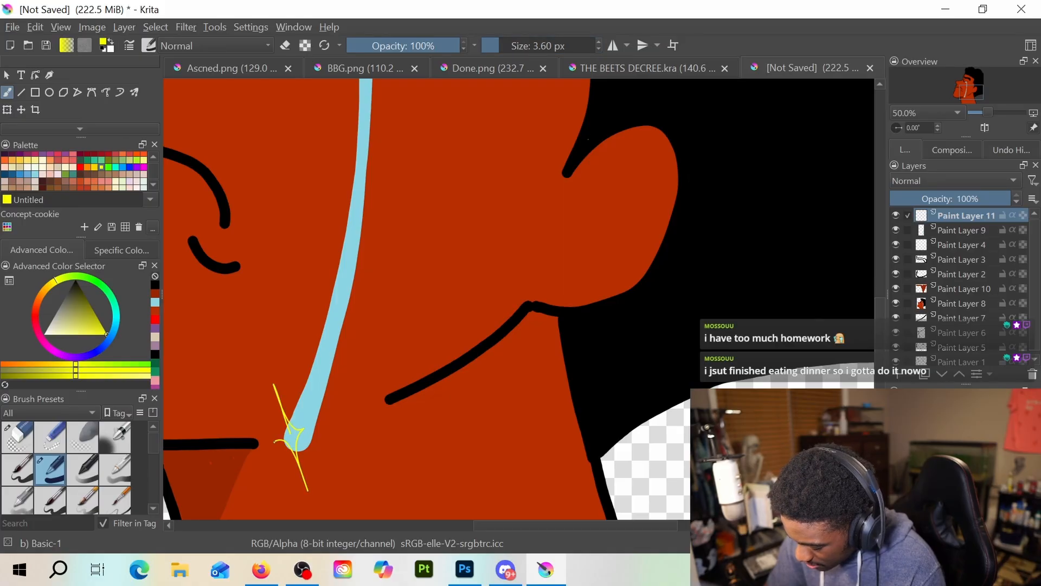
{"action": "key", "text": "ctrl+z"}
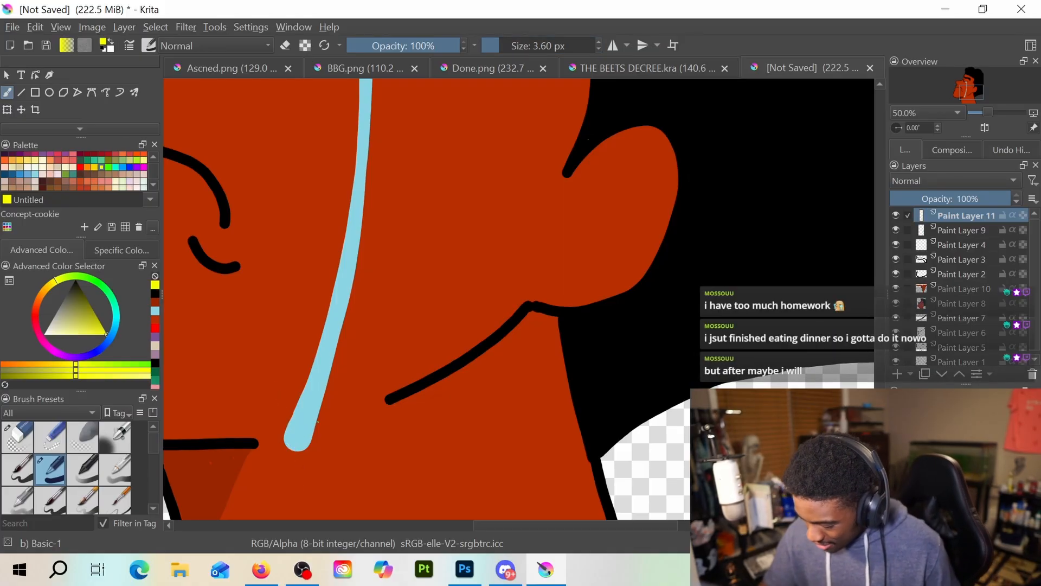
{"action": "left_click_drag", "start_coordinate": [286, 433], "coordinate": [267, 372]}
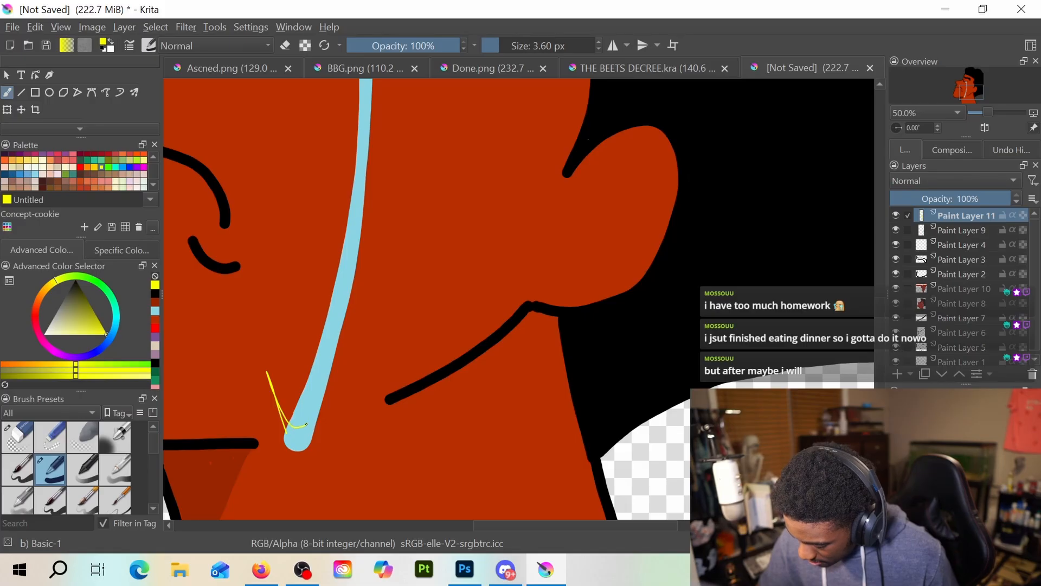
{"action": "left_click_drag", "start_coordinate": [309, 422], "coordinate": [319, 490]}
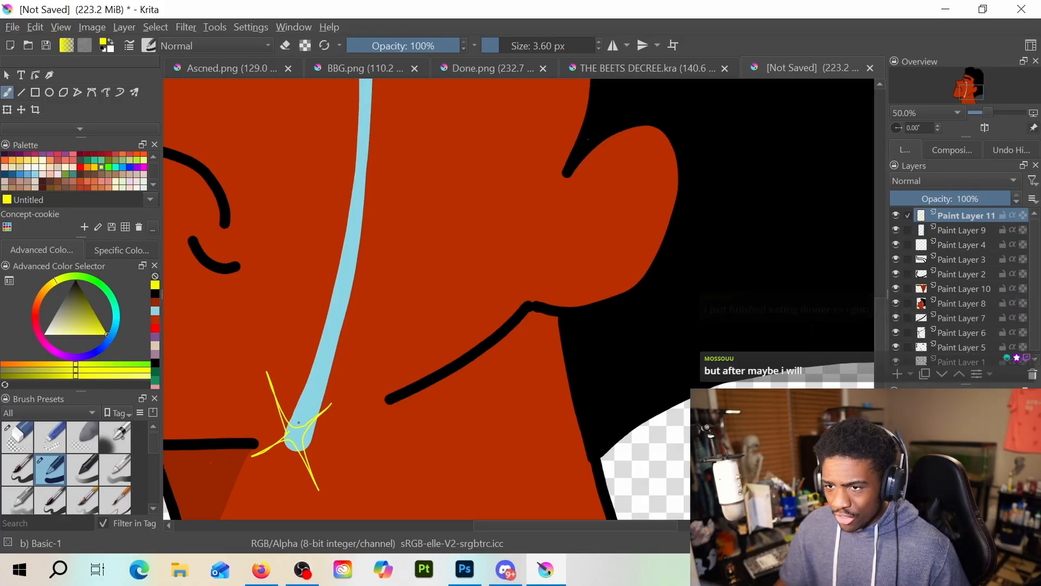
{"action": "left_click", "coordinate": [298, 422], "text": "ctrl"}
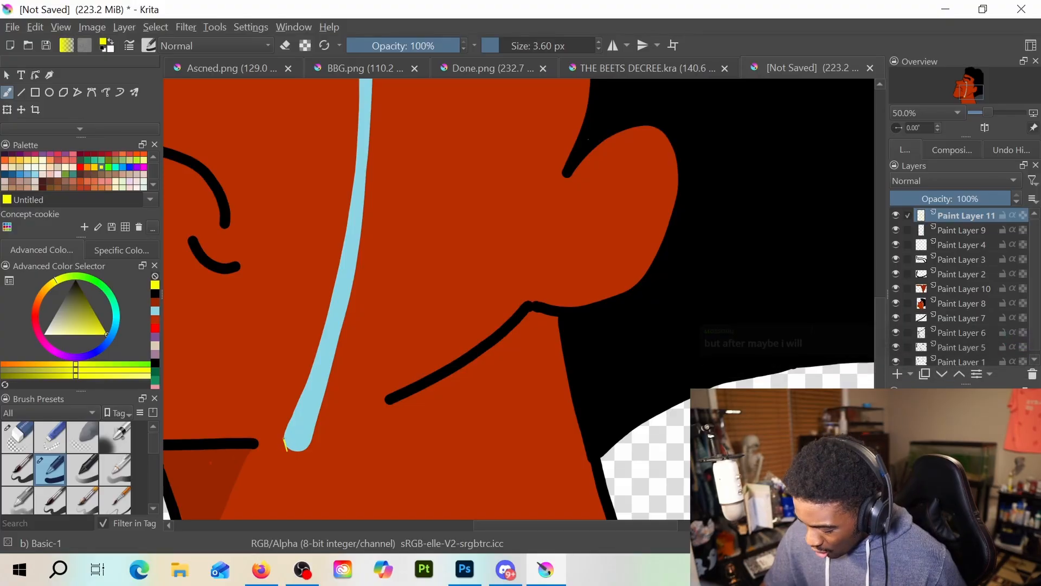
Draw a thin yellow four-pointed sparkle outline around the lower tip of the tear on Paint Layer 11
{"action": "left_click_drag", "start_coordinate": [254, 367], "coordinate": [287, 450]}
{"action": "mouse_move", "coordinate": [262, 386]}
{"action": "left_mouse_down"}
{"action": "mouse_move", "coordinate": [300, 436]}
{"action": "mouse_move", "coordinate": [346, 412]}
{"action": "mouse_move", "coordinate": [303, 462]}
{"action": "mouse_move", "coordinate": [322, 514]}
{"action": "mouse_move", "coordinate": [296, 473]}
{"action": "mouse_move", "coordinate": [266, 462]}
{"action": "left_mouse_up"}
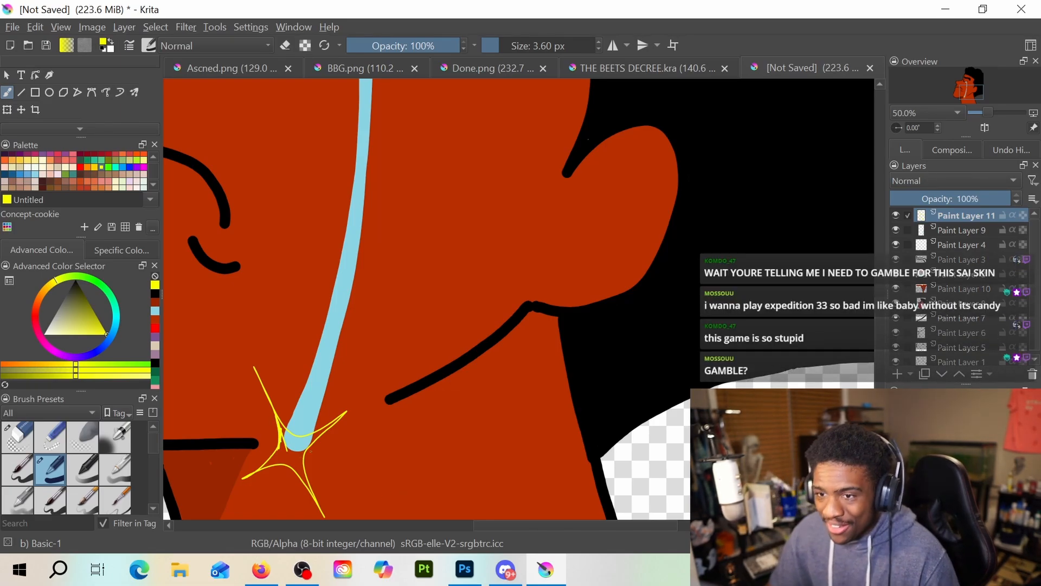
Increase the brush size to 11.38 px and start filling the sparkle's centre with yellow over the tear's tip
{"action": "left_click", "coordinate": [505, 46]}
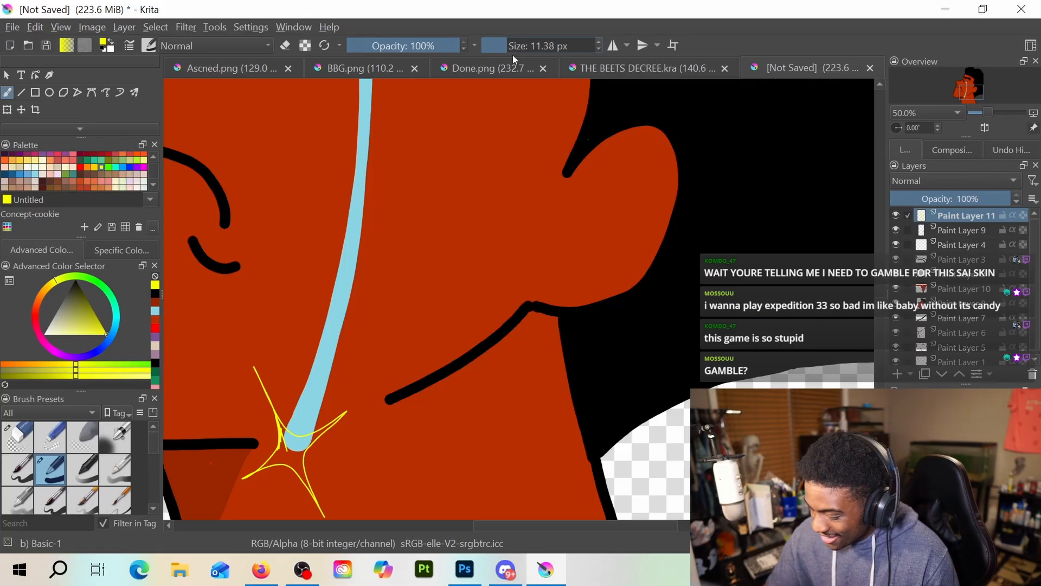
{"action": "mouse_move", "coordinate": [281, 430]}
{"action": "left_mouse_down"}
{"action": "mouse_move", "coordinate": [291, 458]}
{"action": "mouse_move", "coordinate": [282, 425]}
{"action": "left_mouse_up"}
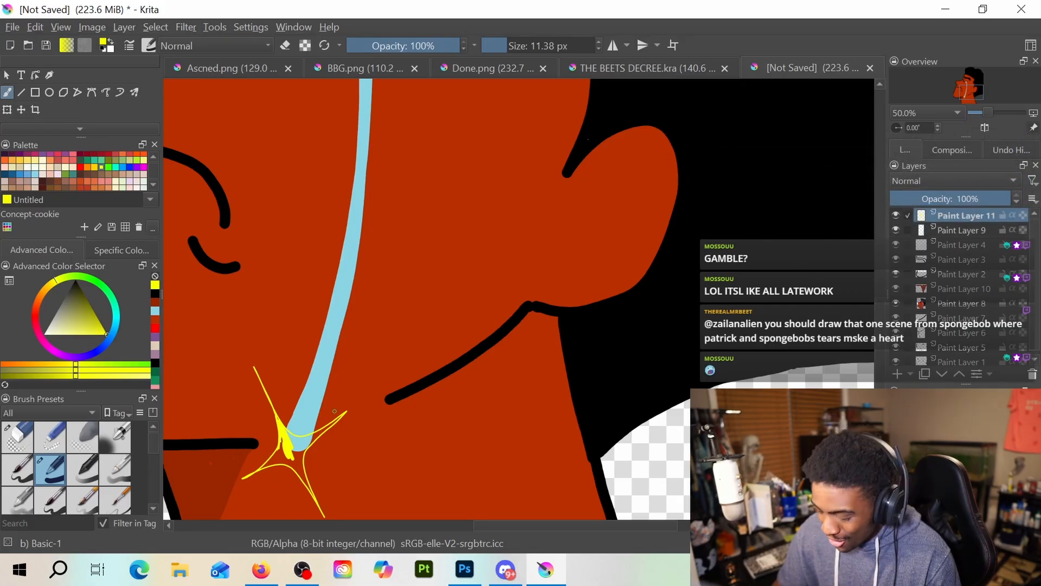
{"action": "left_click_drag", "start_coordinate": [288, 440], "coordinate": [271, 460]}
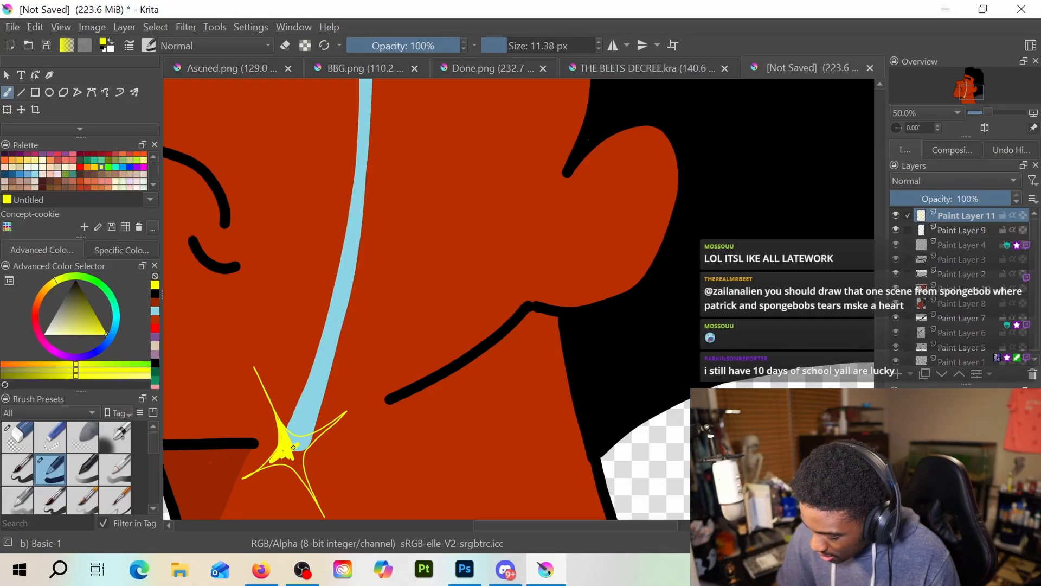
{"action": "left_click_drag", "start_coordinate": [295, 444], "coordinate": [304, 439]}
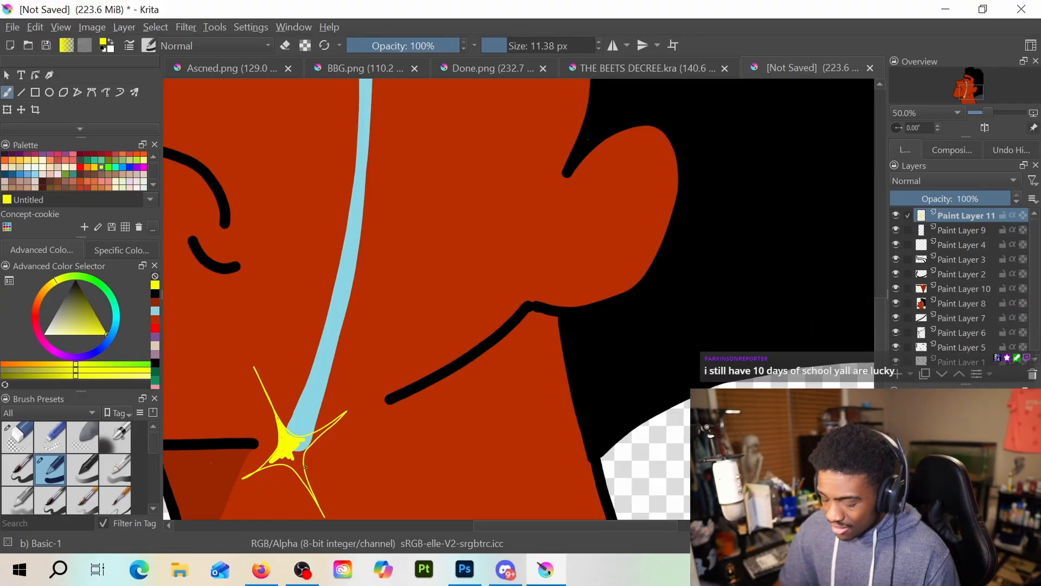
Reduce the brush size to 4.32 px and fill the sparkle's centre and lower-left arm with yellow
{"action": "left_click", "coordinate": [500, 44]}
{"action": "left_click_drag", "start_coordinate": [502, 44], "coordinate": [499, 45]}
{"action": "scroll", "coordinate": [434, 236], "scroll_direction": "up", "scroll_amount": 2}
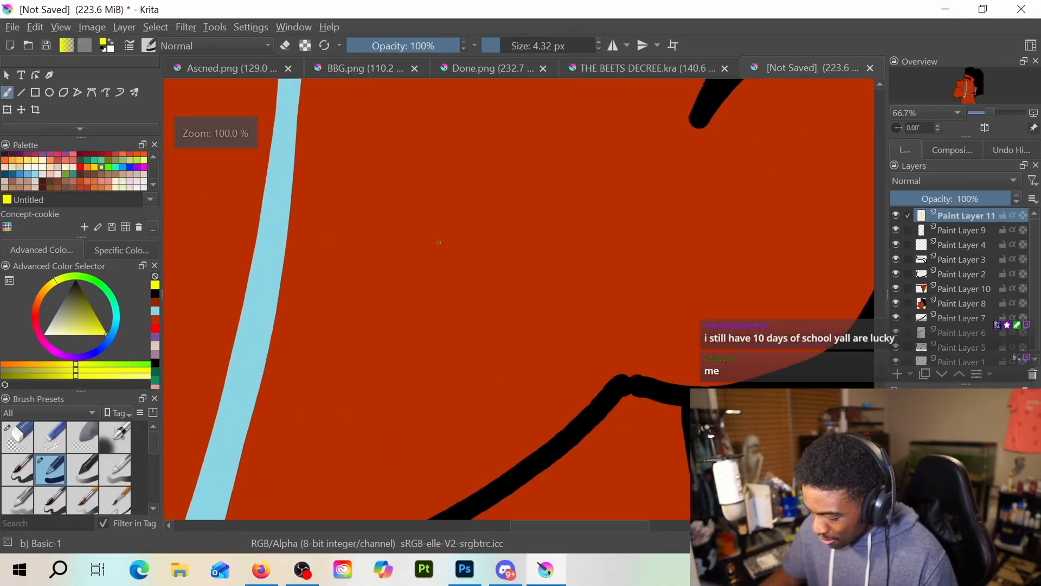
{"action": "left_click_drag", "start_coordinate": [418, 291], "coordinate": [573, 138]}
{"action": "left_click_drag", "start_coordinate": [466, 347], "coordinate": [574, 209]}
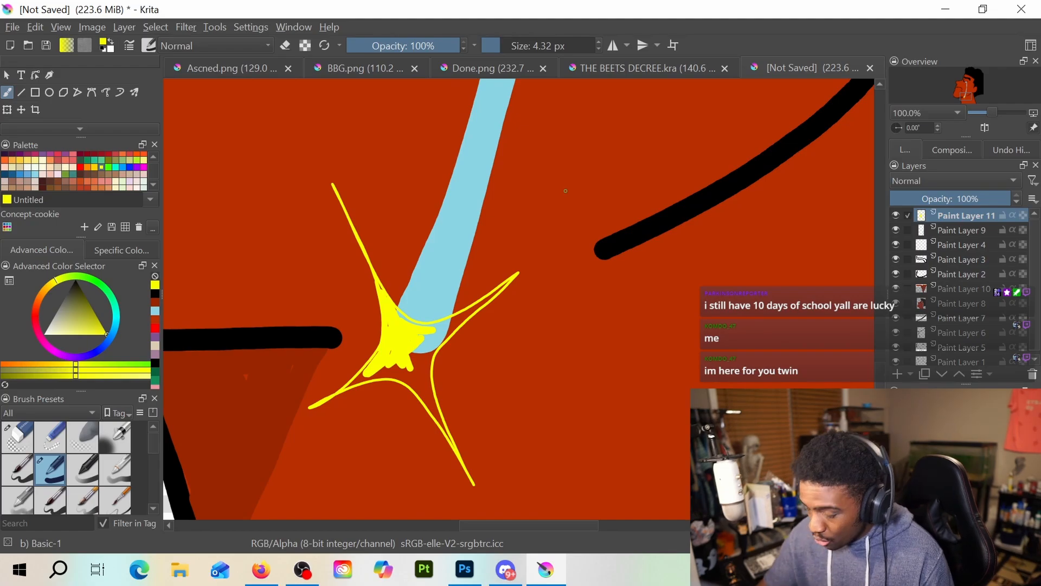
{"action": "mouse_move", "coordinate": [397, 360]}
{"action": "left_mouse_down"}
{"action": "mouse_move", "coordinate": [423, 389]}
{"action": "mouse_move", "coordinate": [400, 351]}
{"action": "mouse_move", "coordinate": [431, 408]}
{"action": "mouse_move", "coordinate": [411, 341]}
{"action": "left_mouse_up"}
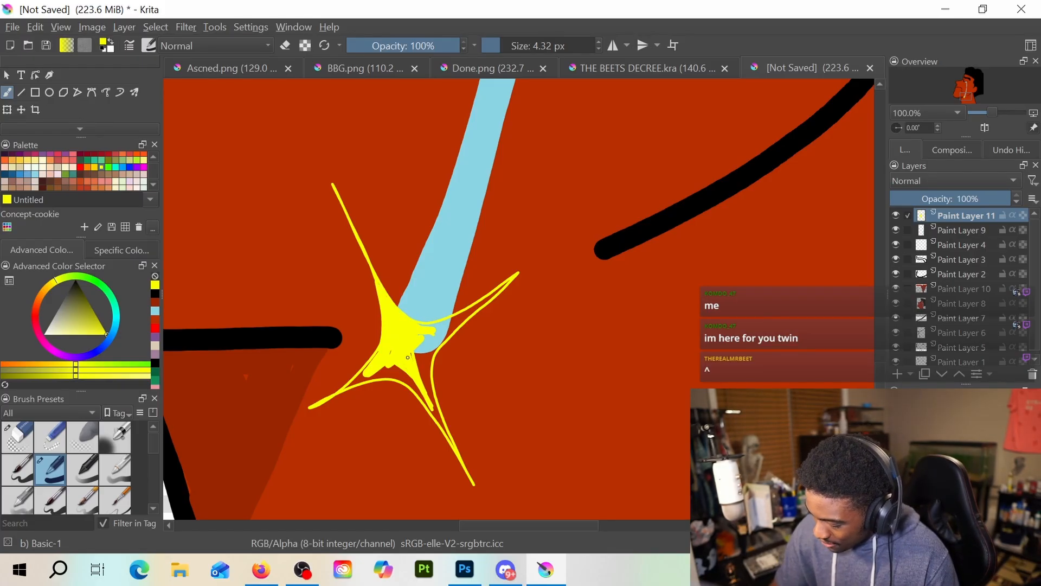
{"action": "left_click_drag", "start_coordinate": [434, 335], "coordinate": [424, 350]}
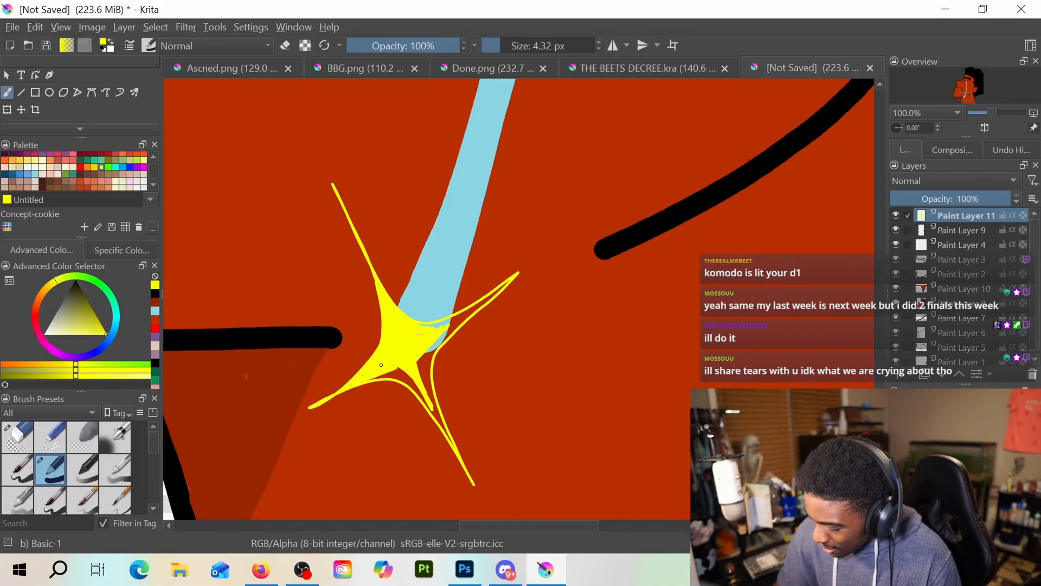
{"action": "left_click_drag", "start_coordinate": [367, 379], "coordinate": [391, 375]}
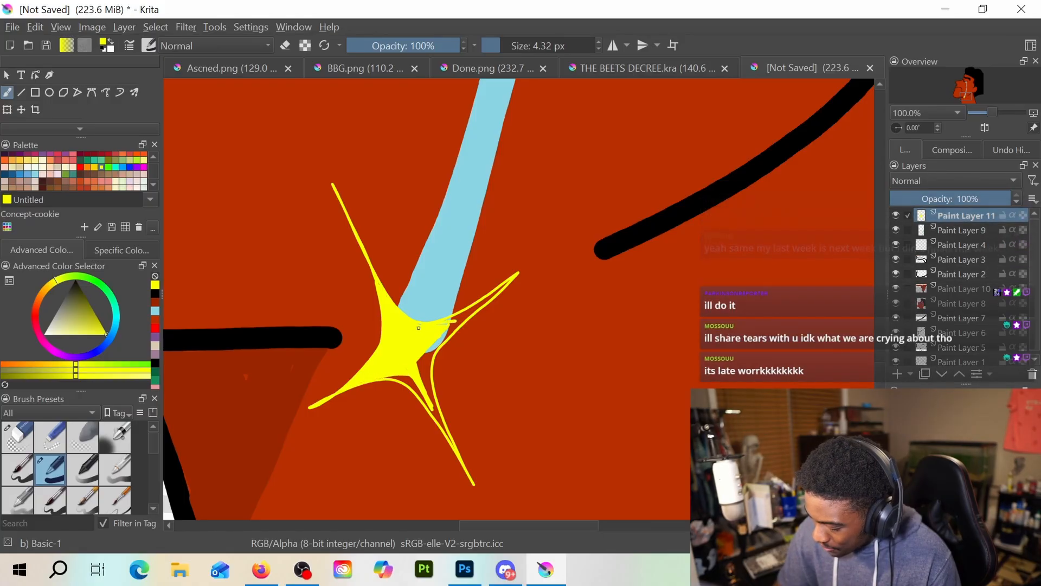
Fill the sparkle's upper-right and lower-right arms with yellow and extend its lower-left point slightly
{"action": "mouse_move", "coordinate": [425, 324]}
{"action": "left_mouse_down"}
{"action": "mouse_move", "coordinate": [461, 315]}
{"action": "mouse_move", "coordinate": [428, 353]}
{"action": "mouse_move", "coordinate": [480, 304]}
{"action": "left_mouse_up"}
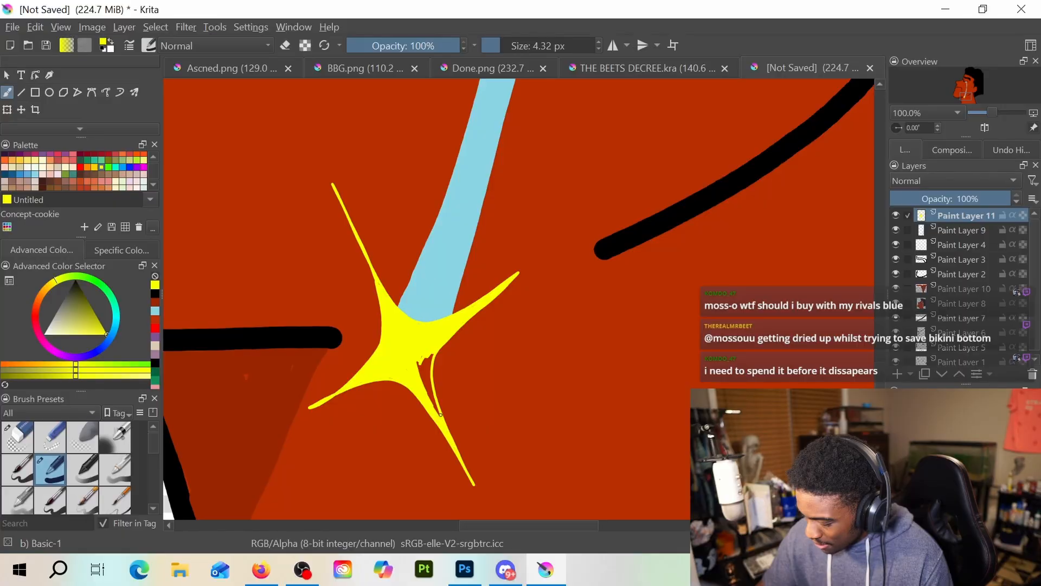
{"action": "mouse_move", "coordinate": [440, 415]}
{"action": "left_mouse_down"}
{"action": "mouse_move", "coordinate": [417, 342]}
{"action": "mouse_move", "coordinate": [431, 402]}
{"action": "mouse_move", "coordinate": [430, 374]}
{"action": "left_mouse_up"}
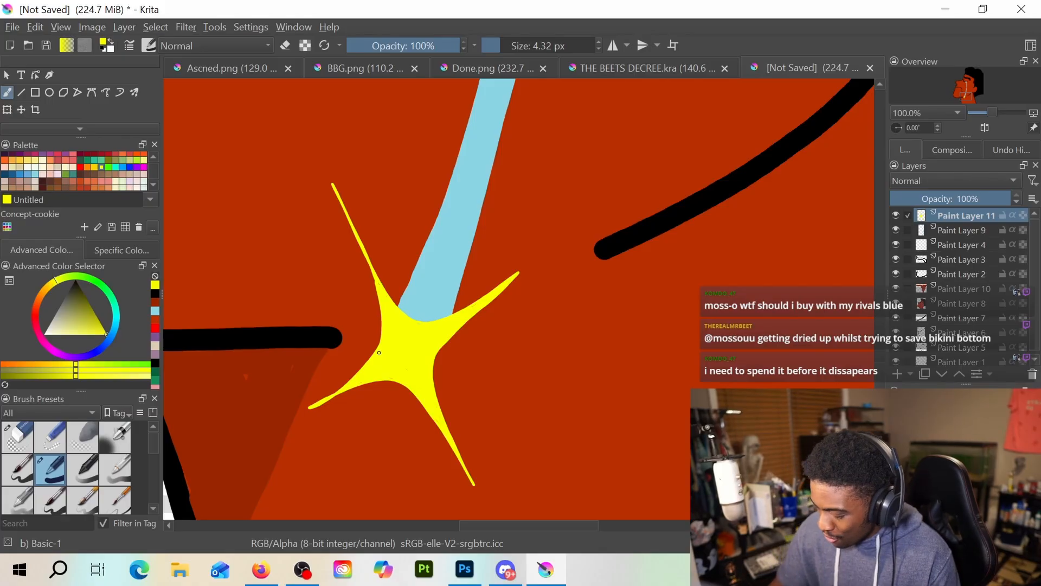
{"action": "left_click_drag", "start_coordinate": [362, 369], "coordinate": [305, 412]}
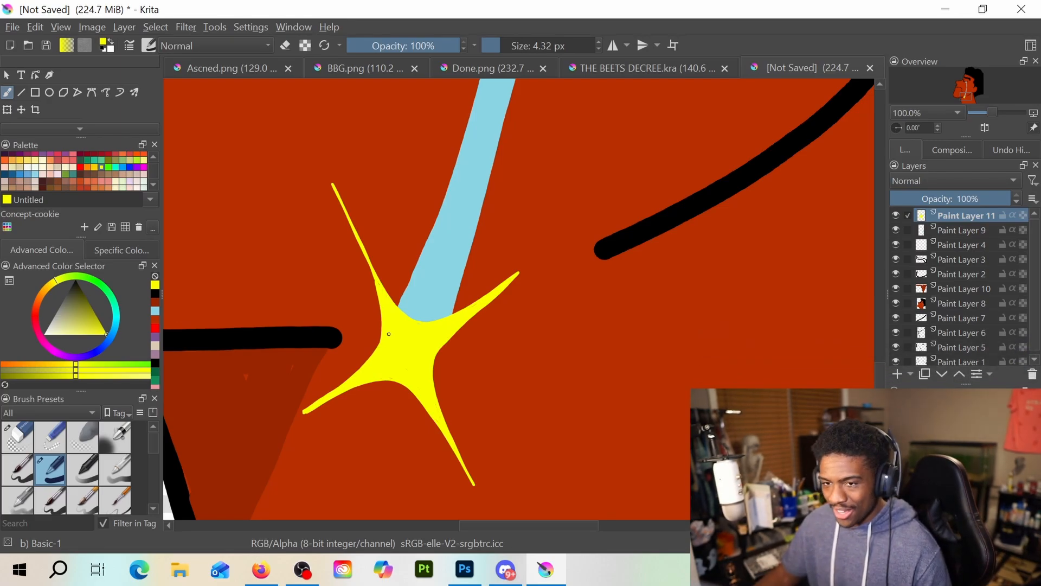
Save the drawing as a PNG image named Cry in the Drawing folder, keeping the alpha channel stored
{"action": "scroll", "coordinate": [389, 335], "scroll_direction": "down", "scroll_amount": 6}
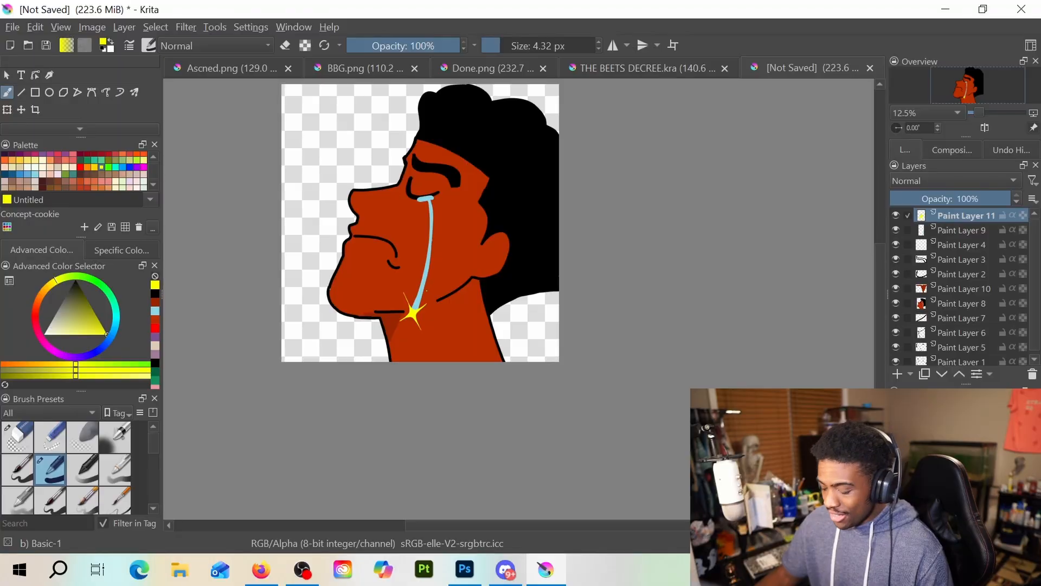
{"action": "left_click", "coordinate": [30, 28]}
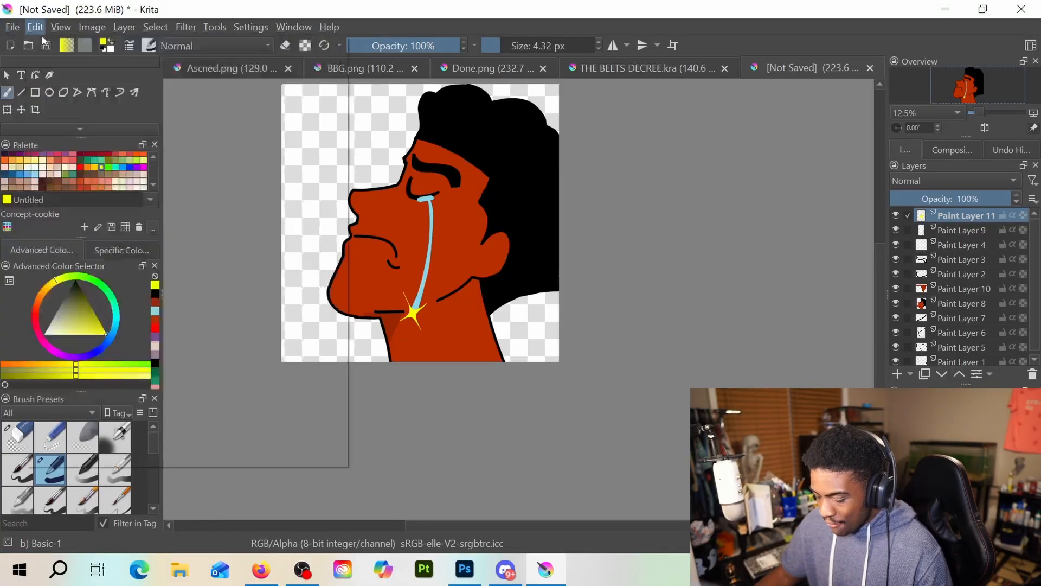
{"action": "mouse_move", "coordinate": [15, 27]}
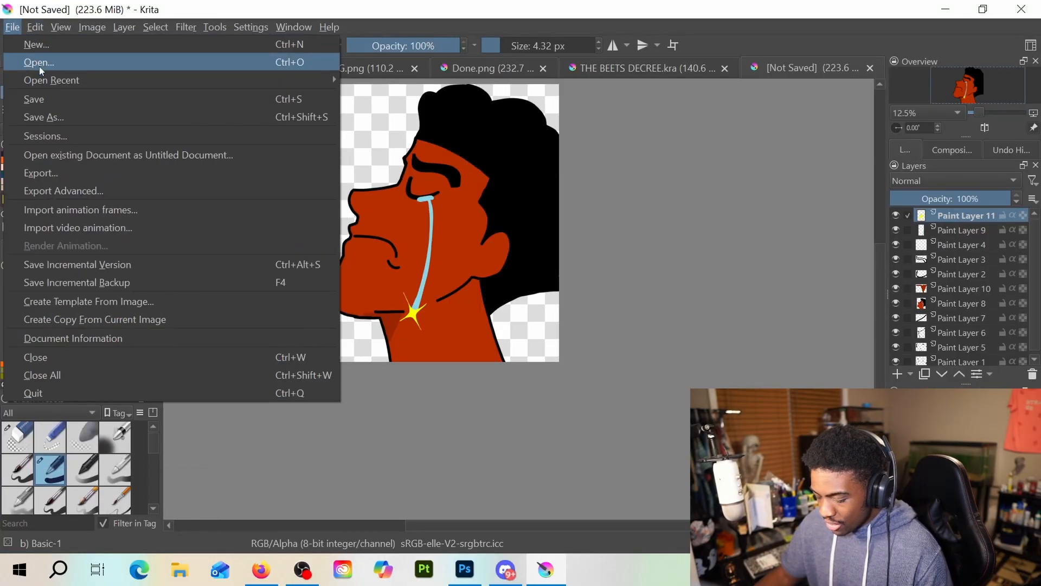
{"action": "left_click", "coordinate": [66, 113]}
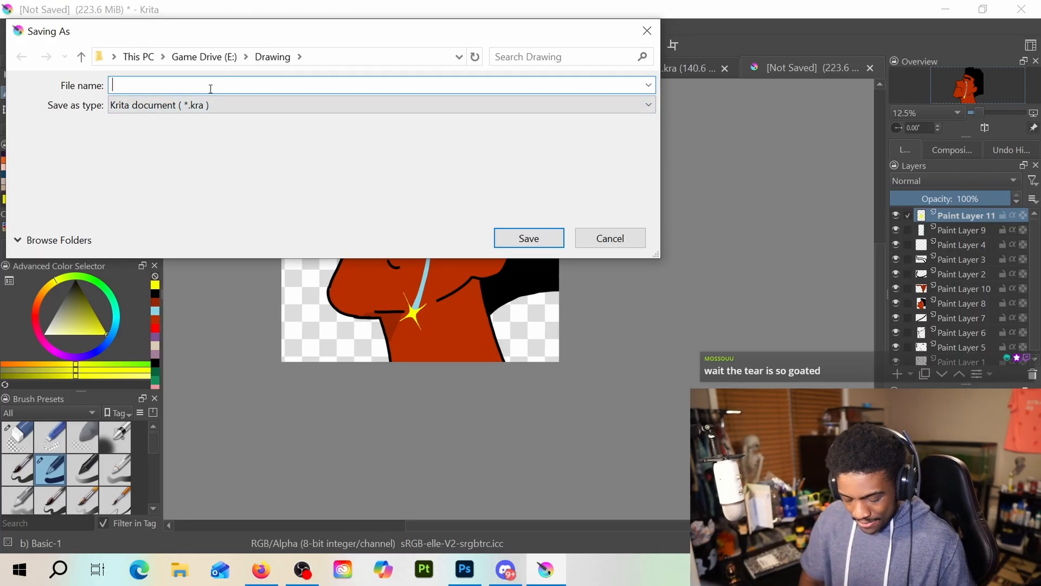
{"action": "type", "text": "Cry"}
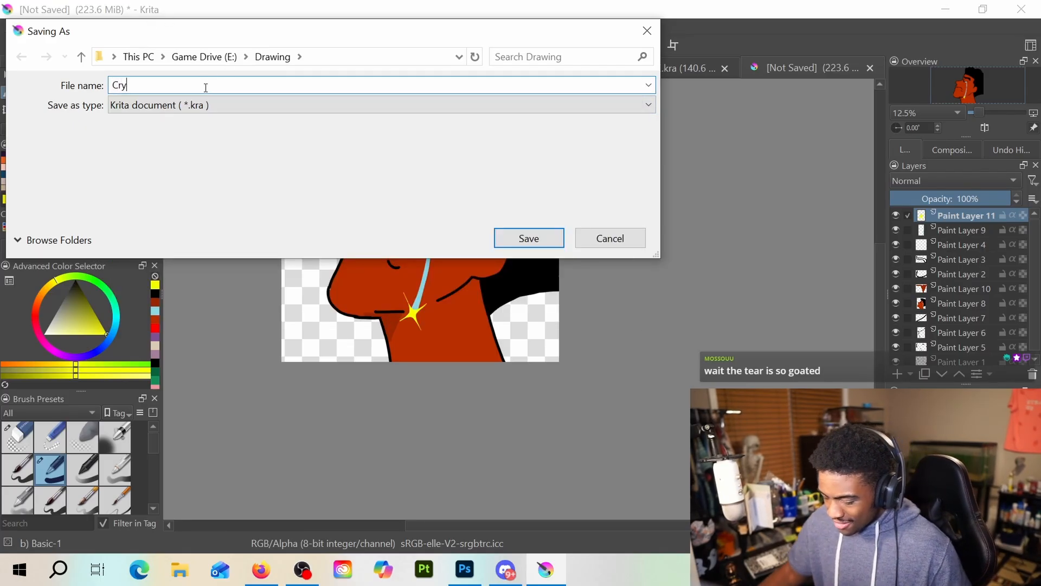
{"action": "left_click", "coordinate": [210, 109]}
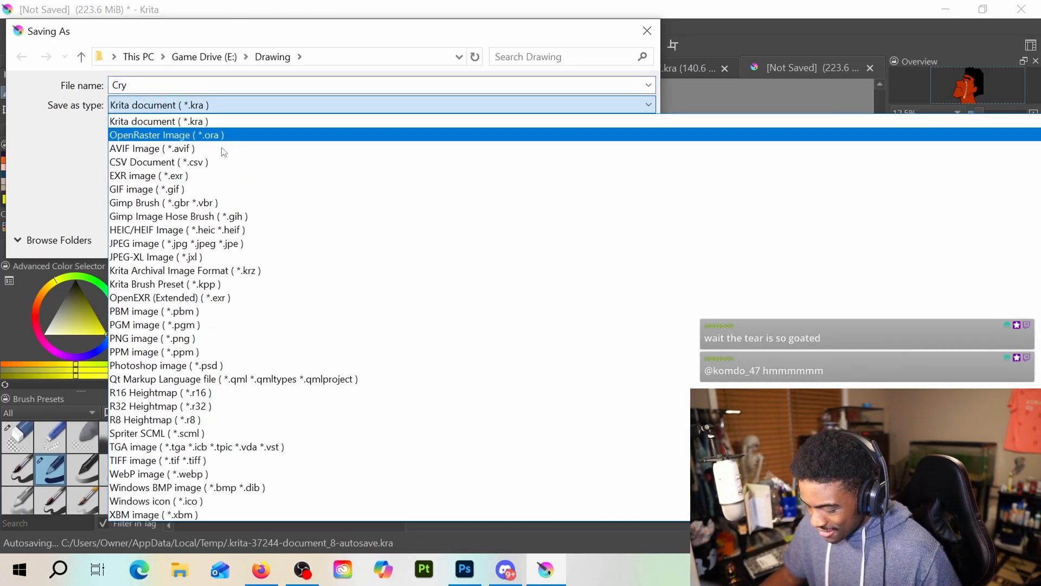
{"action": "left_click", "coordinate": [242, 336]}
{"action": "left_click", "coordinate": [521, 238]}
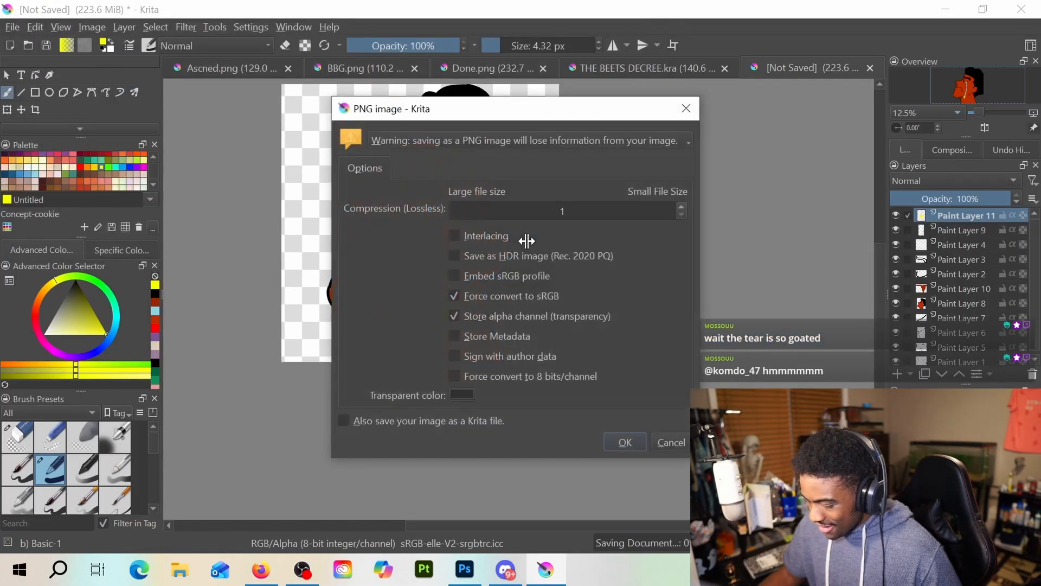
{"action": "left_click", "coordinate": [623, 439]}
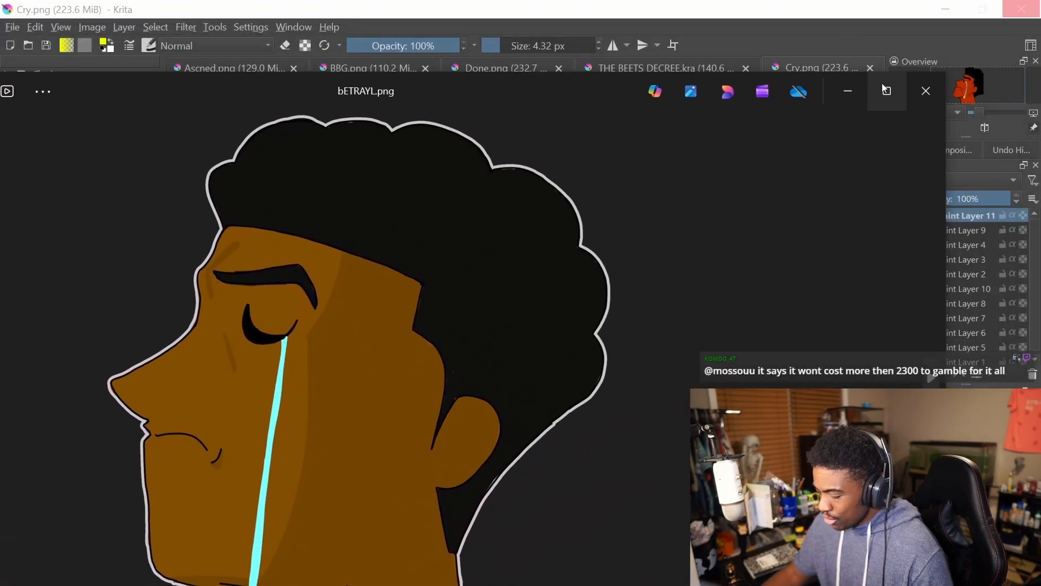
Switch to the image viewer and compare the older bETRAYL.png with the new Cry.png at full window size
{"action": "left_click", "coordinate": [881, 84]}
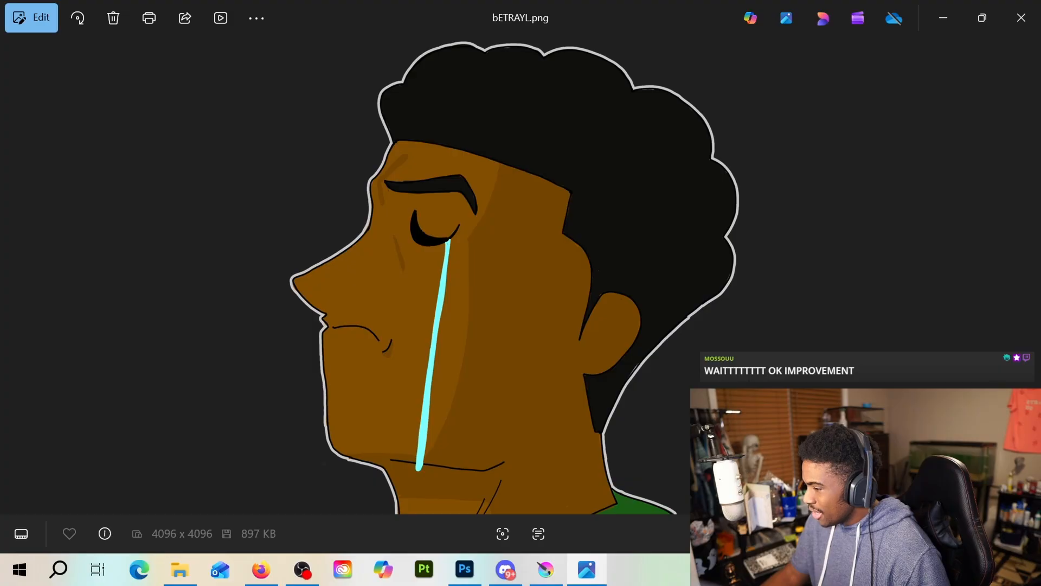
{"action": "key", "text": "alt+Tab"}
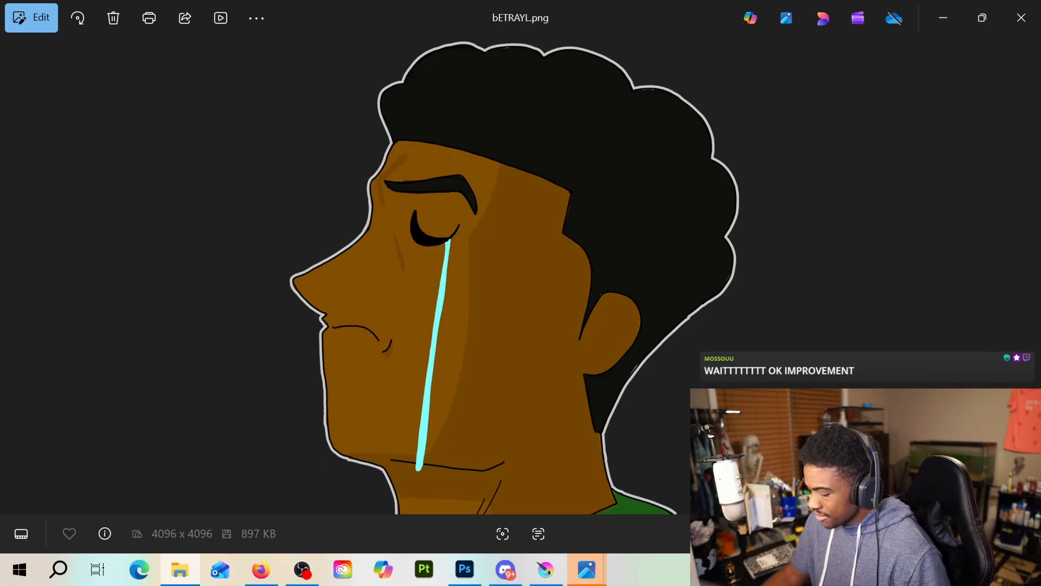
{"action": "left_click_drag", "start_coordinate": [640, 0], "coordinate": [491, 10]}
{"action": "left_click", "coordinate": [885, 19]}
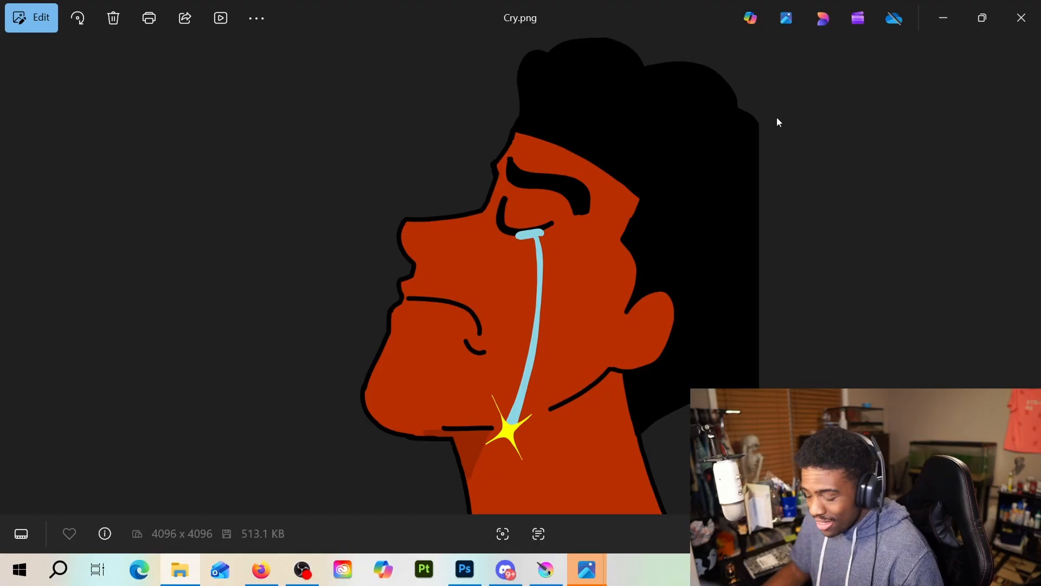
{"action": "left_click", "coordinate": [943, 23]}
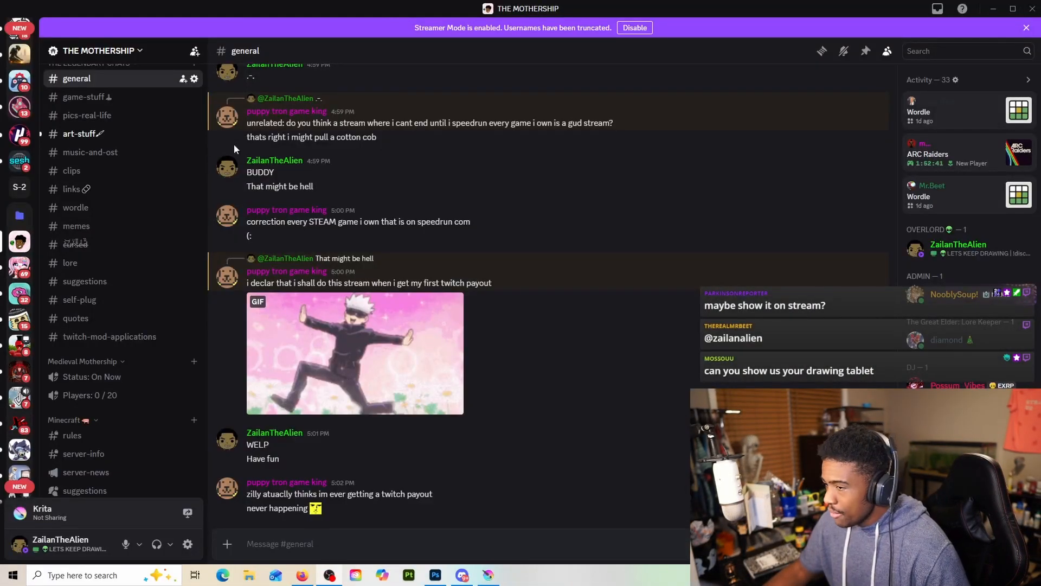
Open Untitled_Artwork.pdf from Discord's art-stuff channel and view the whole drawing in the browser
{"action": "left_click", "coordinate": [160, 136]}
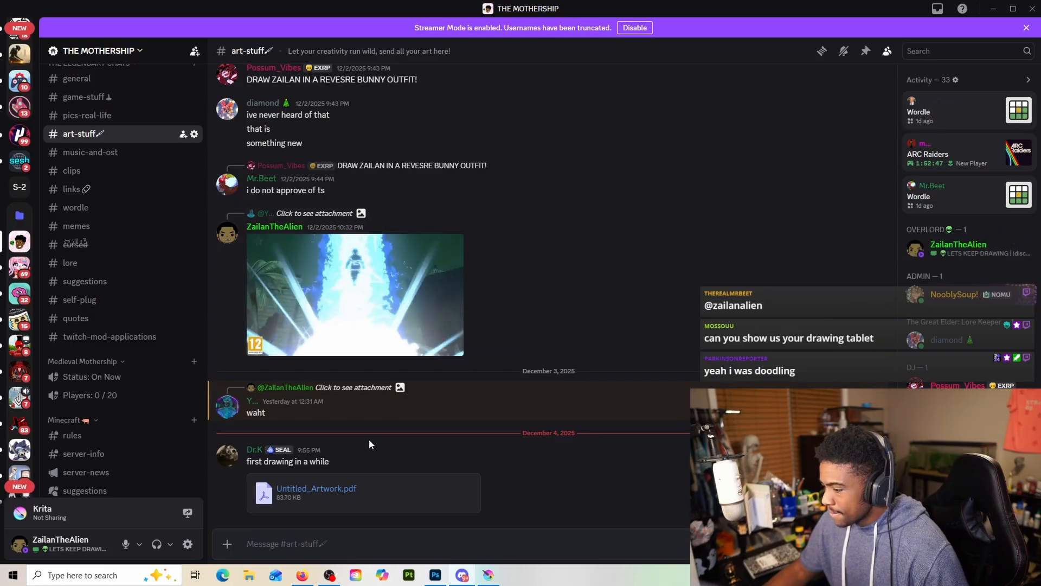
{"action": "left_click", "coordinate": [333, 489]}
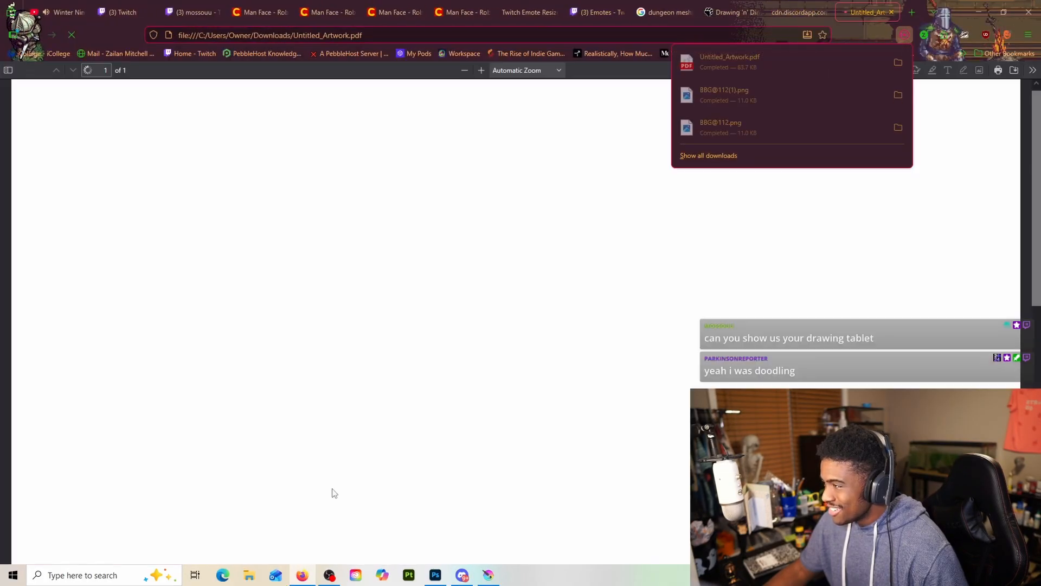
{"action": "scroll", "coordinate": [574, 354], "scroll_direction": "down", "scroll_amount": 3}
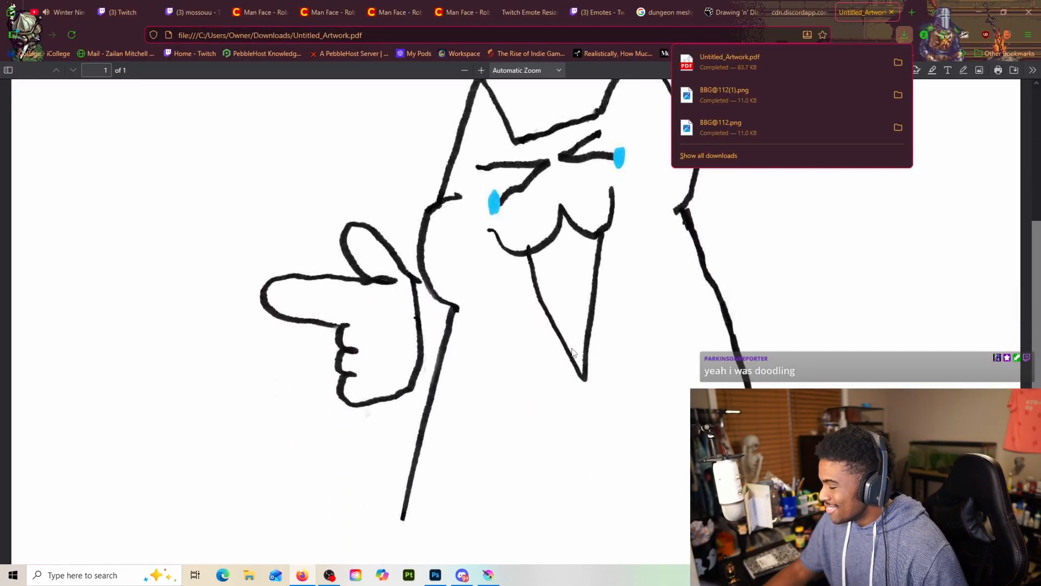
{"action": "scroll", "coordinate": [574, 353], "scroll_direction": "up", "scroll_amount": 1}
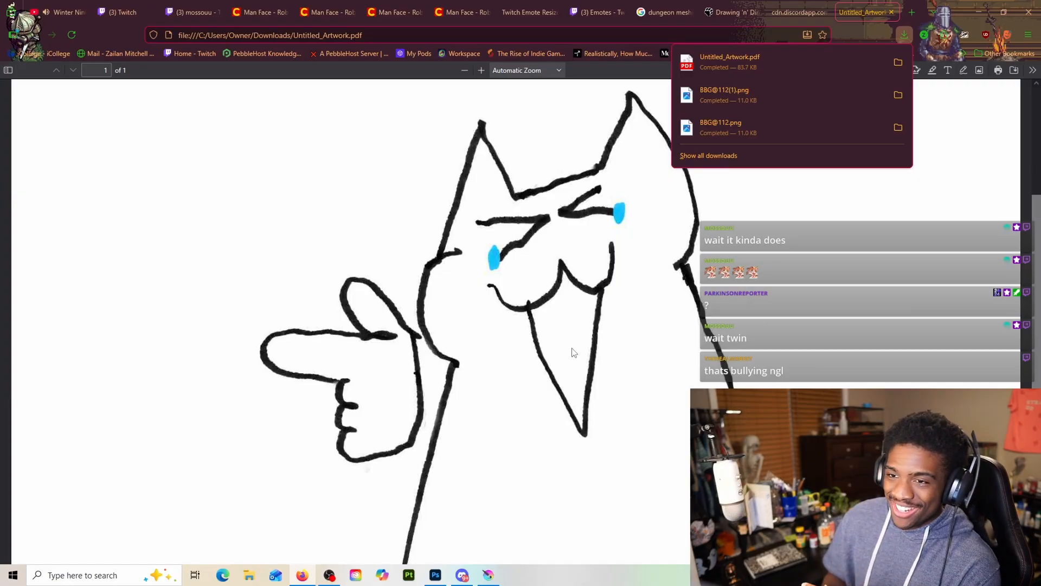
{"action": "scroll", "coordinate": [610, 262], "scroll_direction": "down", "scroll_amount": 4}
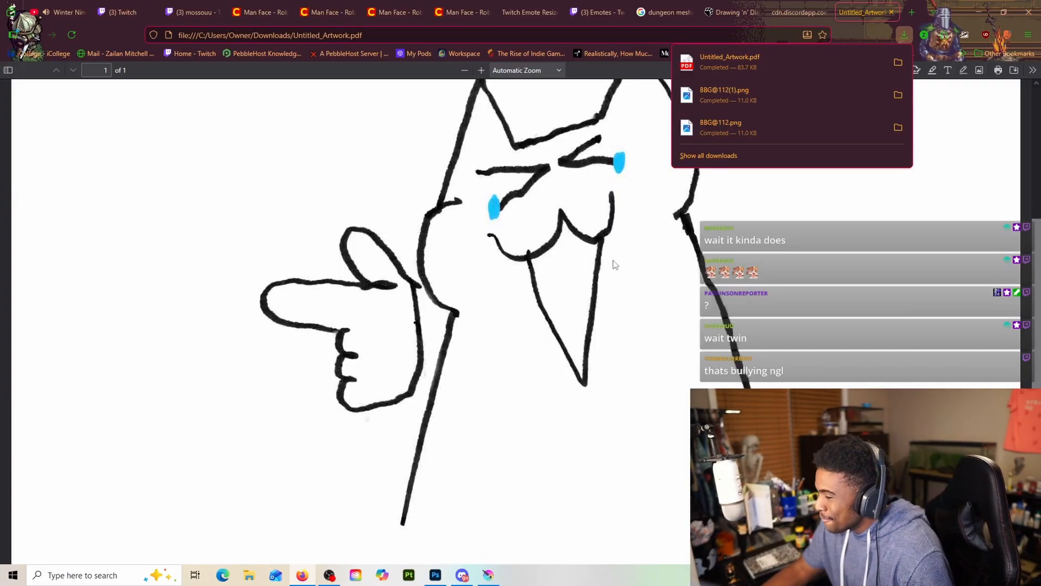
{"action": "scroll", "coordinate": [610, 262], "scroll_direction": "up", "scroll_amount": 4}
{"action": "left_click", "coordinate": [804, 219]}
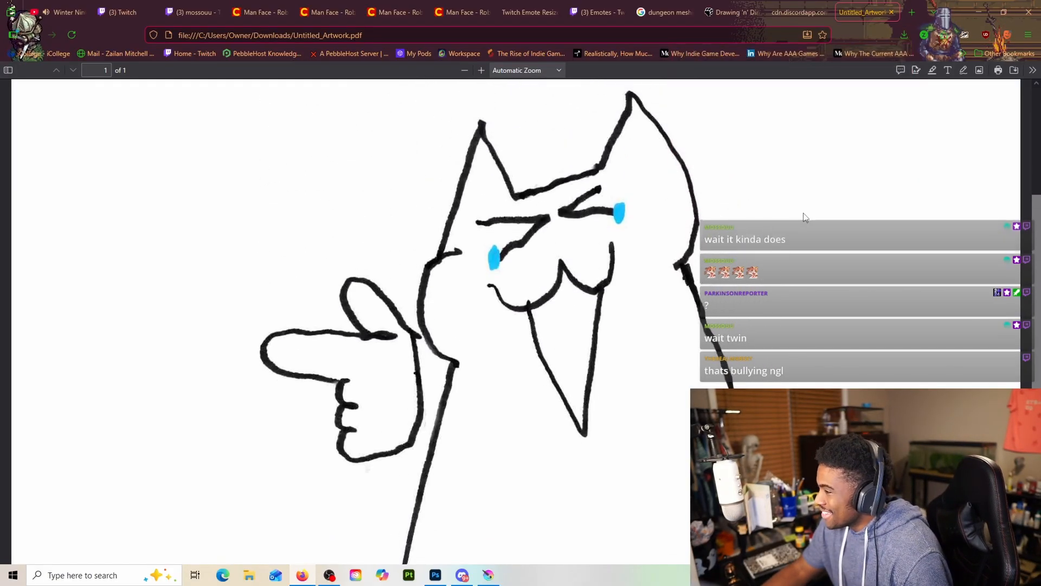